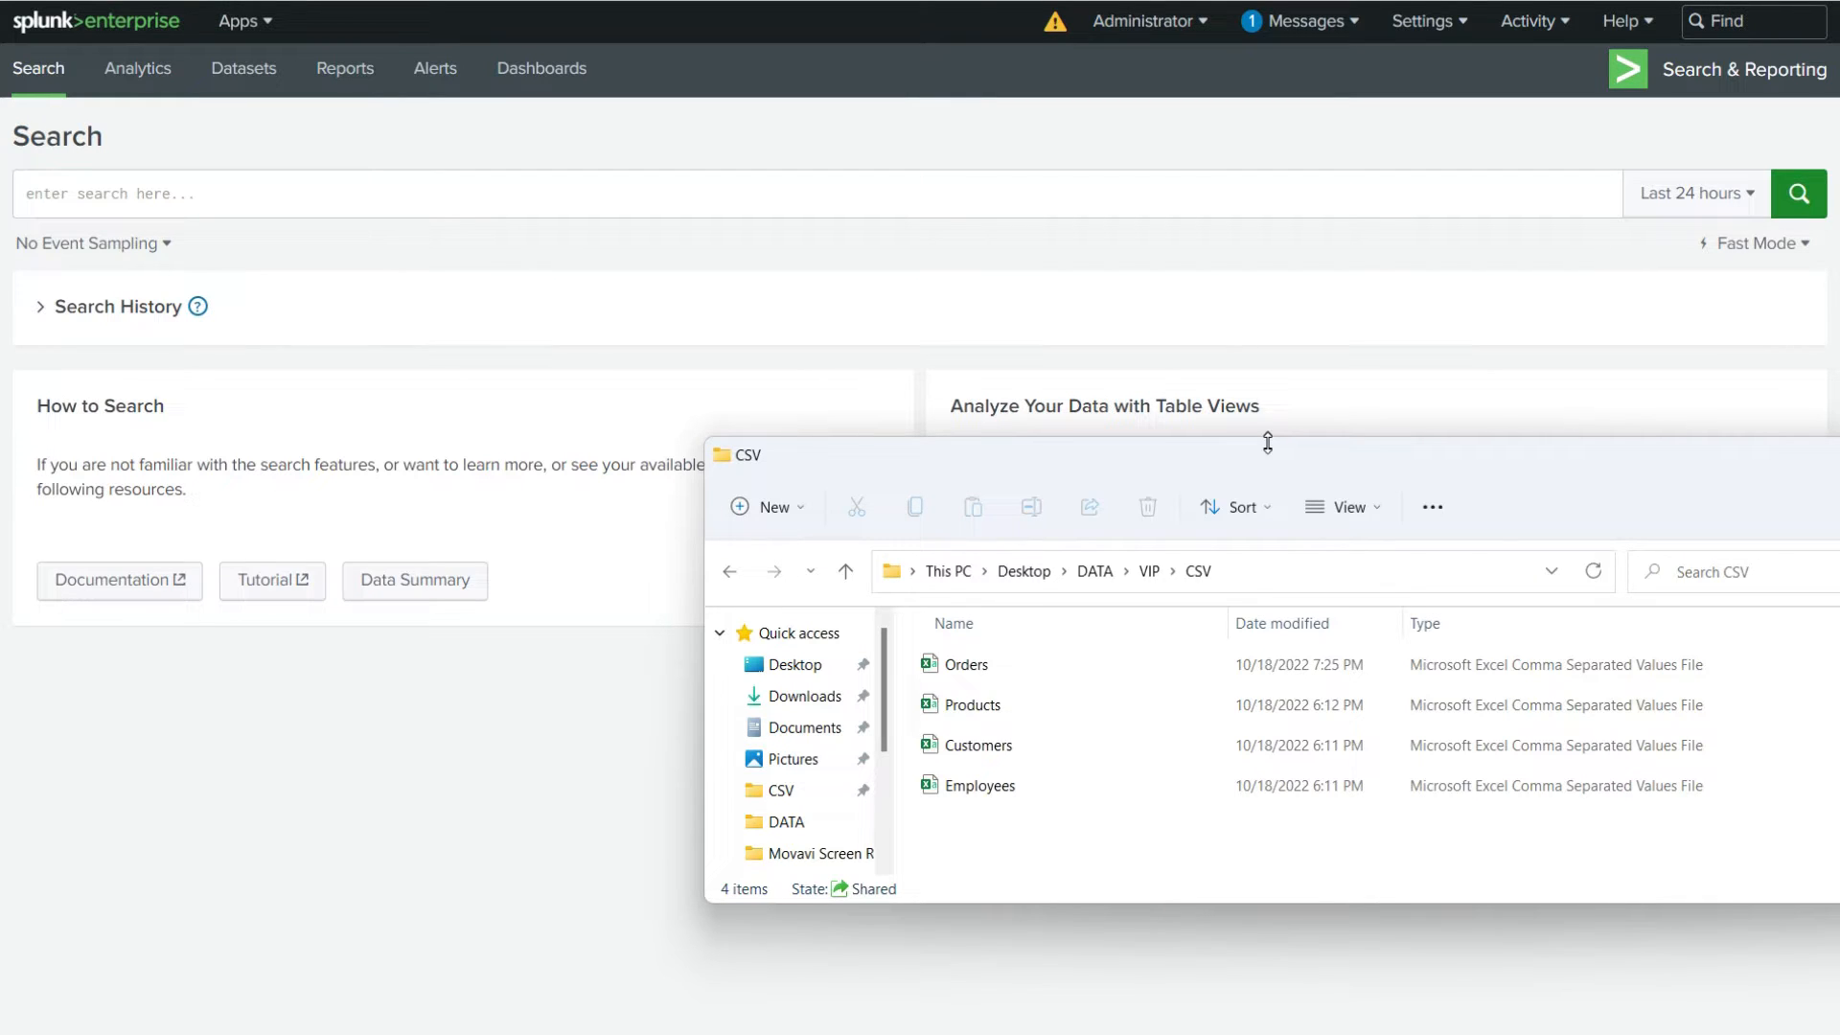
# Enlarge and reposition the CSV folder window so all its columns fit on screen, and open the Products file
pyautogui.moveTo(1267, 443); pyautogui.dragTo(1274, 341)
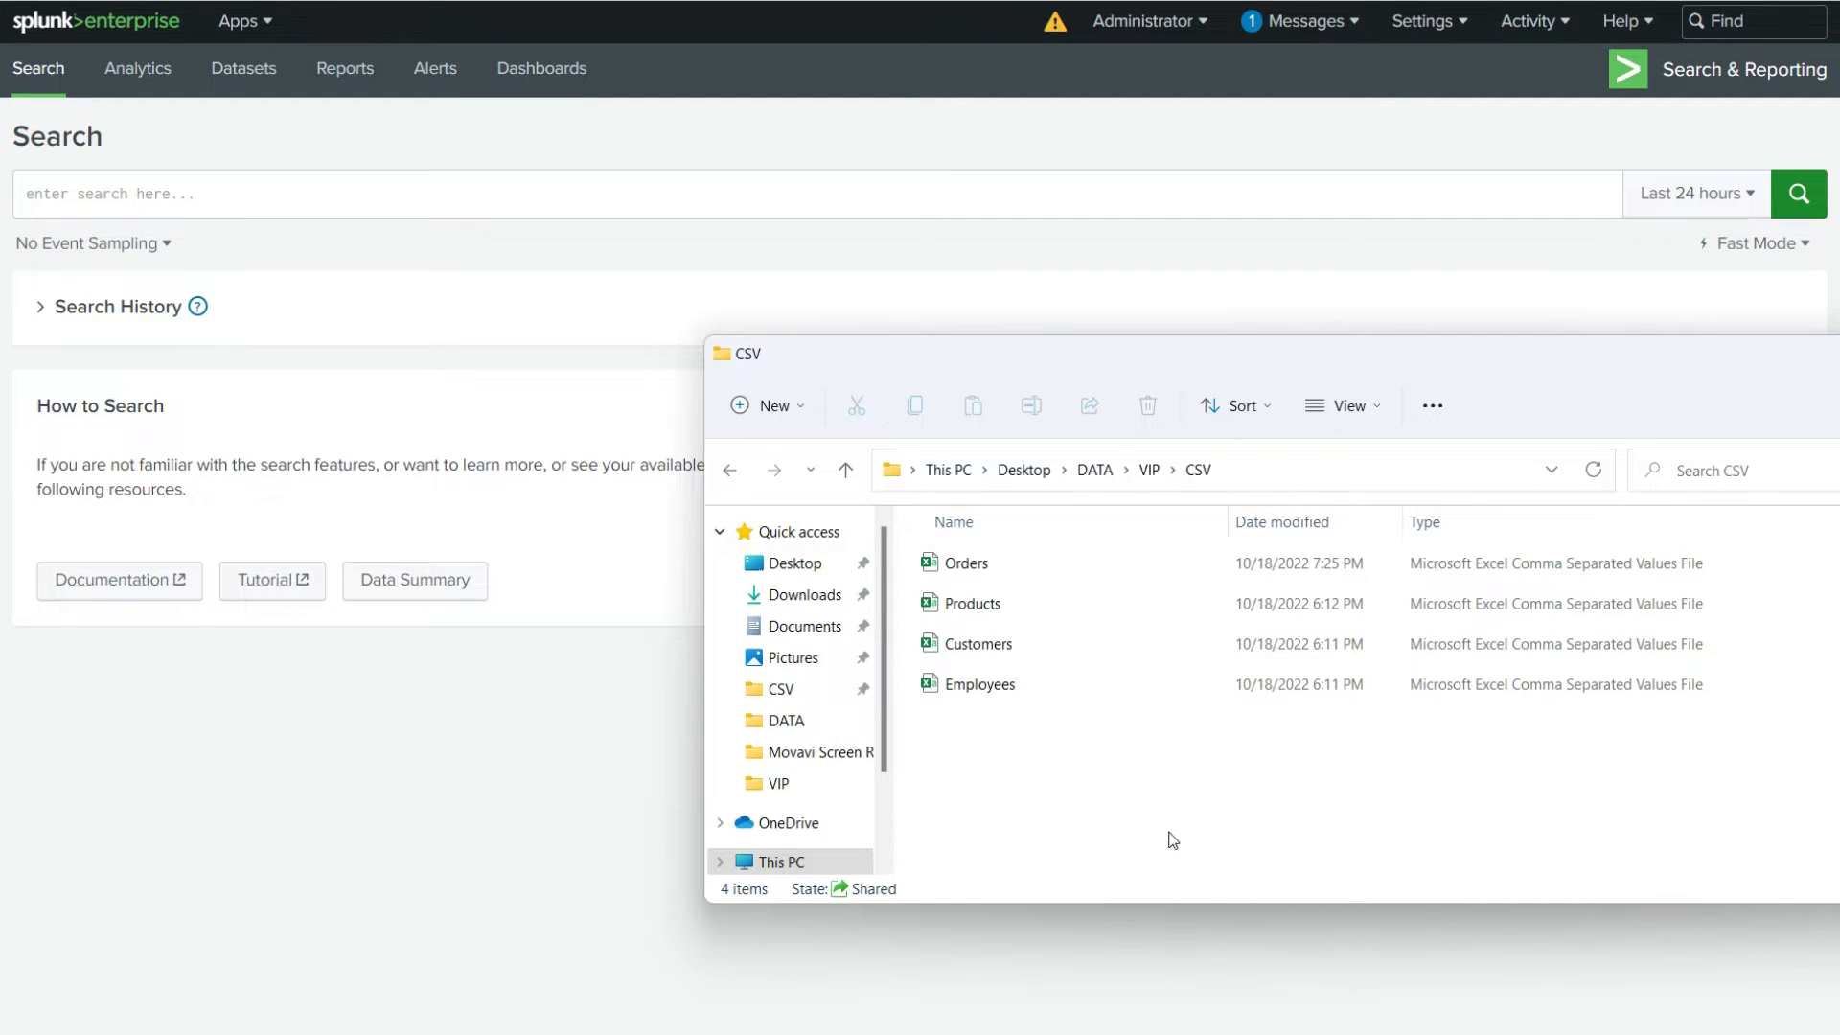
pyautogui.moveTo(1138, 356); pyautogui.dragTo(1075, 395)
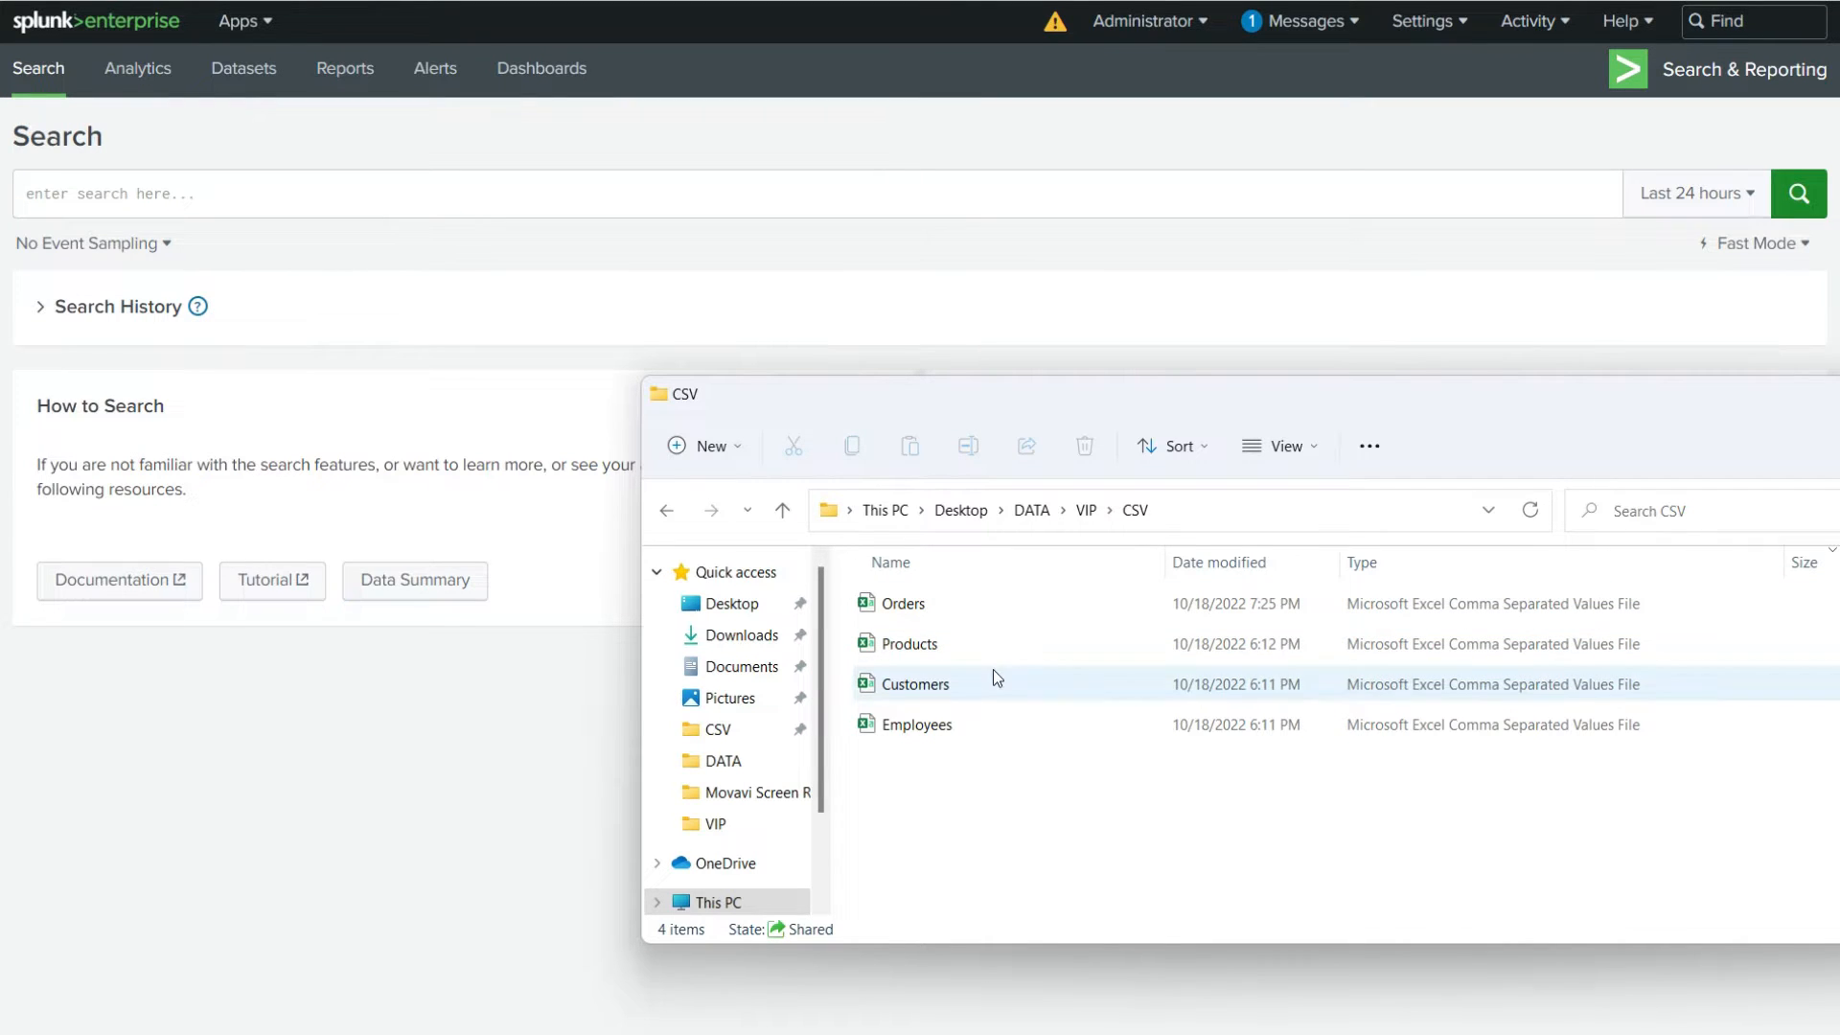
pyautogui.moveTo(1568, 399); pyautogui.dragTo(1257, 397)
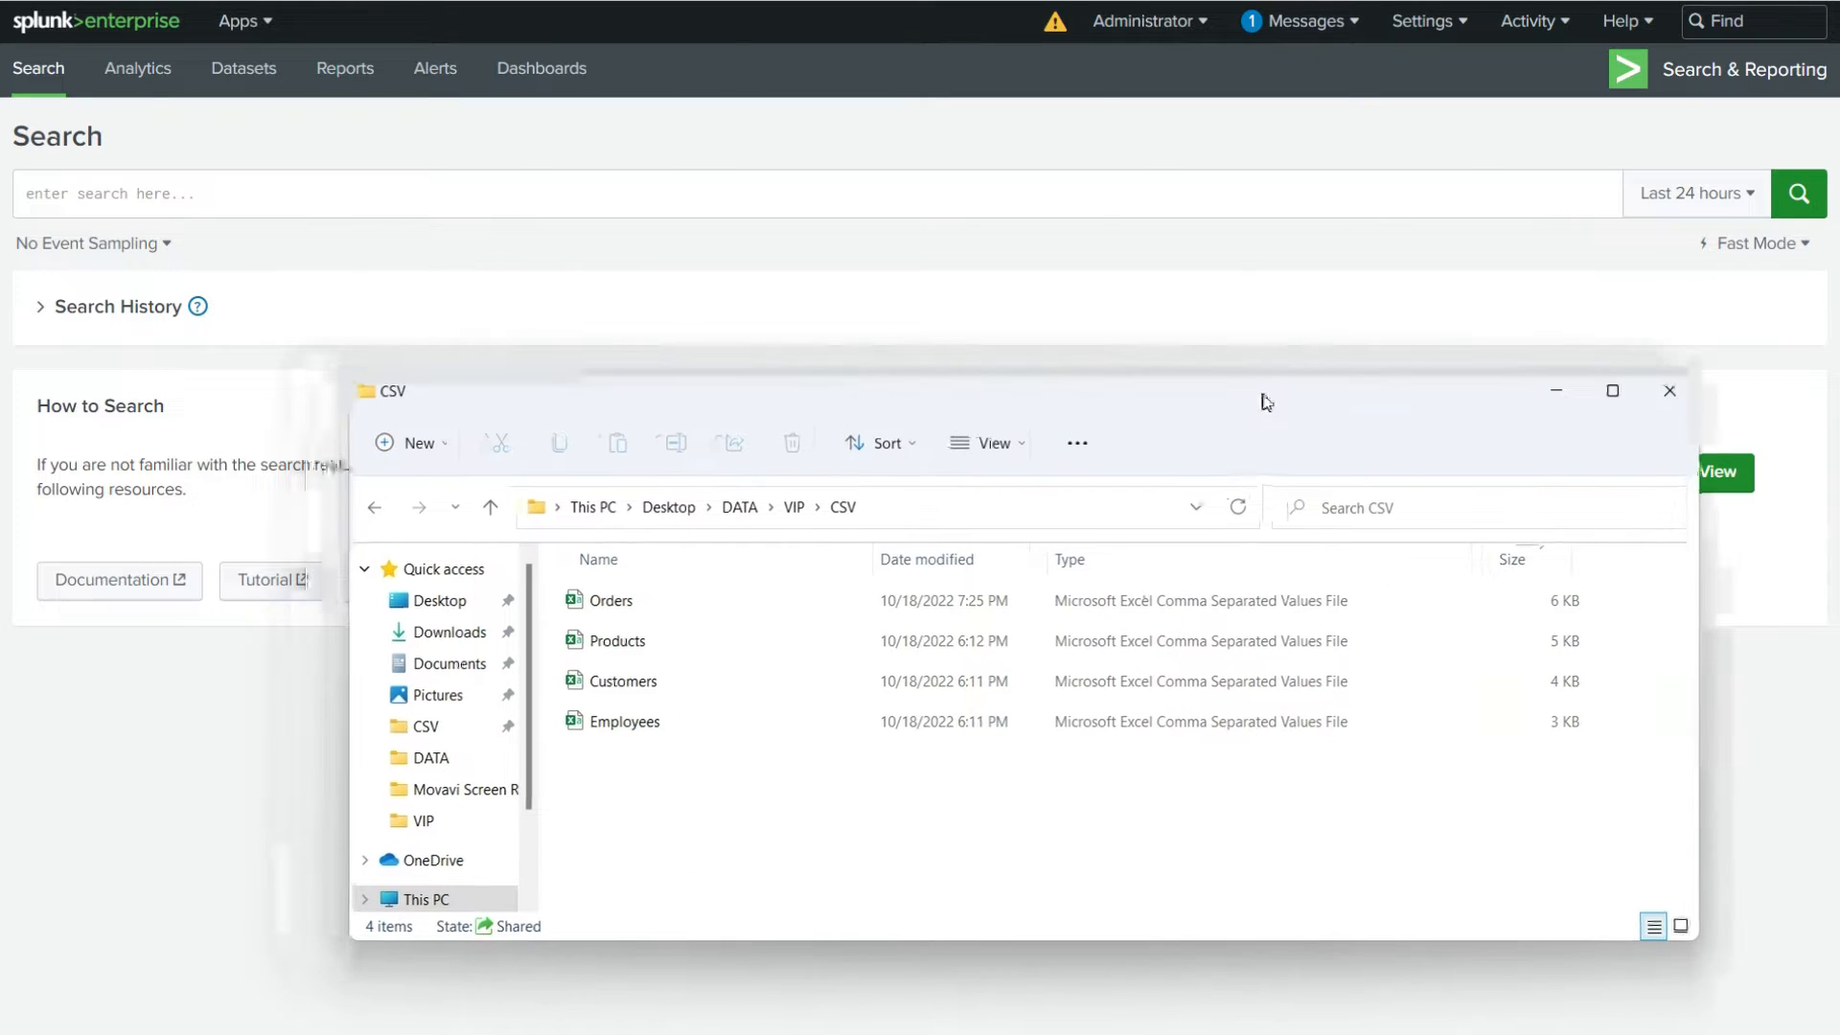
pyautogui.click(687, 653)
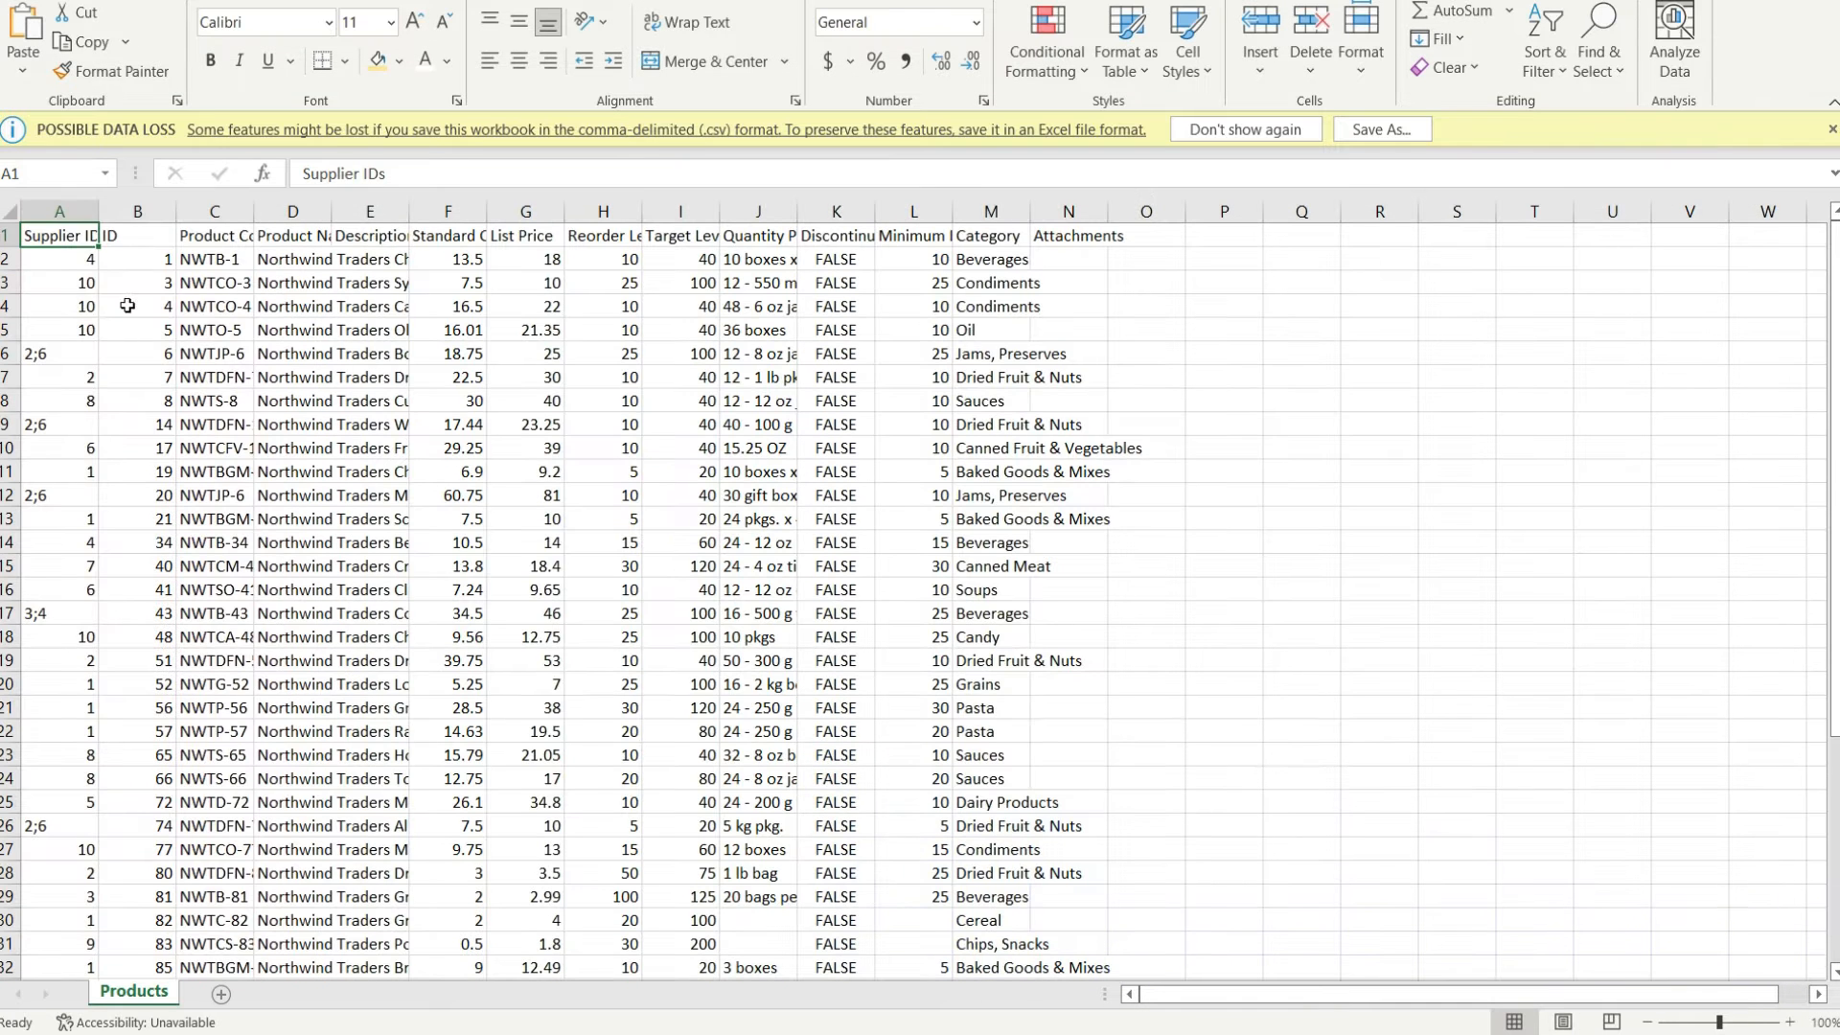
# Format the header row of the Products sheet with a black fill and white text
pyautogui.click(9, 235)
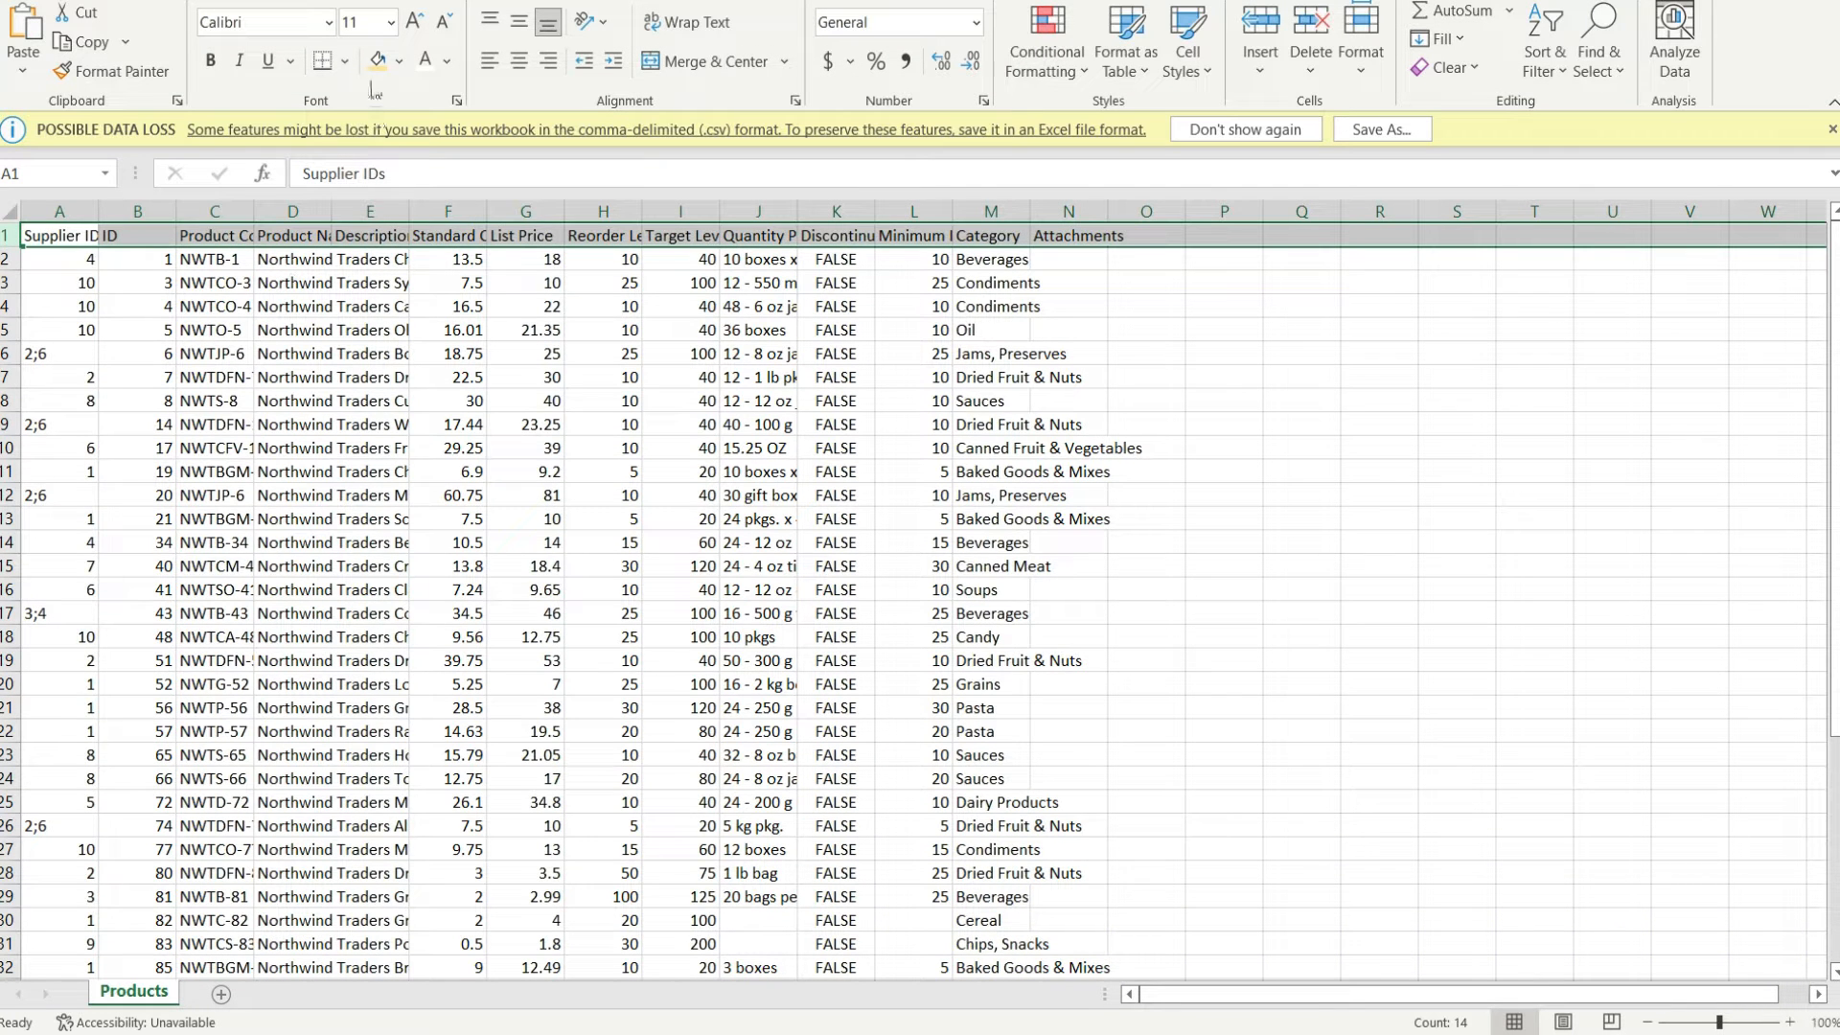
pyautogui.click(398, 60)
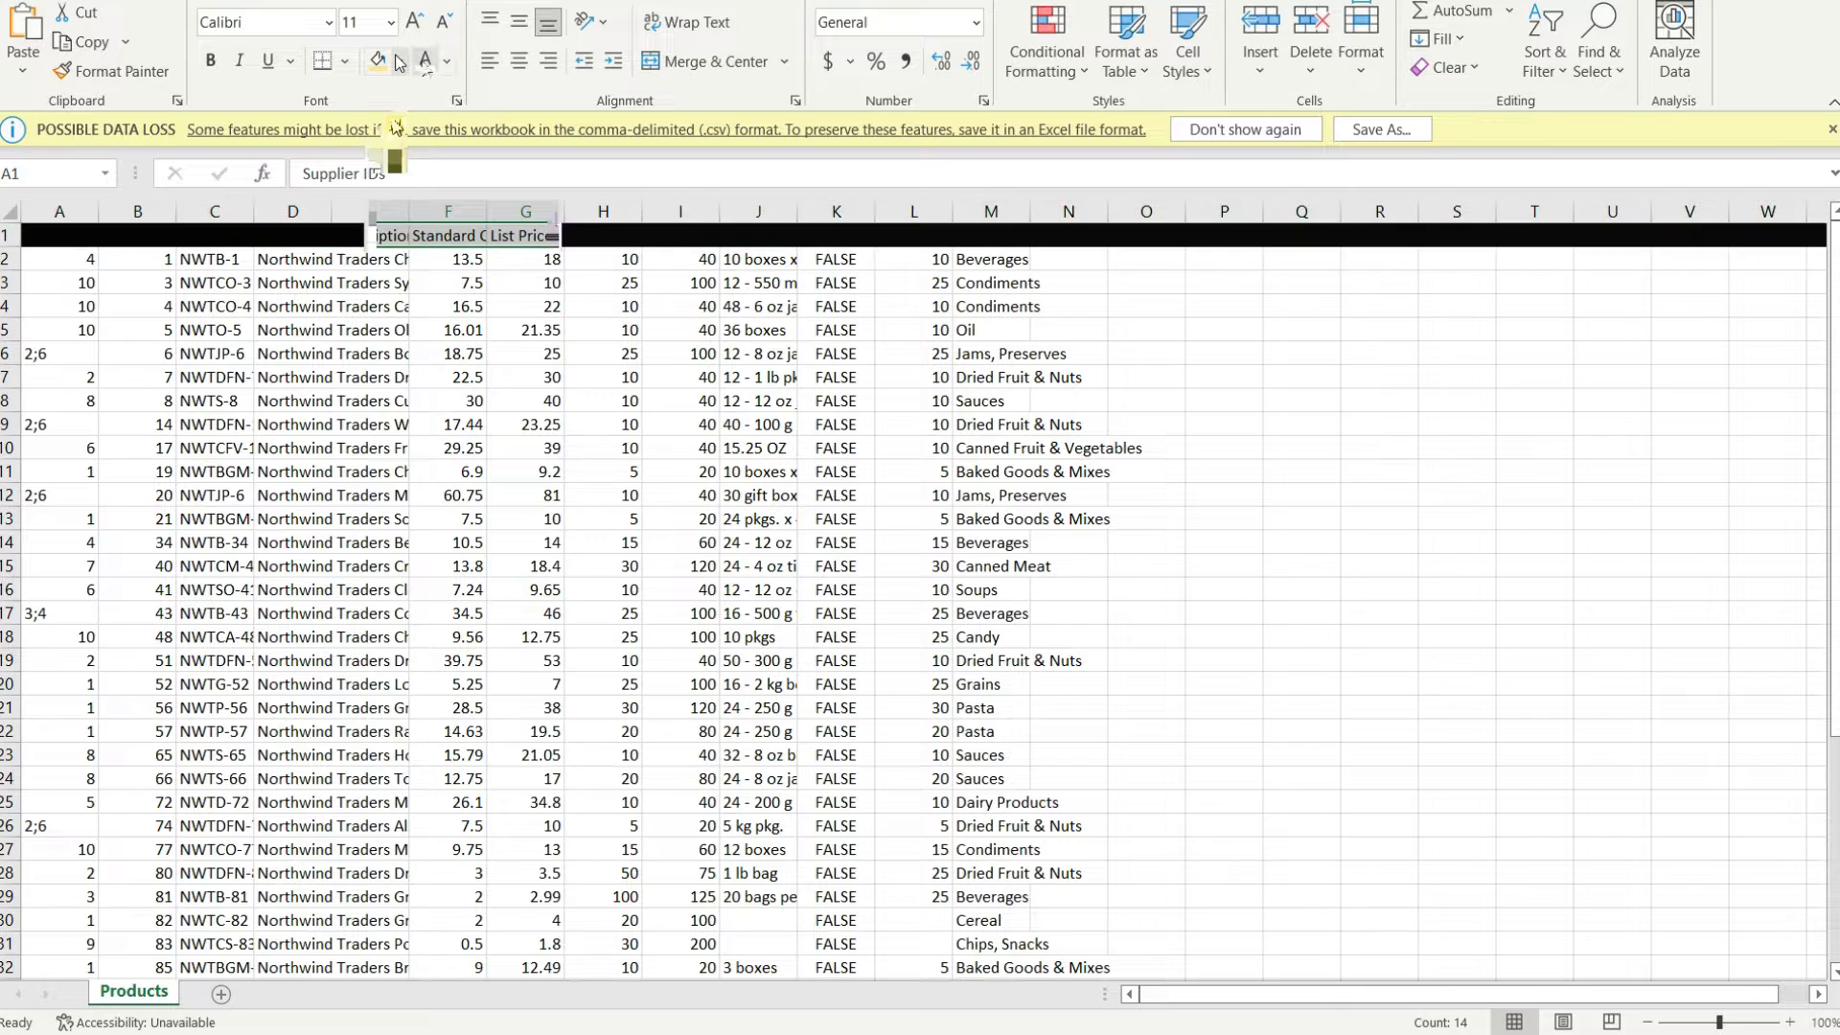
pyautogui.click(395, 128)
pyautogui.click(425, 63)
pyautogui.click(448, 329)
# Autofit the widths of the Product Code, Product Name, Quantity Per Unit and Category columns
pyautogui.moveTo(257, 208); pyautogui.dragTo(258, 207)
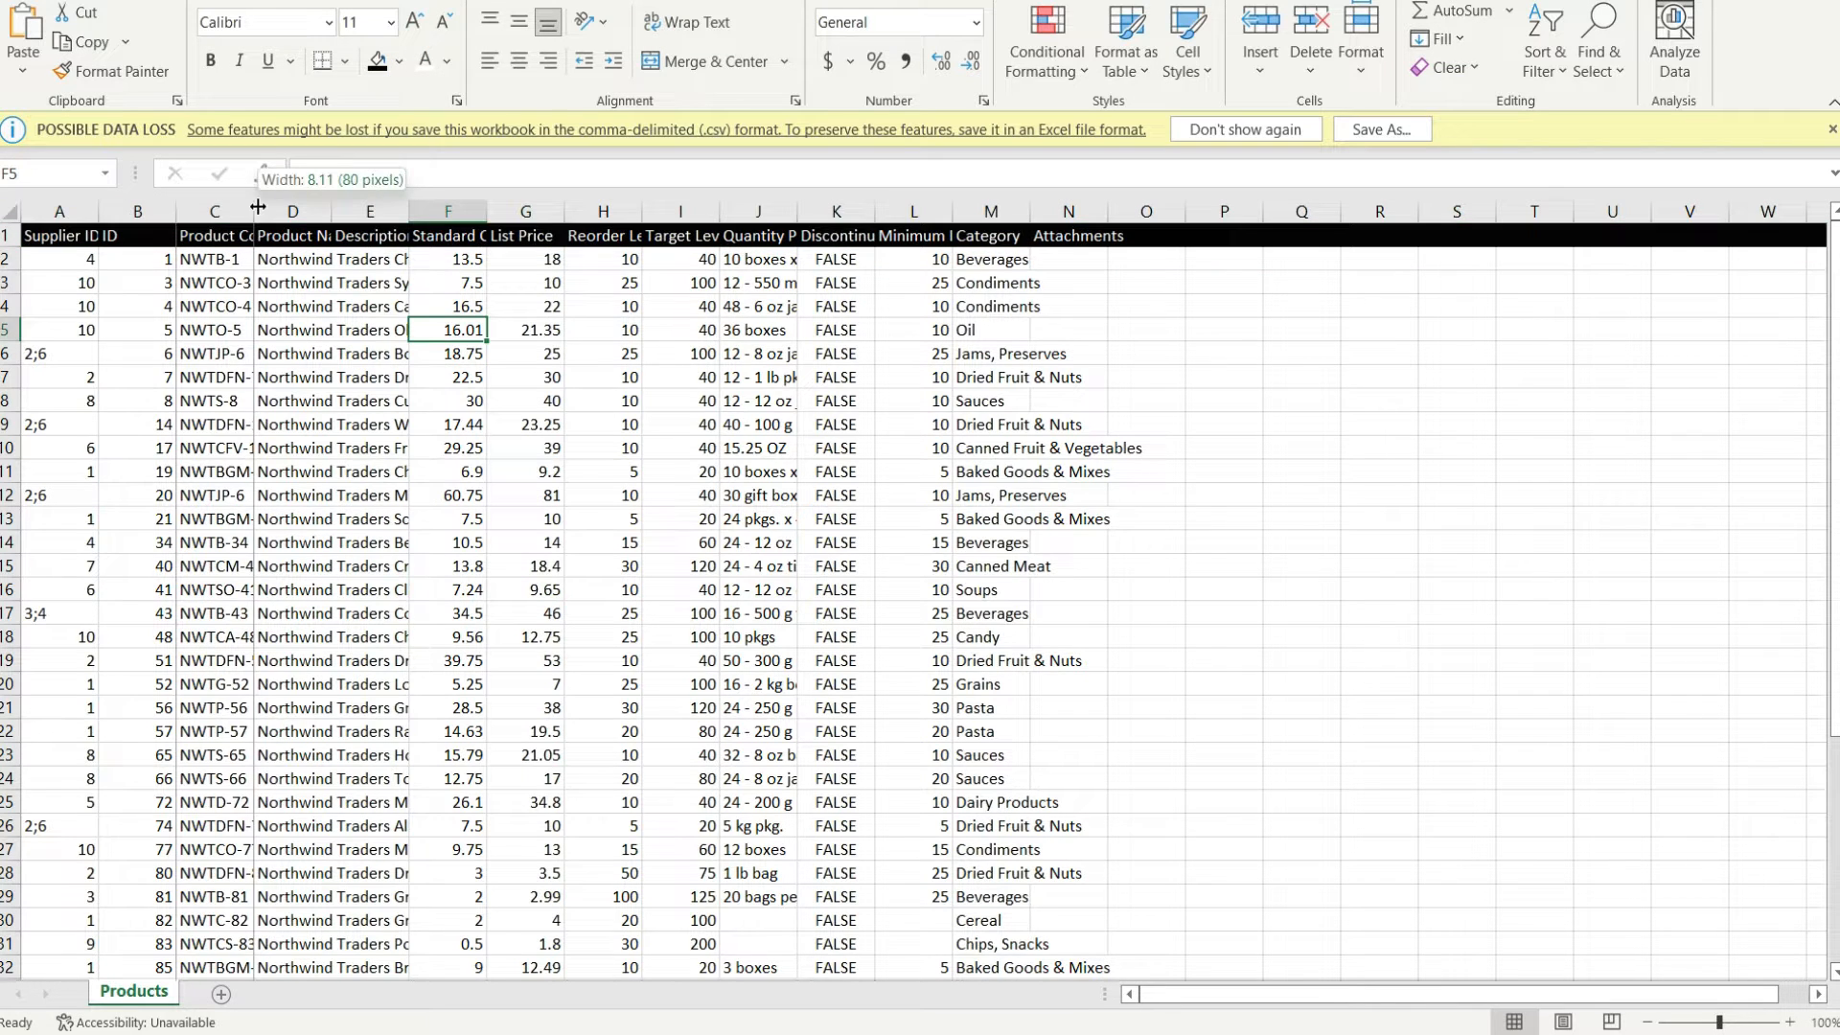
pyautogui.doubleClick(258, 207)
pyautogui.doubleClick(358, 207)
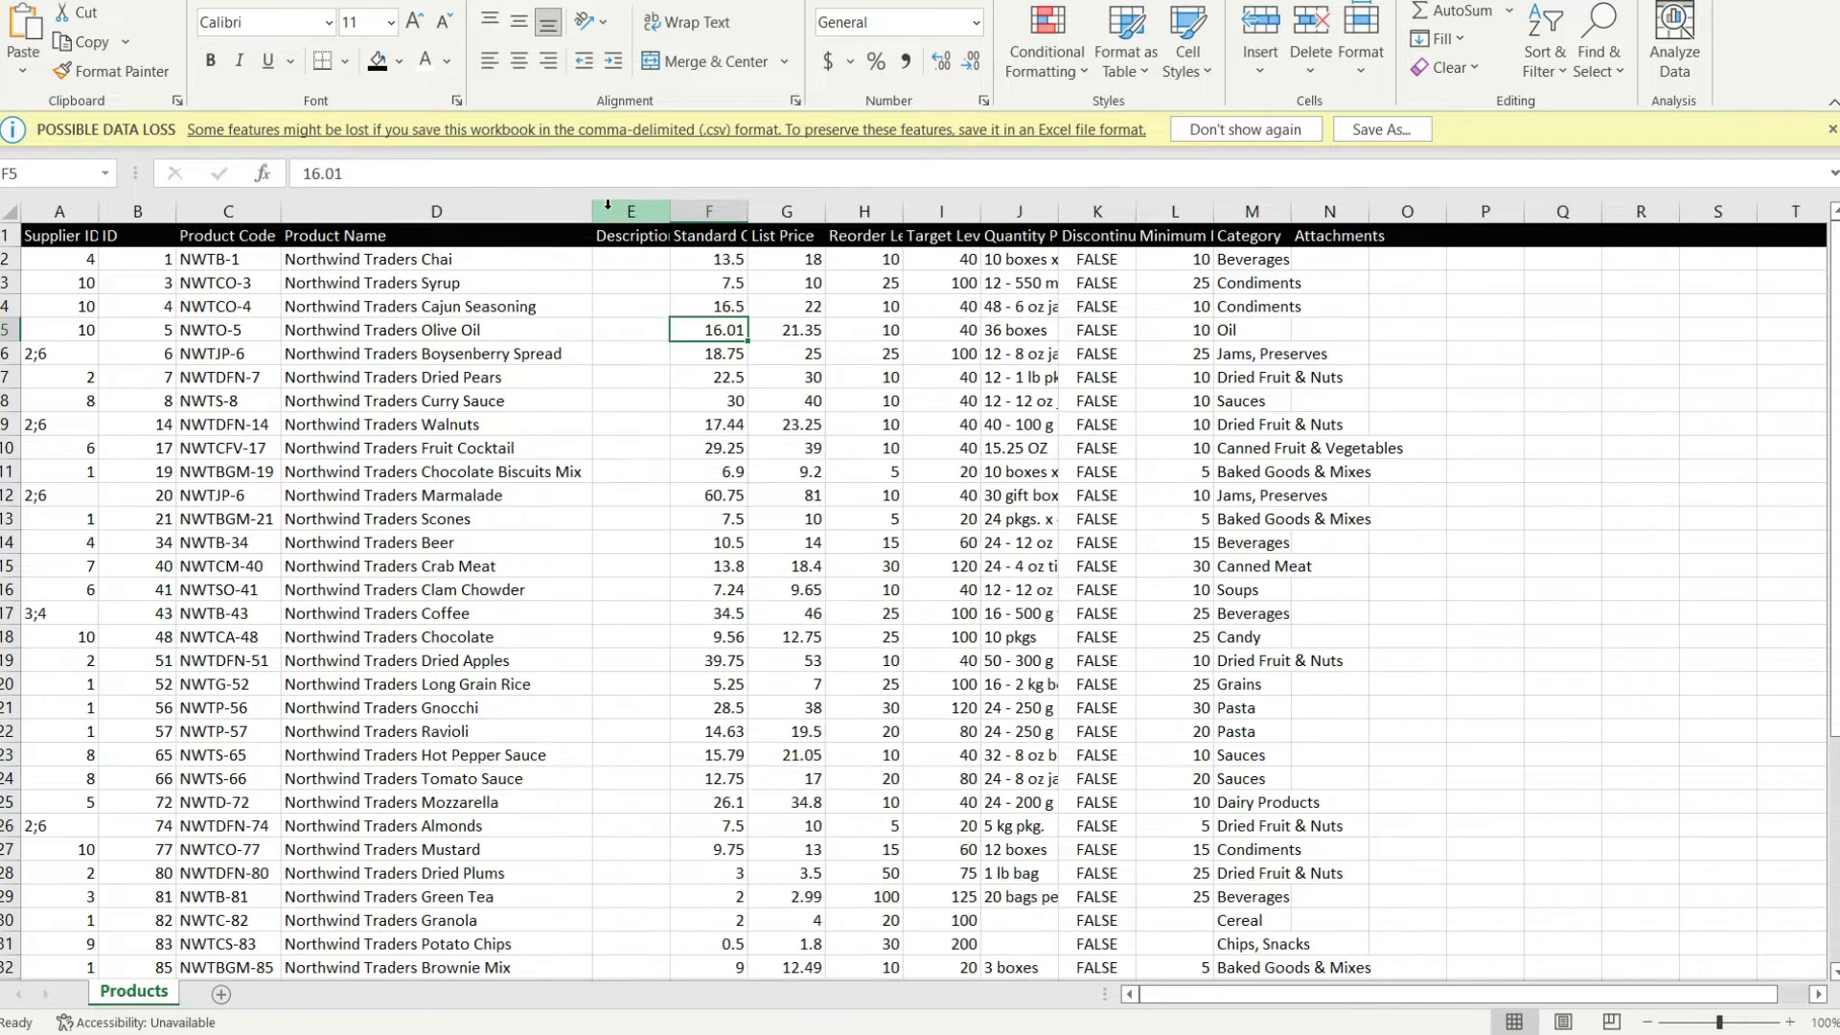
pyautogui.doubleClick(1061, 211)
pyautogui.doubleClick(1369, 210)
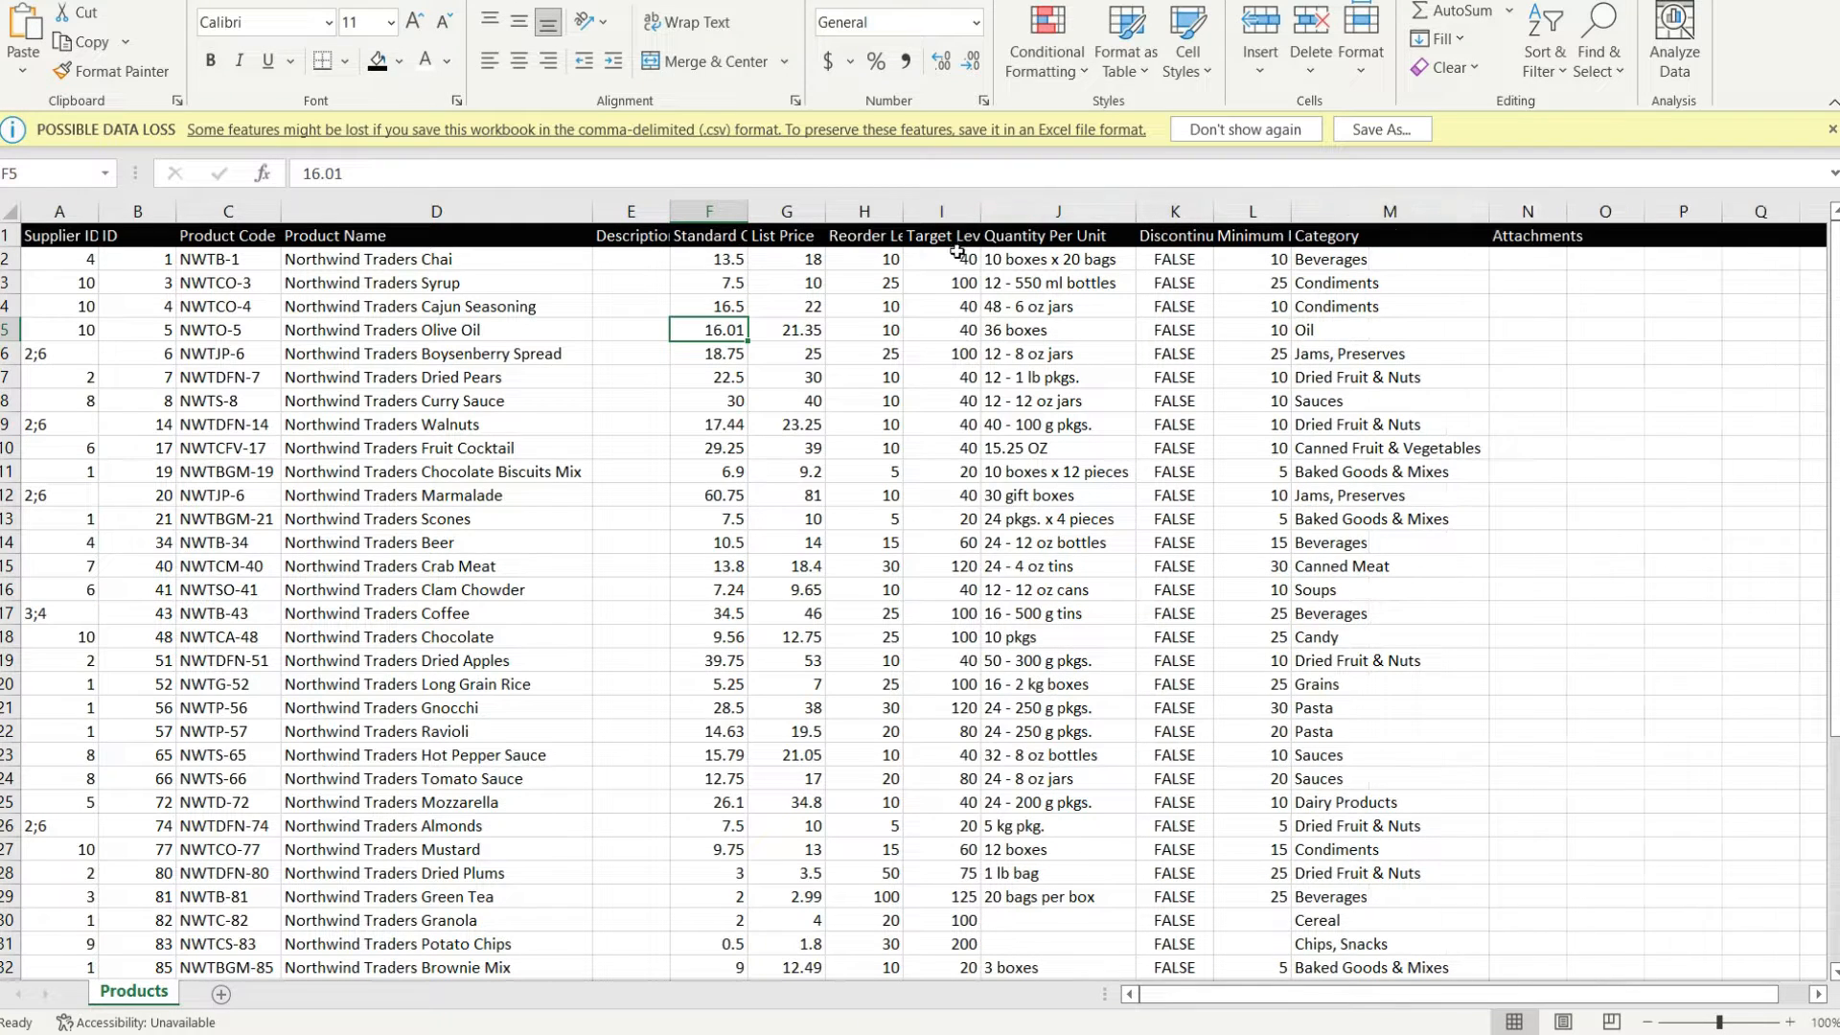
pyautogui.click(1090, 658)
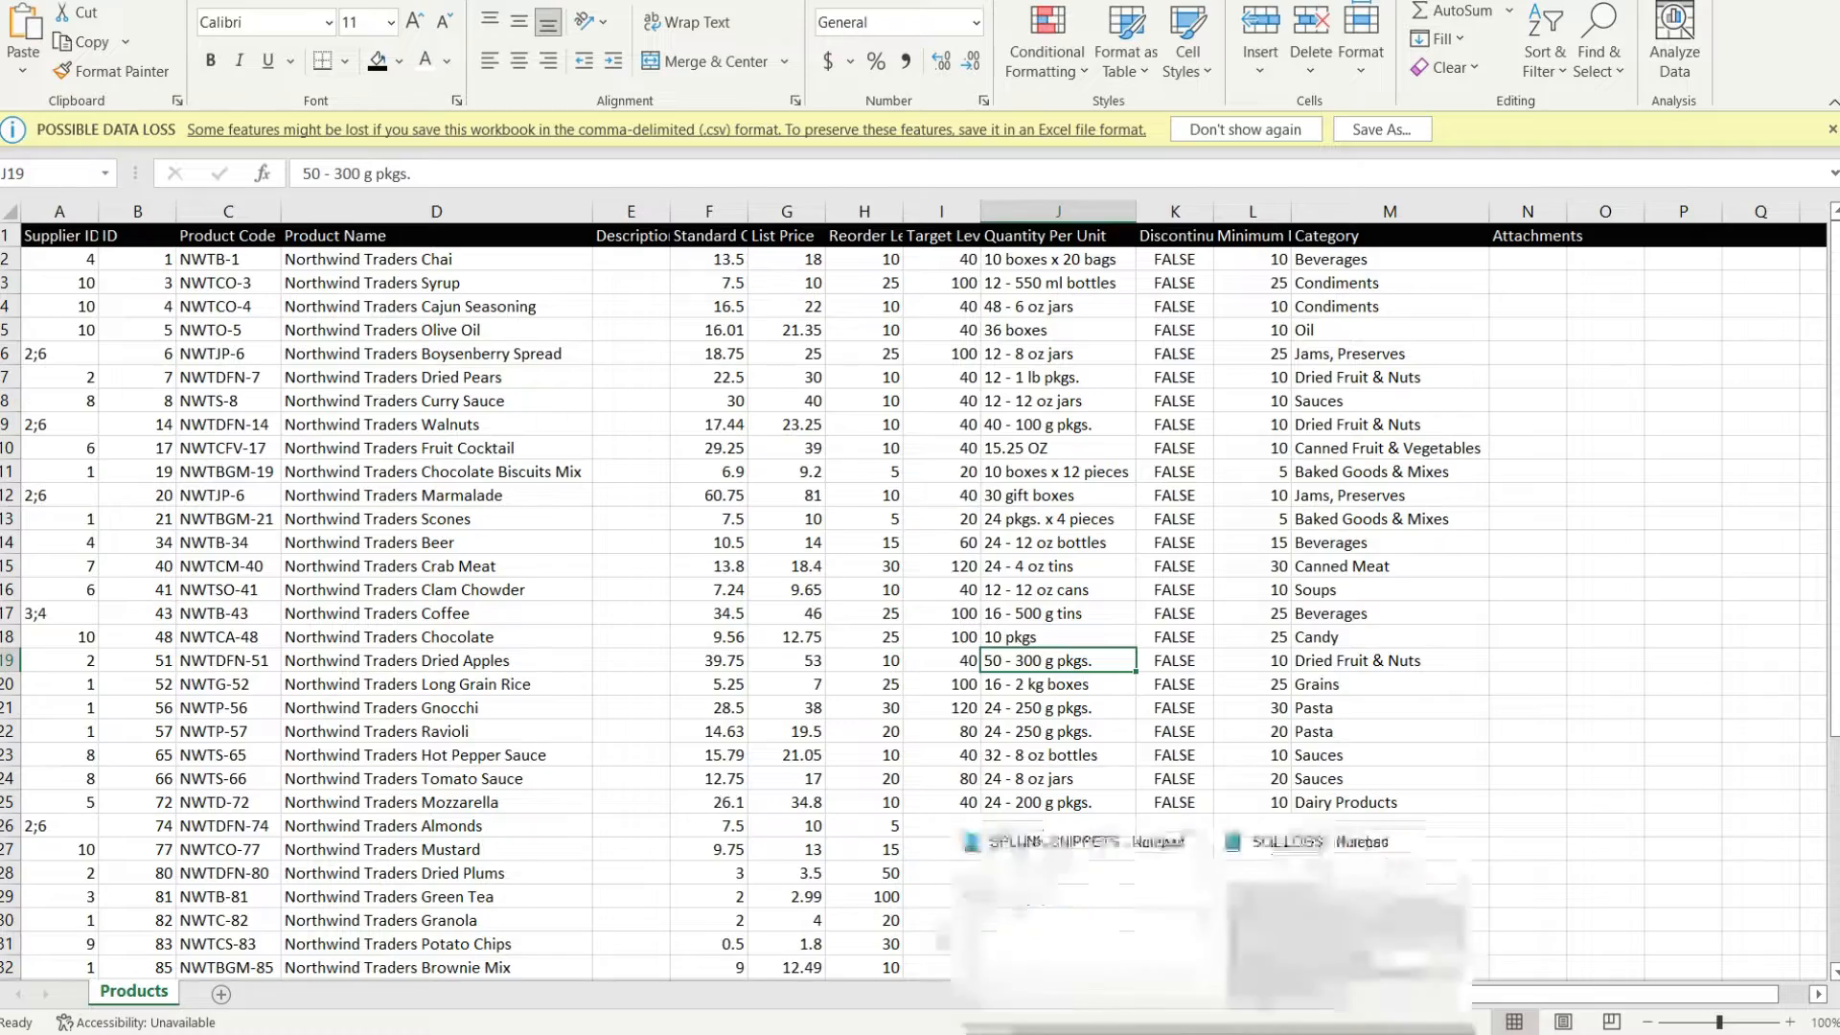
# Examine the SQL LOGS file in Notepad in a wider window, highlighting the first BACKUP DATABASE entry, and minimize it
pyautogui.click(1402, 905)
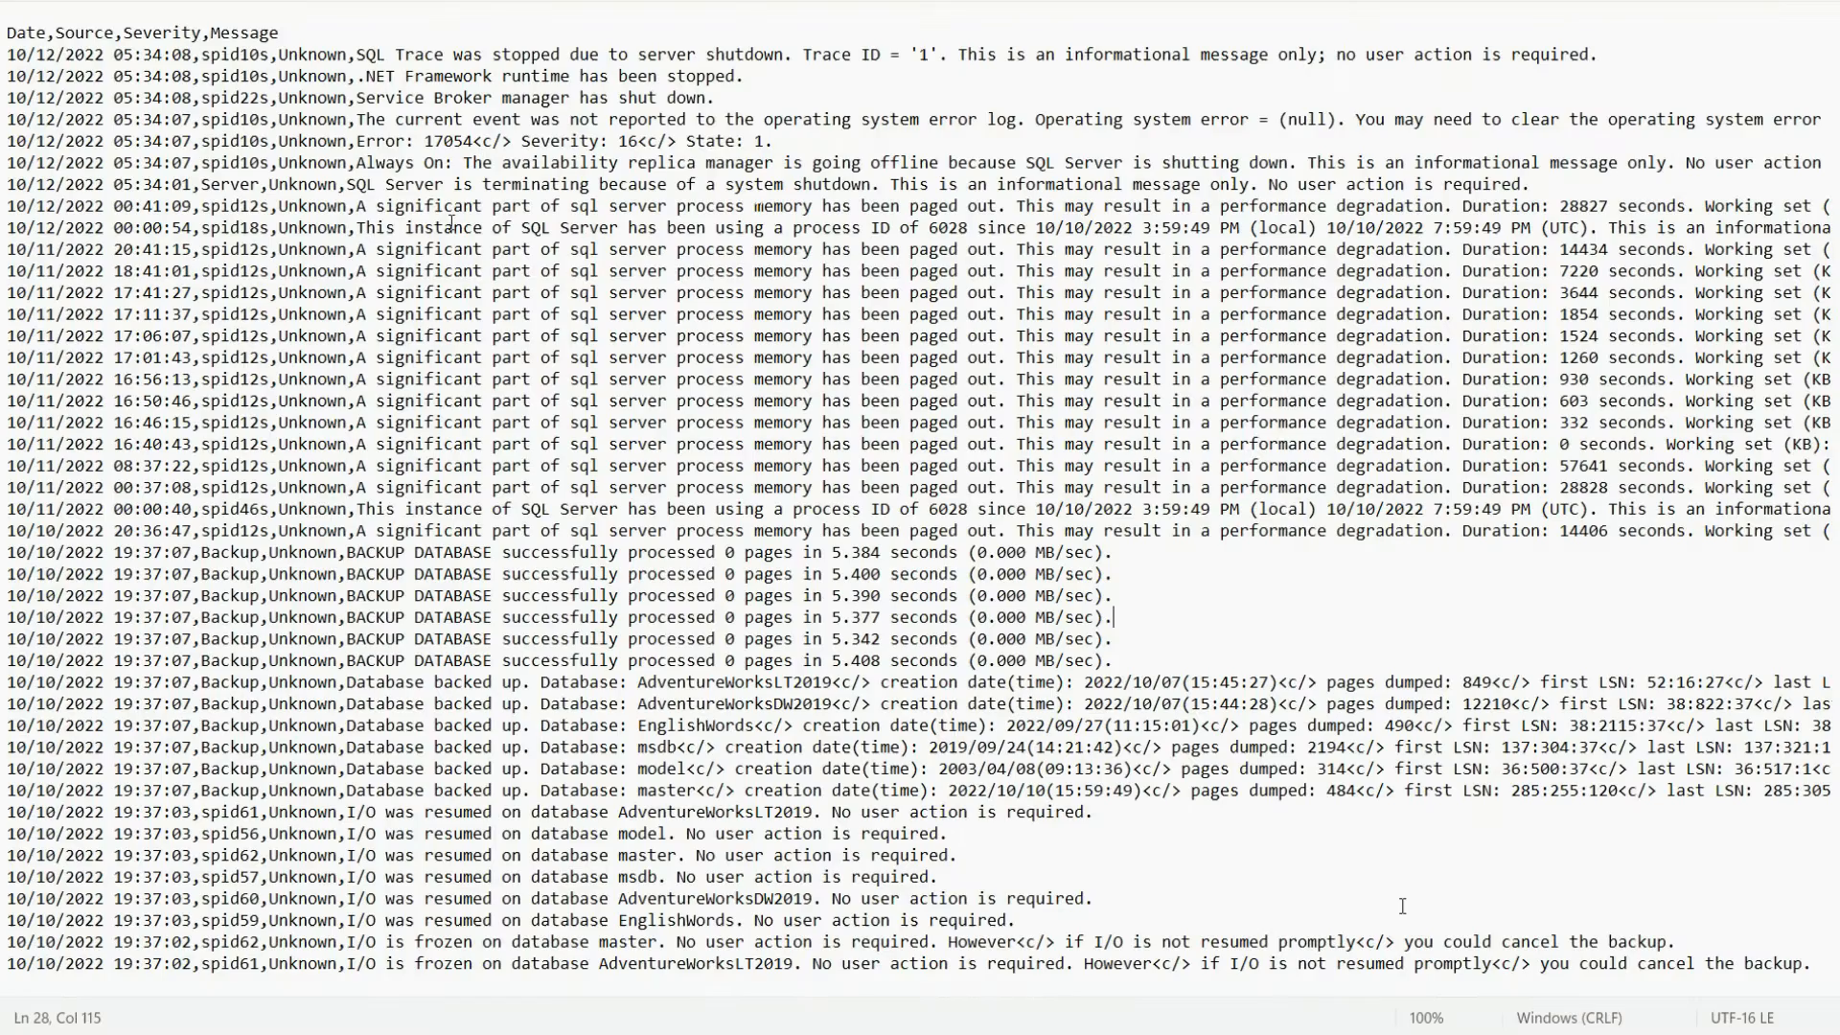
pyautogui.moveTo(489, 4); pyautogui.dragTo(496, 181)
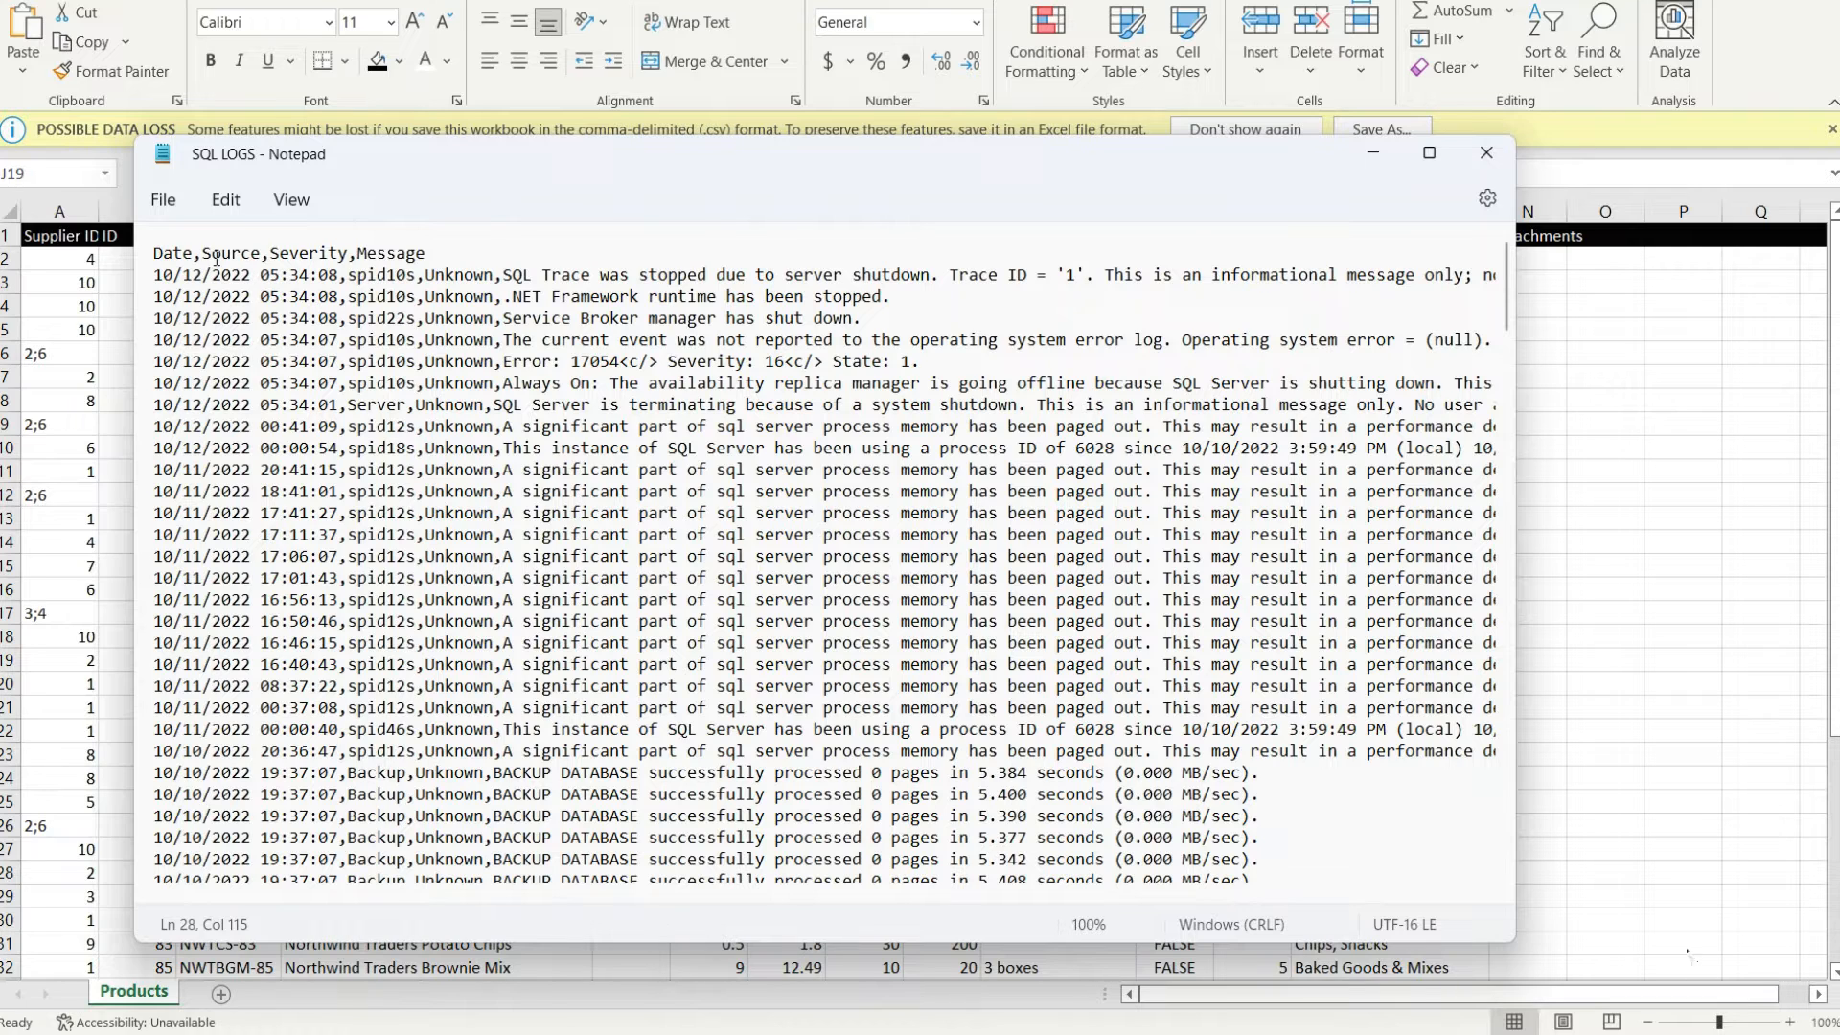
pyautogui.moveTo(1514, 941); pyautogui.dragTo(1824, 955)
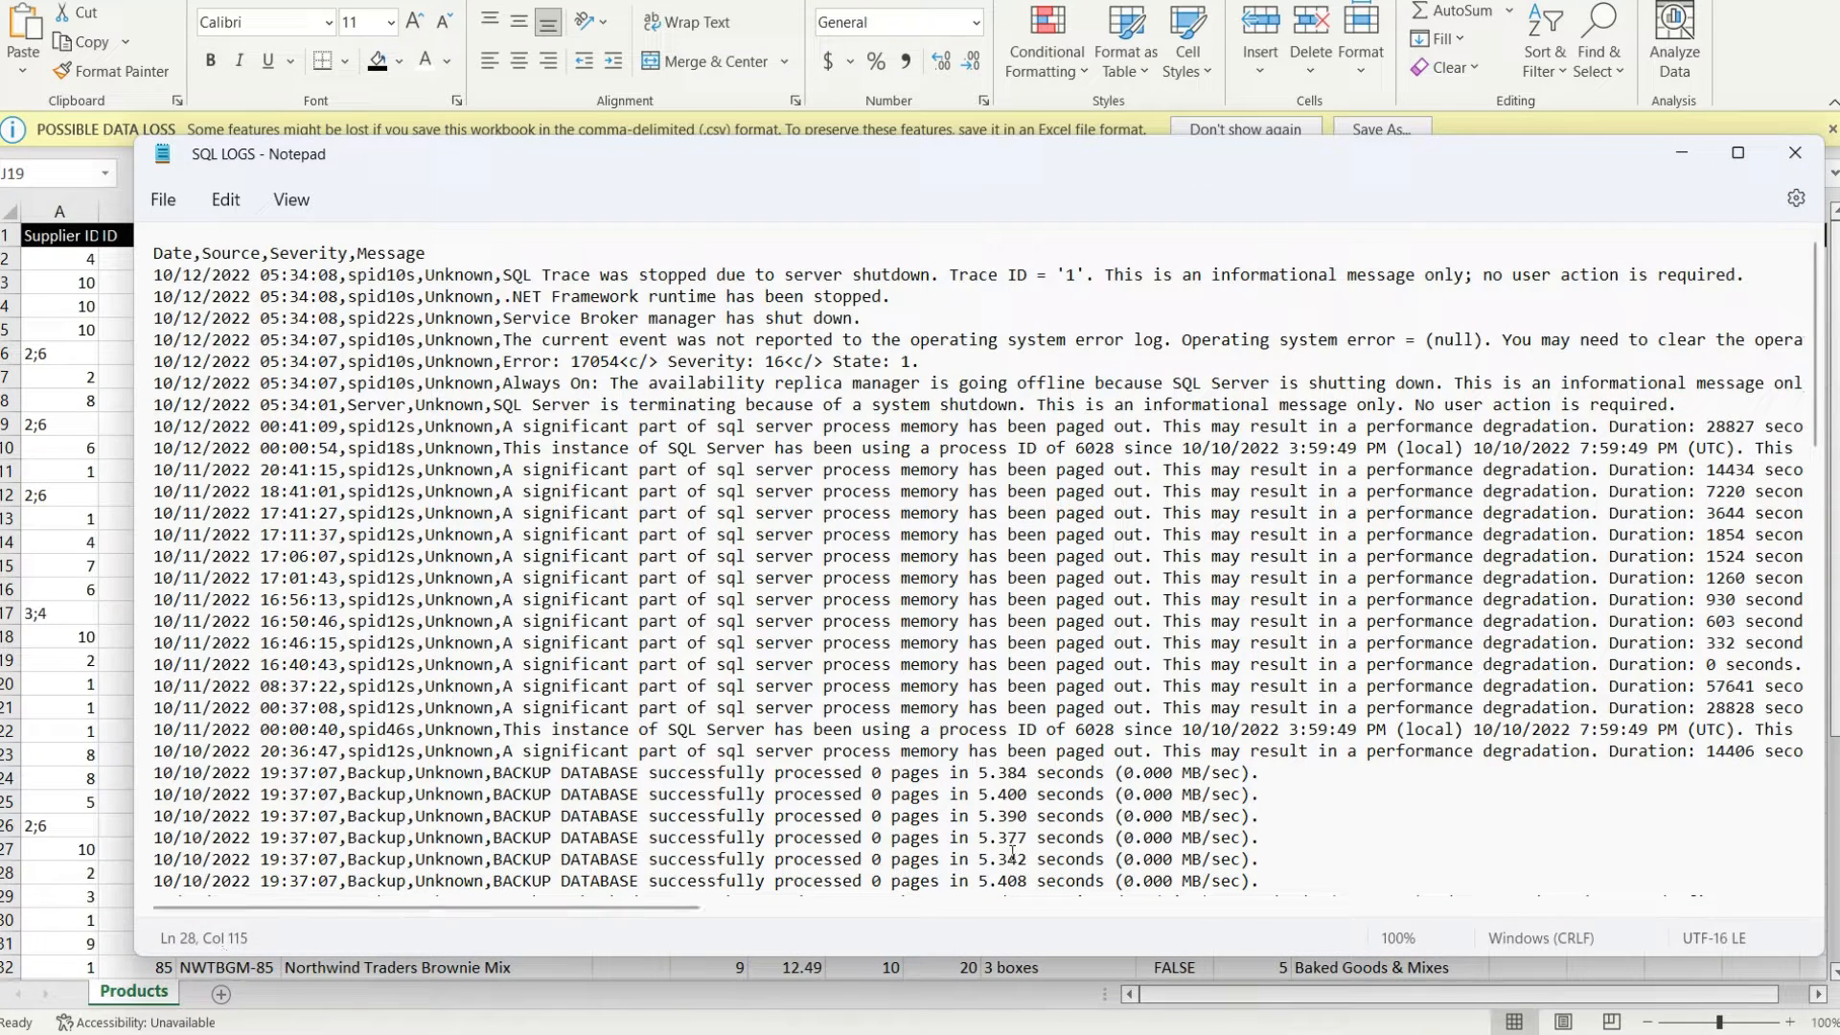
pyautogui.moveTo(1284, 778); pyautogui.dragTo(151, 774)
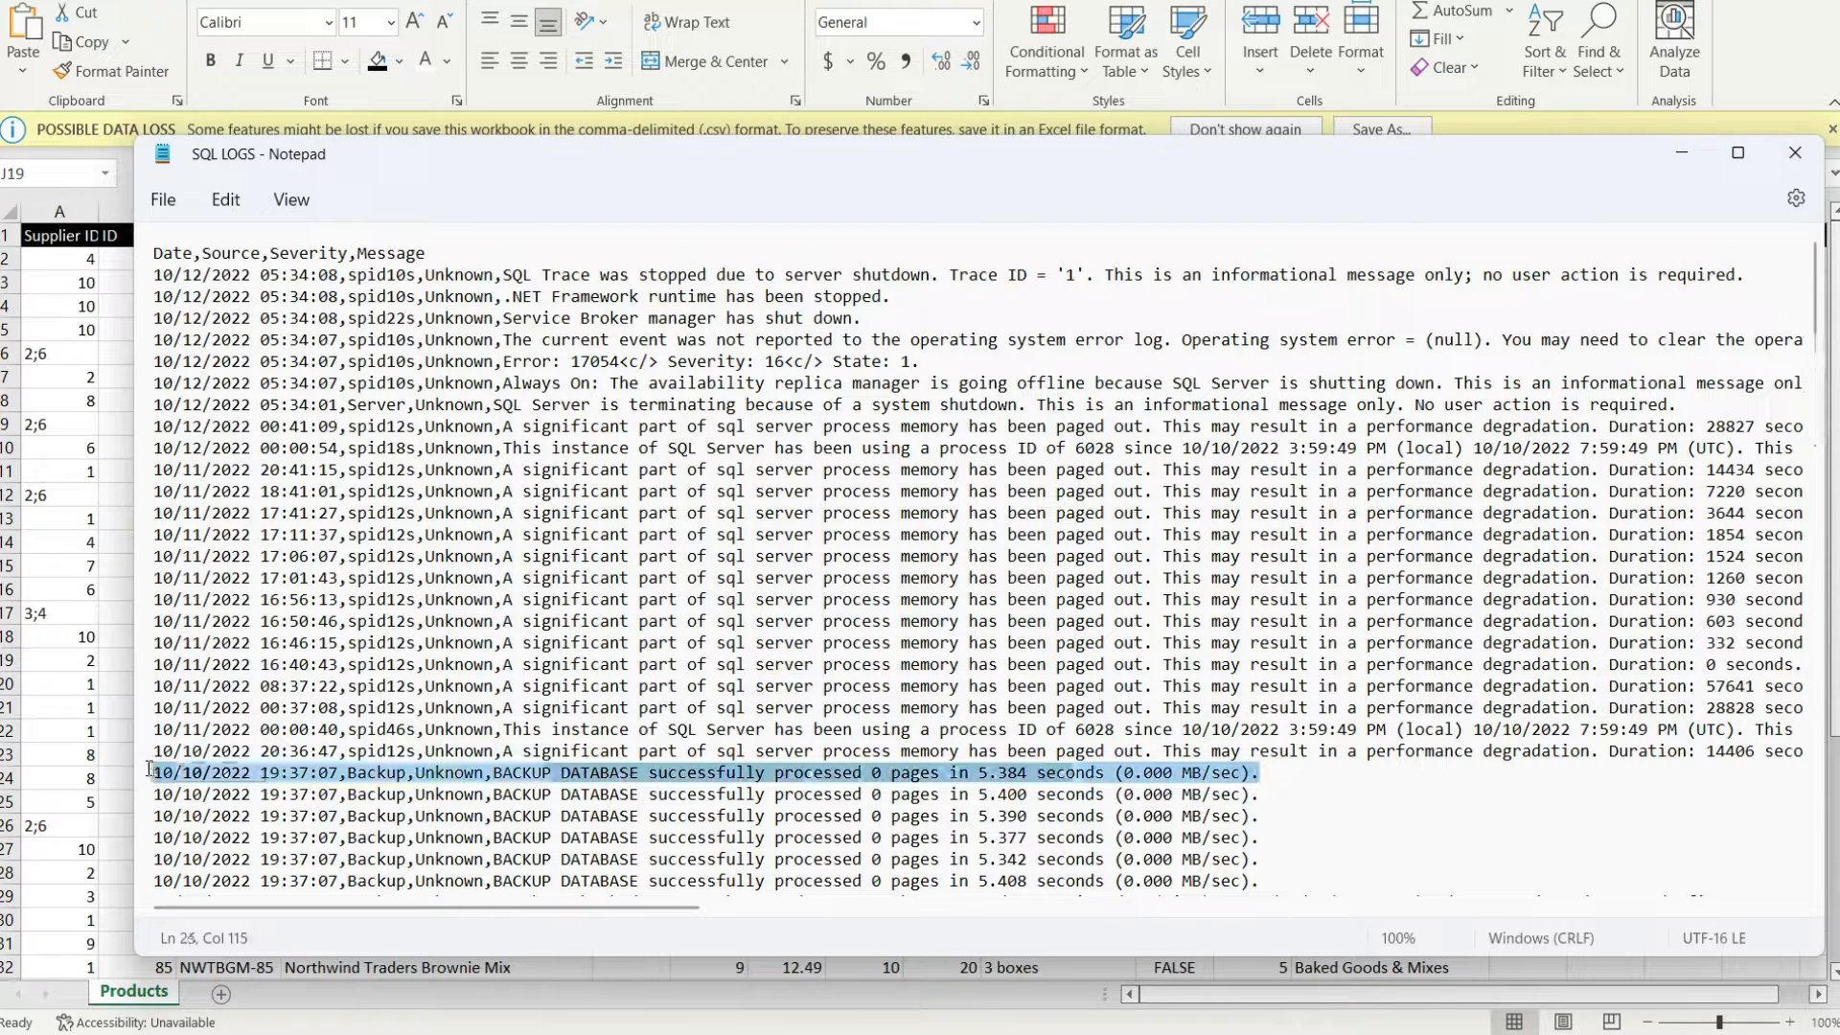
pyautogui.click(1680, 155)
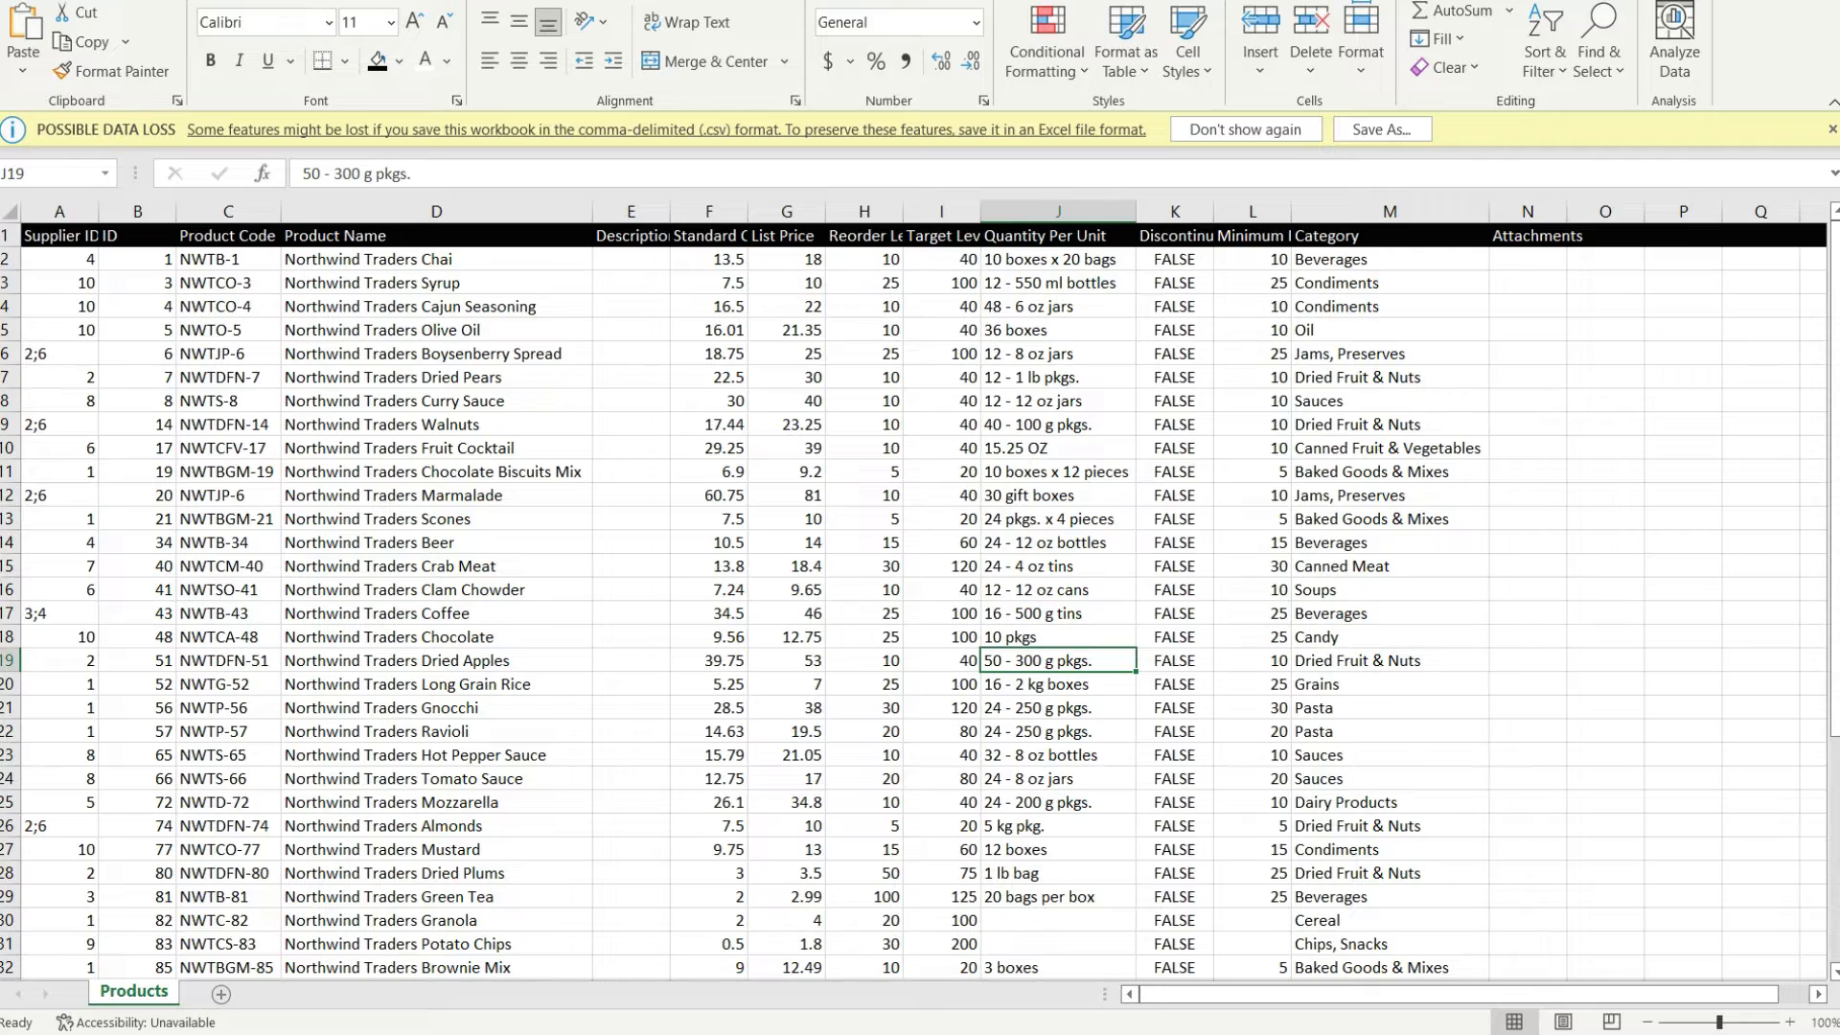
# Fill the Product Name and Category columns with light blue
pyautogui.moveTo(1835, 299); pyautogui.dragTo(1833, 179)
pyautogui.click(436, 210)
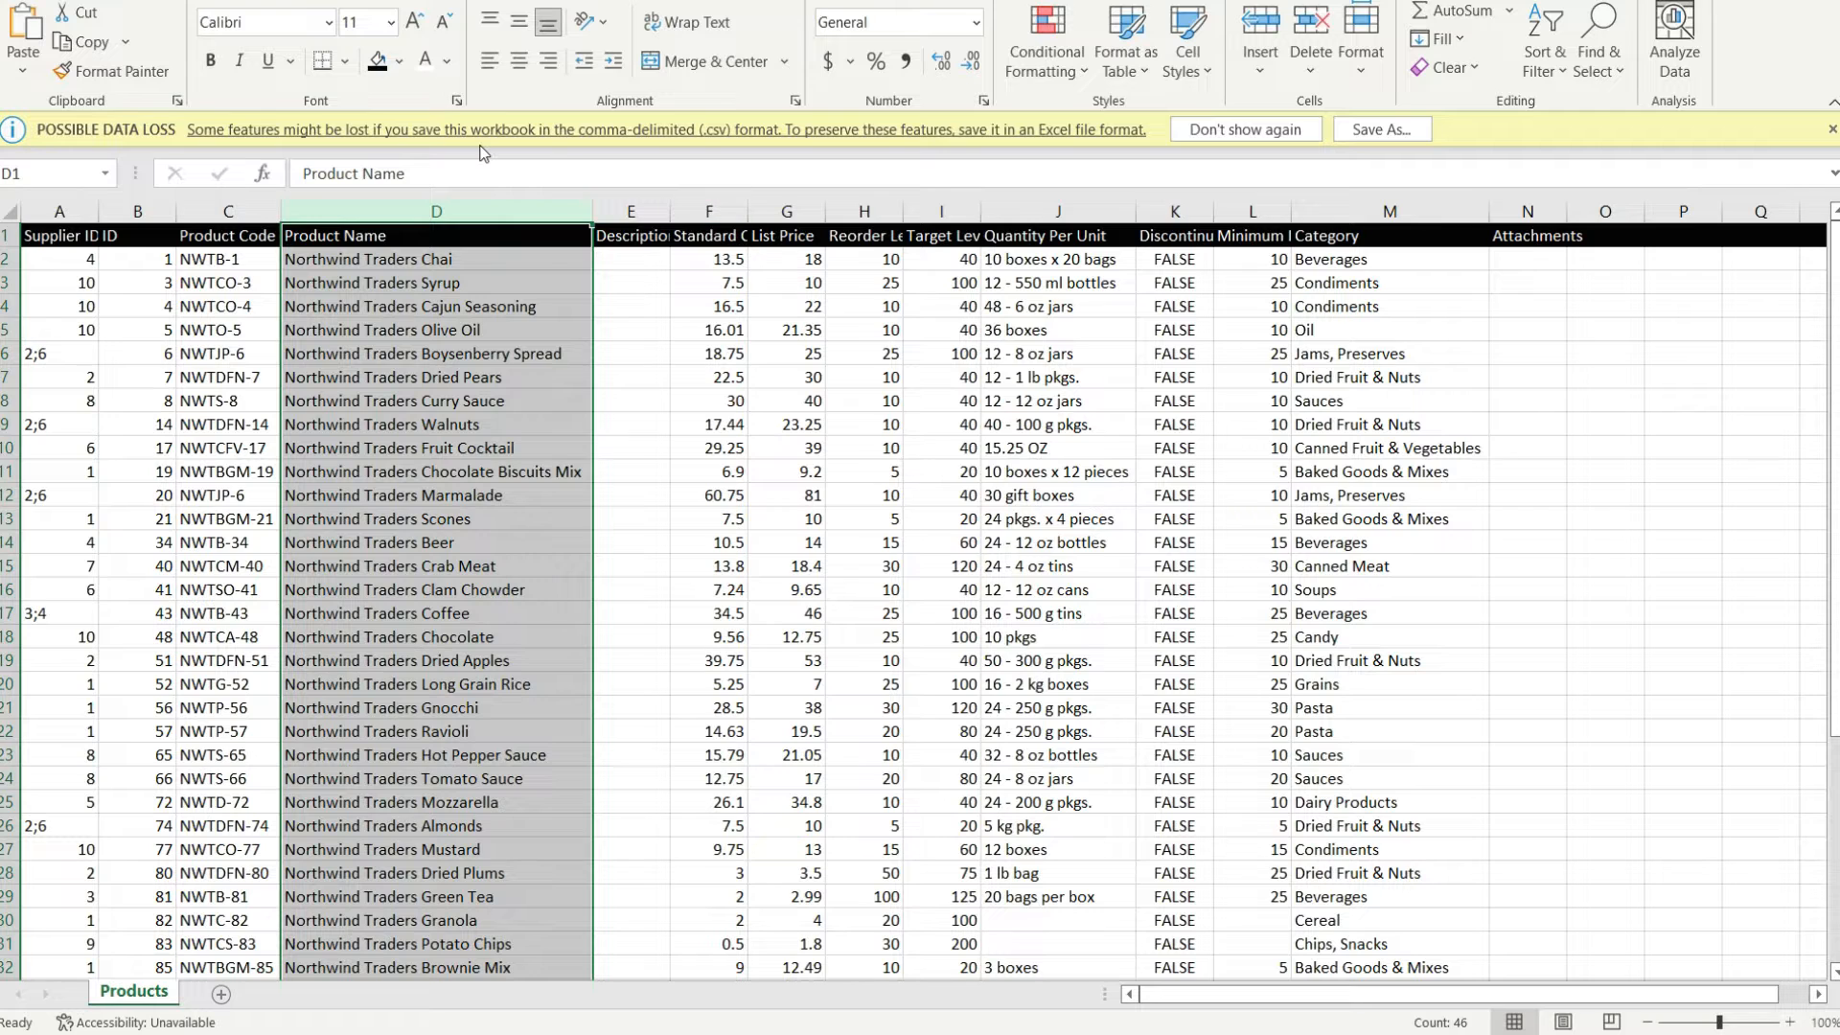
pyautogui.click(402, 60)
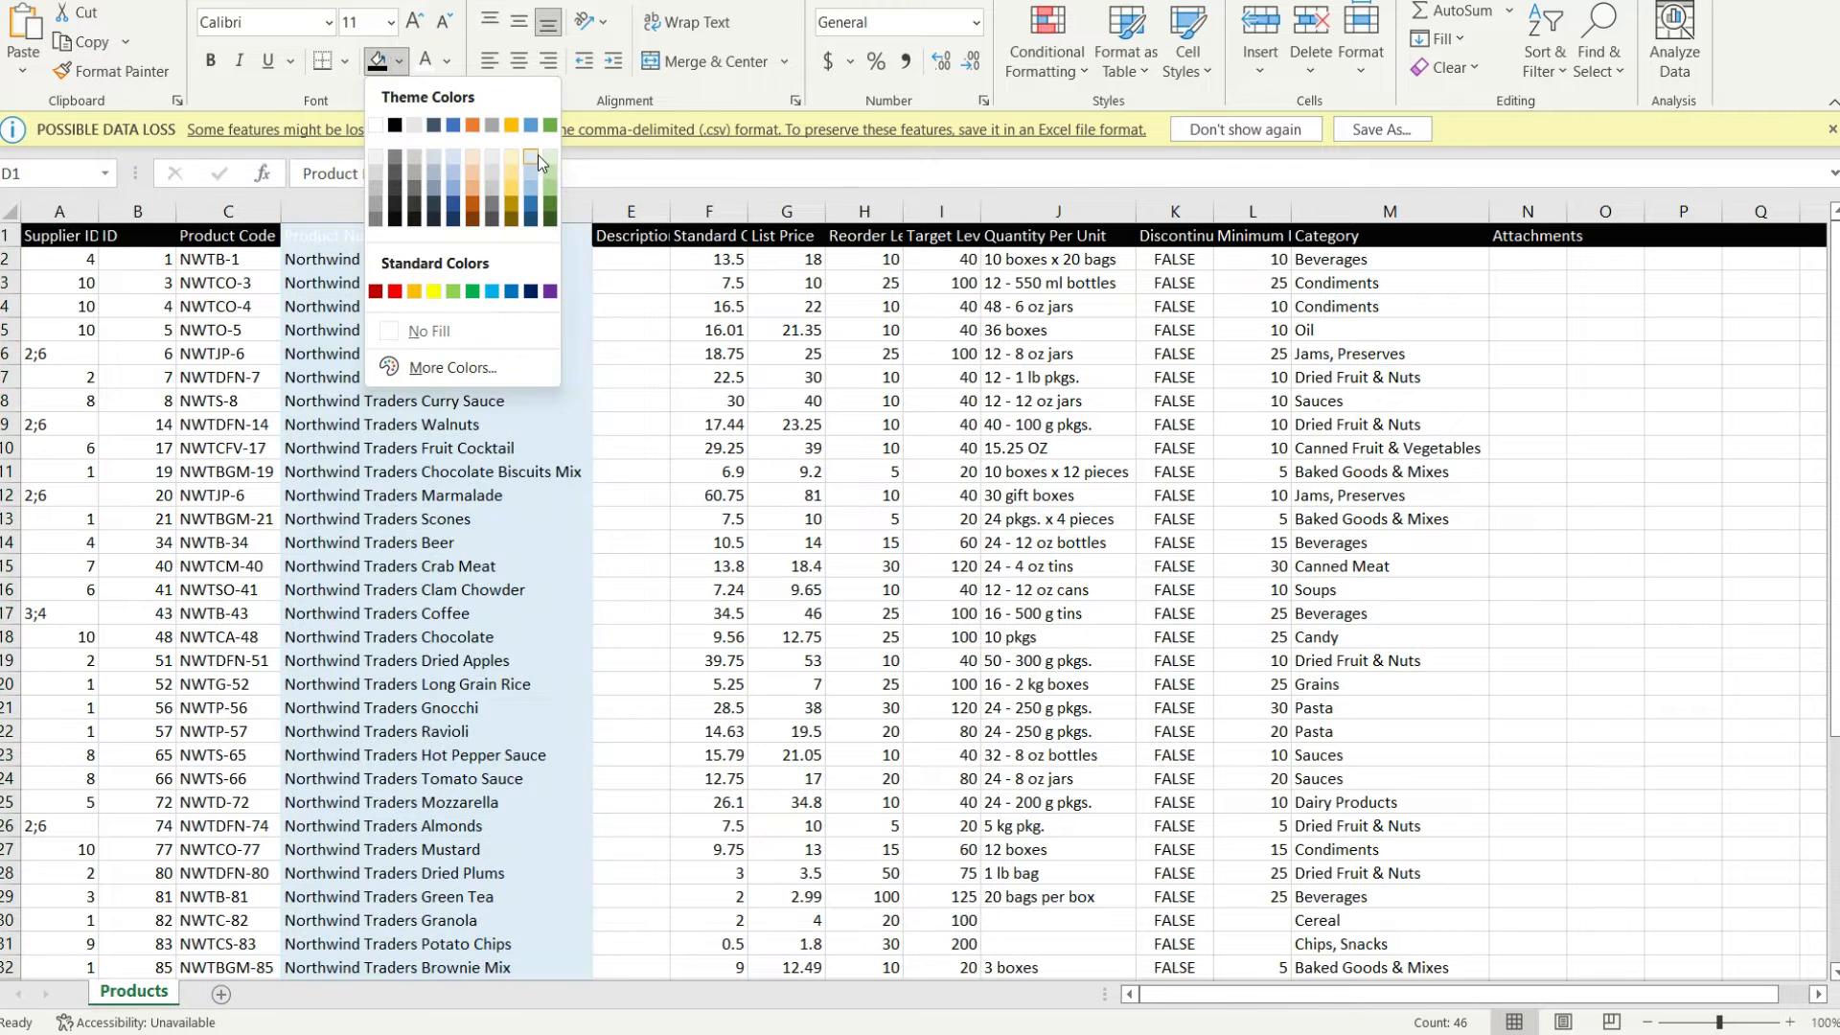
pyautogui.click(541, 163)
pyautogui.click(976, 423)
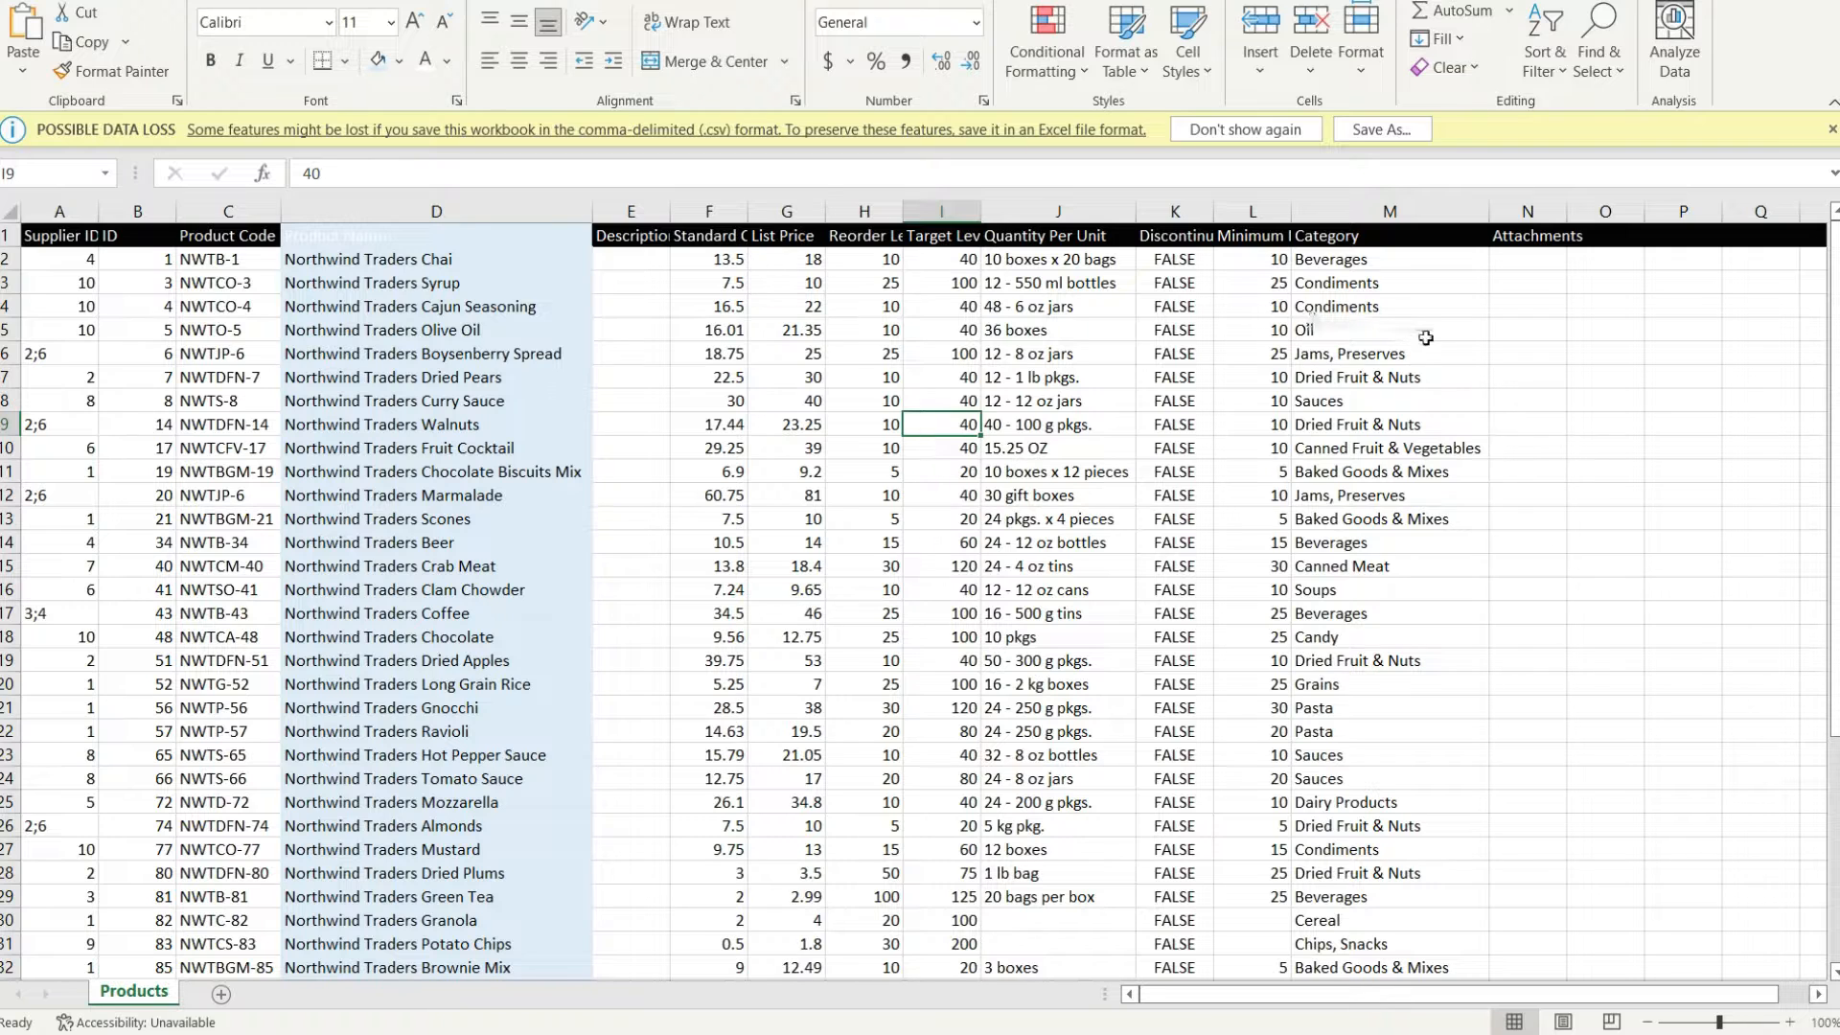
pyautogui.click(1389, 211)
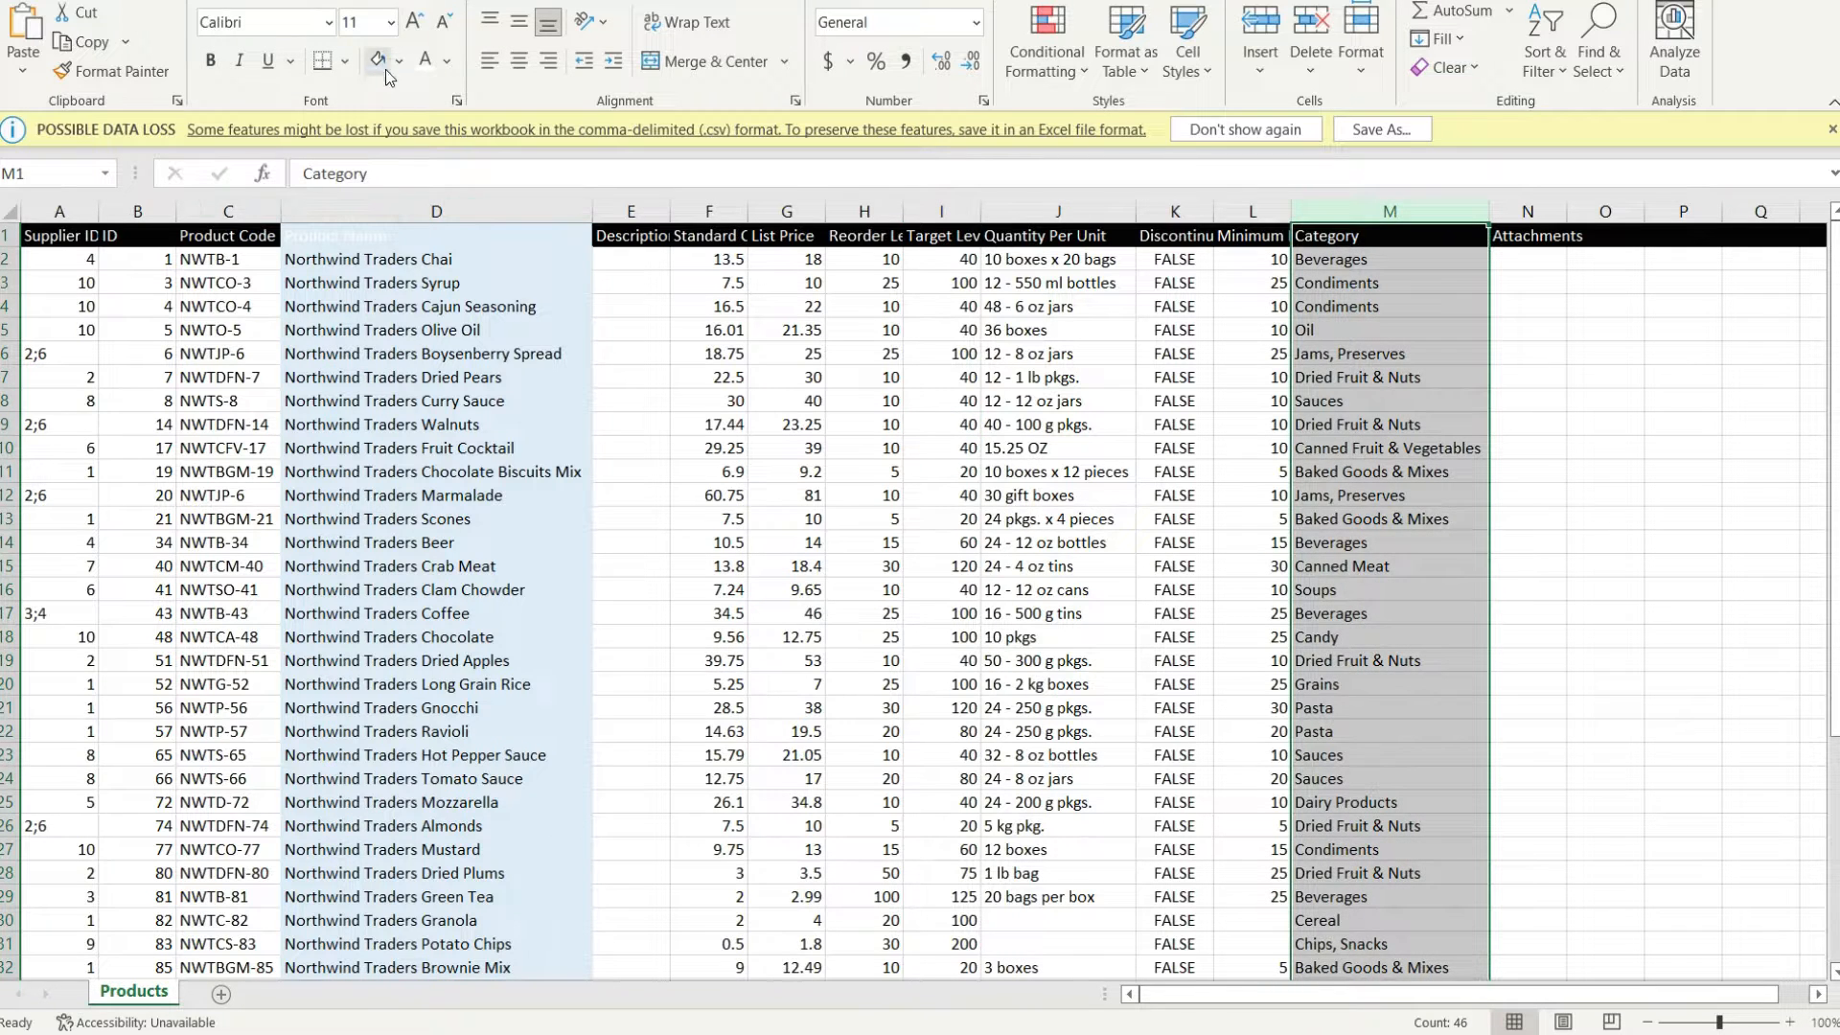
pyautogui.click(1573, 454)
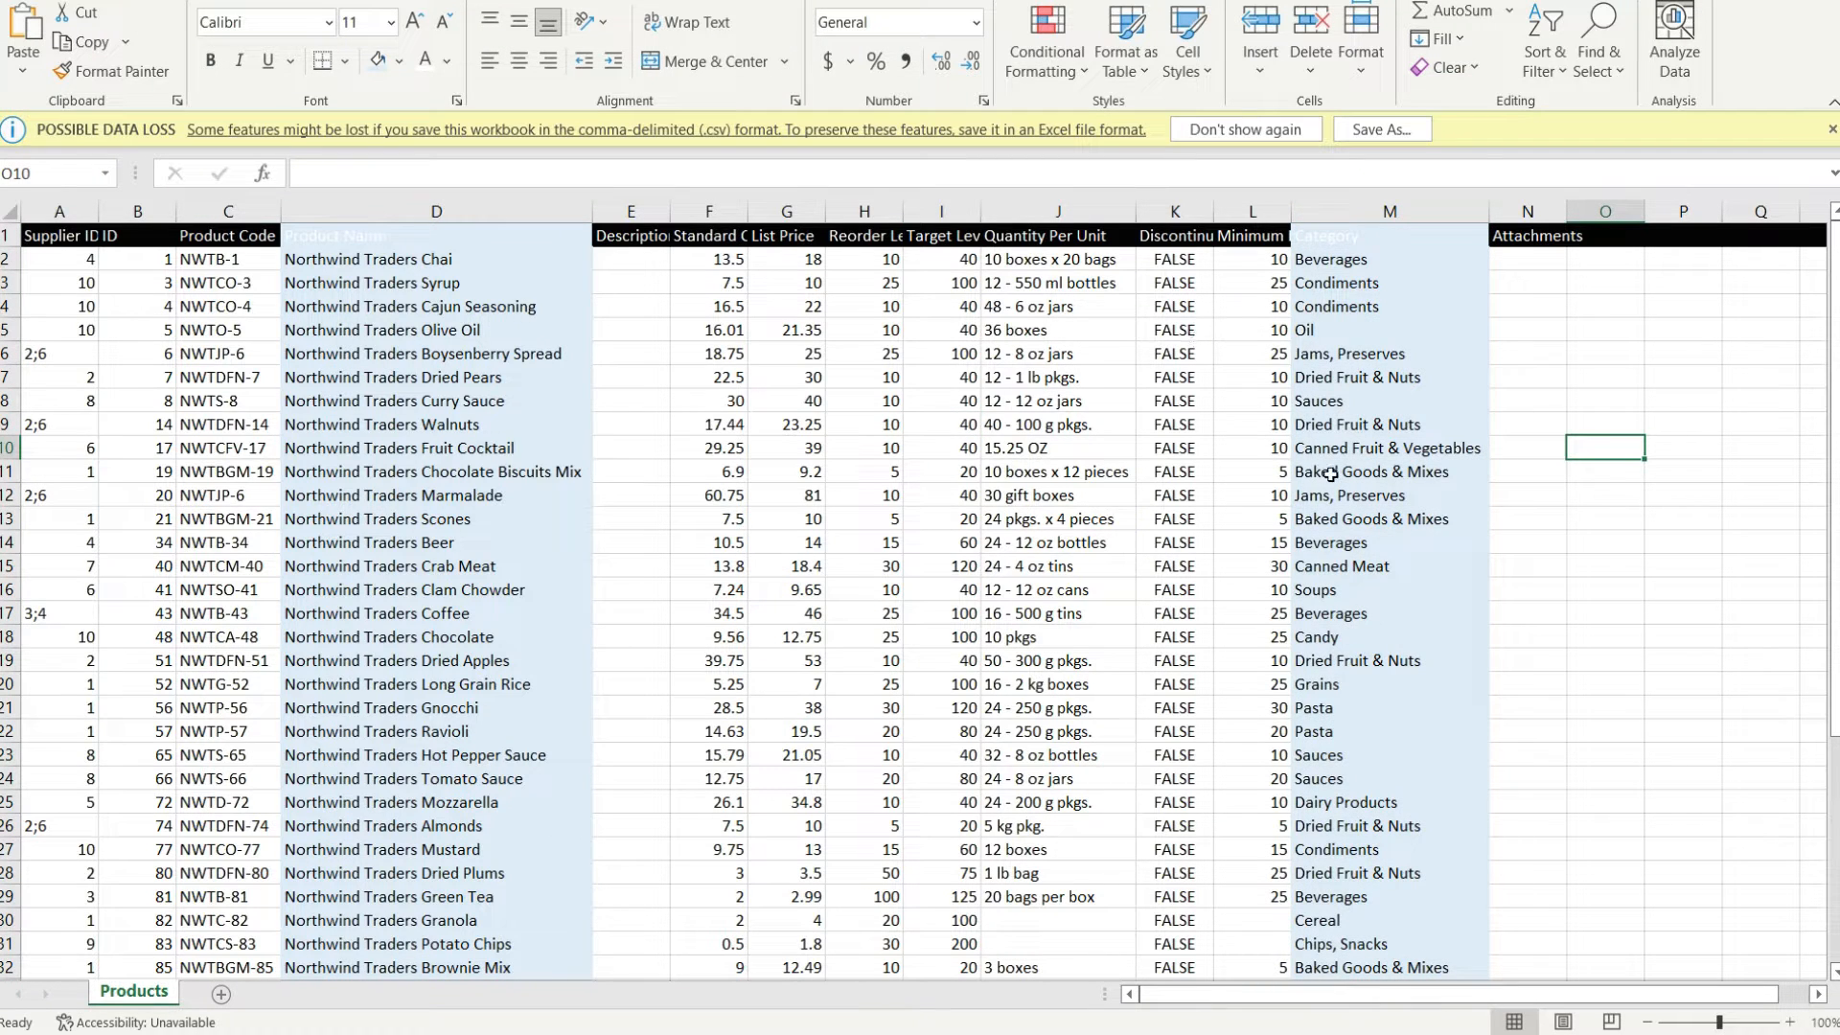
# Reapply the black fill to the entire header row
pyautogui.click(7, 234)
pyautogui.click(399, 60)
pyautogui.click(395, 125)
pyautogui.click(1658, 424)
pyautogui.scroll(-1, 697, 676)
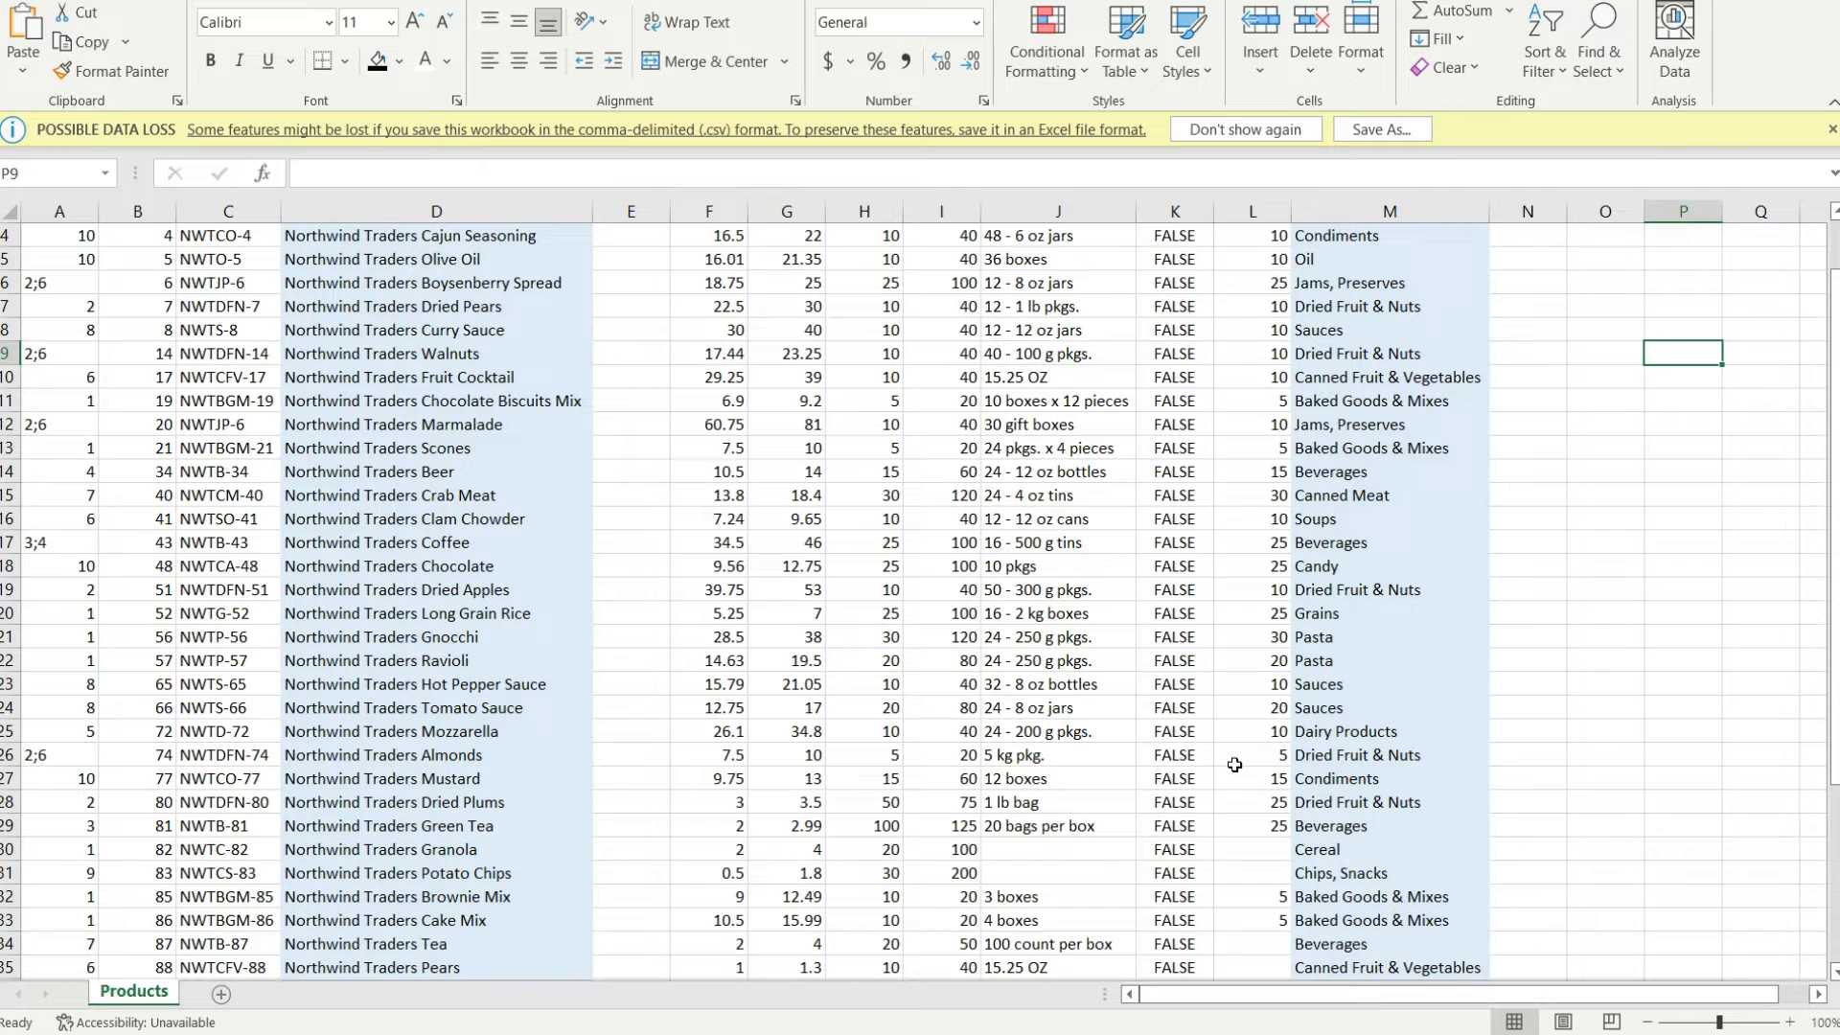
pyautogui.scroll(1, 1361, 369)
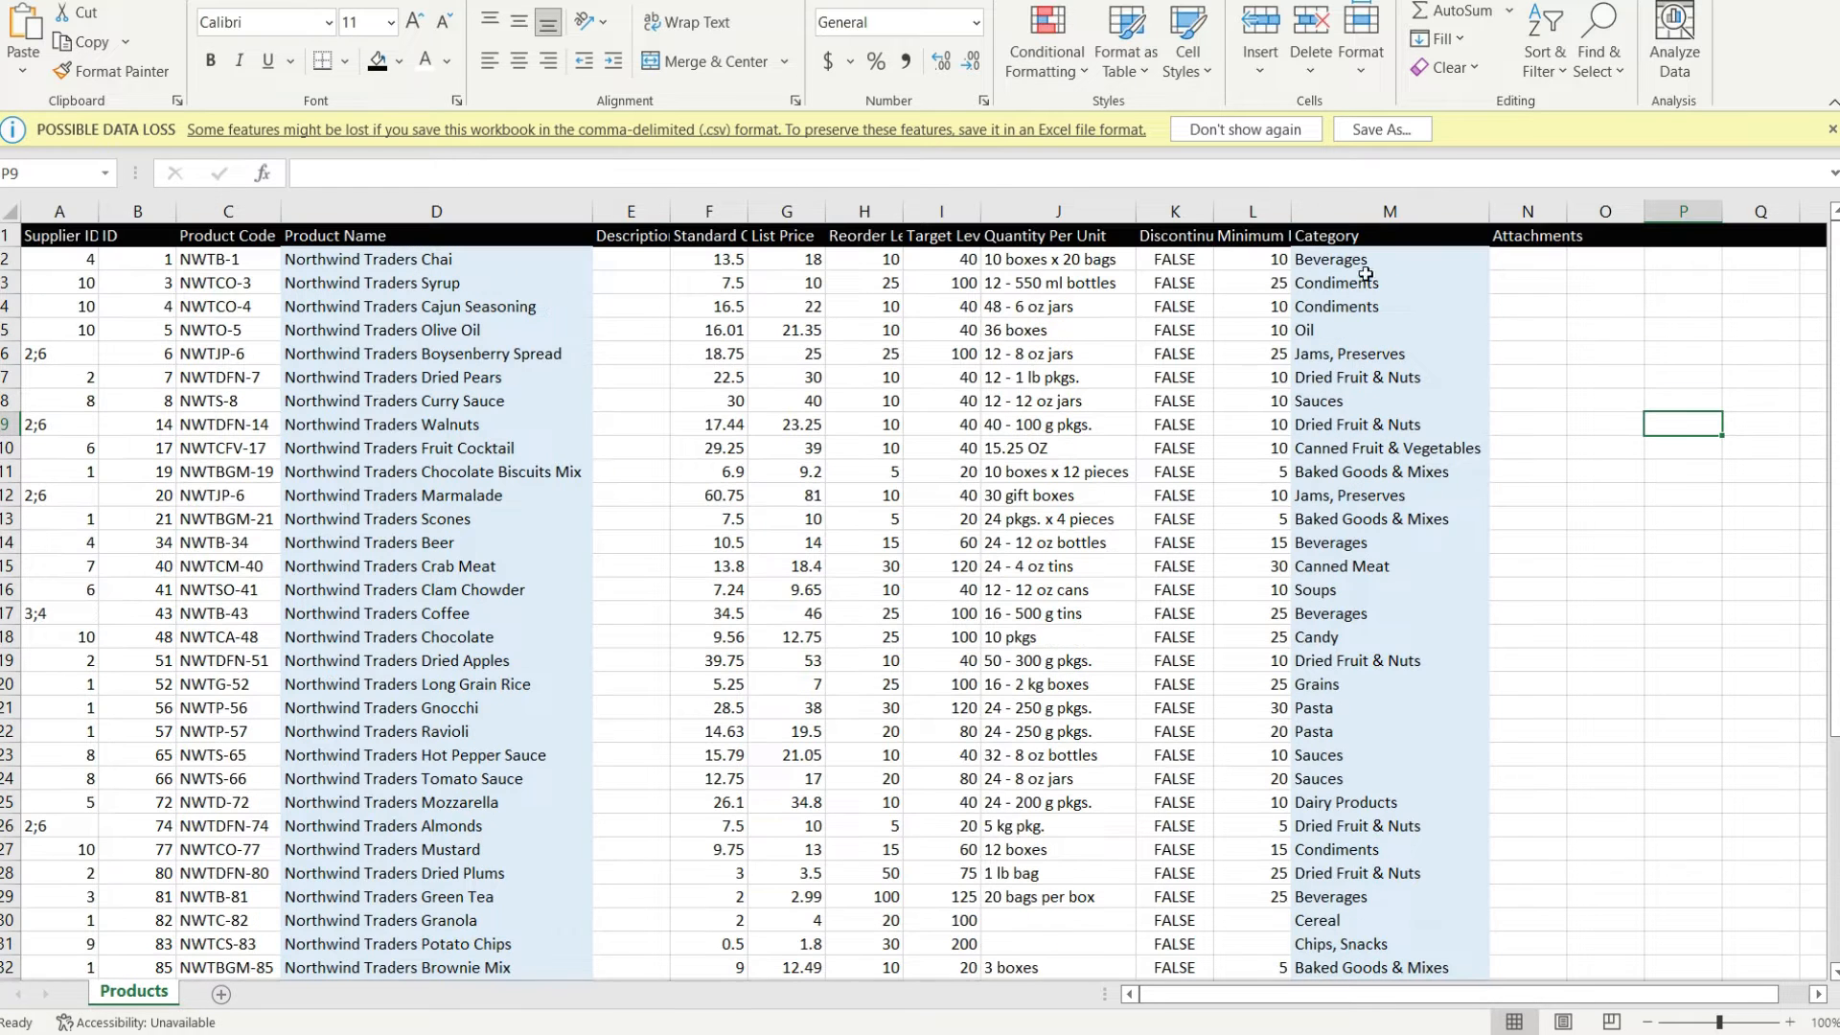
pyautogui.click(1353, 377)
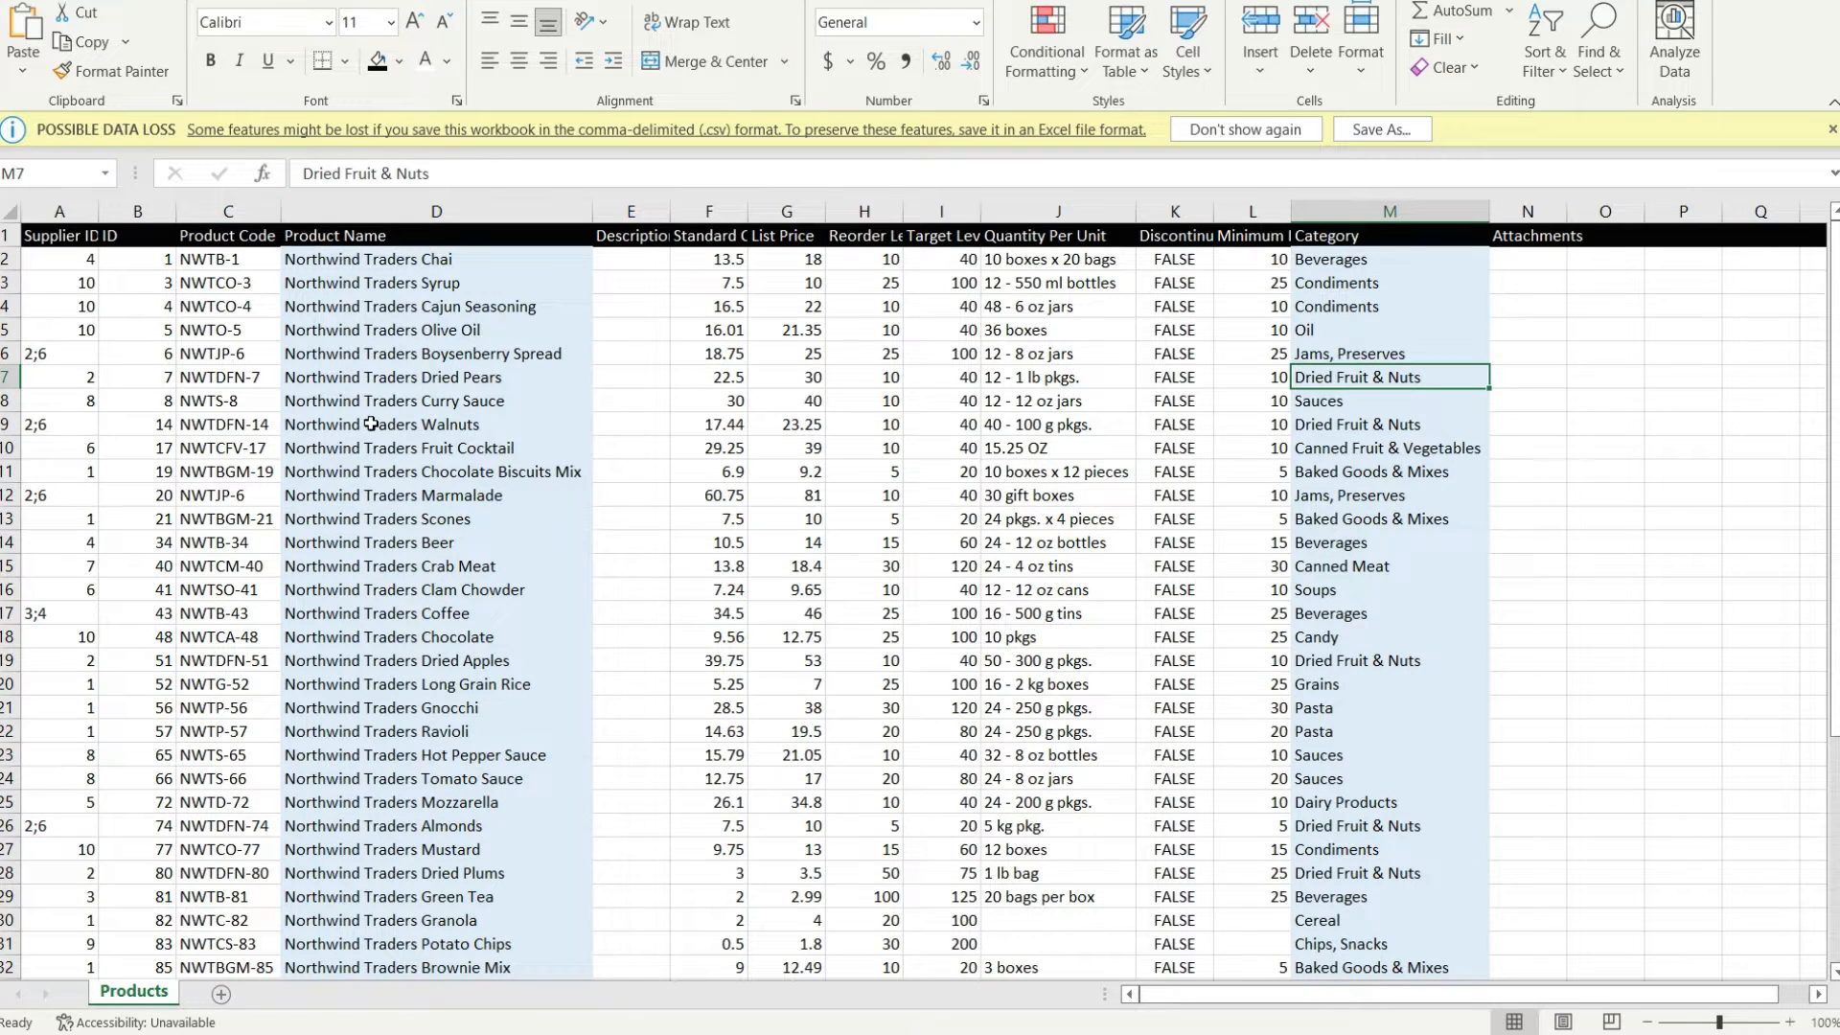
pyautogui.click(371, 422)
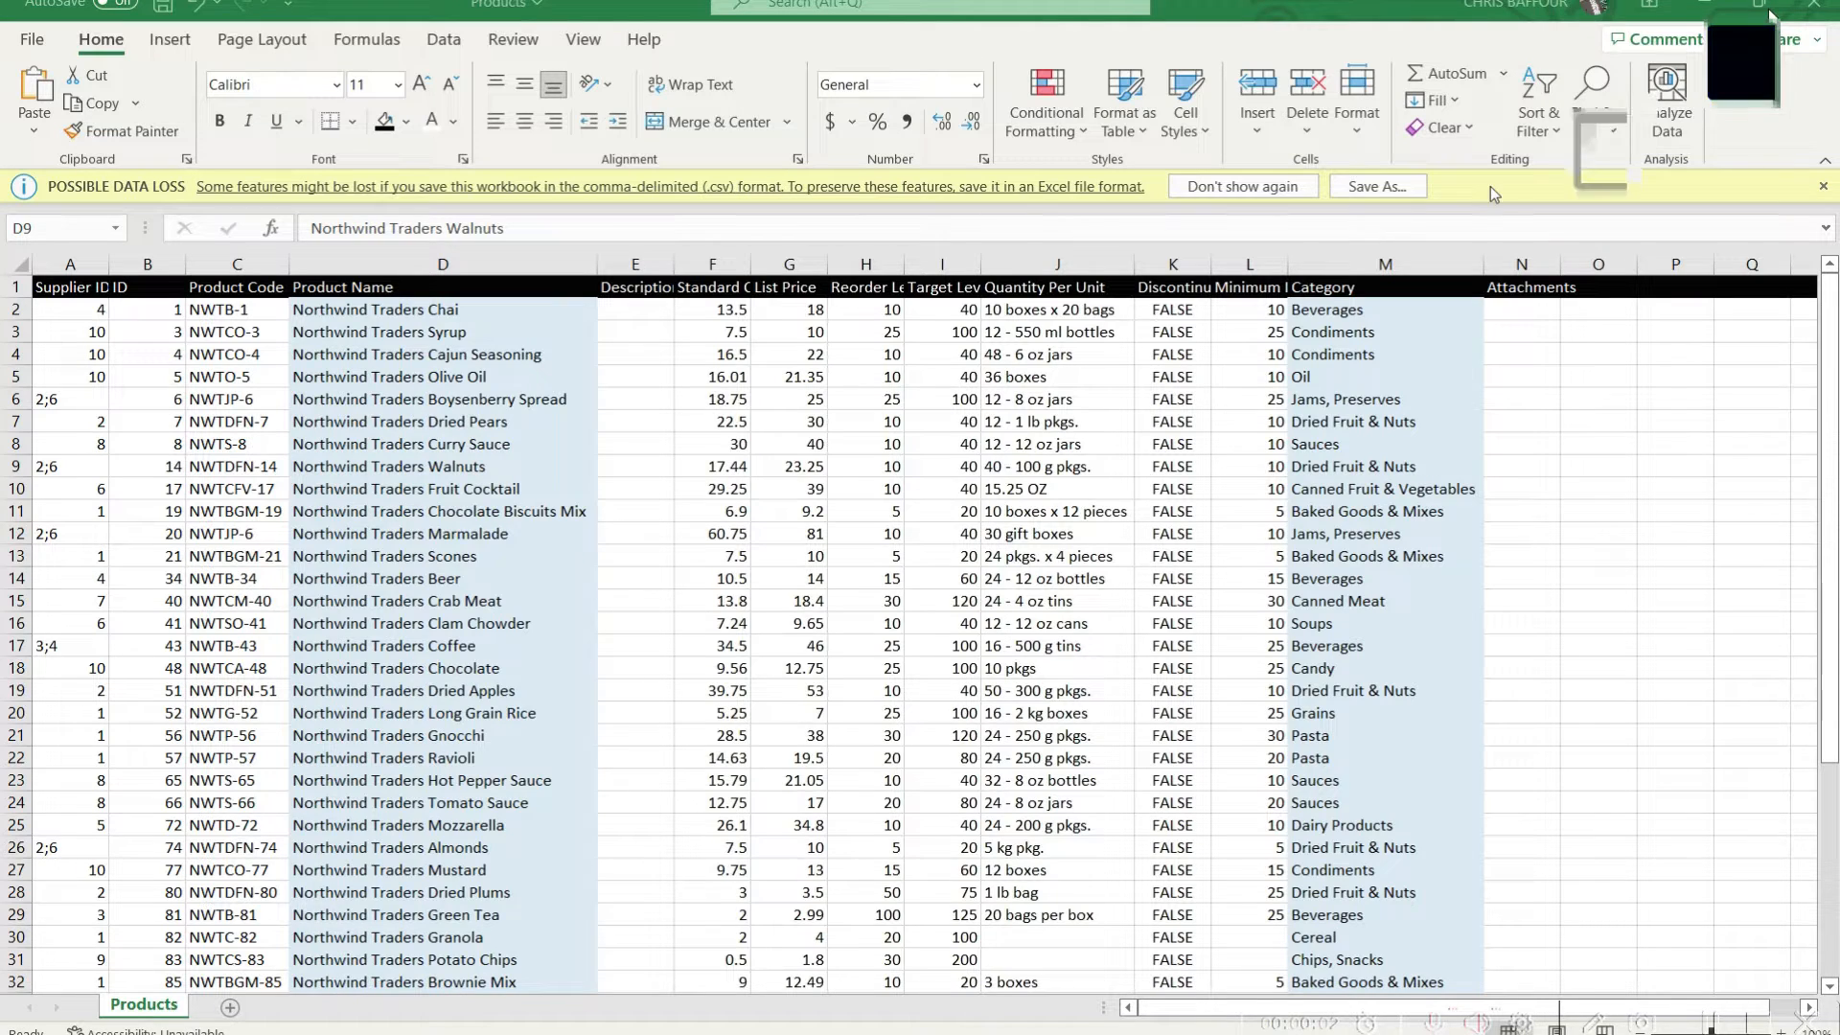
# Restore the Products workbook to a smaller, repositioned window and minimize the Orders workbook behind it
pyautogui.moveTo(1769, 17)
pyautogui.click(1769, 18)
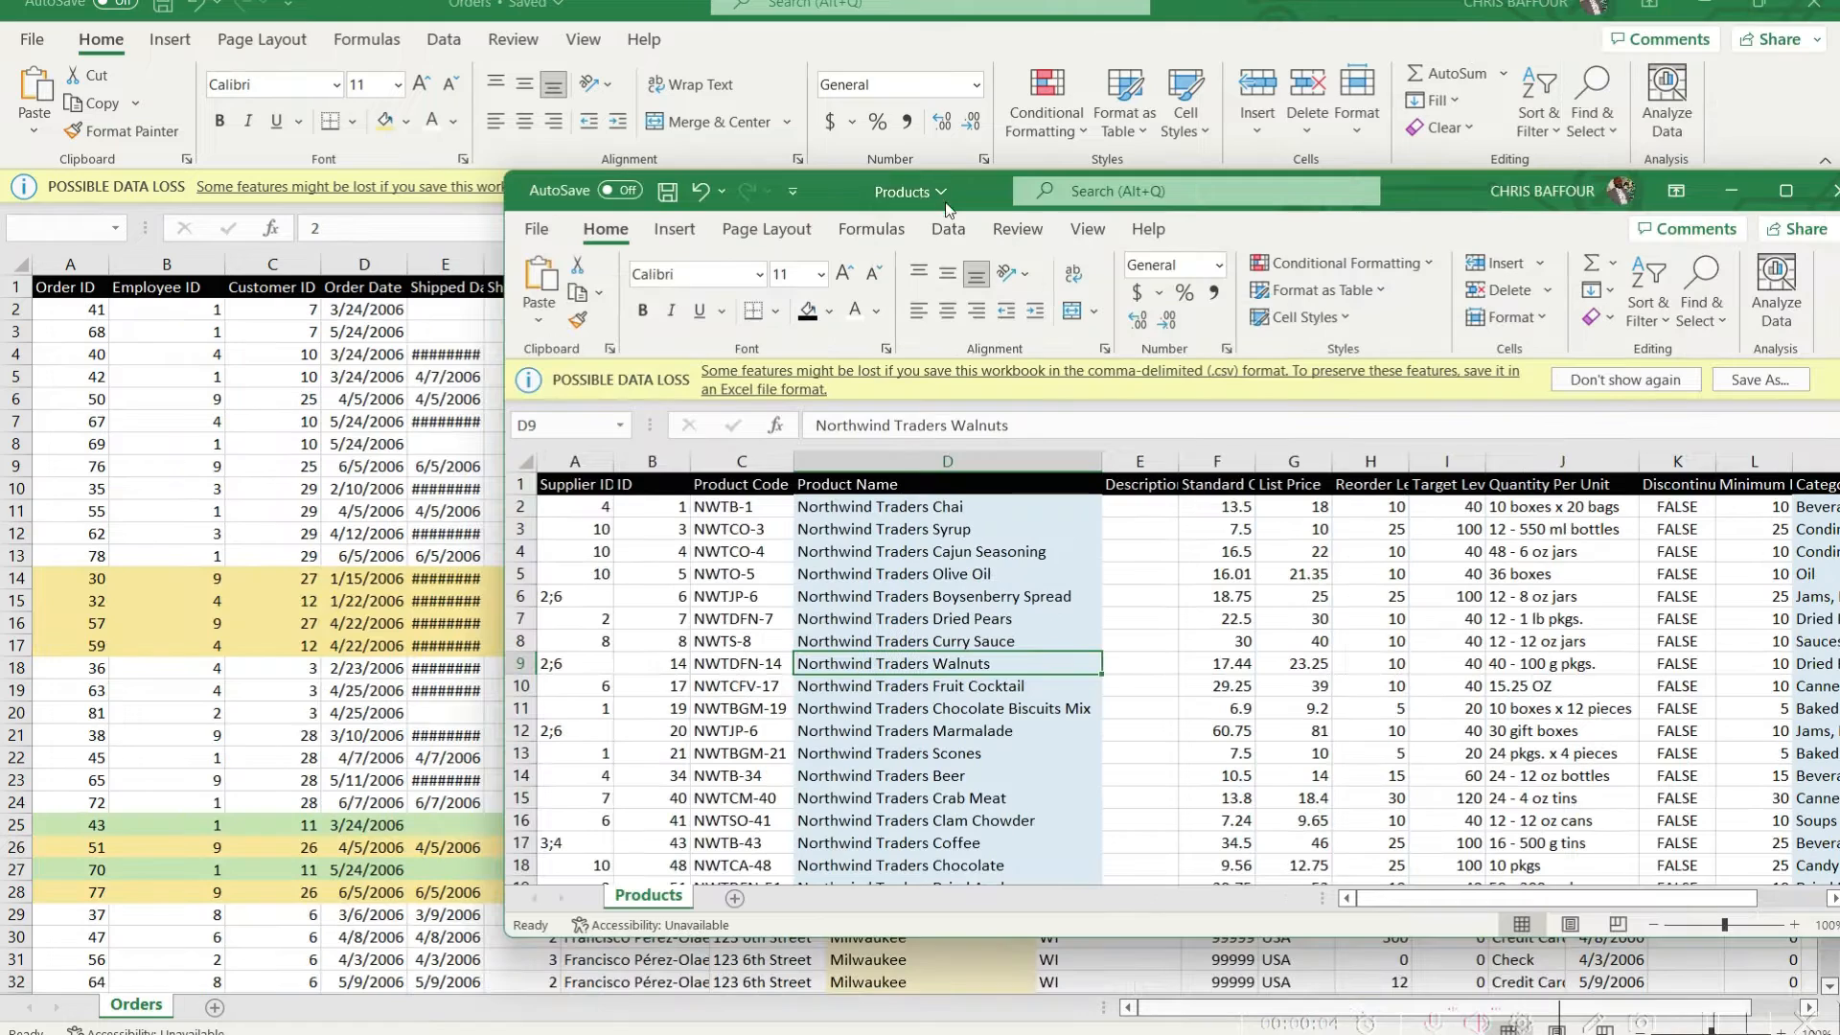
pyautogui.moveTo(1397, 204)
pyautogui.mouseDown()
pyautogui.moveTo(1318, 585)
pyautogui.moveTo(1366, 579)
pyautogui.moveTo(1413, 233)
pyautogui.mouseUp()
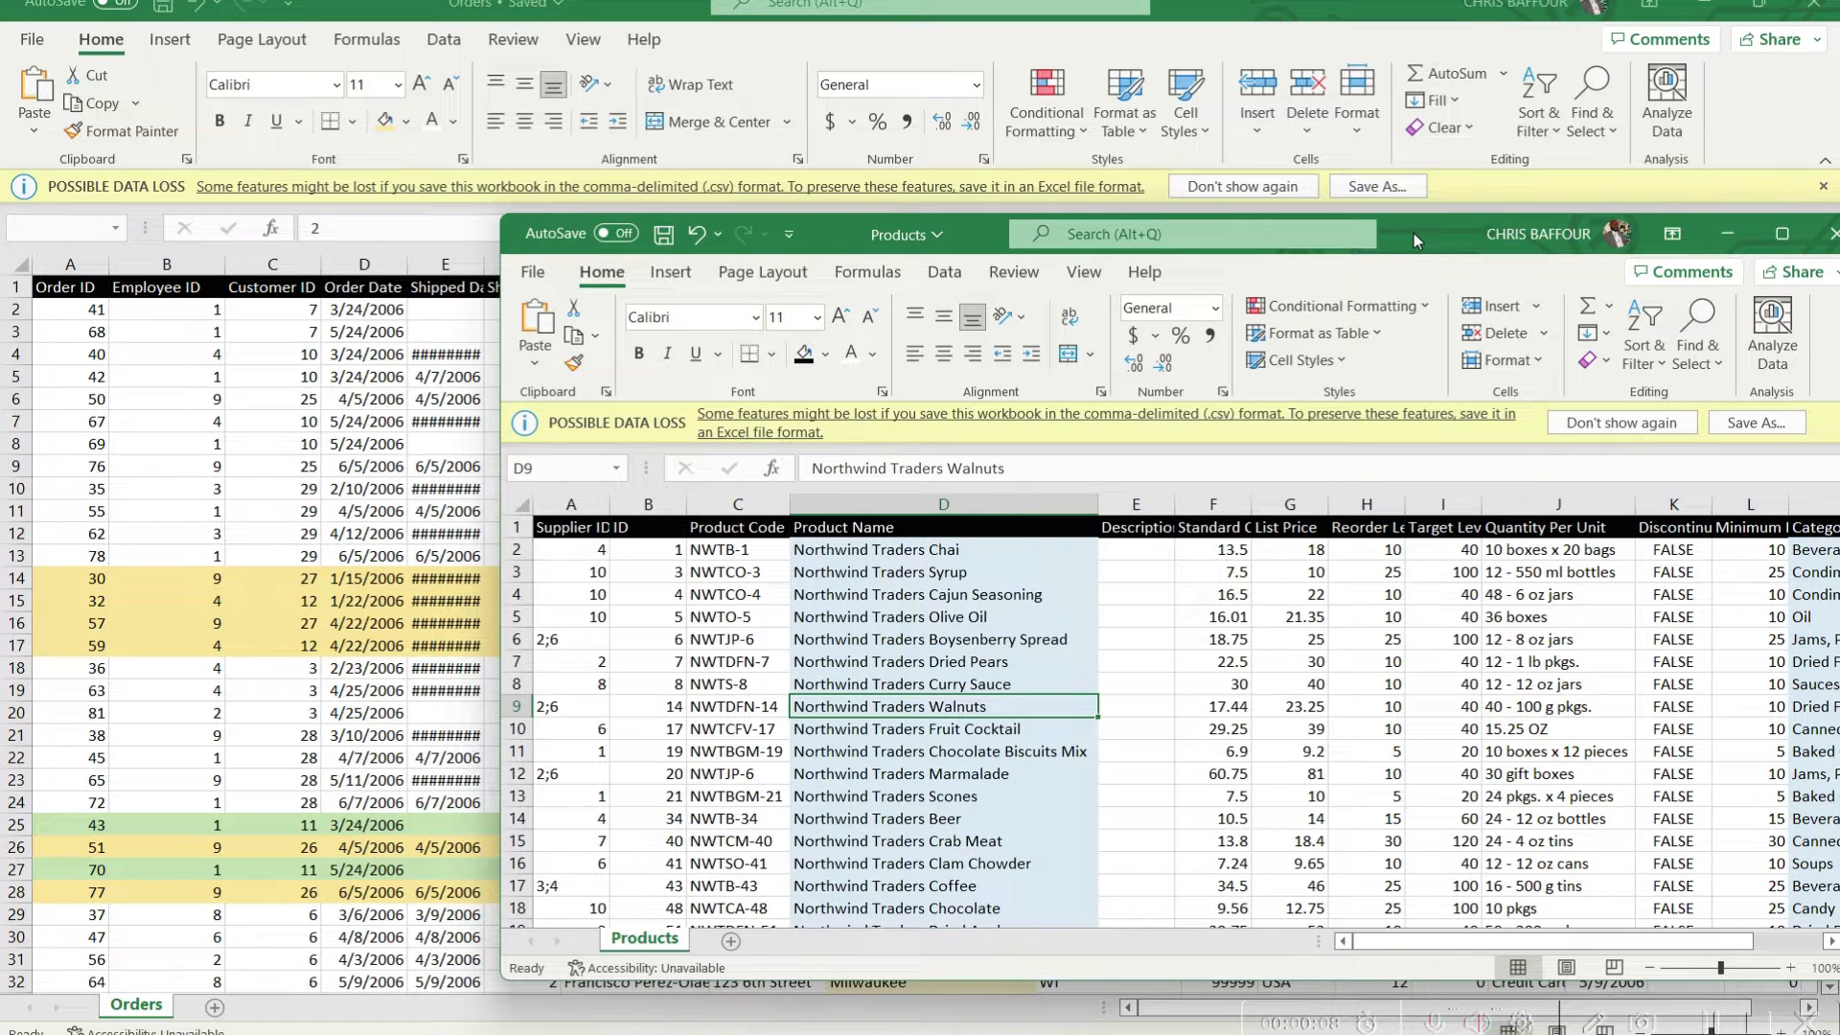
pyautogui.moveTo(1412, 233); pyautogui.dragTo(1351, 238)
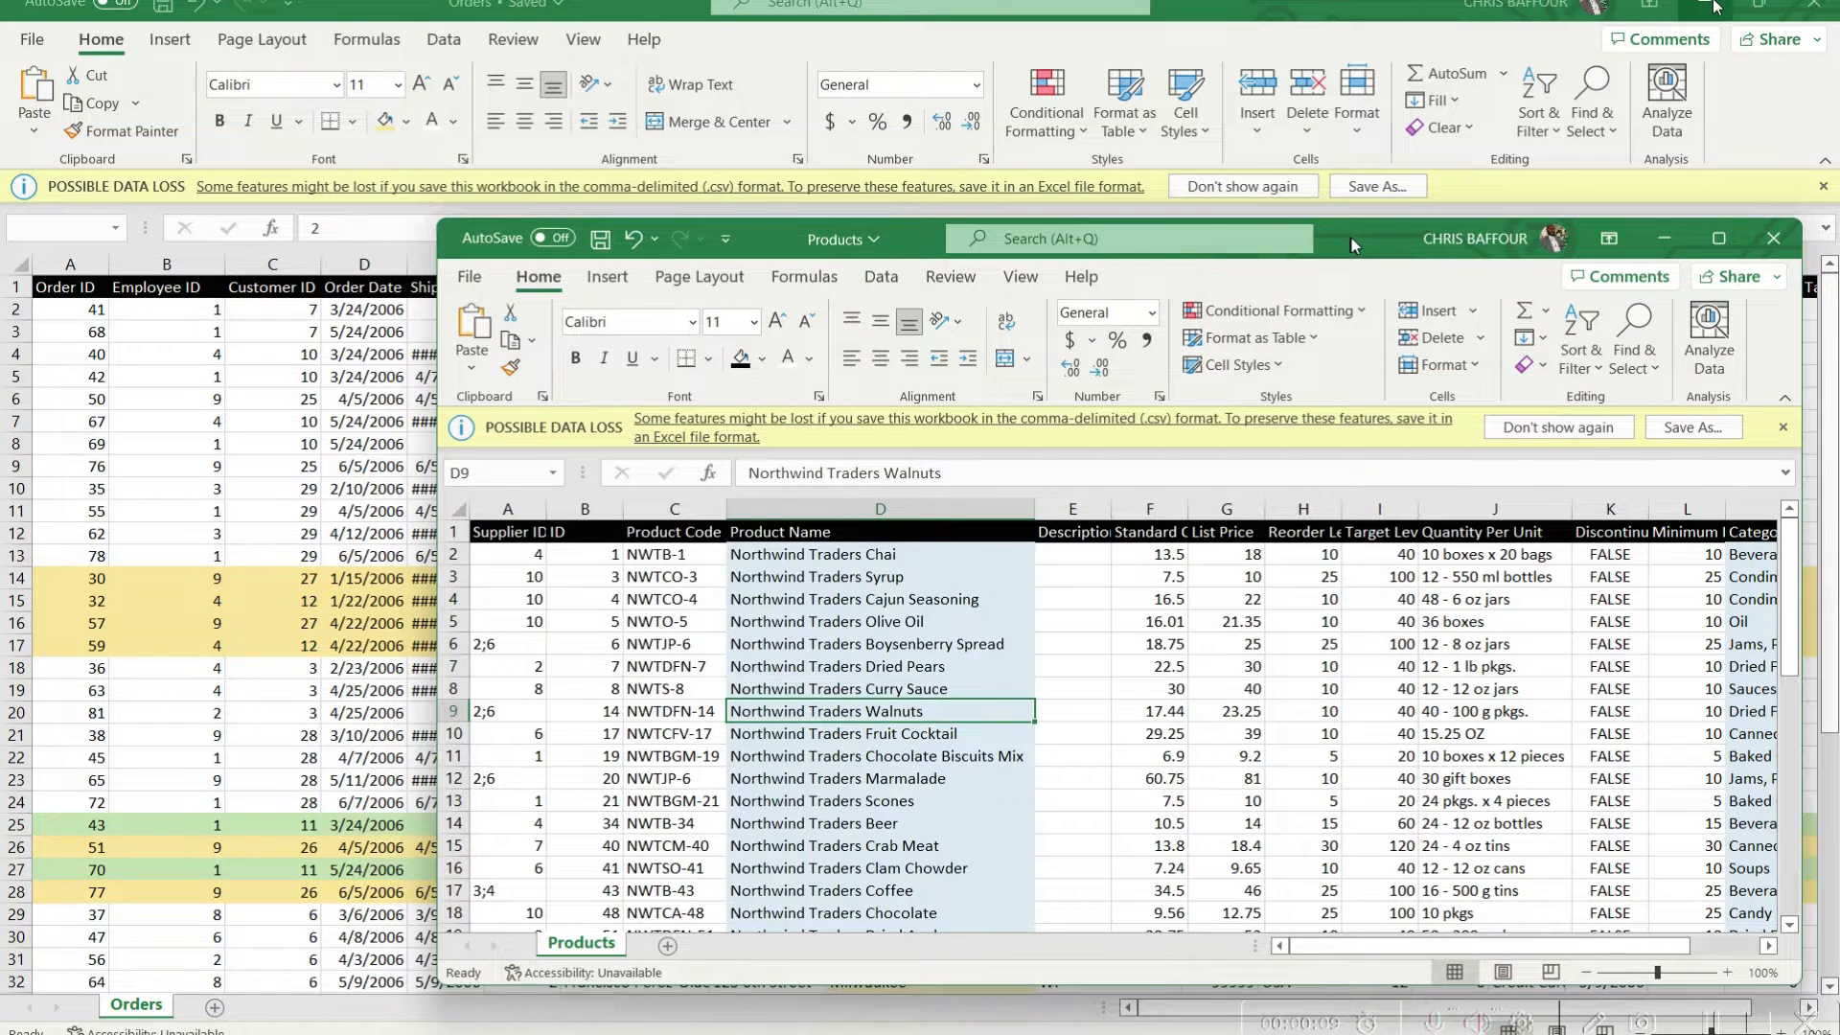
pyautogui.click(1712, 4)
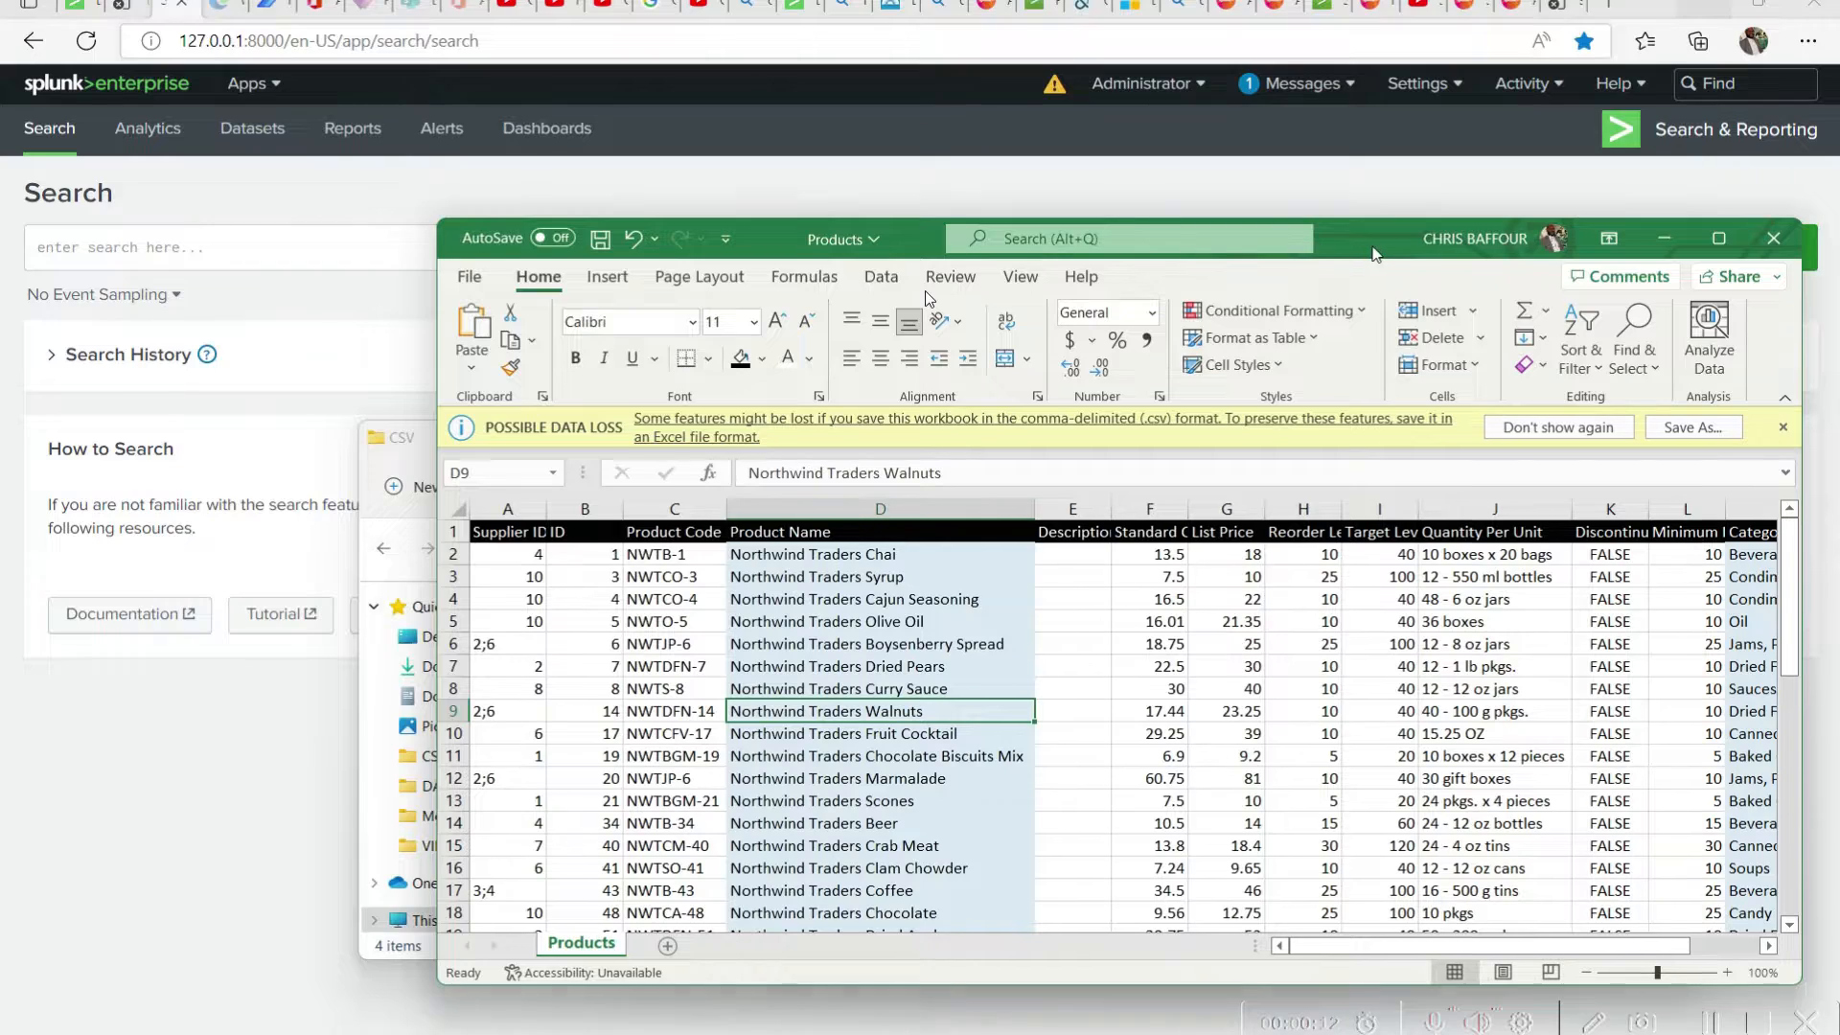
# Maximize the Products workbook, examine its rows down to the last record, and minimize it
pyautogui.moveTo(1374, 247); pyautogui.dragTo(1338, 277)
pyautogui.doubleClick(1339, 282)
pyautogui.scroll(-11, 883, 645)
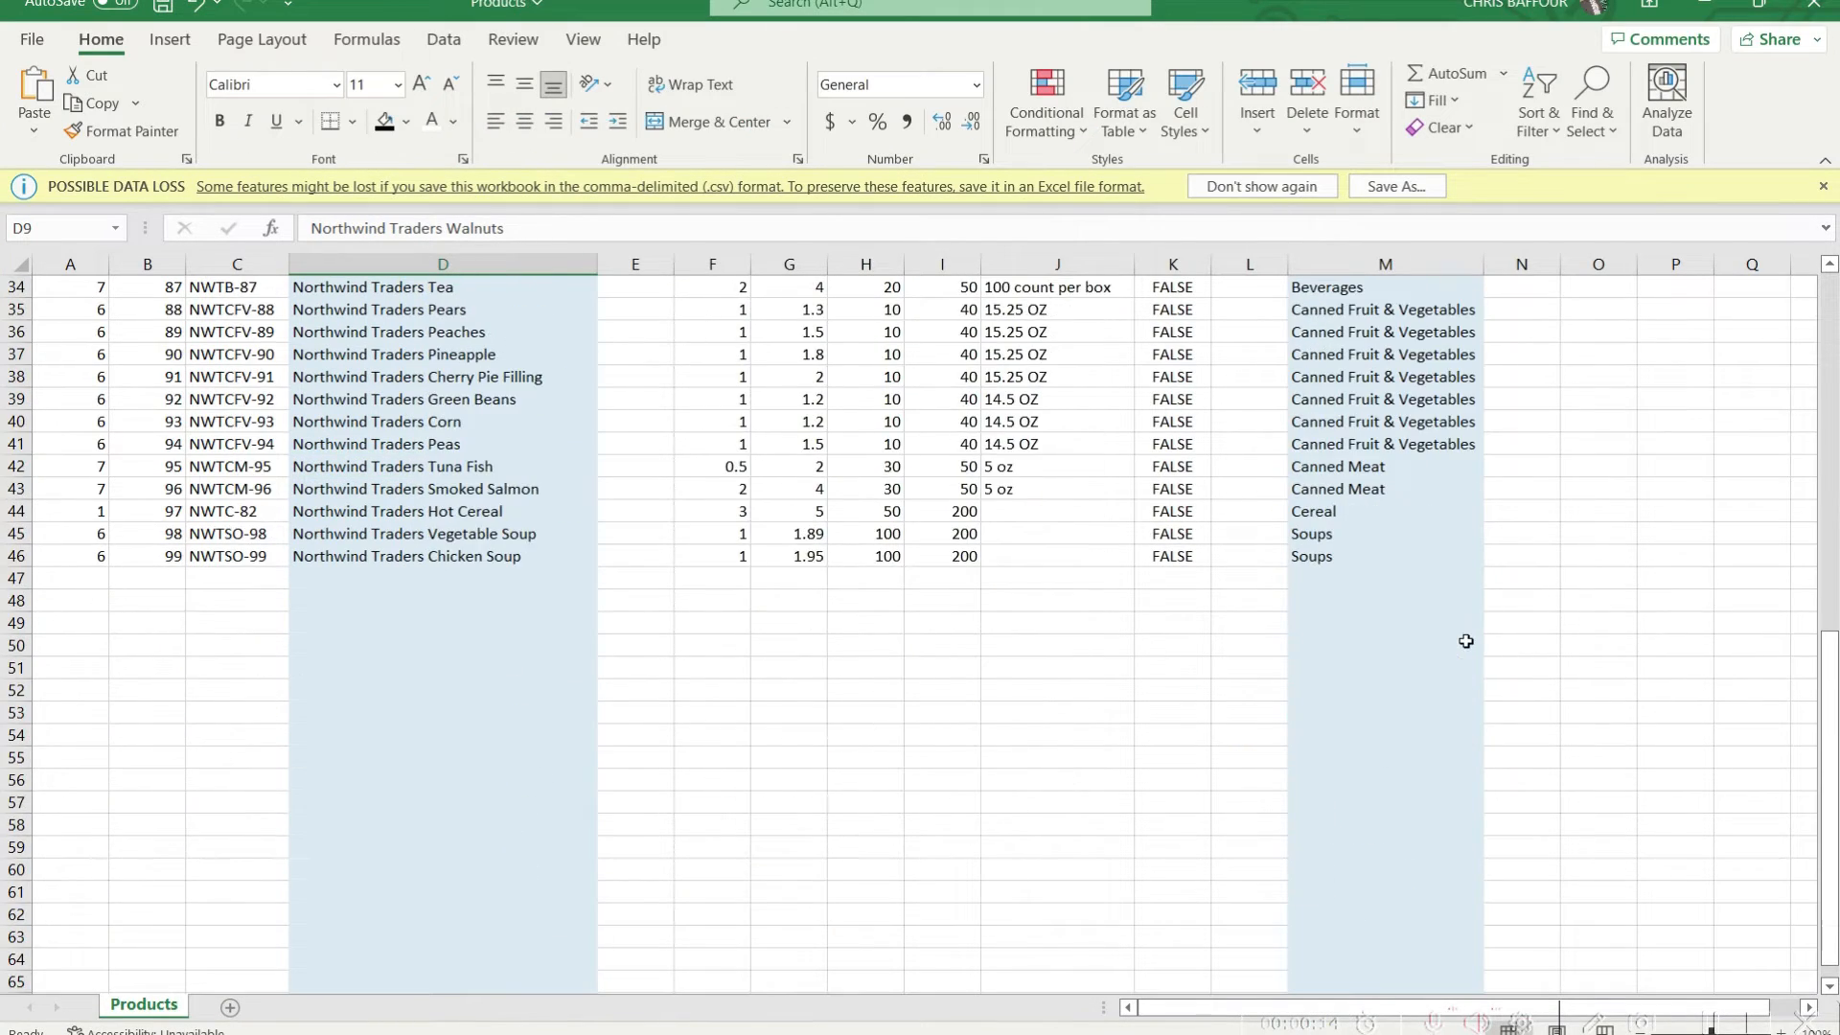
pyautogui.scroll(3, 375, 700)
pyautogui.click(16, 757)
pyautogui.scroll(7, 1113, 778)
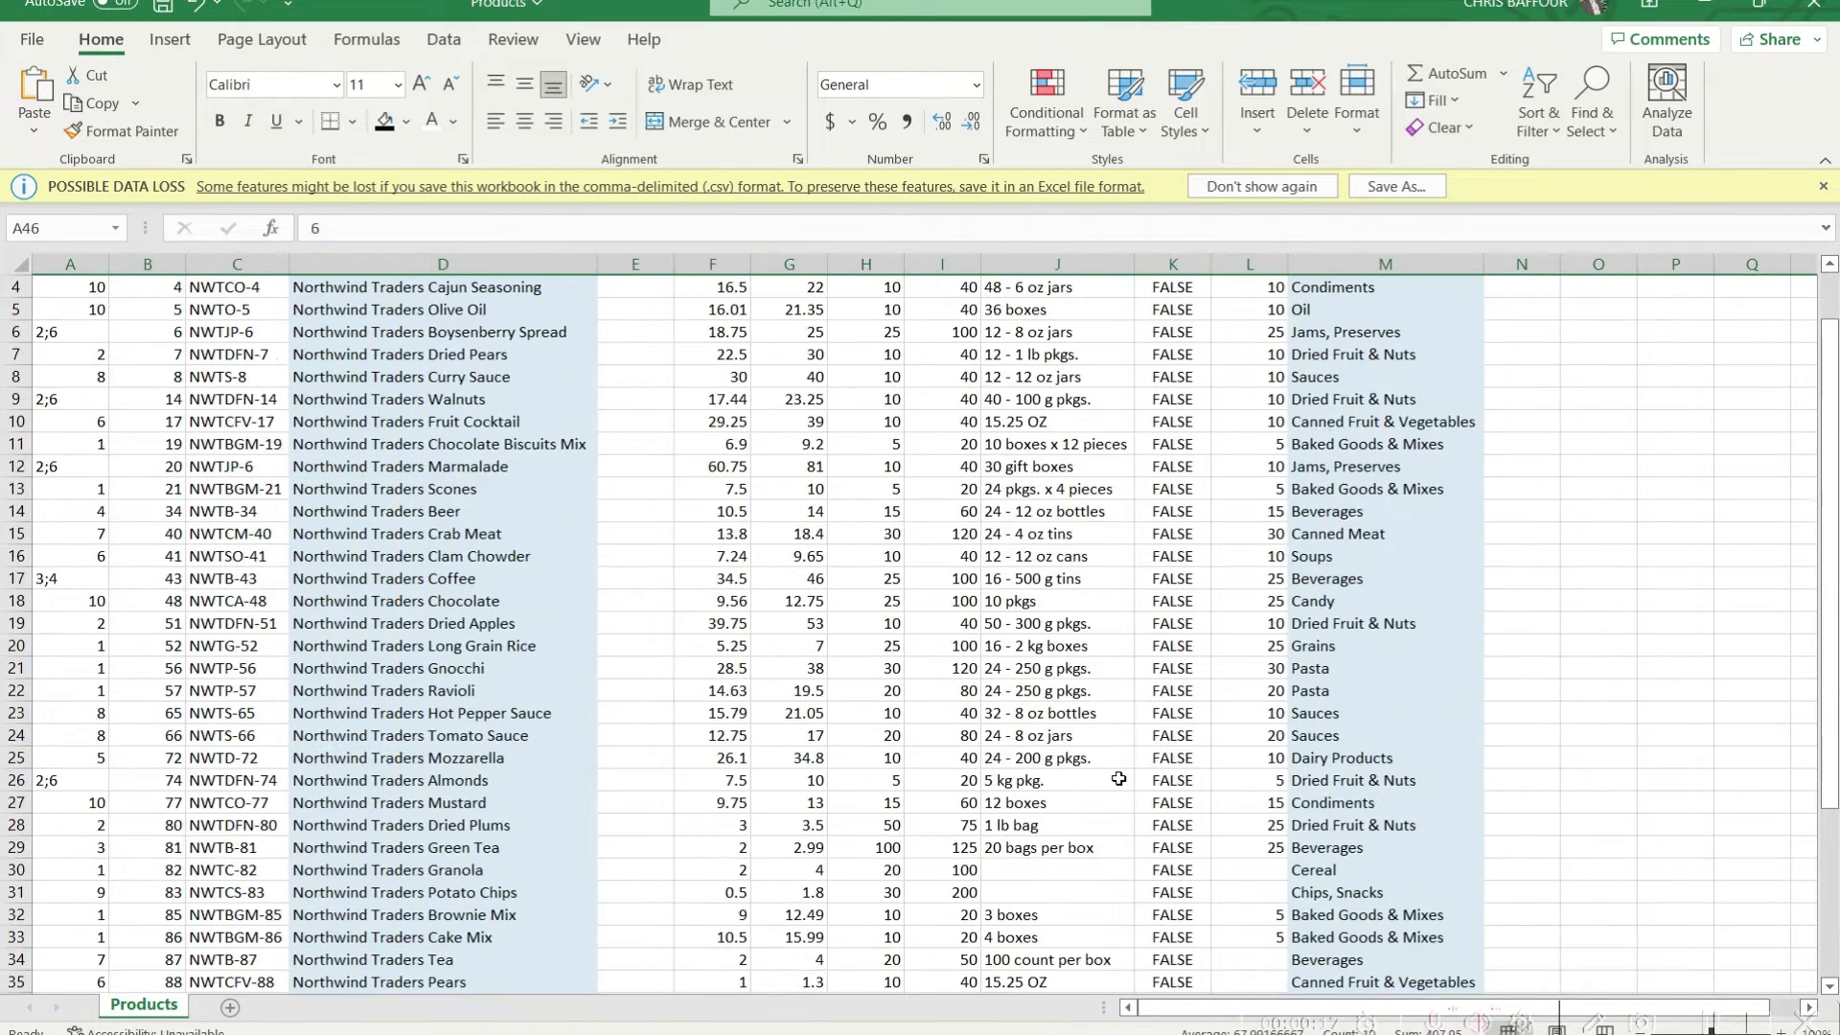
pyautogui.scroll(1, 1114, 778)
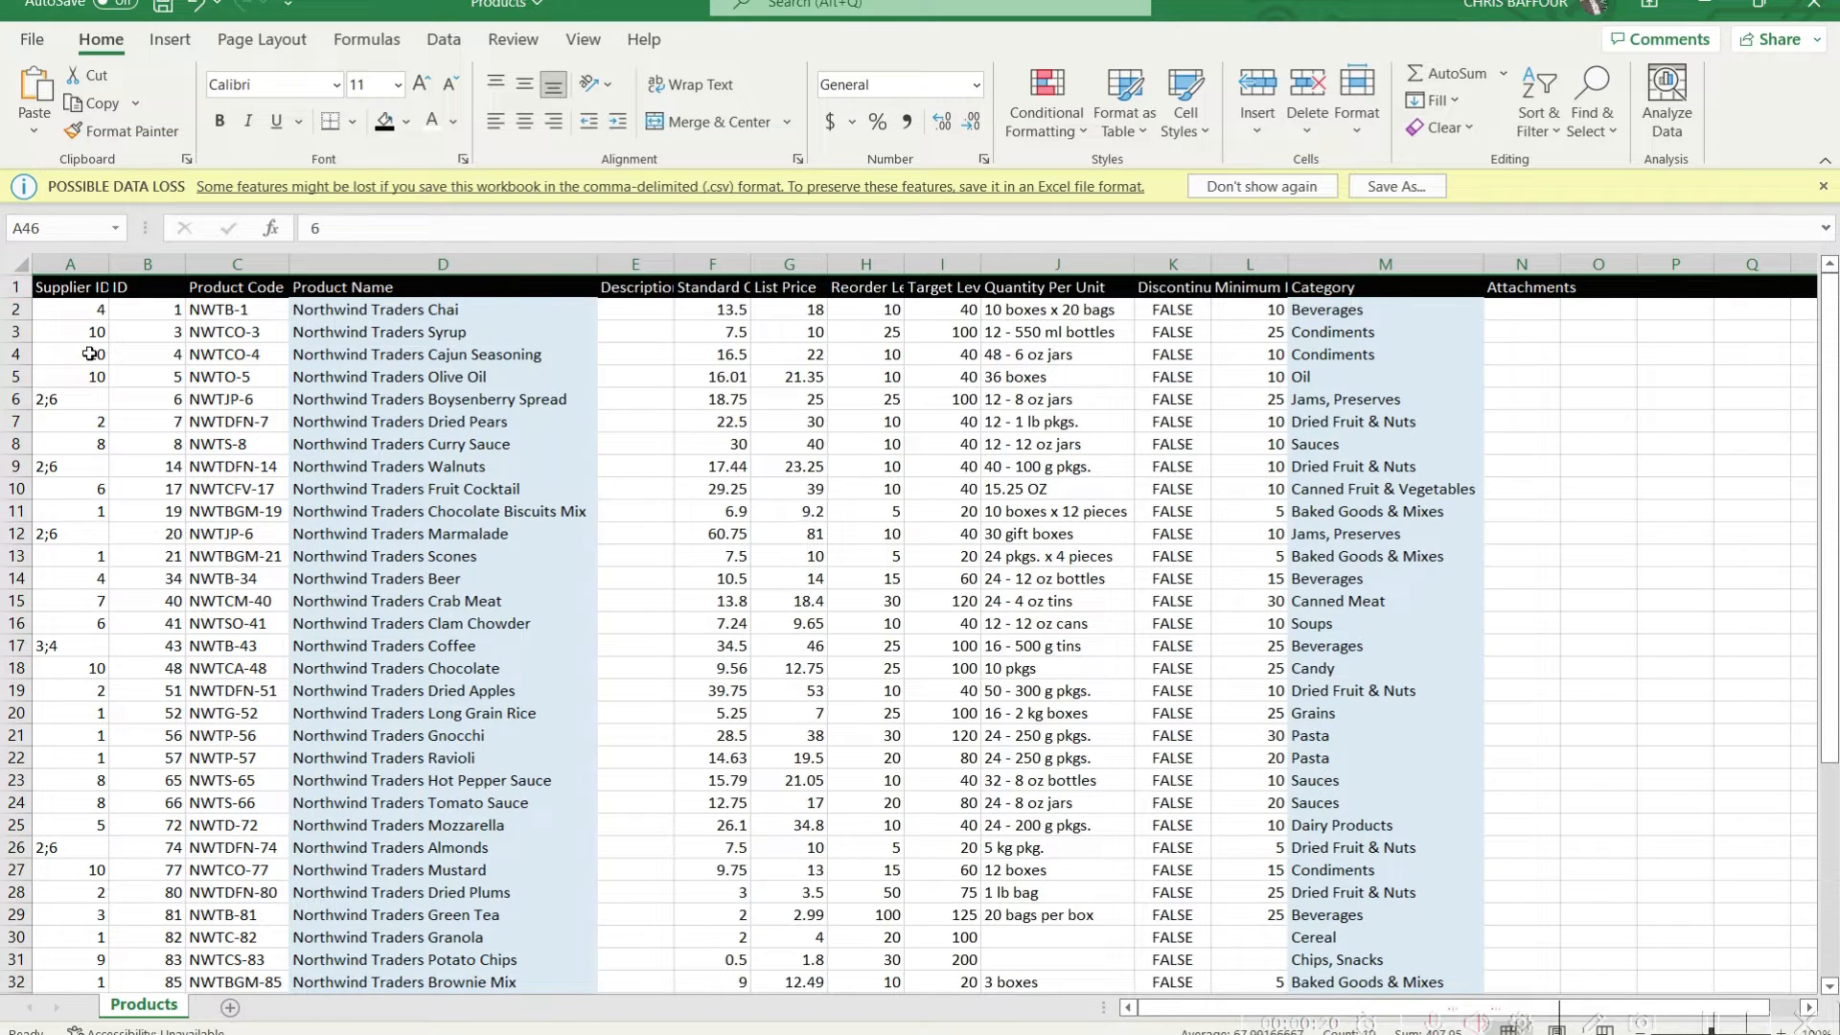
pyautogui.click(1715, 8)
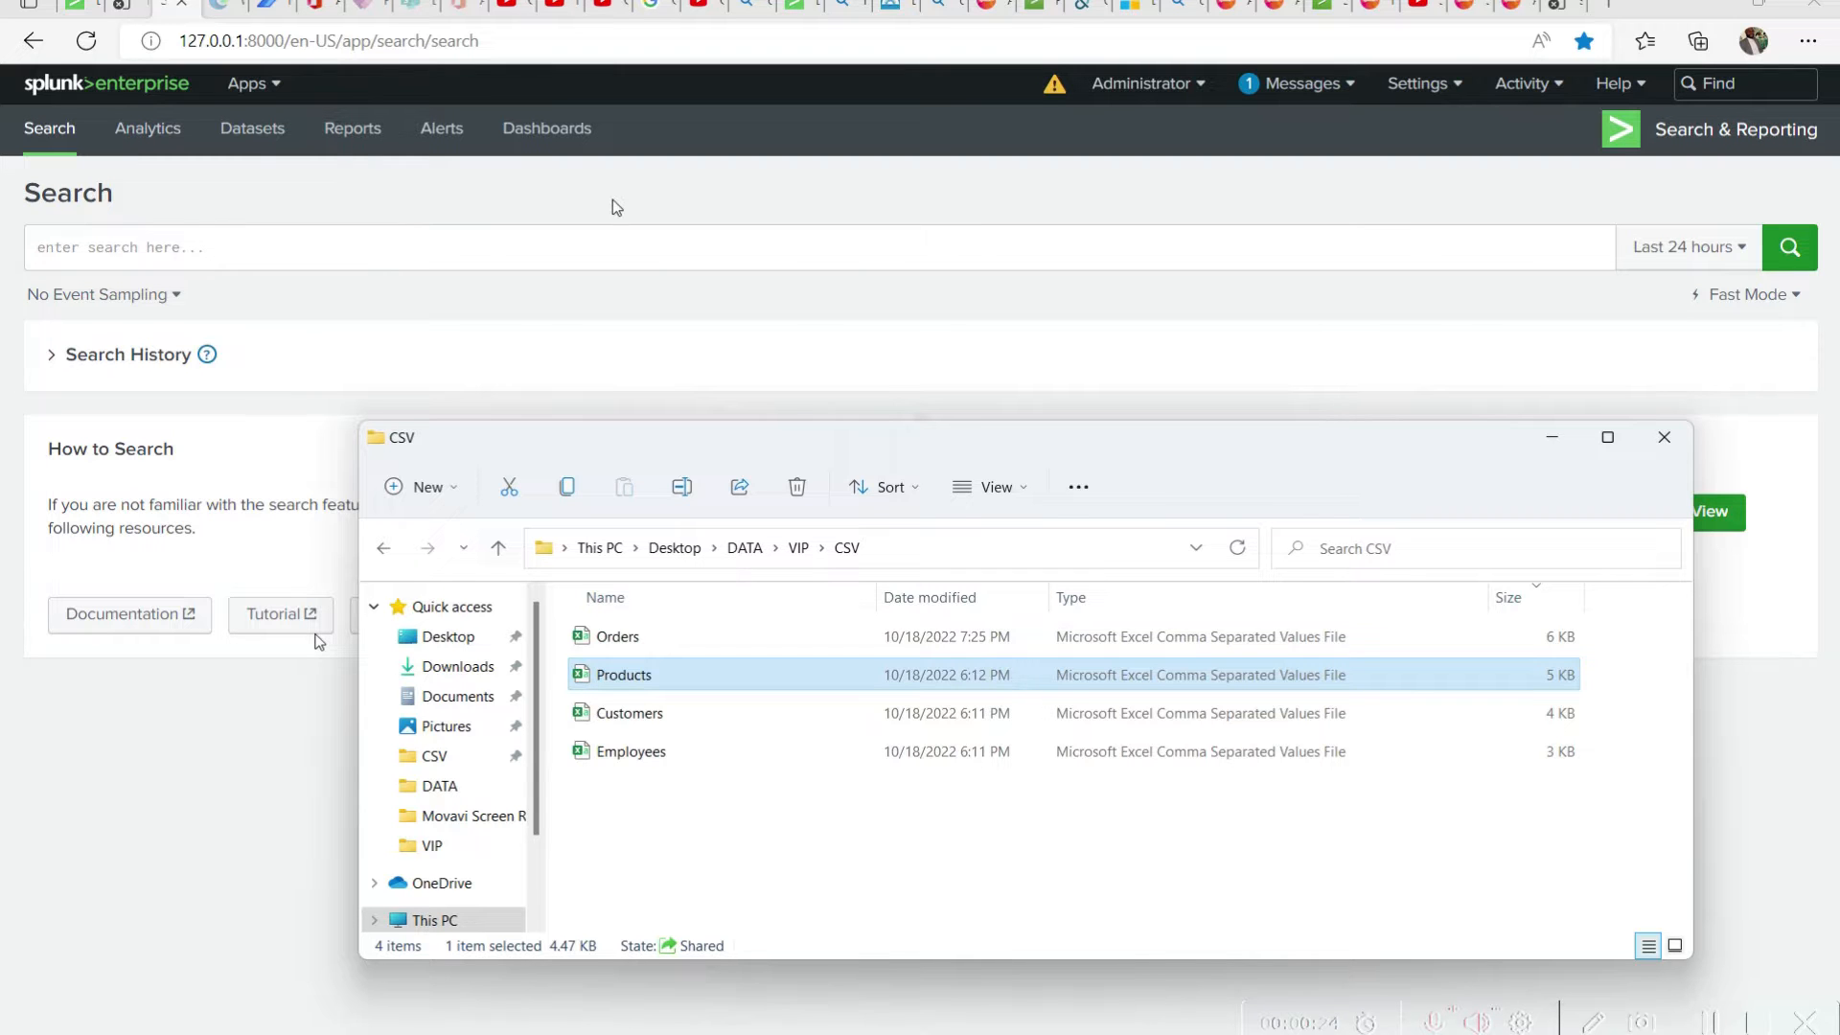
# Move the CSV folder window aside, switch to Splunk Enterprise and open the Add Data page
pyautogui.click(661, 849)
pyautogui.moveTo(497, 437); pyautogui.dragTo(825, 512)
pyautogui.click(1533, 111)
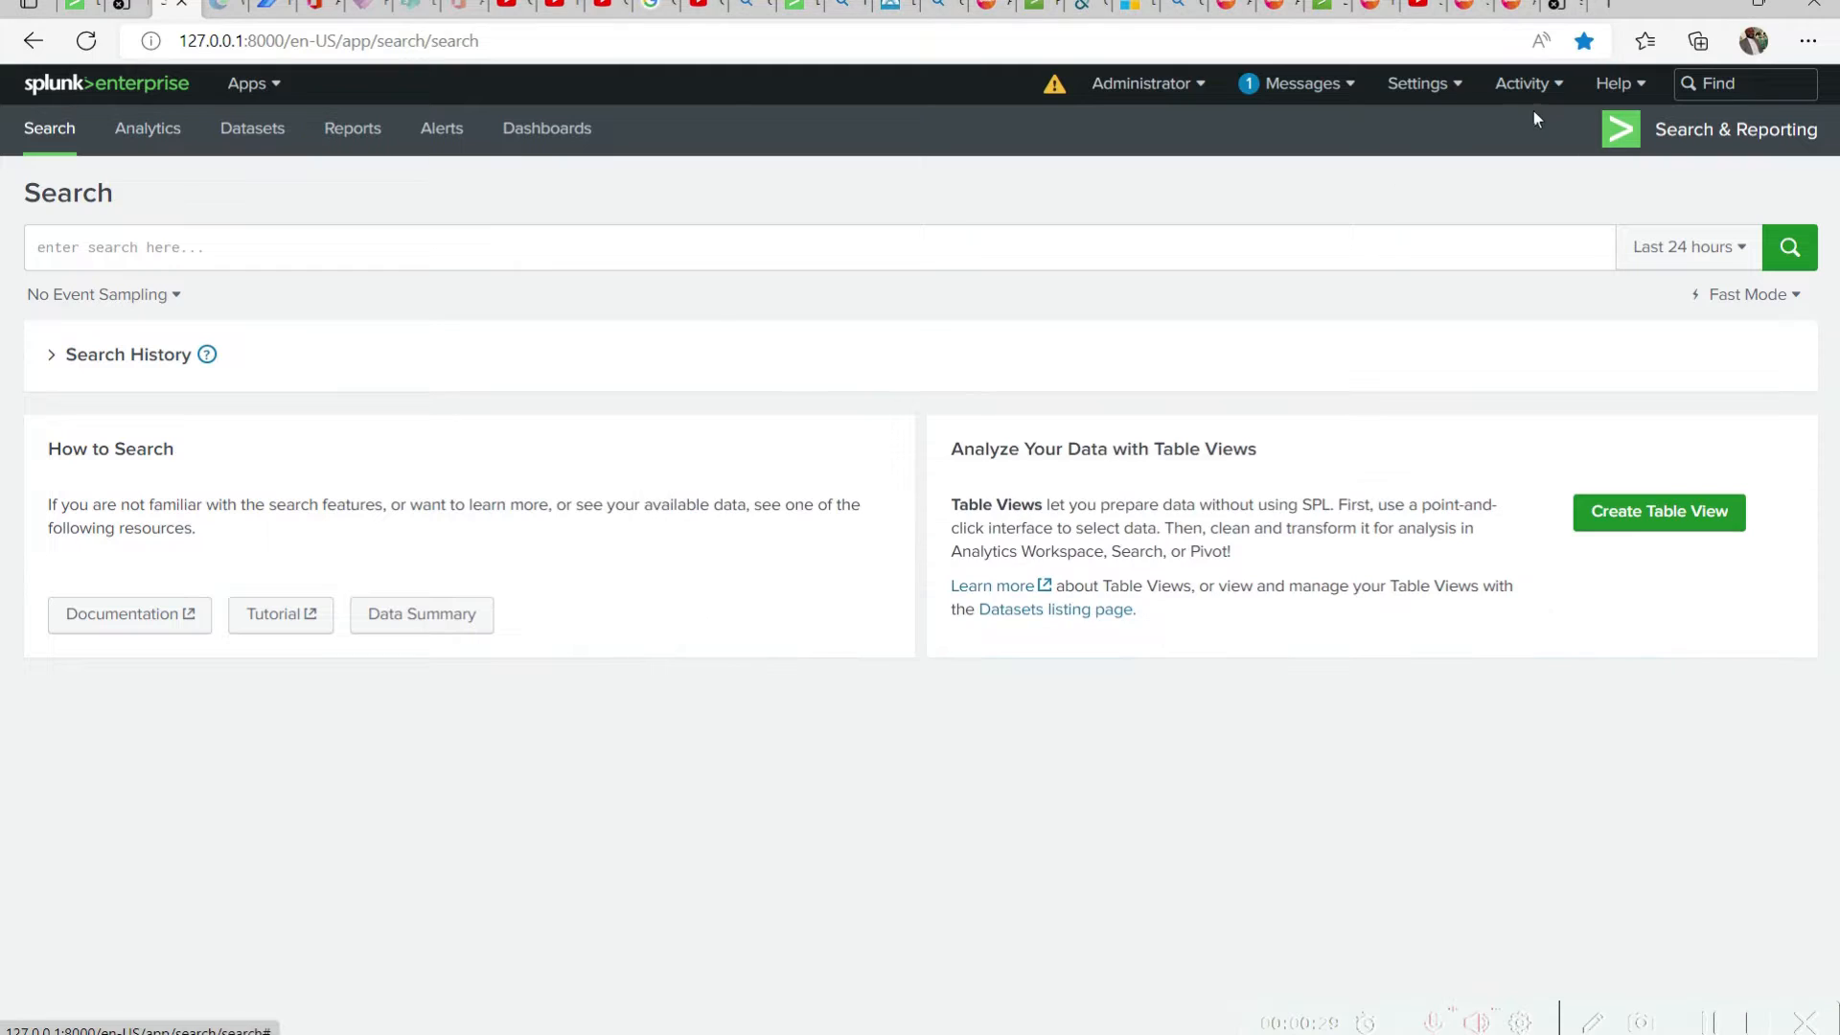
pyautogui.click(1421, 84)
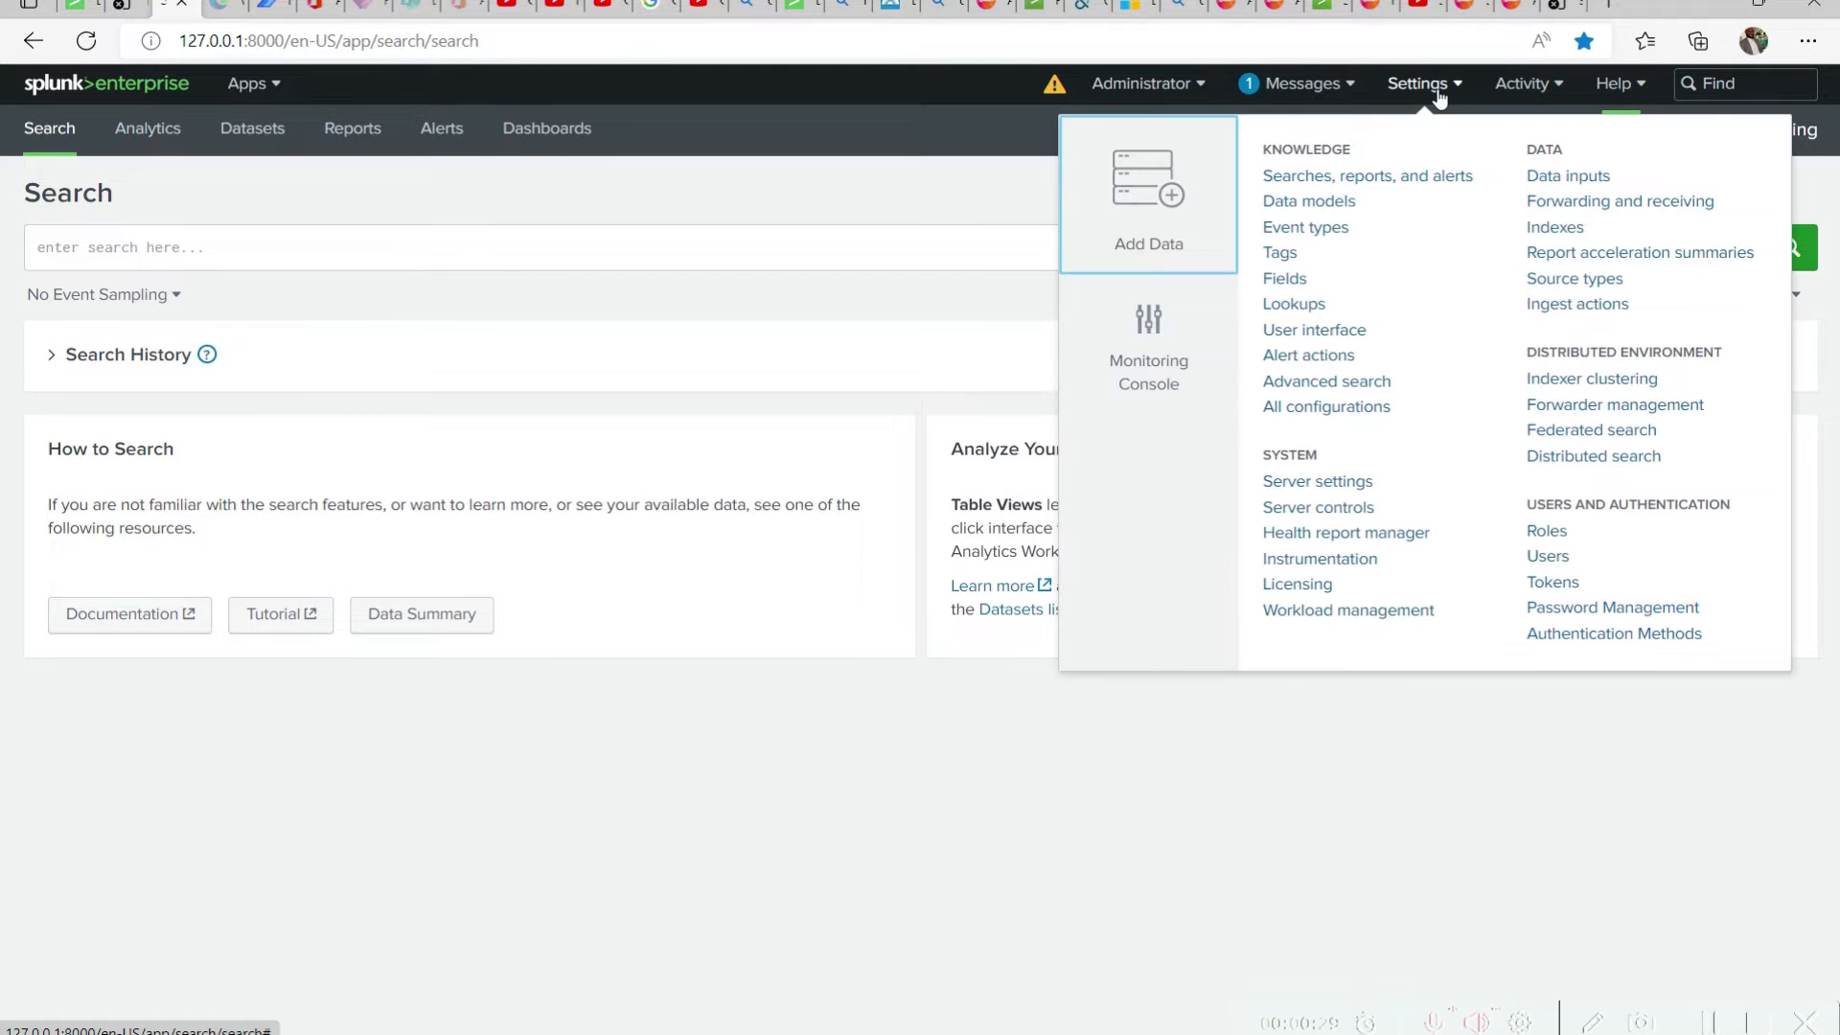
pyautogui.click(1154, 236)
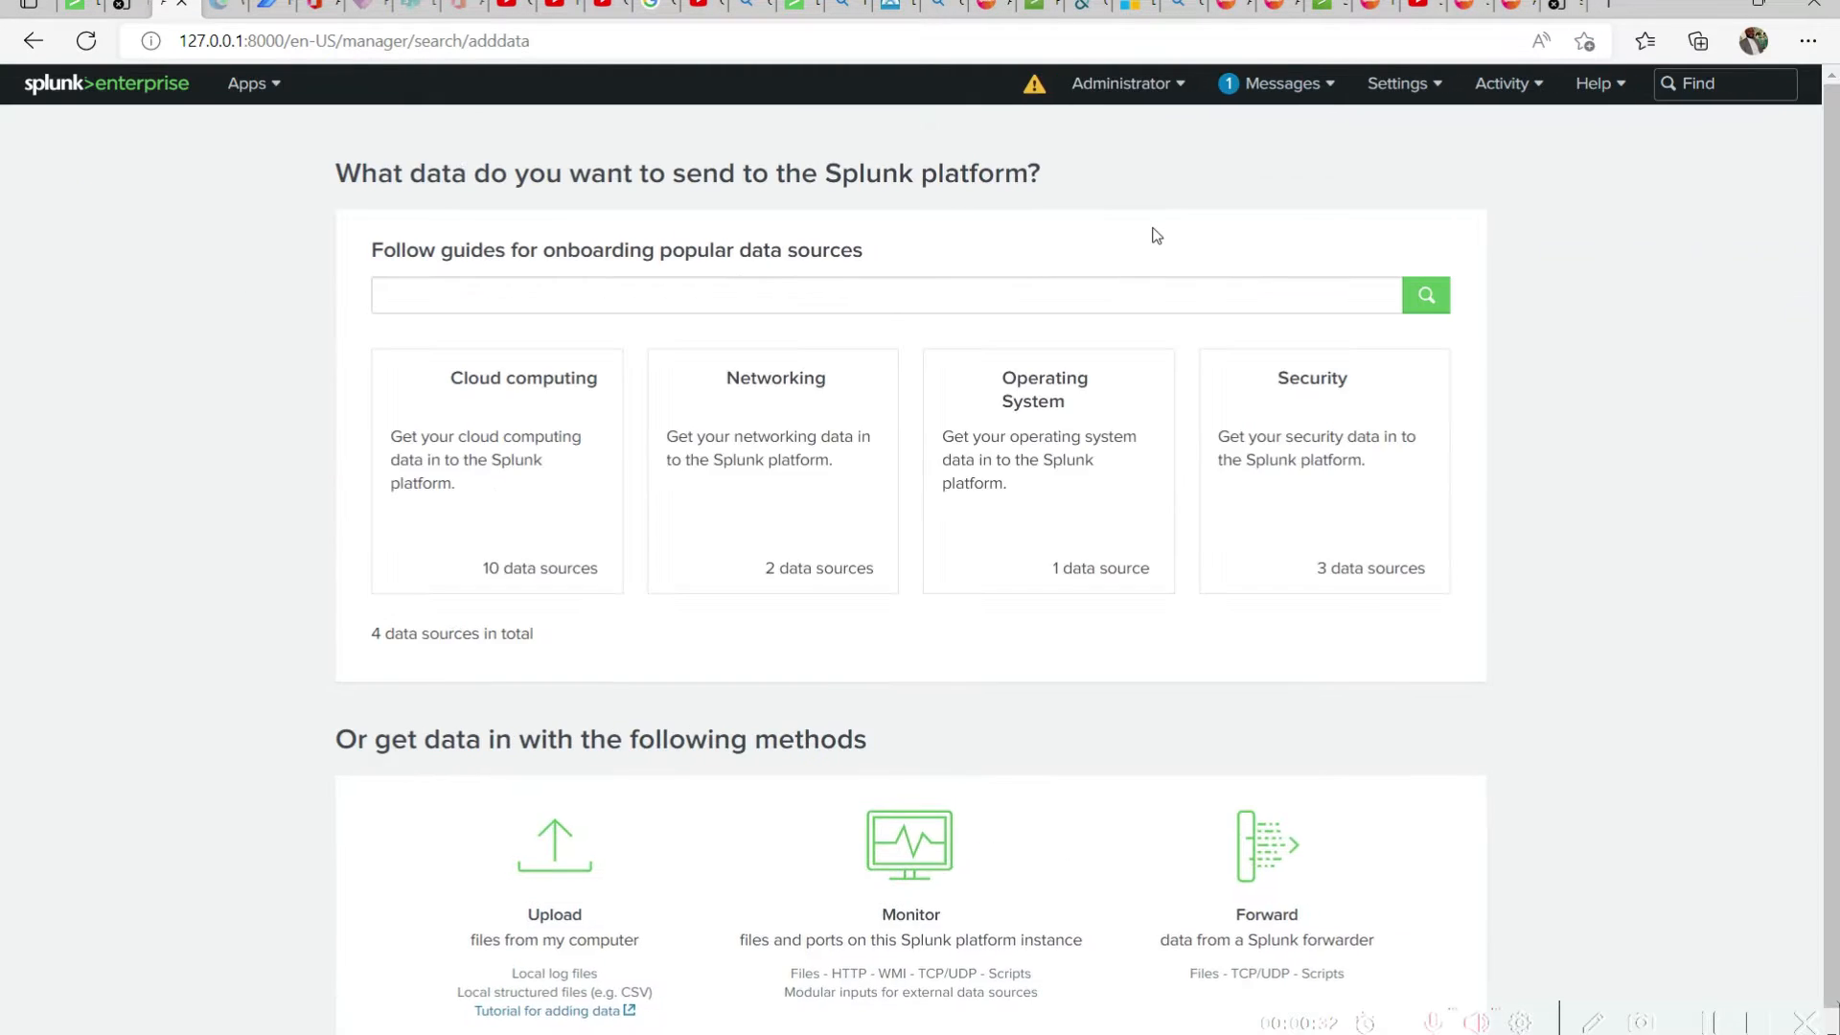
# Choose to upload a file from the computer, supply Products.csv from the CSV folder, and continue to the source type settings
pyautogui.click(627, 883)
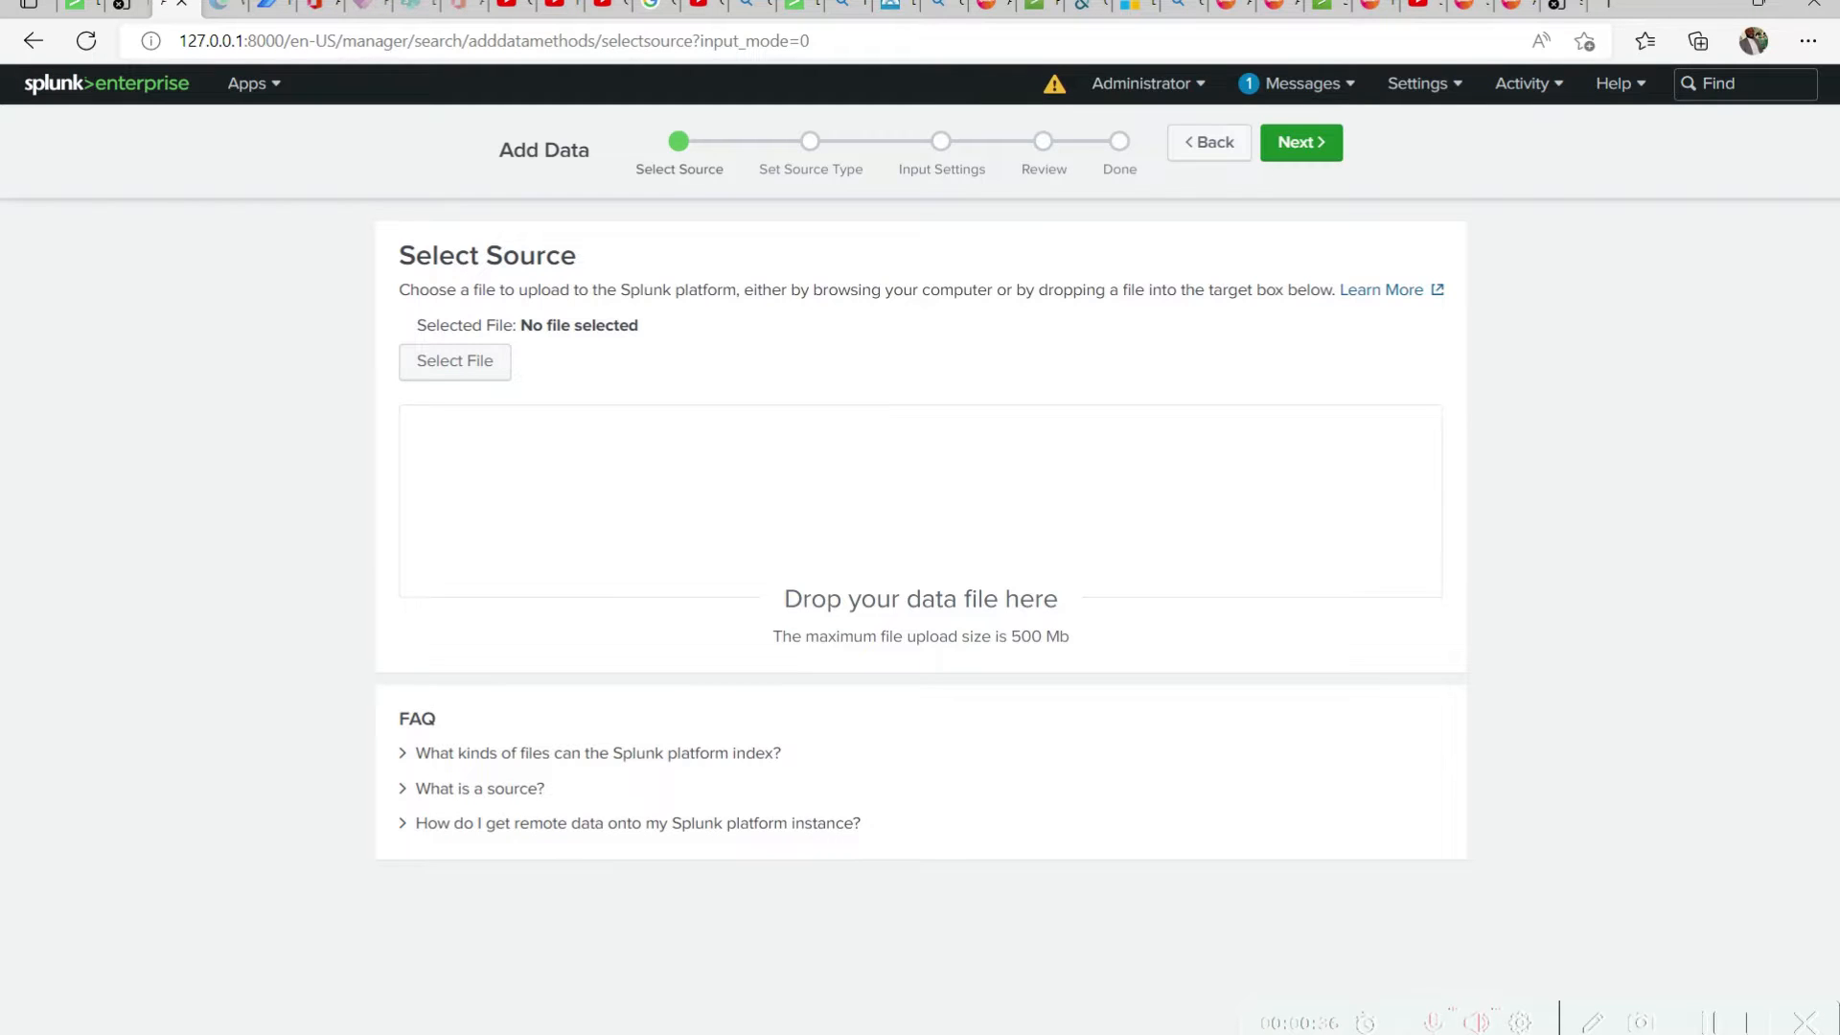
pyautogui.click(523, 948)
pyautogui.moveTo(974, 501); pyautogui.dragTo(1611, 416)
pyautogui.moveTo(1669, 660); pyautogui.dragTo(821, 505)
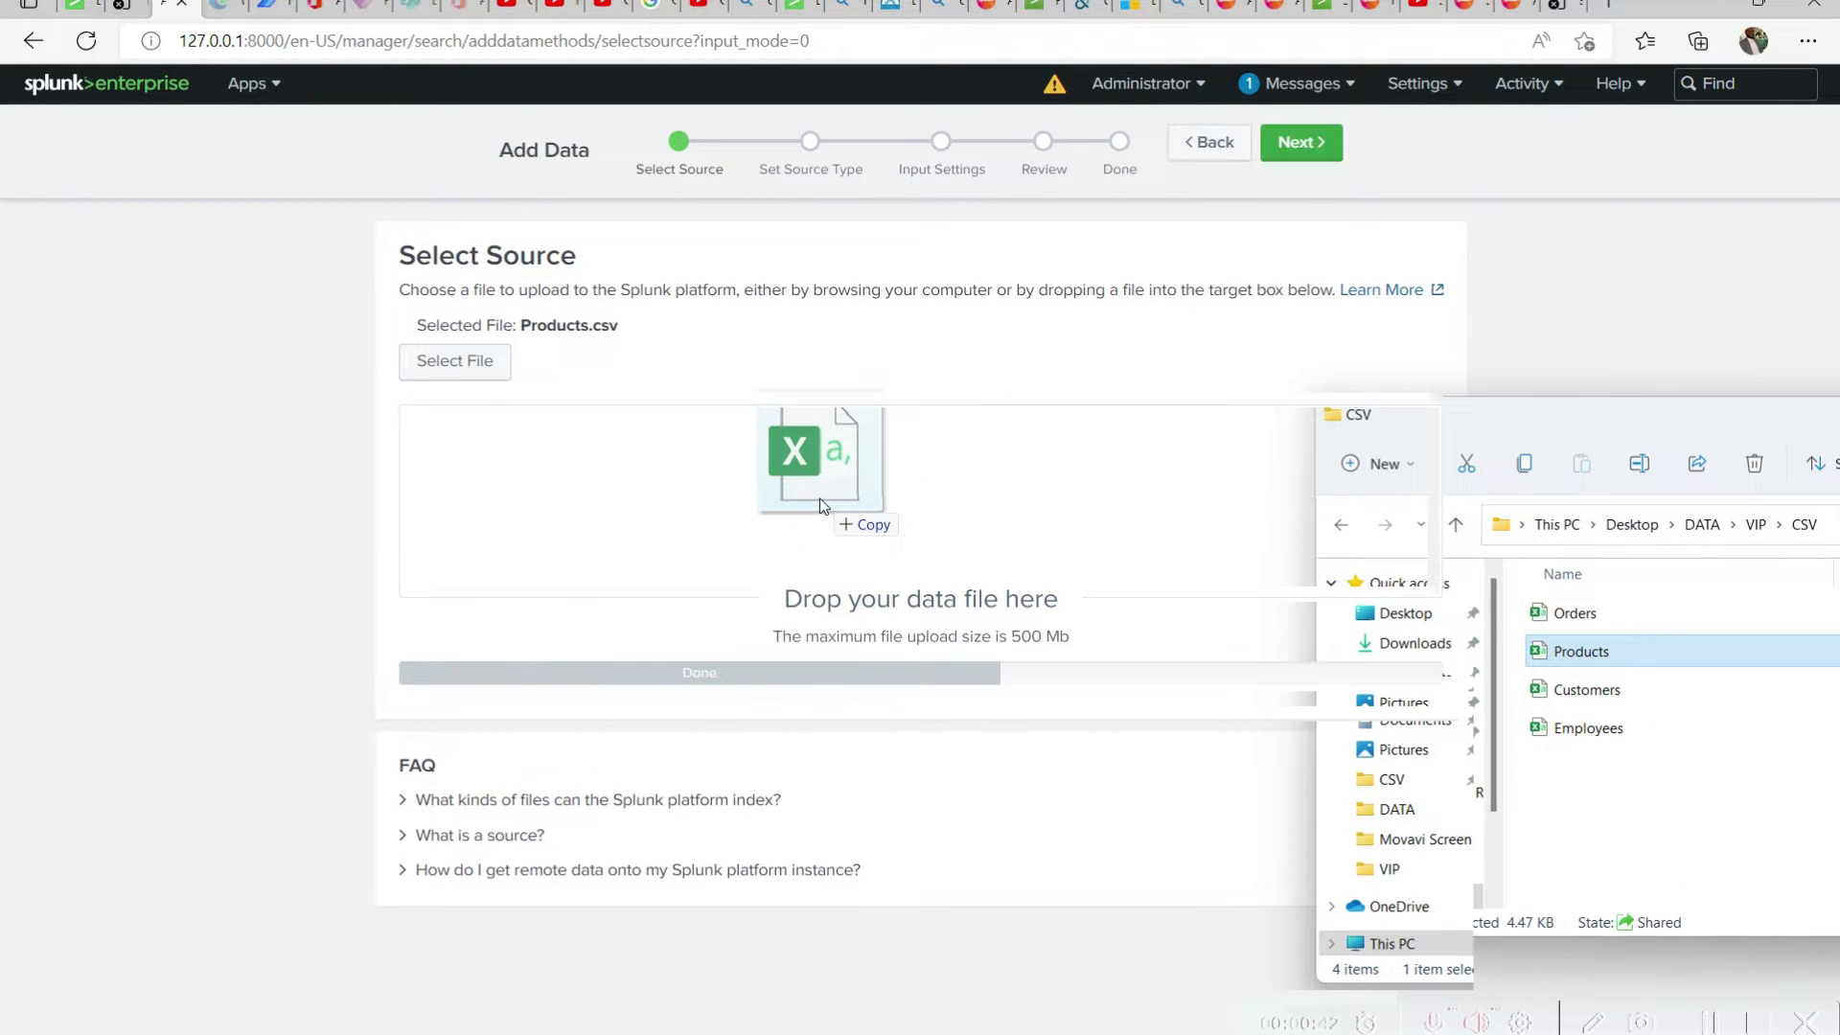
pyautogui.click(1315, 163)
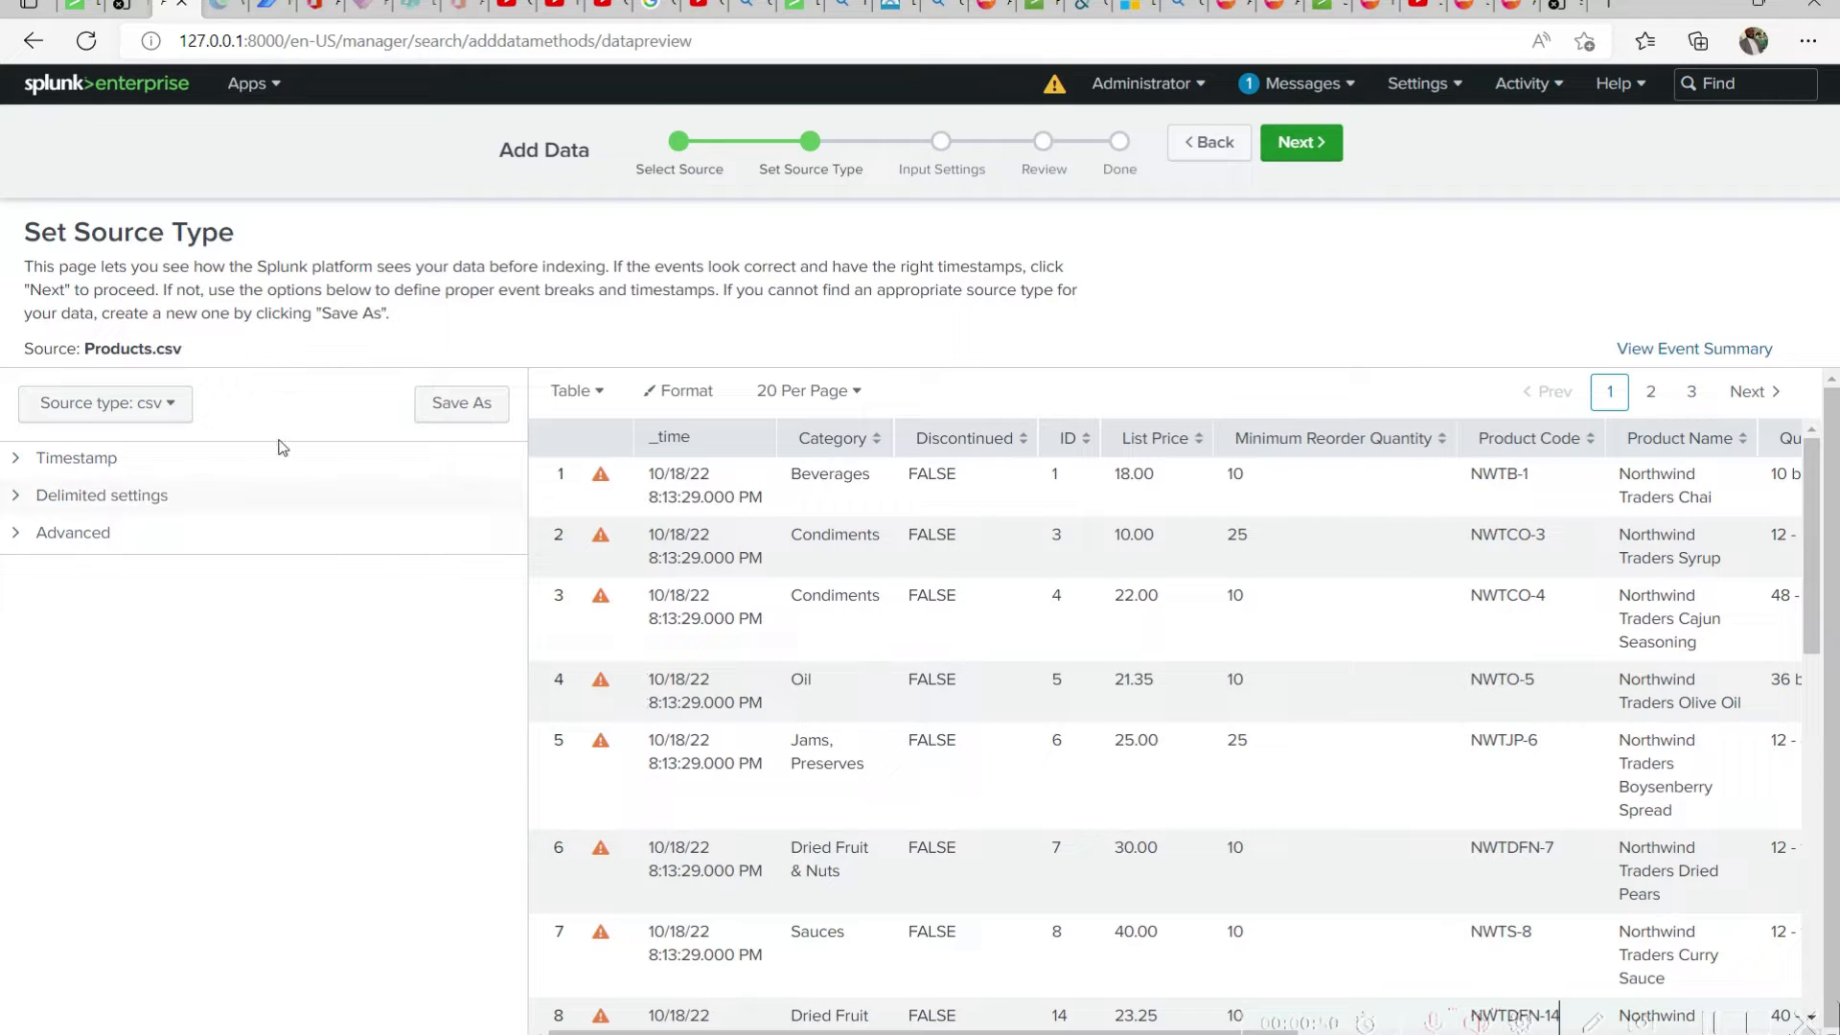
# Examine the Products.csv preview, including the first row's timestamp warning and the columns across the full table width
pyautogui.moveTo(185, 351); pyautogui.dragTo(86, 356)
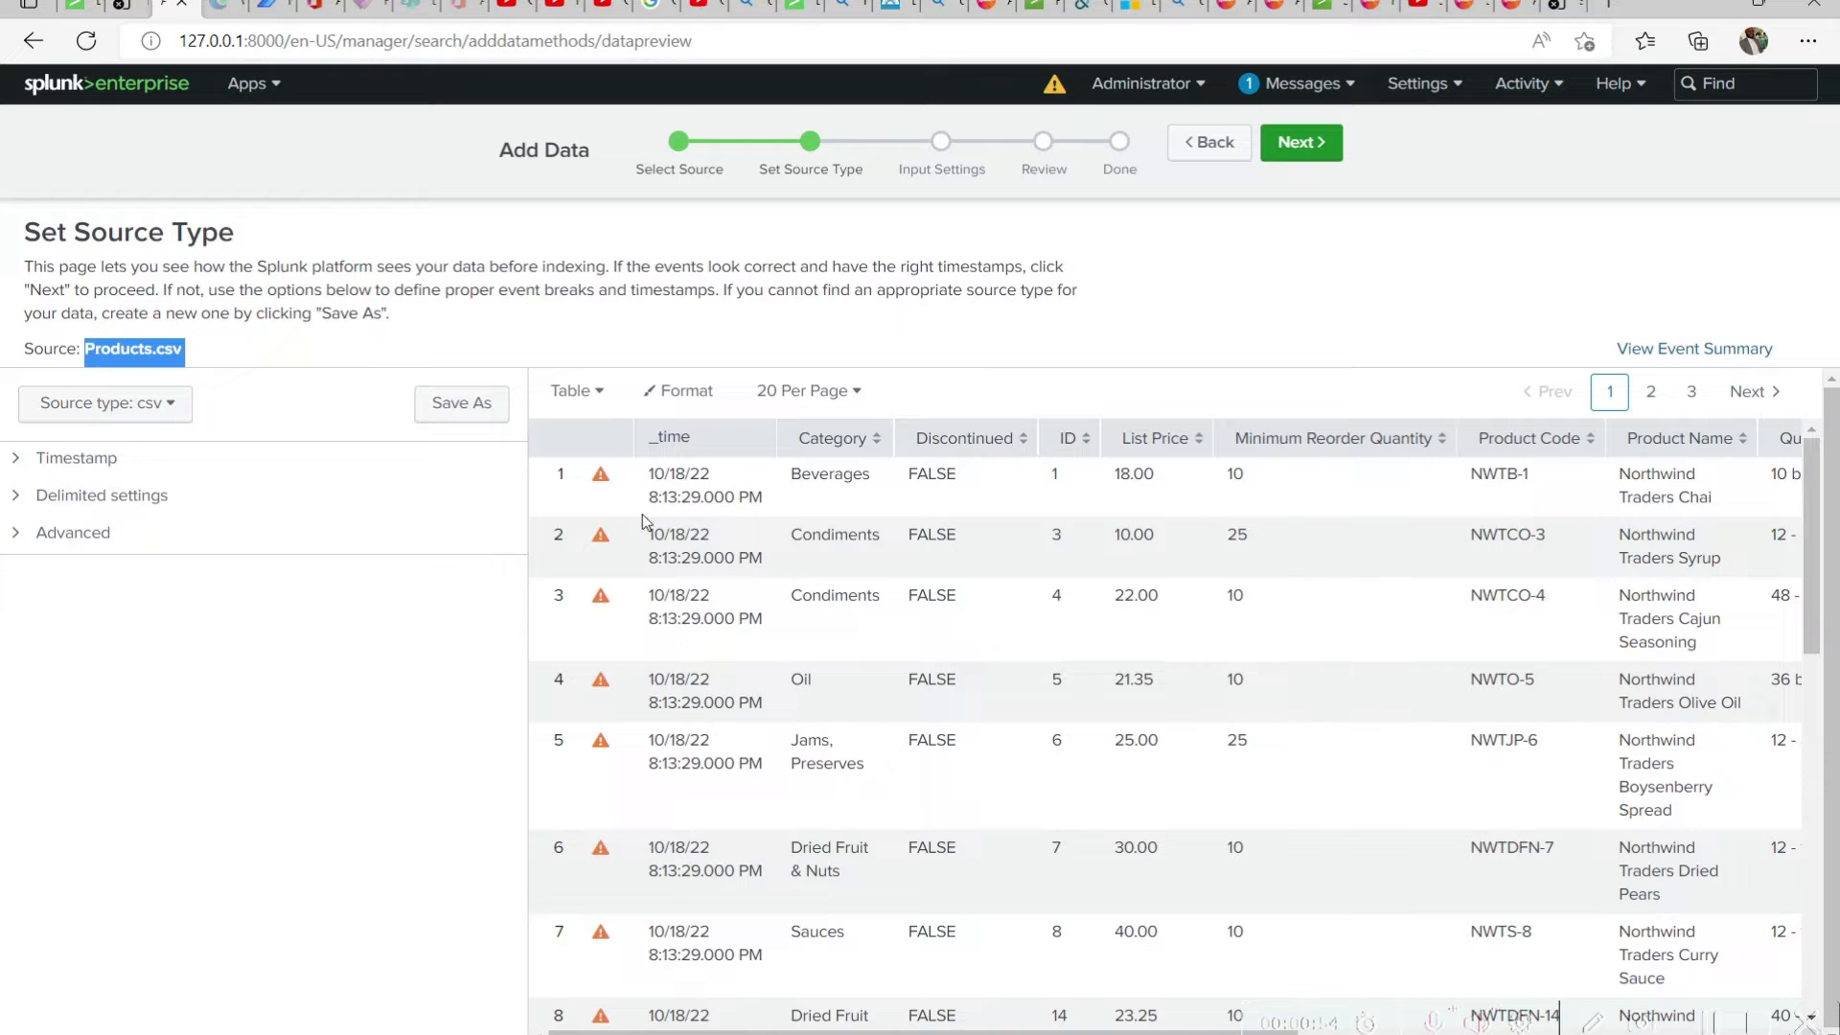
pyautogui.click(601, 475)
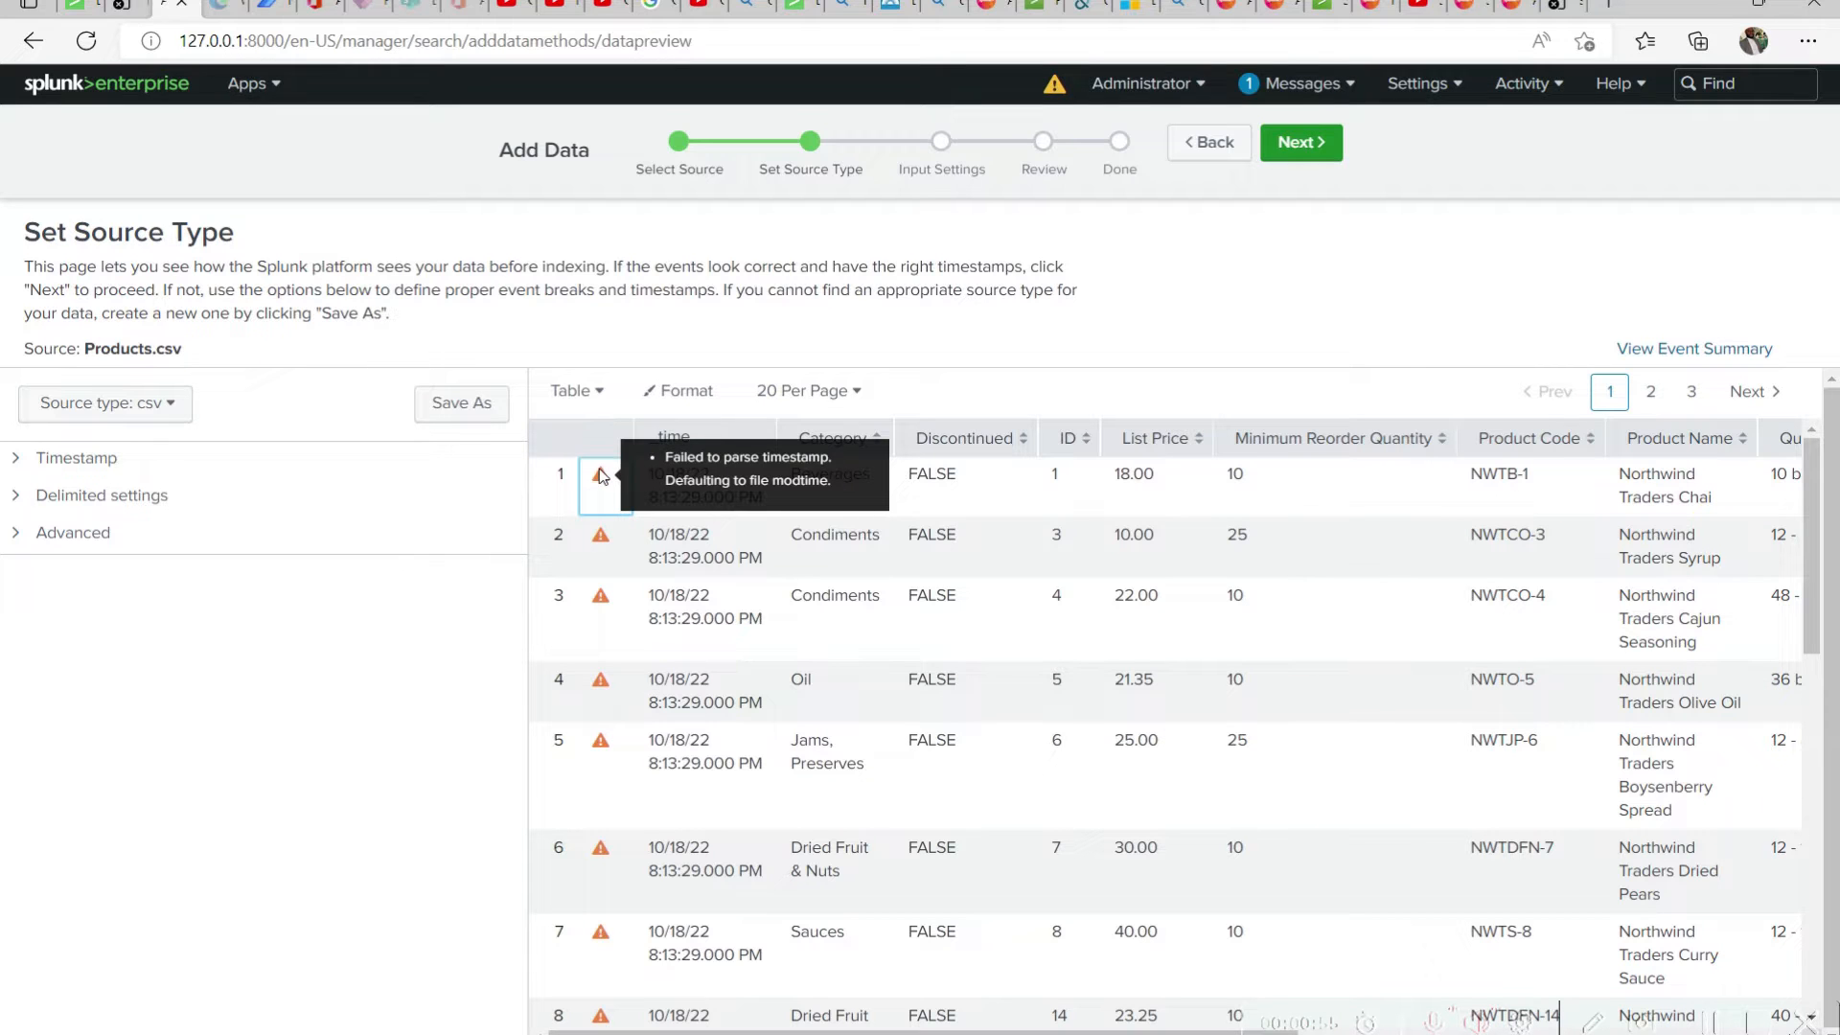
pyautogui.moveTo(938, 1032); pyautogui.dragTo(1209, 1032)
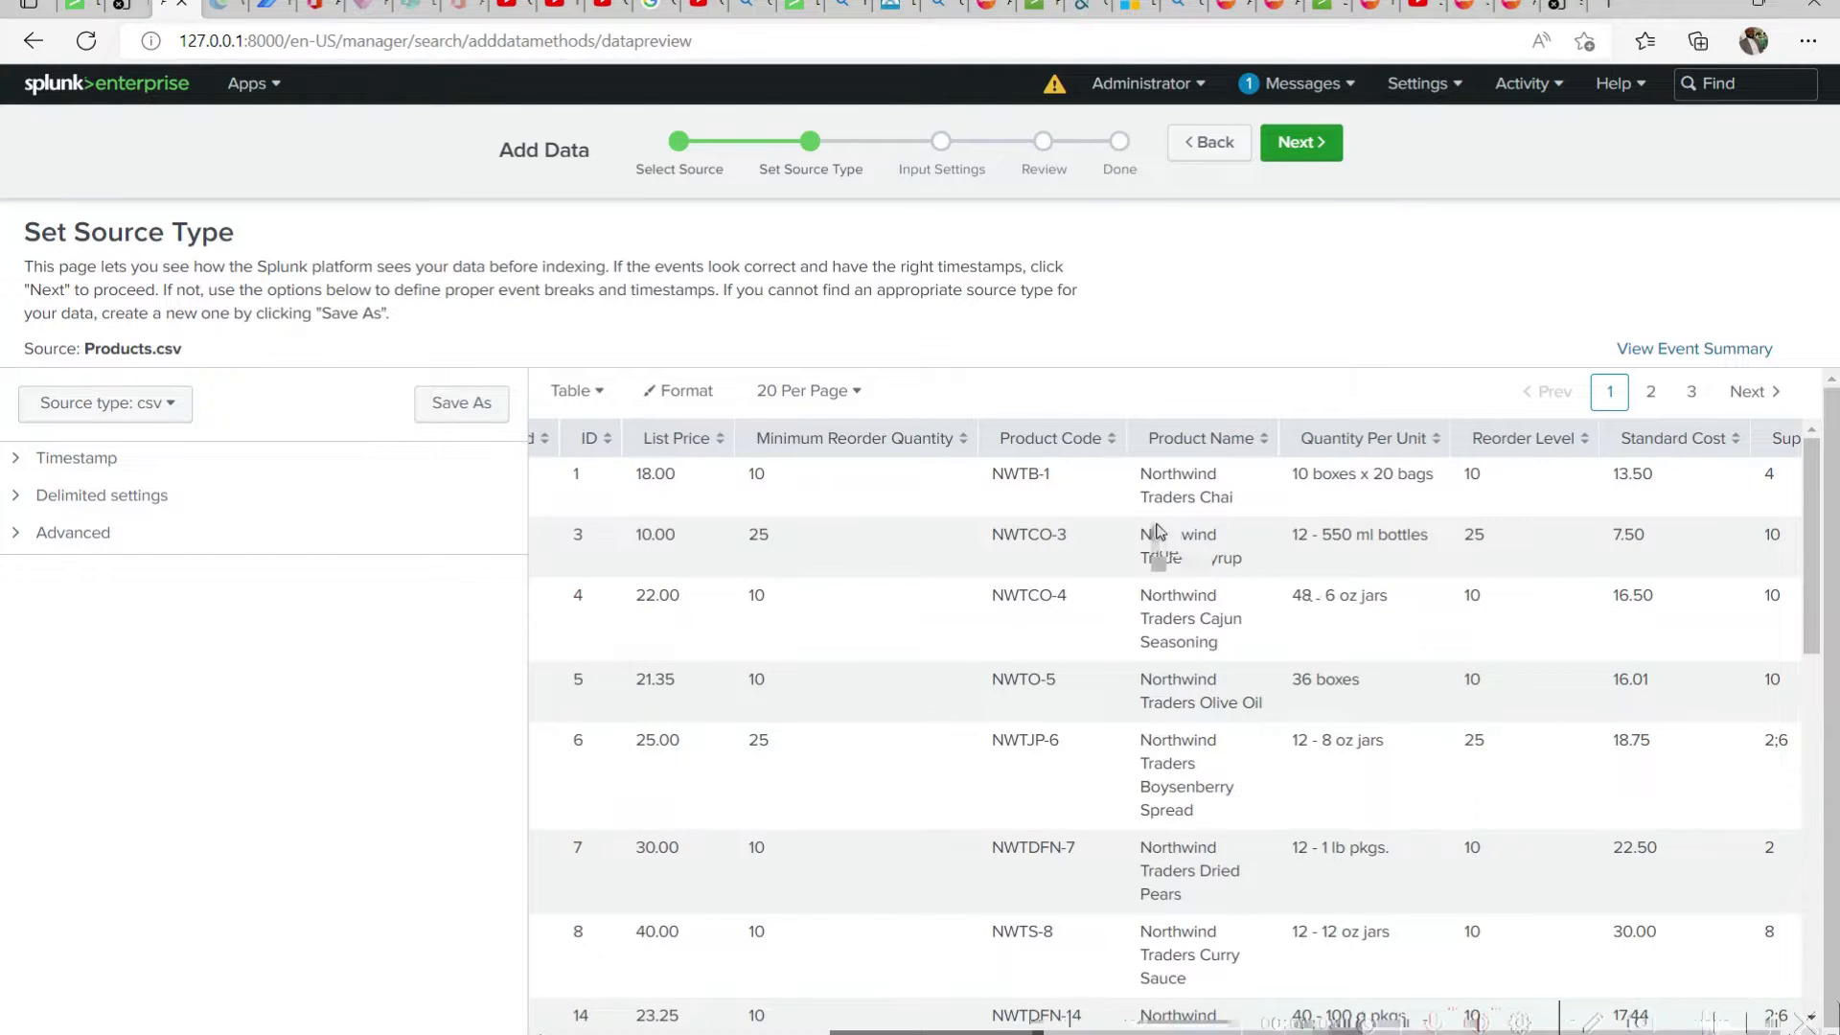
pyautogui.hscroll(4, 1156, 532)
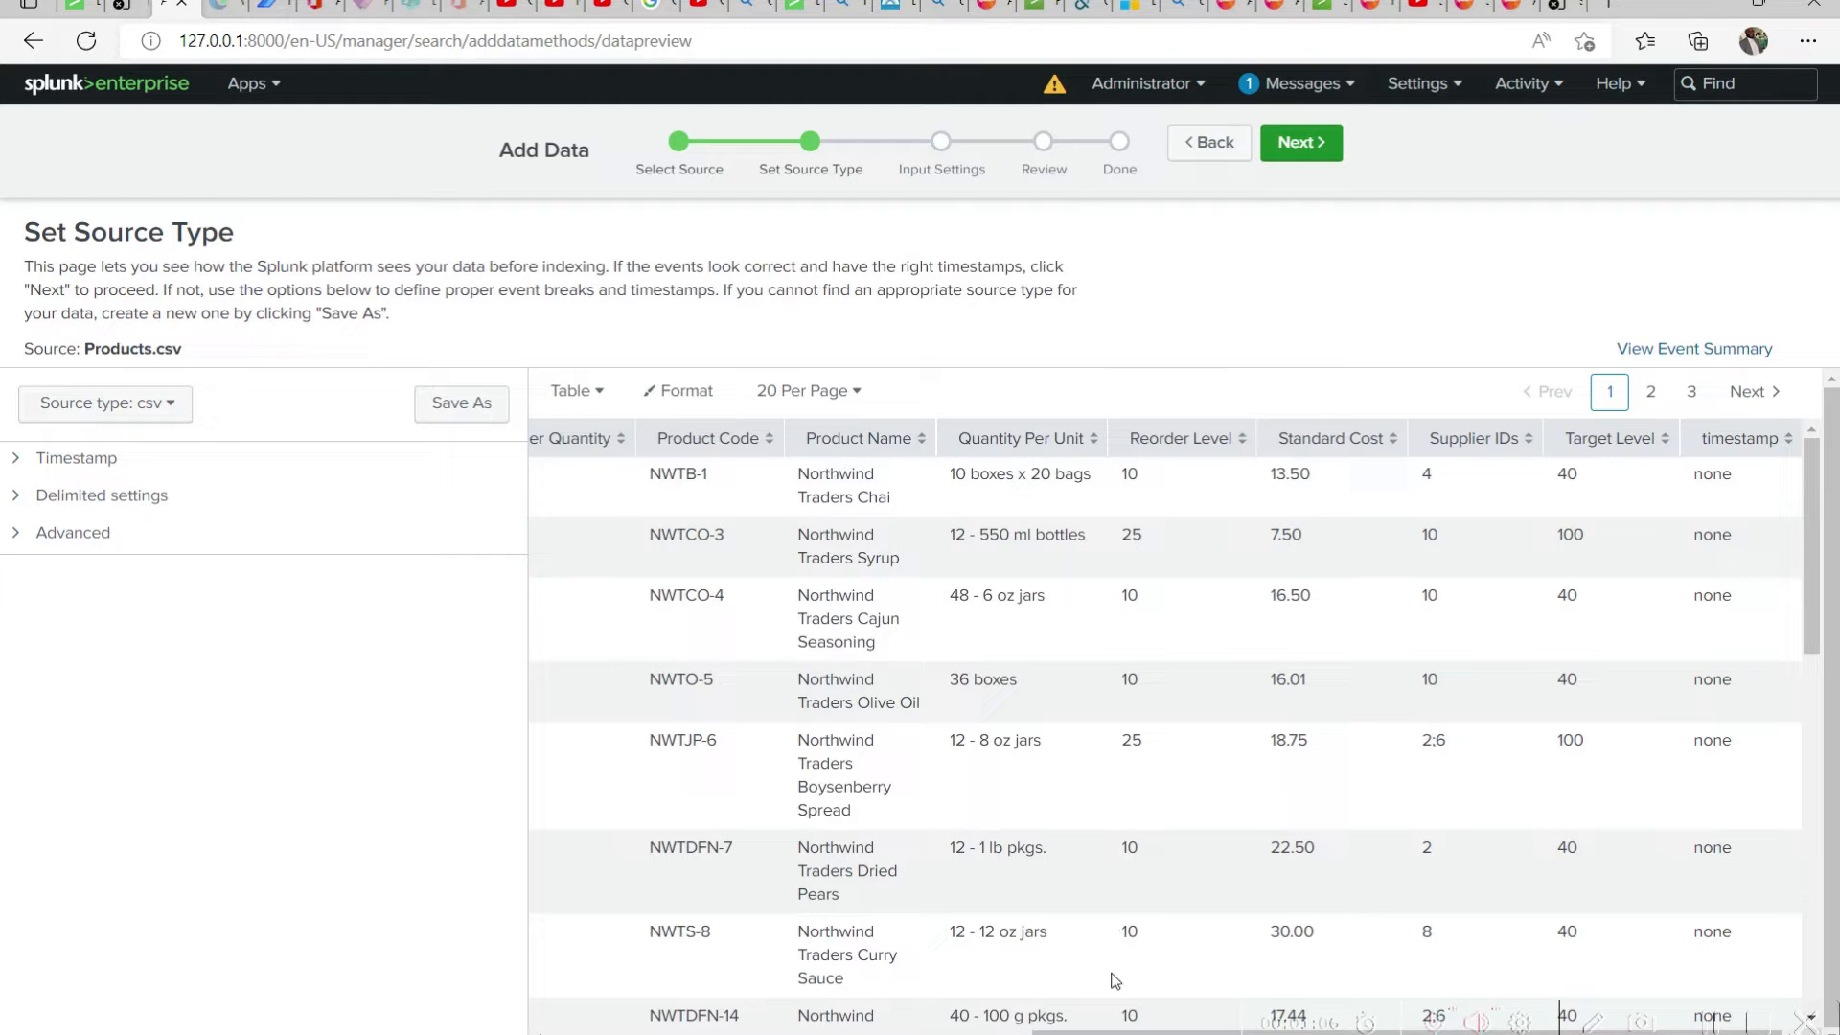
pyautogui.hscroll(-10, 1380, 1001)
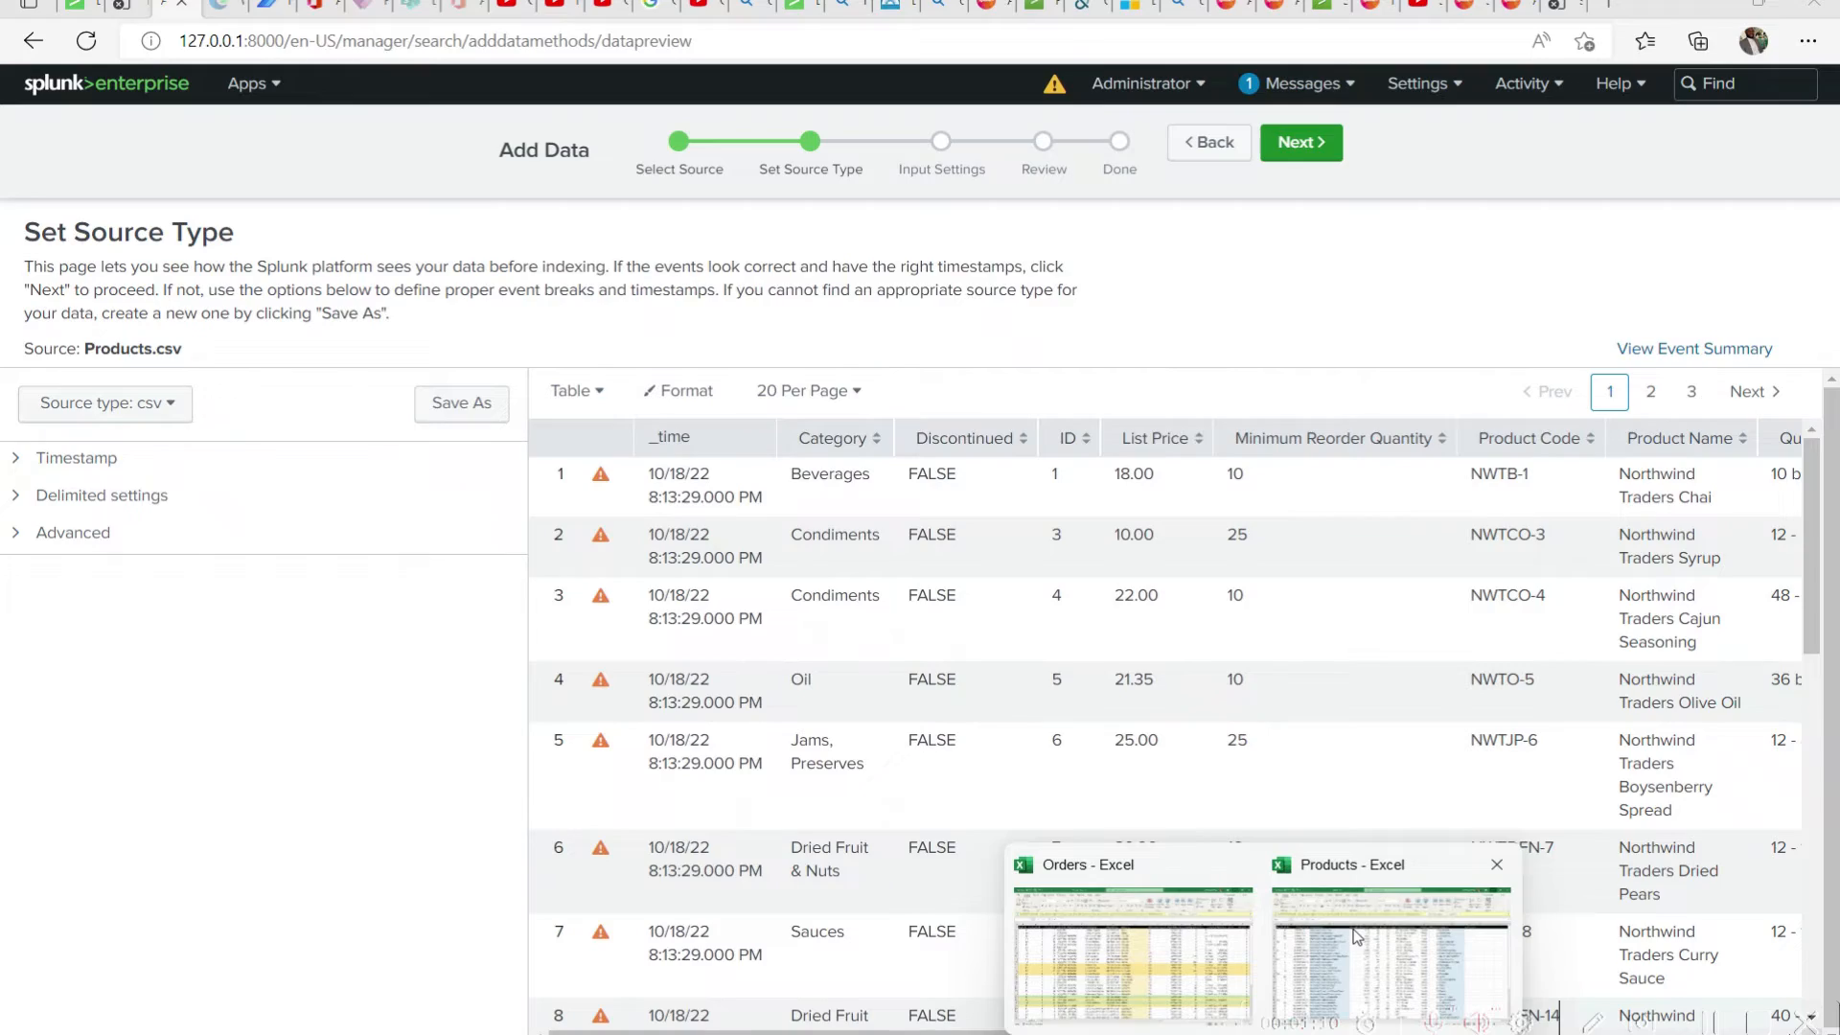
# Bring up the Products workbook in Excel over the preview, compare its columns with the parsed data, and return to Splunk
pyautogui.click(1351, 929)
pyautogui.moveTo(1252, 8); pyautogui.dragTo(1332, 569)
pyautogui.moveTo(545, 825); pyautogui.dragTo(373, 788)
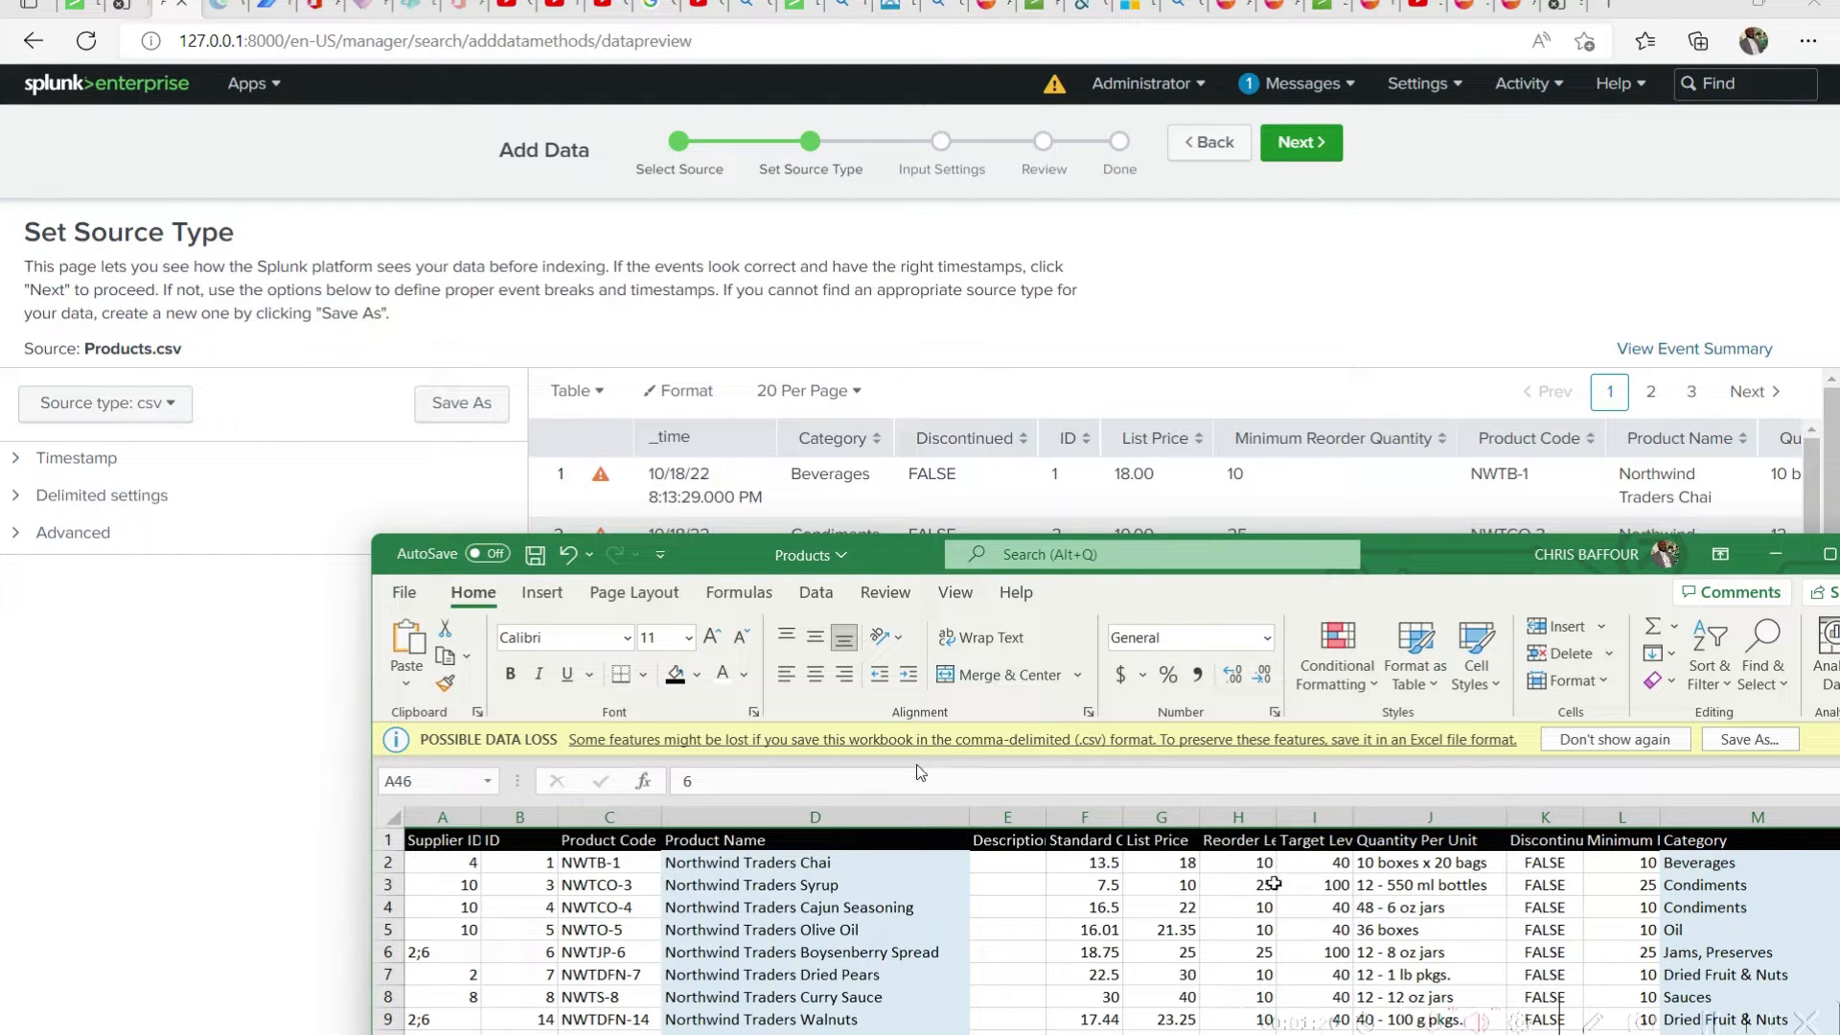
pyautogui.click(1327, 301)
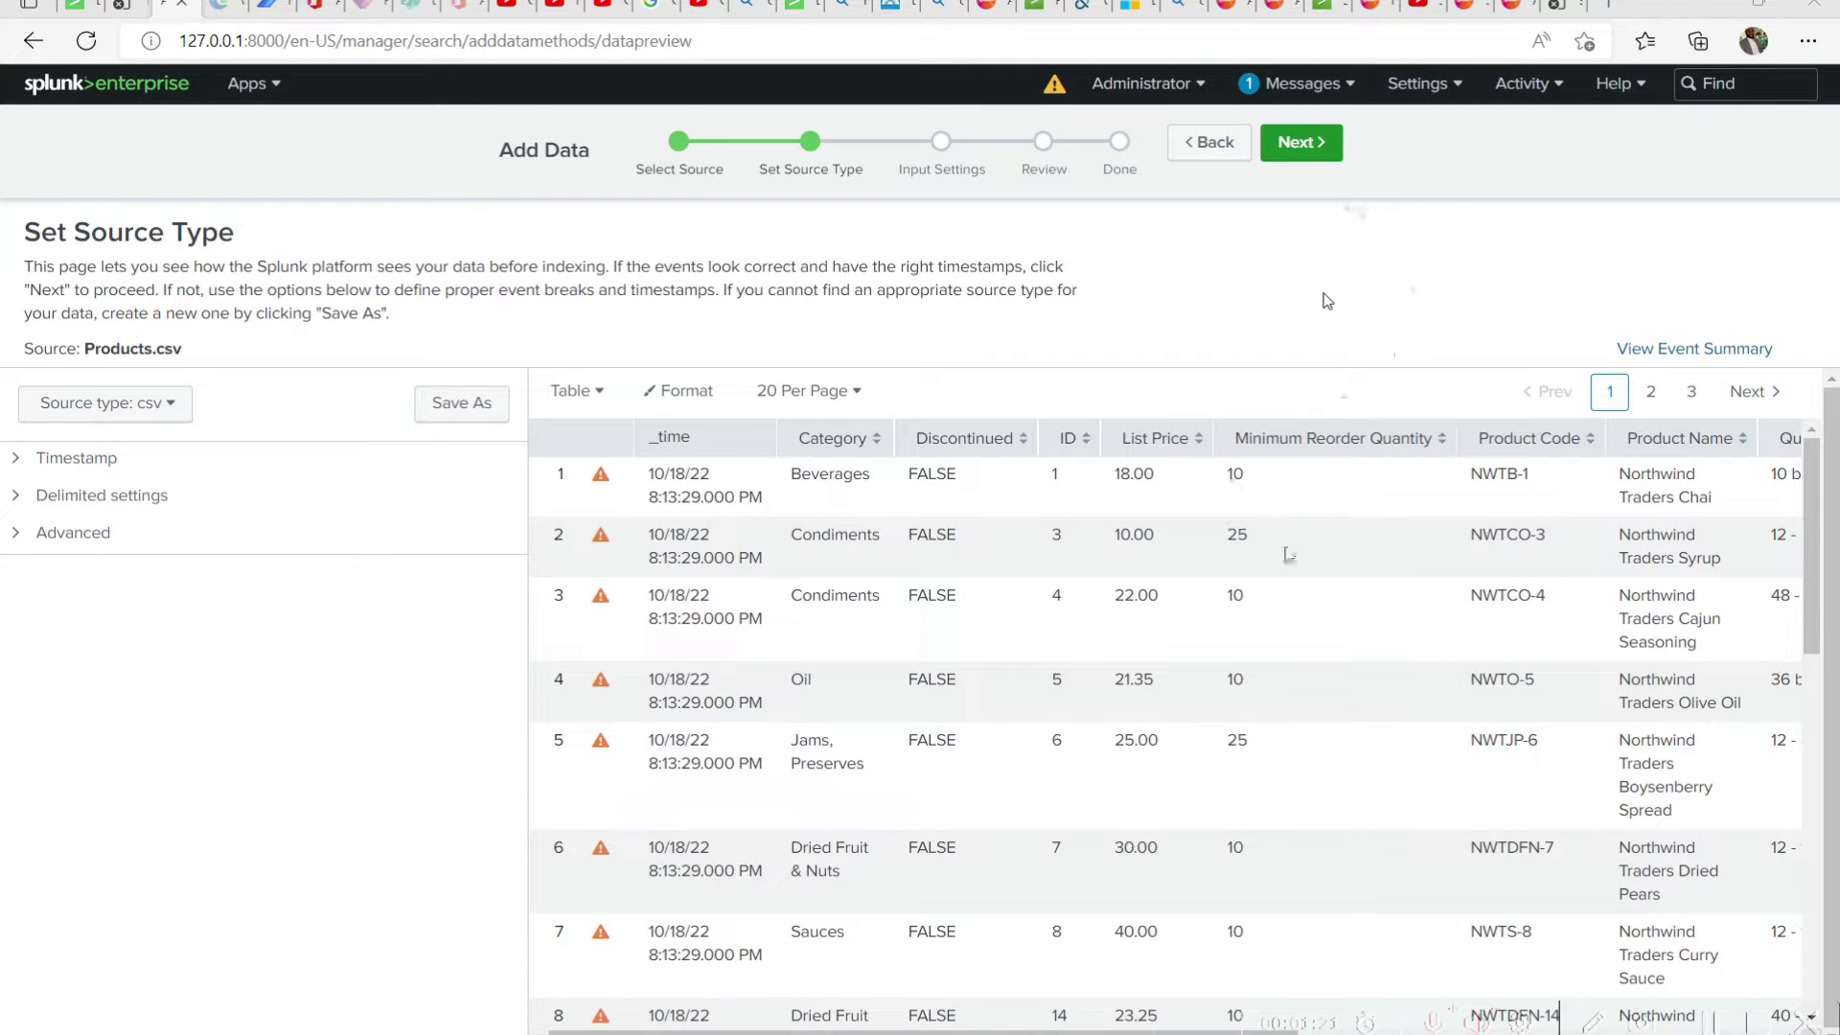
# Reduce the page zoom to fit more preview columns, keep the csv source type, and continue to the input settings
pyautogui.hotkey('ctrl', '-')
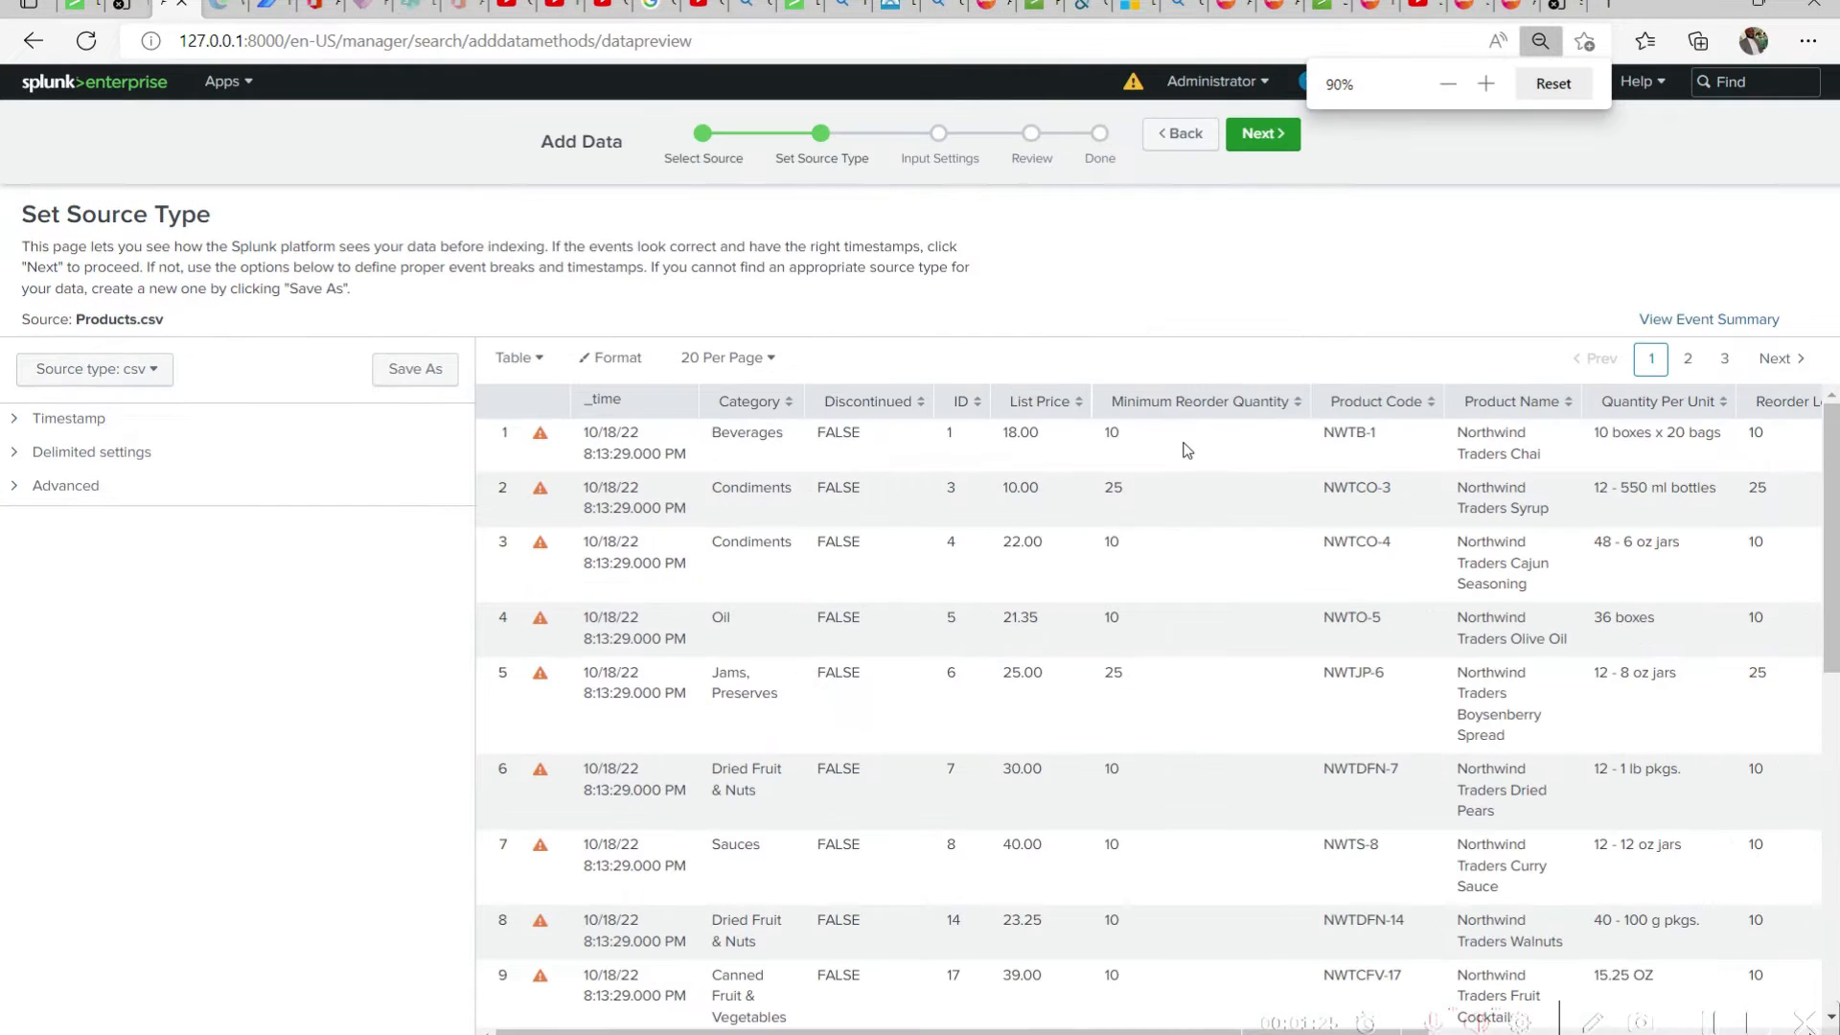
pyautogui.hotkey('ctrl', '-')
pyautogui.click(1225, 127)
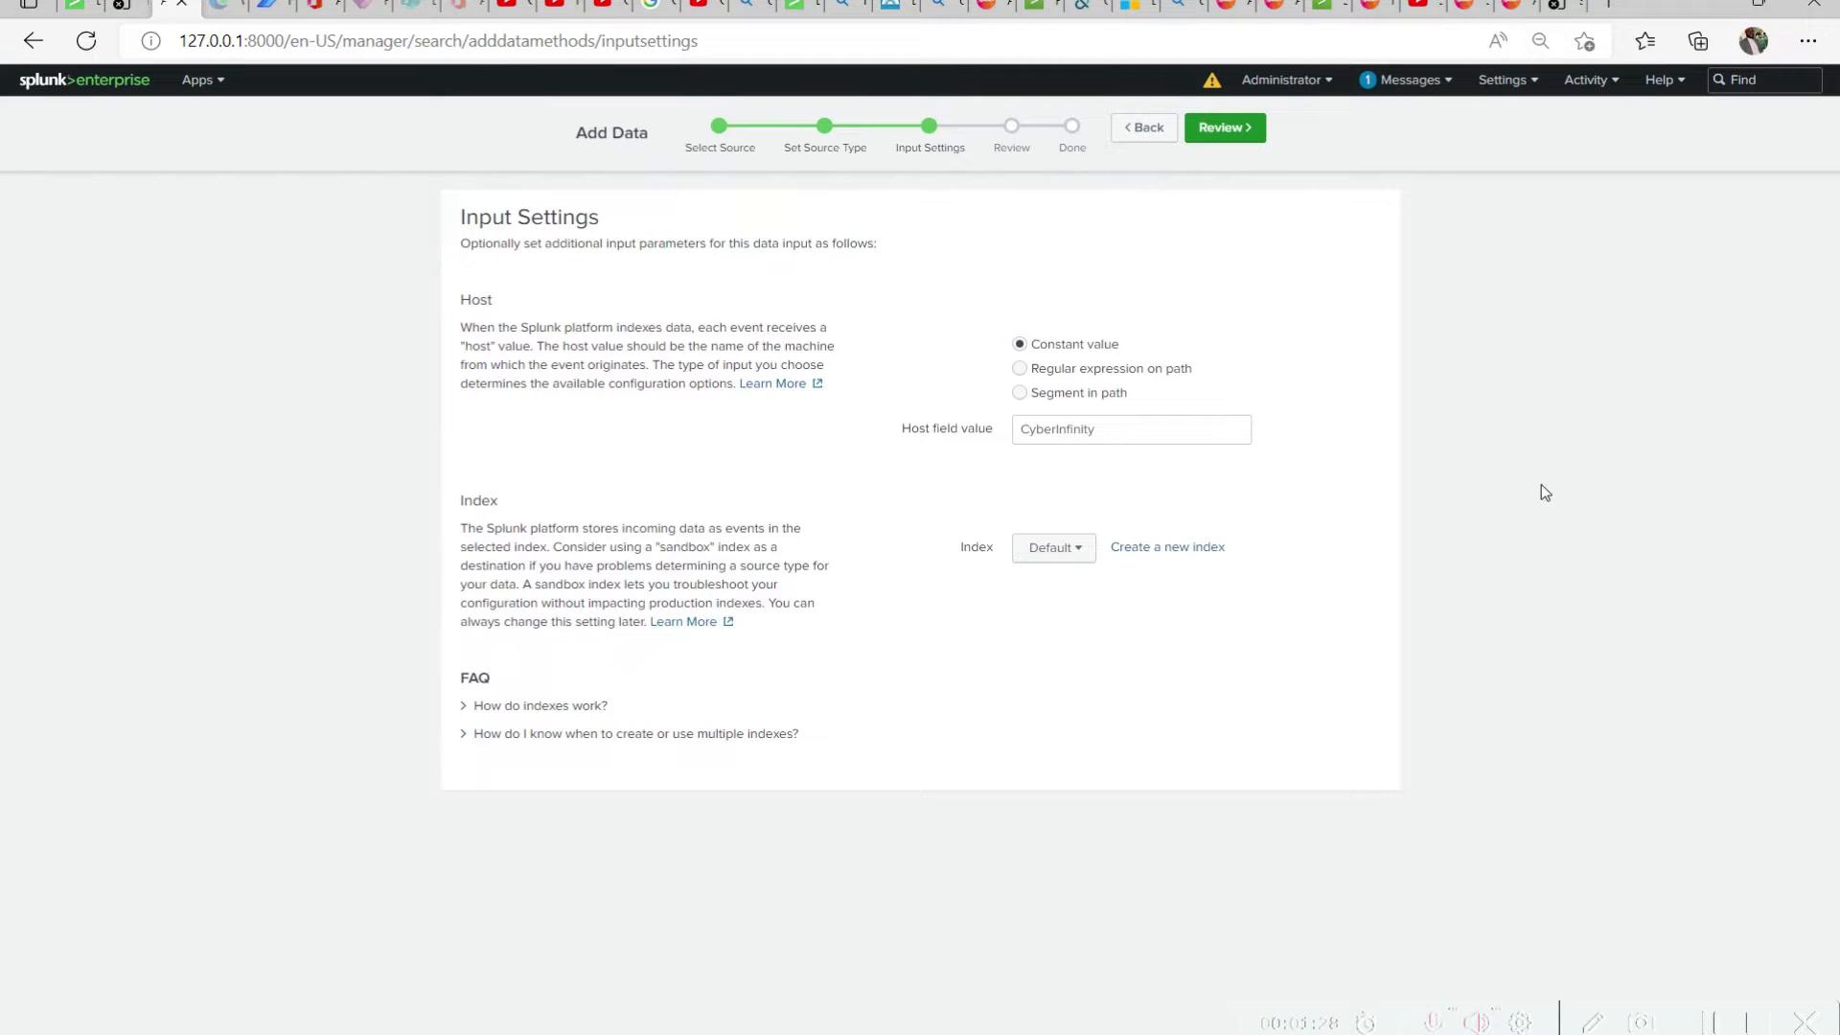
# Enlarge the page slightly and look through the existing indexes available for the upload without choosing one
pyautogui.hotkey('ctrl', '+')
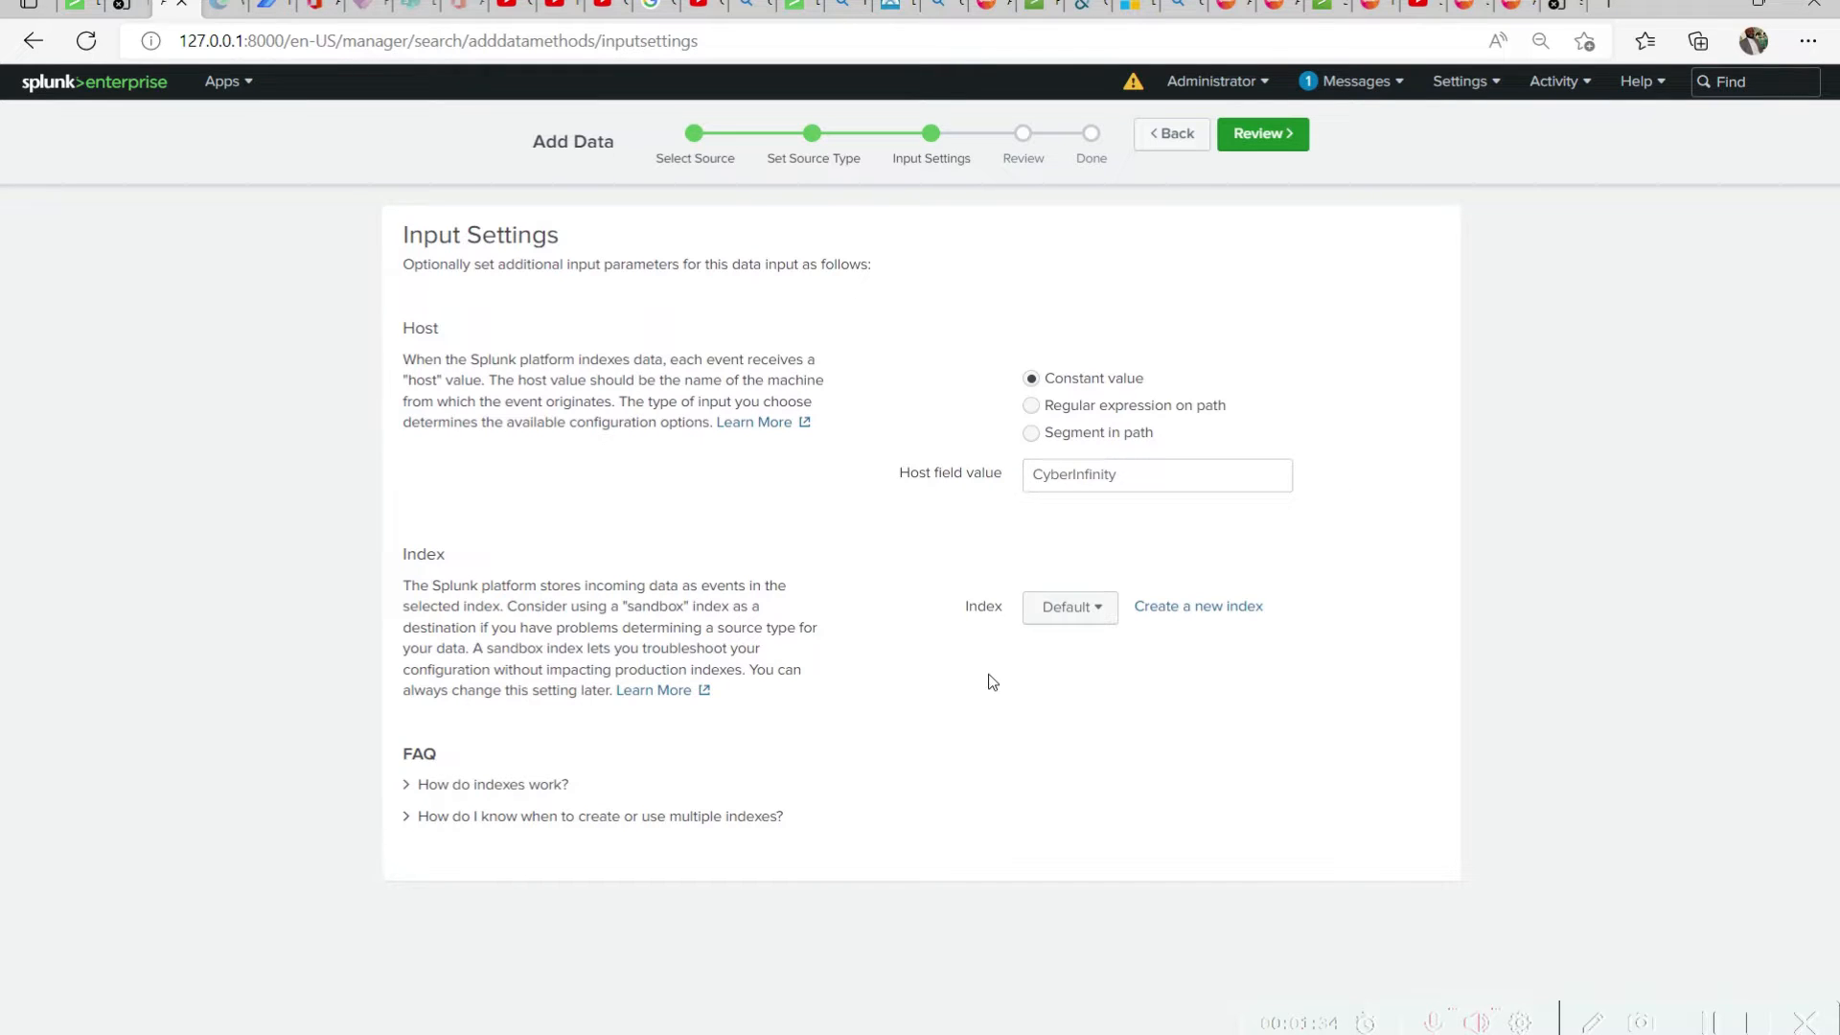
pyautogui.click(1097, 613)
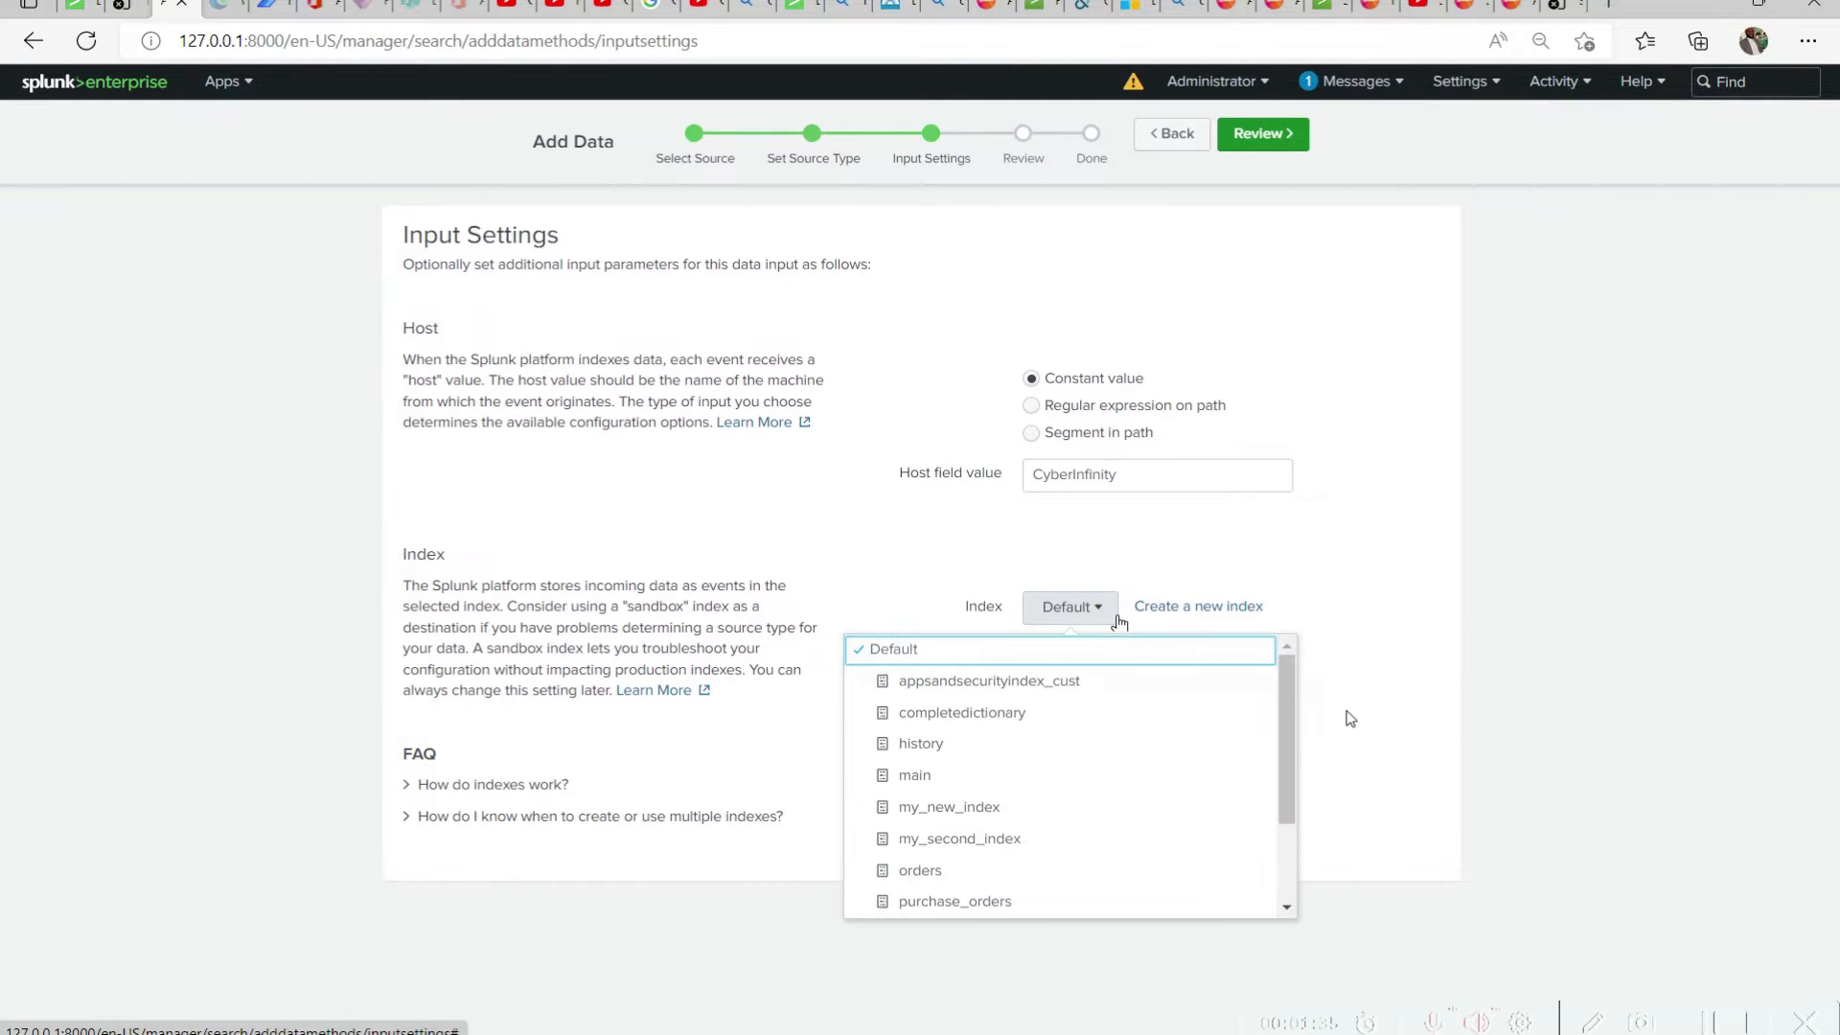
pyautogui.scroll(-1, 1309, 706)
pyautogui.moveTo(1307, 701); pyautogui.dragTo(1367, 689)
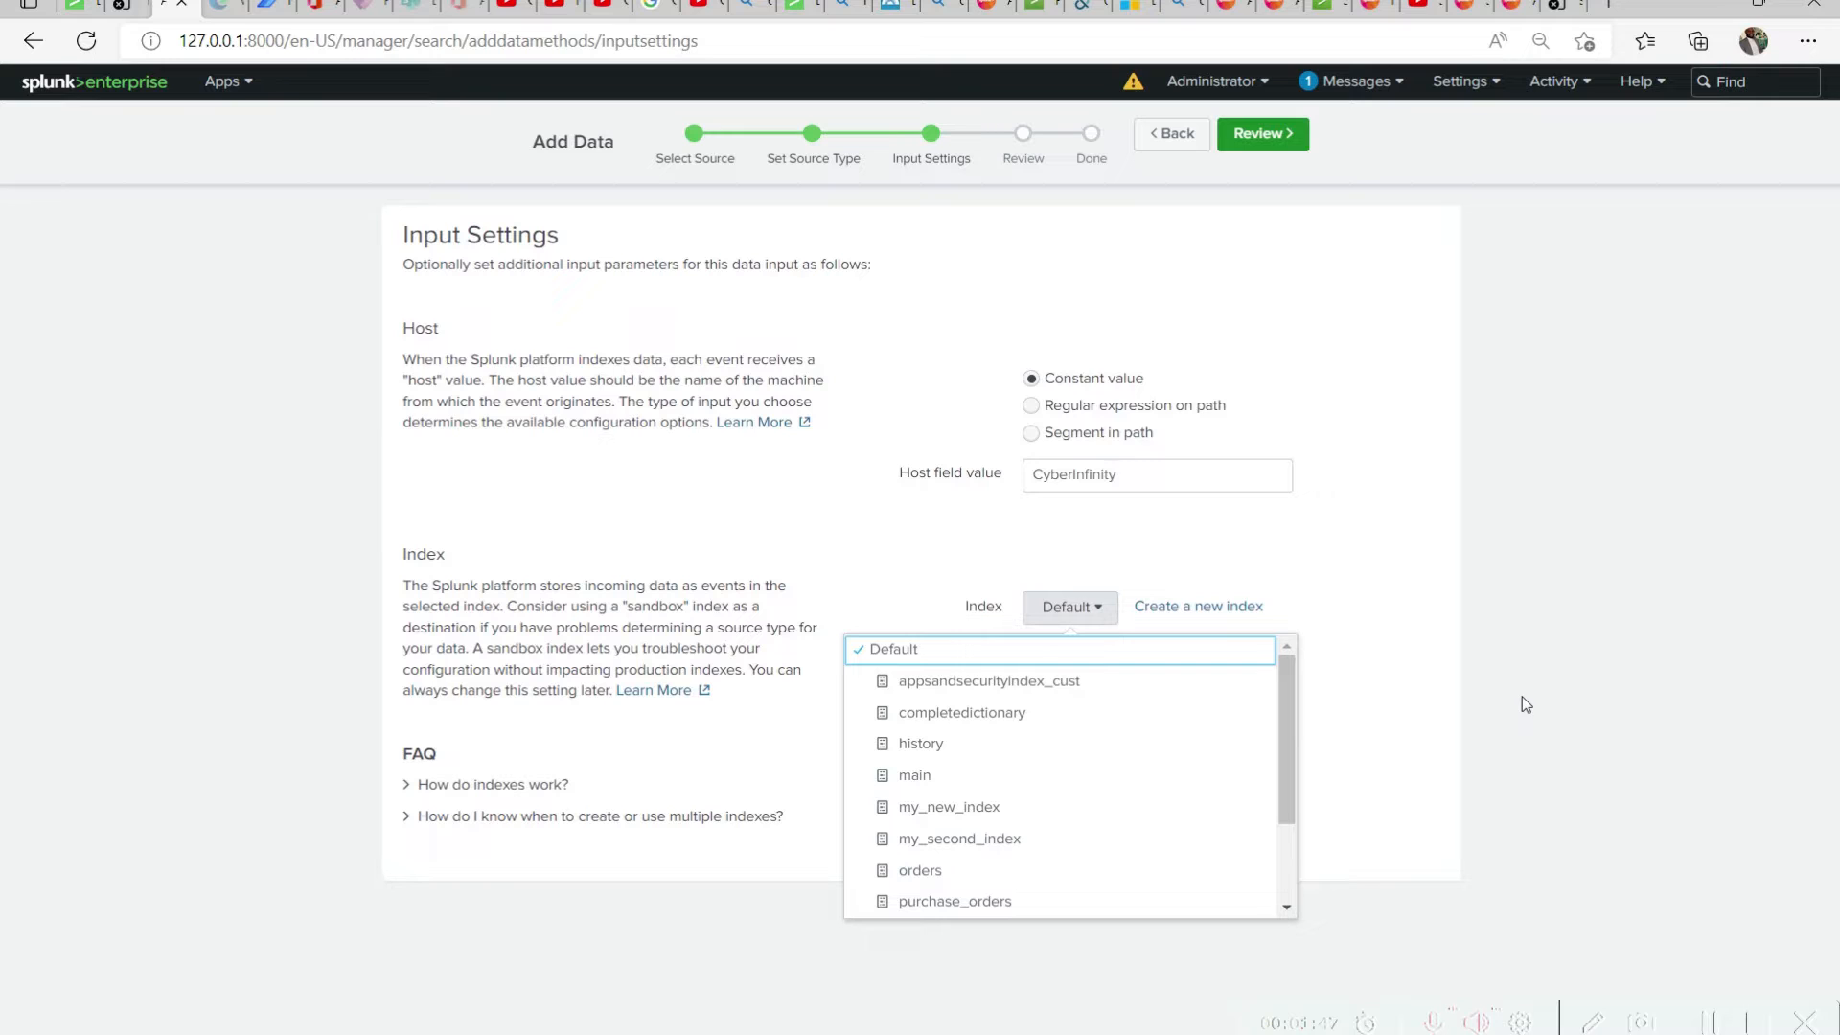
pyautogui.click(1249, 654)
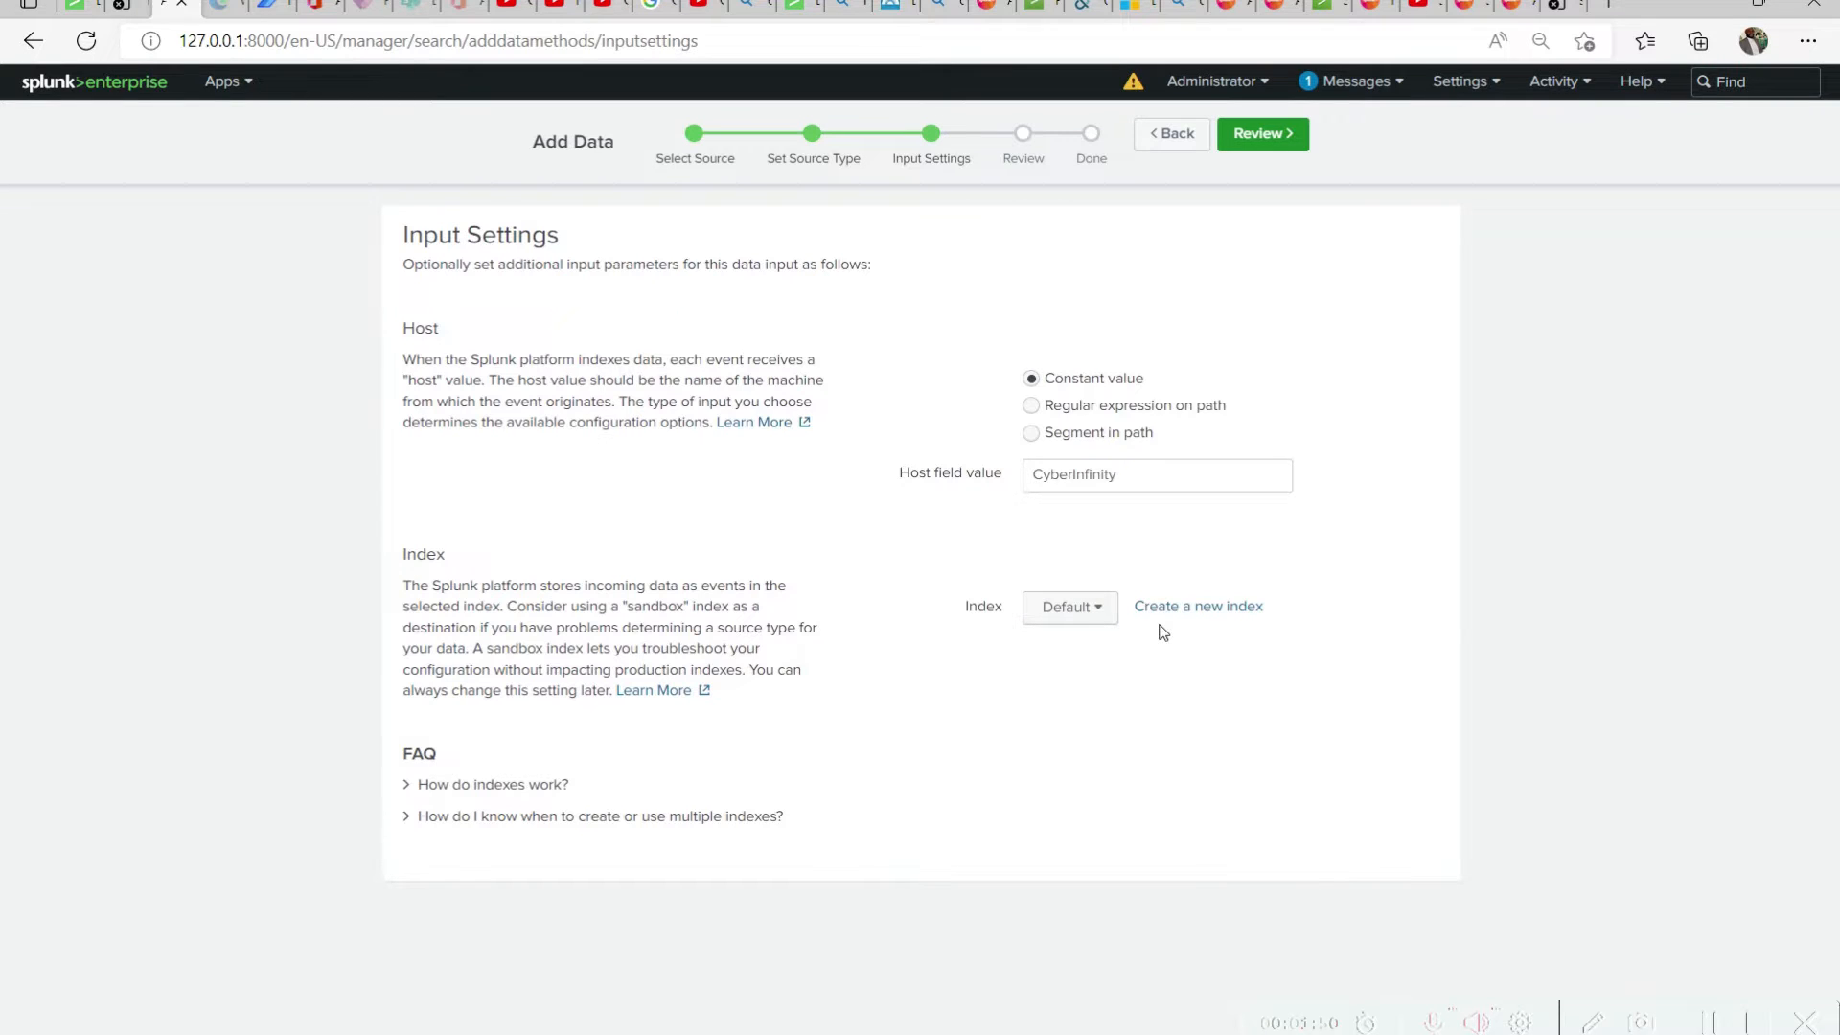
# Start creating a new index for the upload and name it PRODUCTS
pyautogui.click(1207, 607)
pyautogui.click(840, 239)
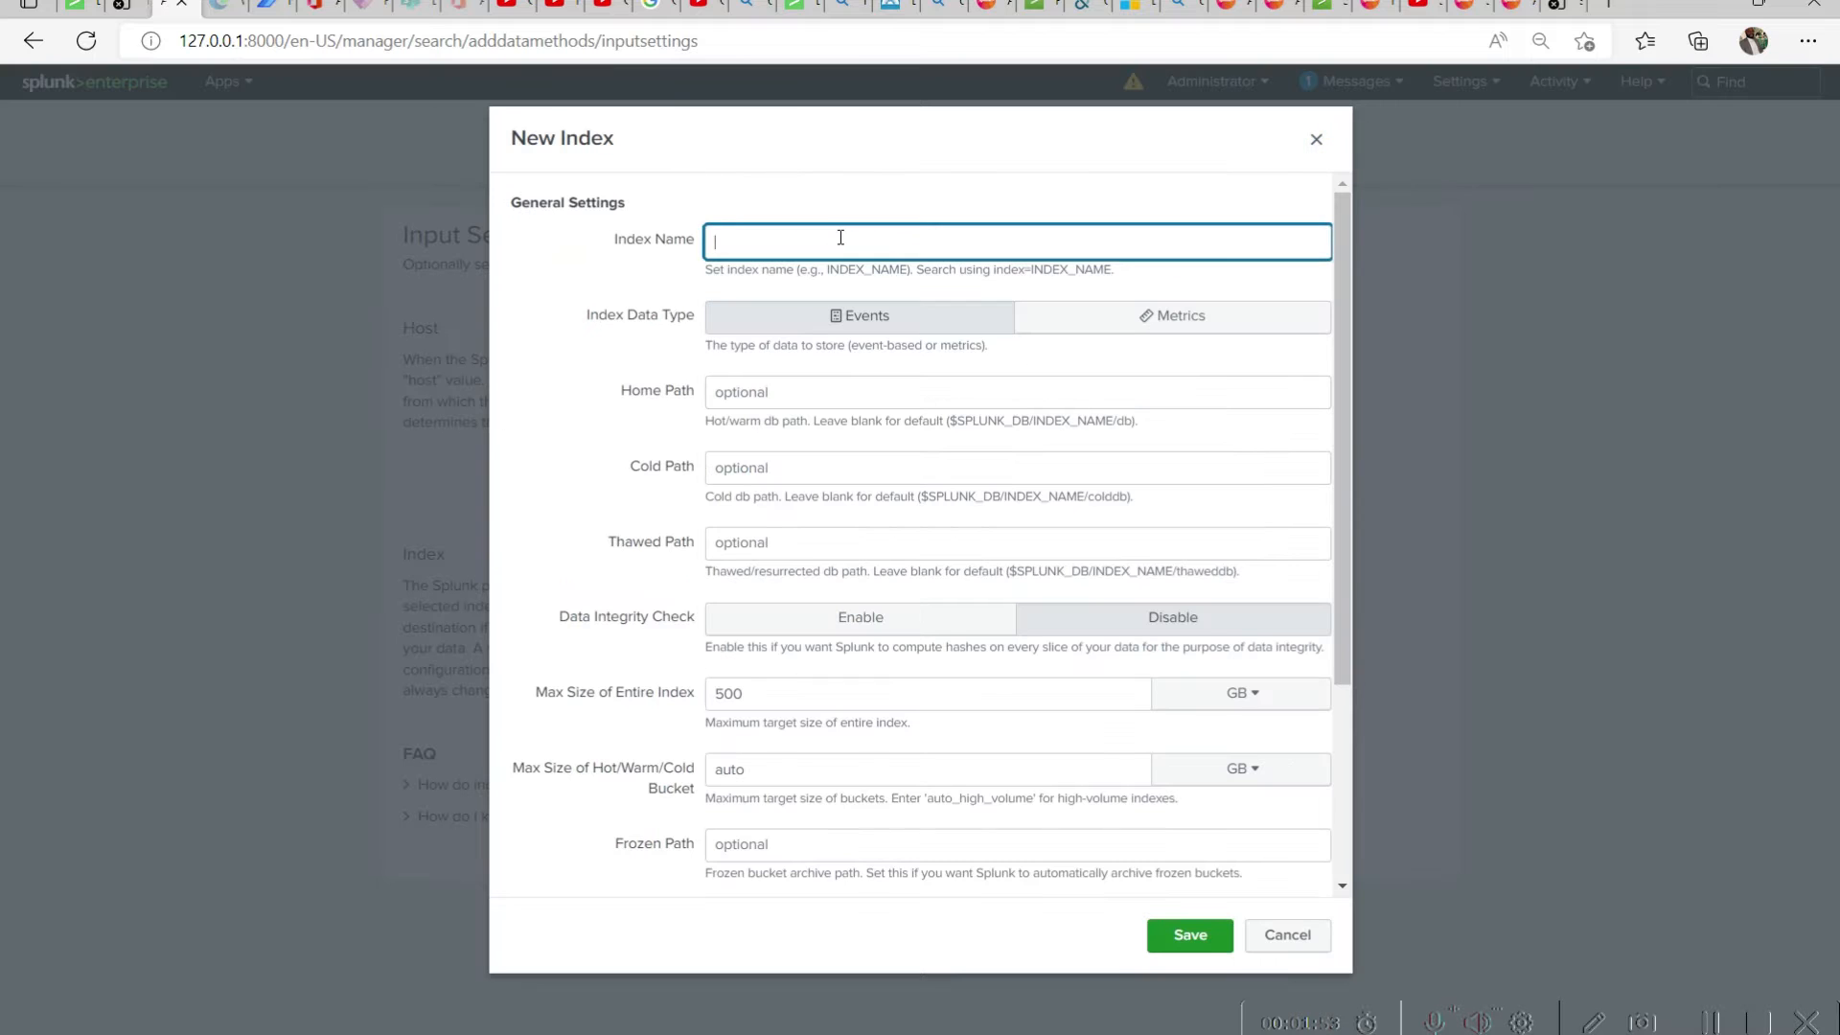
pyautogui.write('PRODUCTS')
pyautogui.press('Tab')
# Set the maximum size of the entire index to 100 MB
pyautogui.scroll(-1, 862, 622)
pyautogui.doubleClick(762, 578)
pyautogui.write('100')
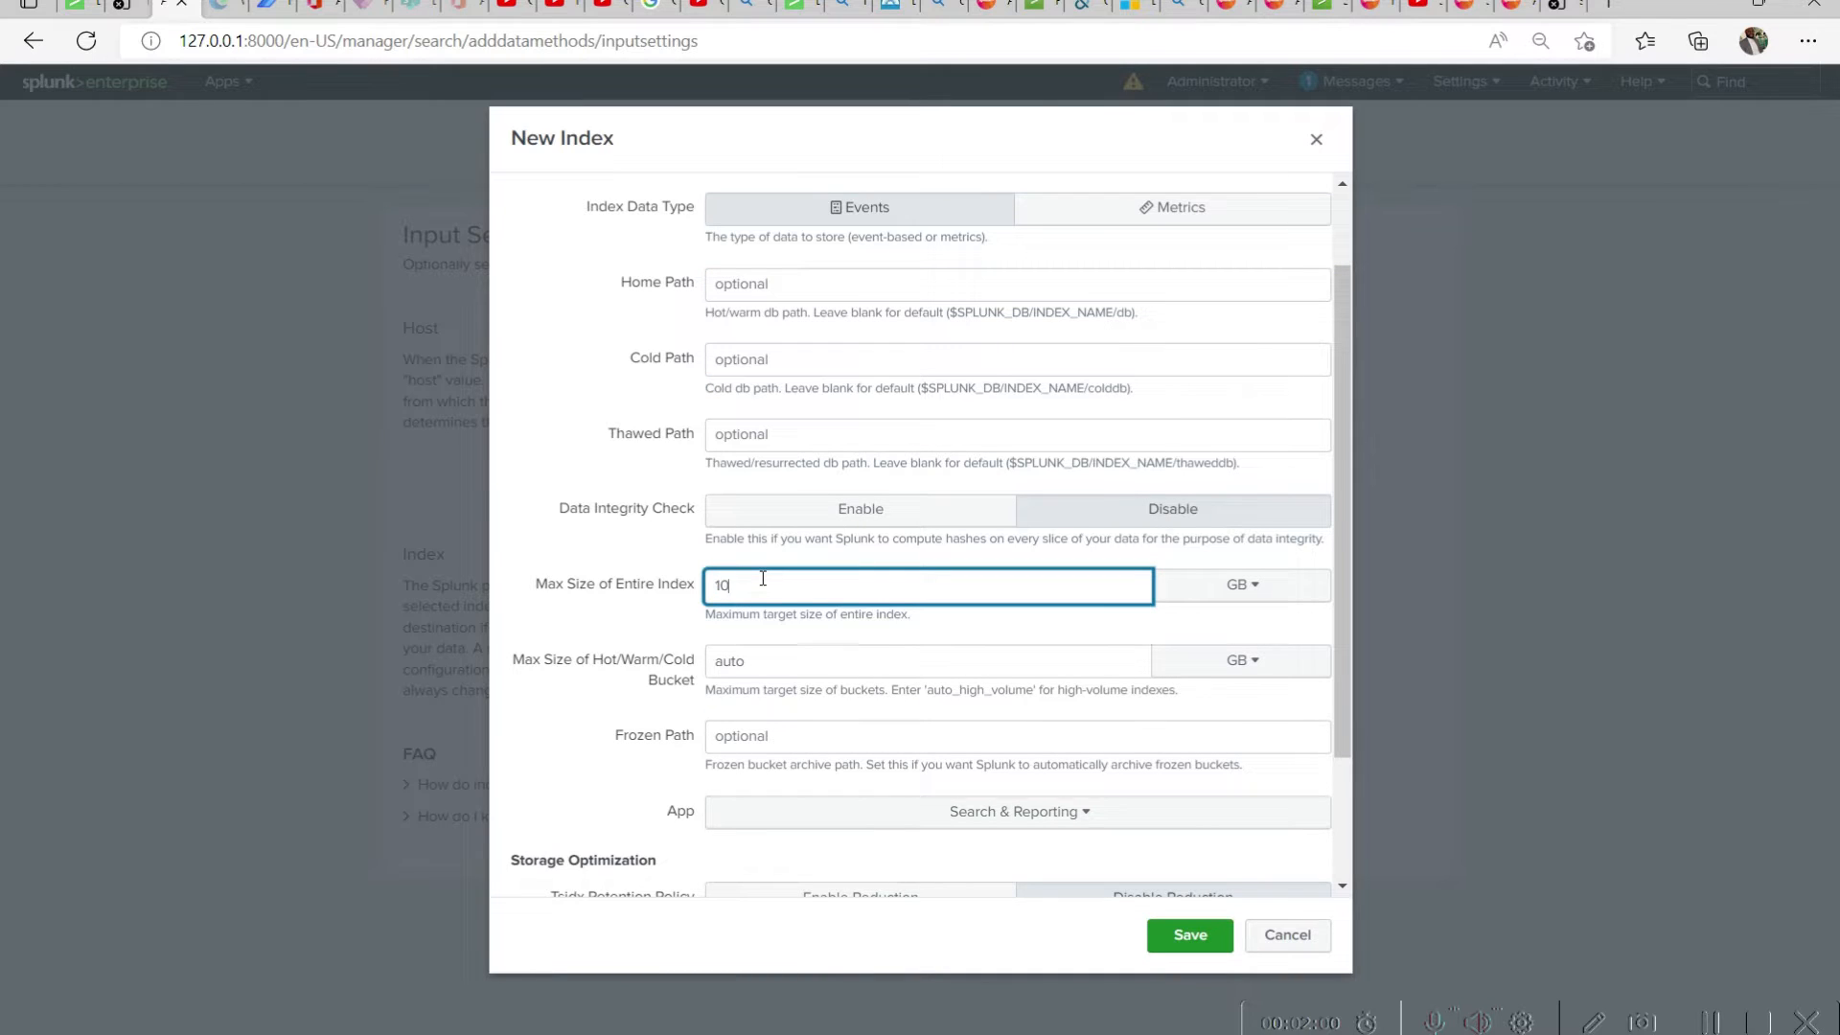
pyautogui.click(1275, 592)
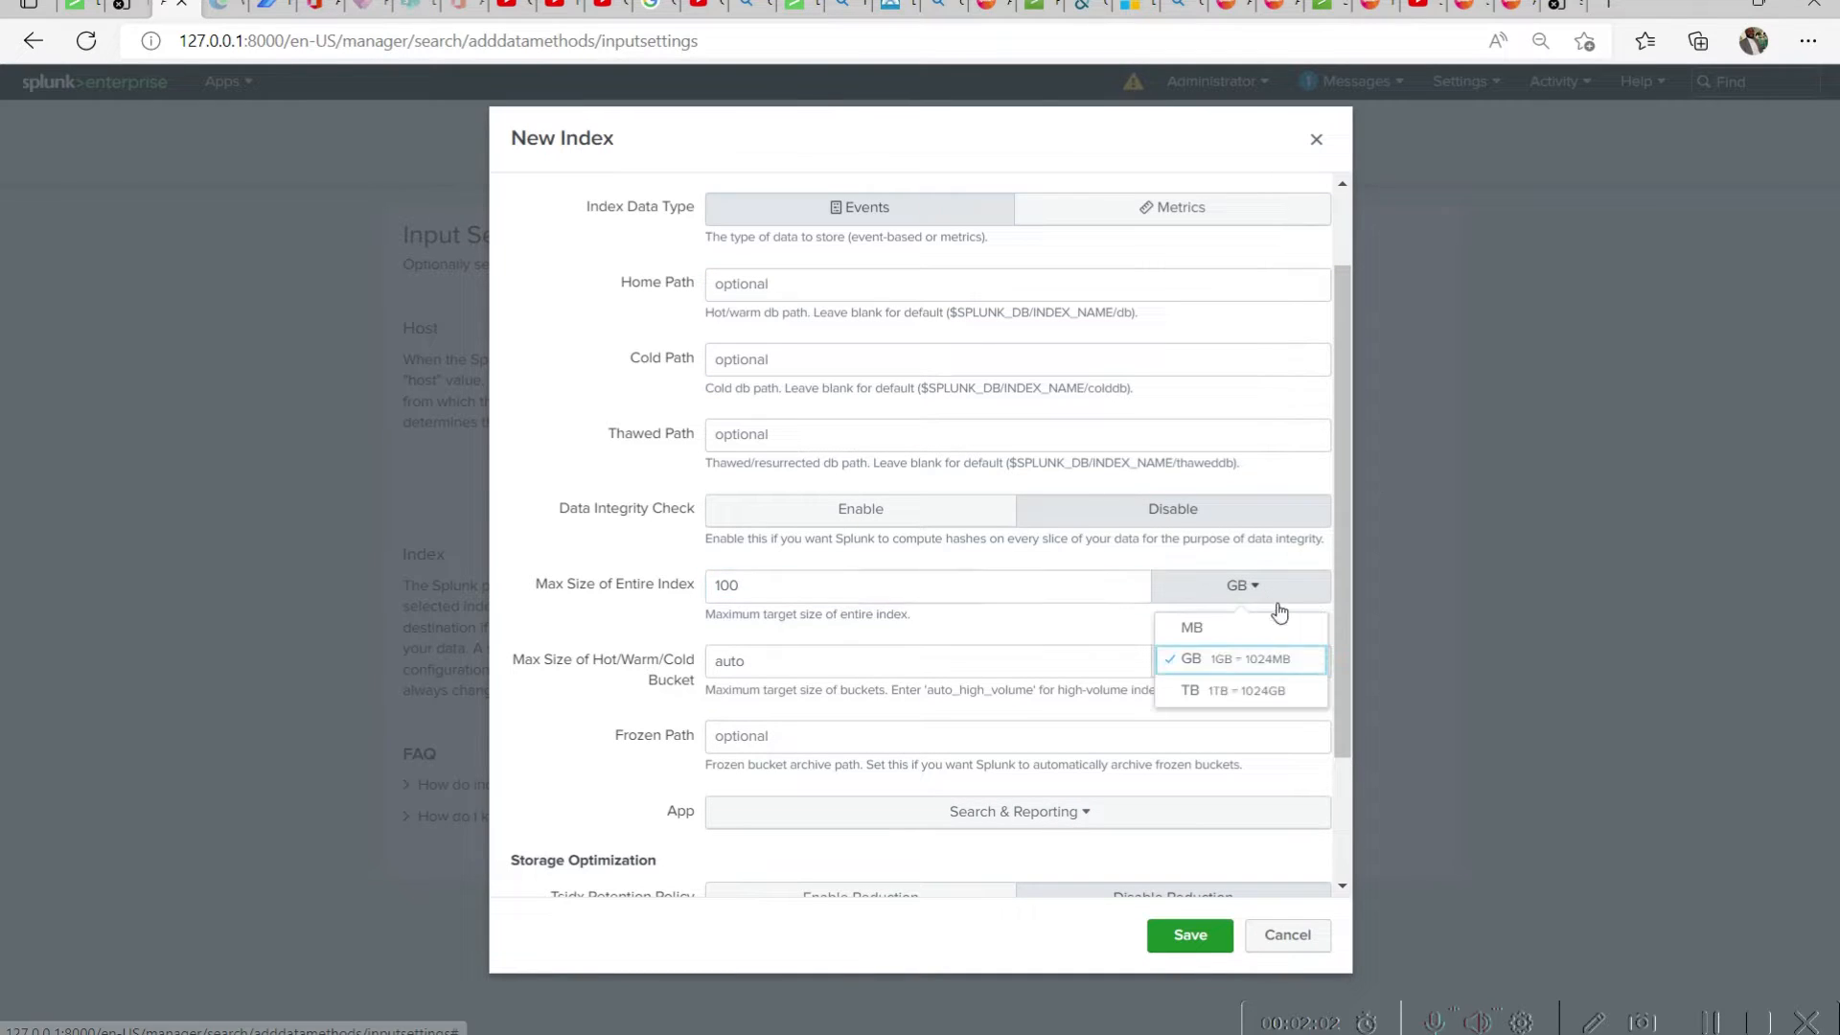
pyautogui.click(1217, 629)
# Set the maximum size of the hot/warm/cold bucket to 120 MB
pyautogui.doubleClick(779, 653)
pyautogui.write('120')
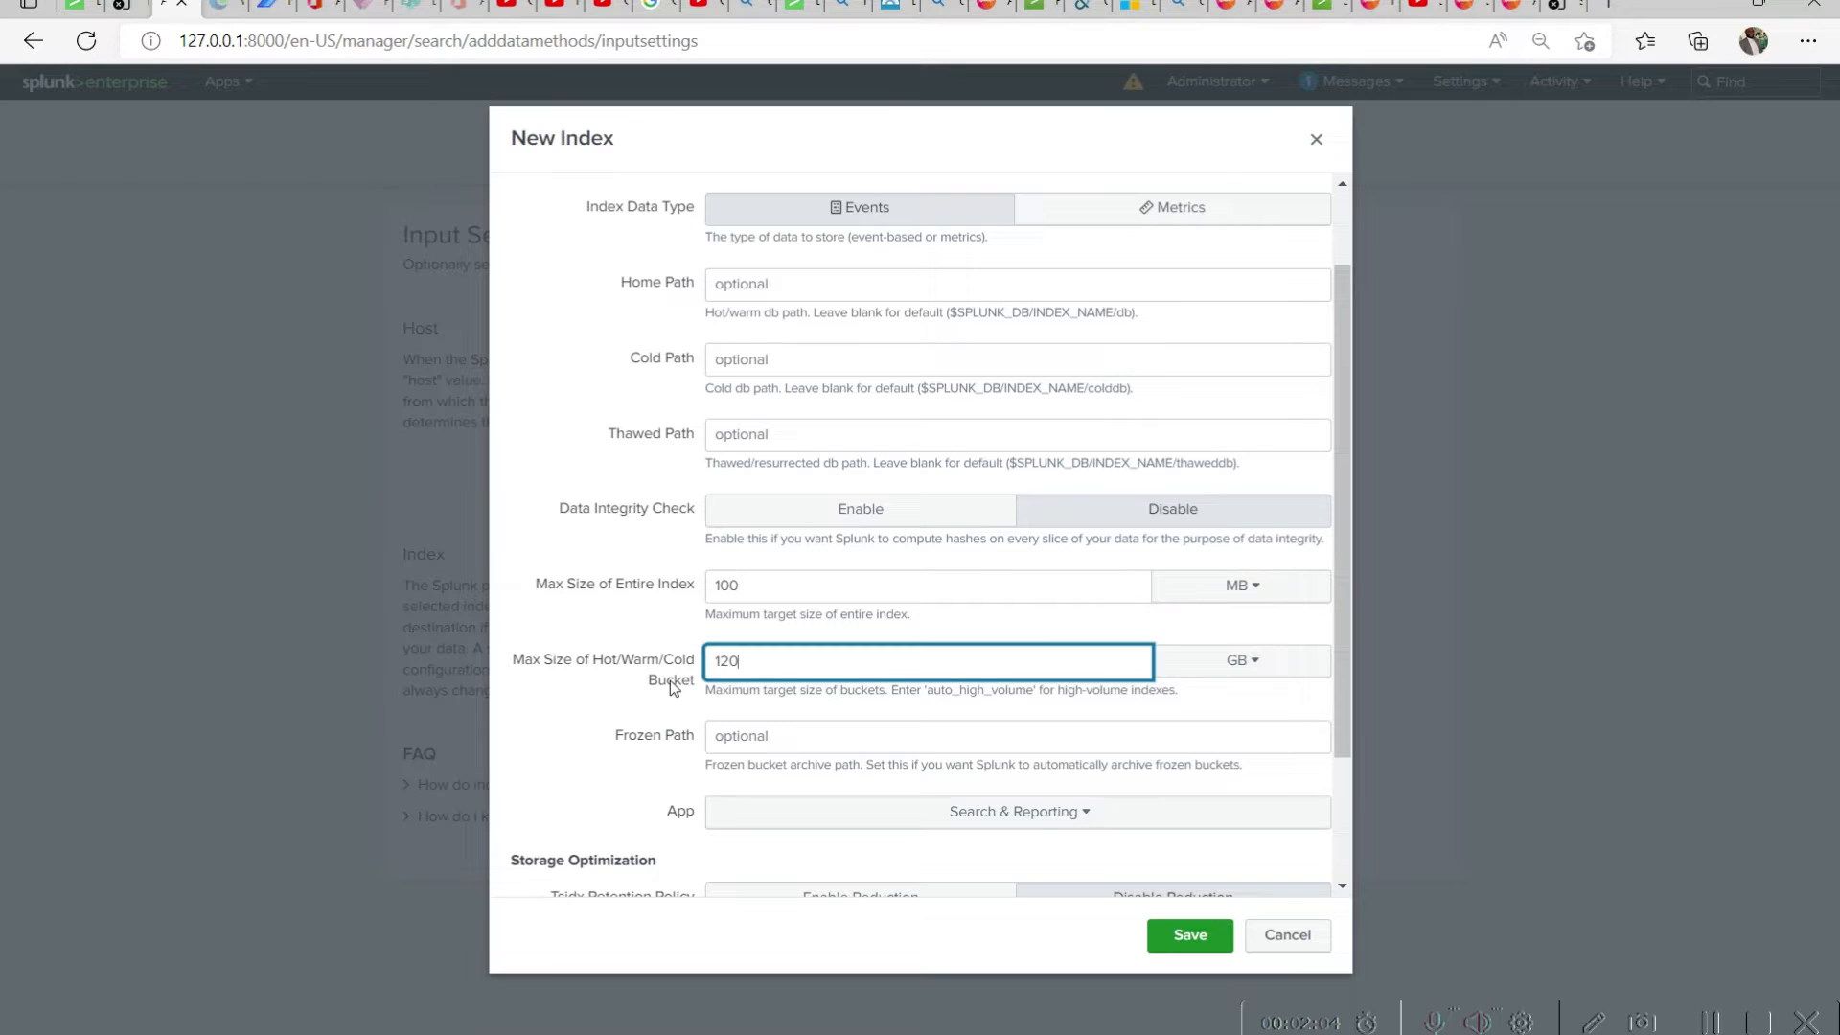
pyautogui.click(1246, 661)
pyautogui.click(1233, 707)
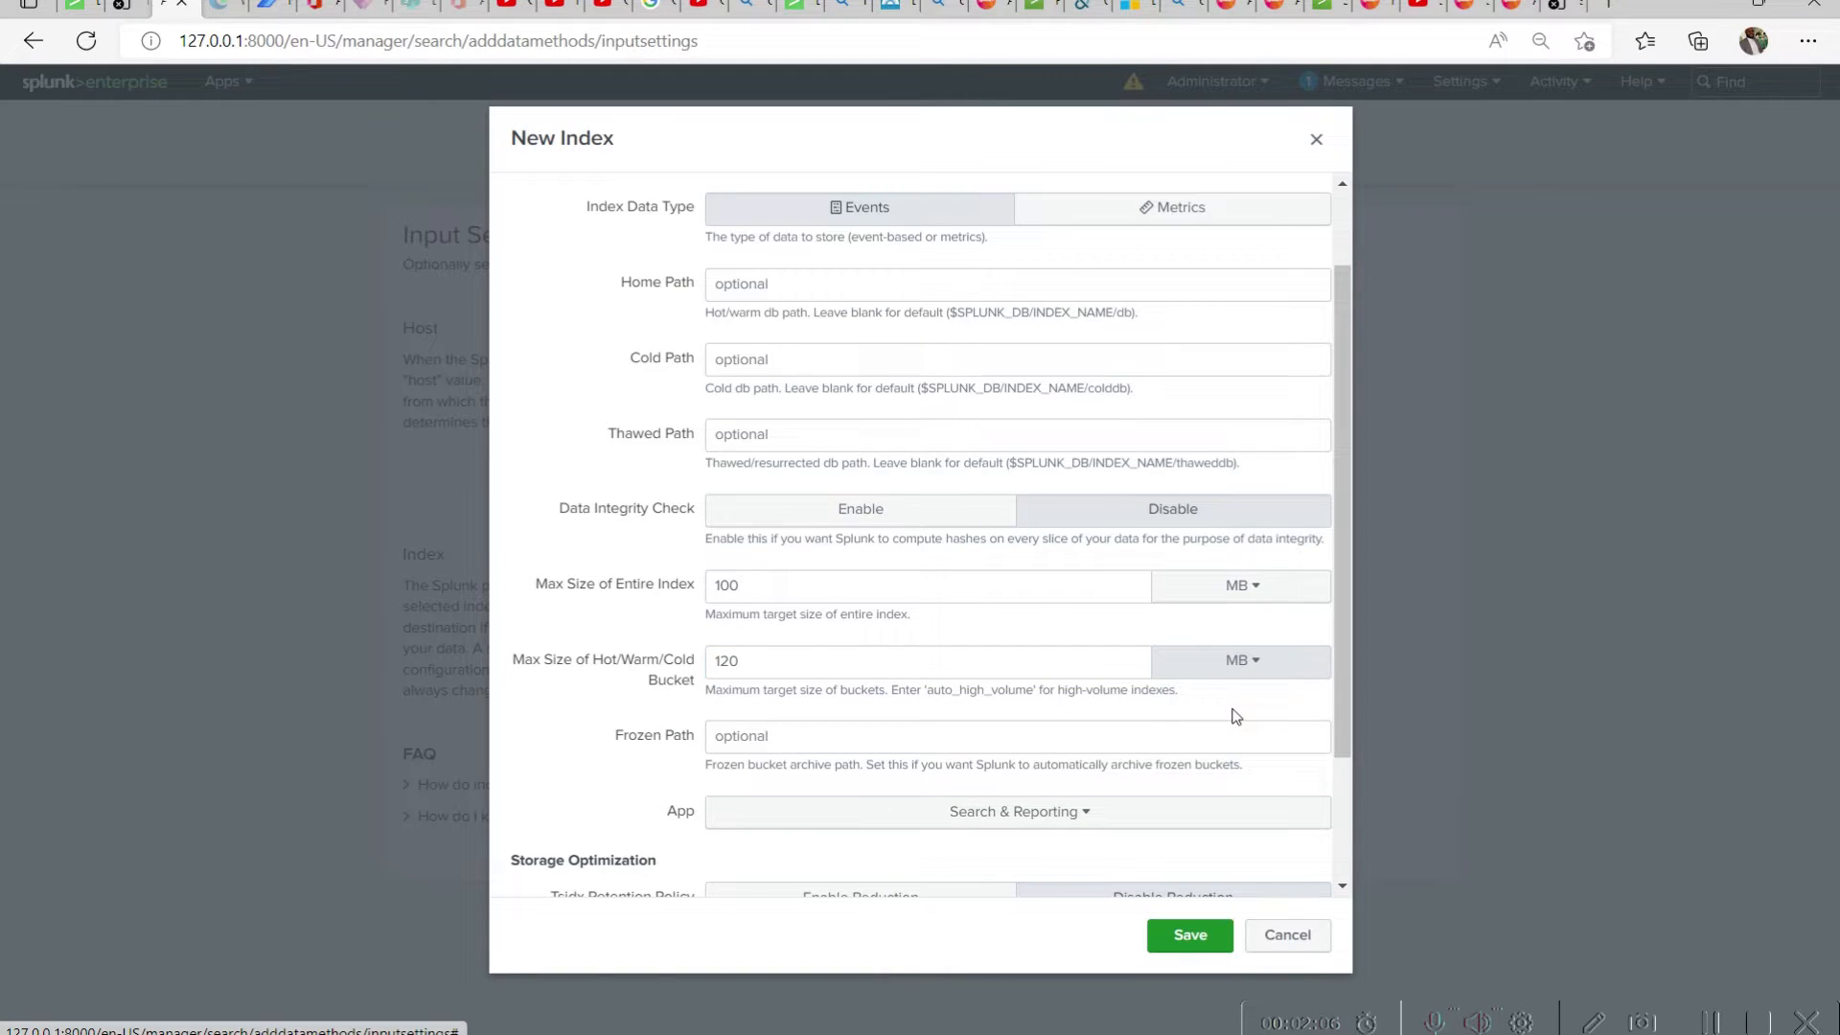
# Review the new index's settings and available apps, keep Search & Reporting as its app, and save the index
pyautogui.scroll(-2, 1233, 575)
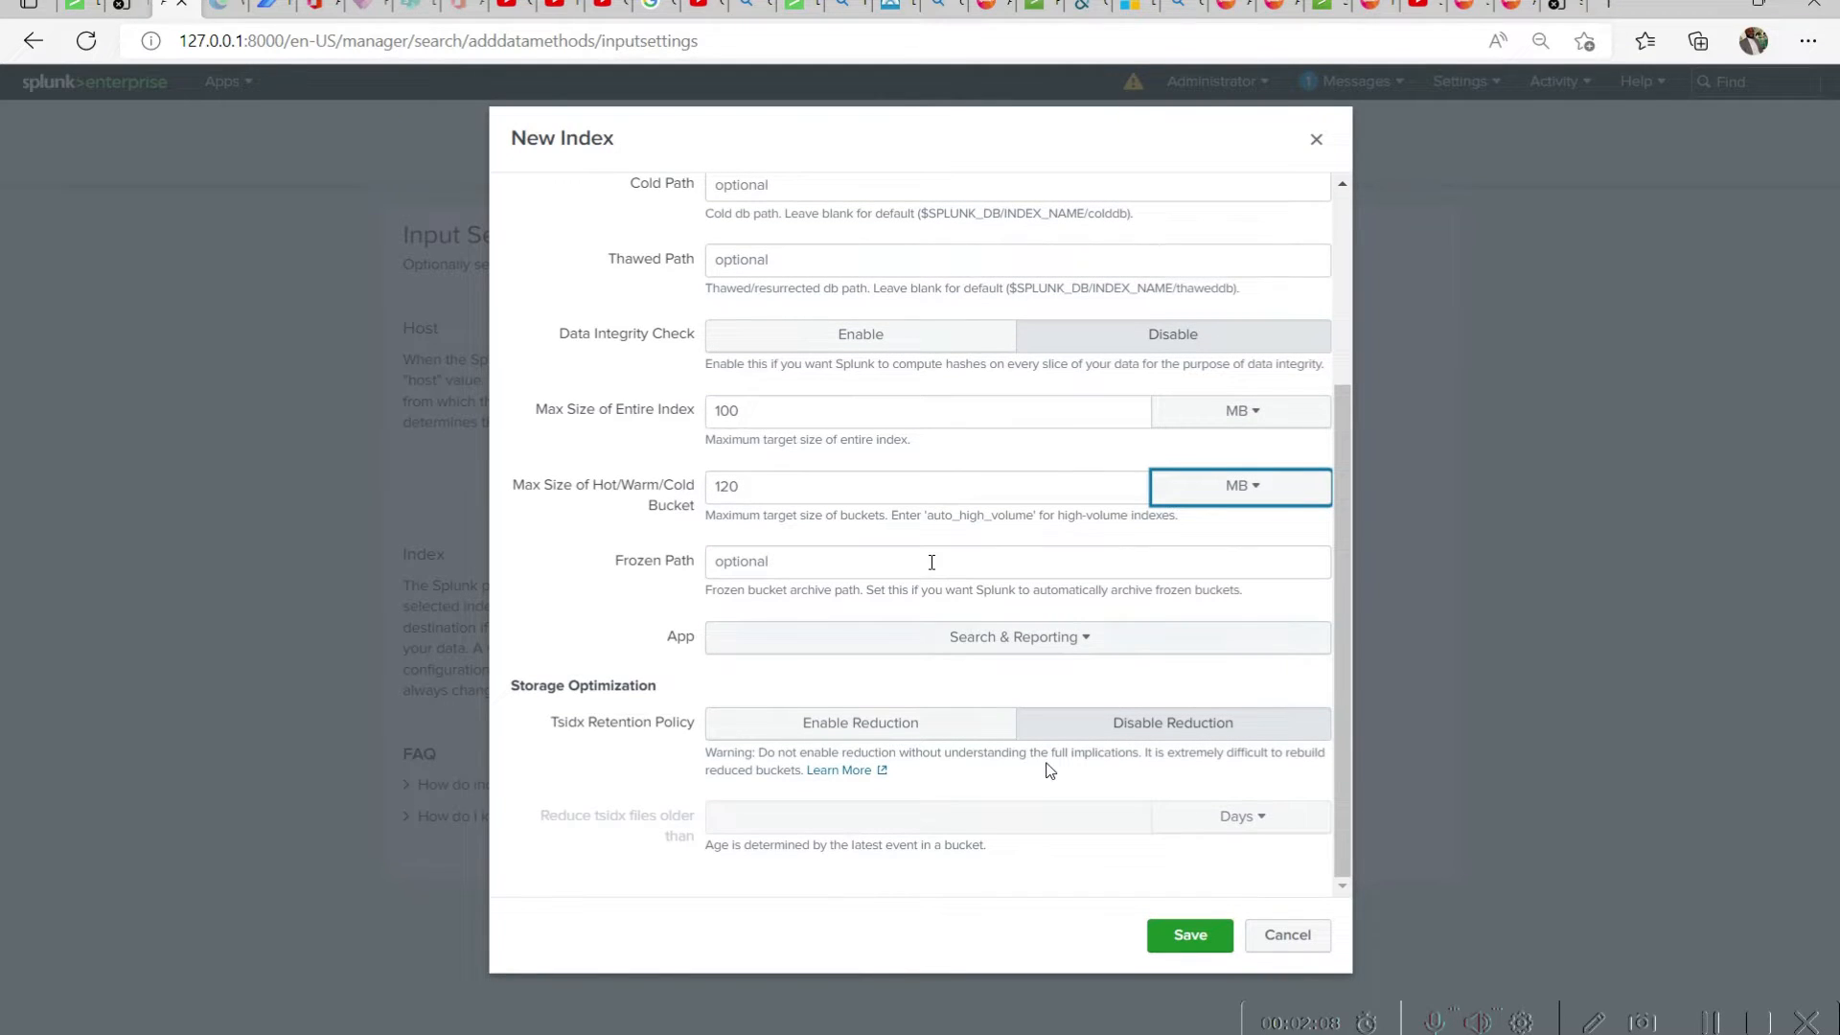
pyautogui.scroll(3, 1014, 758)
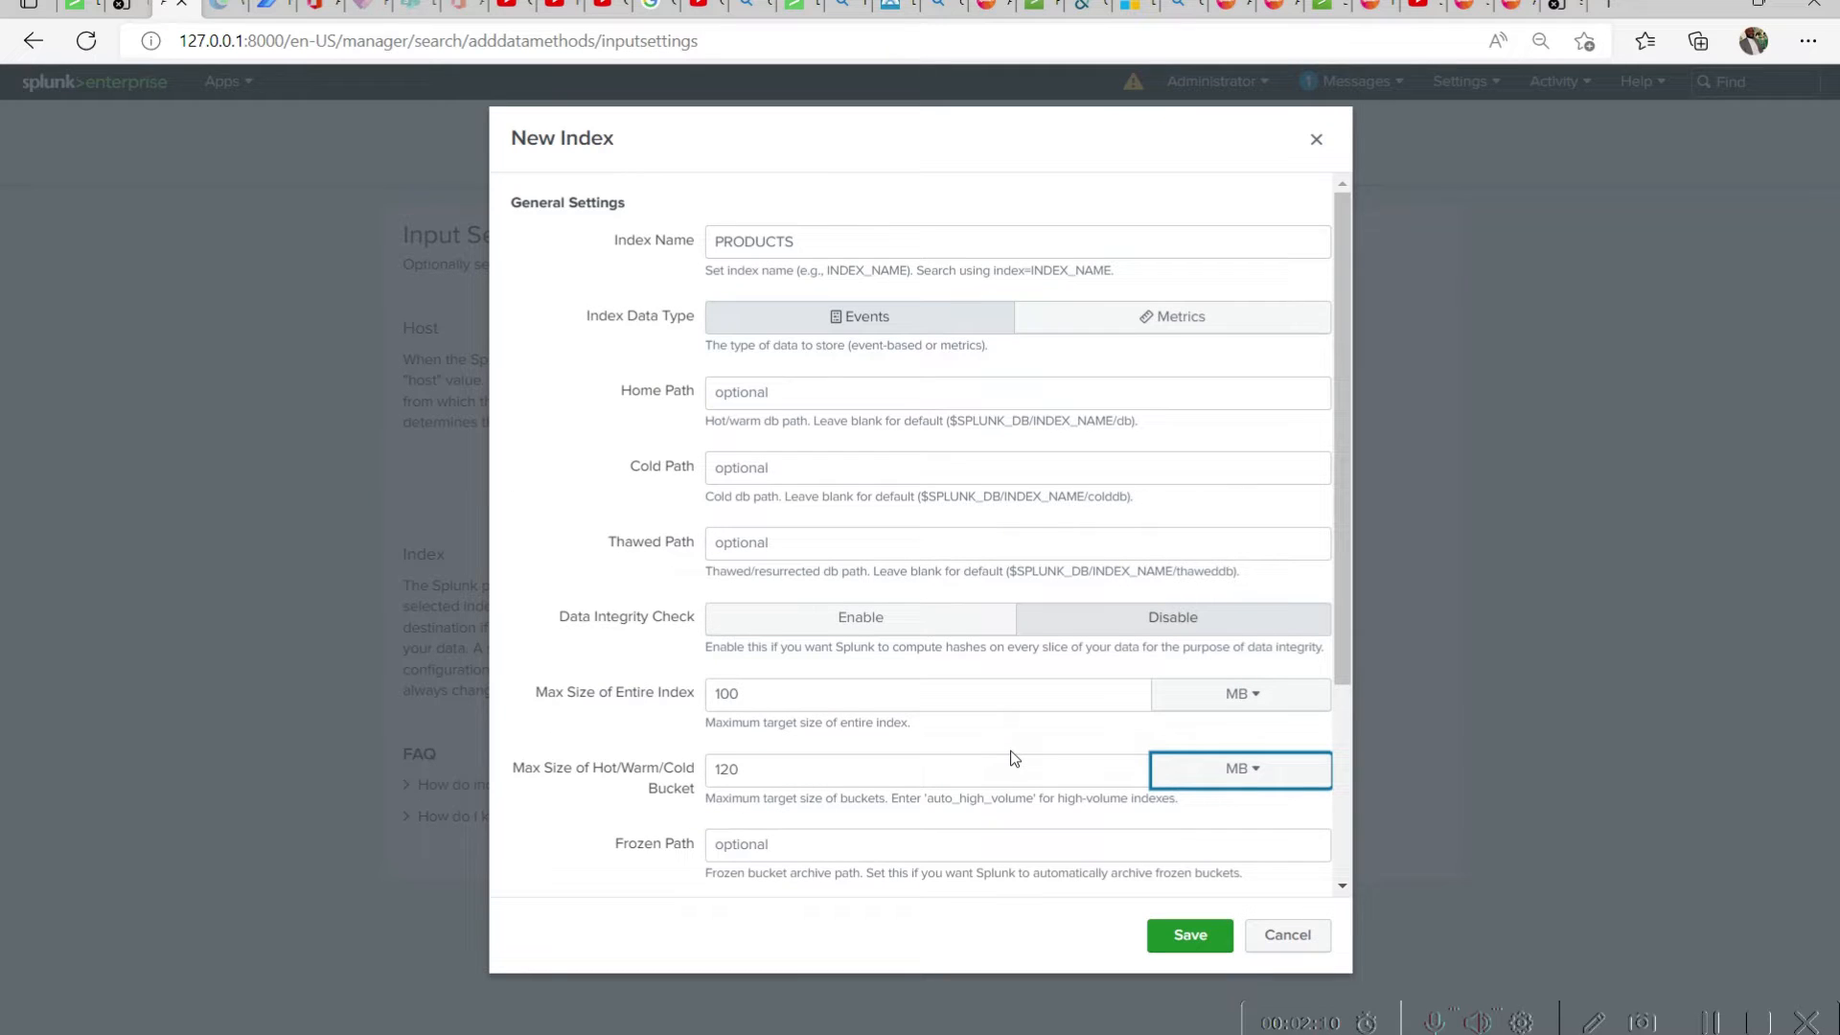
pyautogui.scroll(-3, 1012, 755)
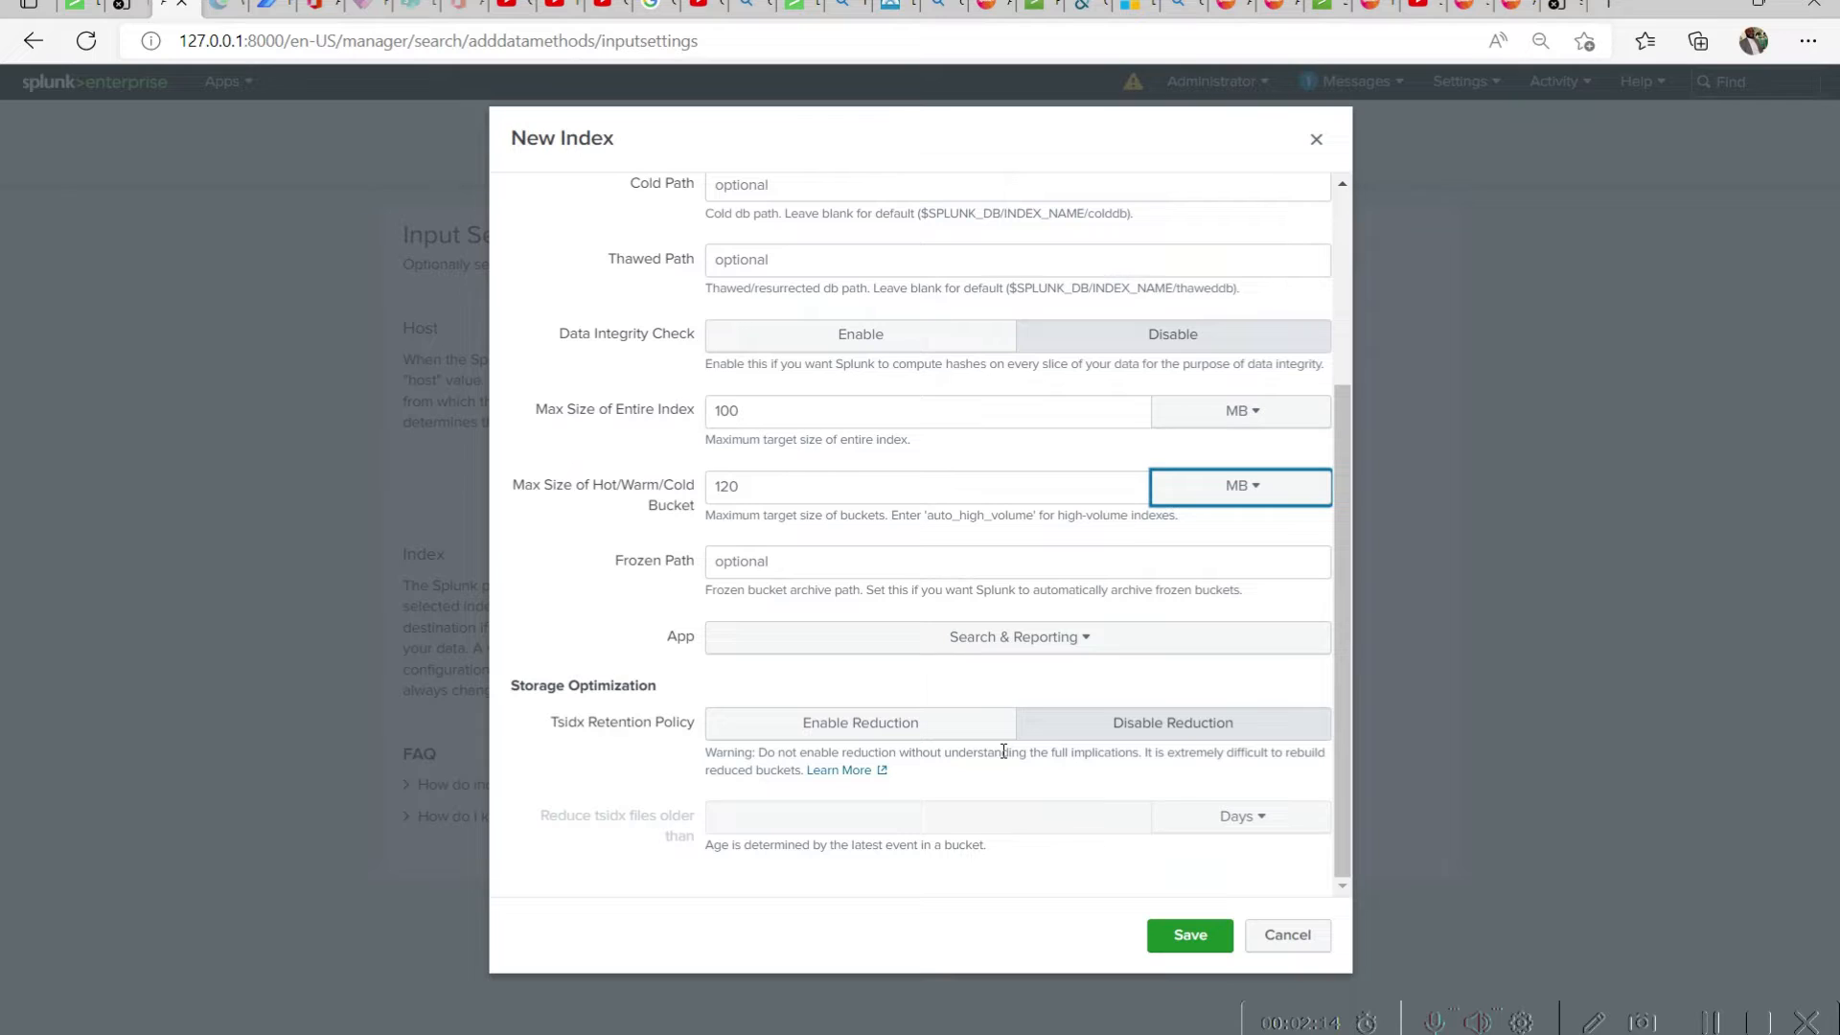
pyautogui.click(1090, 645)
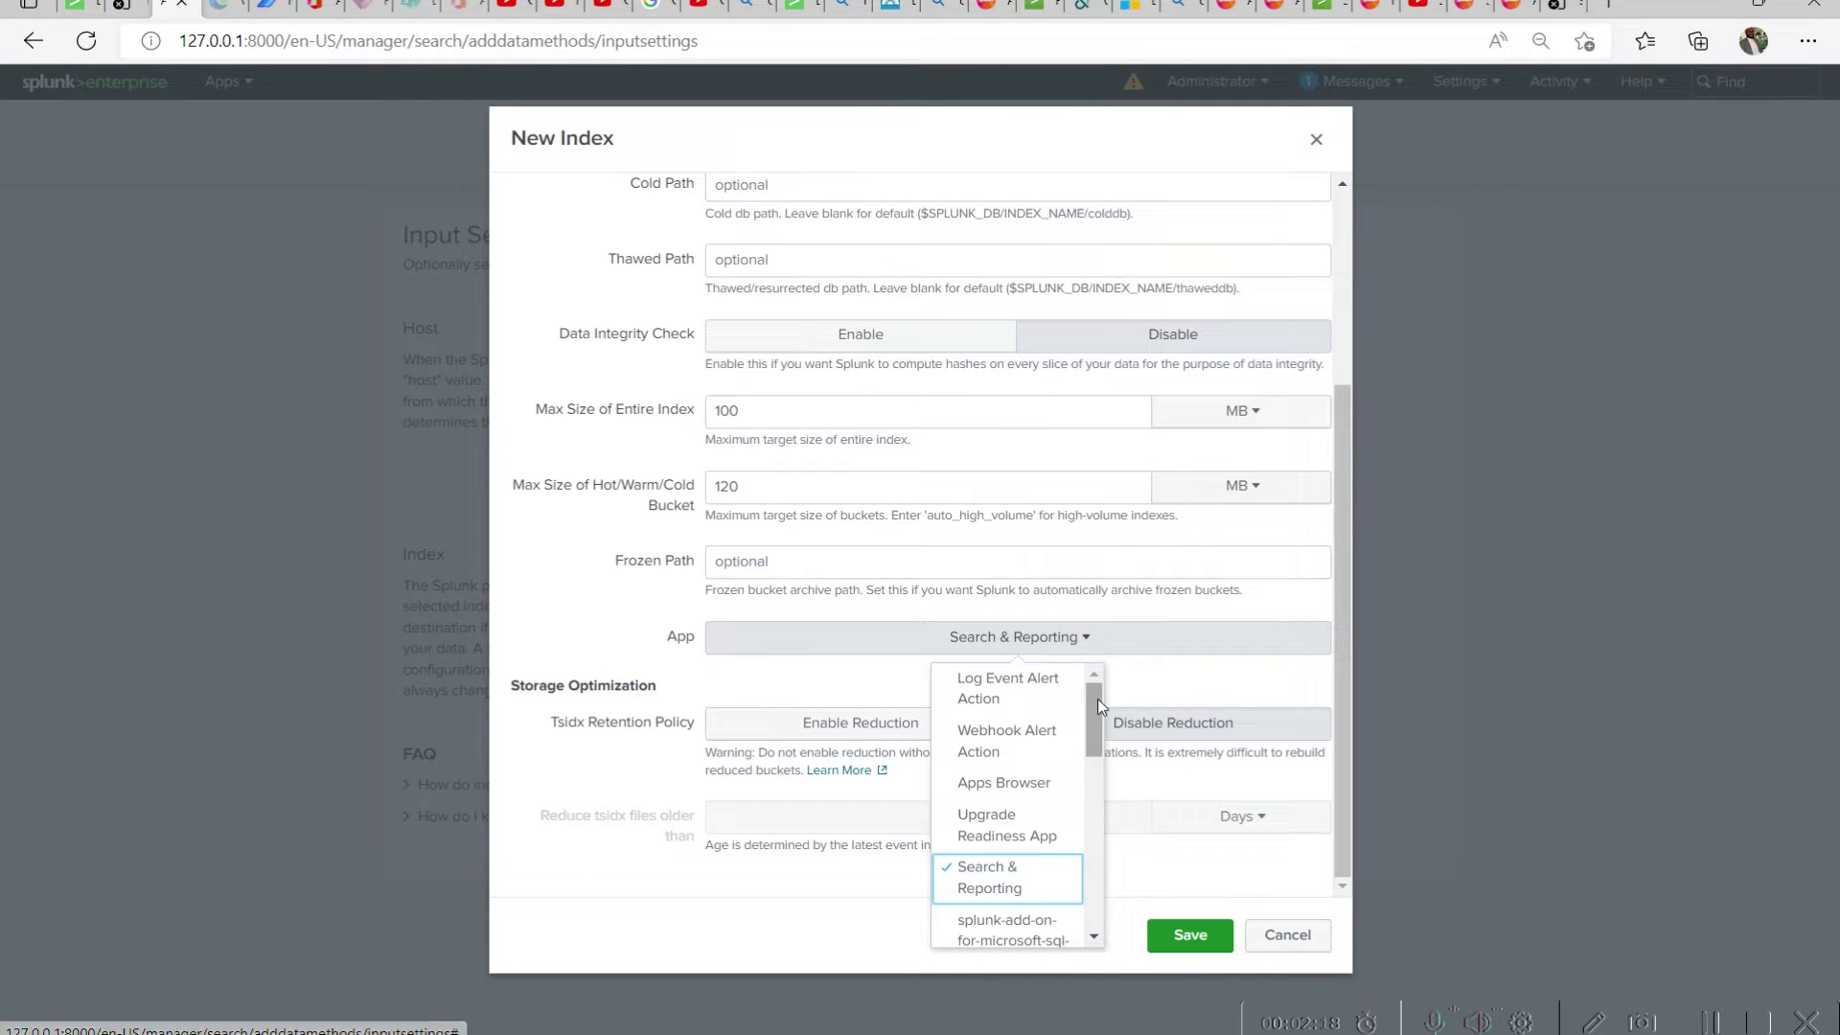
pyautogui.moveTo(1098, 699); pyautogui.dragTo(1098, 701)
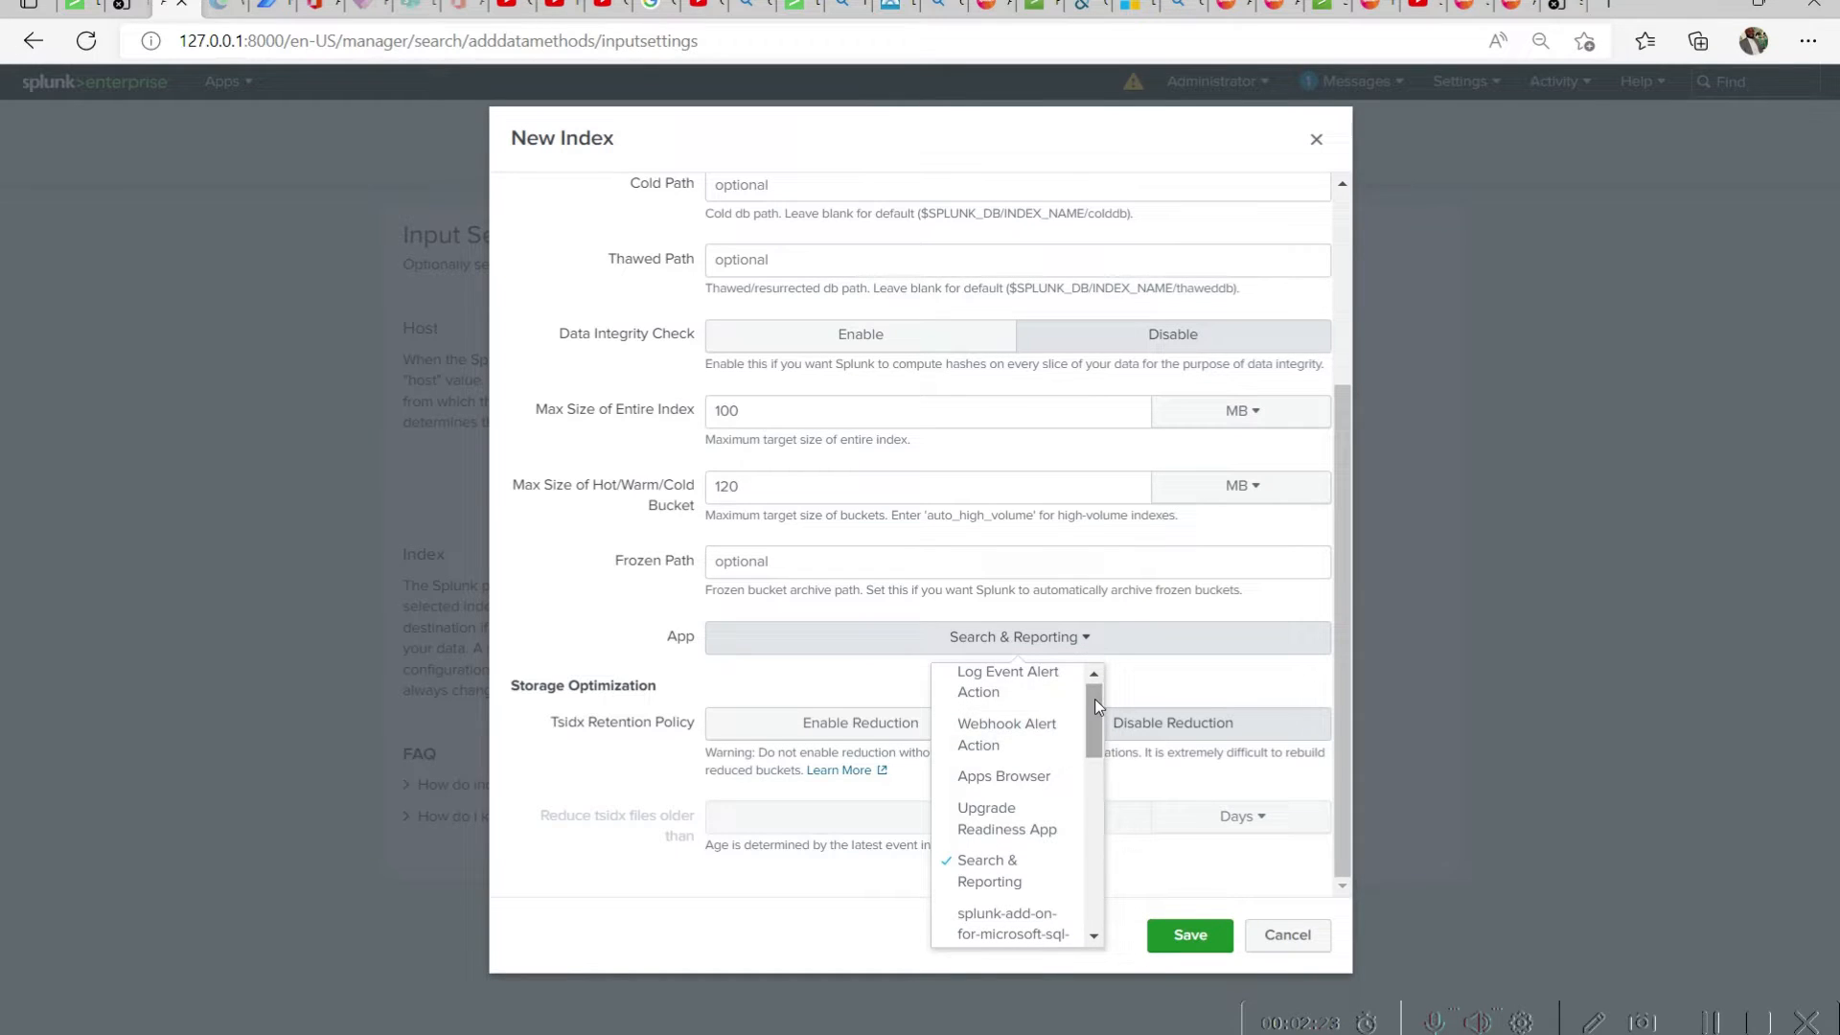
pyautogui.moveTo(1094, 704); pyautogui.dragTo(1100, 809)
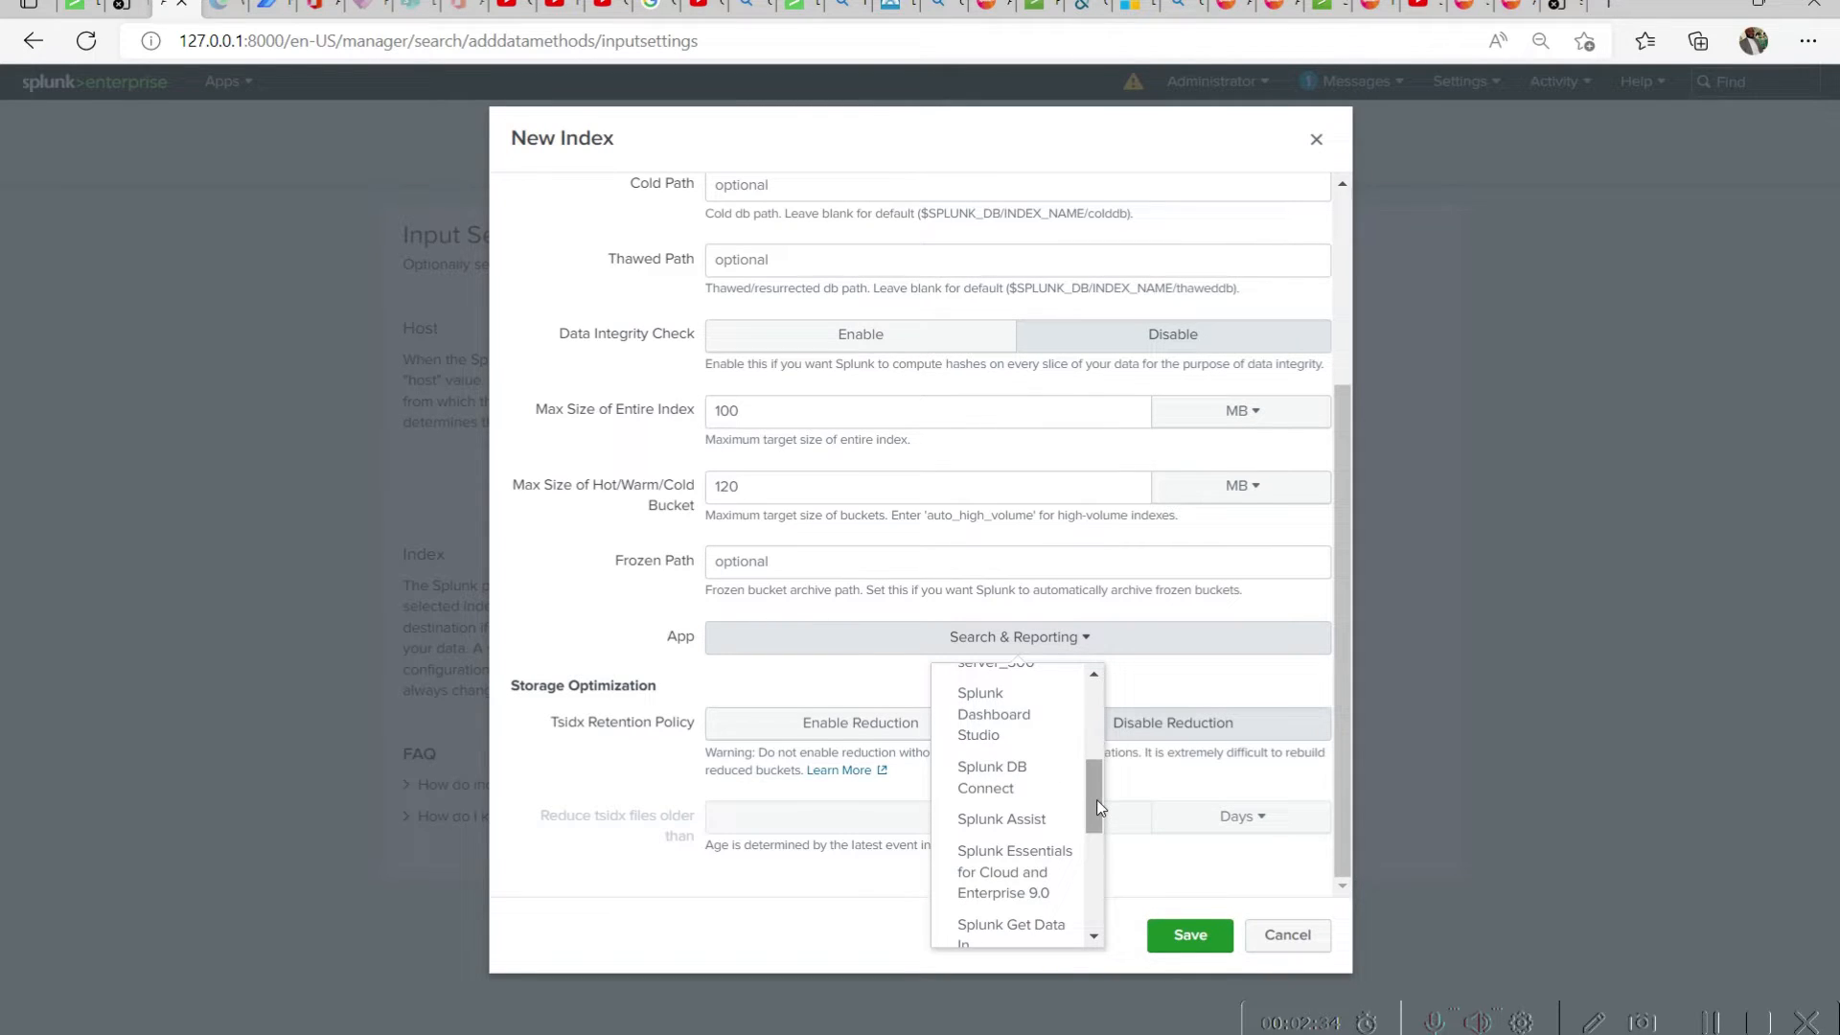
pyautogui.moveTo(1100, 808); pyautogui.dragTo(1093, 751)
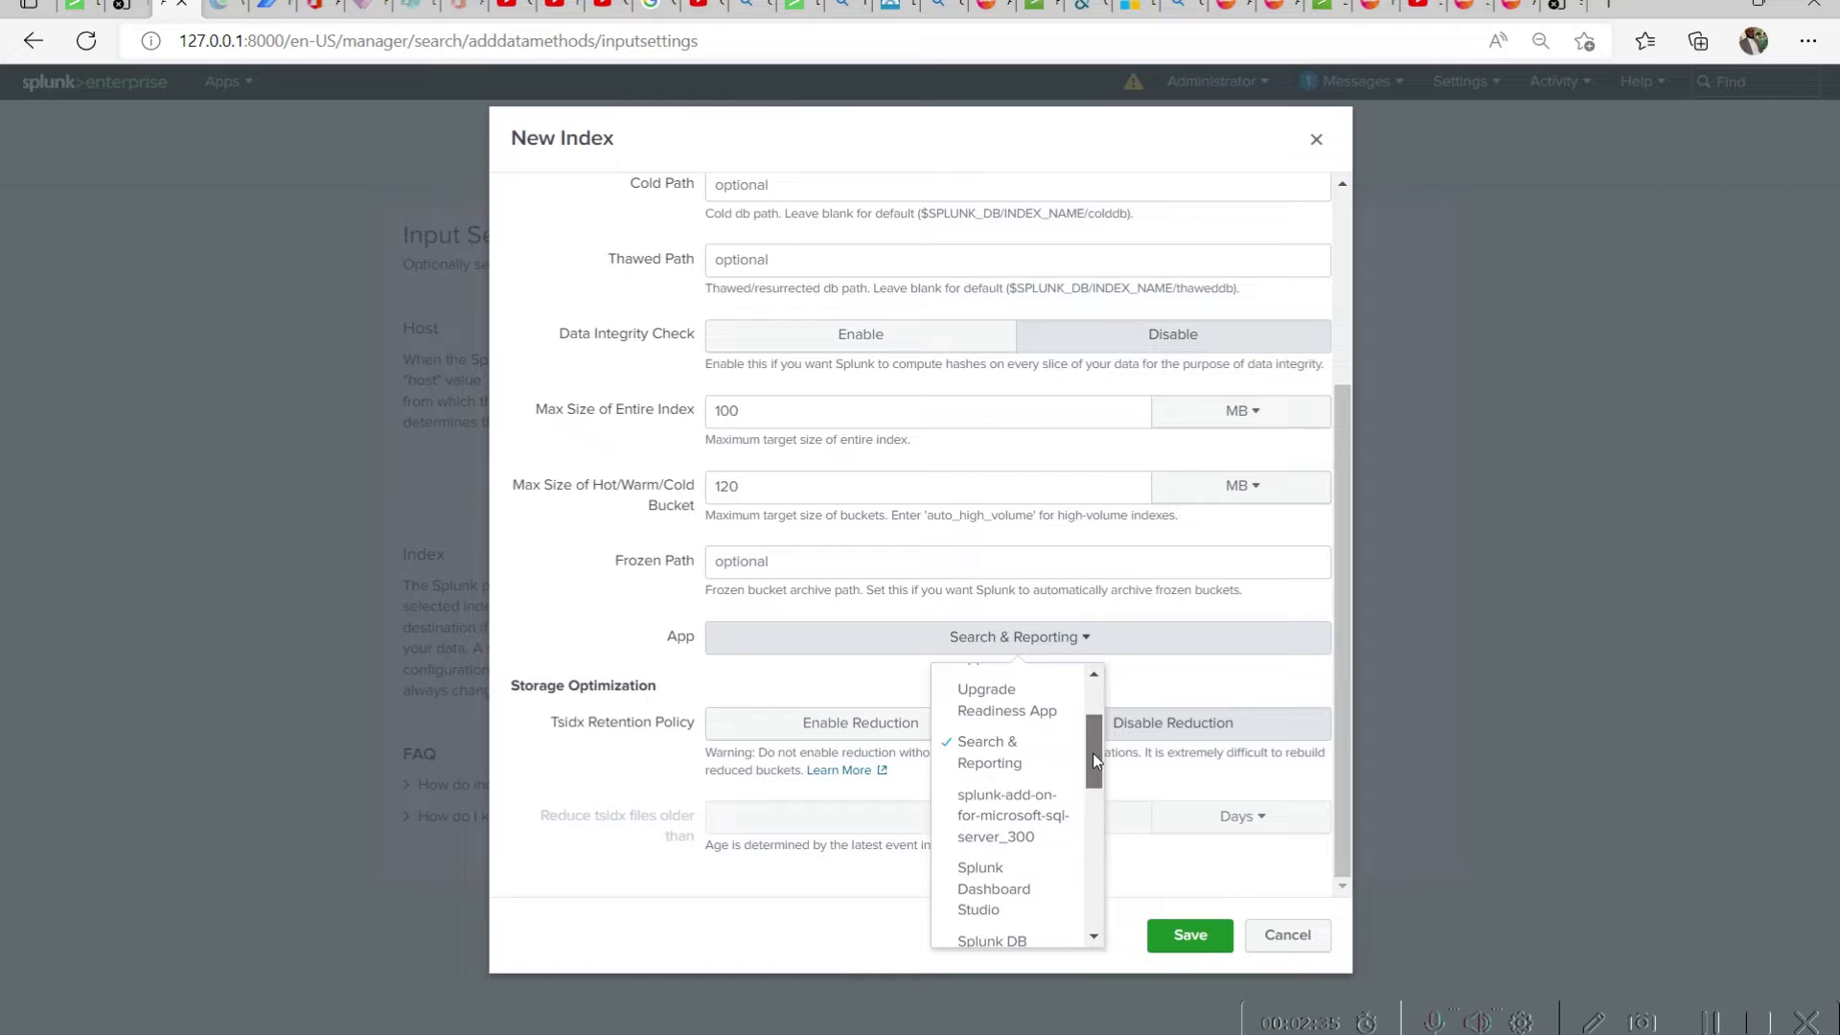
pyautogui.click(1020, 757)
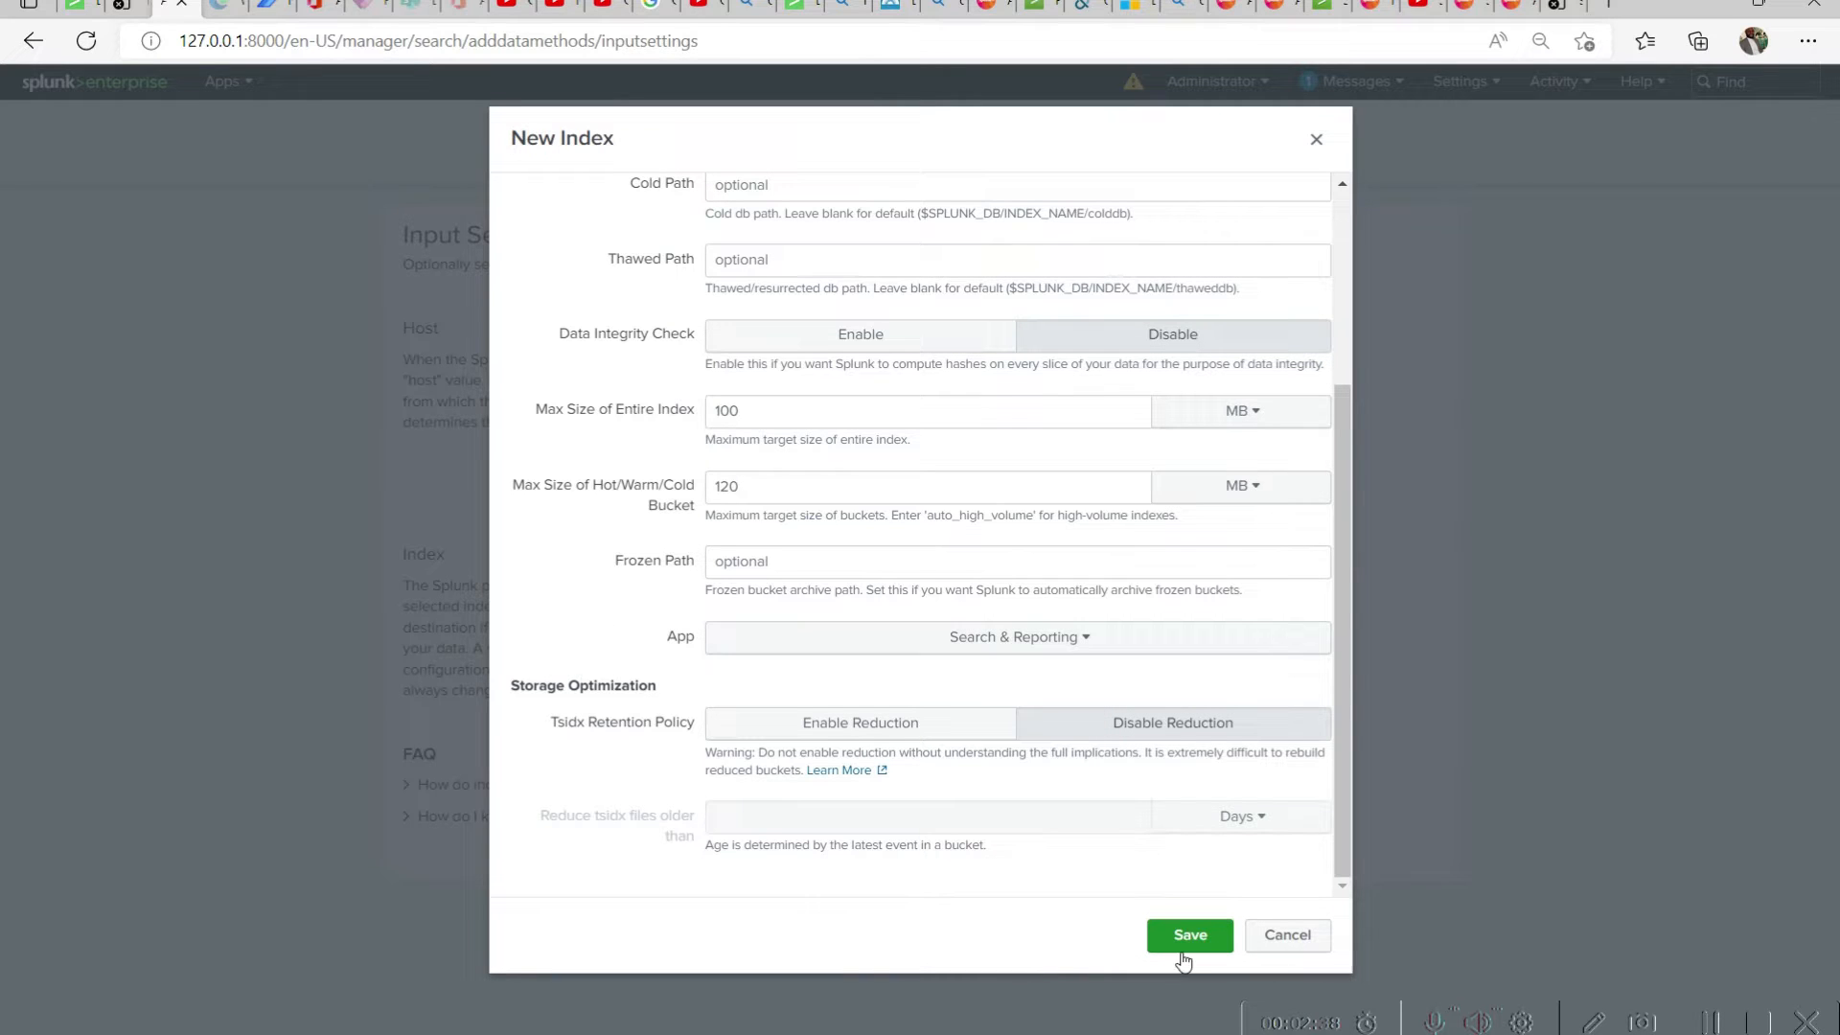
pyautogui.click(1190, 934)
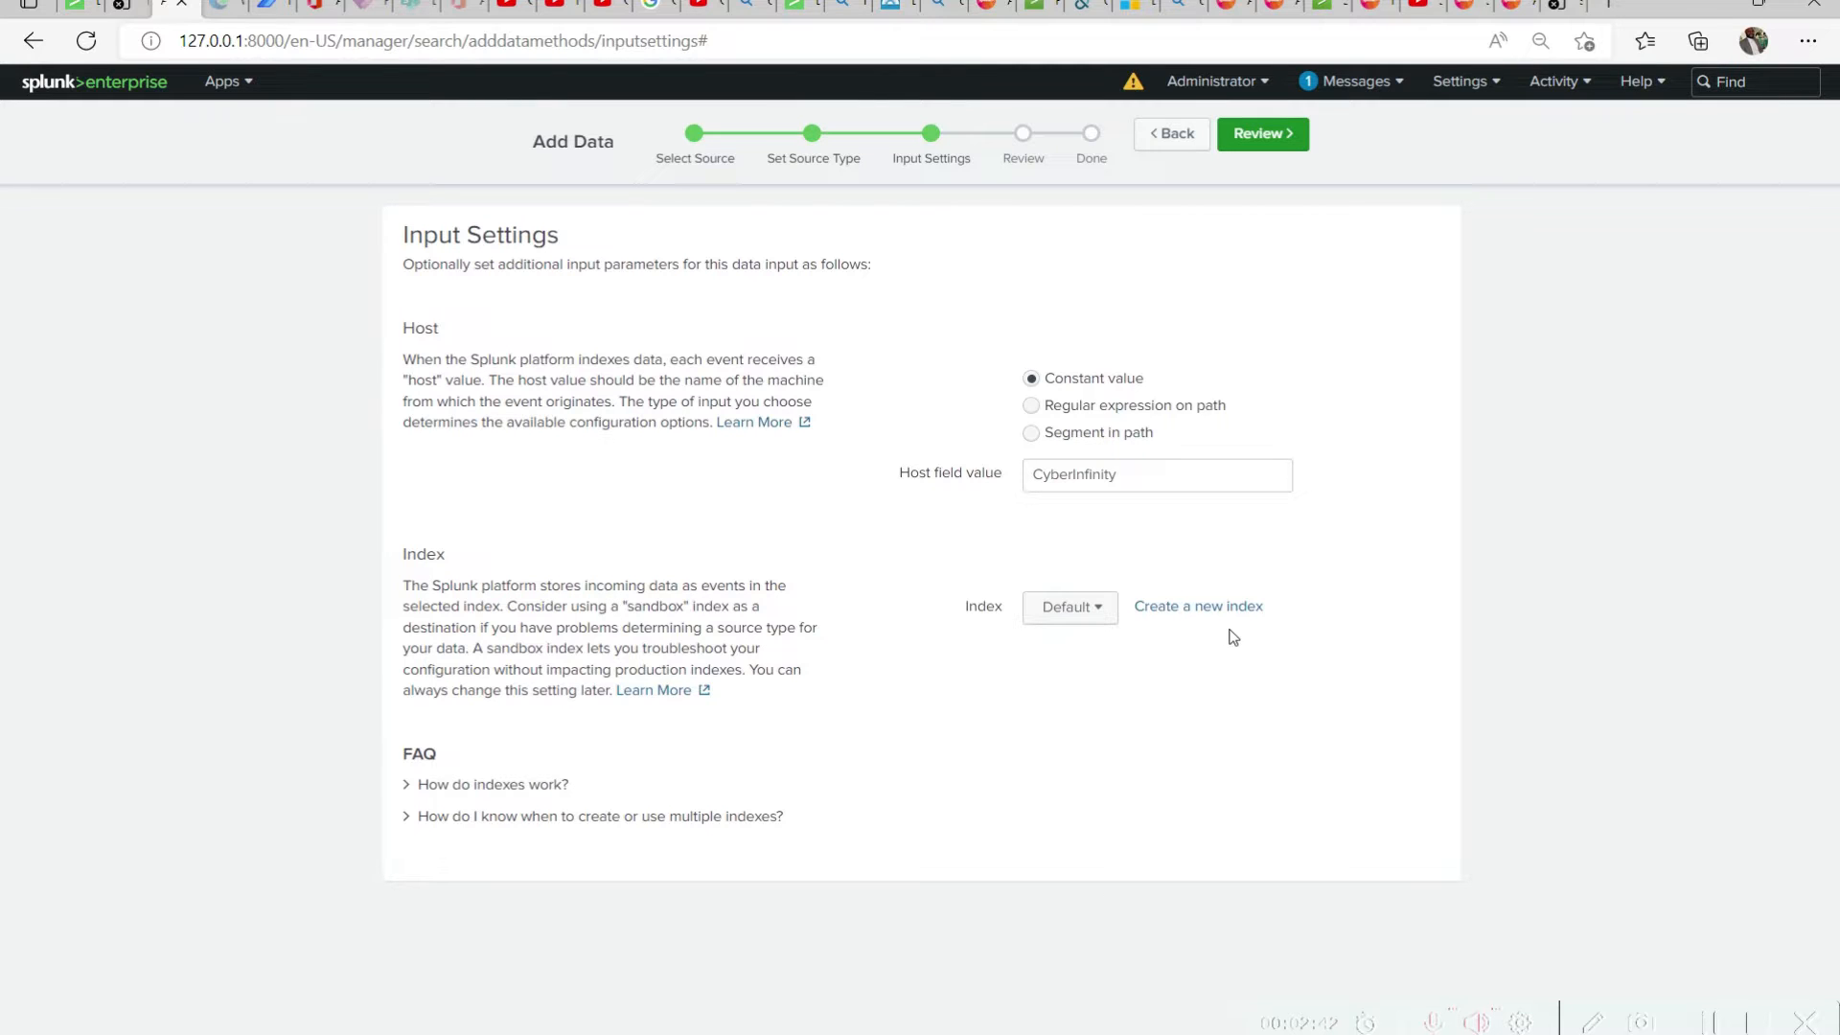
# Enlarge the page zoom and select the products index as the destination for the uploaded data
pyautogui.hotkey('ctrl', '+')
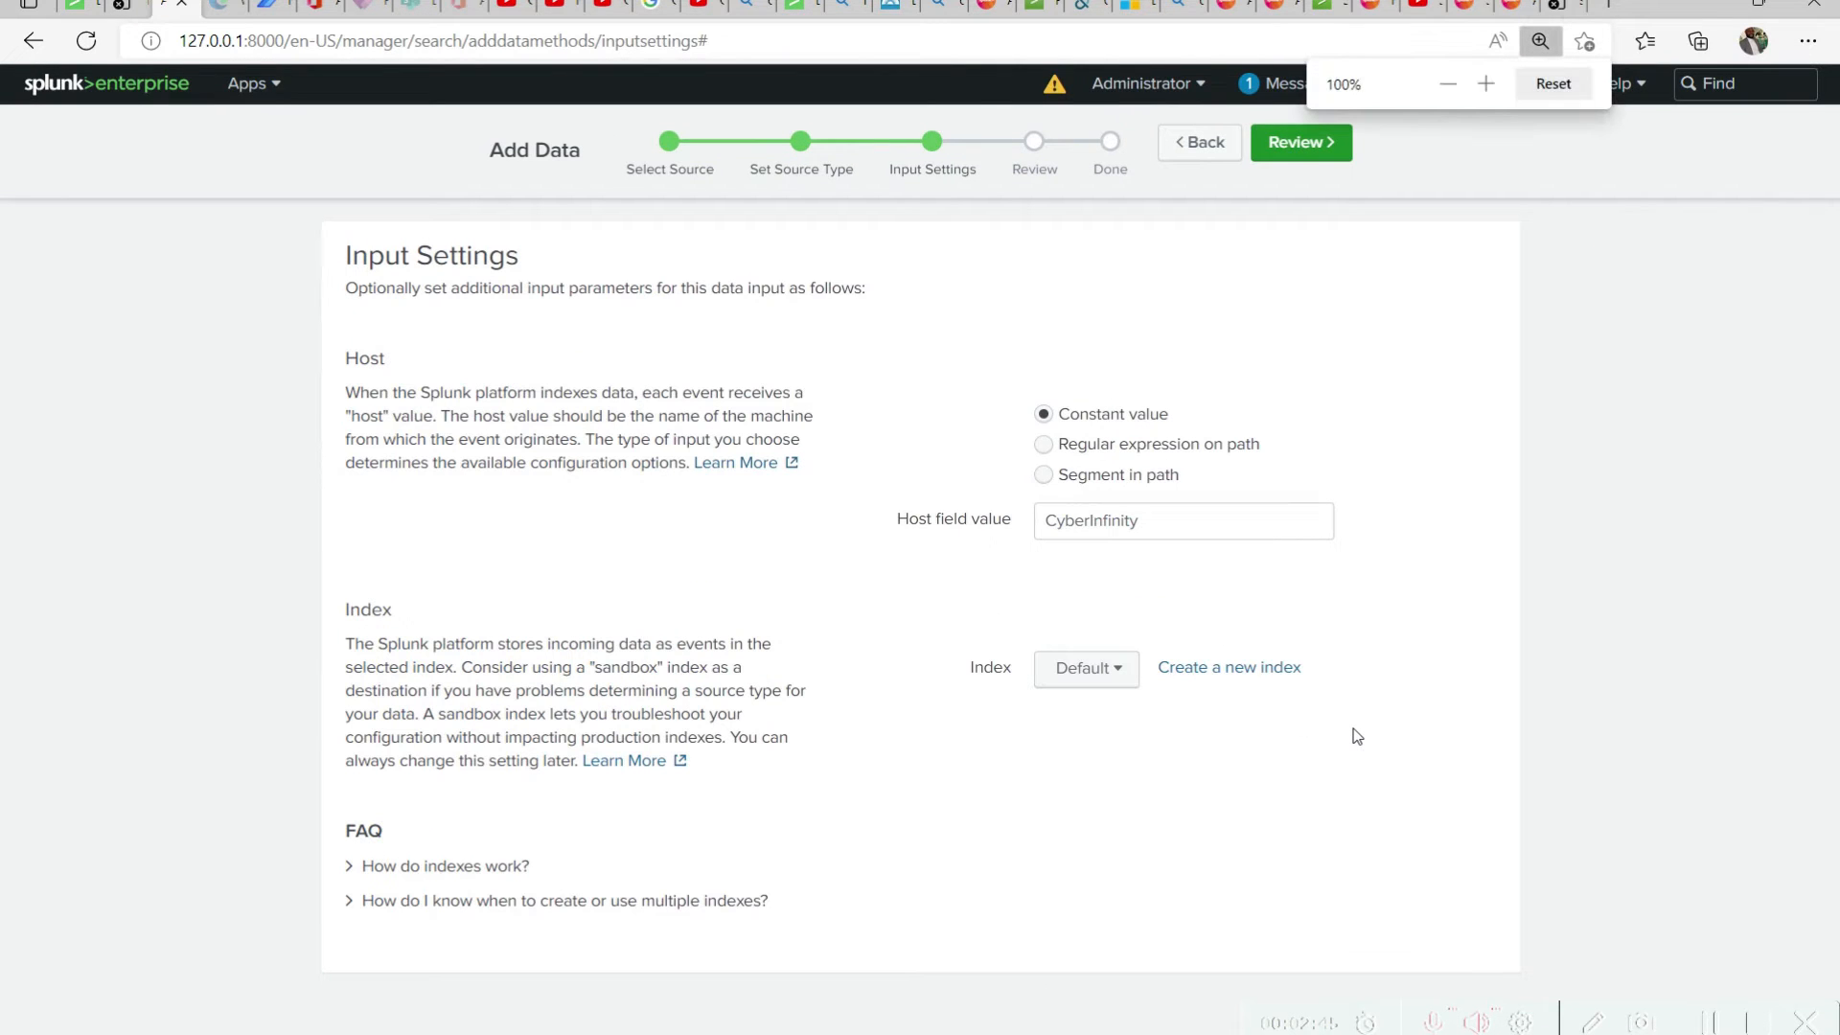
pyautogui.hotkey('ctrl', '+')
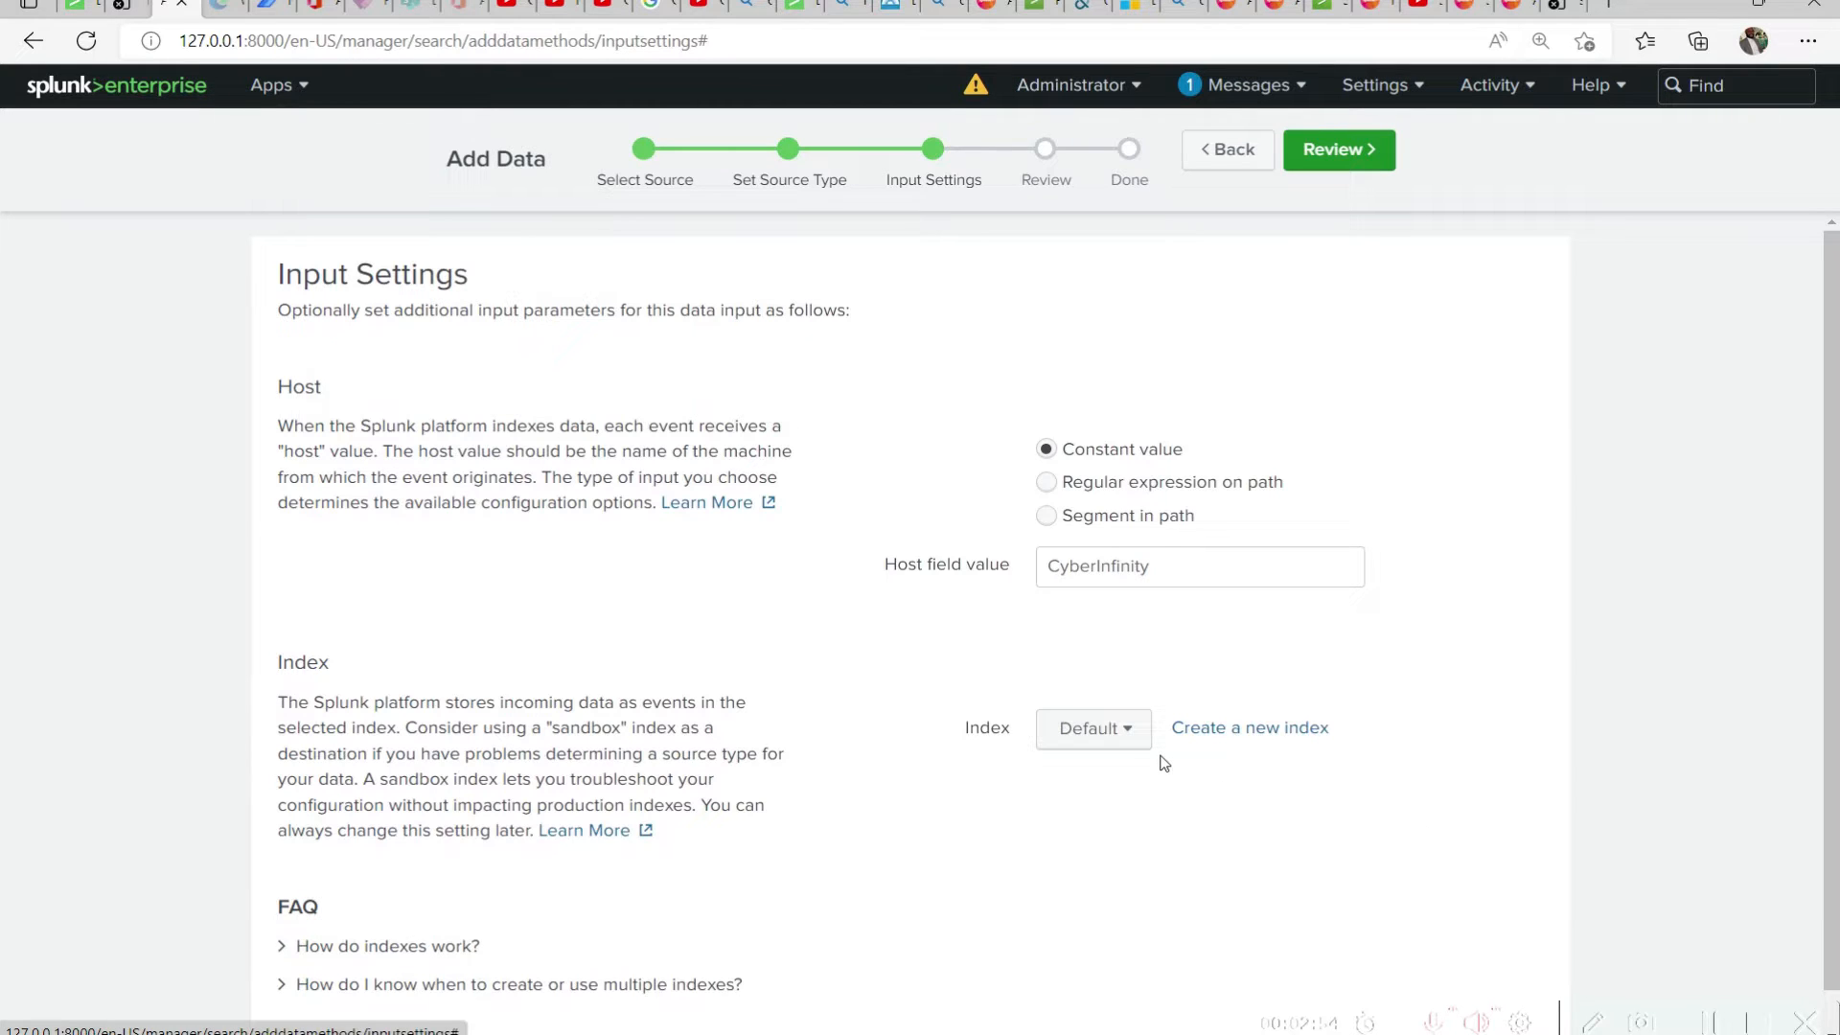
pyautogui.click(1097, 730)
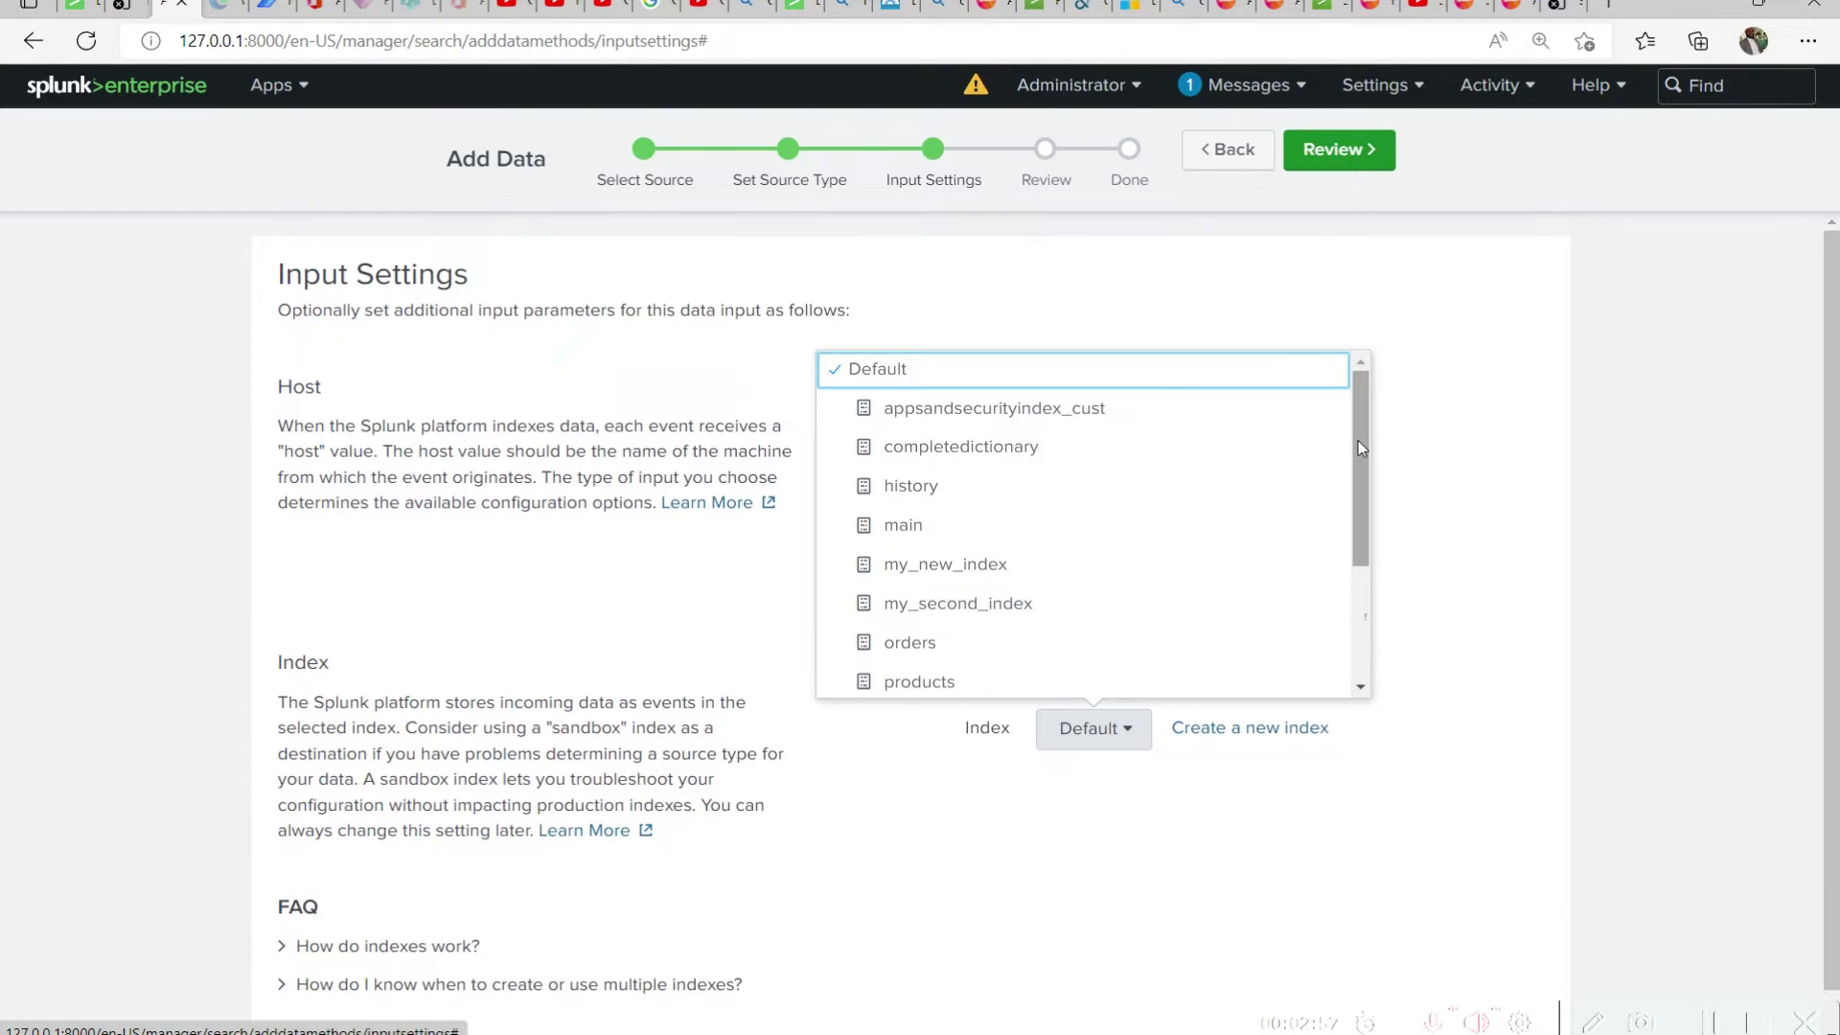
pyautogui.scroll(-2, 901, 537)
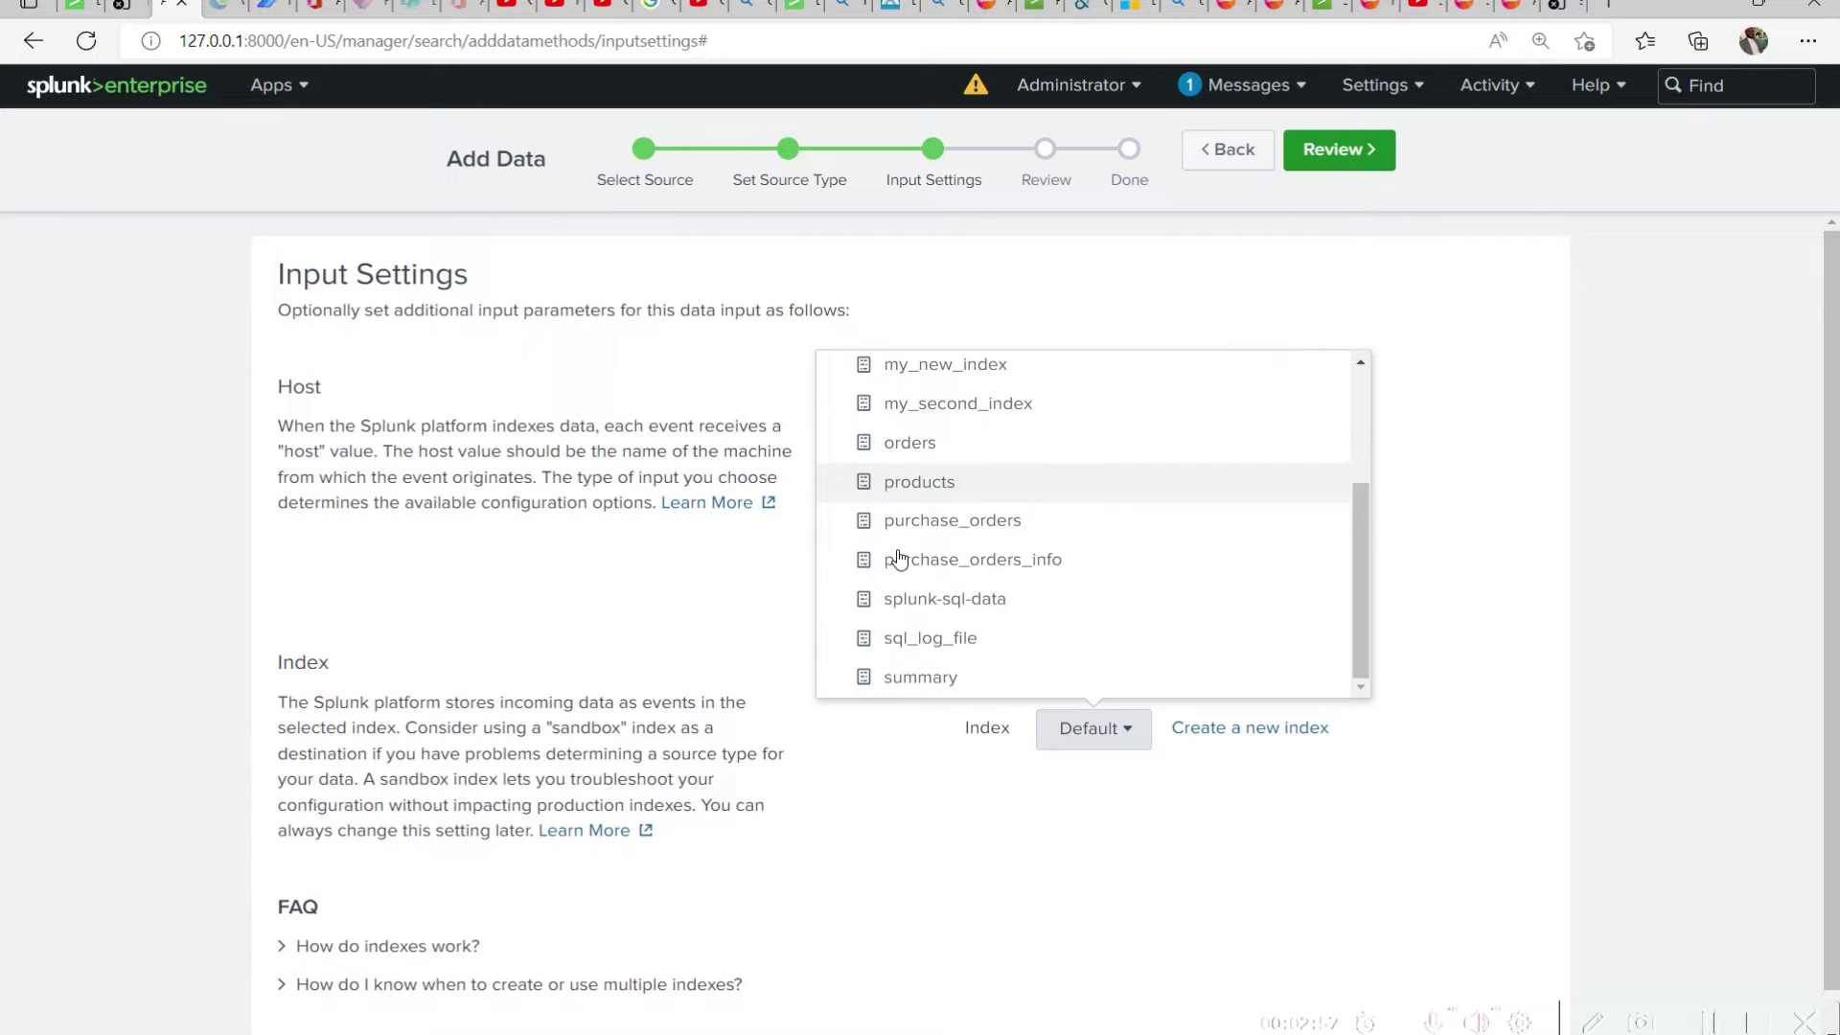
pyautogui.click(920, 484)
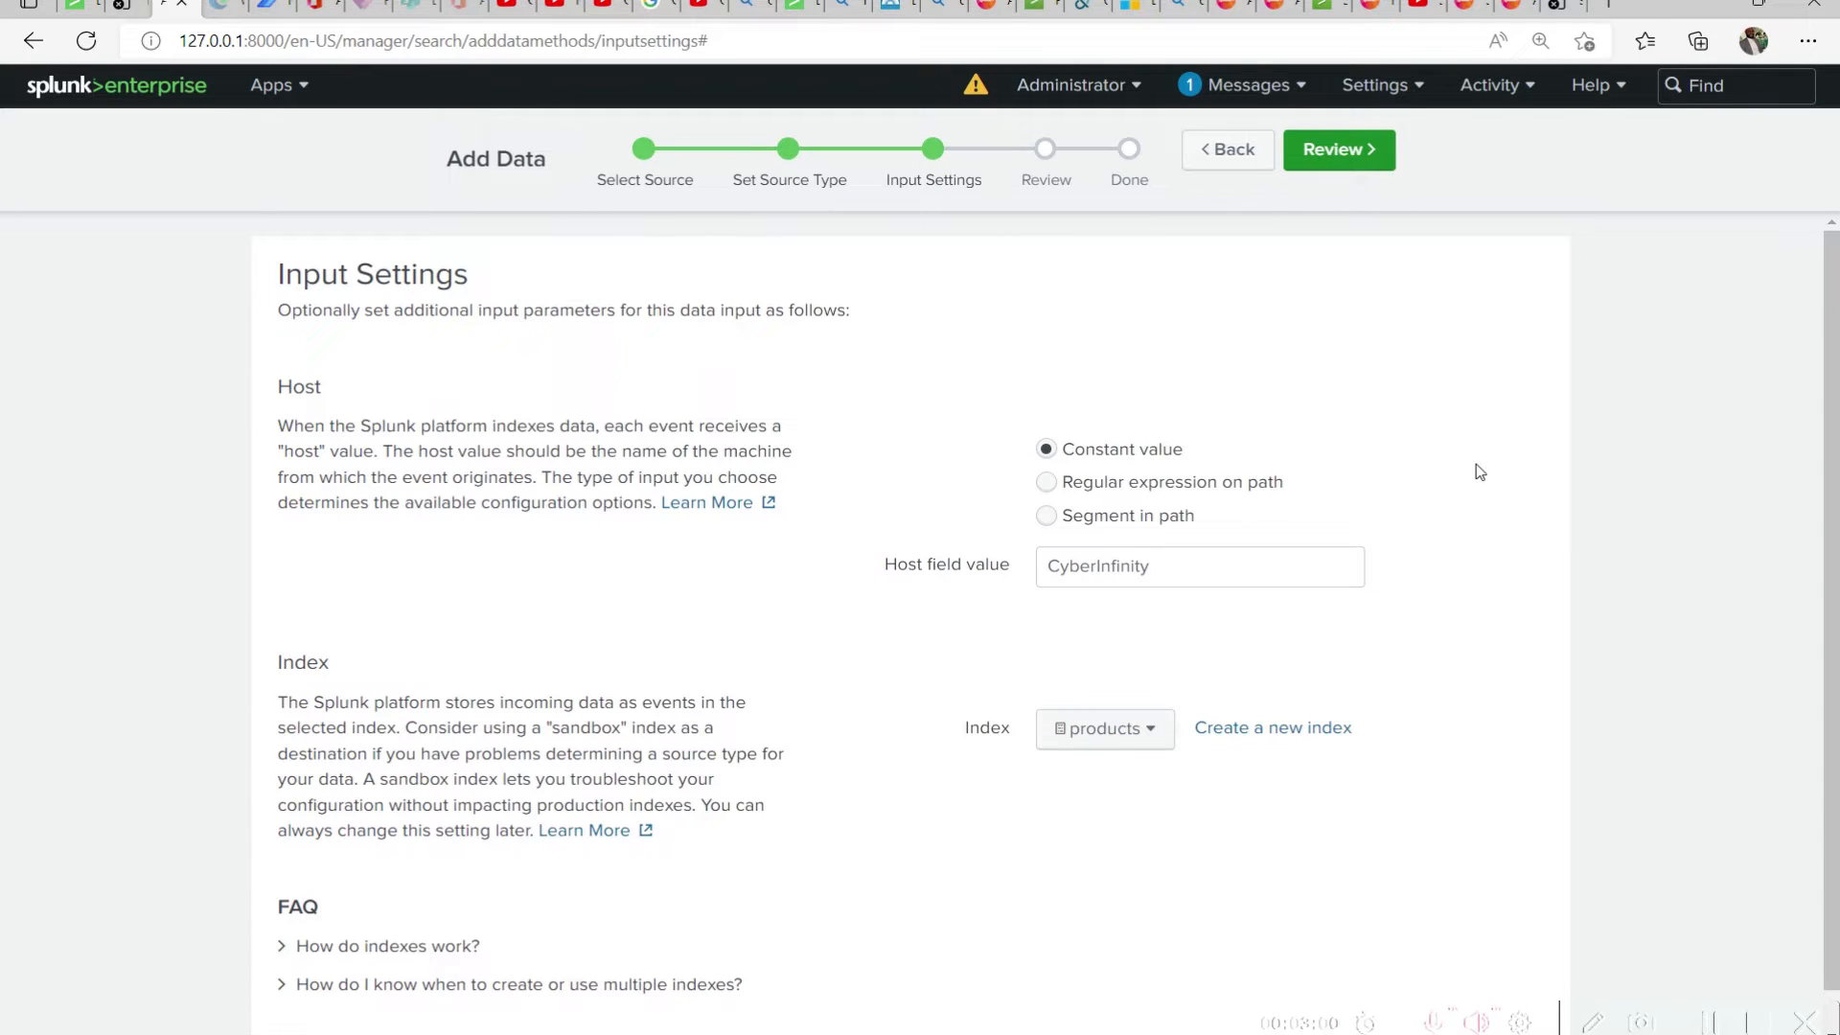
# Proceed to the upload summary, check its input type, file name, source type, host and index, and submit it
pyautogui.click(1371, 177)
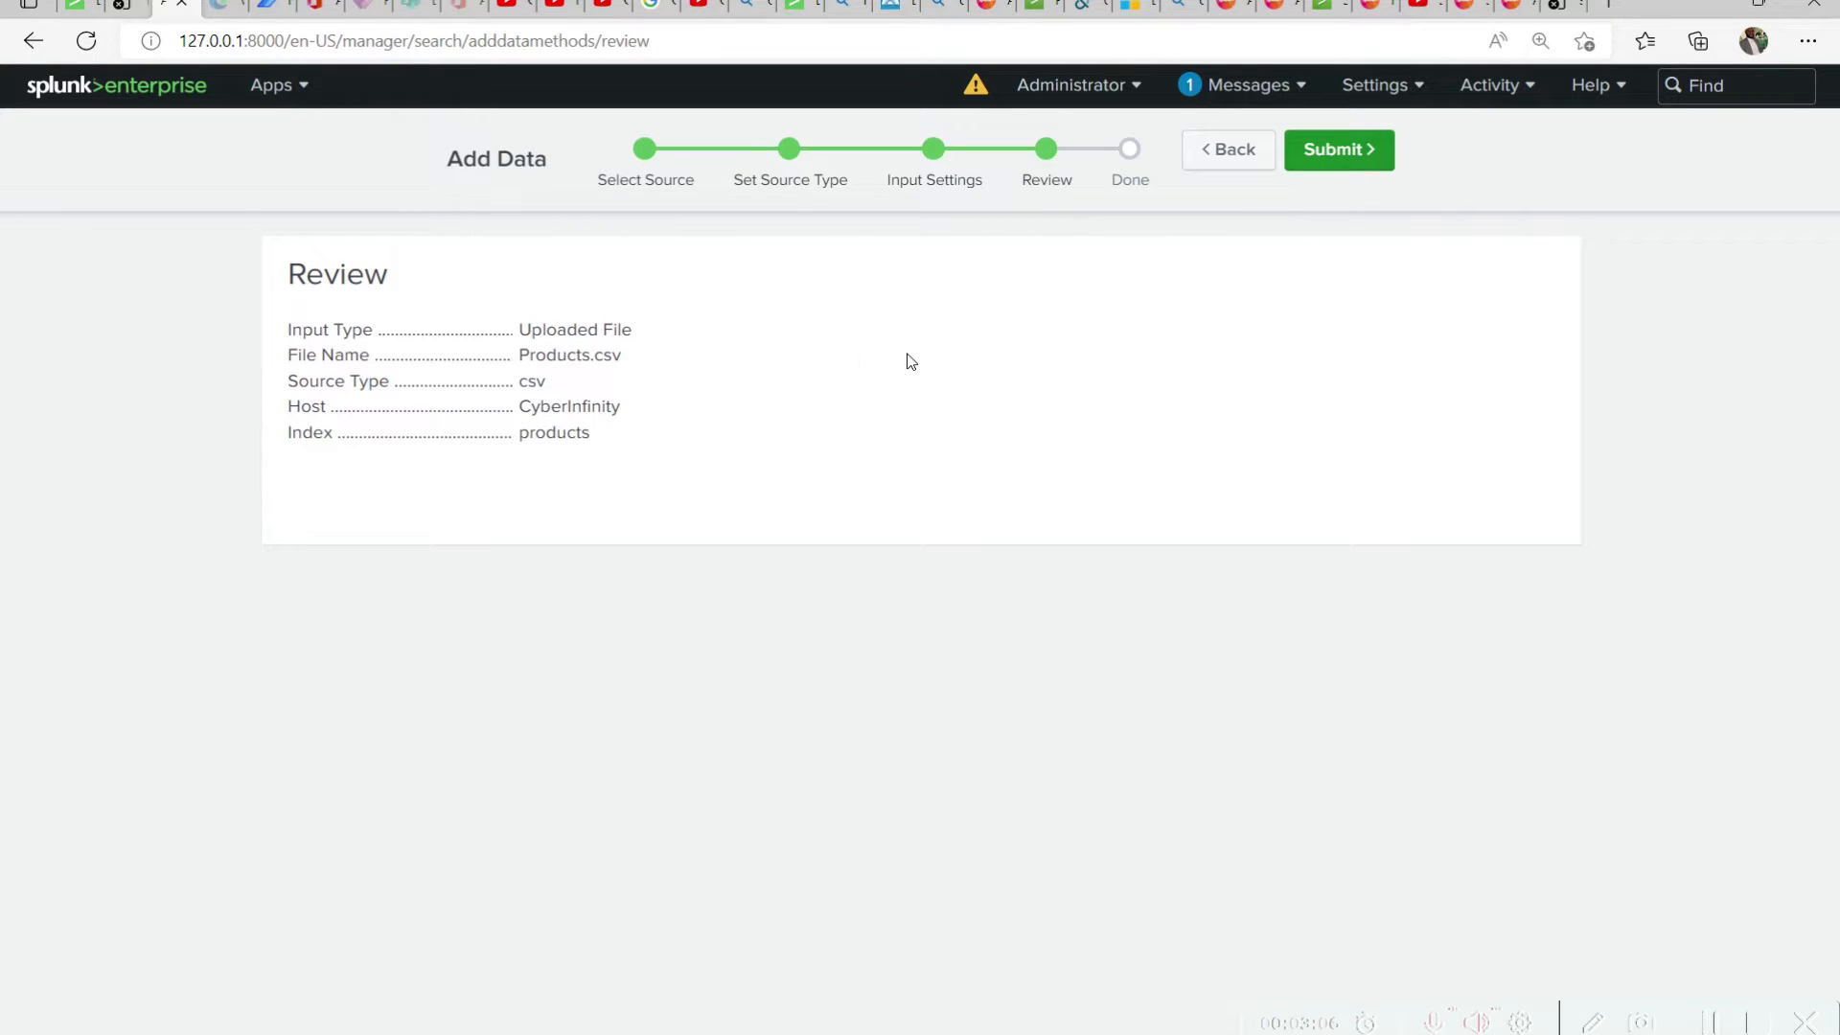
pyautogui.moveTo(643, 329); pyautogui.dragTo(518, 330)
pyautogui.moveTo(638, 359); pyautogui.dragTo(624, 404)
pyautogui.doubleClick(548, 383)
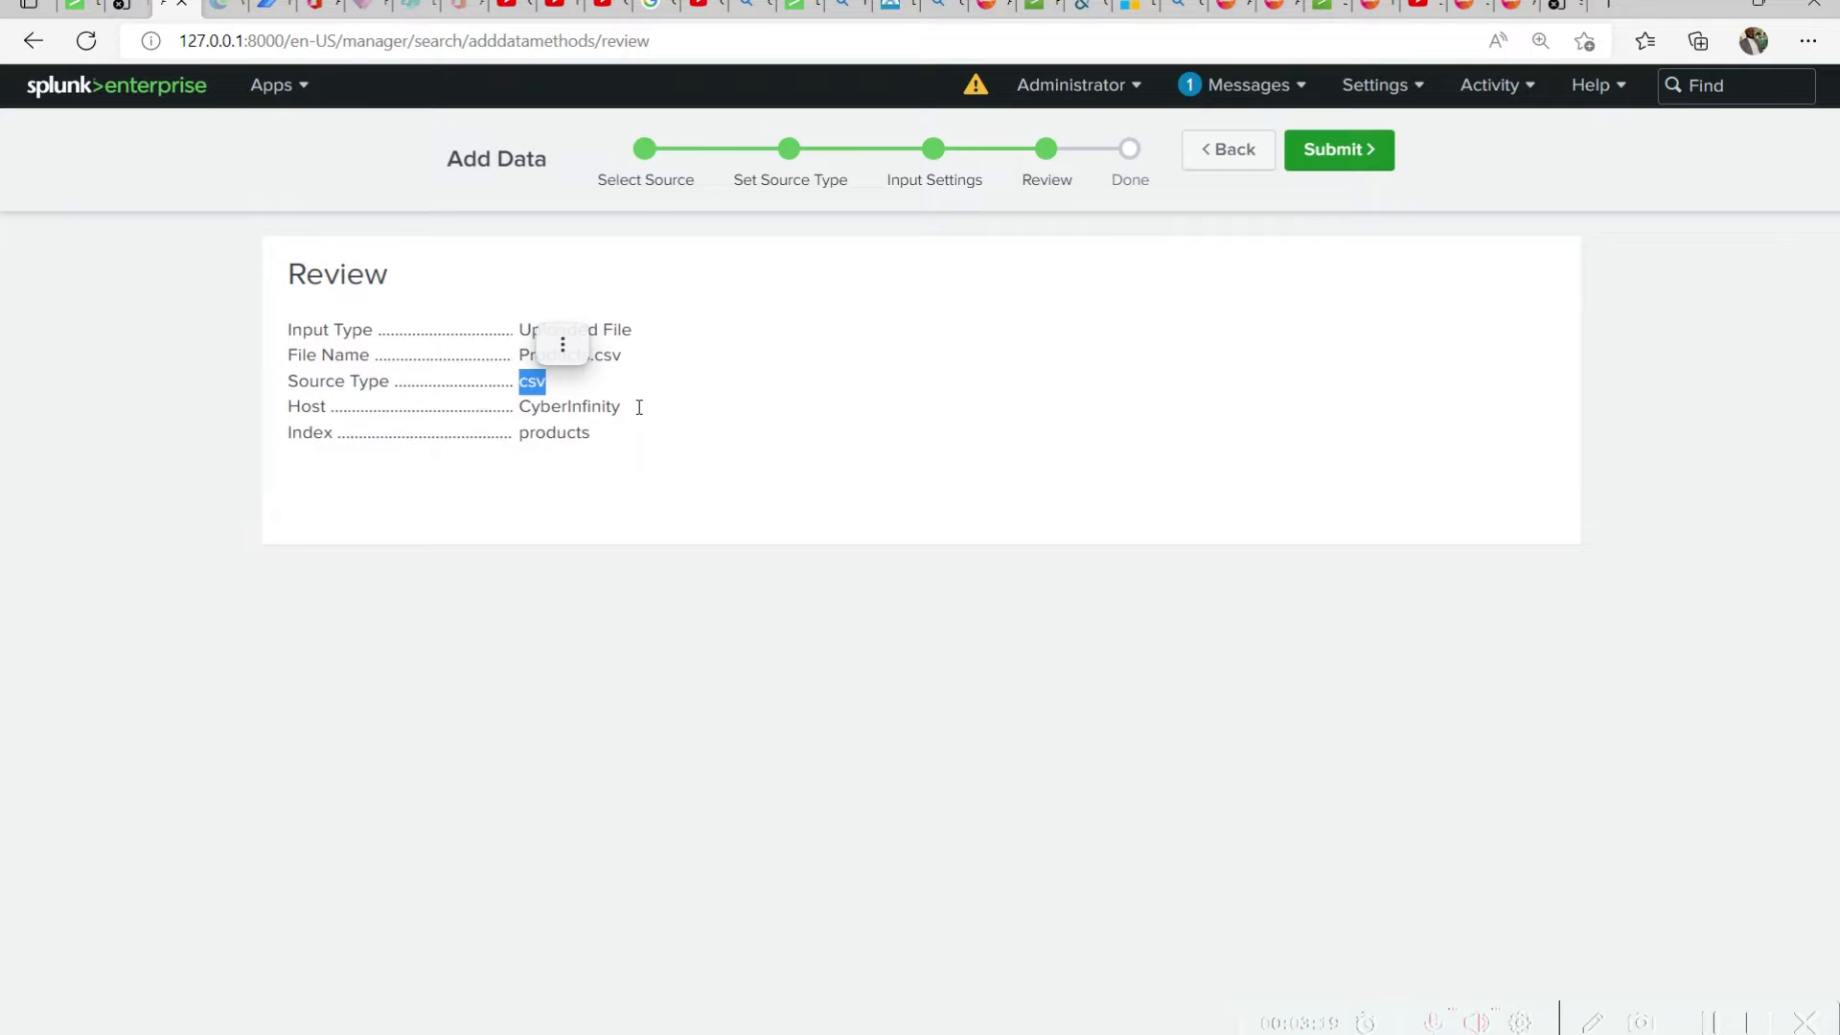
pyautogui.moveTo(639, 407); pyautogui.dragTo(520, 410)
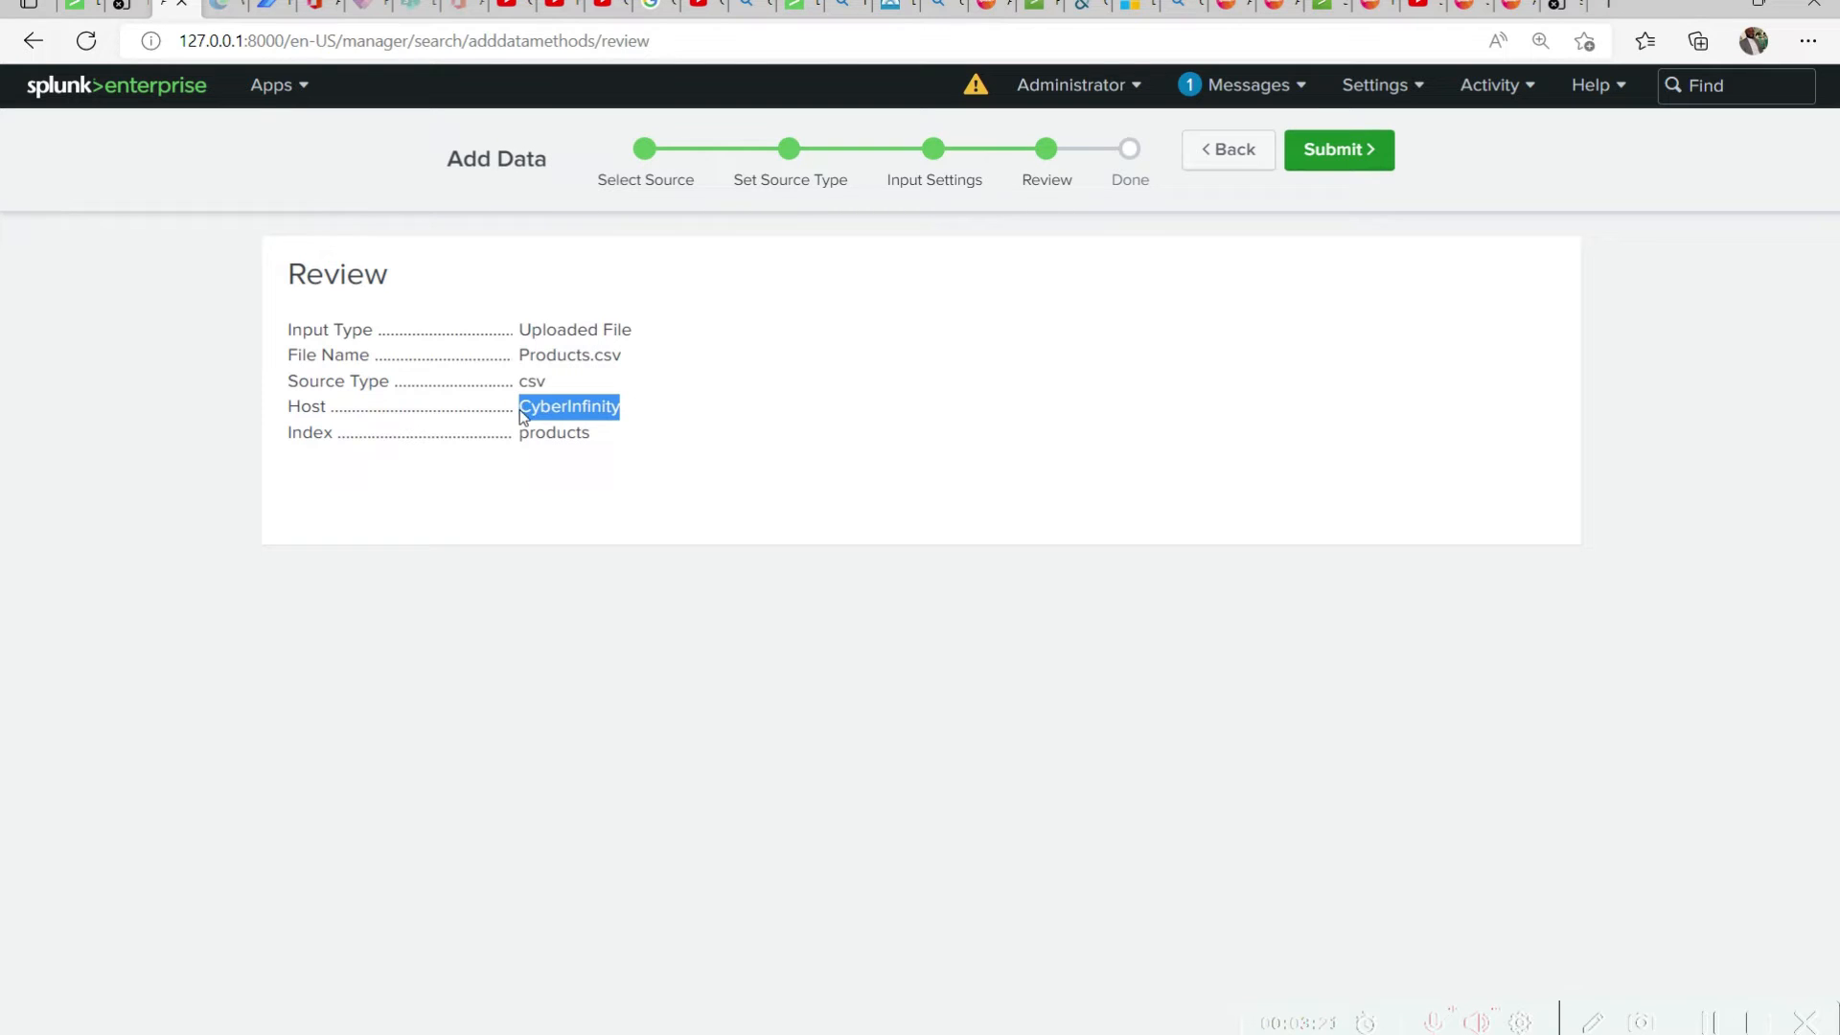
pyautogui.click(641, 440)
pyautogui.moveTo(590, 433); pyautogui.dragTo(519, 434)
pyautogui.click(1344, 159)
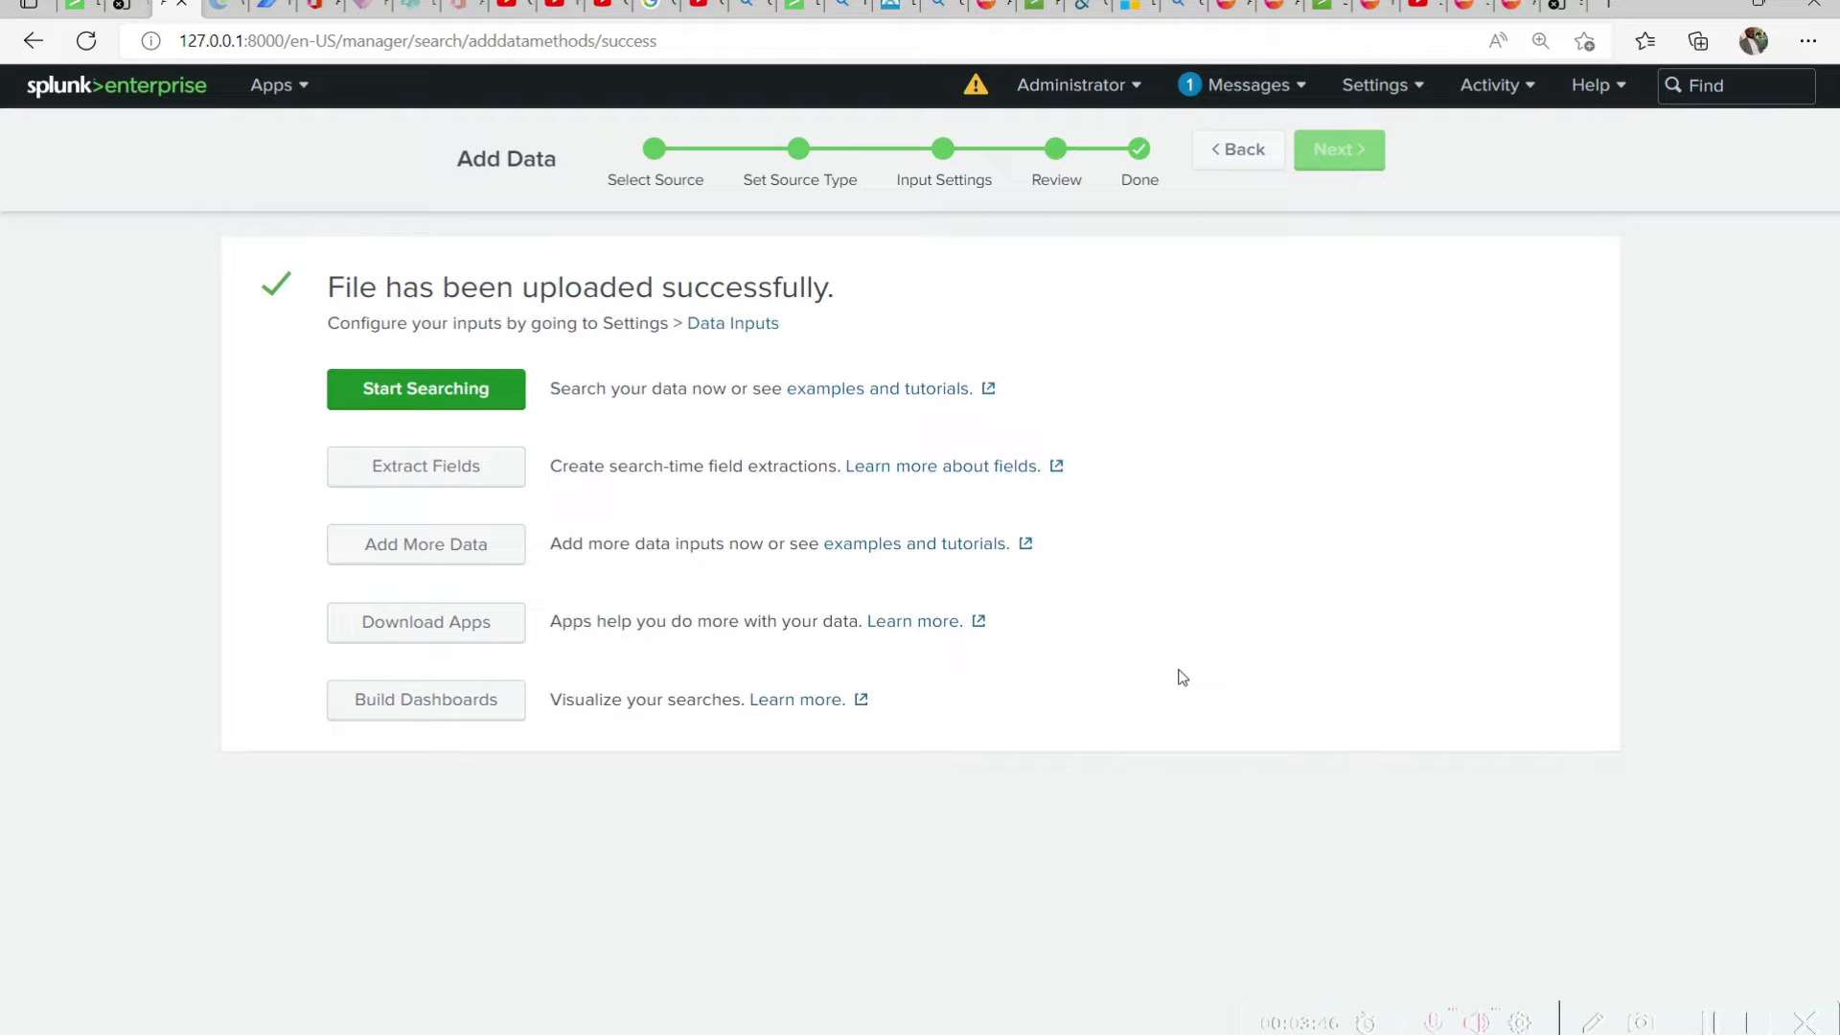
# Close the leftover browser pages, including the Splunk sign-in page, and open the Splunk link in a separate page alongside the upload confirmation
pyautogui.click(81, 10)
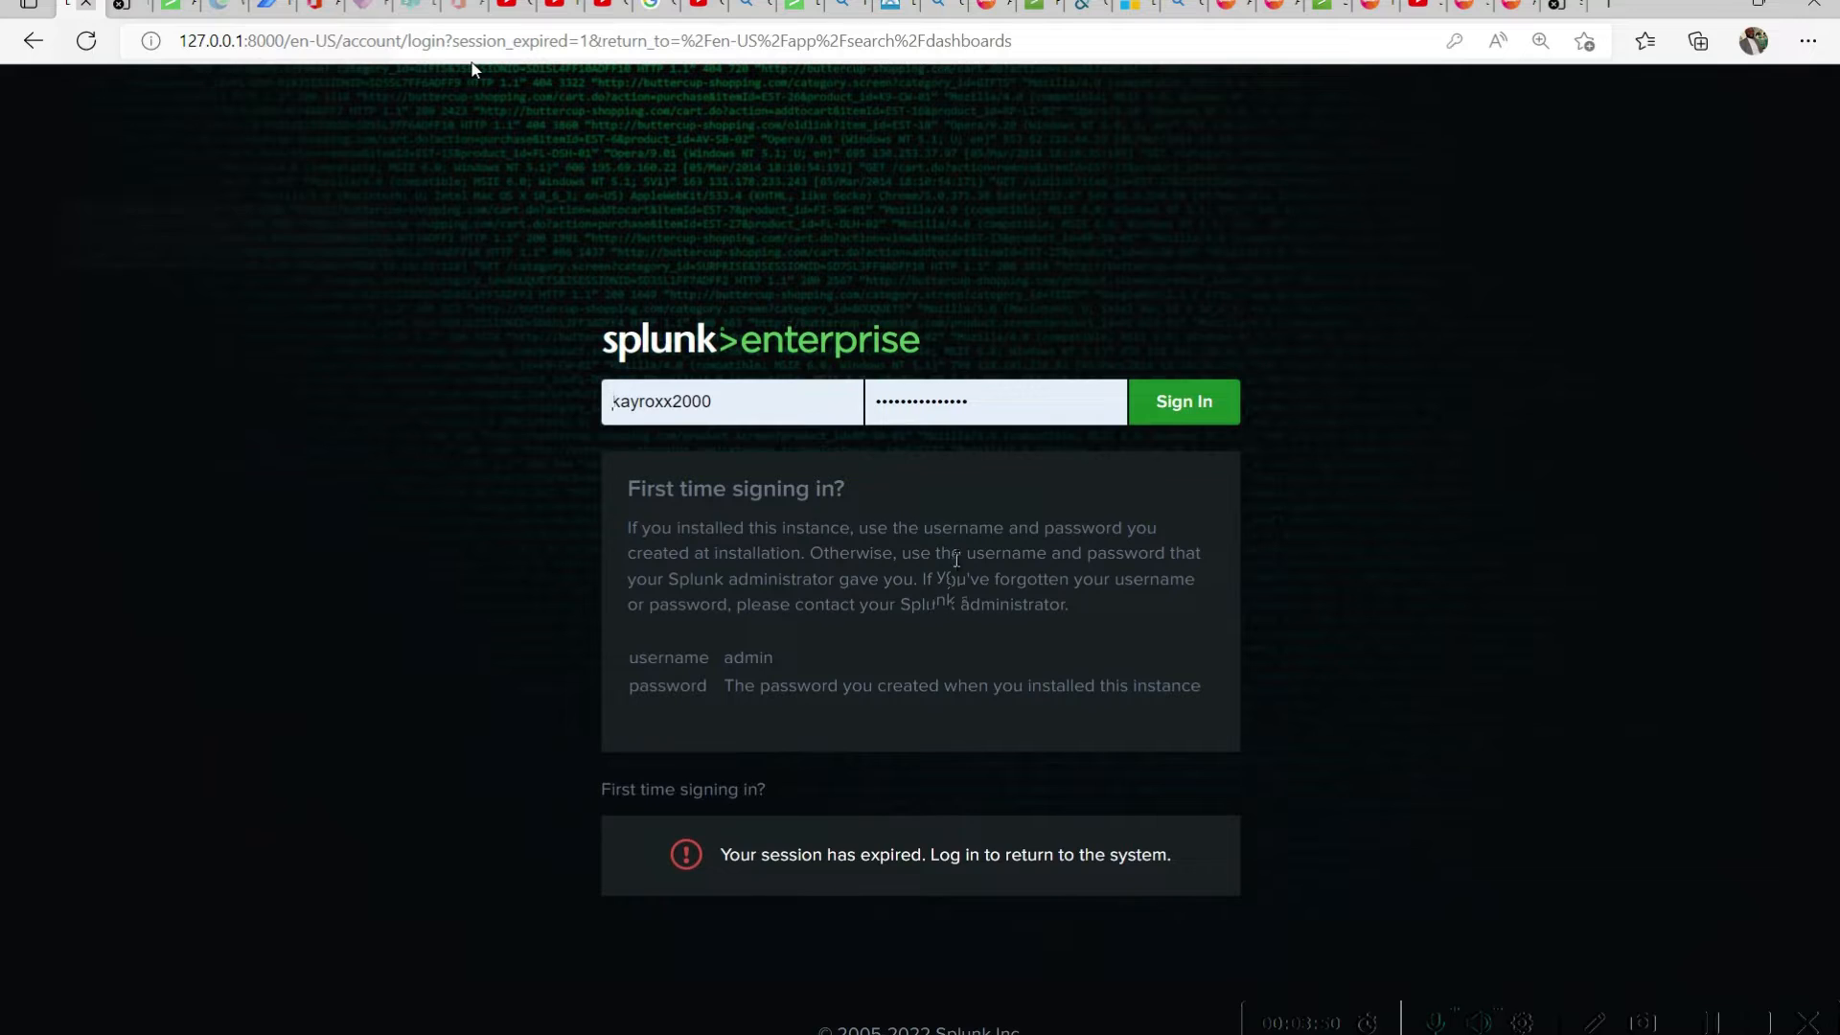
pyautogui.hotkey('ctrl', 'w')
pyautogui.click(146, 6)
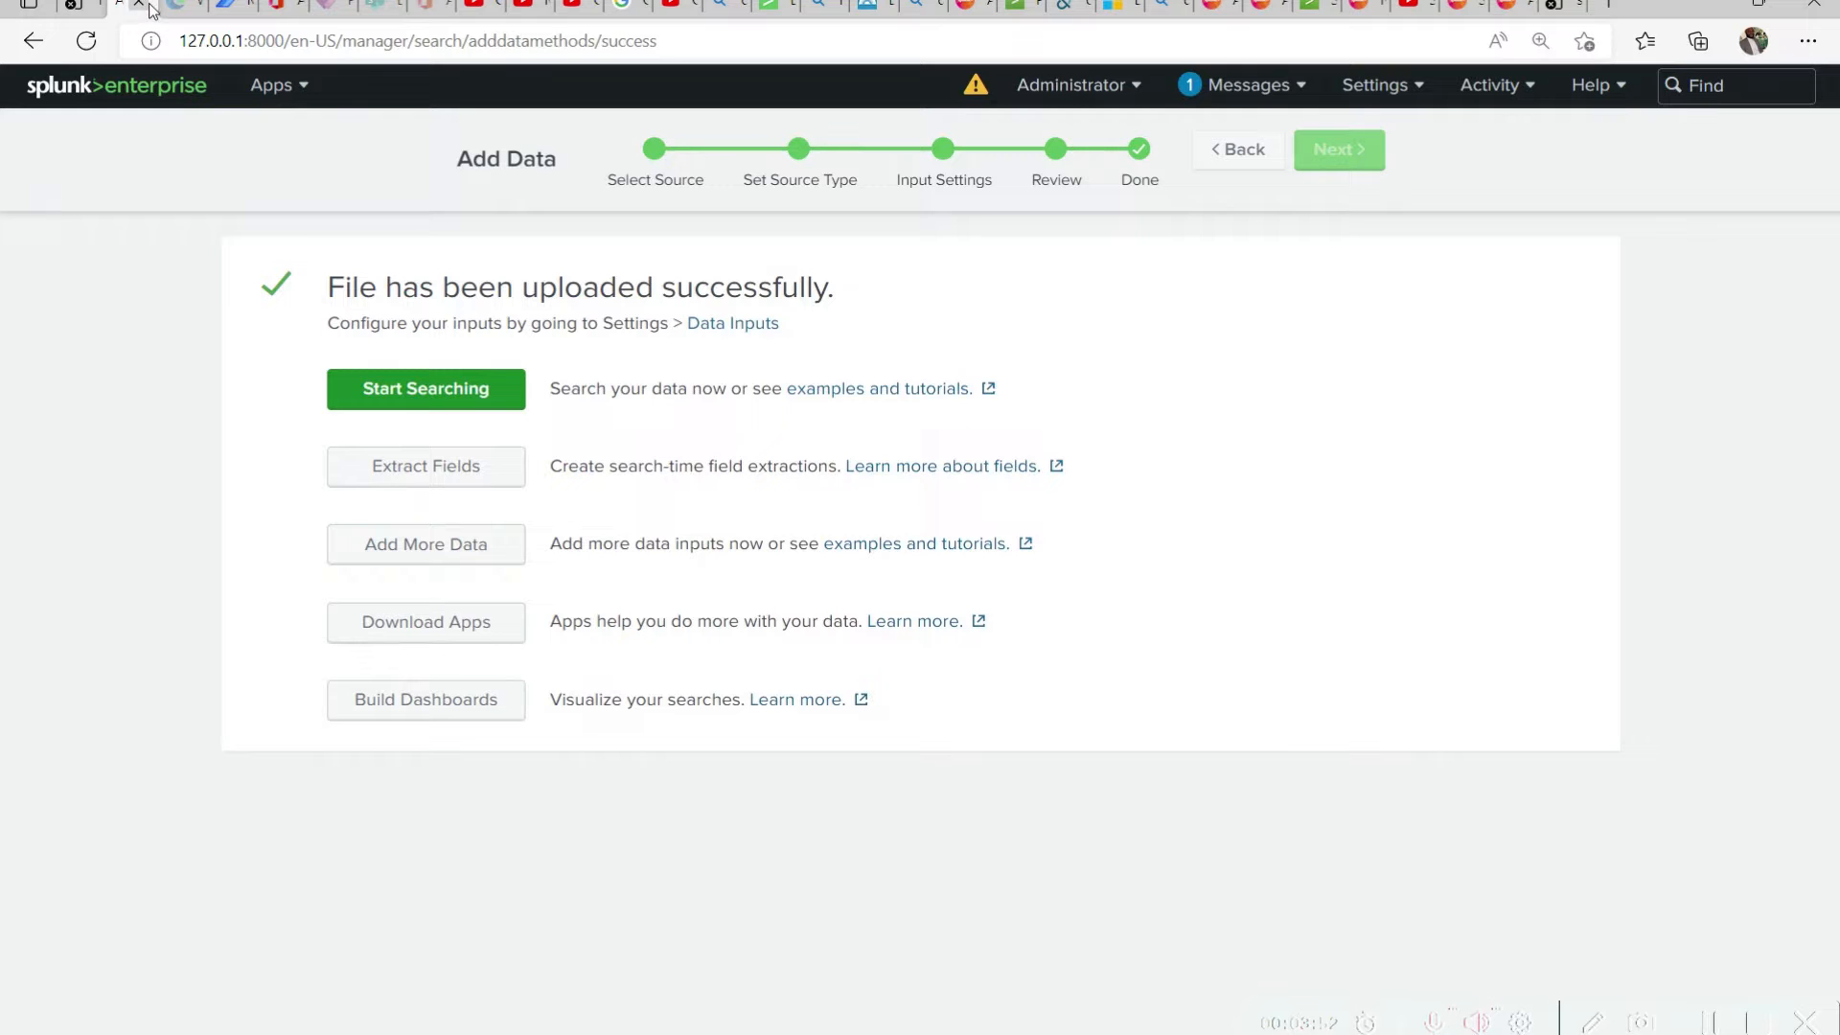
pyautogui.click(101, 8)
pyautogui.click(89, 5)
pyautogui.rightClick(148, 84)
pyautogui.click(252, 109)
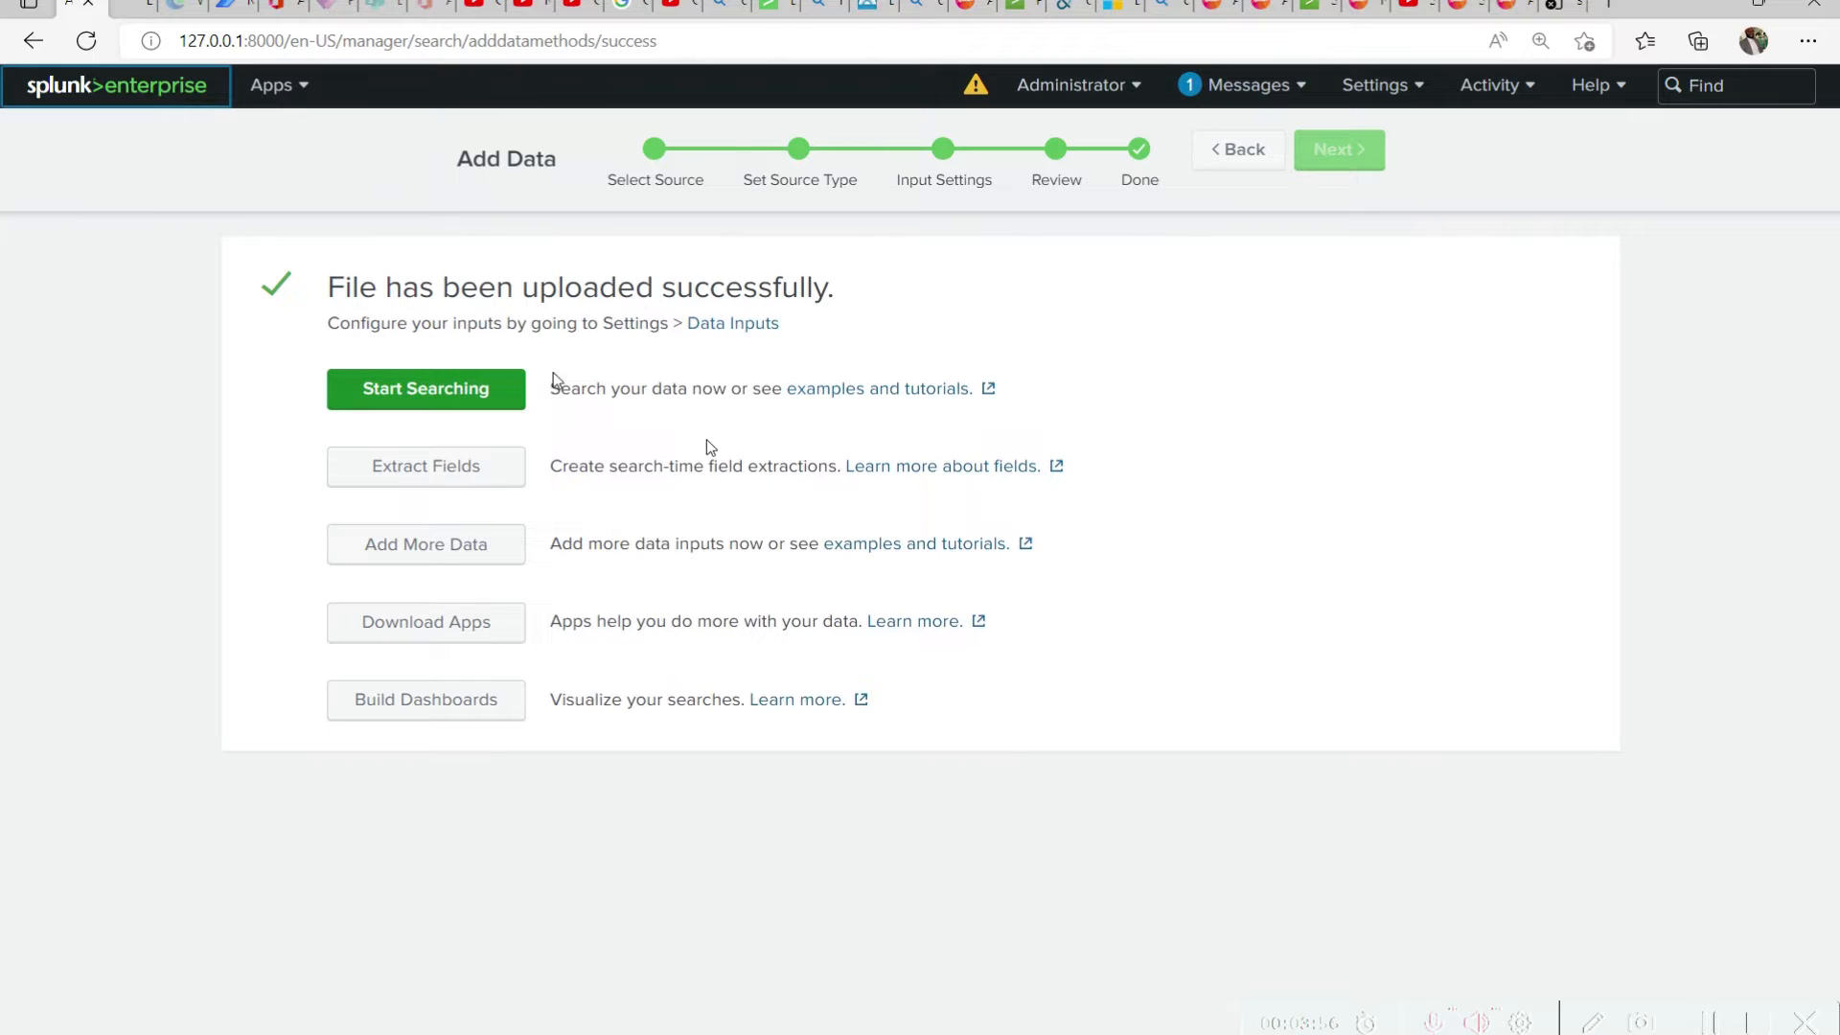
pyautogui.hotkey('ctrl', 'Tab')
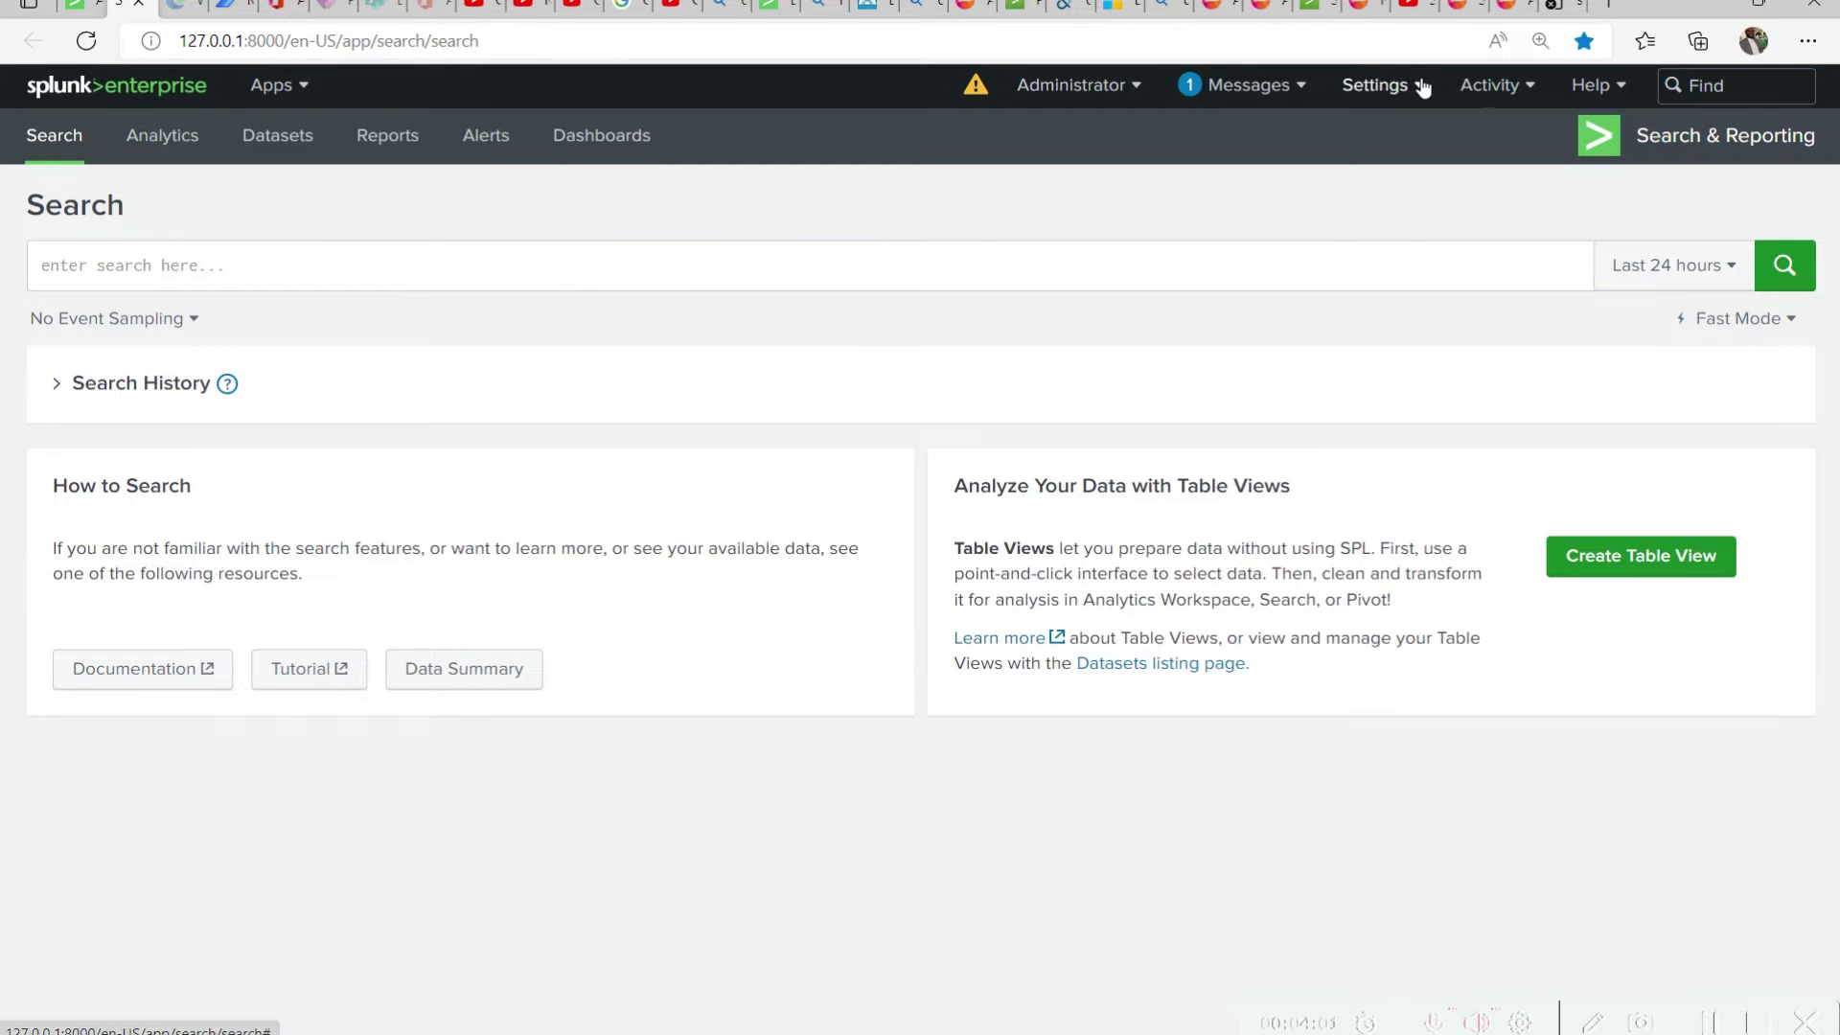
# Open the list of indexes, find the products index with a page search for PRODUCT, and check its latest event time
pyautogui.click(1384, 85)
pyautogui.click(1532, 244)
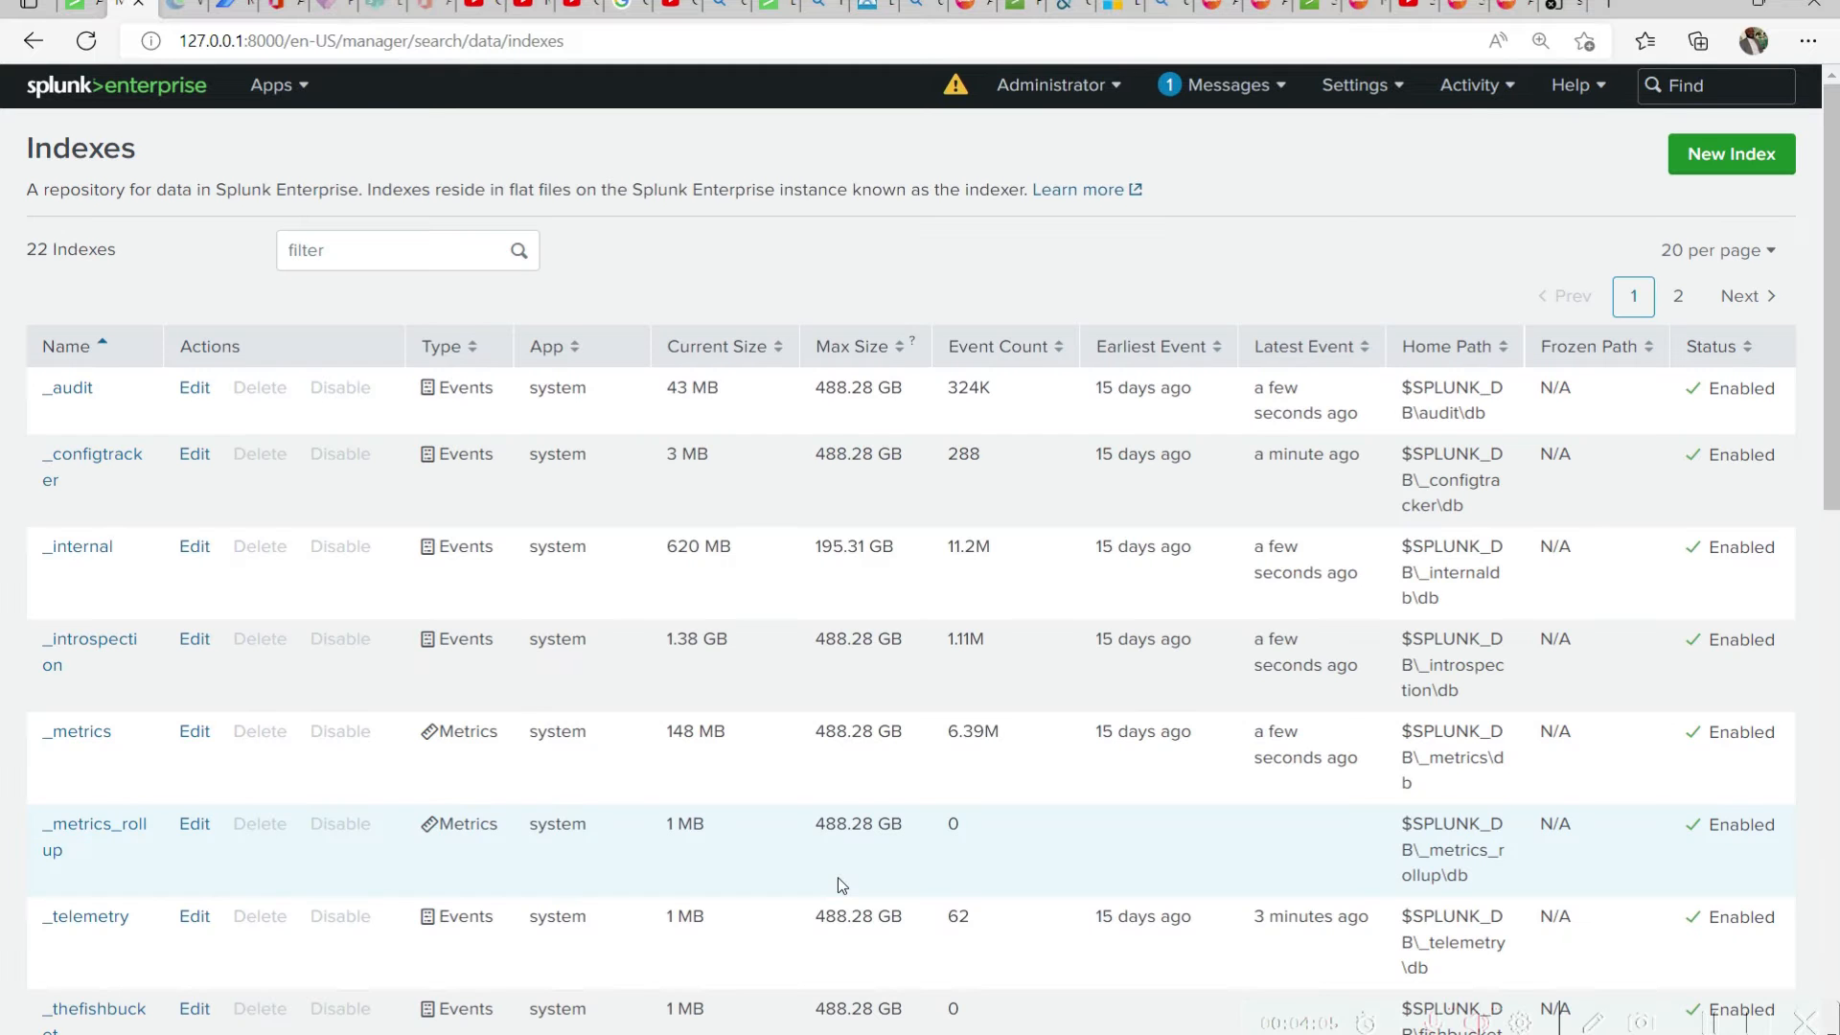
pyautogui.hotkey('ctrl', 'f')
pyautogui.write('PRODUCT')
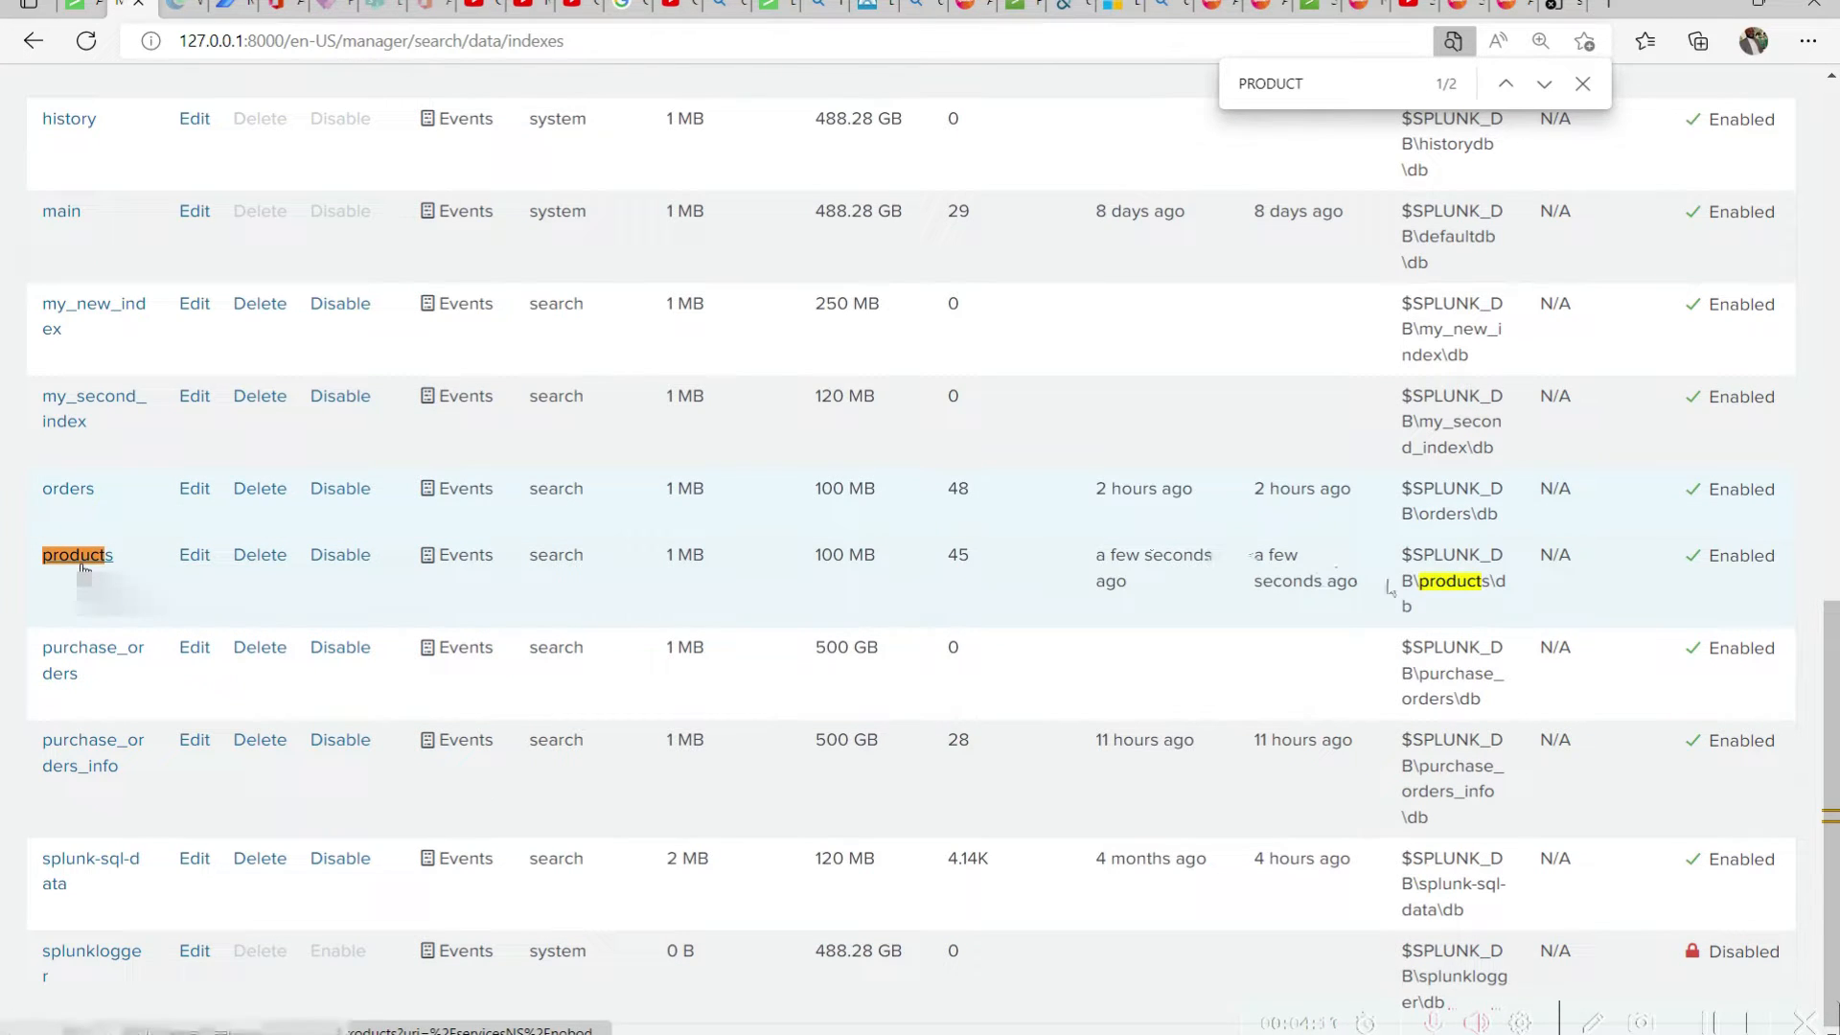
pyautogui.moveTo(1359, 582); pyautogui.dragTo(1252, 560)
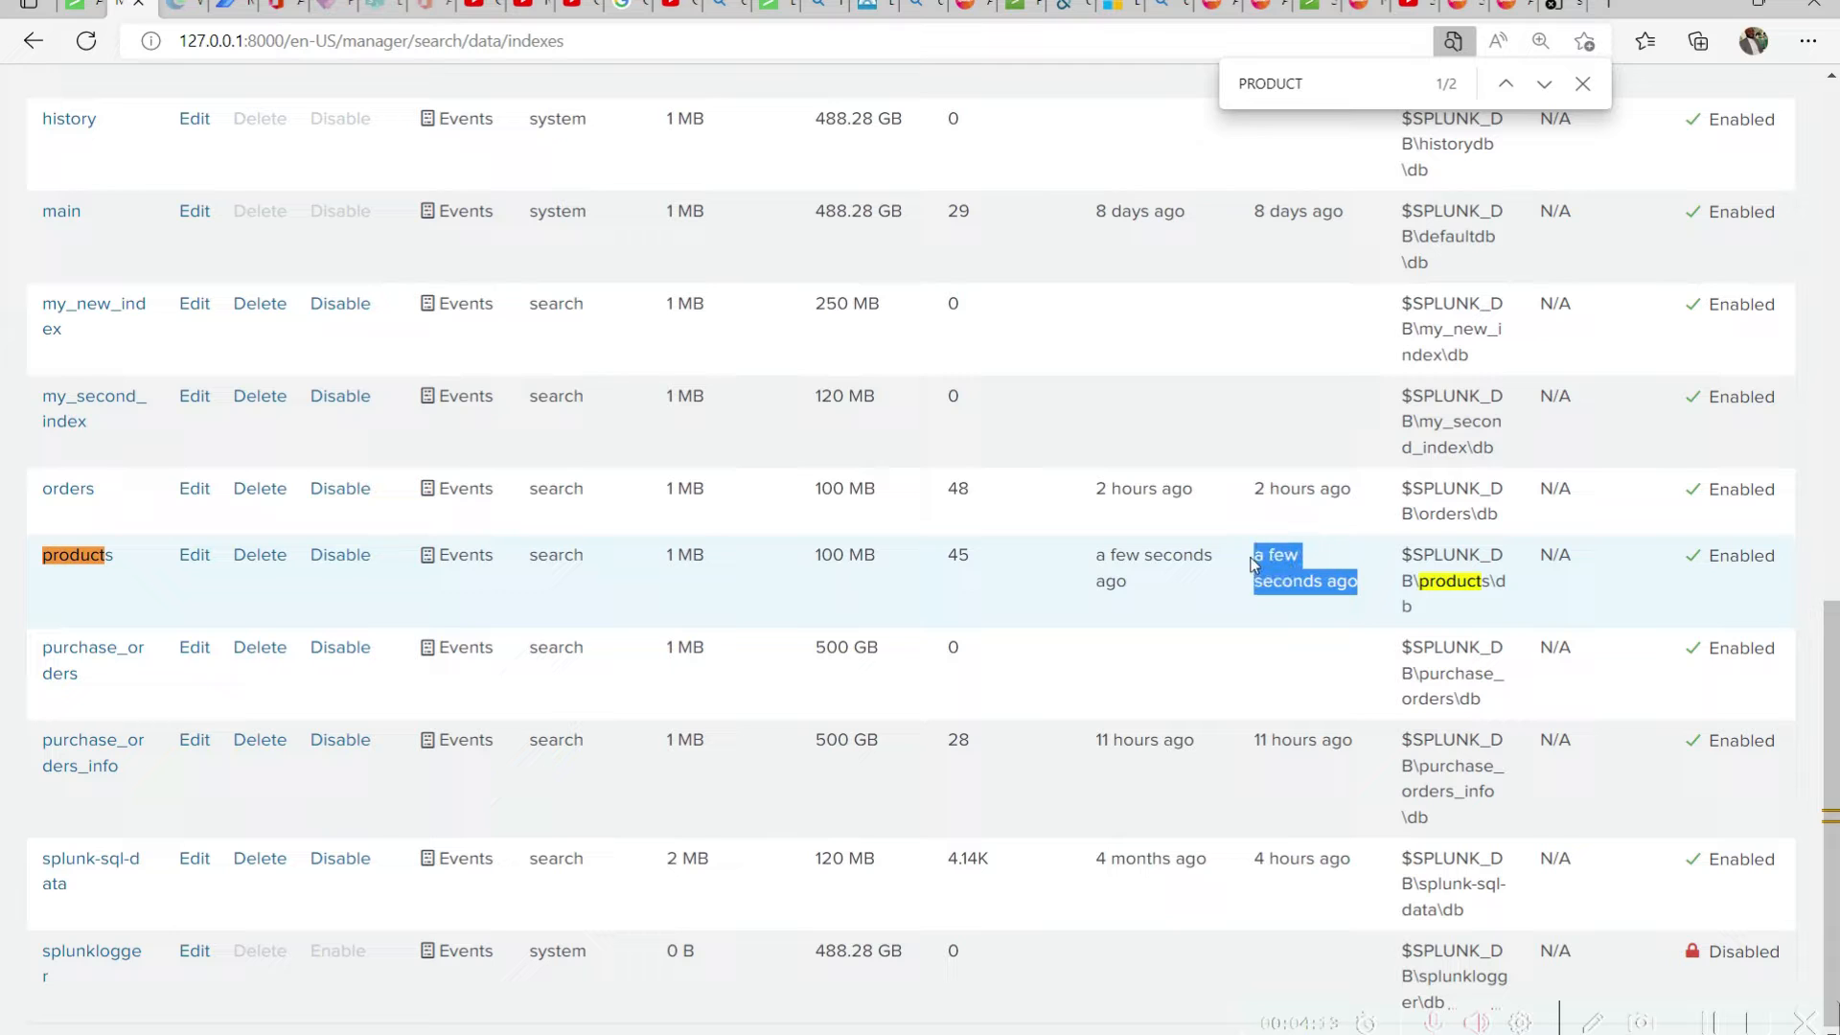
# Return to the upload confirmation page and start searching the uploaded data
pyautogui.click(88, 6)
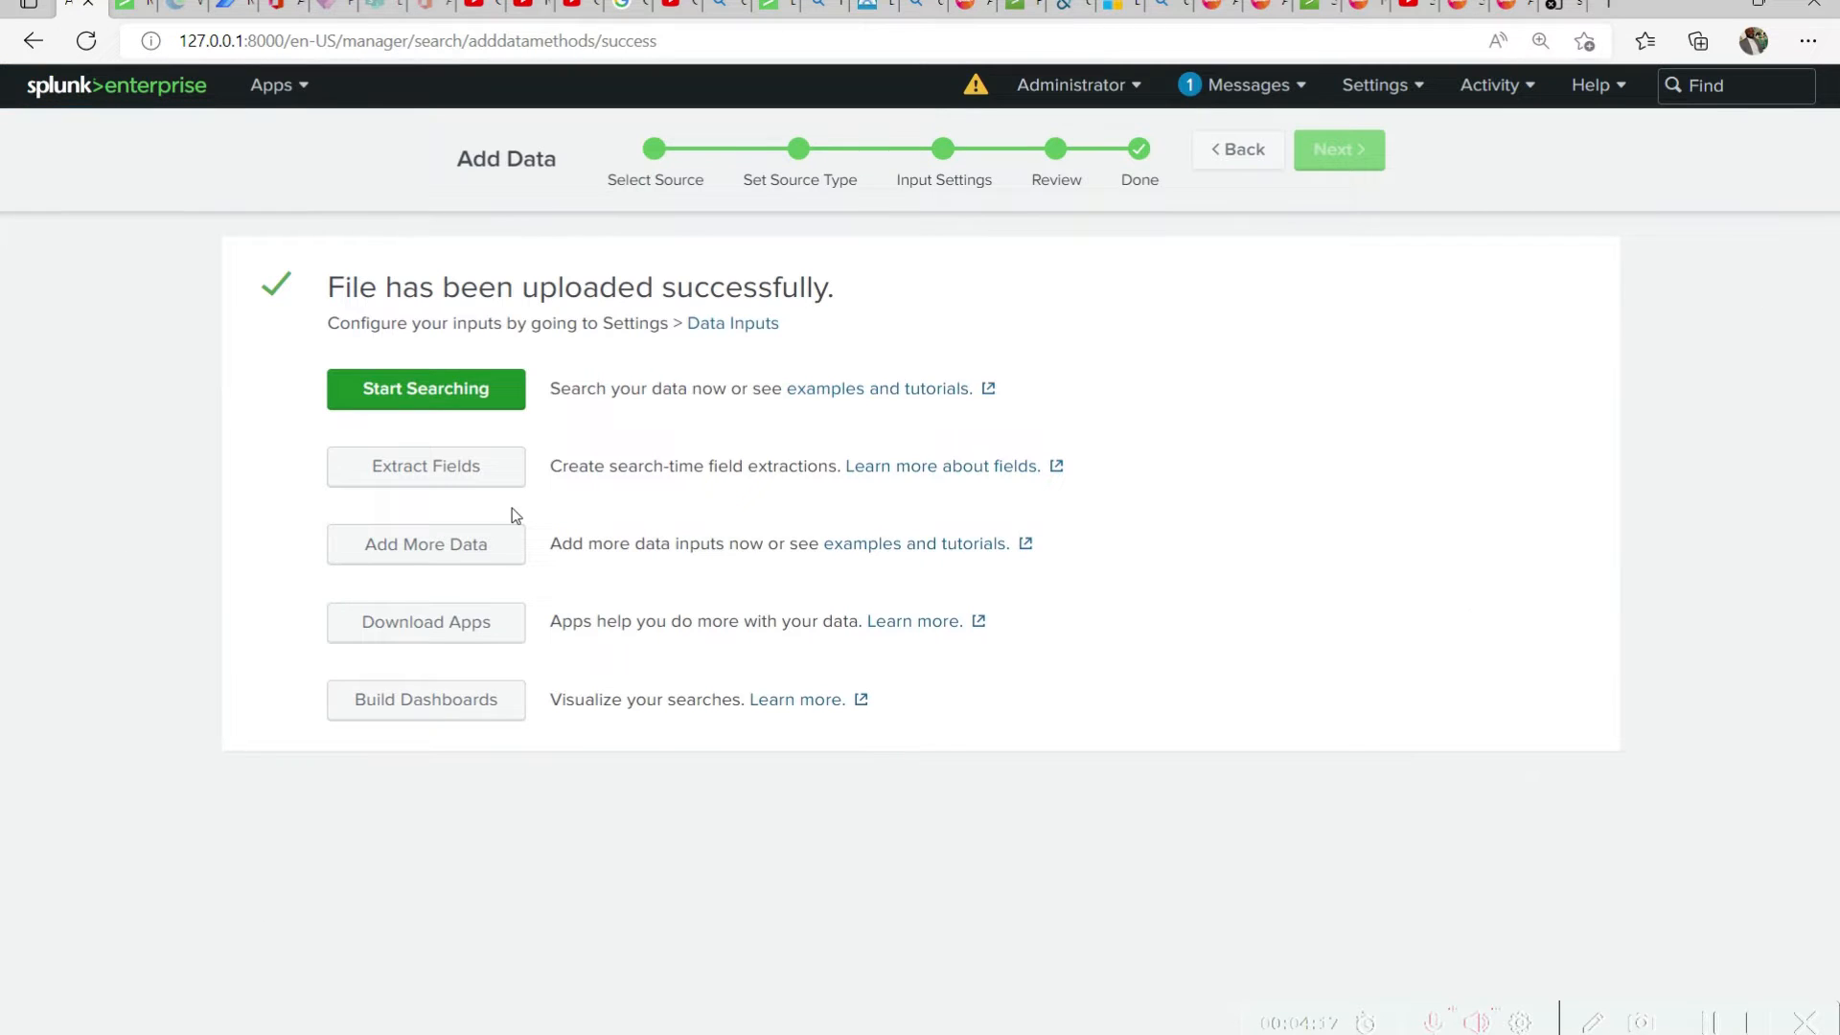
pyautogui.click(464, 404)
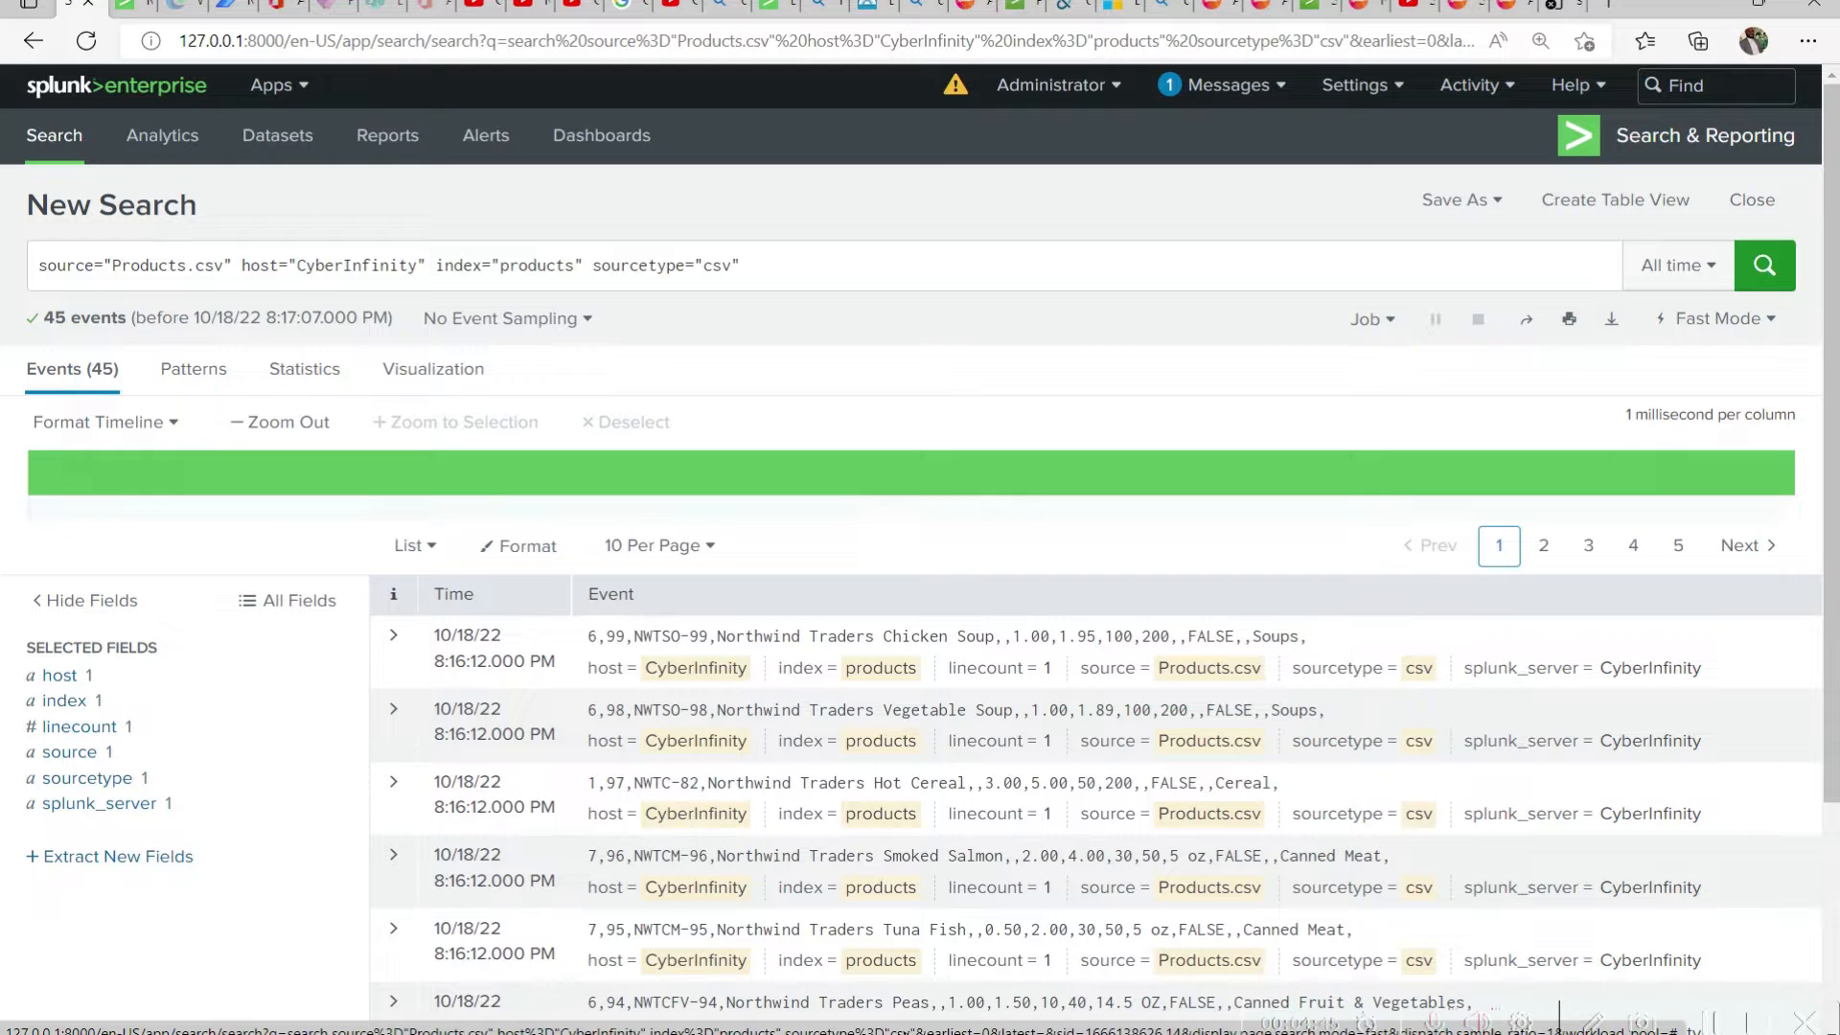
# Switch to the Products spreadsheet in Excel, examine its rows down to the last record, and put the window away
pyautogui.click(981, 1029)
pyautogui.moveTo(890, 561); pyautogui.dragTo(1019, 131)
pyautogui.moveTo(526, 418); pyautogui.dragTo(521, 759)
pyautogui.click(520, 758)
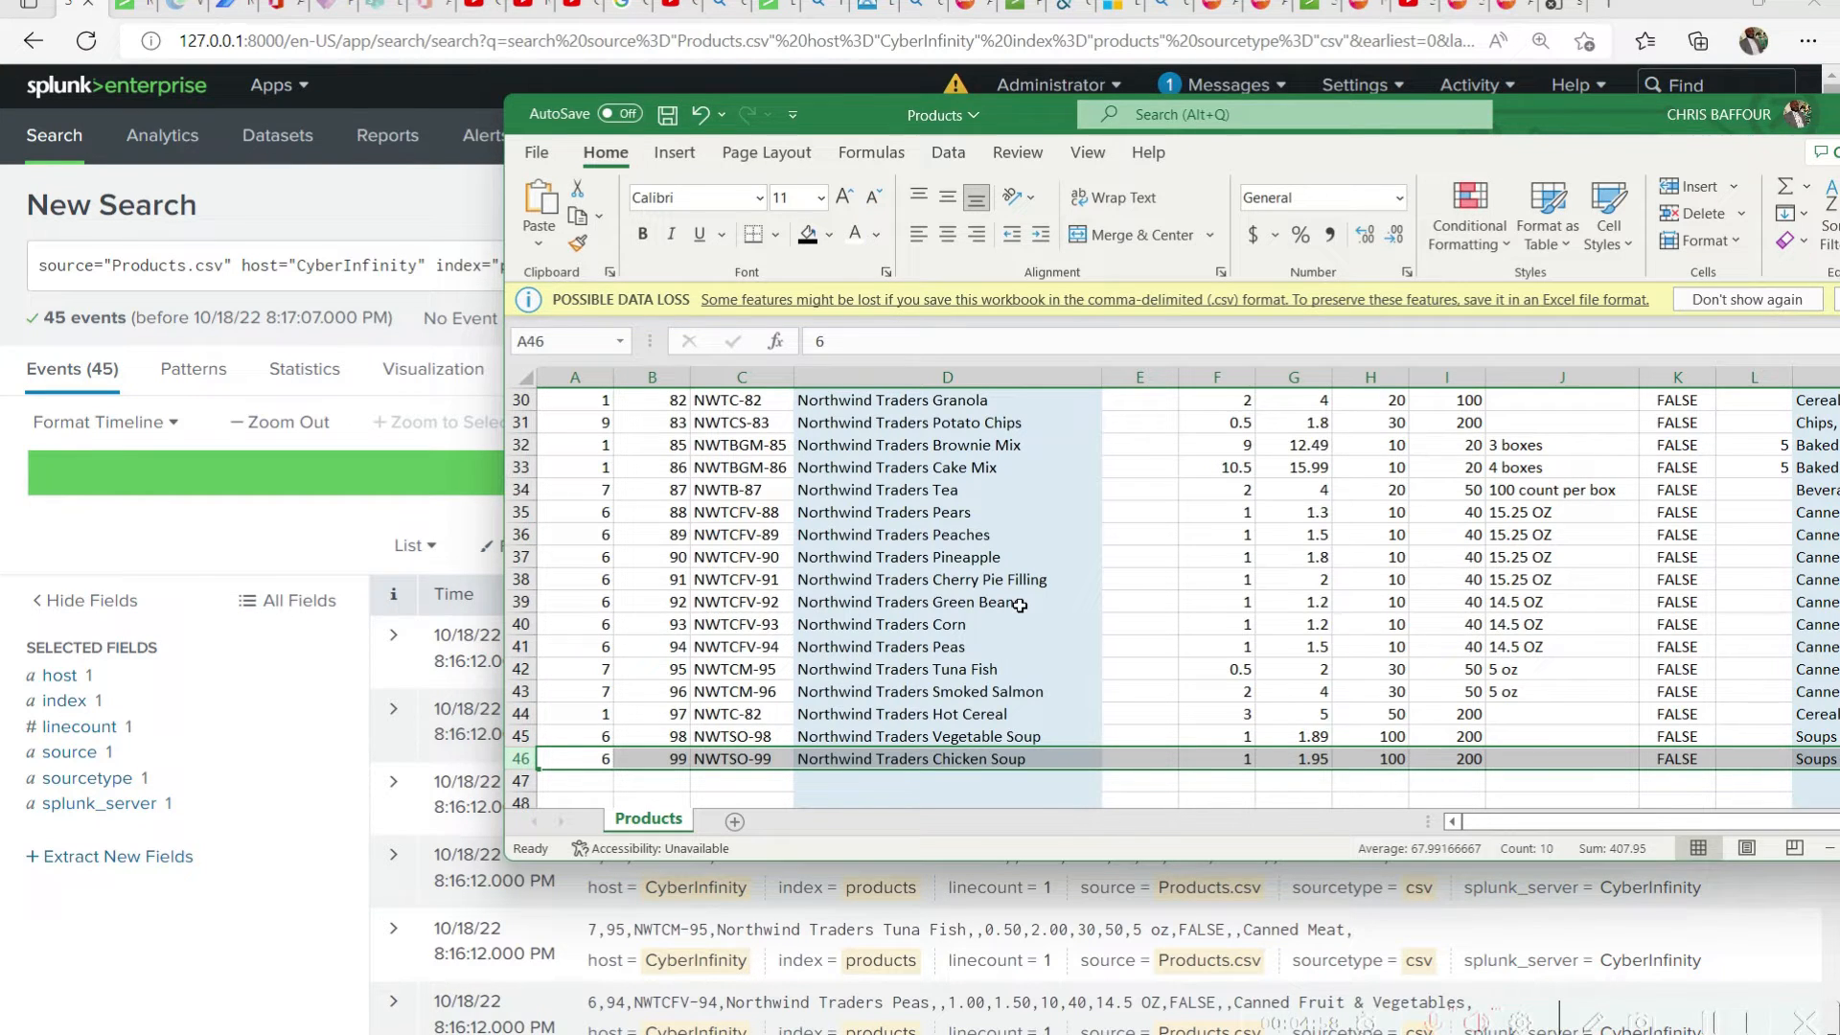
pyautogui.moveTo(1629, 122); pyautogui.dragTo(1090, 272)
pyautogui.click(1371, 264)
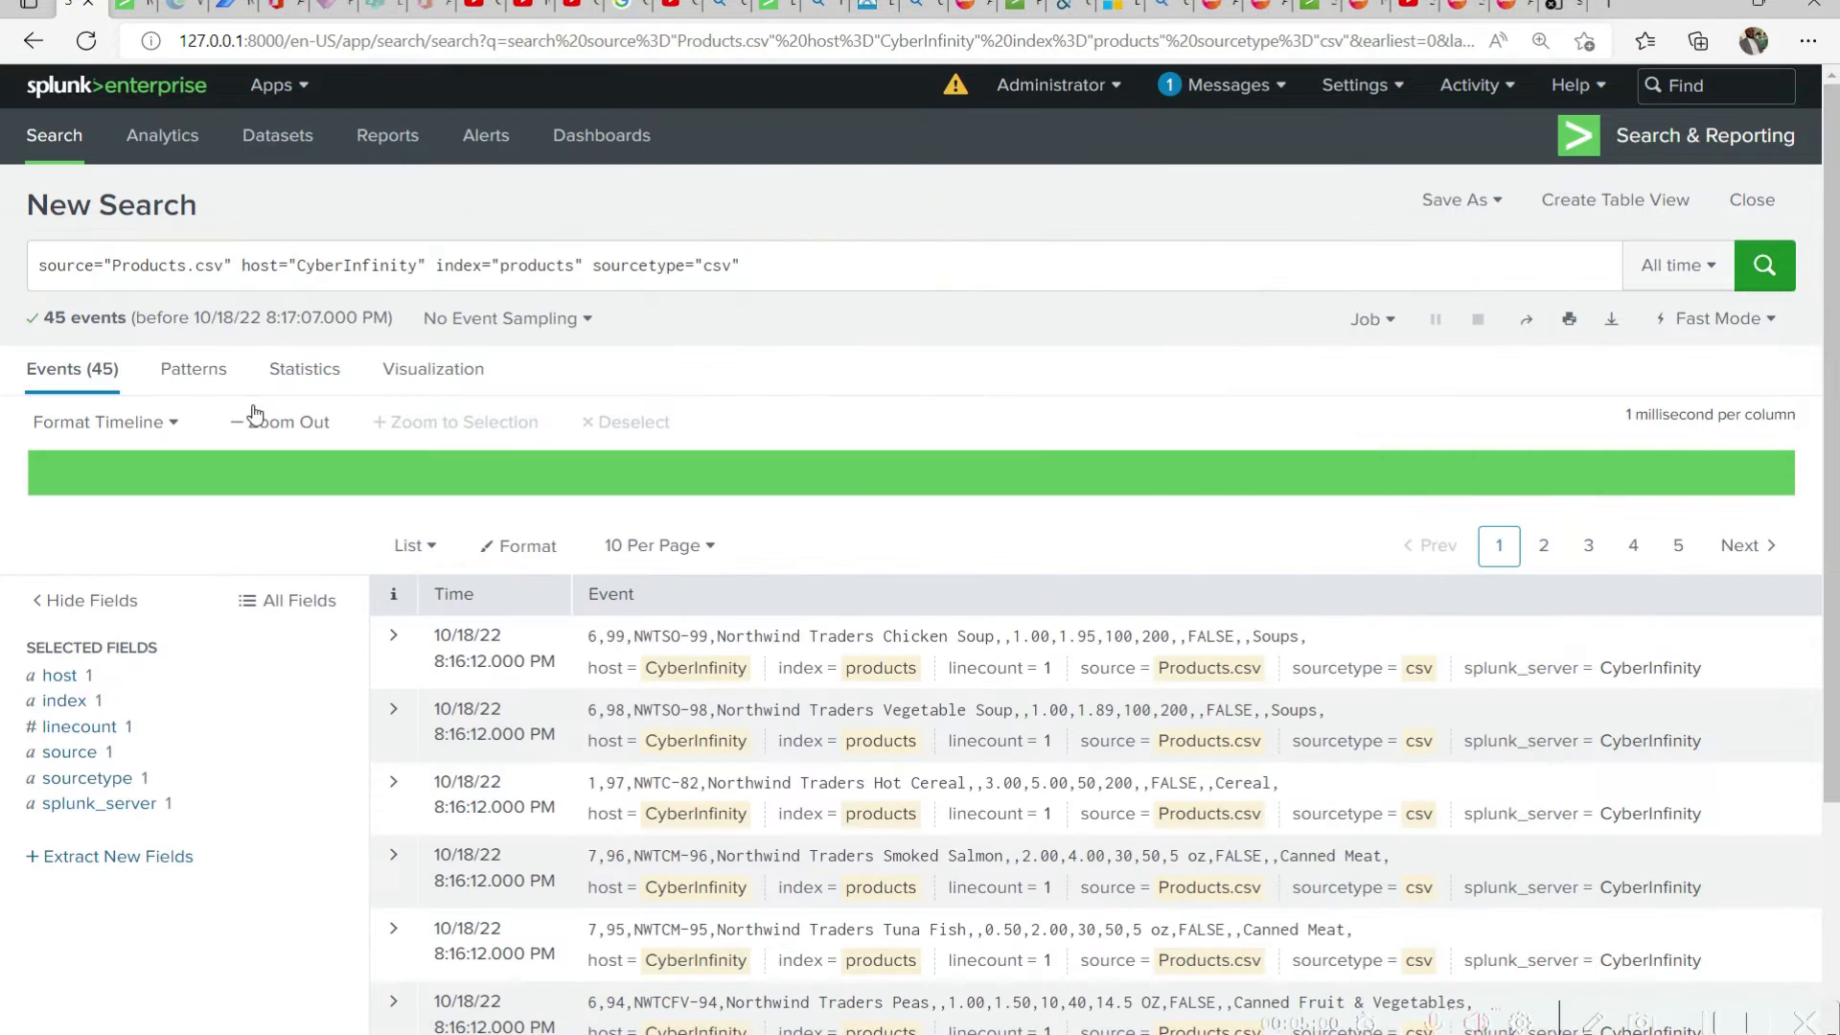
# Copy the whole Products.csv search query into the SPLUNK SNIPPETS file in Notepad, below the existing text, and save
pyautogui.moveTo(770, 263); pyautogui.dragTo(40, 265)
pyautogui.hotkey('ctrl', 'c')
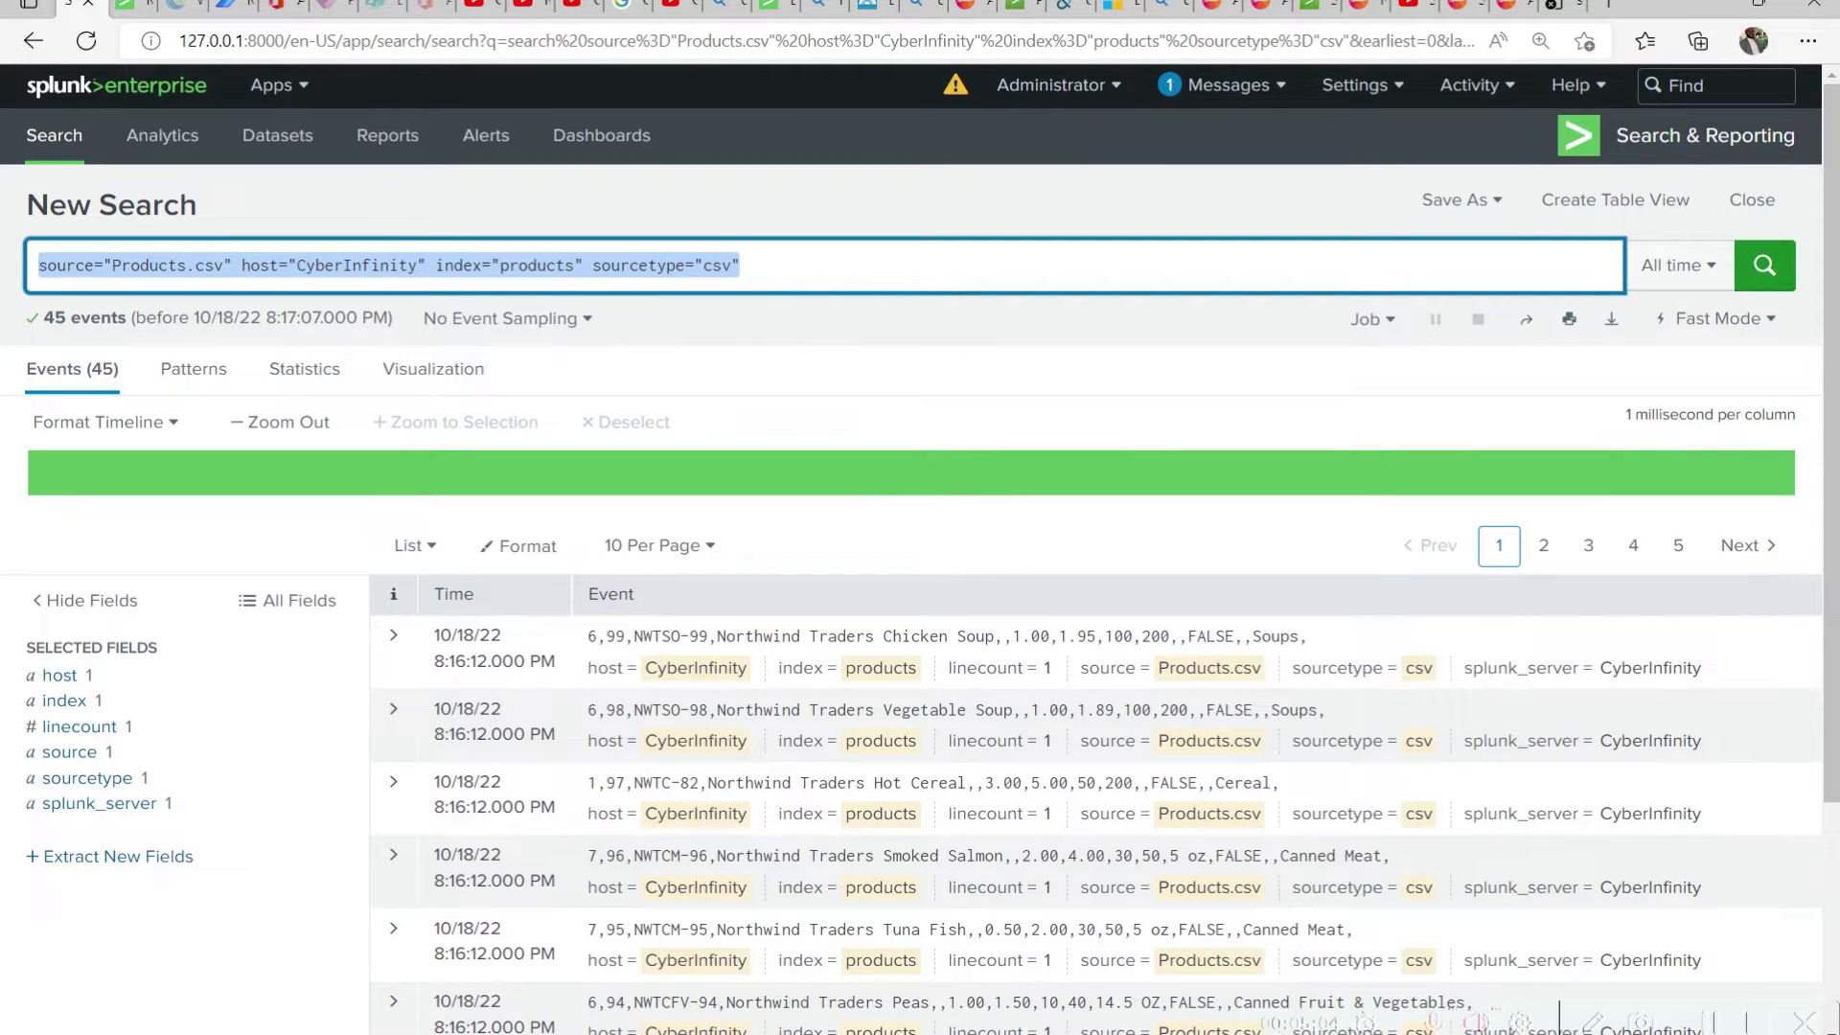
pyautogui.moveTo(1213, 1032)
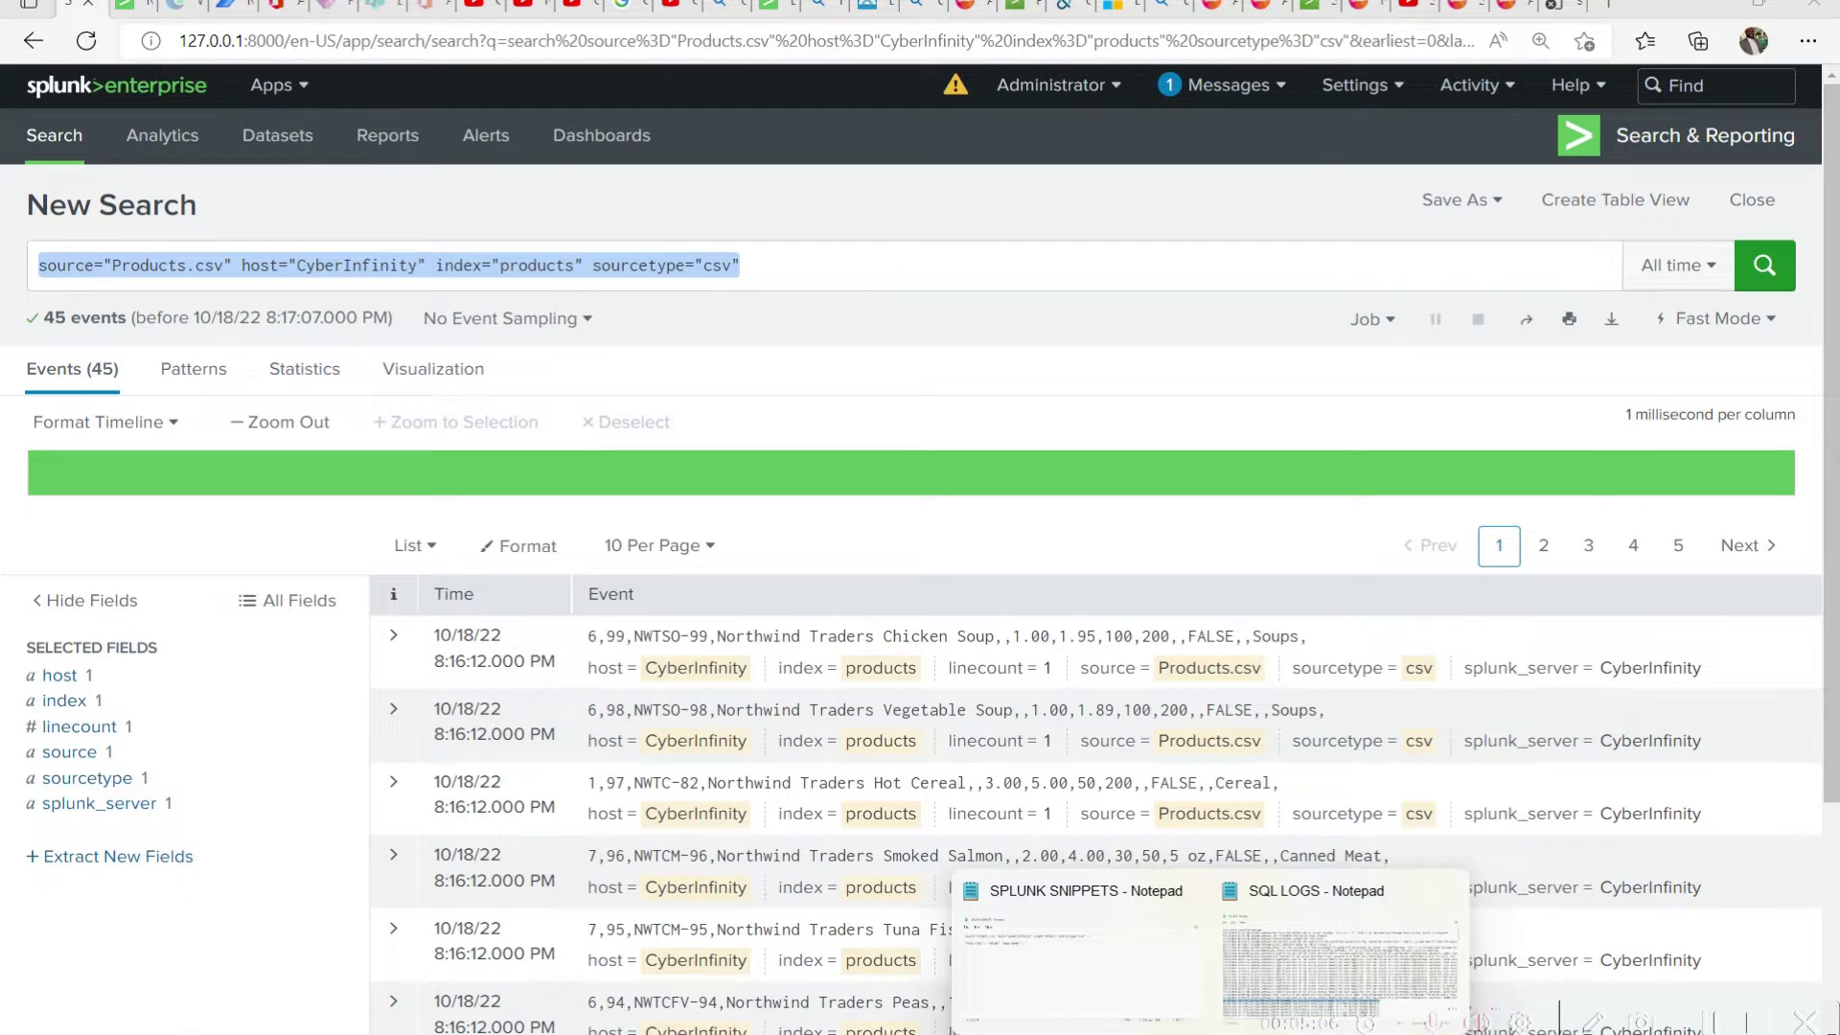
pyautogui.click(1081, 958)
pyautogui.press('Return')
pyautogui.press('Return')
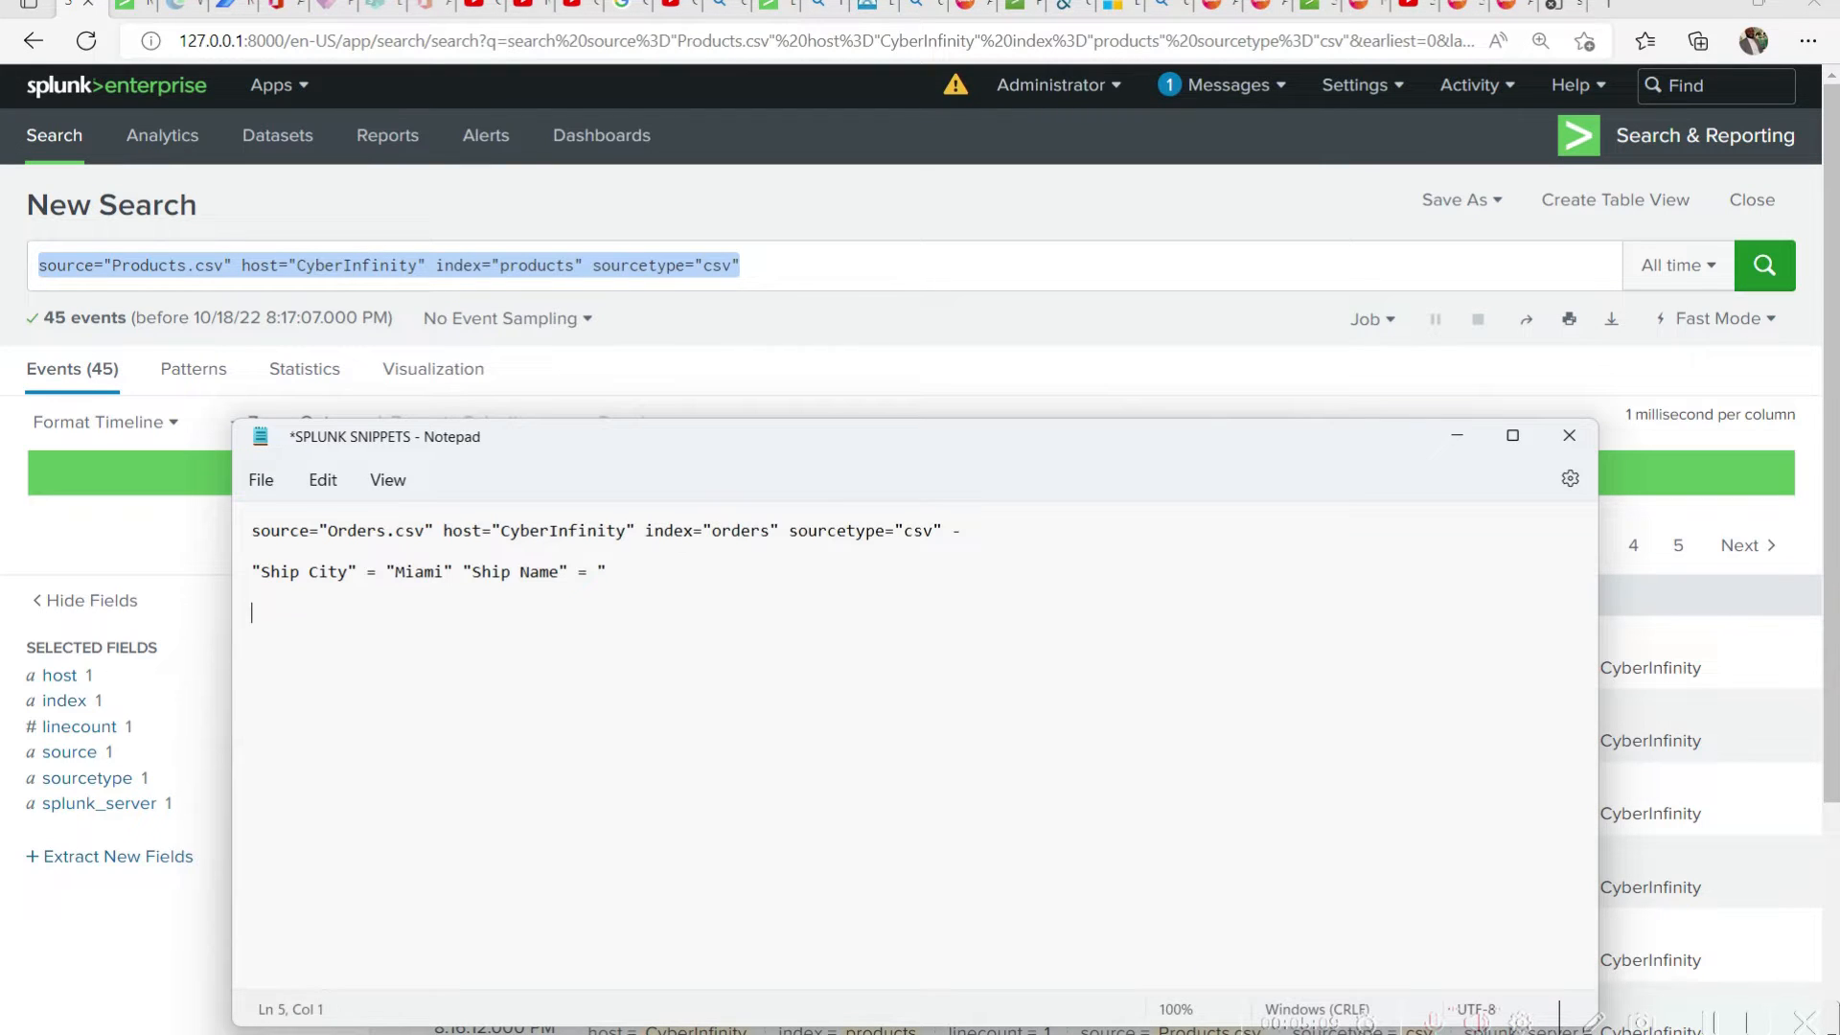
pyautogui.hotkey('ctrl', 'v')
pyautogui.hotkey('ctrl', 's')
# Delete the "Ship City" and "Ship Name" line with its surplus blank lines from the snippets file and save
pyautogui.moveTo(724, 576); pyautogui.dragTo(121, 575)
pyautogui.press('Delete')
pyautogui.press('Delete')
pyautogui.hotkey('ctrl', 's')
pyautogui.press('Delete')
pyautogui.press('BackSpace')
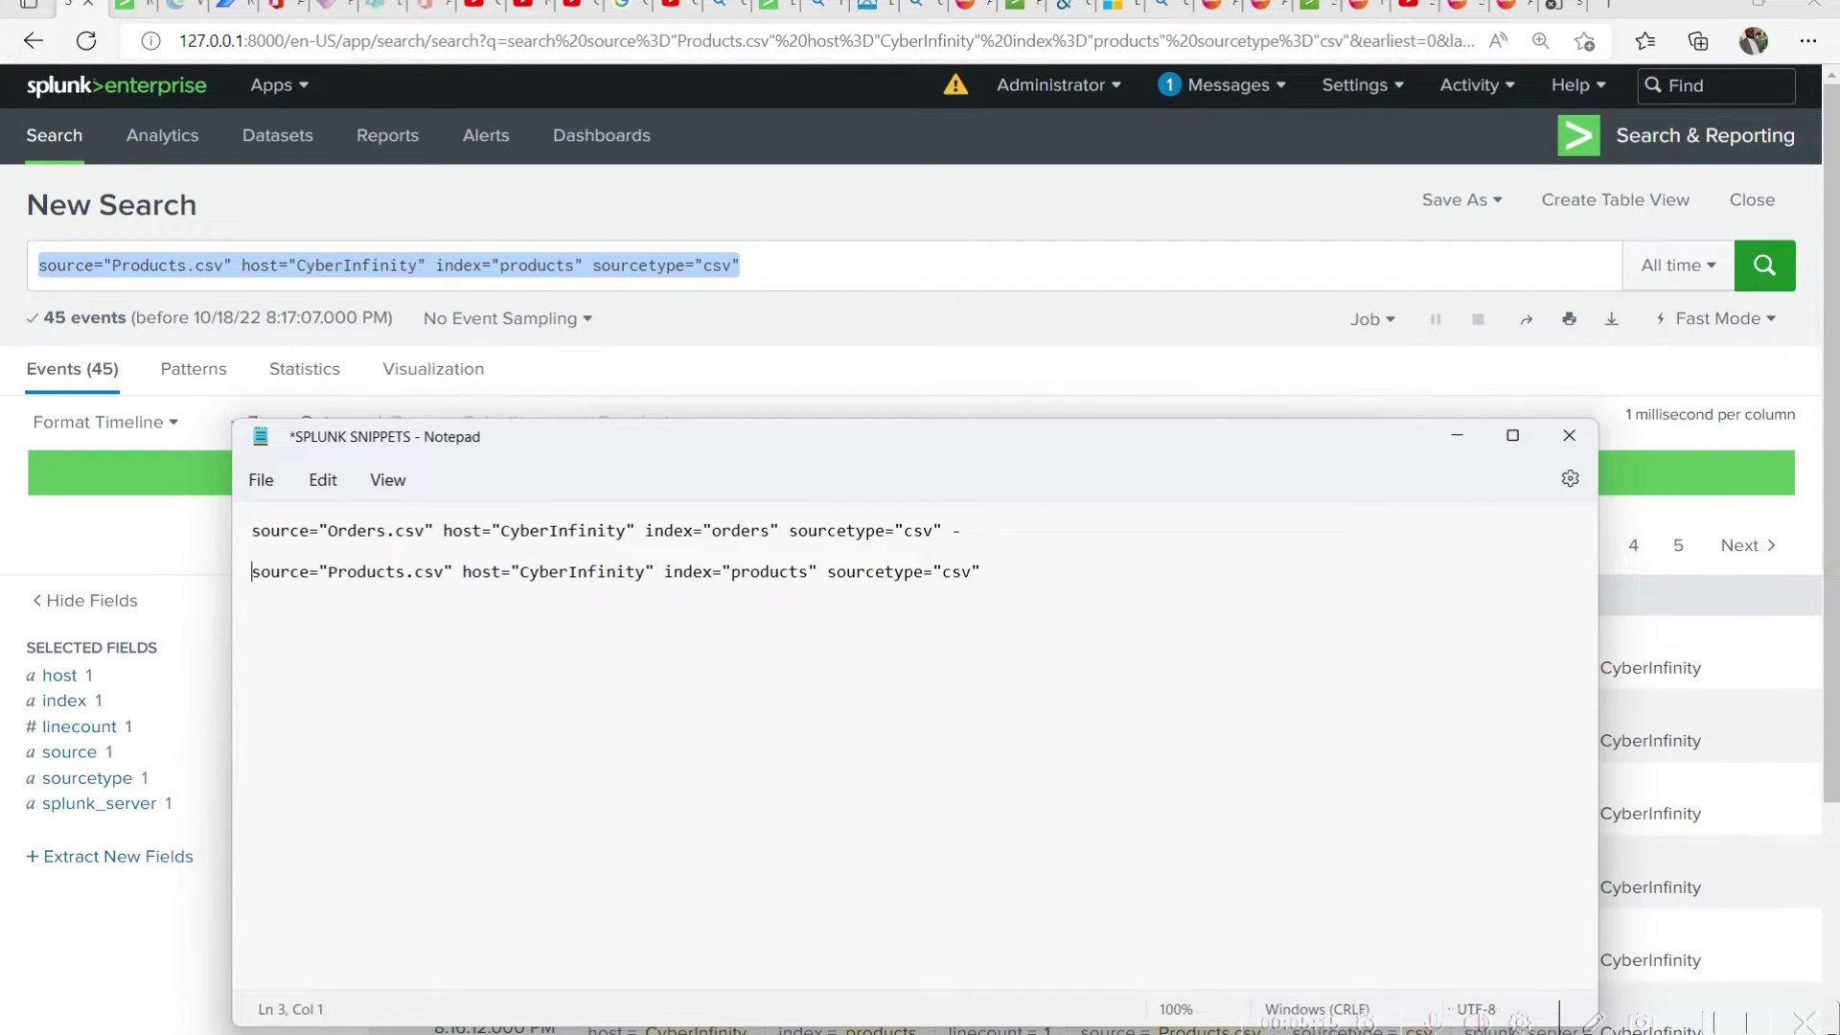
pyautogui.hotkey('ctrl', 's')
pyautogui.press('End')
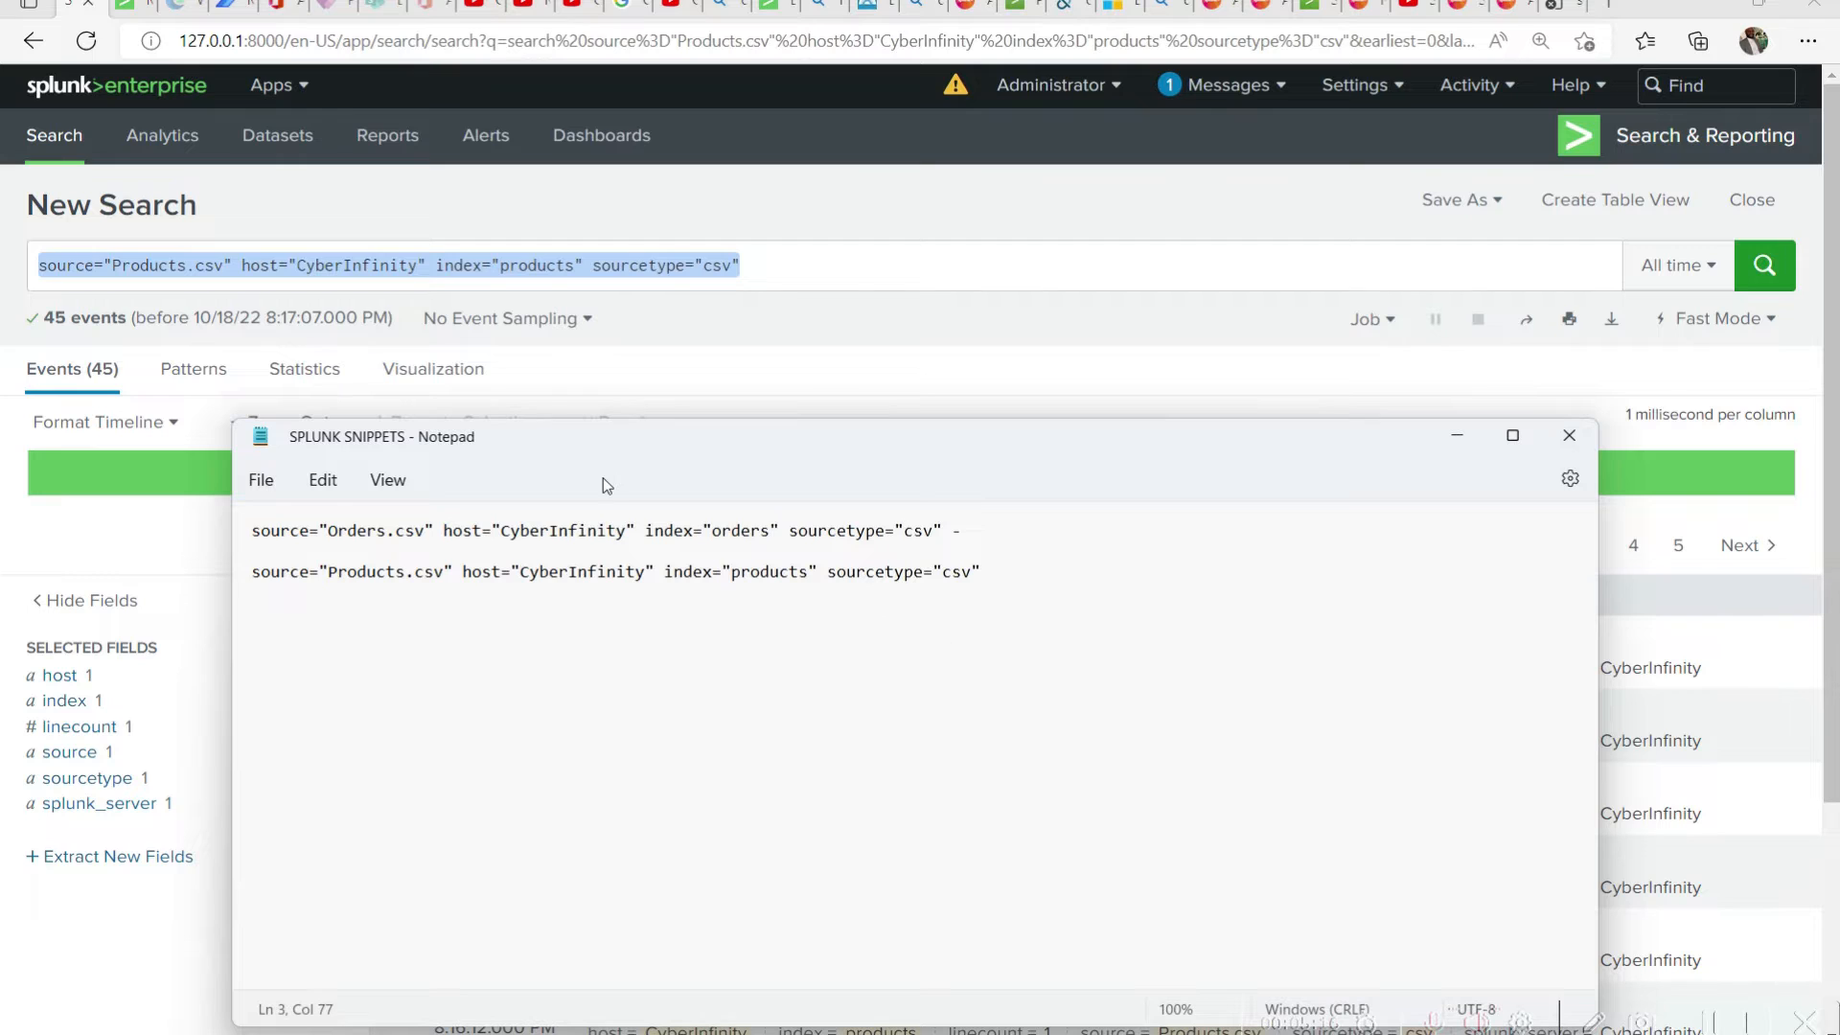
# Add extra blank space between the Orders.csv and Products.csv queries and save the snippets file
pyautogui.press('Up')
pyautogui.press('Up')
pyautogui.press('Return')
pyautogui.press('Return')
pyautogui.hotkey('ctrl', 's')
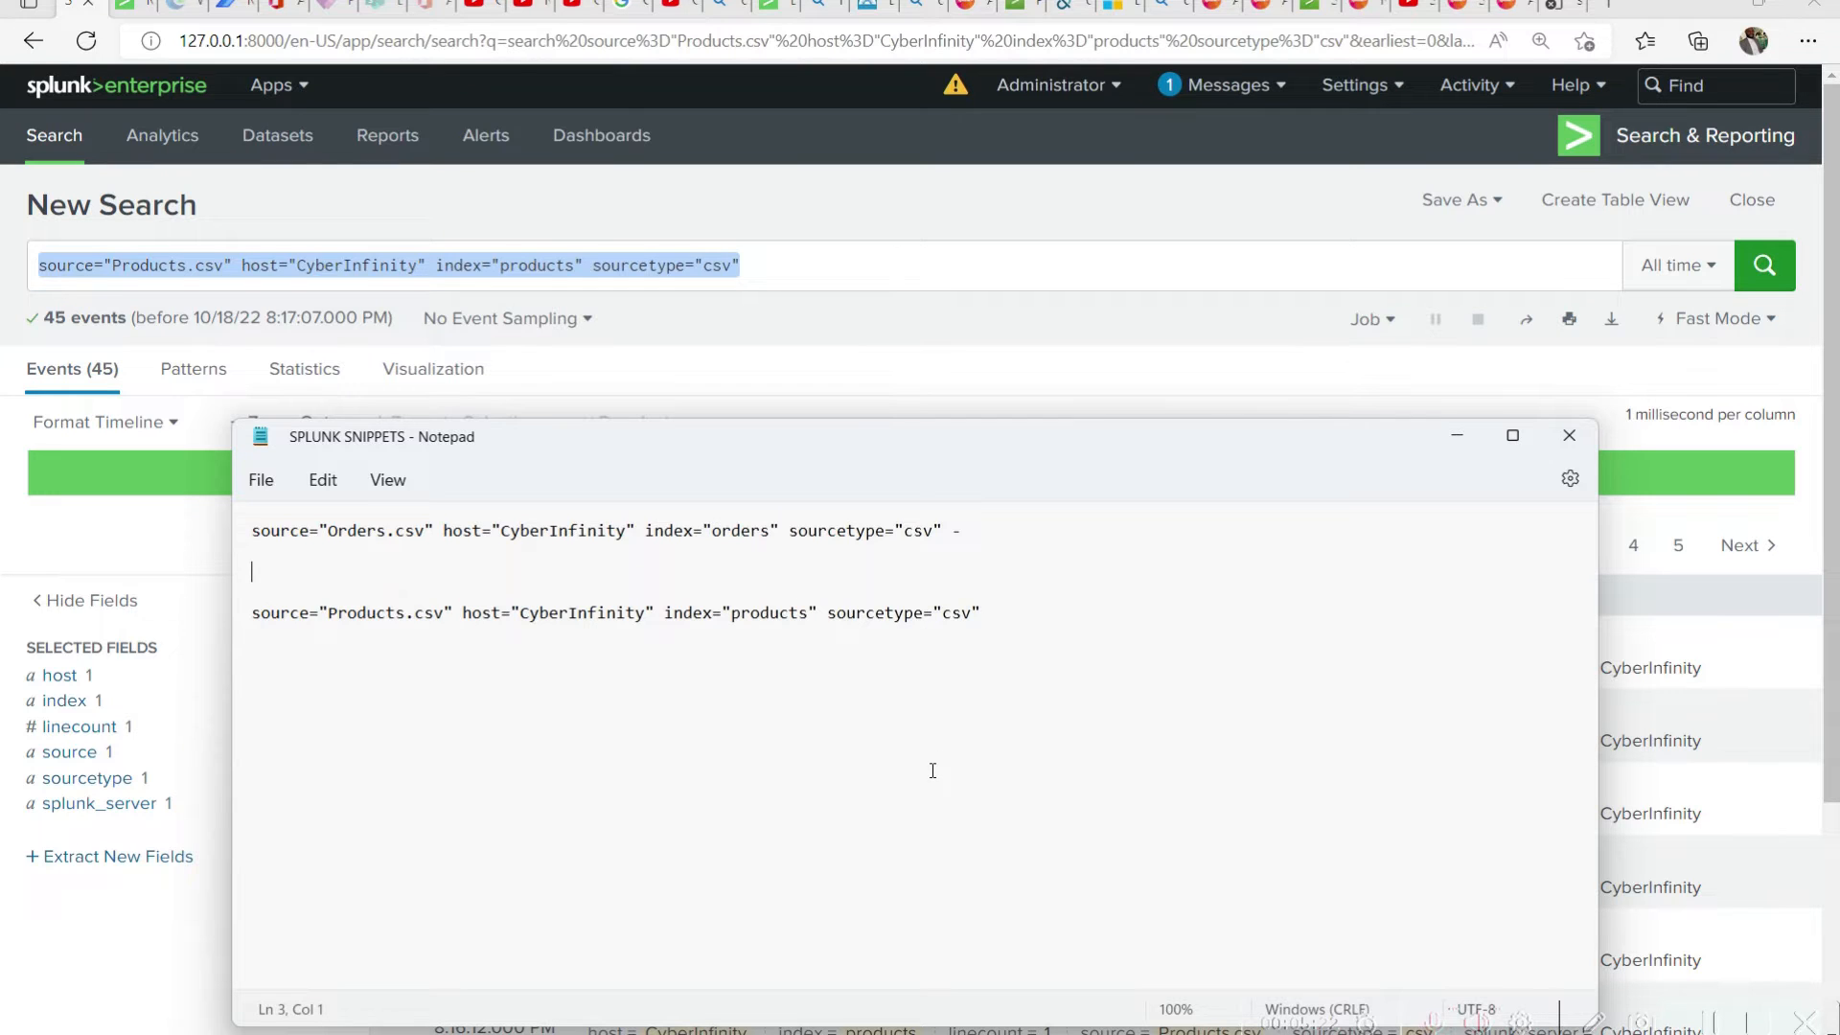
# Examine the source, host, index and sourcetype parts of the Products.csv query in the snippets file
pyautogui.moveTo(309, 615); pyautogui.dragTo(227, 615)
pyautogui.click(502, 611)
pyautogui.moveTo(502, 611); pyautogui.dragTo(463, 613)
pyautogui.click(759, 613)
pyautogui.moveTo(716, 613); pyautogui.dragTo(663, 613)
pyautogui.doubleClick(918, 614)
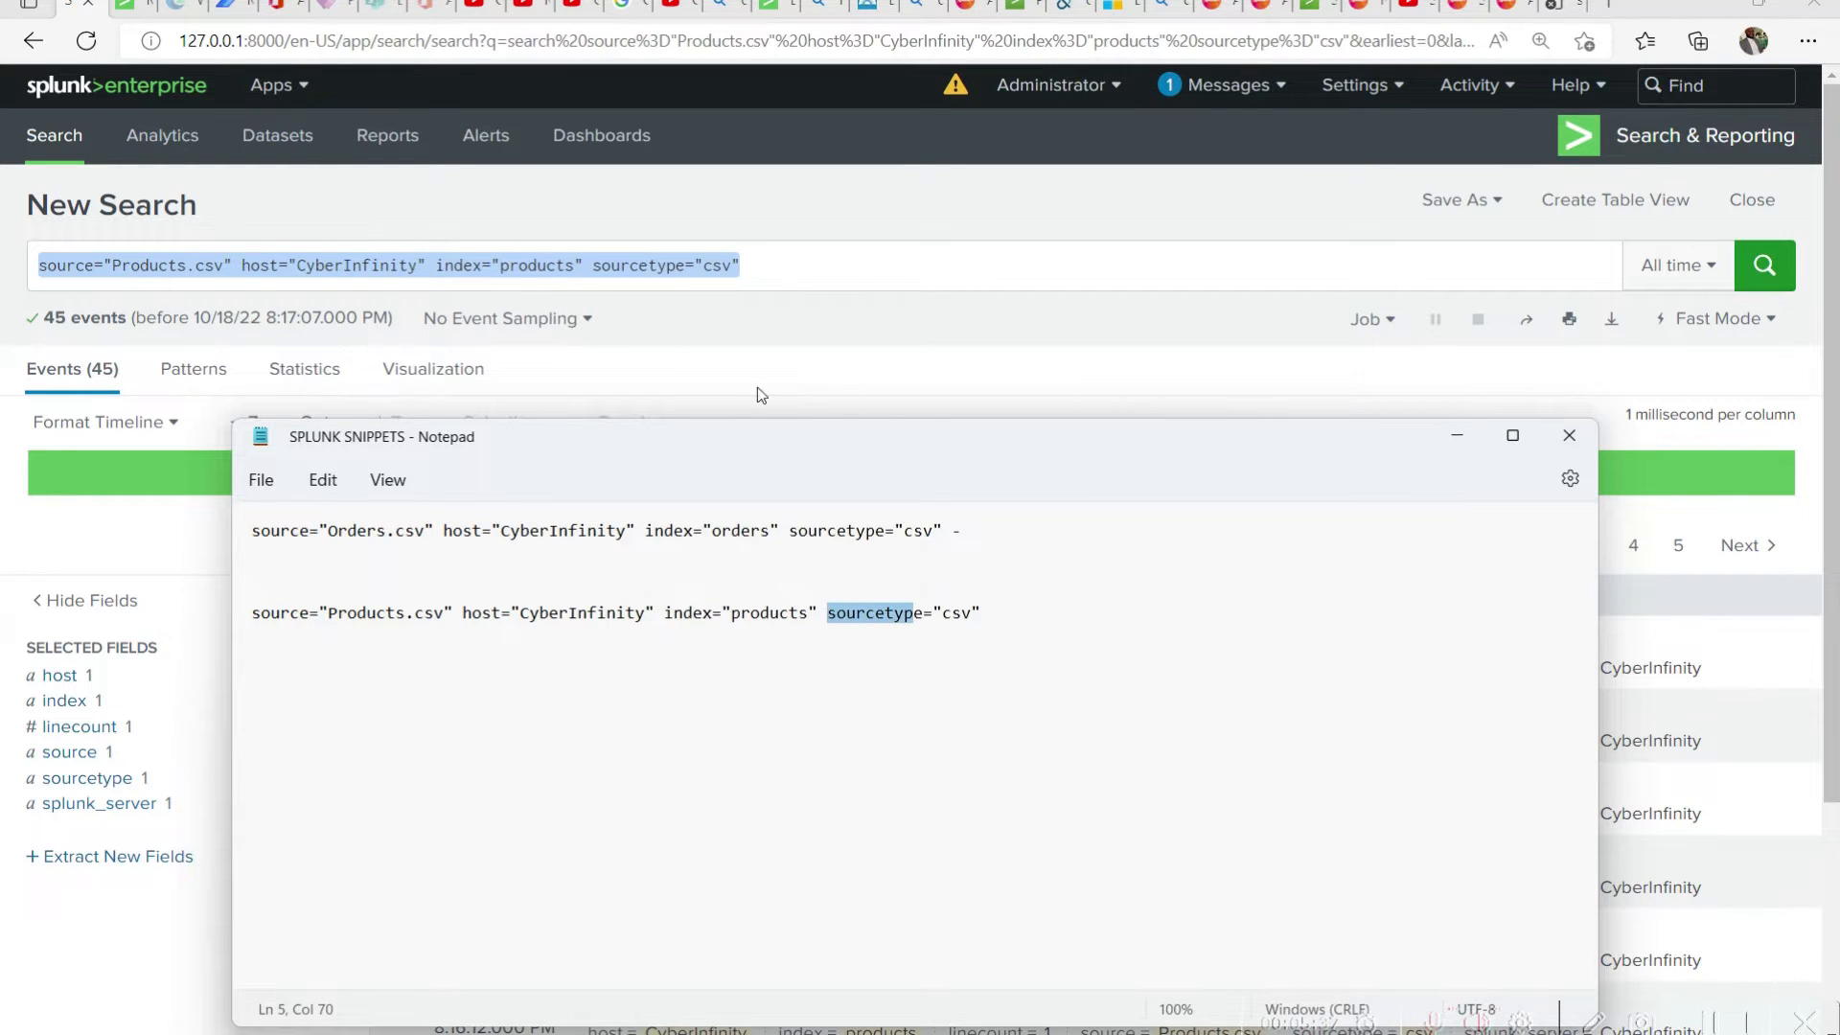
# Return to the Splunk search and examine the Products.csv query and the events listed for it
pyautogui.click(734, 233)
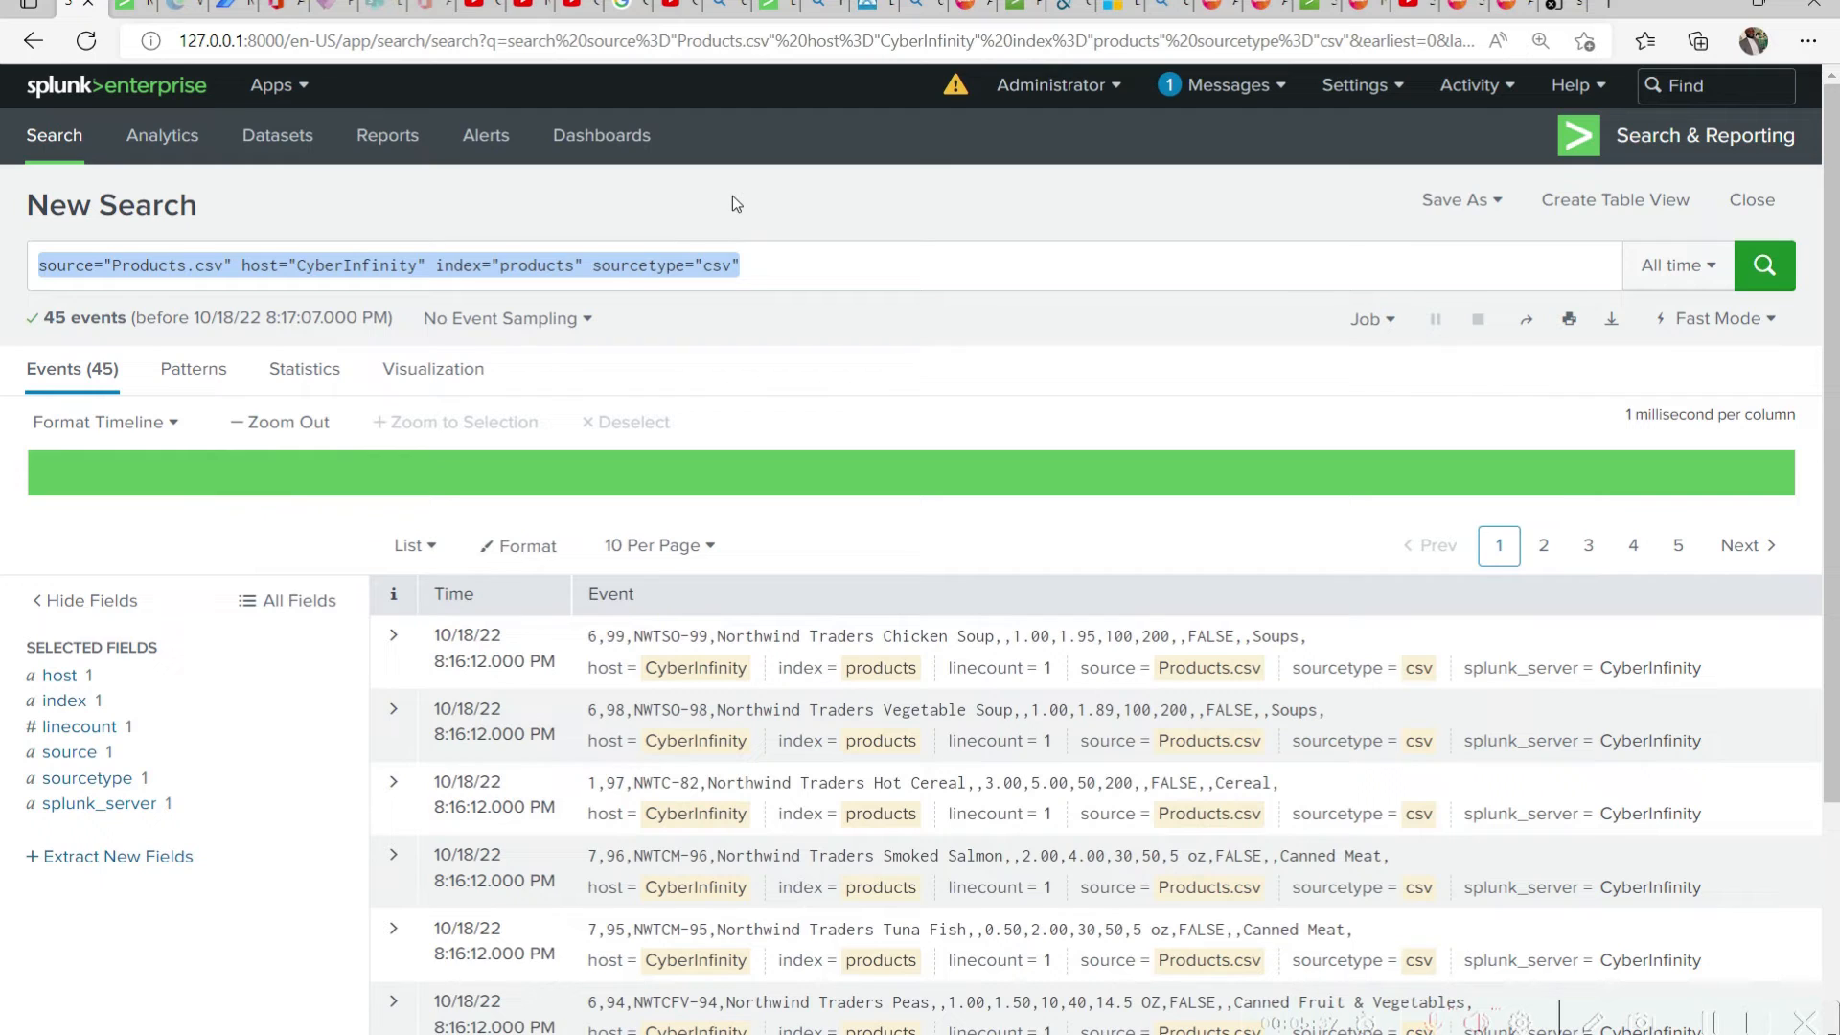
pyautogui.click(784, 261)
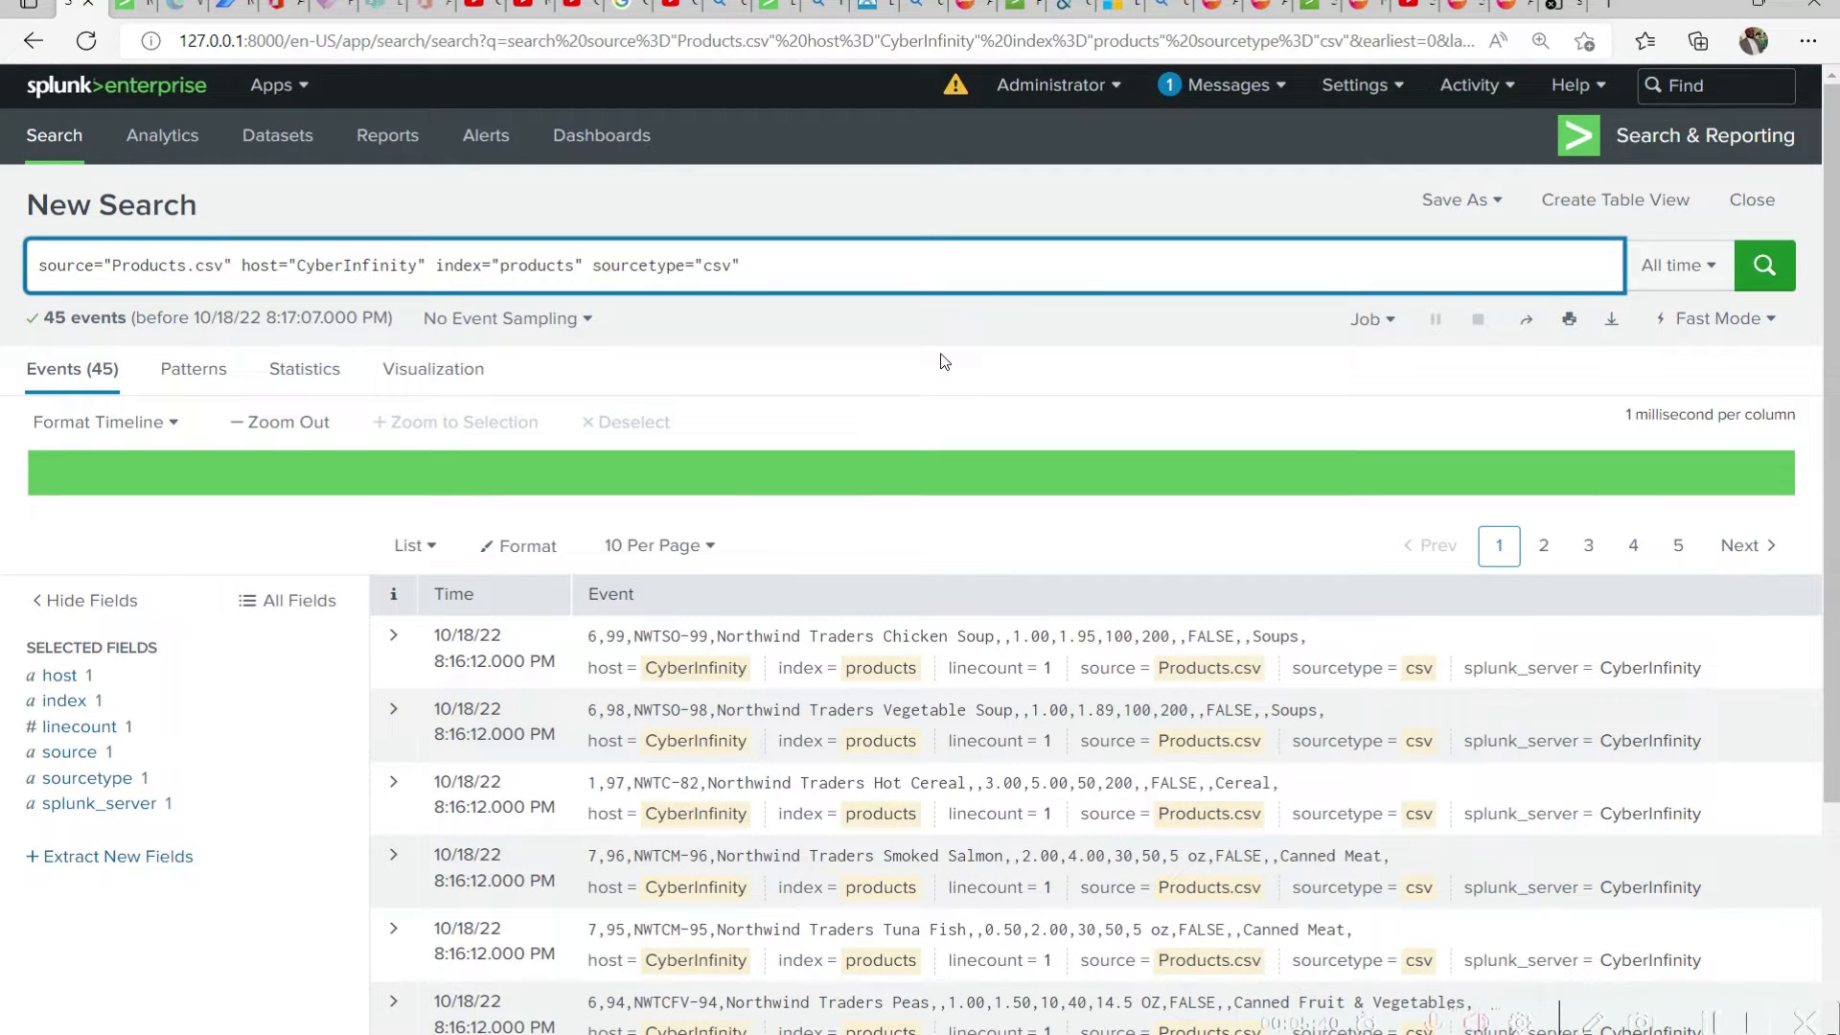
pyautogui.moveTo(749, 265); pyautogui.dragTo(4, 278)
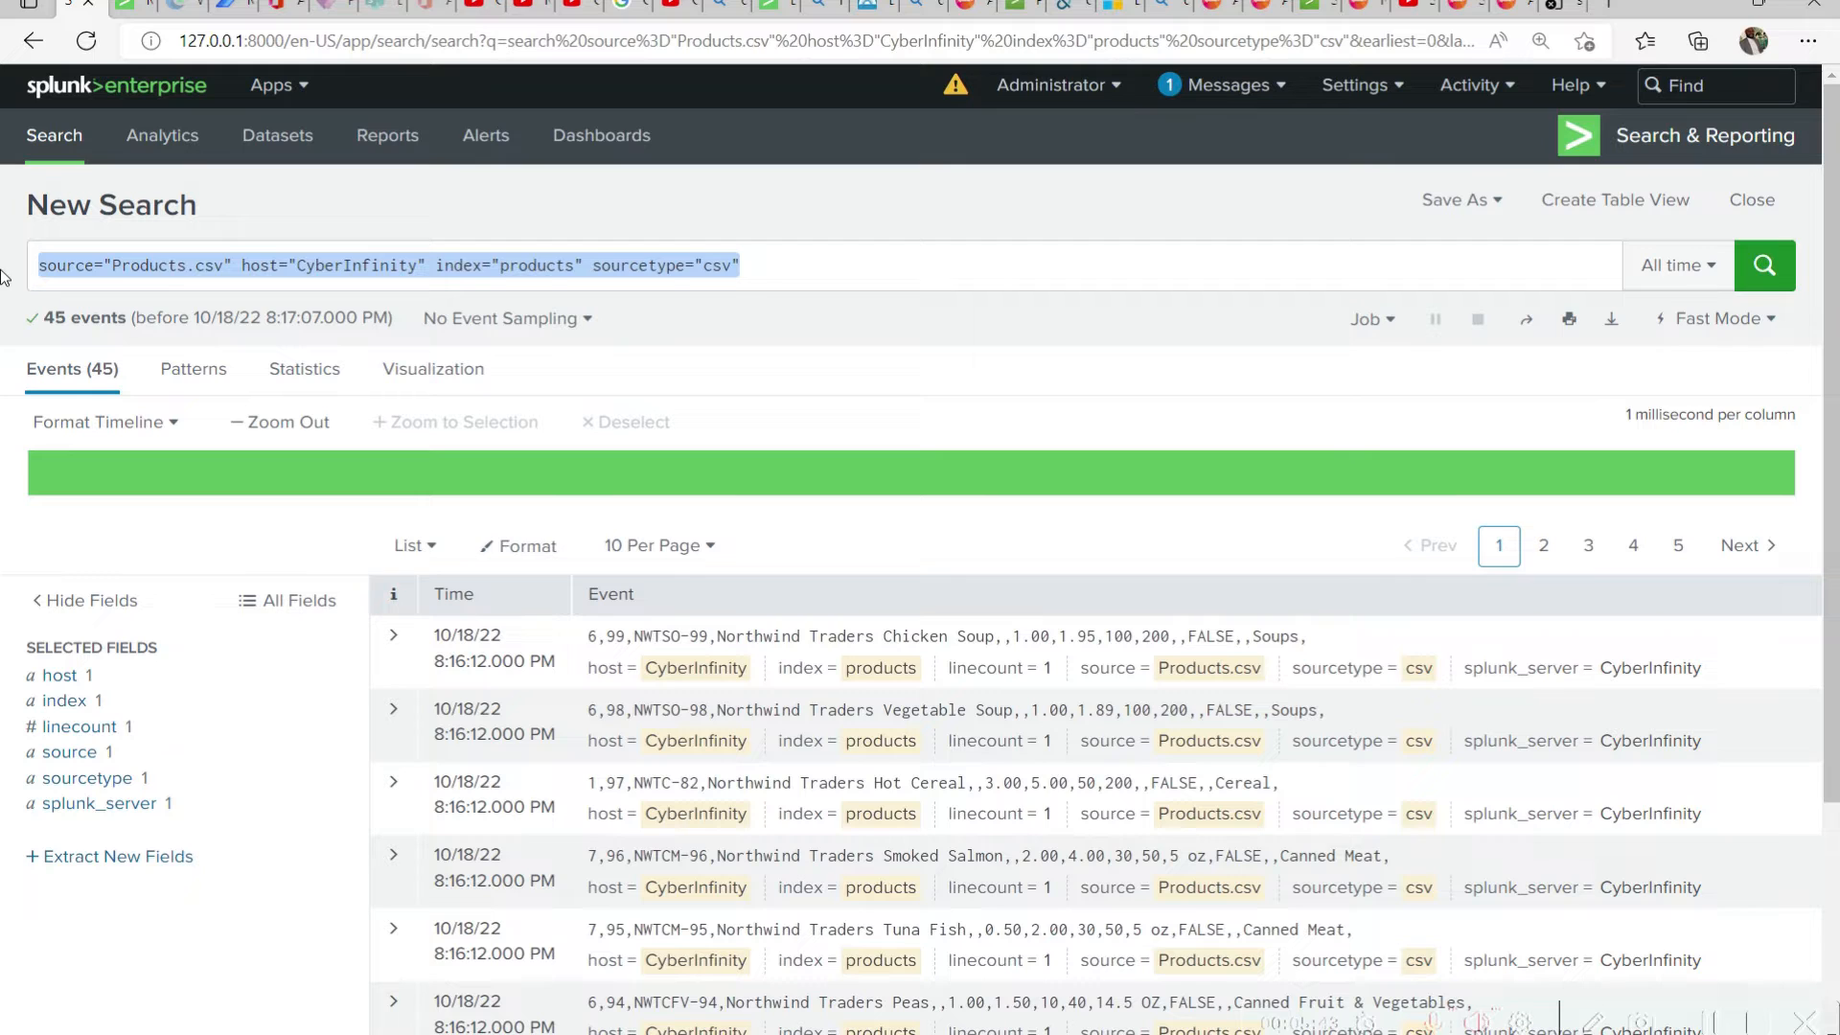
pyautogui.click(863, 266)
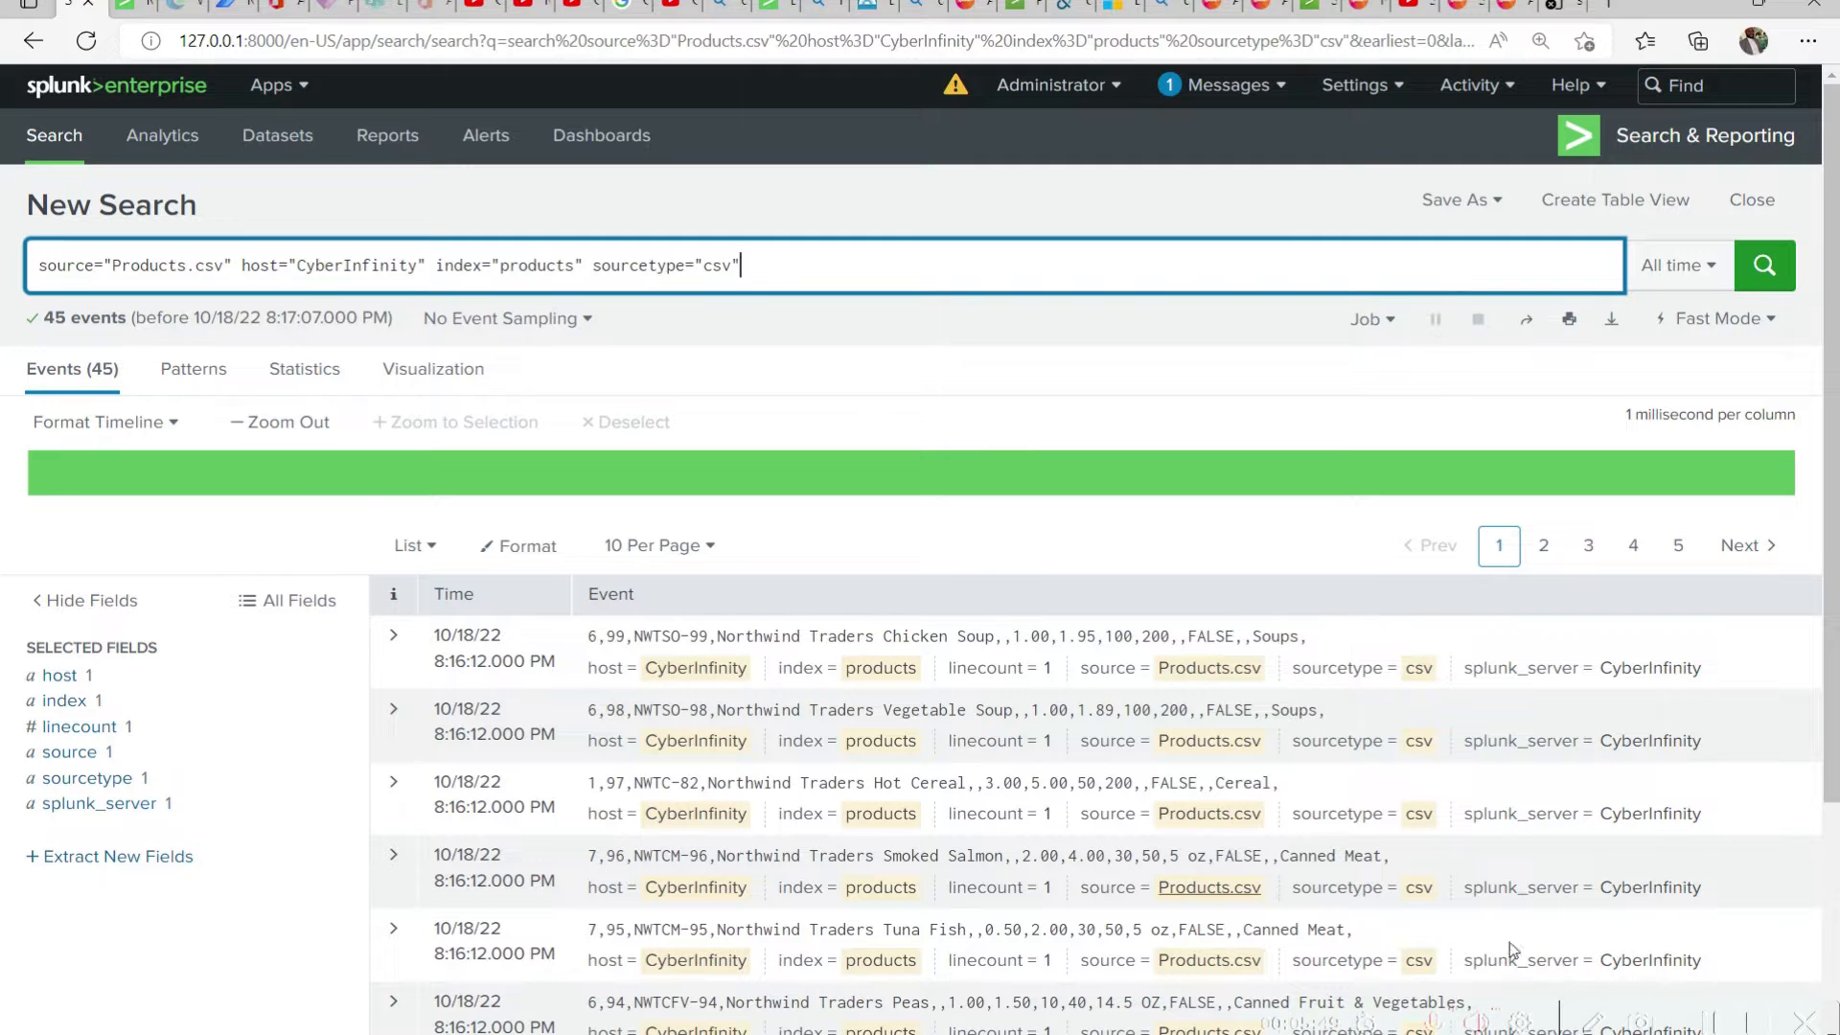
pyautogui.scroll(-3, 958, 718)
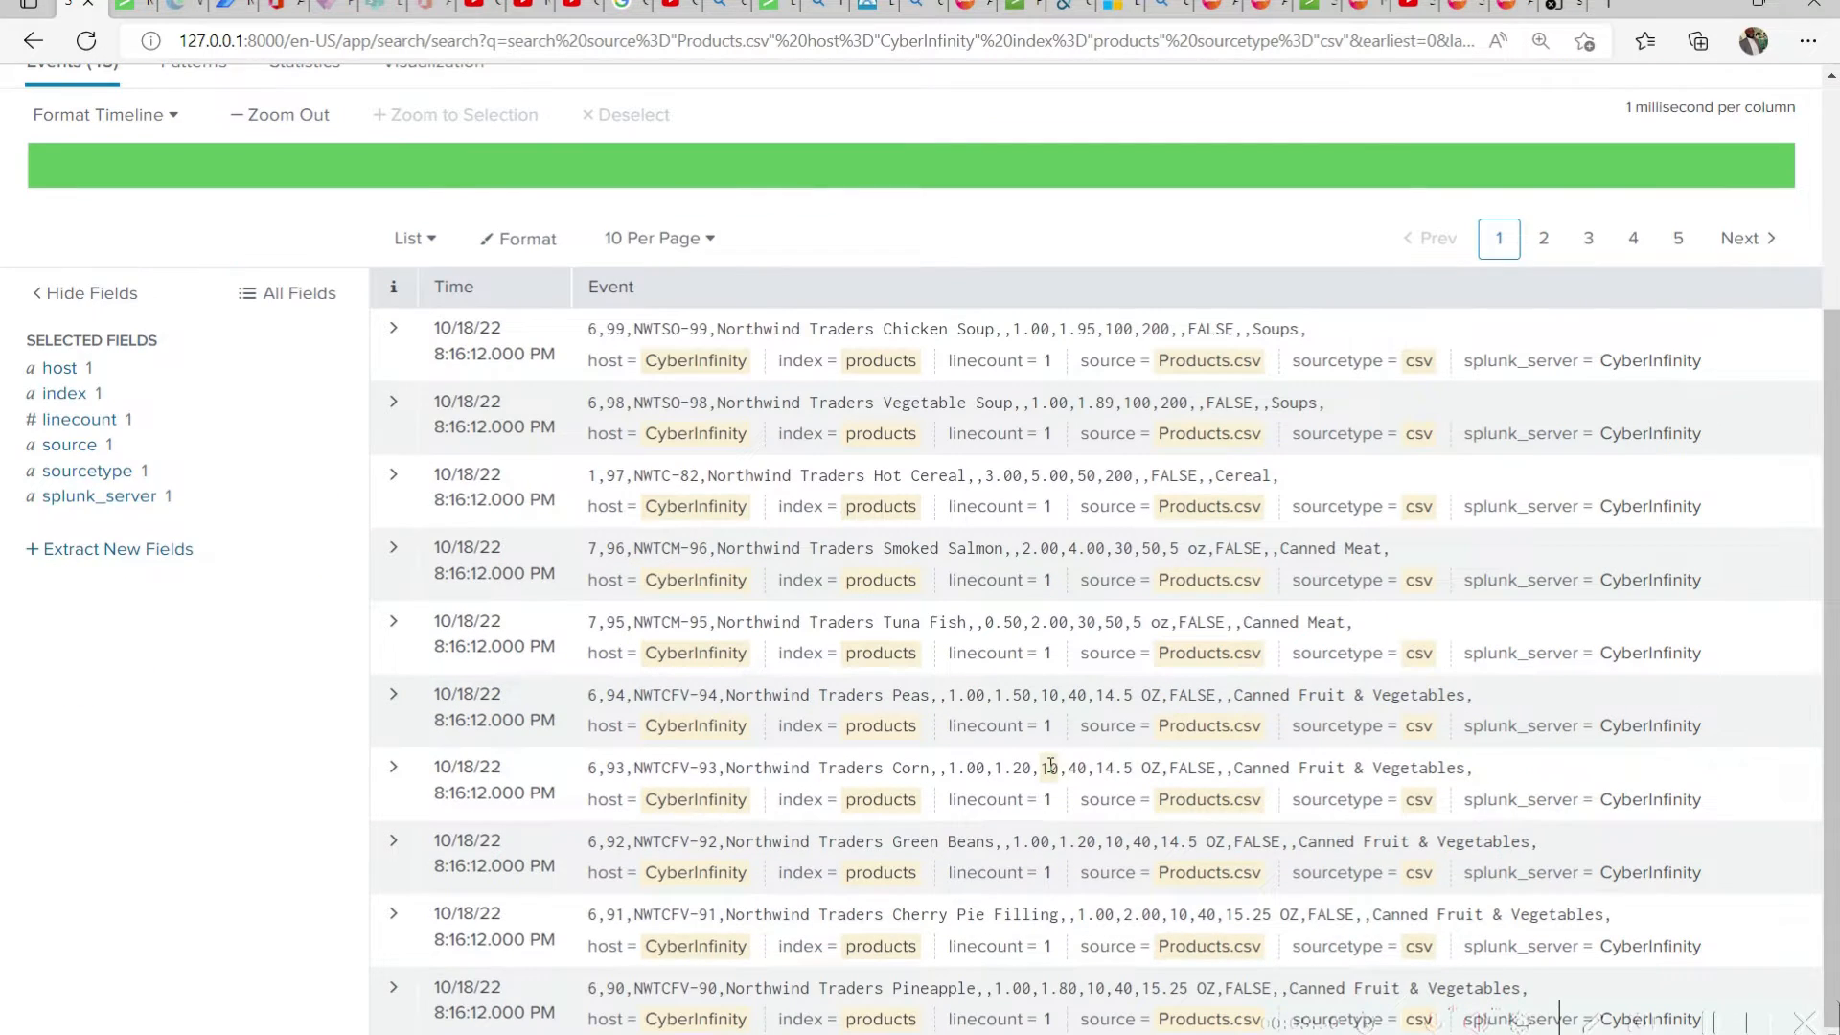
pyautogui.scroll(3, 1054, 762)
pyautogui.scroll(1, 1473, 780)
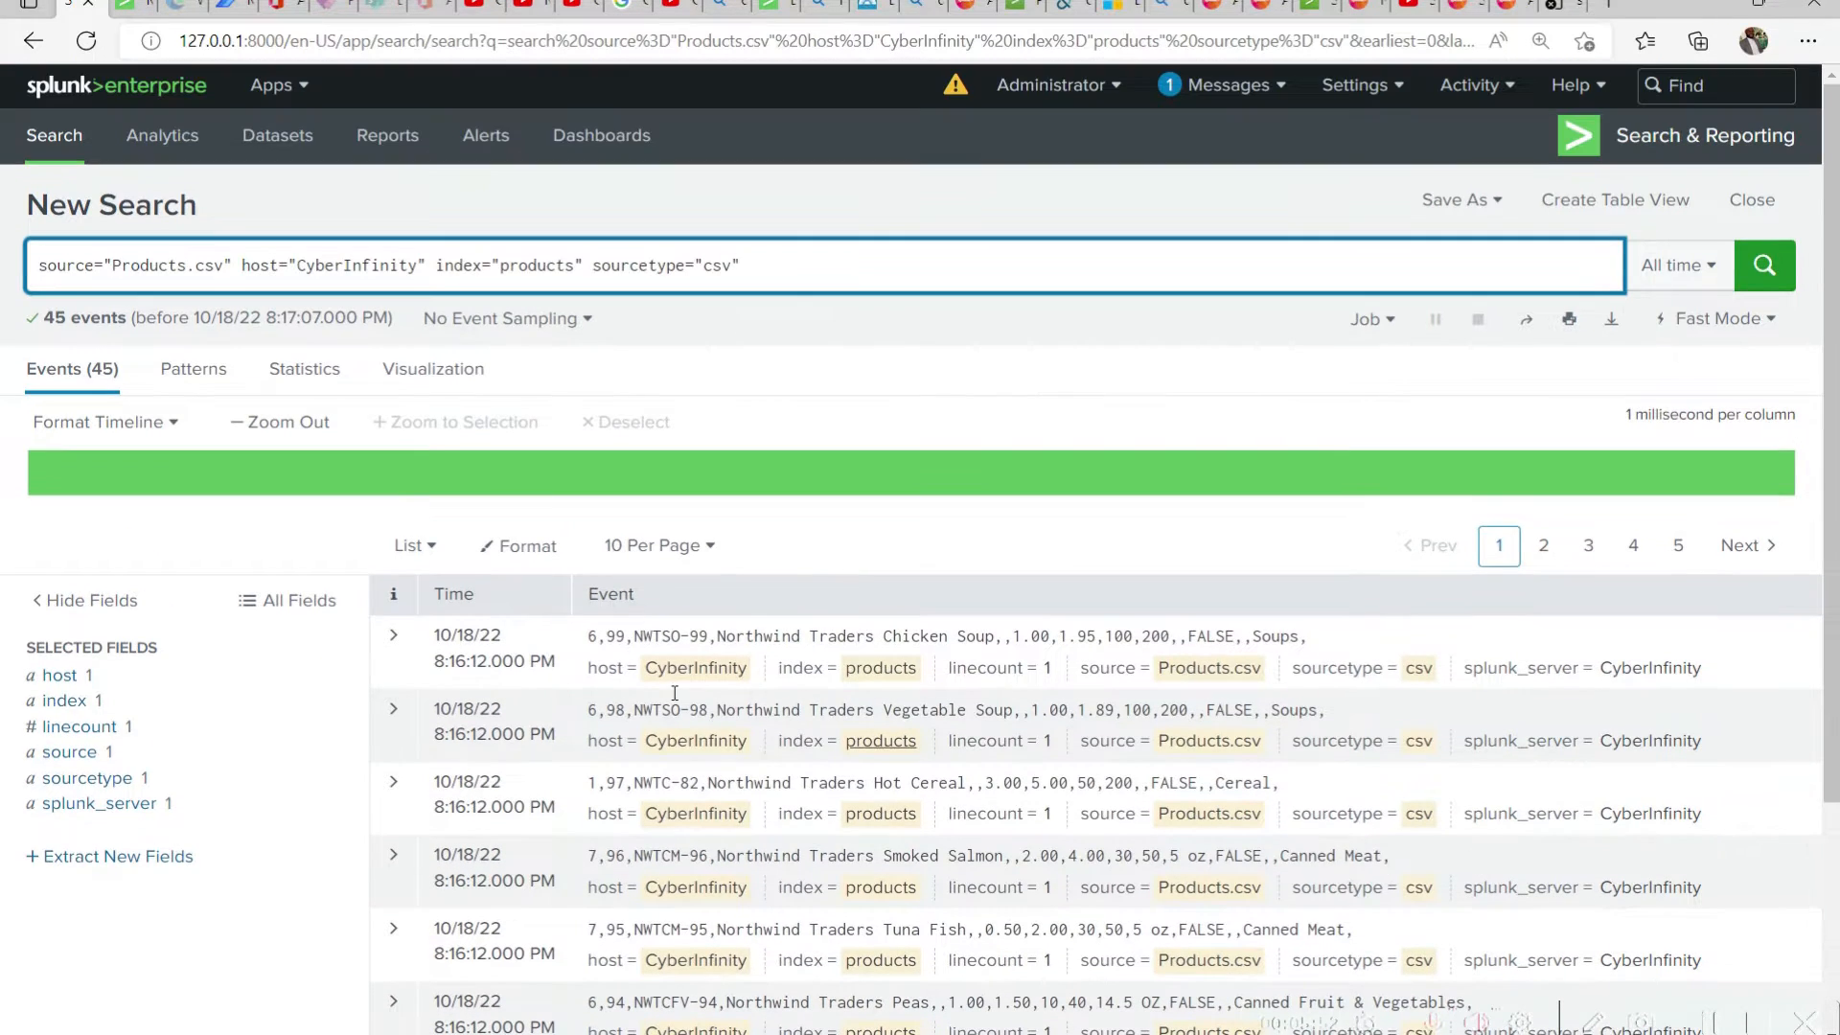
# Expand the Northwind Traders Chicken Soup event, examine its fields and available event actions, and collapse it again
pyautogui.click(393, 638)
pyautogui.scroll(-3, 1244, 686)
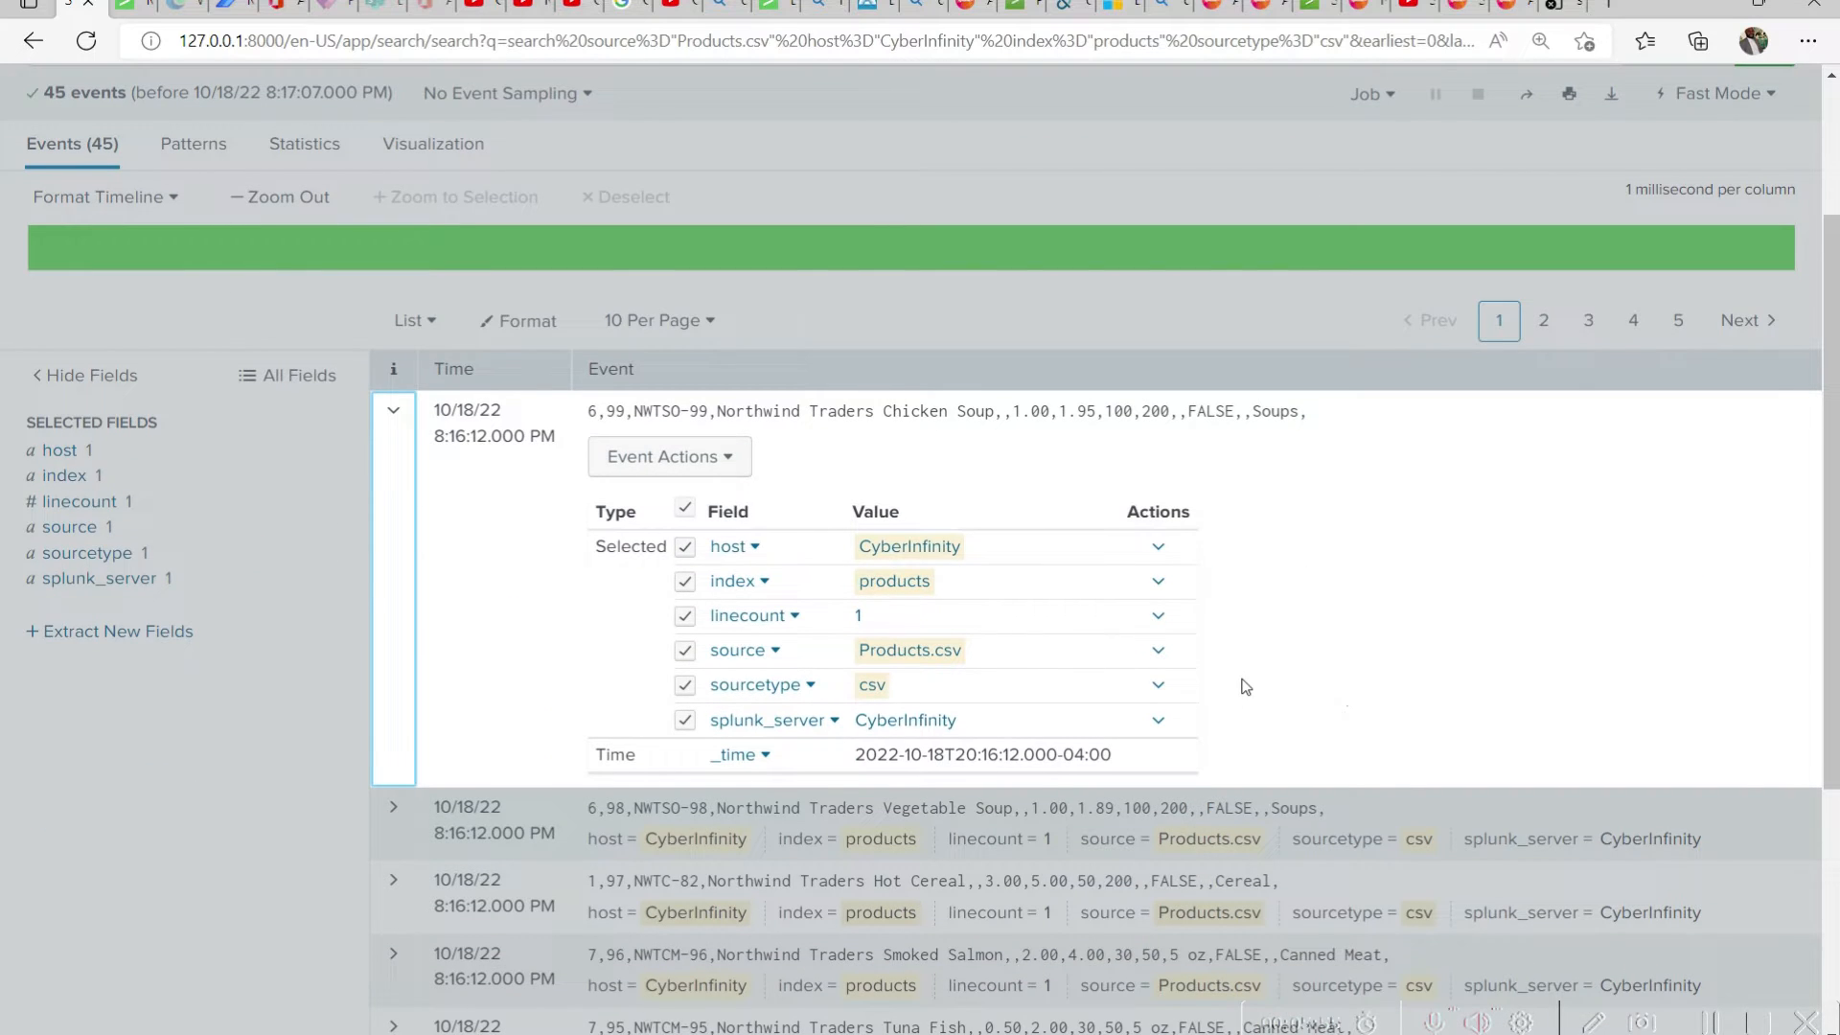
pyautogui.scroll(-1, 1245, 686)
pyautogui.click(666, 388)
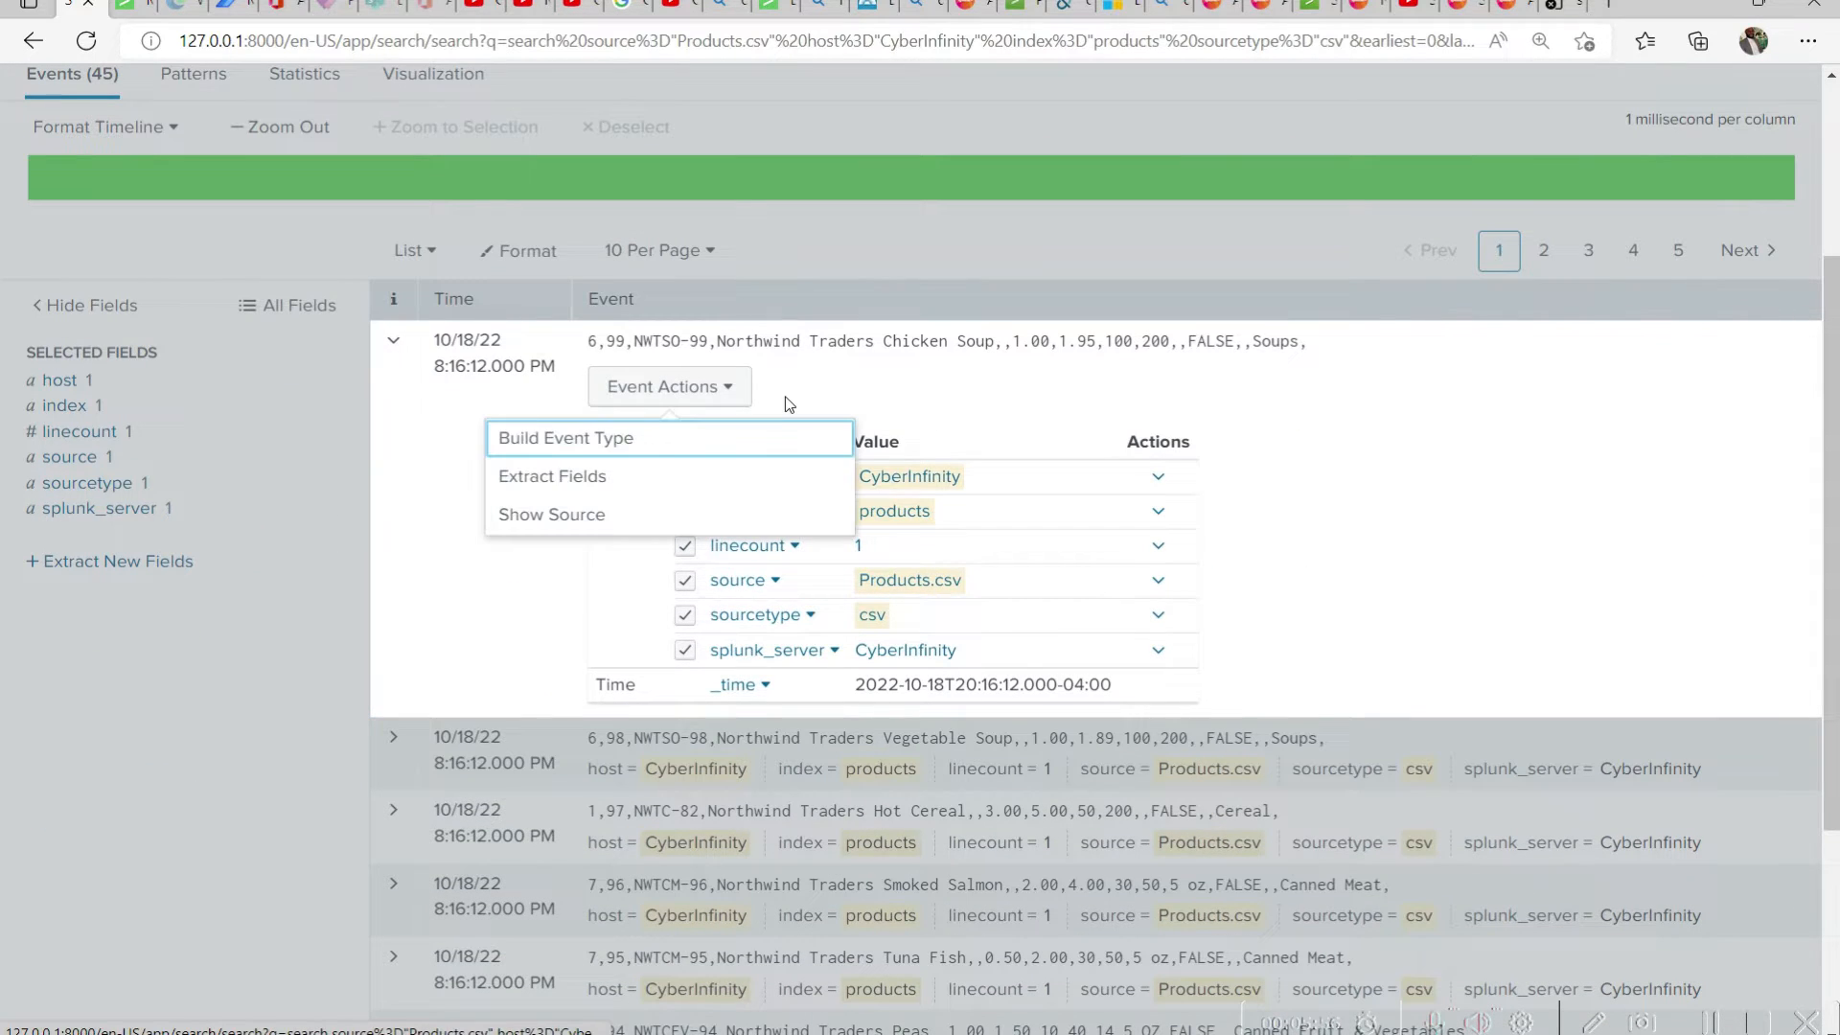
pyautogui.click(1048, 412)
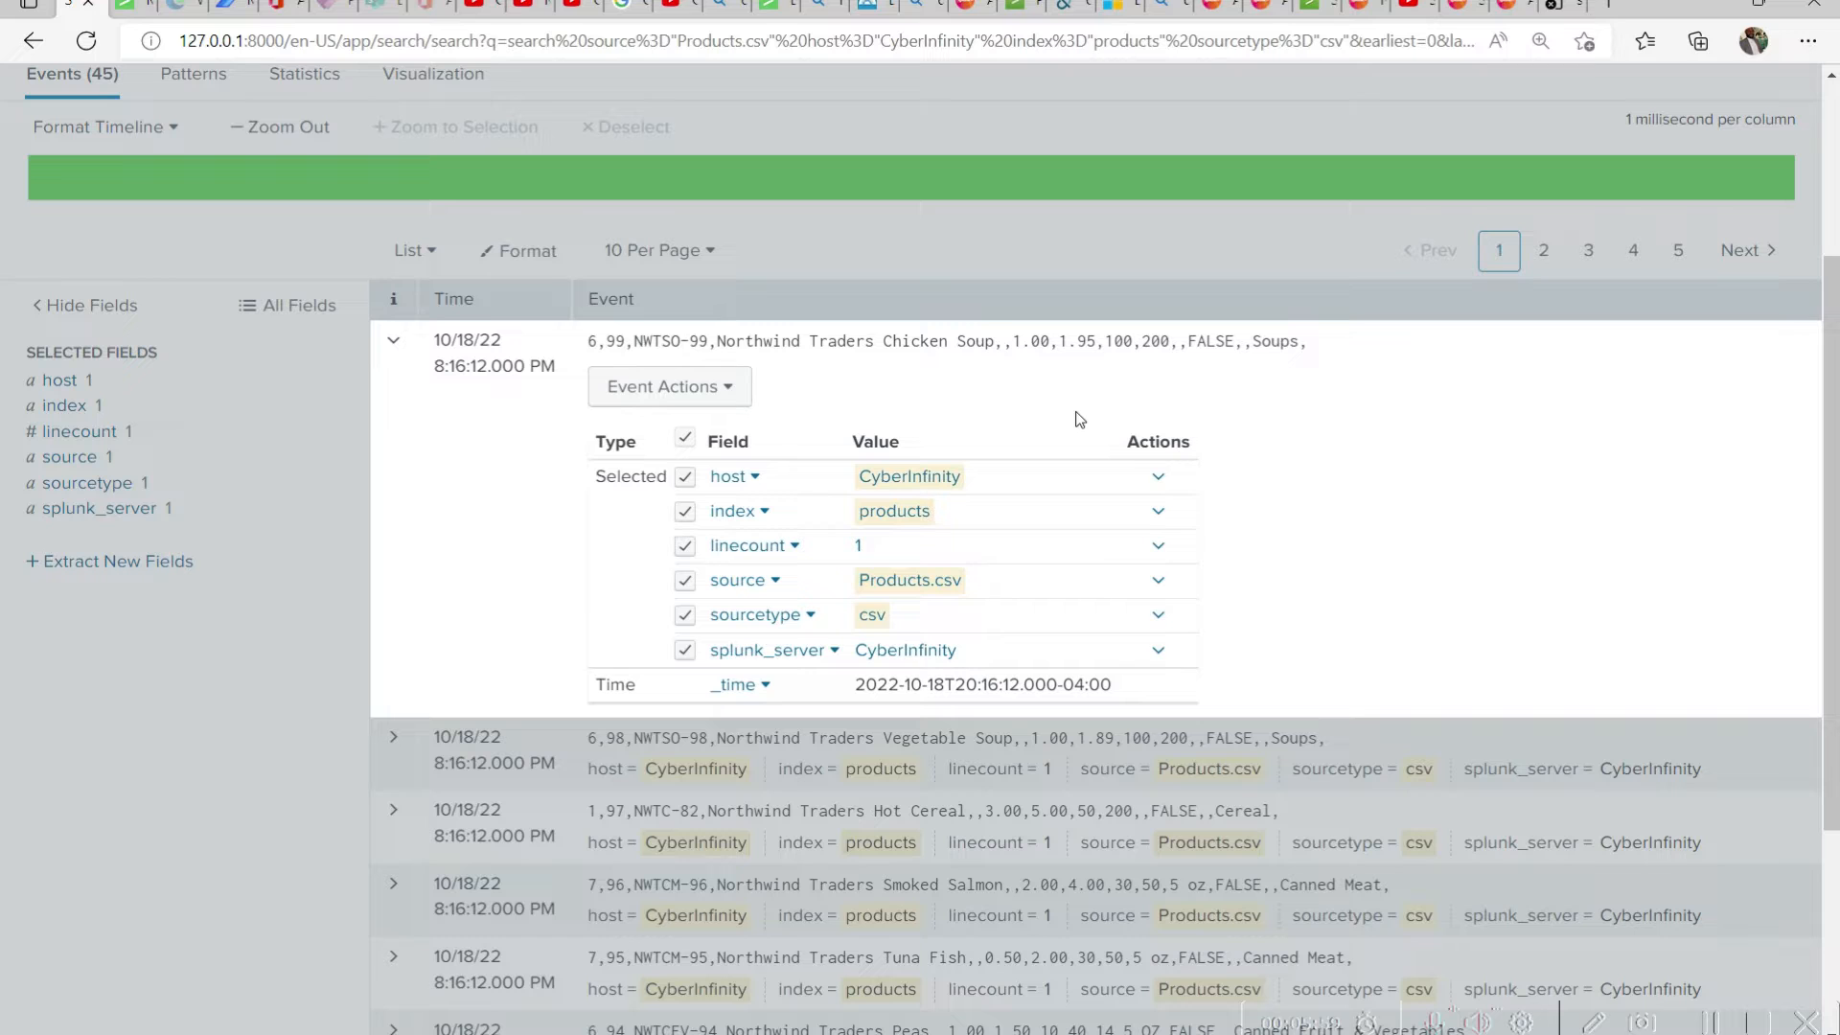
pyautogui.click(836, 600)
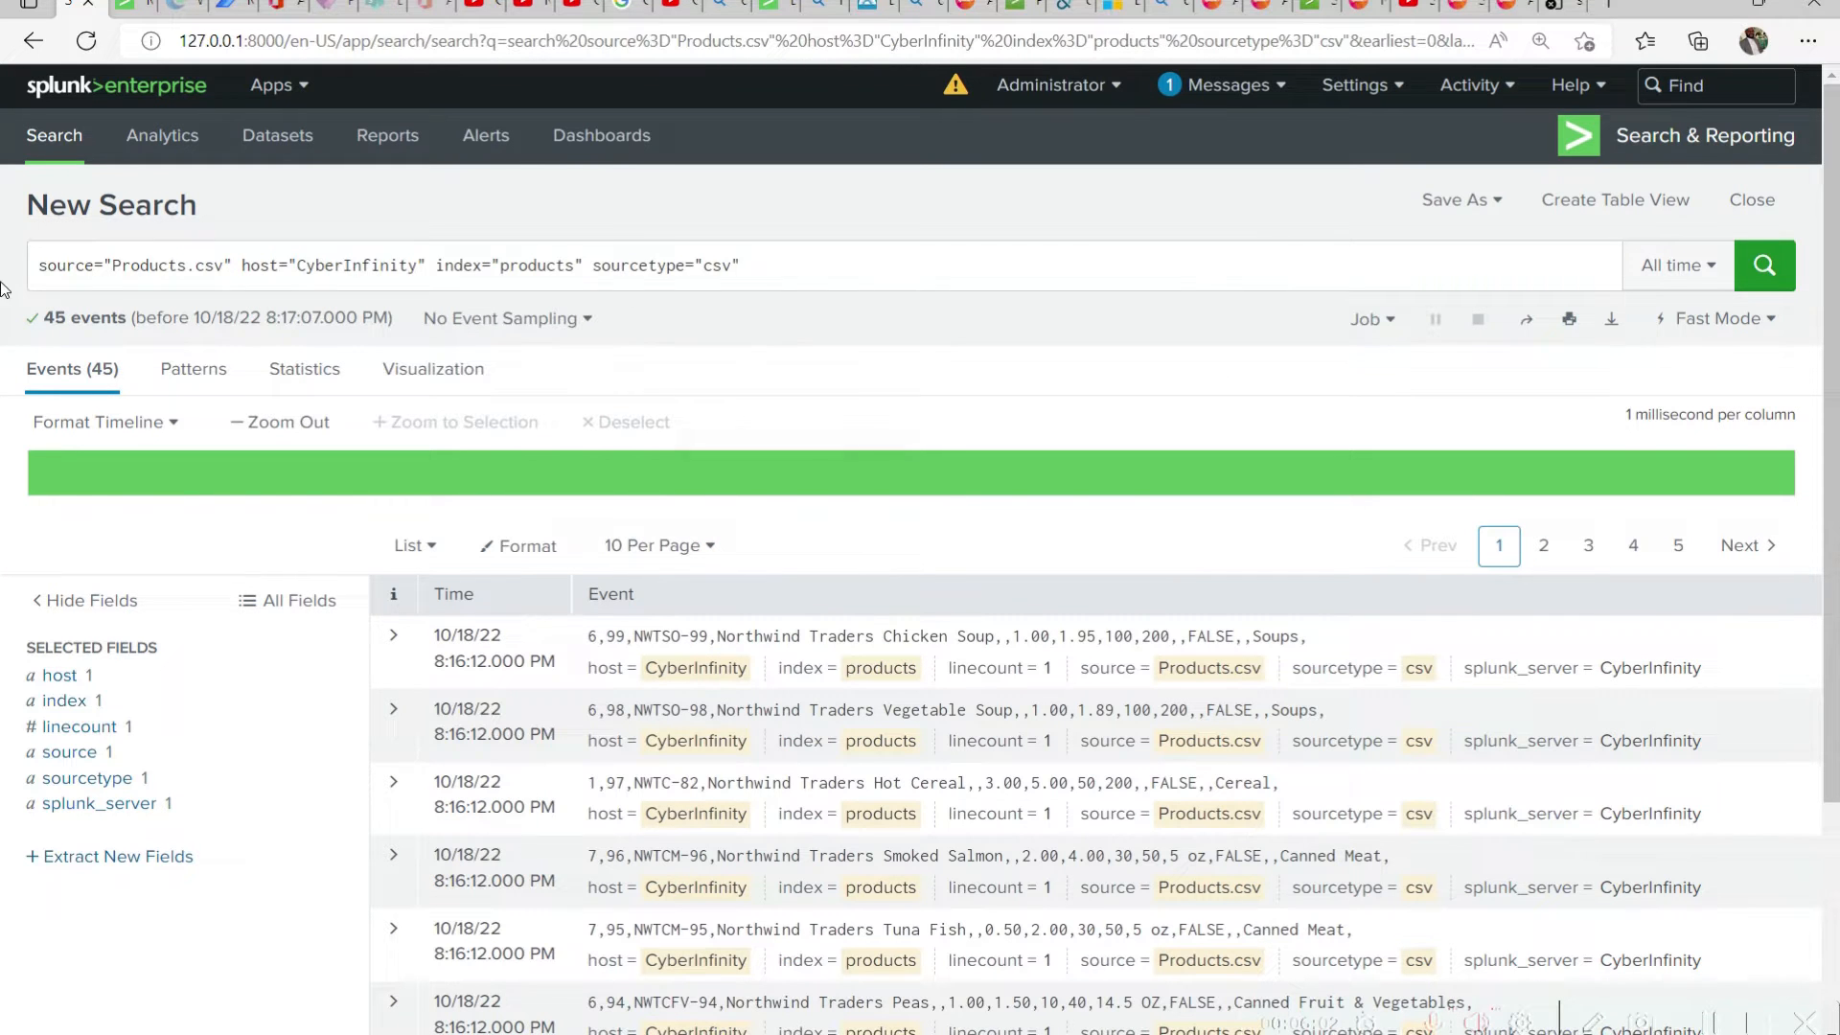
# Switch the search mode of the Products.csv query to Smart Mode
pyautogui.tripleClick(957, 277)
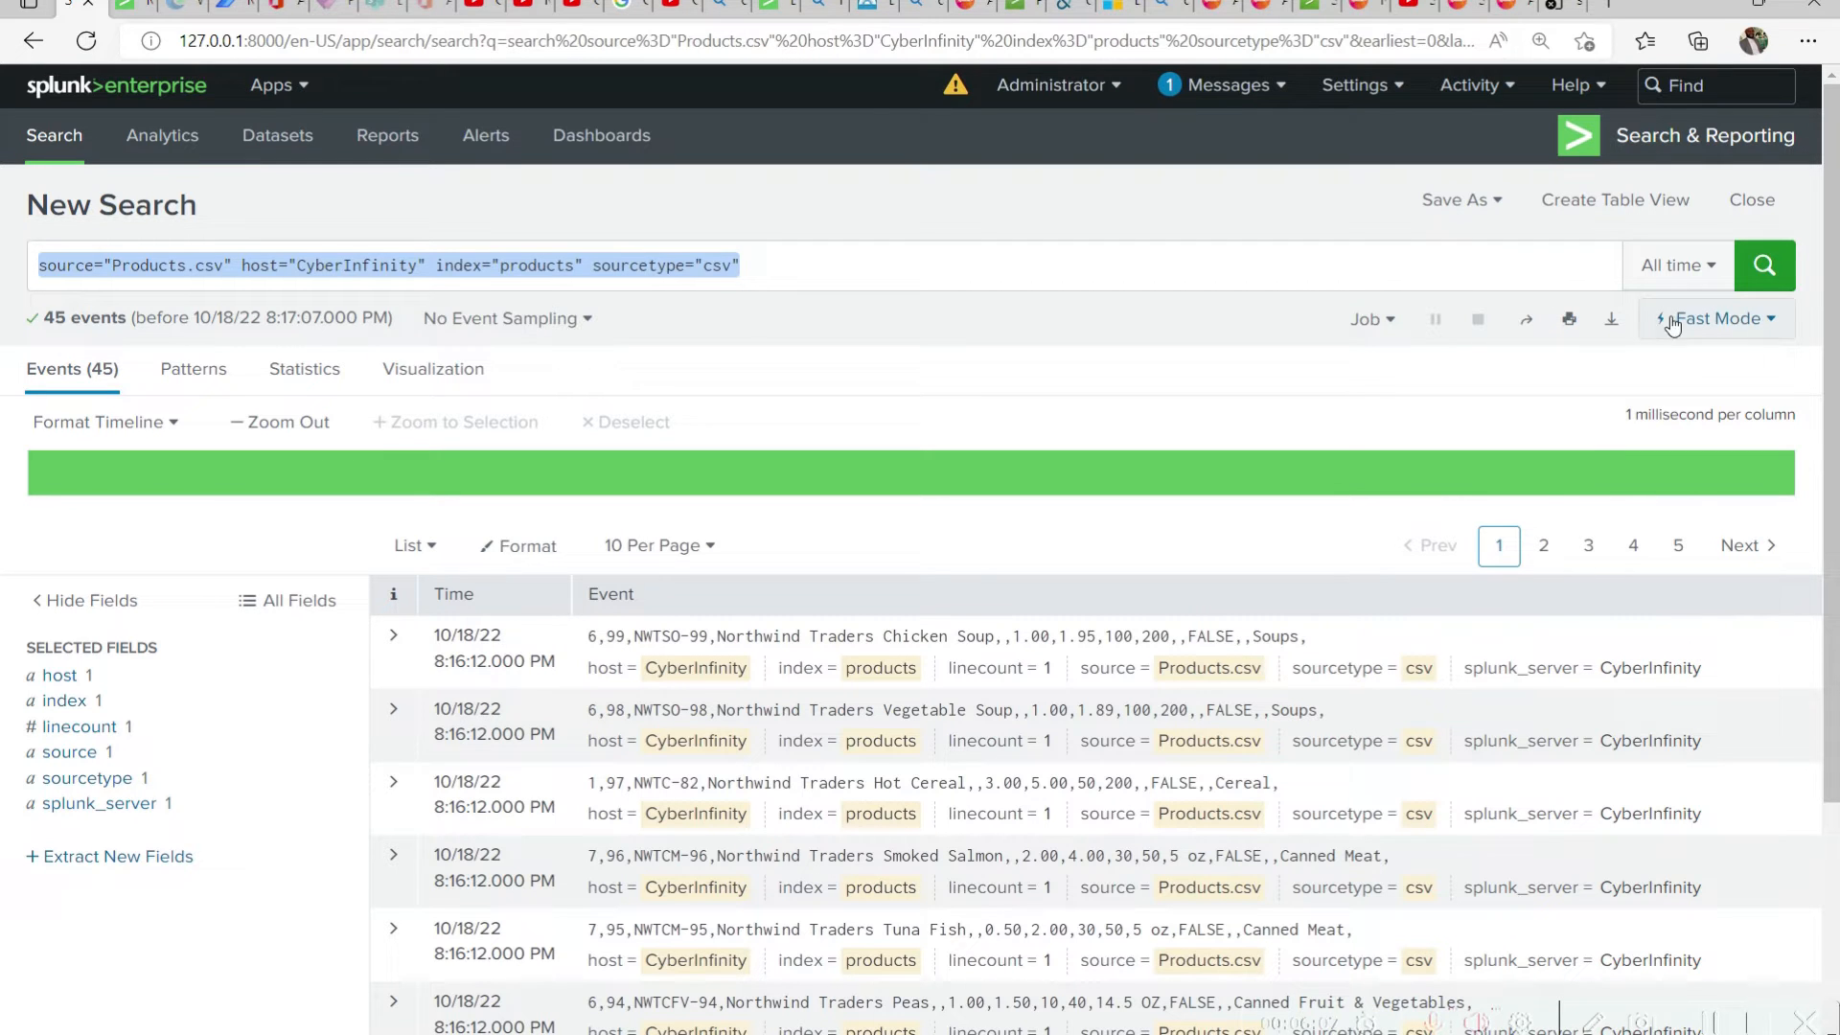
pyautogui.click(1775, 329)
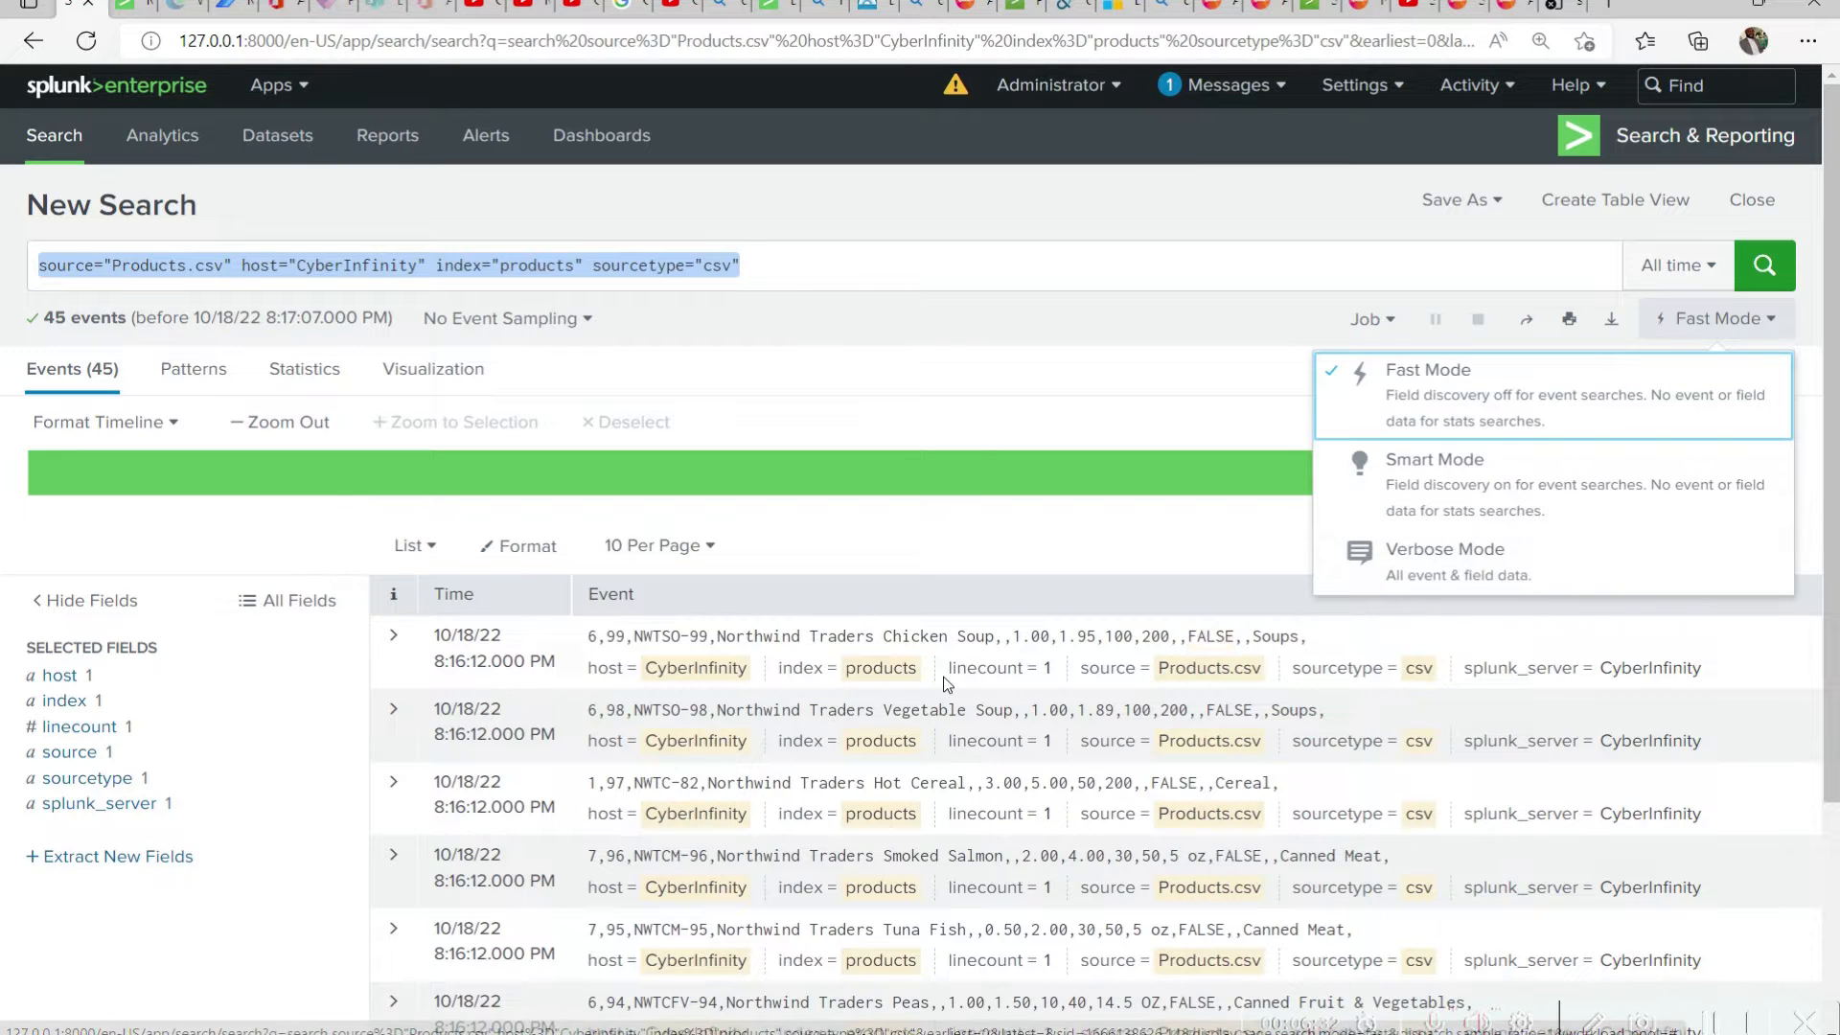
pyautogui.click(1455, 498)
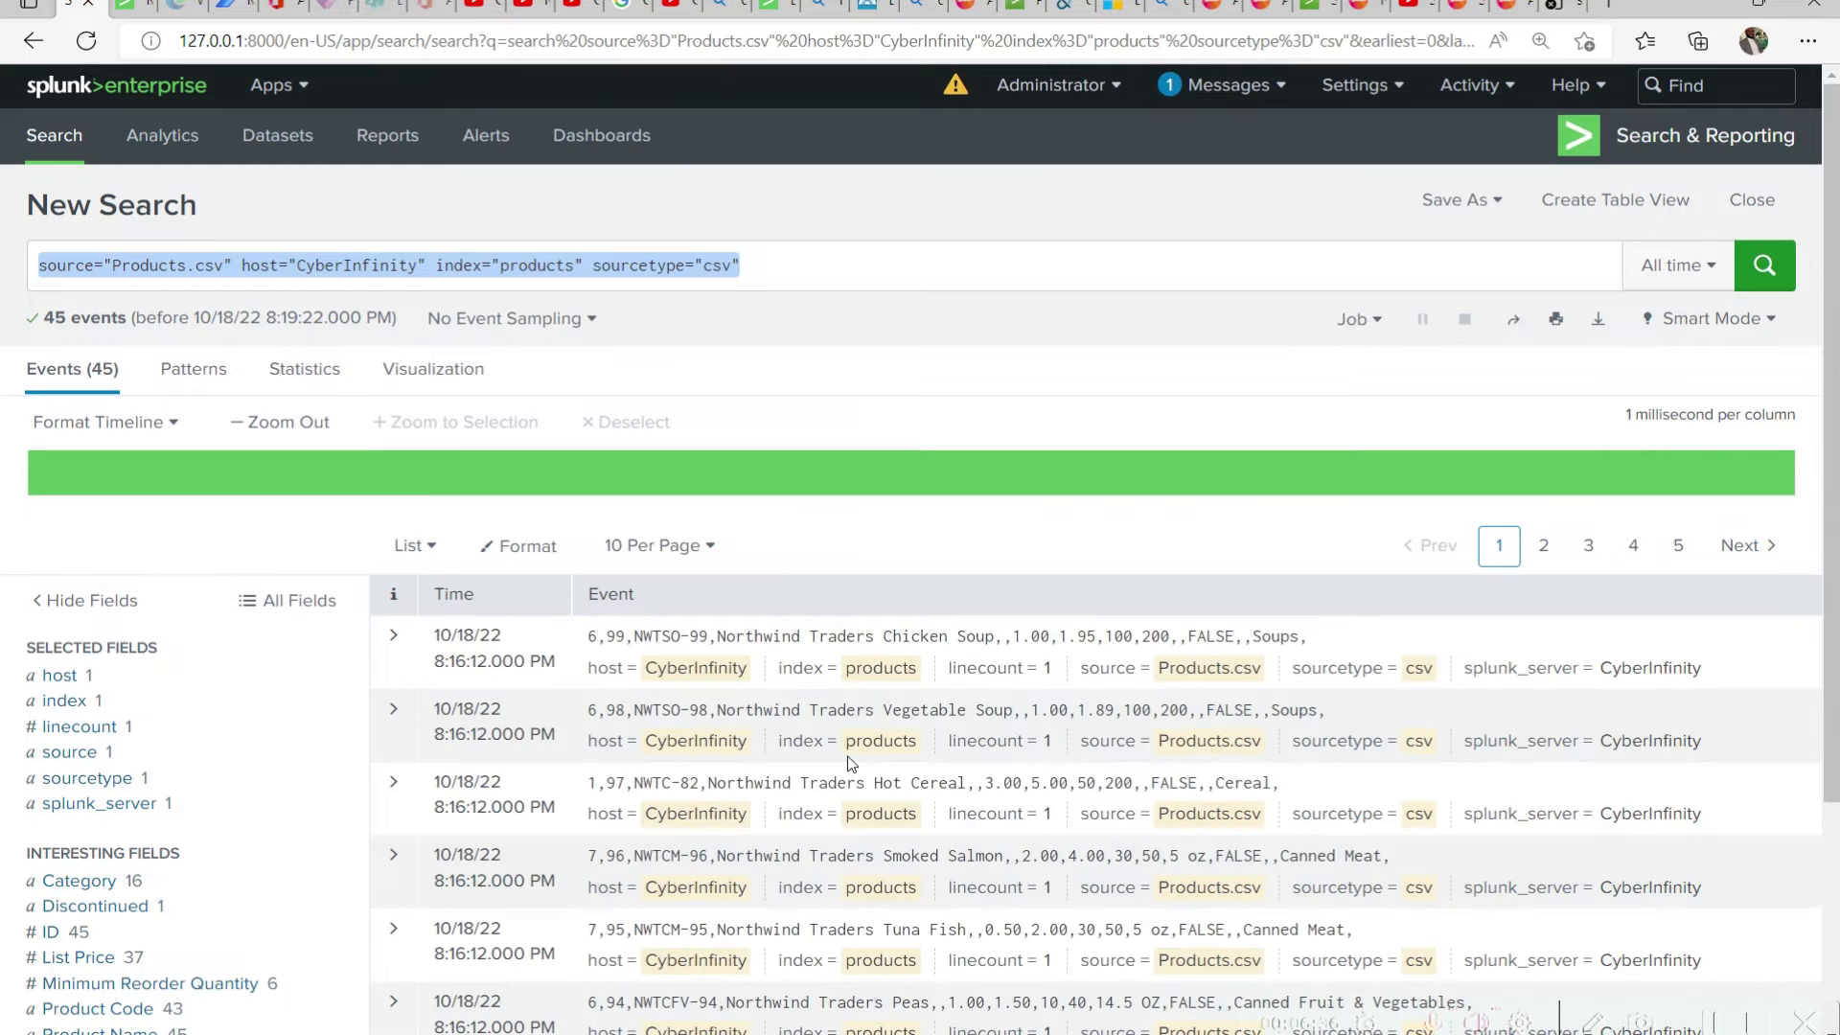
# Expand the Northwind Traders Chicken Soup event and examine the fields listed for it in Smart Mode
pyautogui.scroll(-3, 288, 671)
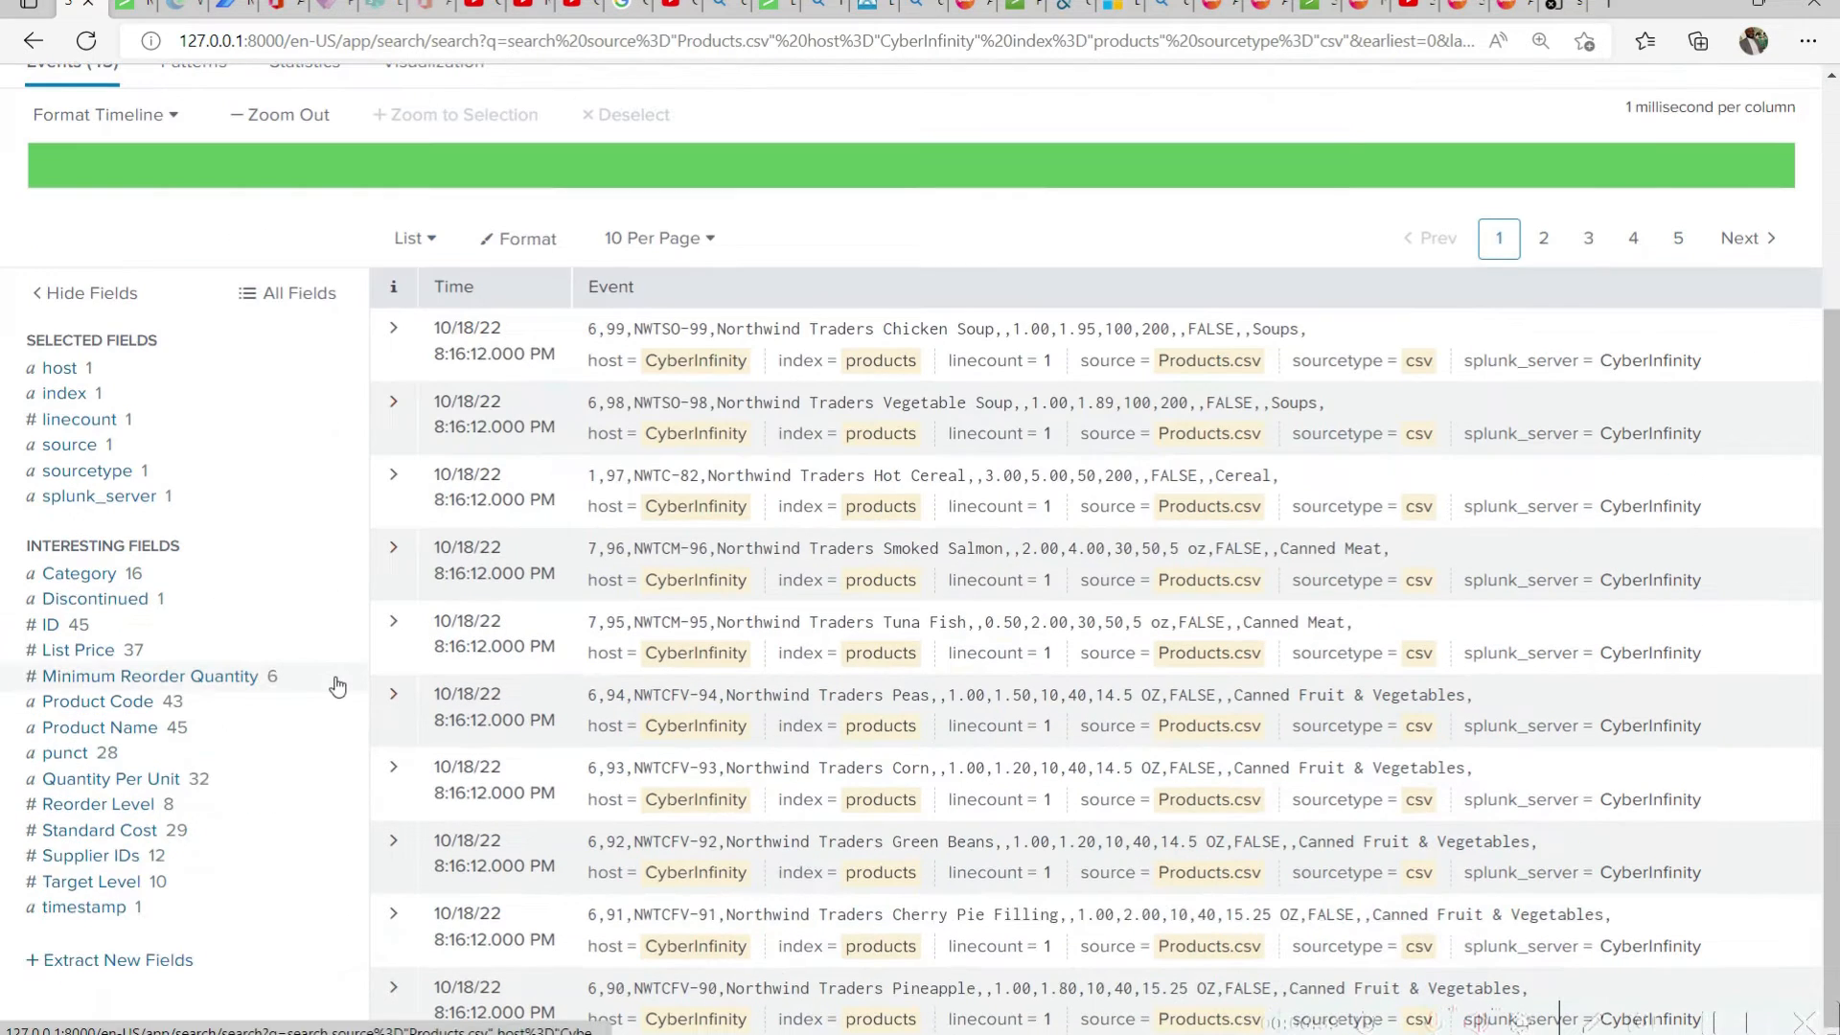
pyautogui.click(393, 328)
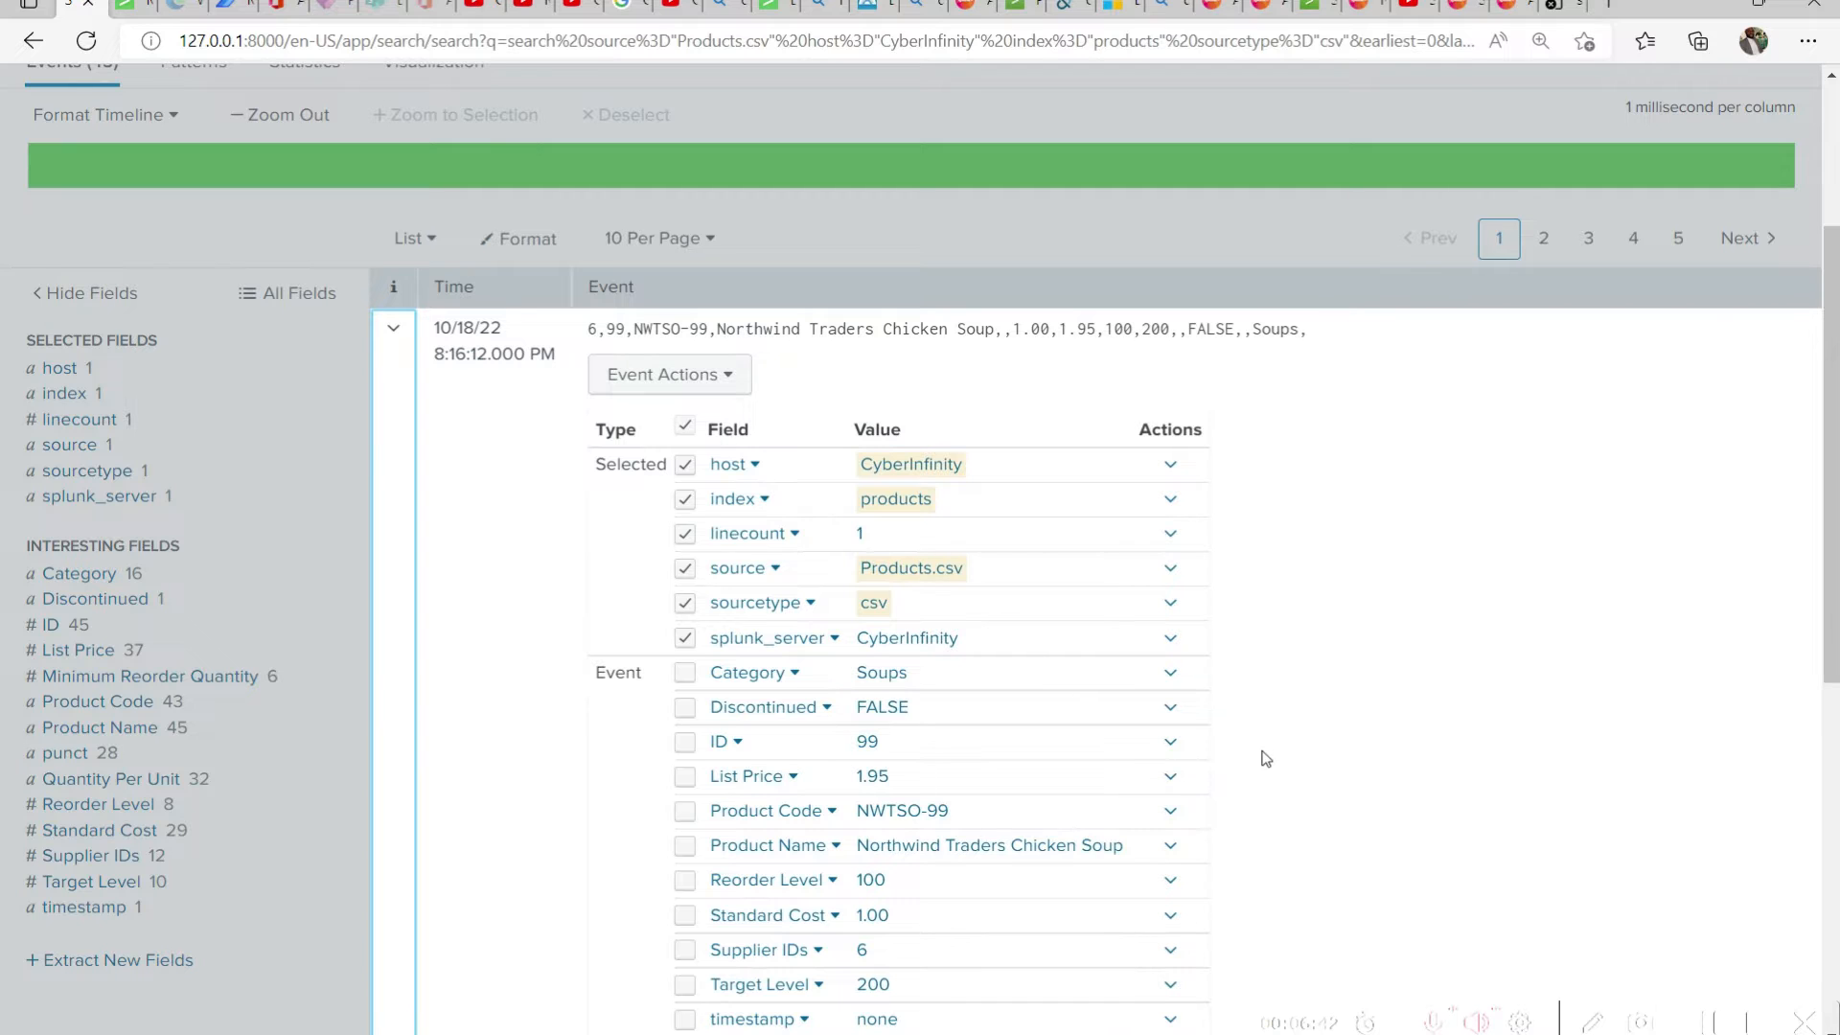
pyautogui.scroll(-3, 1269, 750)
pyautogui.scroll(6, 1266, 744)
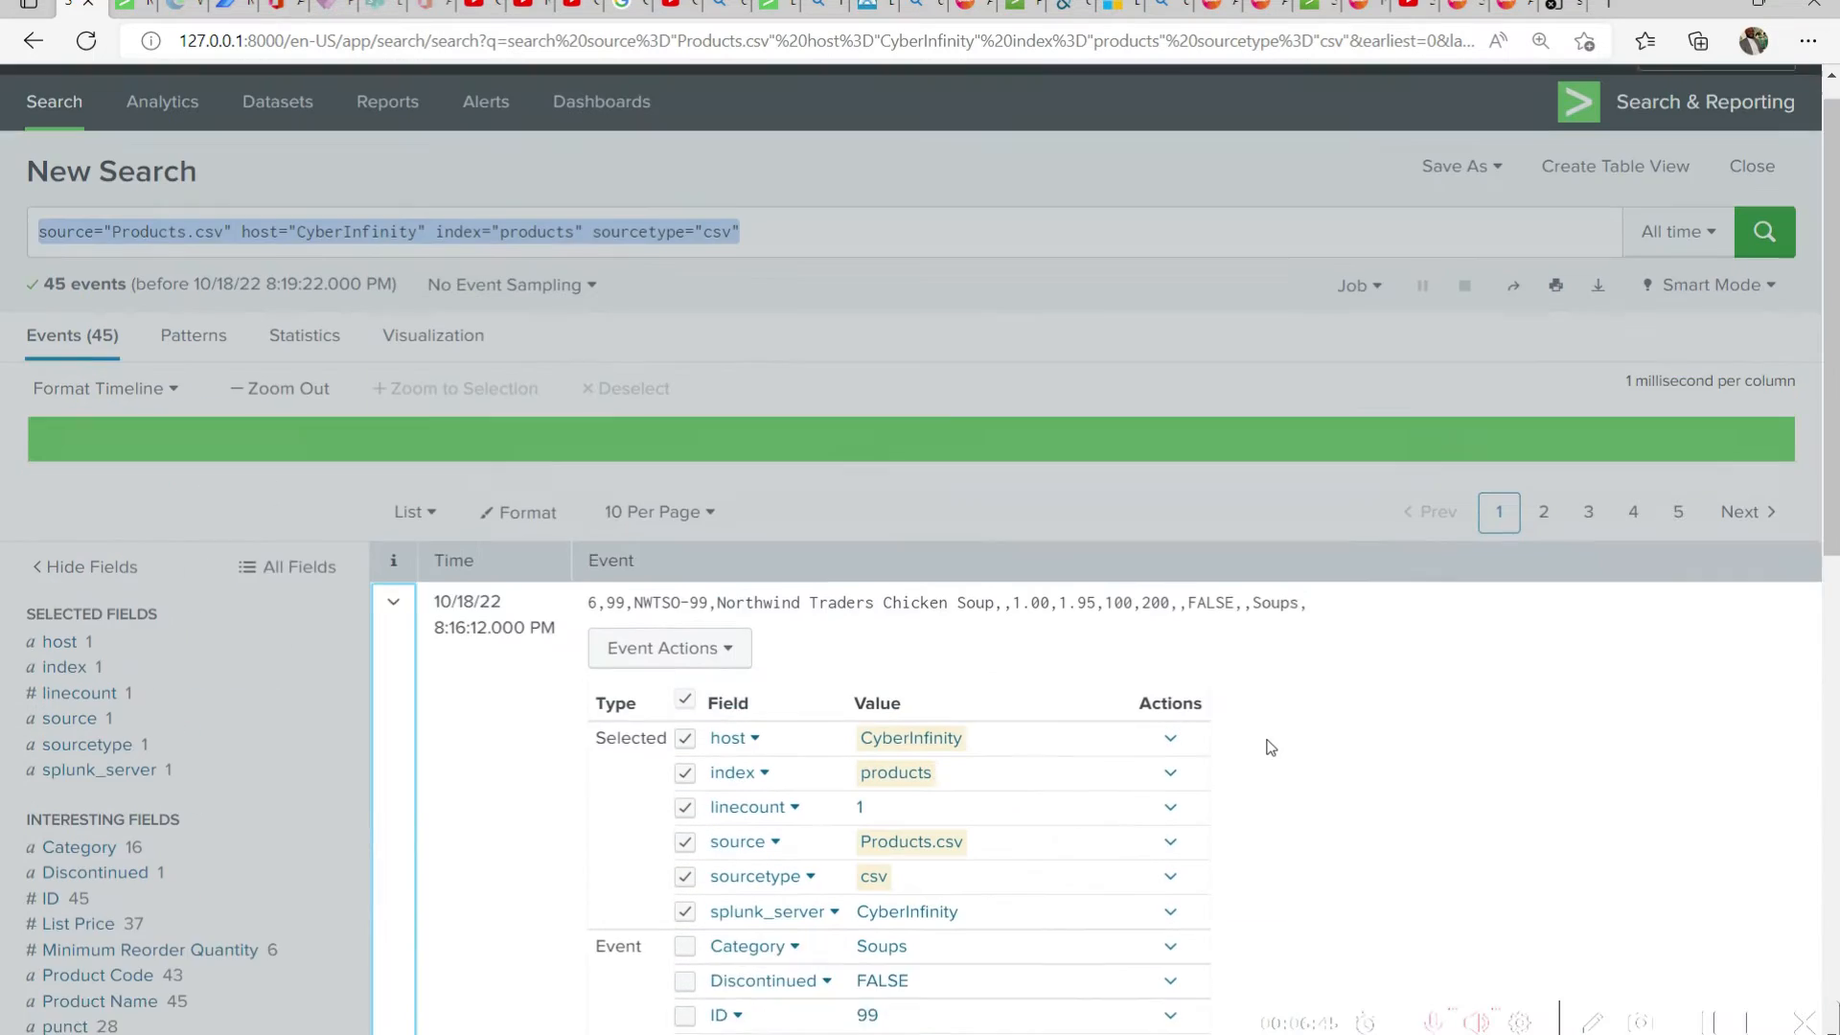
# Switch the Products.csv search to Fast Mode, then expand, examine and collapse the Northwind Traders Chicken Soup event
pyautogui.click(1681, 377)
pyautogui.click(1710, 318)
pyautogui.click(1648, 374)
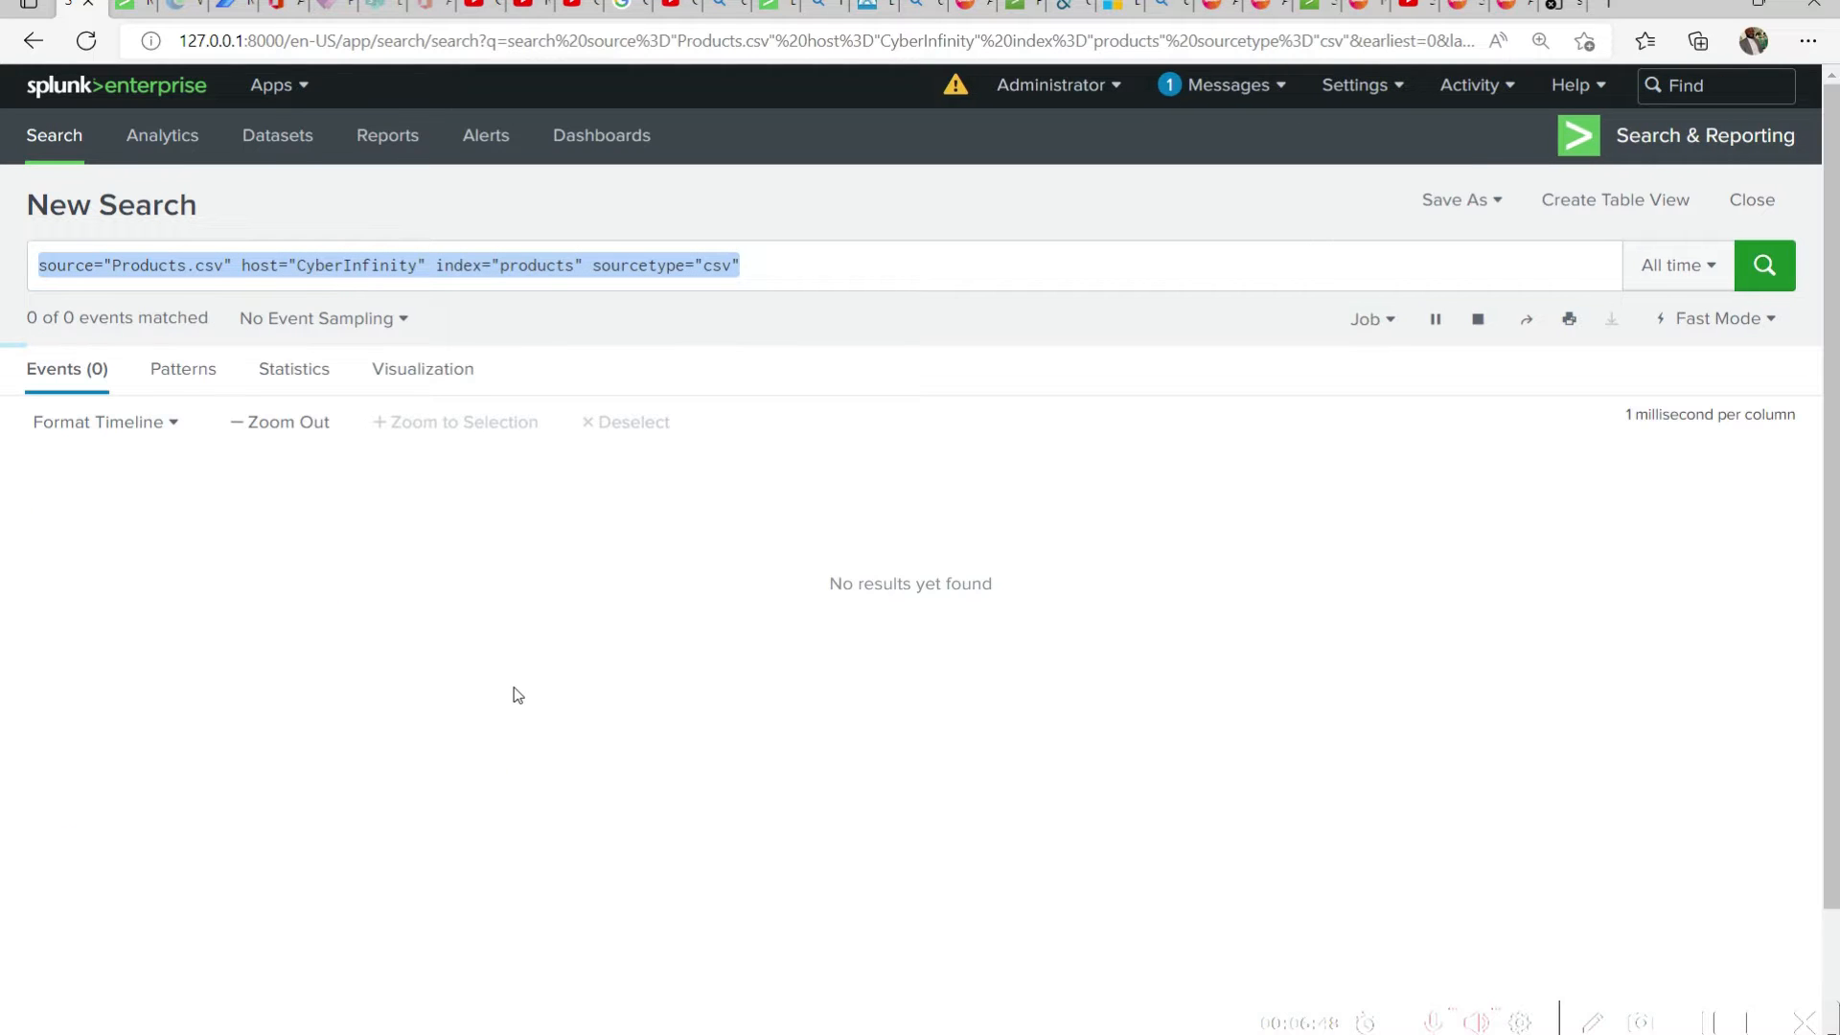
pyautogui.click(395, 650)
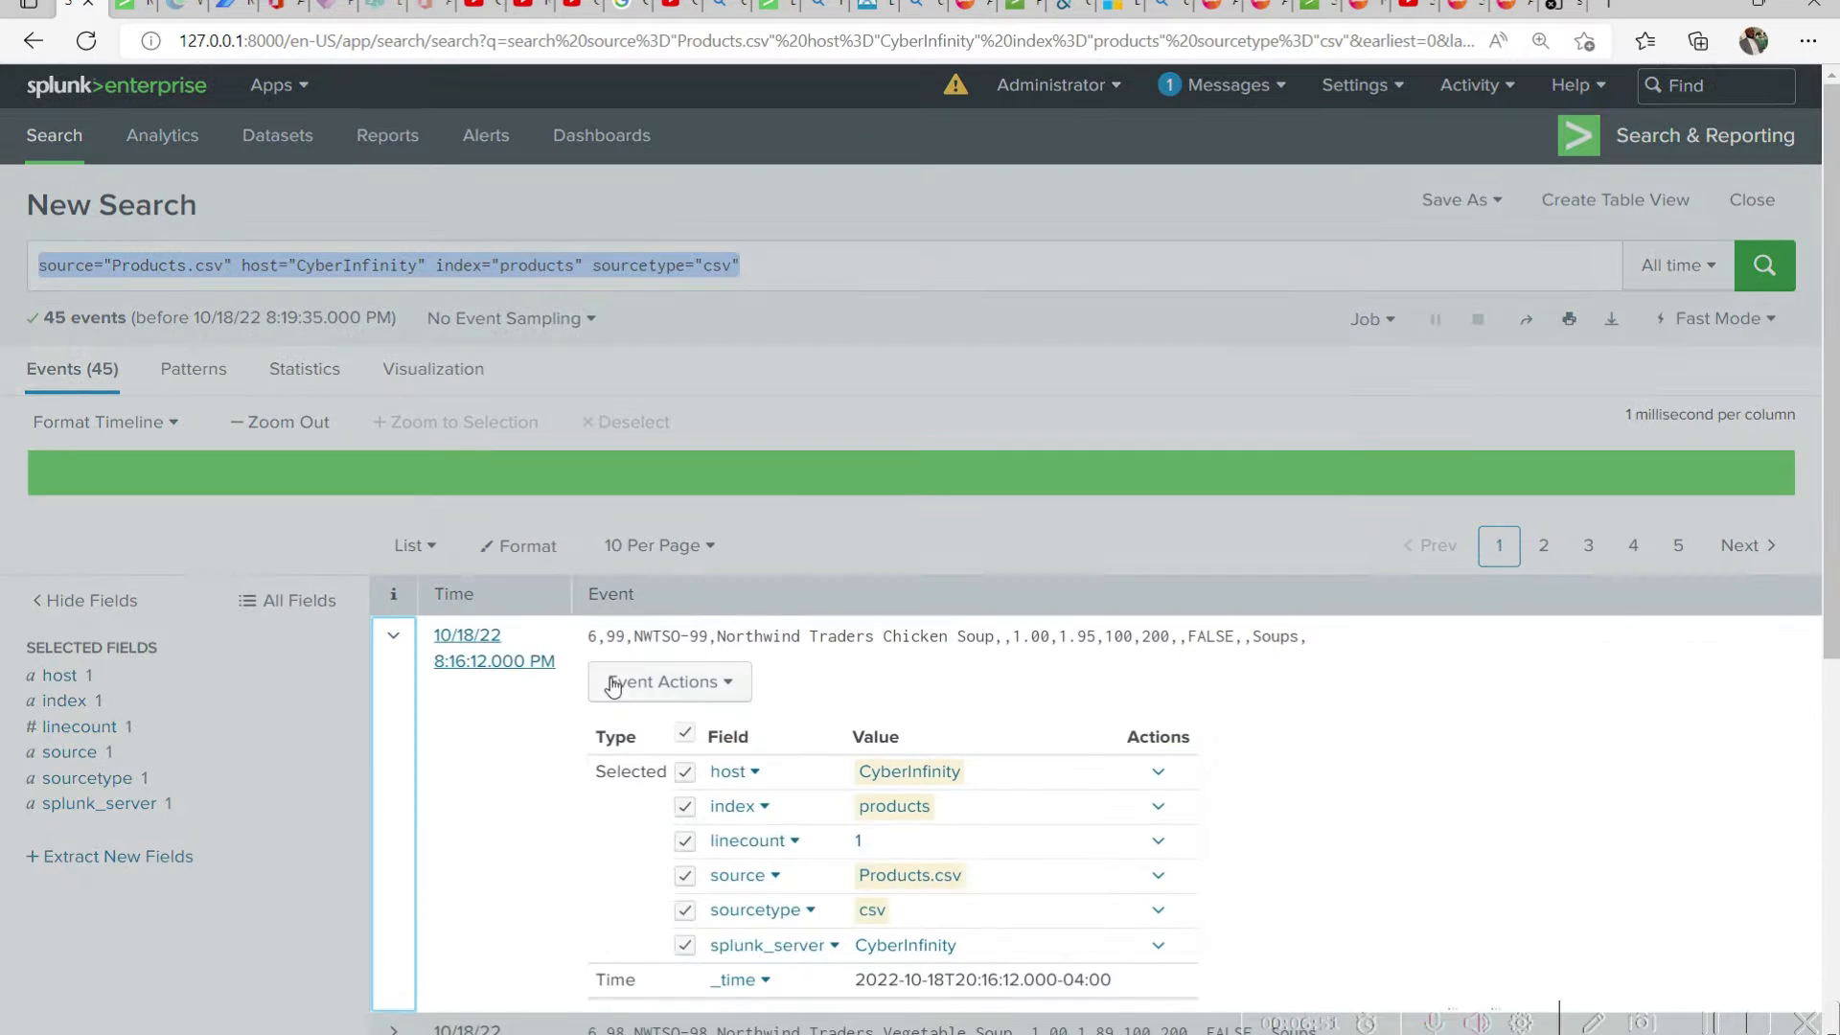
pyautogui.scroll(-3, 740, 596)
pyautogui.scroll(-2, 740, 596)
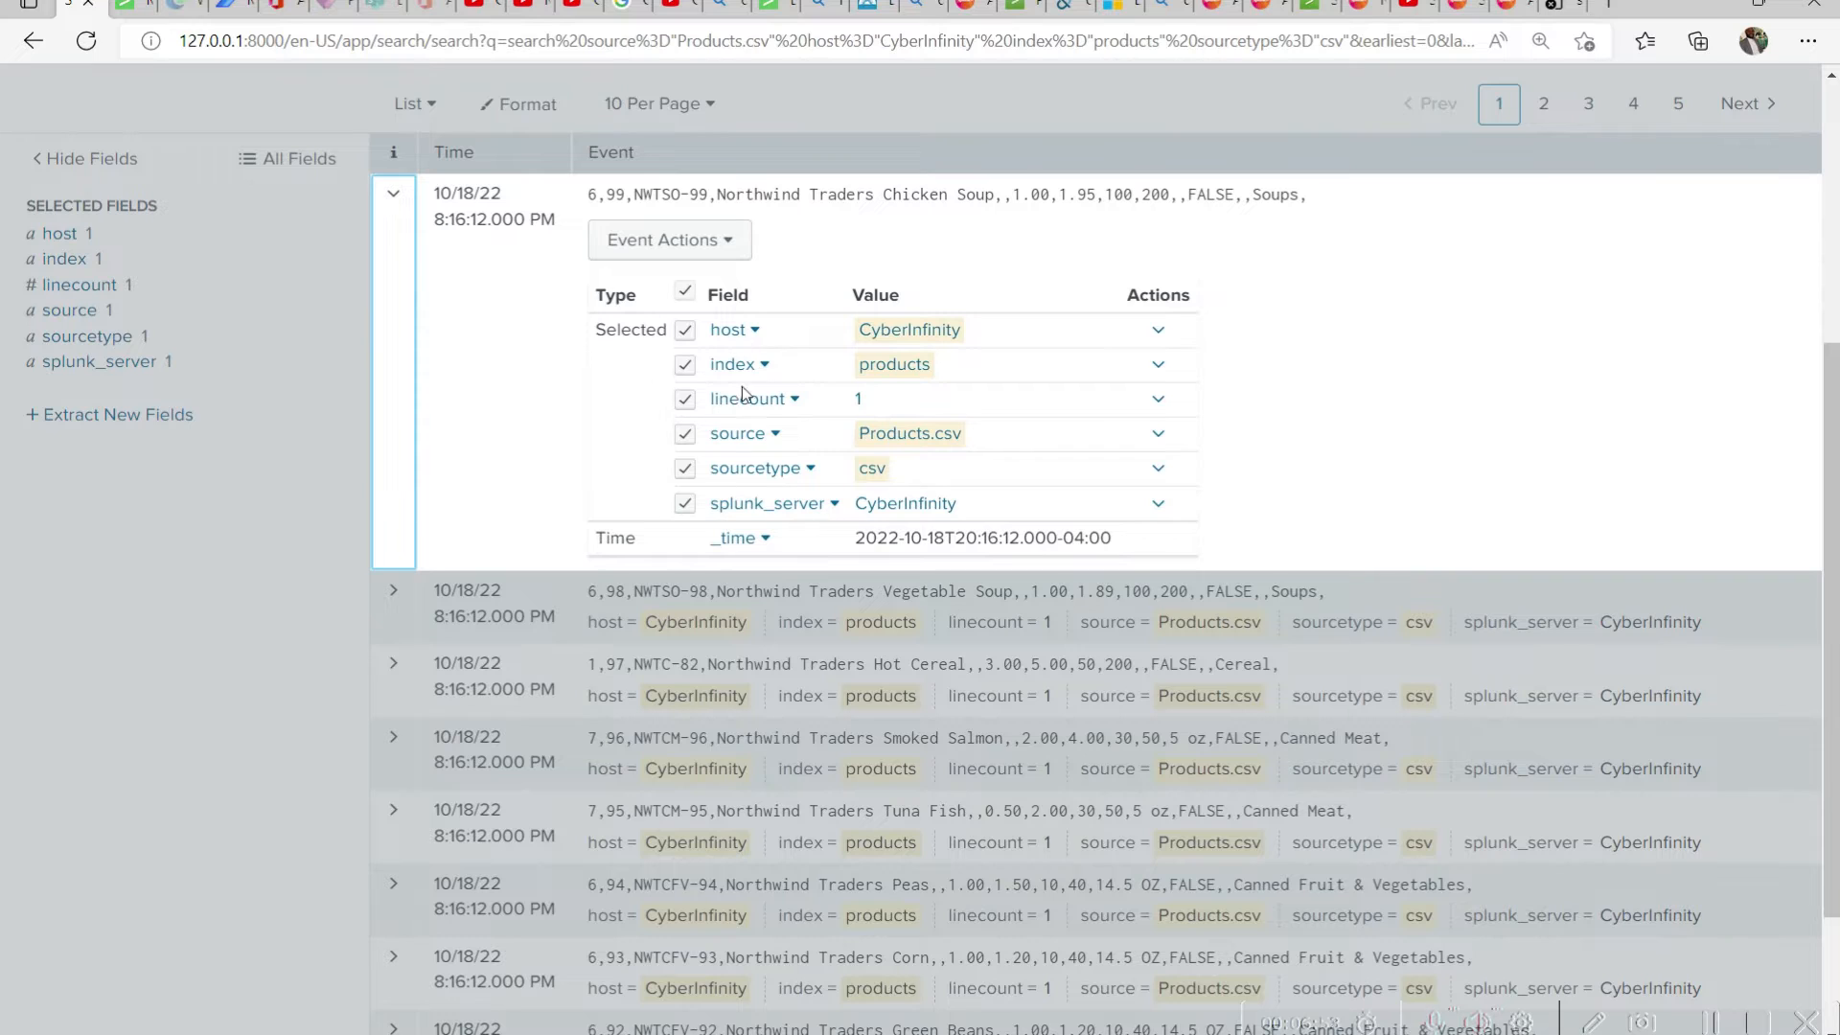
pyautogui.scroll(3, 778, 571)
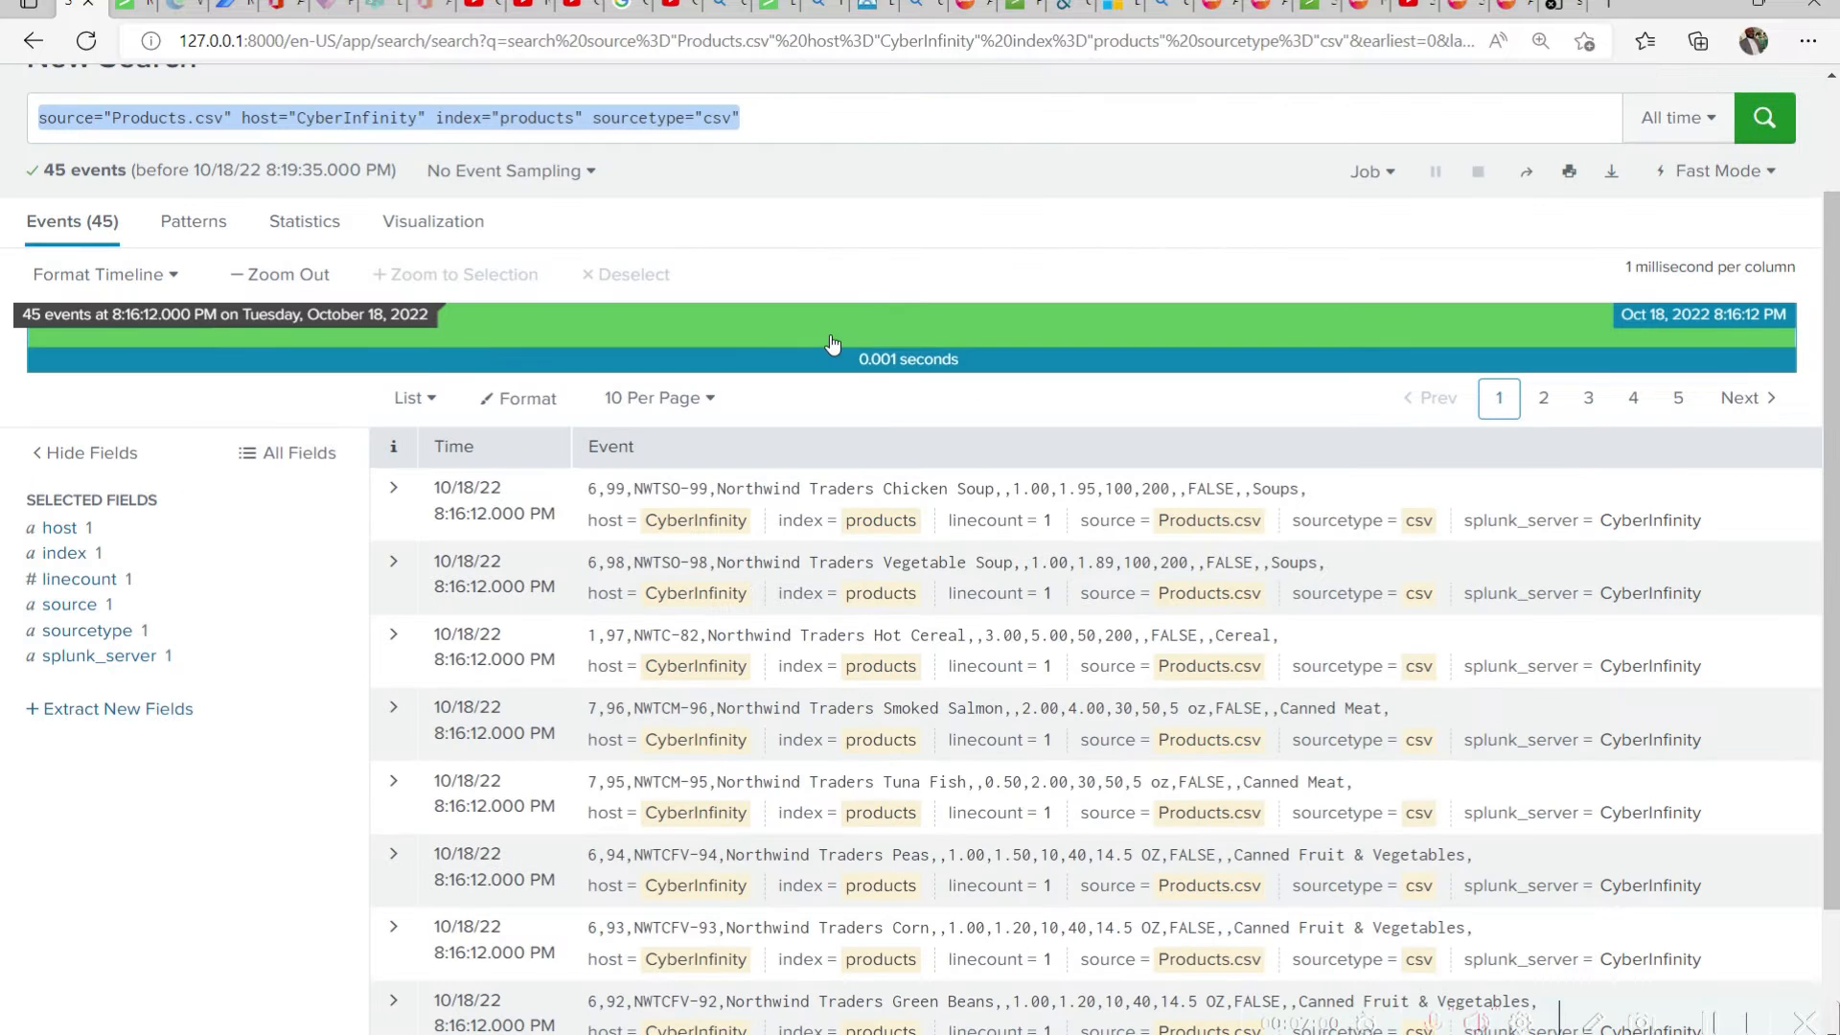
# Switch the Products.csv search to Verbose Mode and examine the expanded fields of the Northwind Traders Chicken Soup event
pyautogui.scroll(2, 1483, 553)
pyautogui.click(1718, 322)
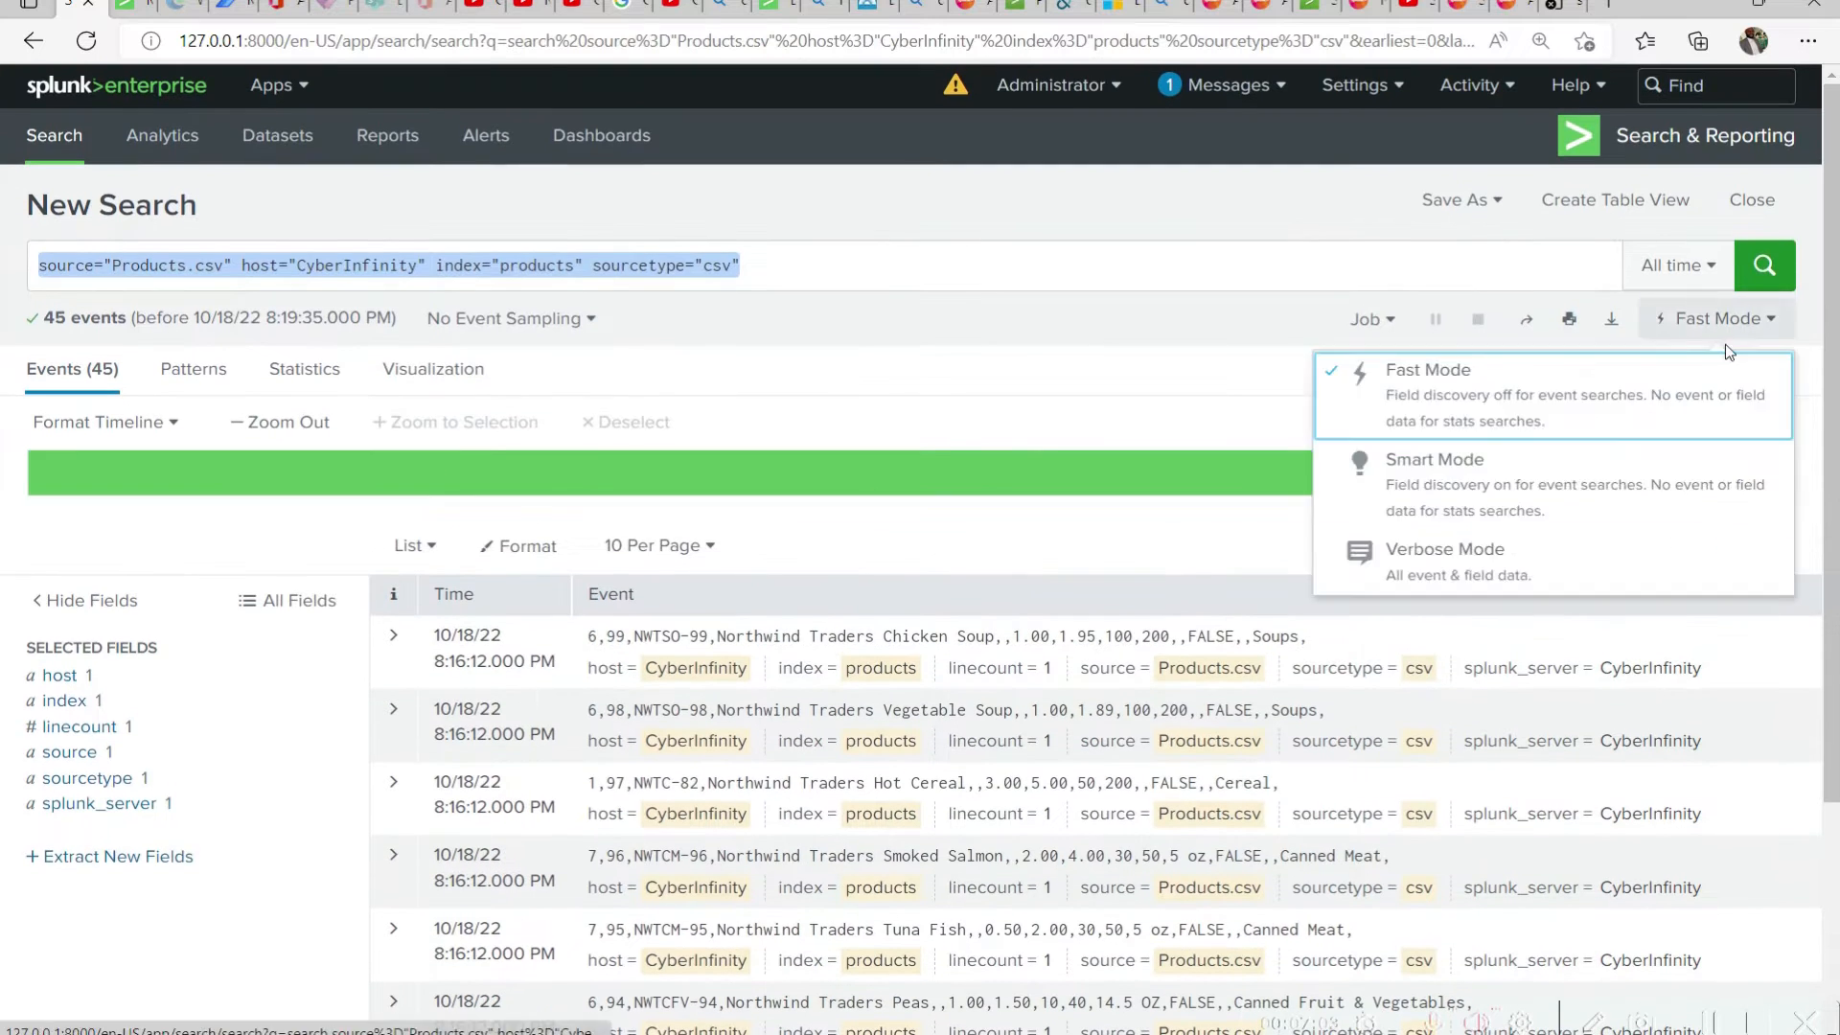
pyautogui.click(1618, 590)
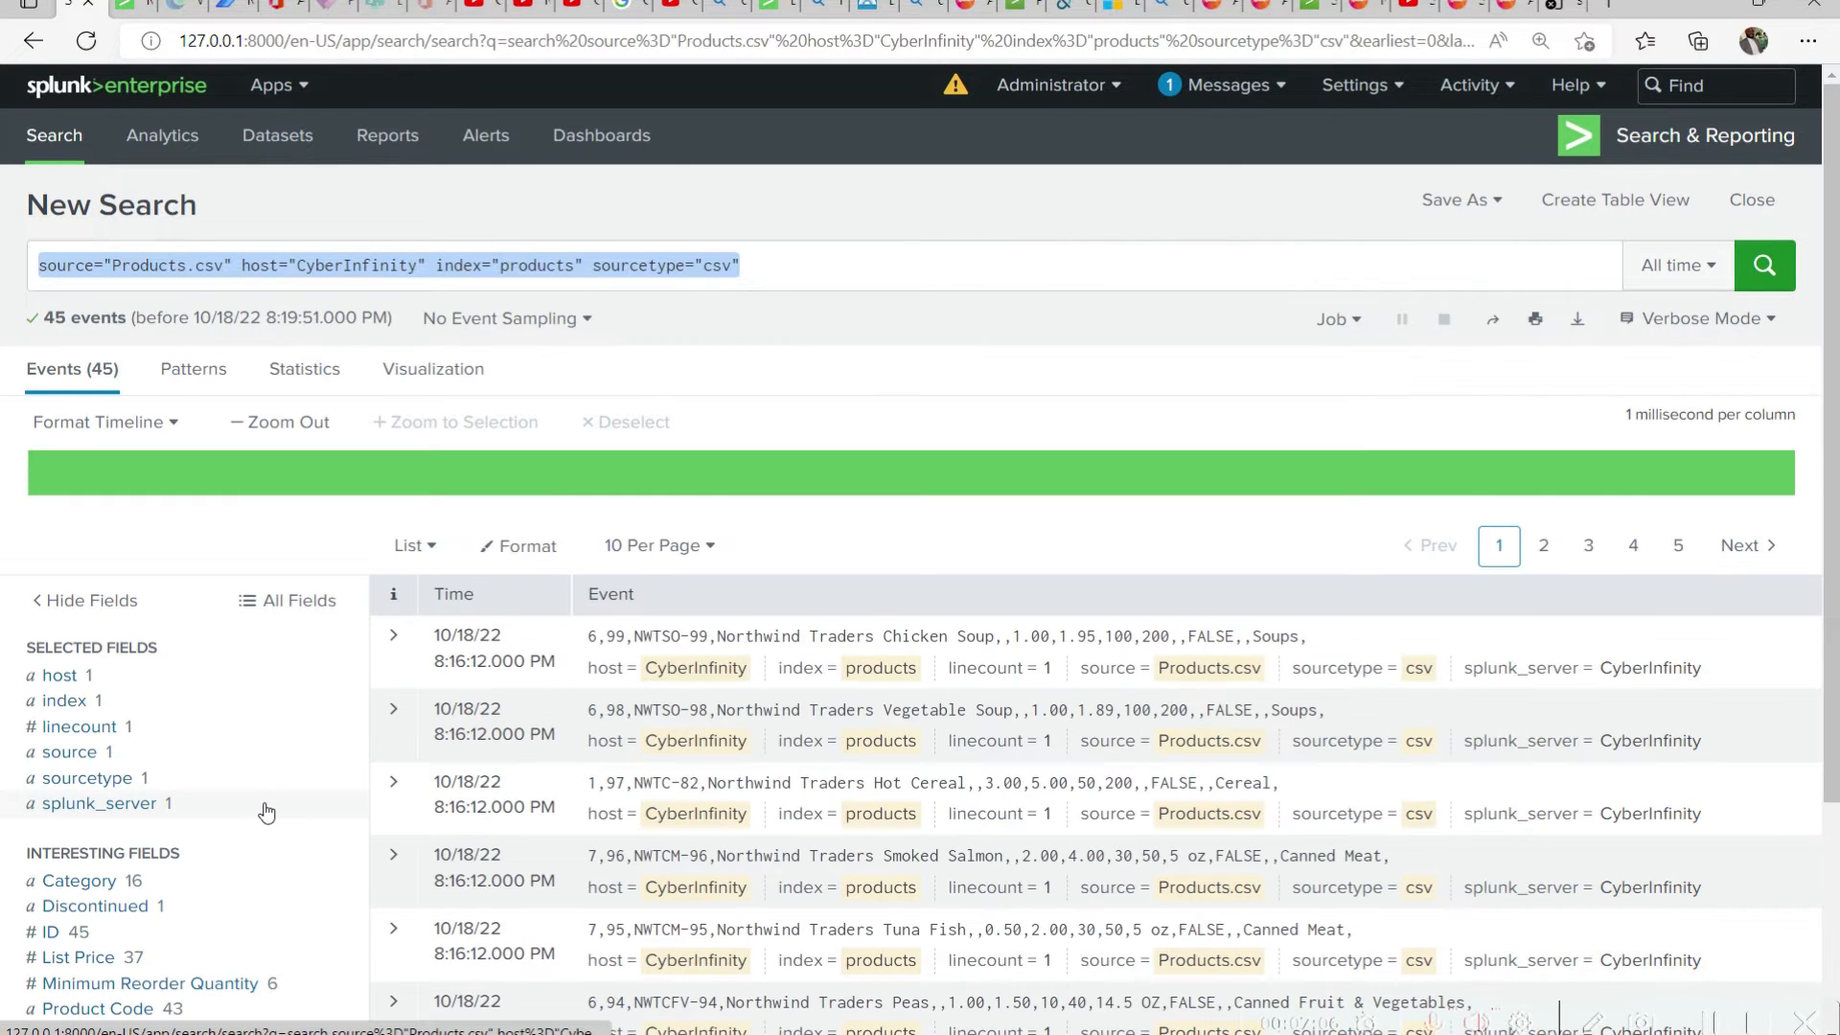
pyautogui.click(393, 640)
pyautogui.scroll(-6, 665, 750)
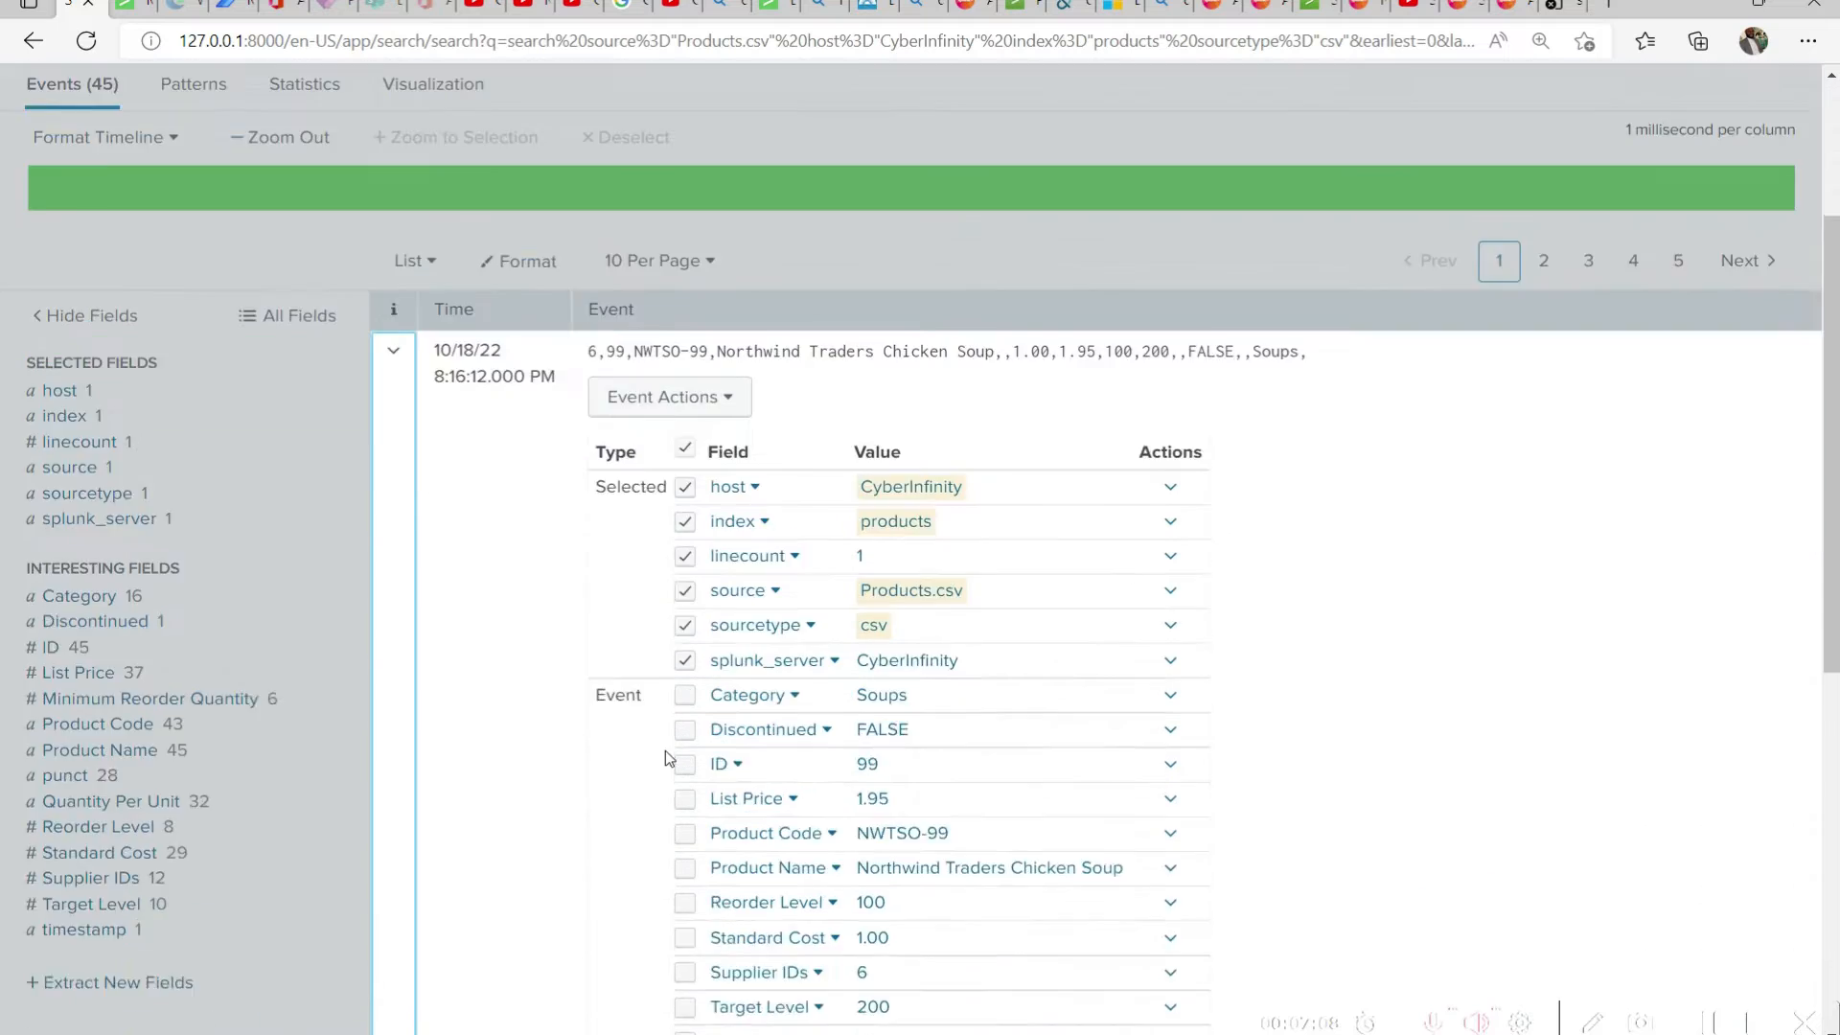
pyautogui.scroll(2, 751, 812)
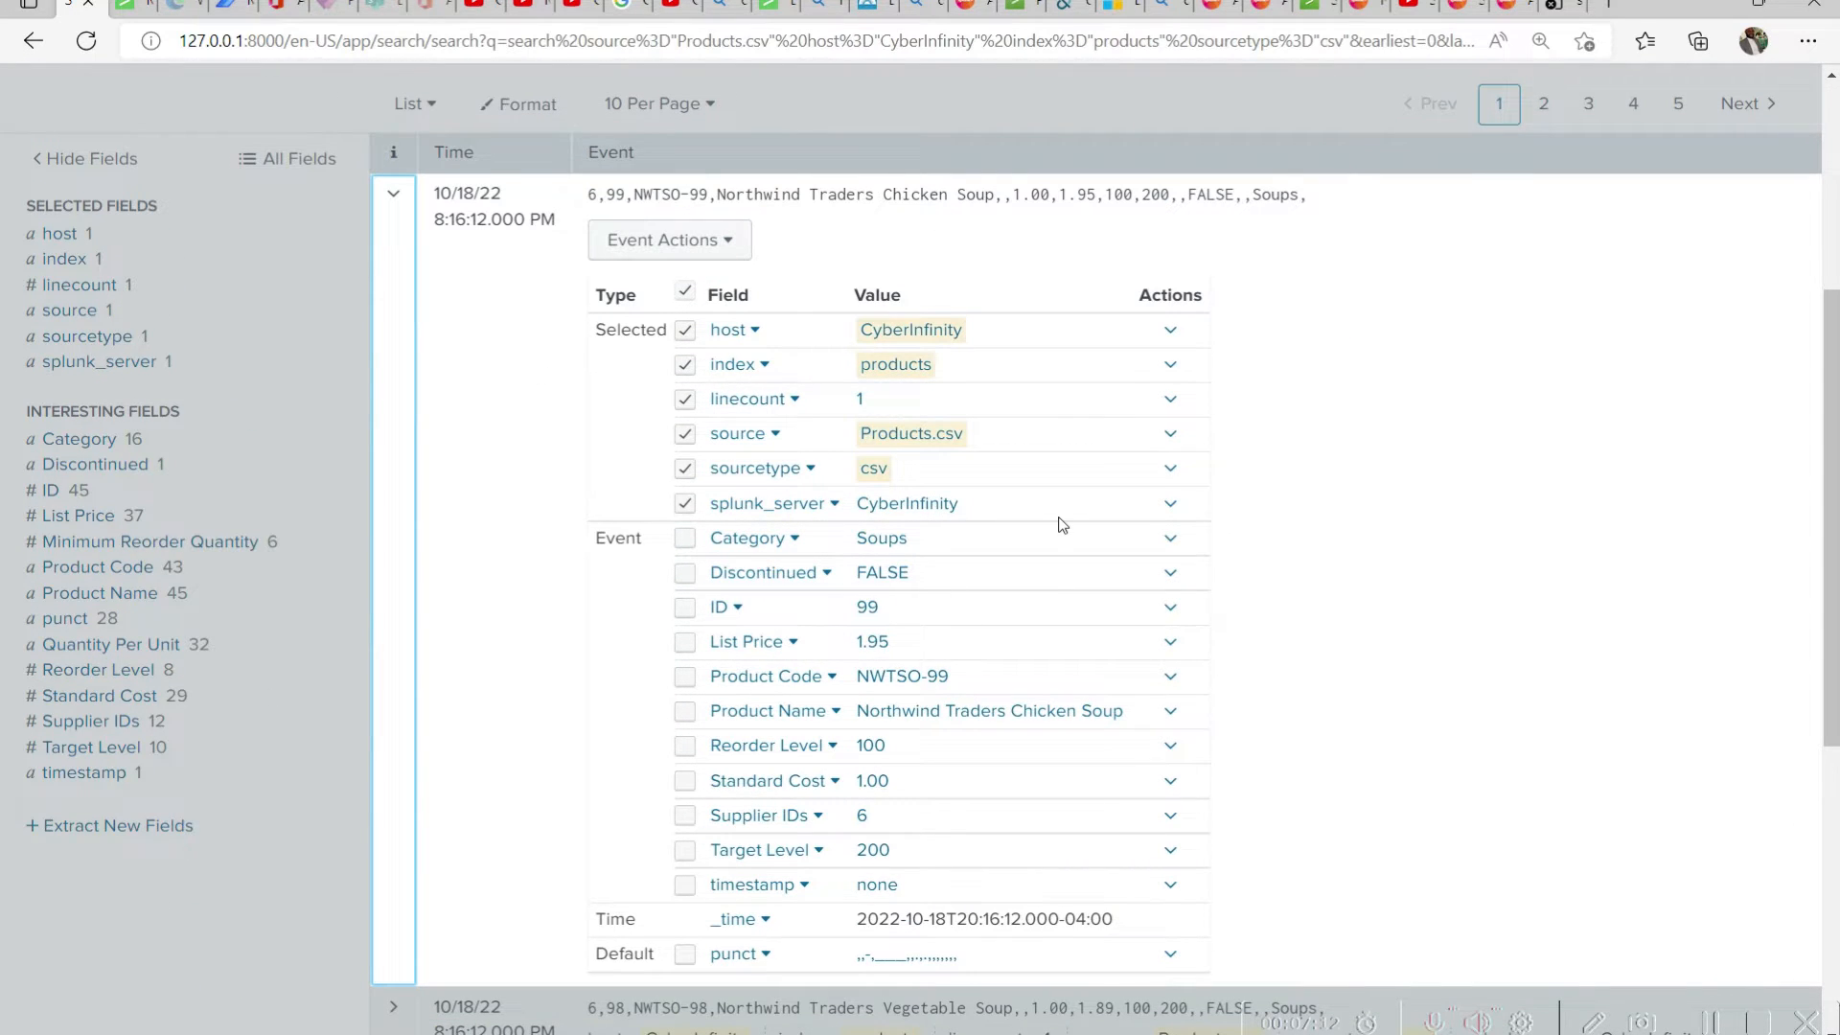
# Set the search back to Smart Mode and expand the Northwind Traders Vegetable Soup event to examine its fields
pyautogui.scroll(5, 1059, 523)
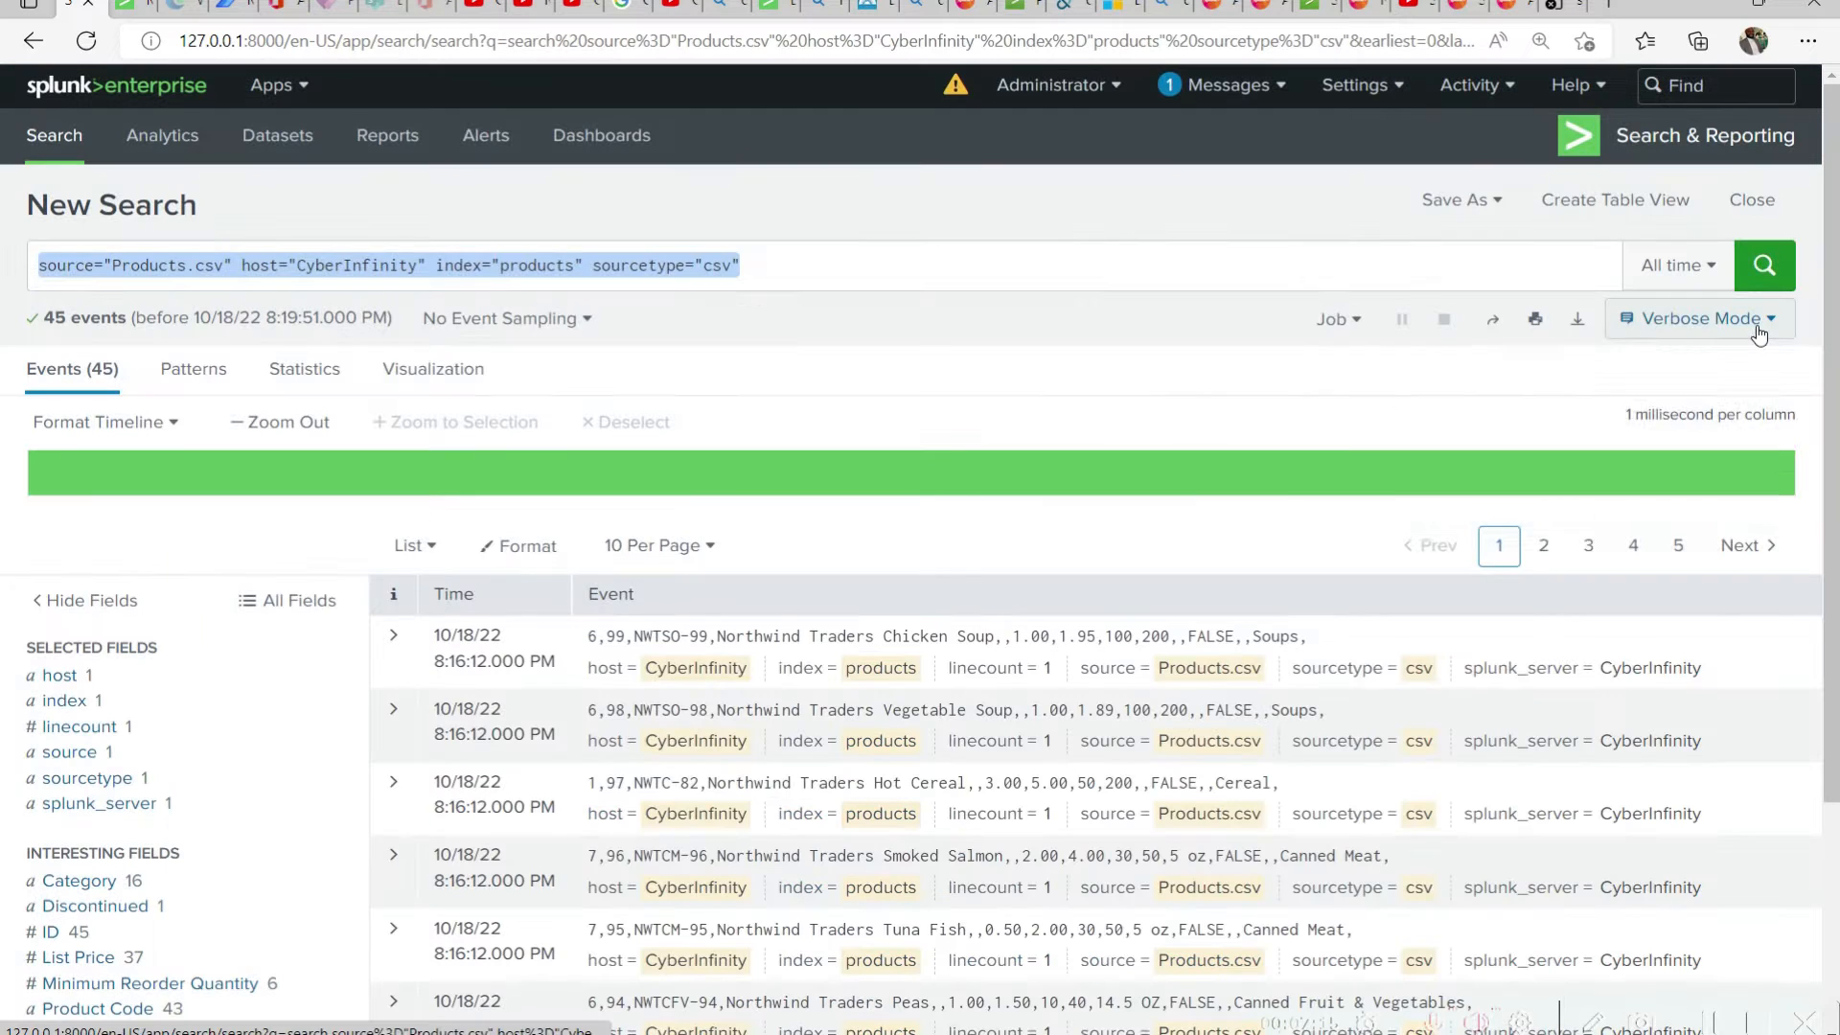
pyautogui.click(1774, 326)
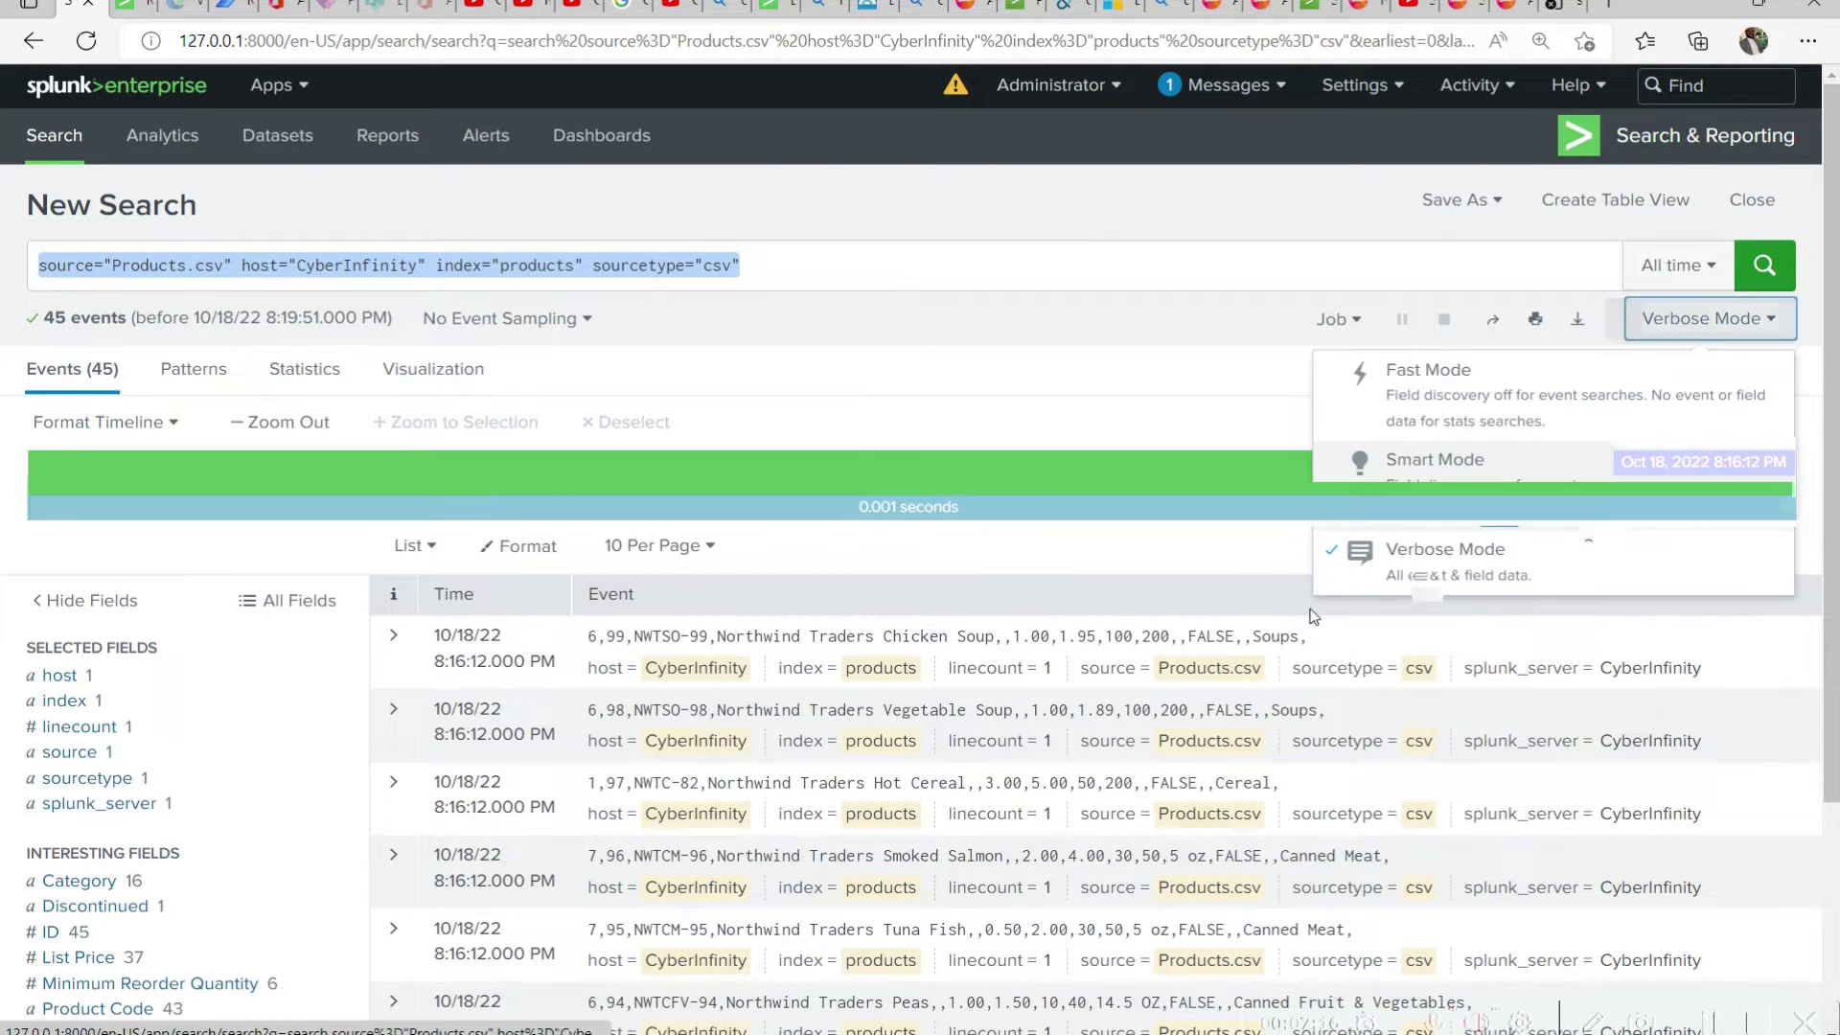
pyautogui.click(1595, 462)
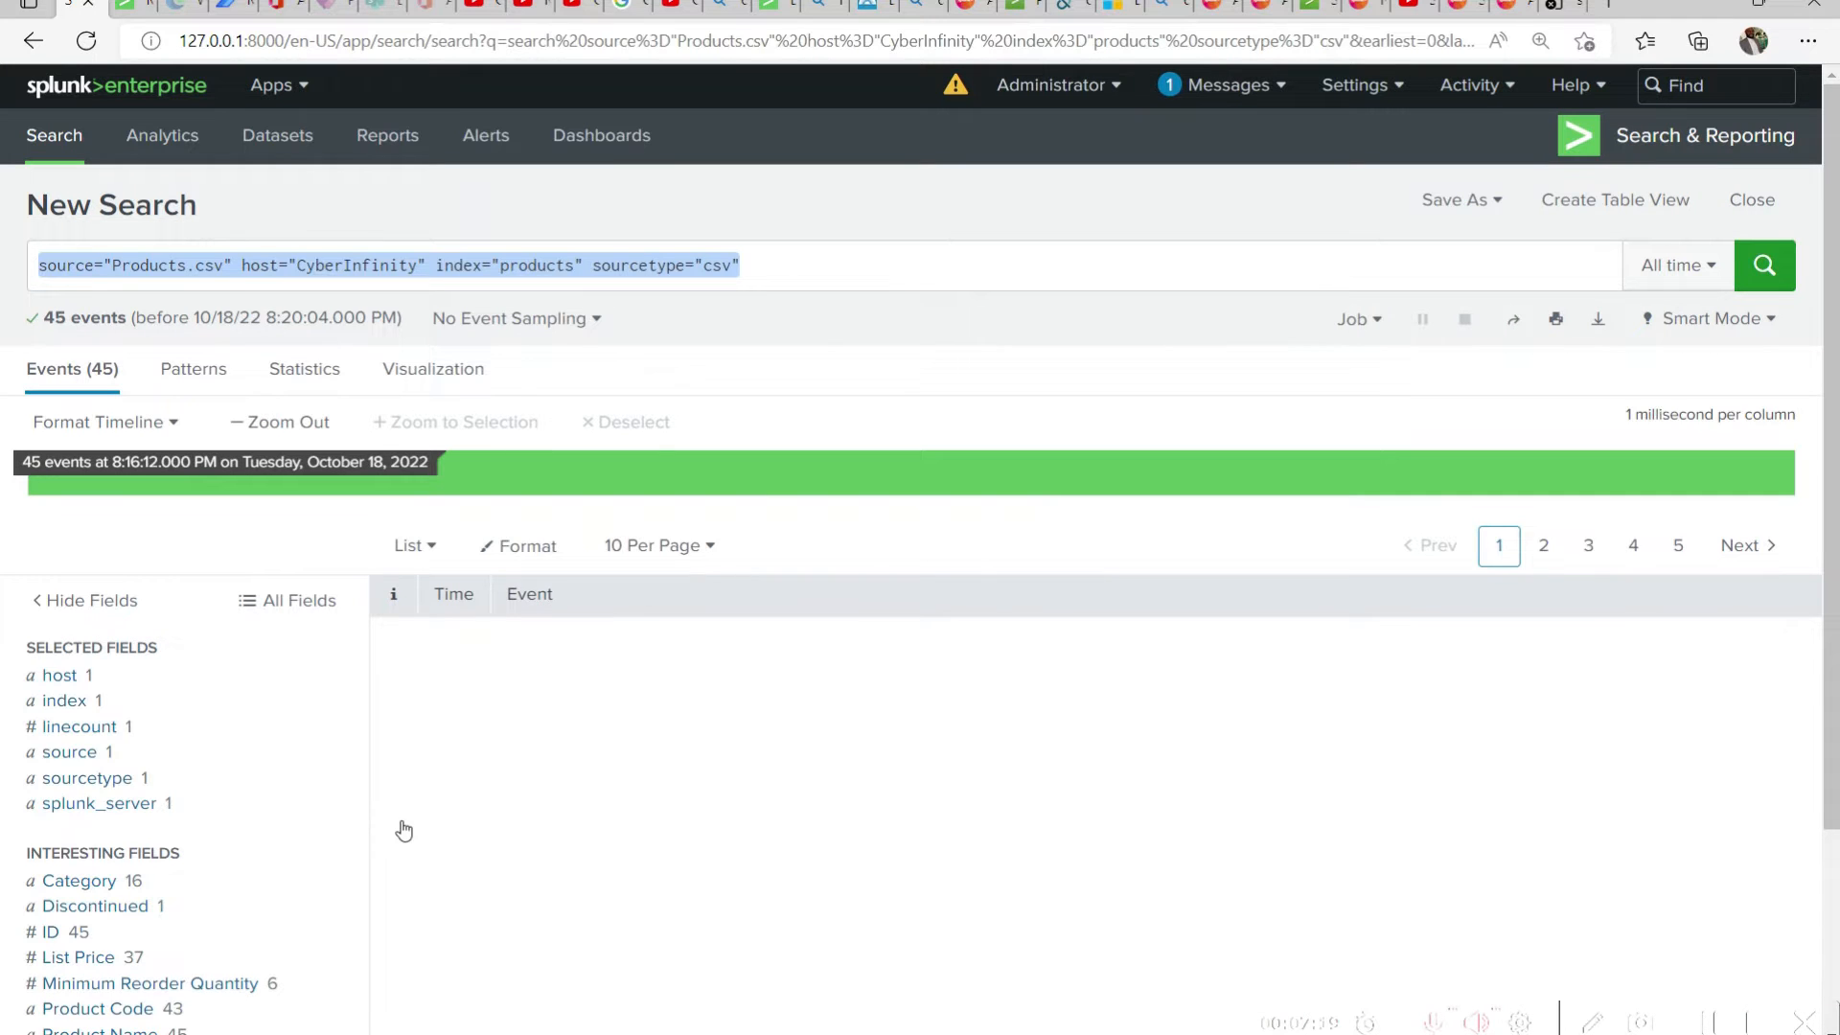
pyautogui.click(395, 710)
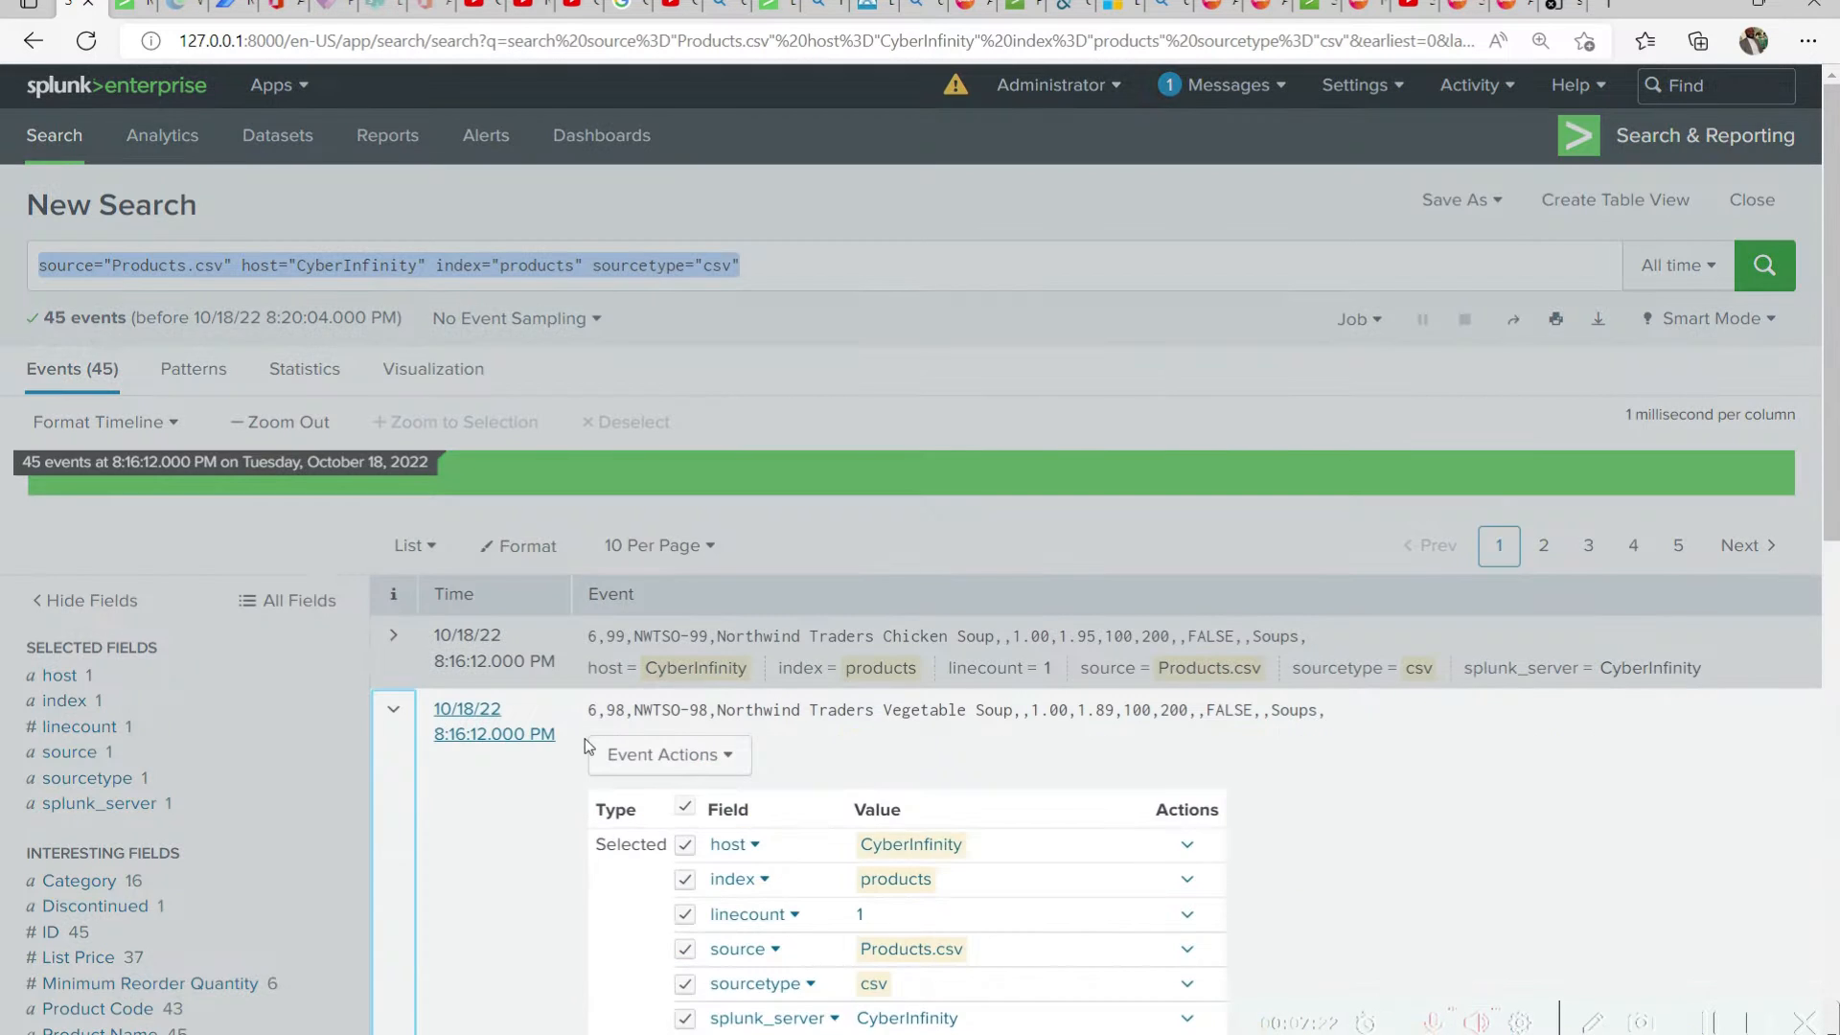
pyautogui.scroll(-6, 959, 579)
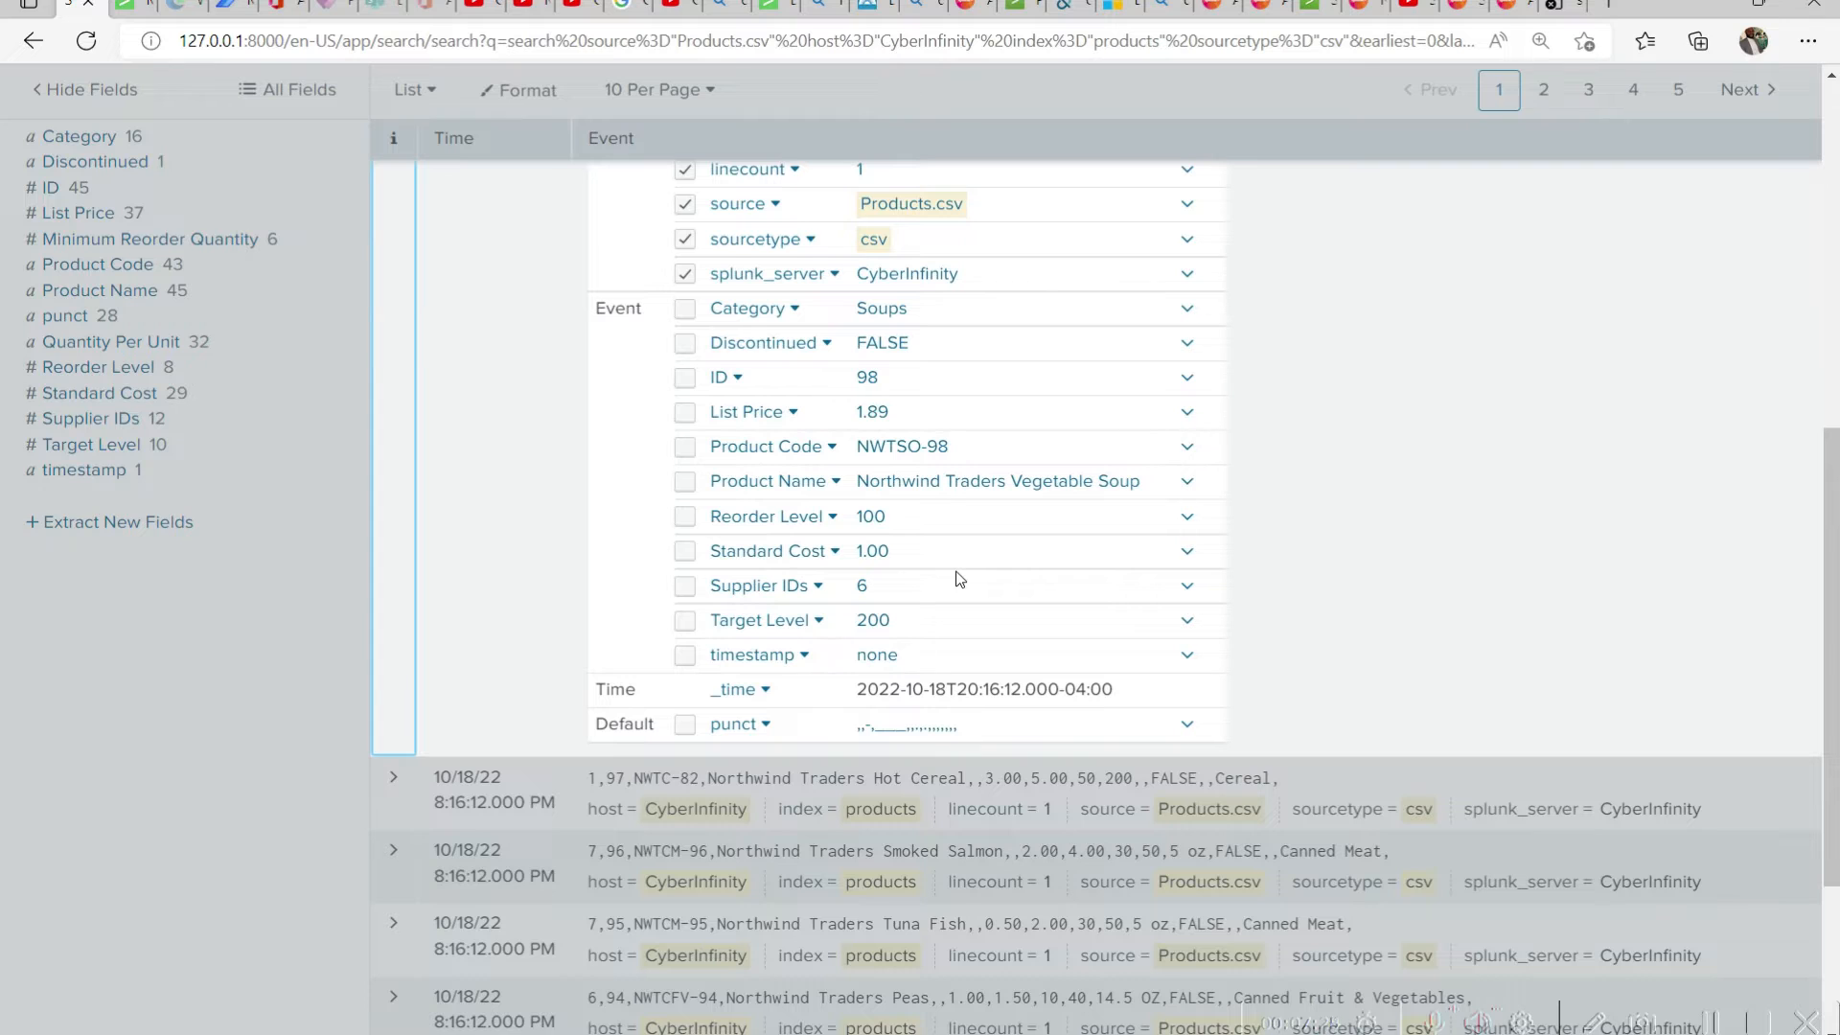
pyautogui.scroll(3, 698, 955)
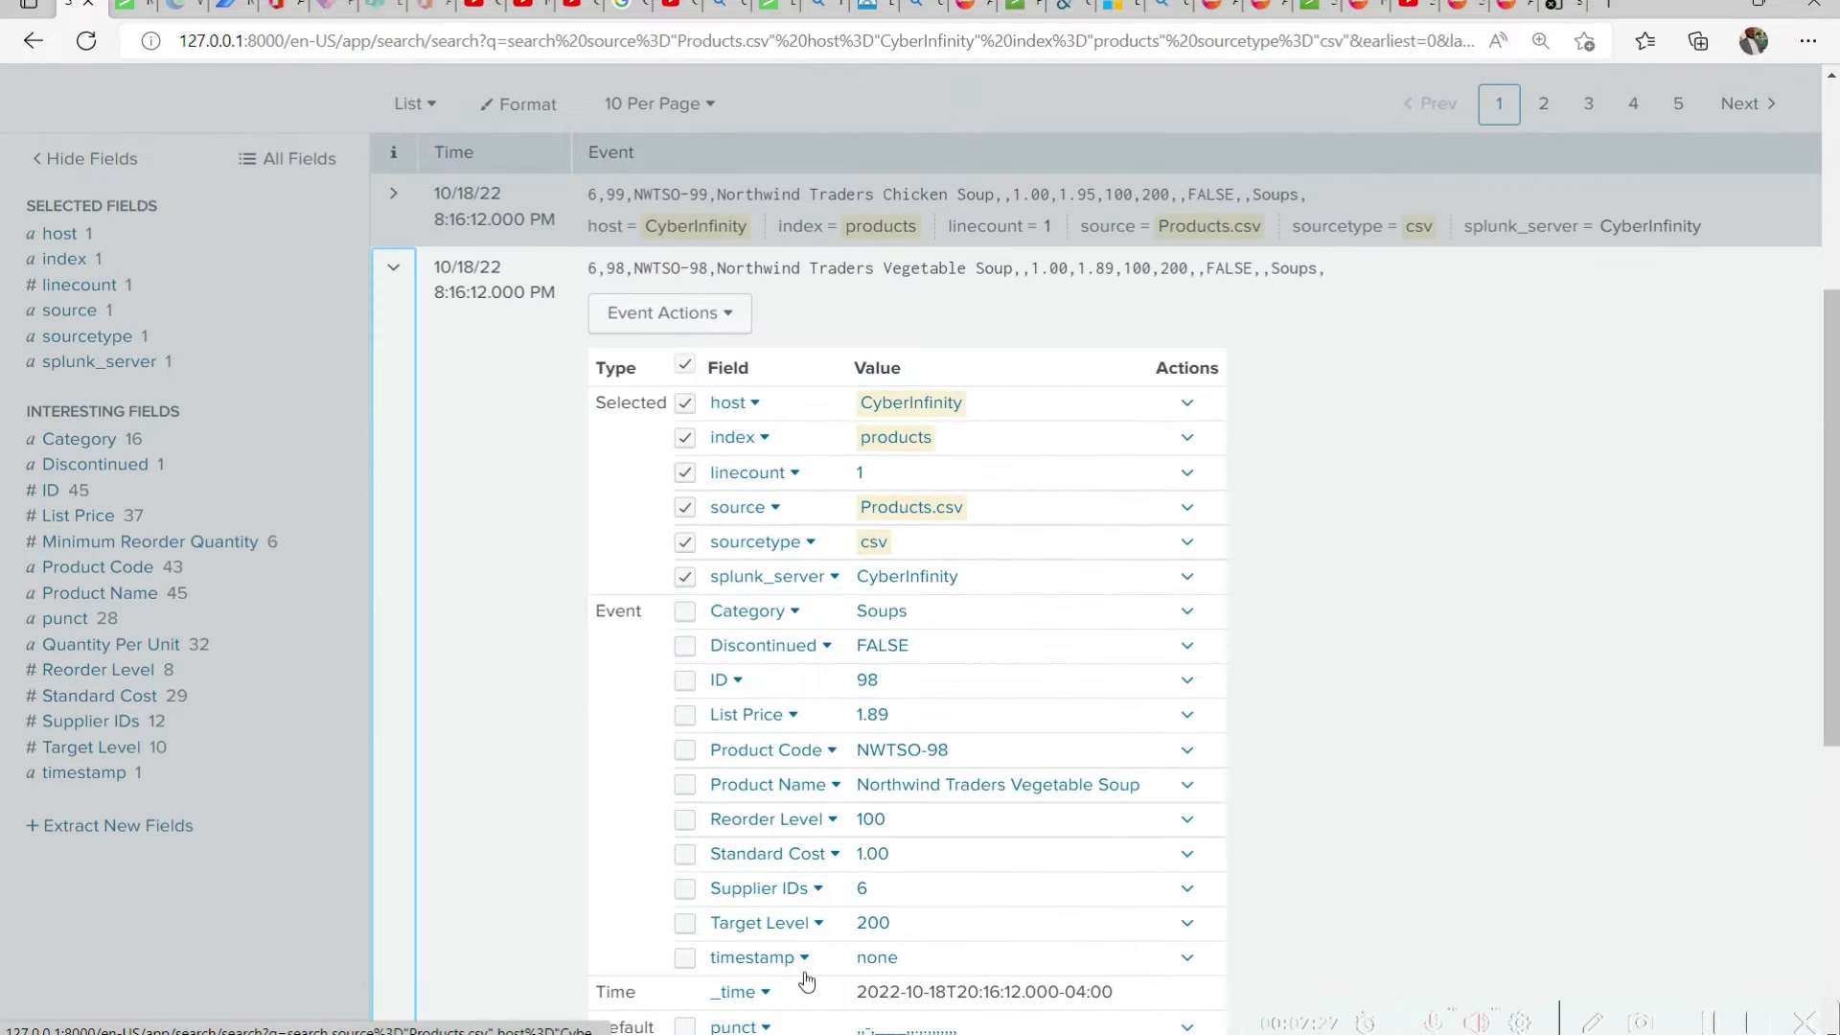
pyautogui.scroll(-2, 875, 810)
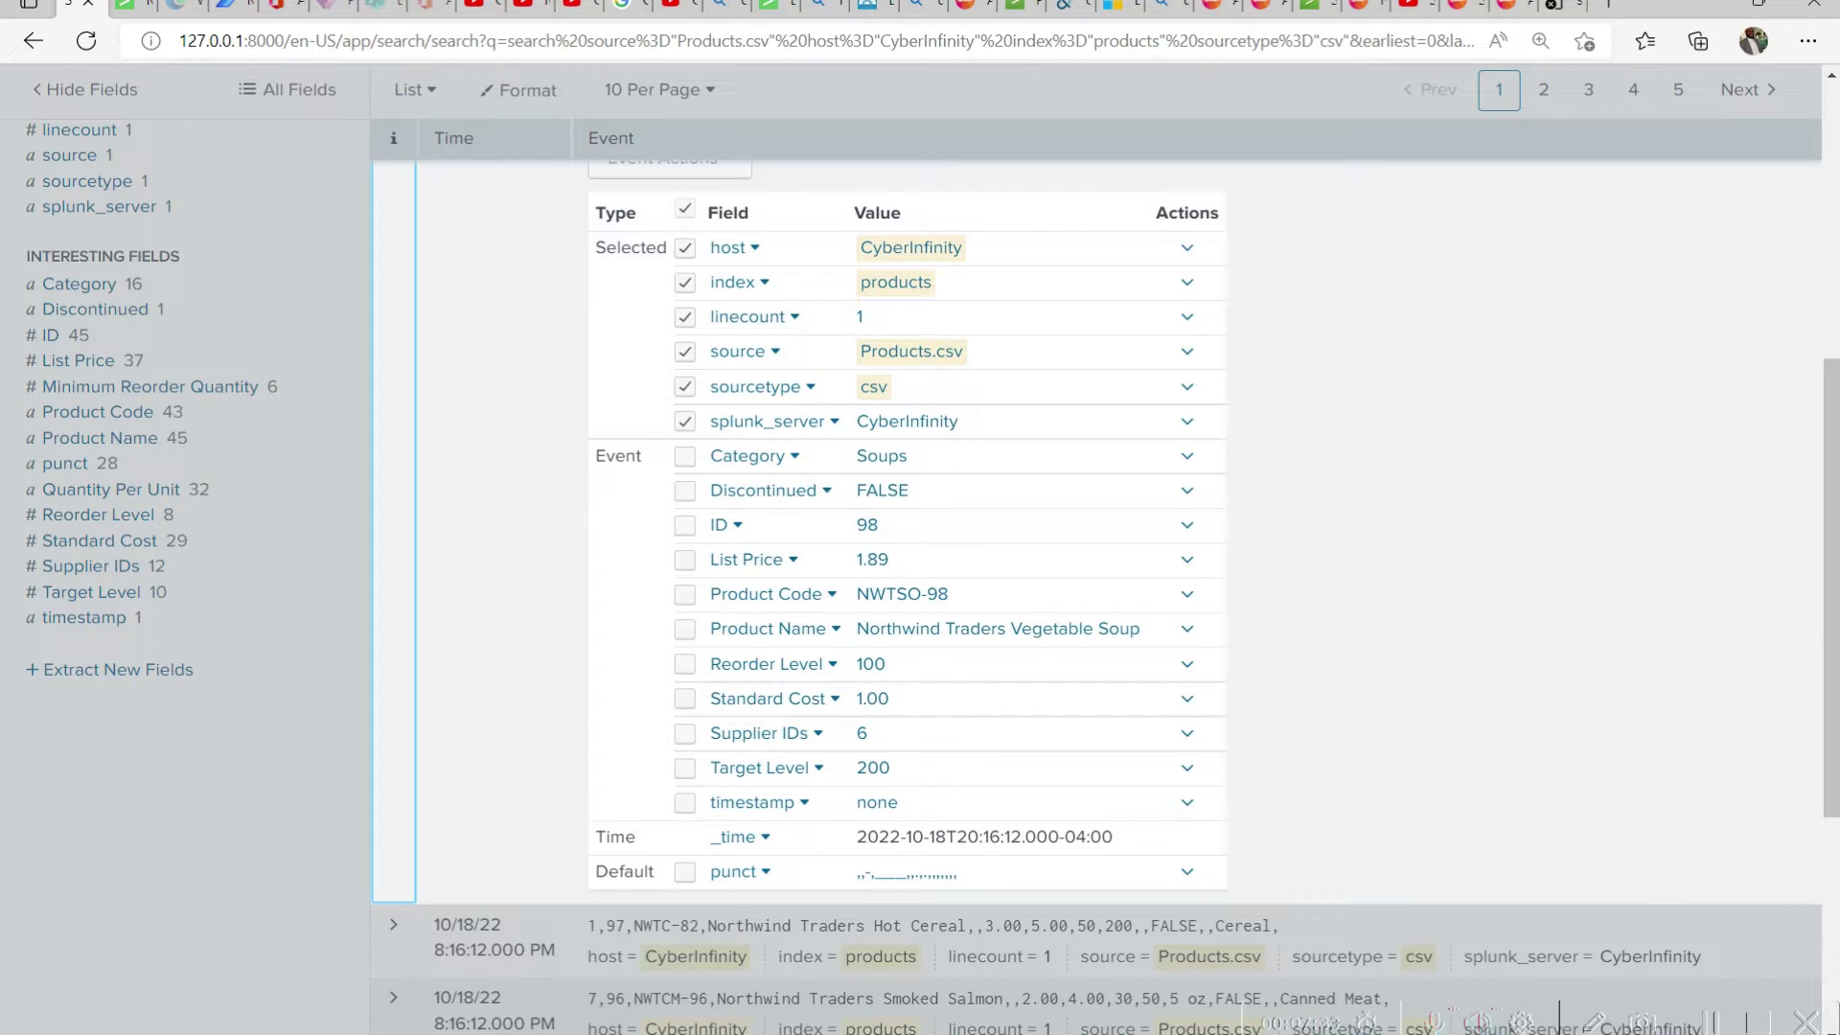
# Switch to the Products workbook in Excel, examine its column headings and product rows, and return to the Splunk search
pyautogui.moveTo(1261, 1030)
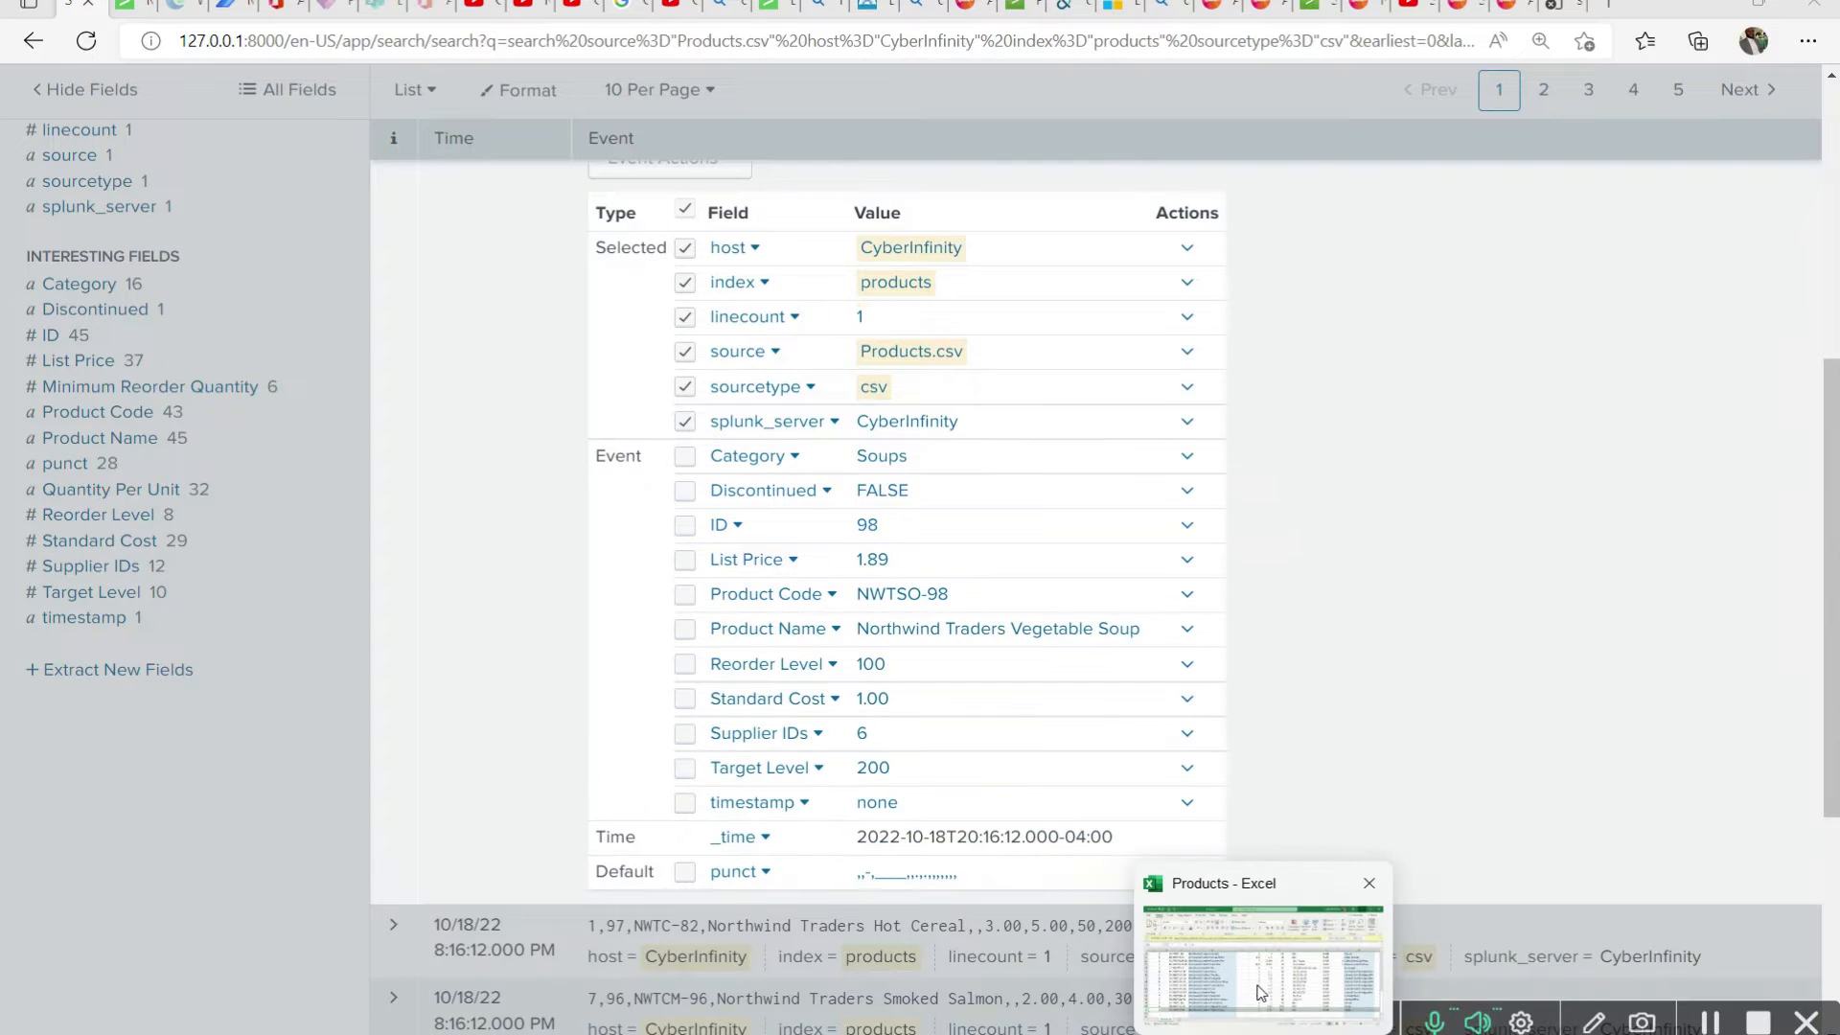
pyautogui.click(1261, 993)
pyautogui.moveTo(784, 271); pyautogui.dragTo(831, 639)
pyautogui.scroll(10, 882, 997)
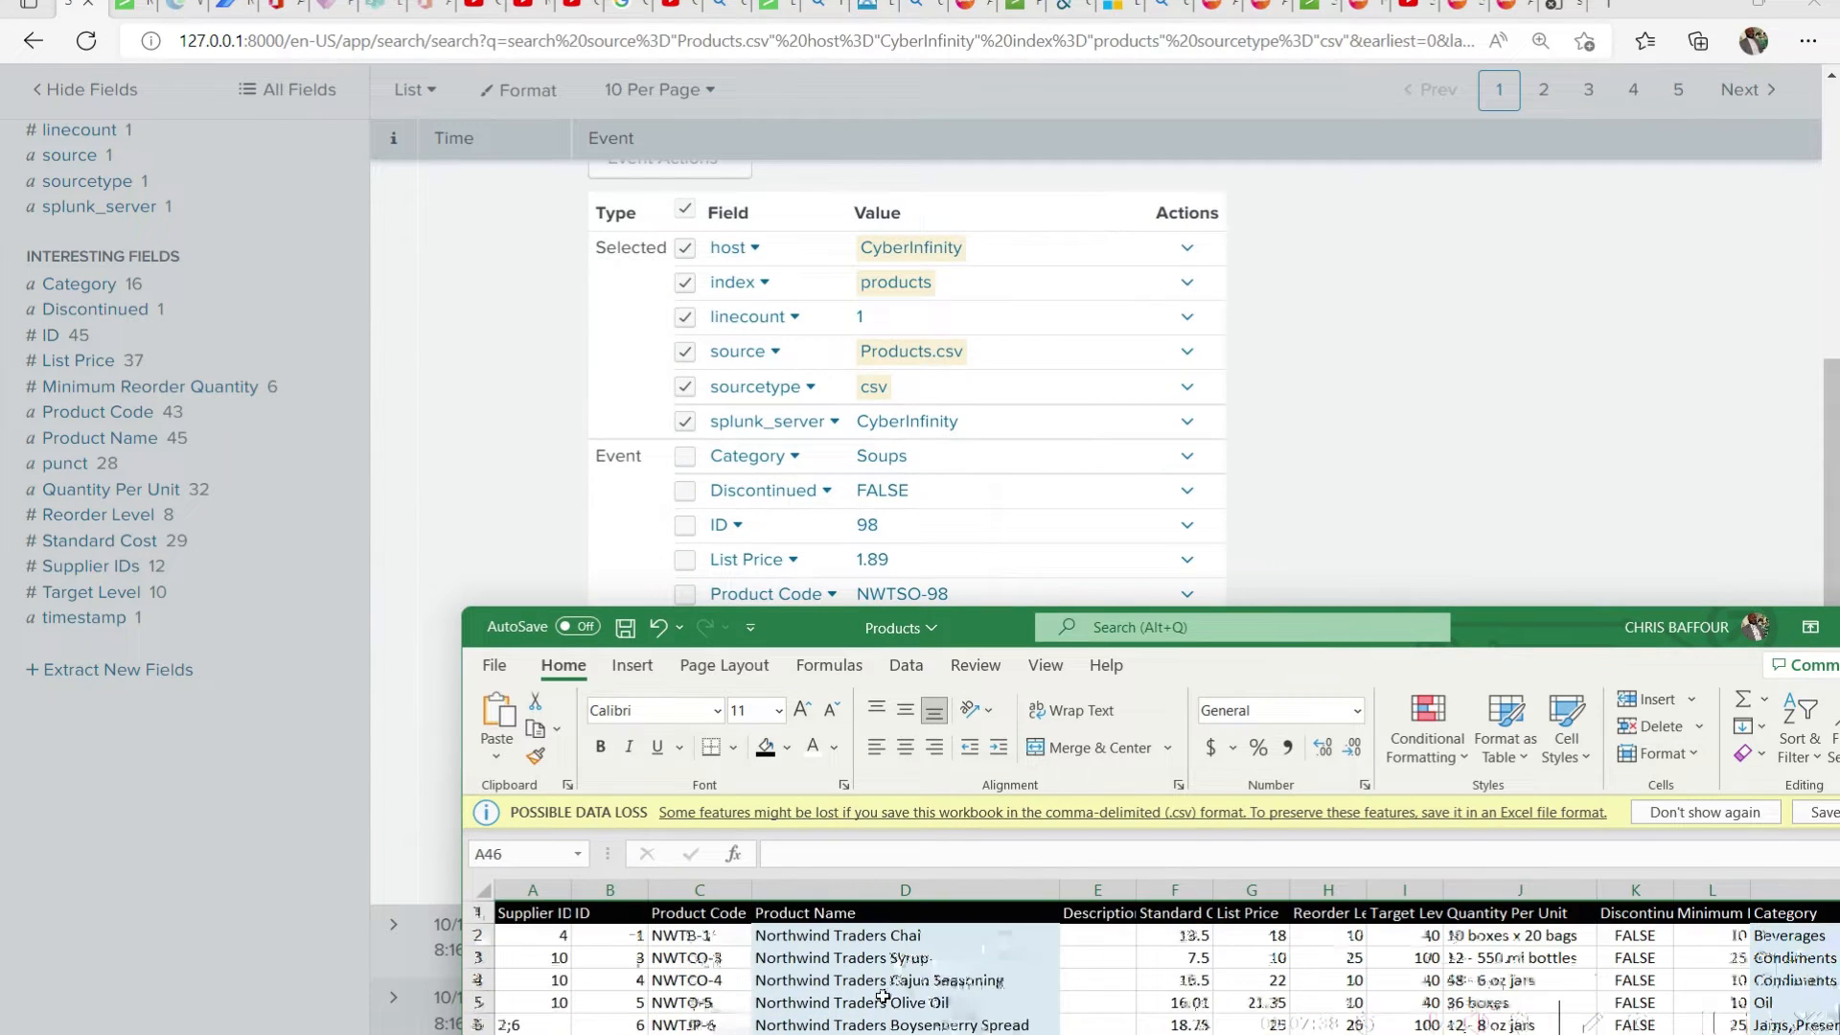
pyautogui.moveTo(791, 625); pyautogui.dragTo(478, 320)
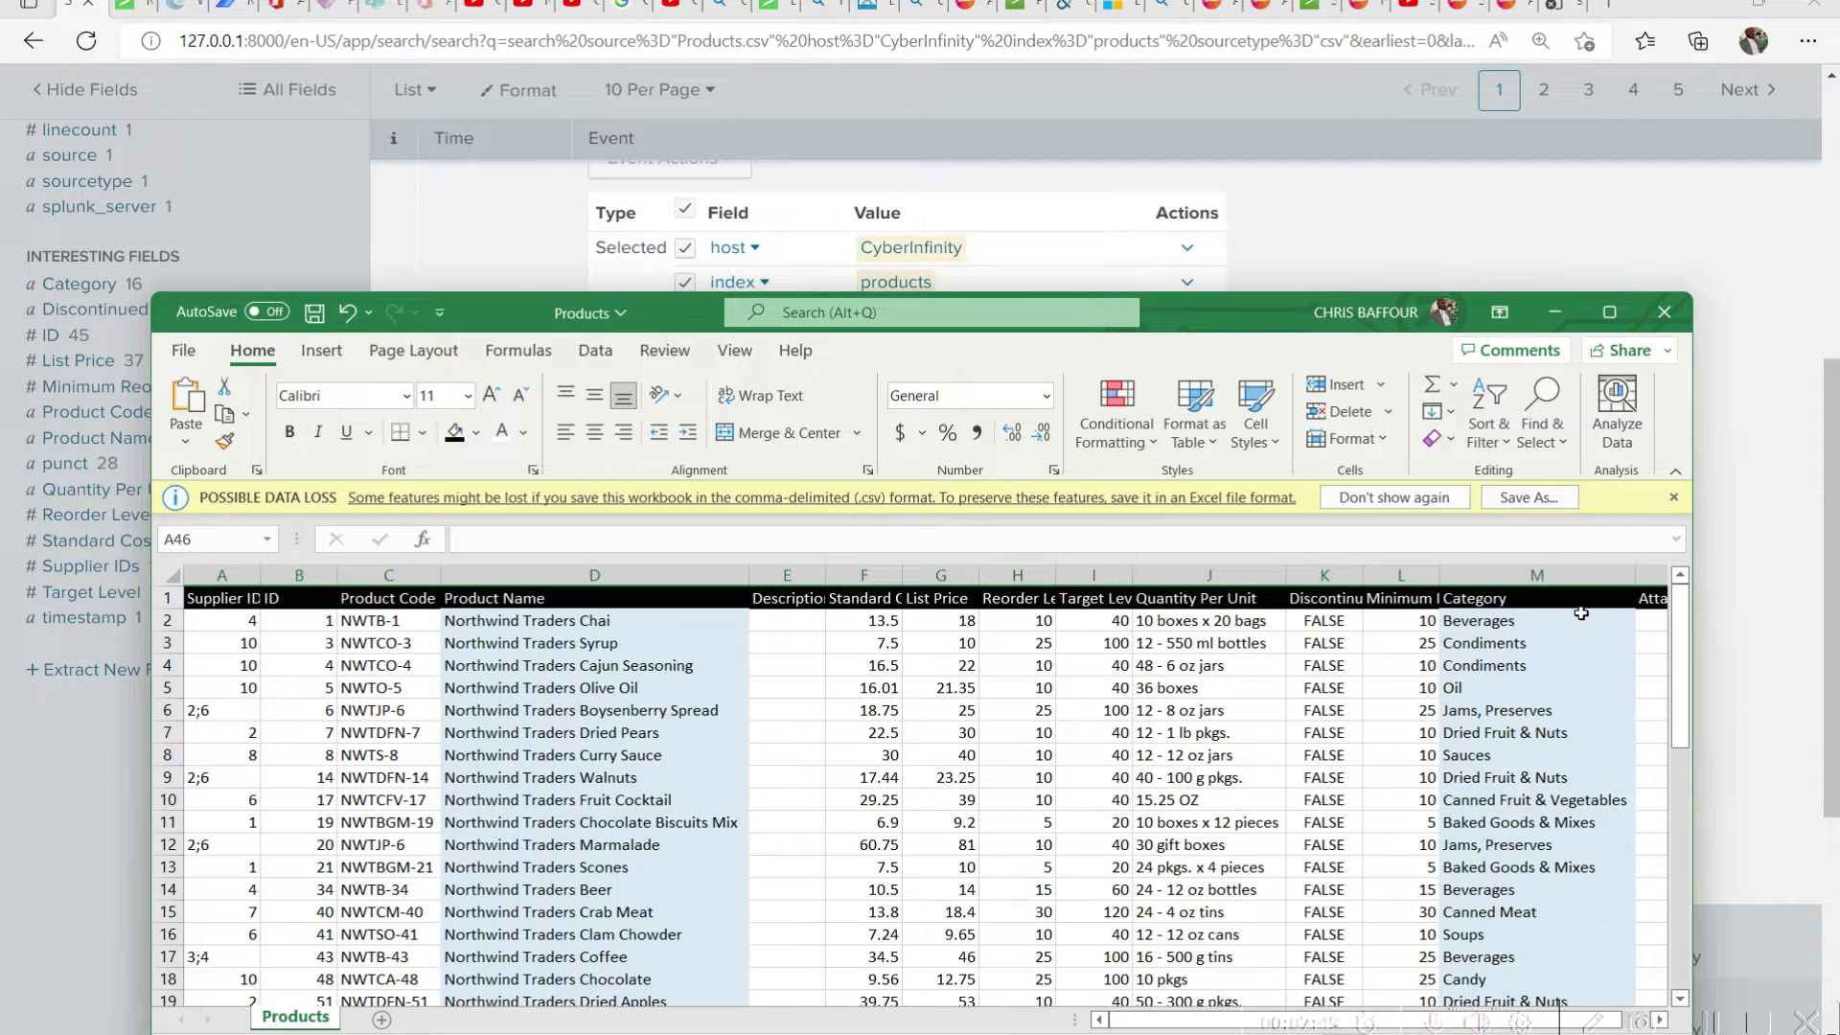
pyautogui.click(1768, 388)
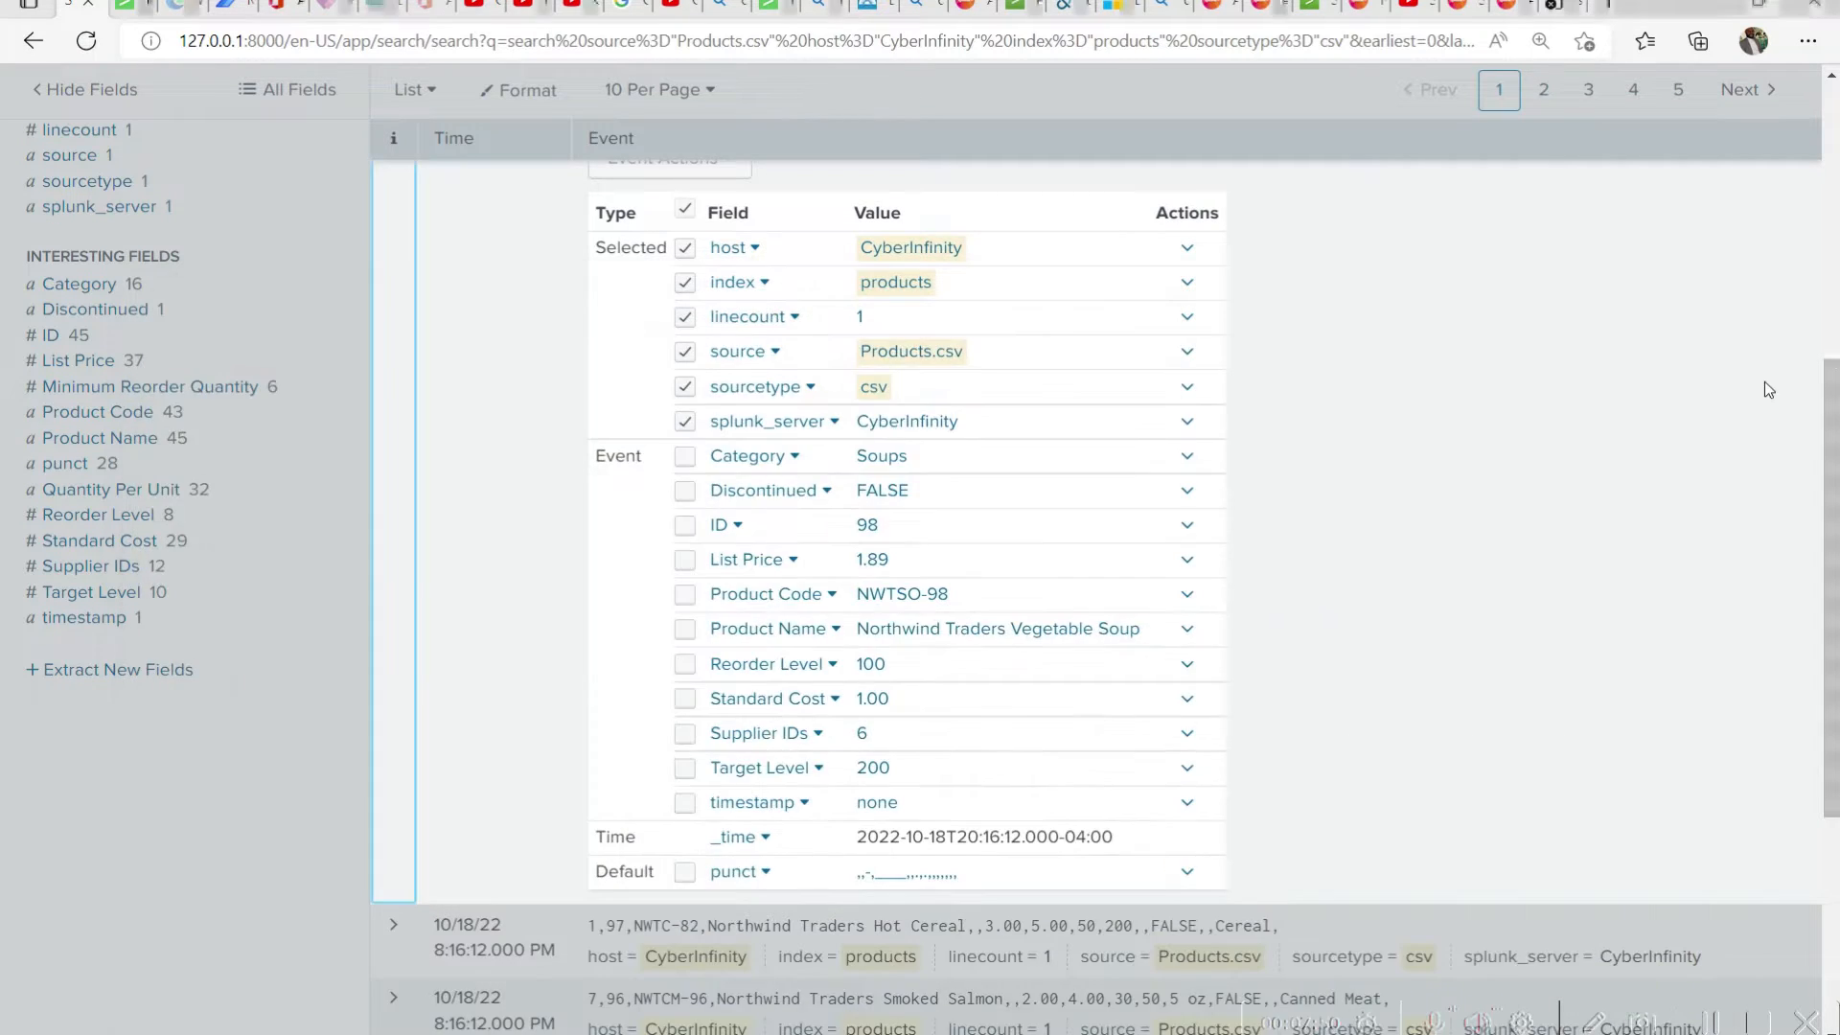
# Add Product Name, Category, Discontinued, Supplier IDs and Reorder Level to the selected fields and rerun the search
pyautogui.click(684, 632)
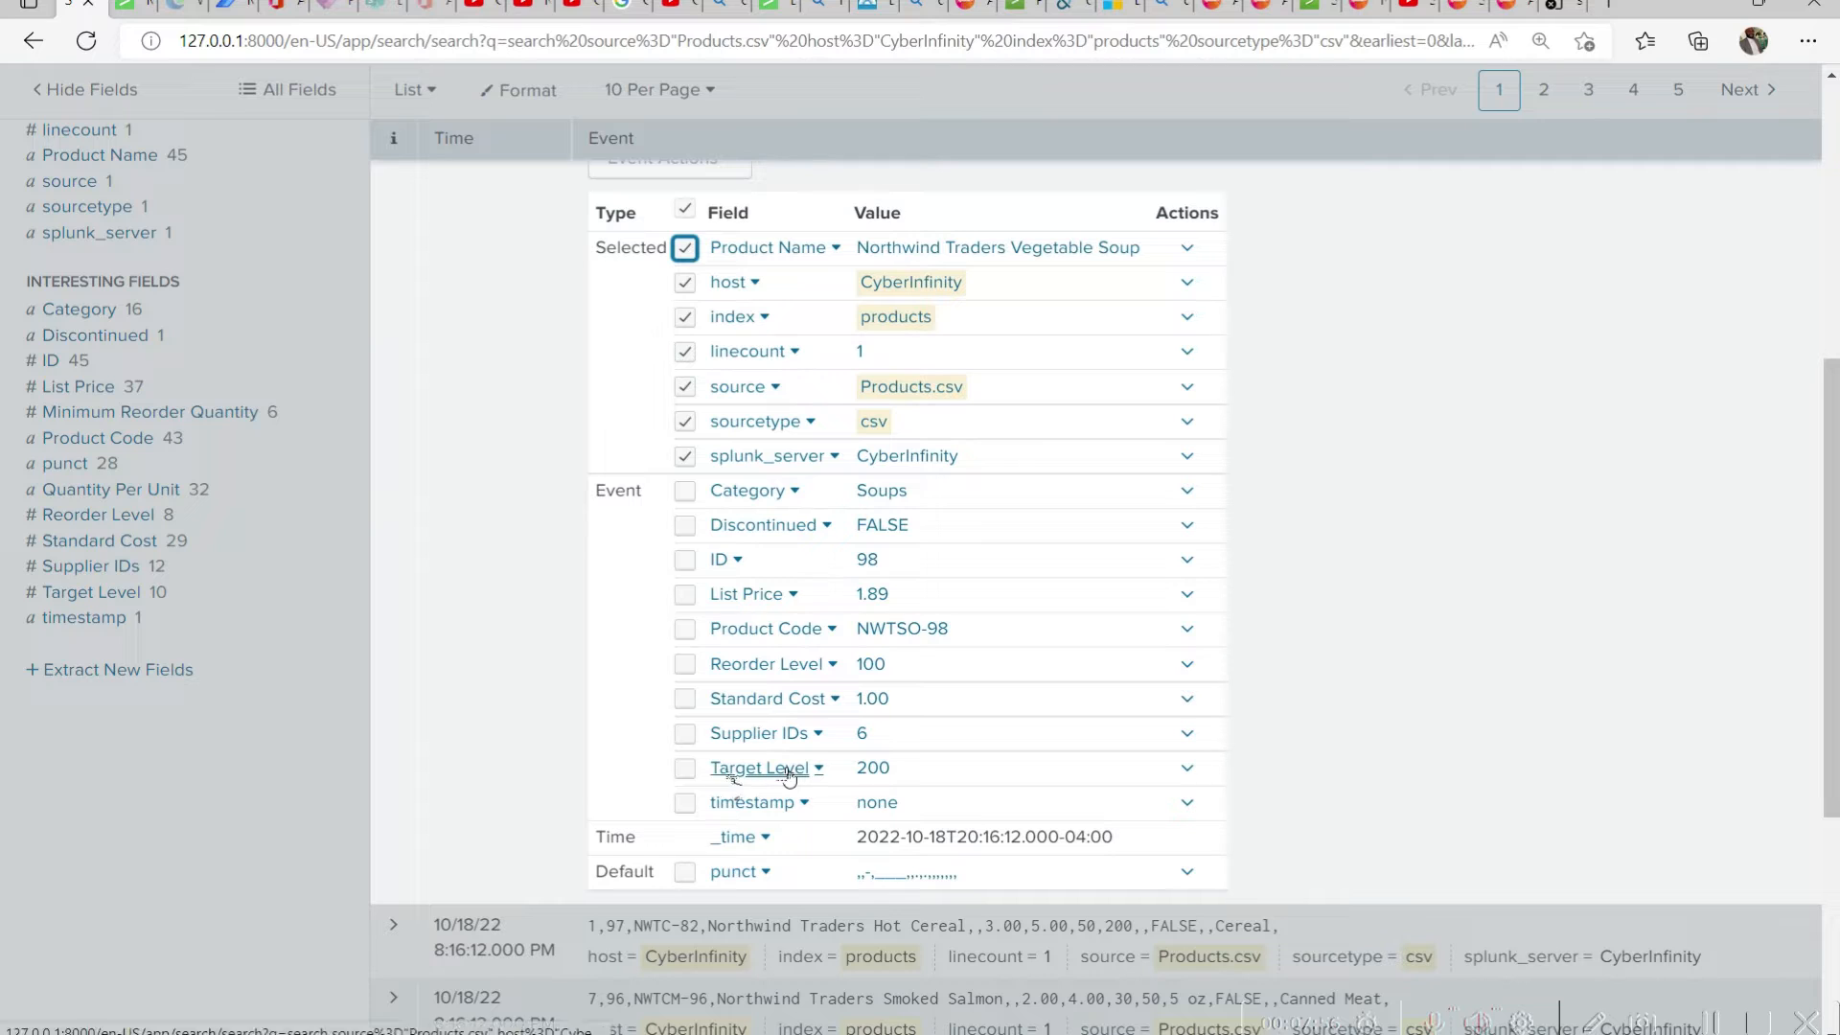
pyautogui.click(684, 526)
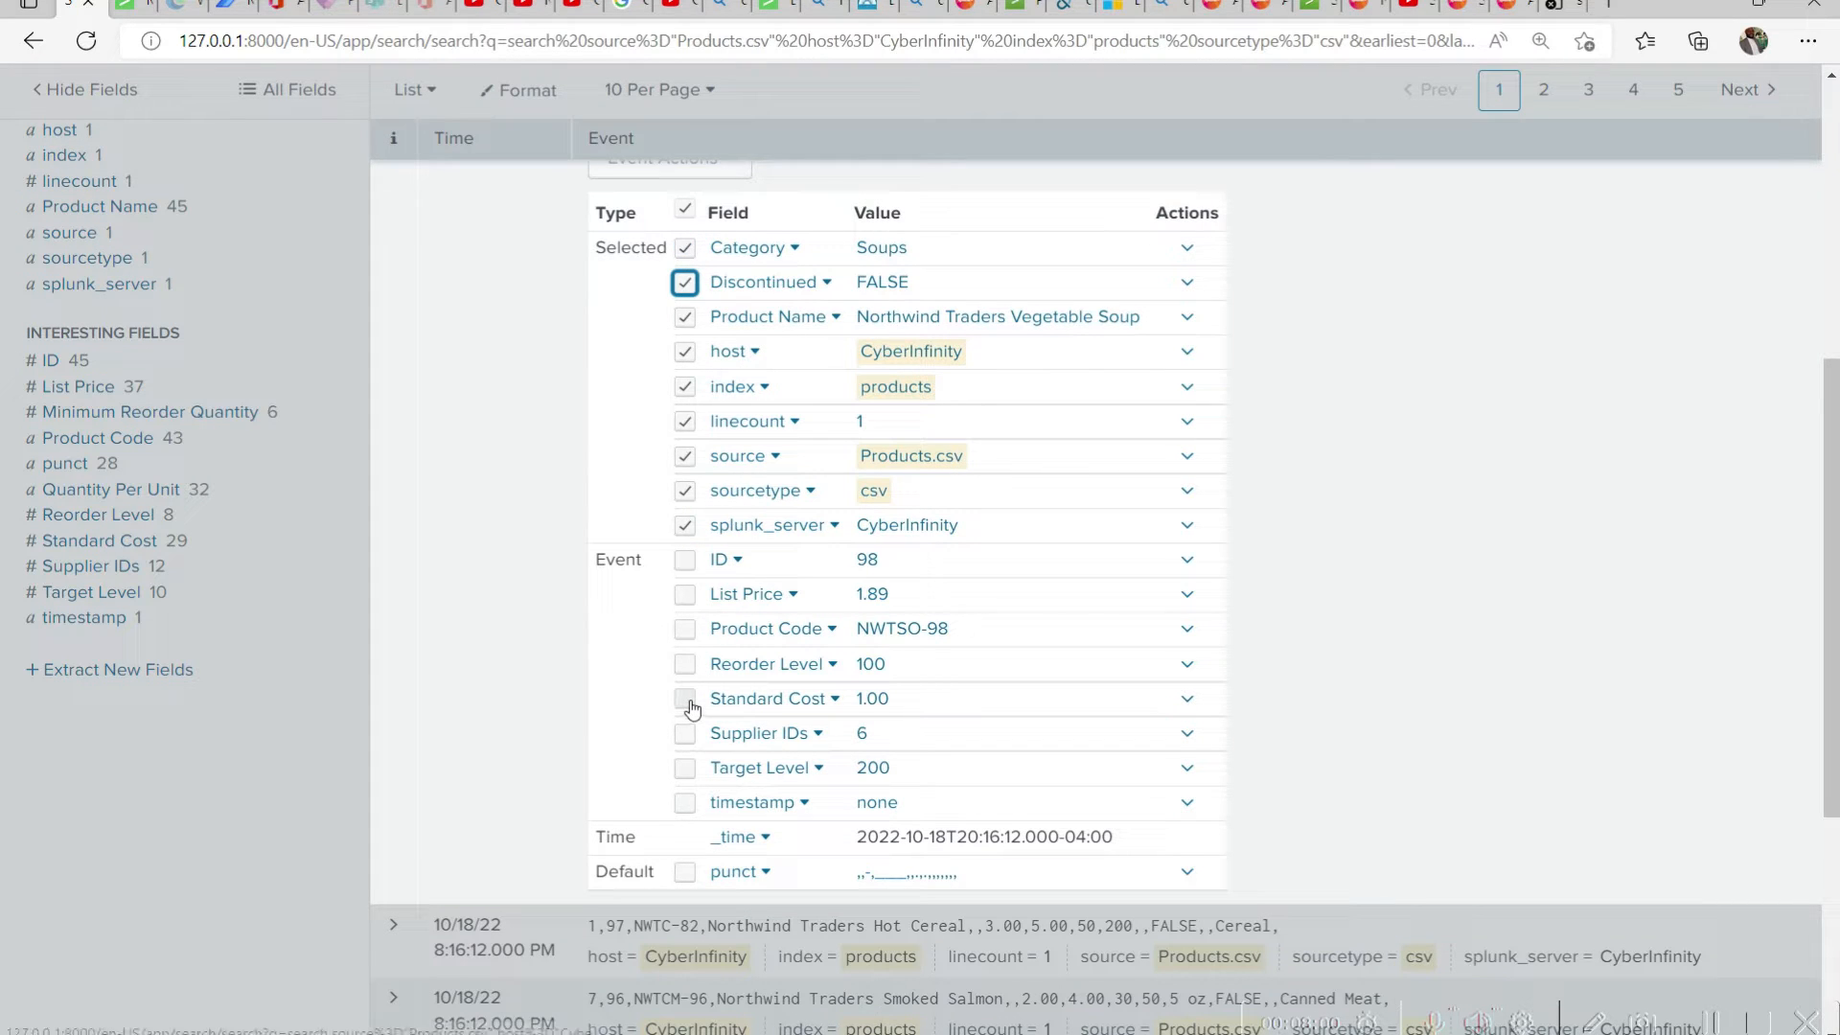
pyautogui.click(683, 735)
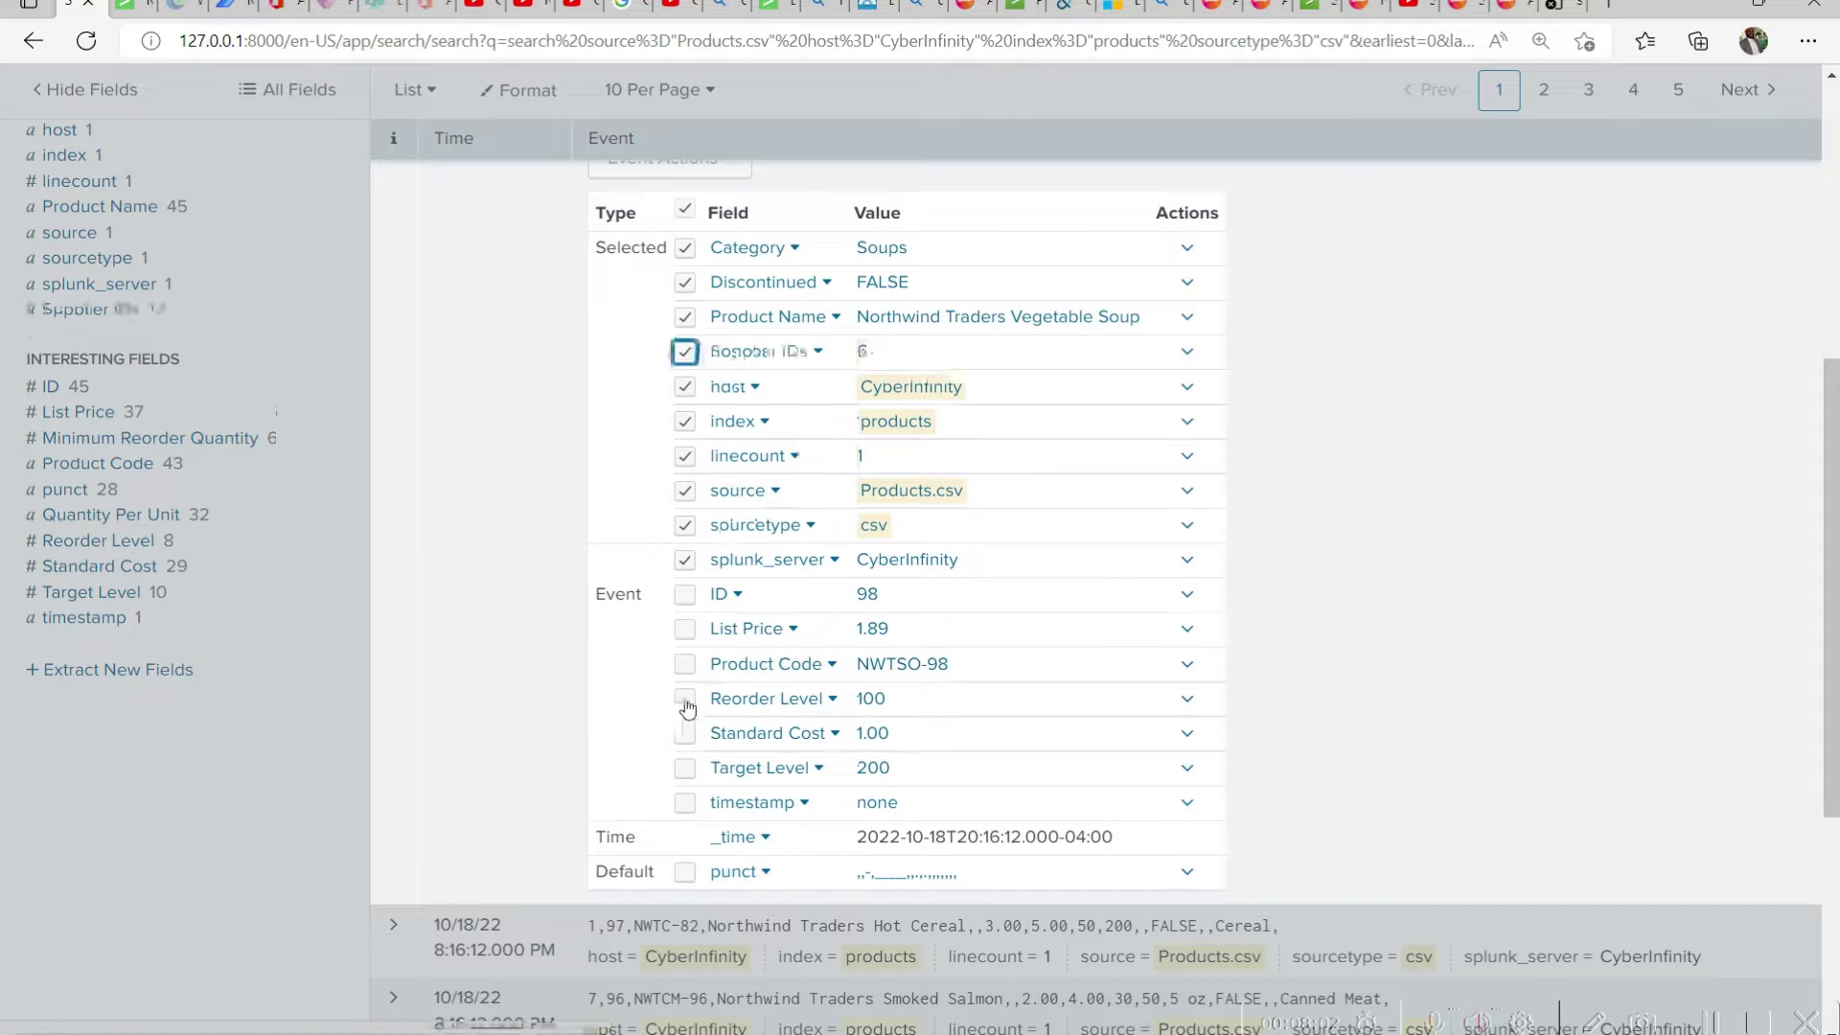
pyautogui.click(684, 707)
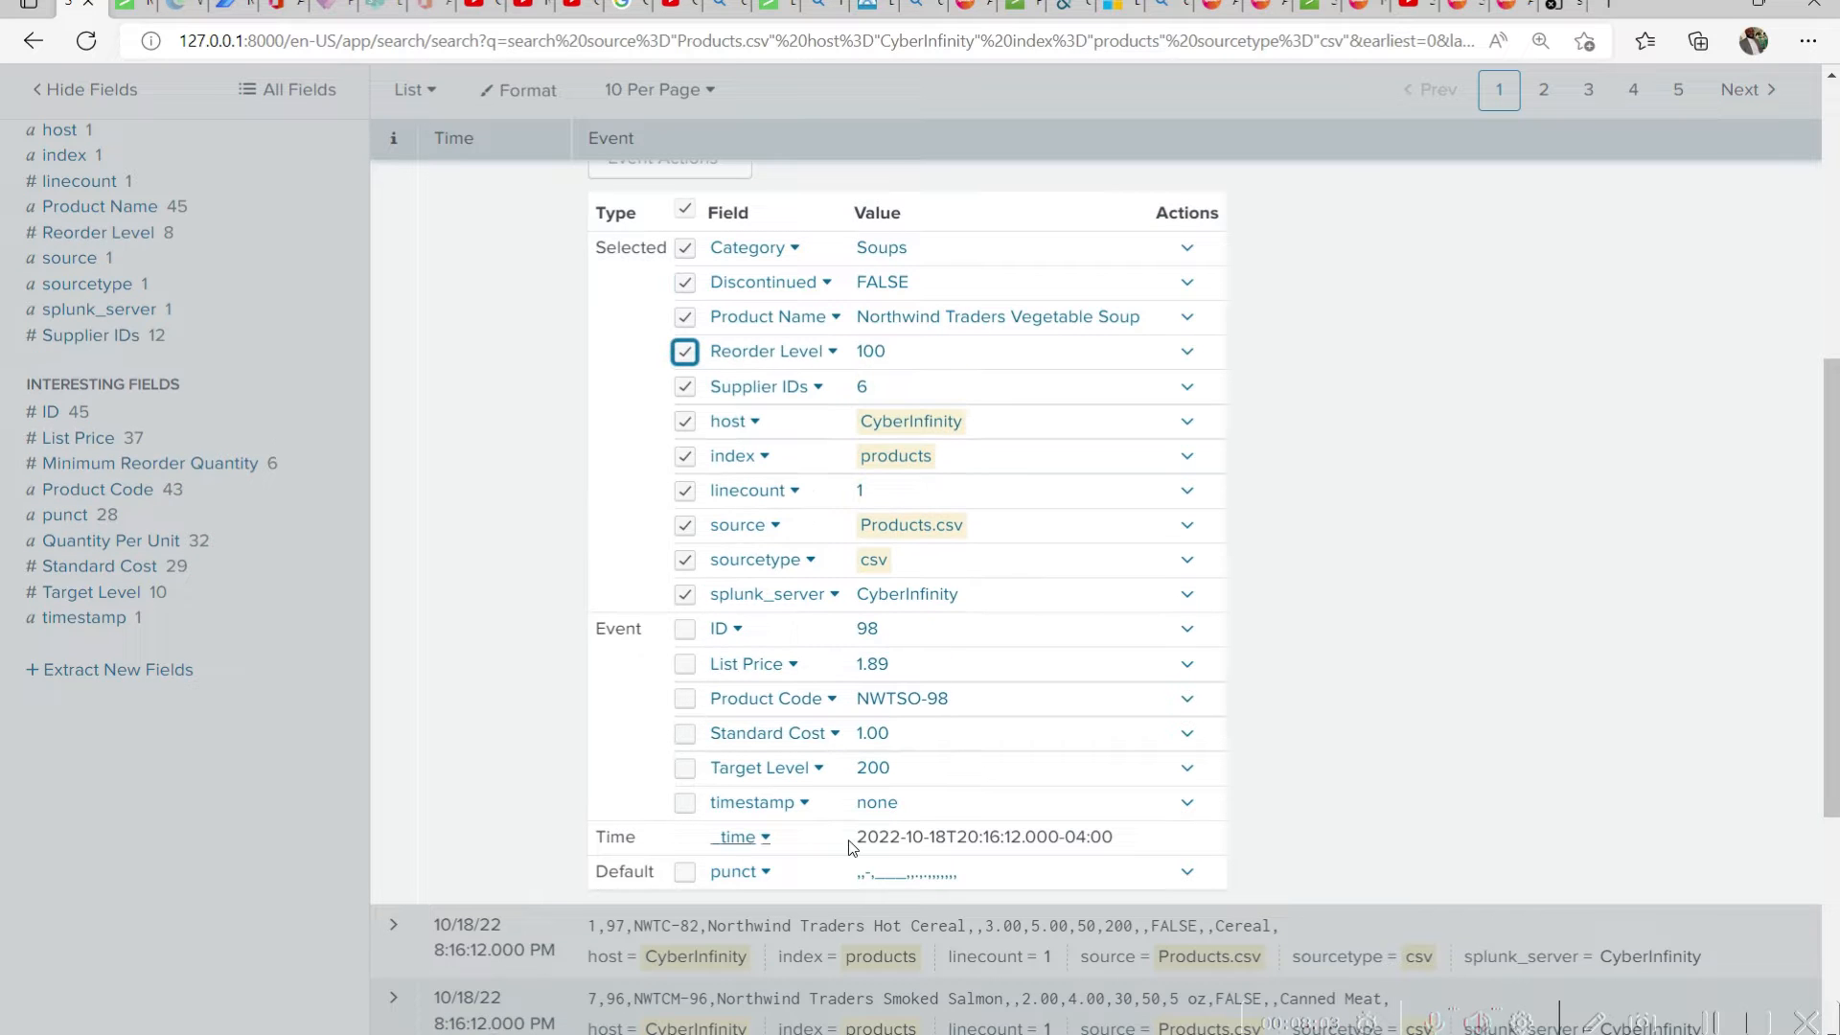
pyautogui.click(1549, 560)
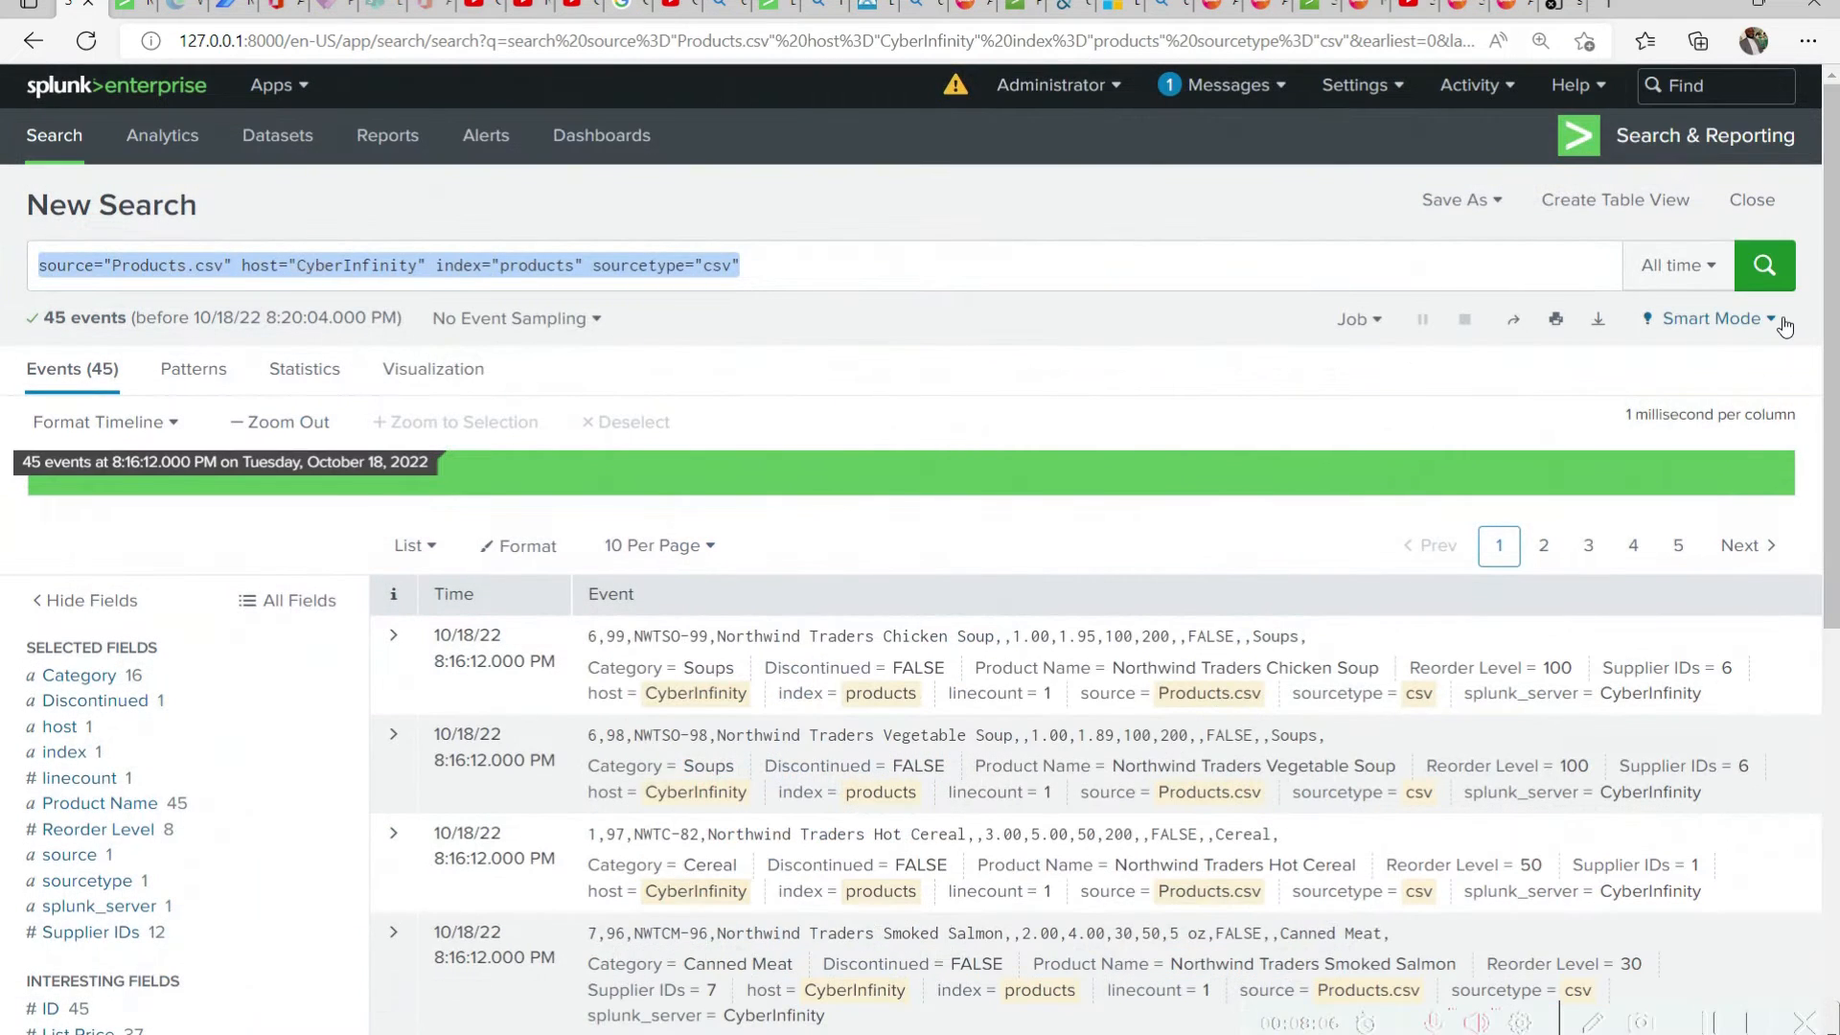
pyautogui.click(1767, 268)
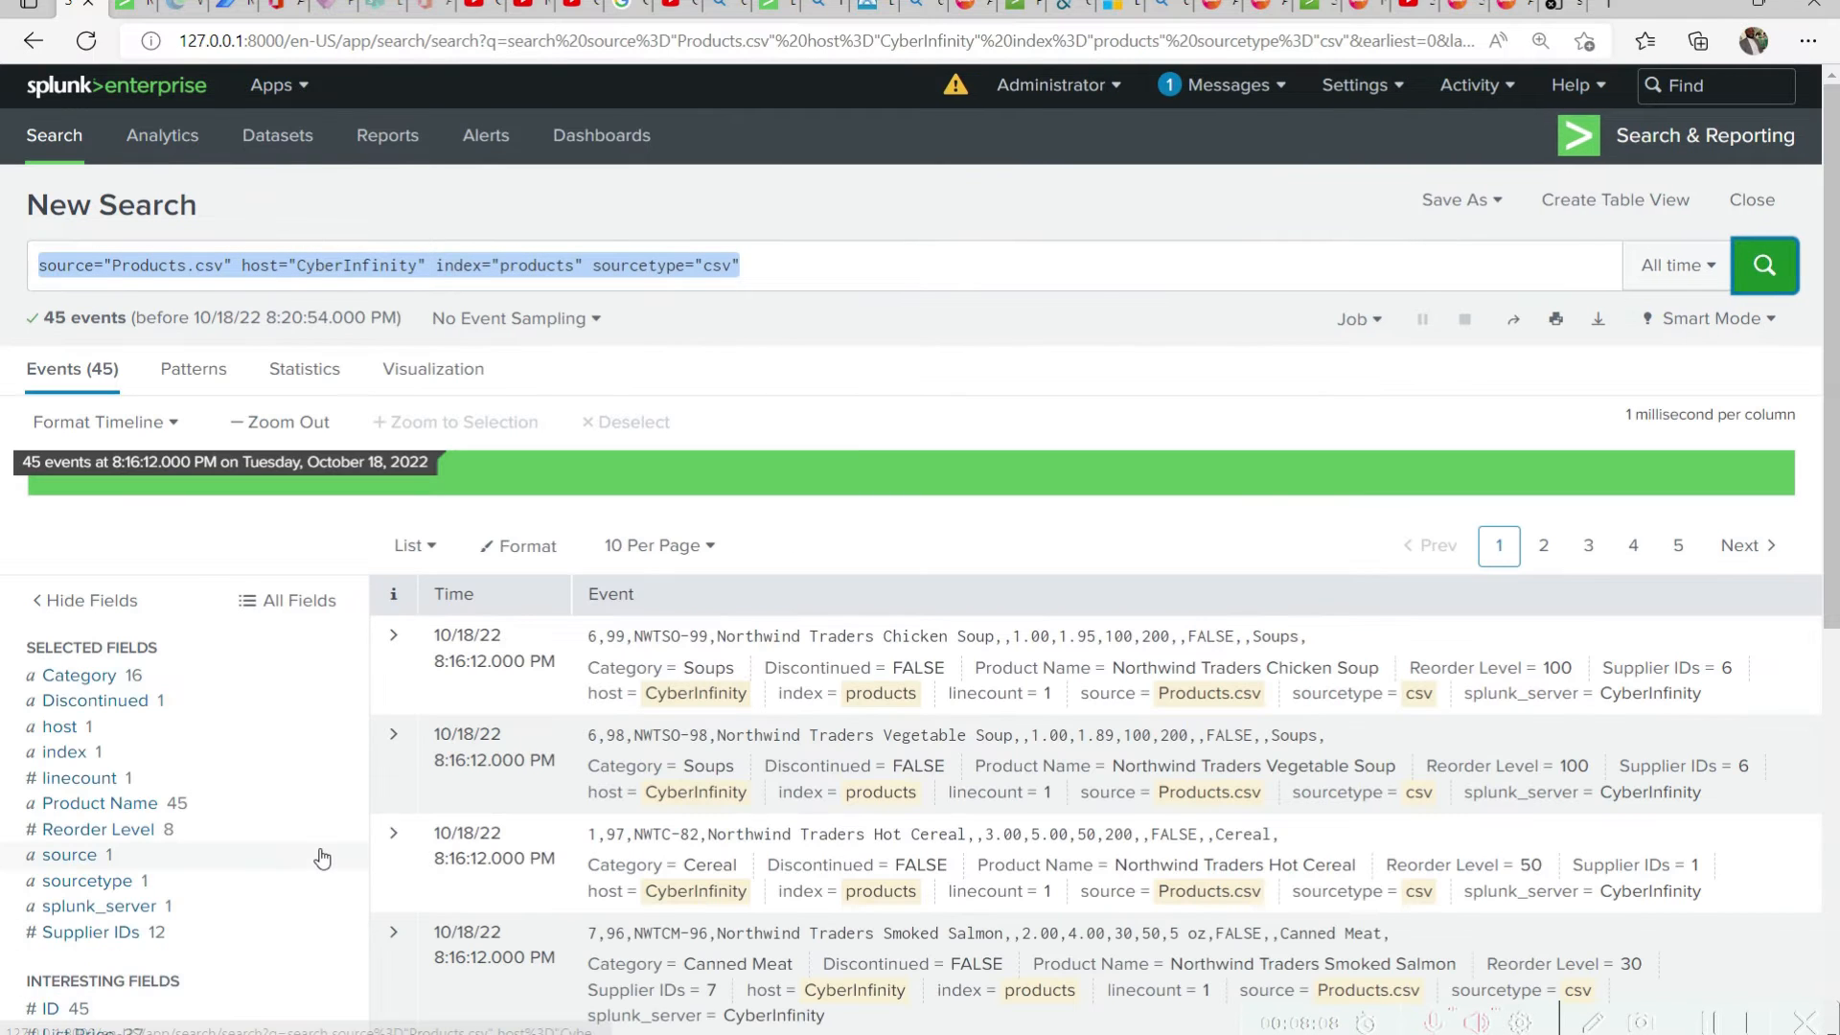
# Expand the Northwind Traders Chicken Soup event, examine its selected and remaining fields, and collapse it again
pyautogui.click(392, 637)
pyautogui.scroll(-2, 866, 669)
pyautogui.scroll(-2, 865, 670)
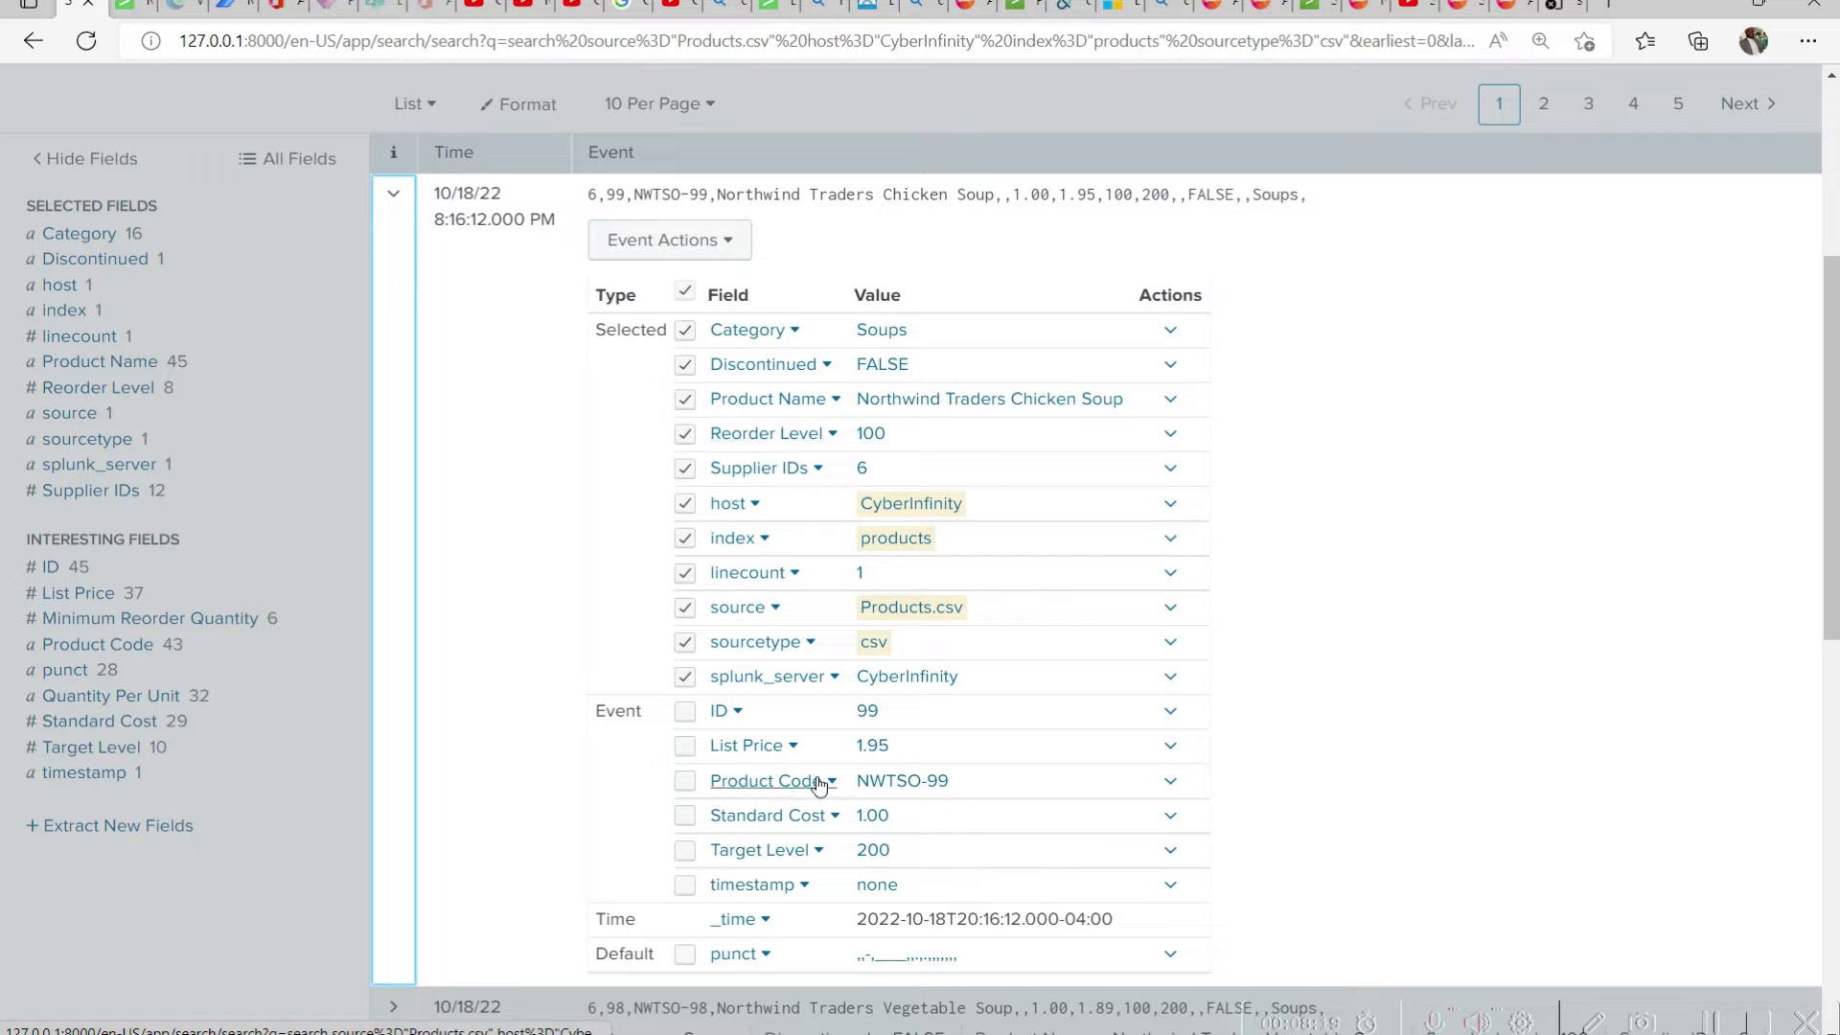
pyautogui.scroll(1, 822, 785)
pyautogui.scroll(5, 823, 785)
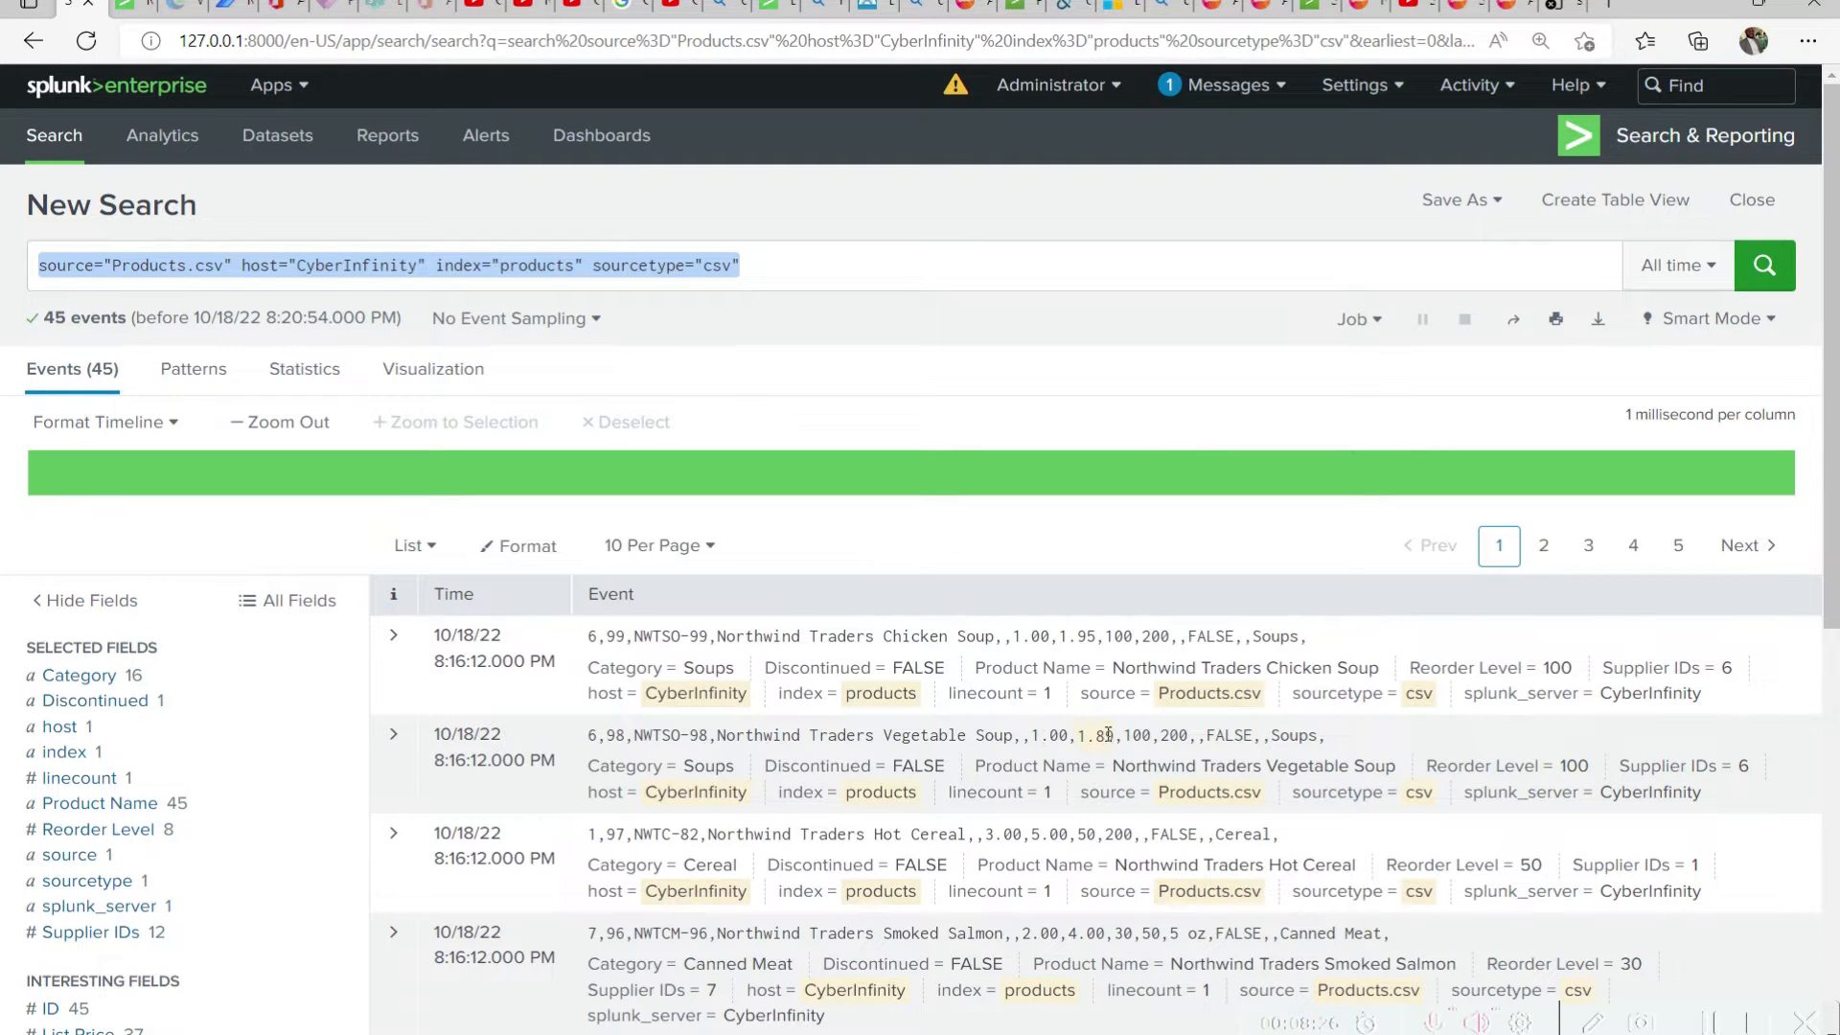
# Reduce the page zoom and look through the listed Products.csv events with their selected fields
pyautogui.hotkey('ctrl', '-')
pyautogui.scroll(-5, 515, 713)
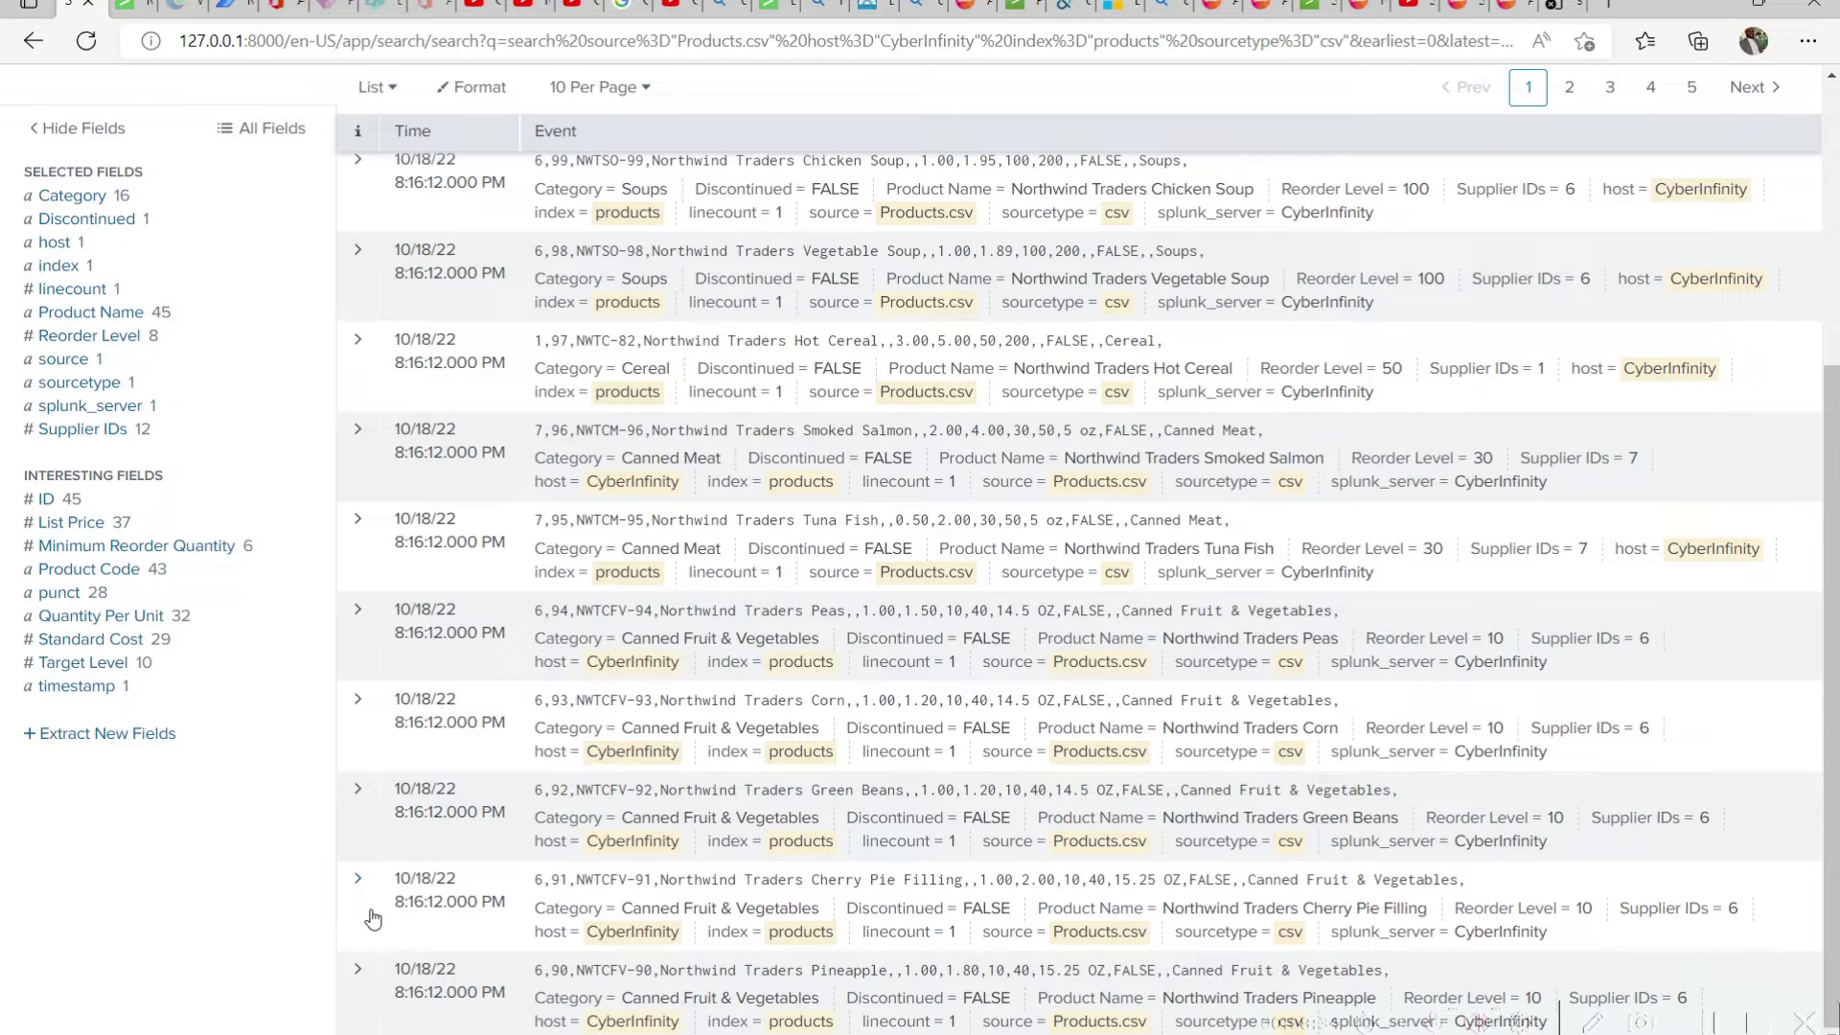
pyautogui.scroll(5, 372, 918)
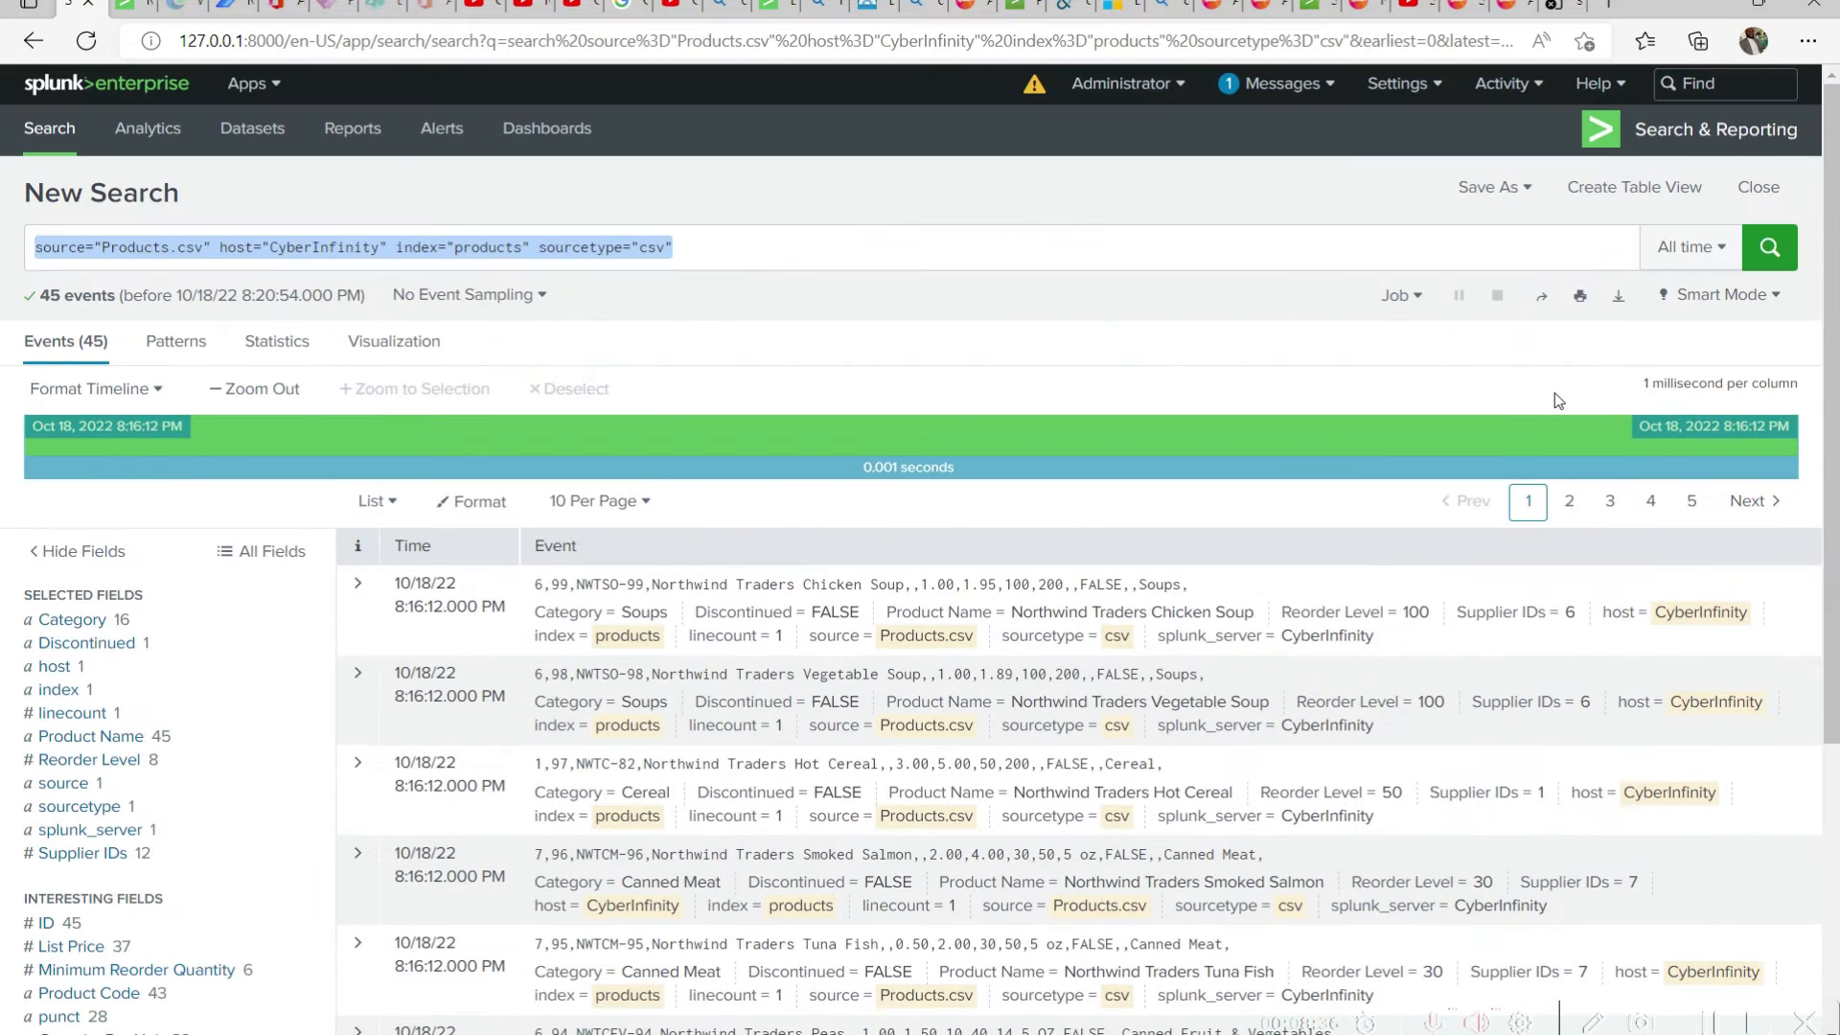
# Prepare the search as a panel for the existing AdventureWorks DashBoard, with the panel title Products
pyautogui.click(1501, 188)
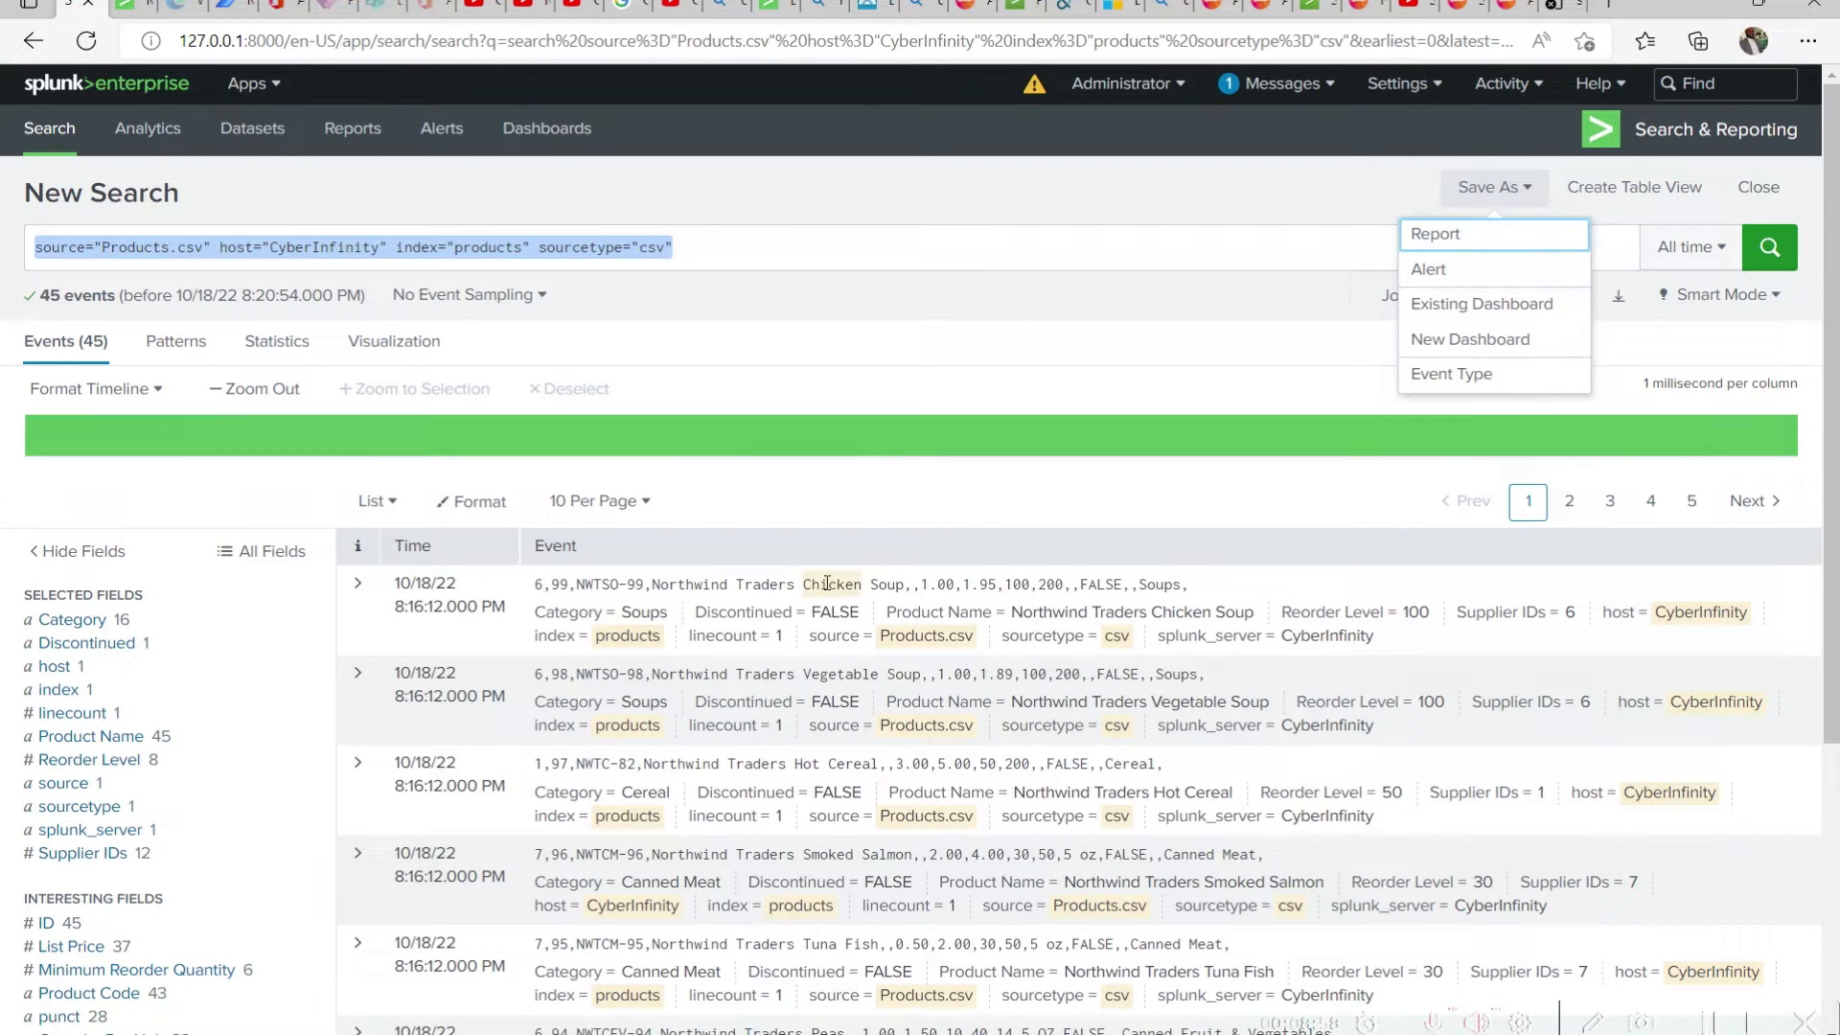
pyautogui.click(1535, 316)
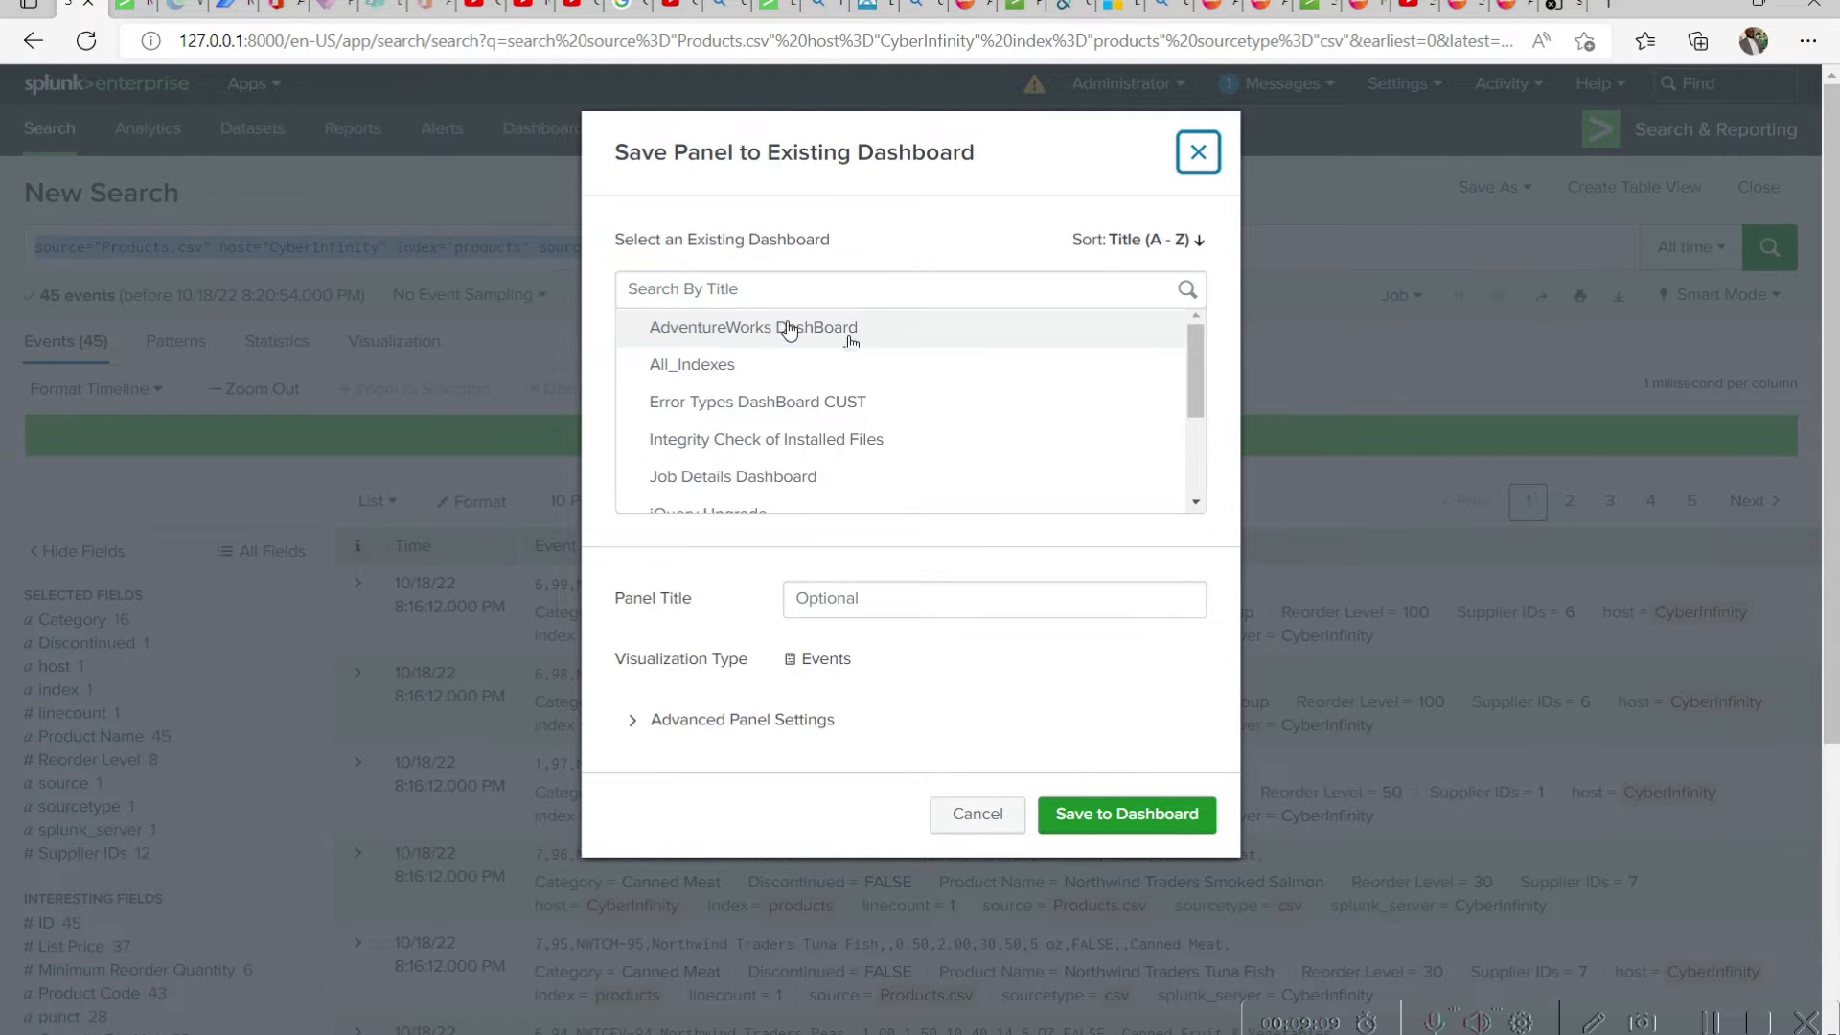
pyautogui.click(883, 339)
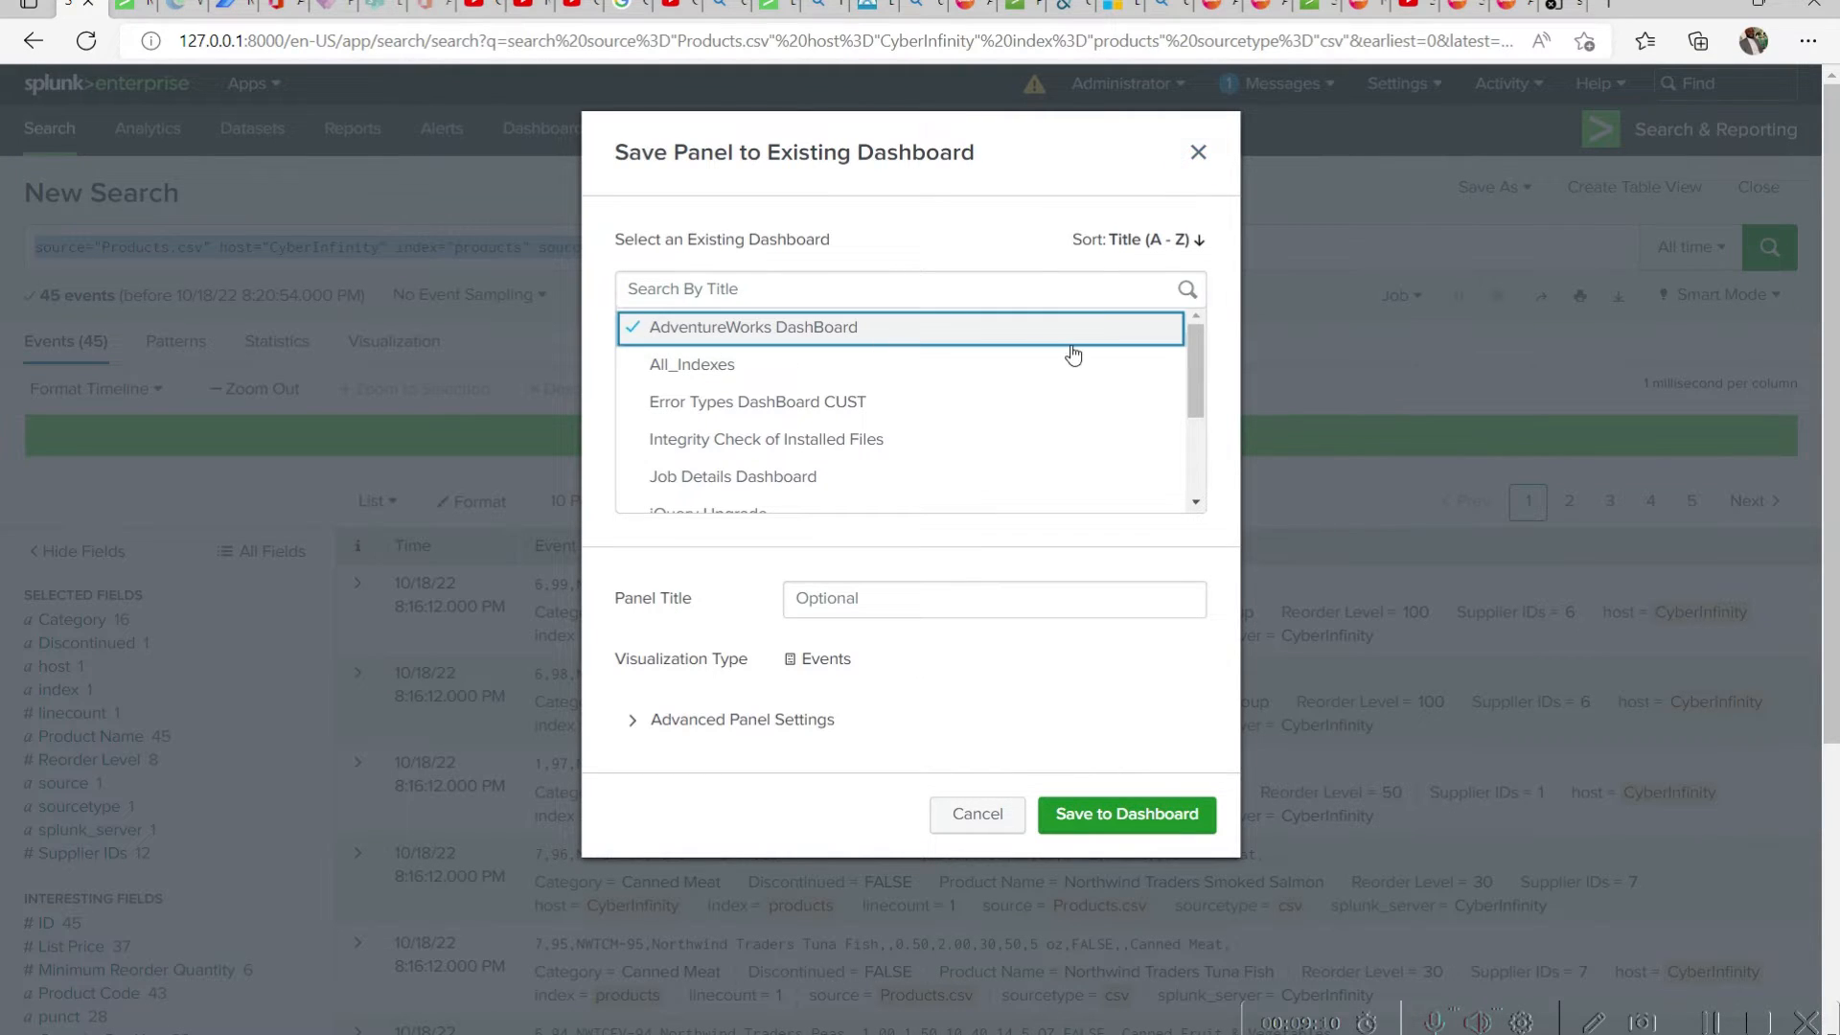
pyautogui.click(955, 597)
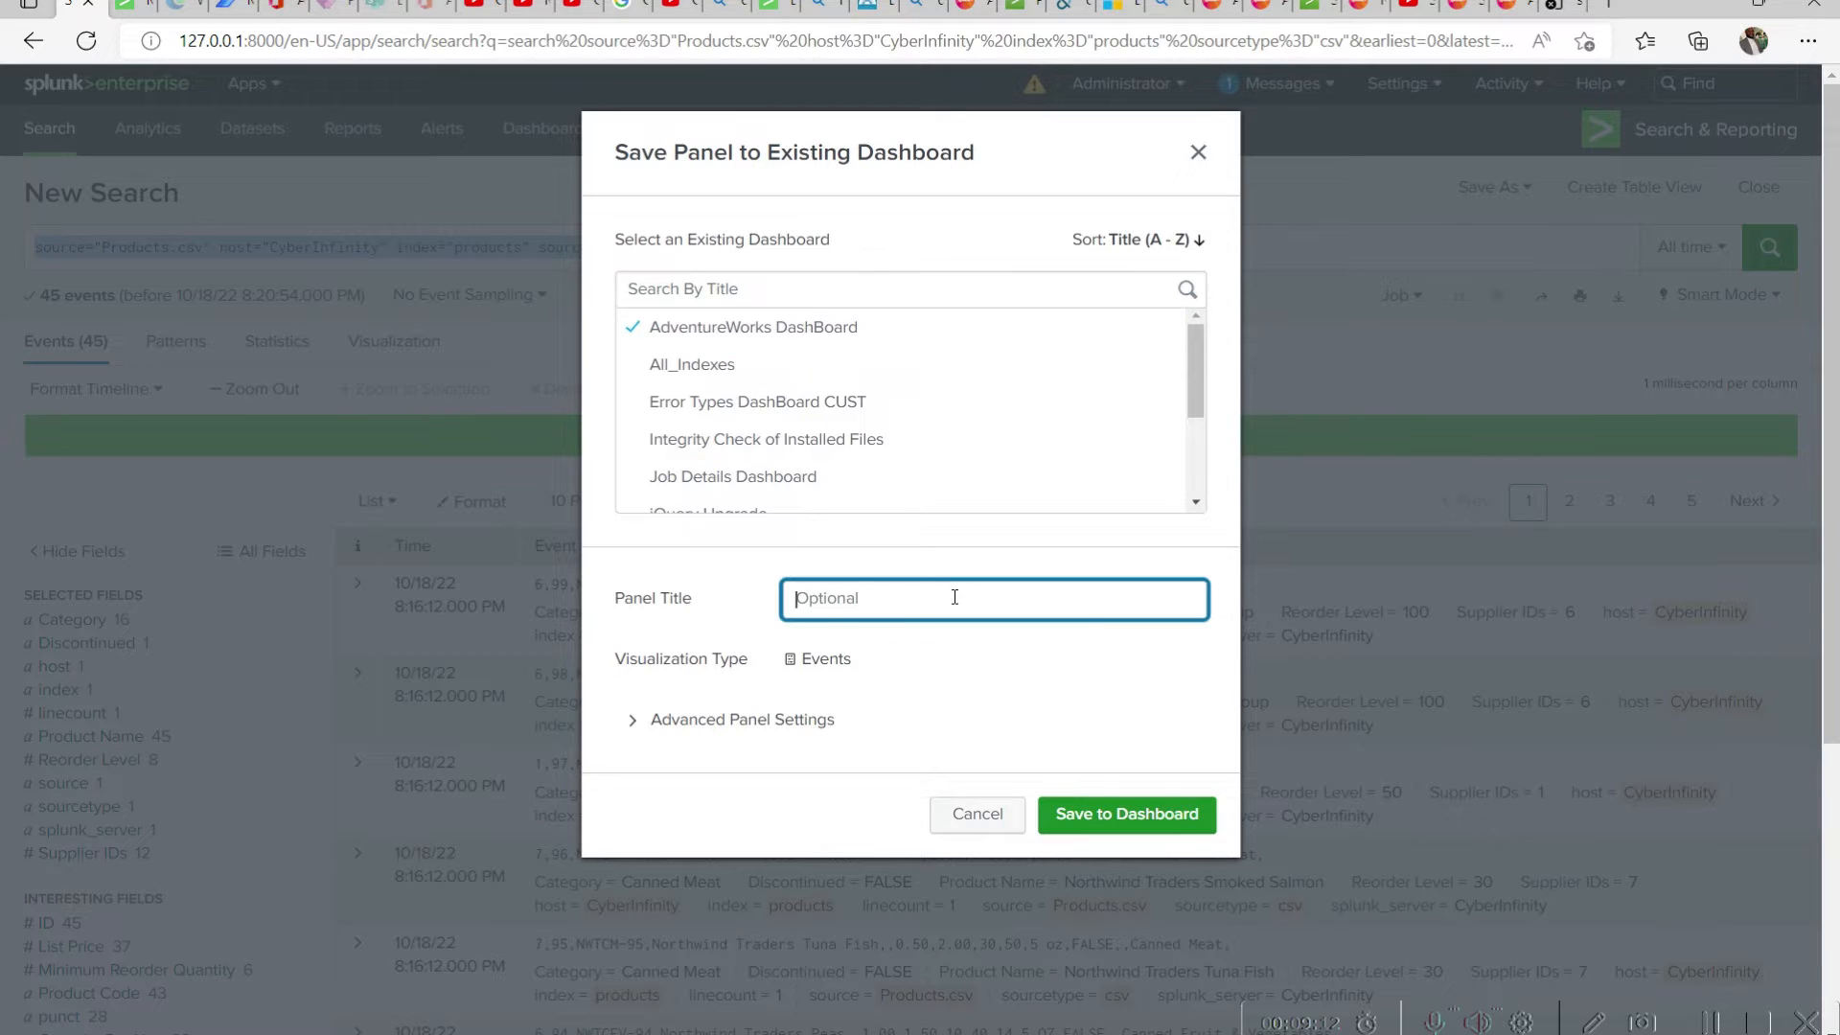
pyautogui.write('Produce')
pyautogui.press('BackSpace')
pyautogui.write('ts')
pyautogui.press('Tab')
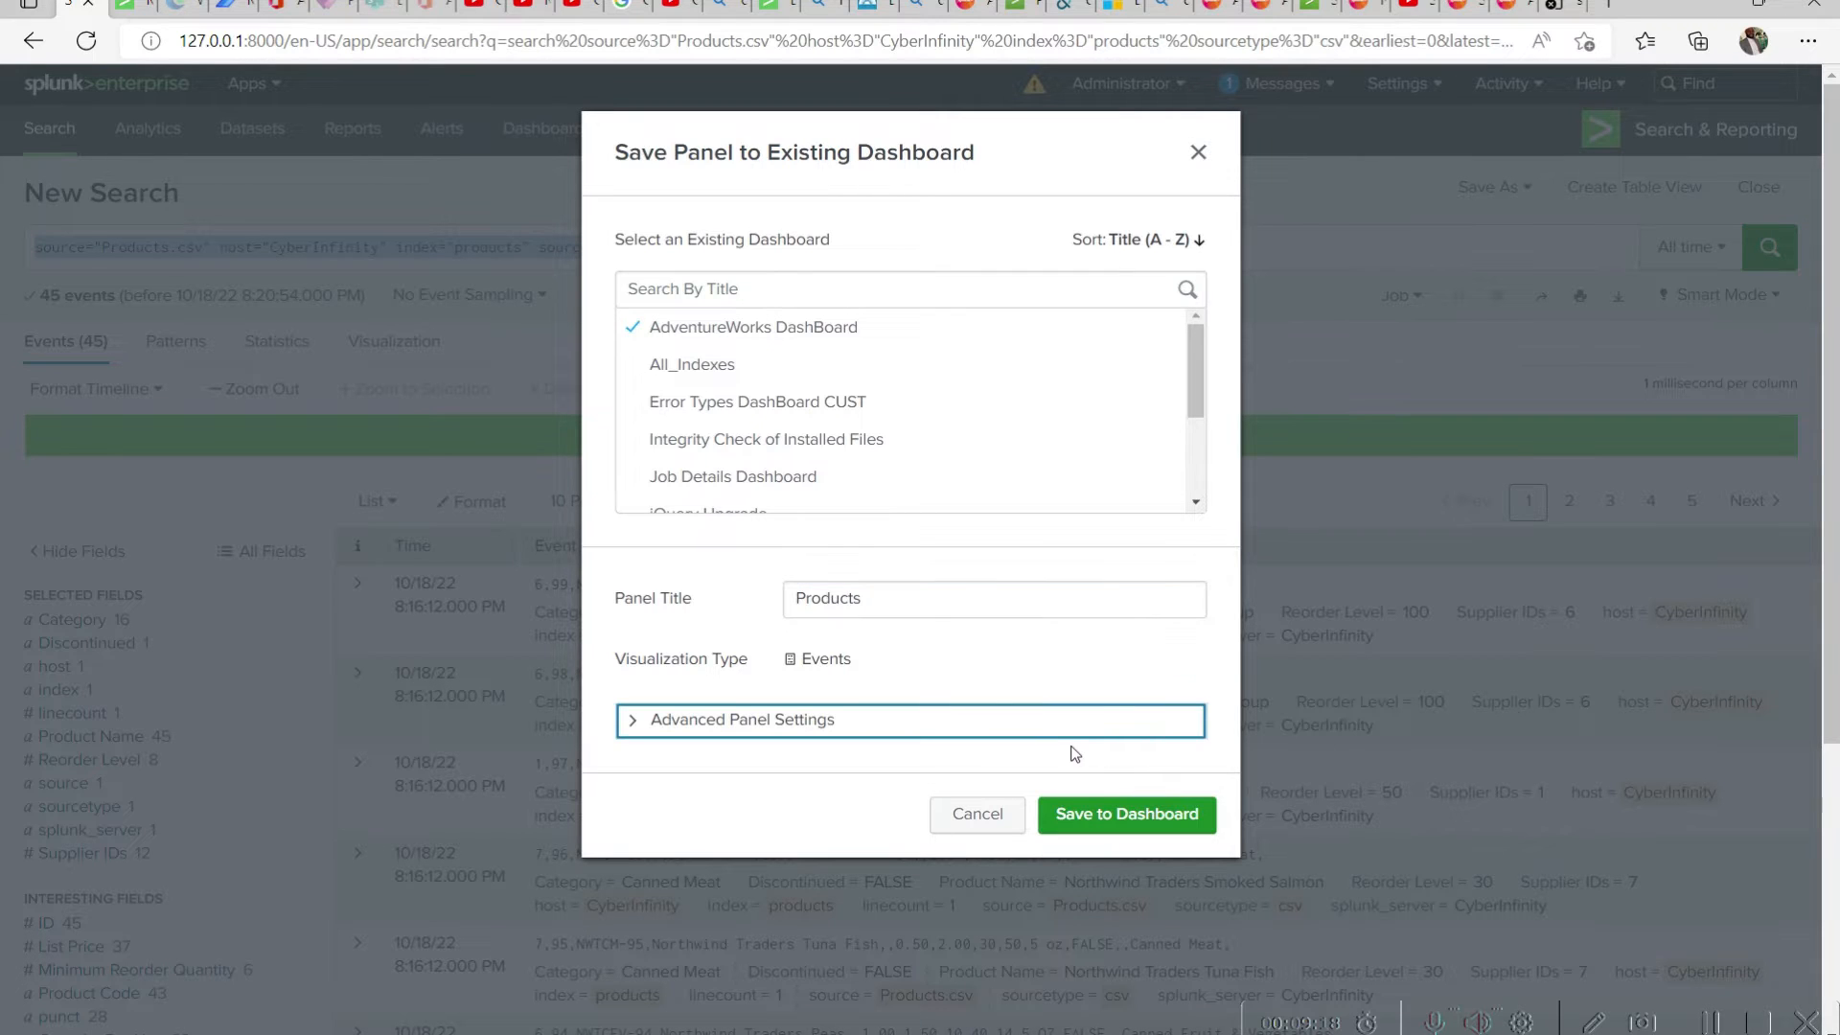
# Expand the advanced panel settings and save the Products panel to the AdventureWorks DashBoard
pyautogui.click(650, 724)
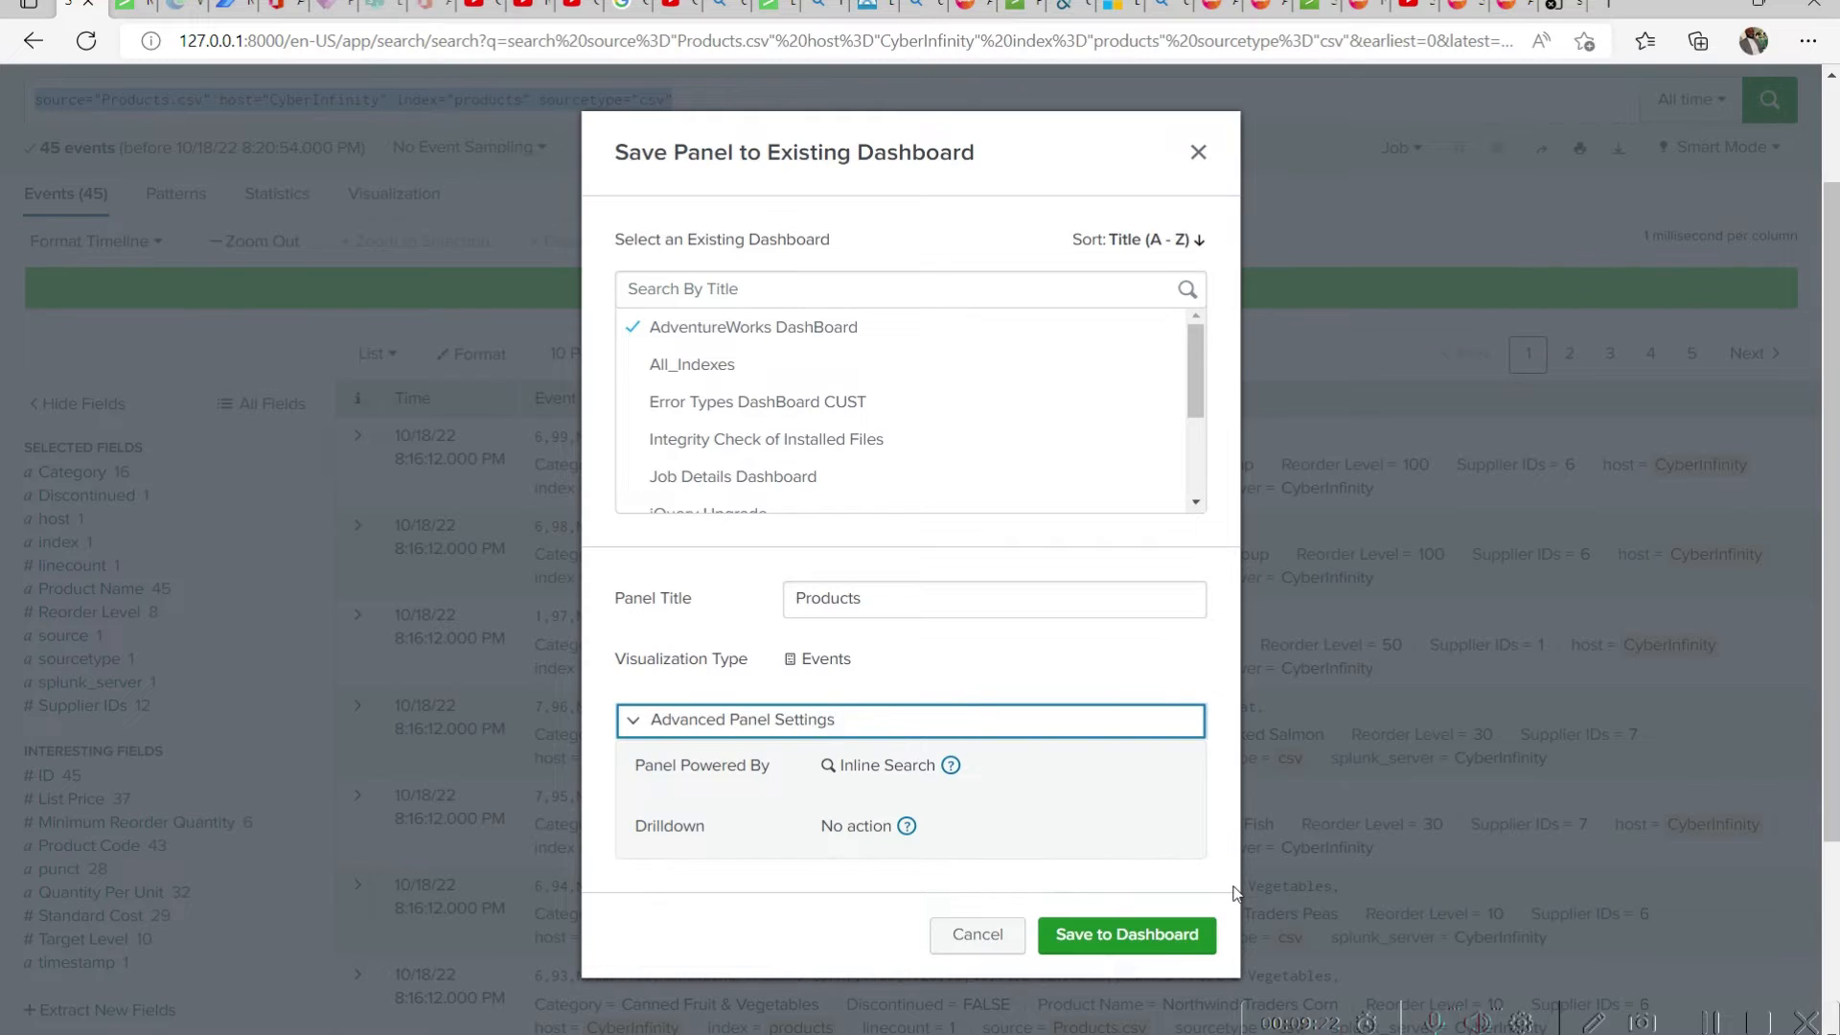
pyautogui.scroll(-3, 1209, 393)
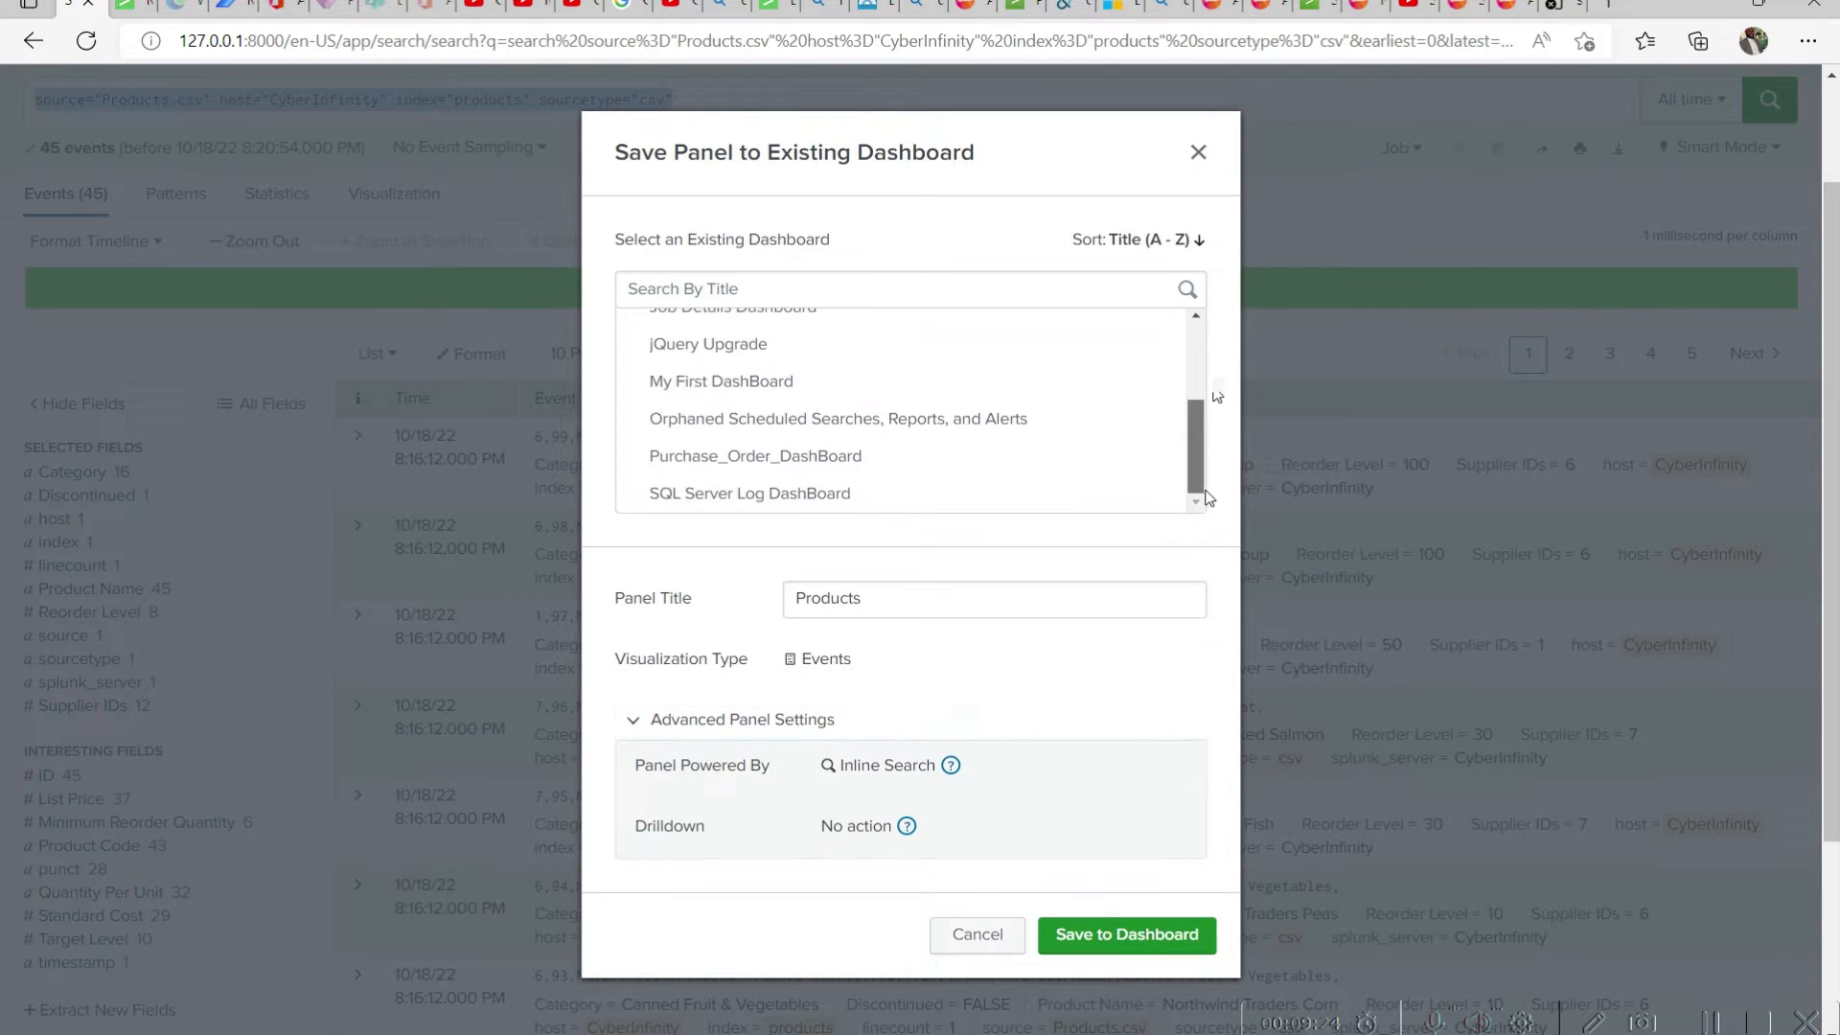
pyautogui.click(1162, 947)
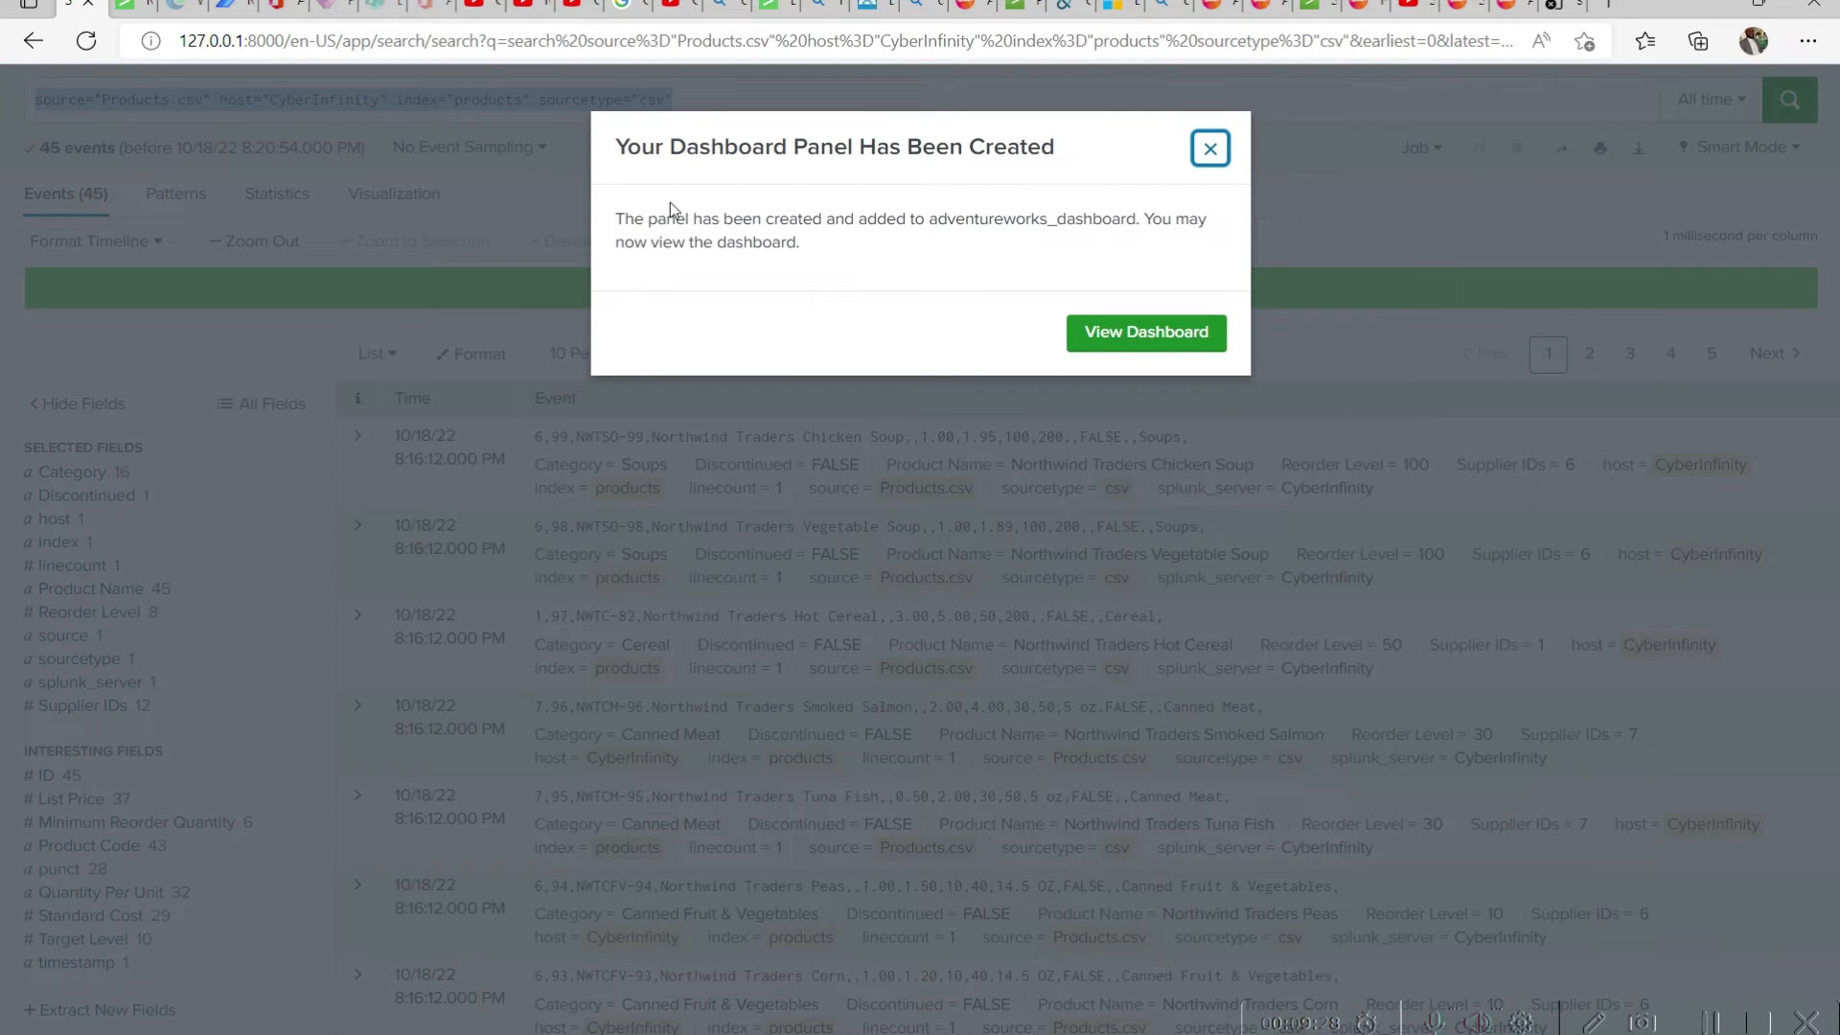
# View the AdventureWorks DashBoard and look through its order panels and the Products panel
pyautogui.click(1161, 346)
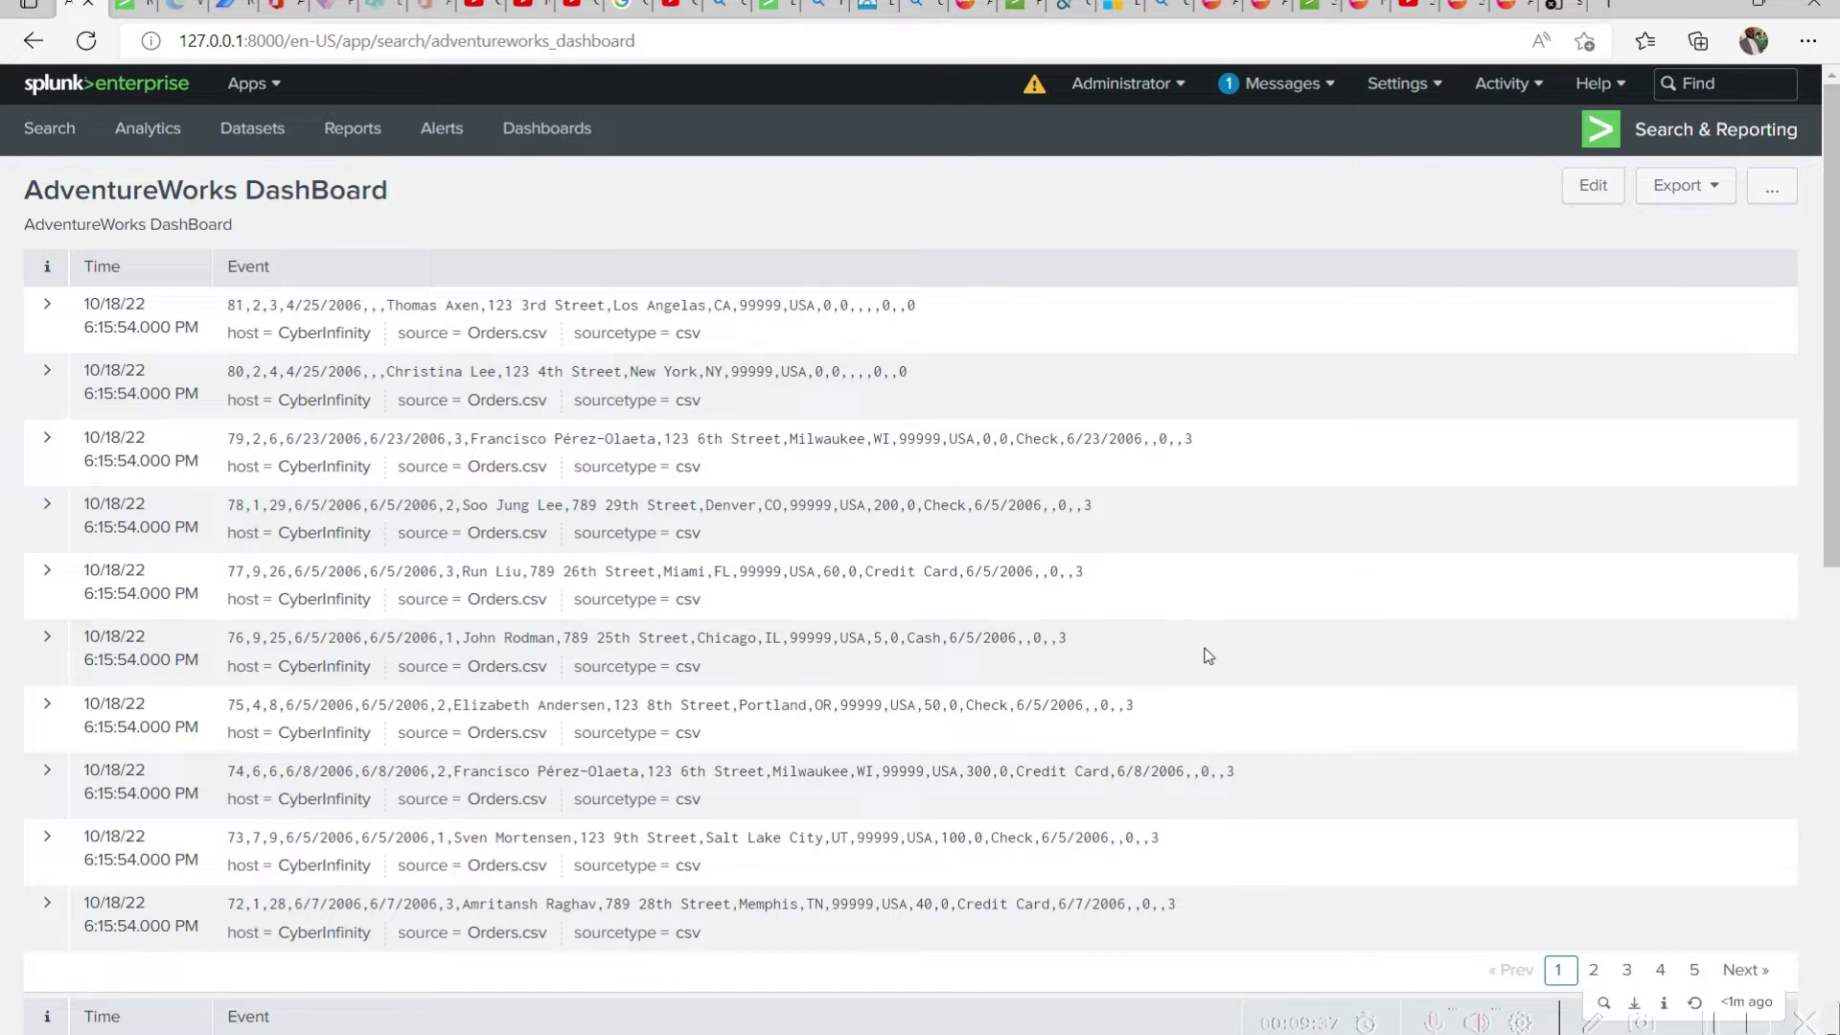
pyautogui.scroll(-7, 1805, 318)
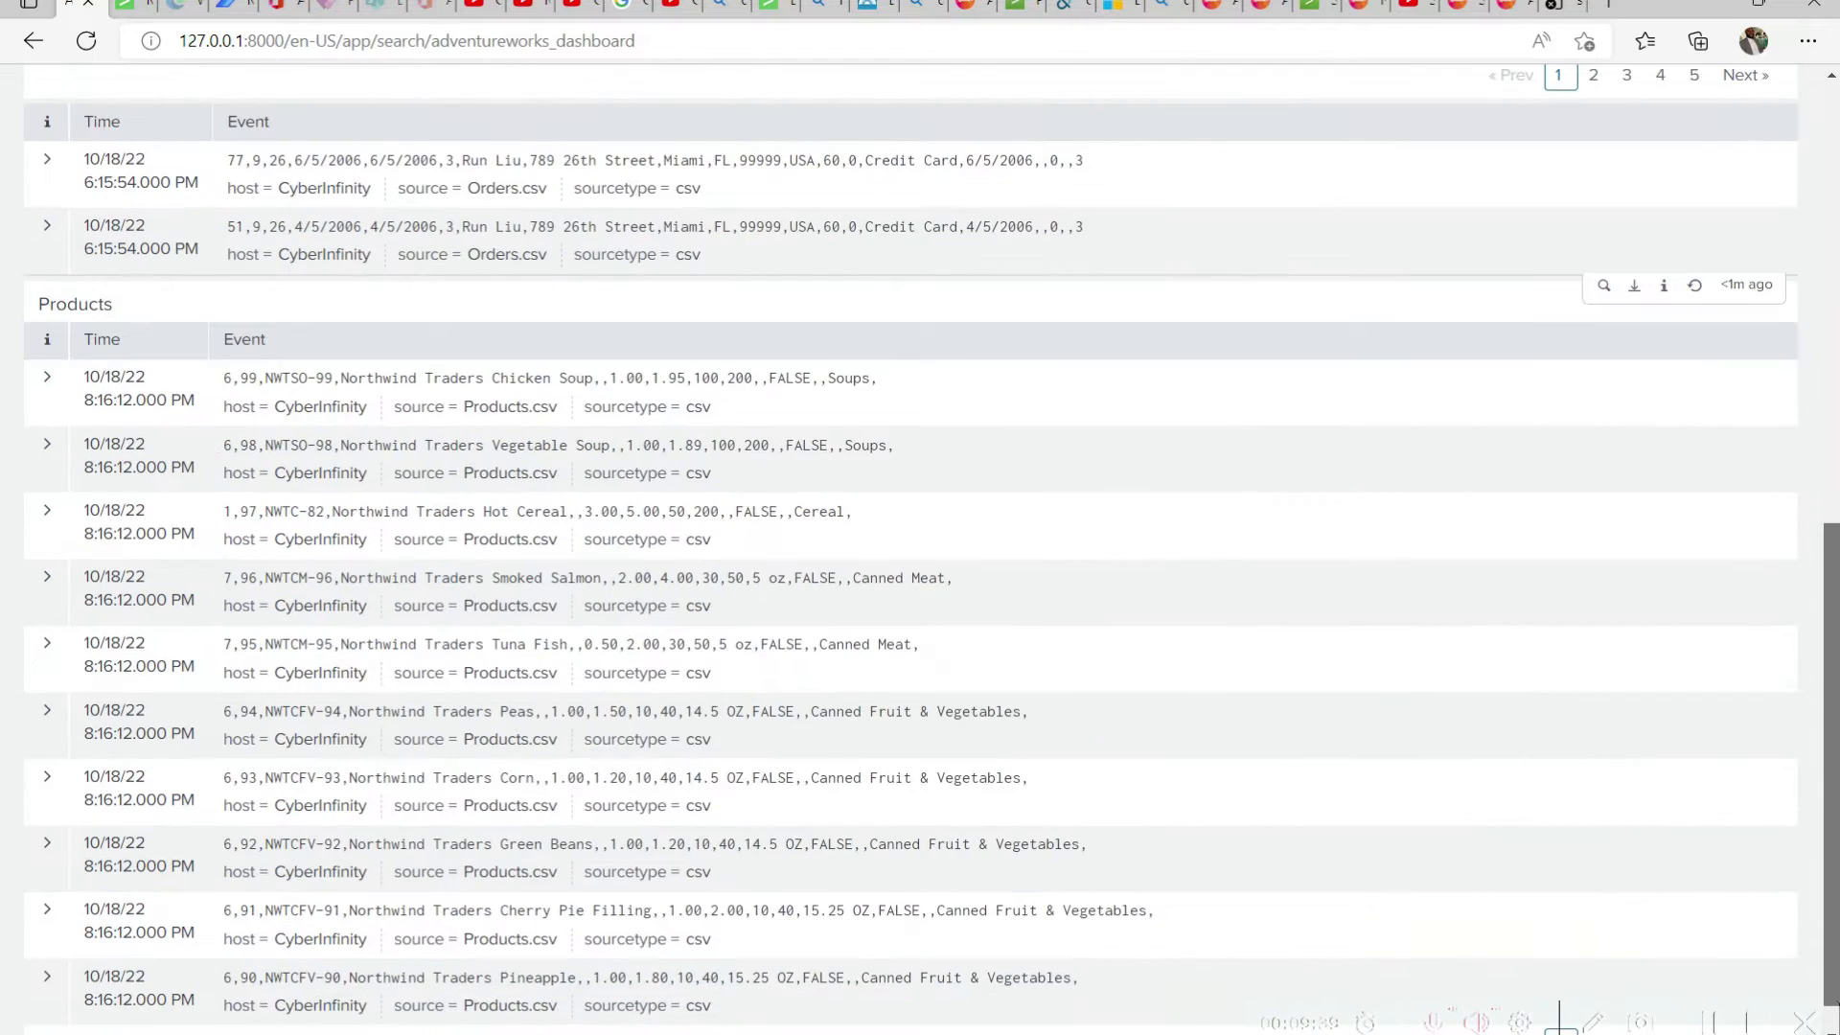
pyautogui.scroll(-3, 1821, 613)
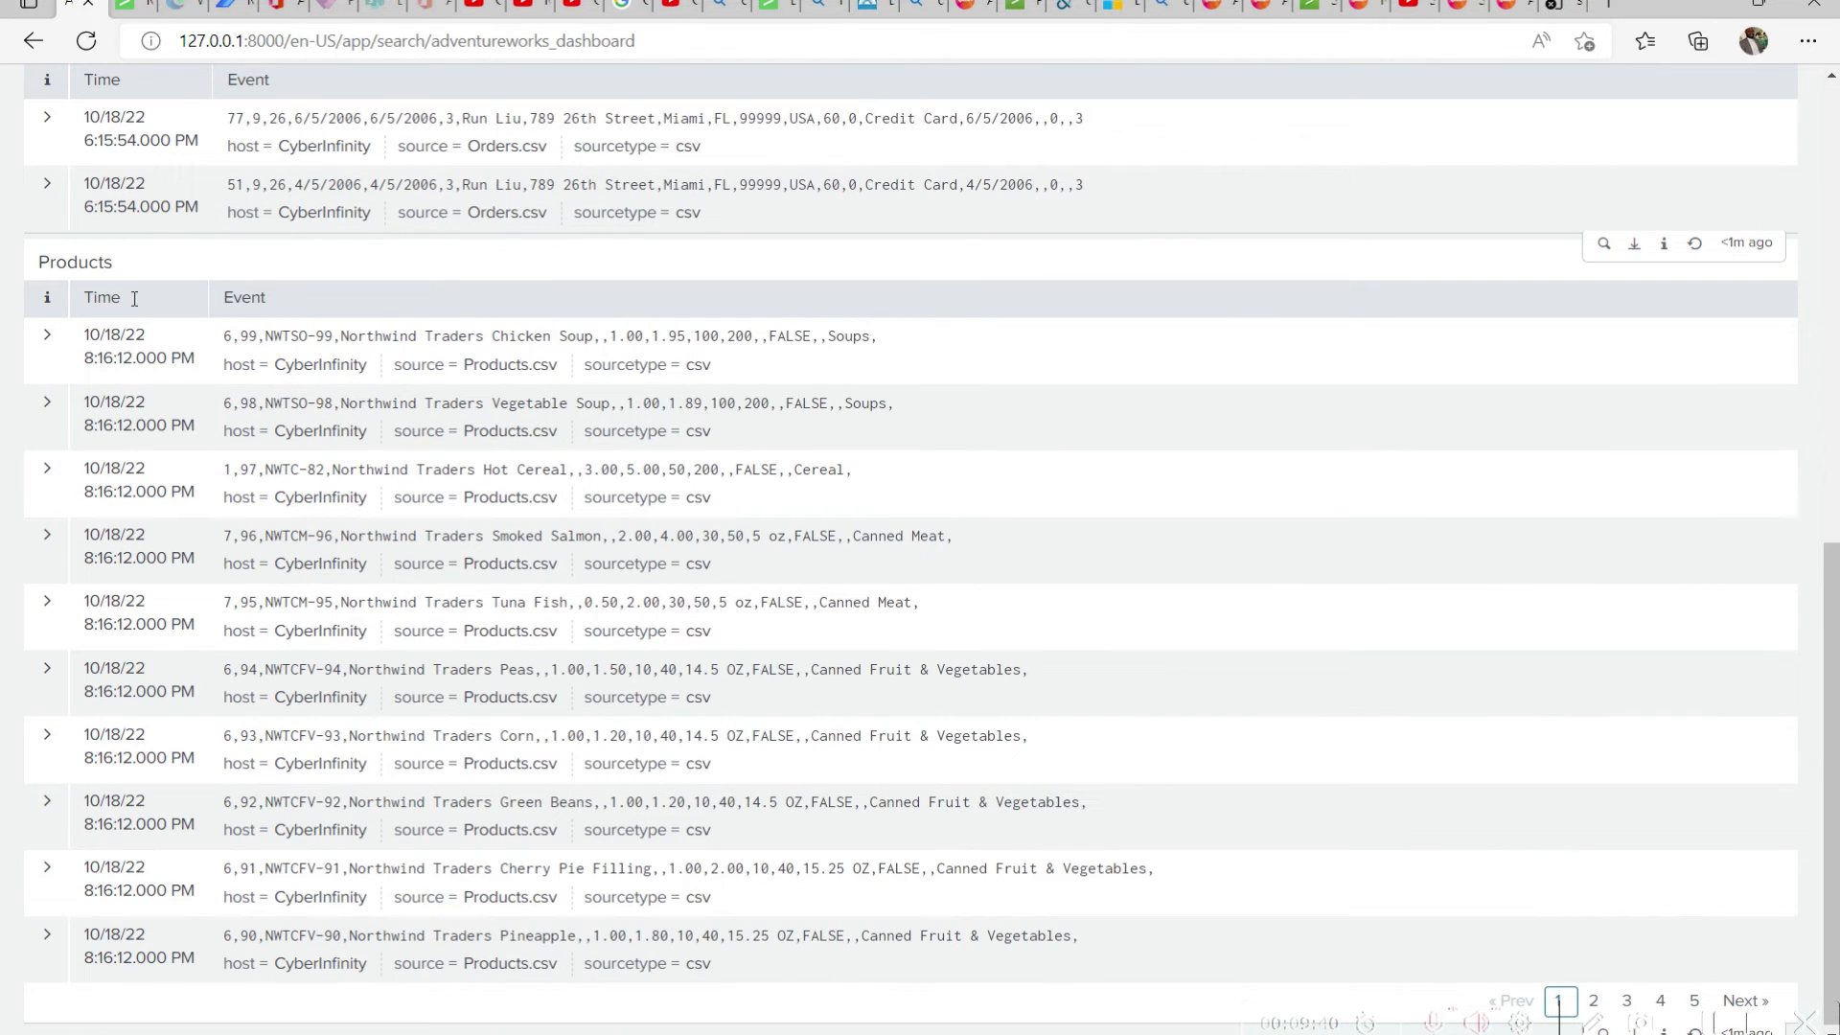
pyautogui.moveTo(117, 266); pyautogui.dragTo(19, 265)
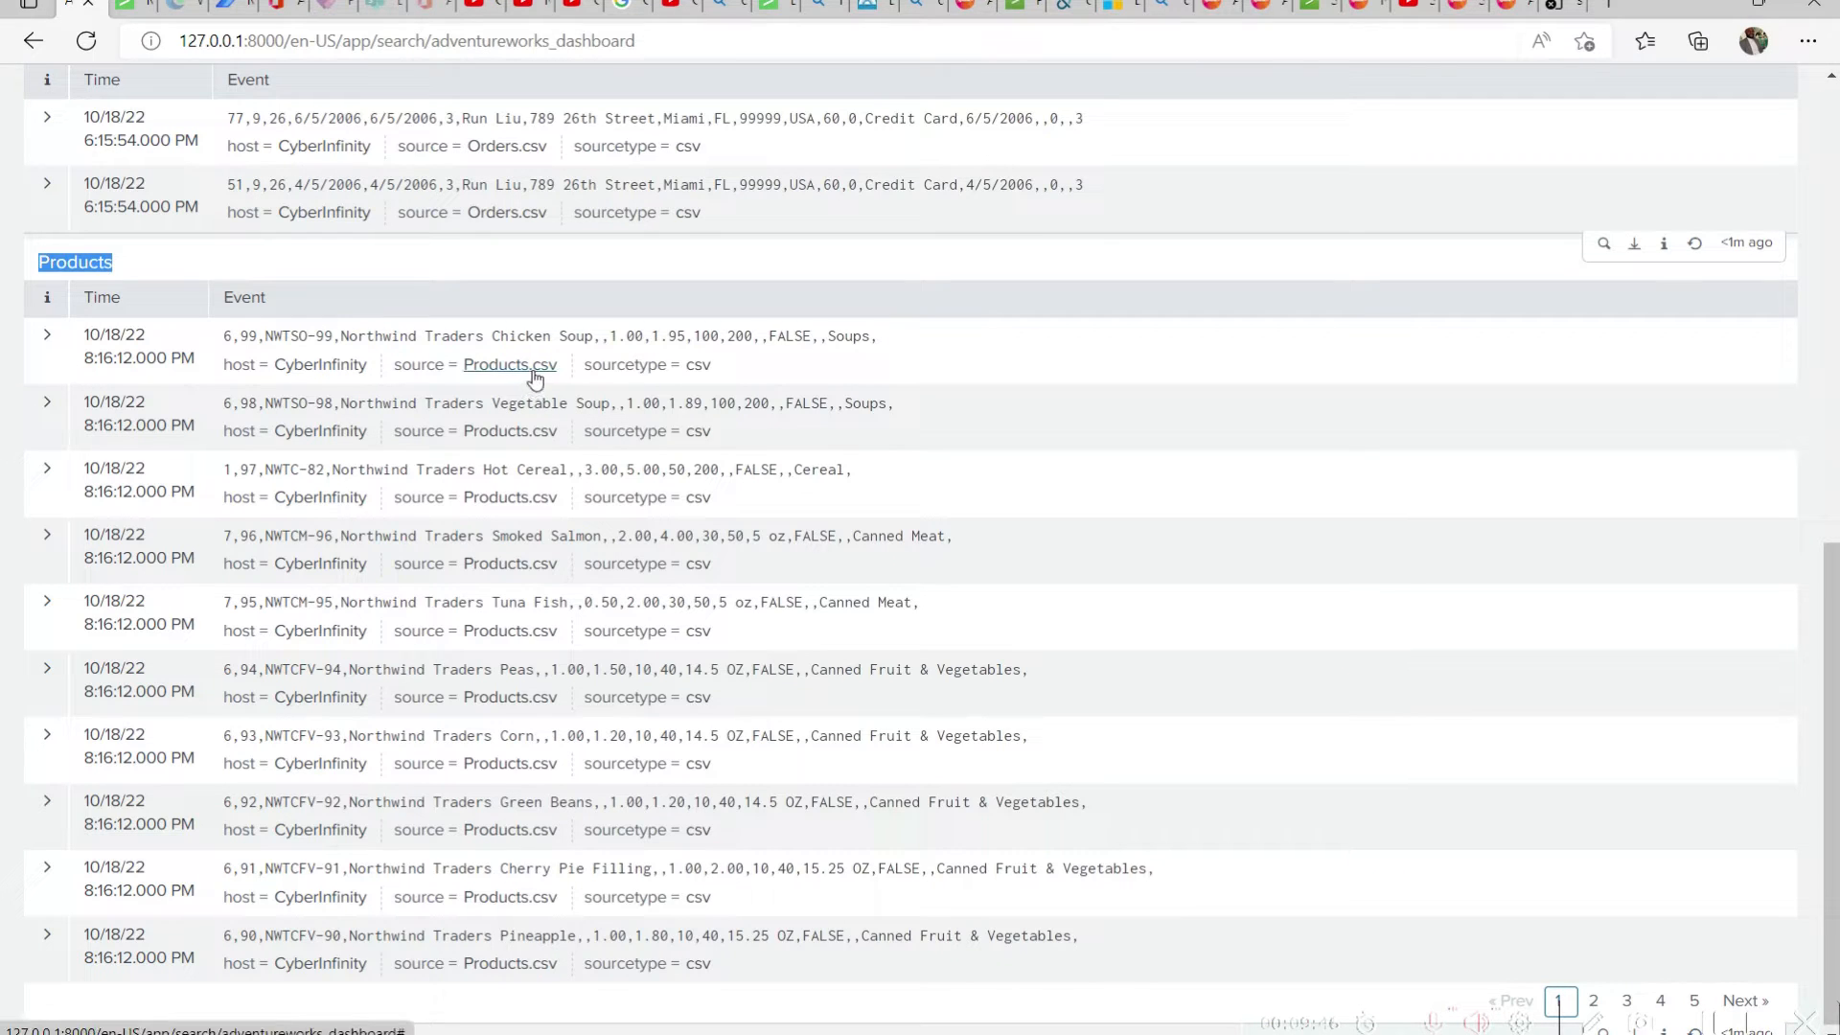
pyautogui.click(127, 265)
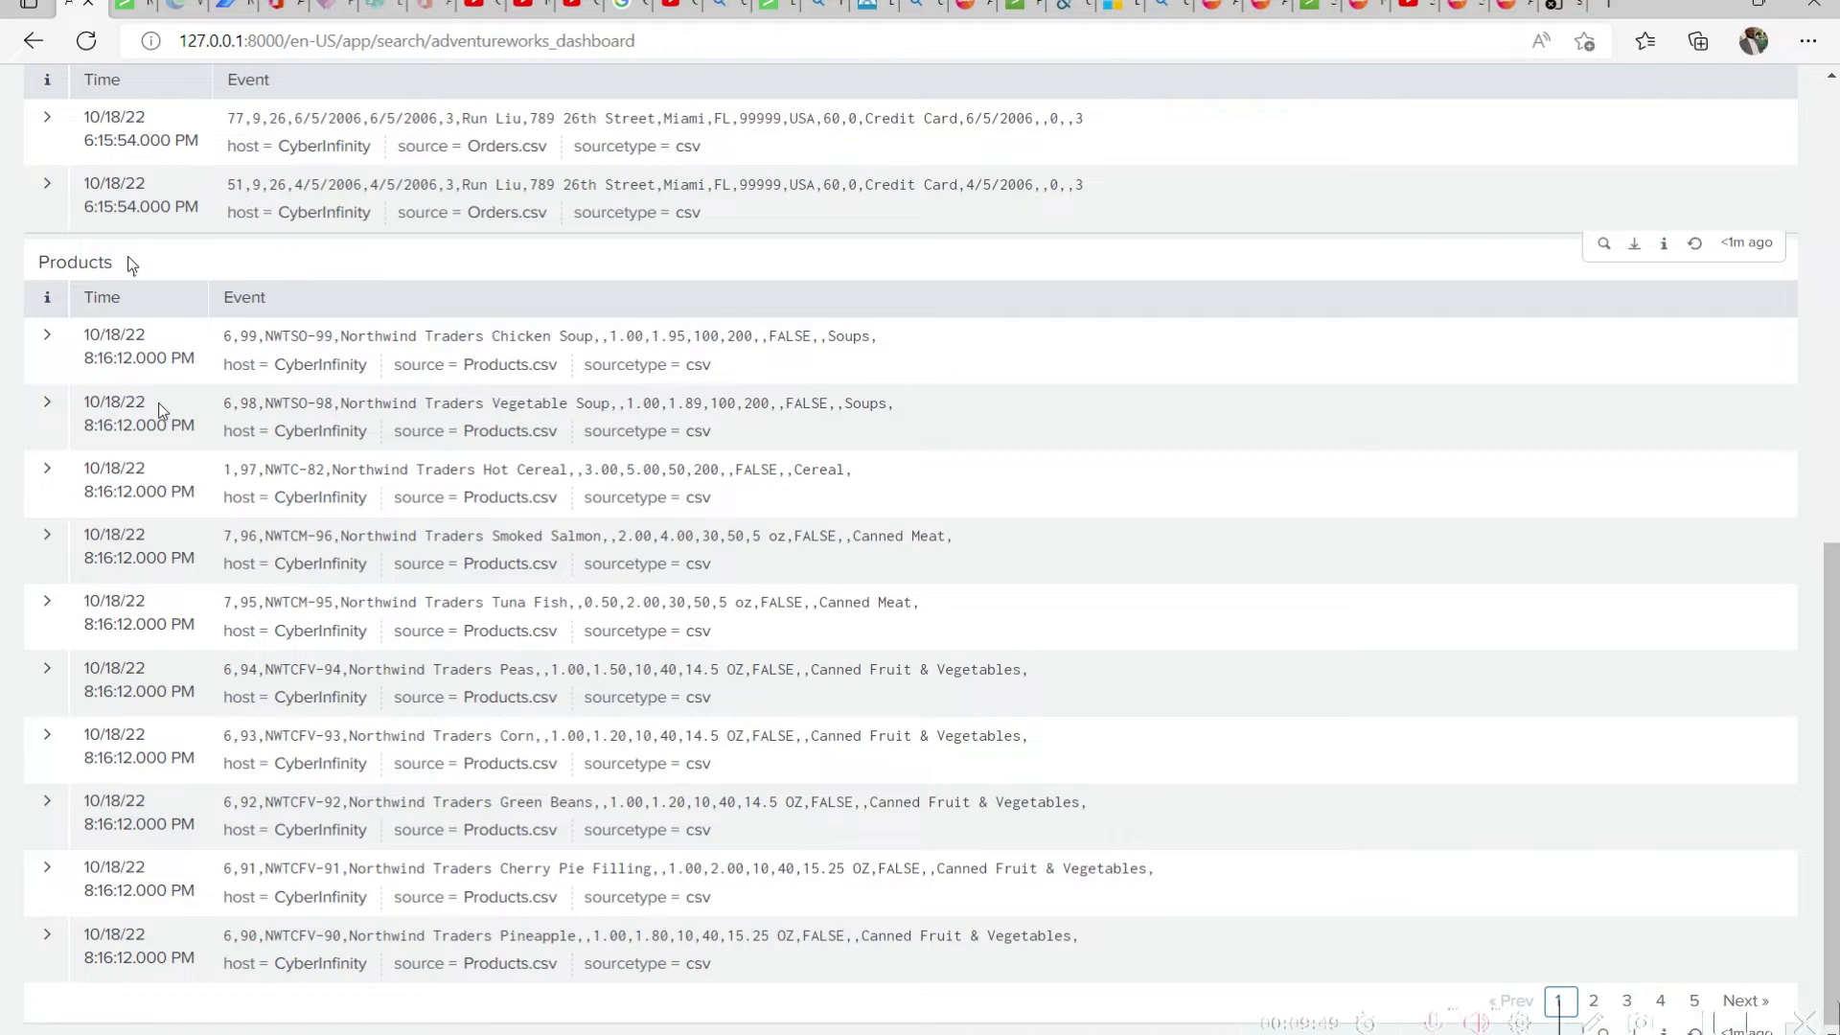
pyautogui.scroll(4, 160, 414)
pyautogui.scroll(5, 160, 414)
pyautogui.scroll(-6, 173, 417)
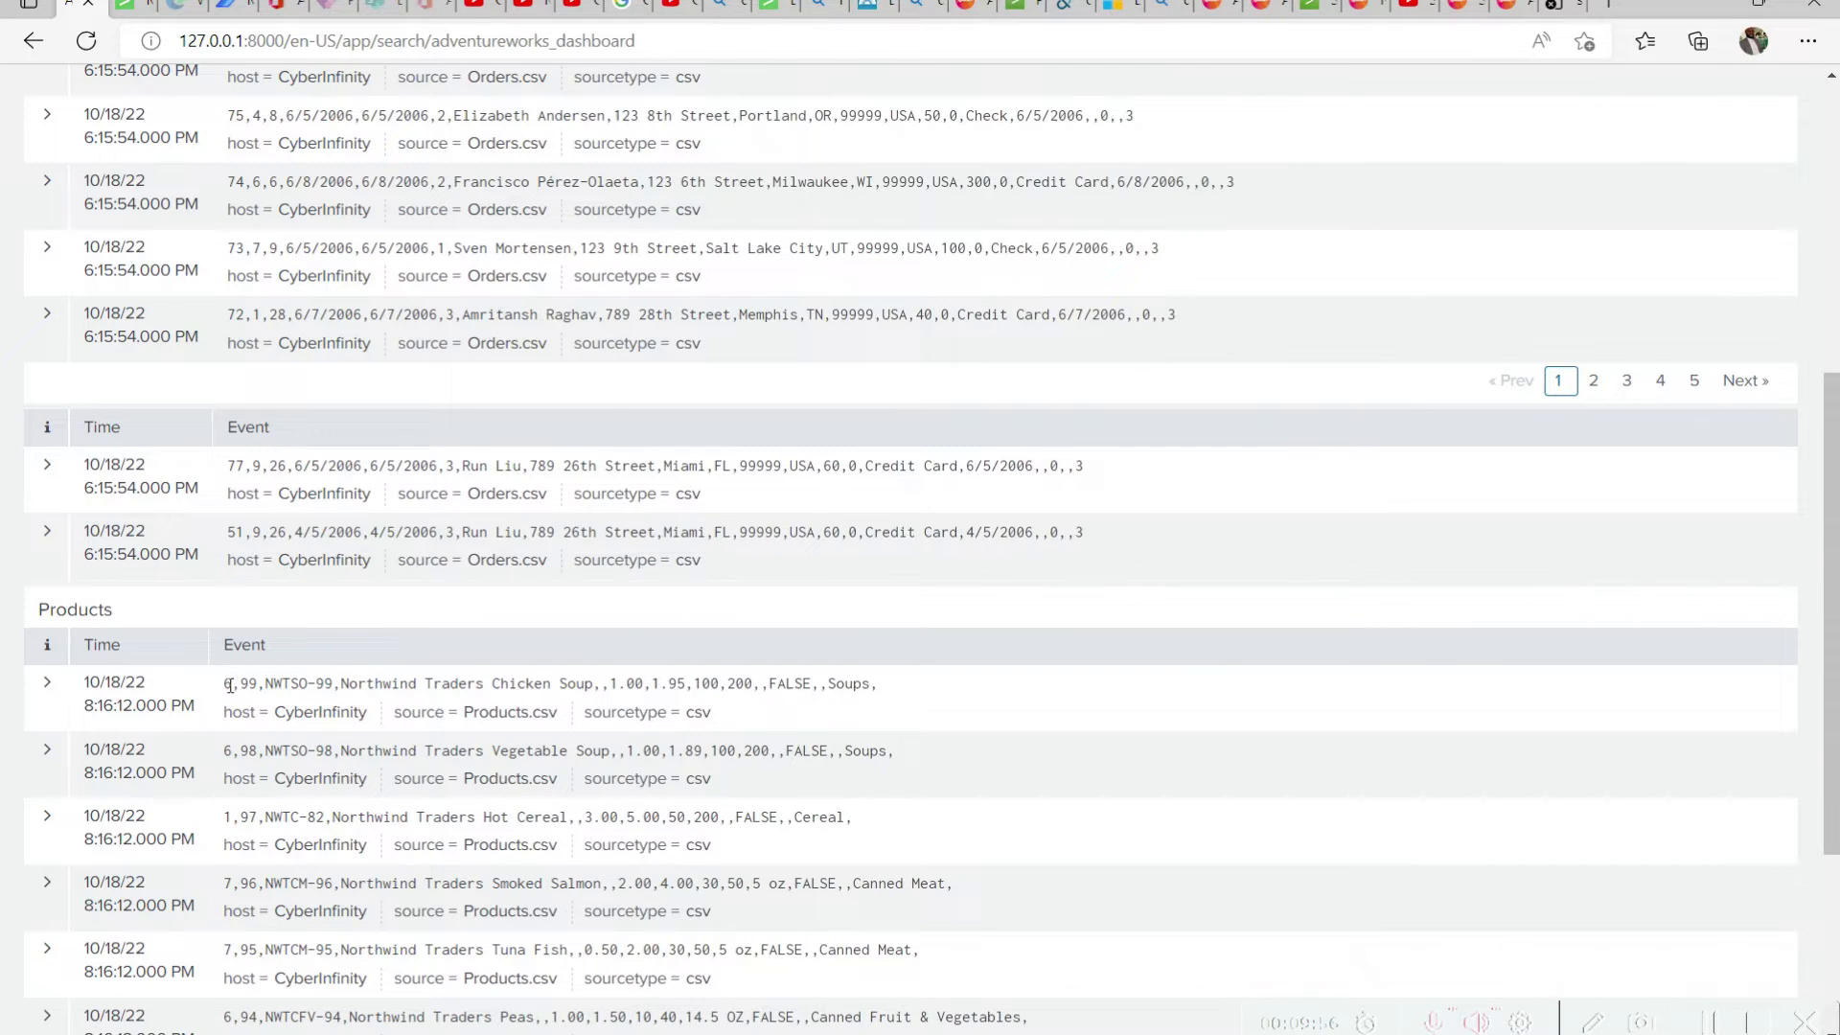
# Check the dashboard description and Products panel title, and expand and collapse the panel's Northwind Traders Chicken Soup event
pyautogui.scroll(6, 230, 686)
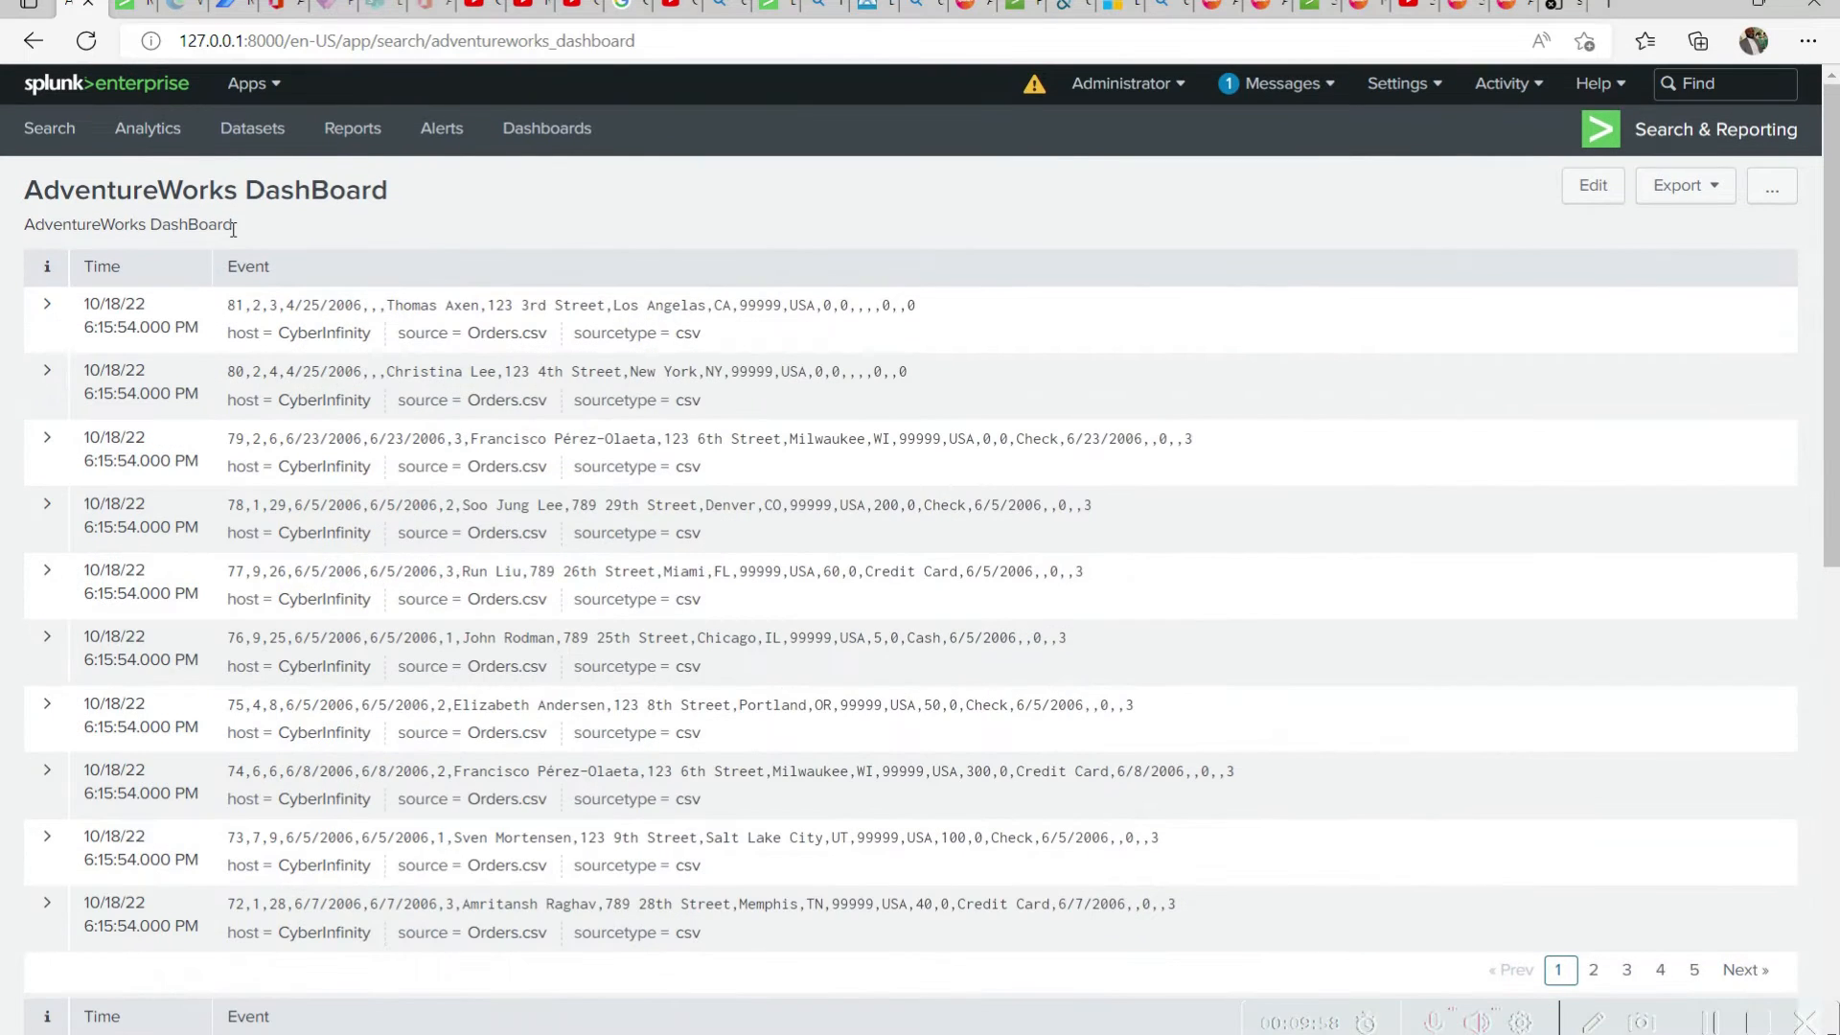
pyautogui.moveTo(233, 228); pyautogui.dragTo(8, 235)
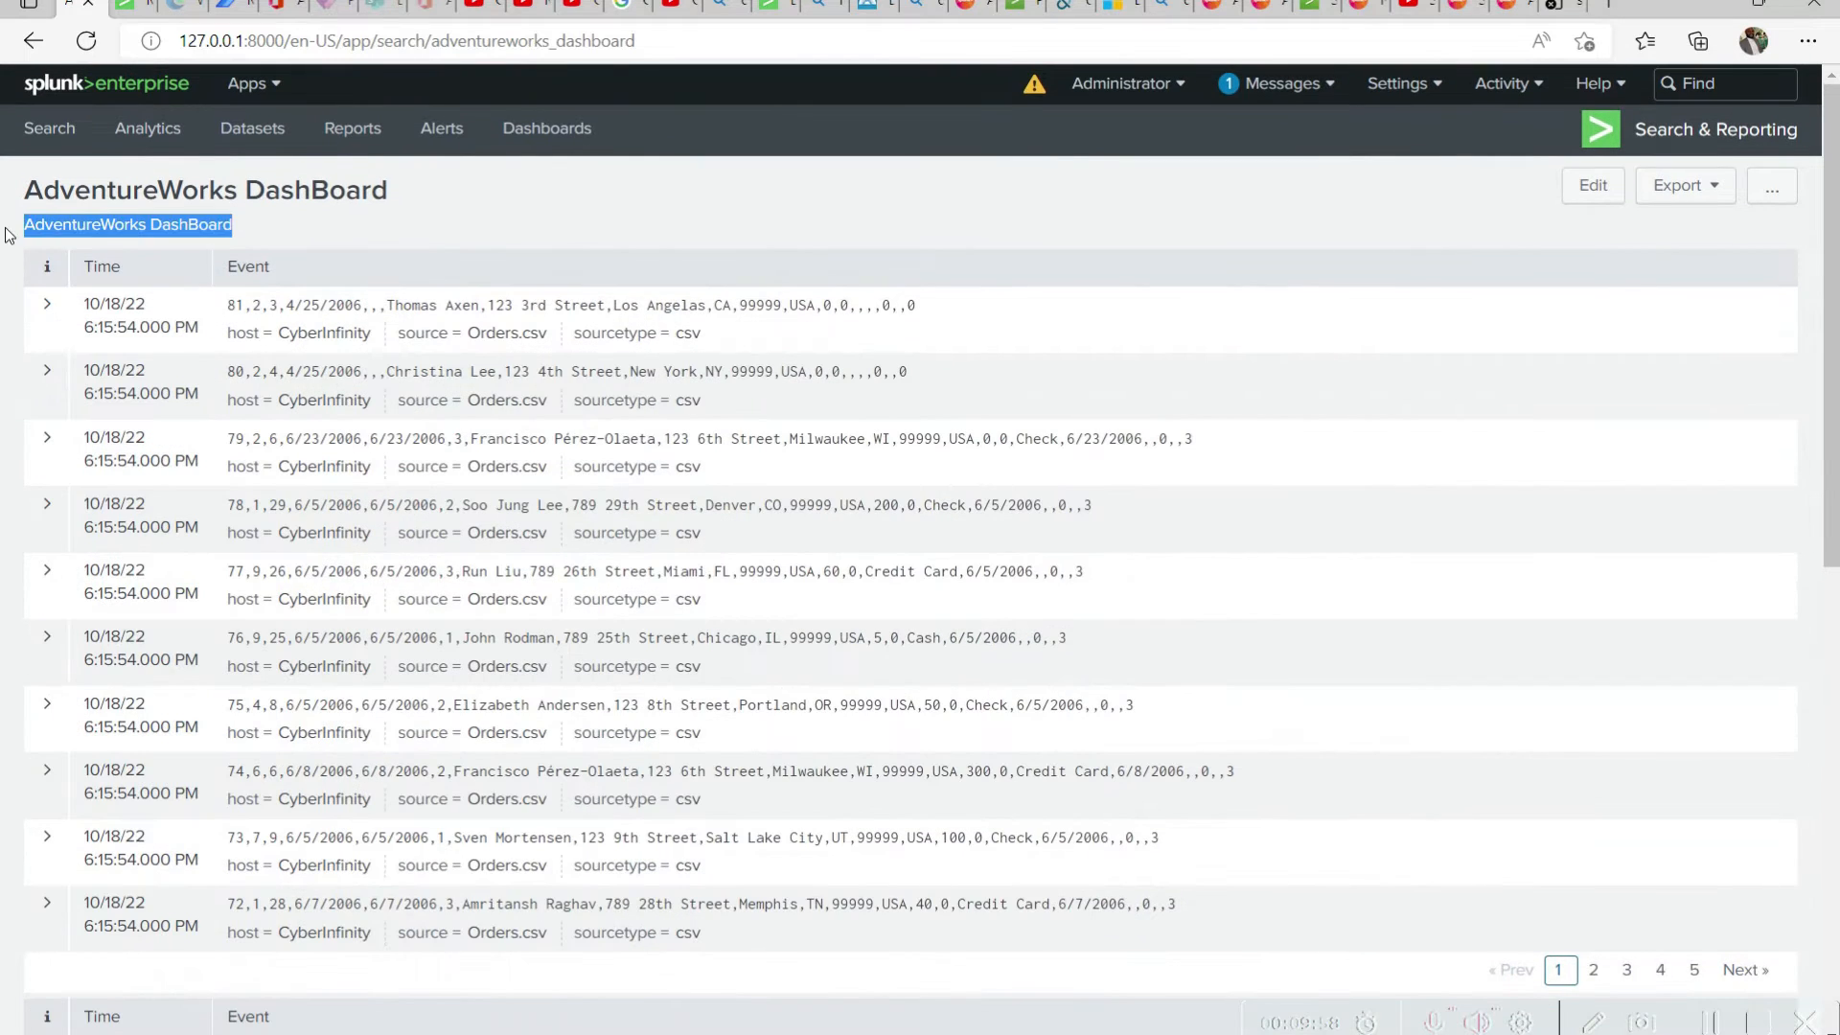
pyautogui.scroll(-10, 329, 603)
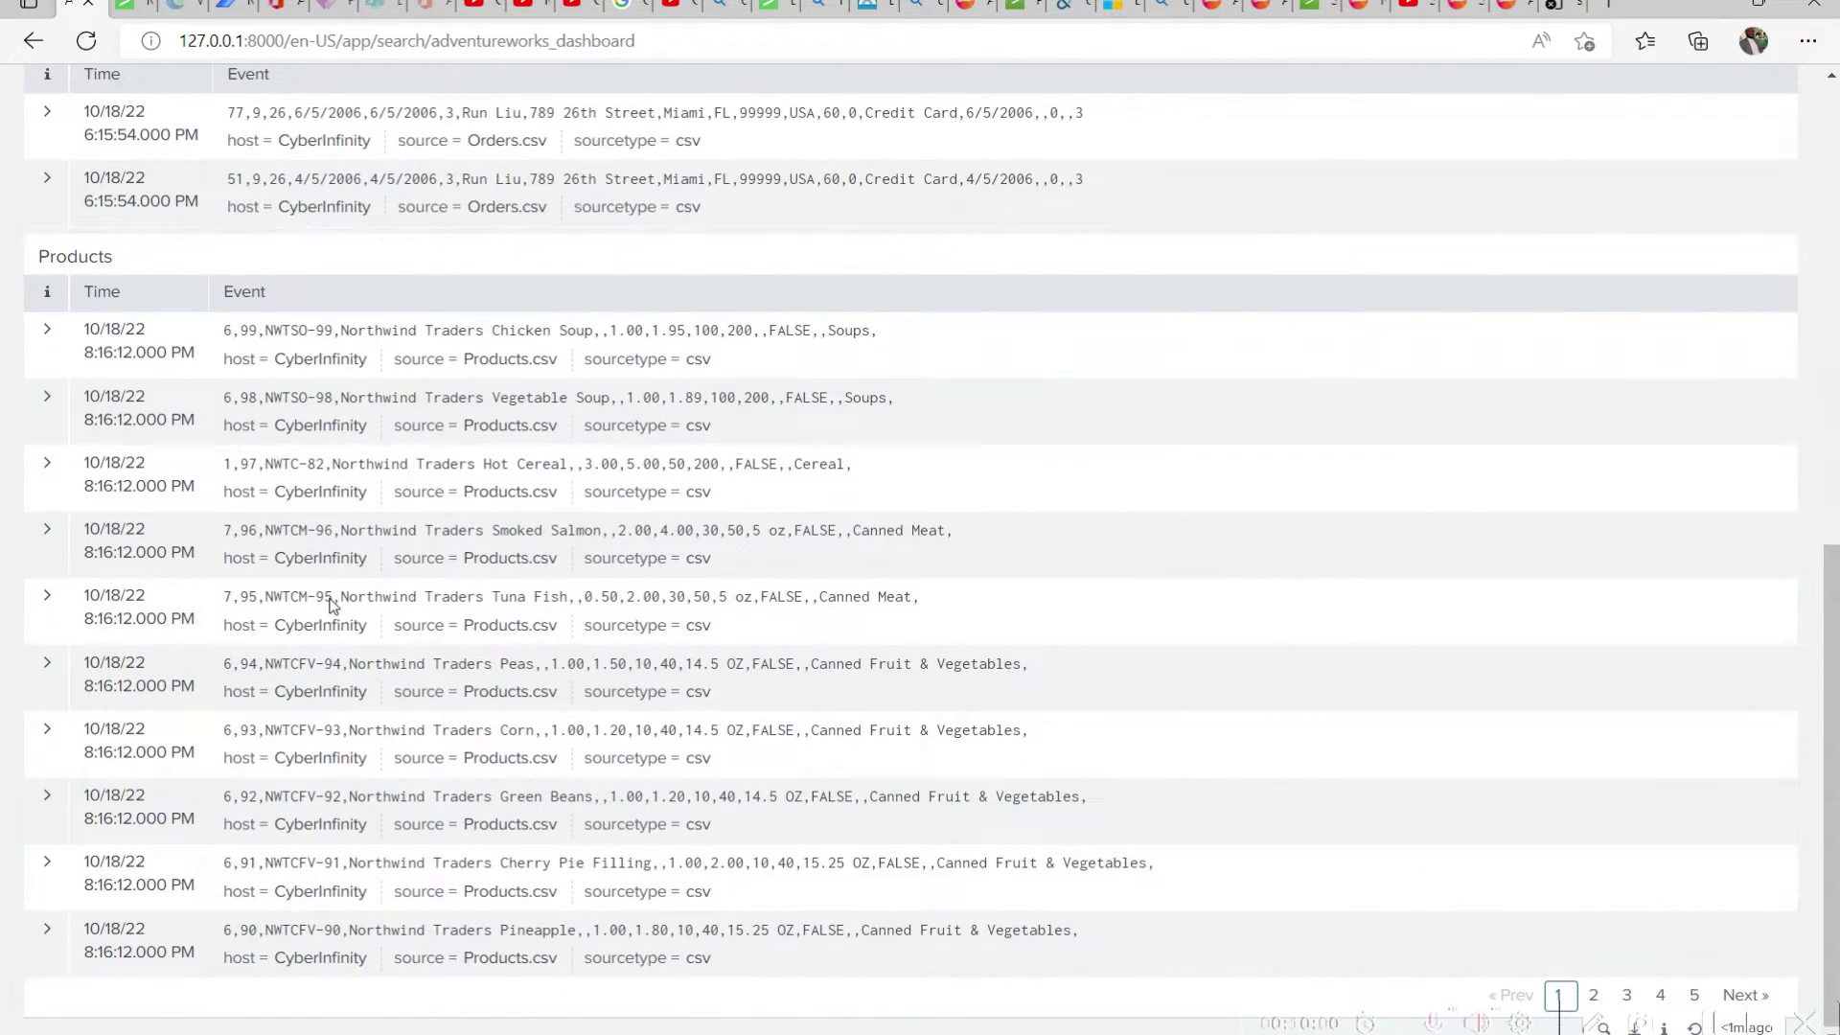
pyautogui.scroll(3, 154, 487)
pyautogui.doubleClick(101, 555)
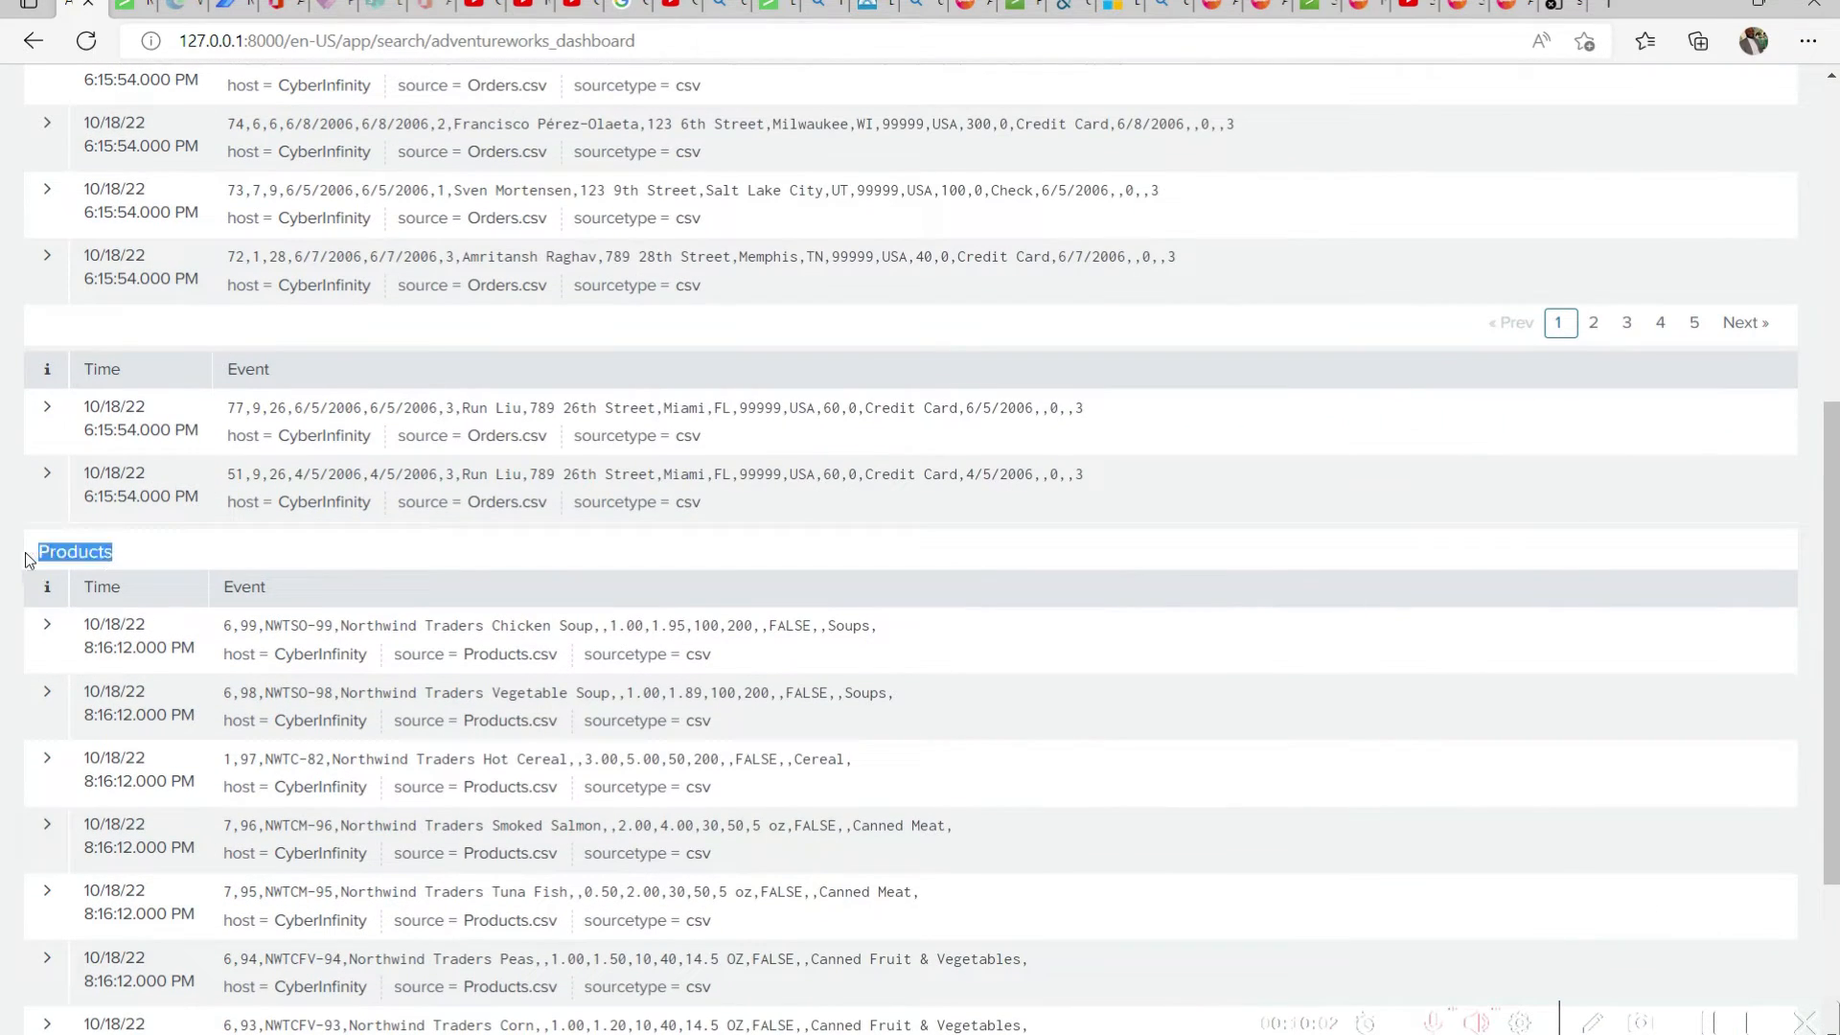
pyautogui.scroll(-3, 102, 555)
pyautogui.scroll(1, 702, 803)
pyautogui.scroll(1, 703, 803)
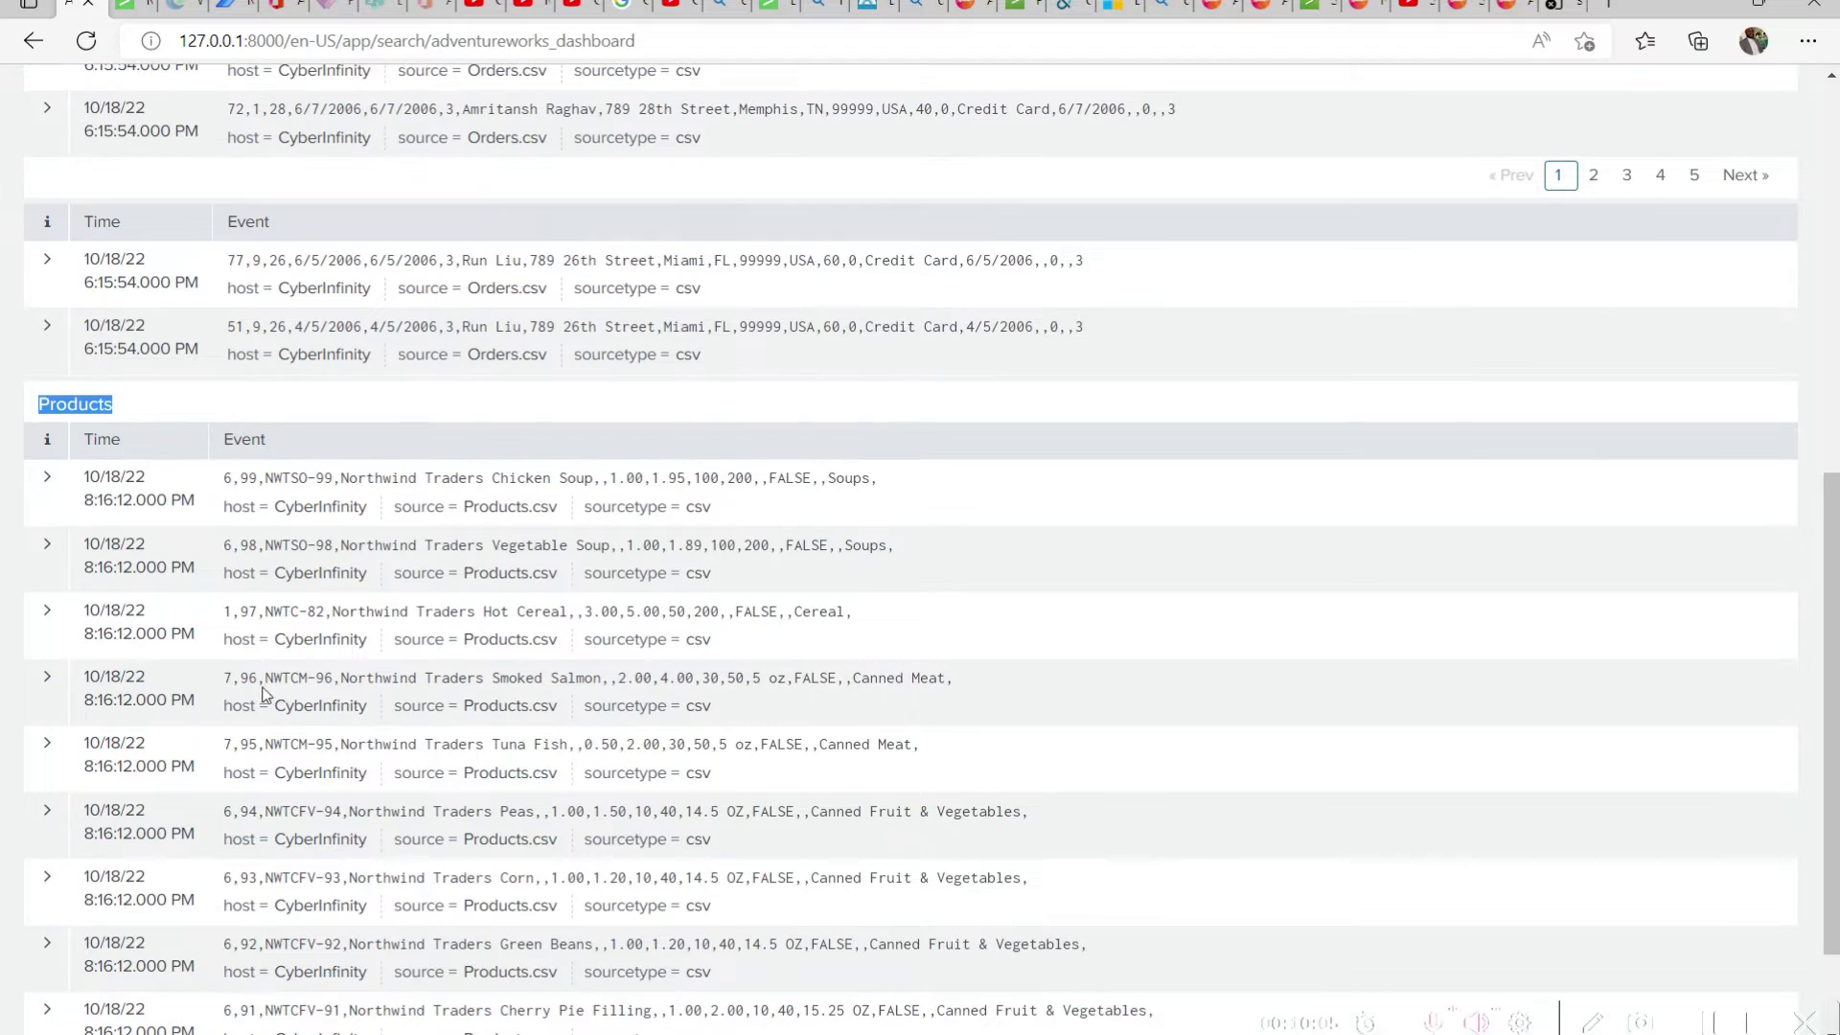
pyautogui.click(43, 489)
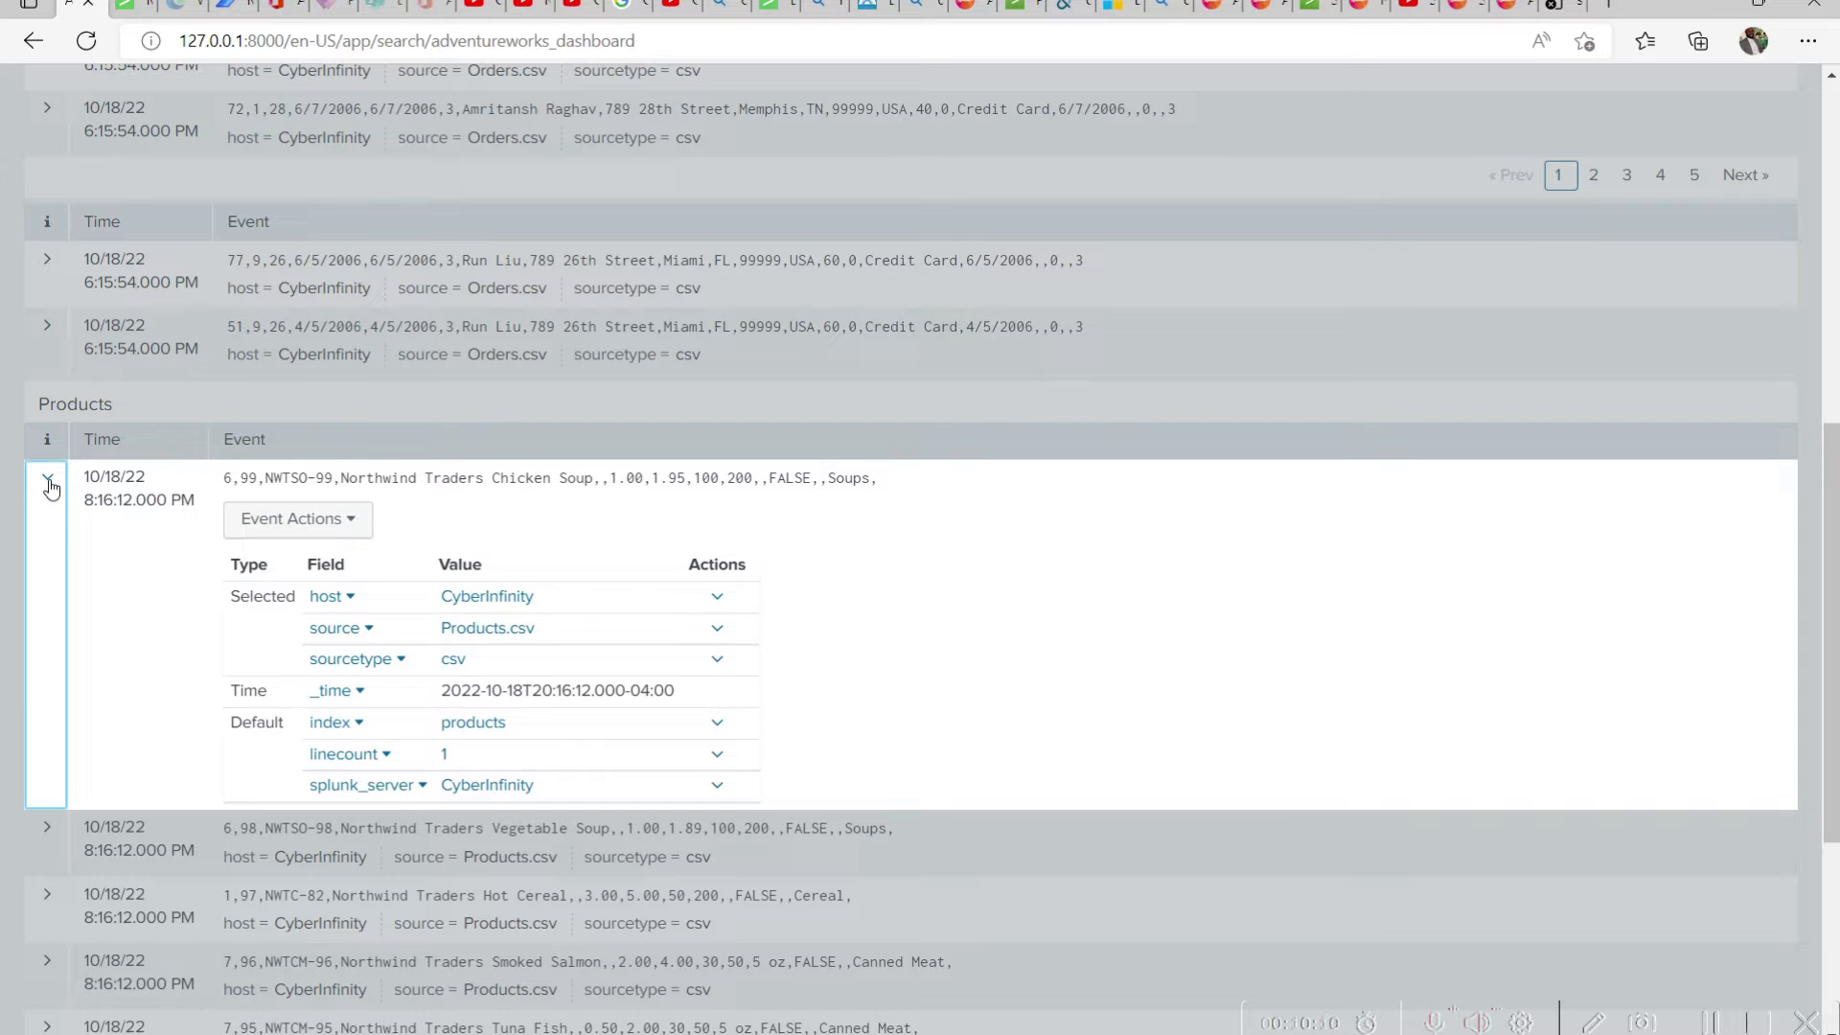
pyautogui.click(51, 487)
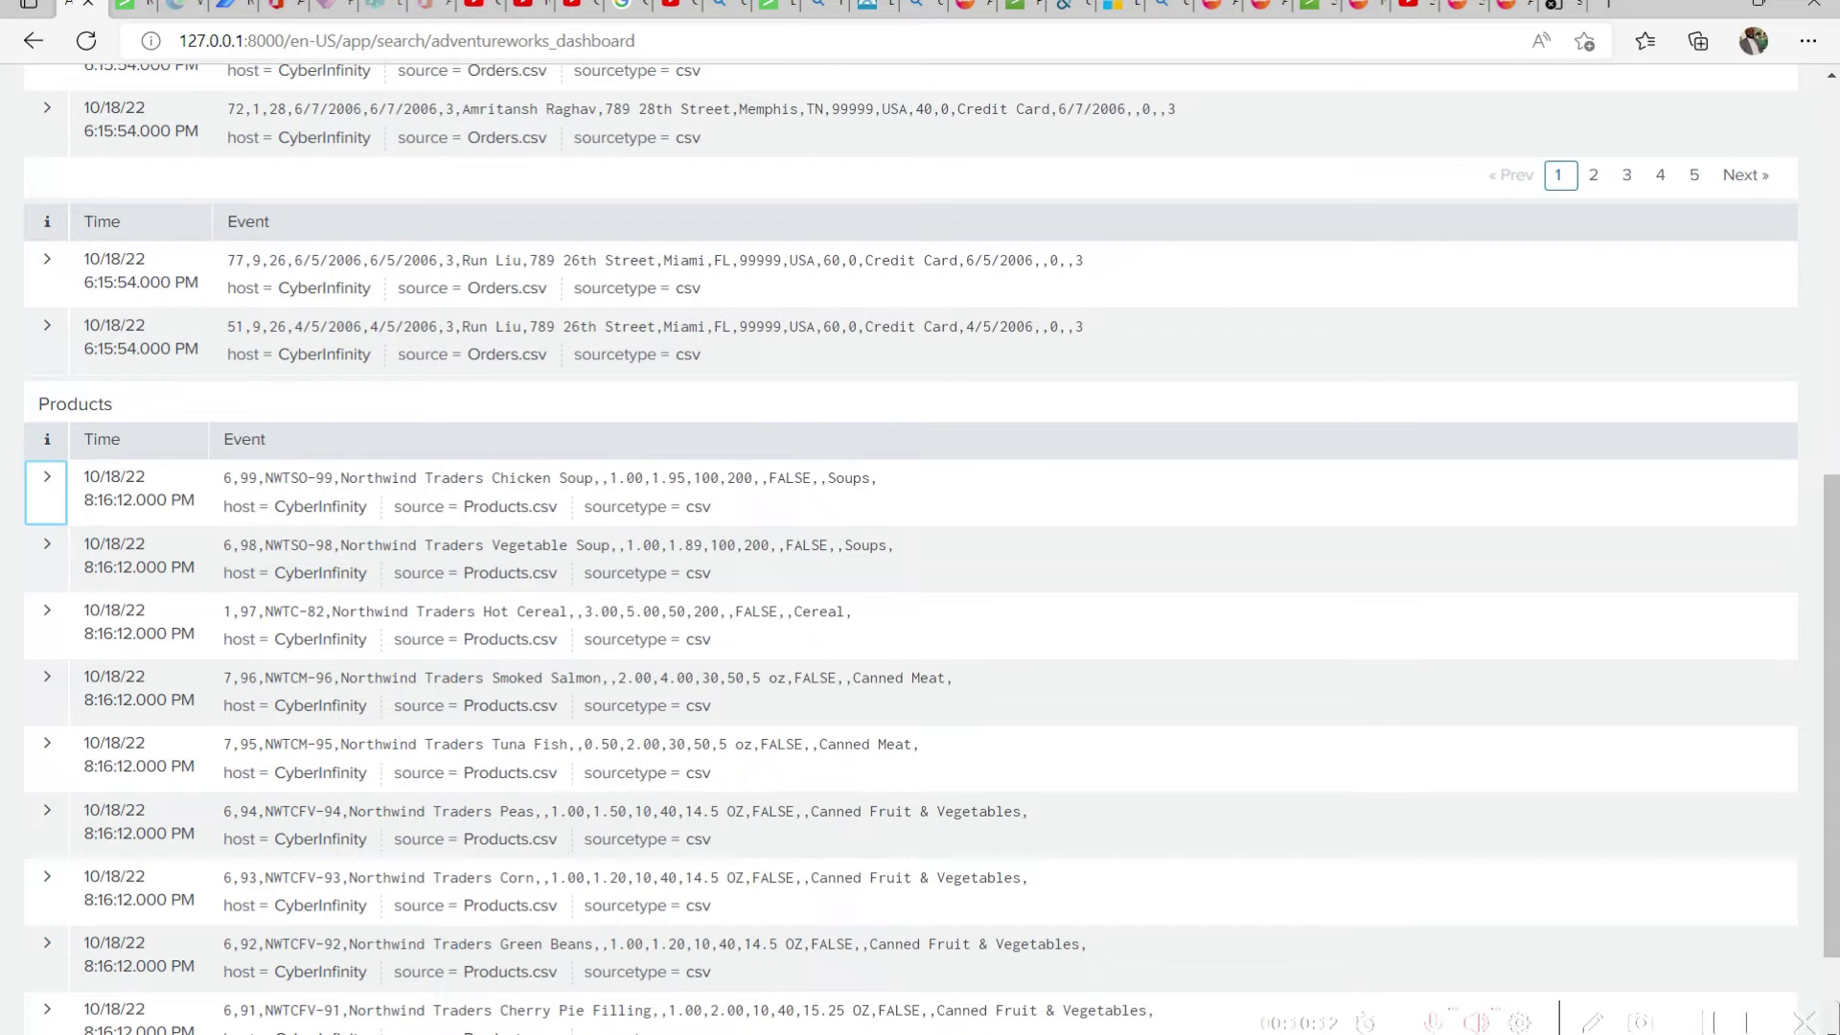
# Set the AdventureWorks DashBoard as the home dashboard
pyautogui.scroll(8, 1820, 233)
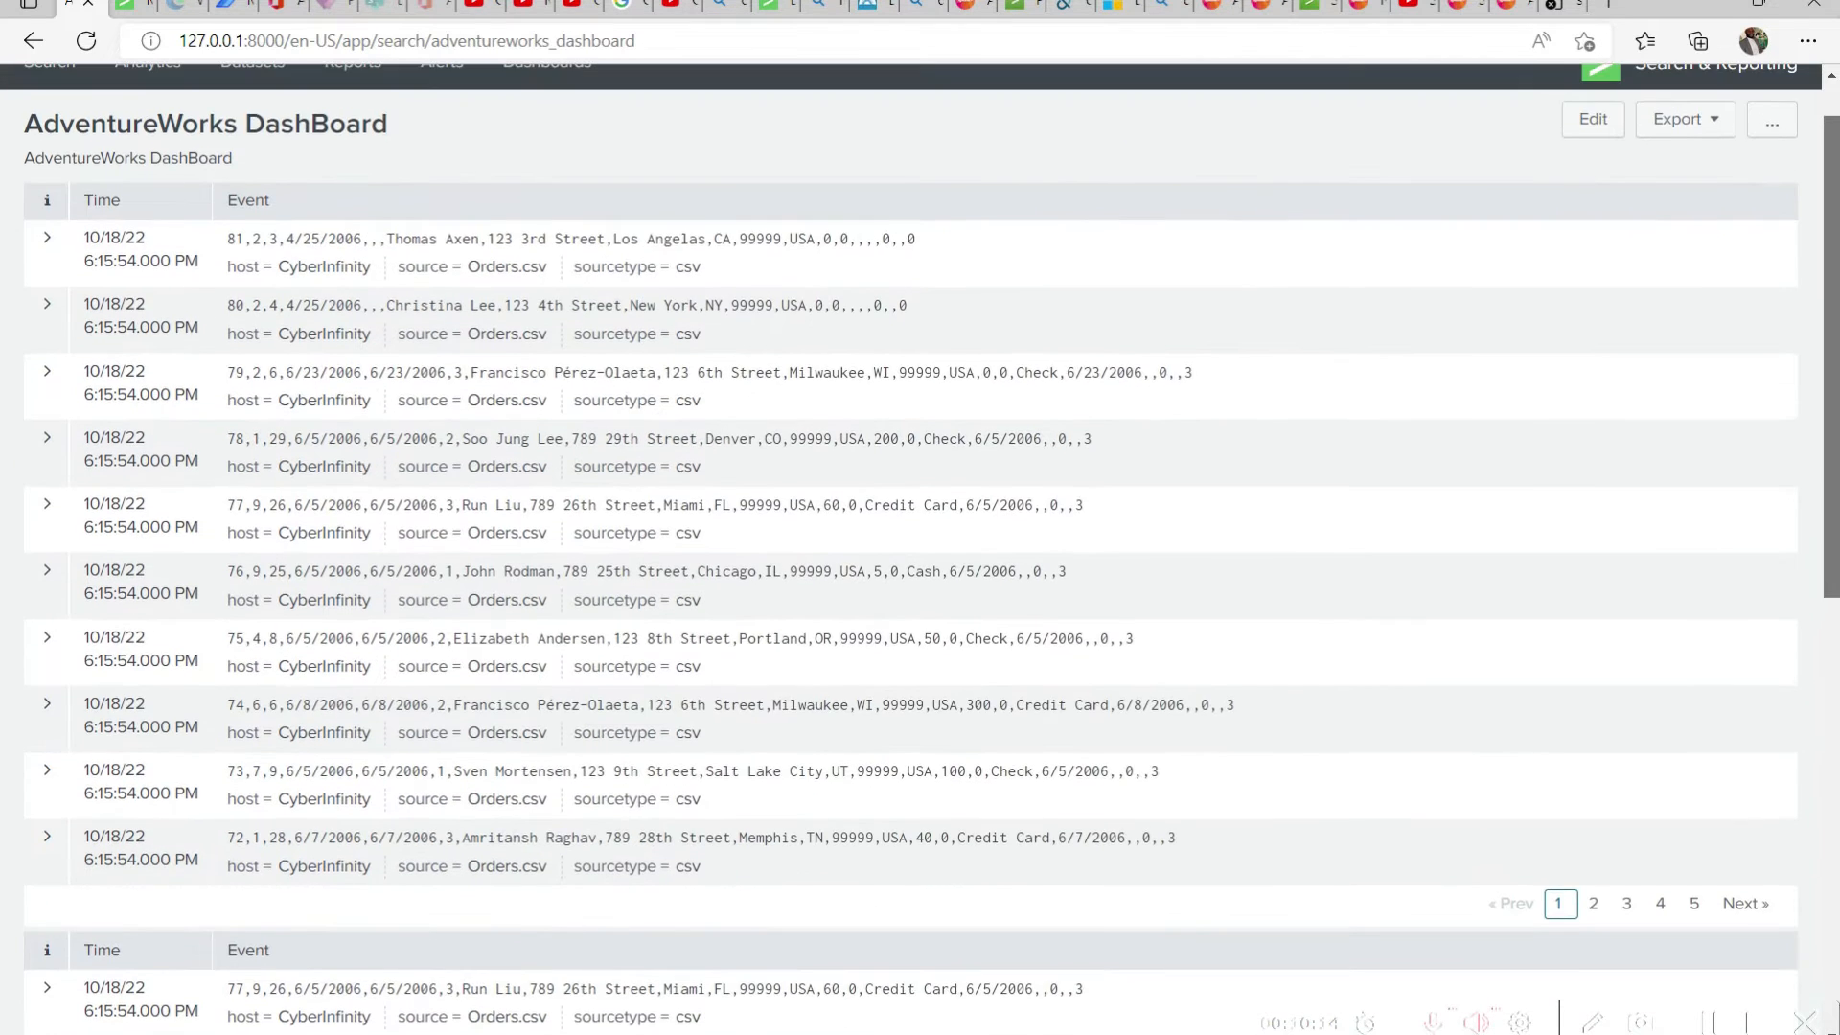
pyautogui.scroll(1, 1771, 199)
pyautogui.click(1781, 195)
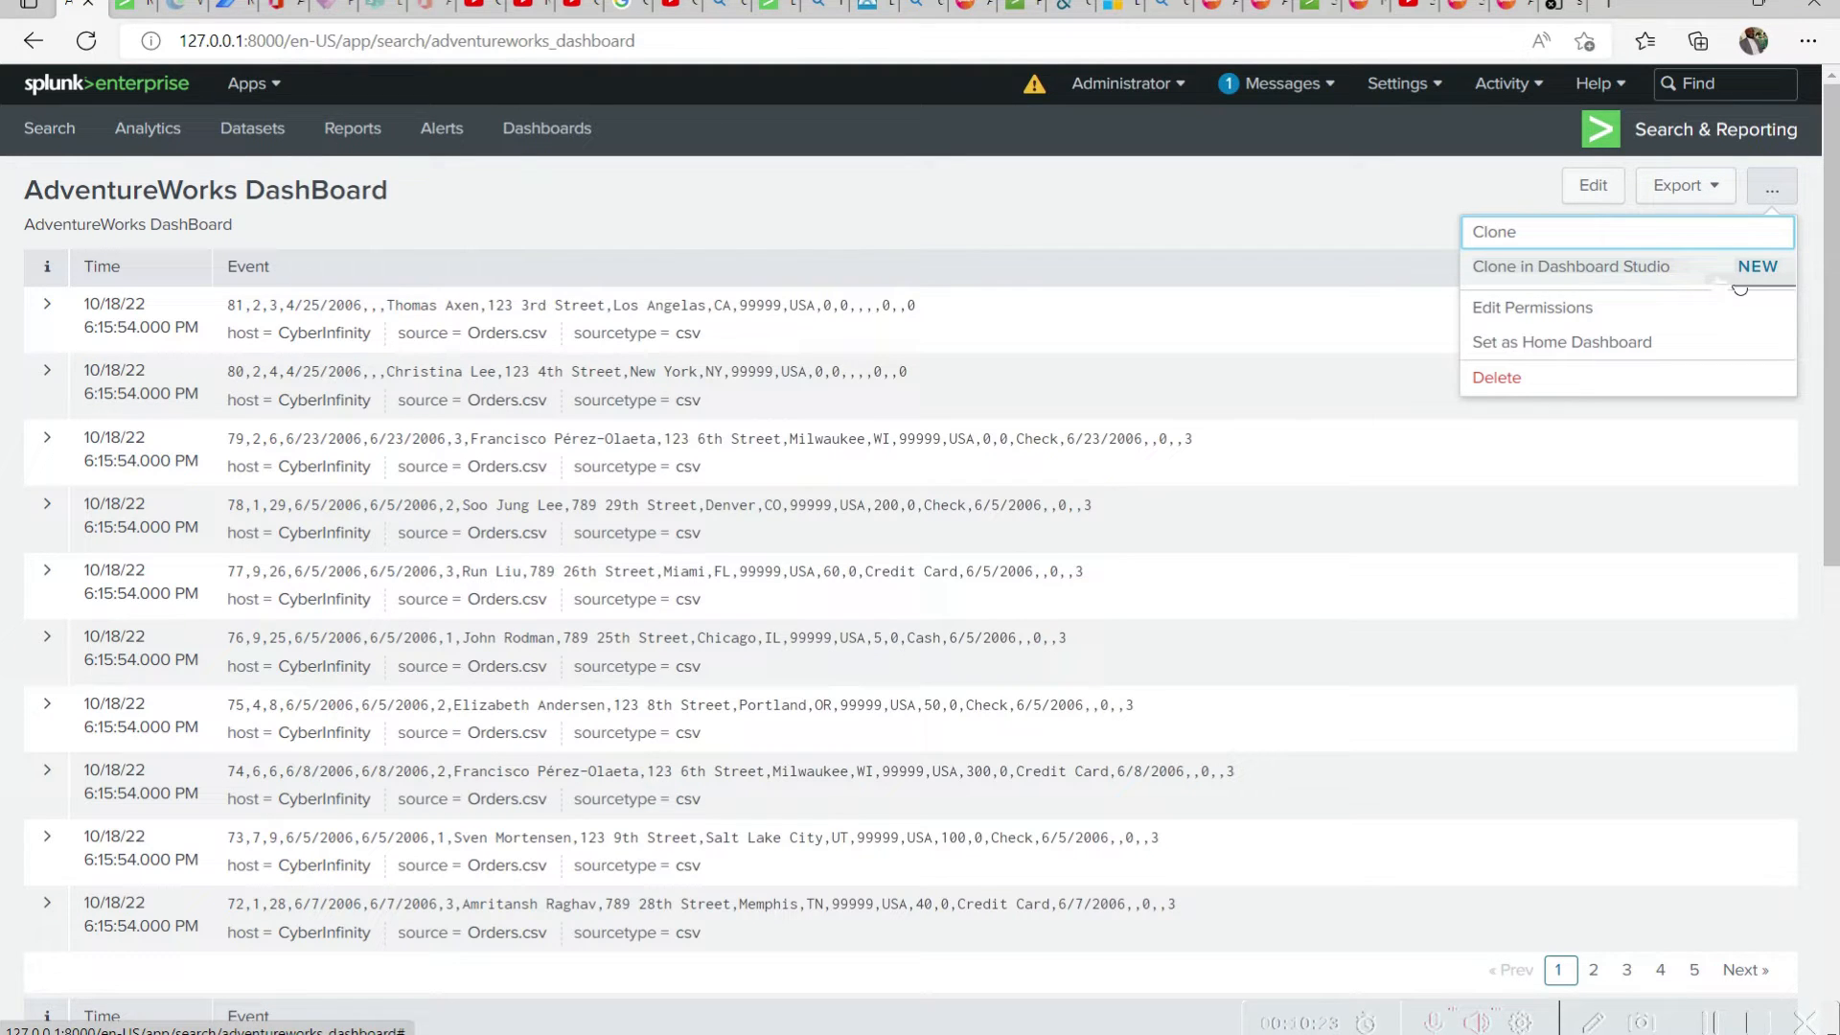
pyautogui.click(1542, 345)
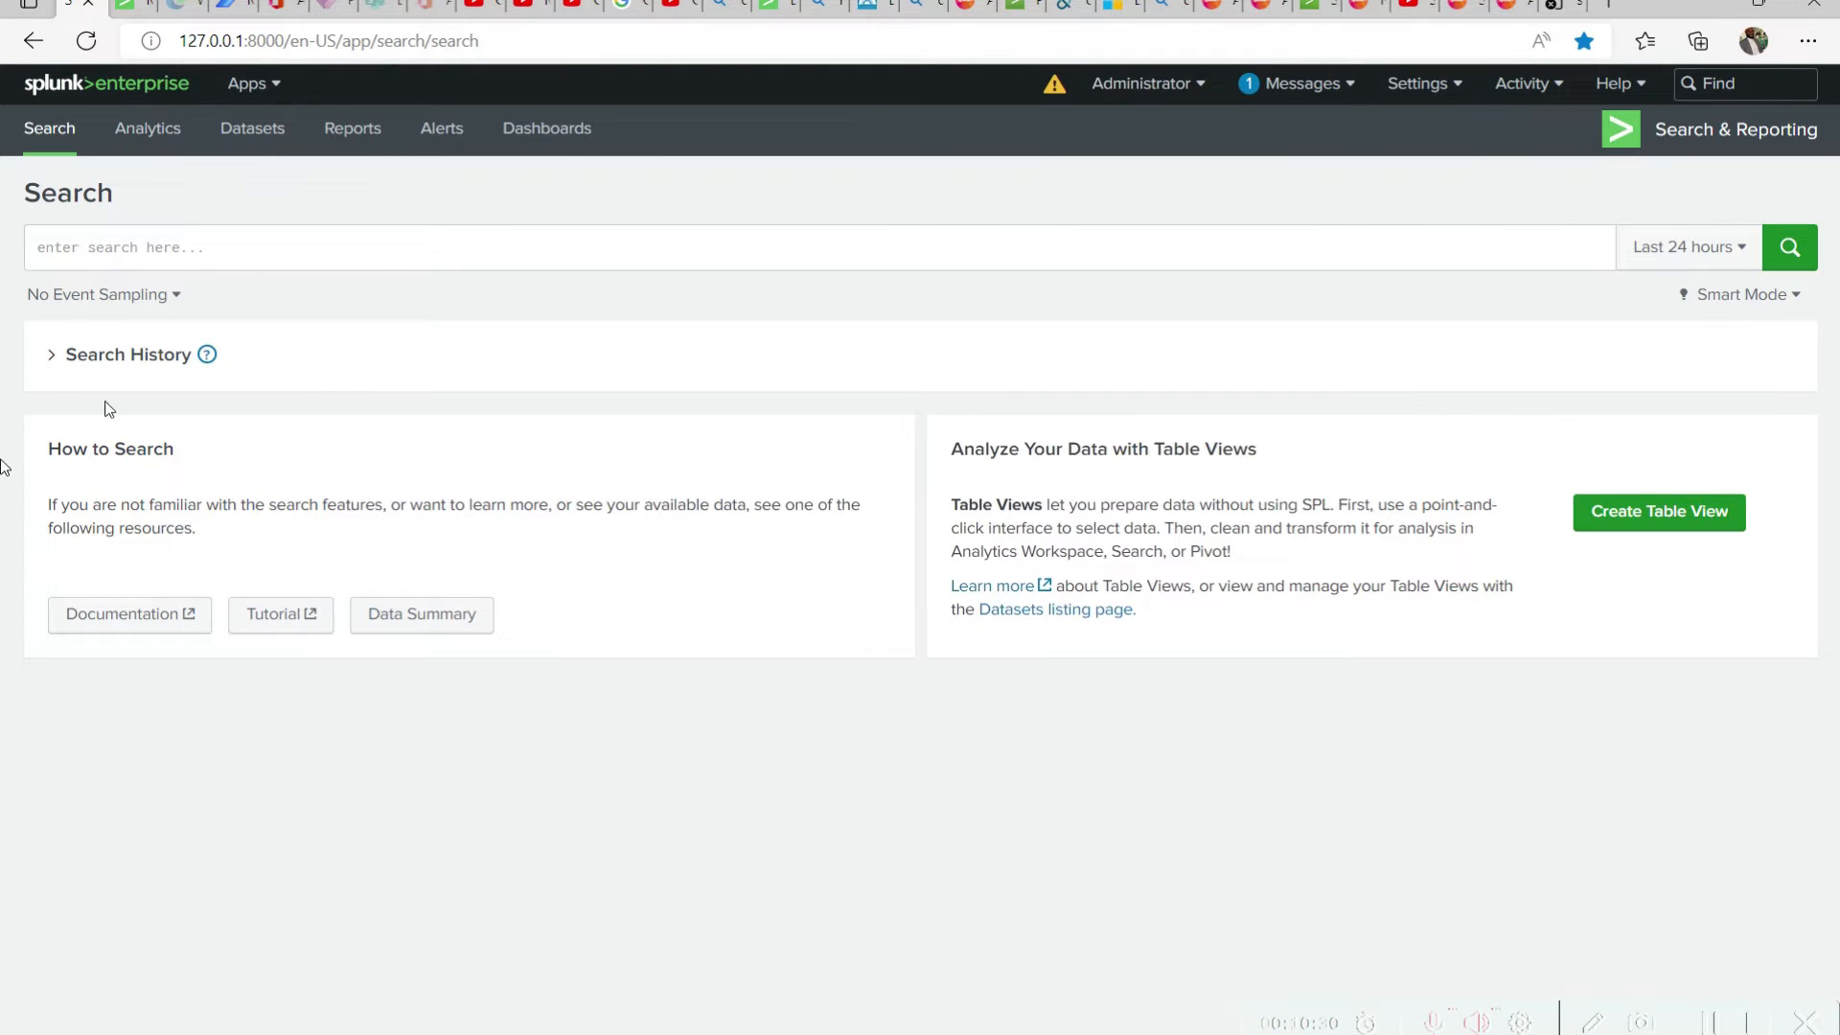
# Switch to the browser page listing the indexes and go from there to an empty Search & Reporting search
pyautogui.click(132, 6)
pyautogui.scroll(6, 496, 596)
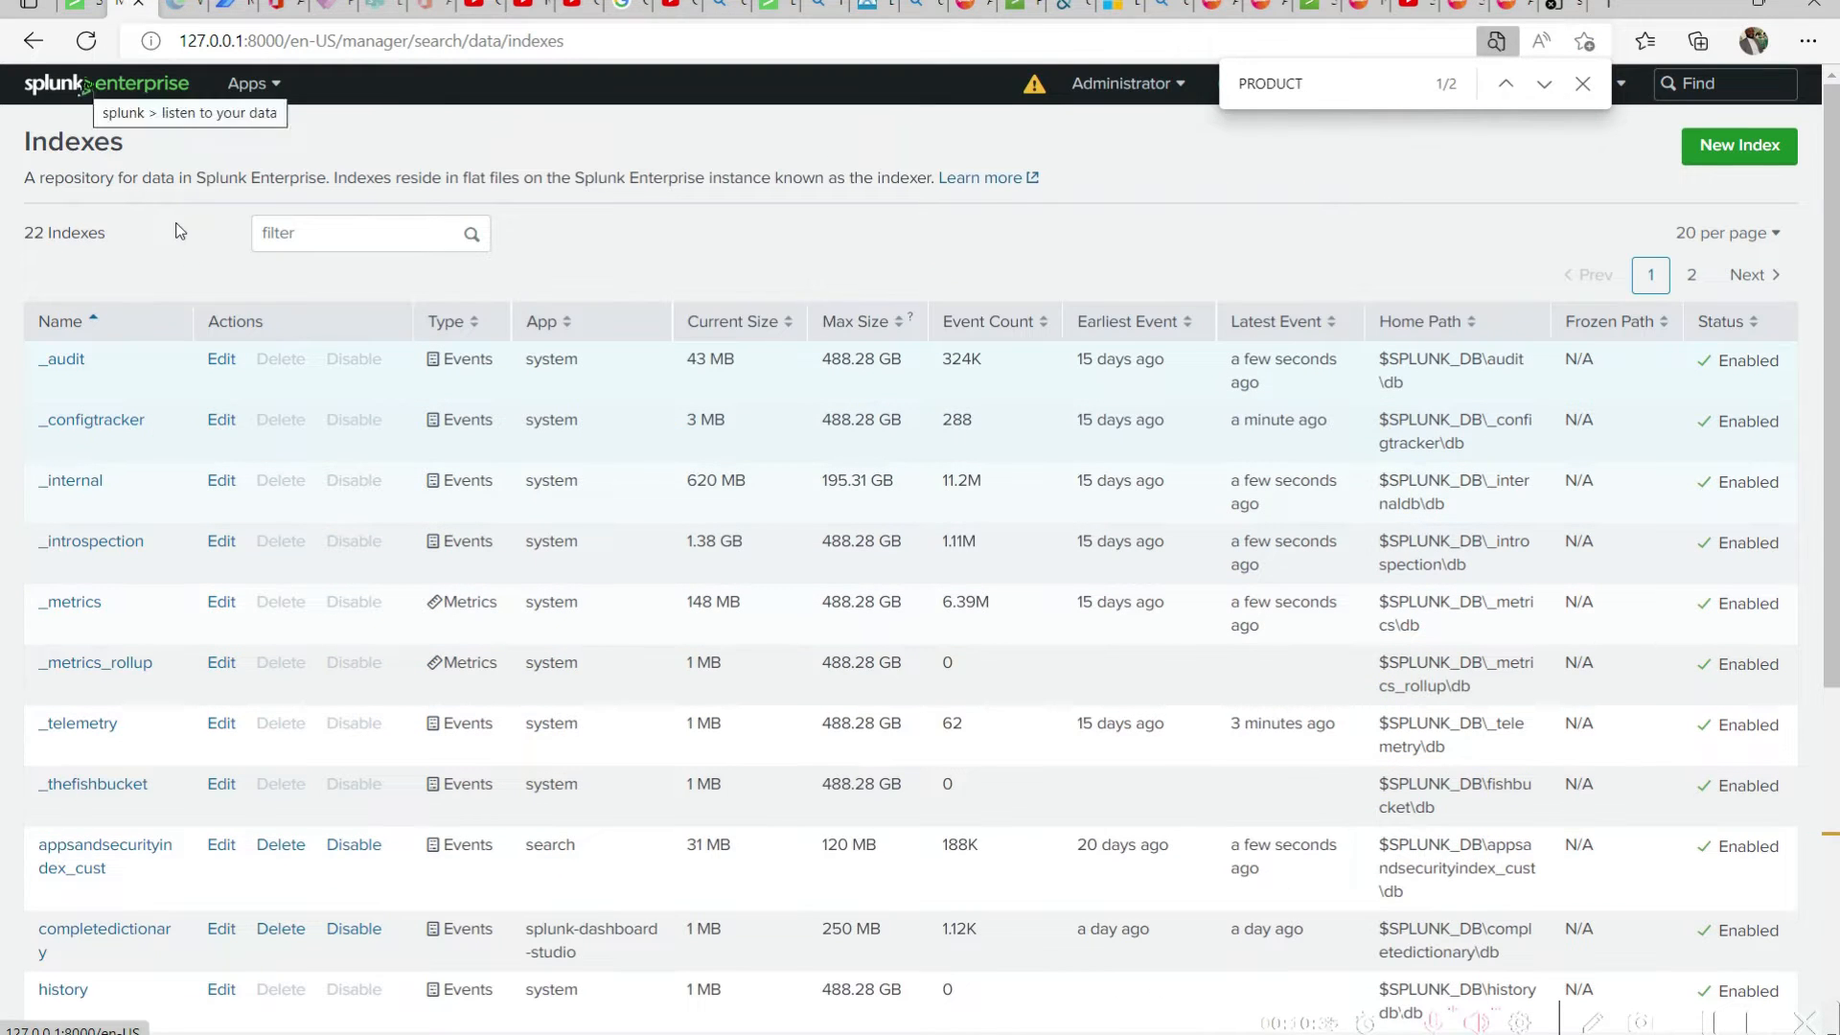
pyautogui.click(89, 86)
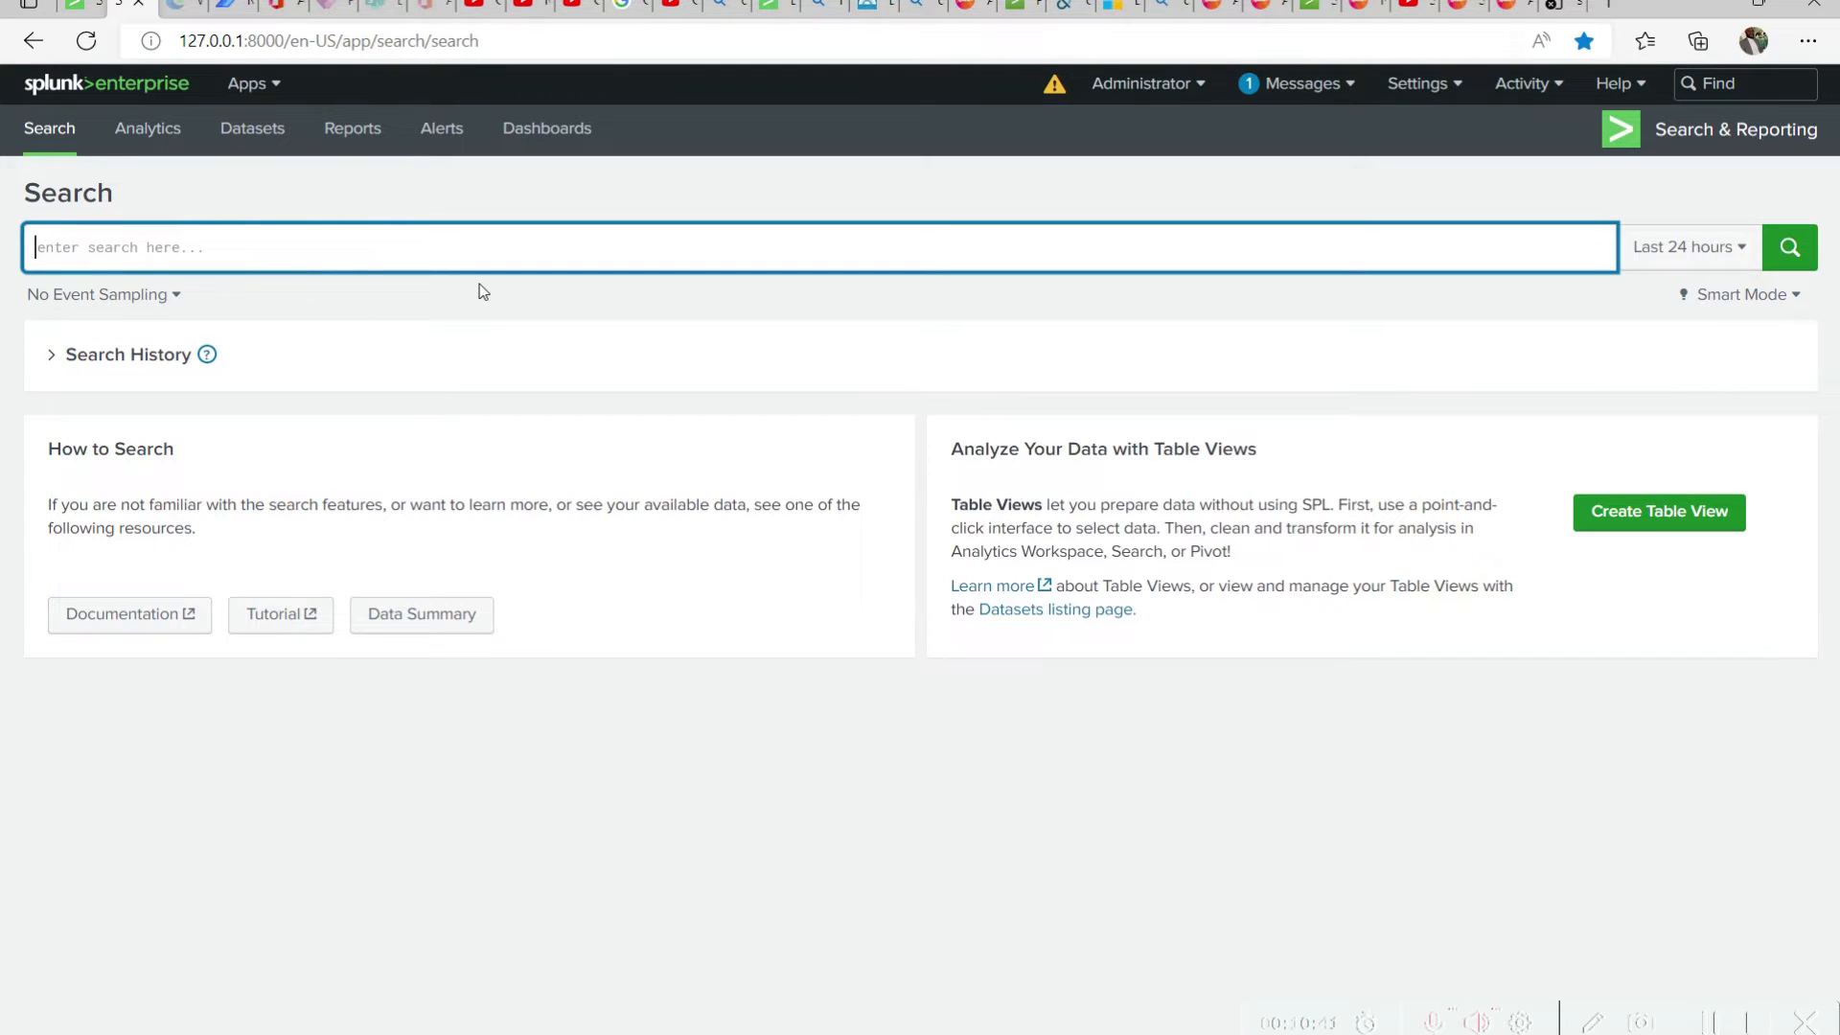
# Run a search for index="products", picking the products index from the suggested terms
pyautogui.write('index')
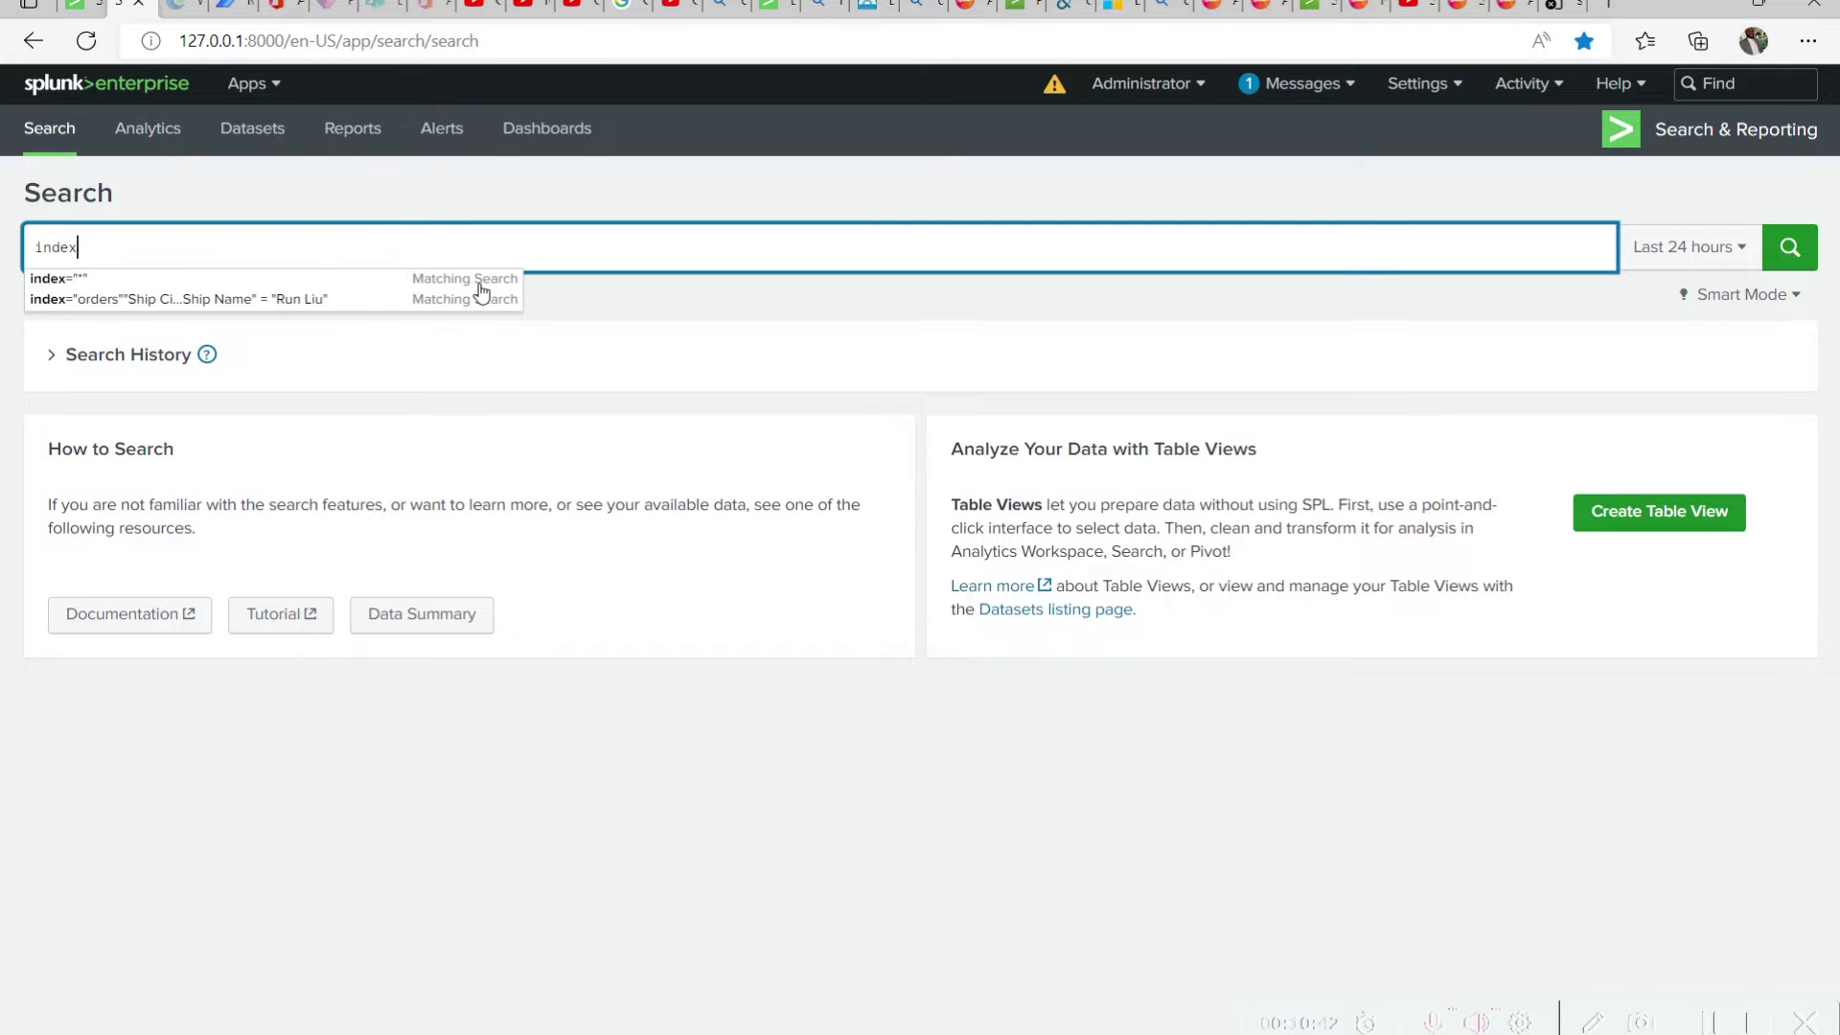
pyautogui.write('="')
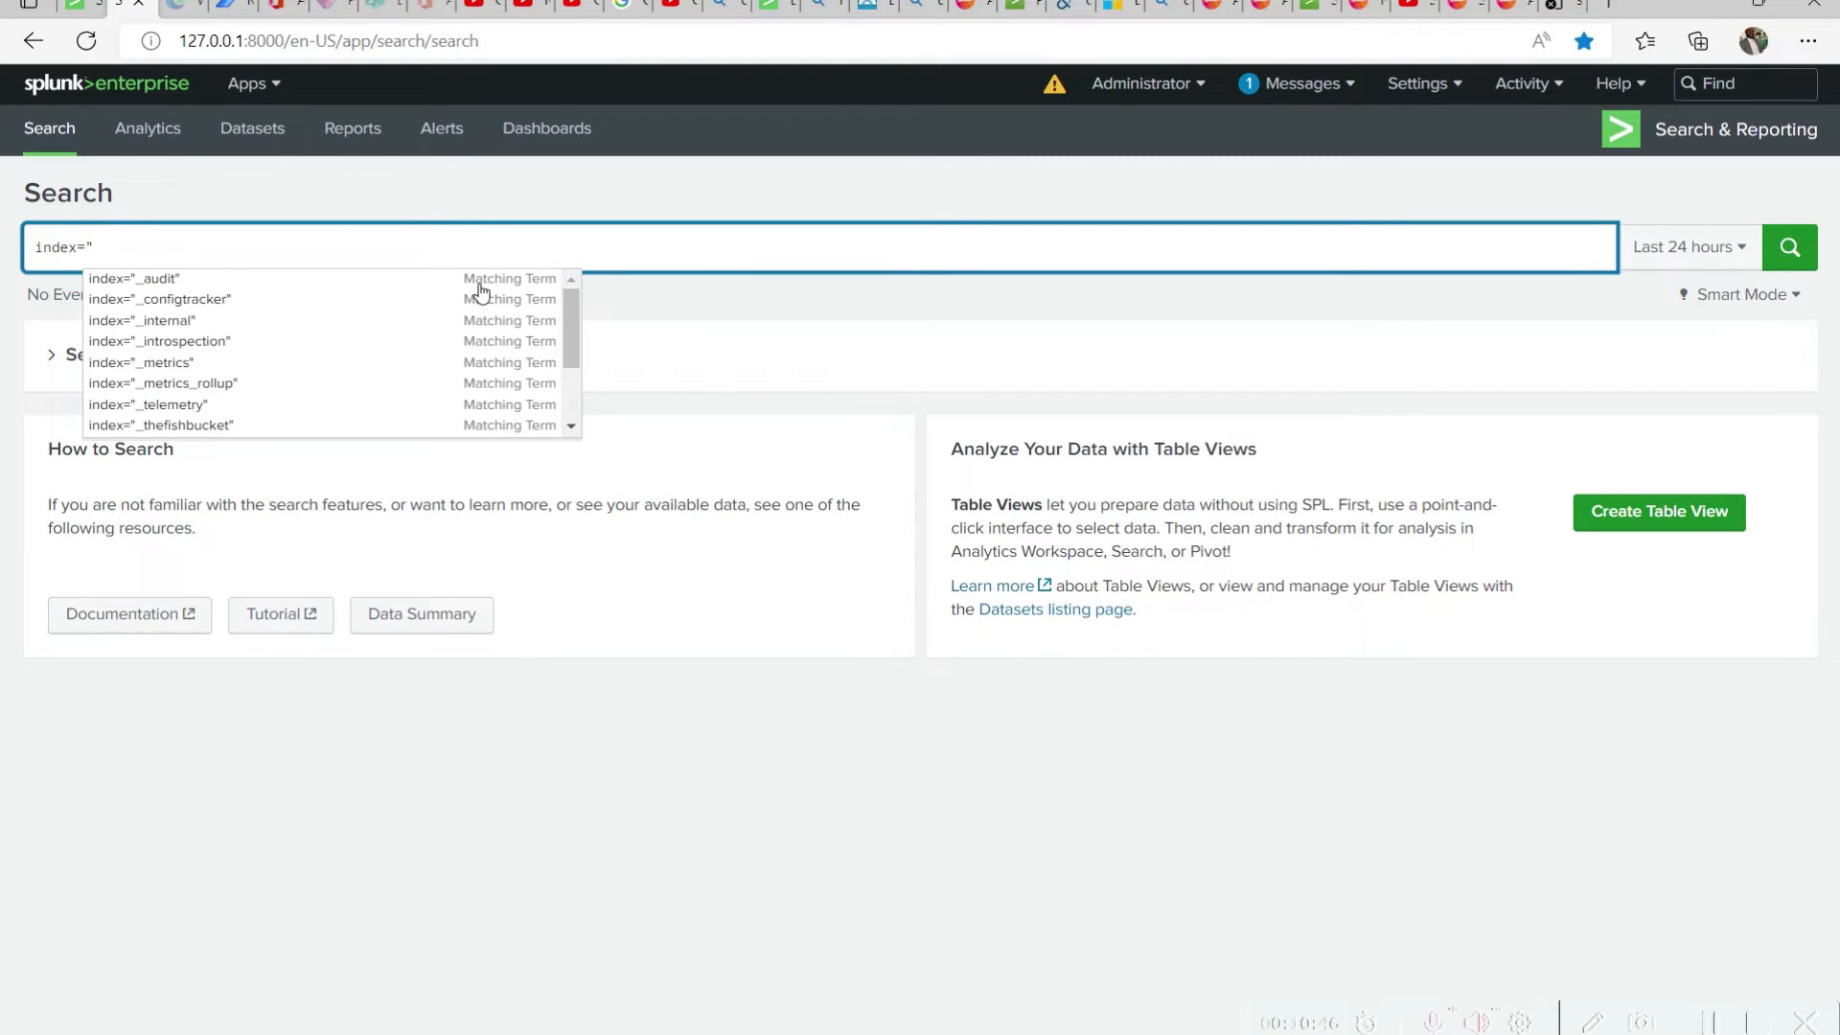
pyautogui.write('pr')
pyautogui.press('Down')
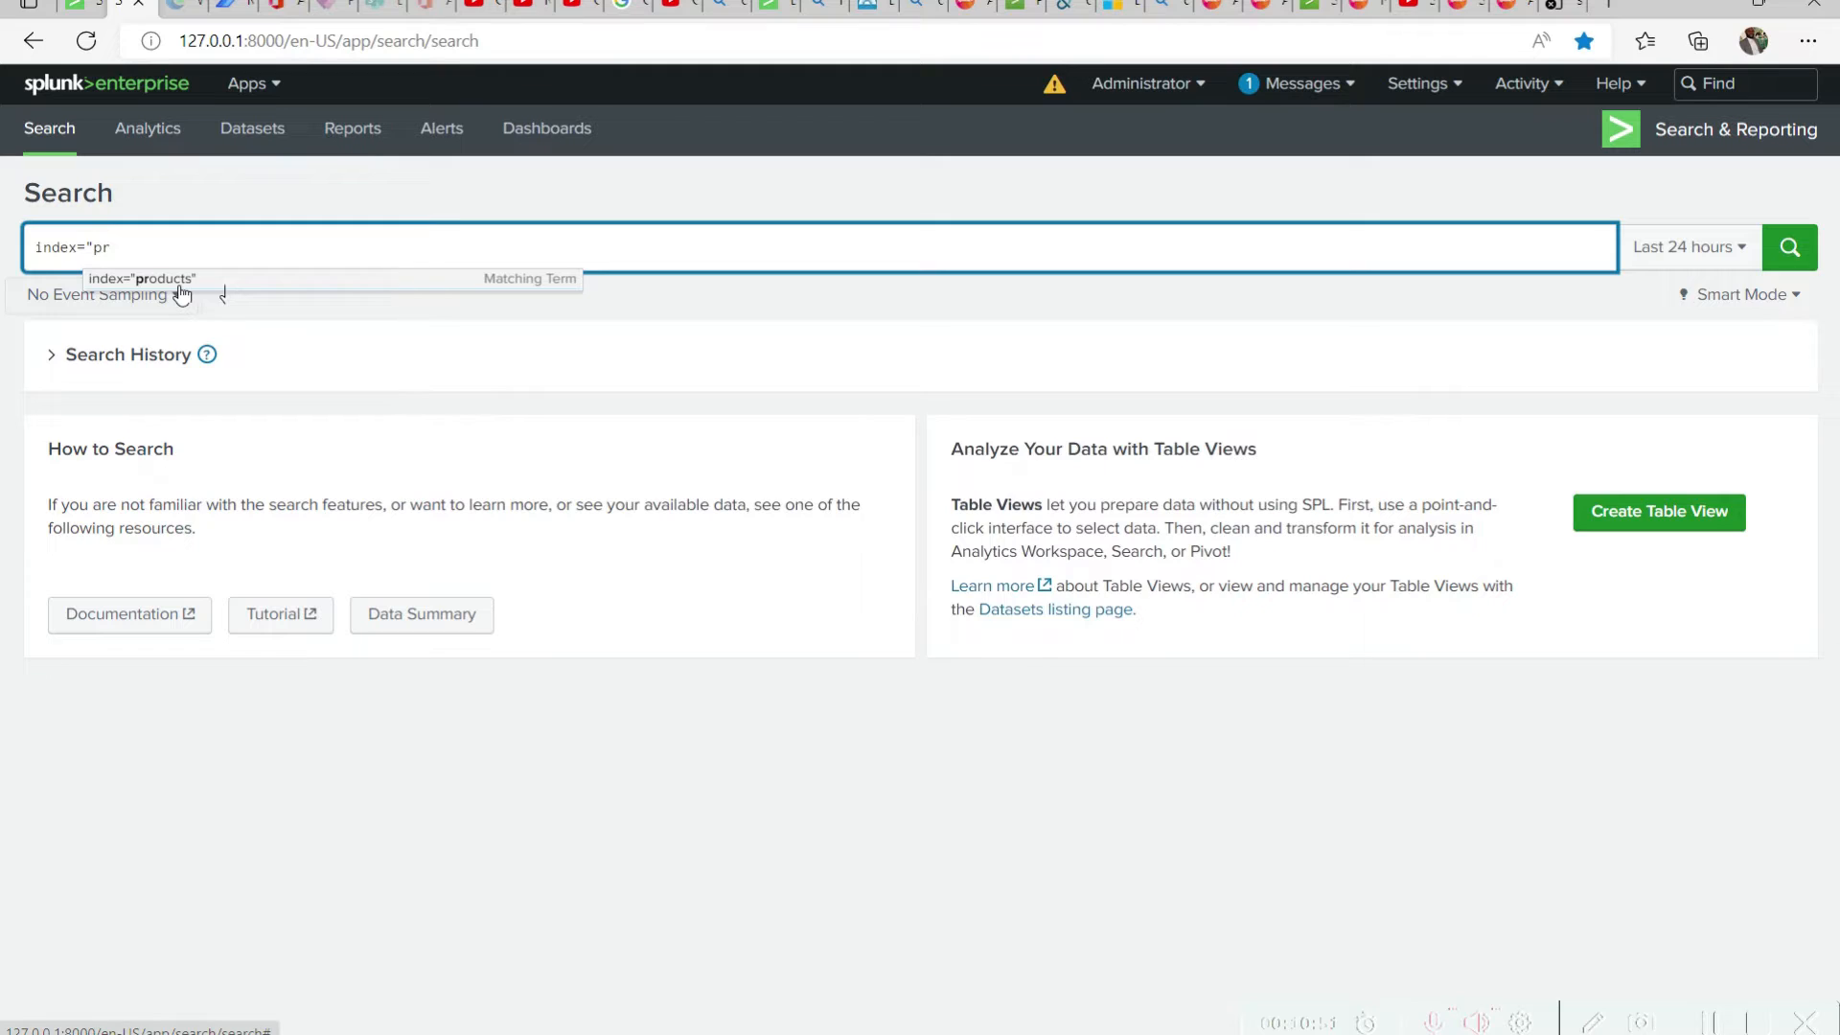
pyautogui.click(227, 284)
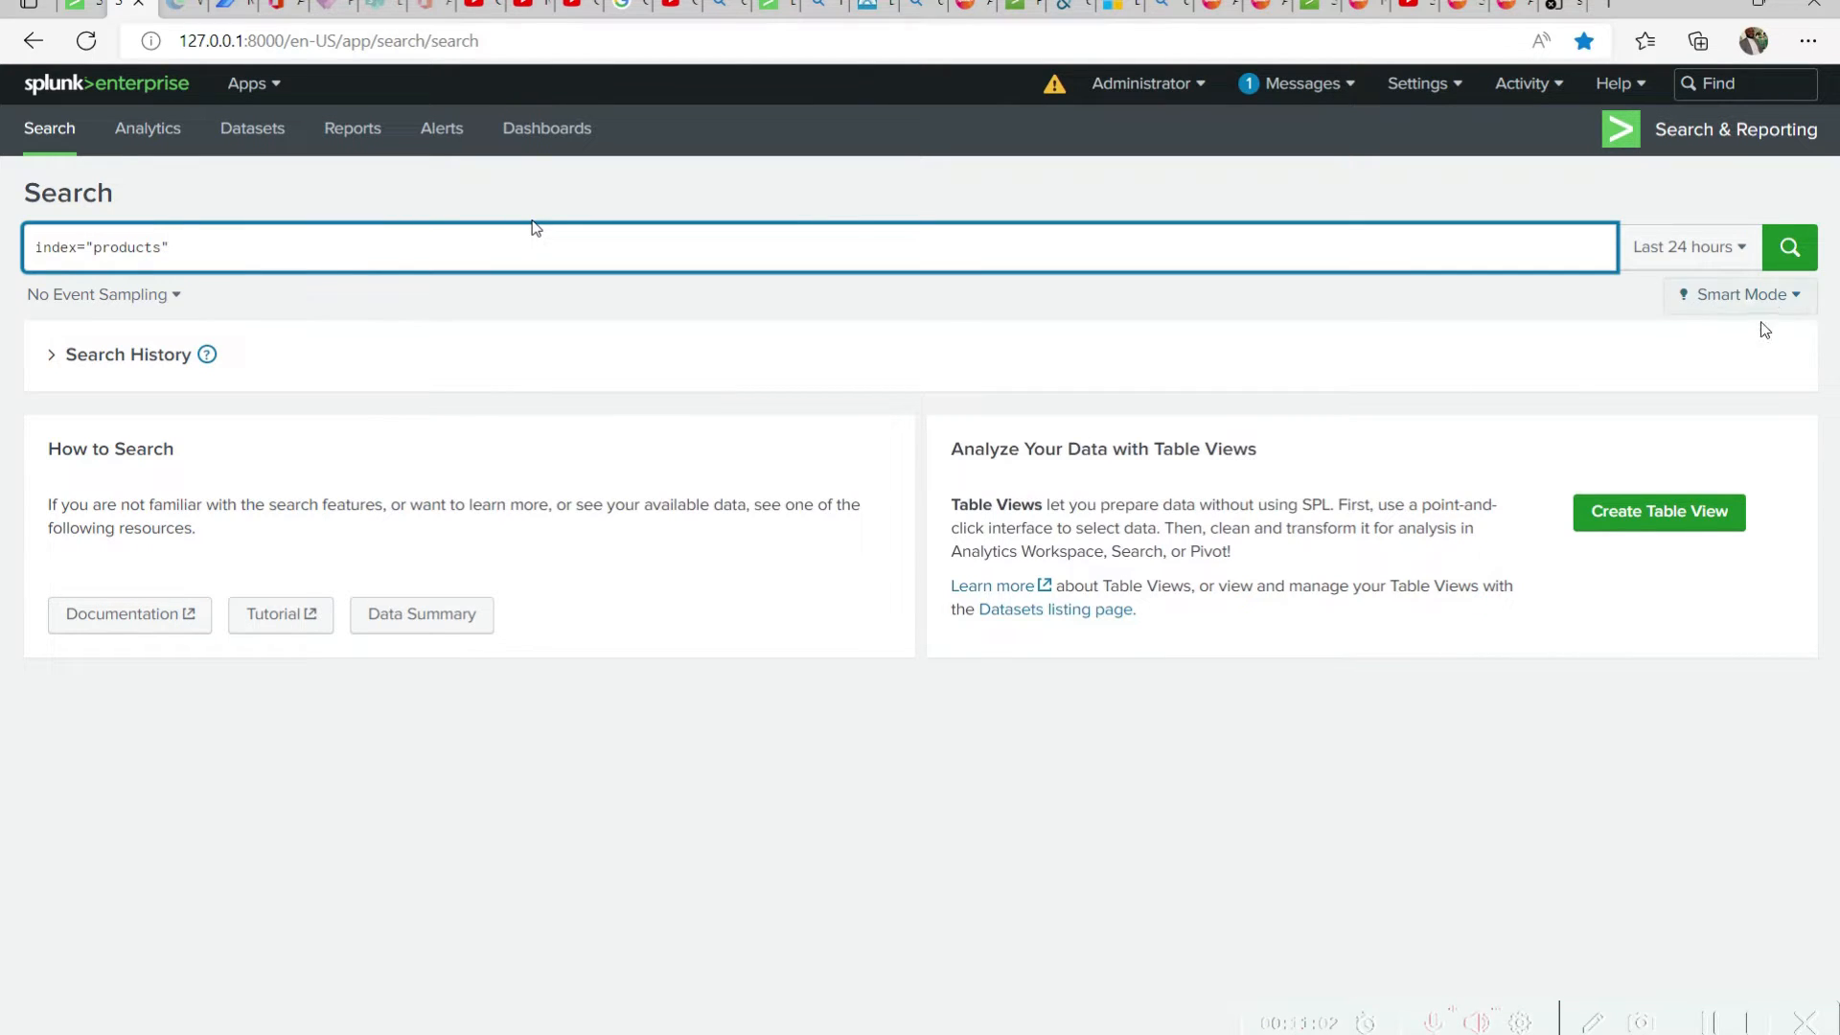
pyautogui.click(1780, 267)
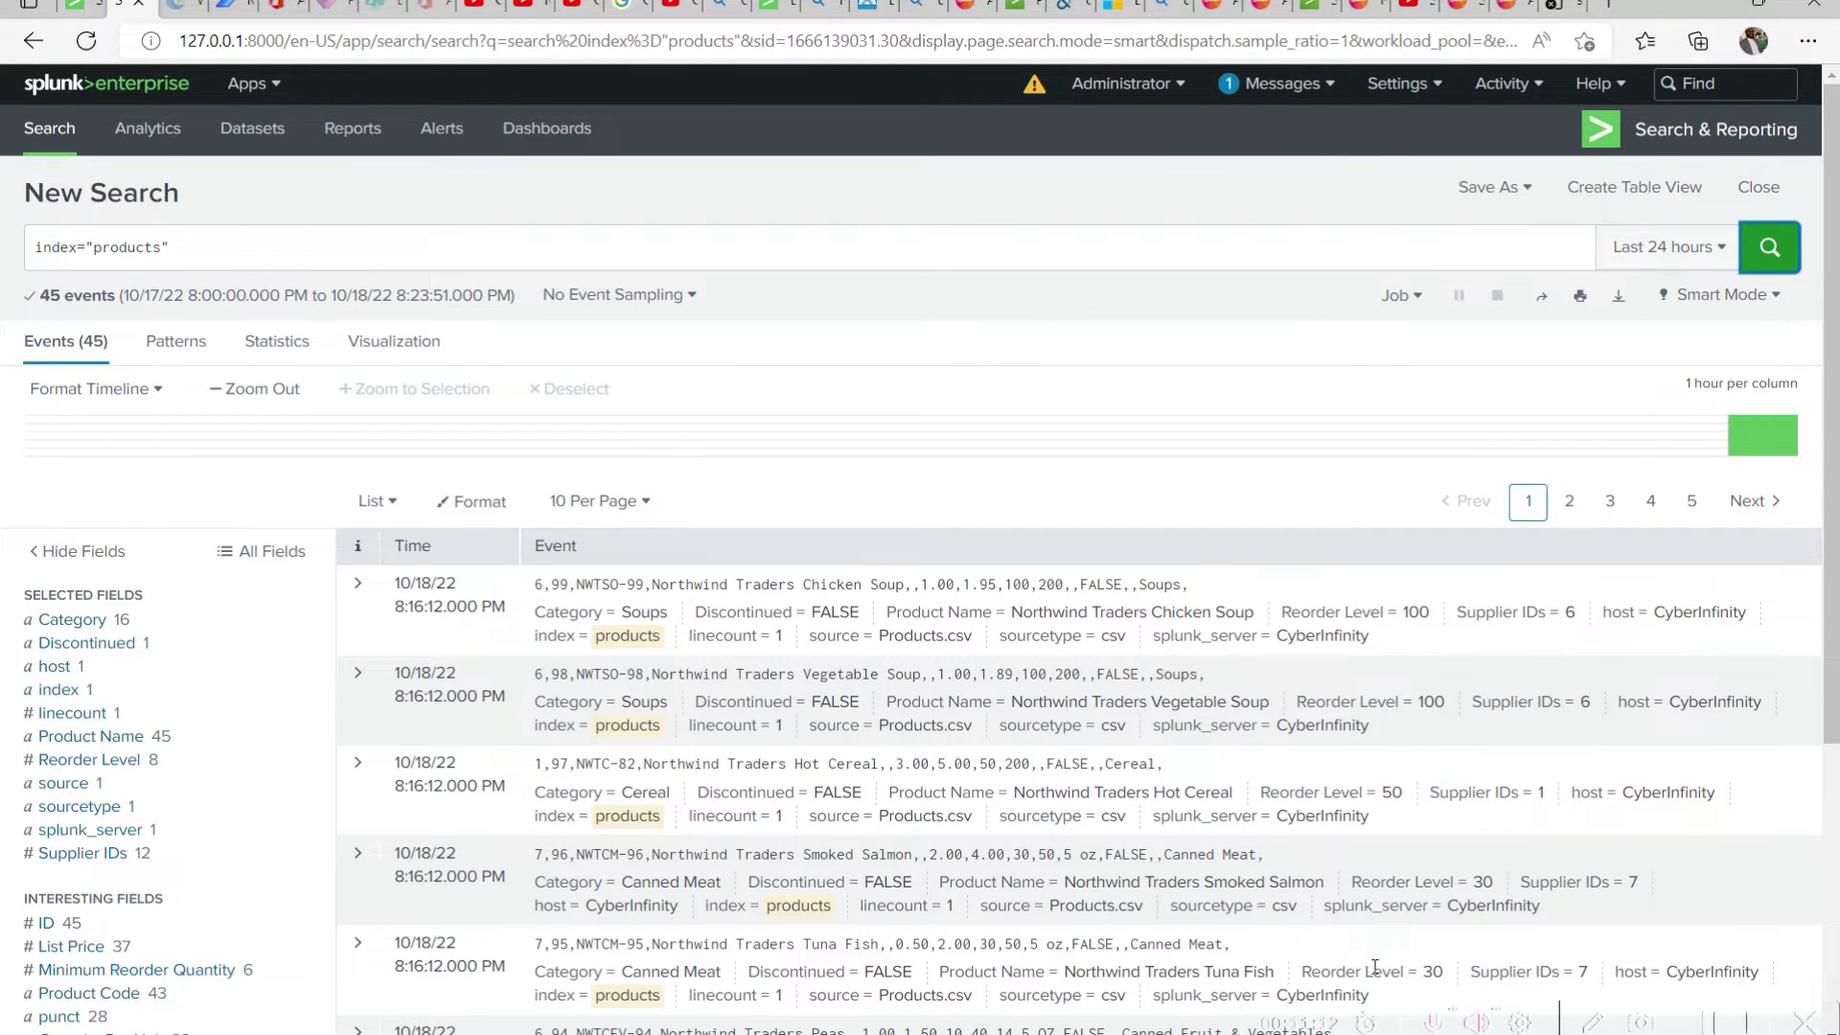
# Switch to the Products workbook in Excel, move its window aside, and copy the Product Name heading
pyautogui.click(1379, 1033)
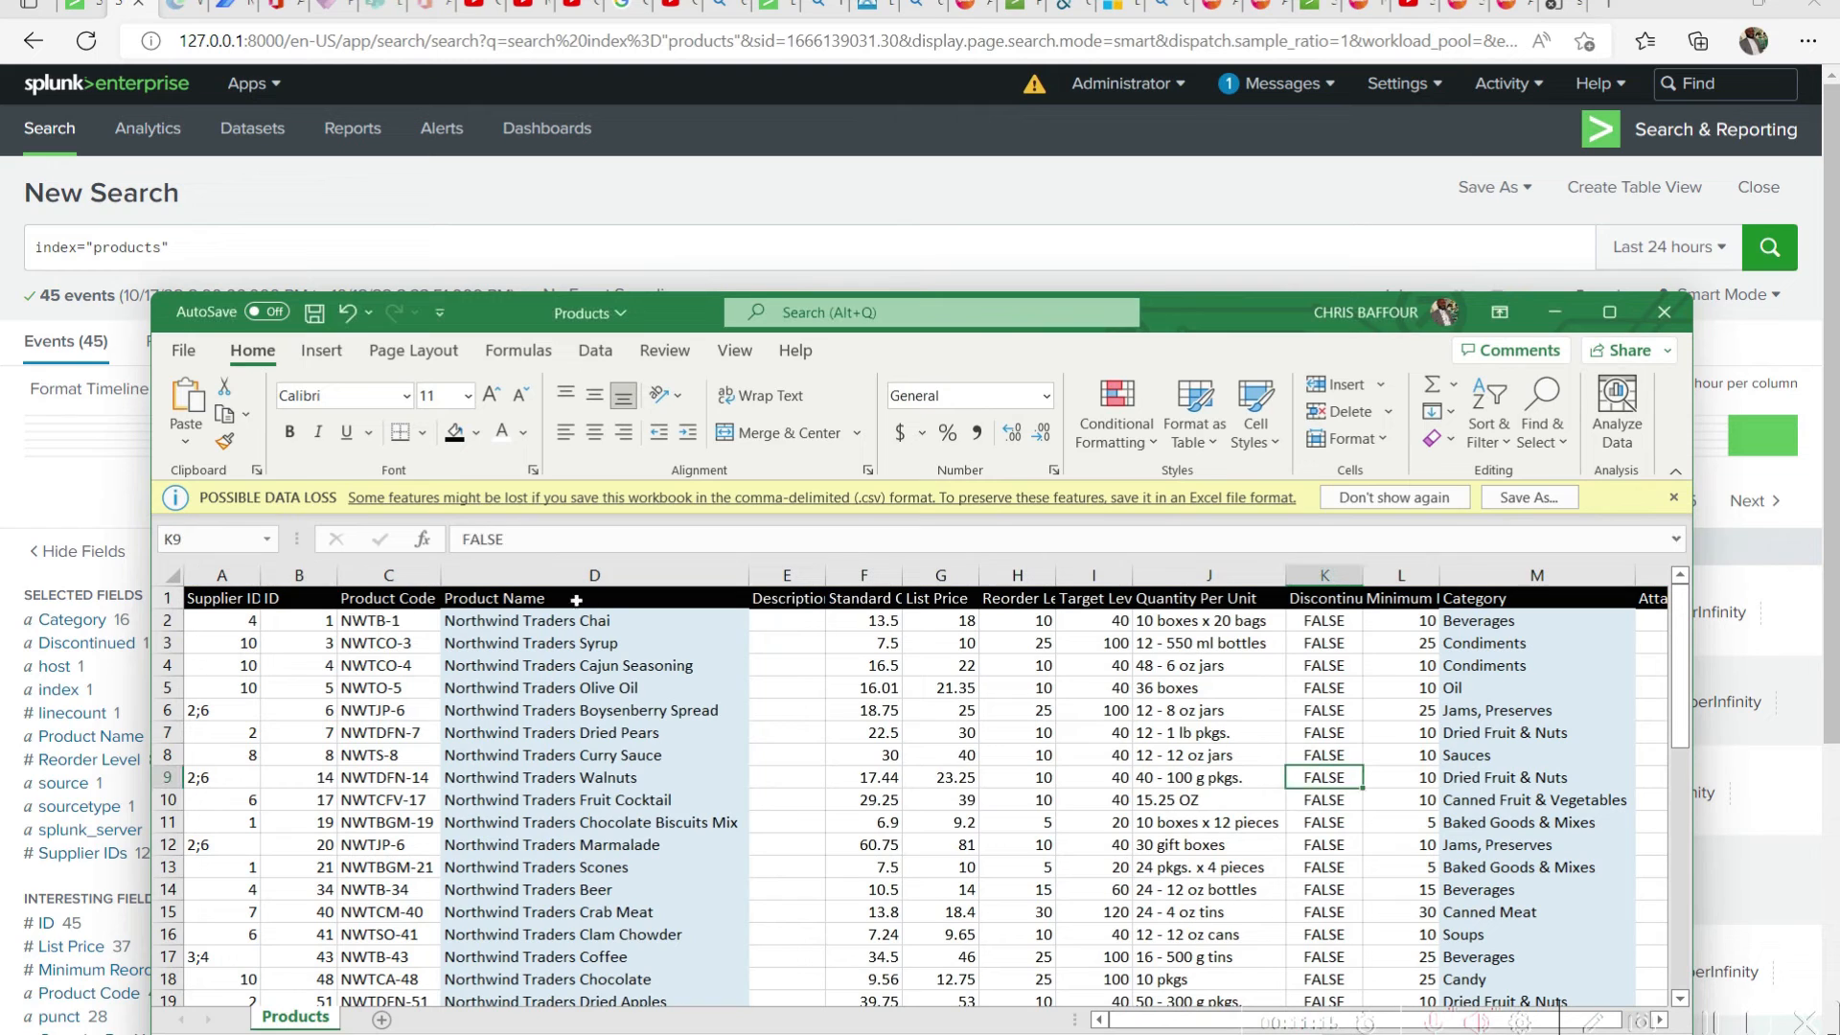
pyautogui.click(544, 602)
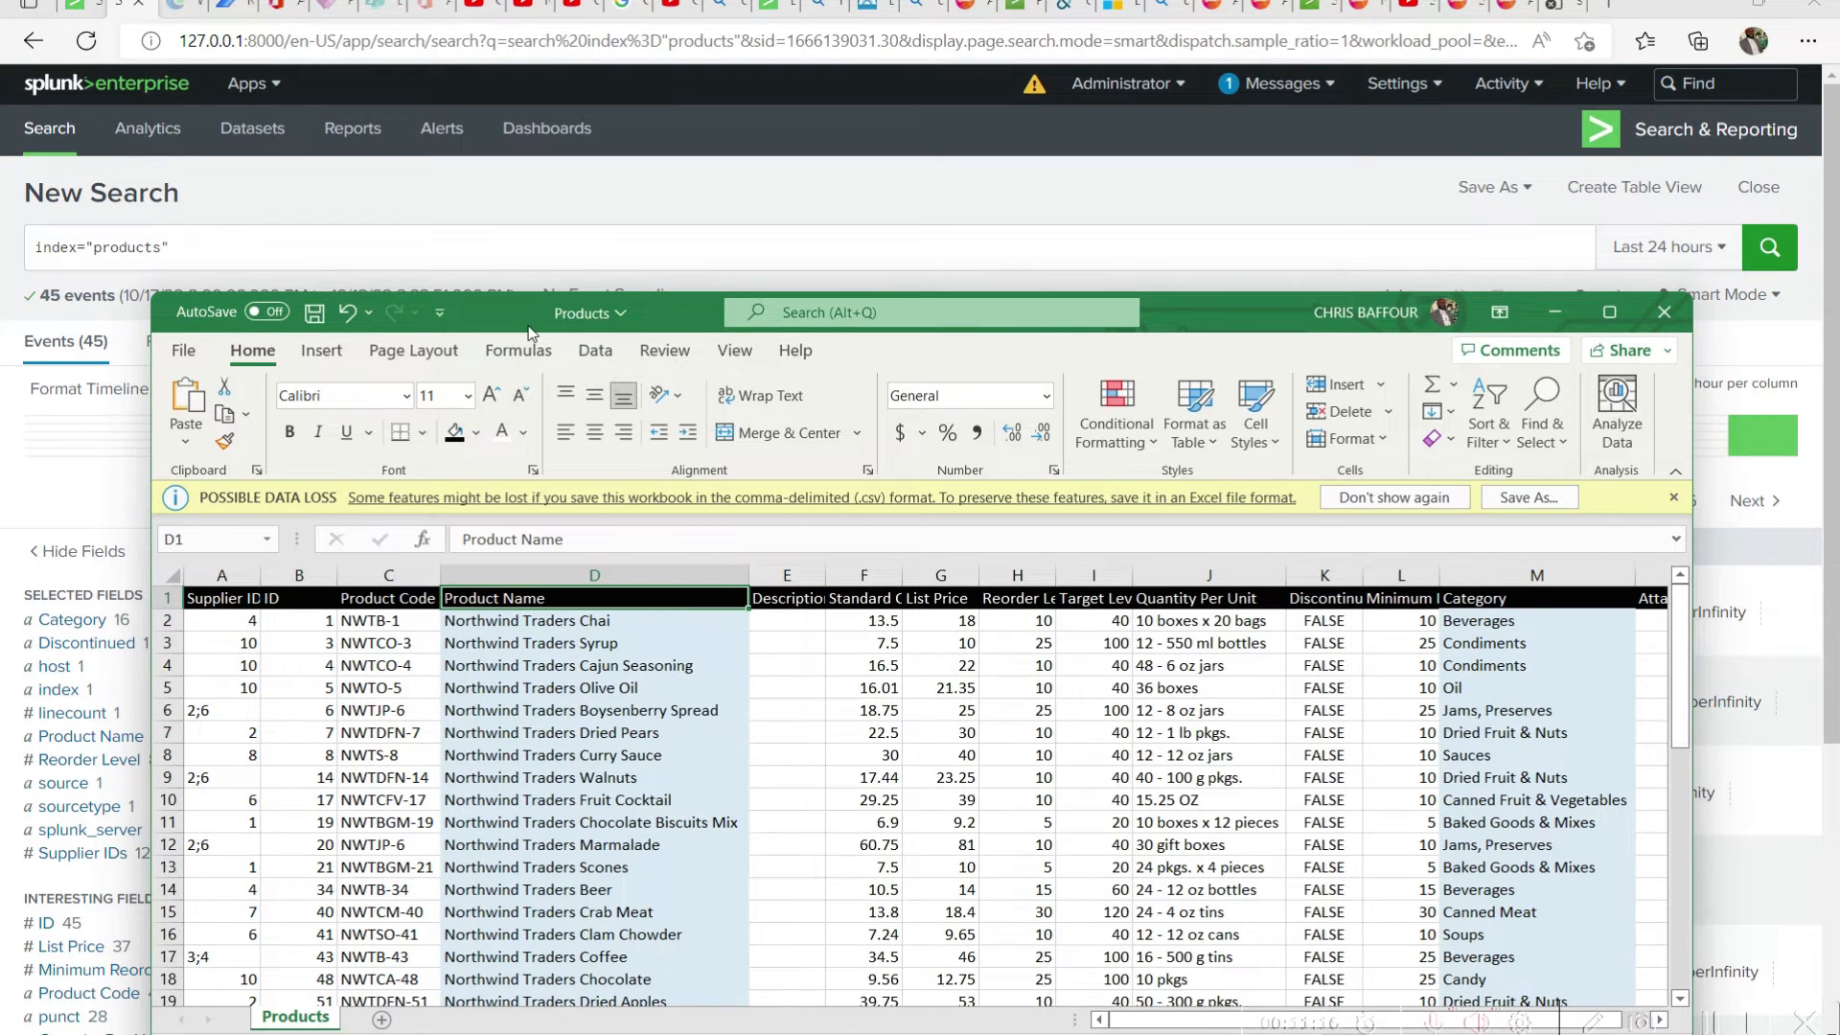
pyautogui.moveTo(529, 328); pyautogui.dragTo(1094, 414)
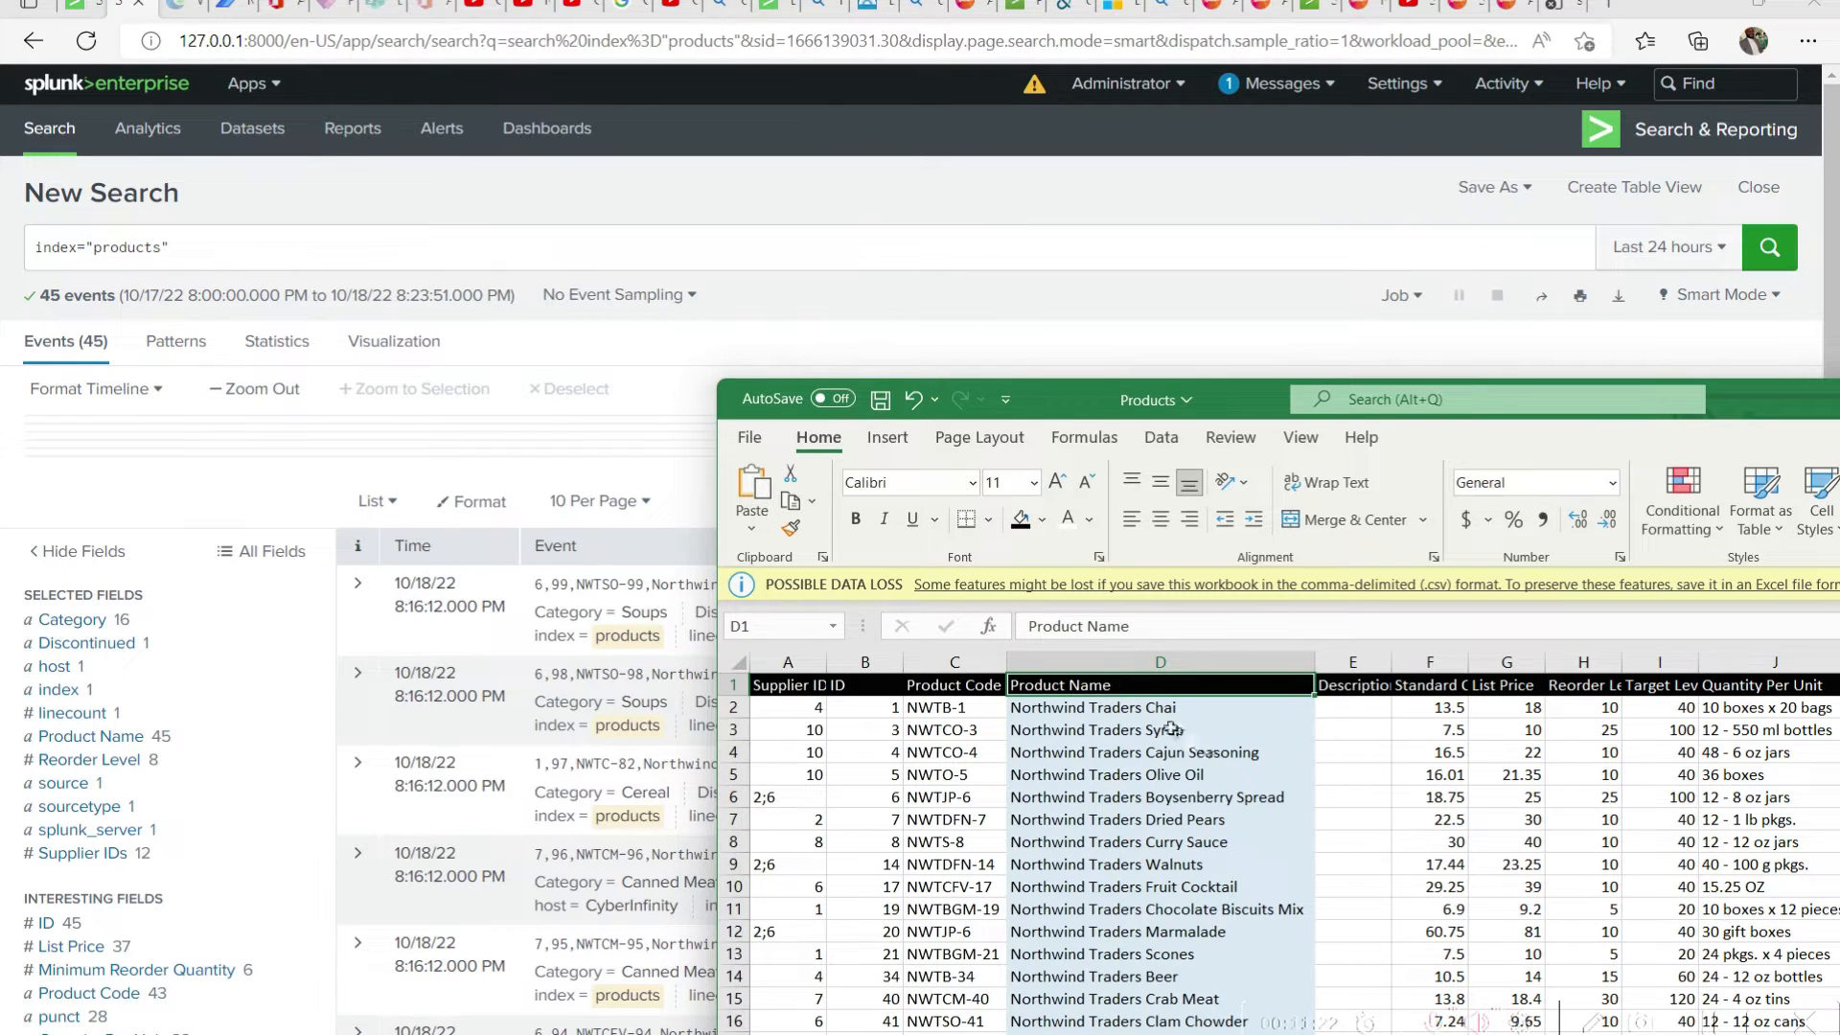
pyautogui.hotkey('ctrl', 'c')
# Append the copied Product Name field and an equals sign to the index="products" search in Splunk
pyautogui.click(317, 241)
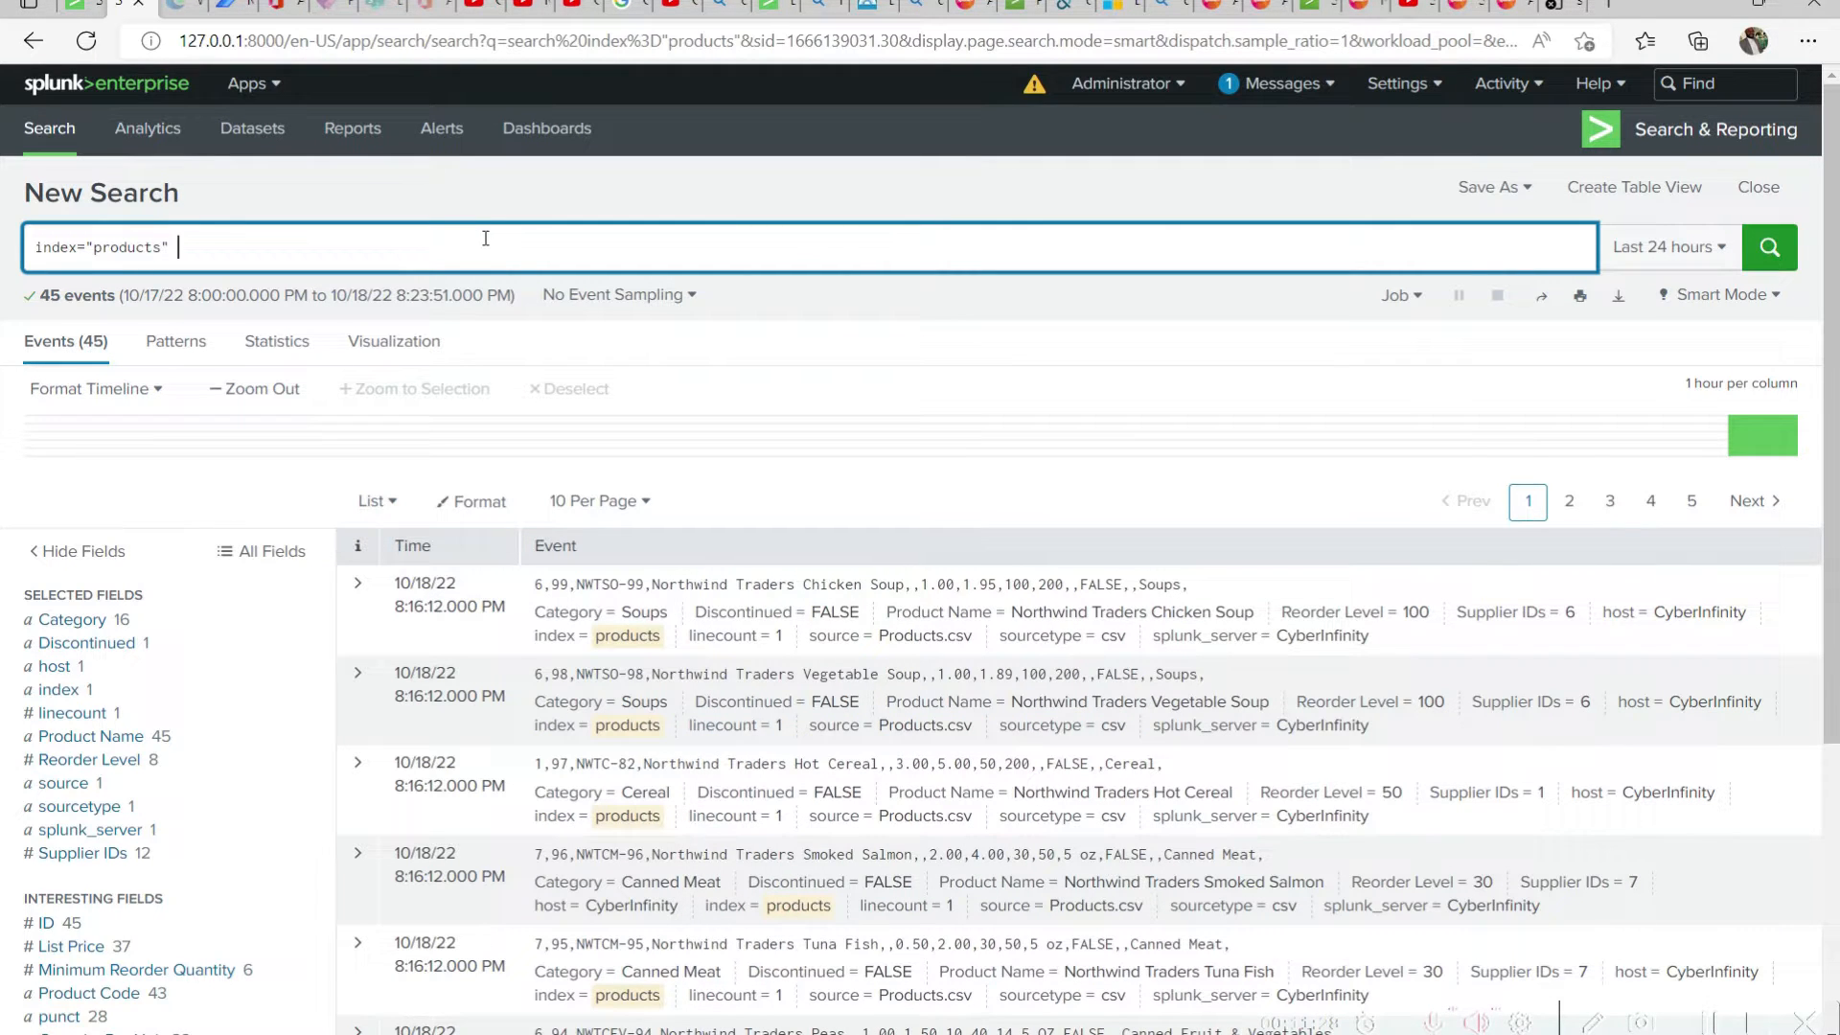
pyautogui.hotkey('ctrl', 'v')
pyautogui.press('BackSpace')
pyautogui.write('c=')
# Switch to the Products workbook in Excel and copy the product name Northwind Traders Cajun Seasoning
pyautogui.hotkey('alt', 'Tab')
pyautogui.click(1144, 755)
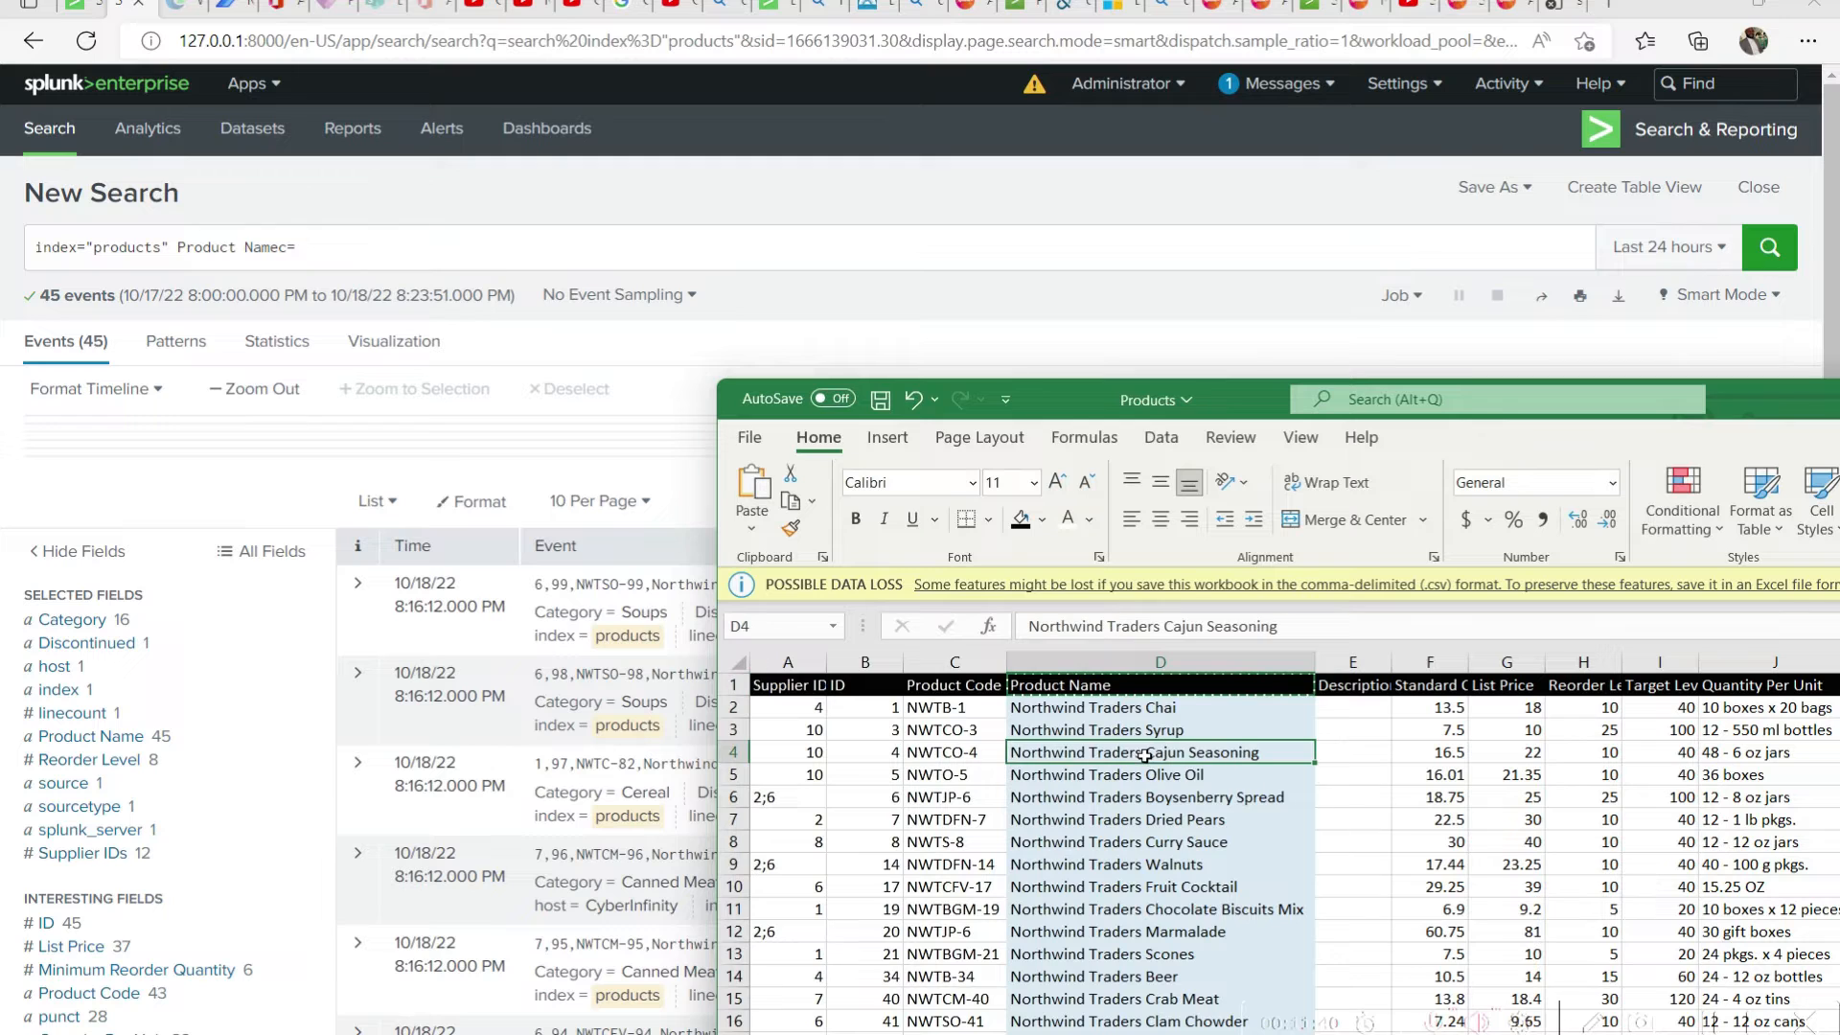
pyautogui.moveTo(1333, 630); pyautogui.dragTo(1026, 625)
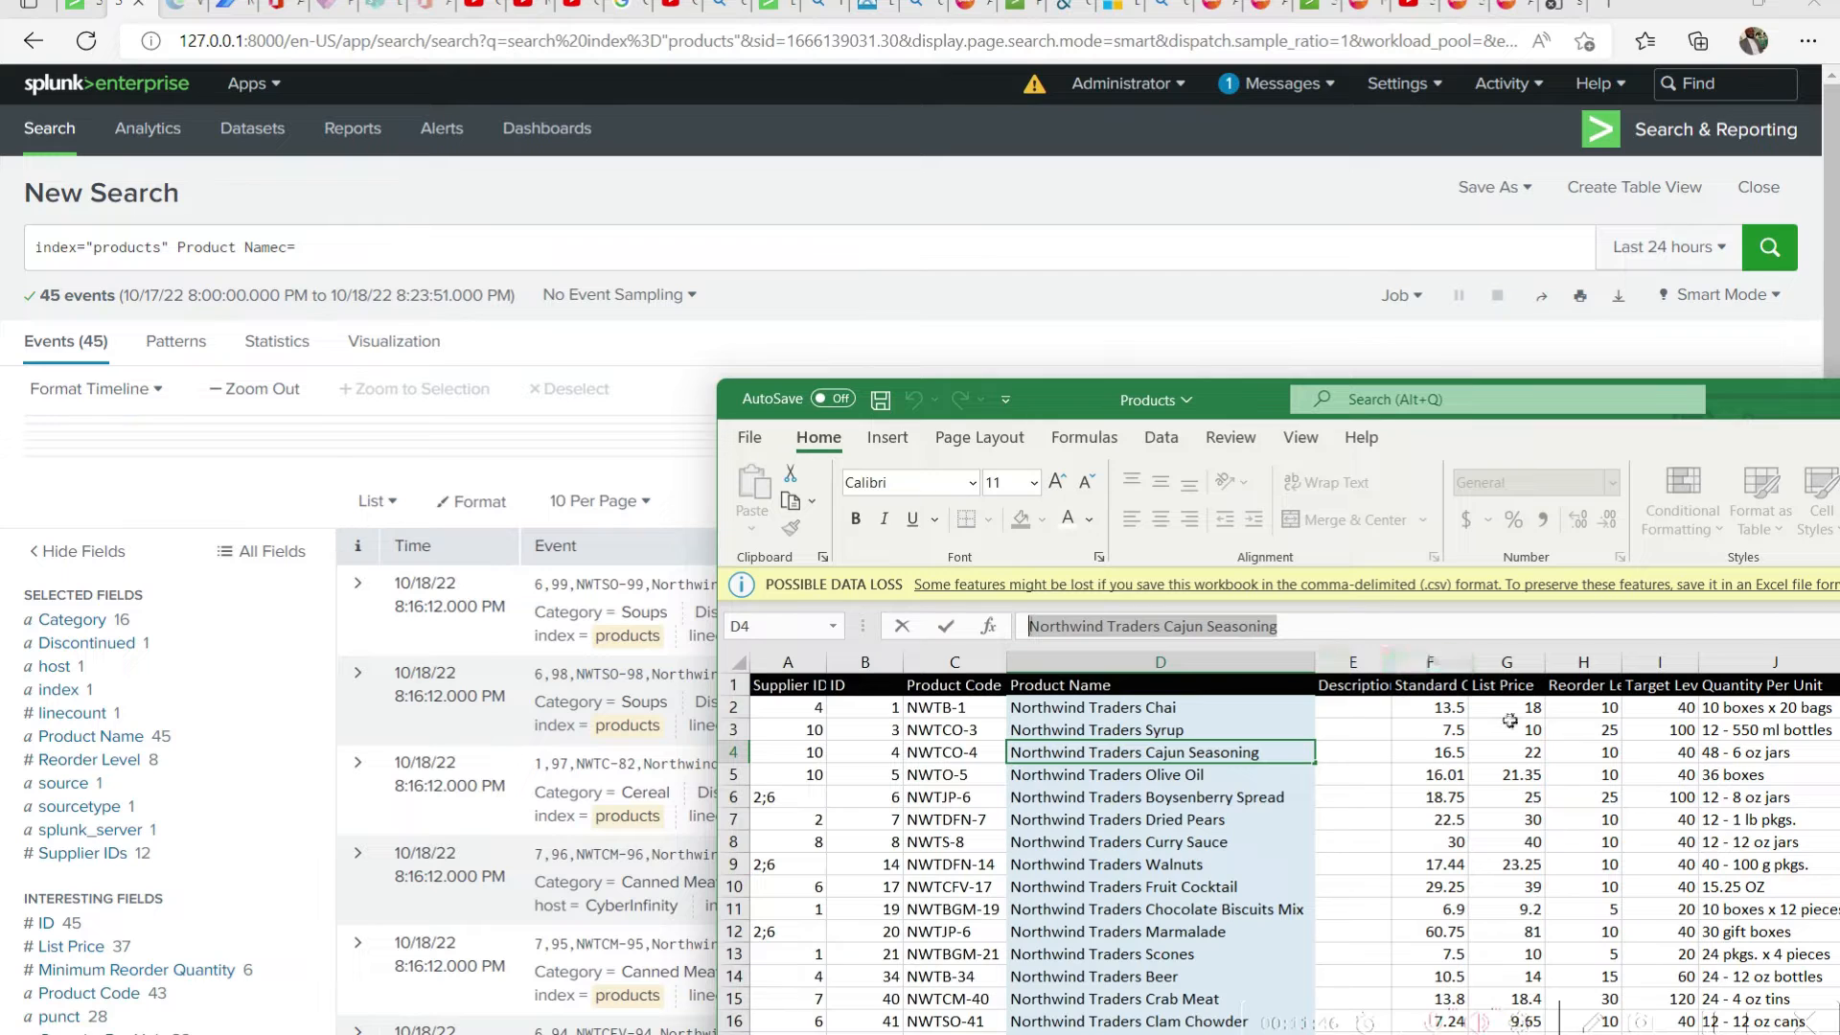
# In Splunk, complete the query with the copied product name in quotes, correct the field to Product Name, and run the search
pyautogui.click(549, 236)
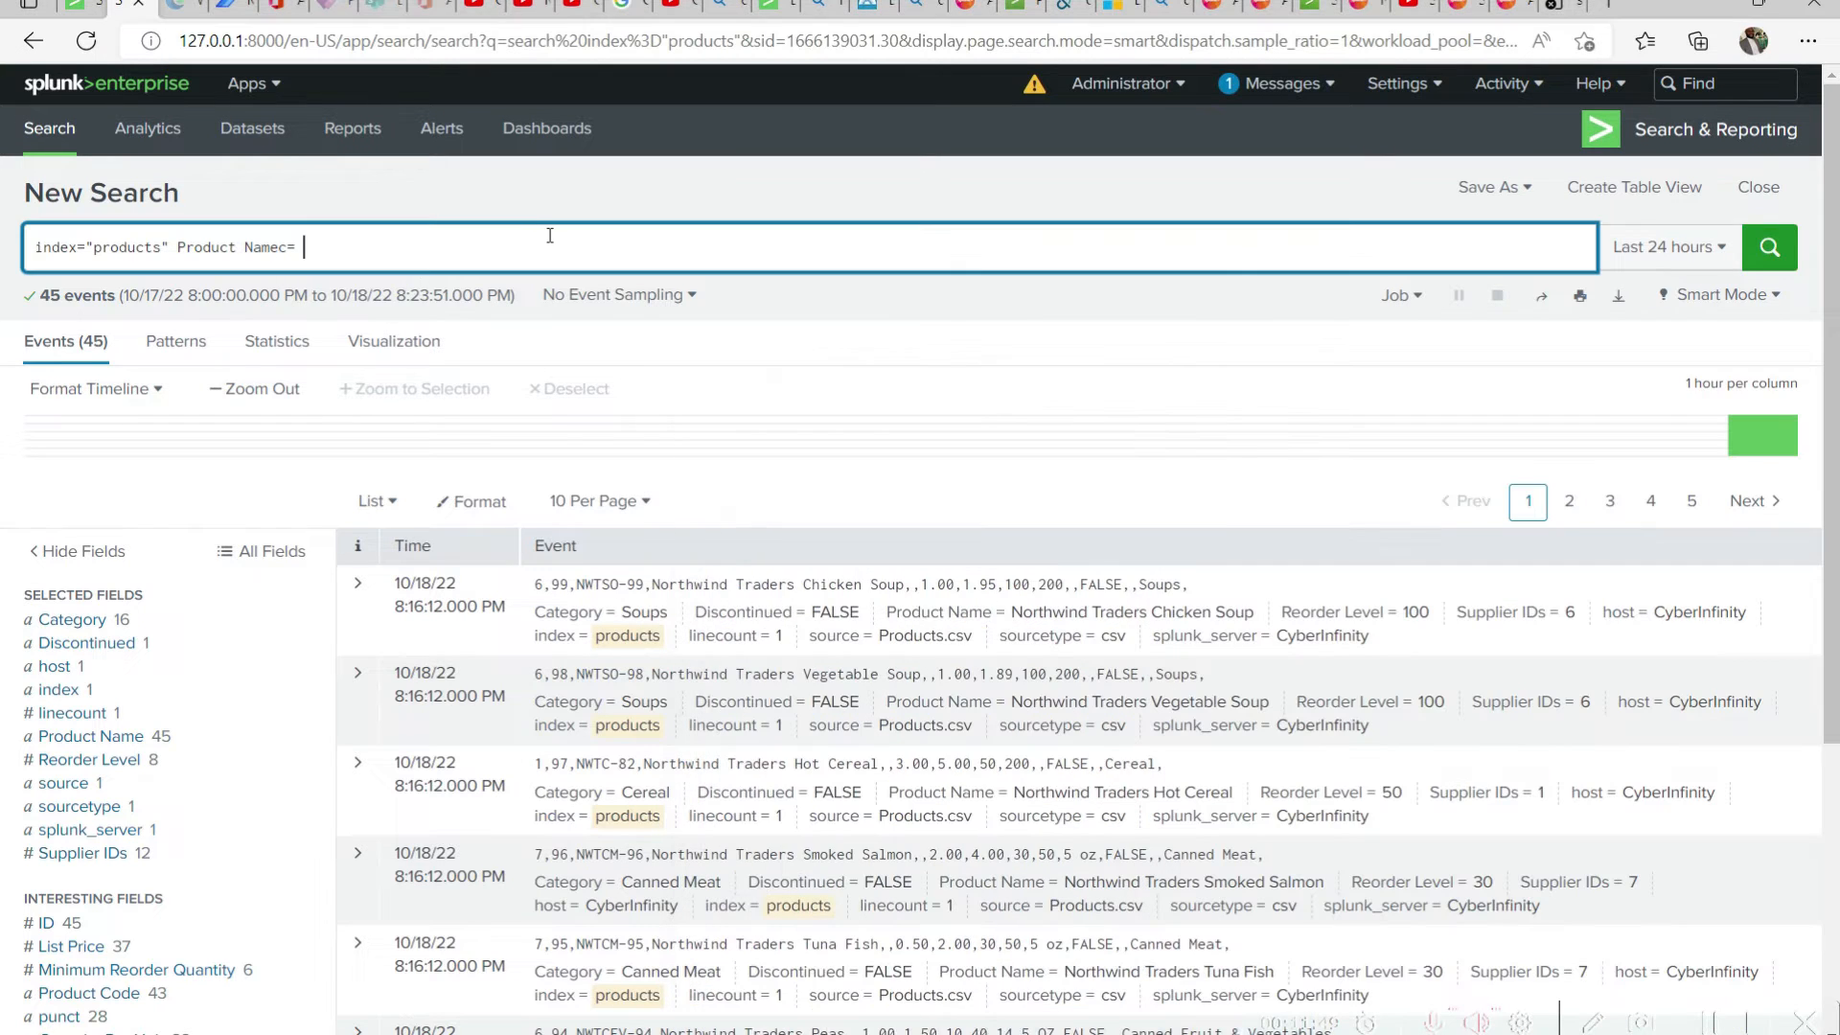
pyautogui.write('"')
pyautogui.hotkey('ctrl', 'v')
pyautogui.write('"')
pyautogui.click(292, 249)
pyautogui.press('BackSpace')
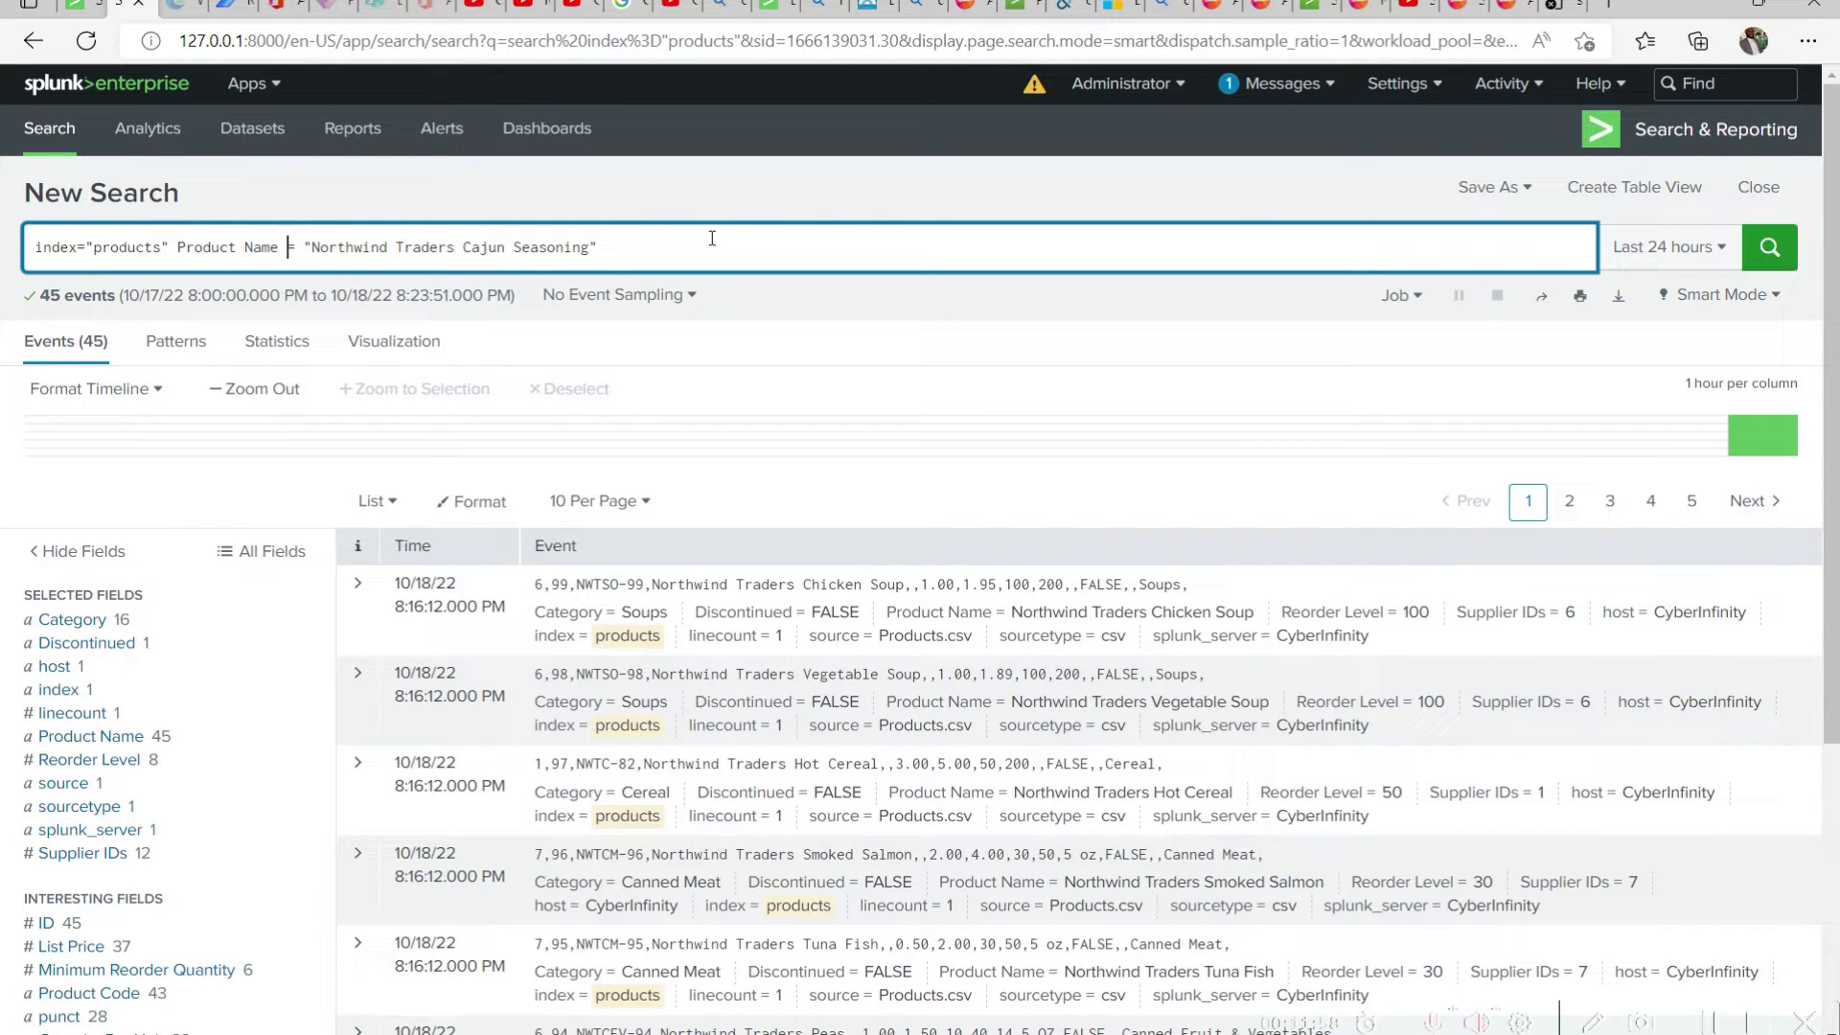
pyautogui.click(727, 191)
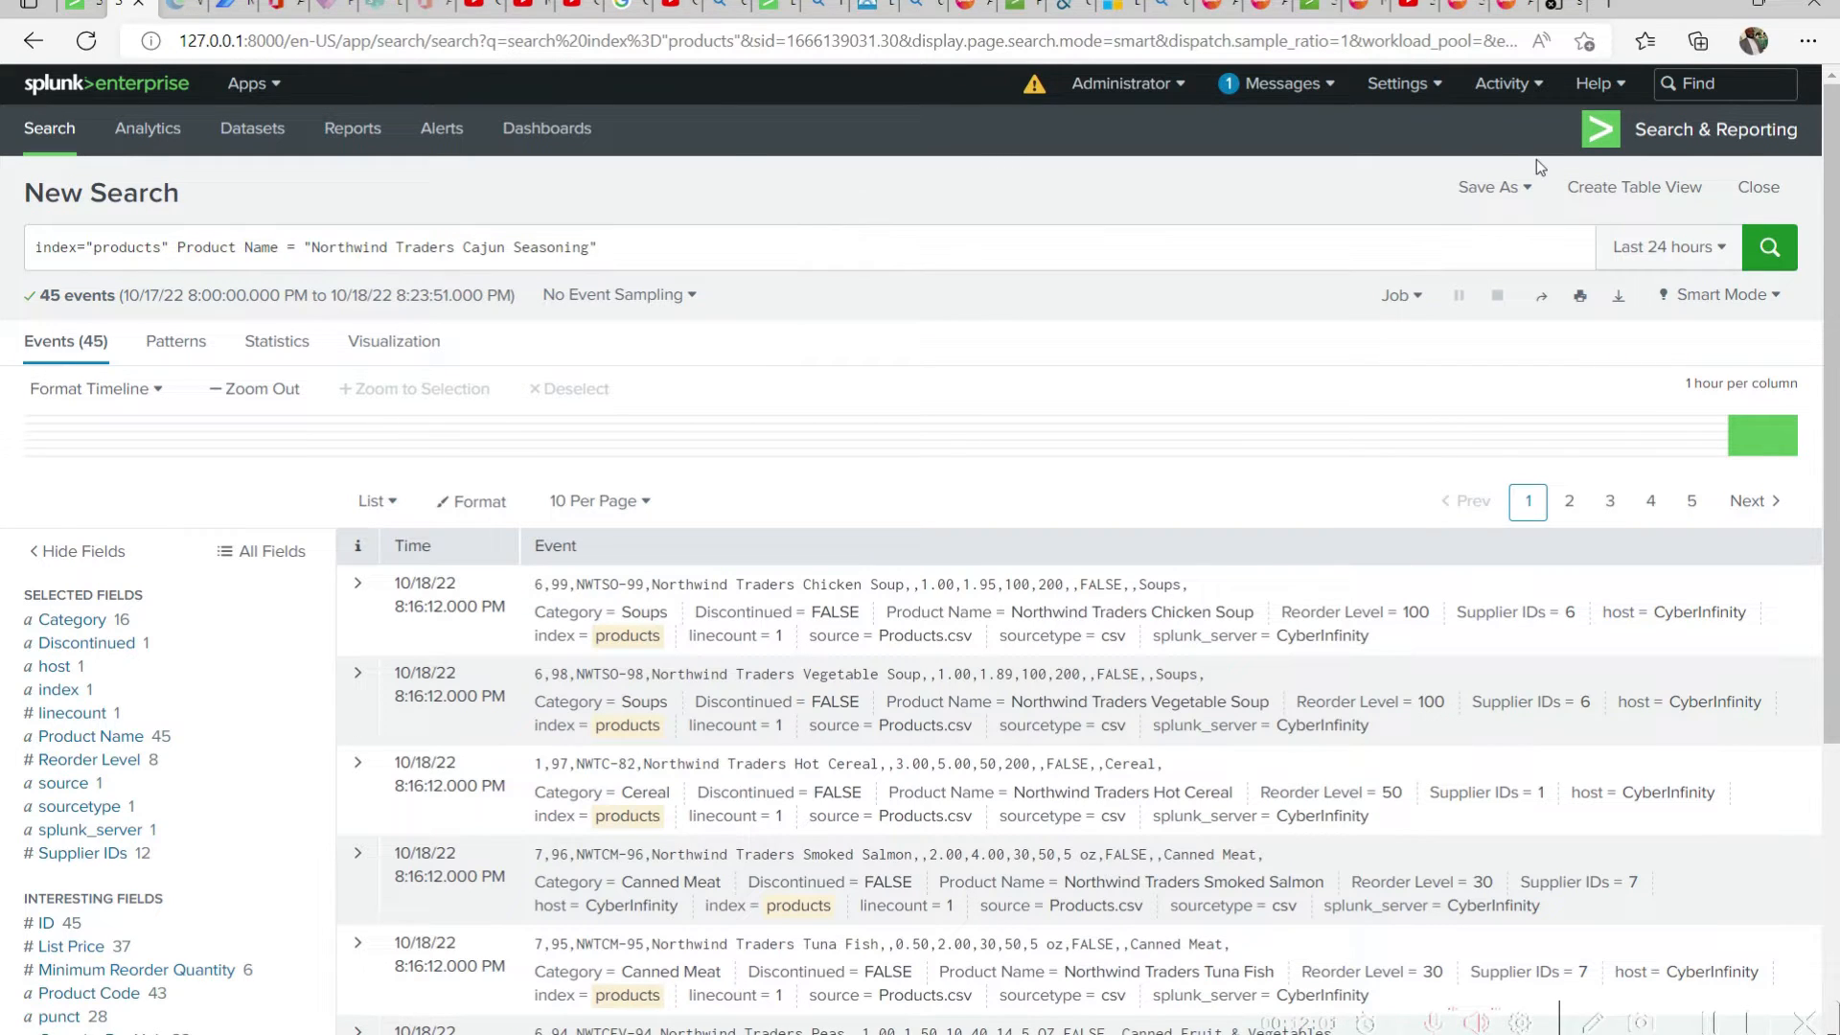
pyautogui.click(1768, 256)
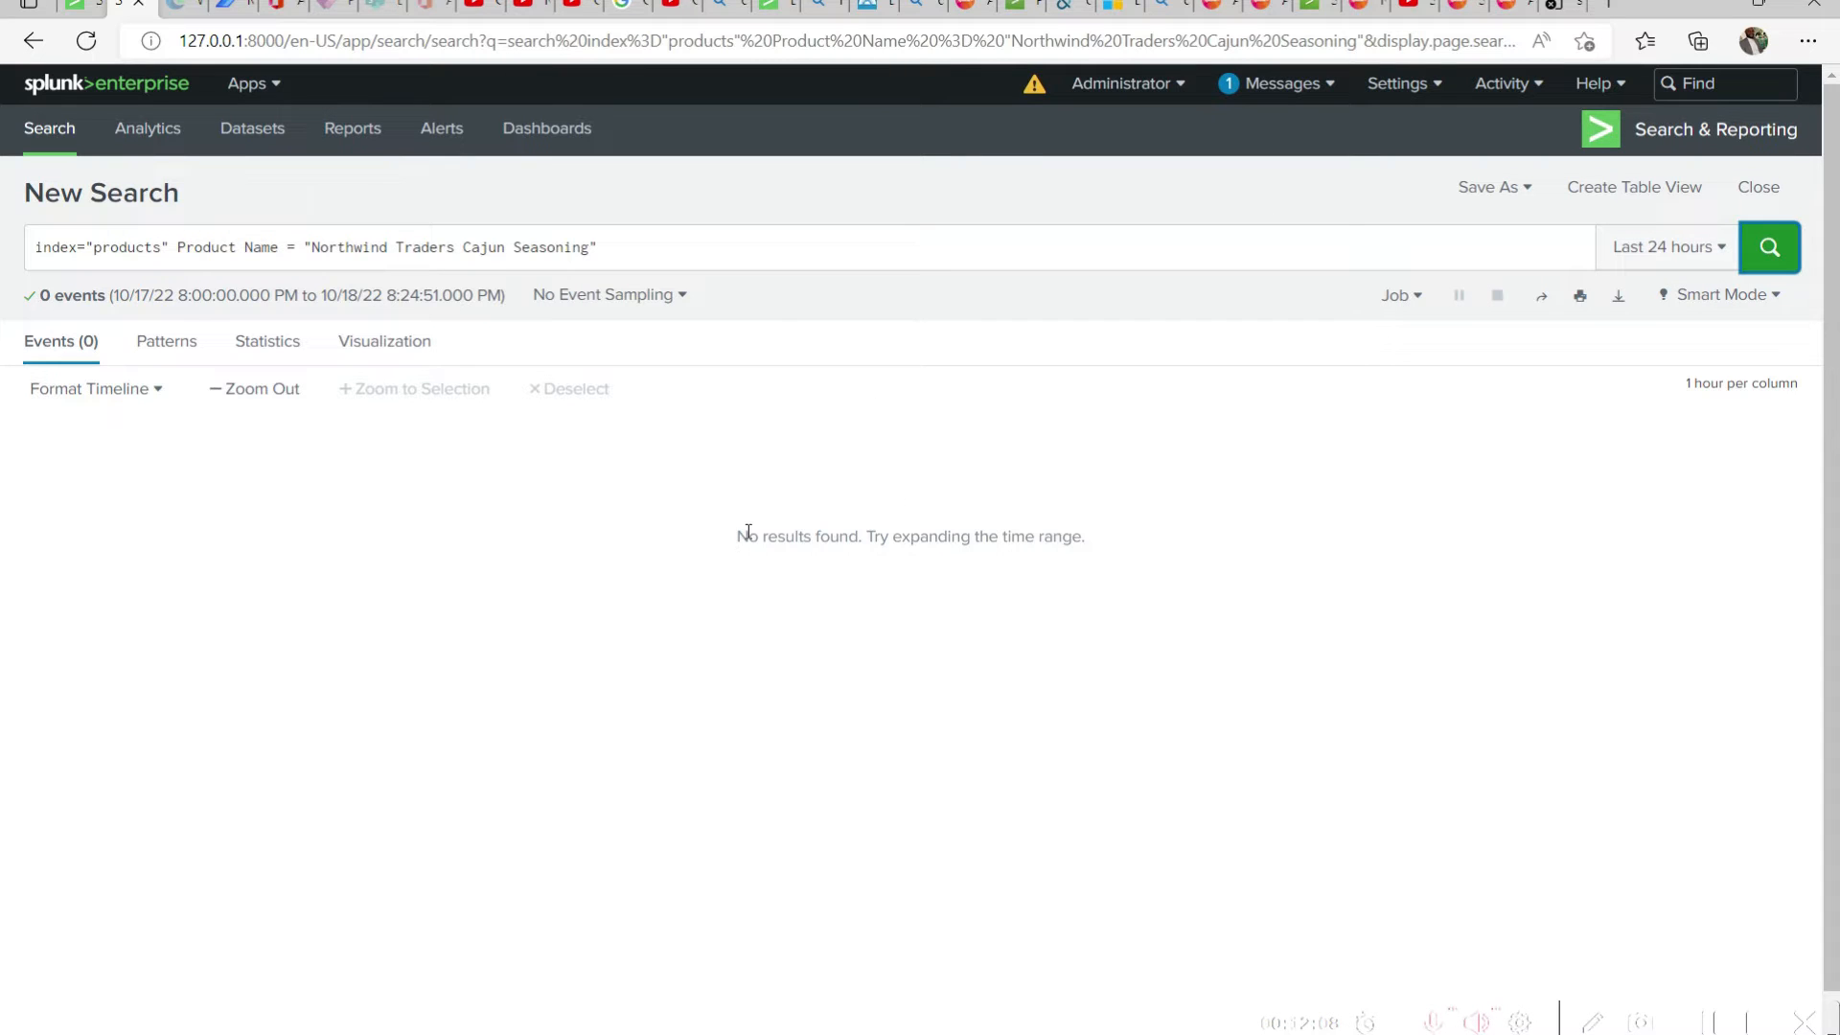
# Examine the search result message, the index="products" term, and the unquoted Product Name field in the query
pyautogui.moveTo(745, 535); pyautogui.dragTo(874, 534)
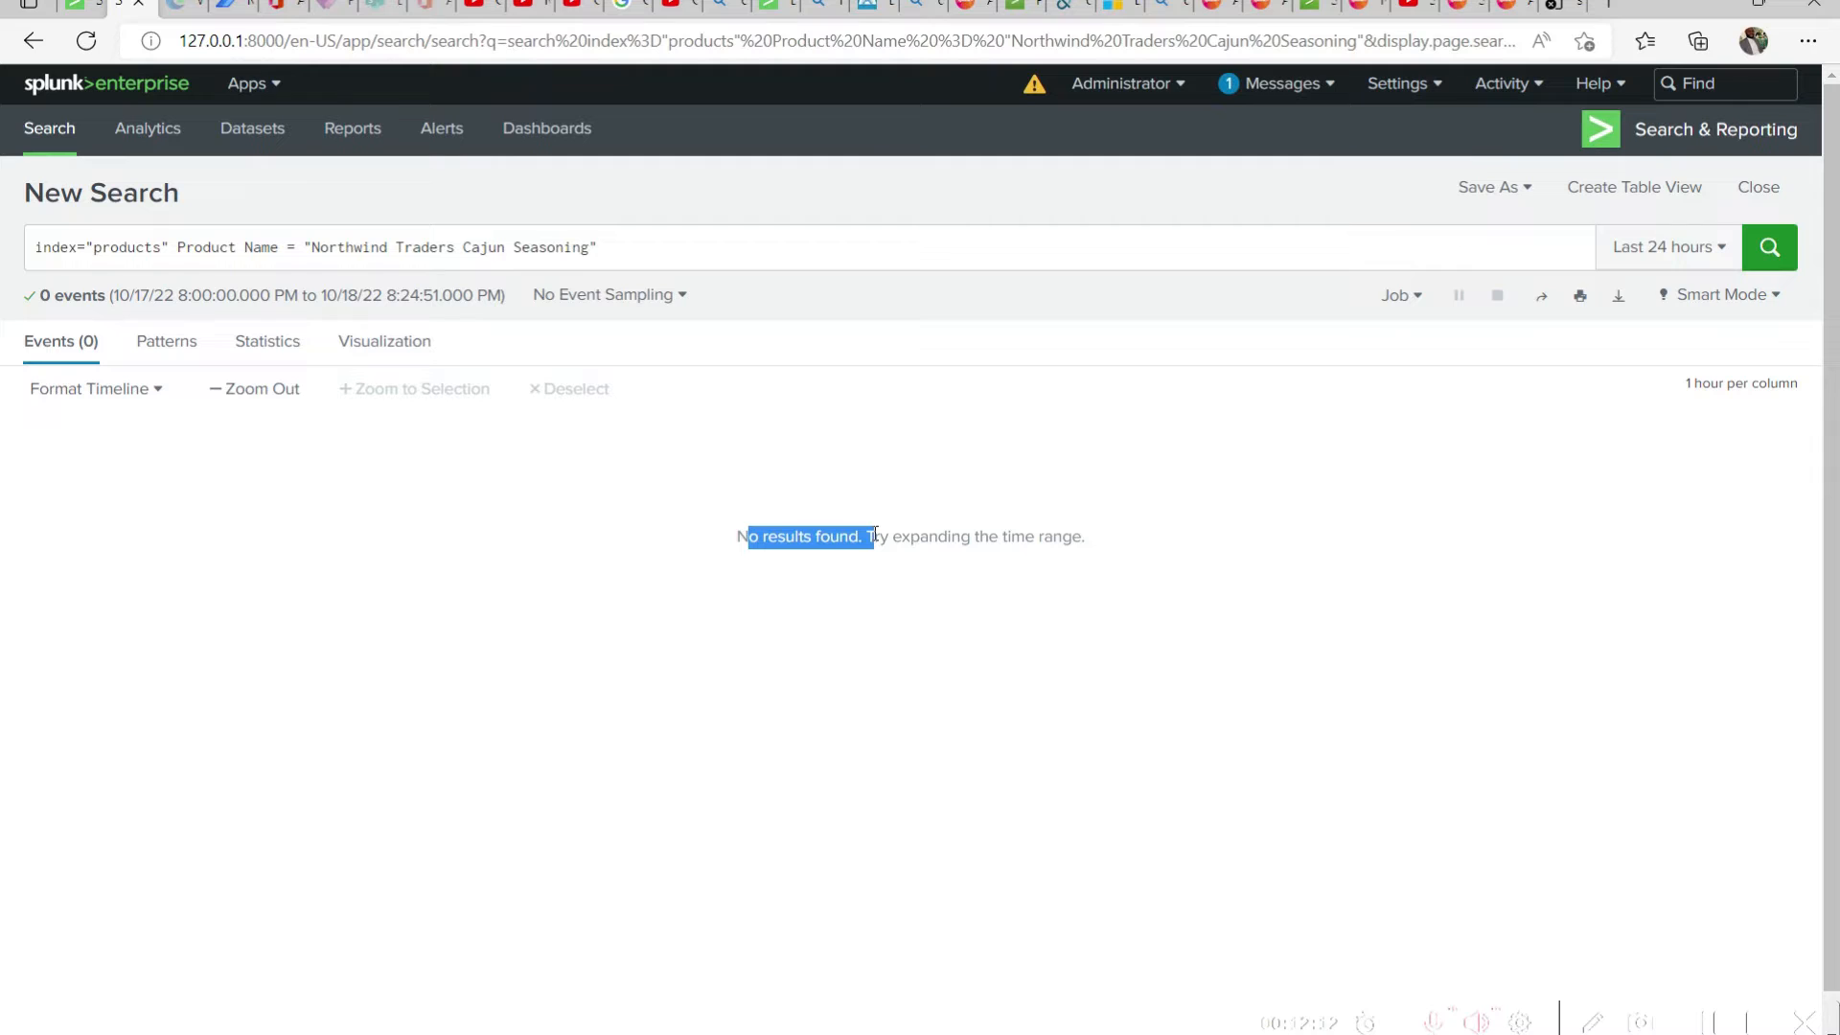
pyautogui.moveTo(1086, 550); pyautogui.dragTo(720, 532)
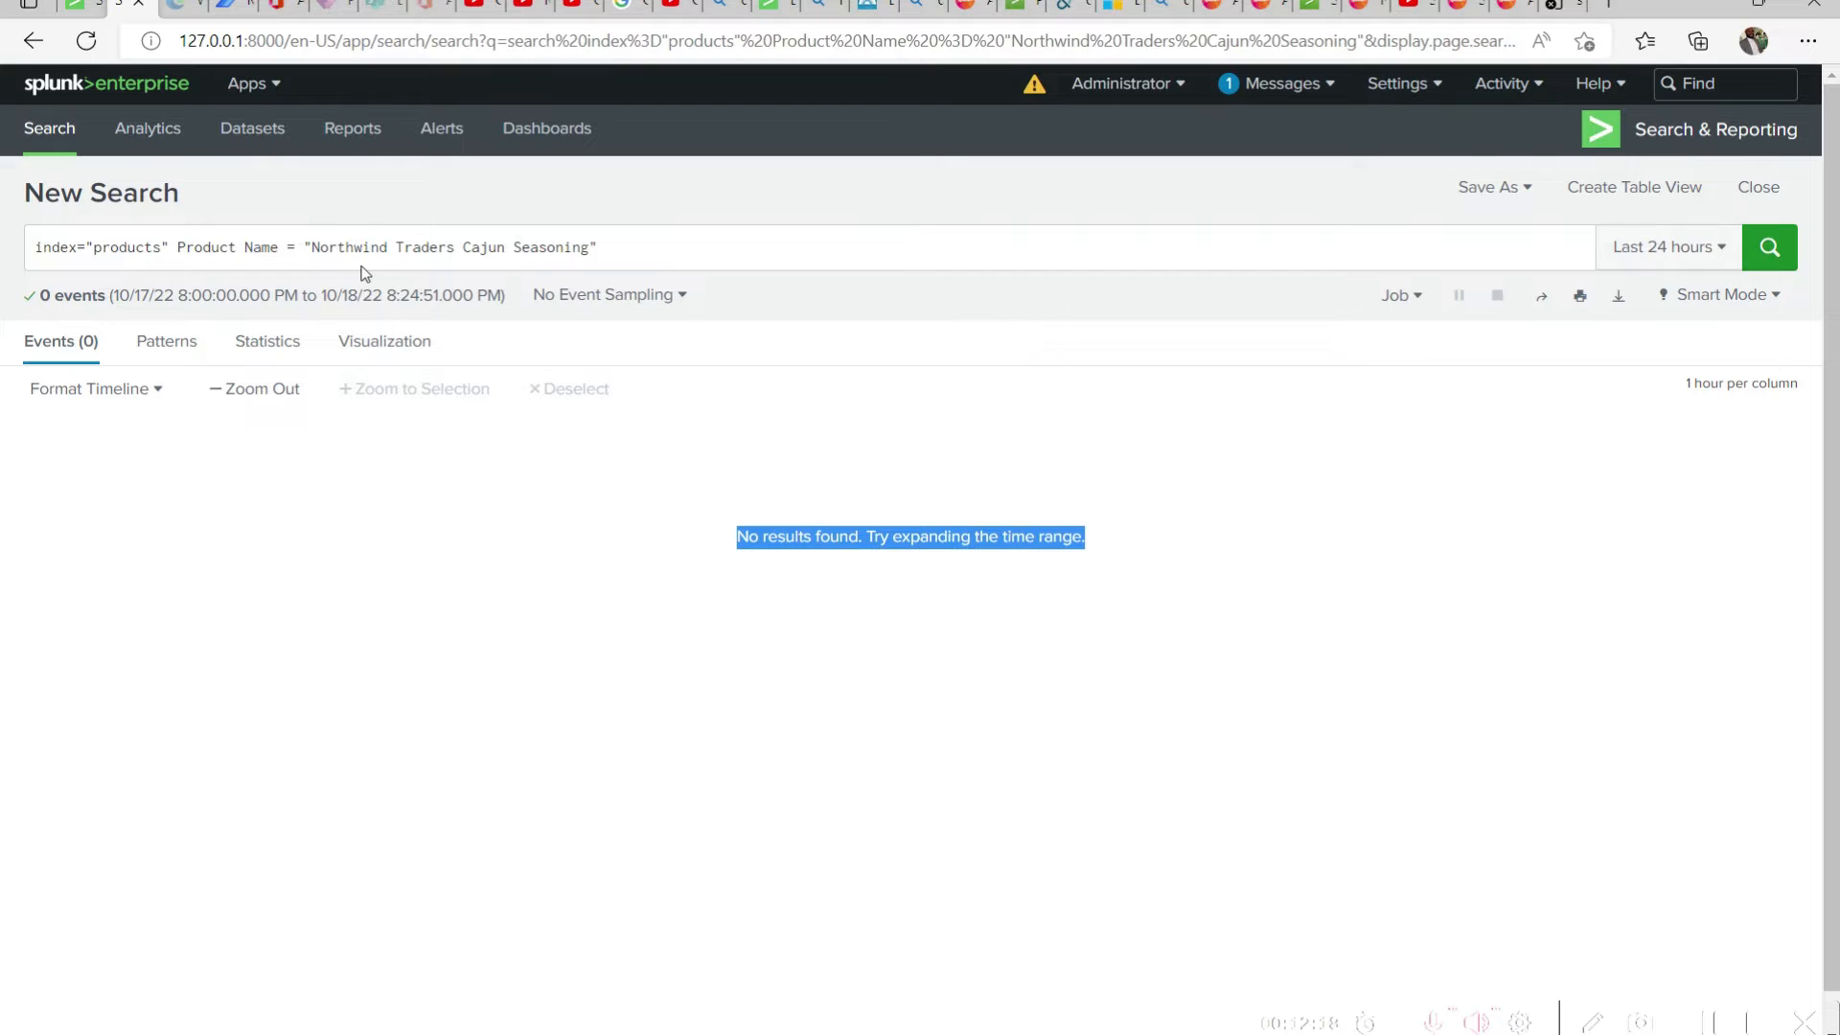
pyautogui.click(717, 245)
pyautogui.moveTo(718, 244); pyautogui.dragTo(9, 247)
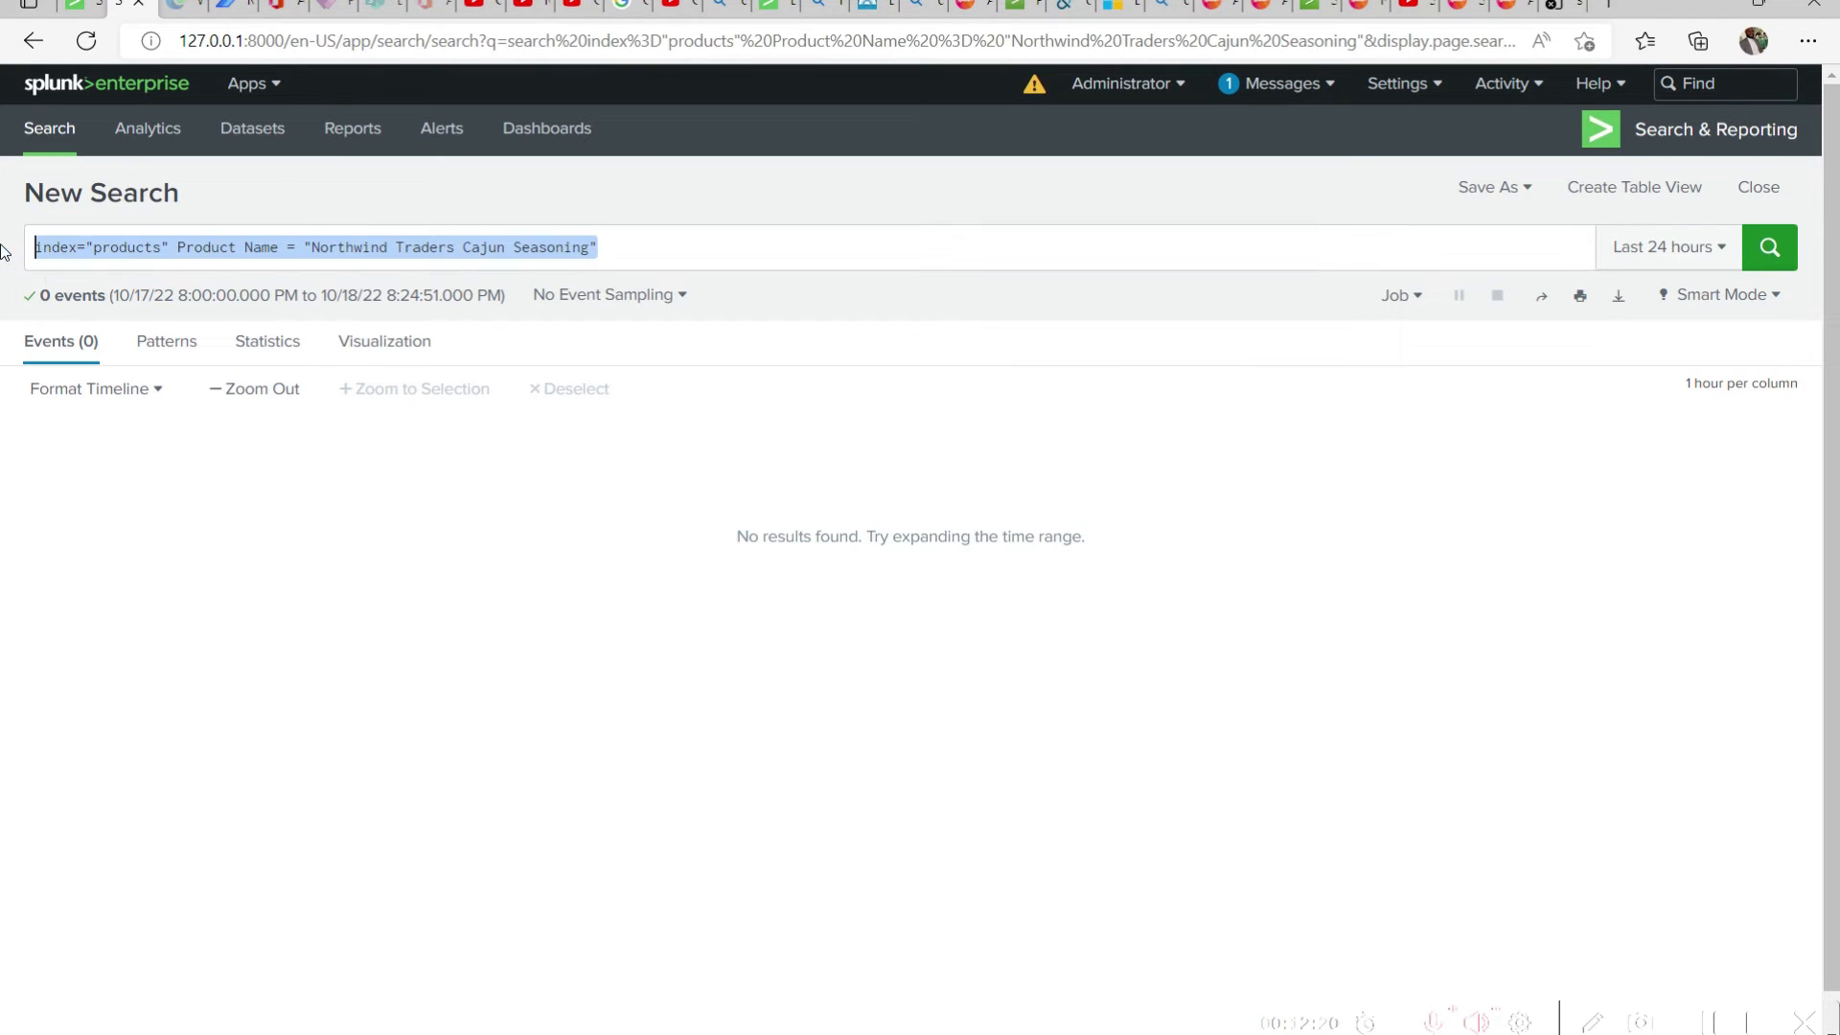
pyautogui.click(169, 247)
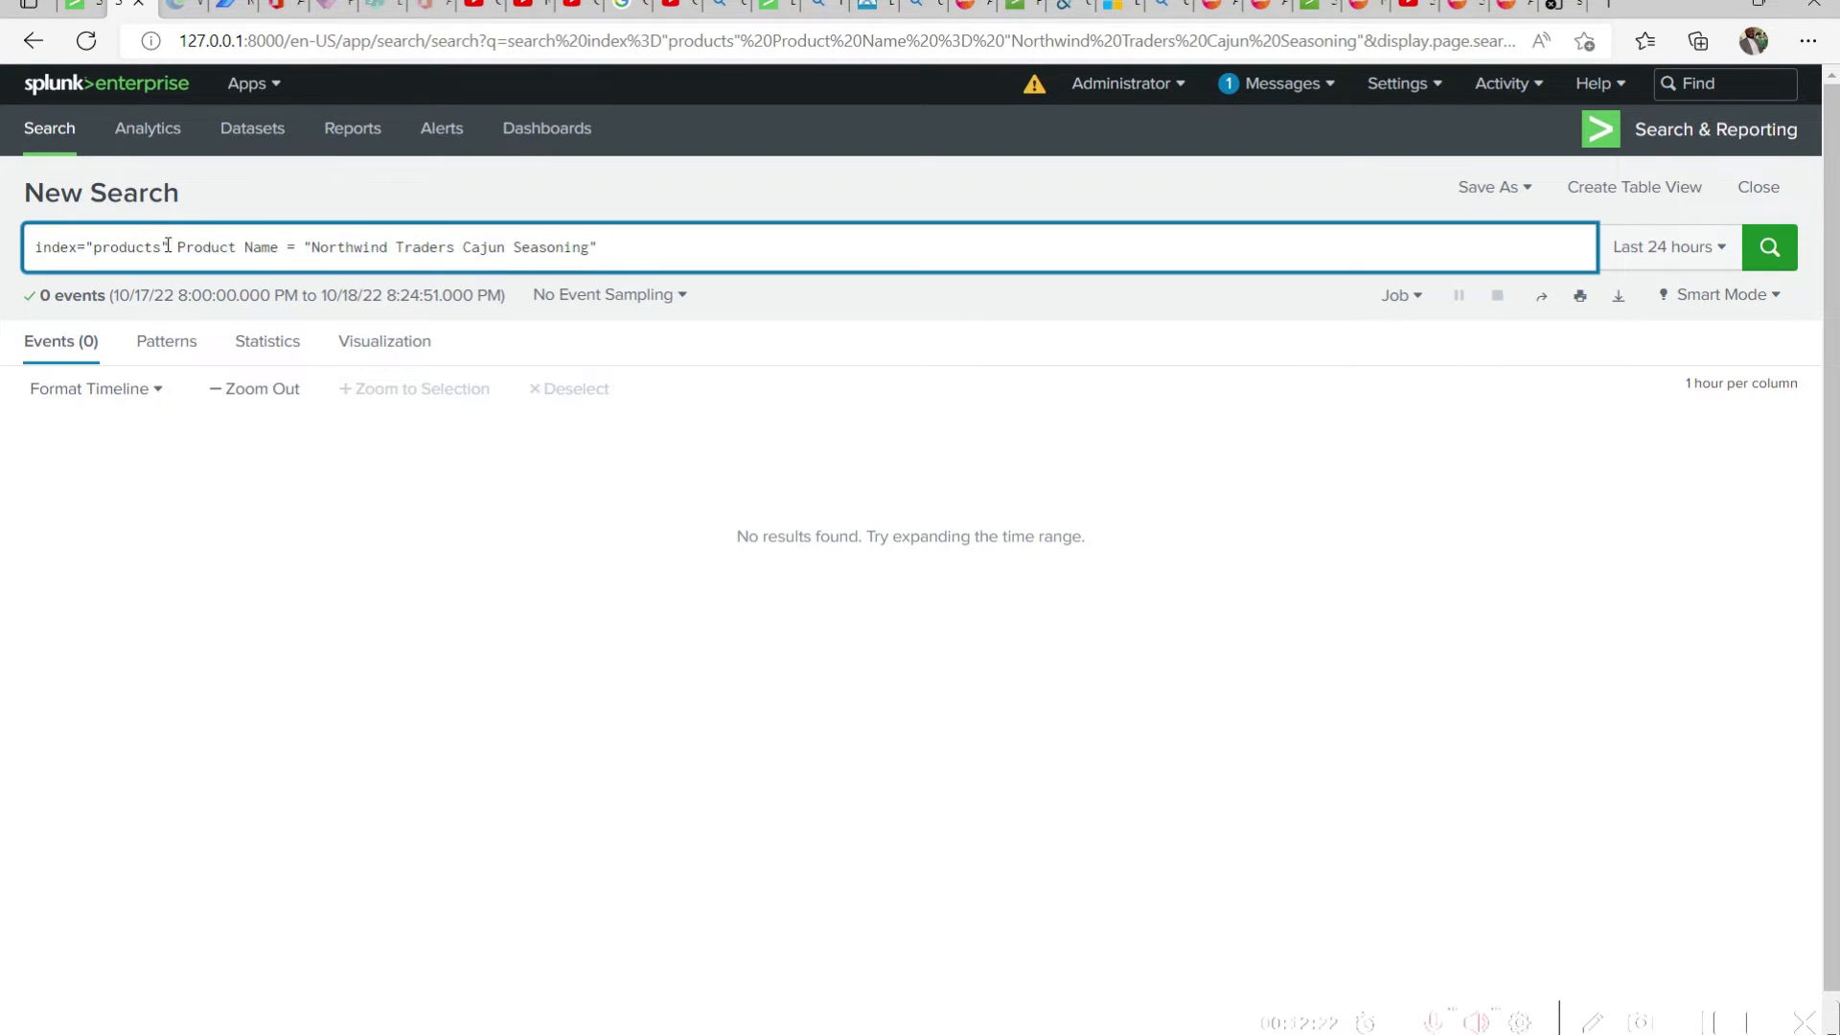
pyautogui.moveTo(170, 246); pyautogui.dragTo(23, 254)
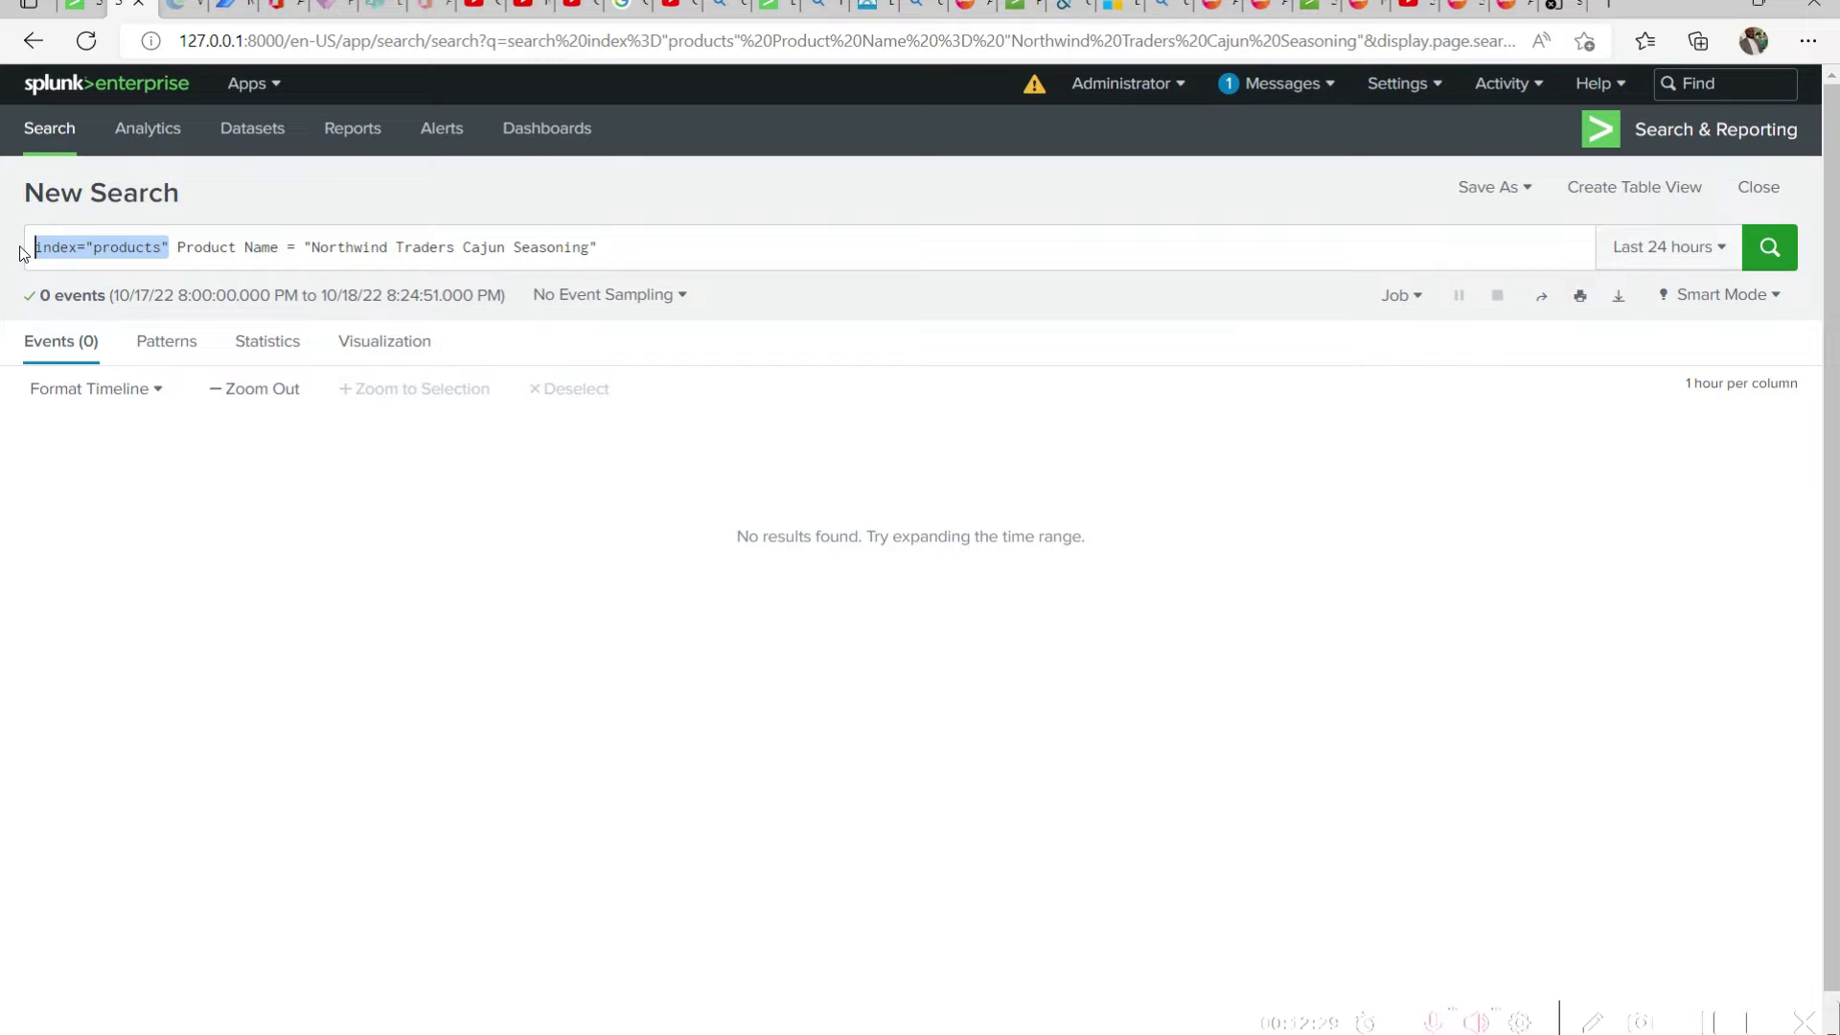
pyautogui.click(264, 247)
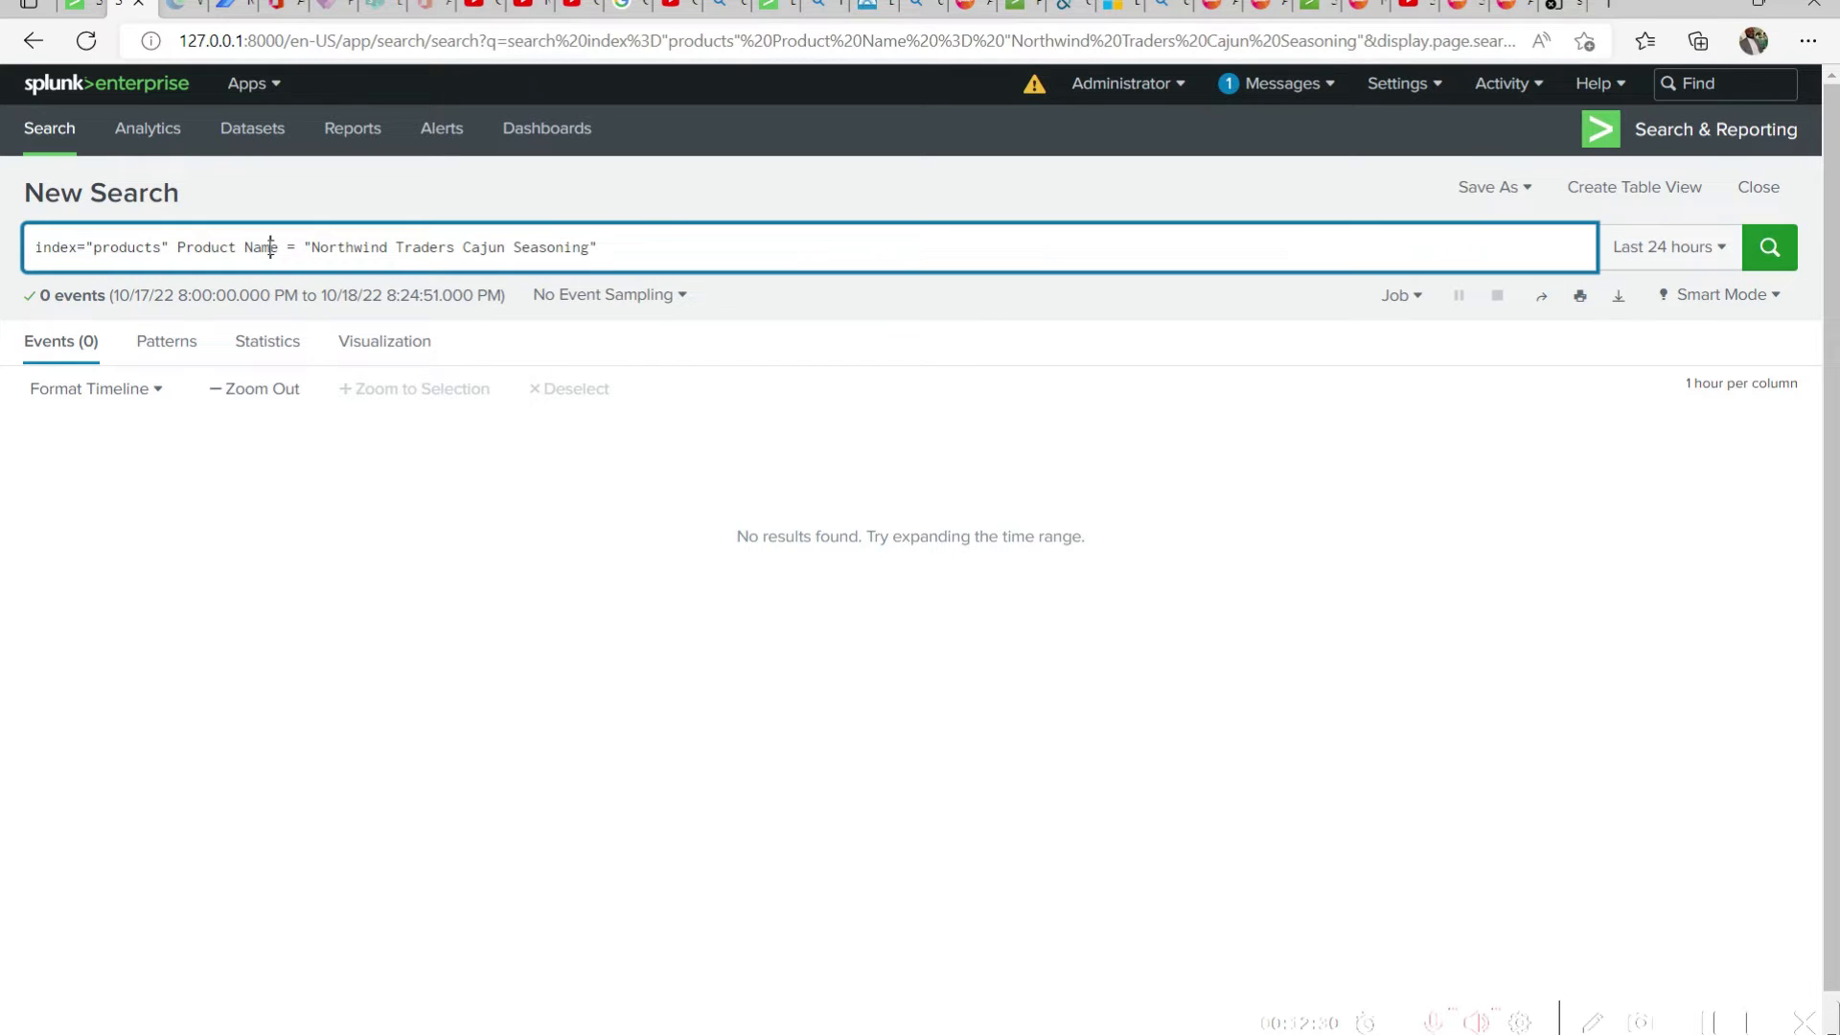
pyautogui.click(177, 248)
pyautogui.moveTo(77, 247); pyautogui.dragTo(35, 248)
pyautogui.click(74, 248)
pyautogui.moveTo(171, 248); pyautogui.dragTo(92, 240)
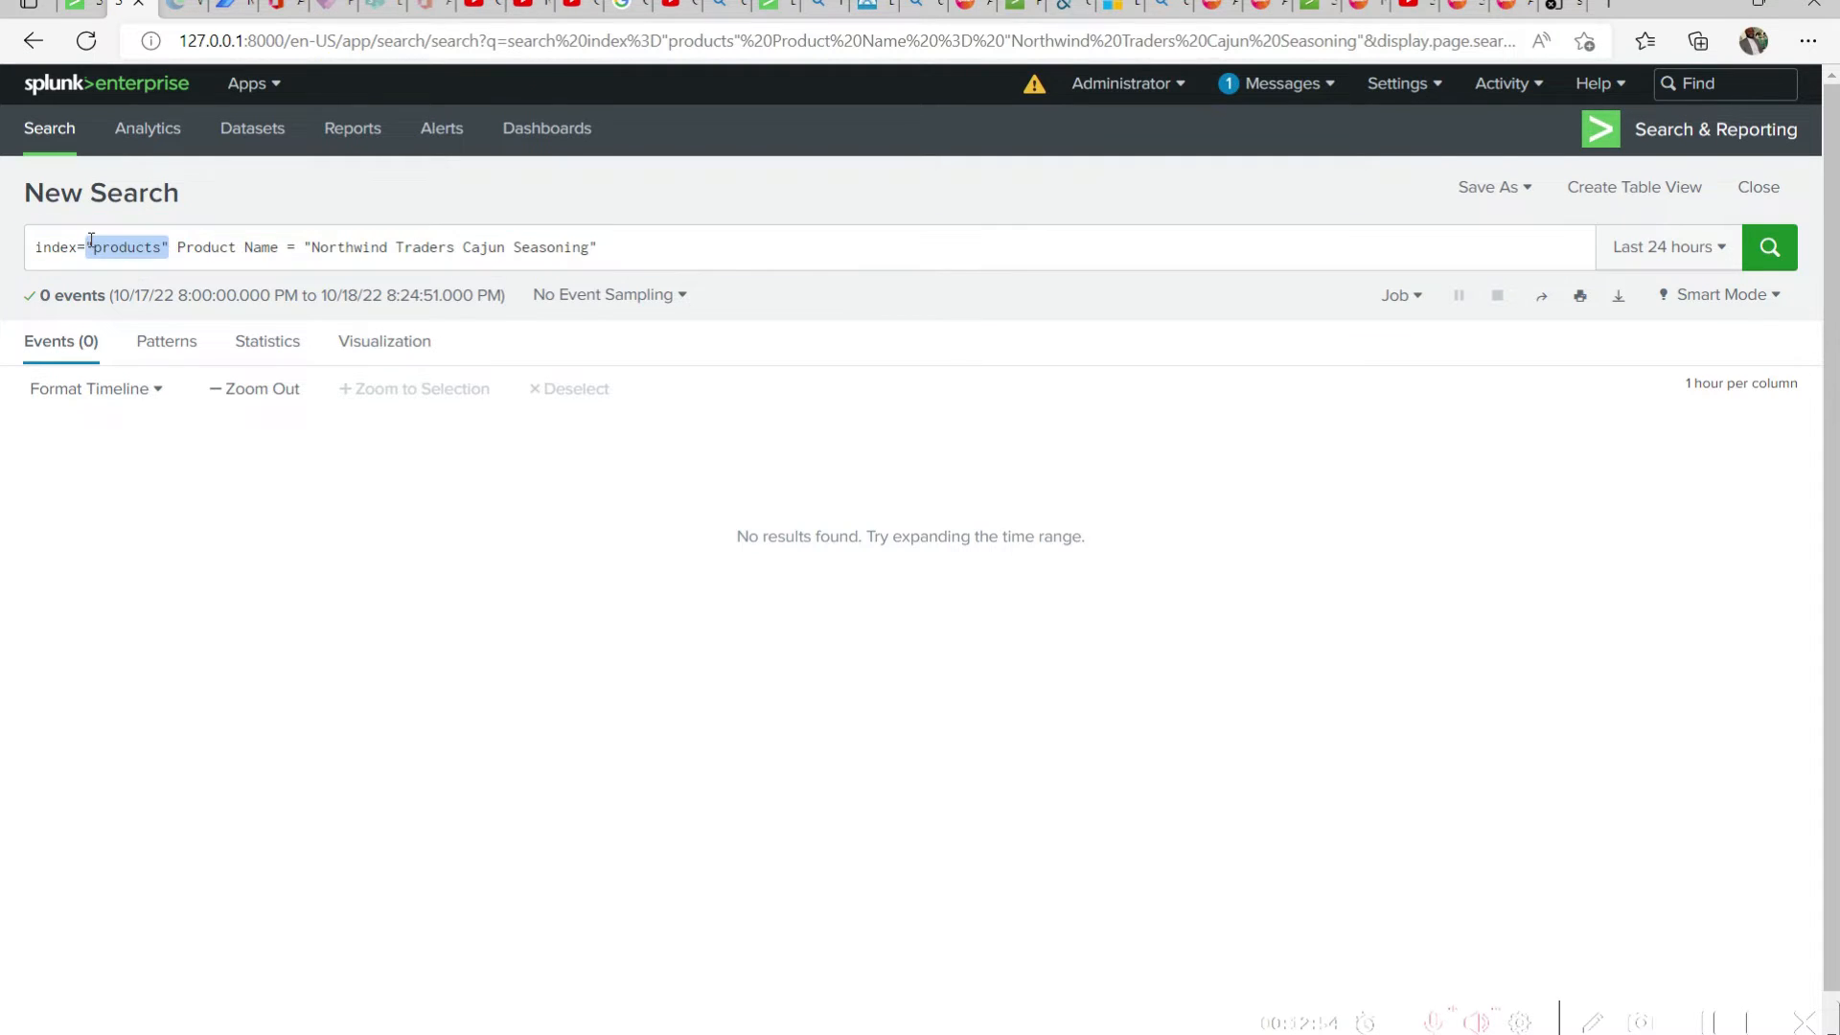
pyautogui.click(144, 251)
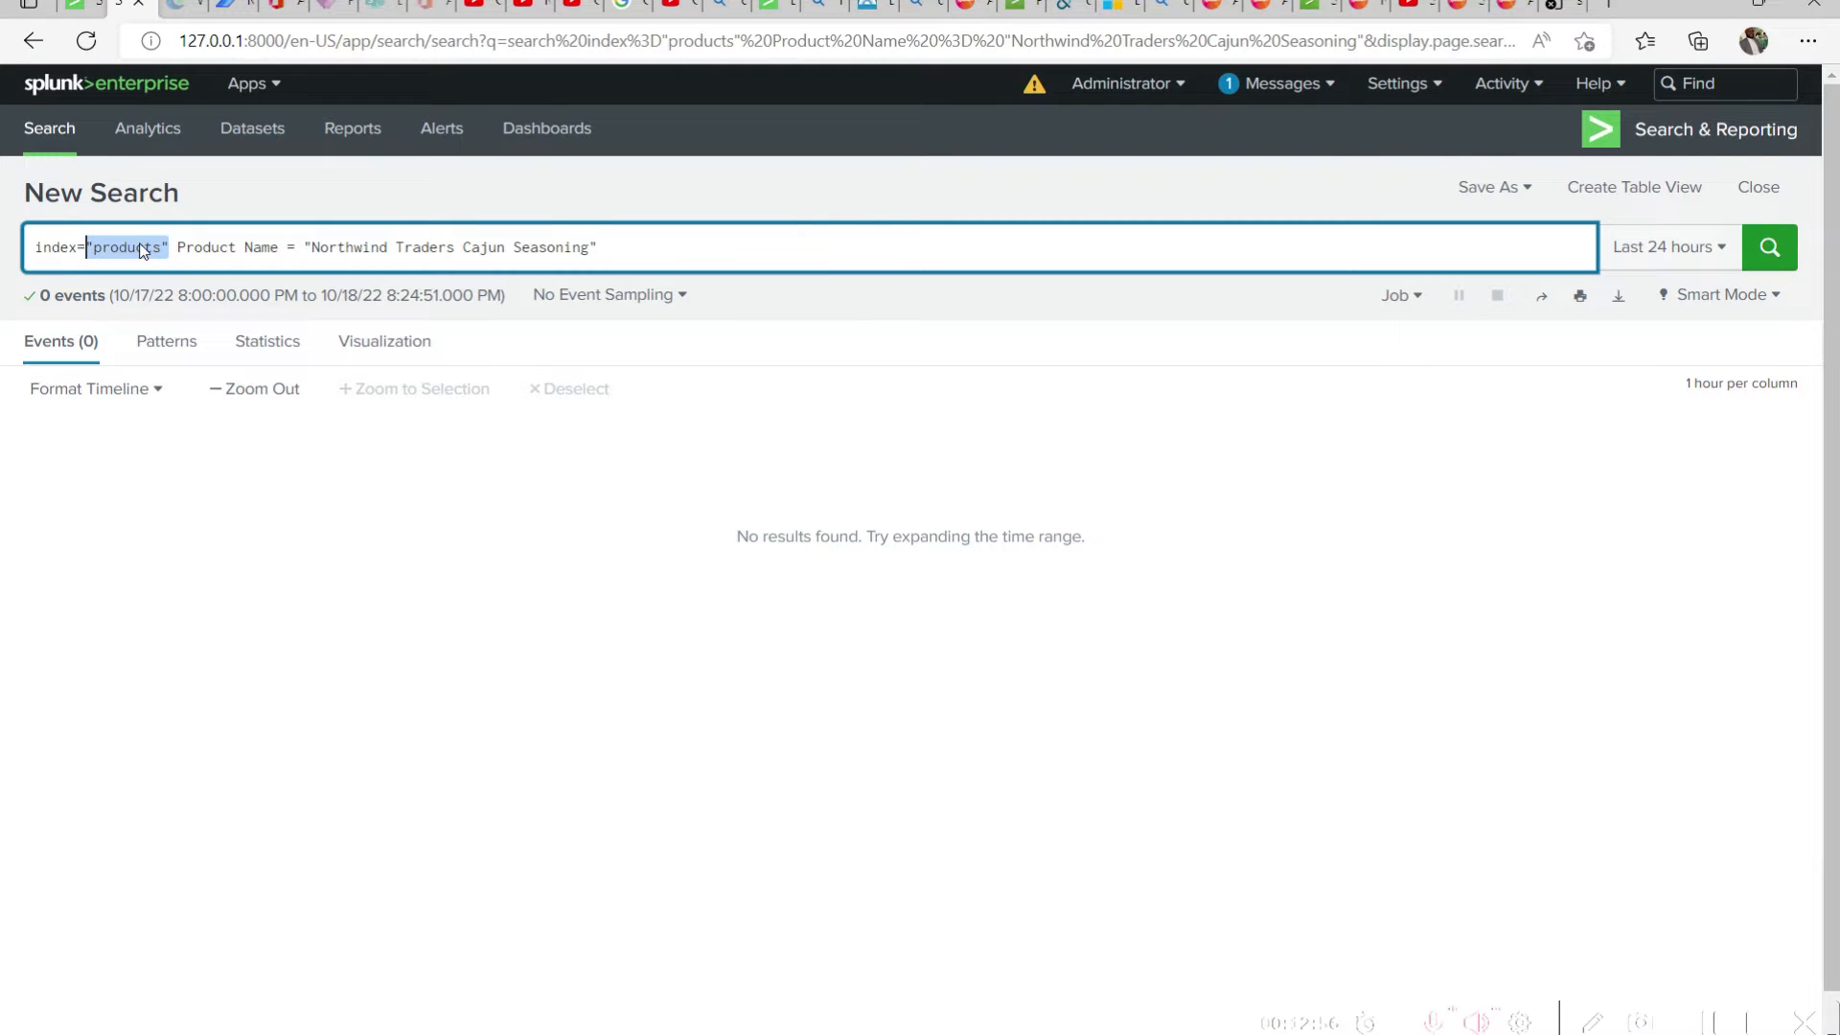
pyautogui.click(137, 248)
pyautogui.moveTo(178, 246); pyautogui.dragTo(269, 262)
pyautogui.click(261, 248)
pyautogui.doubleClick(179, 247)
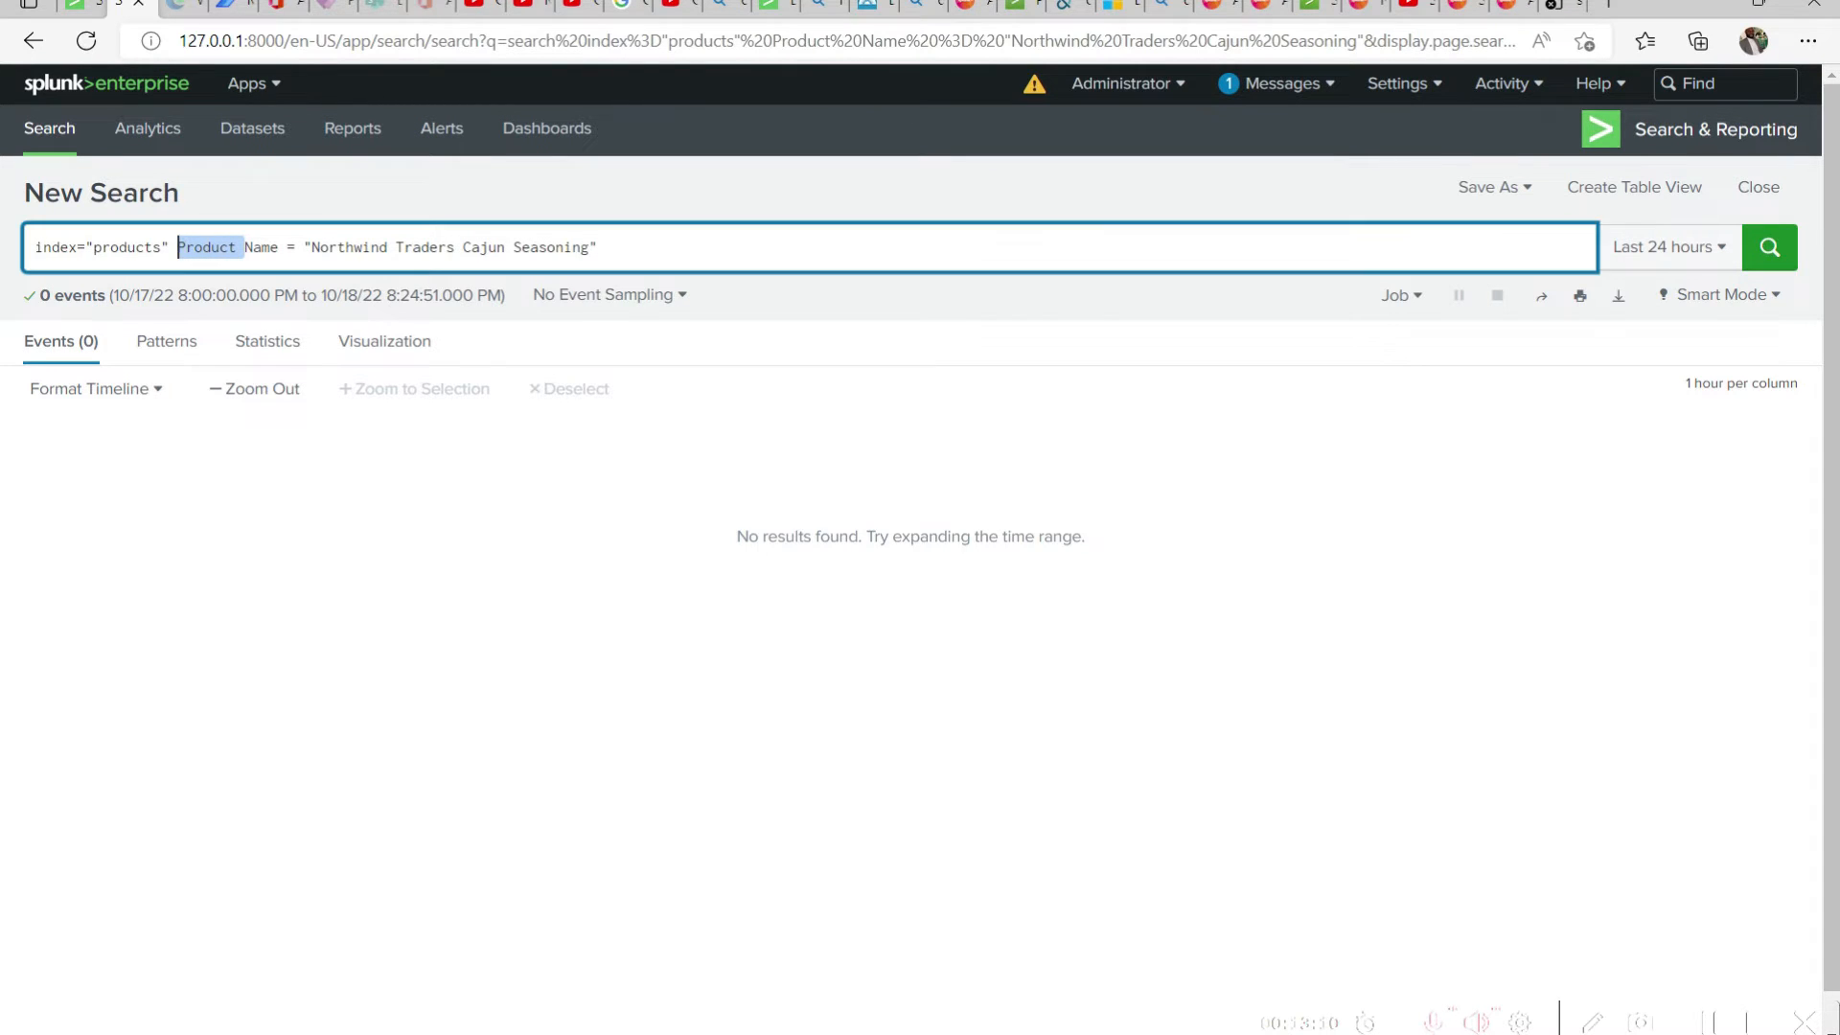
# Switch to the Products workbook in Excel, narrow column B, and select the ID heading
pyautogui.hotkey('alt', 'Tab')
pyautogui.hotkey('shift', 'Return')
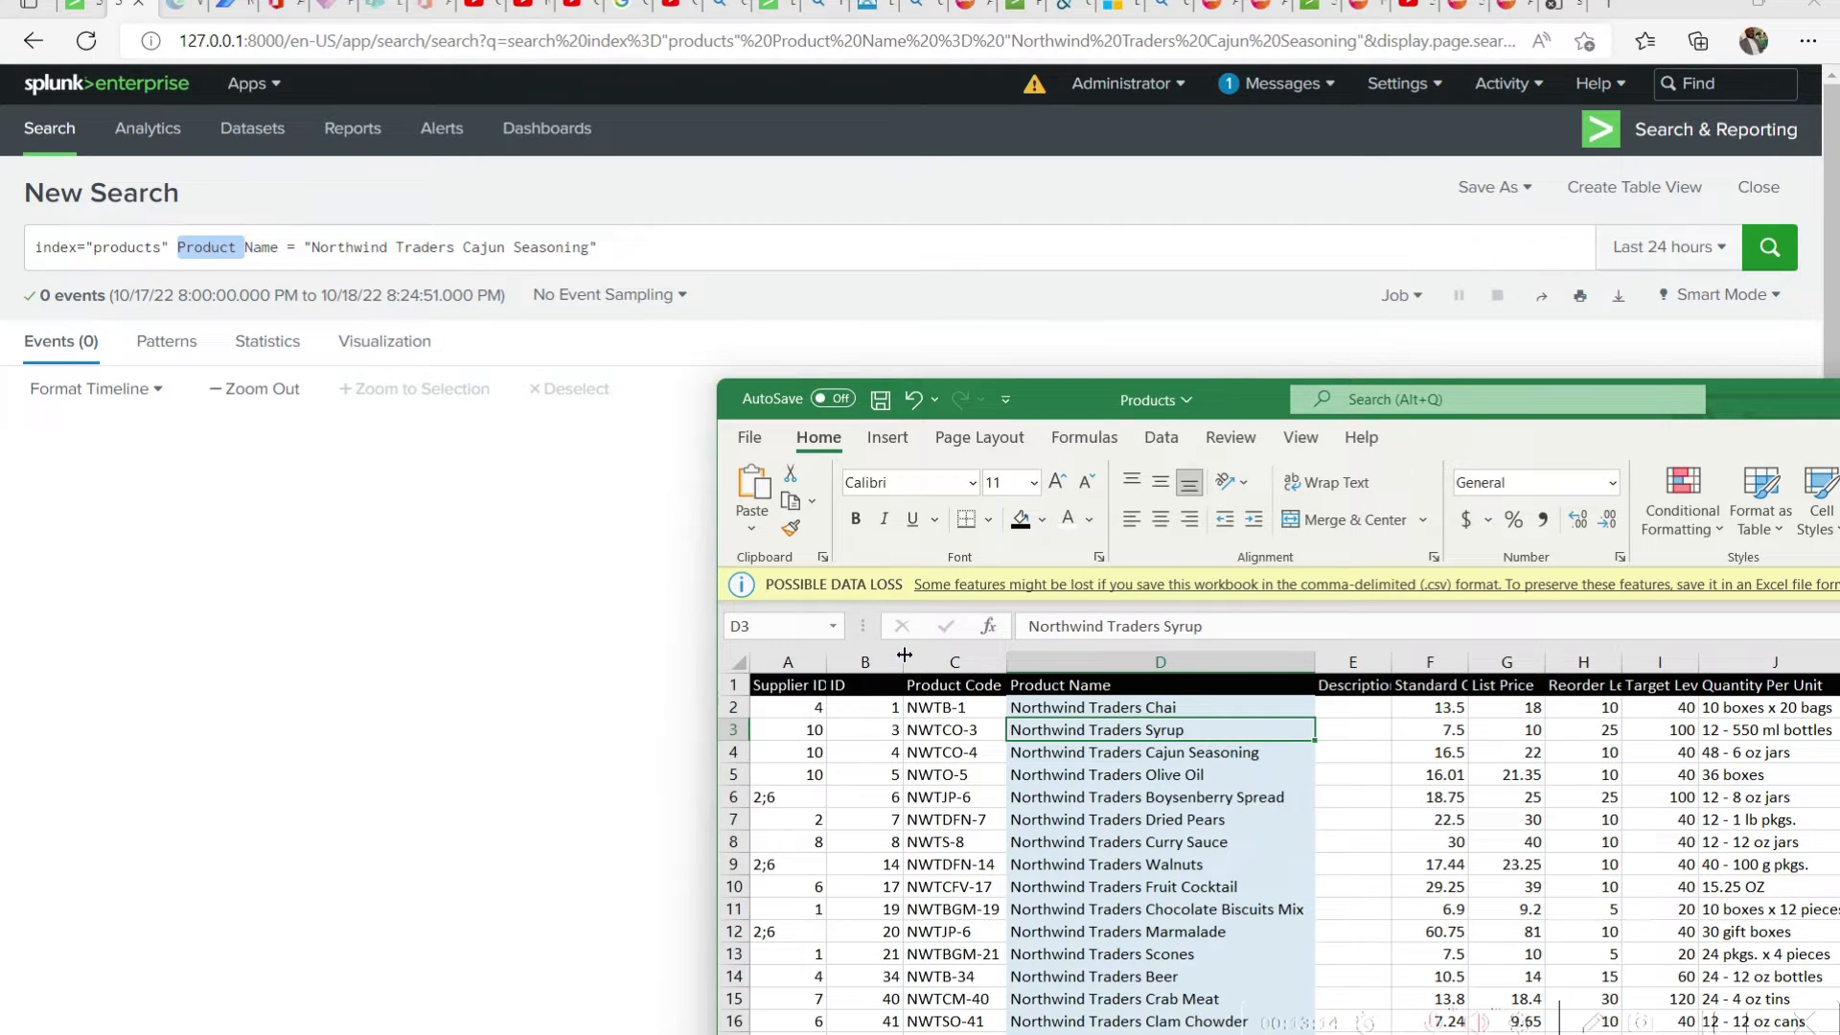
pyautogui.moveTo(905, 654); pyautogui.dragTo(853, 655)
pyautogui.click(844, 685)
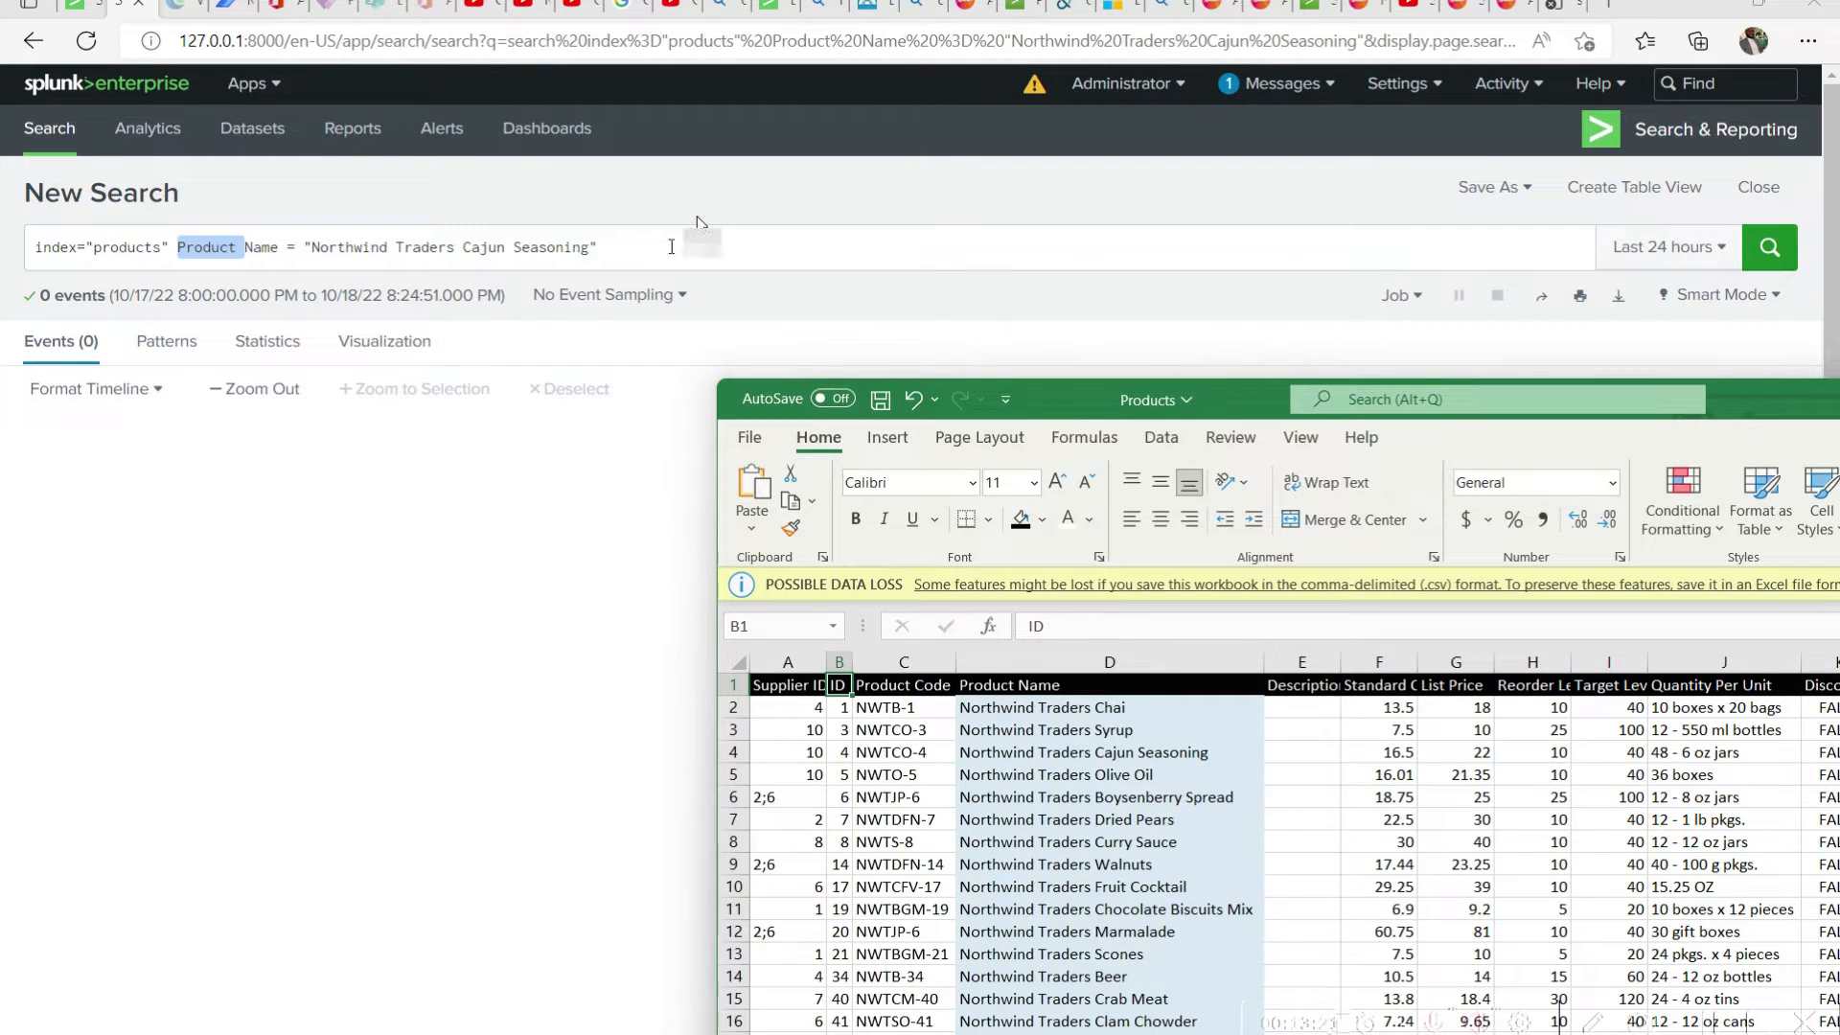
# Replace the Product Name condition in the Splunk query with ID="5" and run the search
pyautogui.click(713, 251)
pyautogui.moveTo(713, 251); pyautogui.dragTo(178, 248)
pyautogui.hotkey('ctrl', 'c')
pyautogui.press('BackSpace')
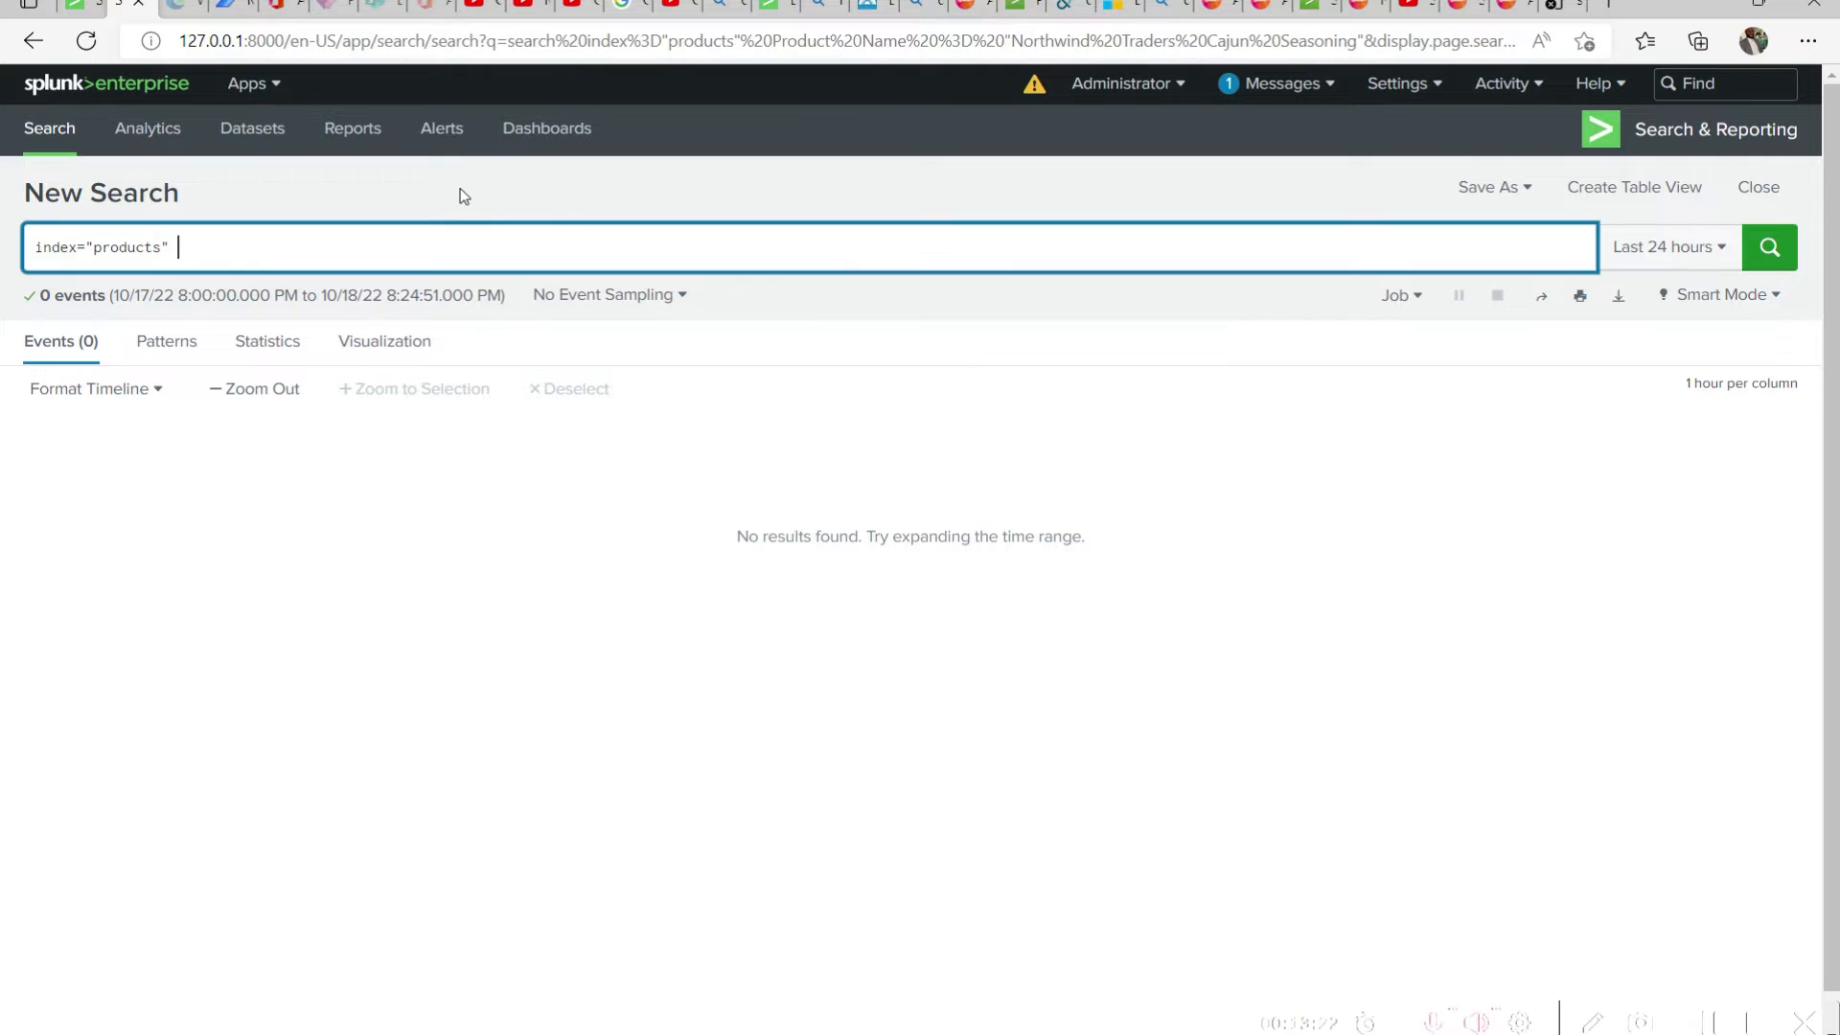
pyautogui.write('ID="5"')
pyautogui.click(1770, 247)
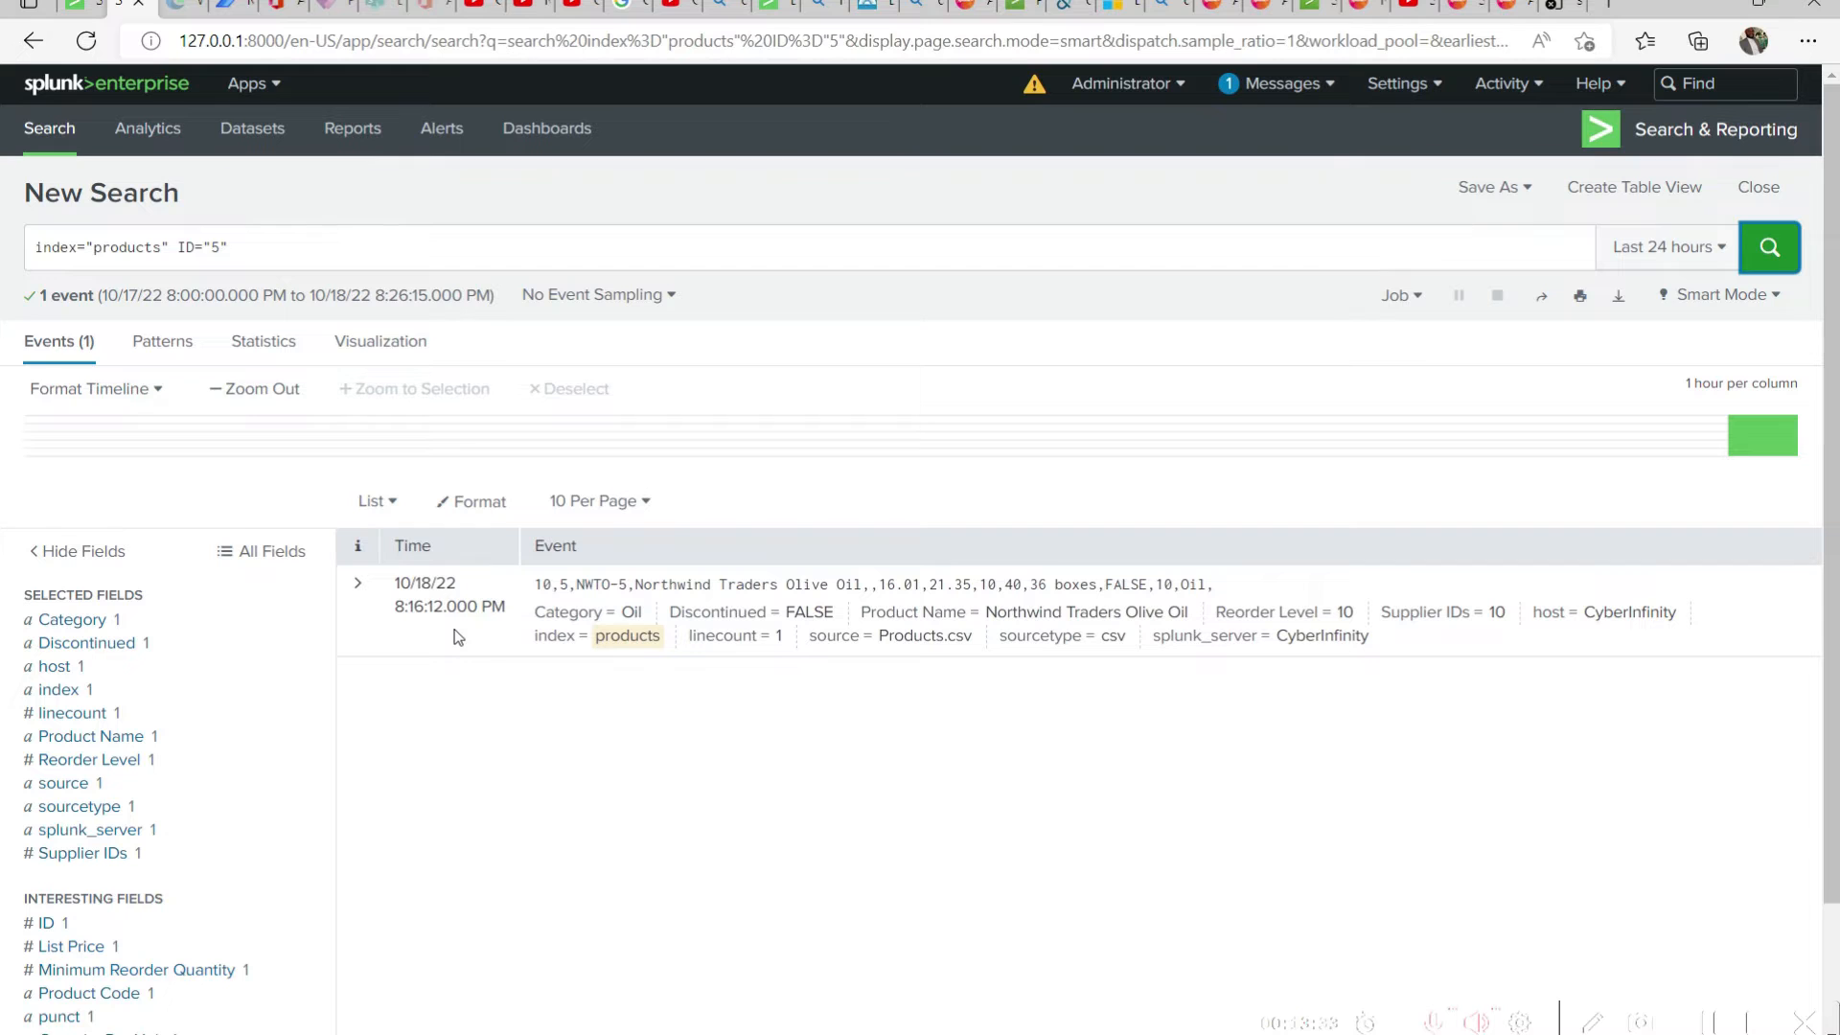
# Check the product with ID 5 by selecting its row in the Excel workbook, and return to Splunk
pyautogui.hotkey('alt', 'Tab')
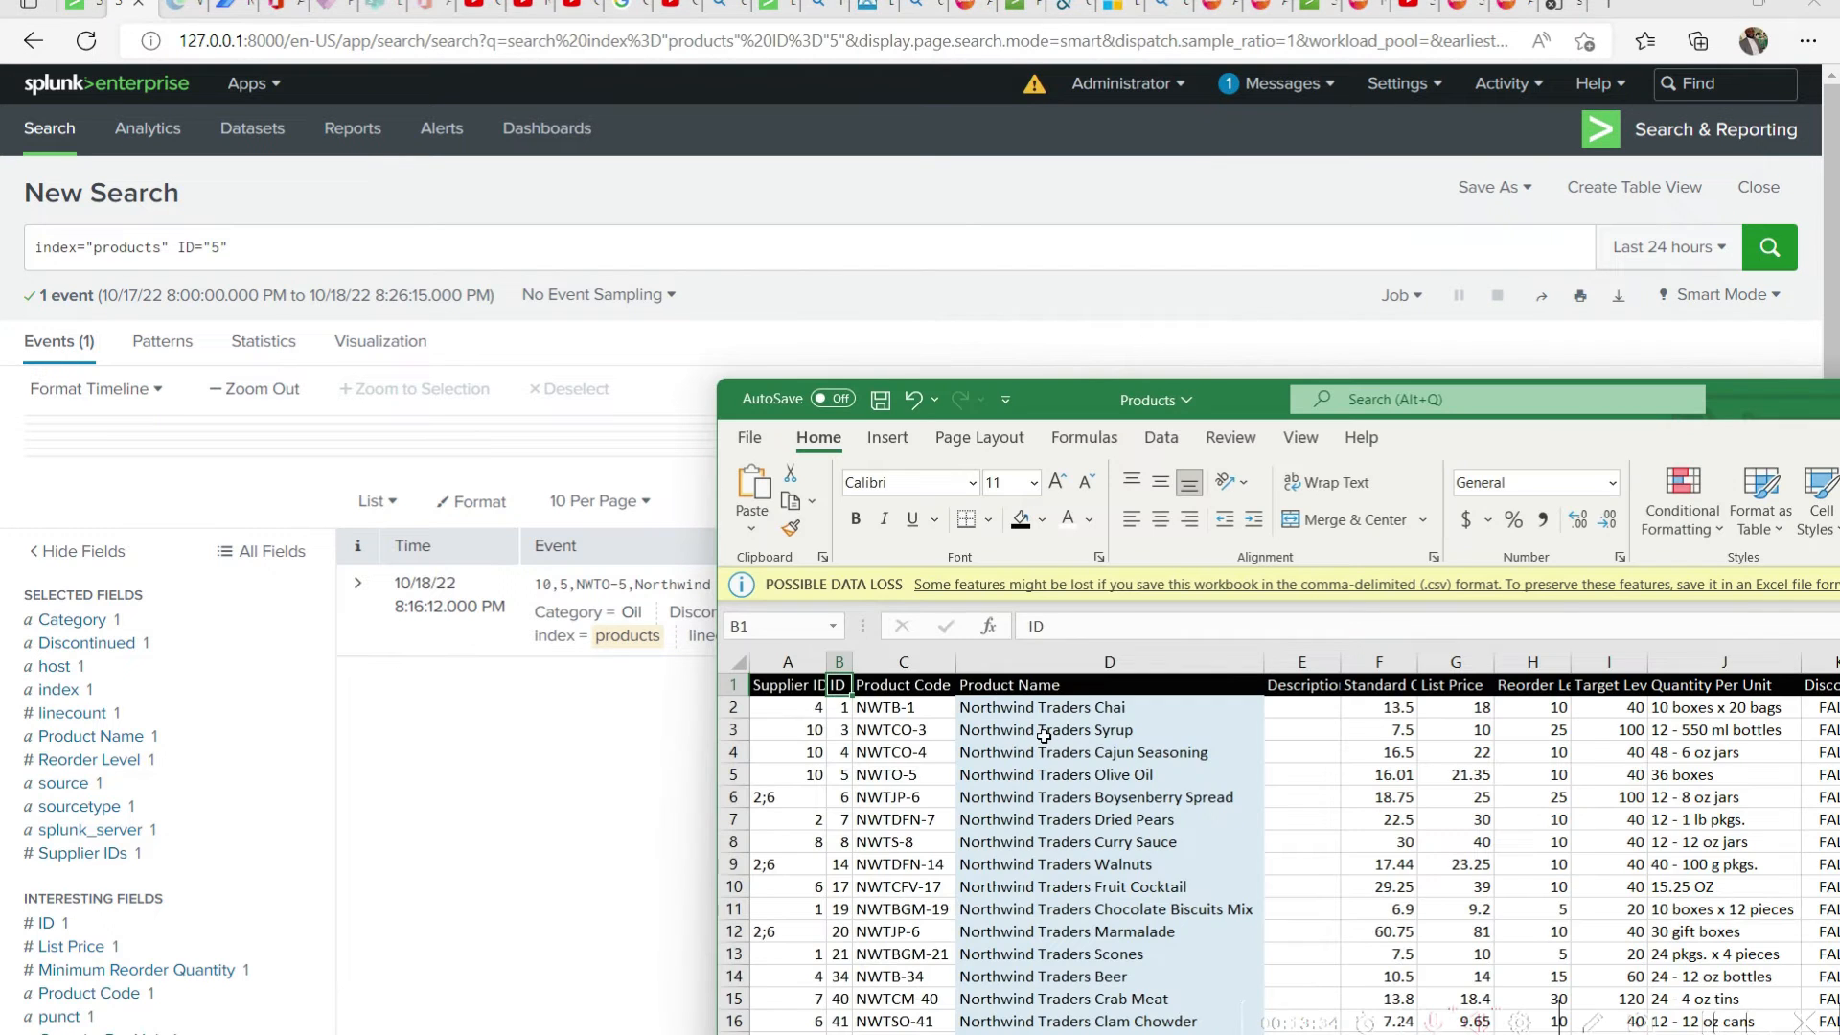
pyautogui.keyDown('ctrl'); pyautogui.click(733, 774); pyautogui.keyUp('ctrl')
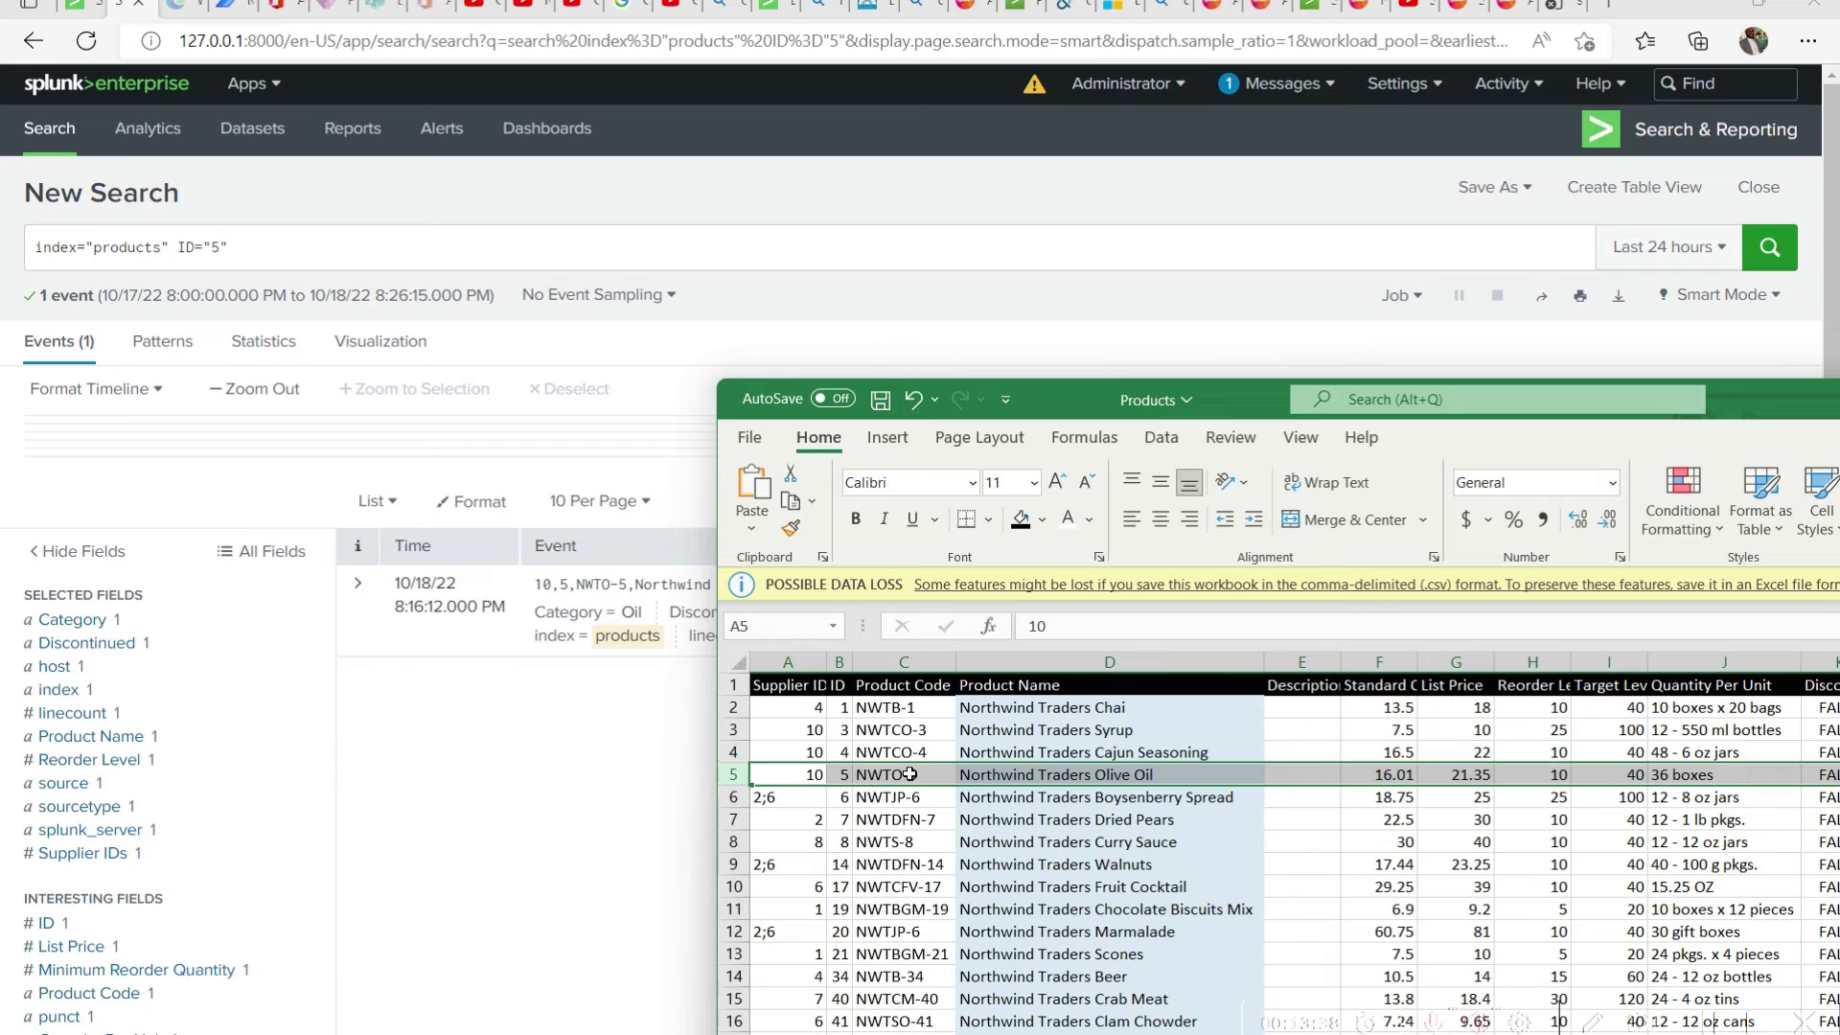
pyautogui.click(282, 204)
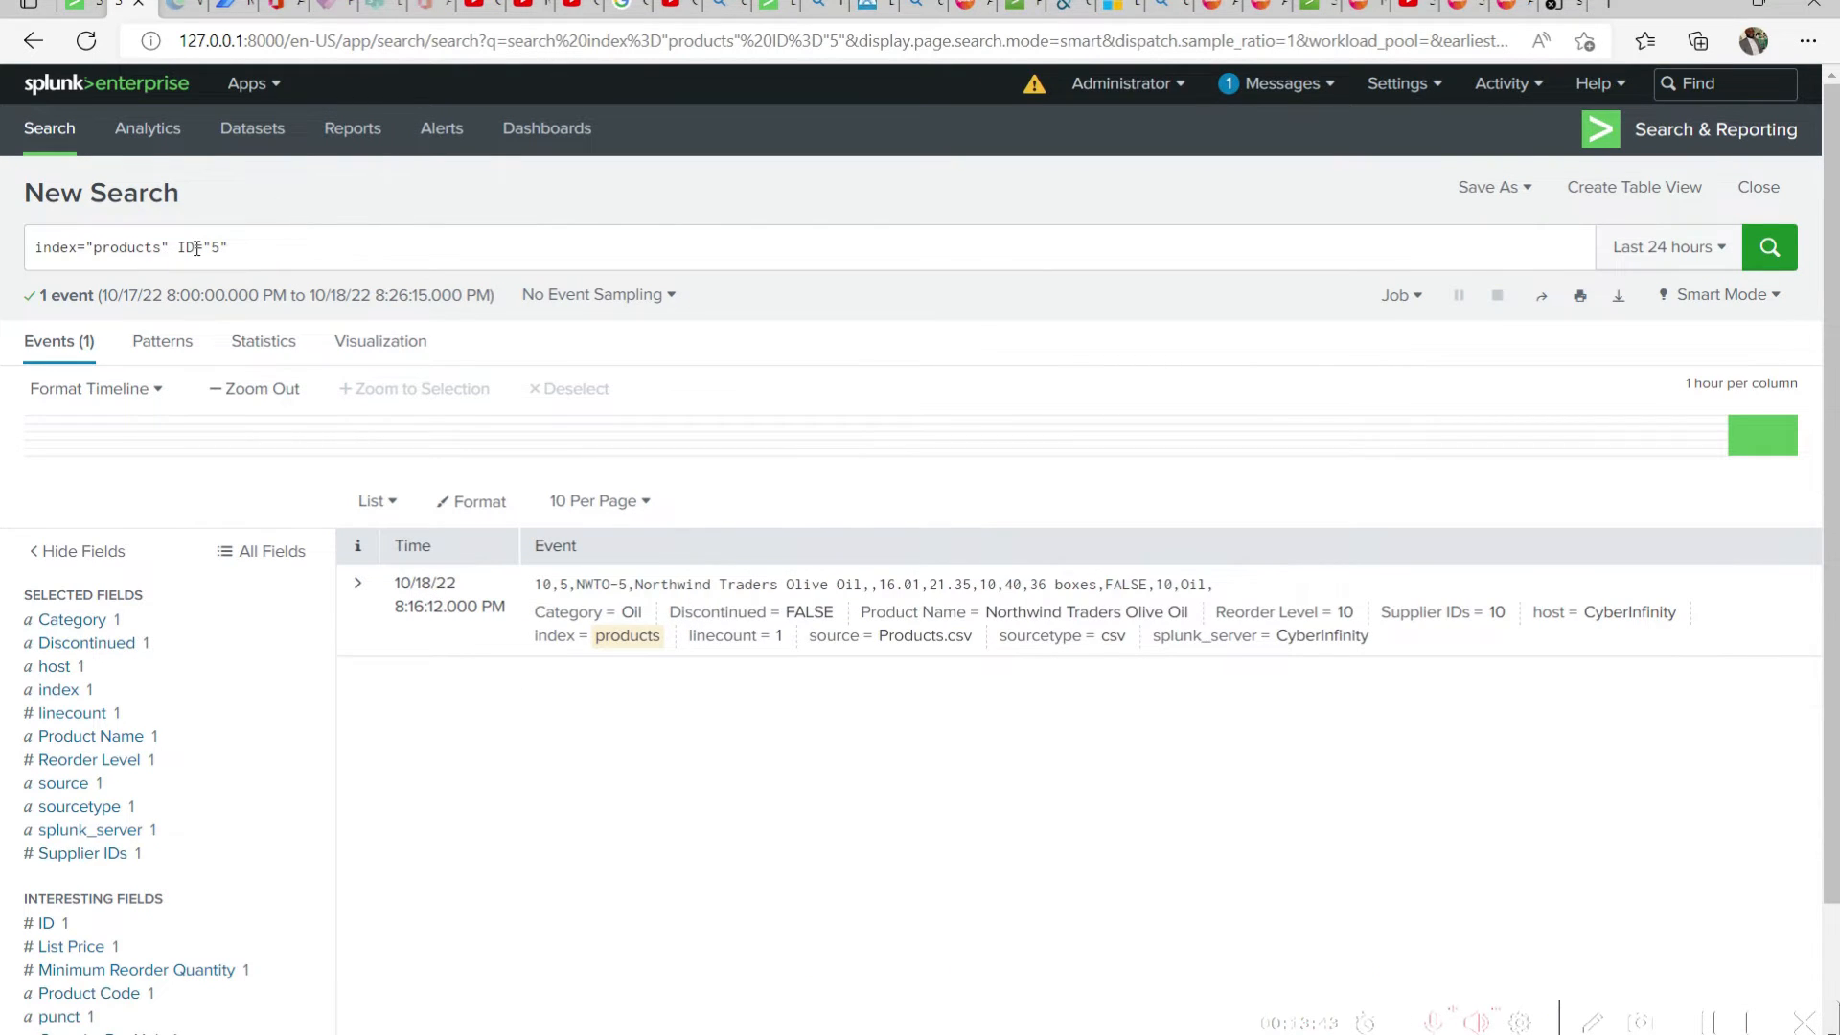
# Replace the ID condition with "Product Name" = "Northwind Traders Cajun Seasoning", enclosing the field name in quotes, and run the search
pyautogui.moveTo(197, 248); pyautogui.dragTo(180, 249)
pyautogui.press('End')
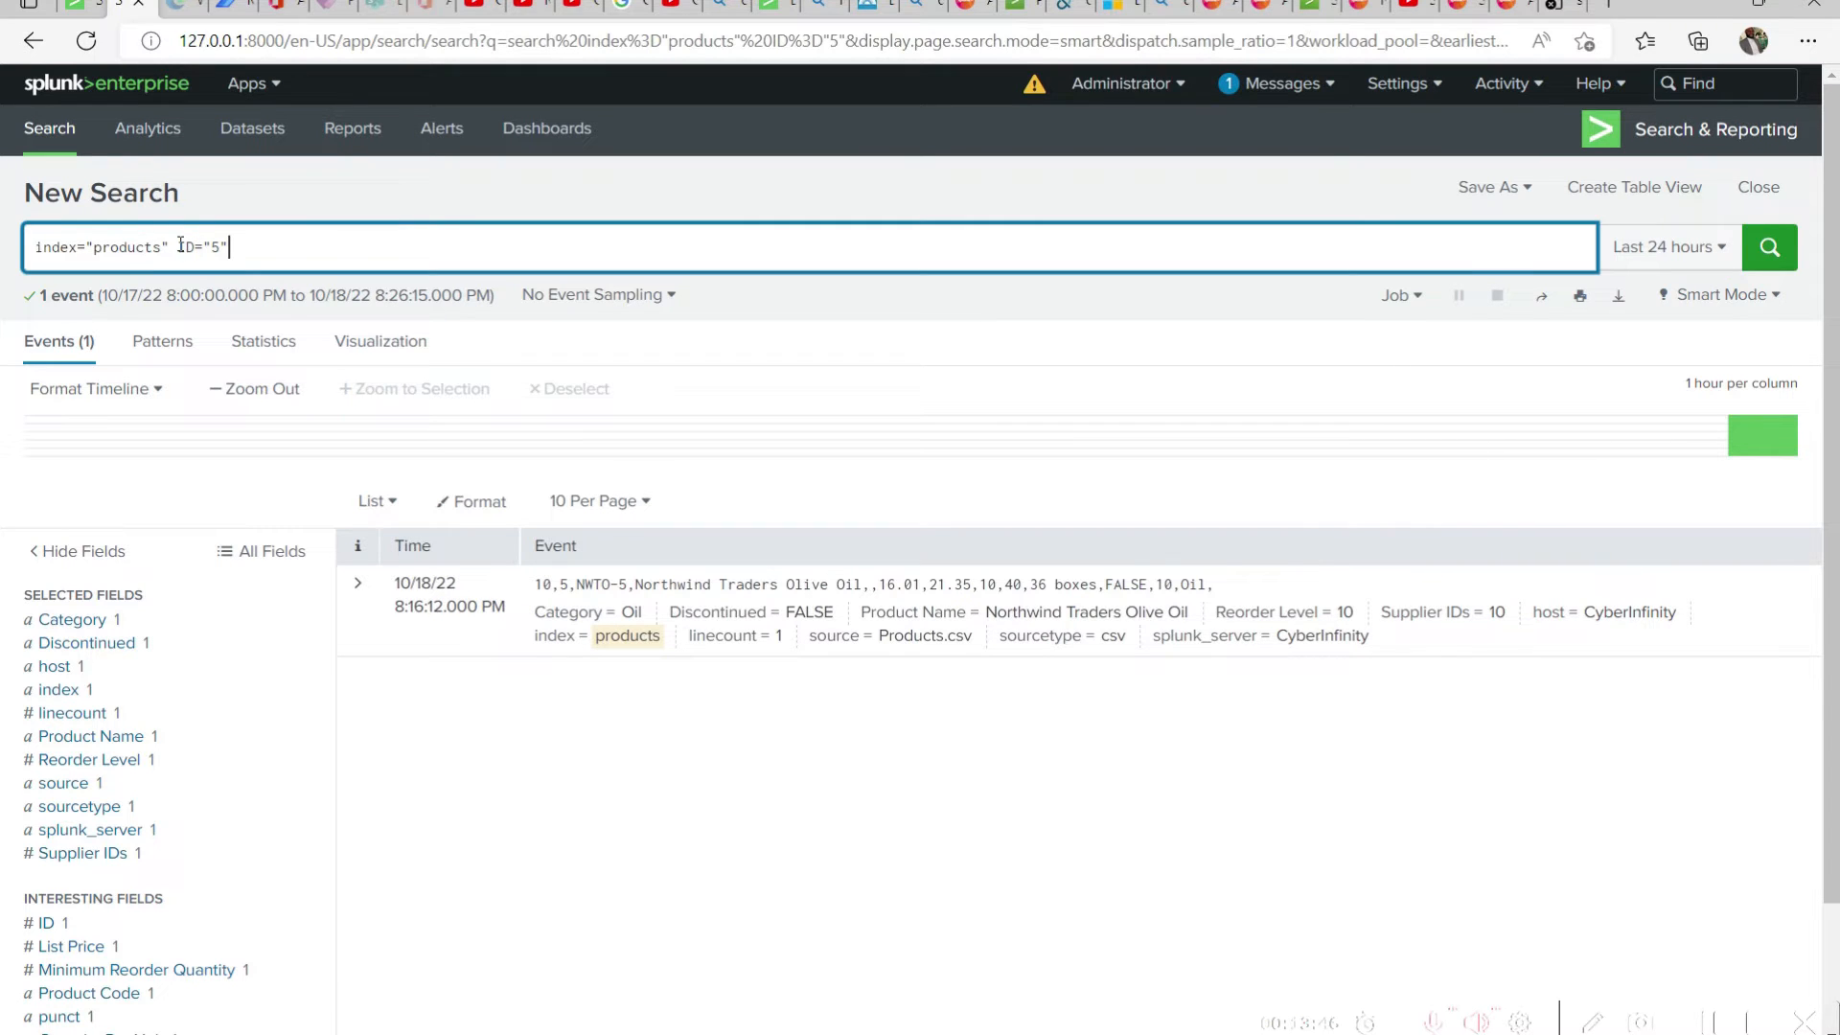
pyautogui.moveTo(180, 246); pyautogui.dragTo(381, 246)
pyautogui.hotkey('ctrl', 'v')
pyautogui.click(179, 247)
pyautogui.write('" ')
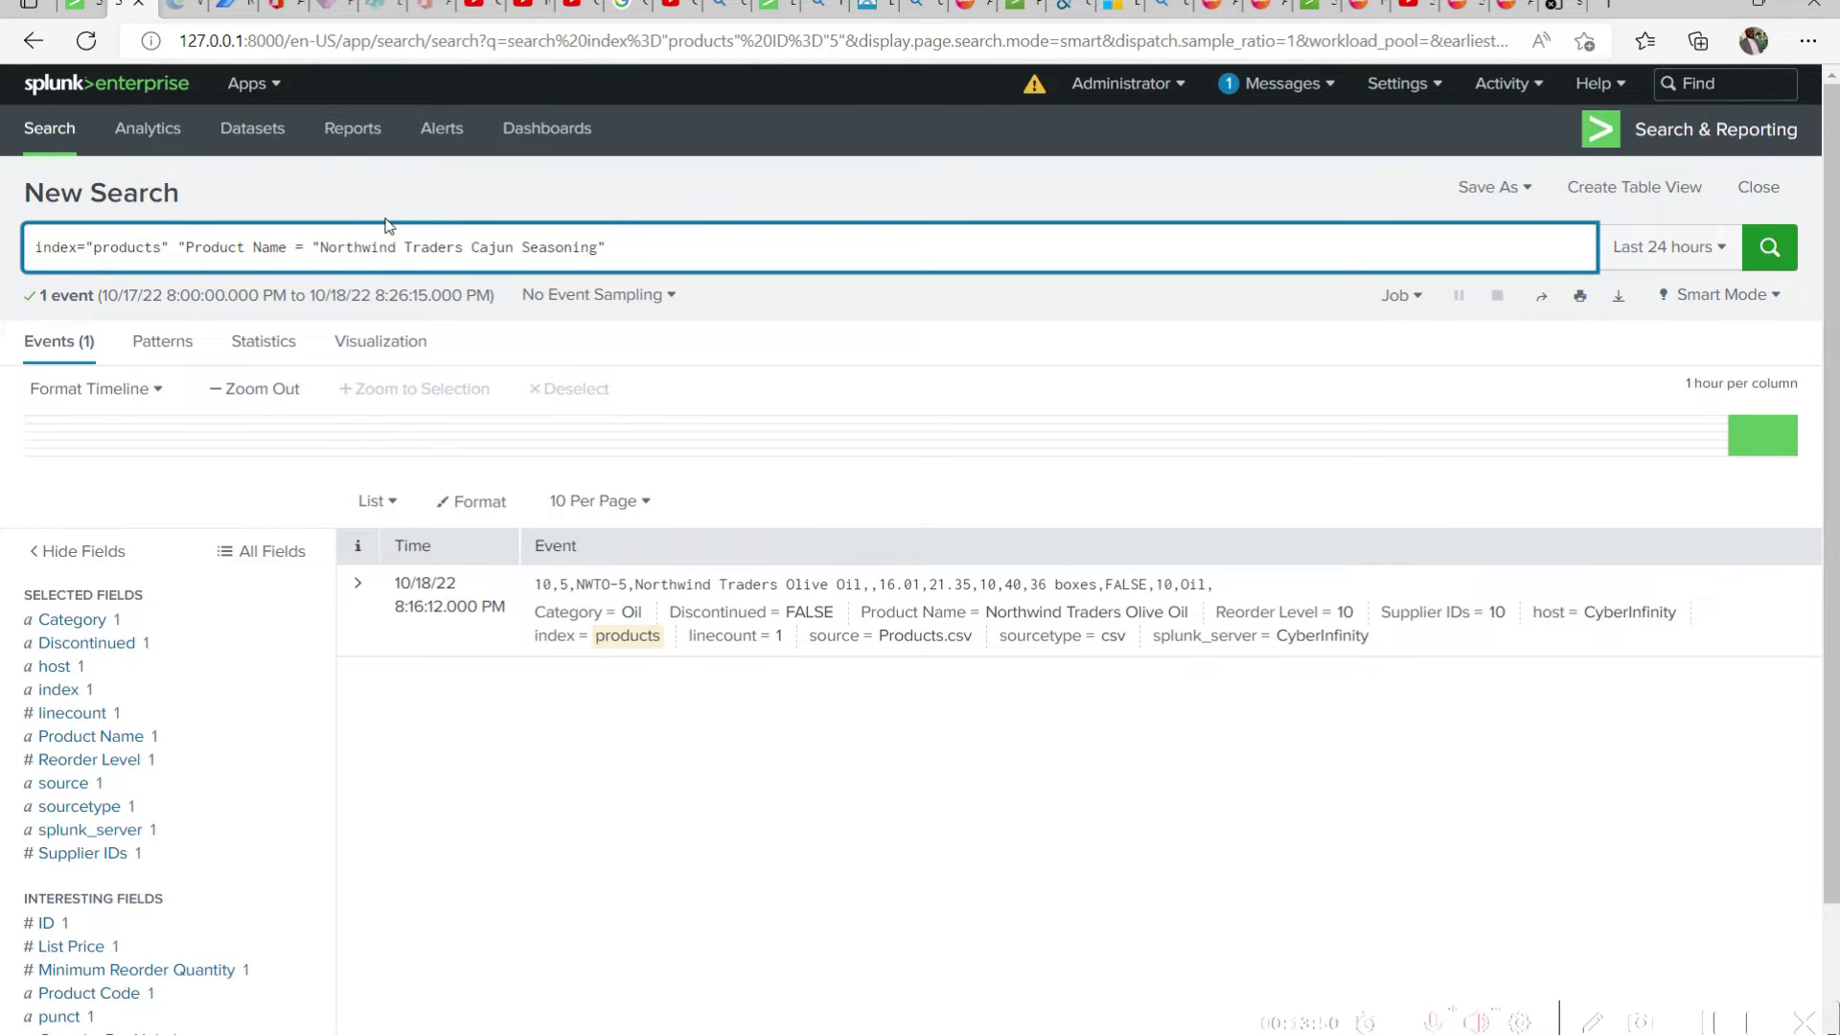
pyautogui.write('"')
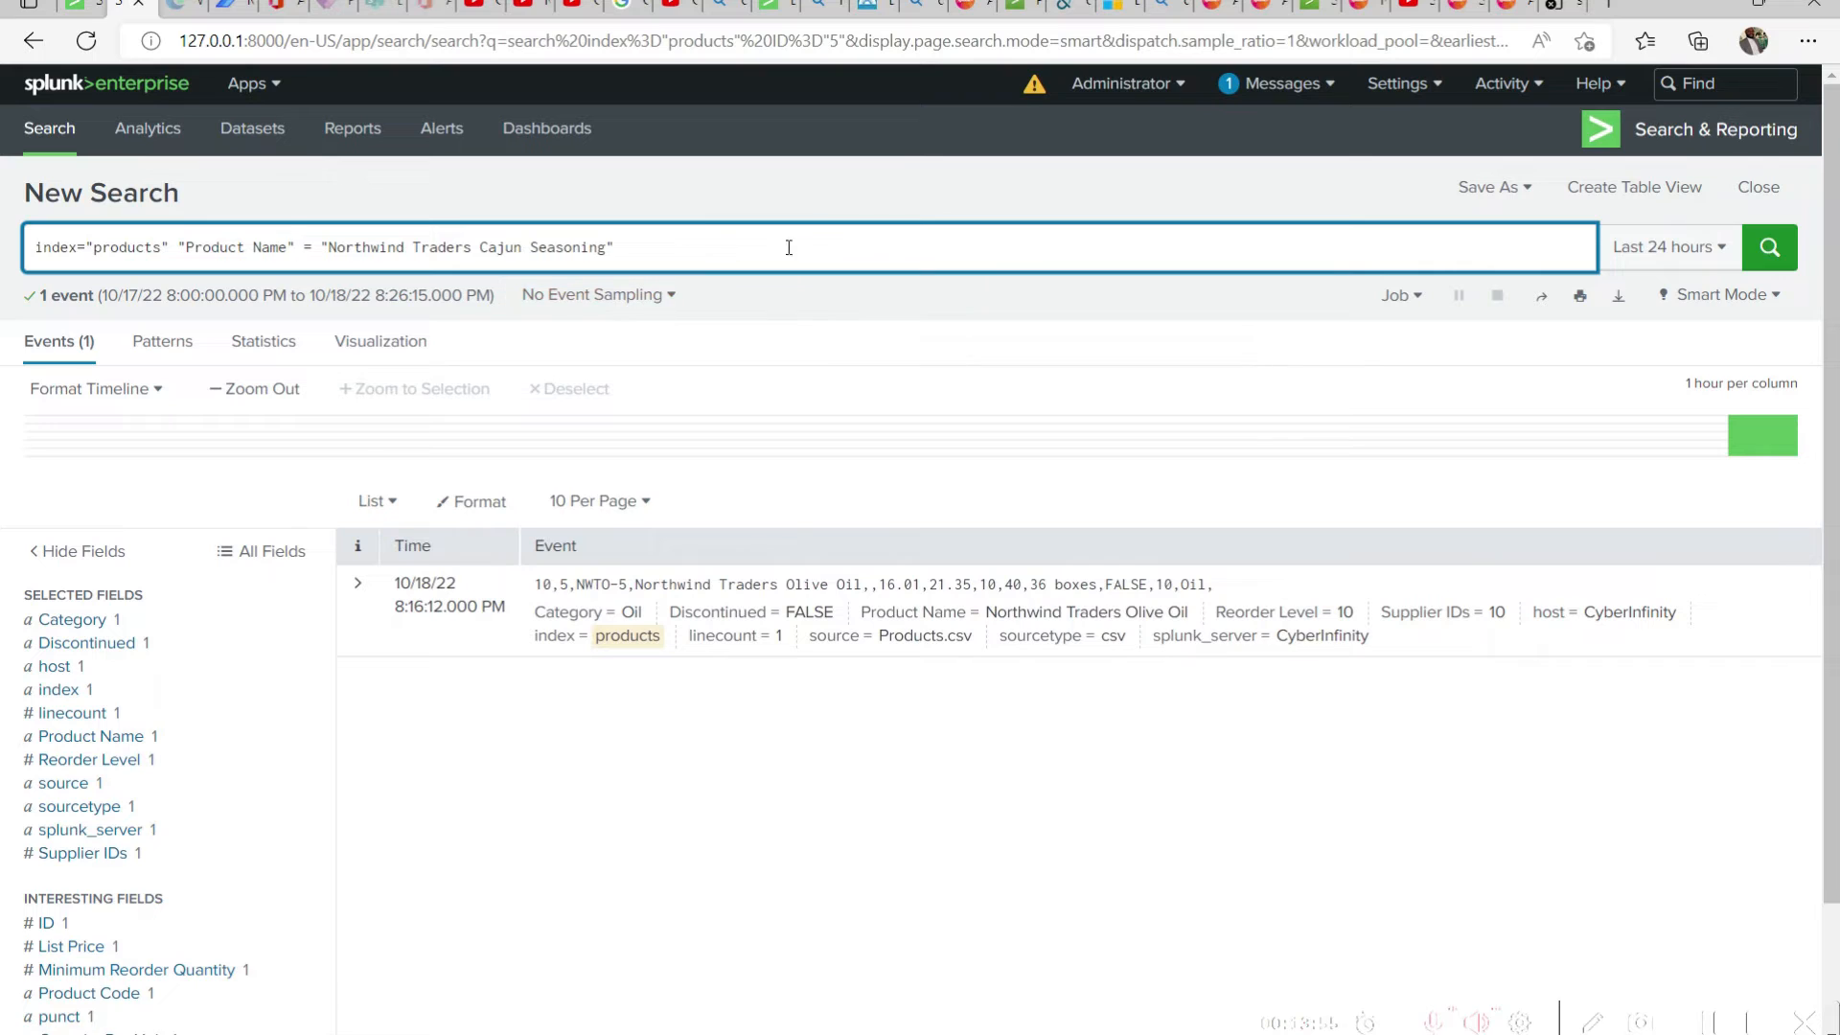
pyautogui.moveTo(289, 247); pyautogui.dragTo(186, 246)
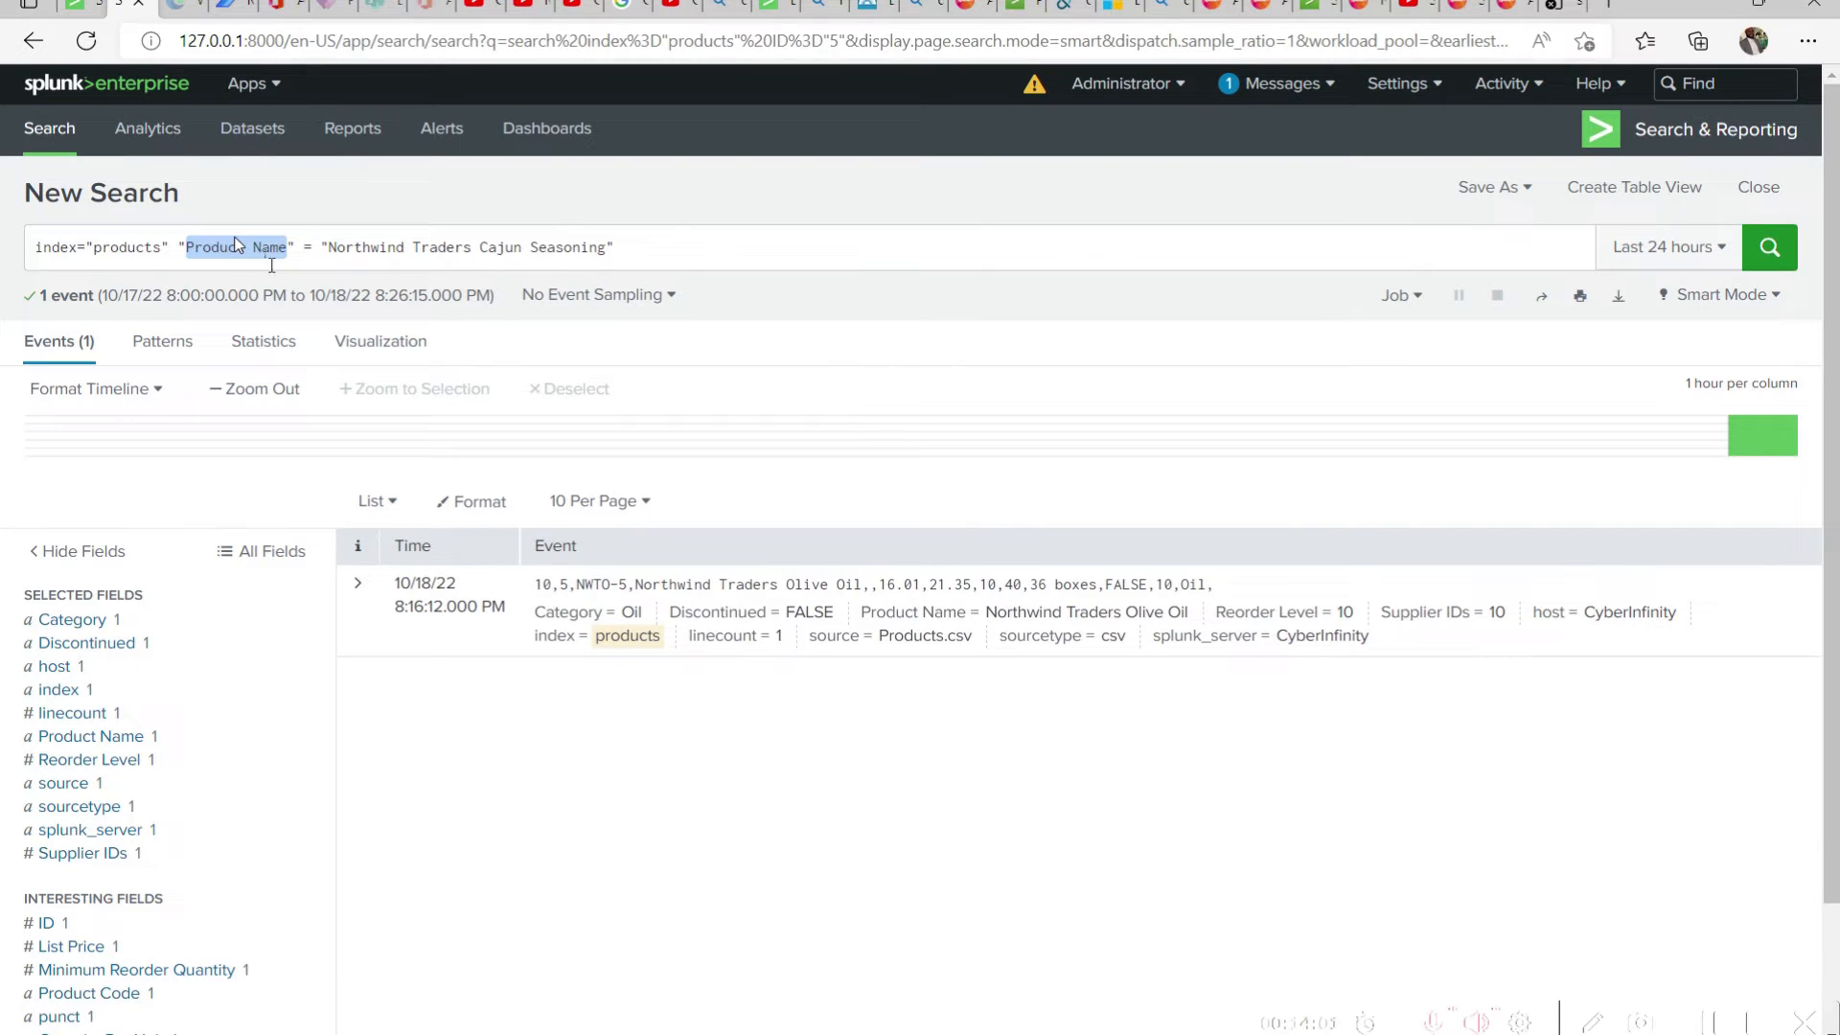
pyautogui.doubleClick(269, 247)
pyautogui.click(824, 247)
pyautogui.press('Return')
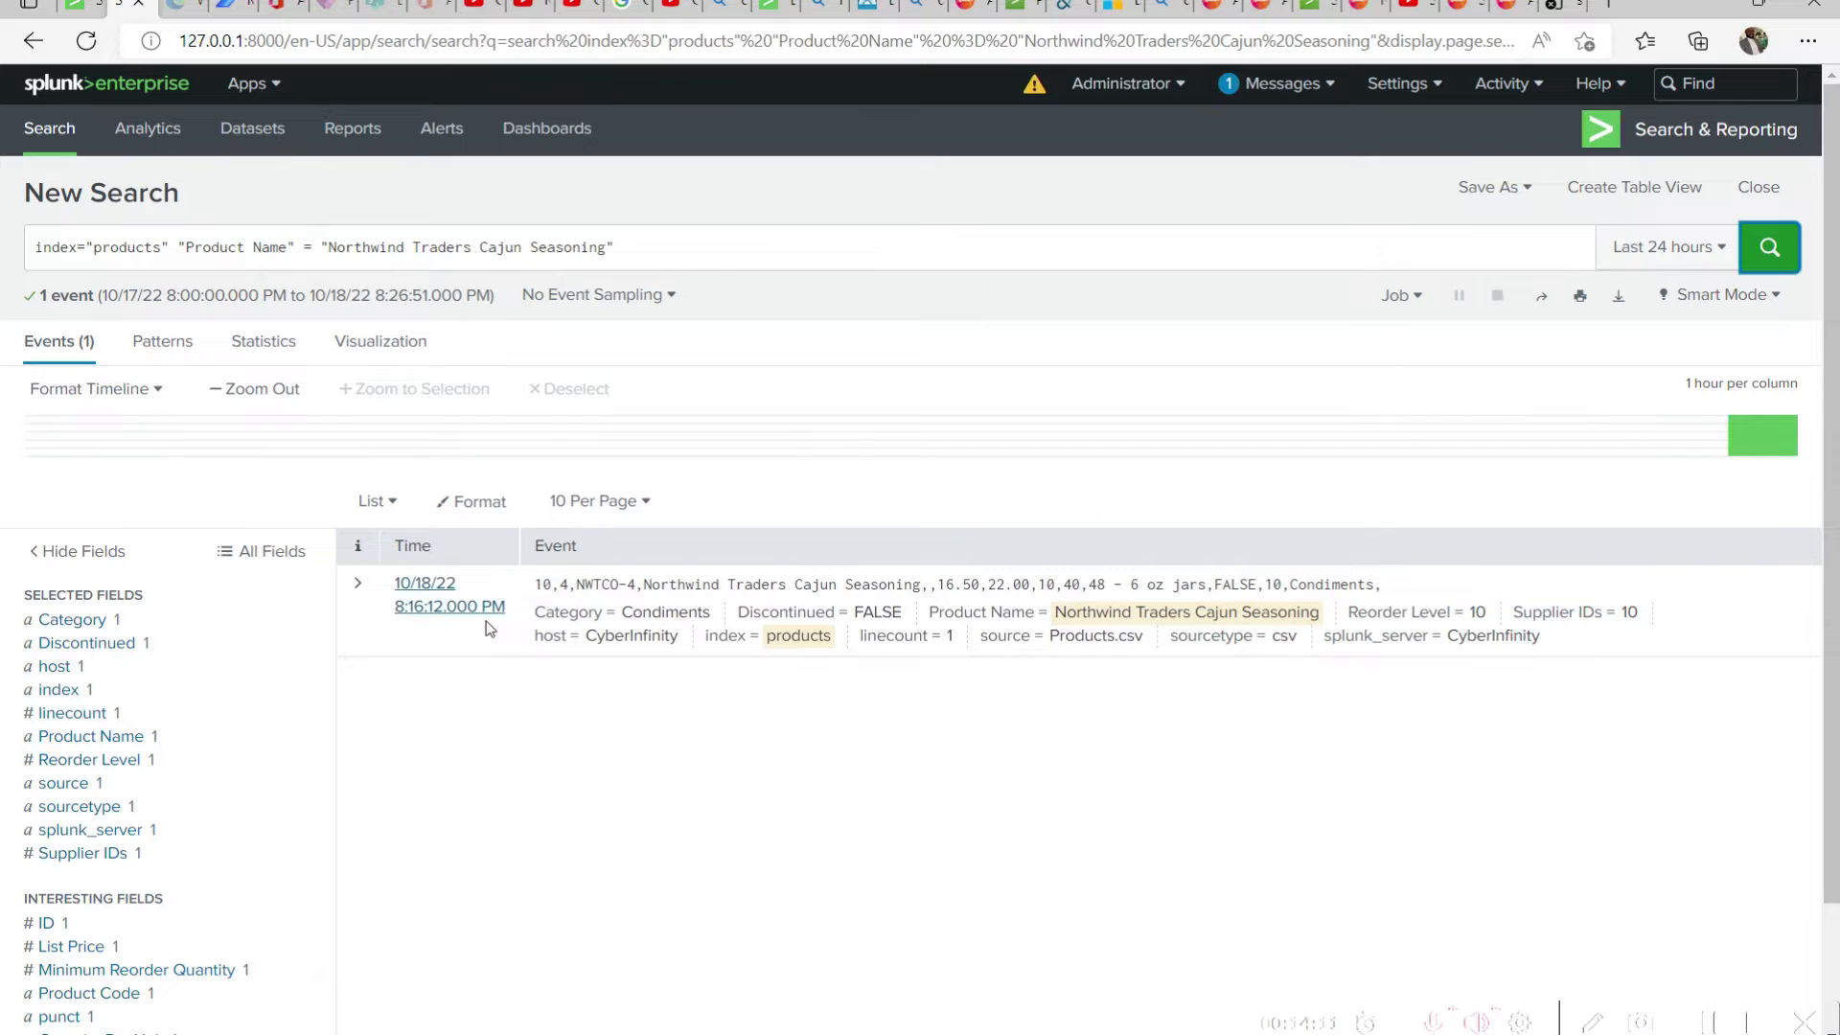
# Expand the Cajun Seasoning event to examine its field values, and collapse it again
pyautogui.click(357, 588)
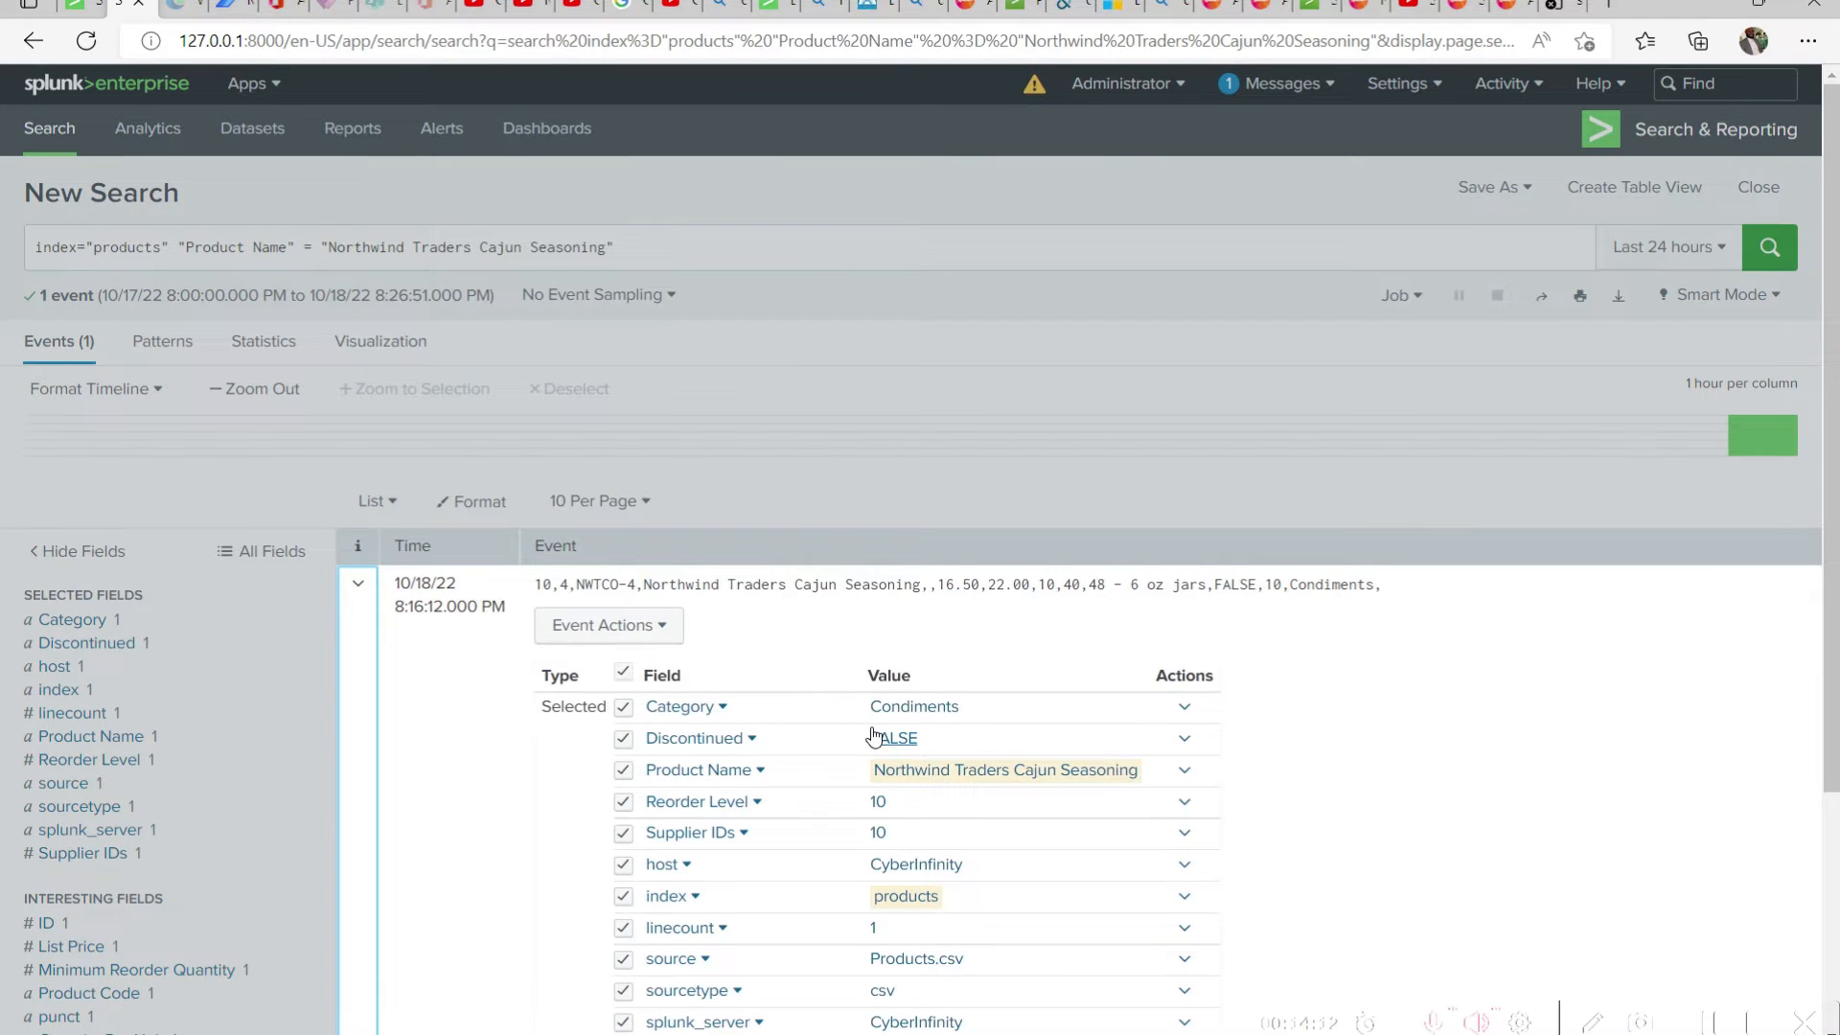
pyautogui.scroll(-3, 1006, 652)
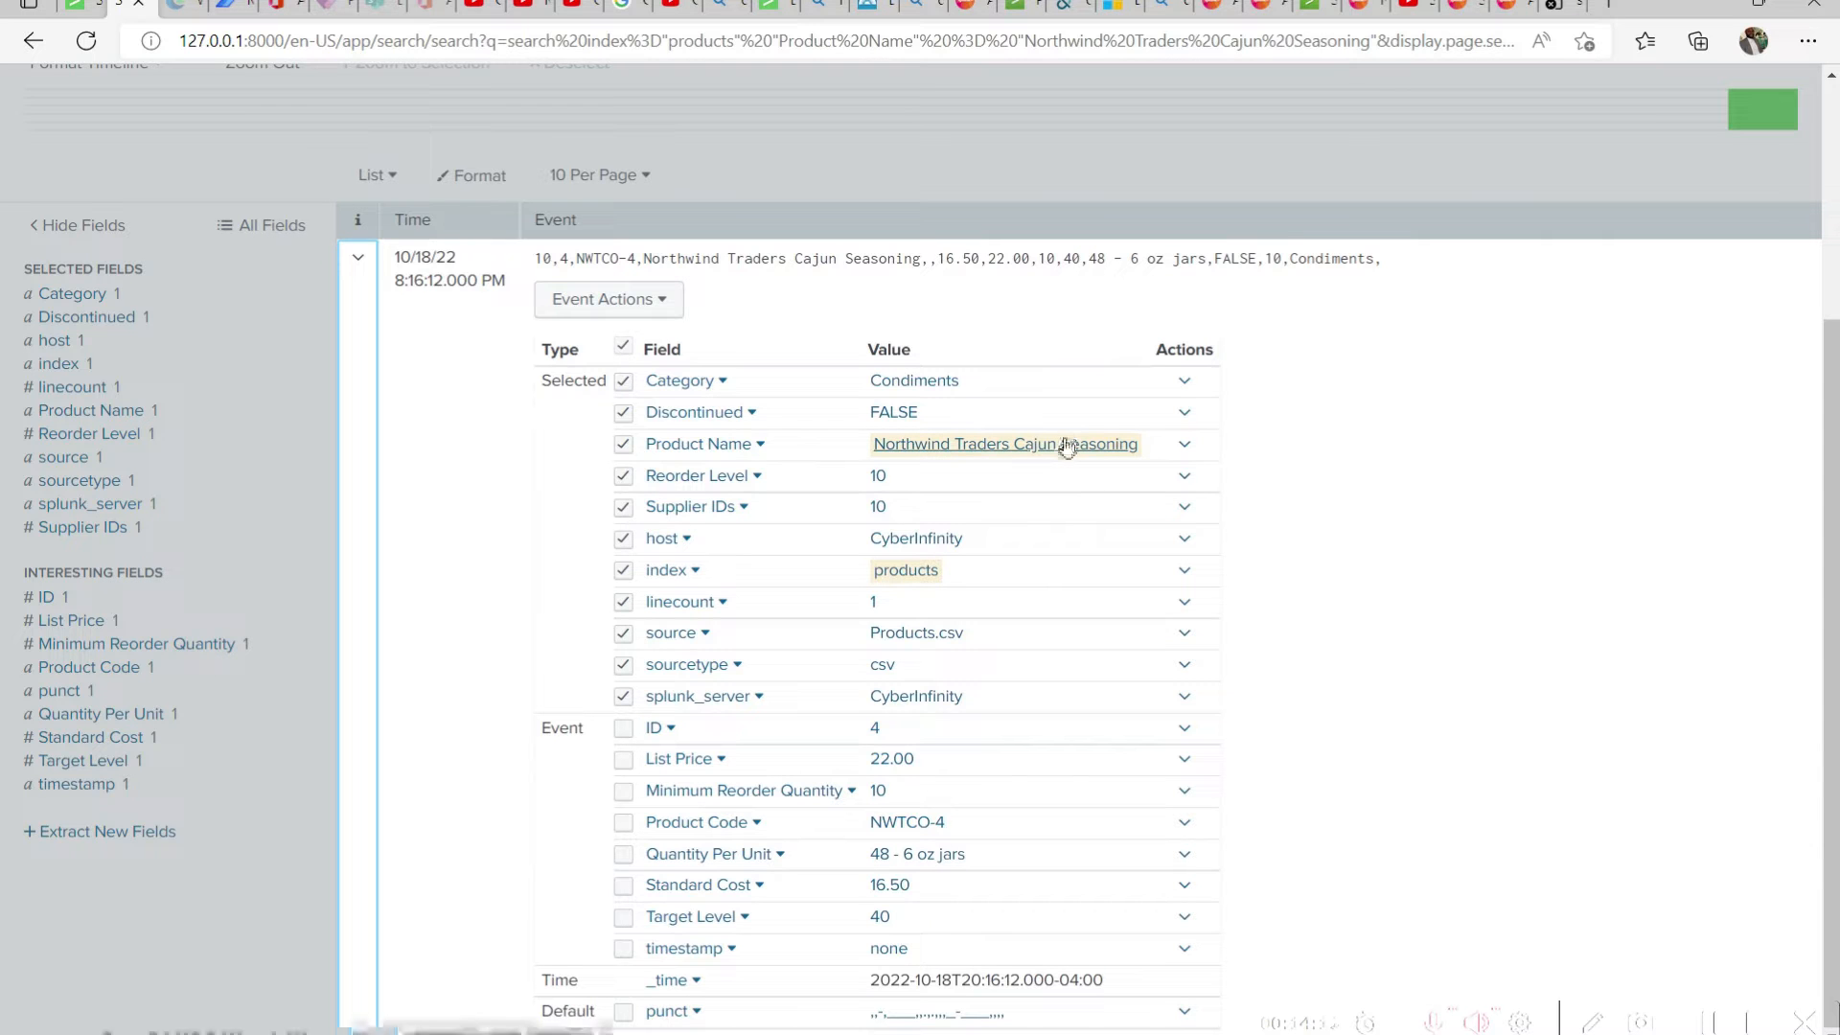
pyautogui.click(363, 264)
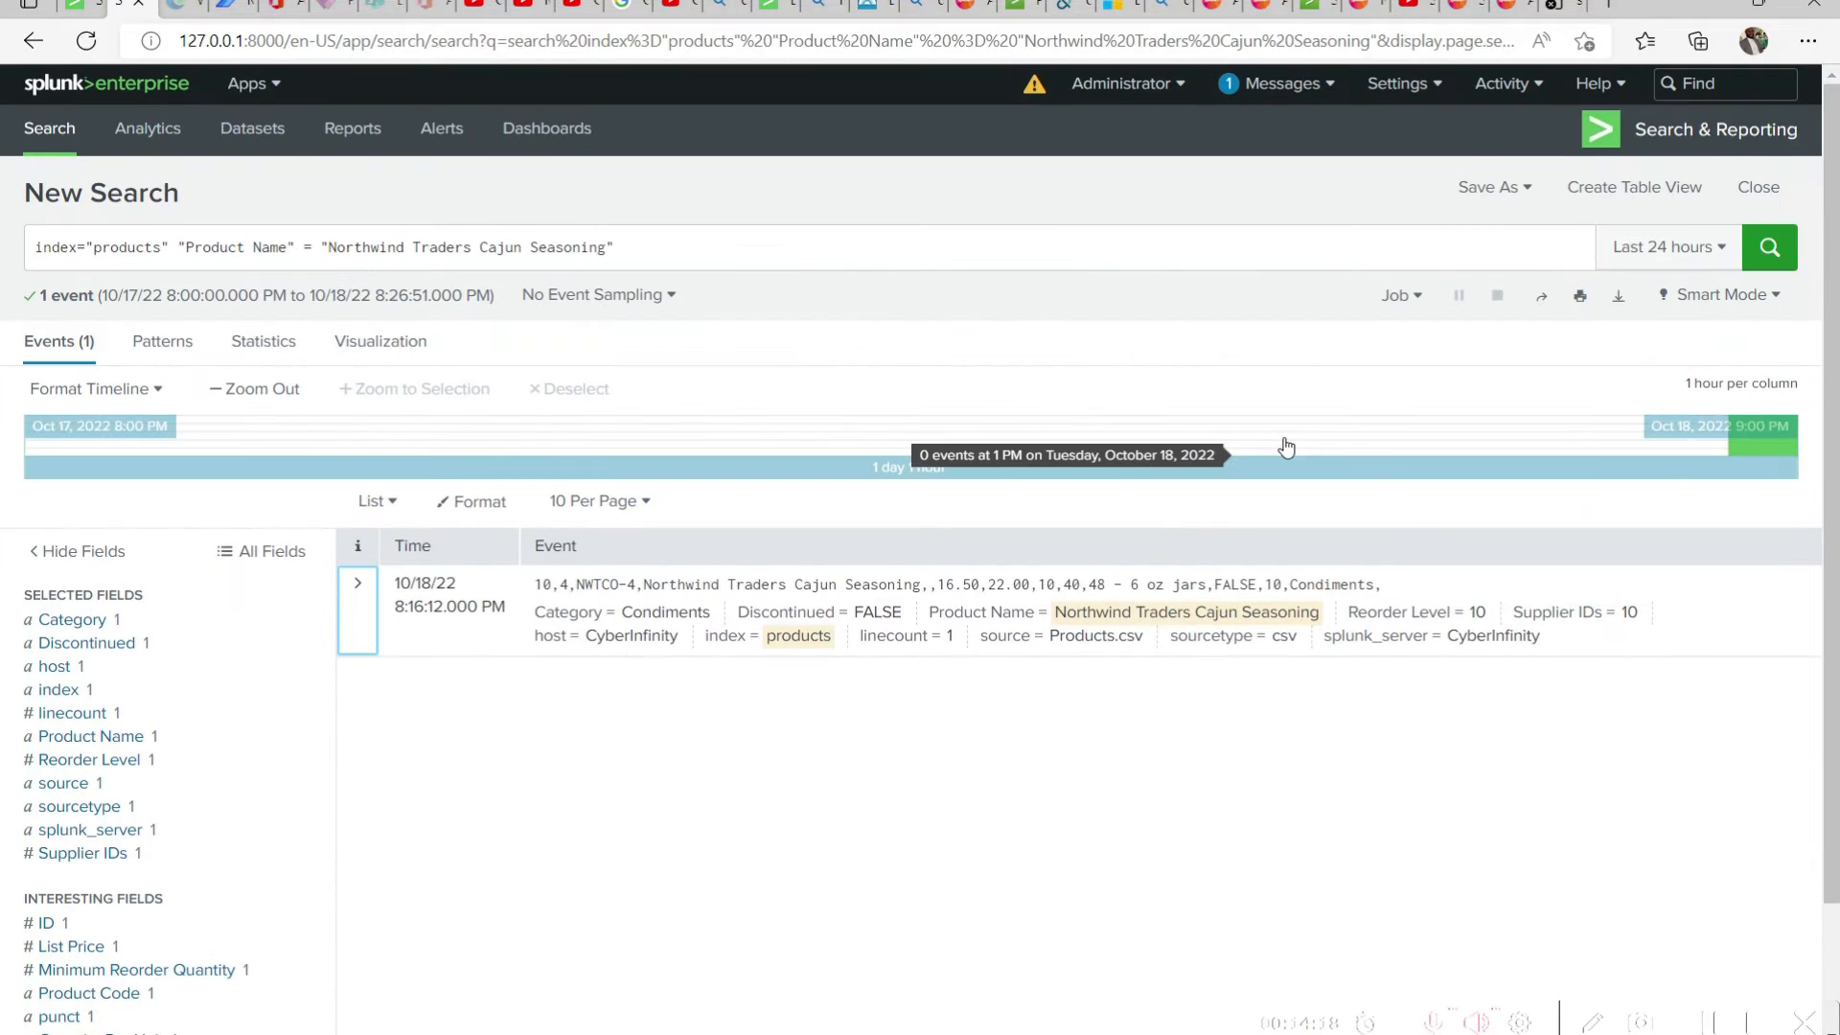
# Switch to the Products workbook in Excel and copy the product name Northwind Traders Tea
pyautogui.hotkey('alt', 'Tab')
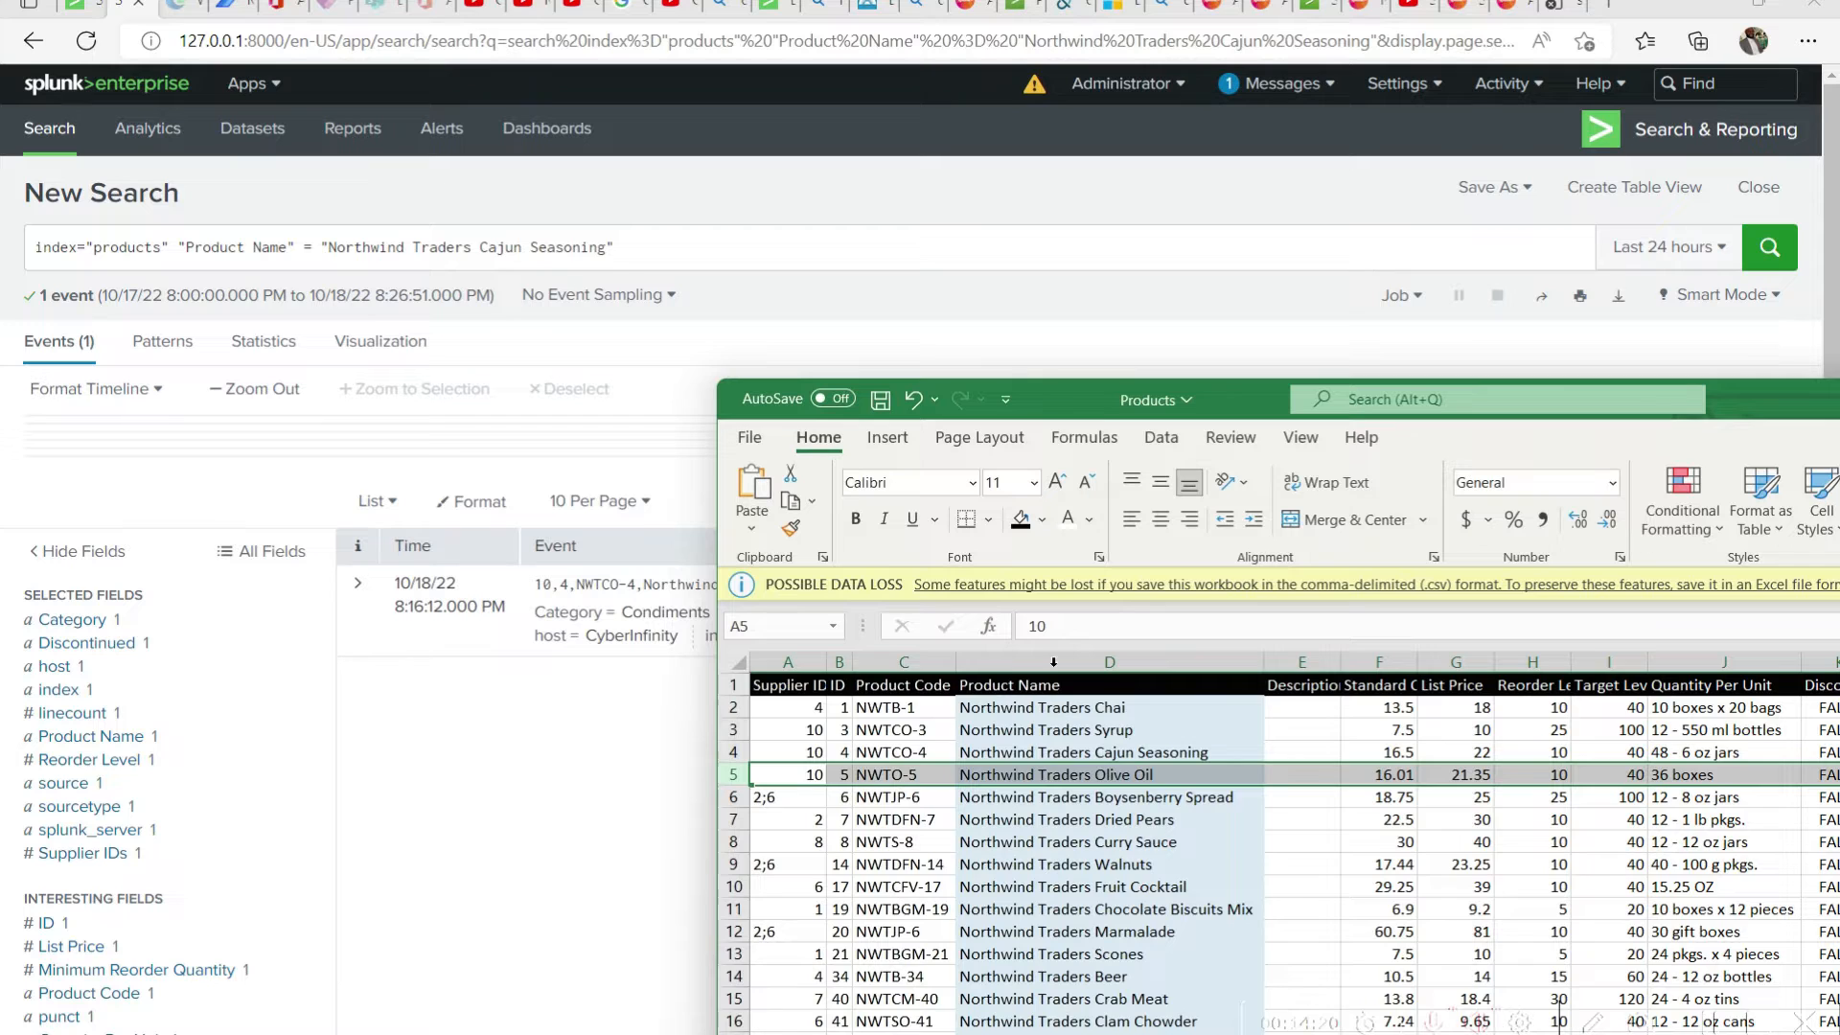
pyautogui.scroll(-9, 1129, 812)
pyautogui.click(1129, 812)
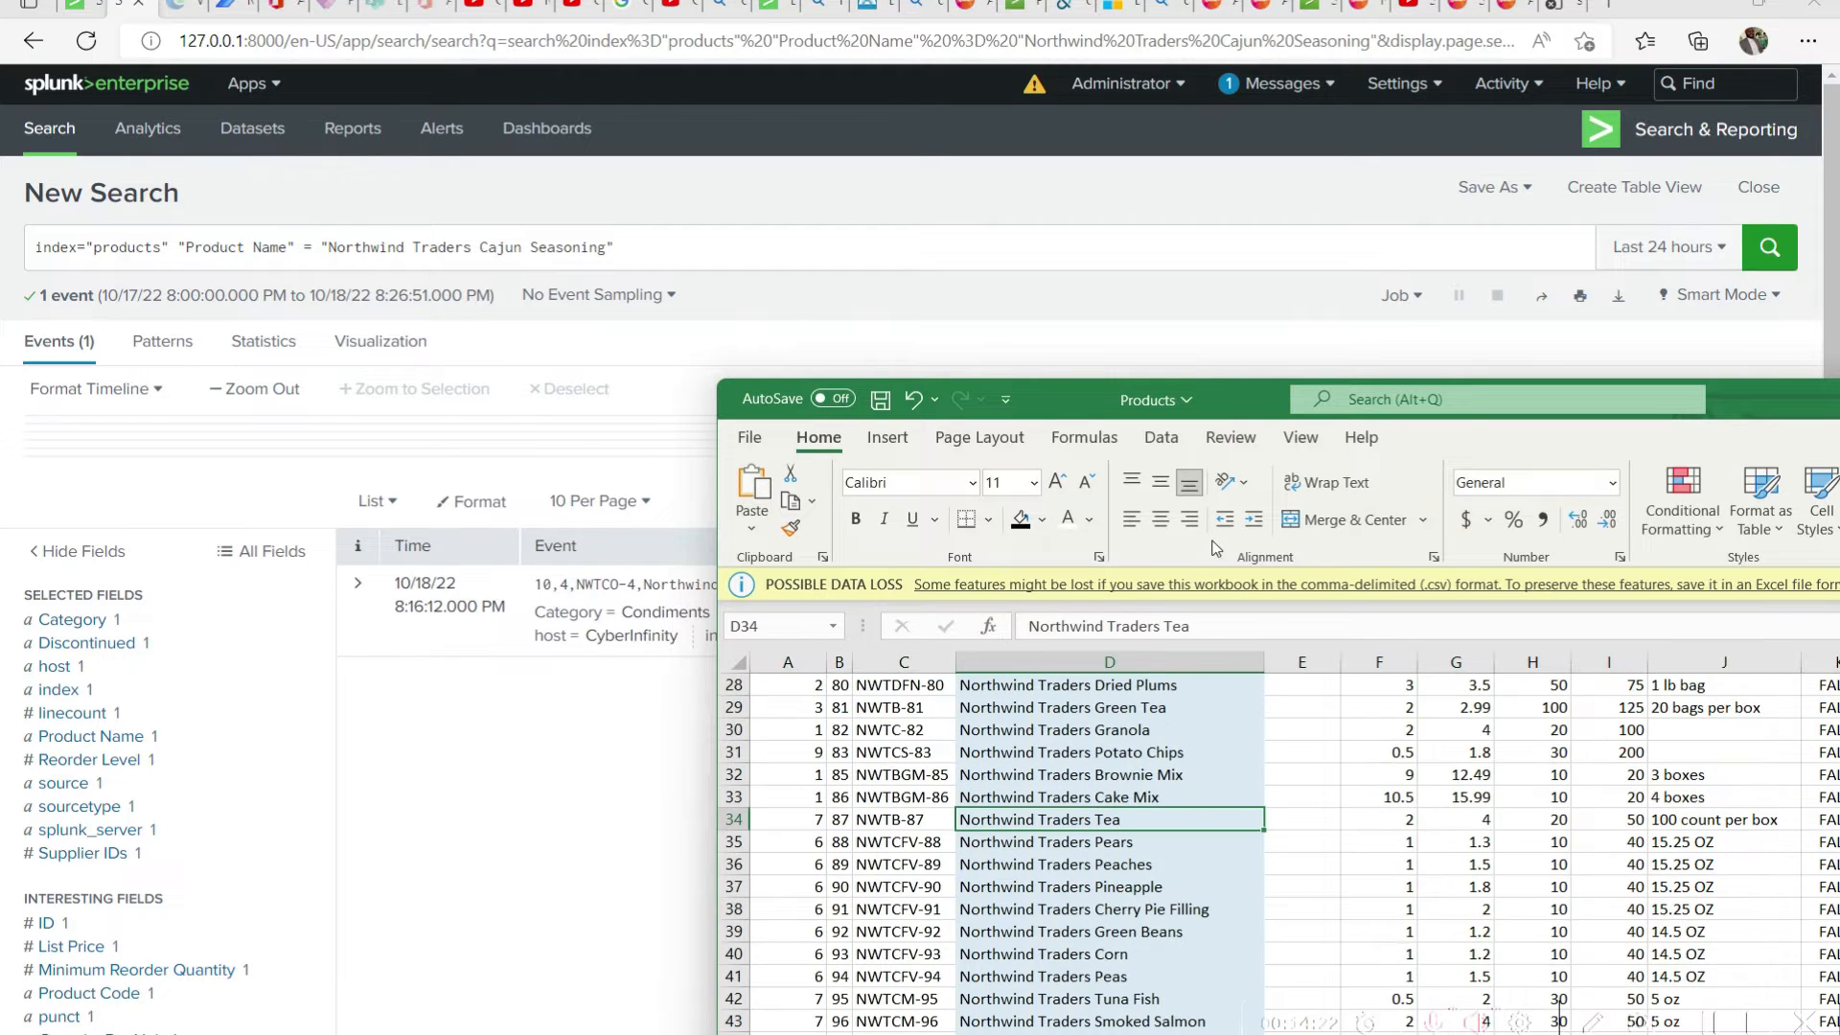
pyautogui.moveTo(1190, 626); pyautogui.dragTo(891, 634)
pyautogui.hotkey('ctrl', 'c')
# Replace the product name in the Splunk query with the copied Northwind Traders Tea and run the search
pyautogui.hotkey('alt', 'Tab')
pyautogui.moveTo(607, 247); pyautogui.dragTo(332, 247)
pyautogui.hotkey('ctrl', 'v')
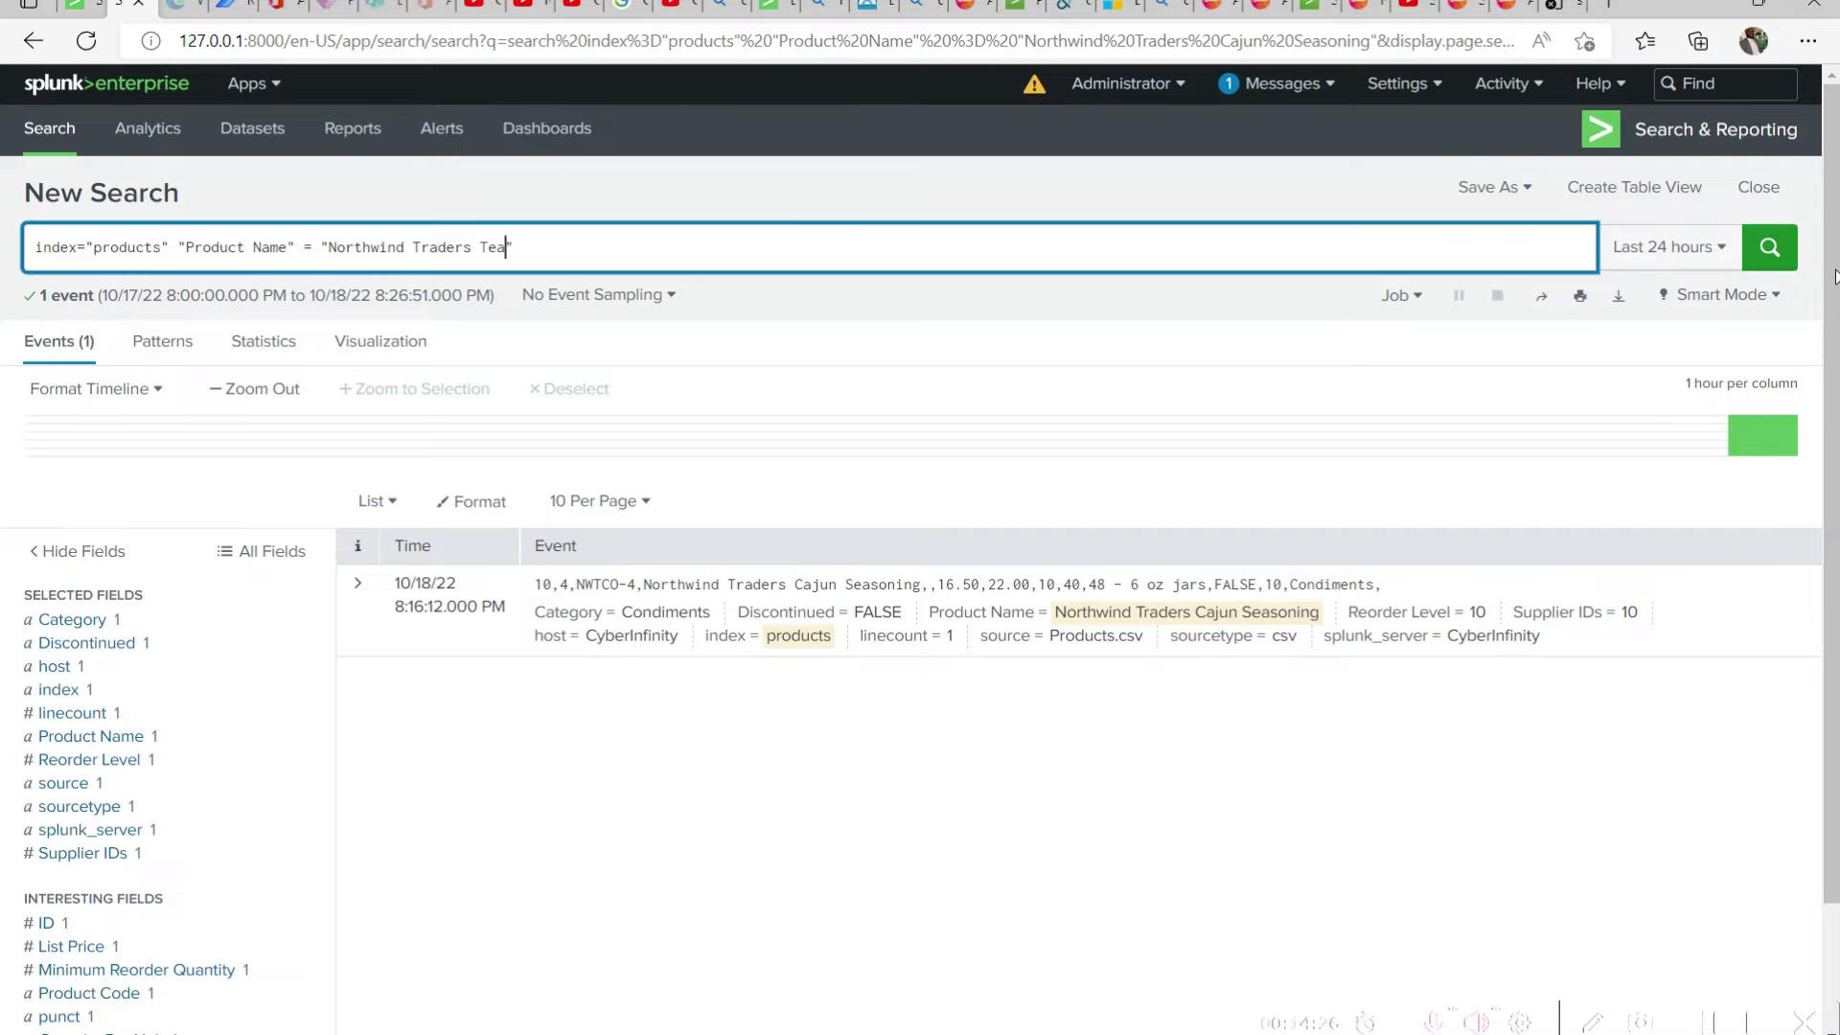
pyautogui.press('Return')
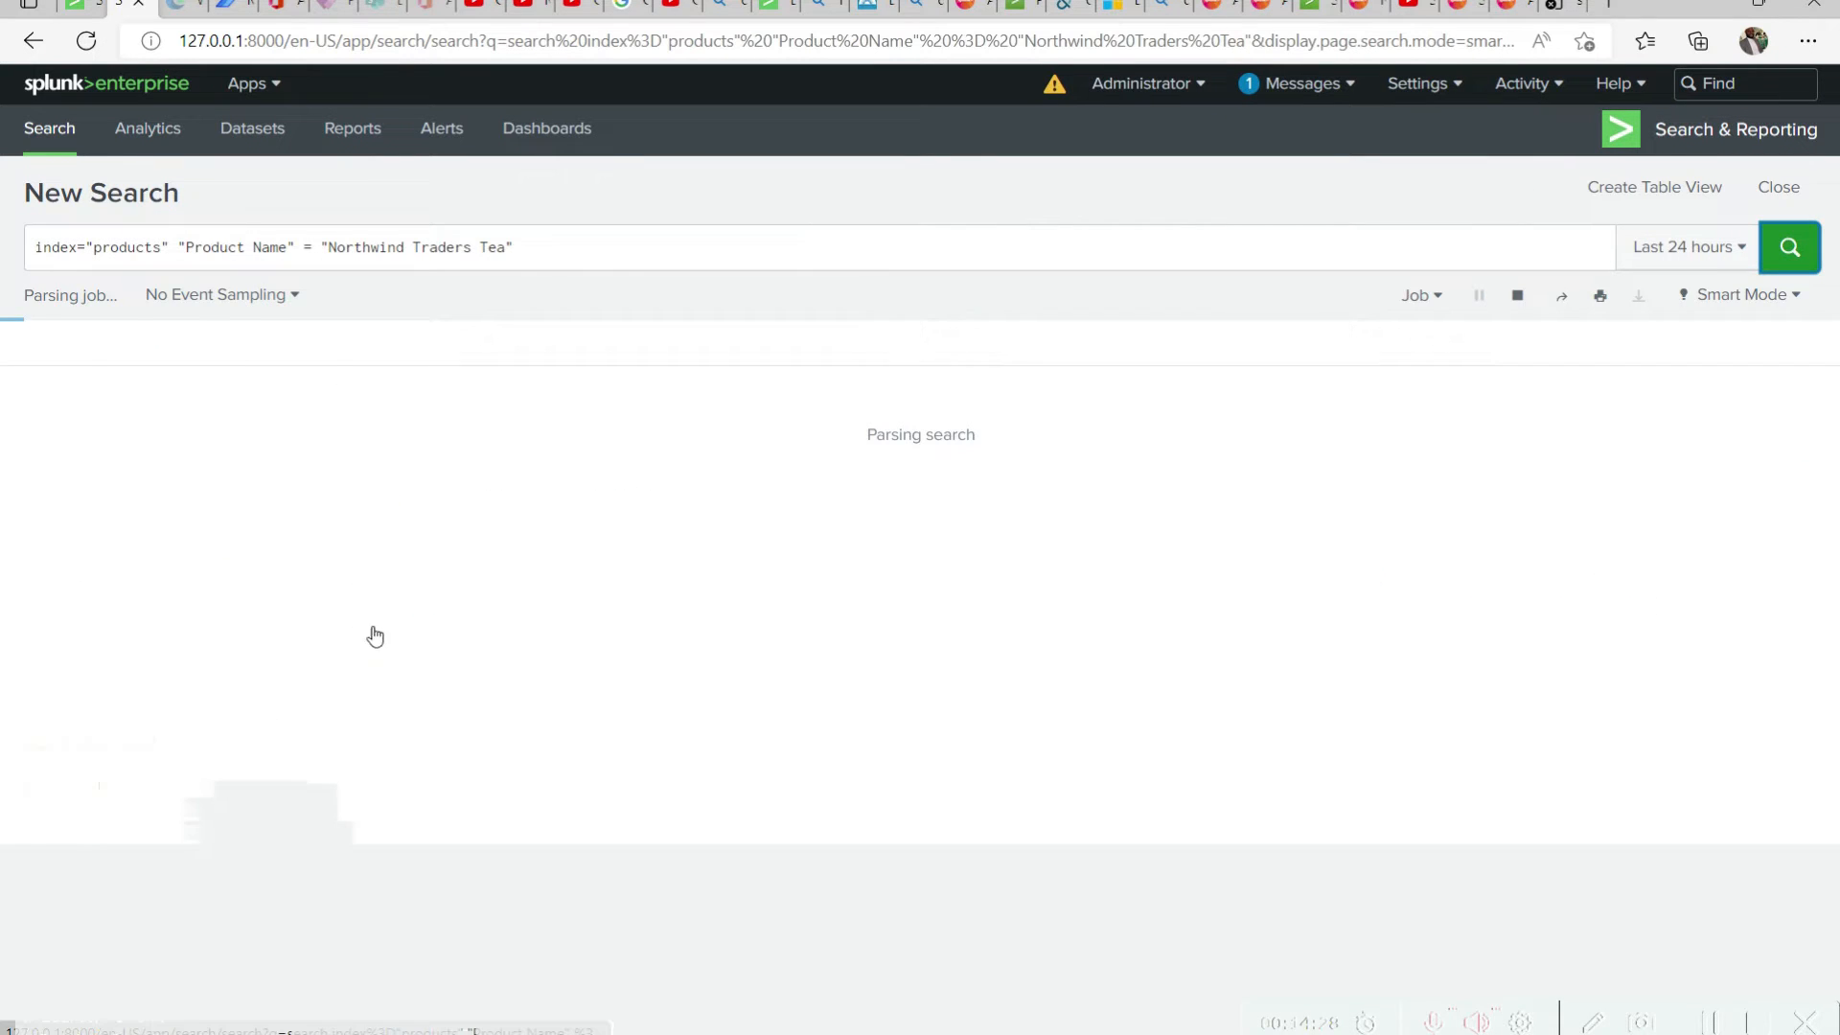
# Expand the Northwind Traders Tea event and examine its field values
pyautogui.click(357, 586)
pyautogui.scroll(-1, 813, 676)
pyautogui.scroll(-2, 785, 662)
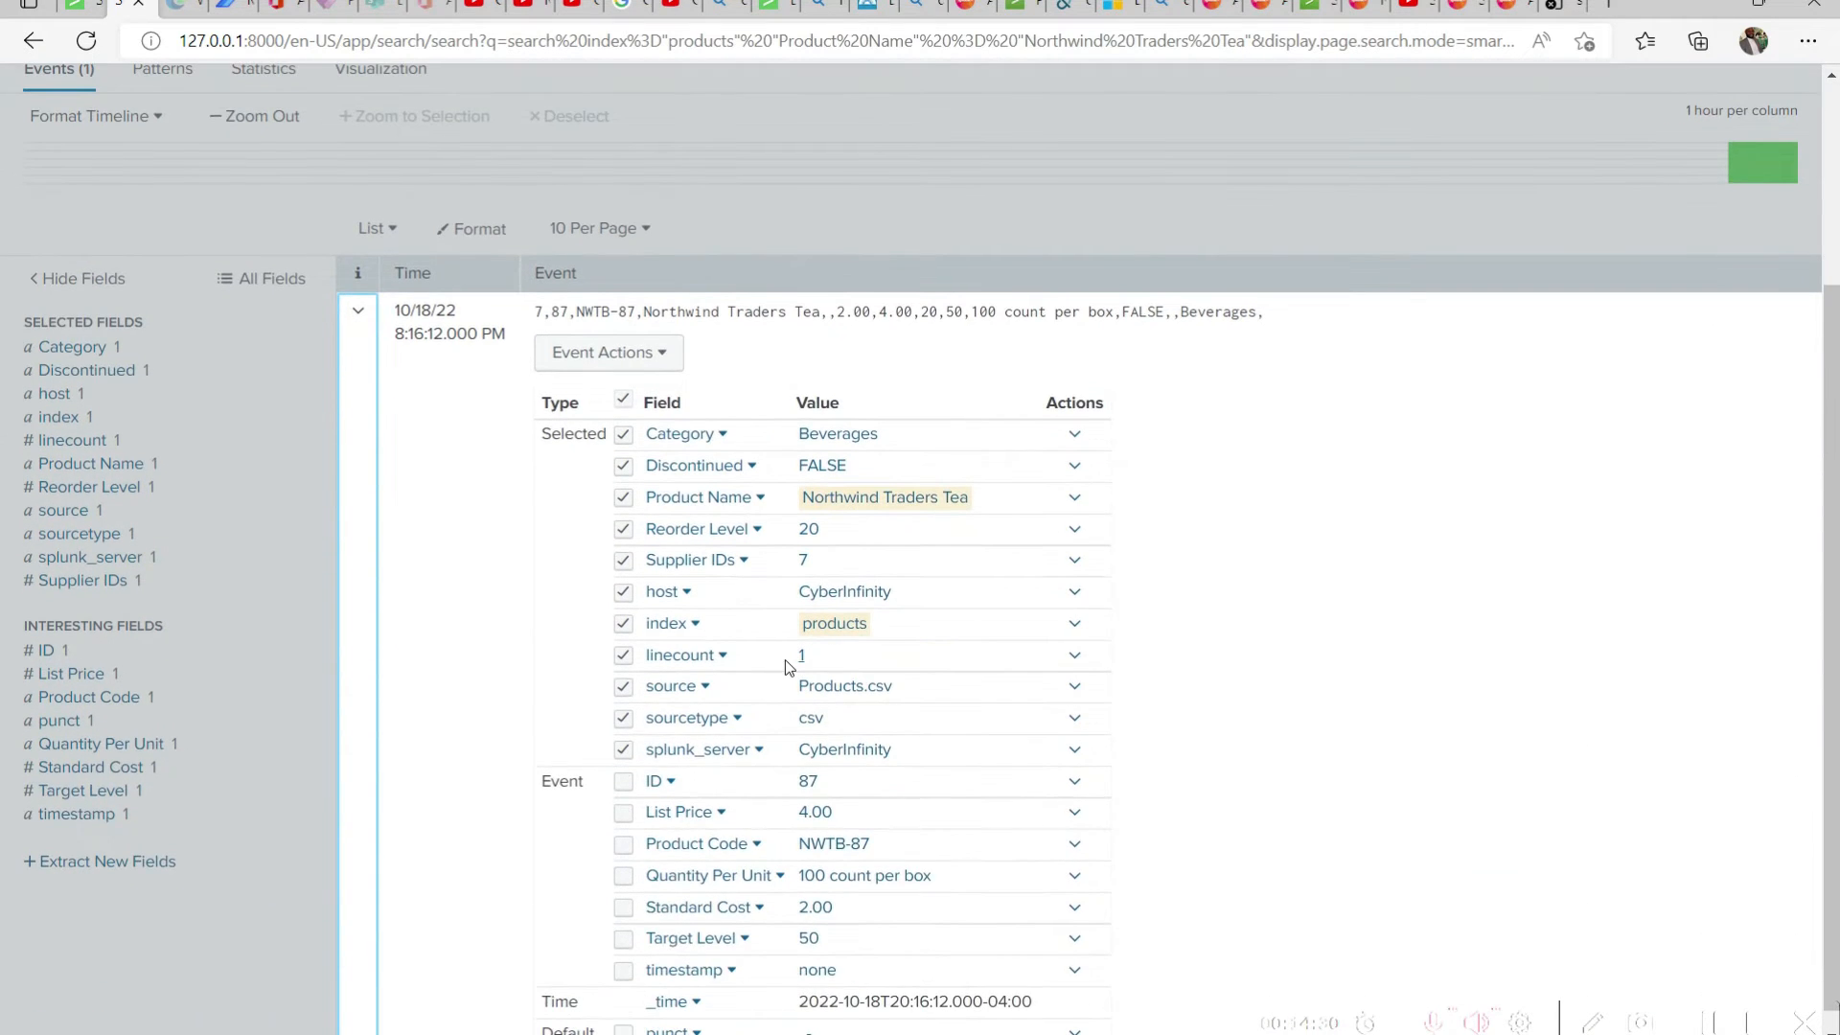
# Collapse the Northwind Traders Tea event, and select the category text Canned Fruit & Vegetables in the Products workbook in Excel
pyautogui.scroll(4, 785, 661)
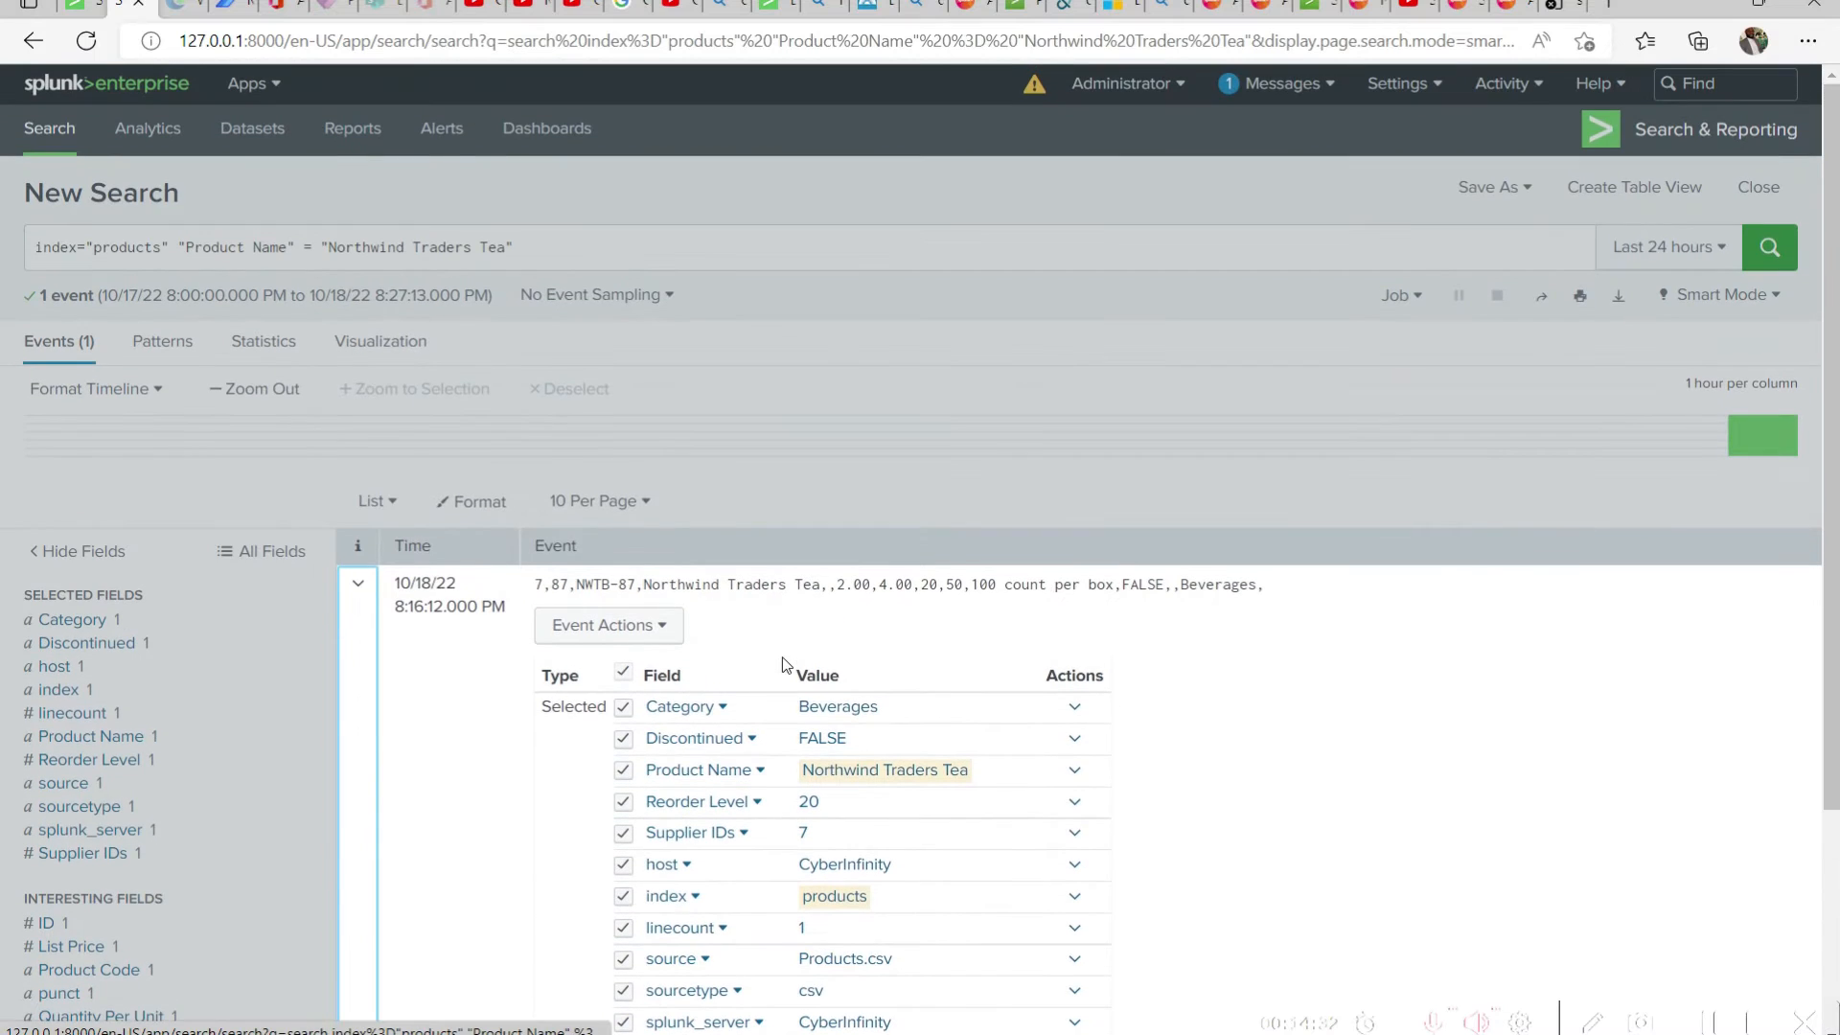
pyautogui.click(357, 583)
pyautogui.hotkey('alt', 'Tab')
pyautogui.moveTo(1585, 400); pyautogui.dragTo(1533, 3)
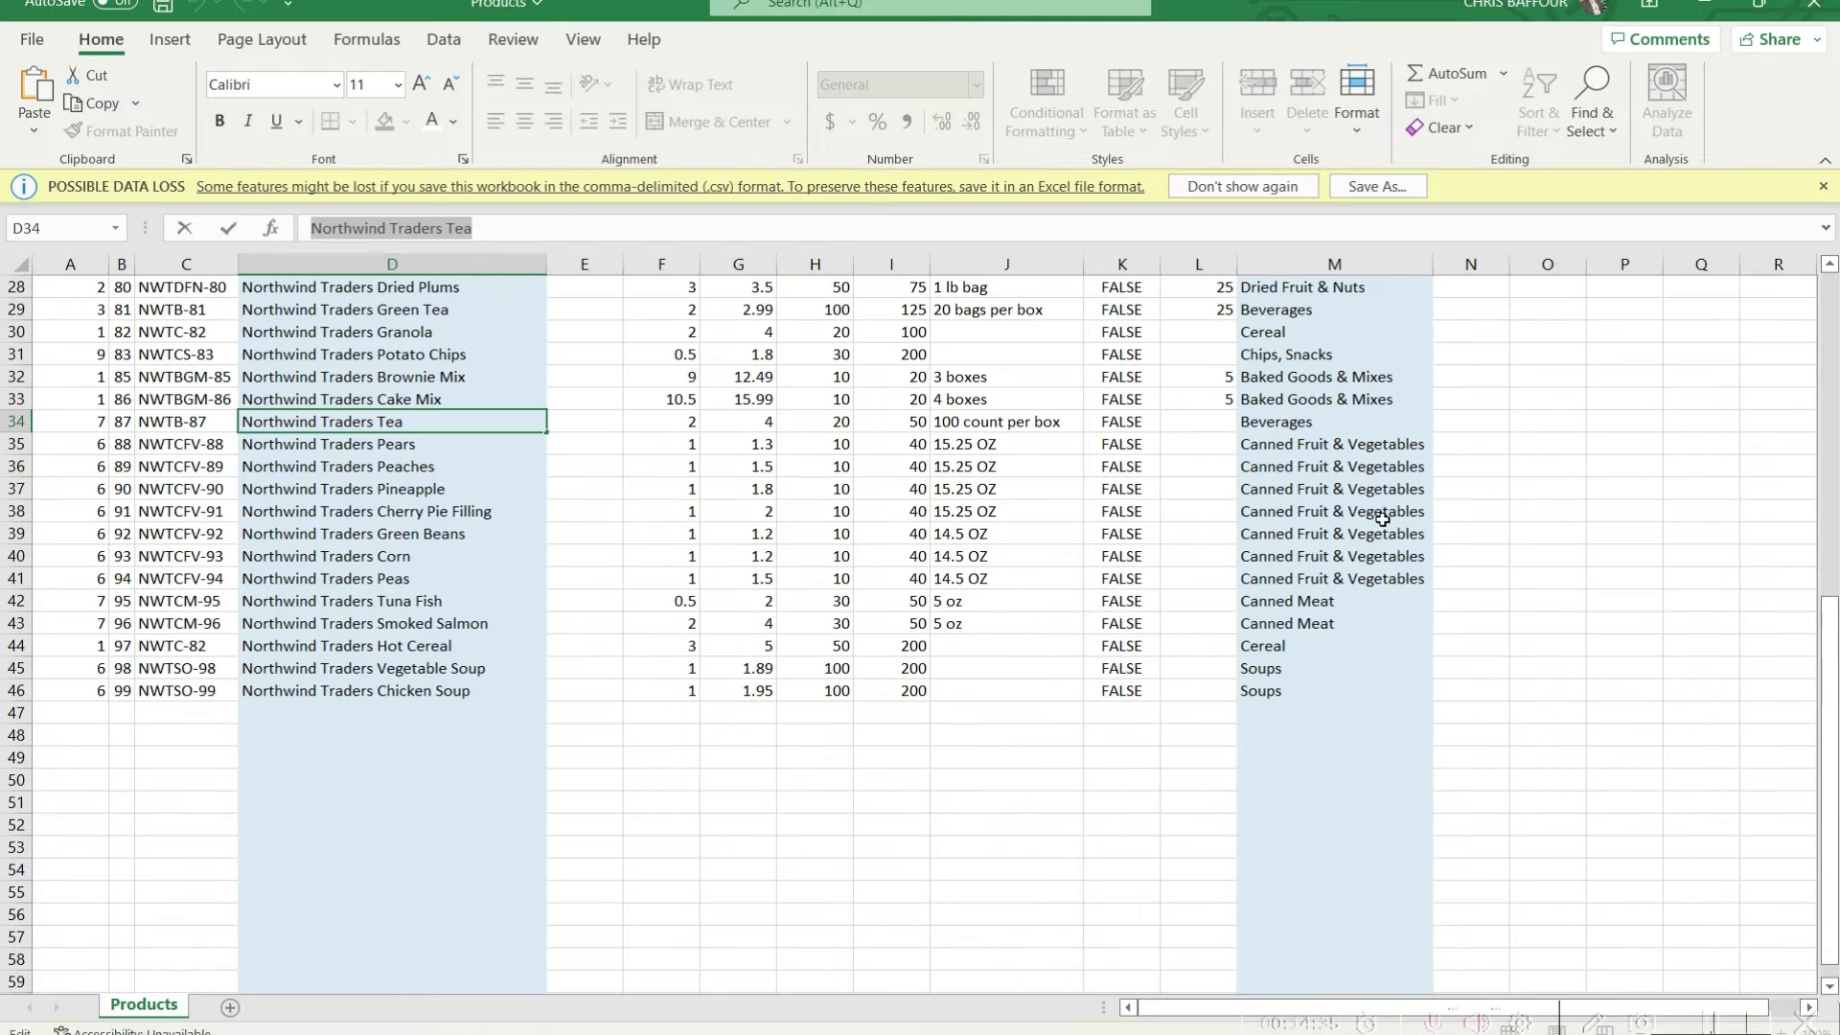
pyautogui.click(1341, 443)
pyautogui.scroll(5, 1404, 435)
pyautogui.tripleClick(936, 230)
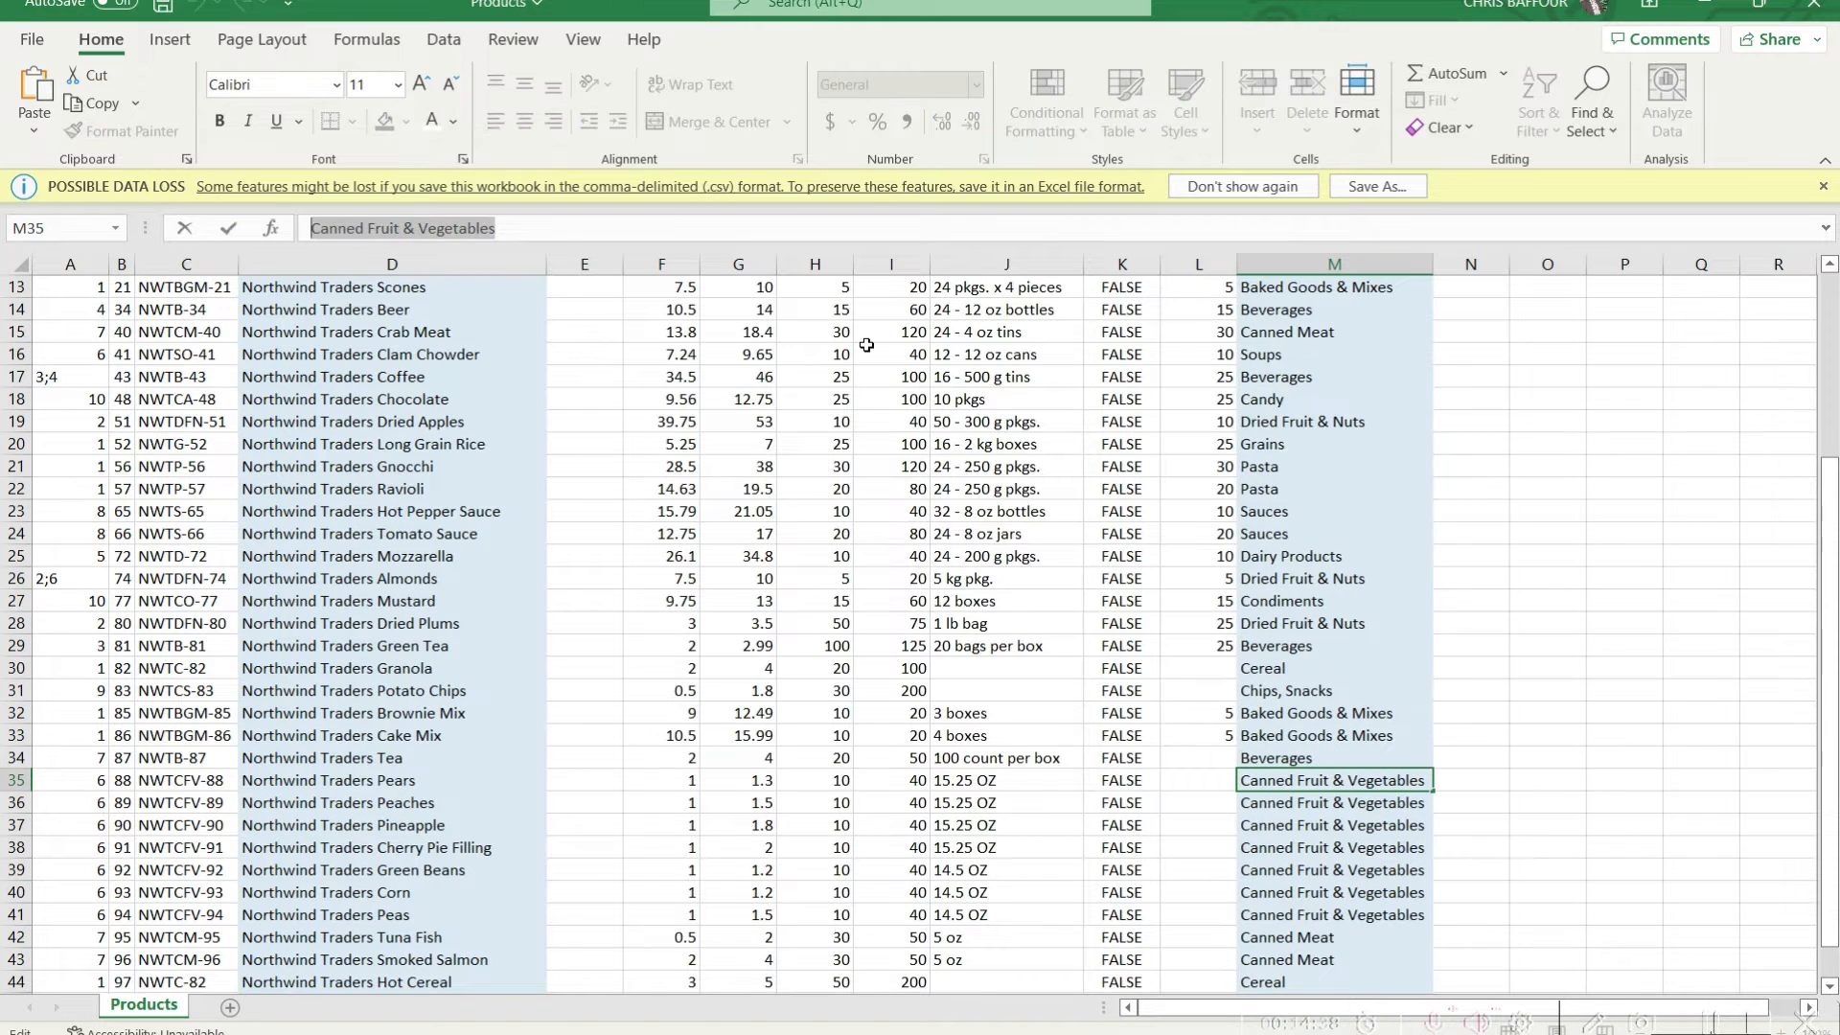
pyautogui.scroll(4, 1619, 549)
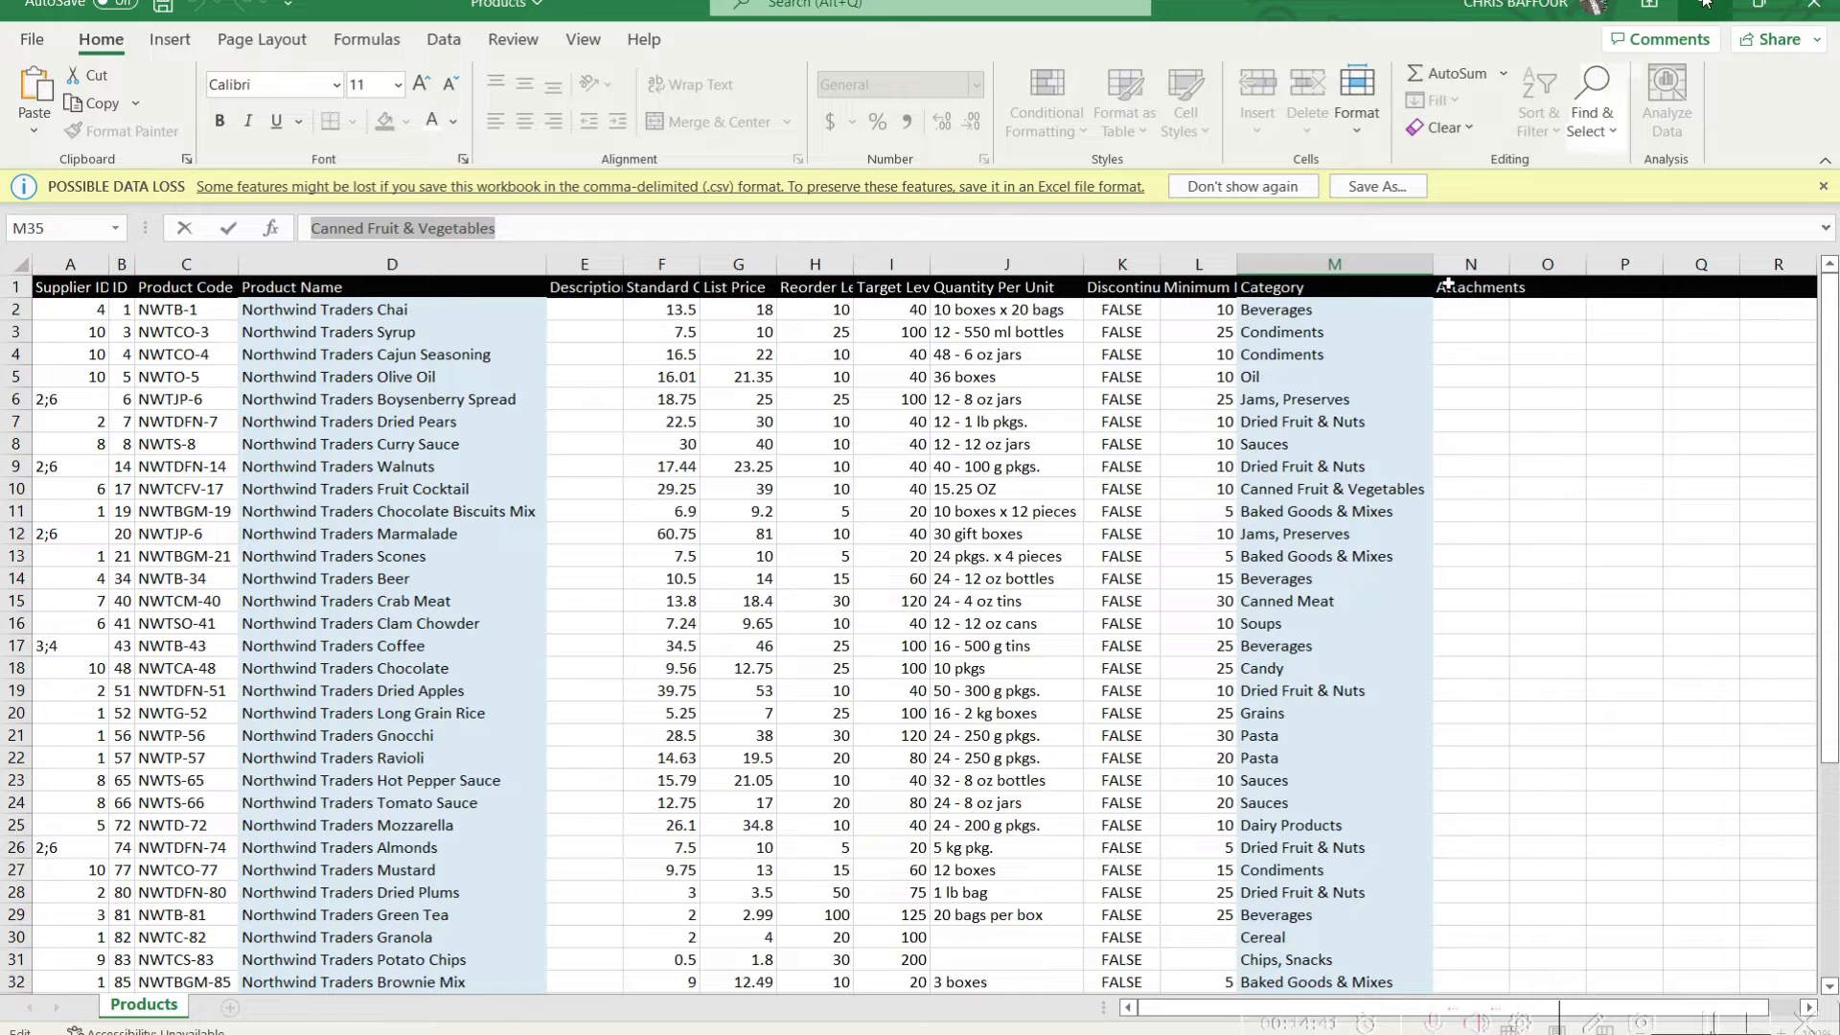
# Return to Splunk and replace the Product Name condition in the products index query with a Category condition
pyautogui.click(1705, 3)
pyautogui.moveTo(178, 251); pyautogui.dragTo(35, 247)
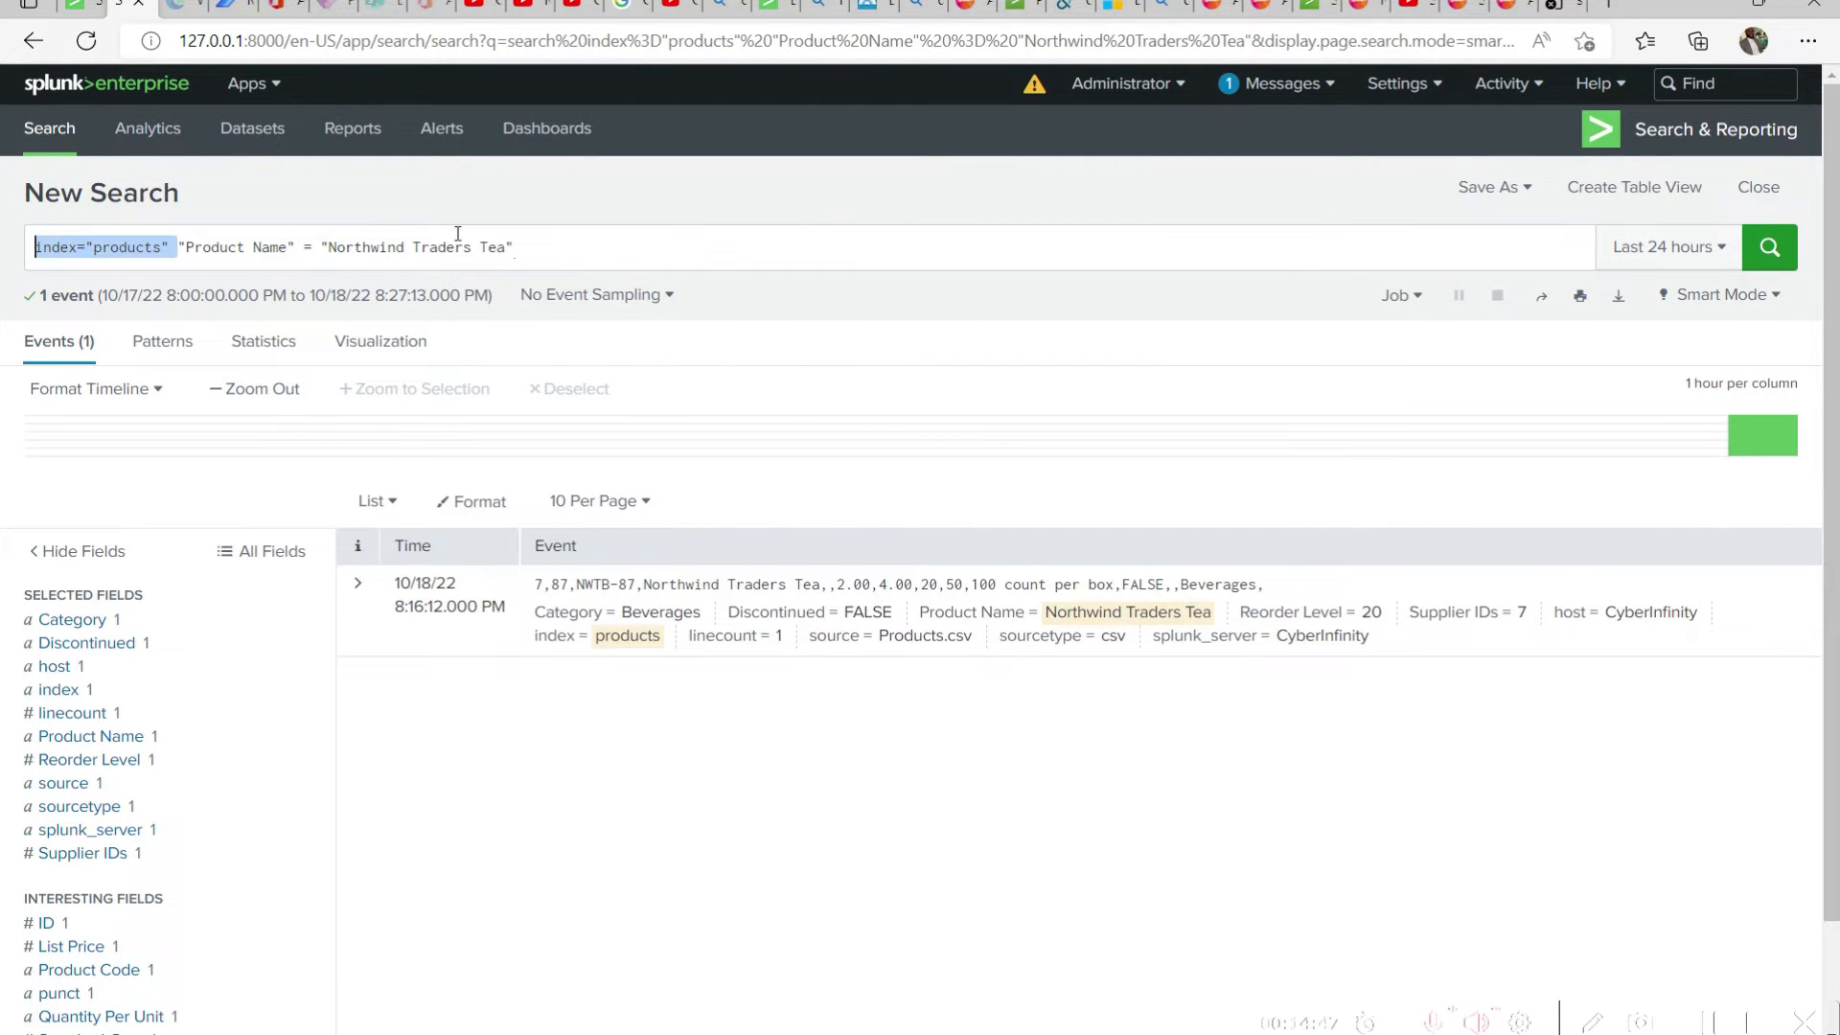
pyautogui.click(204, 247)
pyautogui.moveTo(179, 247); pyautogui.dragTo(1080, 267)
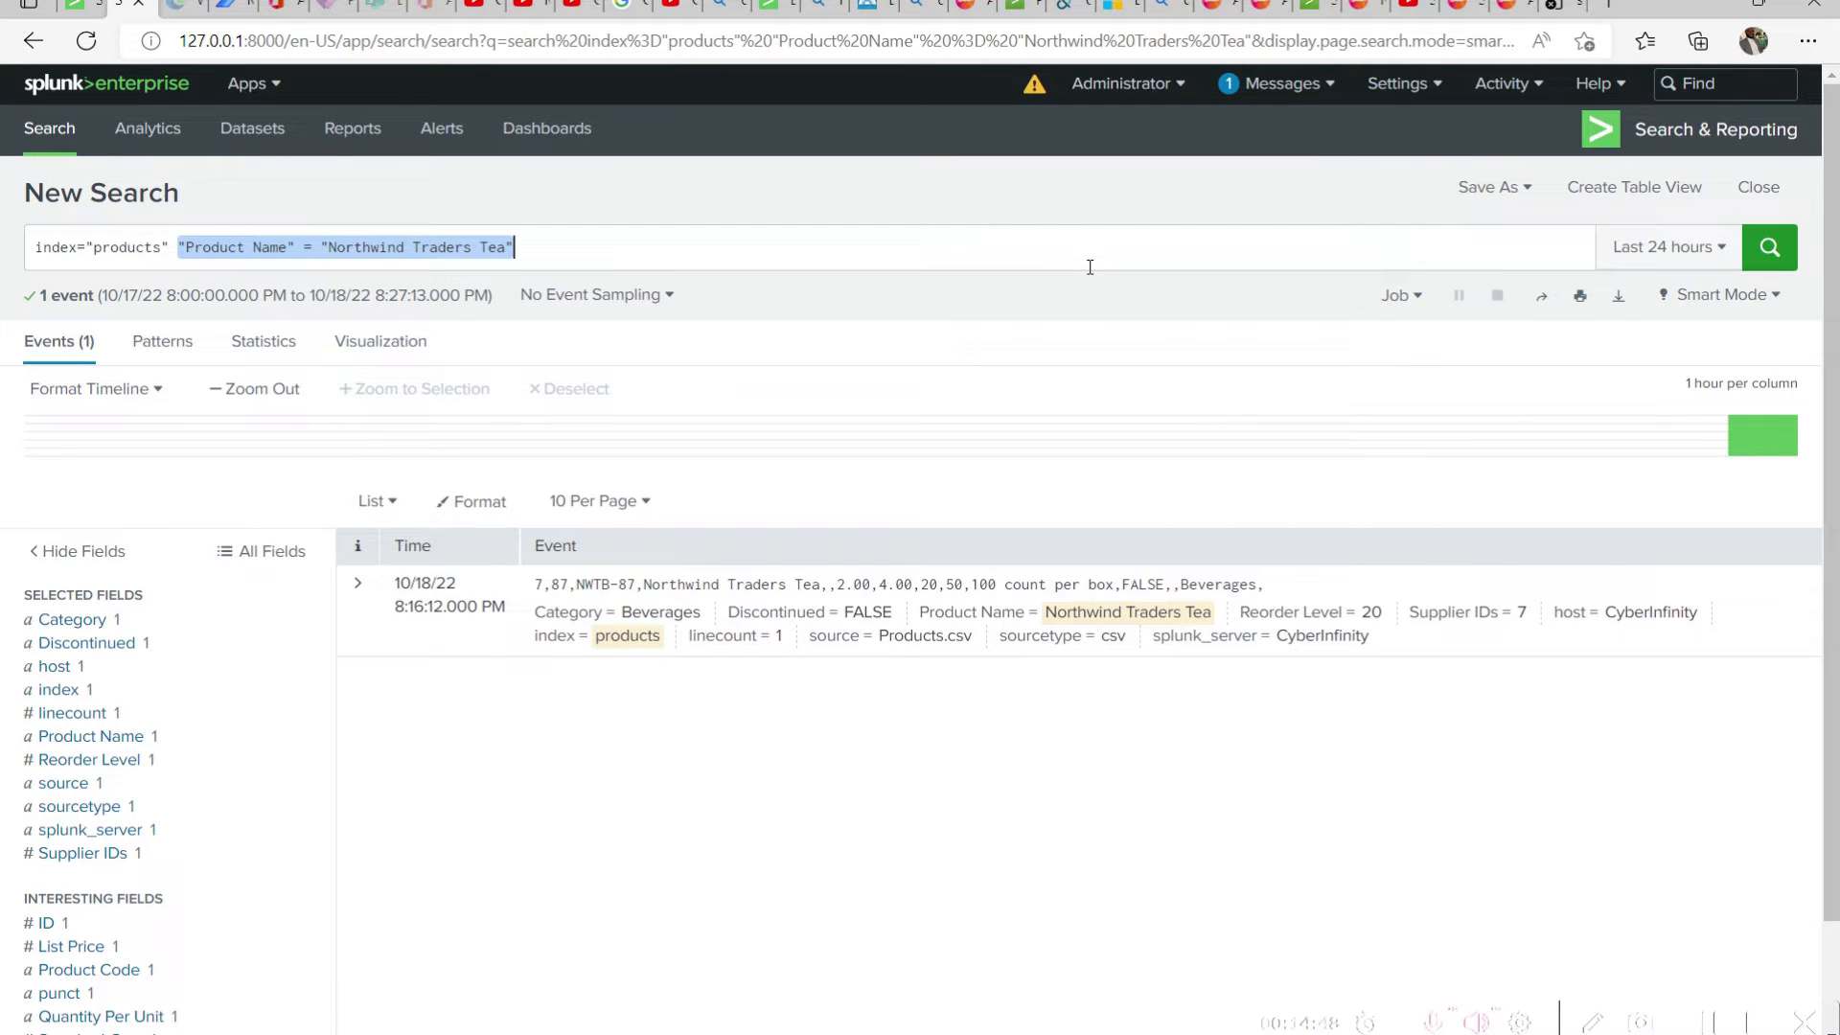
pyautogui.write('Ca')
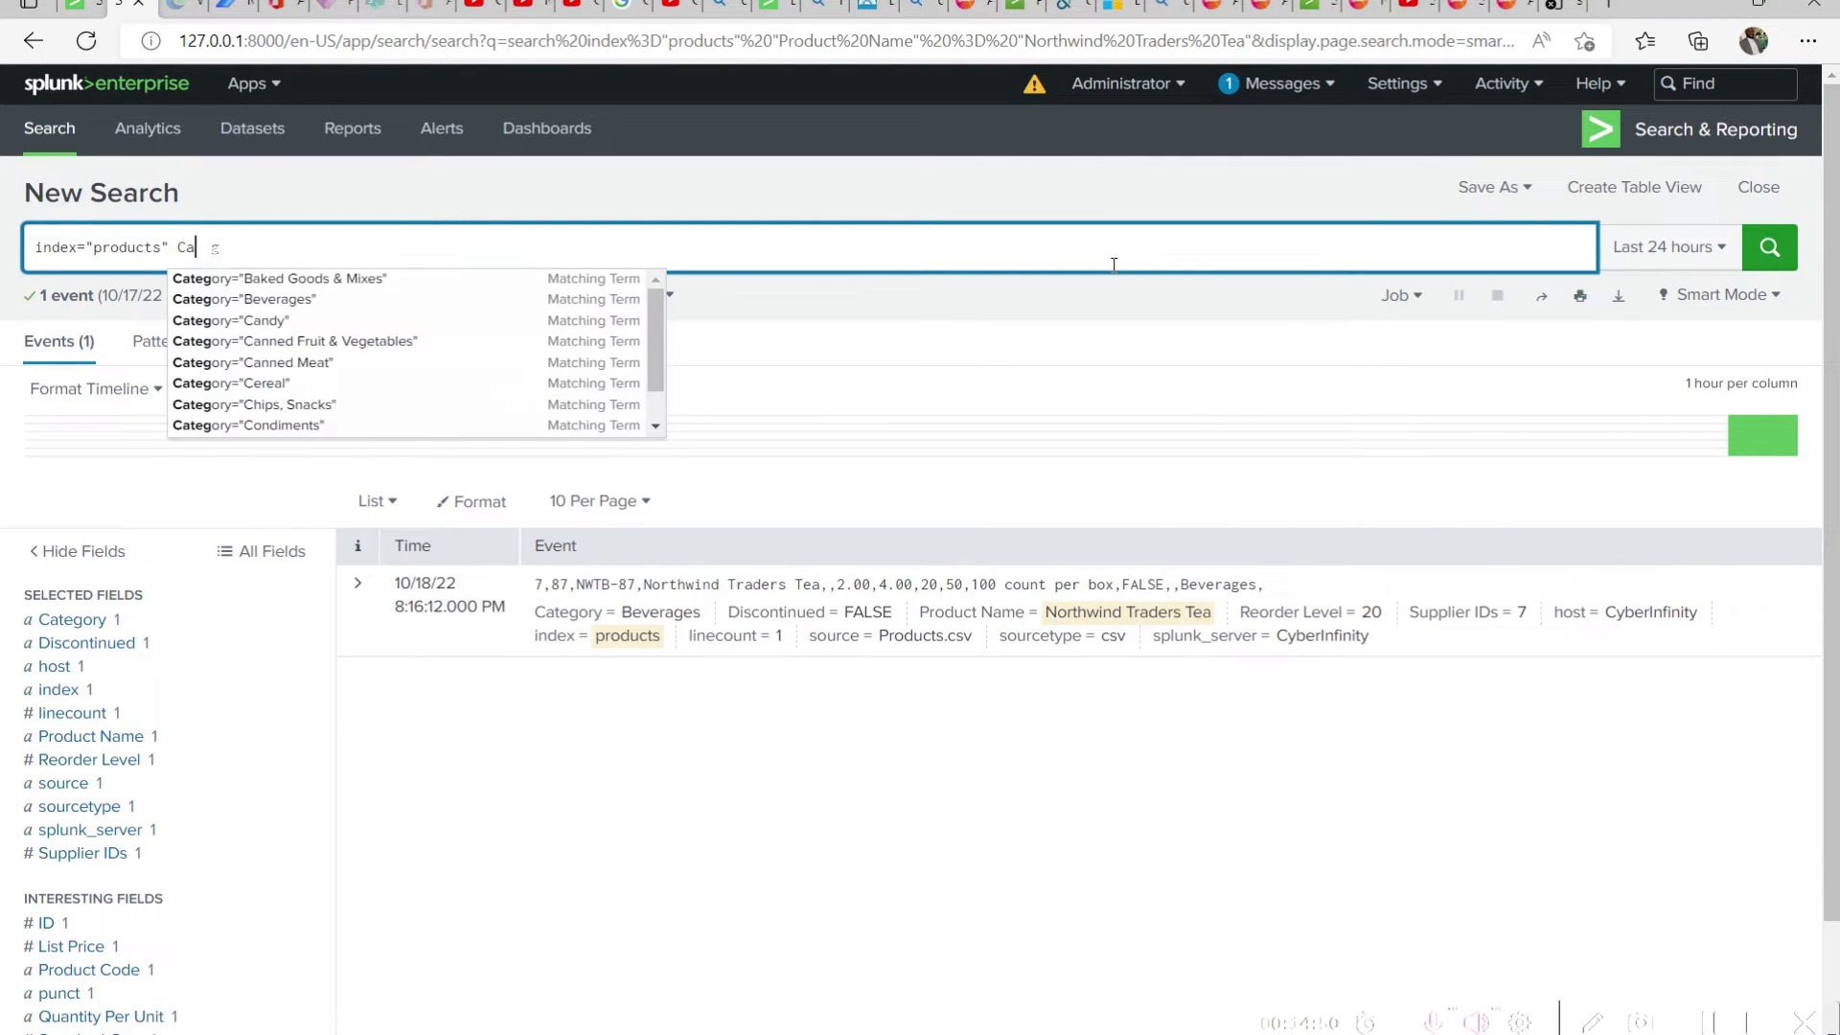
pyautogui.write('teg')
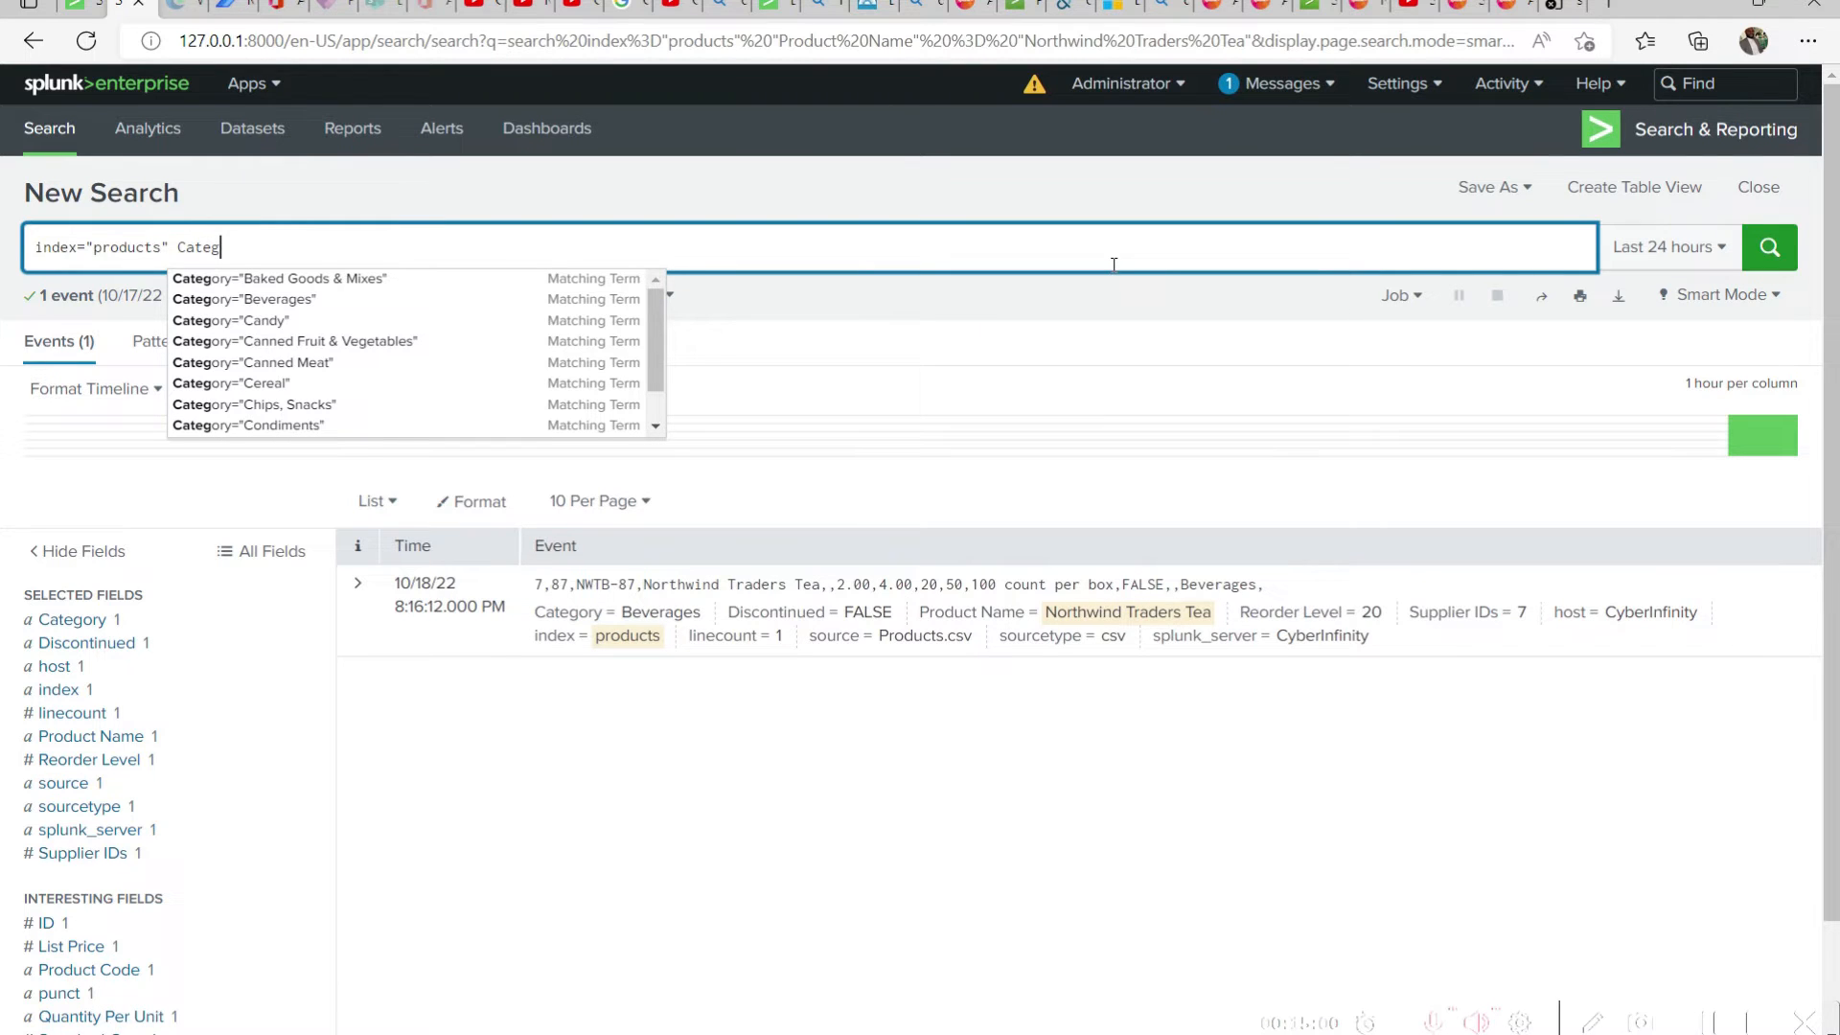
# Complete the products index query with Category="Canned Fruit & Vegetables" from the suggested terms and run the search
pyautogui.click(655, 382)
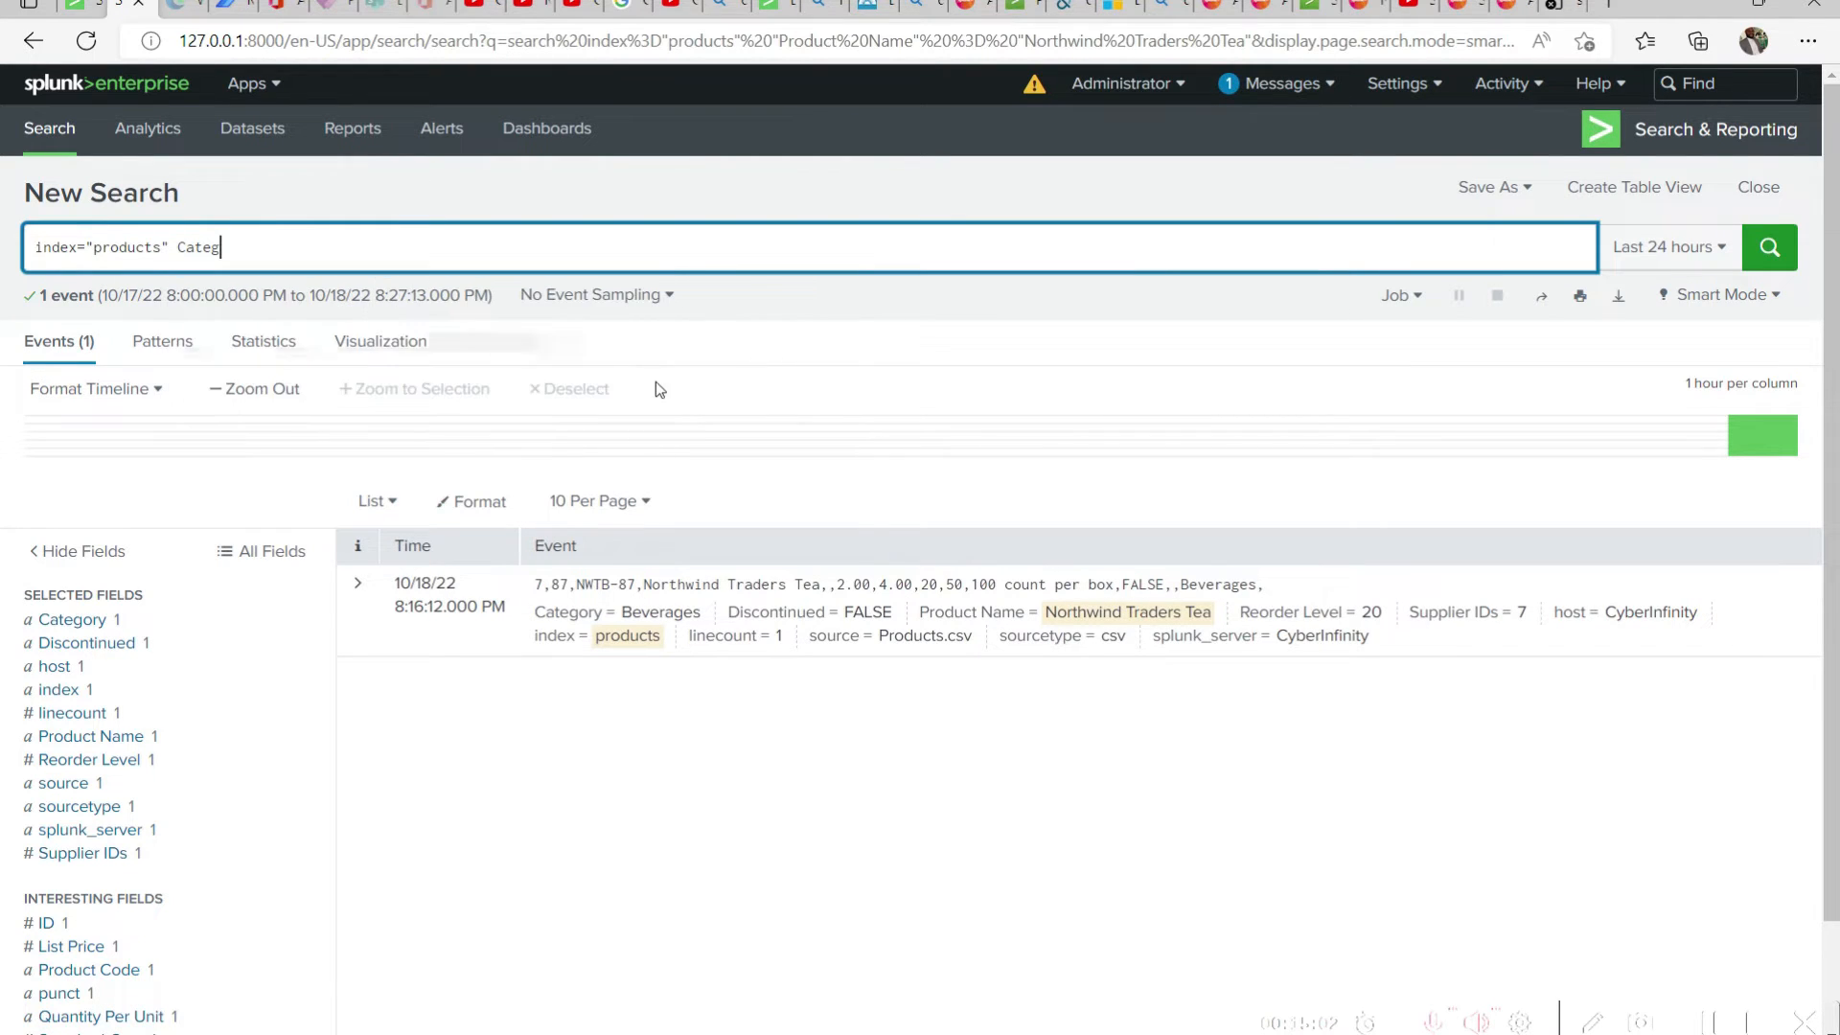
pyautogui.press('BackSpace')
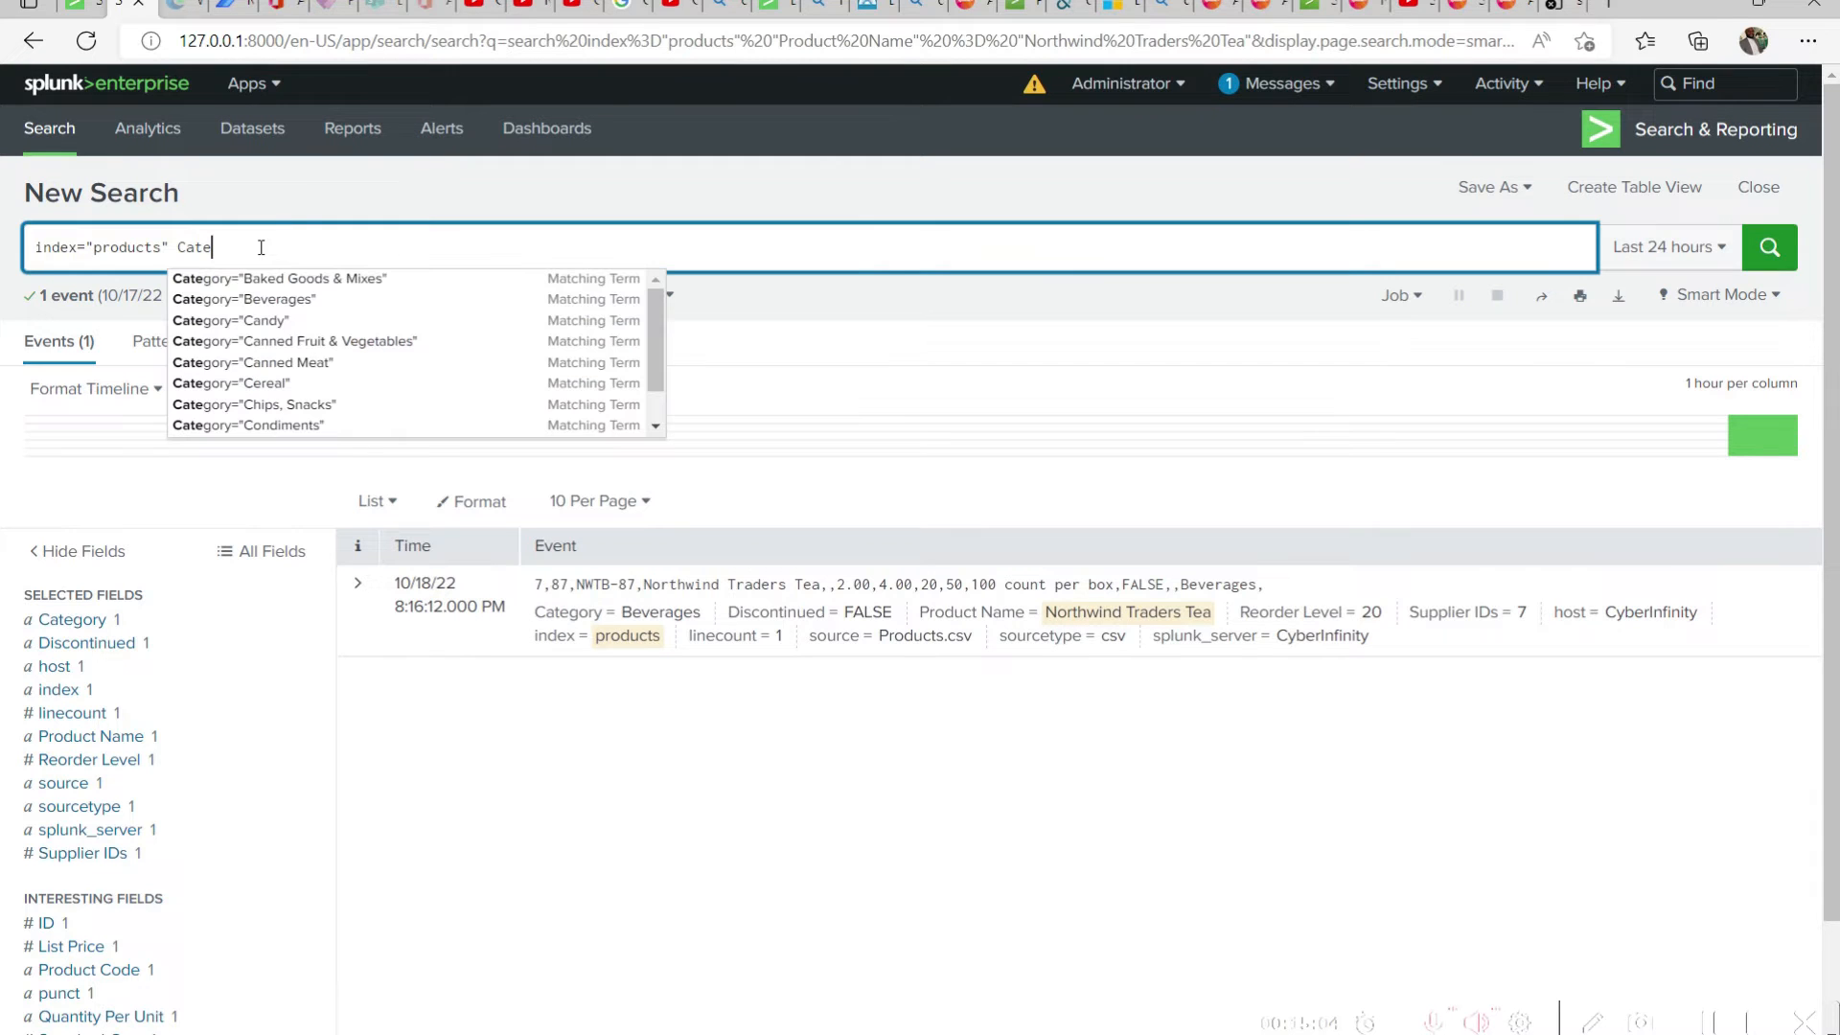
pyautogui.click(657, 338)
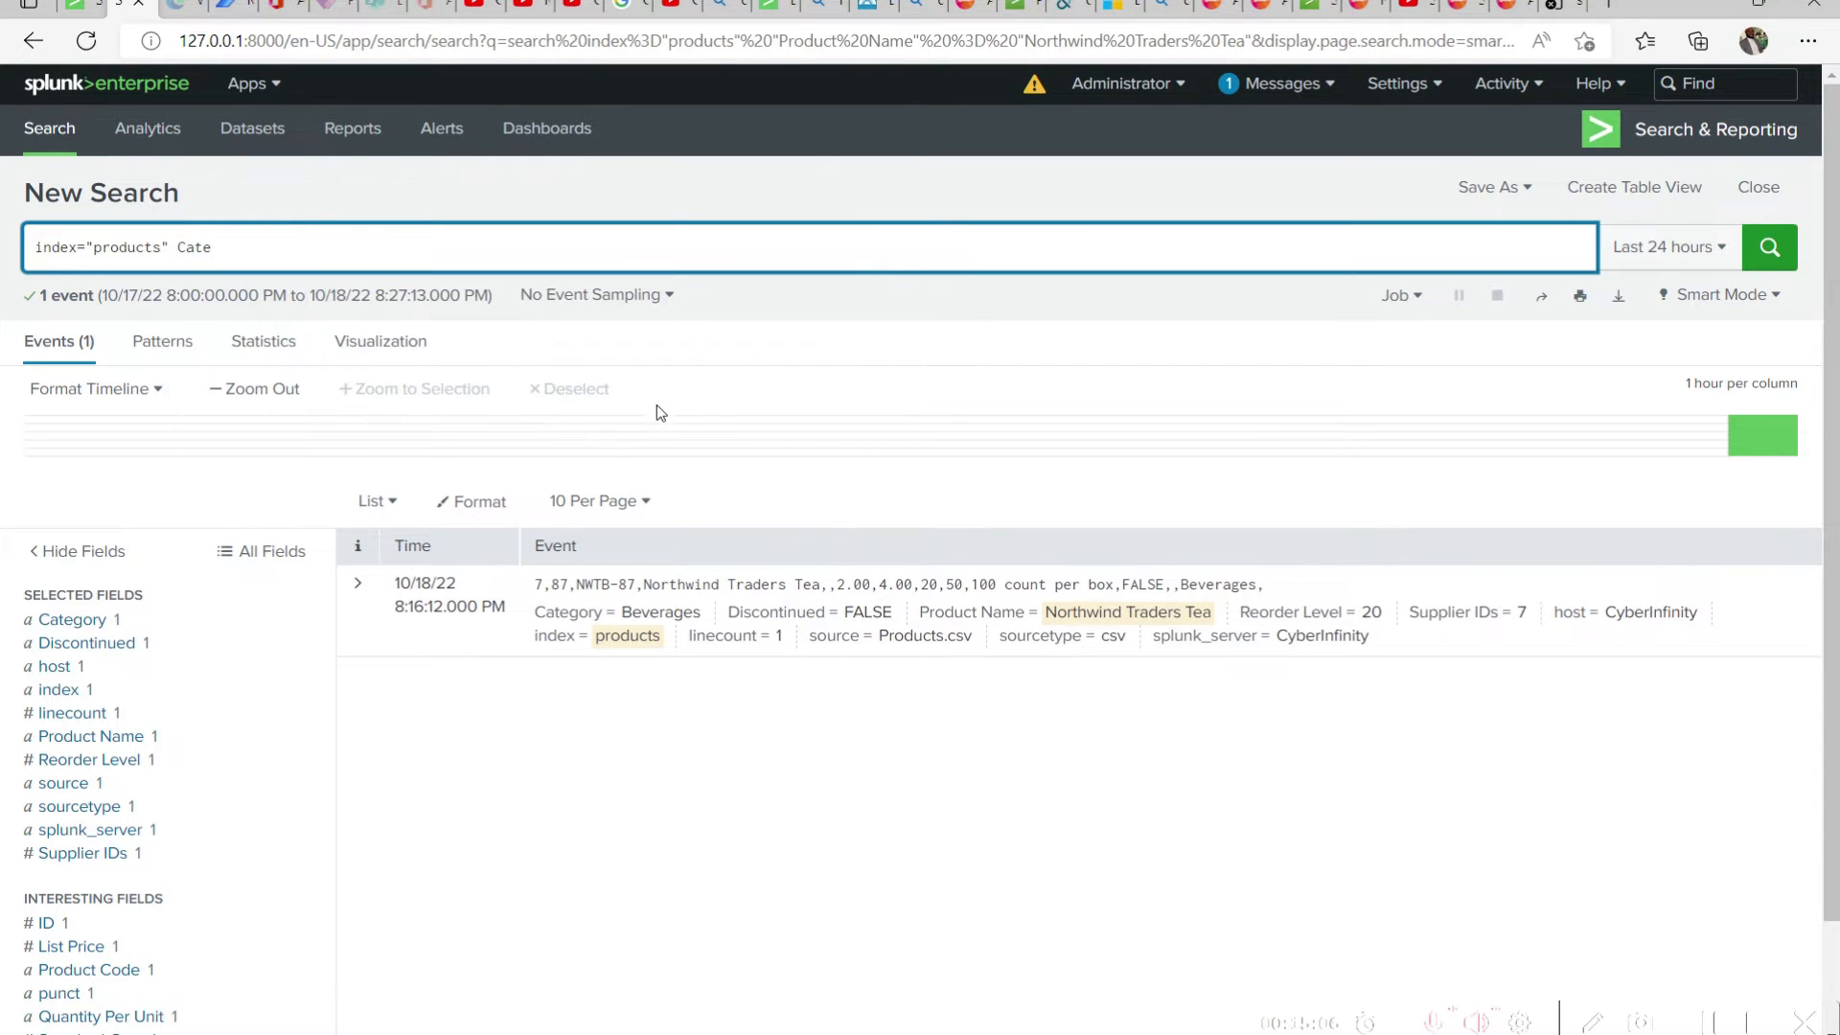
pyautogui.click(252, 251)
pyautogui.press('BackSpace')
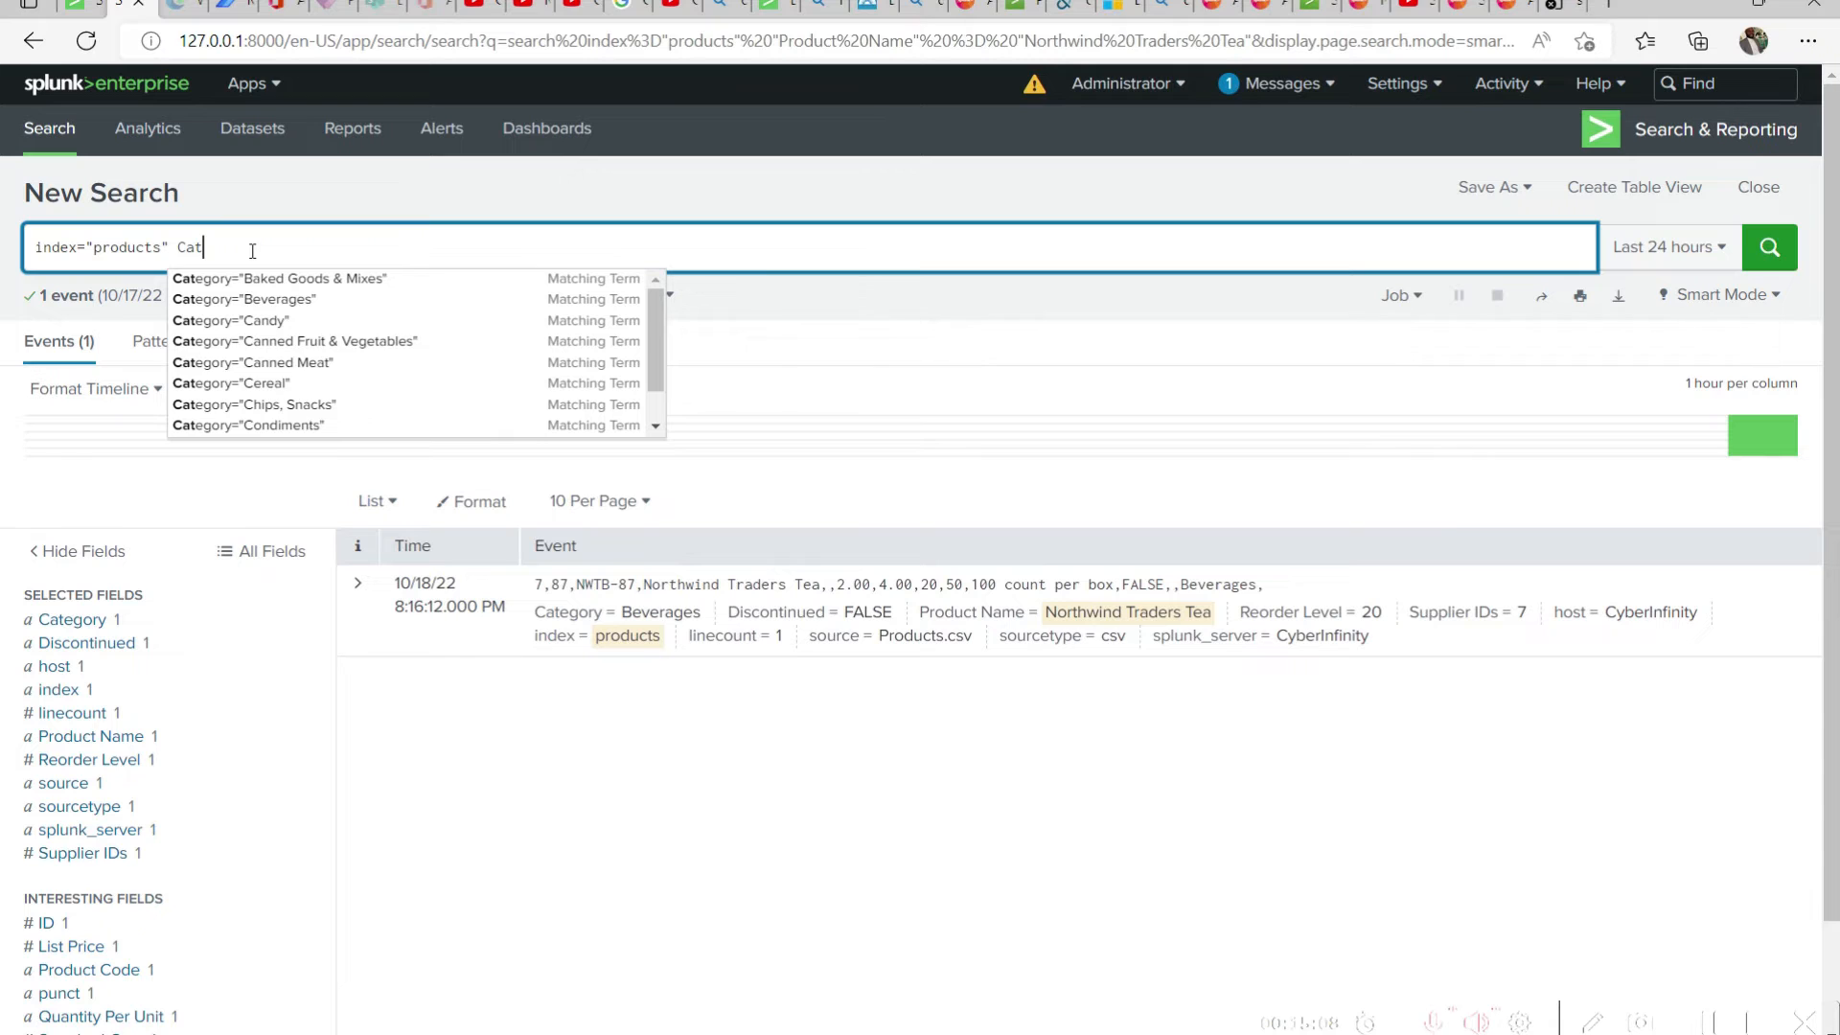
pyautogui.scroll(-1, 403, 355)
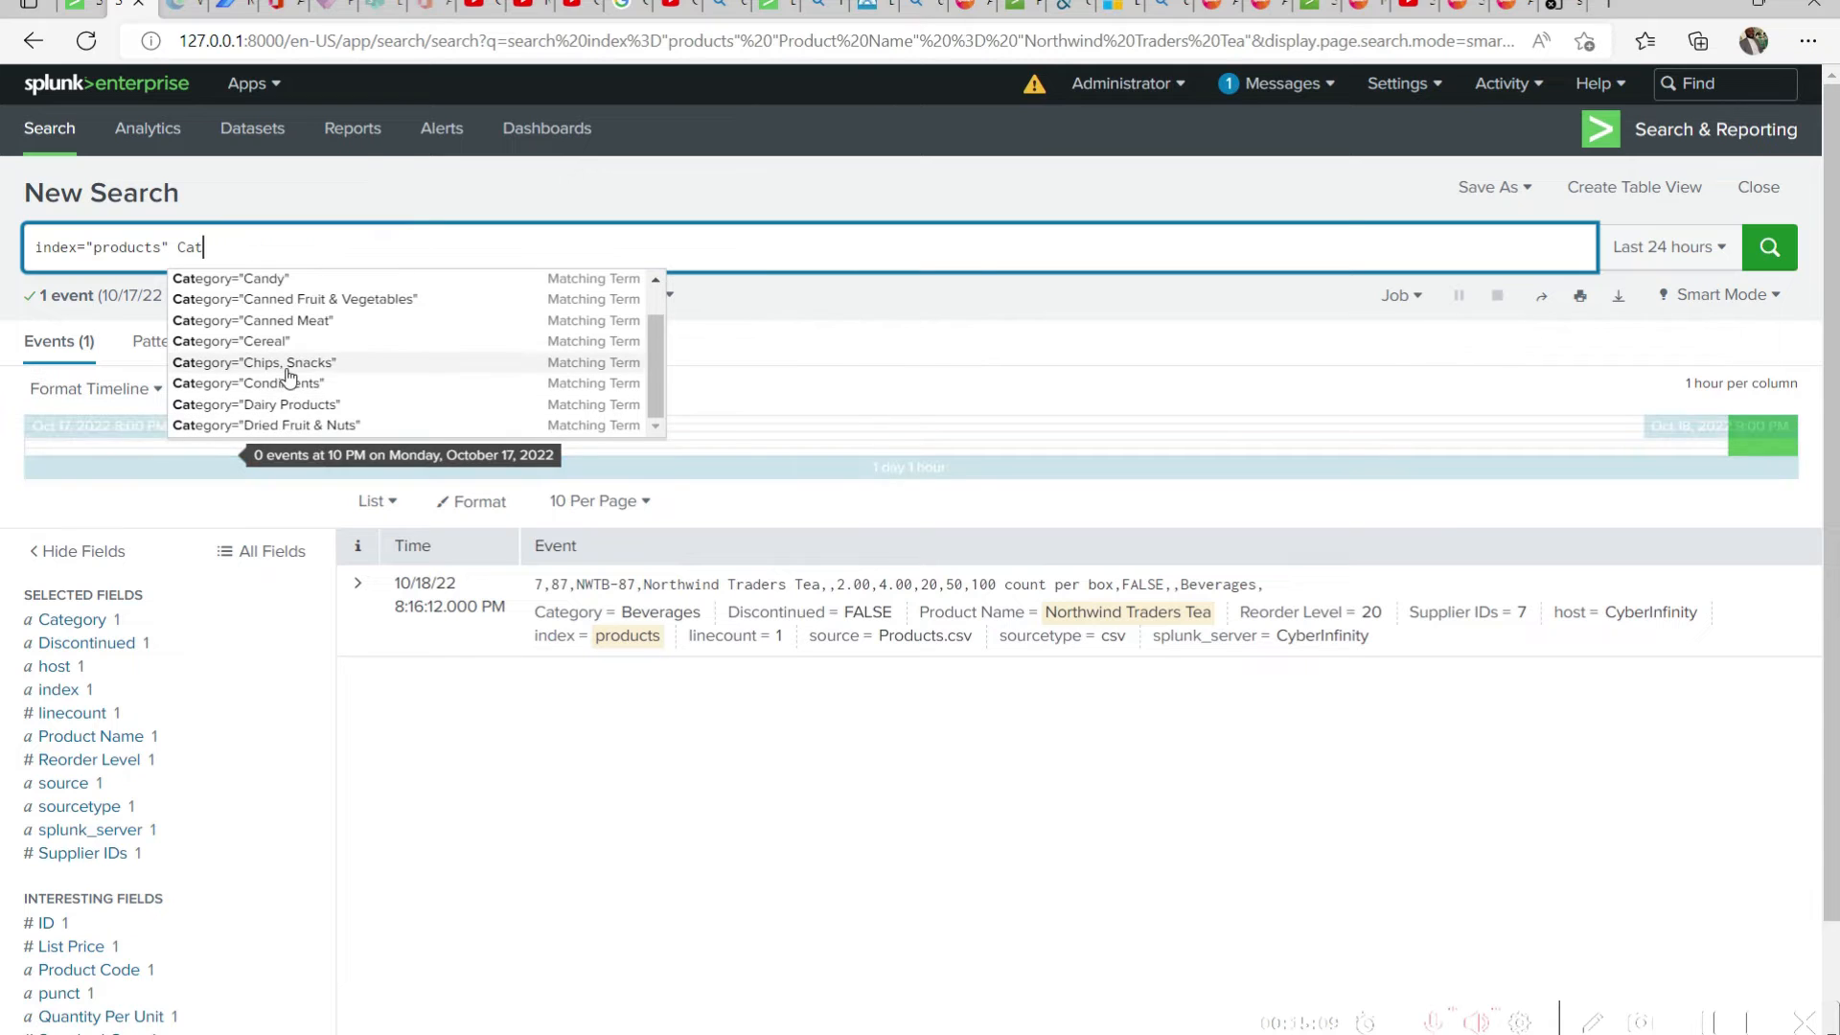
pyautogui.click(382, 302)
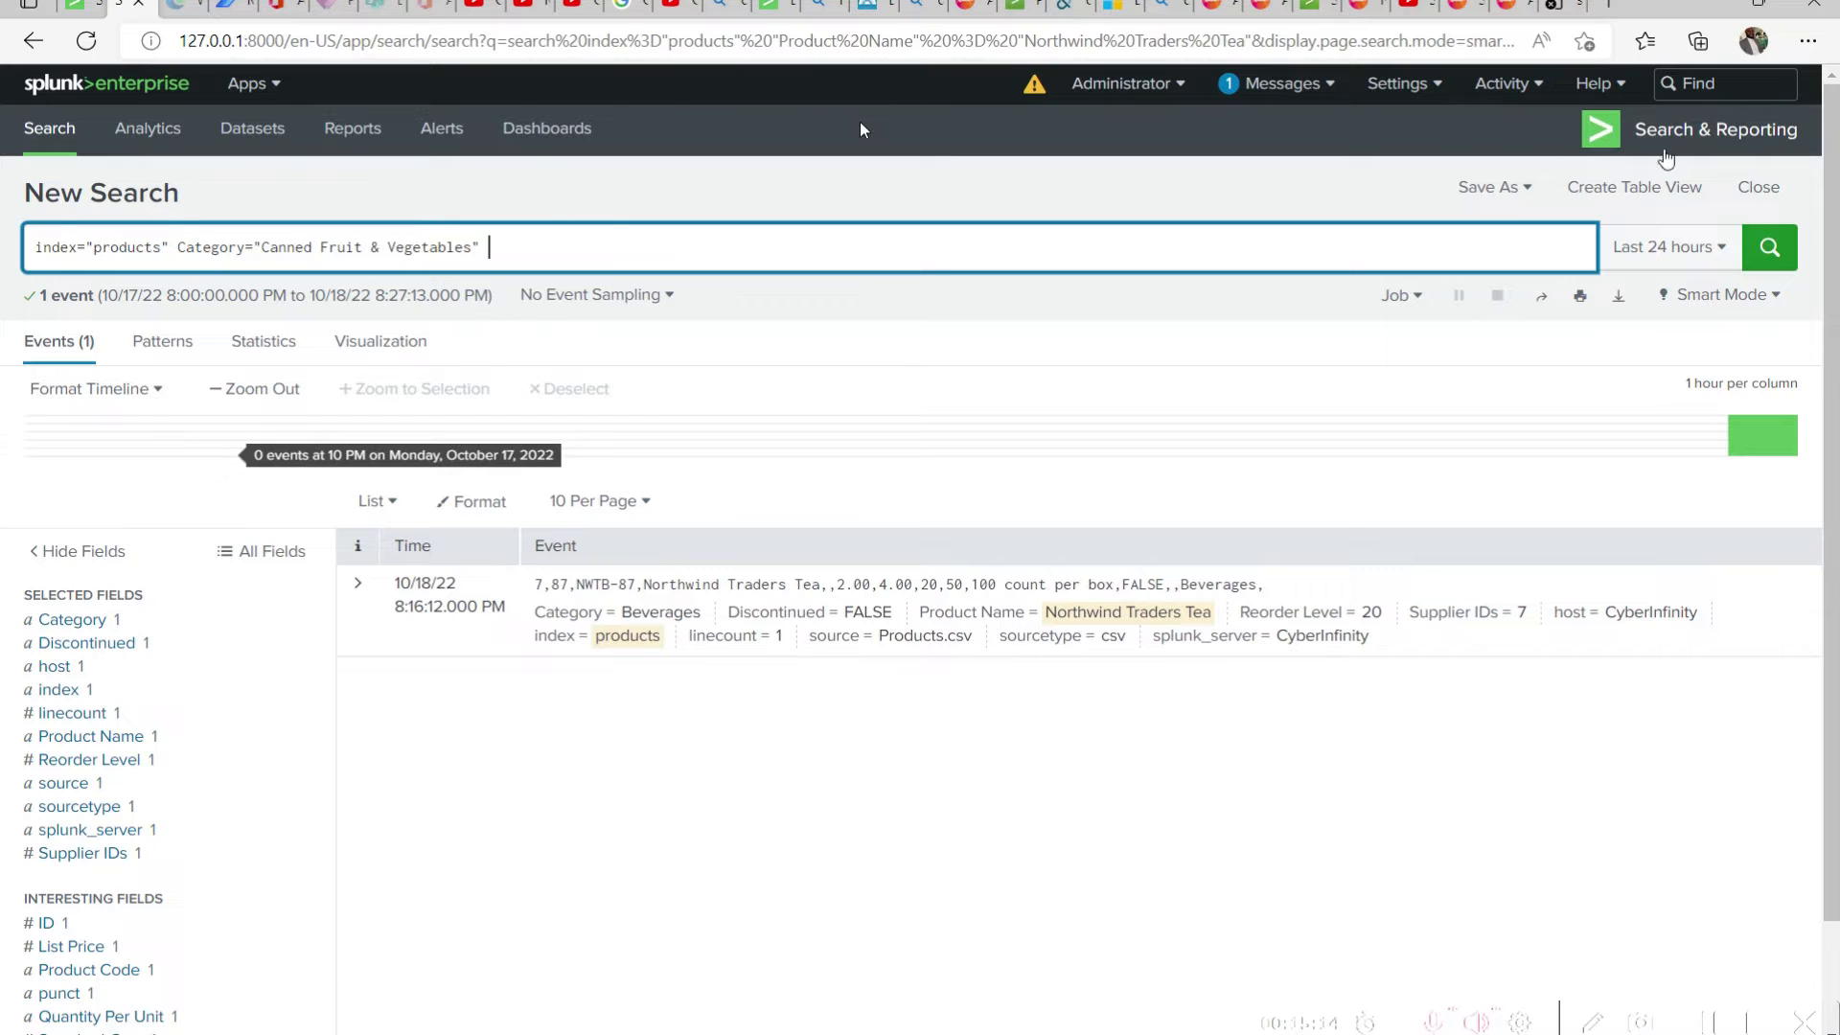
pyautogui.click(1784, 253)
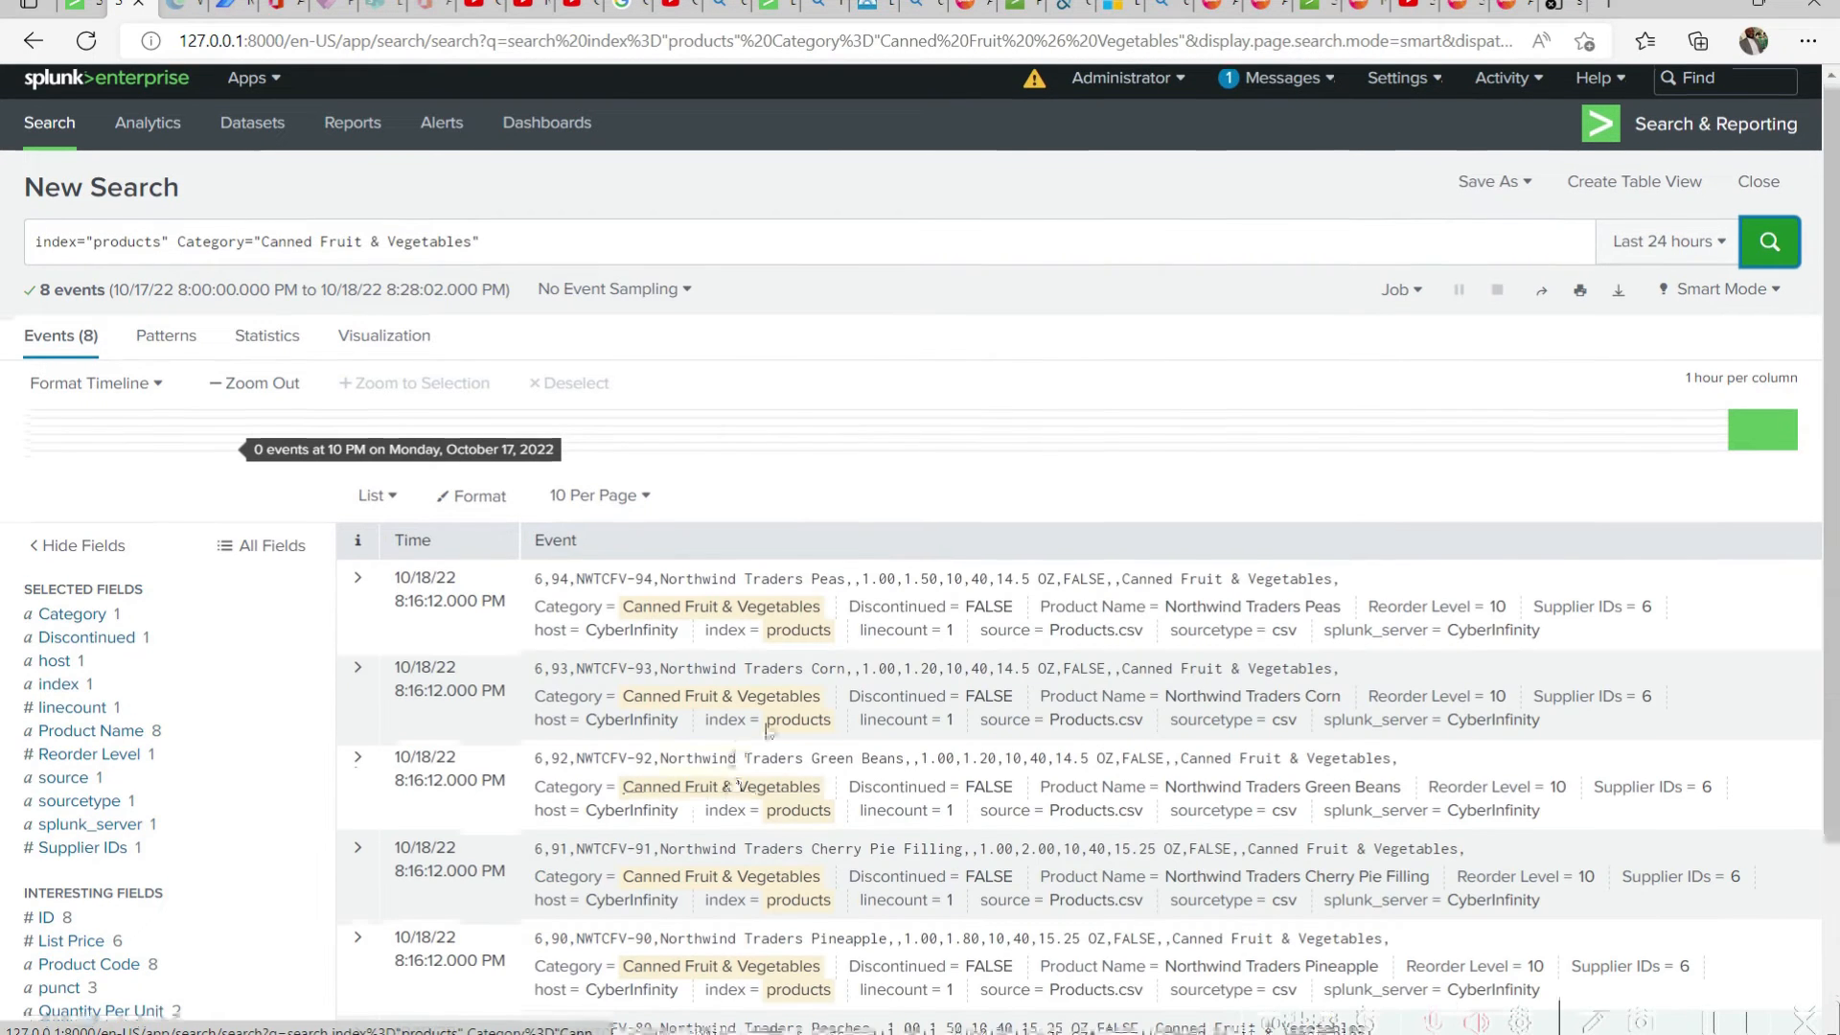
# Start saving the category search as a report and title it Canned Fruit And Vegetables
pyautogui.scroll(-3, 1038, 690)
pyautogui.scroll(3, 1038, 691)
pyautogui.scroll(-3, 992, 661)
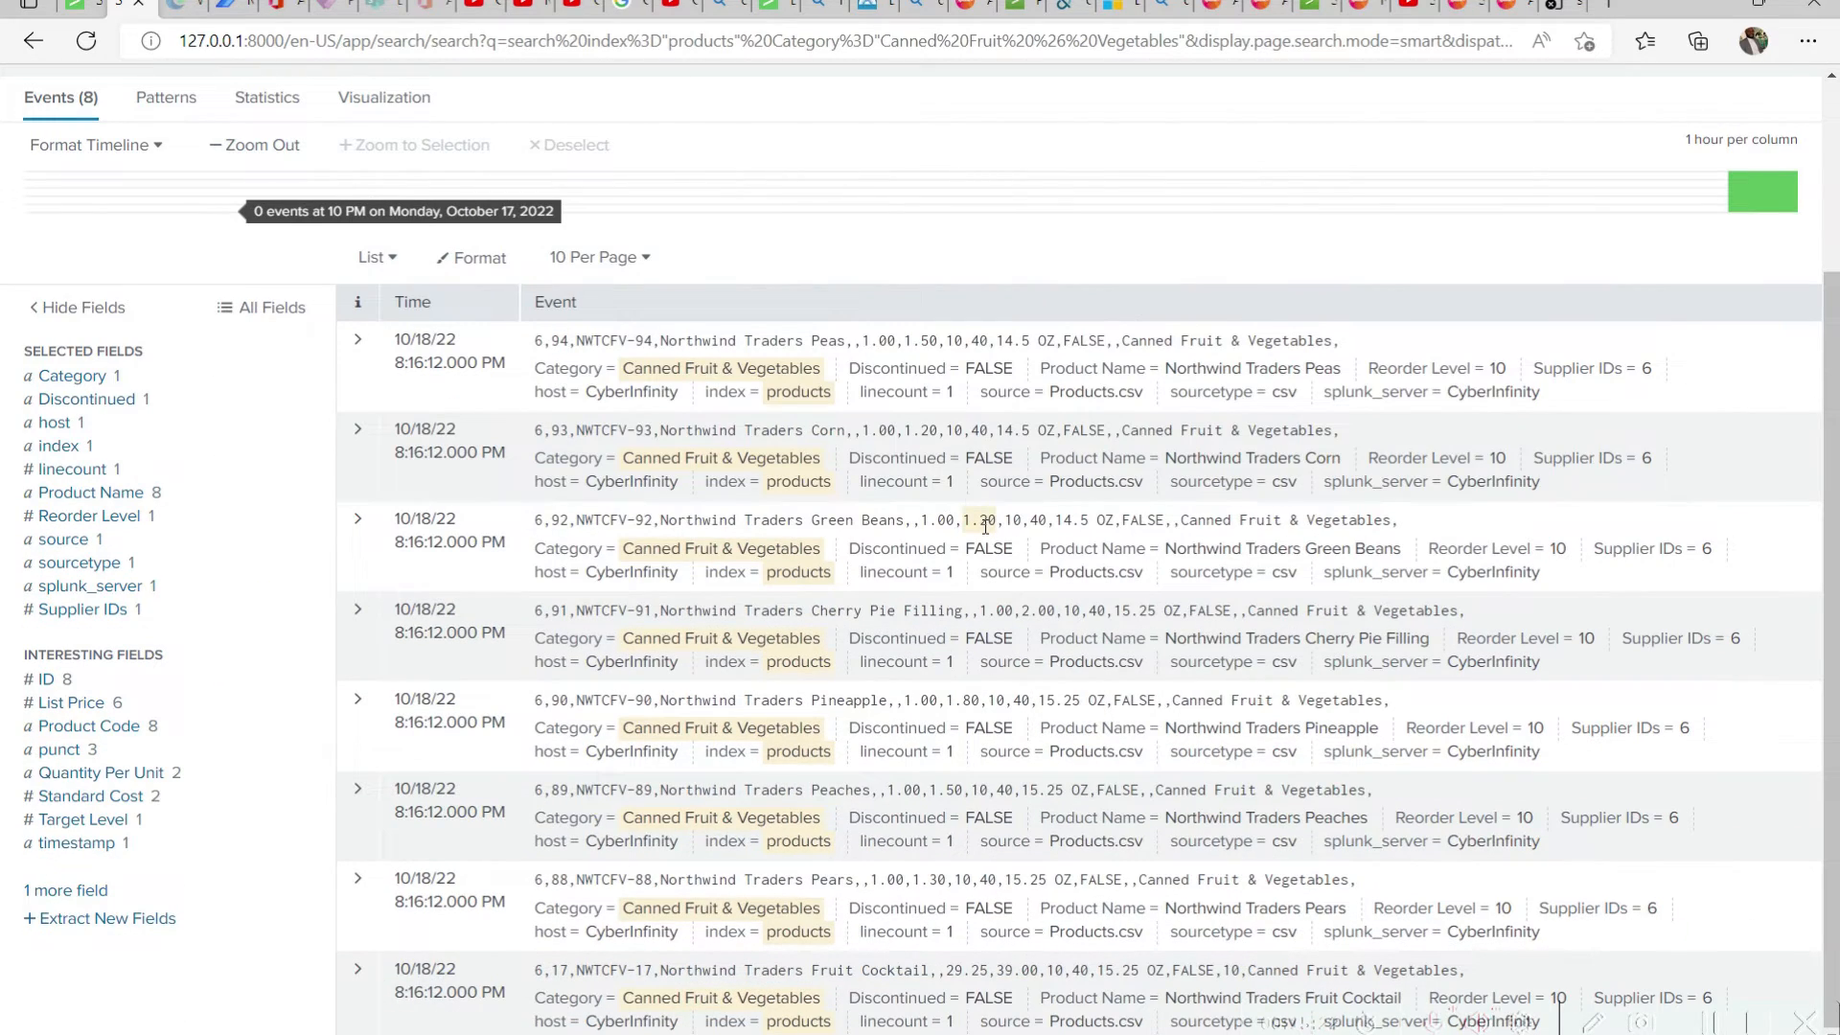
pyautogui.hotkey('ctrl', '-')
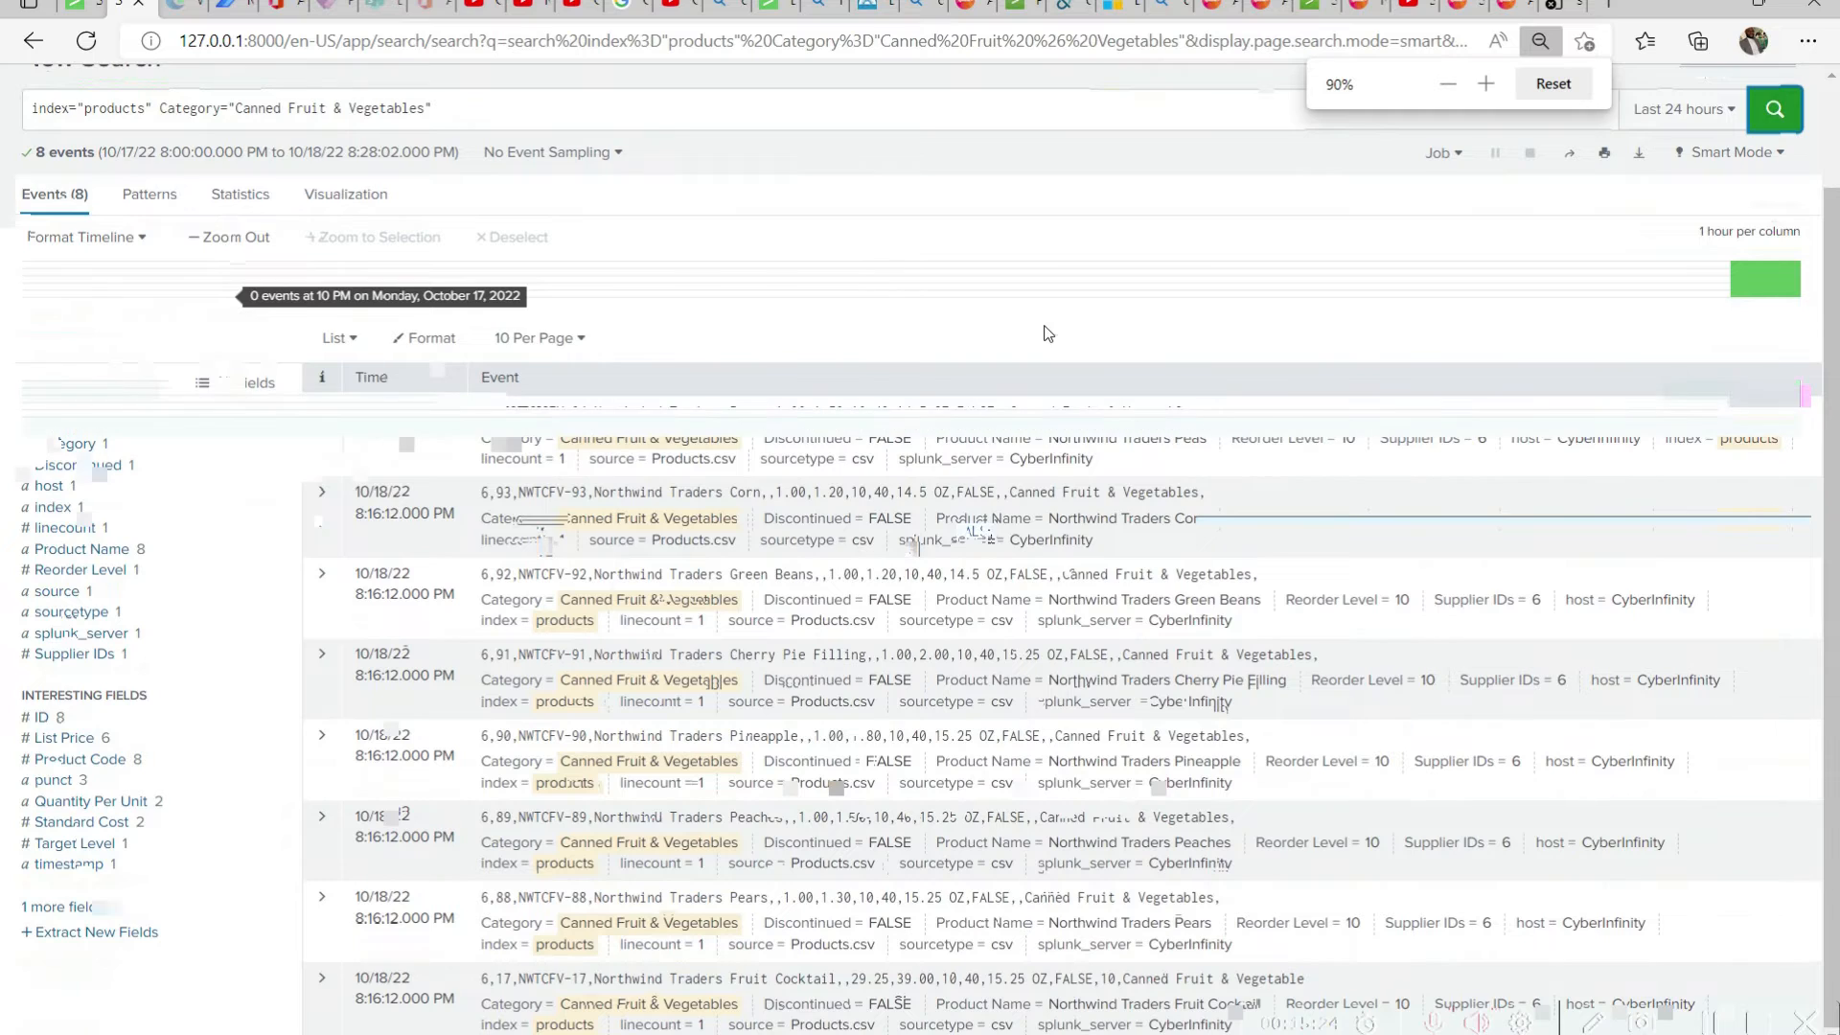
pyautogui.scroll(2, 1571, 273)
pyautogui.click(1526, 187)
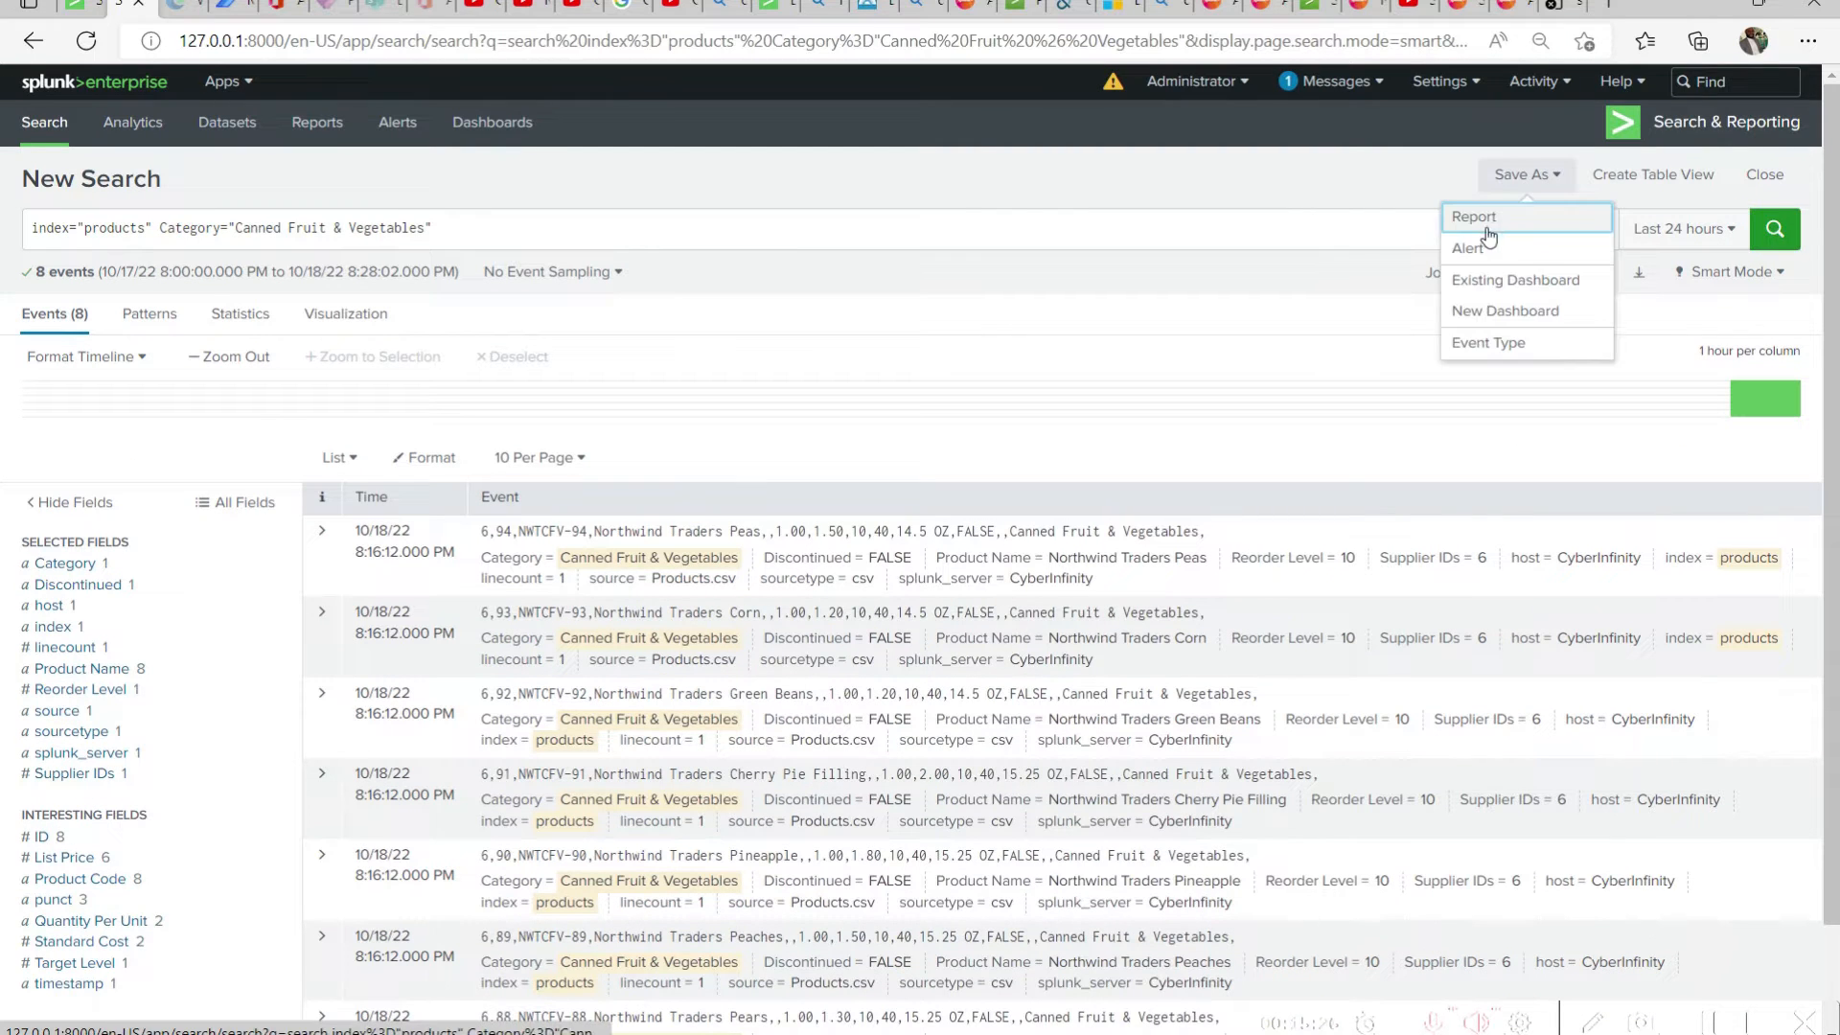
pyautogui.click(1524, 204)
pyautogui.click(1064, 210)
pyautogui.write('Canned Fruit & Vegetables')
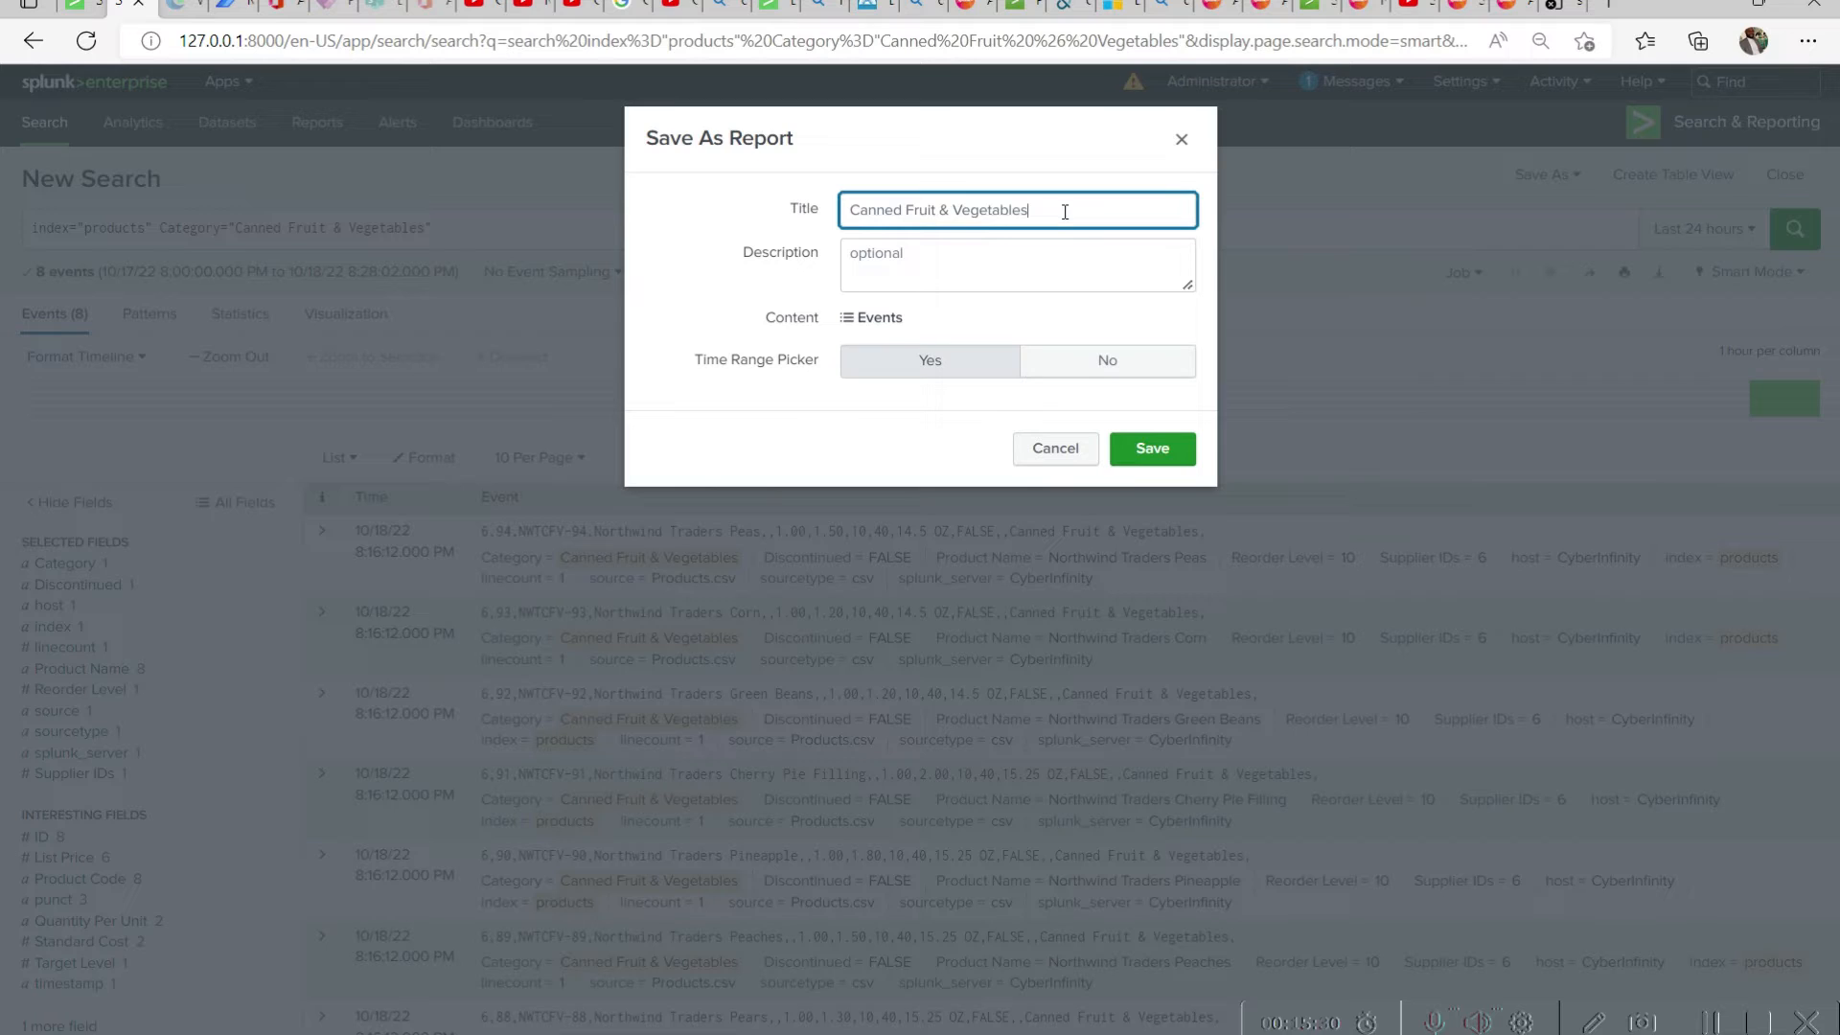
pyautogui.doubleClick(944, 210)
pyautogui.write('And')
# Copy the report title into the description and save the report
pyautogui.hotkey('ctrl', 'a')
pyautogui.hotkey('ctrl', 'c')
pyautogui.click(1017, 283)
pyautogui.hotkey('ctrl', 'v')
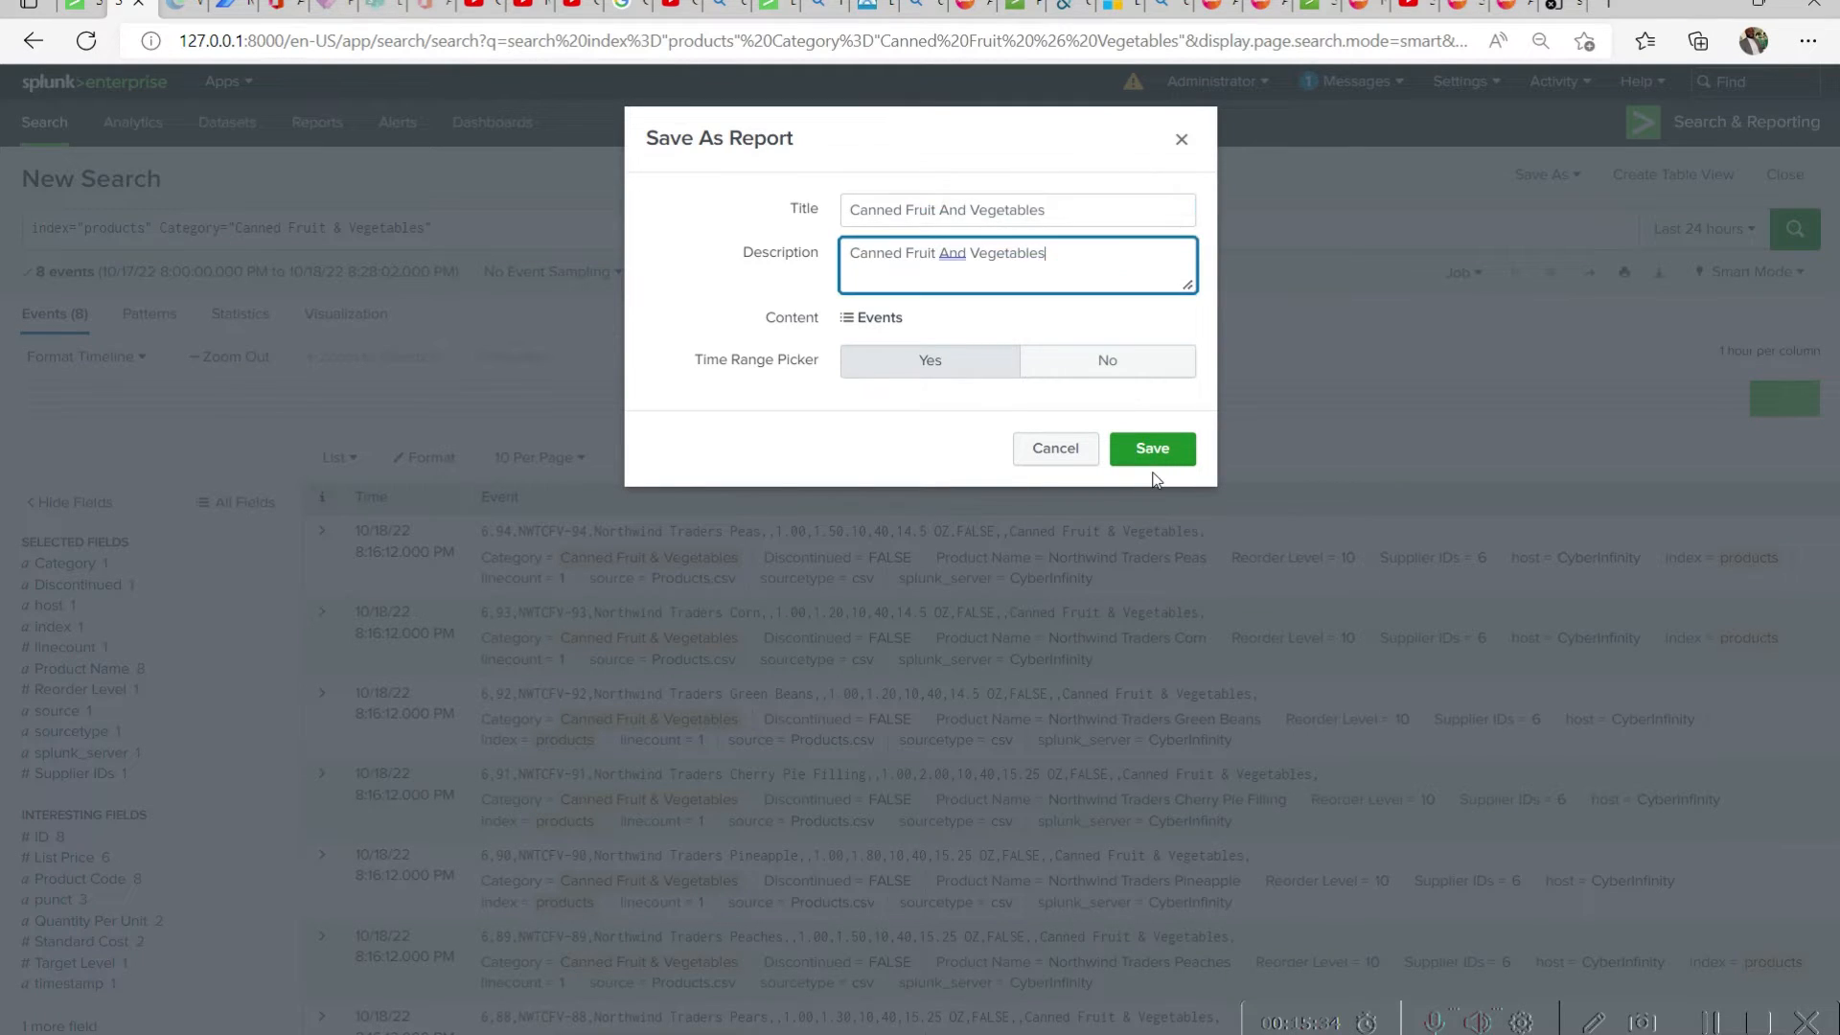
pyautogui.click(1152, 456)
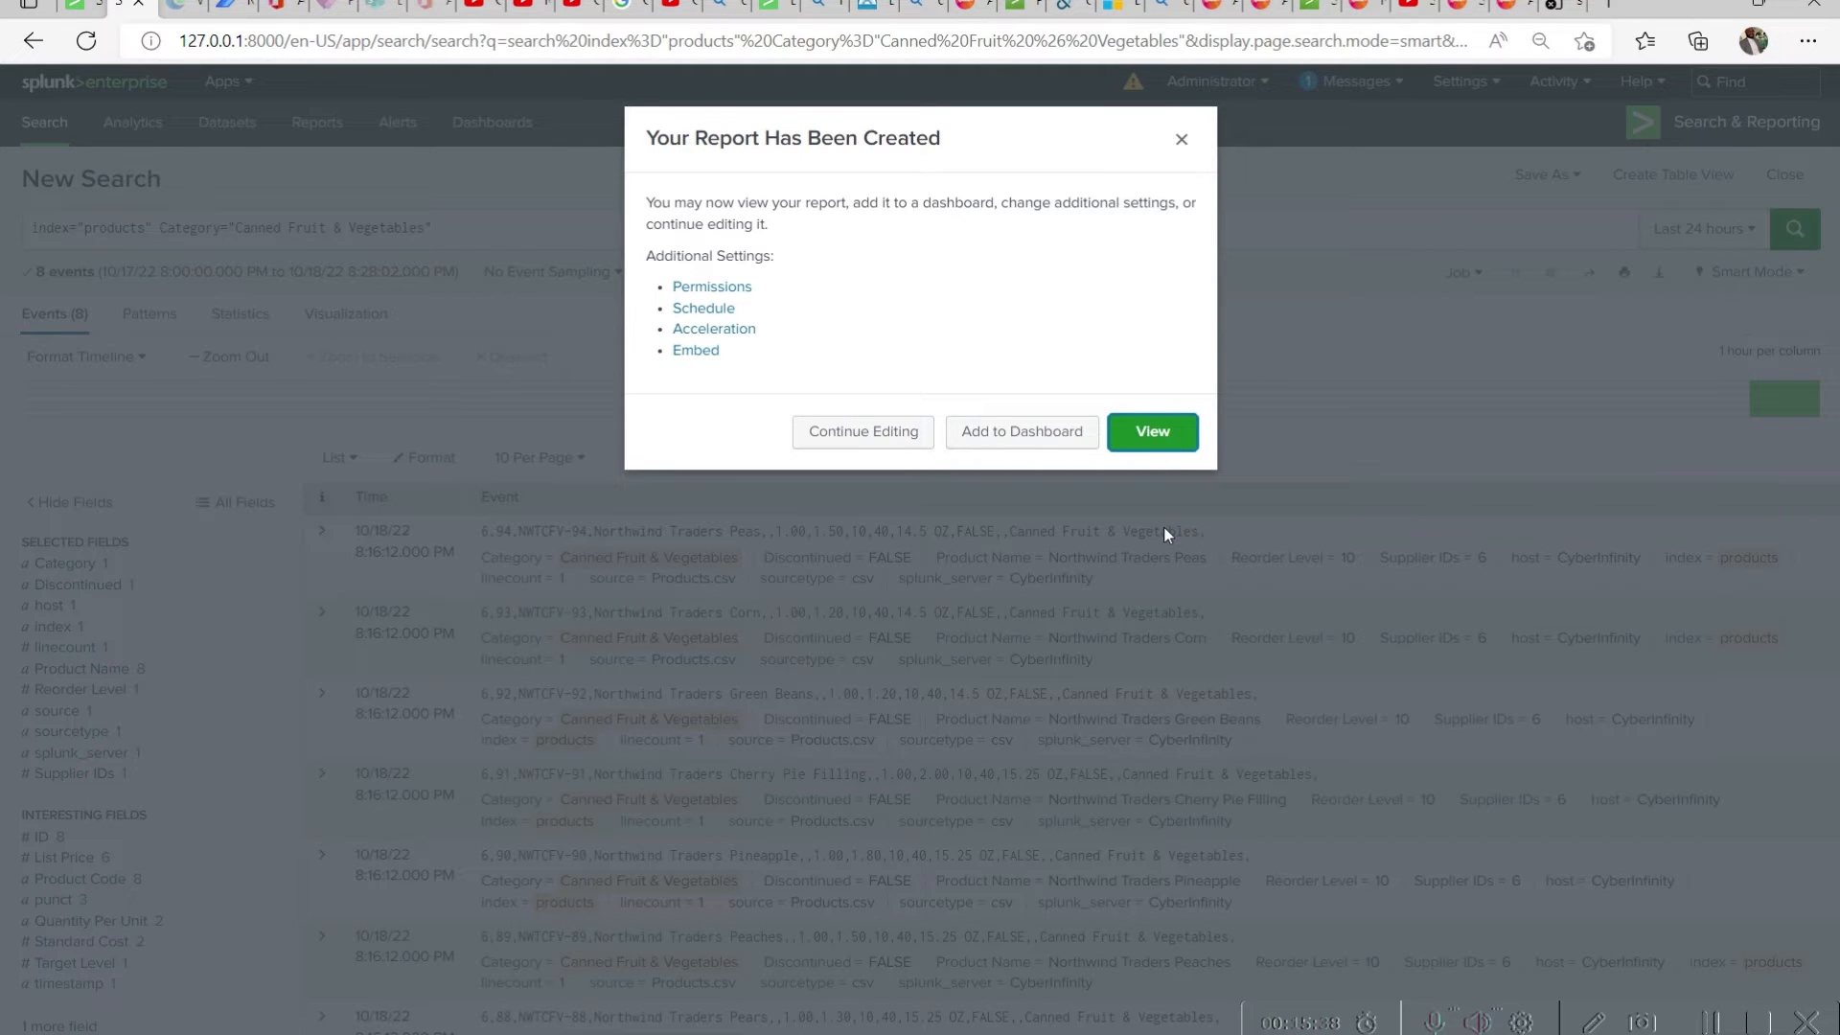
# Add the report as a panel to the existing AdventureWorks DashBoard and open that dashboard
pyautogui.click(992, 431)
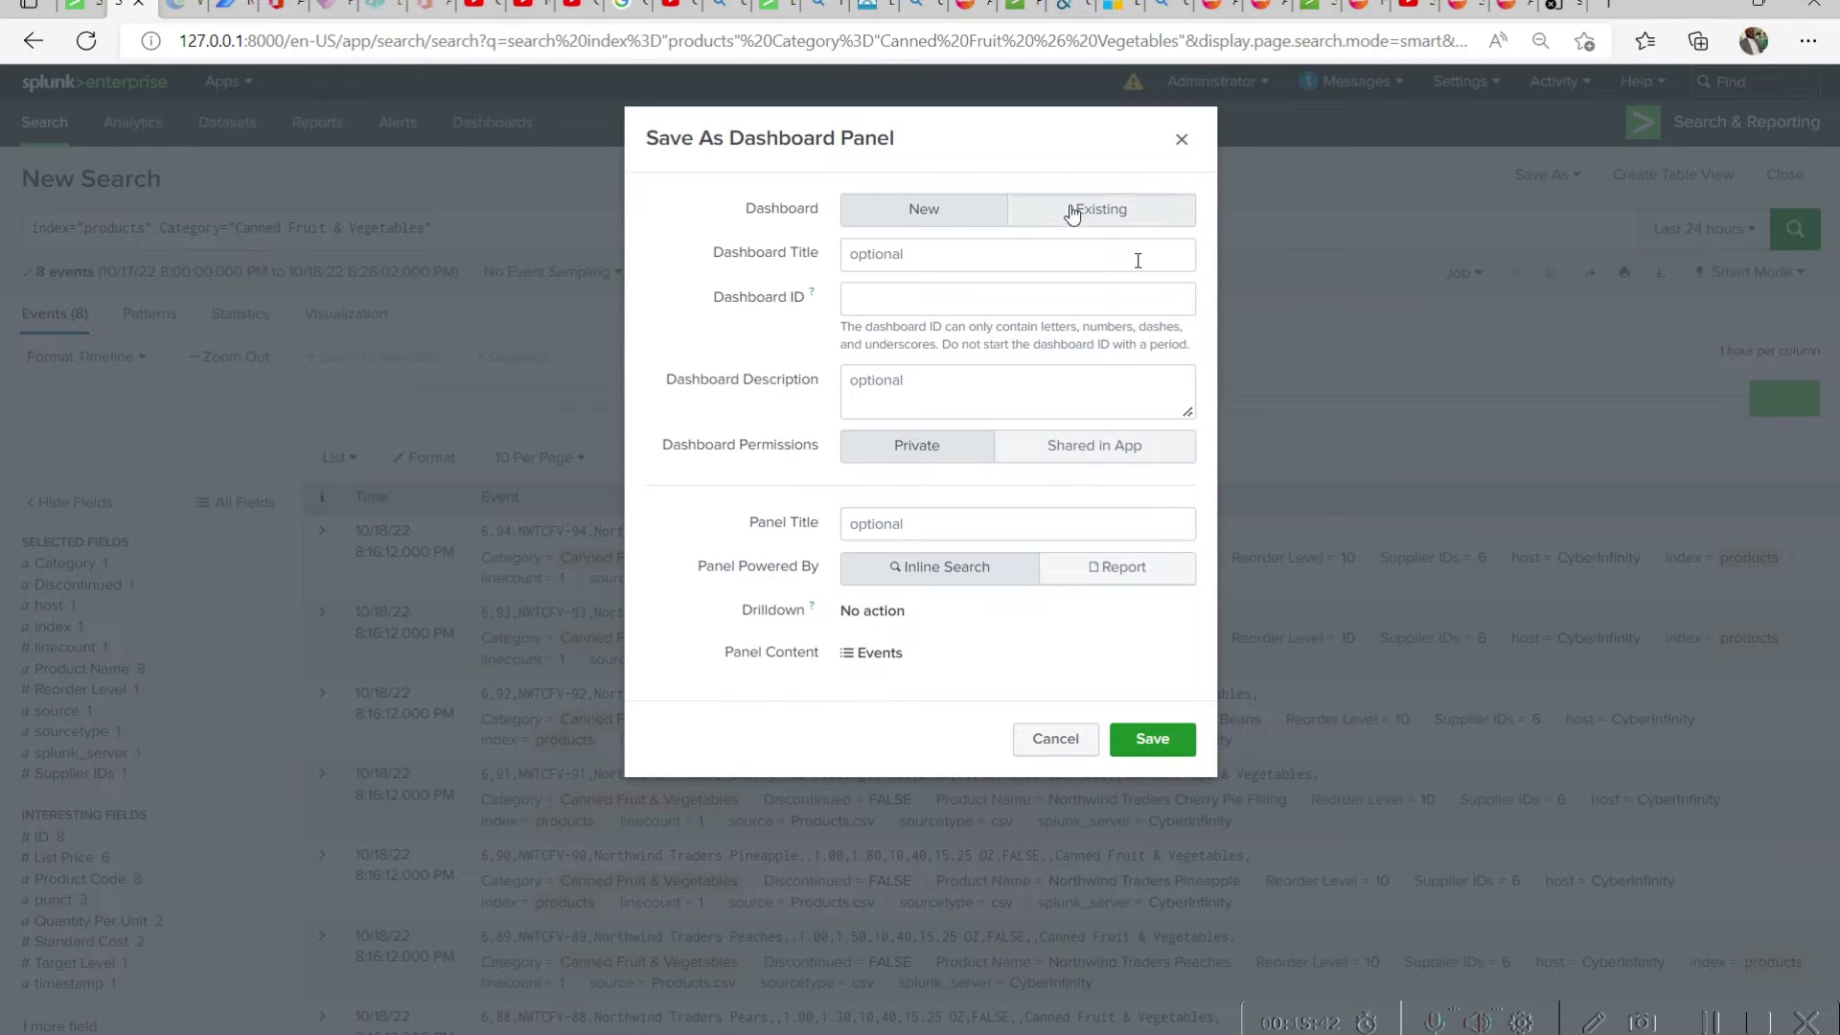
pyautogui.click(1073, 212)
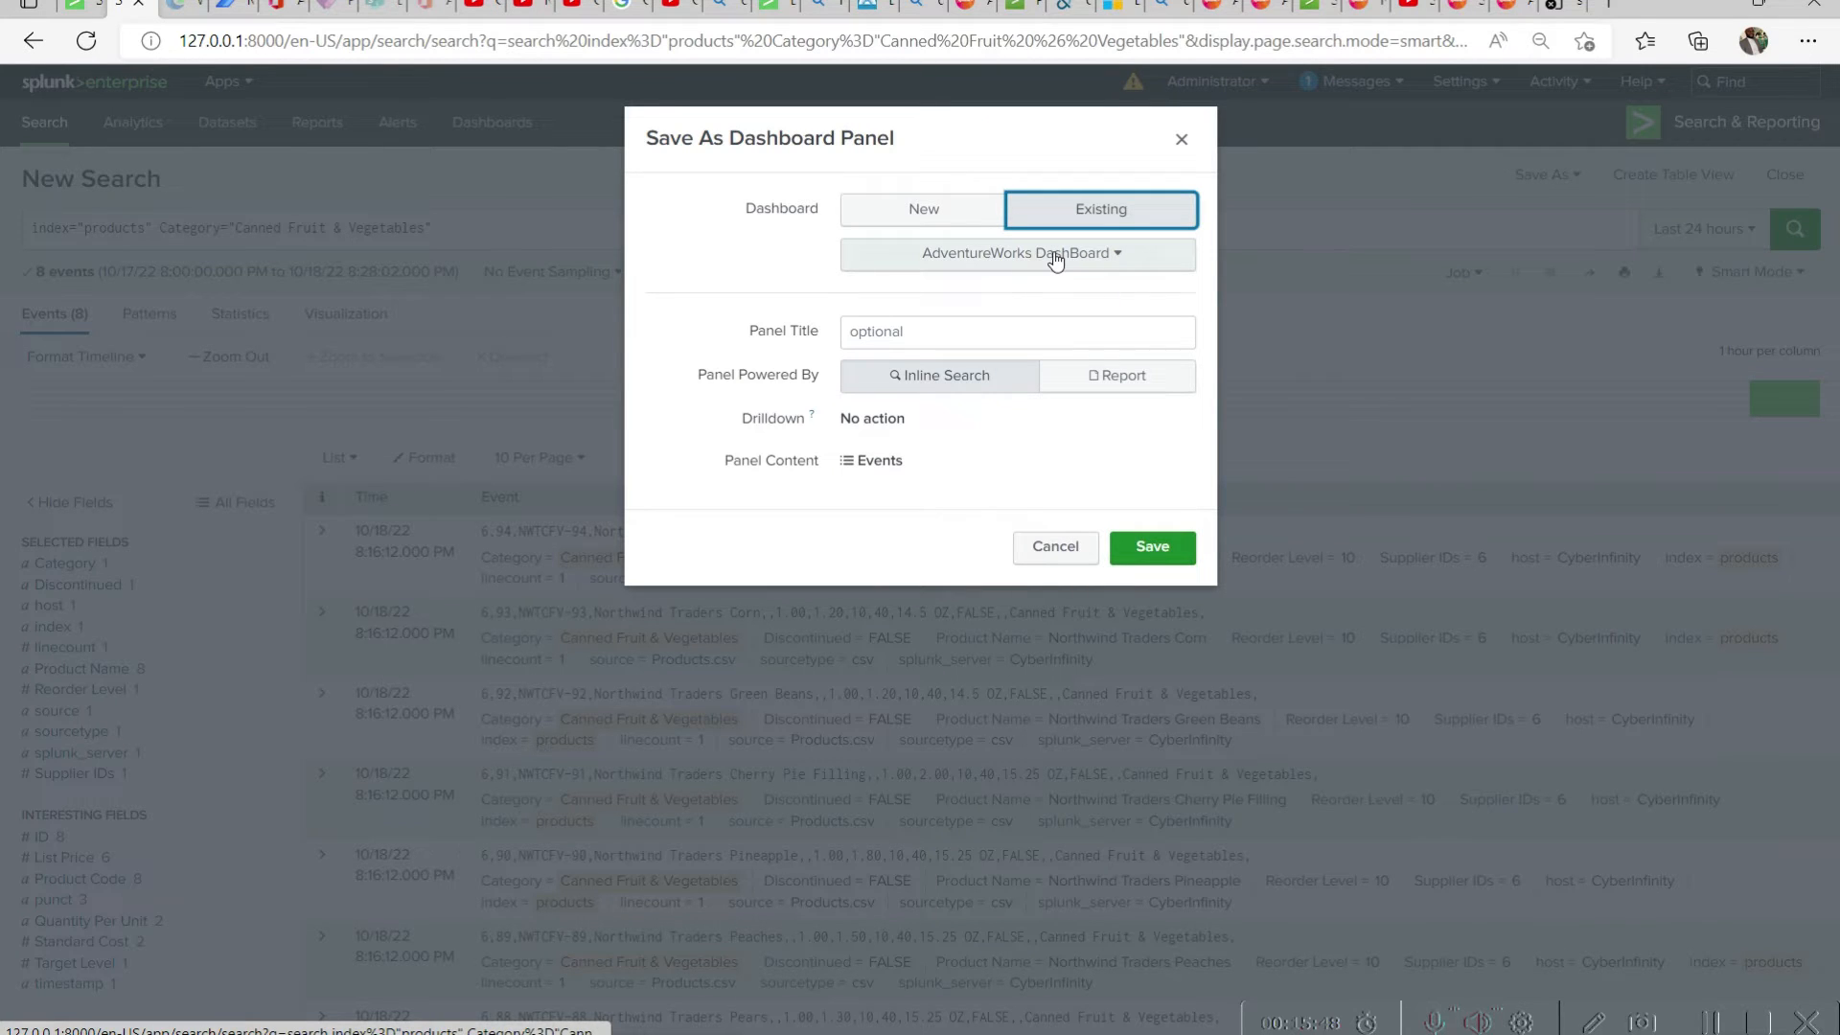
pyautogui.click(1158, 556)
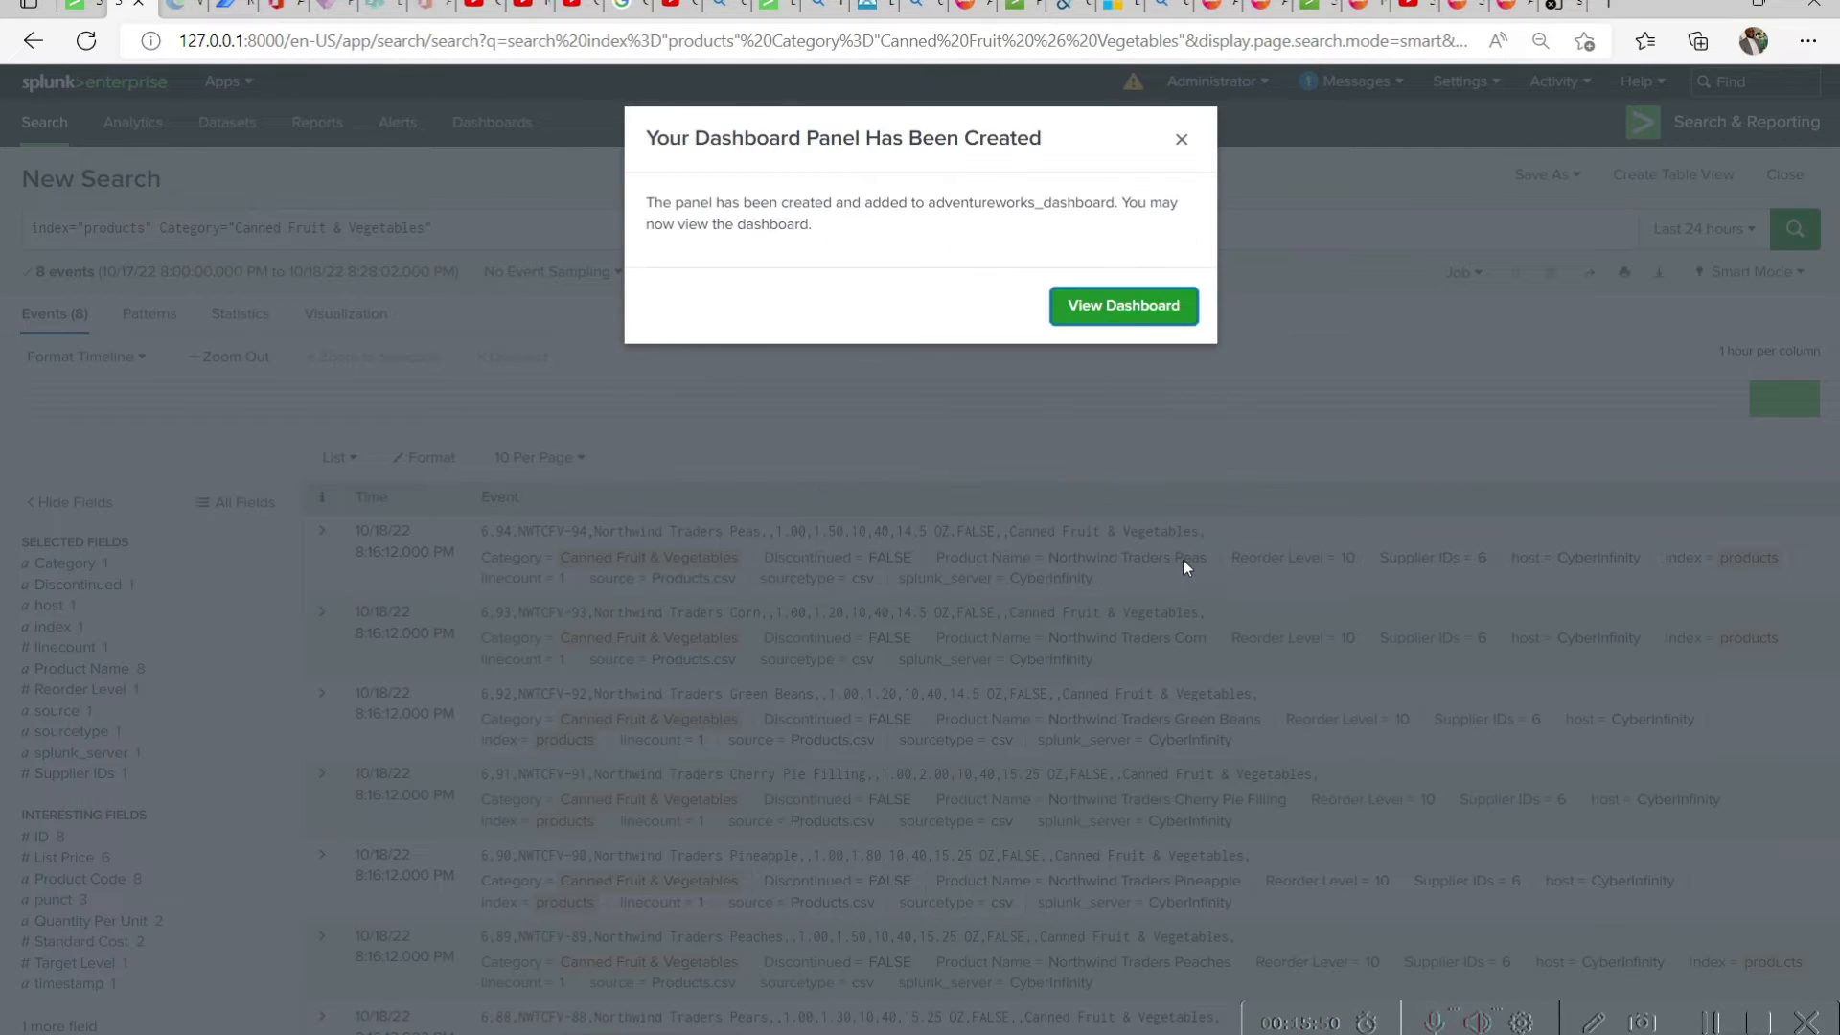
pyautogui.press('Return')
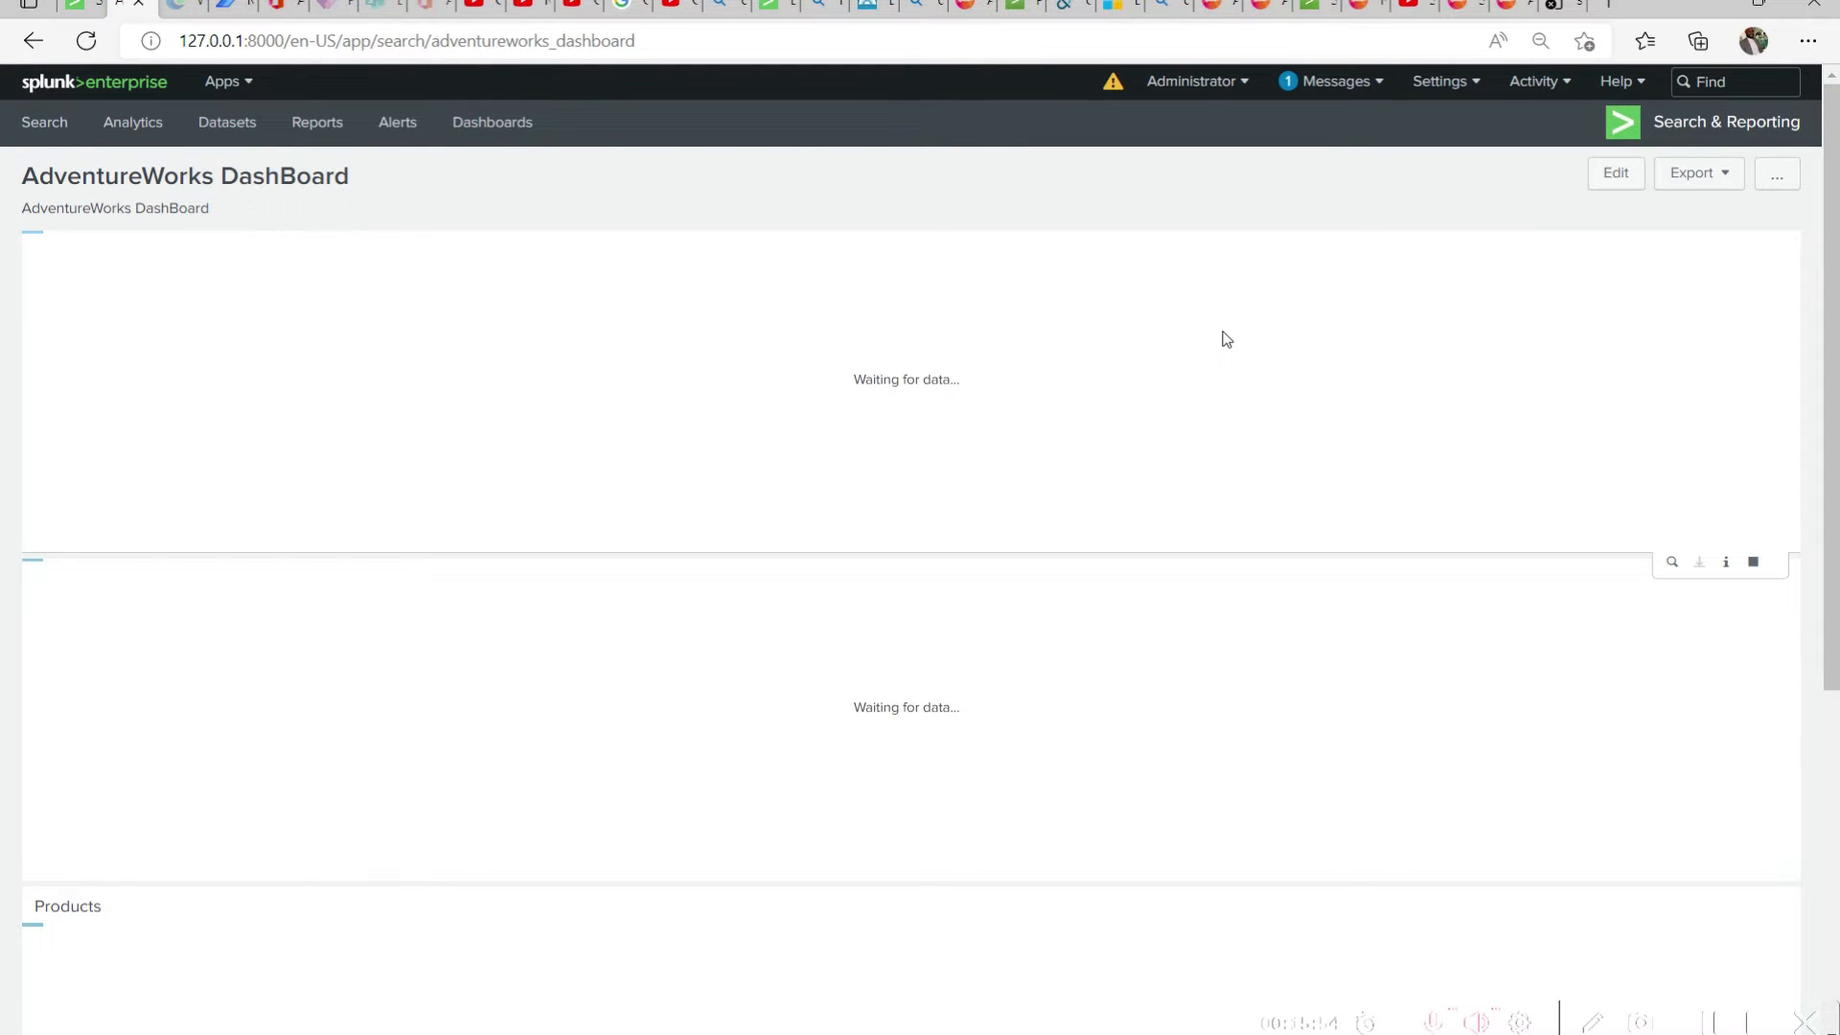
# Examine the AdventureWorks DashBoard panels, especially the category values of the events in the newly added last panel
pyautogui.scroll(-3, 1435, 375)
pyautogui.scroll(-10, 1435, 365)
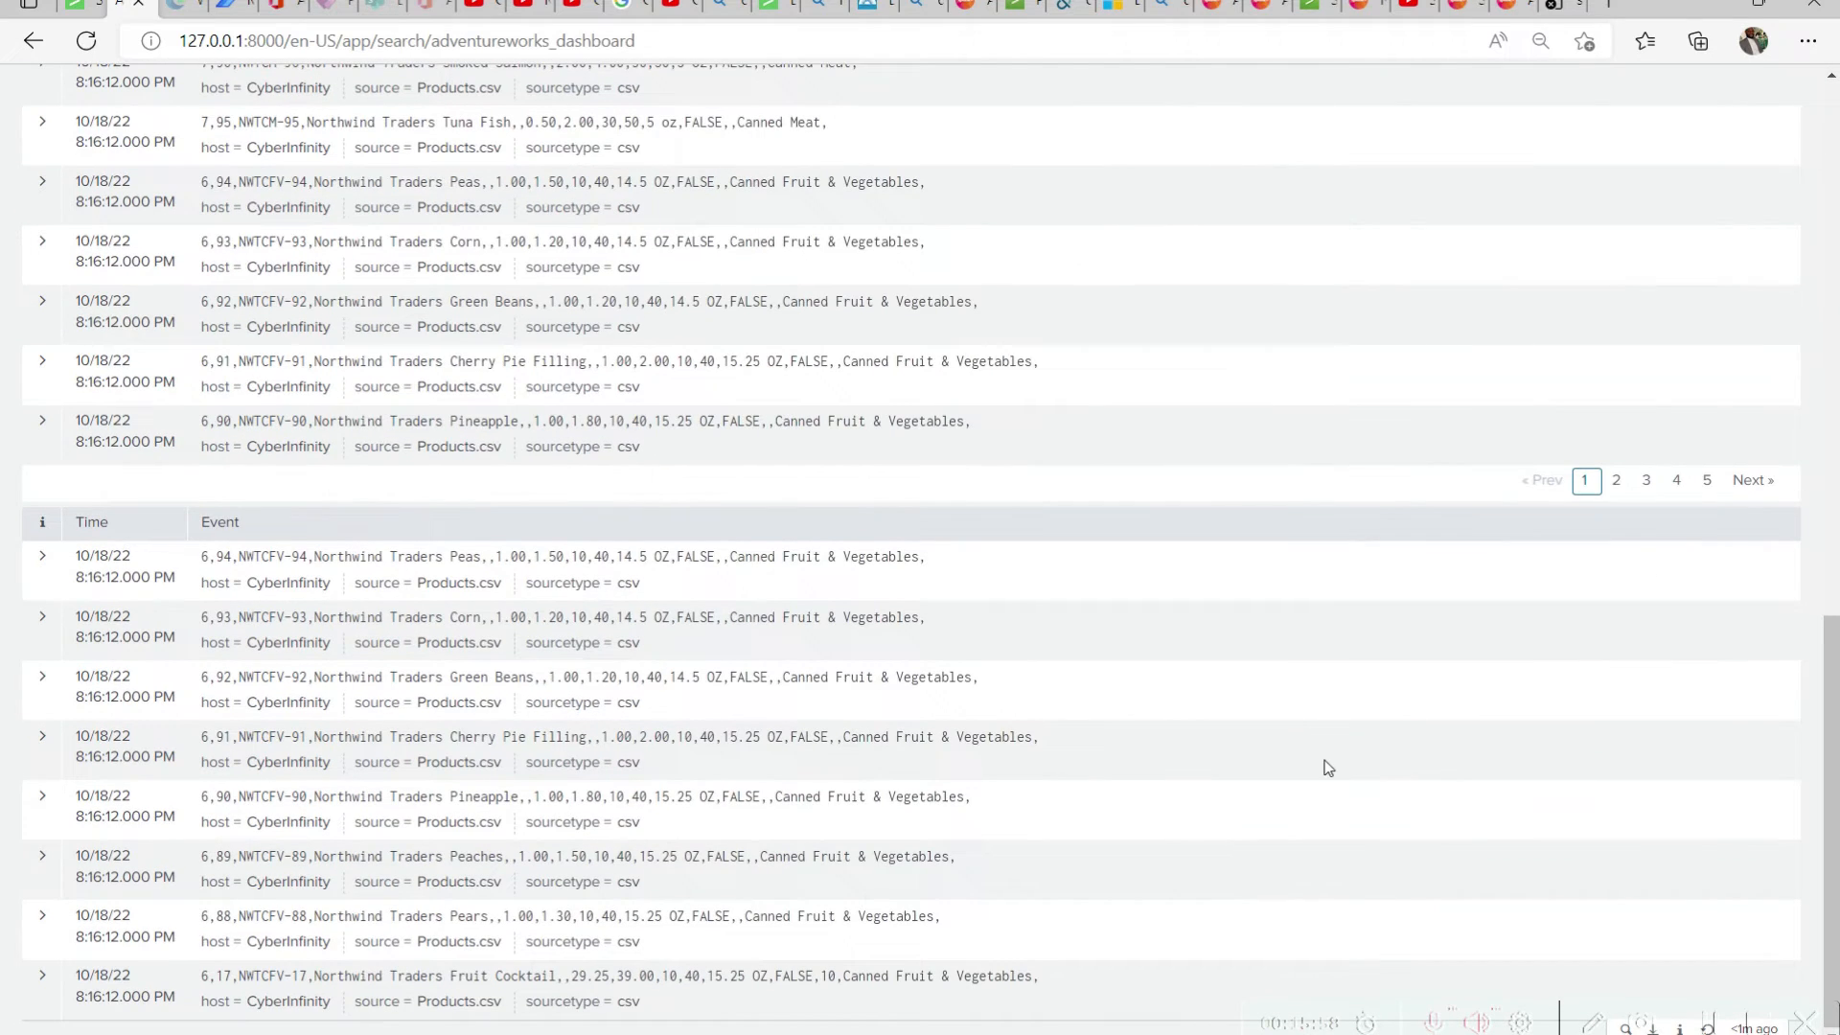
pyautogui.scroll(15, 1327, 766)
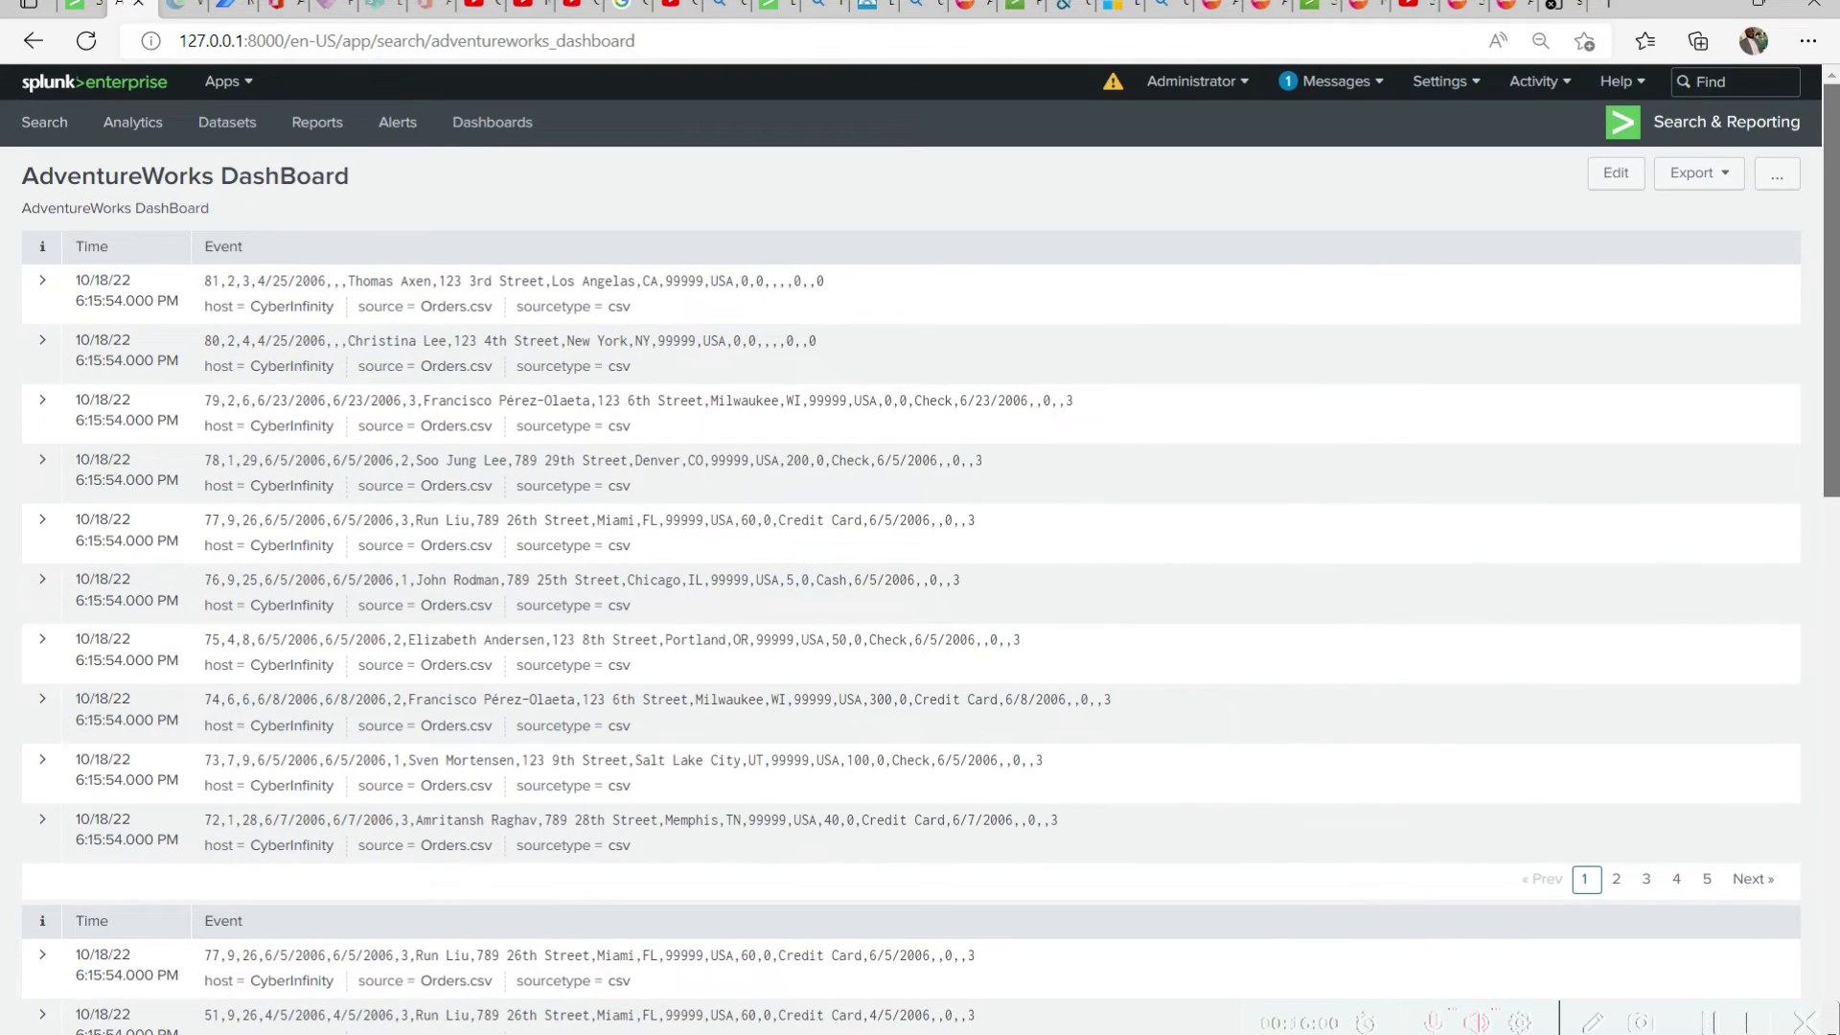
pyautogui.scroll(-15, 910, 547)
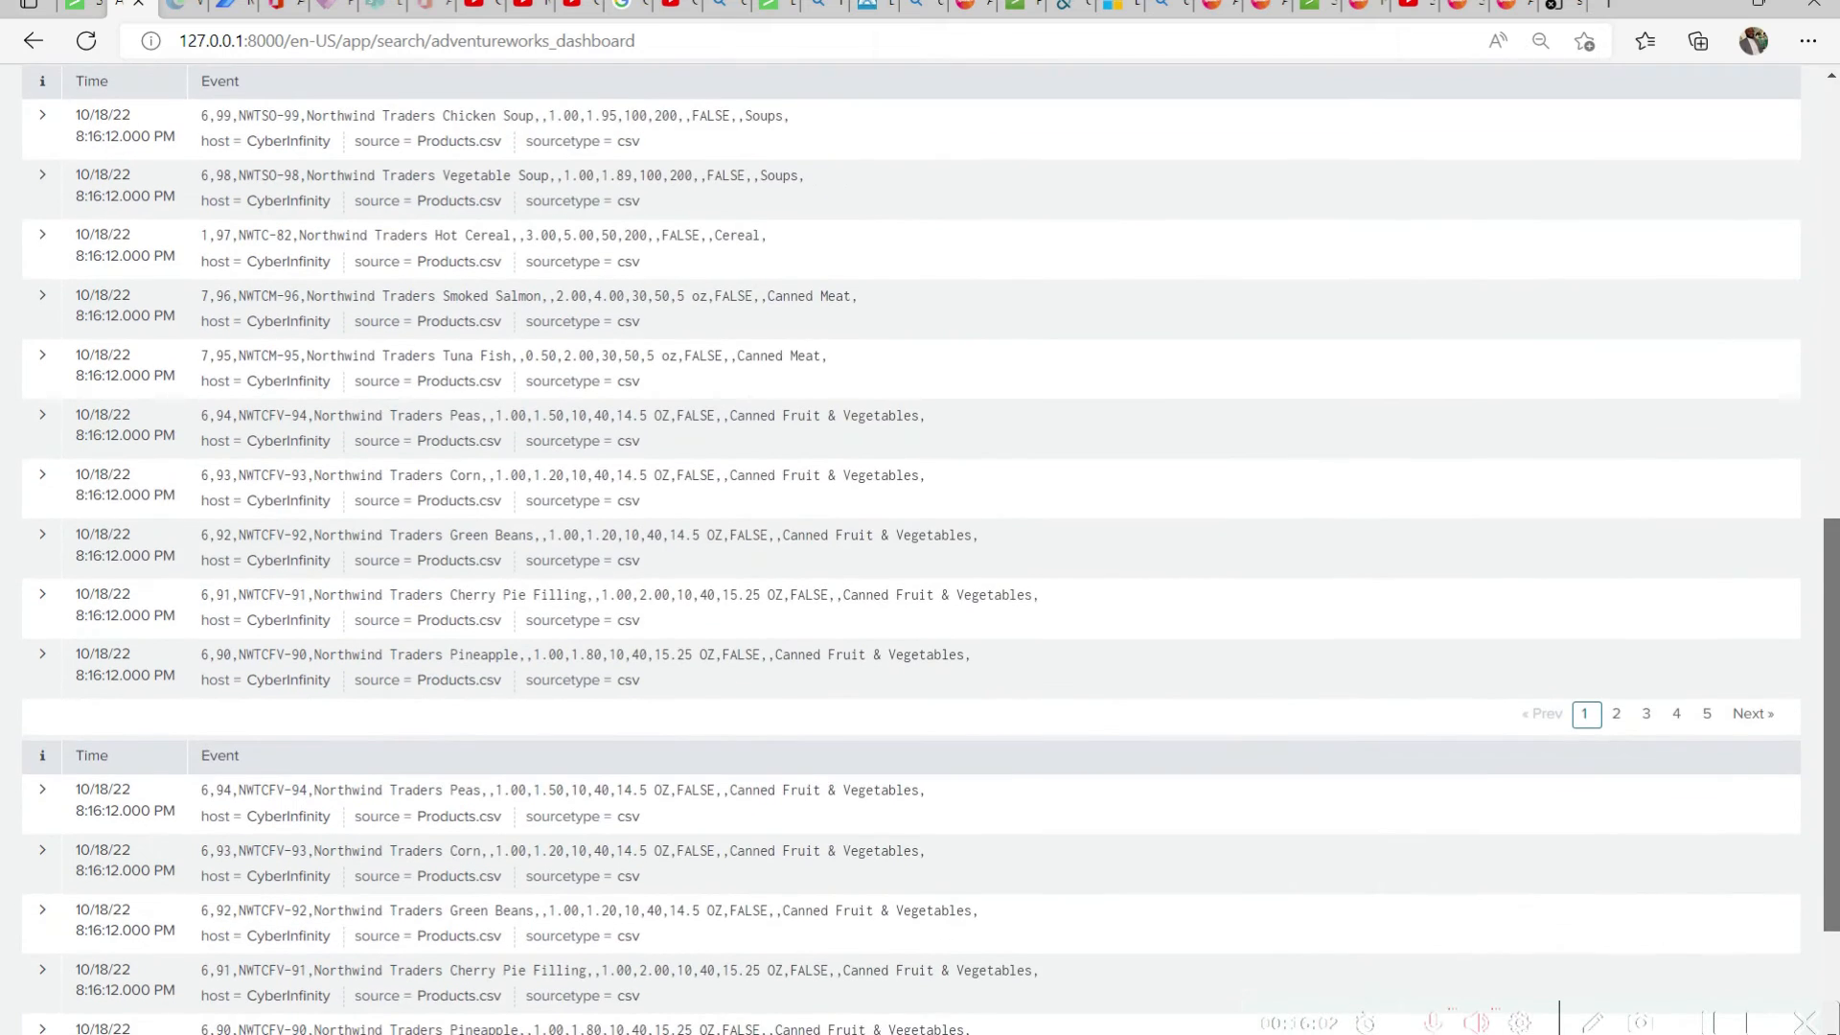
pyautogui.scroll(-2, 75, 505)
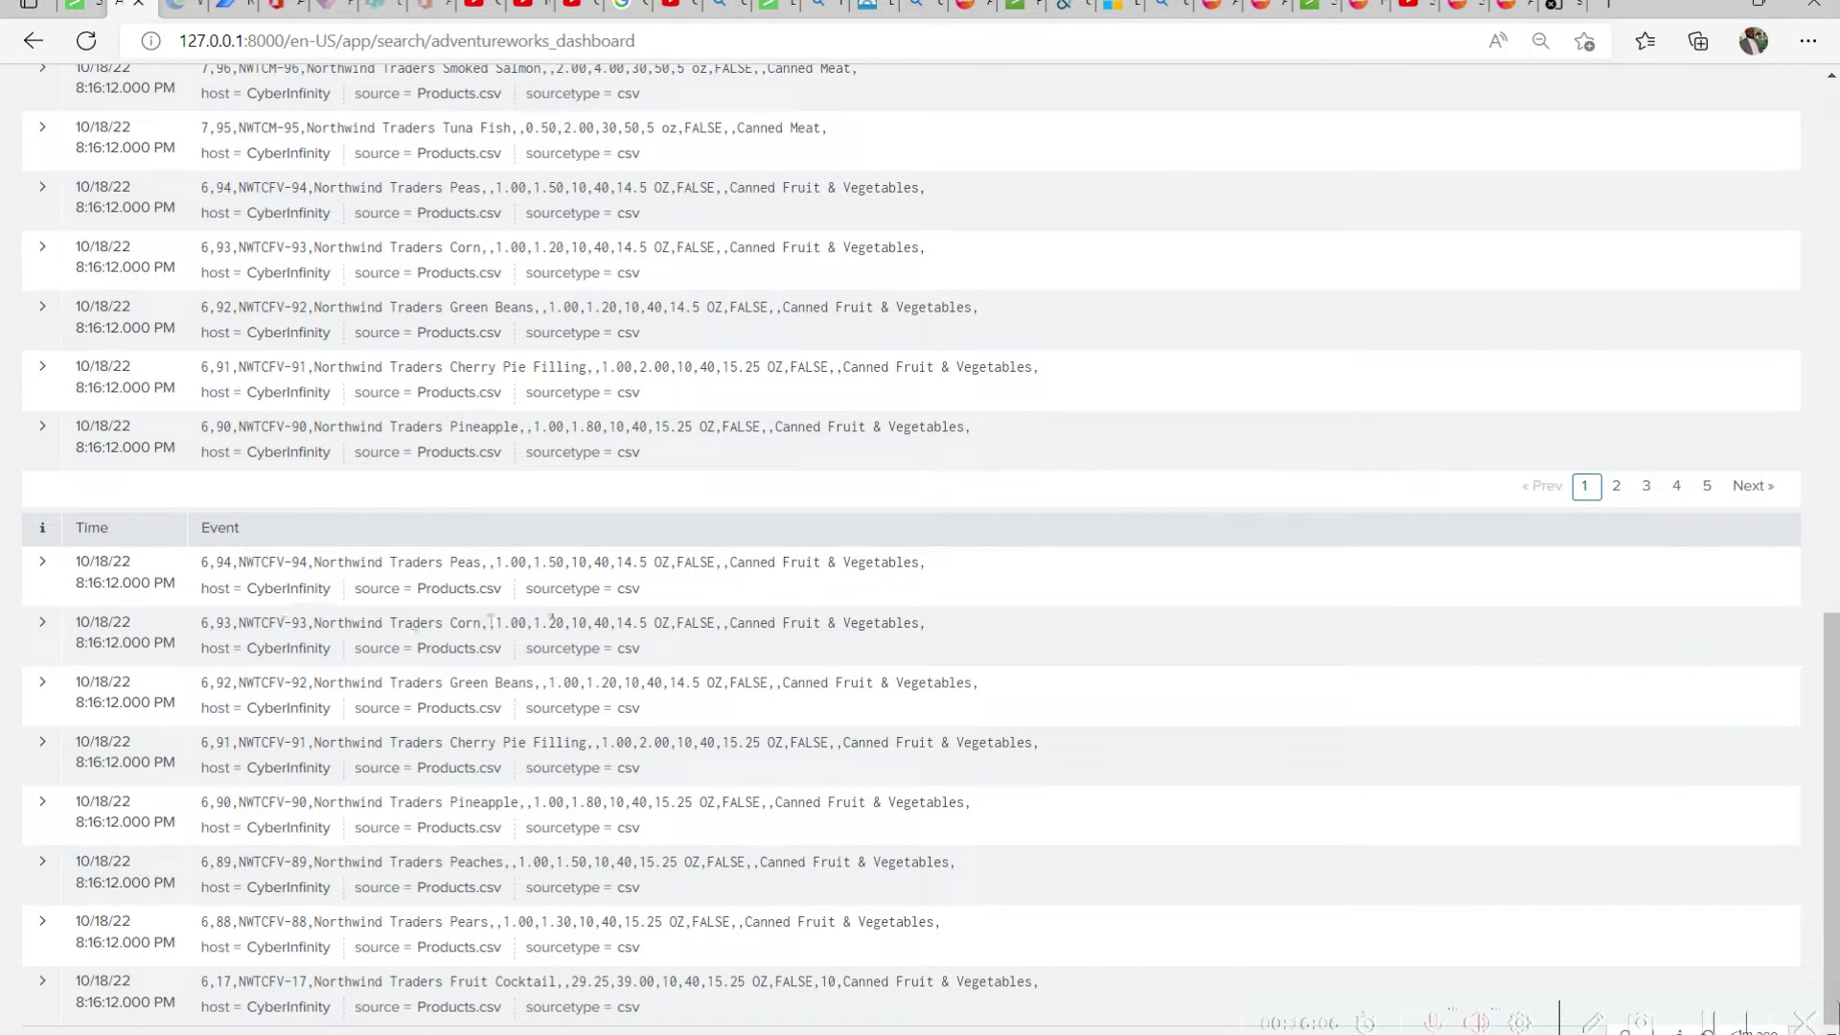
pyautogui.moveTo(936, 571); pyautogui.dragTo(737, 573)
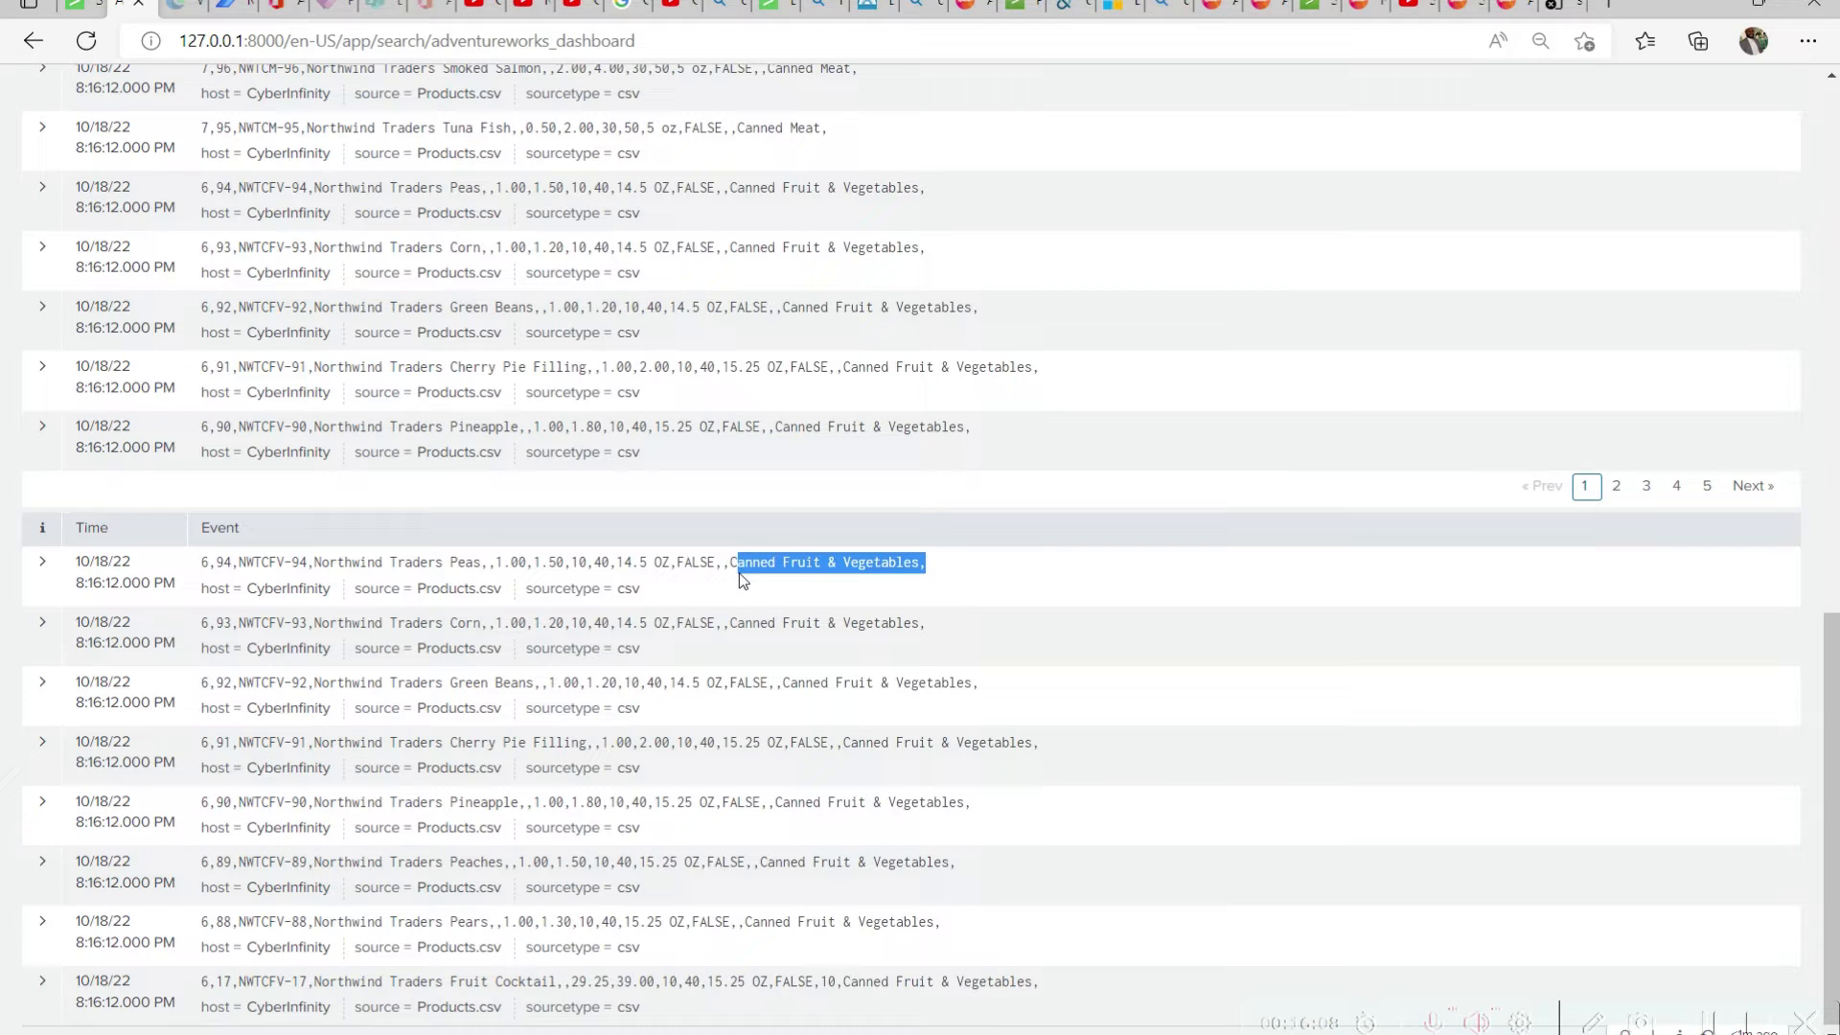
pyautogui.click(48, 527)
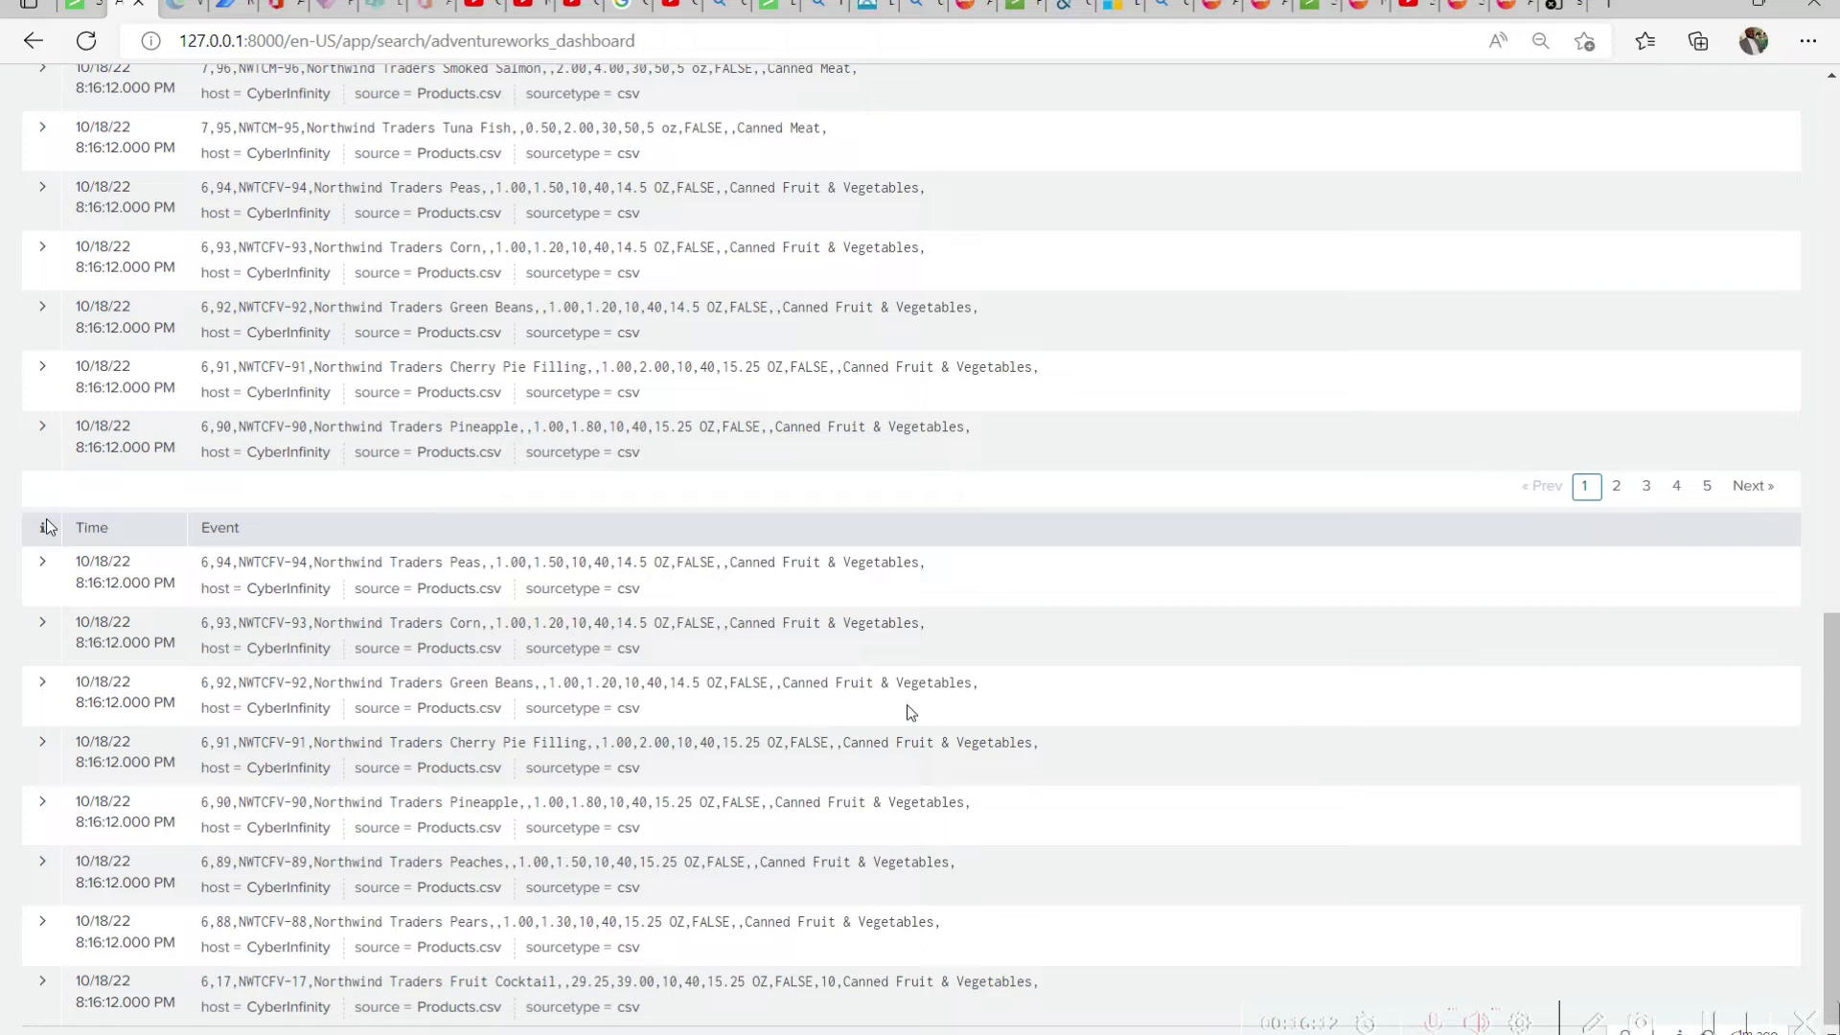
pyautogui.moveTo(1831, 803); pyautogui.dragTo(1831, 272)
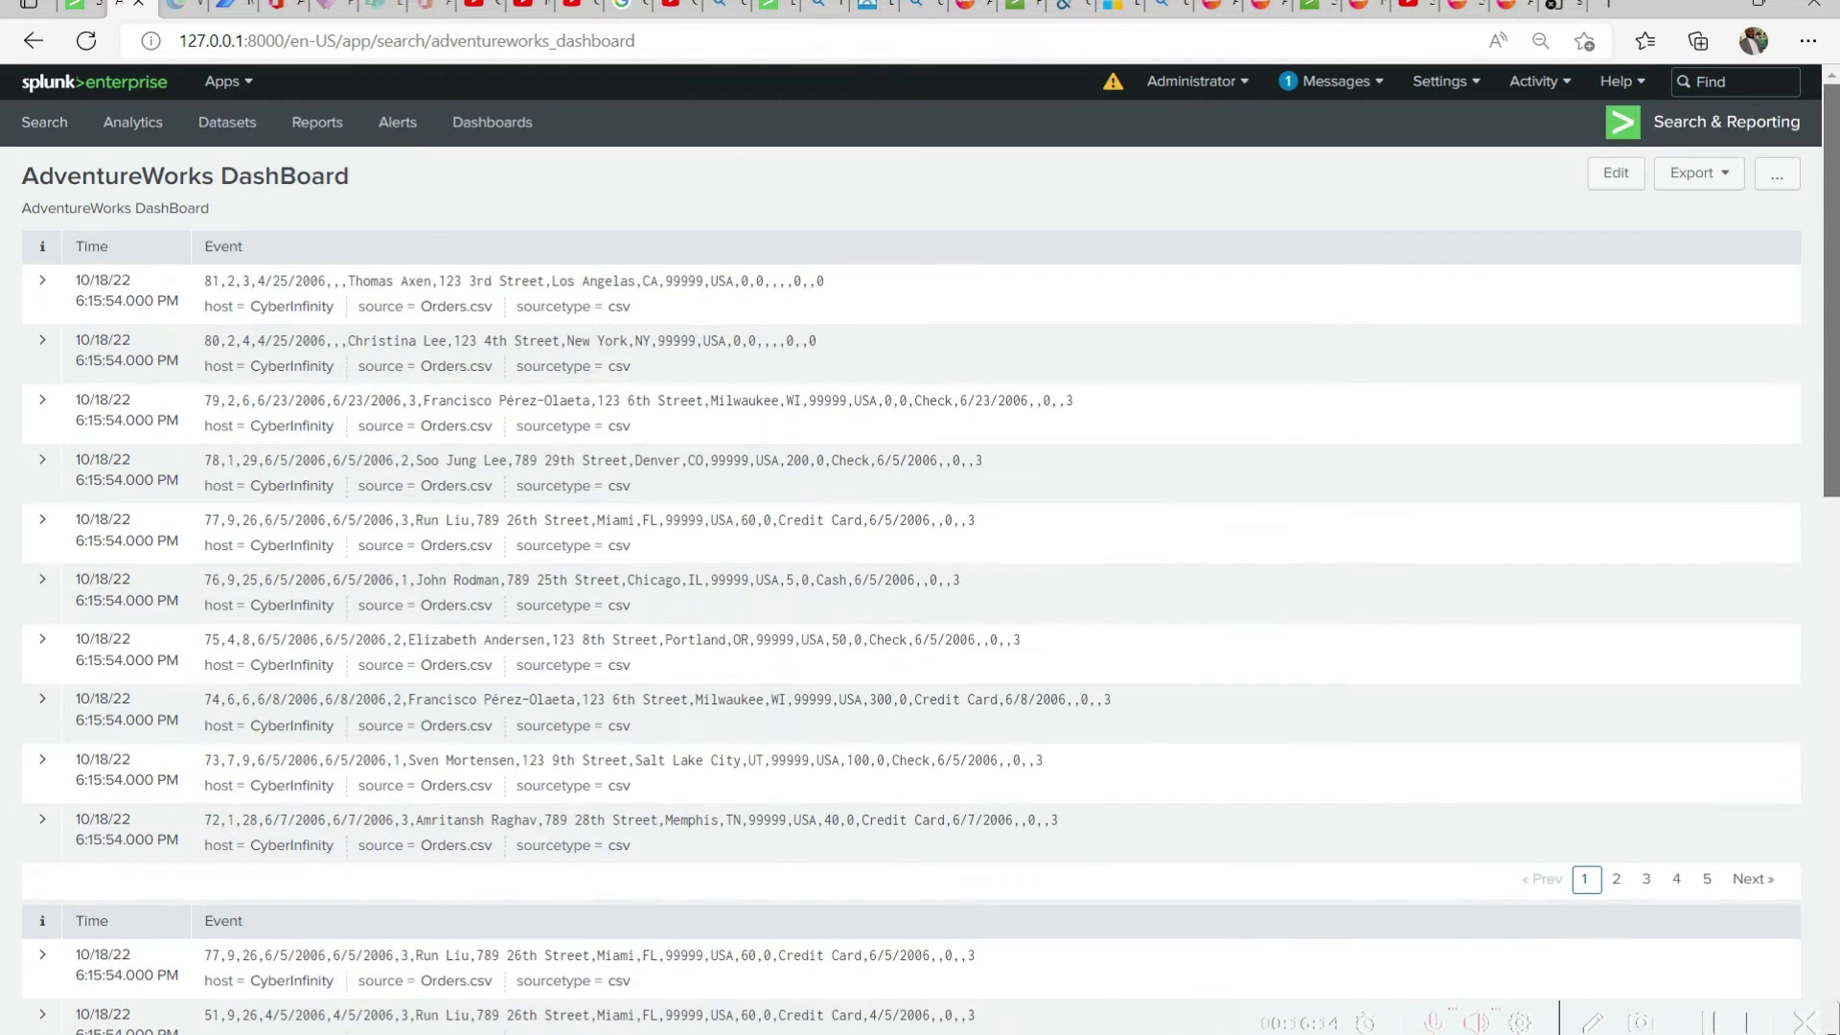
# Switch the dashboard to editing and title the last panel's event list Canned Fruit And Vegetables
pyautogui.click(1632, 176)
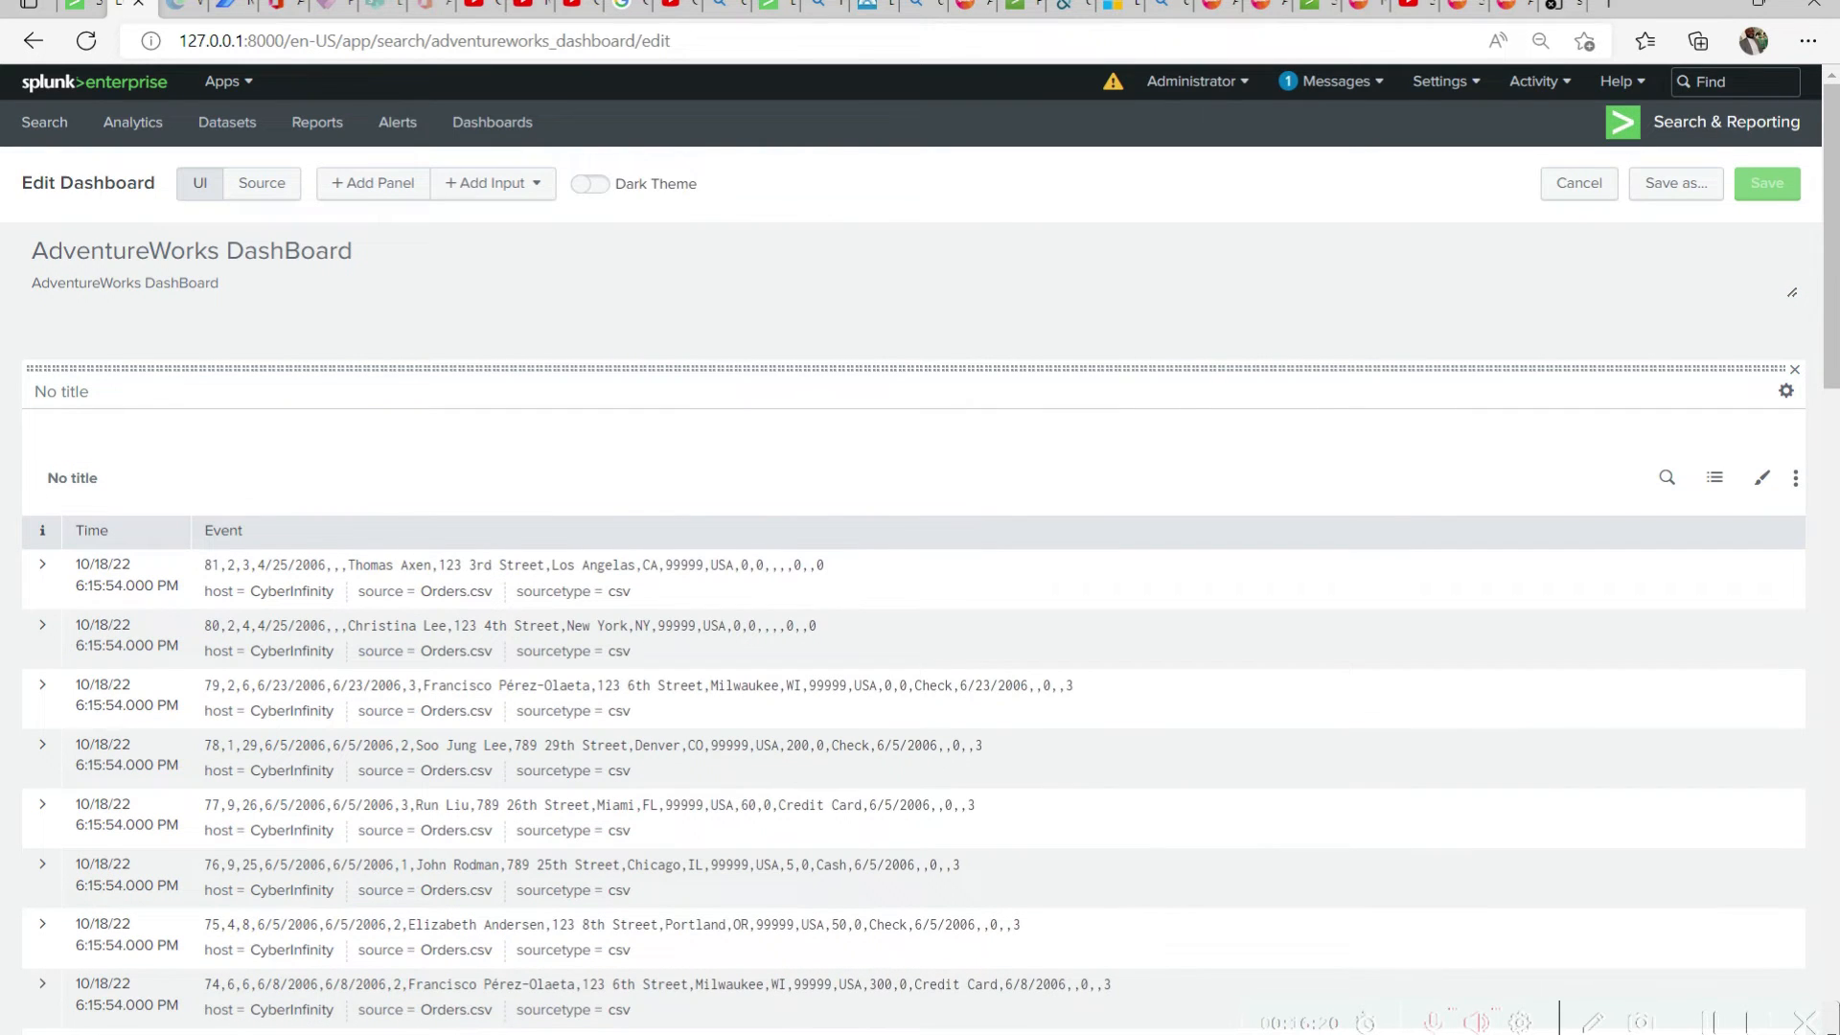
pyautogui.moveTo(1831, 388); pyautogui.dragTo(1834, 1003)
pyautogui.click(123, 456)
pyautogui.hotkey('ctrl', 'v')
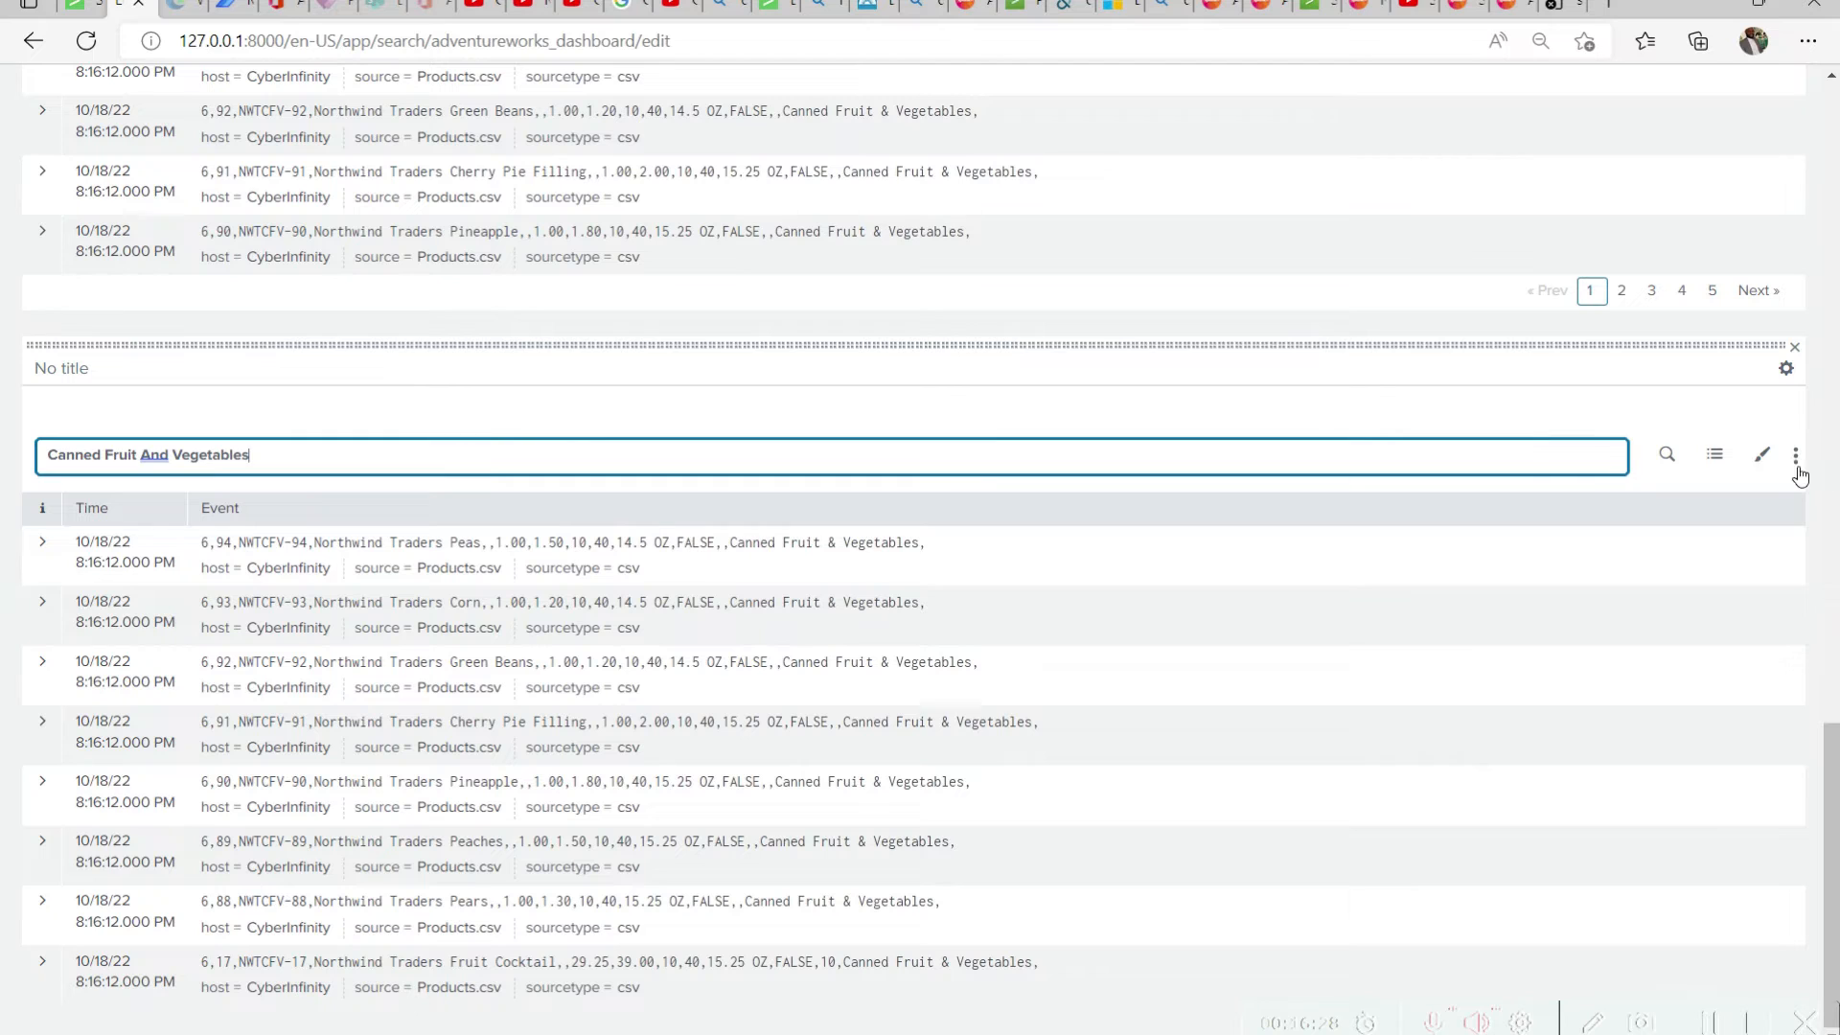
# Check the Canned Fruit And Vegetables format options, try the statistics table visualization, and restore the events list
pyautogui.click(1766, 457)
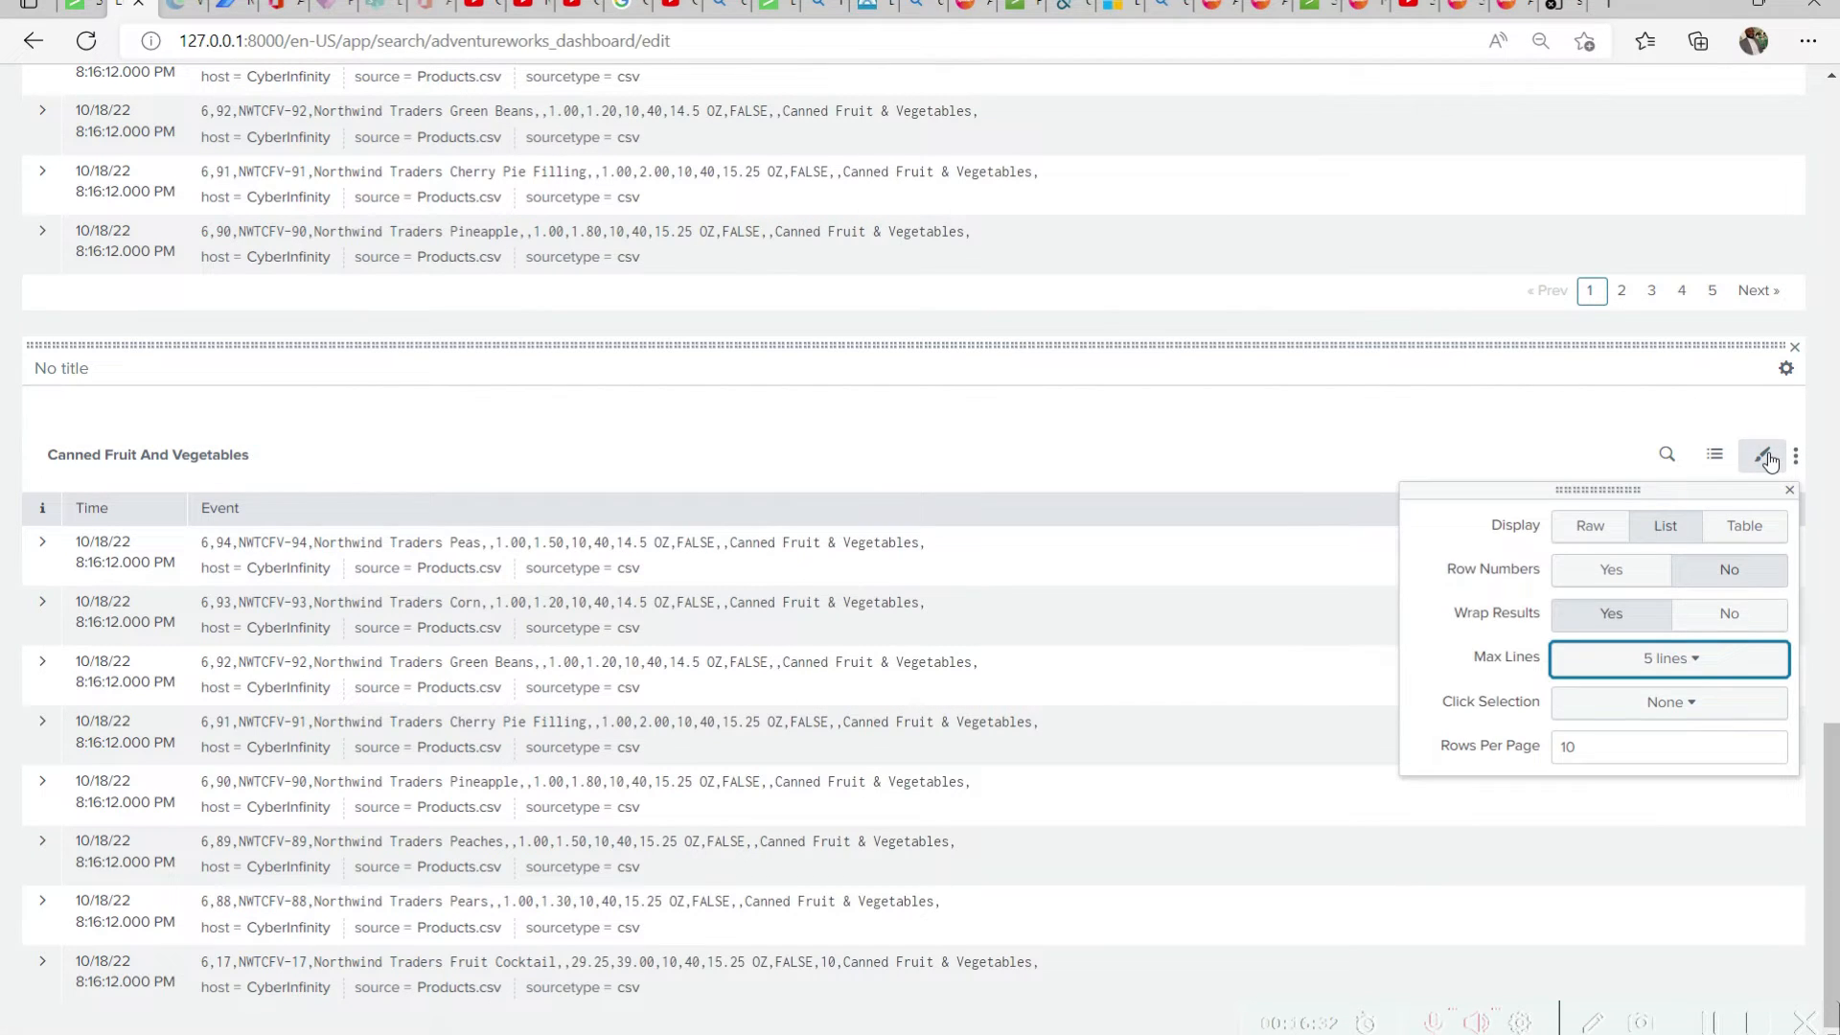
pyautogui.click(1765, 460)
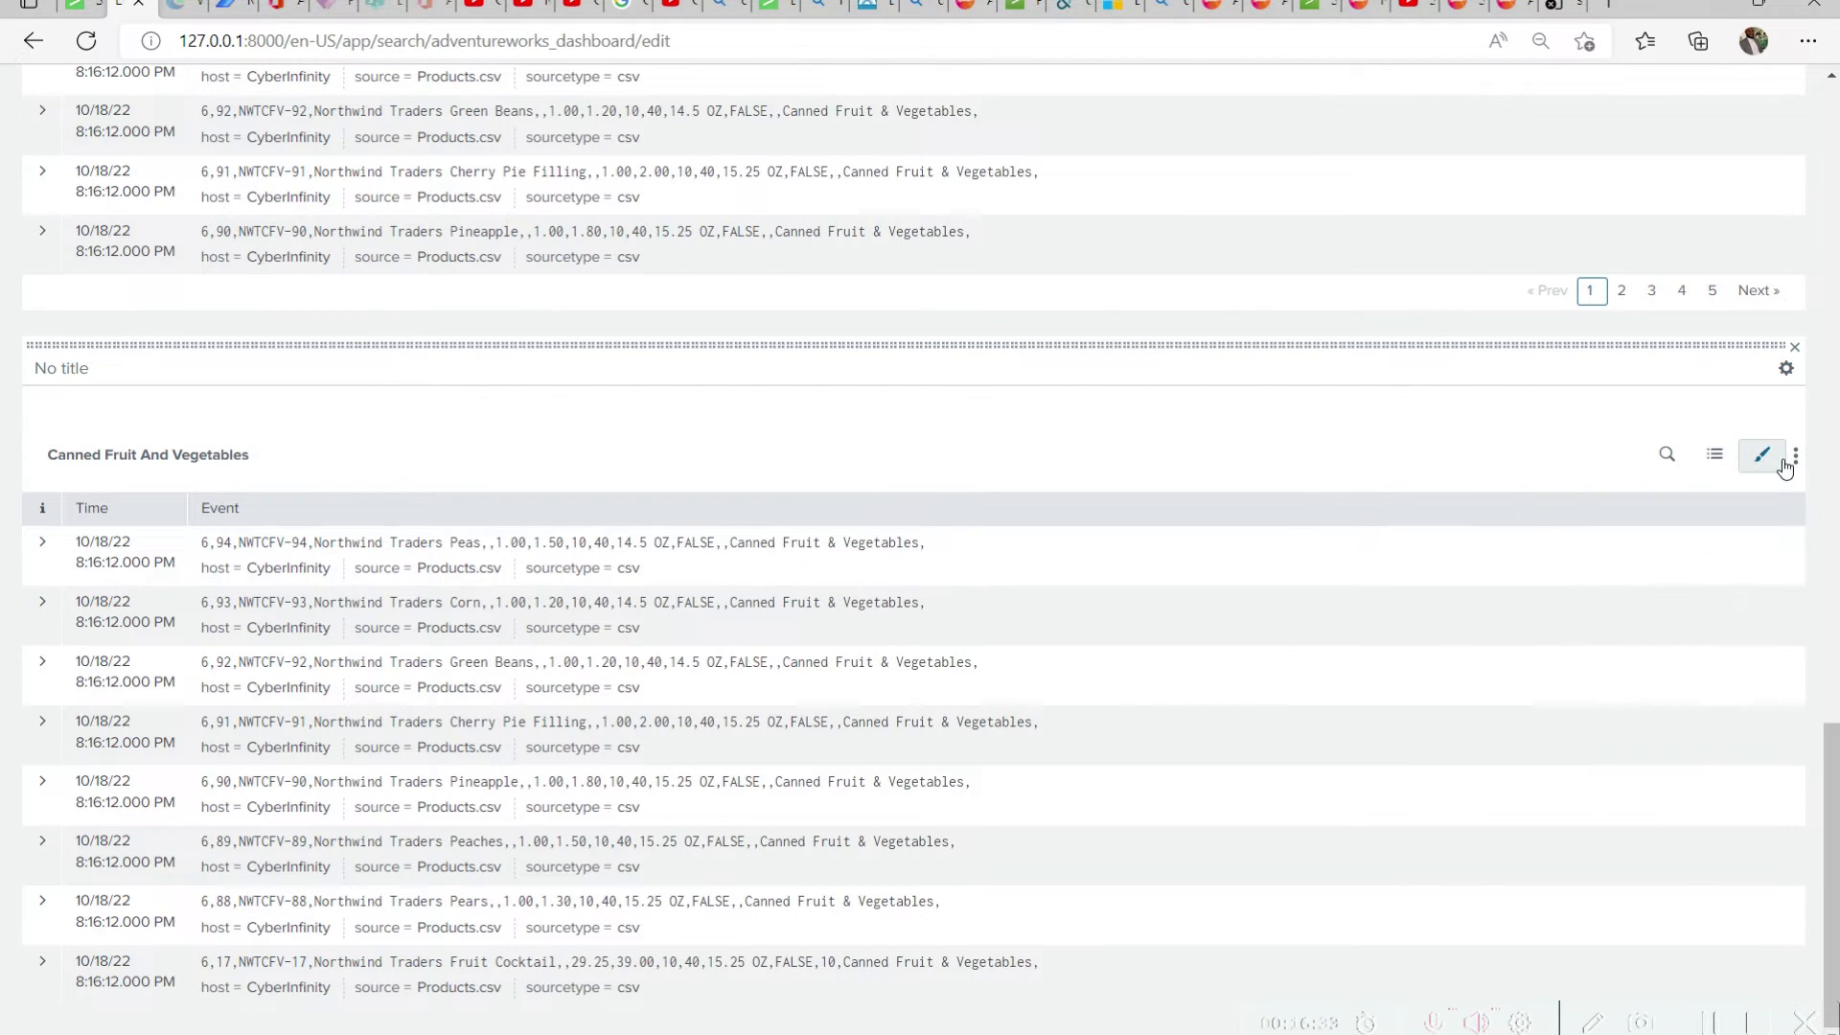
pyautogui.click(1717, 456)
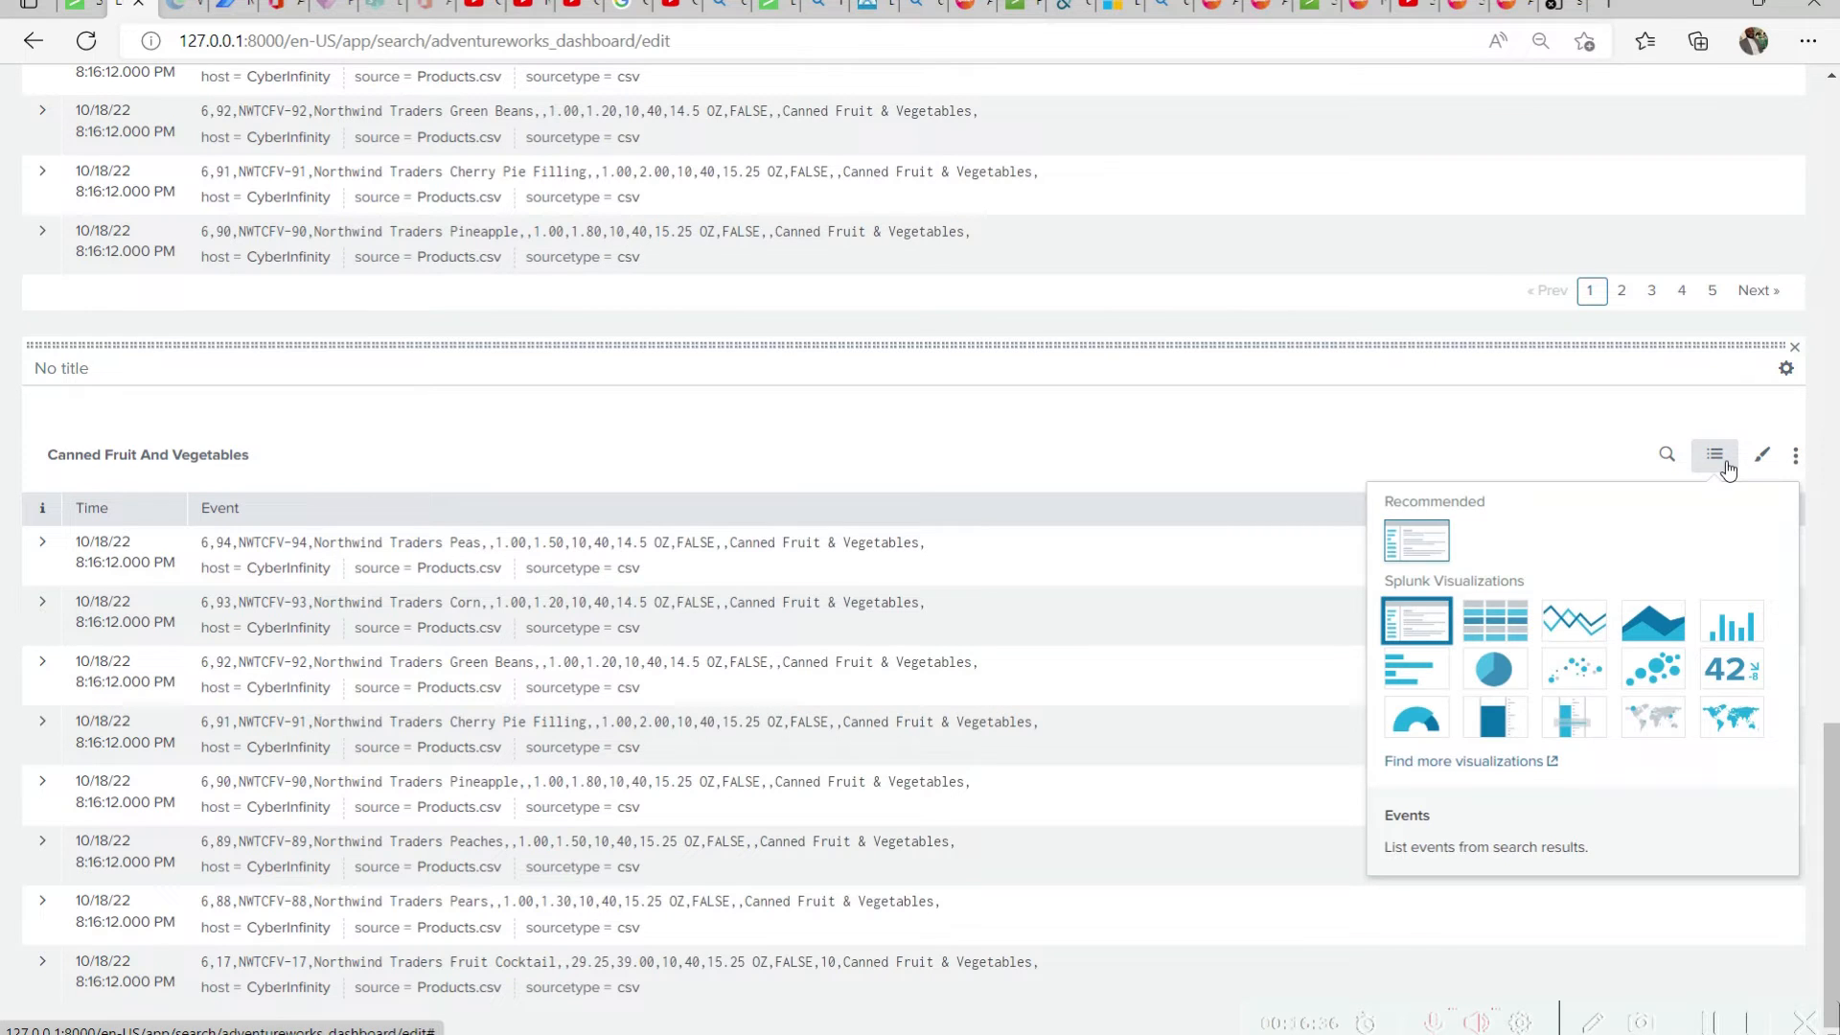
pyautogui.click(1512, 633)
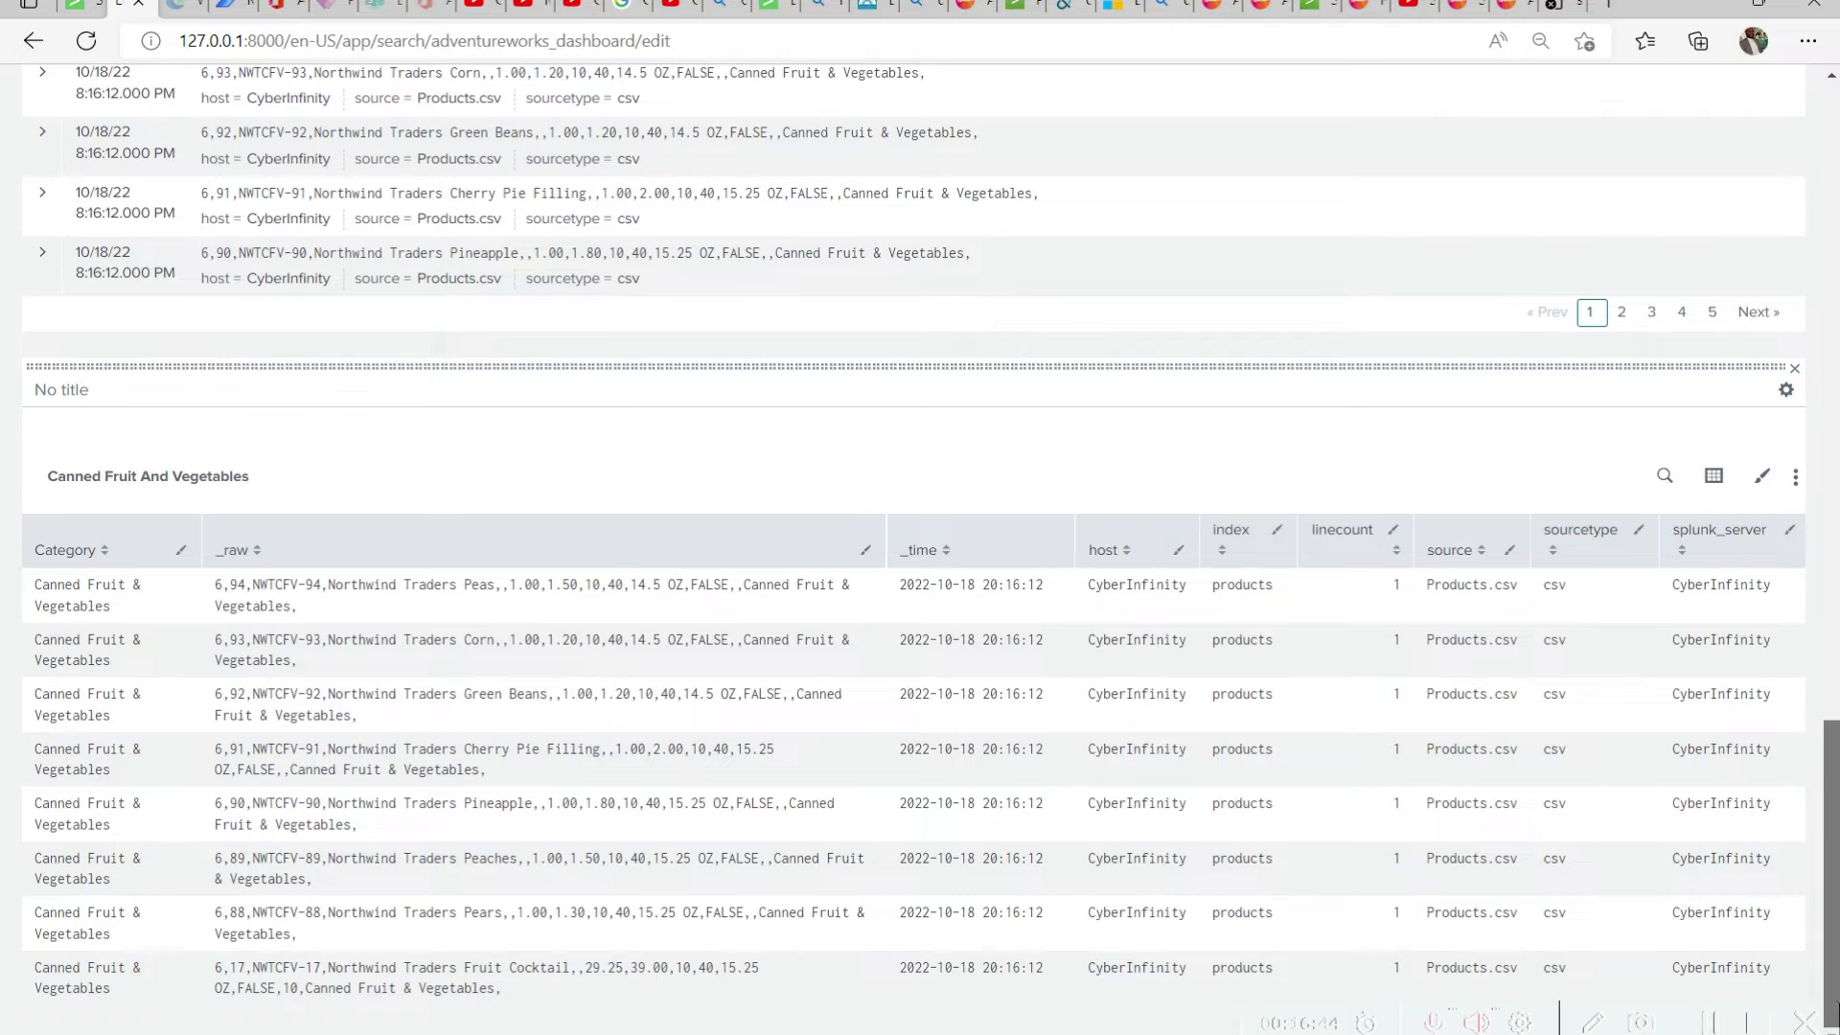
pyautogui.click(1714, 478)
pyautogui.click(1426, 640)
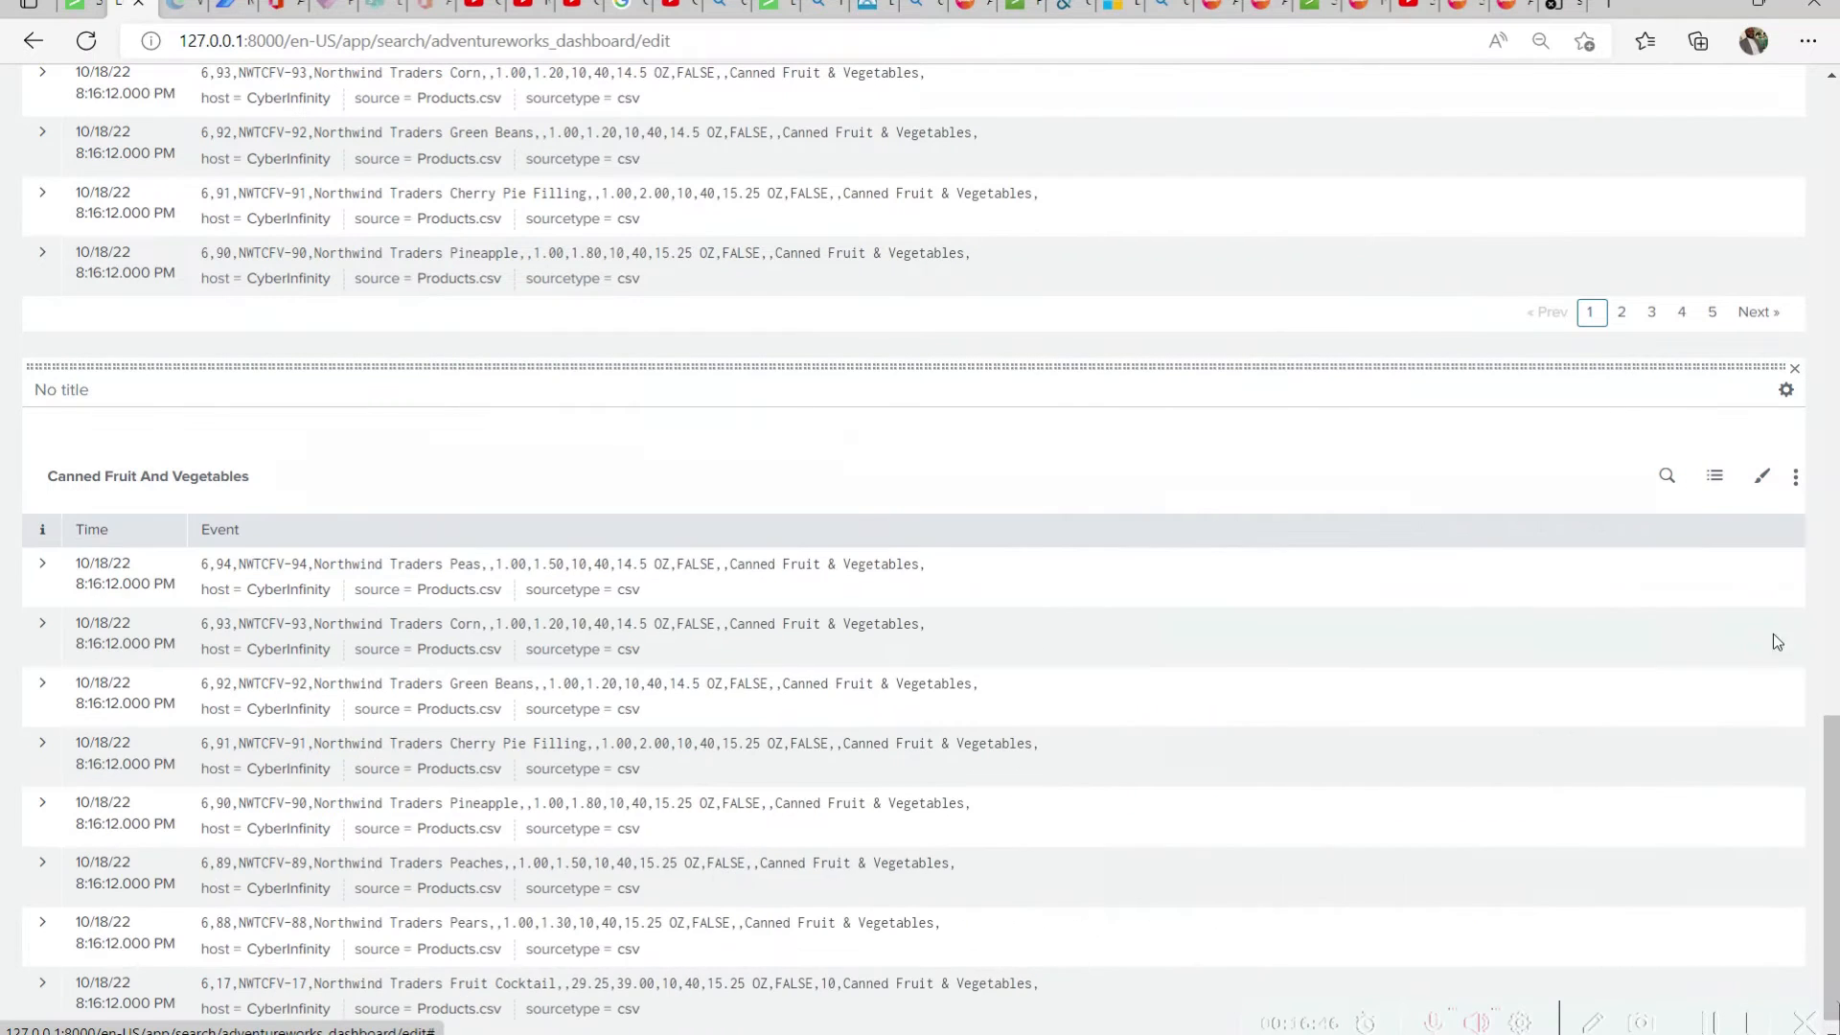
# Check the field values of the first panel's top order event, and title that panel's event list Shipping Address
pyautogui.moveTo(1836, 756); pyautogui.dragTo(1734, 154)
pyautogui.scroll(1, 1730, 156)
pyautogui.click(153, 479)
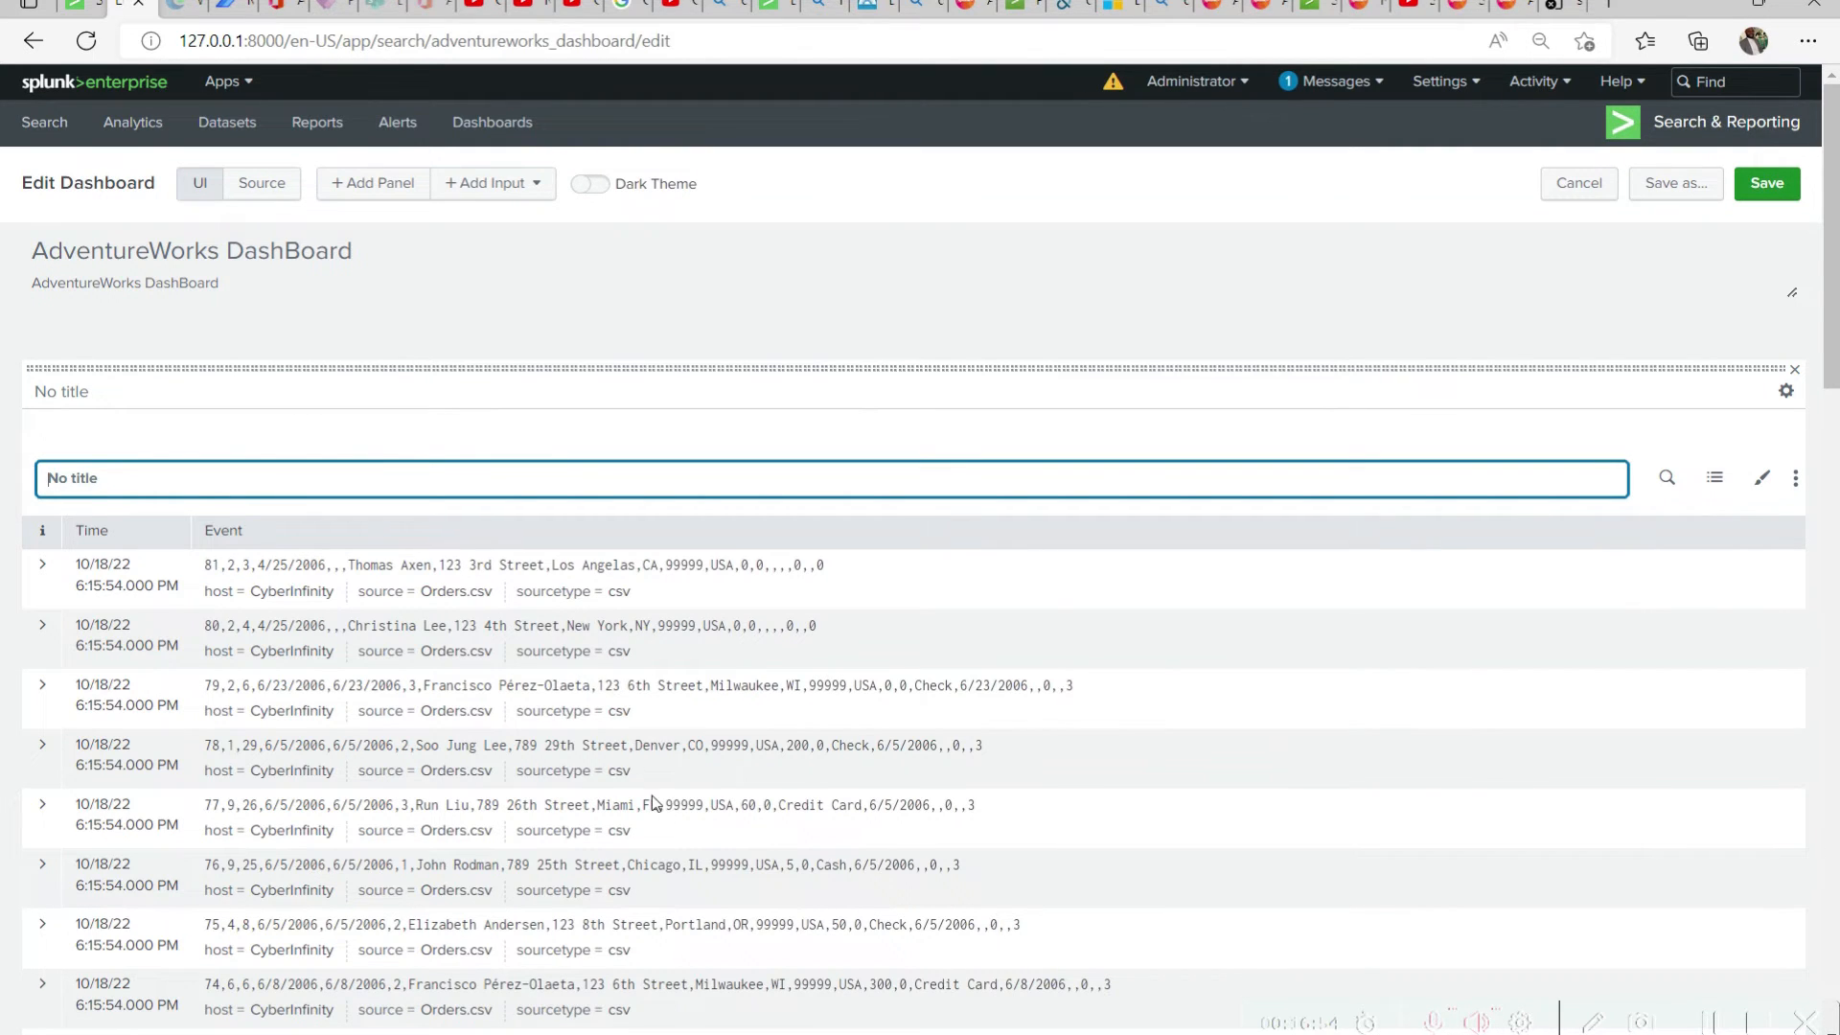
pyautogui.scroll(-4, 813, 746)
pyautogui.scroll(3, 813, 745)
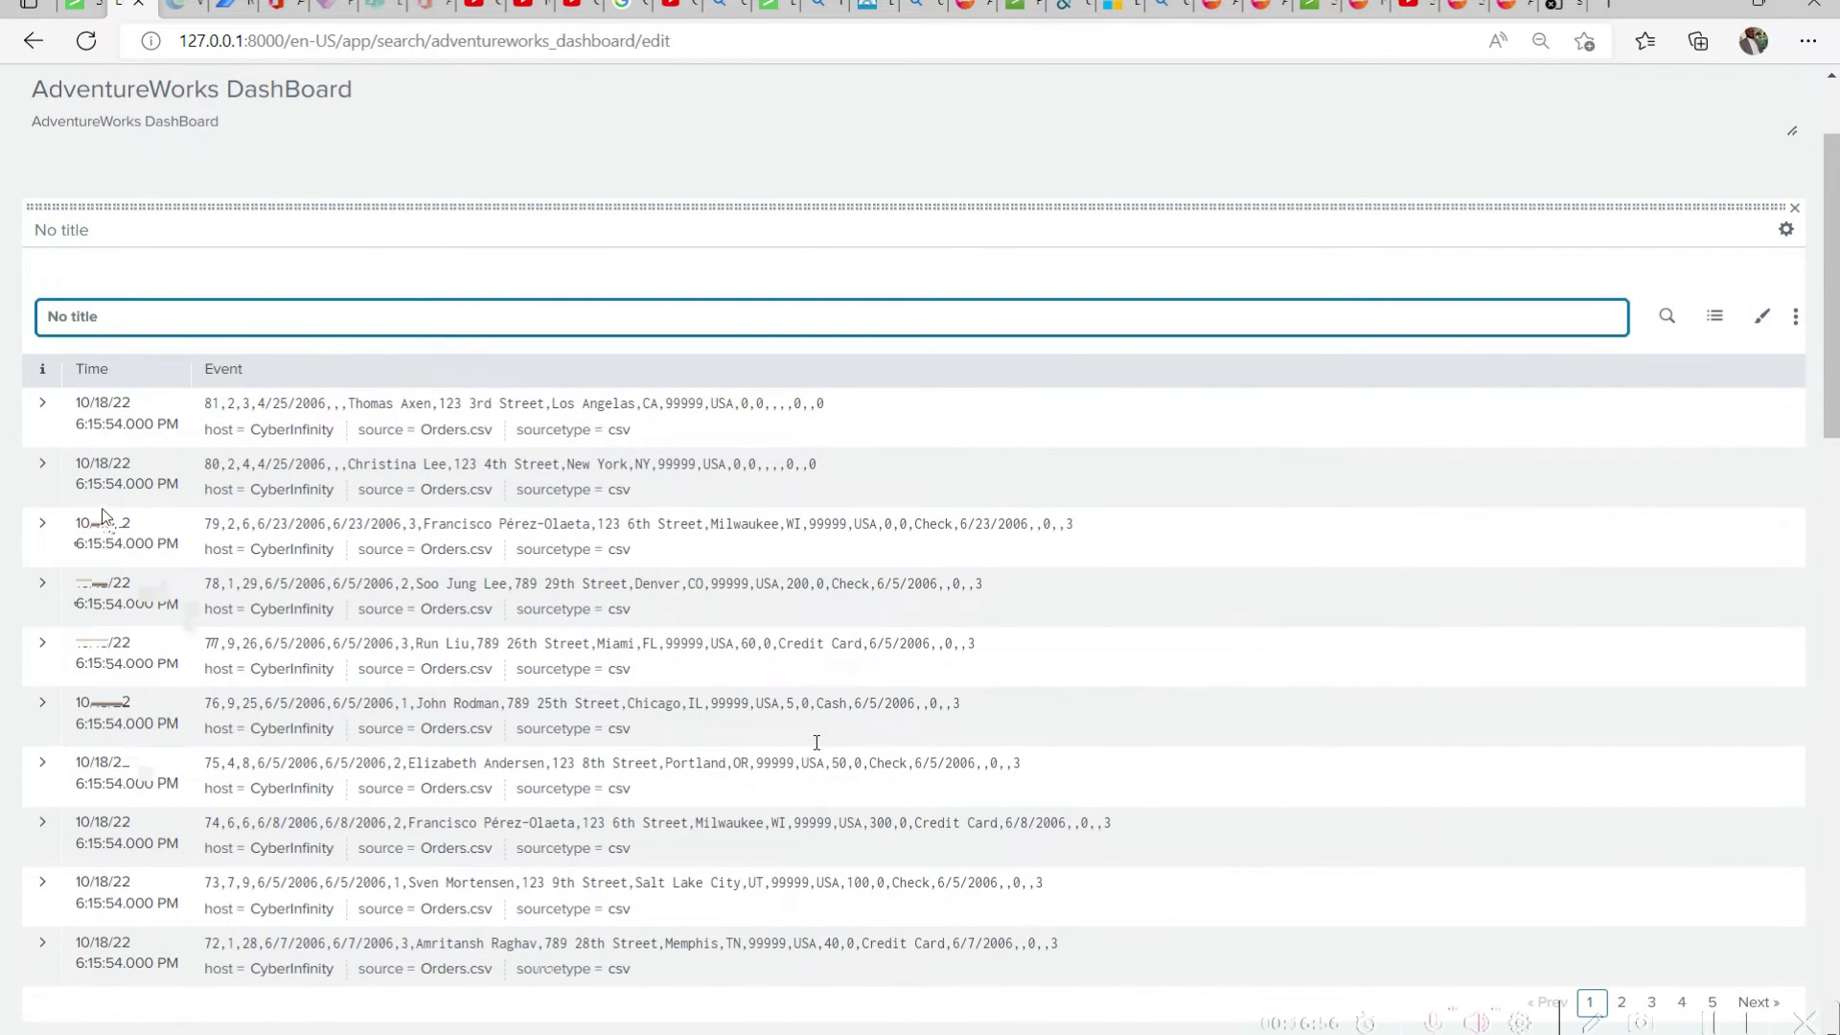
pyautogui.click(43, 402)
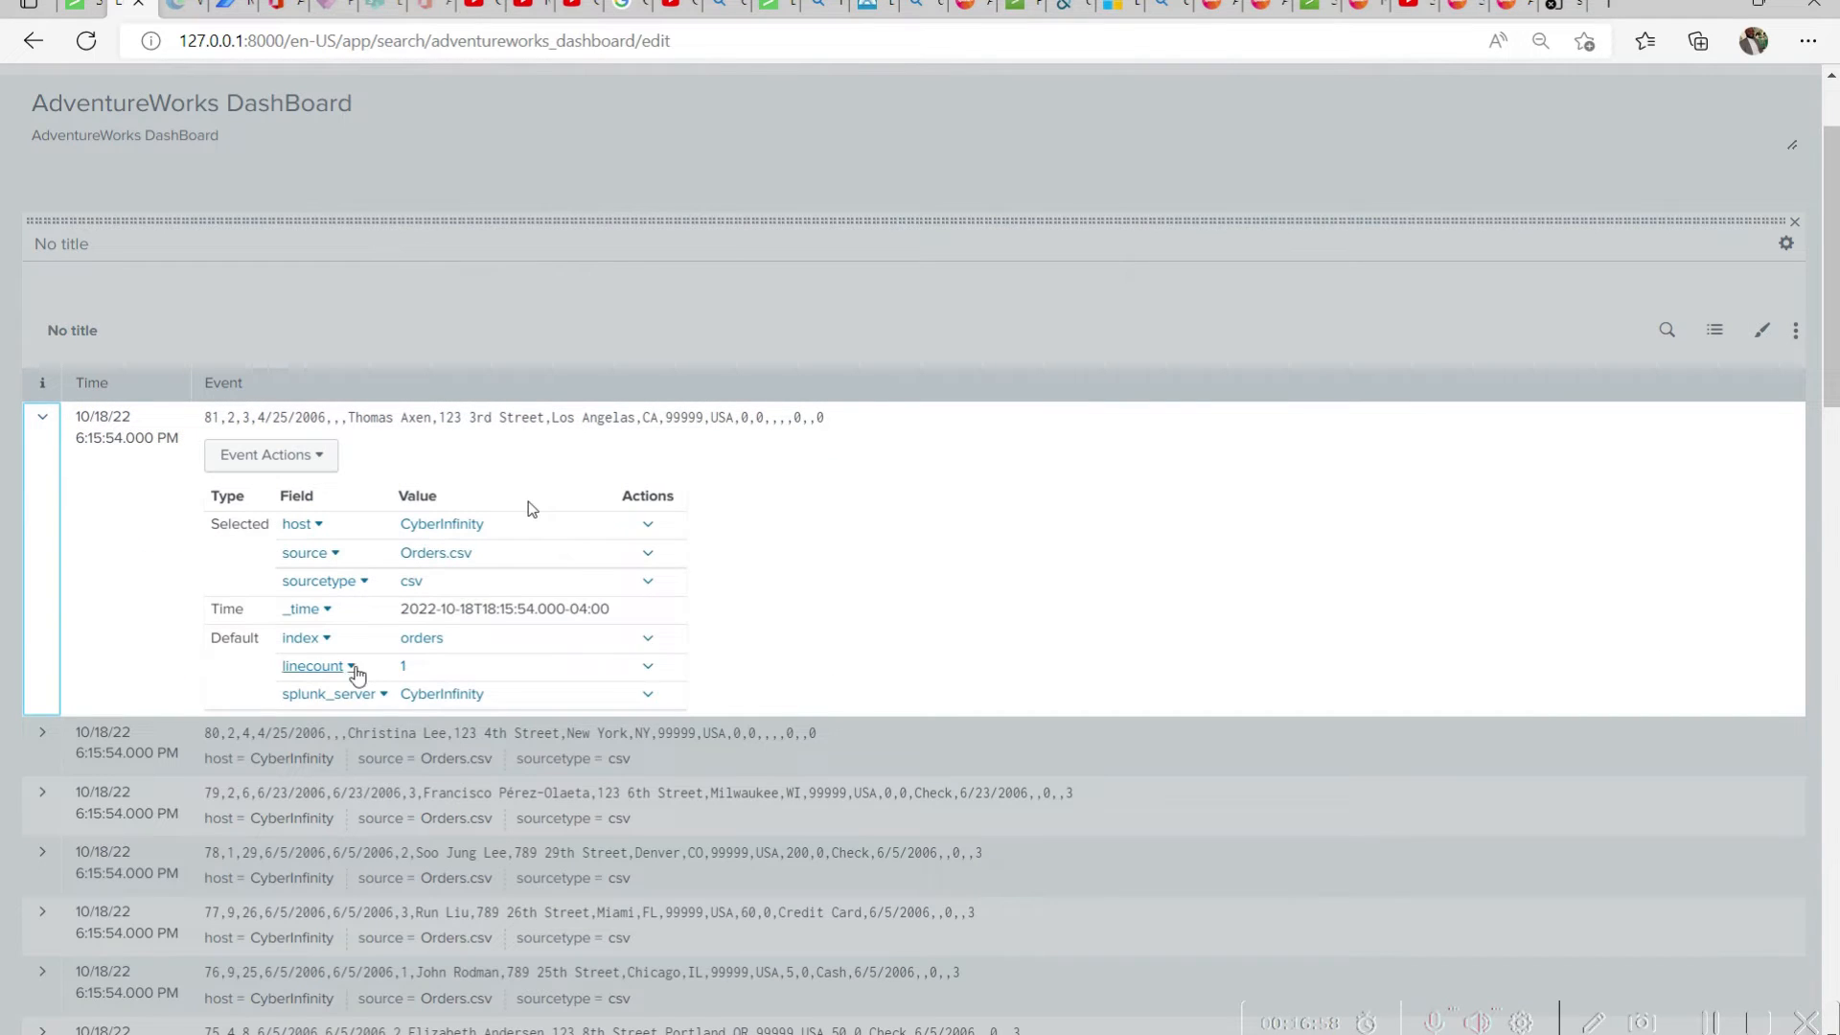
pyautogui.click(42, 418)
pyautogui.click(120, 324)
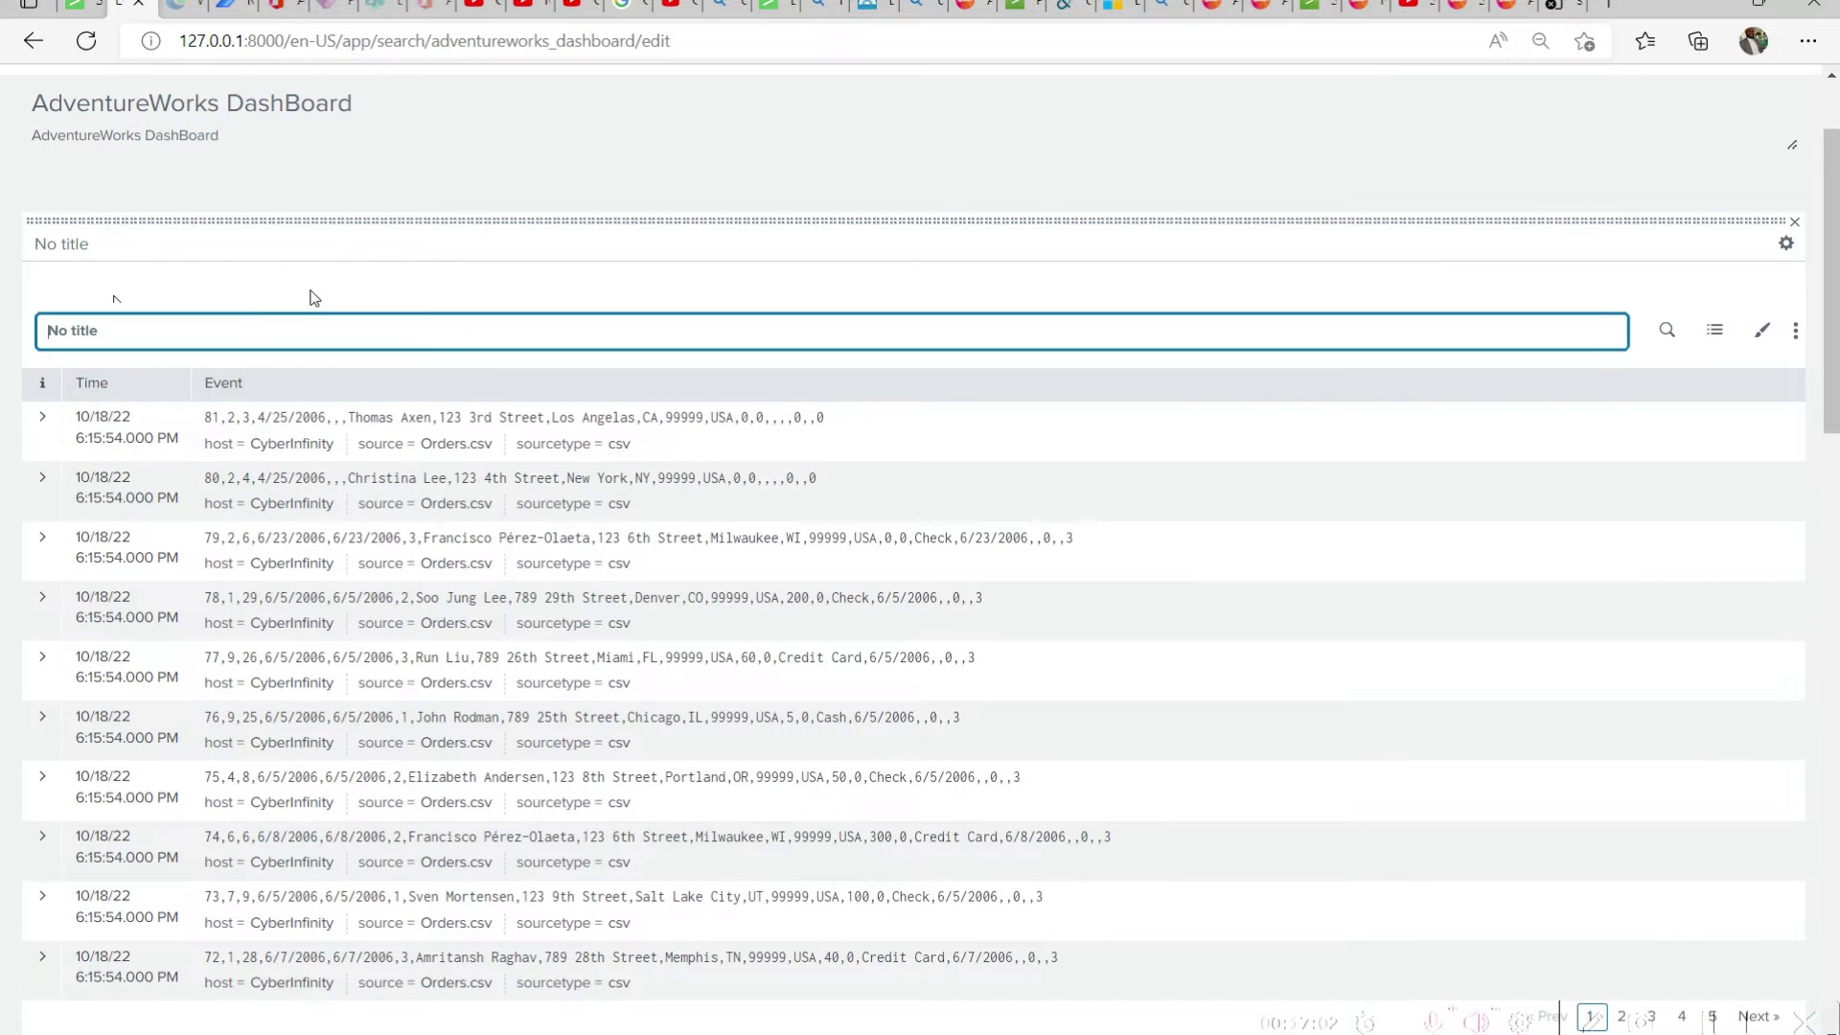
pyautogui.write('Shipping Address')
pyautogui.press('Return')
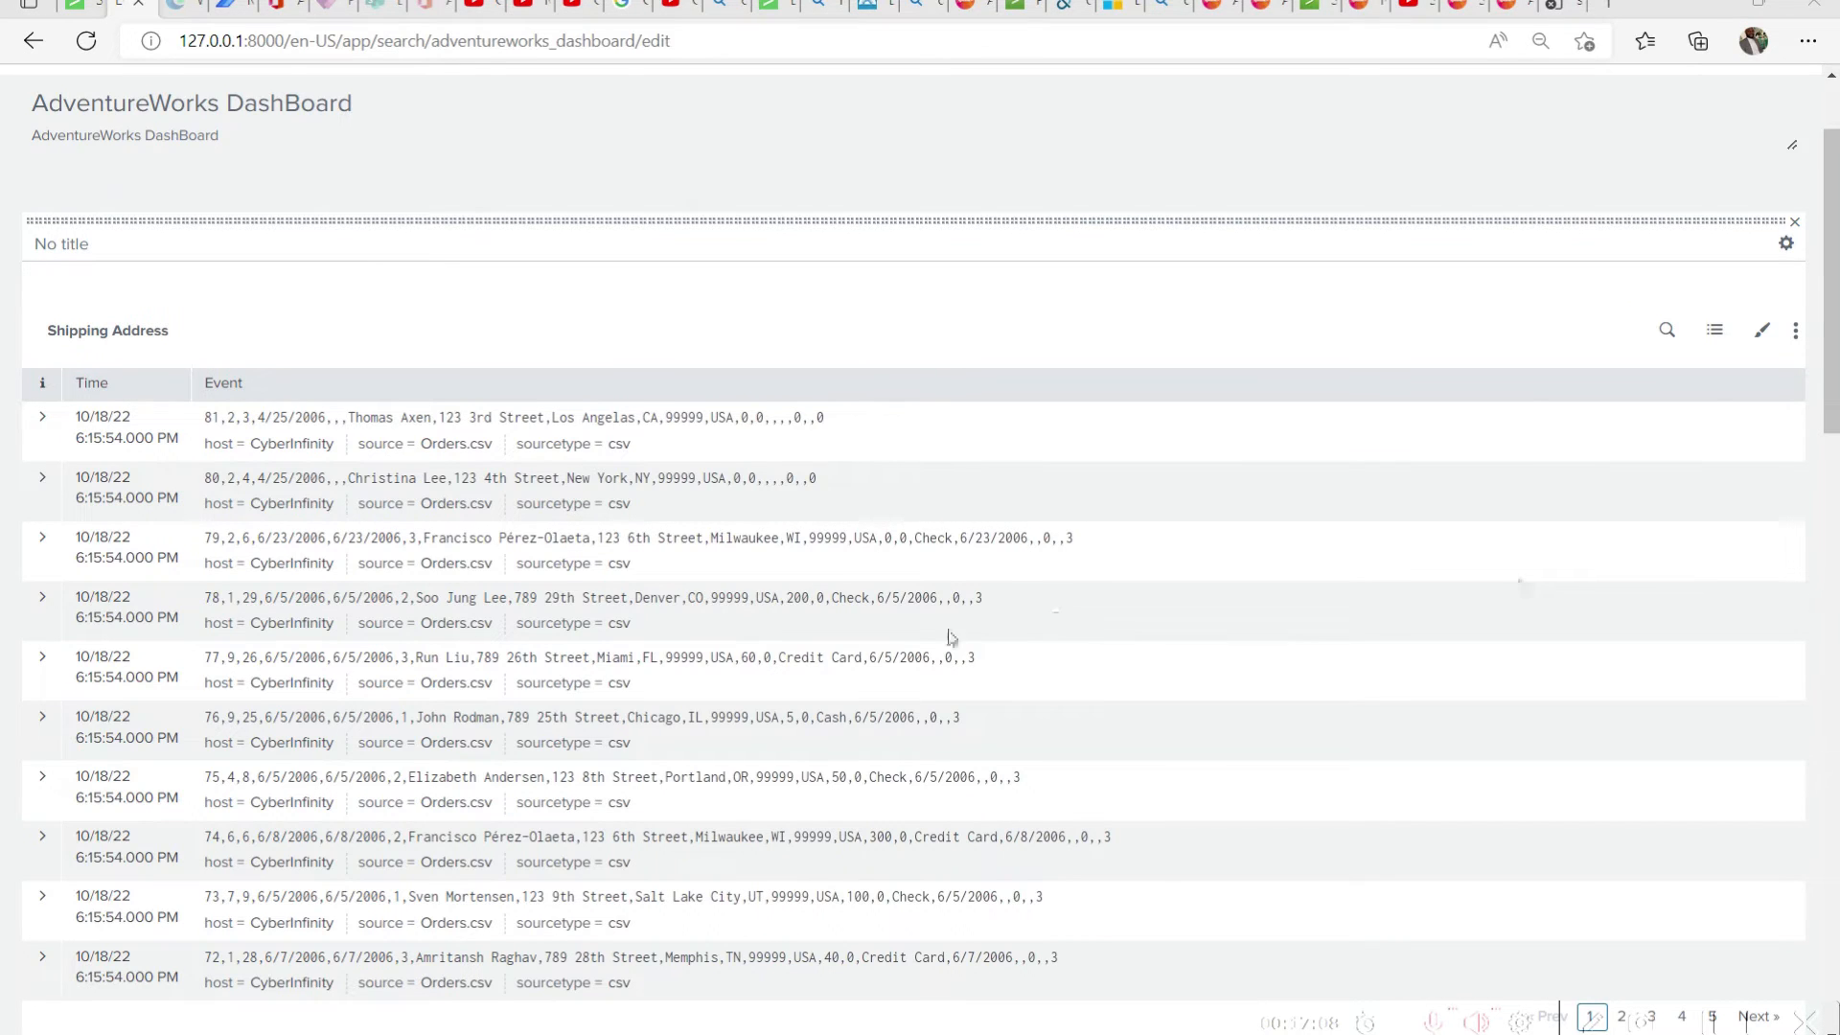
# Title the second panel's event list "A Ship Named" followed by the full name shown in its events
pyautogui.scroll(-7, 906, 630)
pyautogui.click(192, 458)
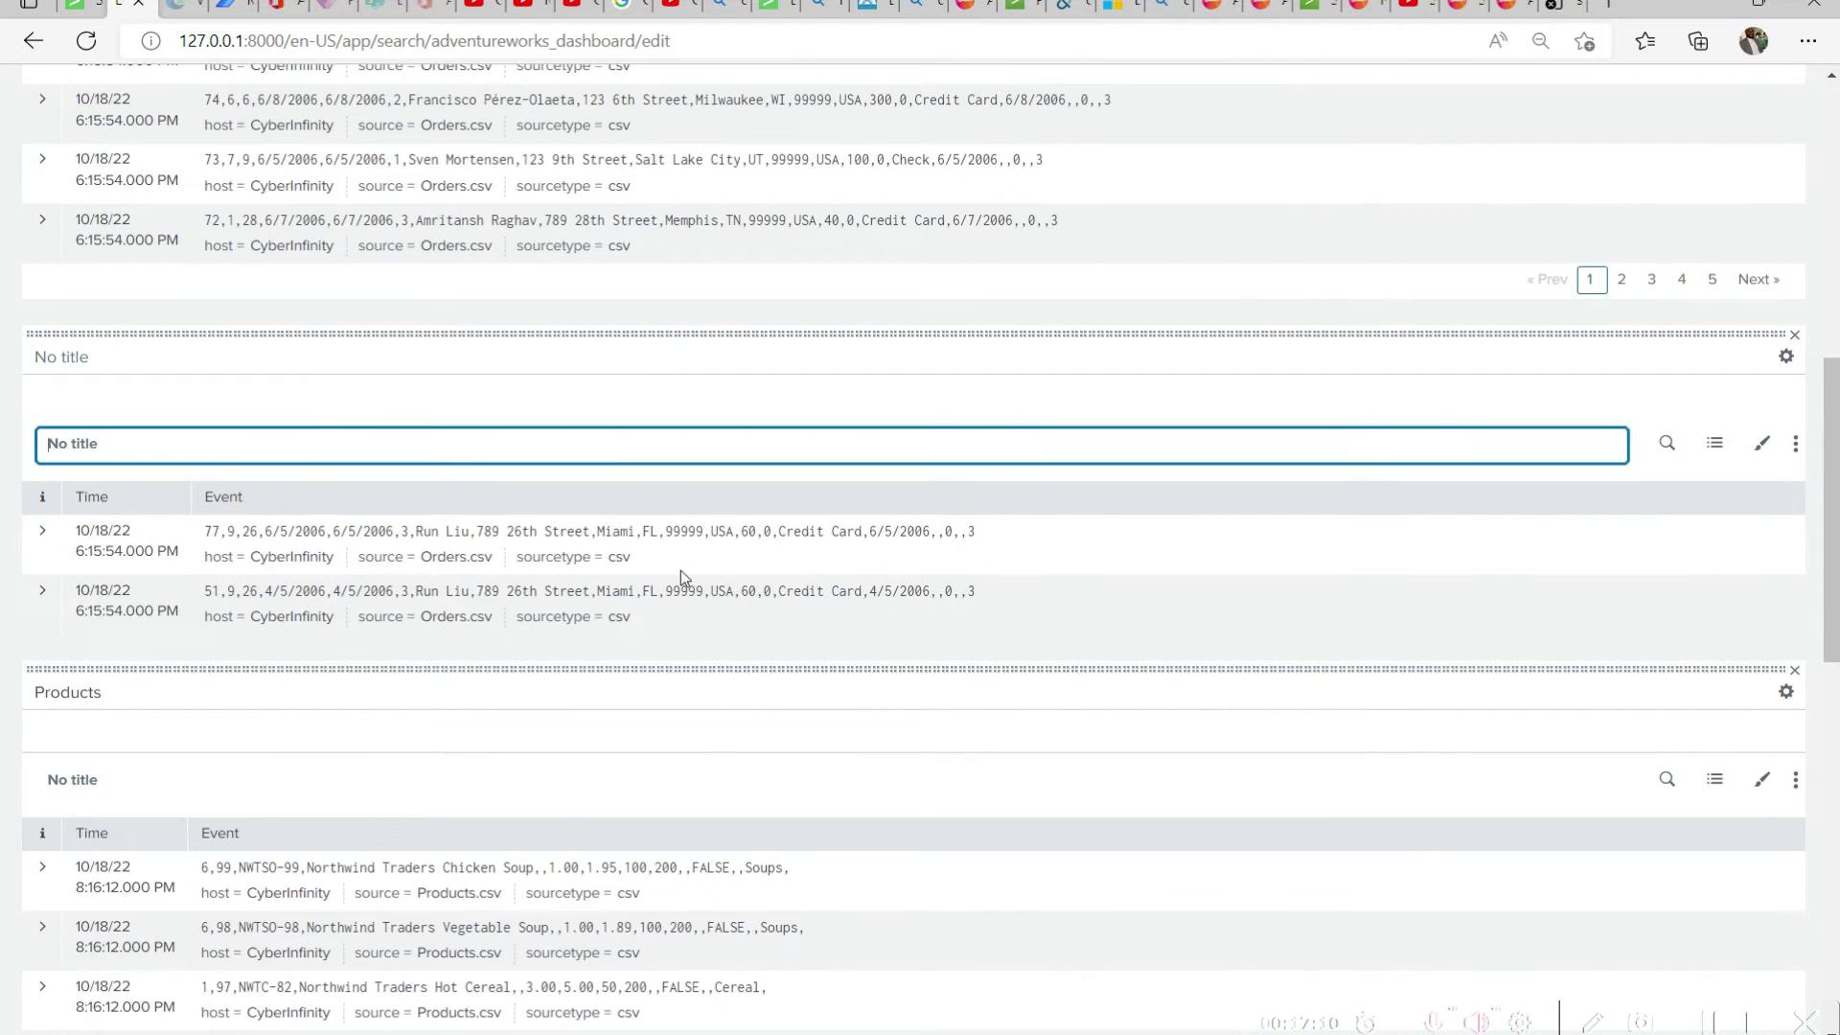
pyautogui.write('A Ship Named Run Lius')
pyautogui.click(422, 538)
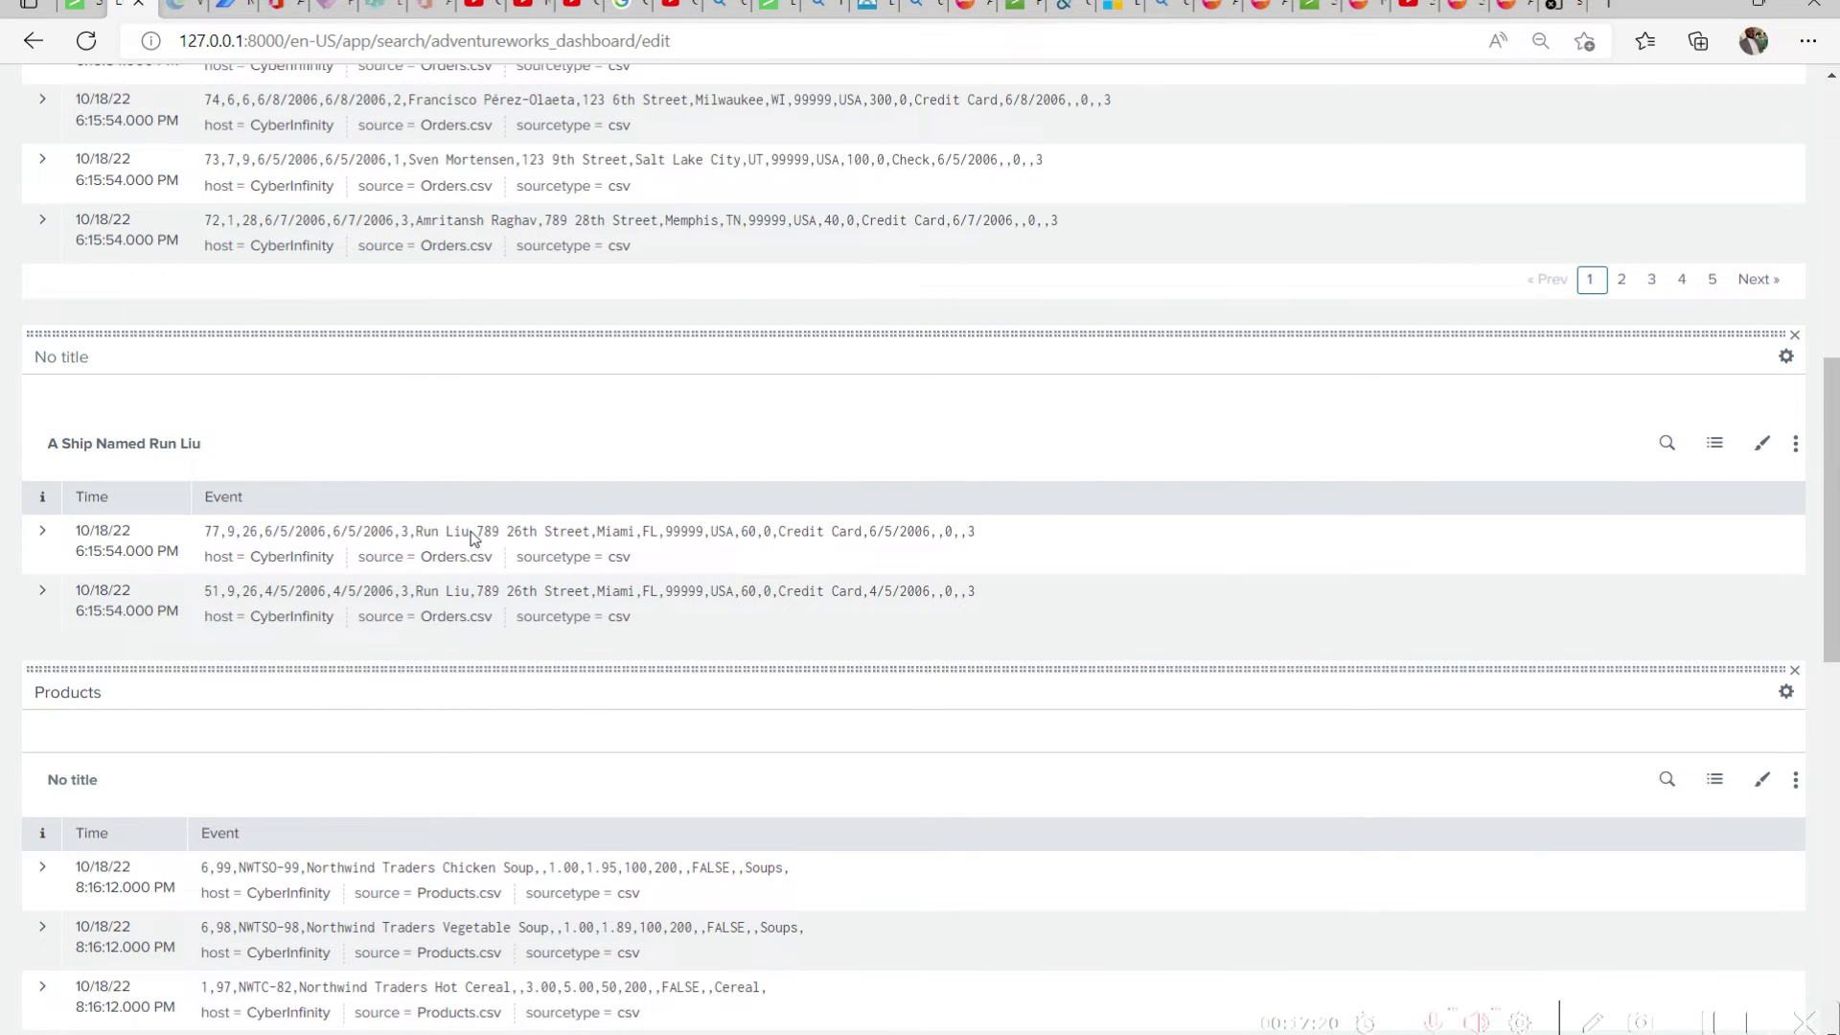
# Save the AdventureWorks DashBoard edits and return to viewing it
pyautogui.scroll(15, 472, 538)
pyautogui.click(1779, 236)
pyautogui.click(1767, 183)
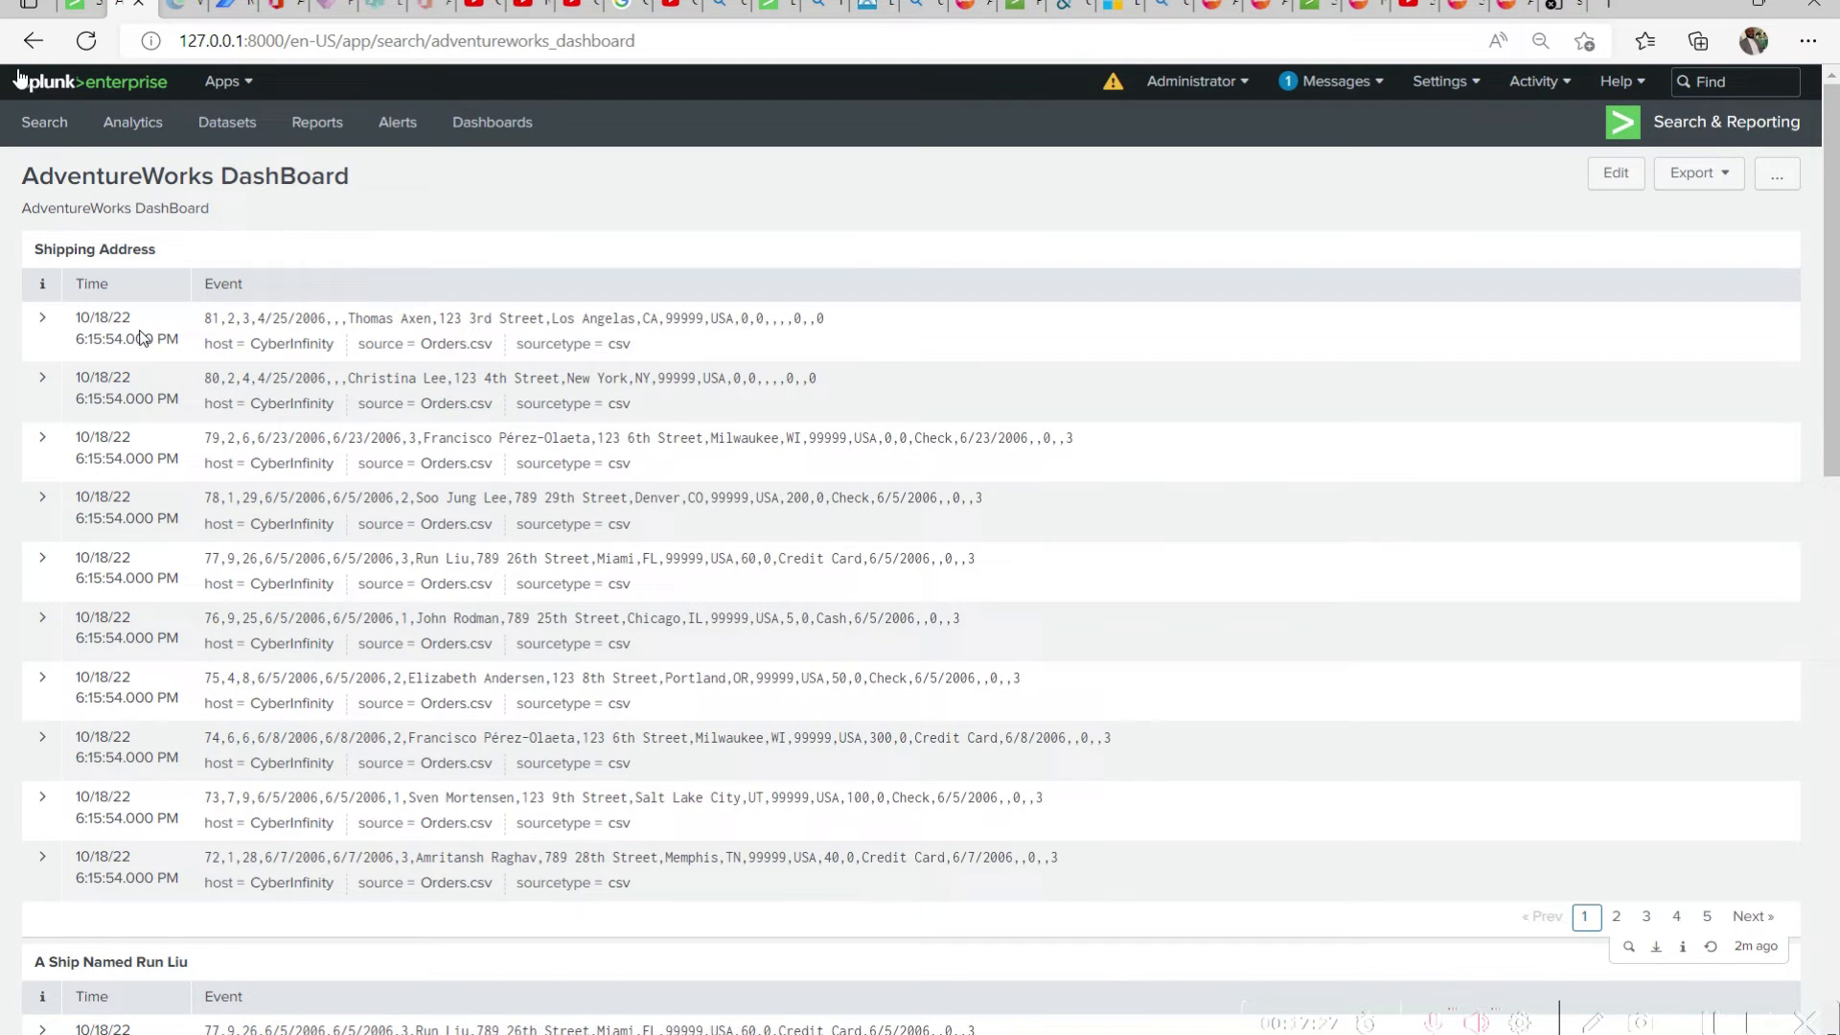
# Examine the titles and events of every panel on the saved AdventureWorks DashBoard, from Shipping Address down to Canned Fruit And Vegetables
pyautogui.moveTo(1830, 327); pyautogui.dragTo(1830, 878)
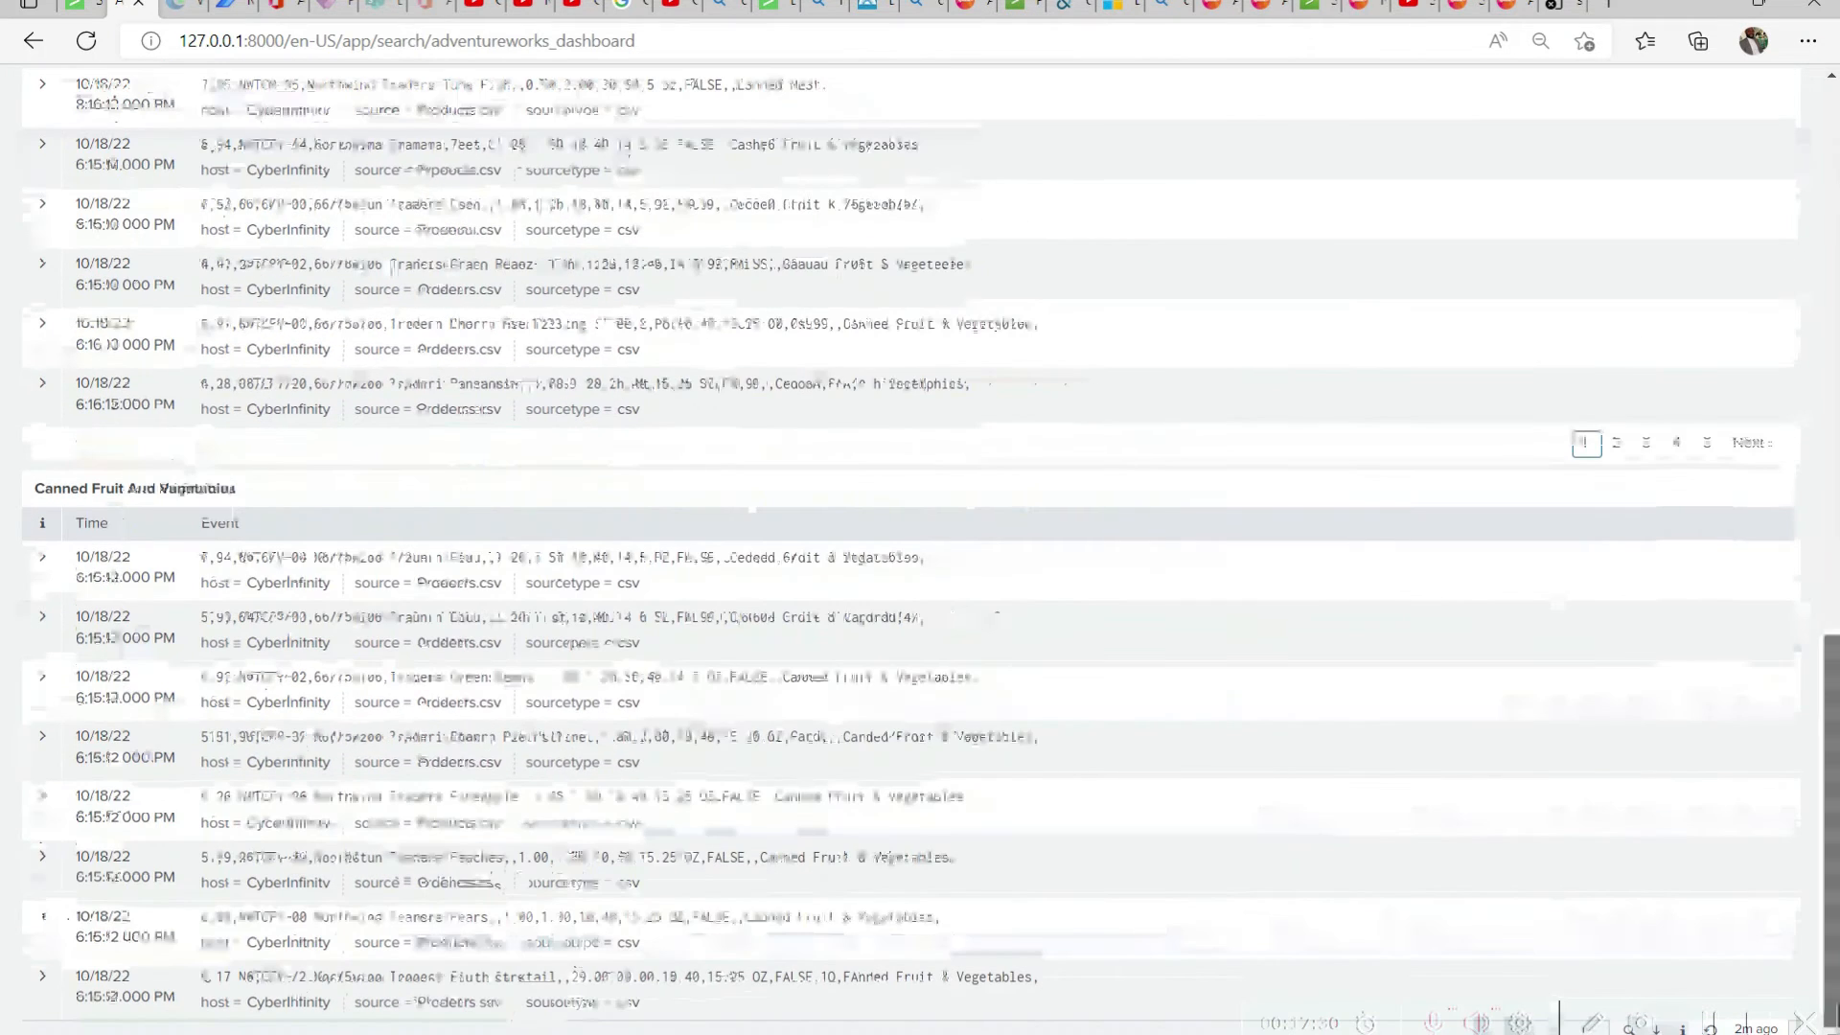
pyautogui.moveTo(31, 488); pyautogui.dragTo(330, 493)
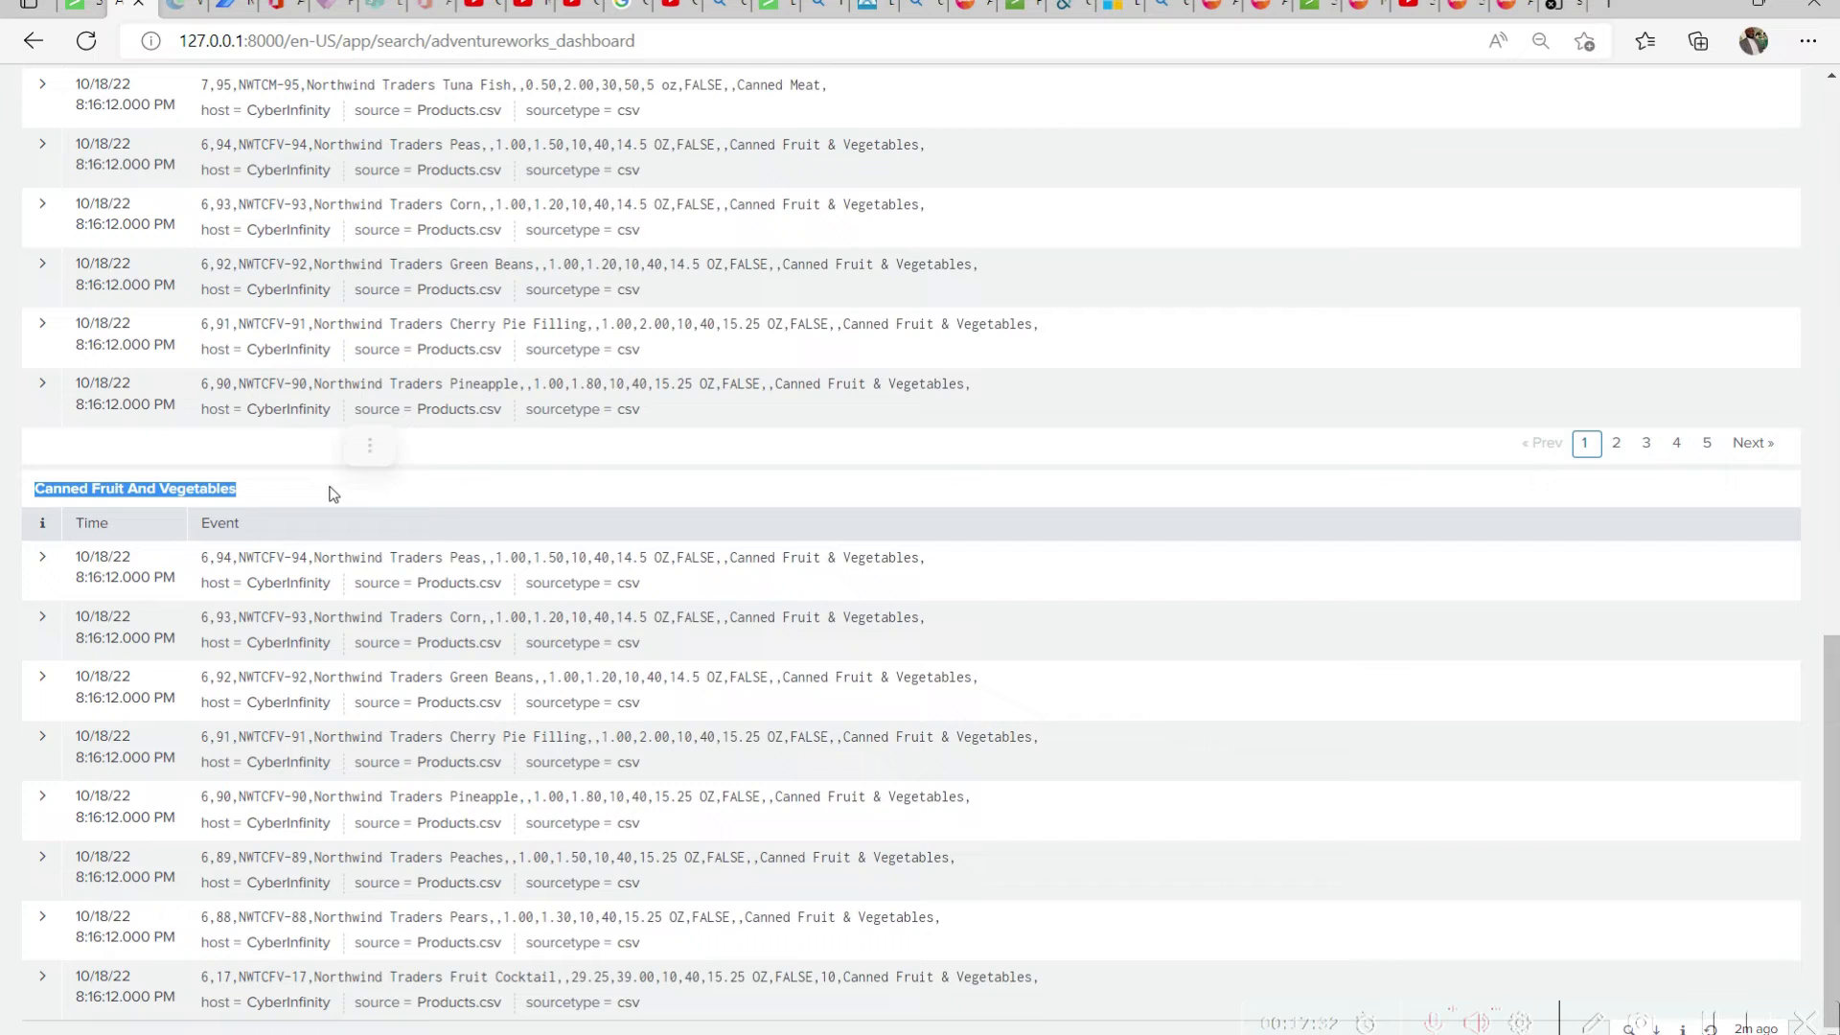
pyautogui.scroll(5, 370, 537)
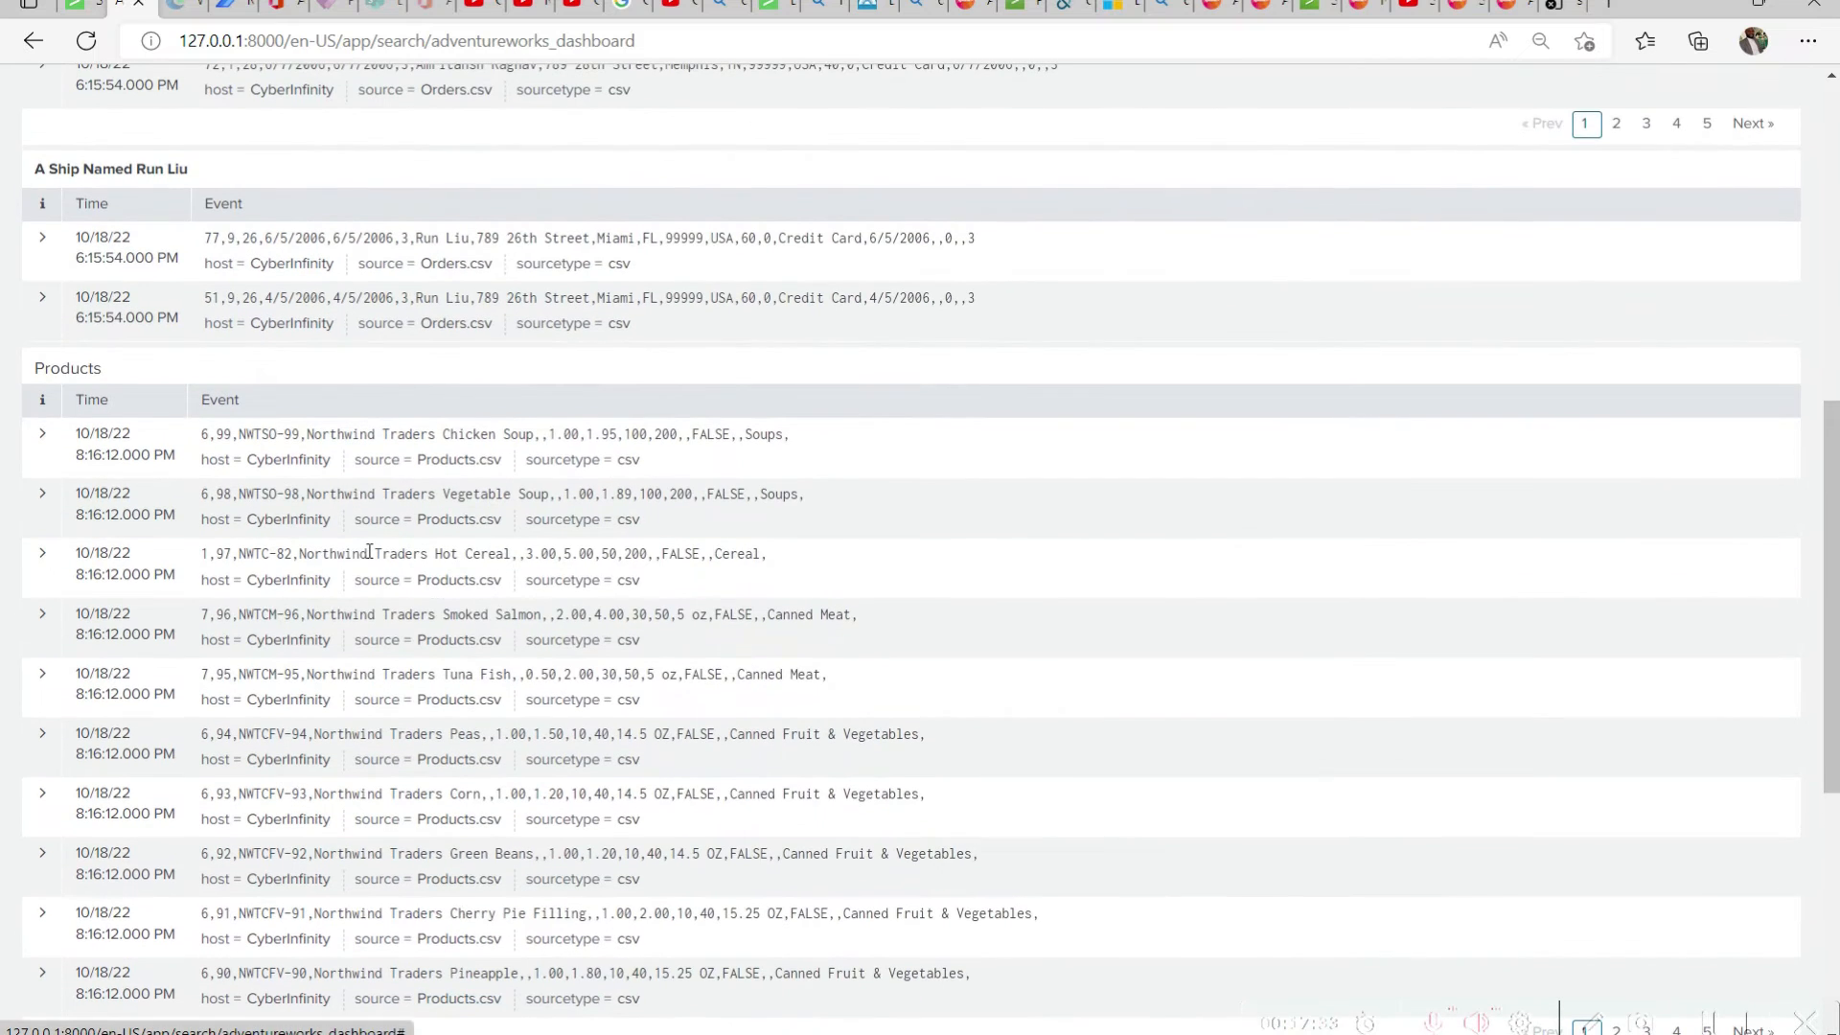
pyautogui.doubleClick(86, 370)
pyautogui.scroll(3, 517, 639)
pyautogui.moveTo(223, 472); pyautogui.dragTo(34, 469)
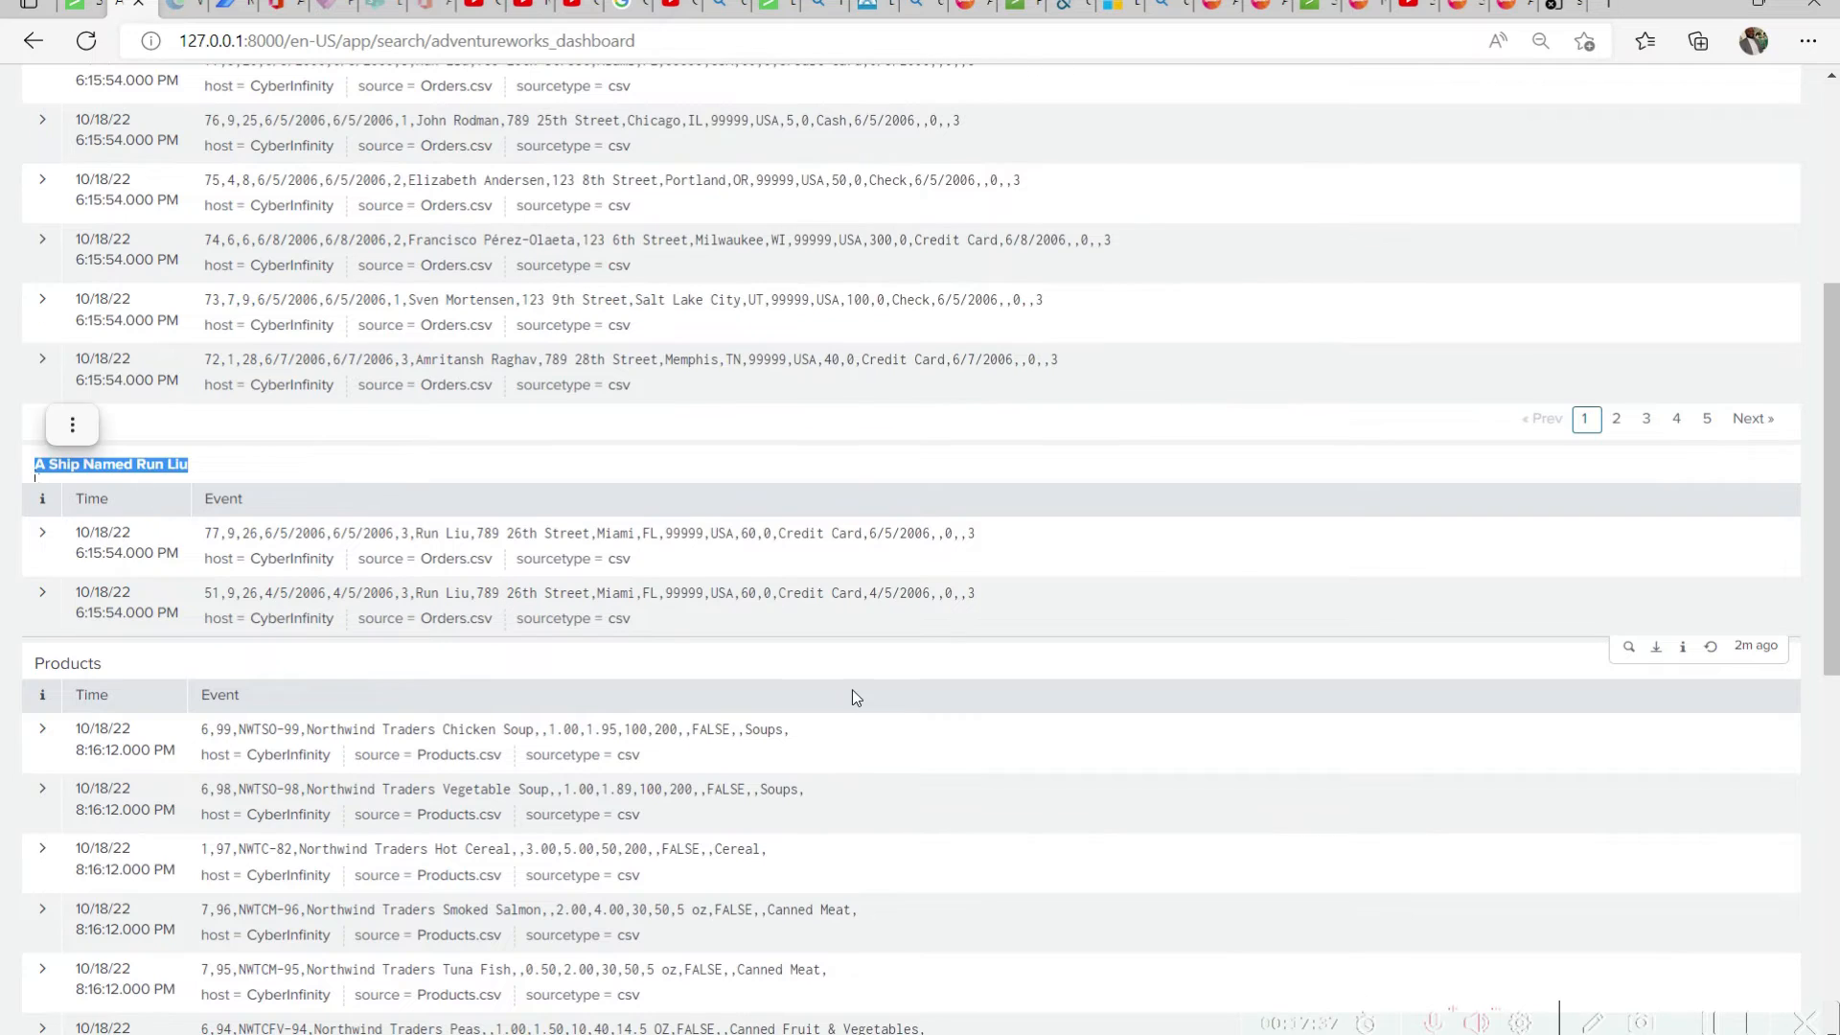
pyautogui.scroll(5, 859, 695)
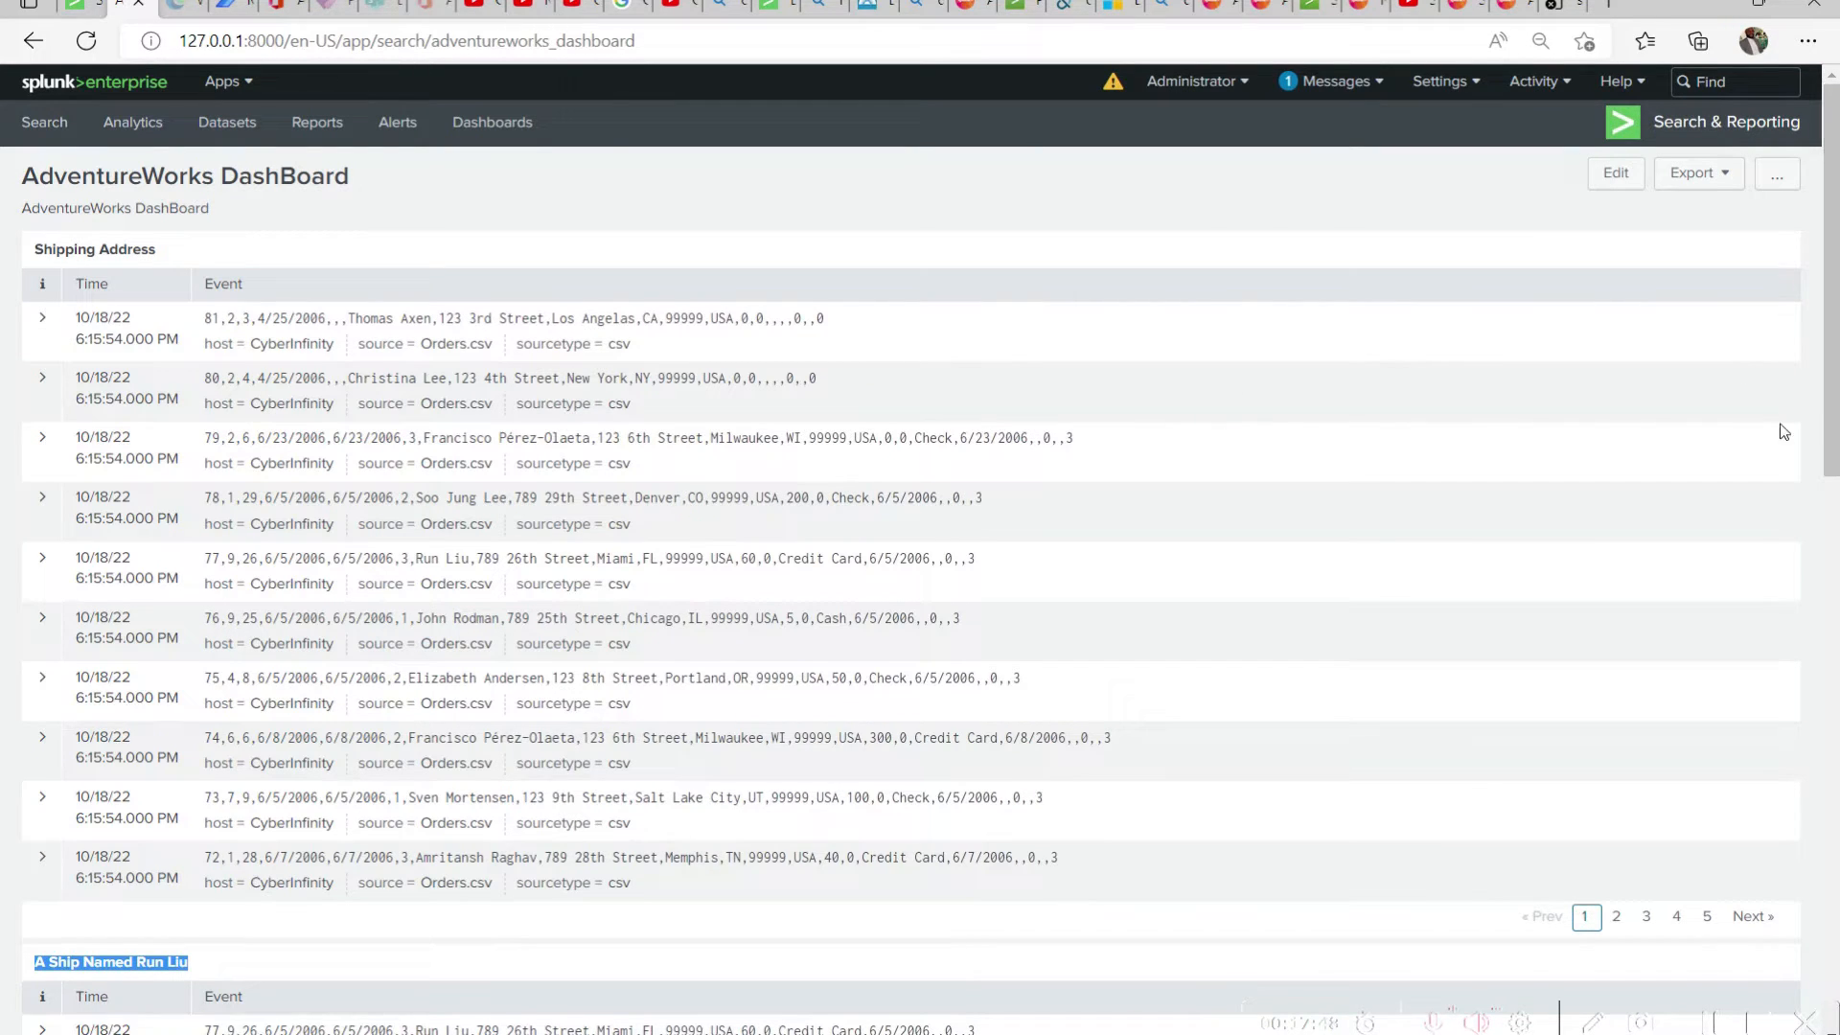
pyautogui.moveTo(372, 181); pyautogui.dragTo(14, 178)
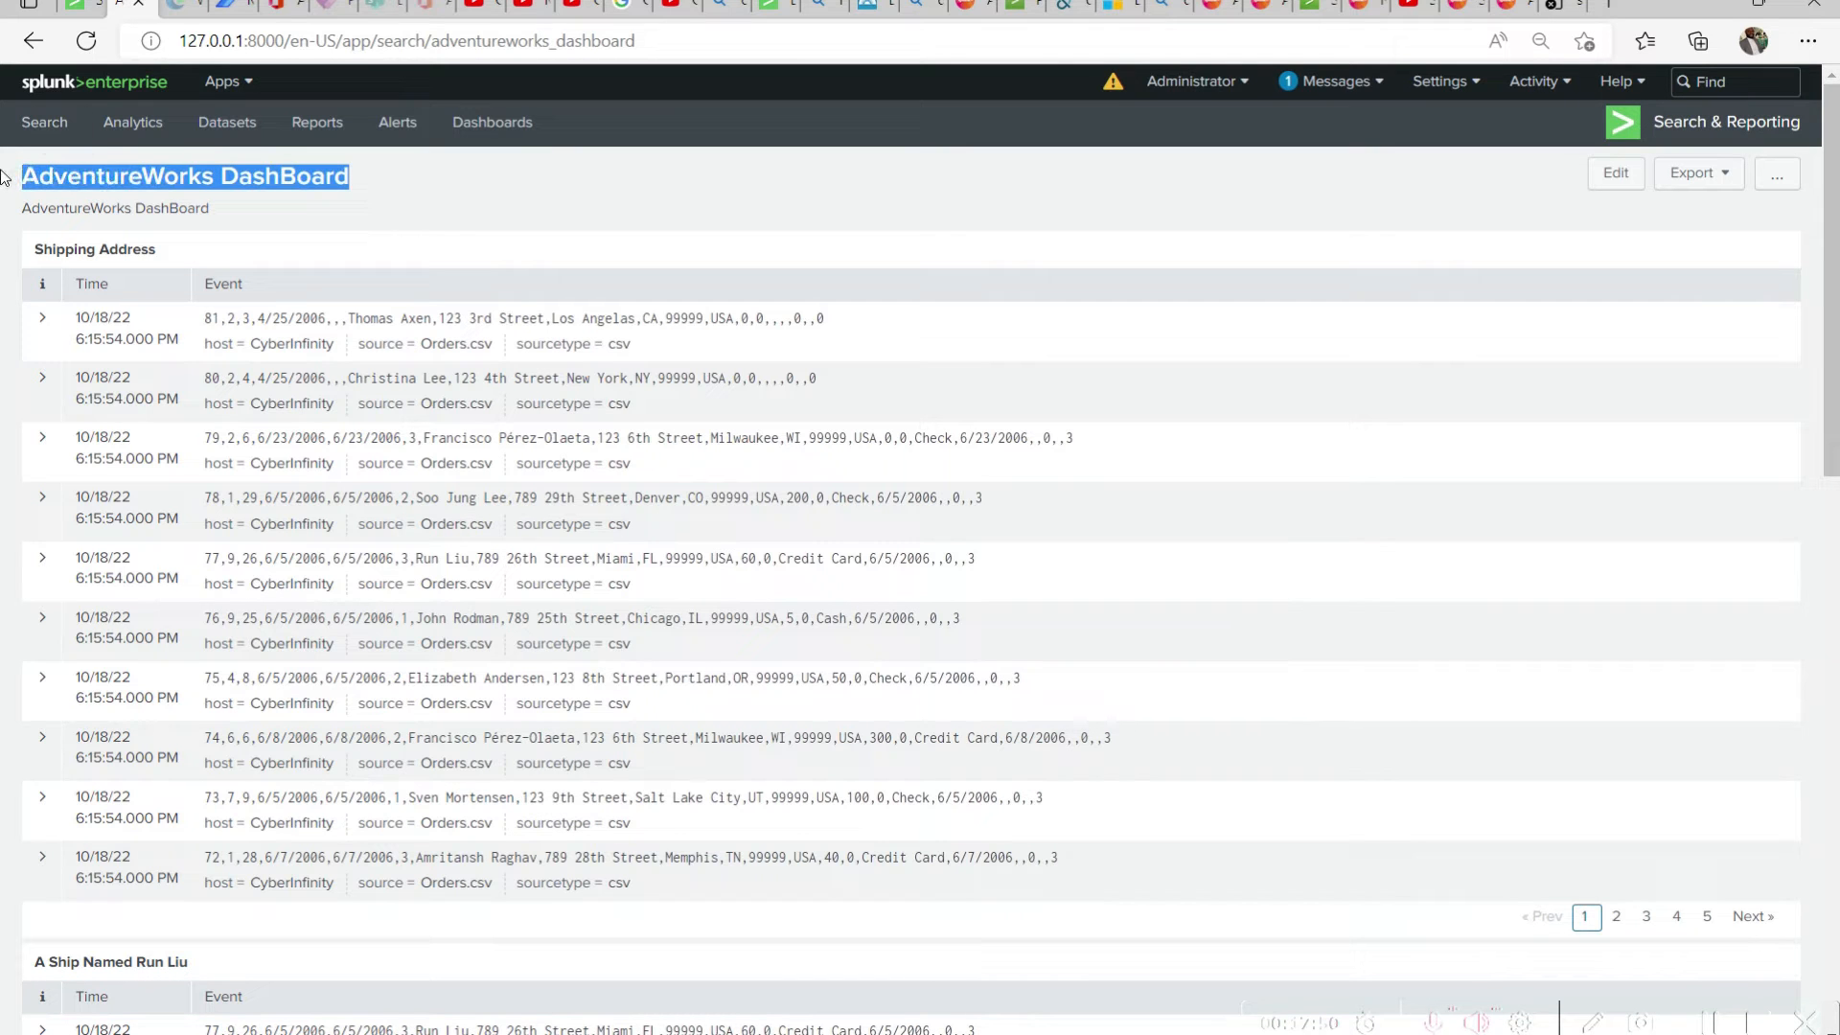
pyautogui.moveTo(1831, 301); pyautogui.dragTo(1831, 854)
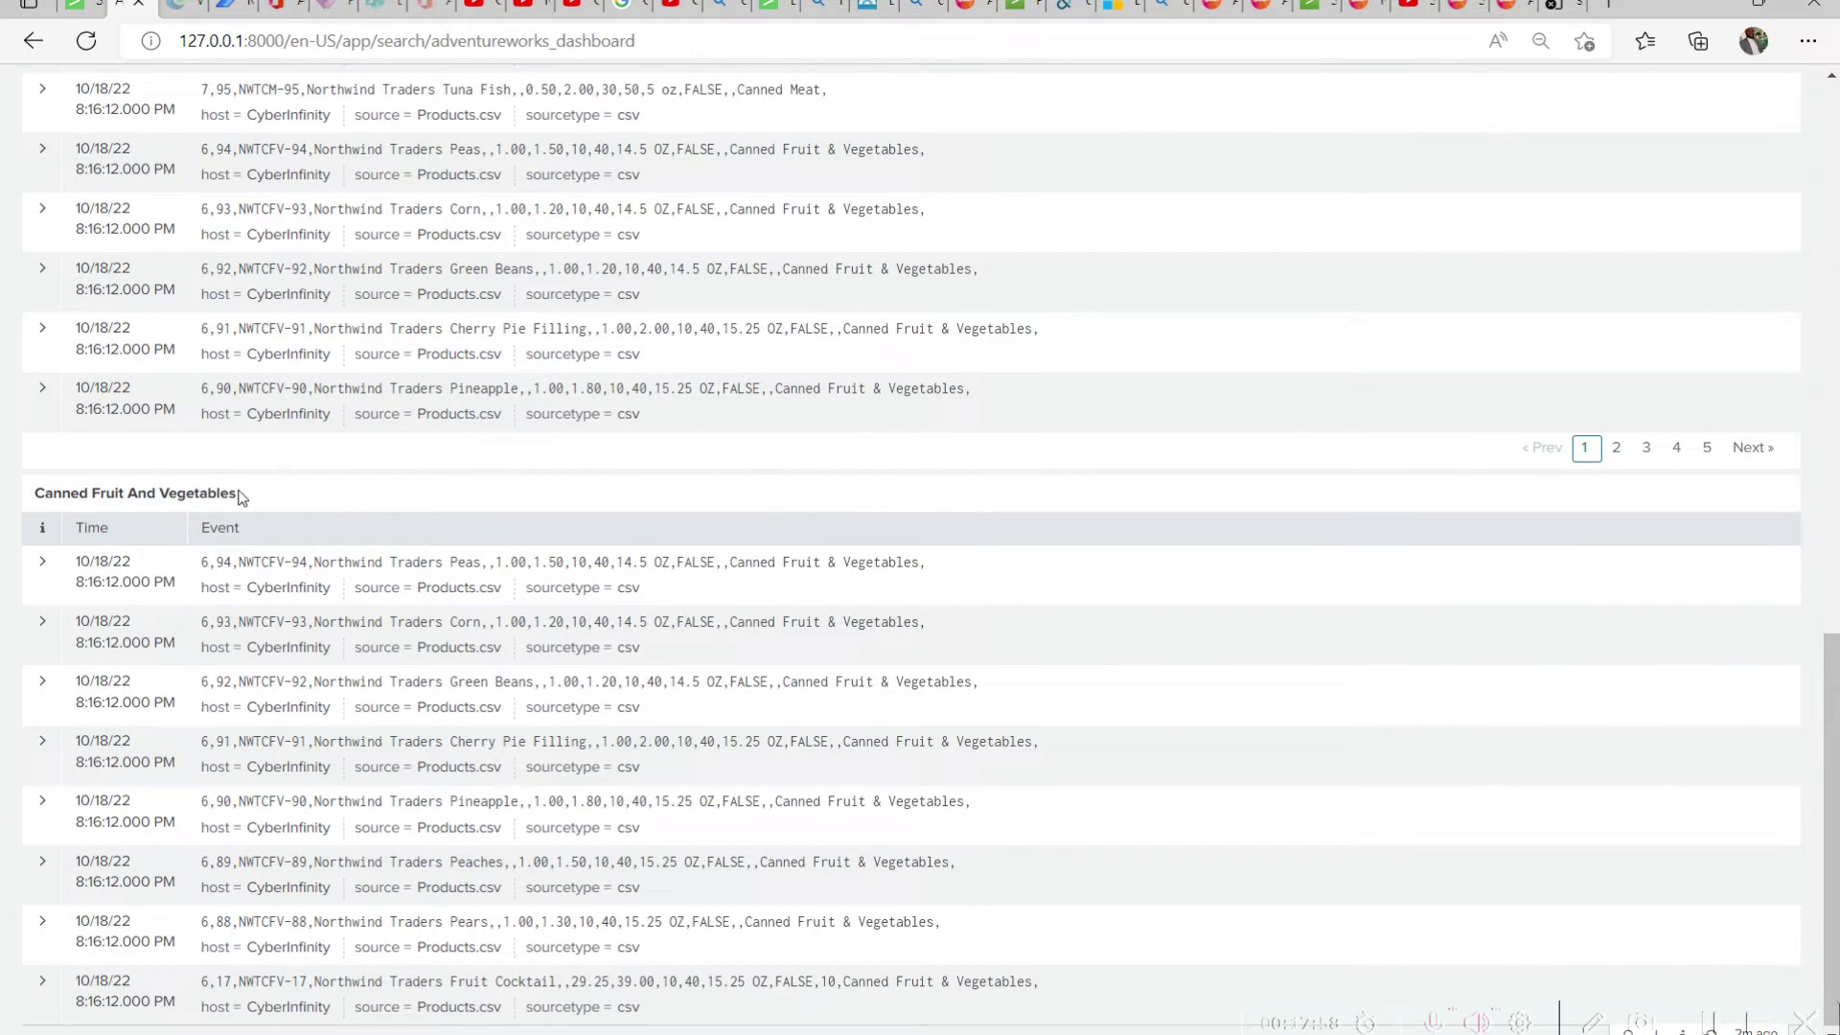
pyautogui.moveTo(240, 494); pyautogui.dragTo(36, 494)
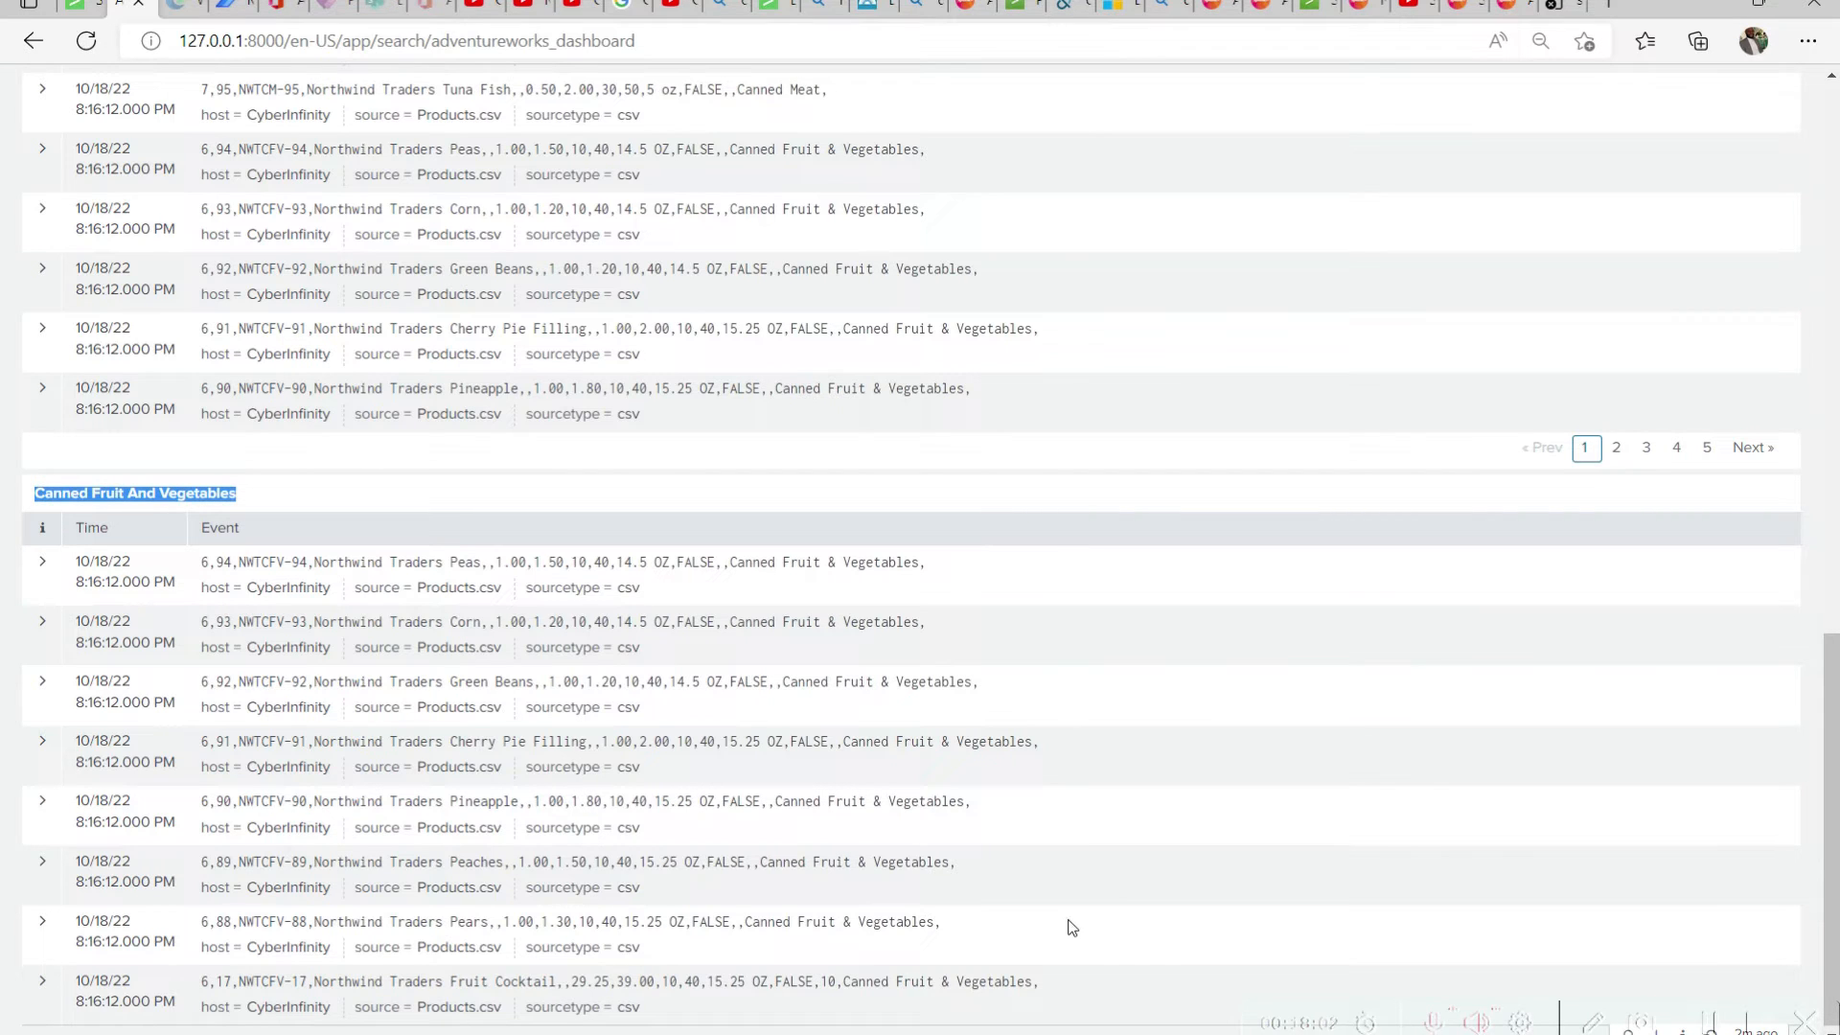
pyautogui.click(182, 574)
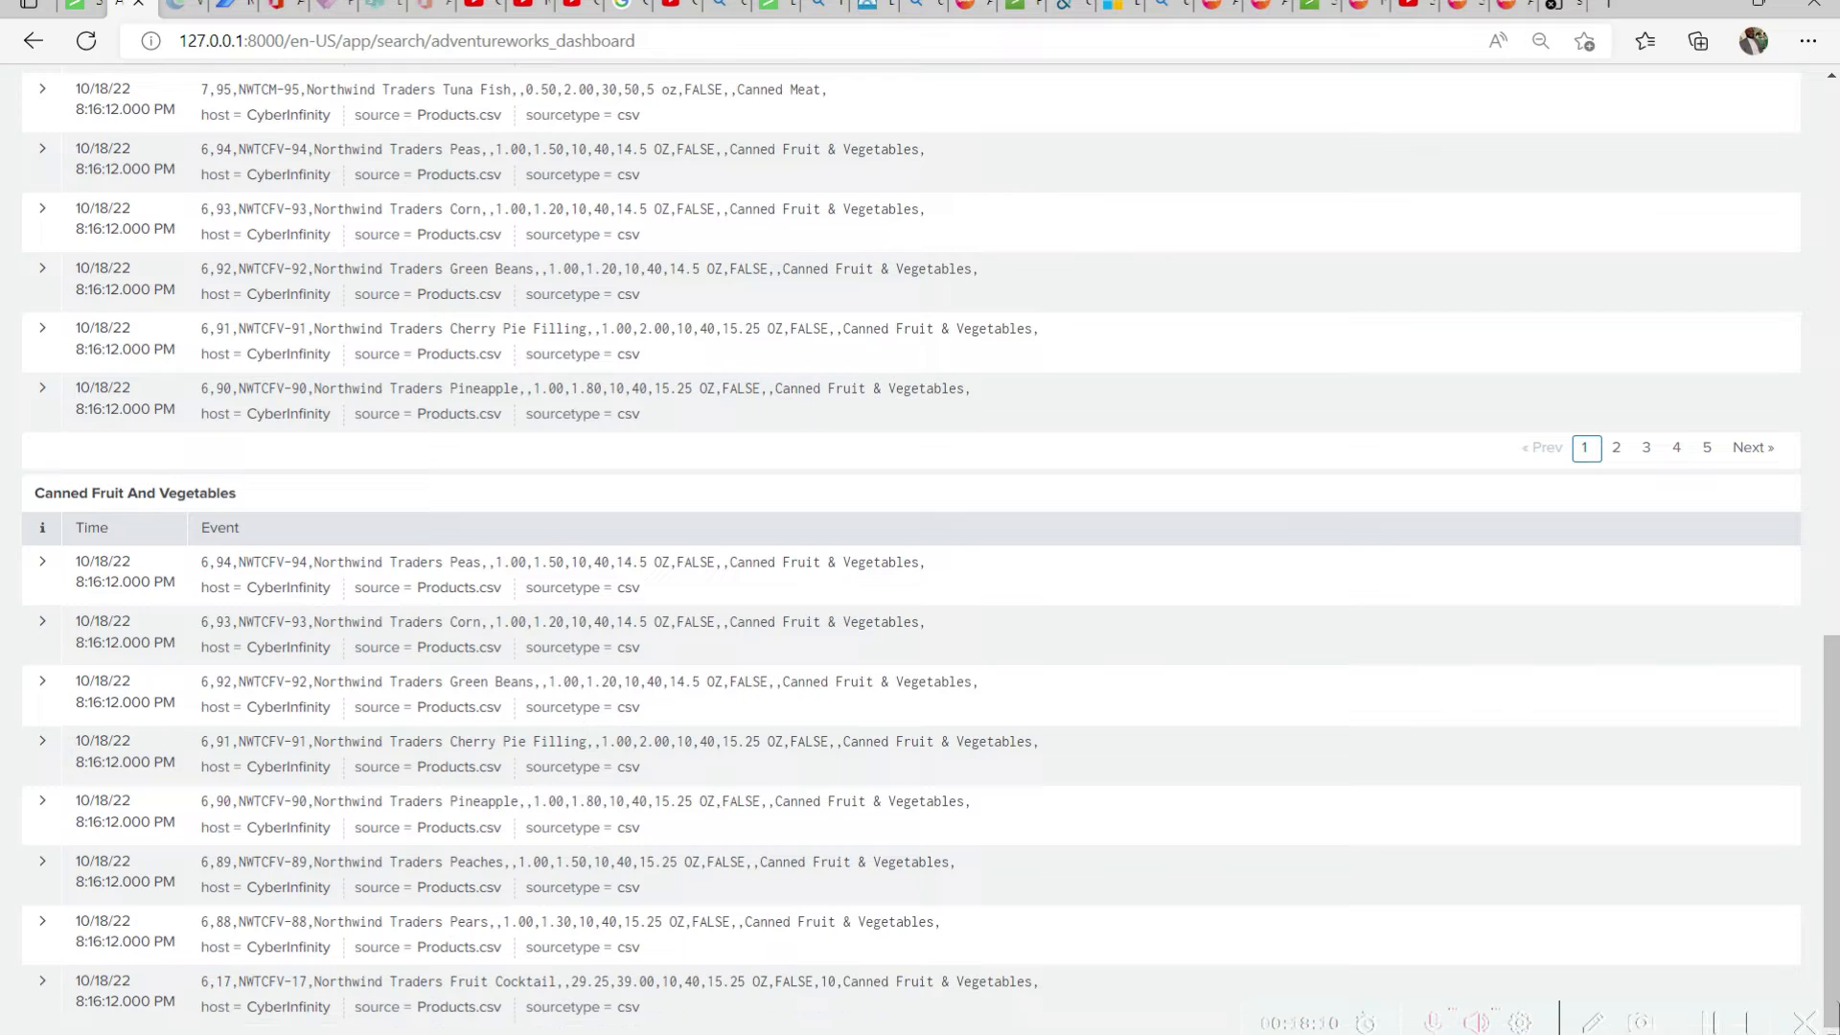
pyautogui.scroll(15, 1802, 405)
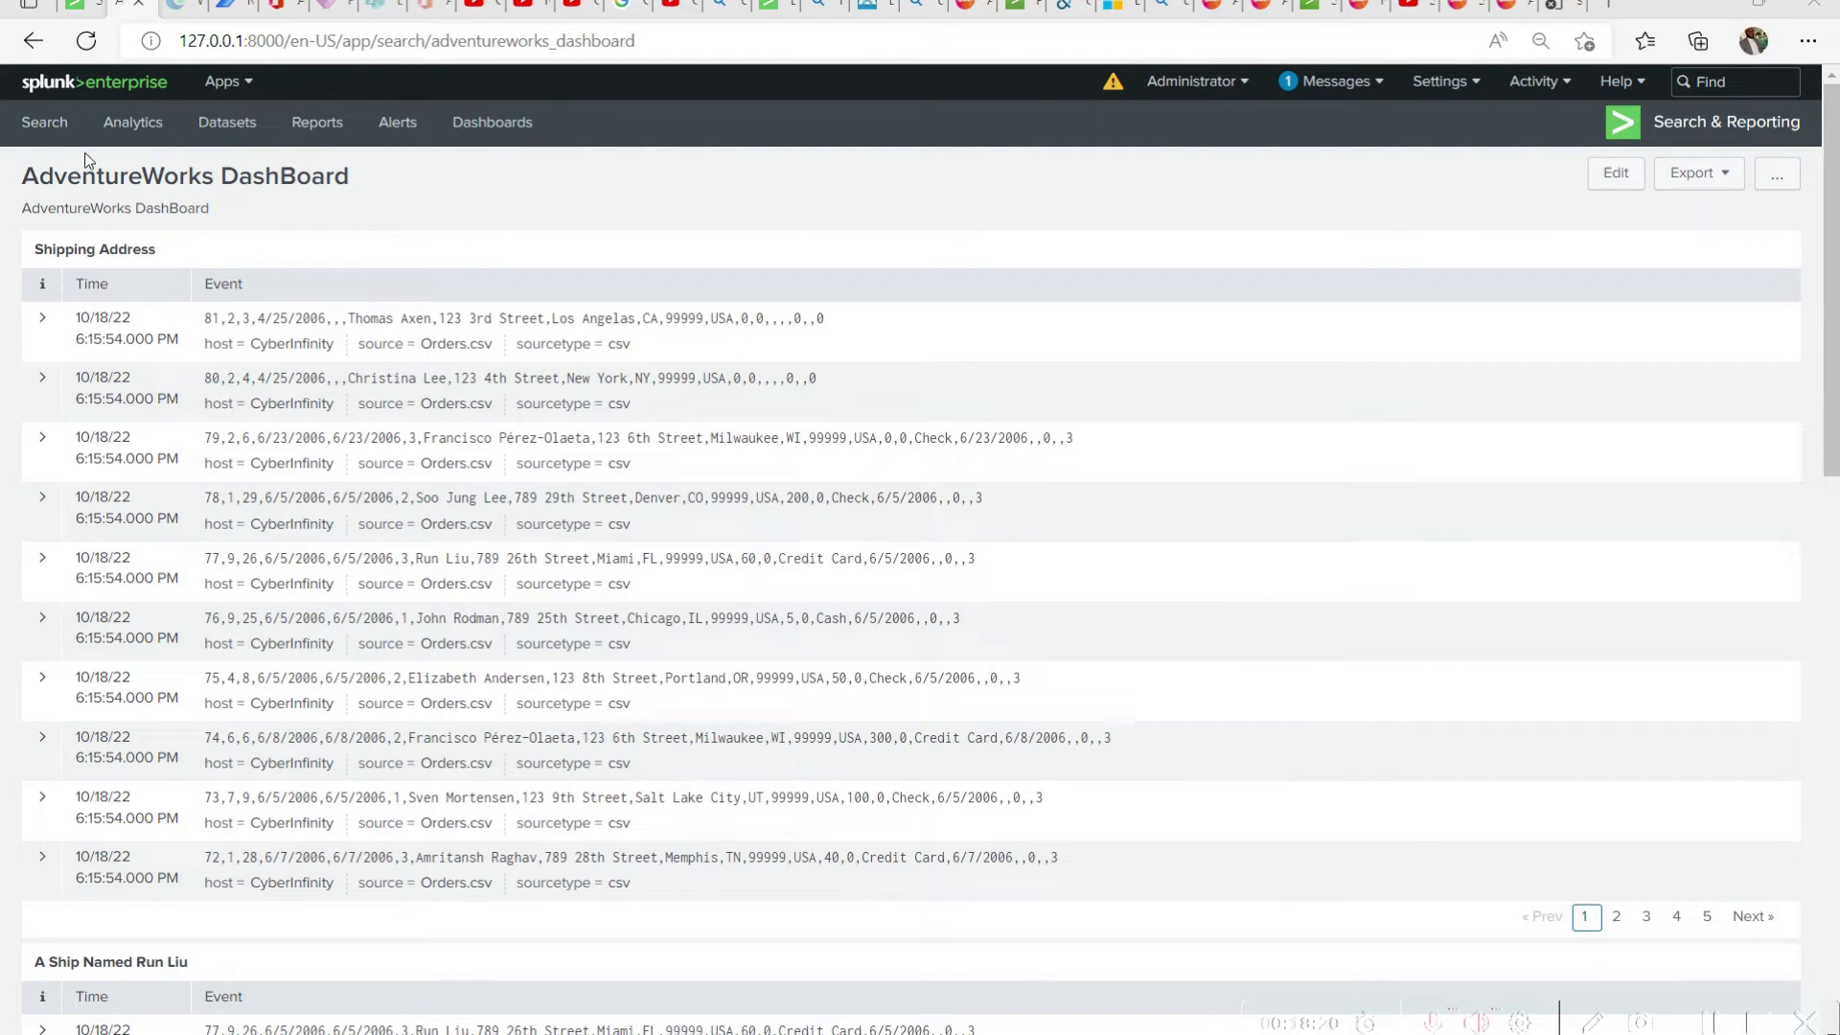
# Open a blank search page and bring up the SPLUNK SNIPPETS file in Notepad over it
pyautogui.click(48, 132)
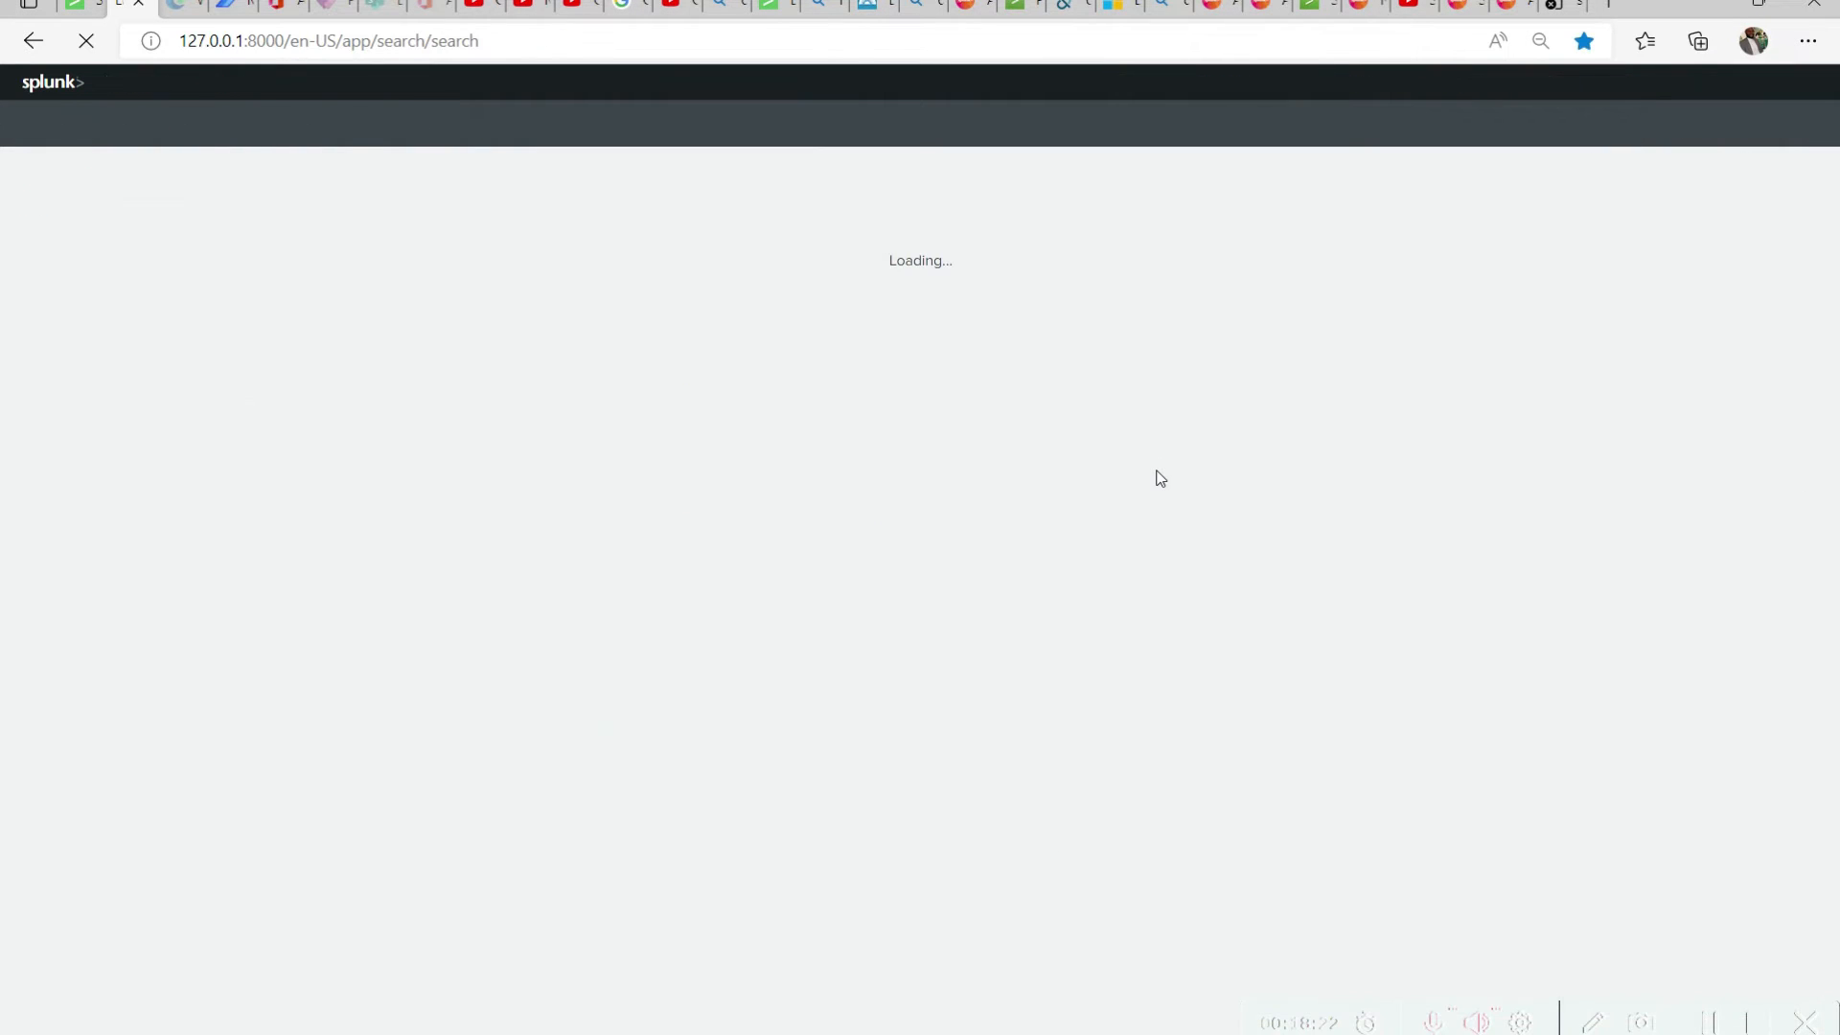
pyautogui.click(1210, 1034)
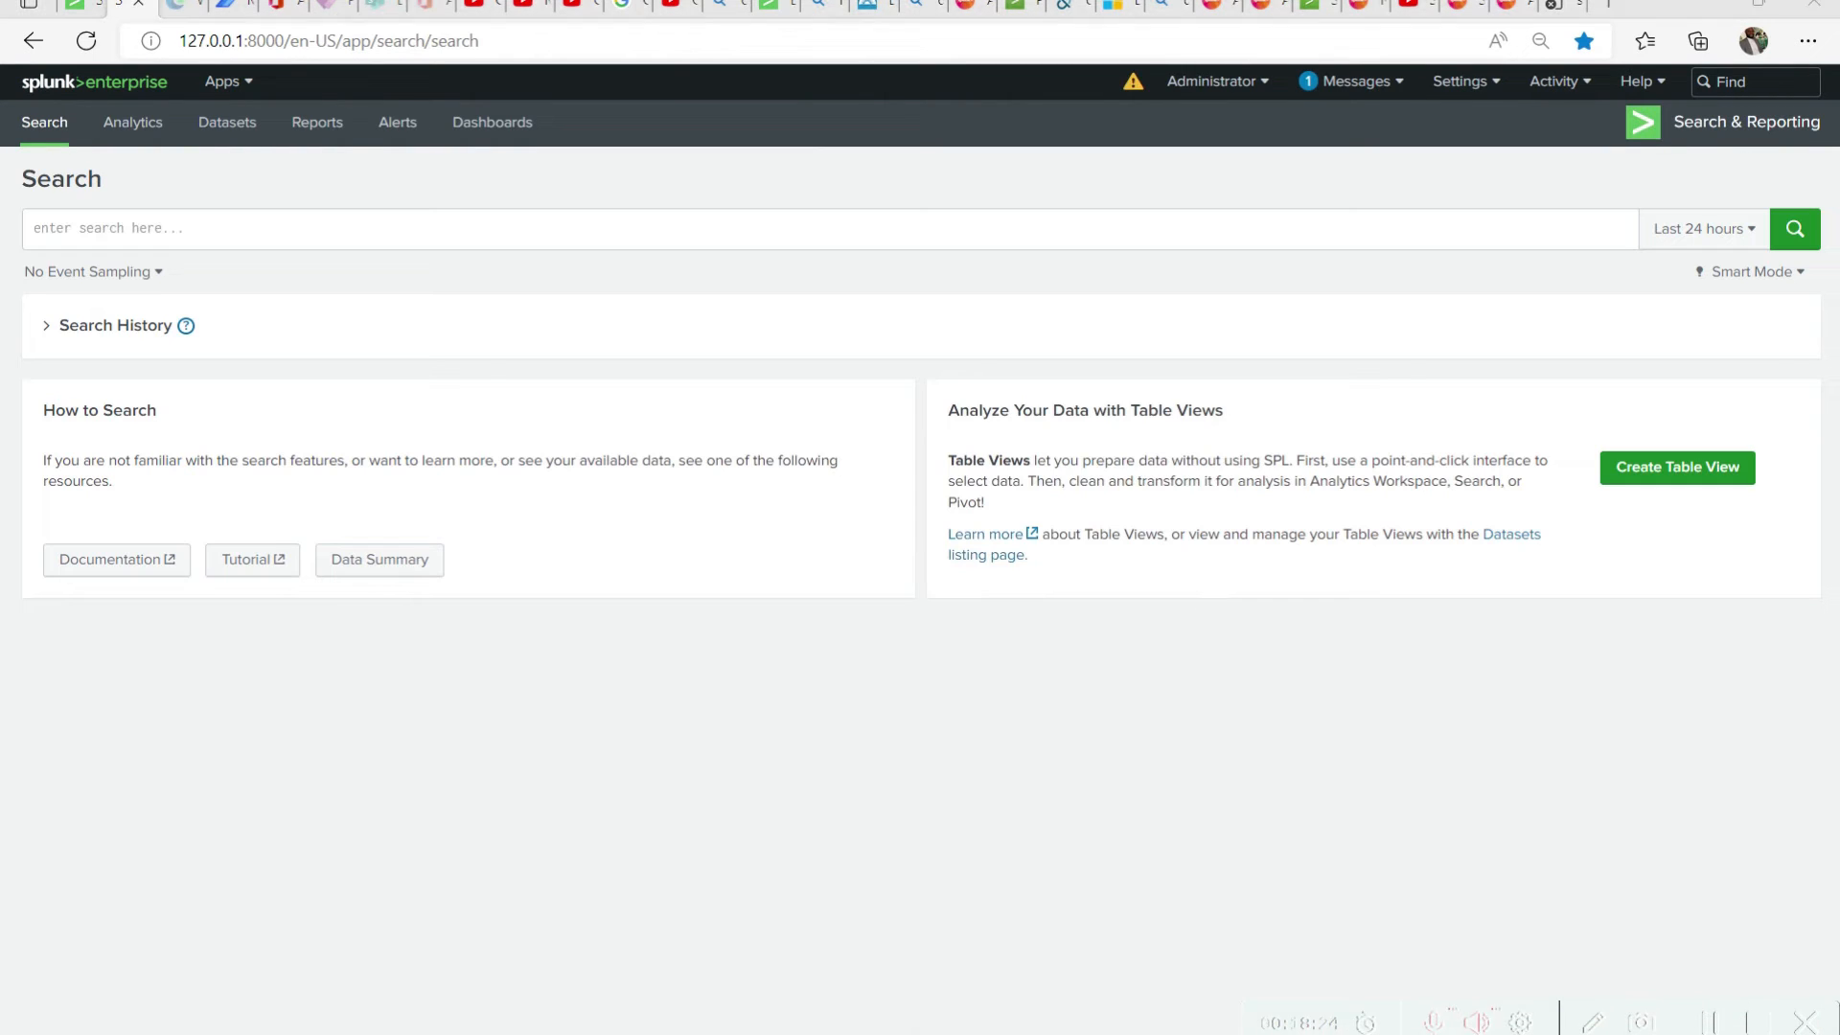
pyautogui.click(1079, 974)
pyautogui.click(977, 821)
pyautogui.moveTo(863, 1025); pyautogui.dragTo(977, 803)
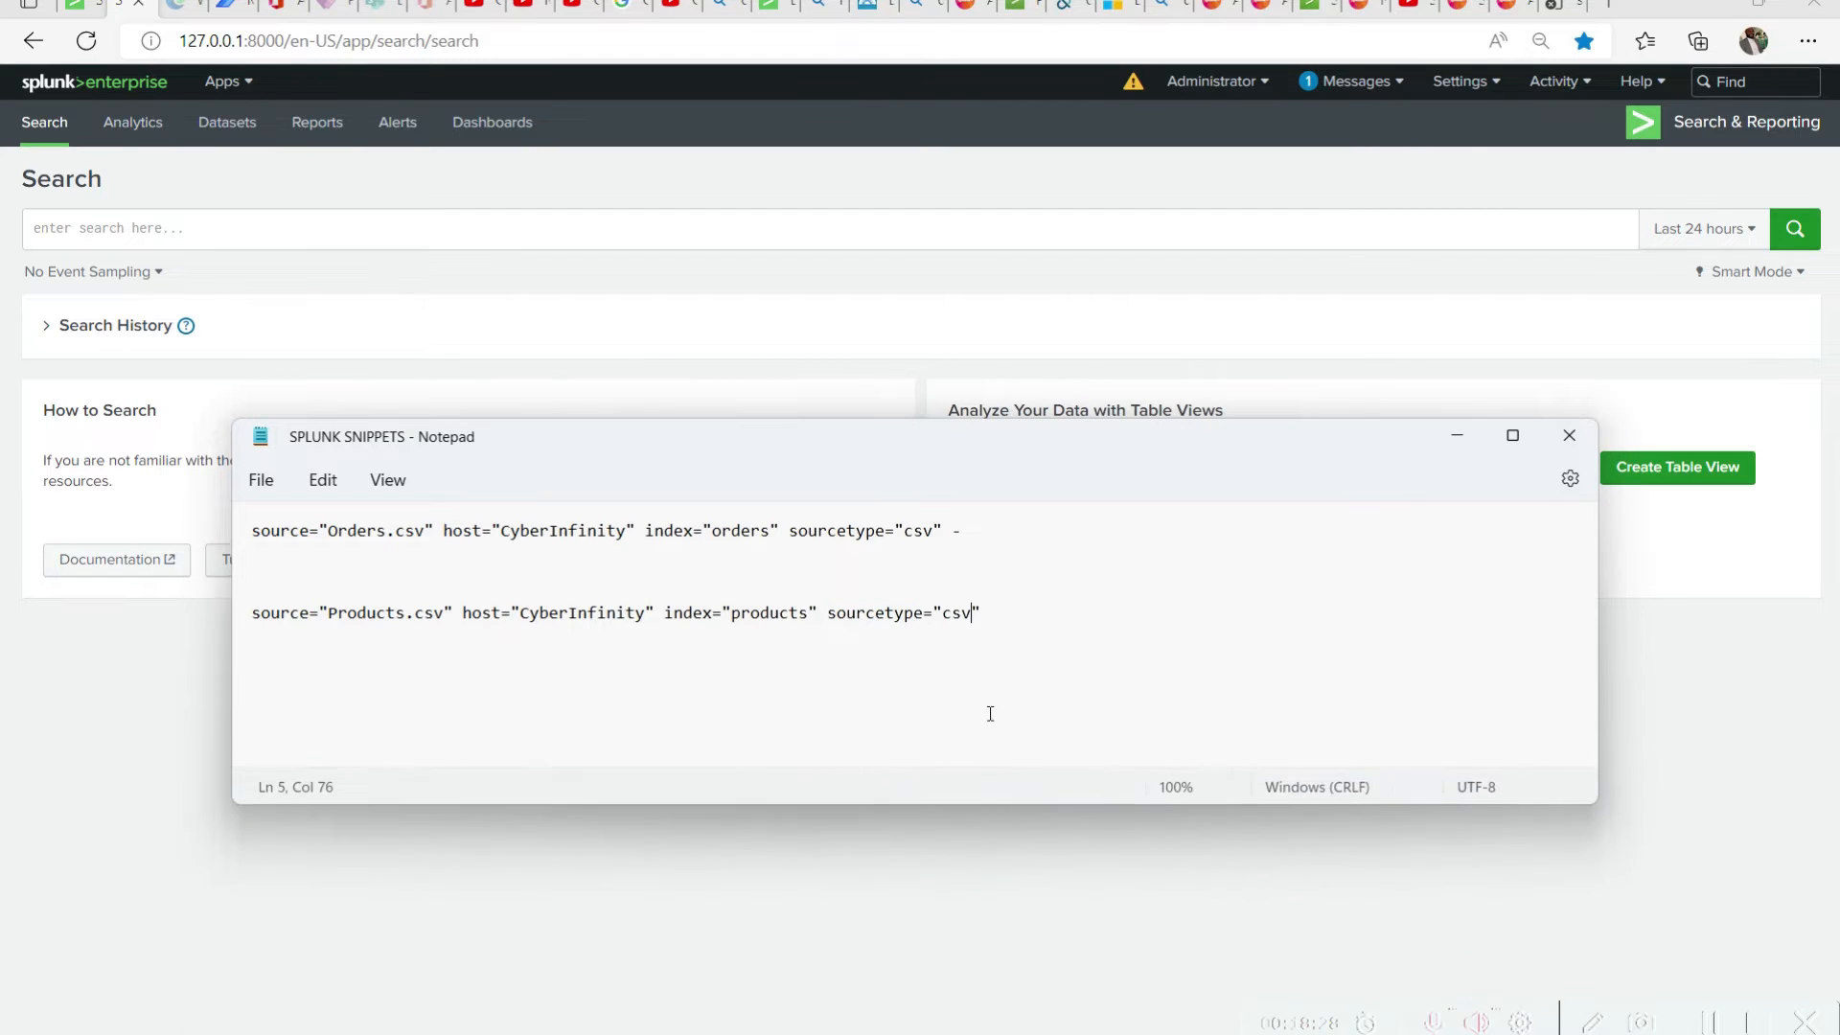
# Copy the Products.csv query from the snippets file and run it as a new search in Splunk
pyautogui.moveTo(1003, 622); pyautogui.dragTo(254, 626)
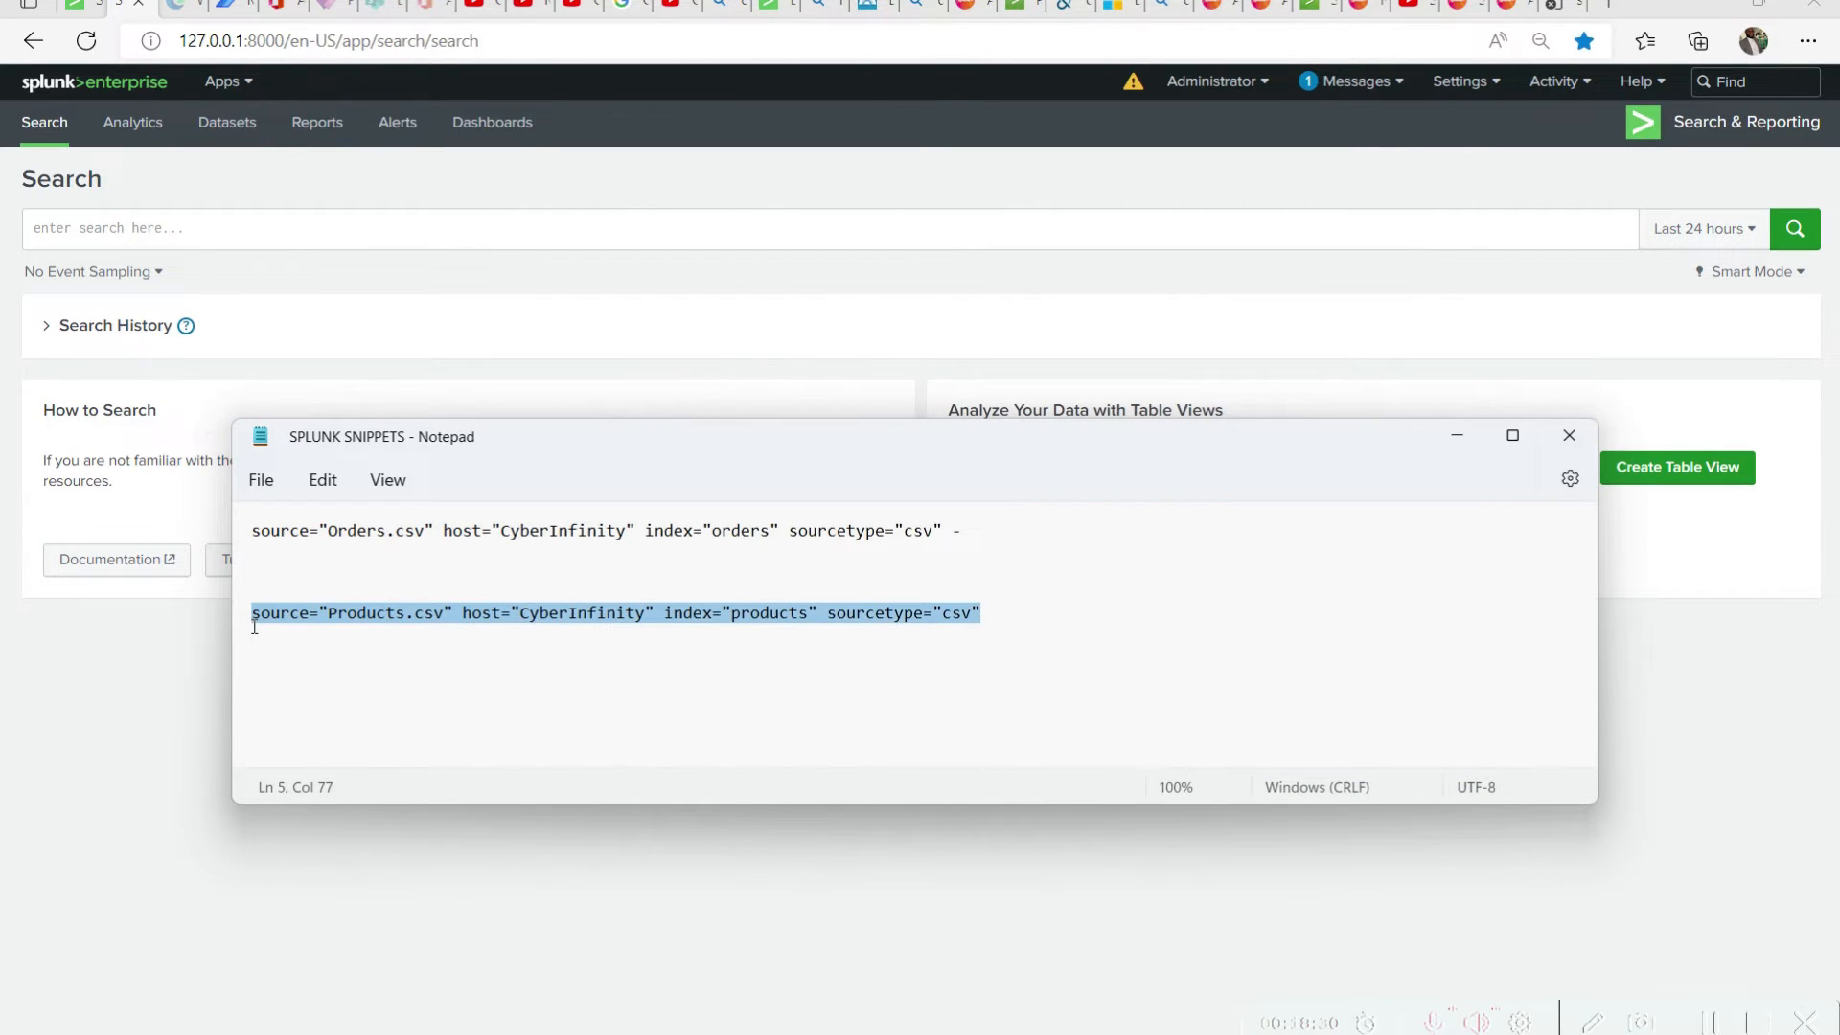
pyautogui.hotkey('ctrl', 'c')
pyautogui.click(471, 231)
pyautogui.hotkey('ctrl', 'v')
pyautogui.press('Return')
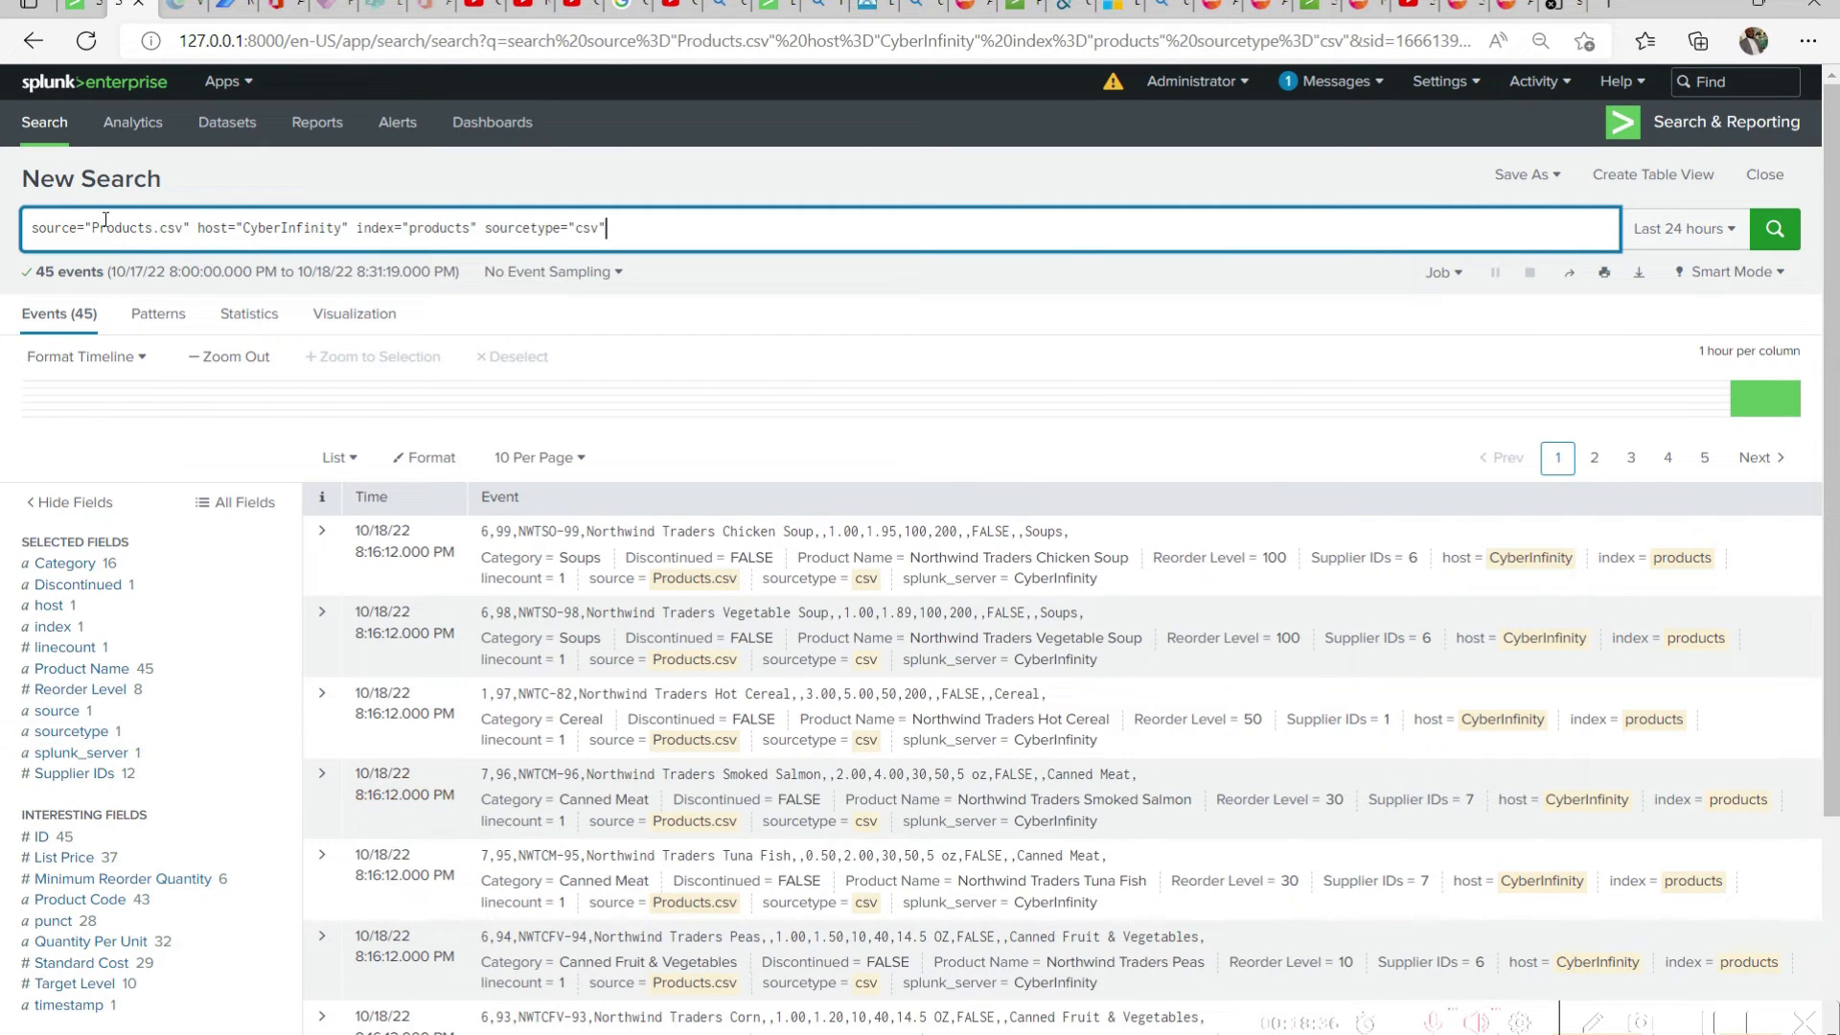
# Try the search with only source="Products.csv", and put the host, index and sourcetype filters back into the query
pyautogui.moveTo(187, 231); pyautogui.dragTo(1123, 230)
pyautogui.press('BackSpace')
pyautogui.press('Return')
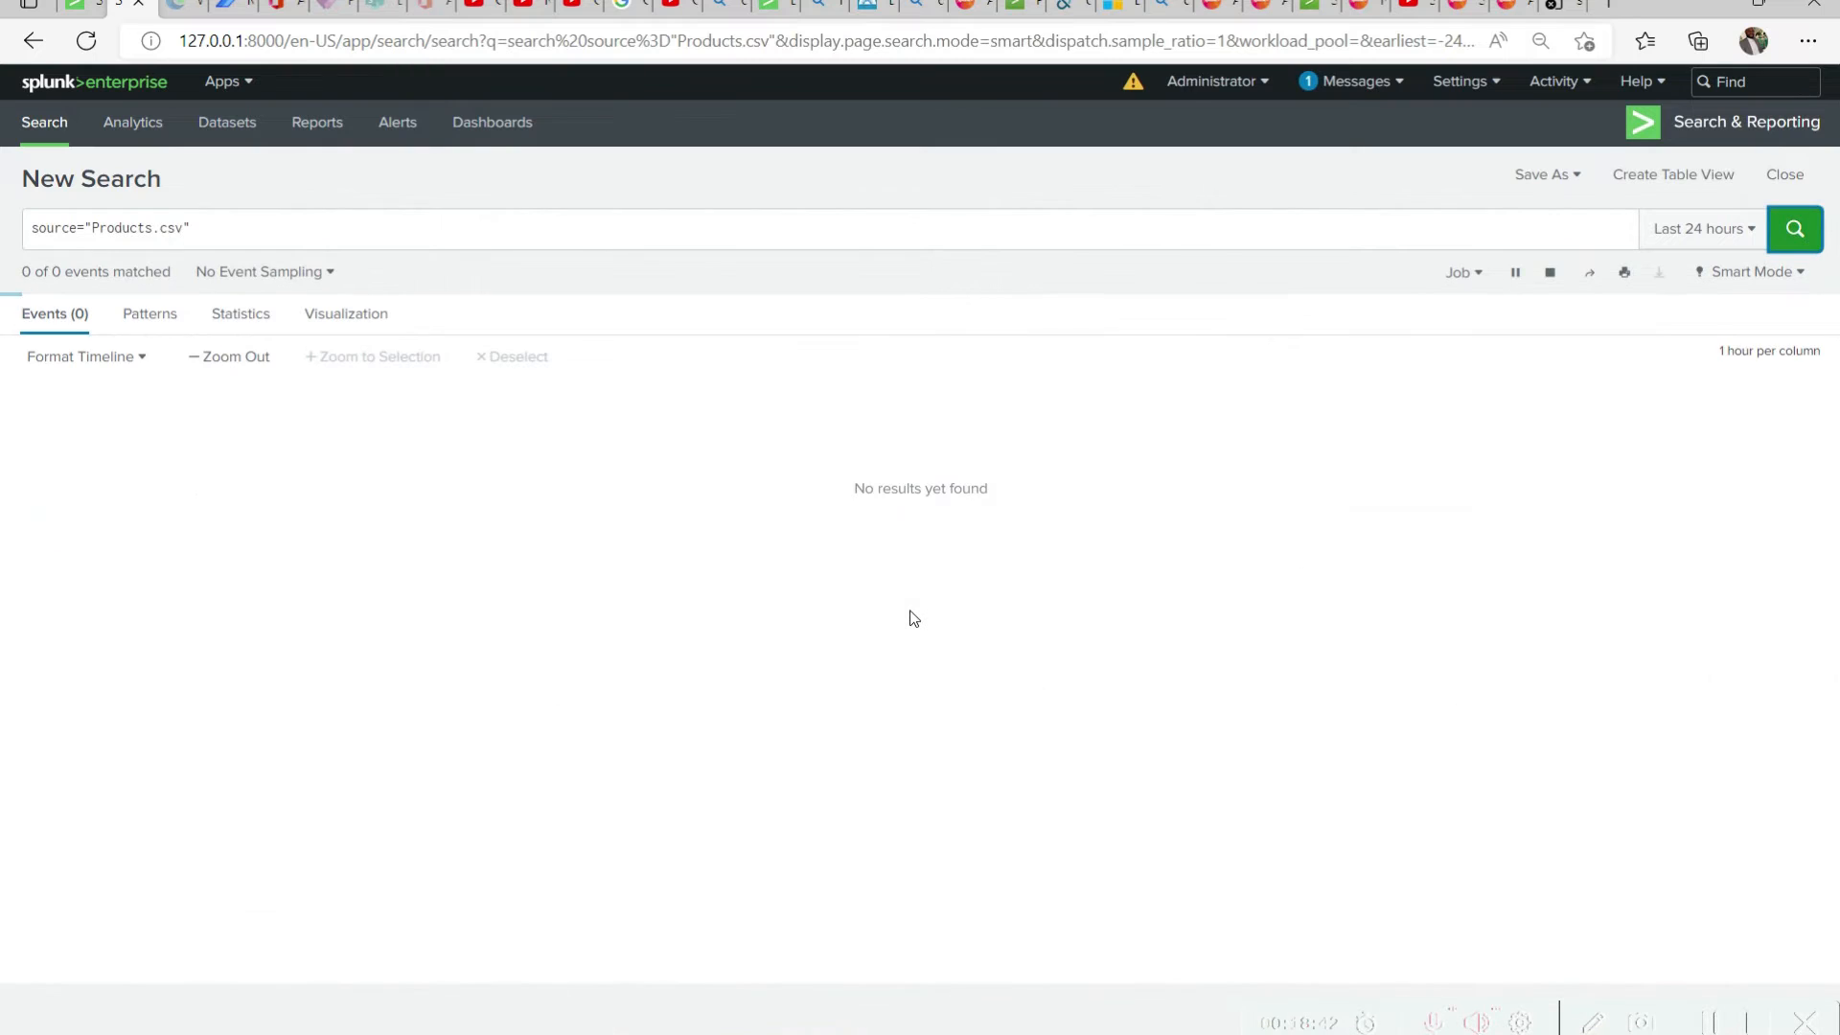
pyautogui.tripleClick(208, 231)
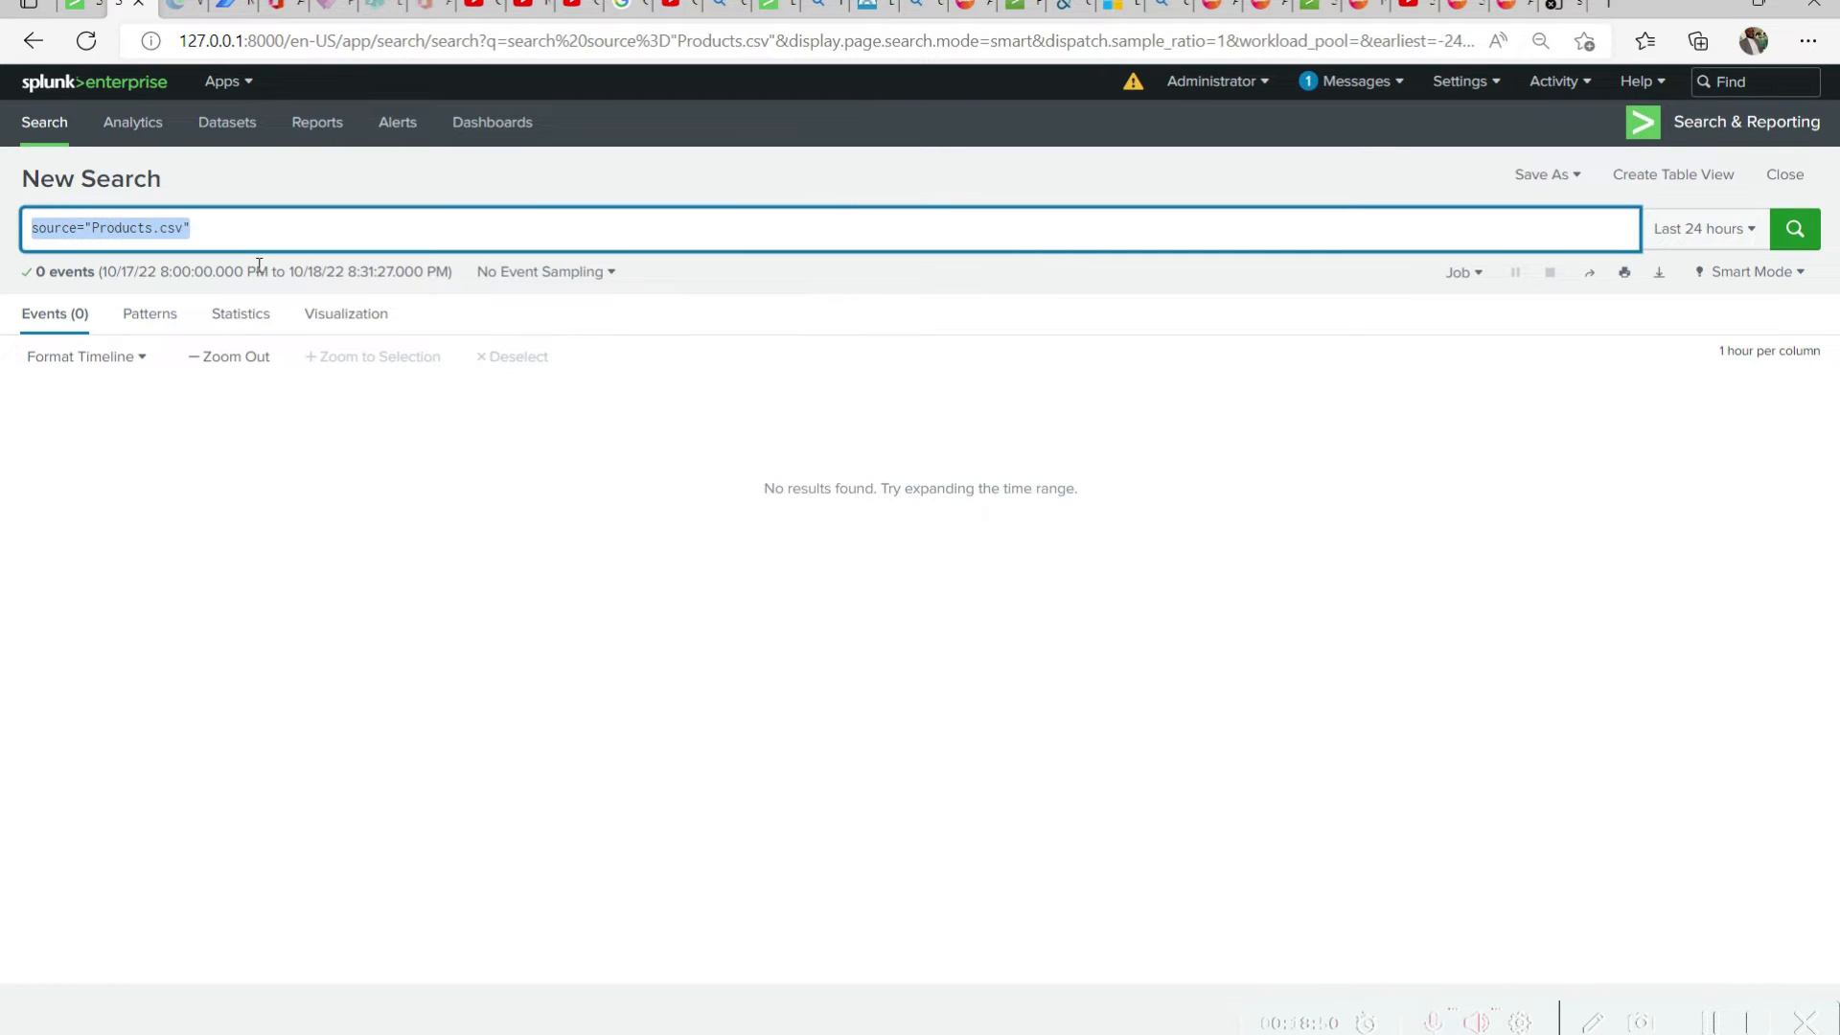
pyautogui.hotkey('ctrl', 'v')
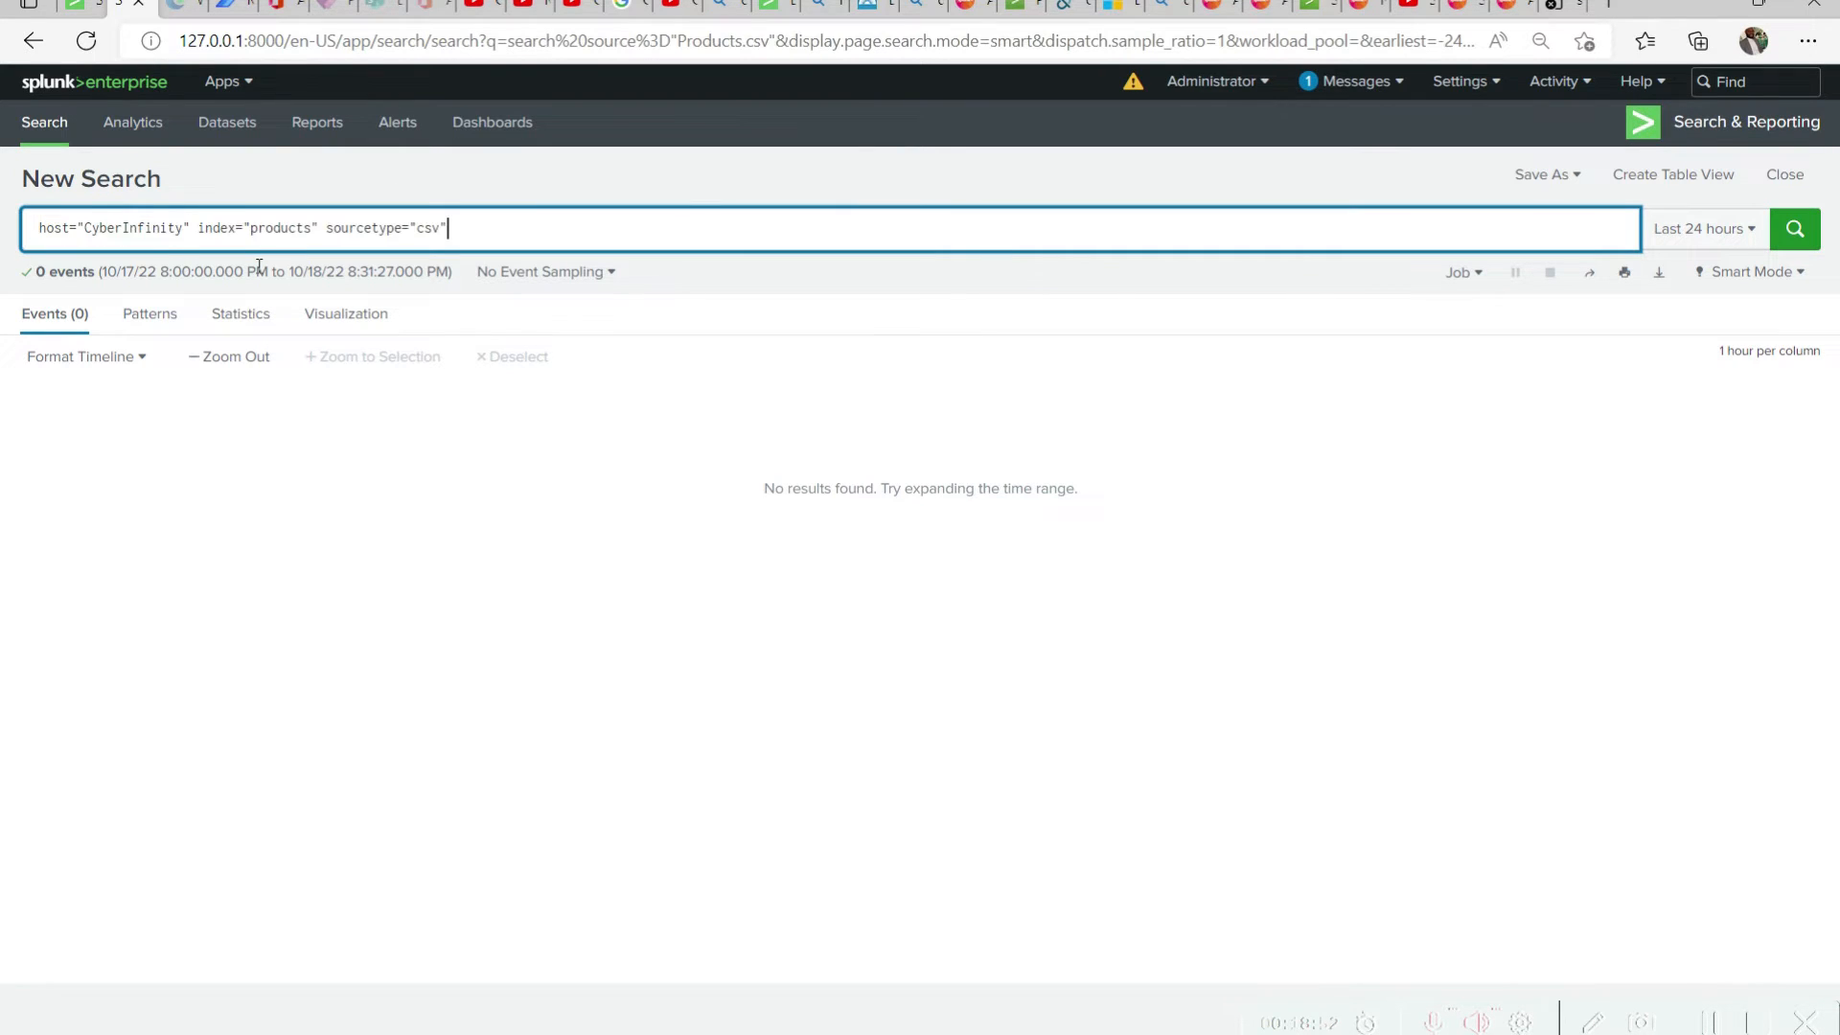
pyautogui.hotkey('ctrl', 'z')
pyautogui.hotkey('ctrl', 'v')
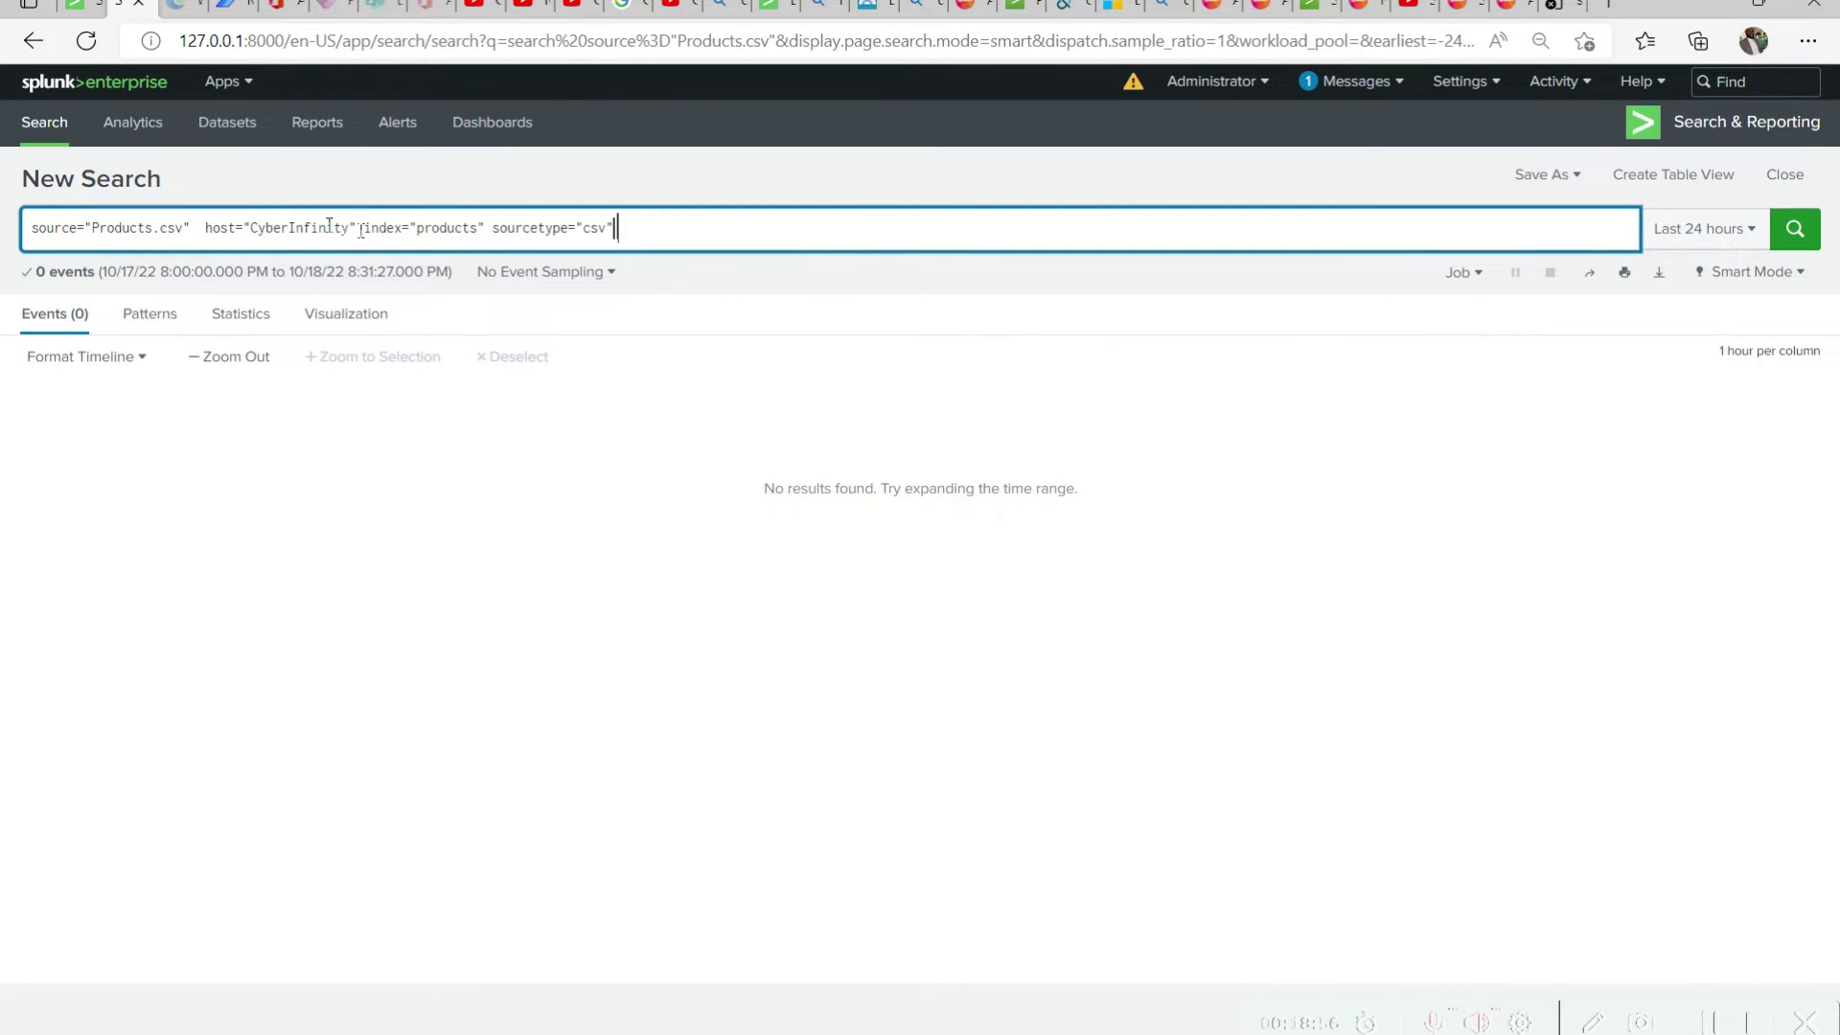
# Remove the host="CyberInfinity" filter from the query and run source="Products.csv" index="products" sourcetype="csv"
pyautogui.moveTo(361, 230); pyautogui.dragTo(198, 230)
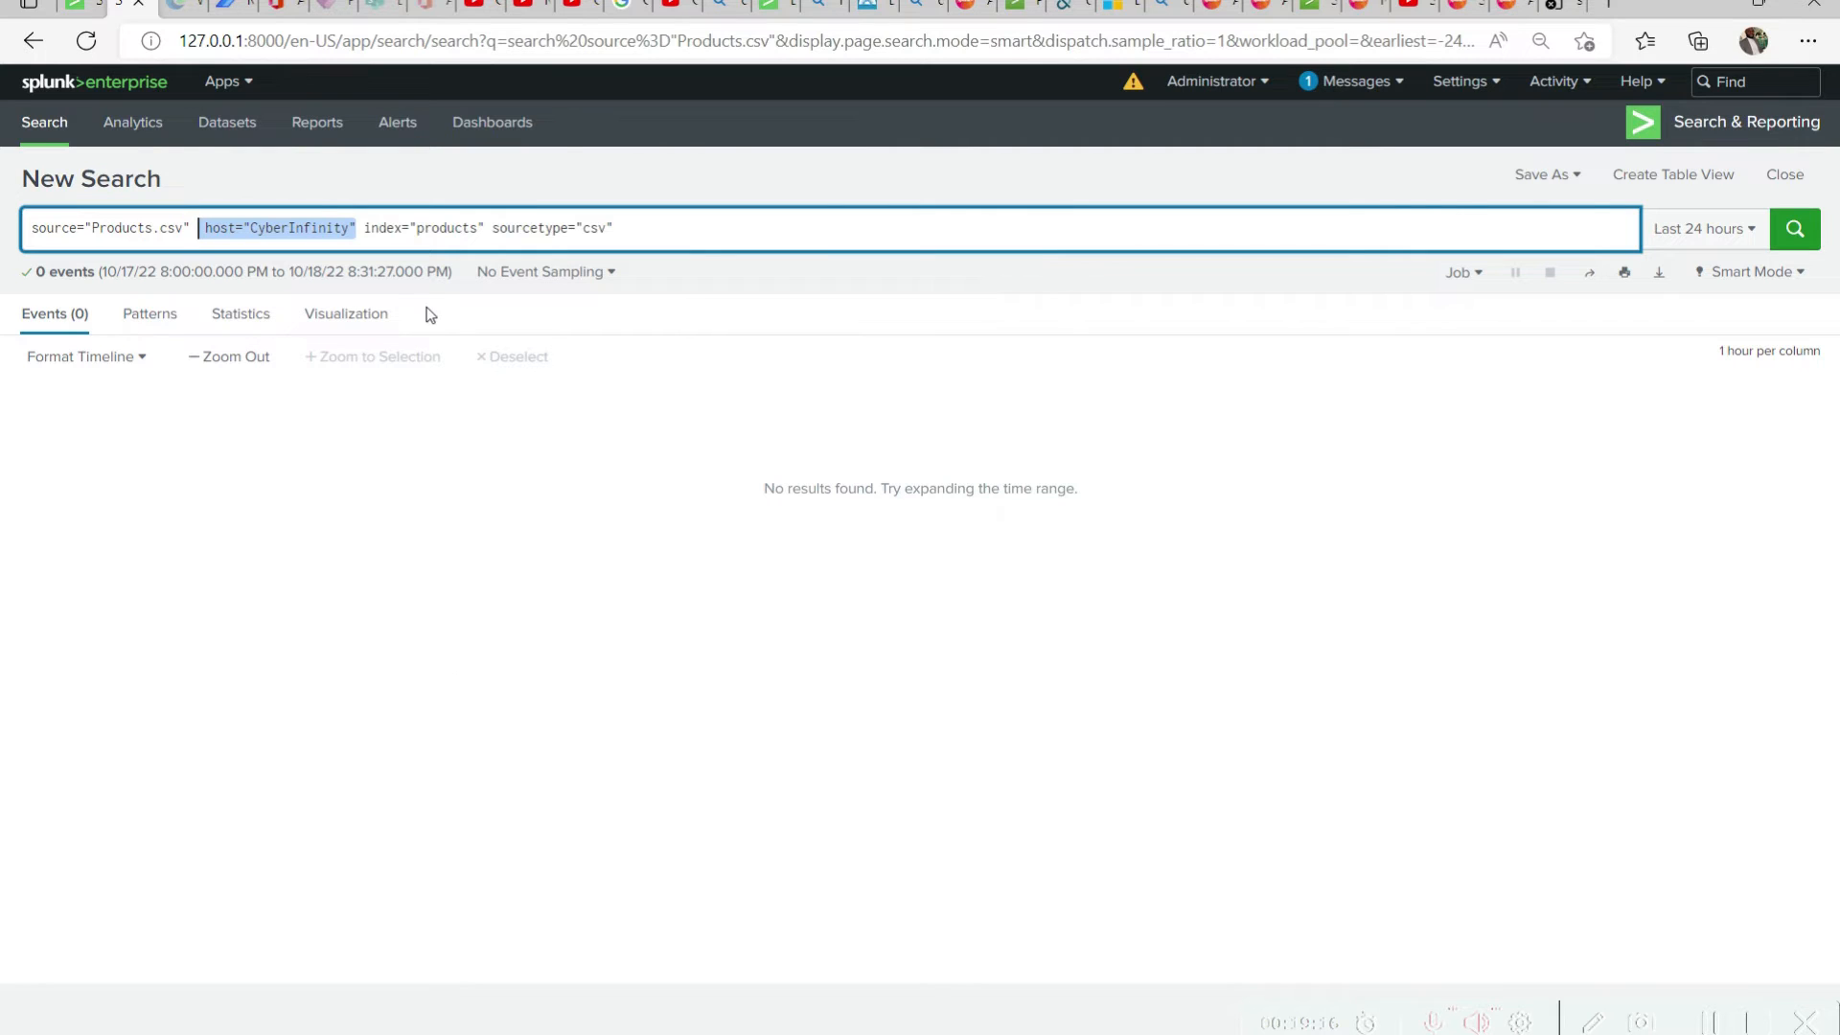
pyautogui.click(362, 228)
pyautogui.moveTo(362, 228); pyautogui.dragTo(196, 230)
pyautogui.hotkey('ctrl', 'c')
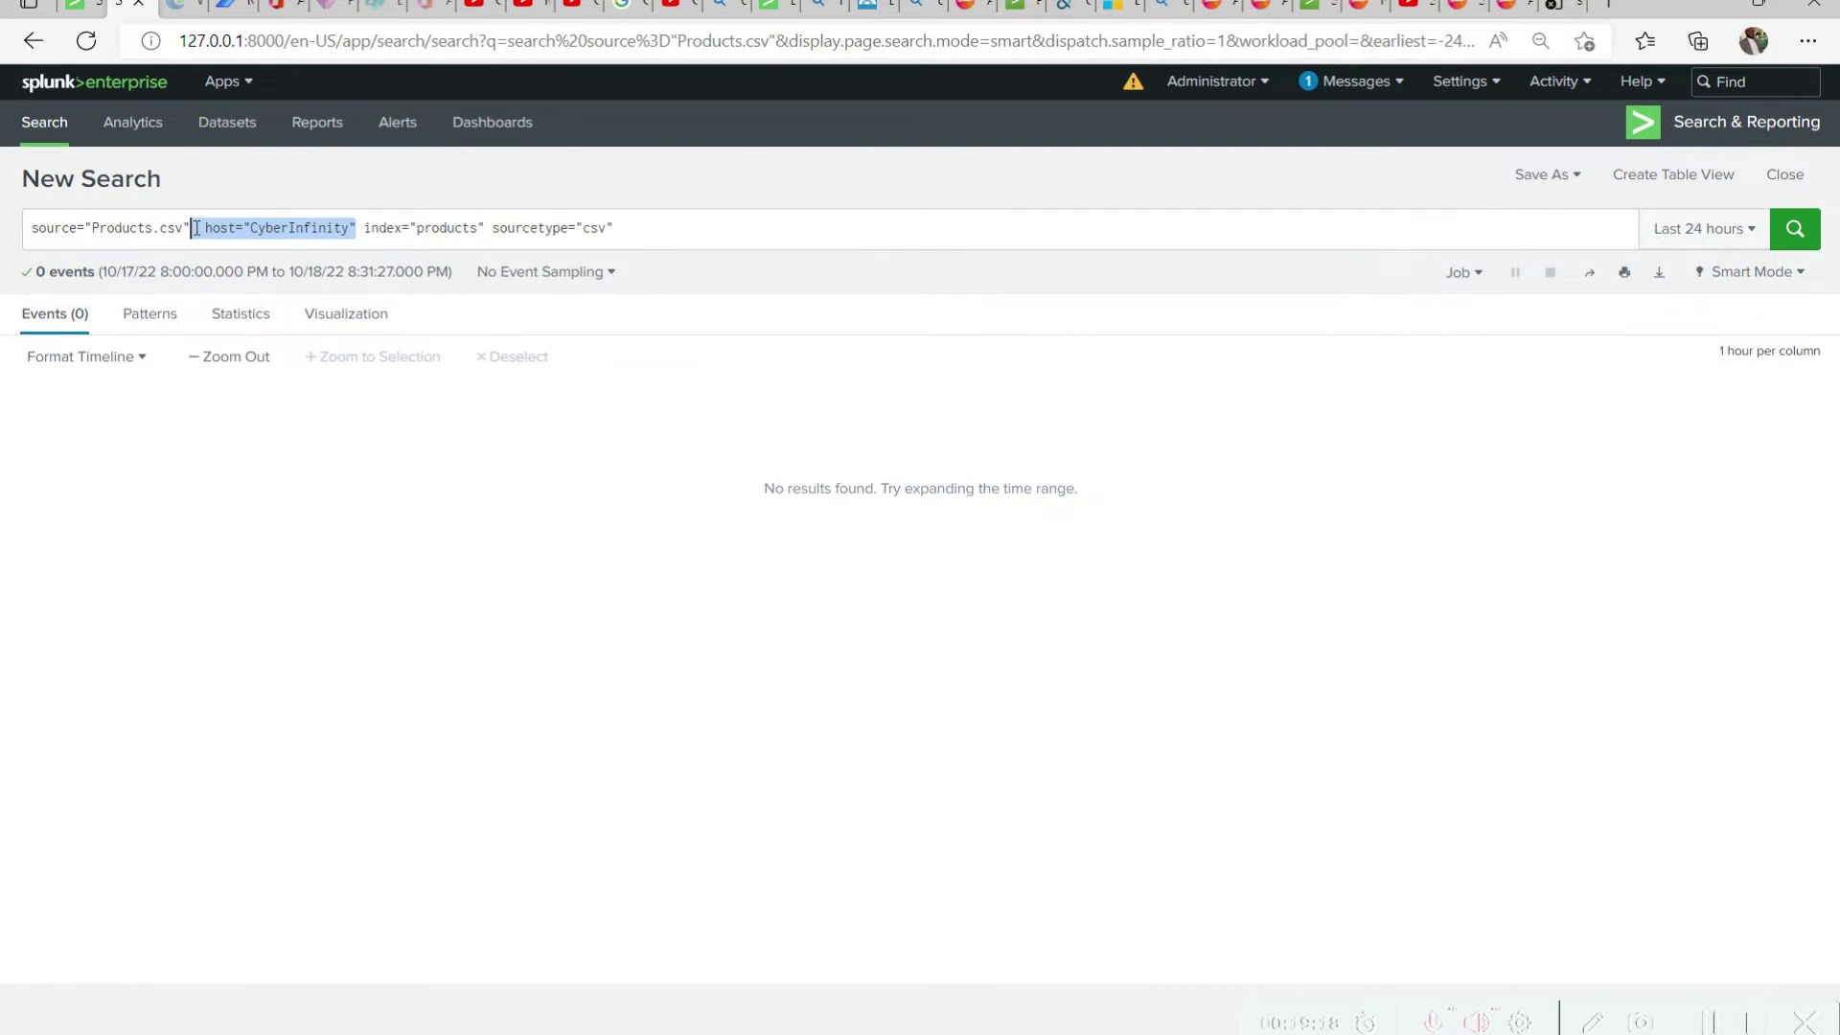
pyautogui.press('BackSpace')
pyautogui.press('BackSpace')
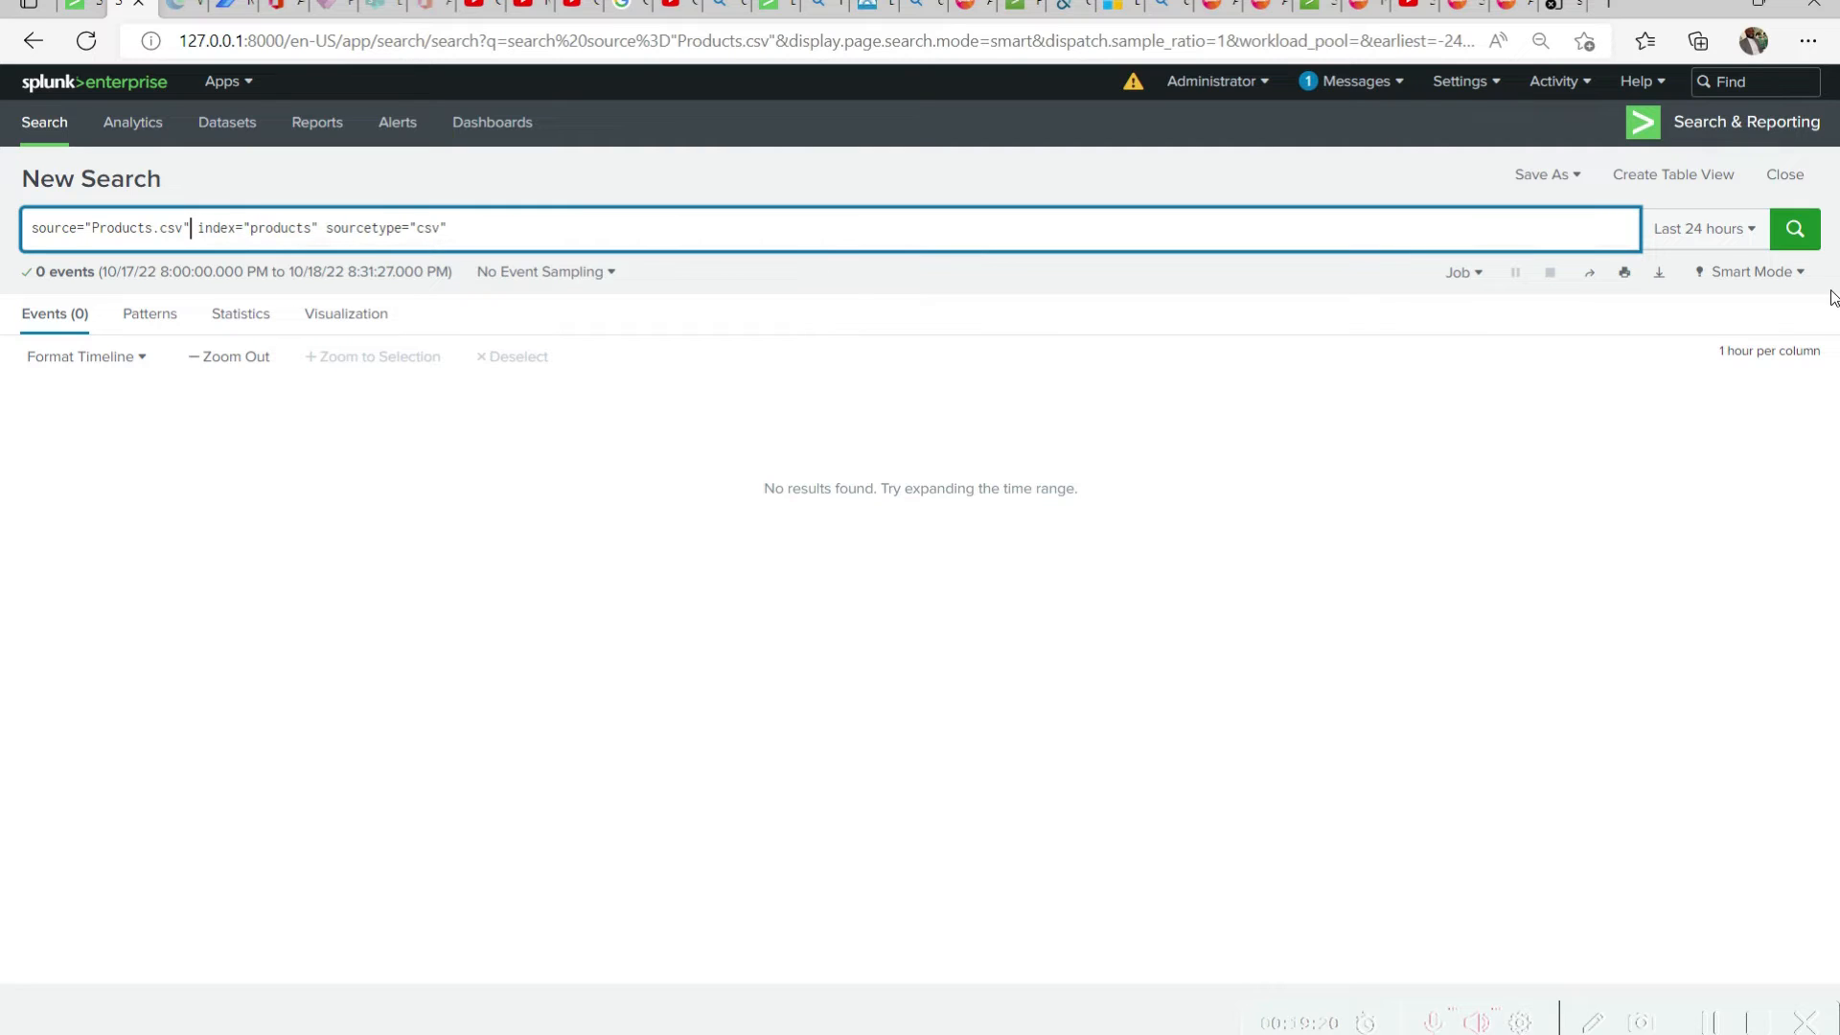
pyautogui.click(1791, 240)
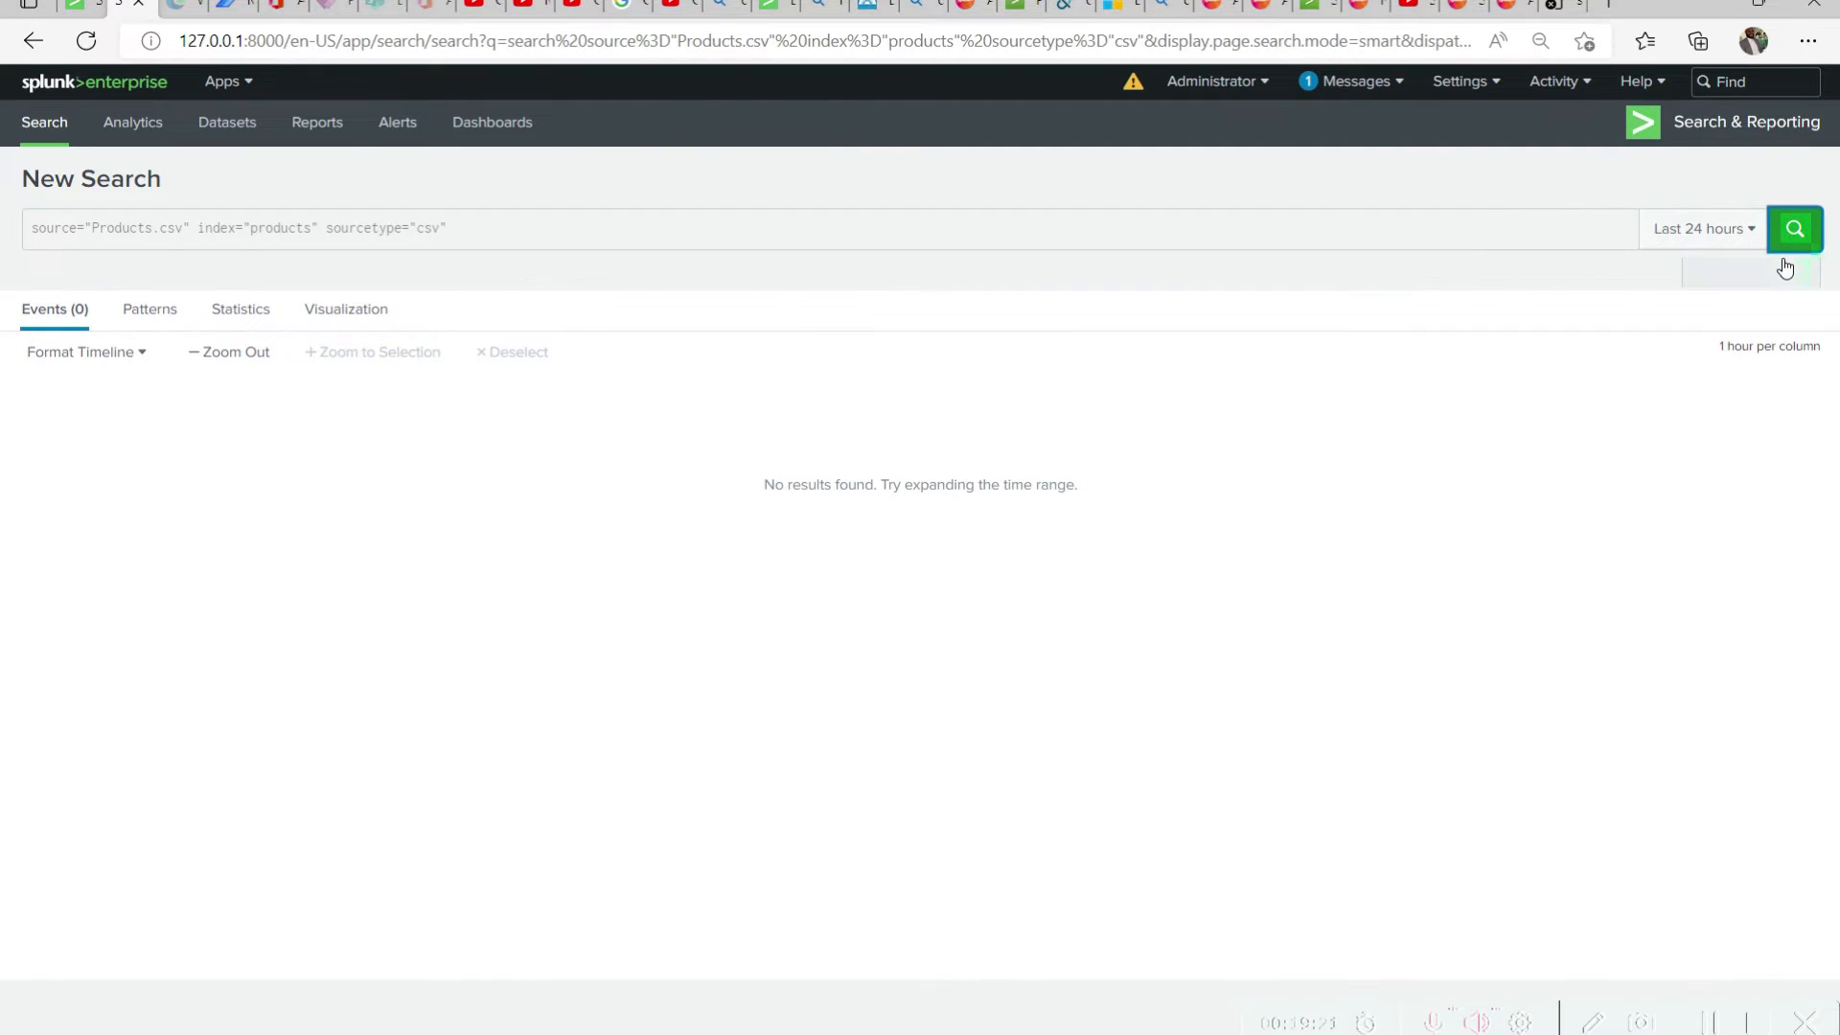
# Expand the first returned product event and examine its selected, event and default field values
pyautogui.scroll(-1, 1141, 581)
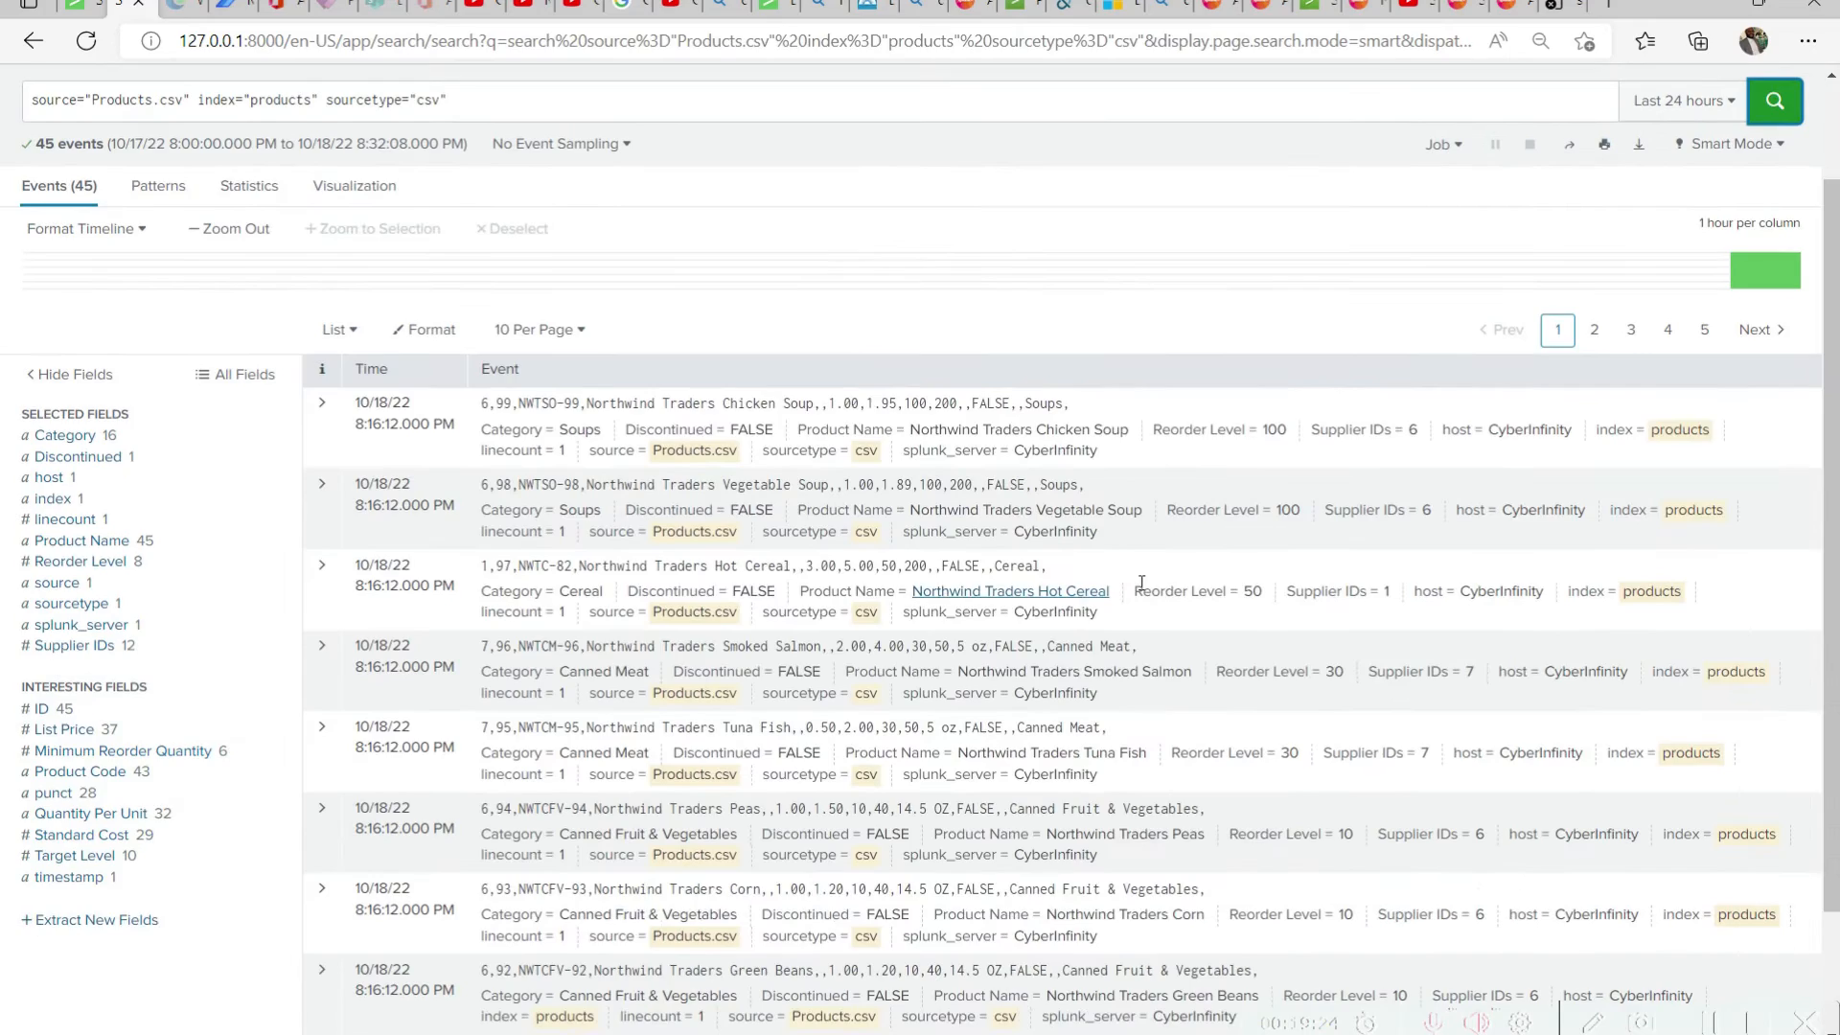
pyautogui.scroll(1, 1141, 581)
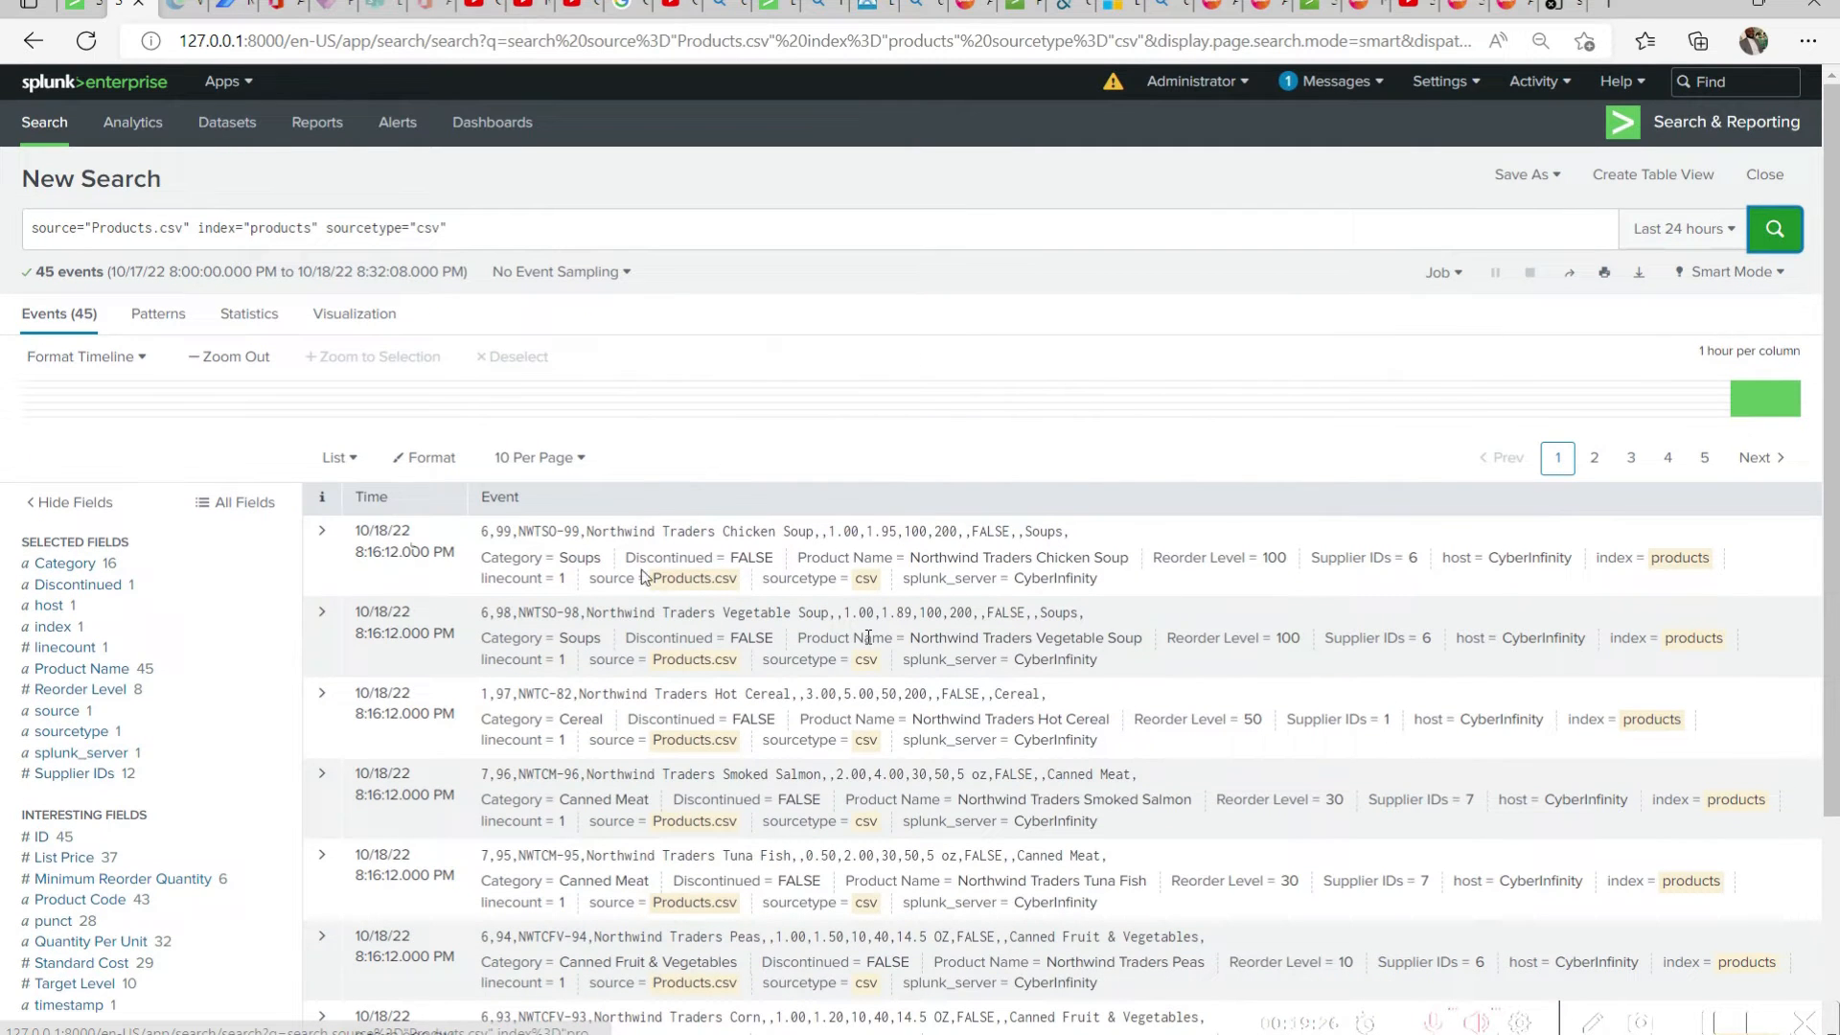
pyautogui.click(323, 531)
pyautogui.scroll(-1, 806, 574)
pyautogui.scroll(-2, 807, 521)
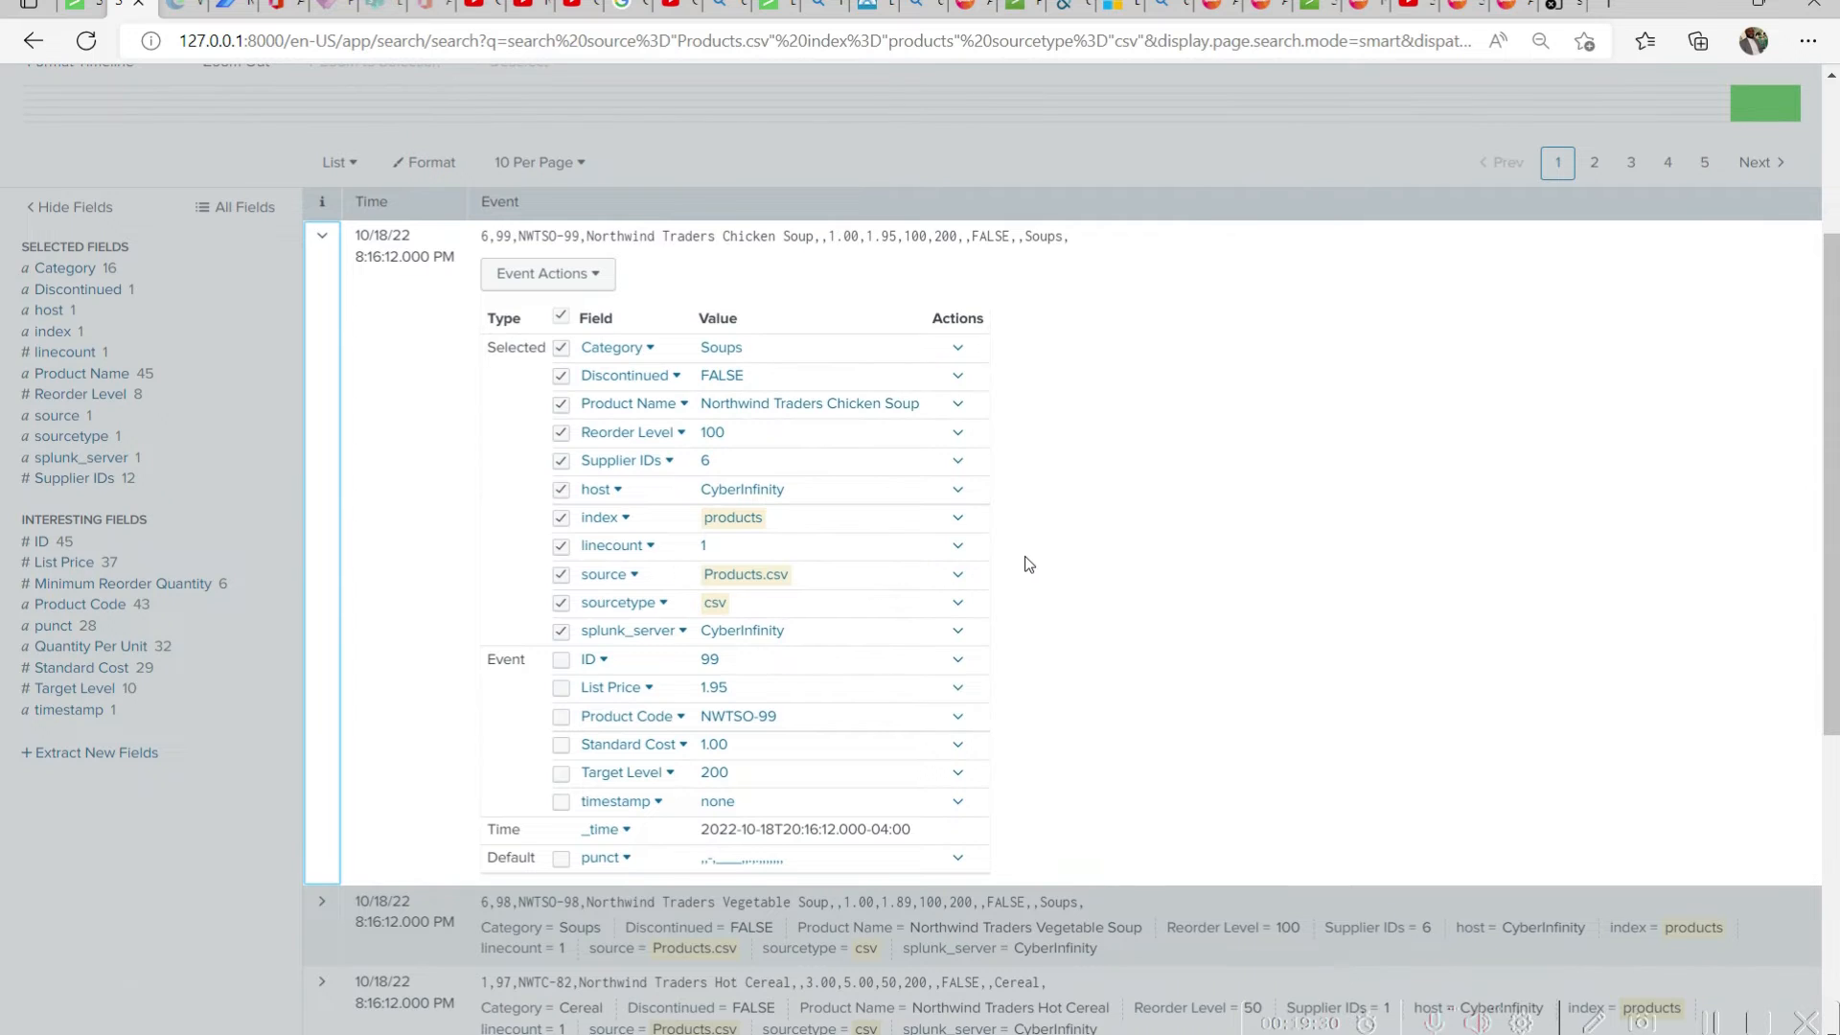
pyautogui.scroll(3, 1028, 564)
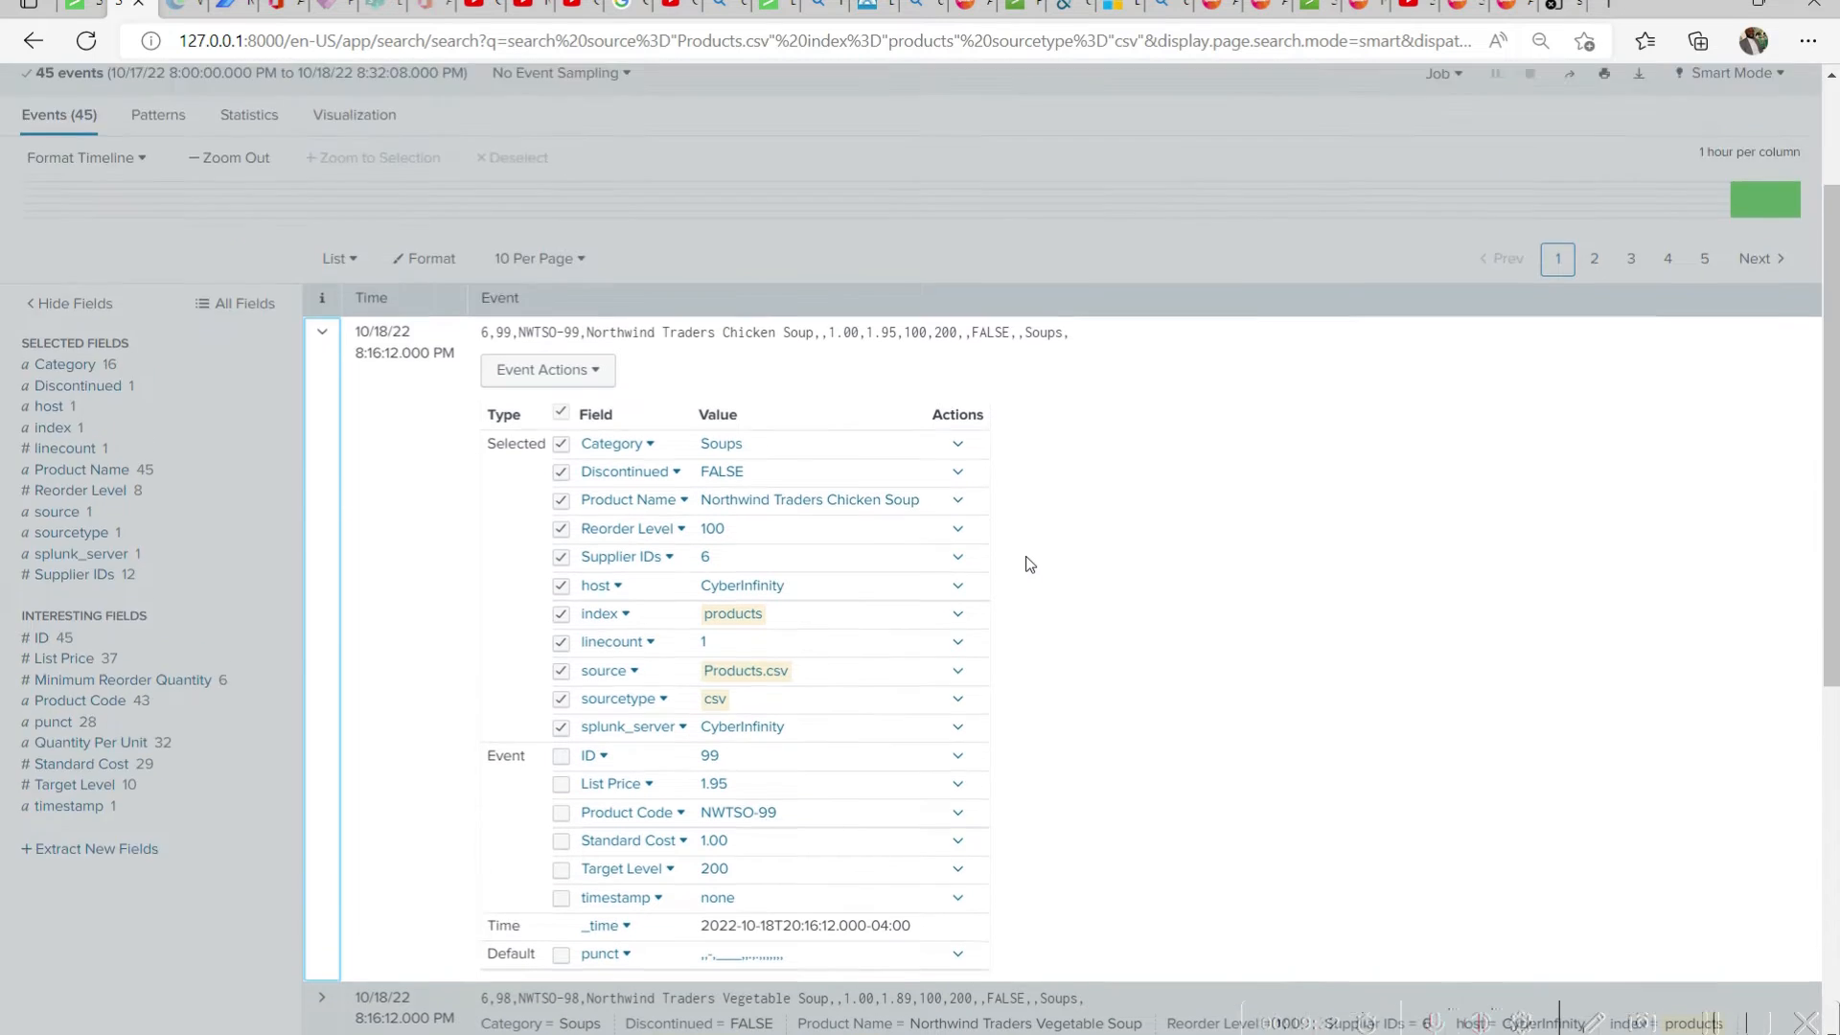
# Collapse the first product event's field details and look through the returned product events
pyautogui.scroll(-6, 833, 542)
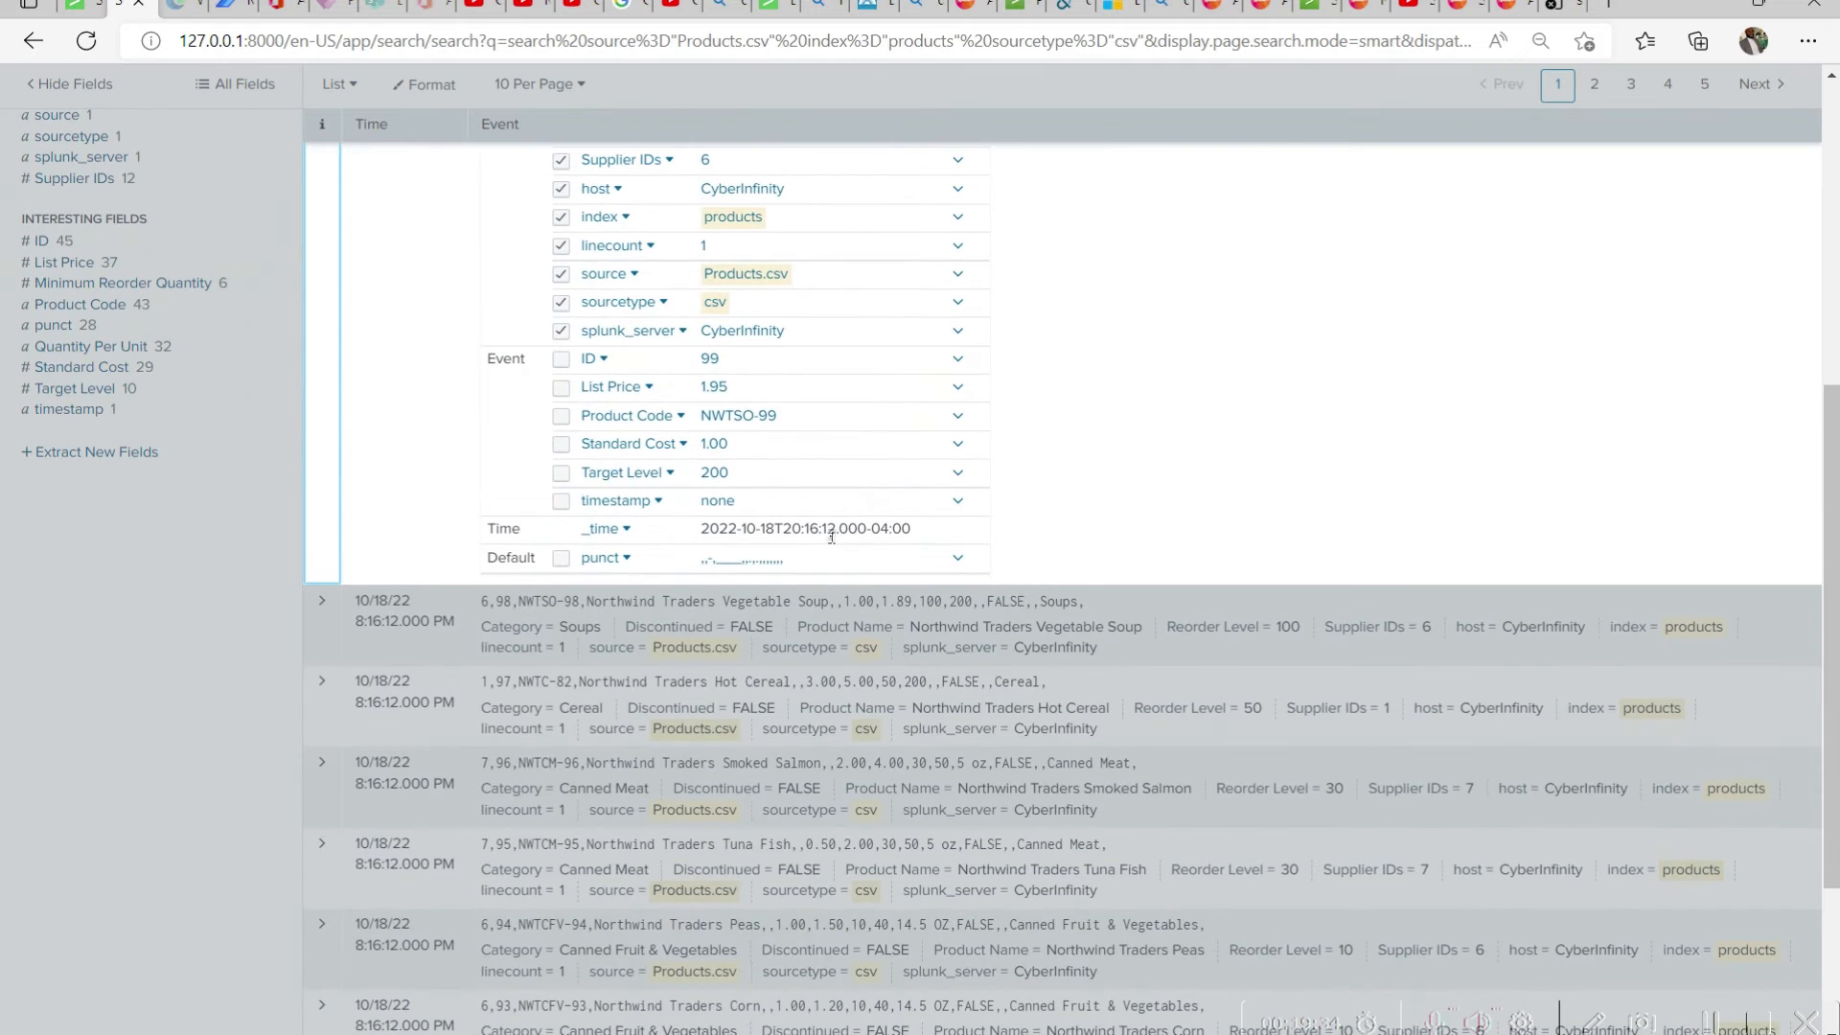
pyautogui.scroll(6, 832, 535)
pyautogui.click(308, 554)
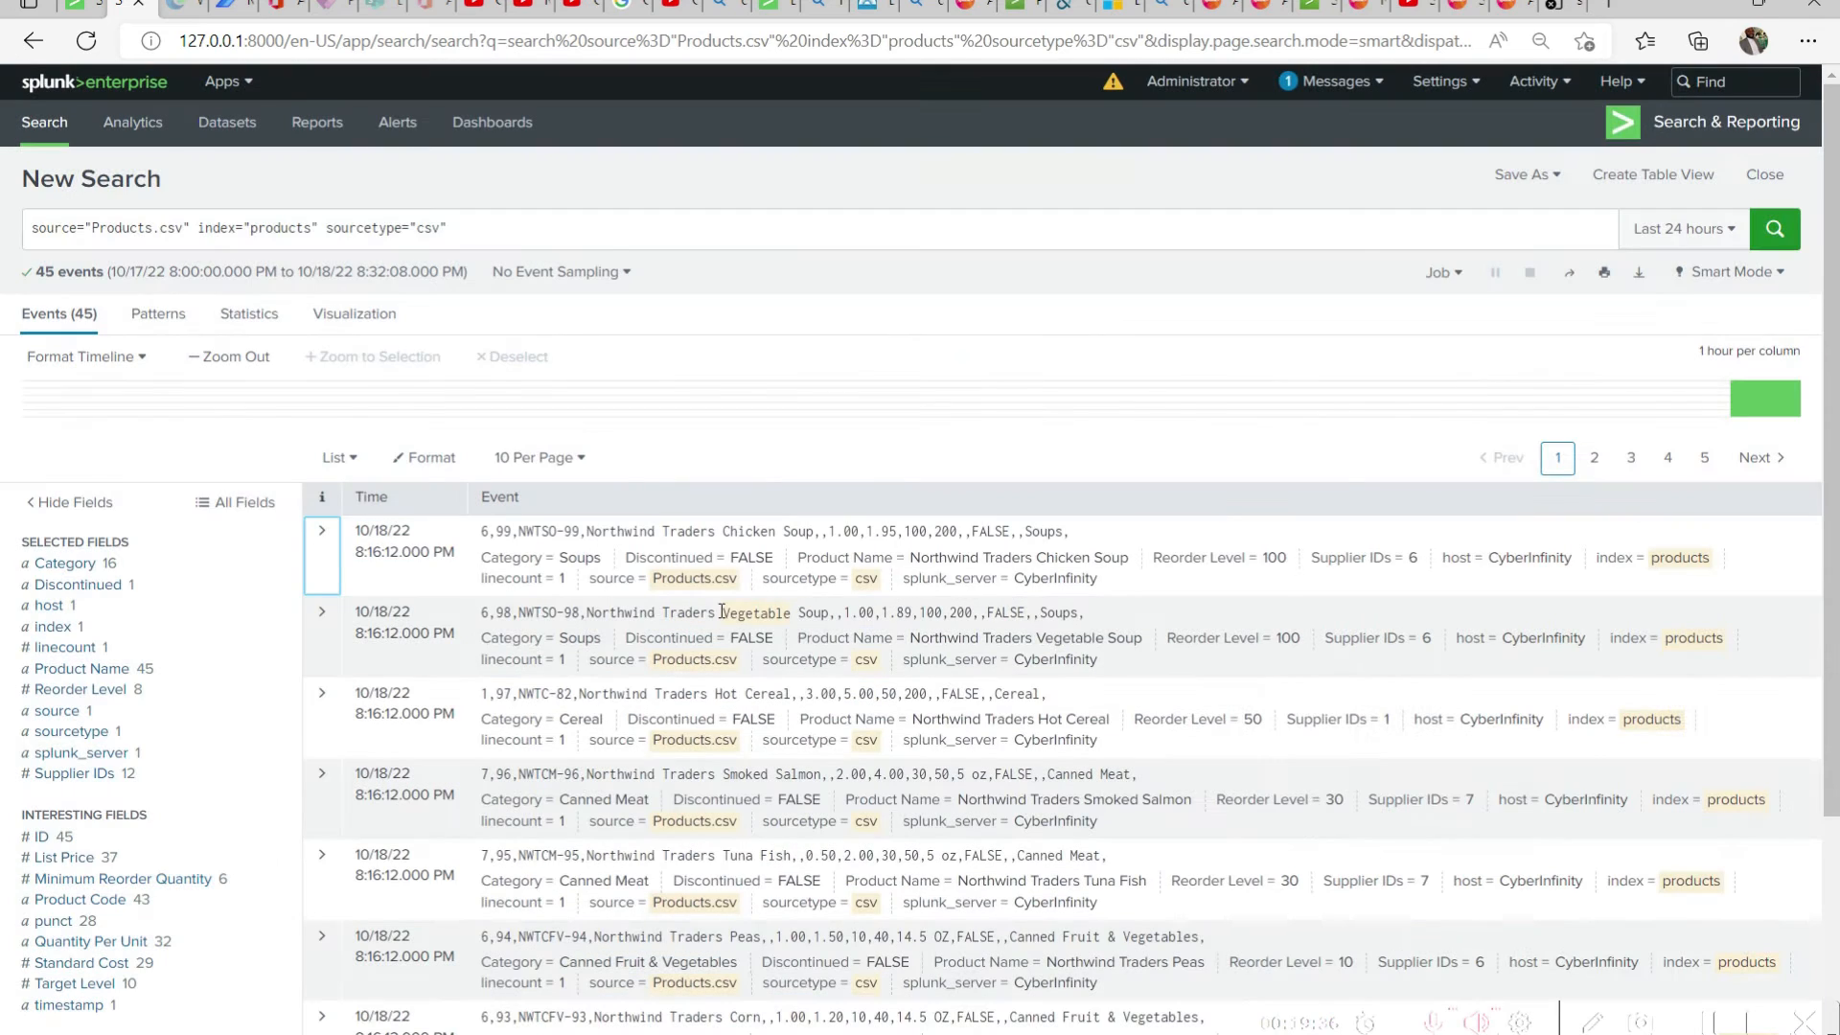
pyautogui.scroll(-3, 1828, 613)
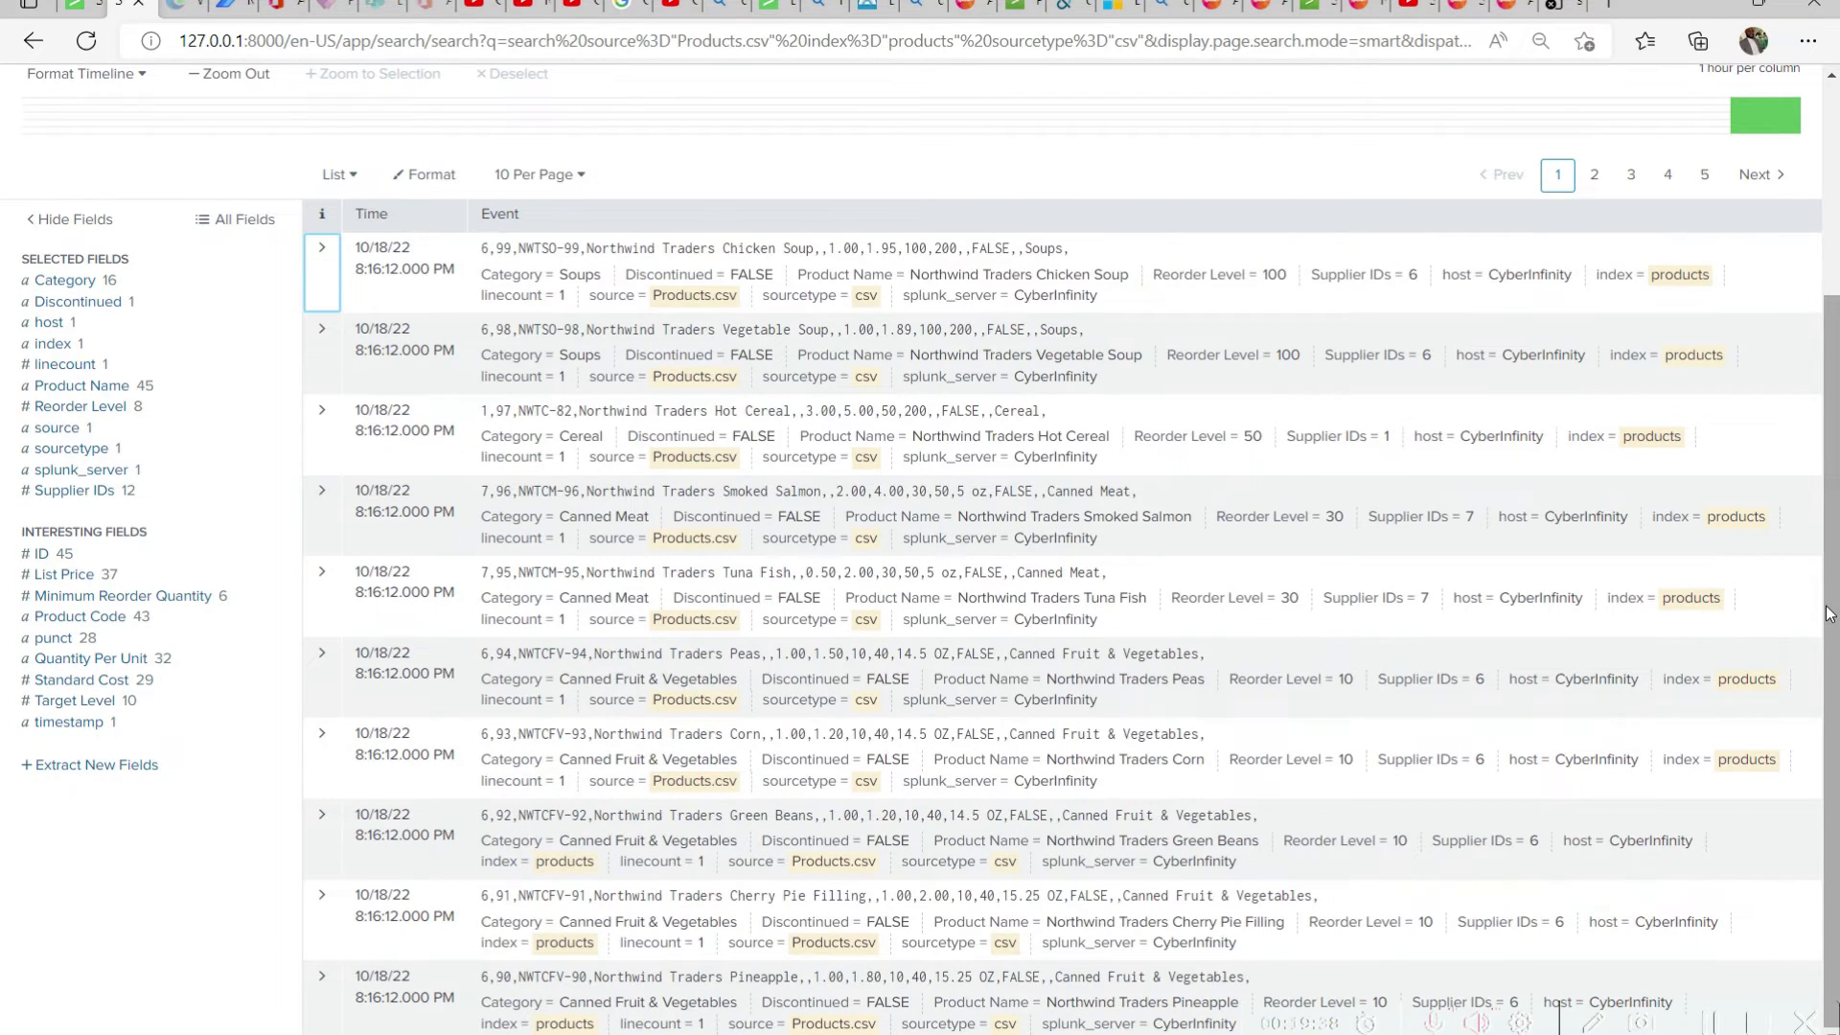
pyautogui.scroll(3, 1698, 690)
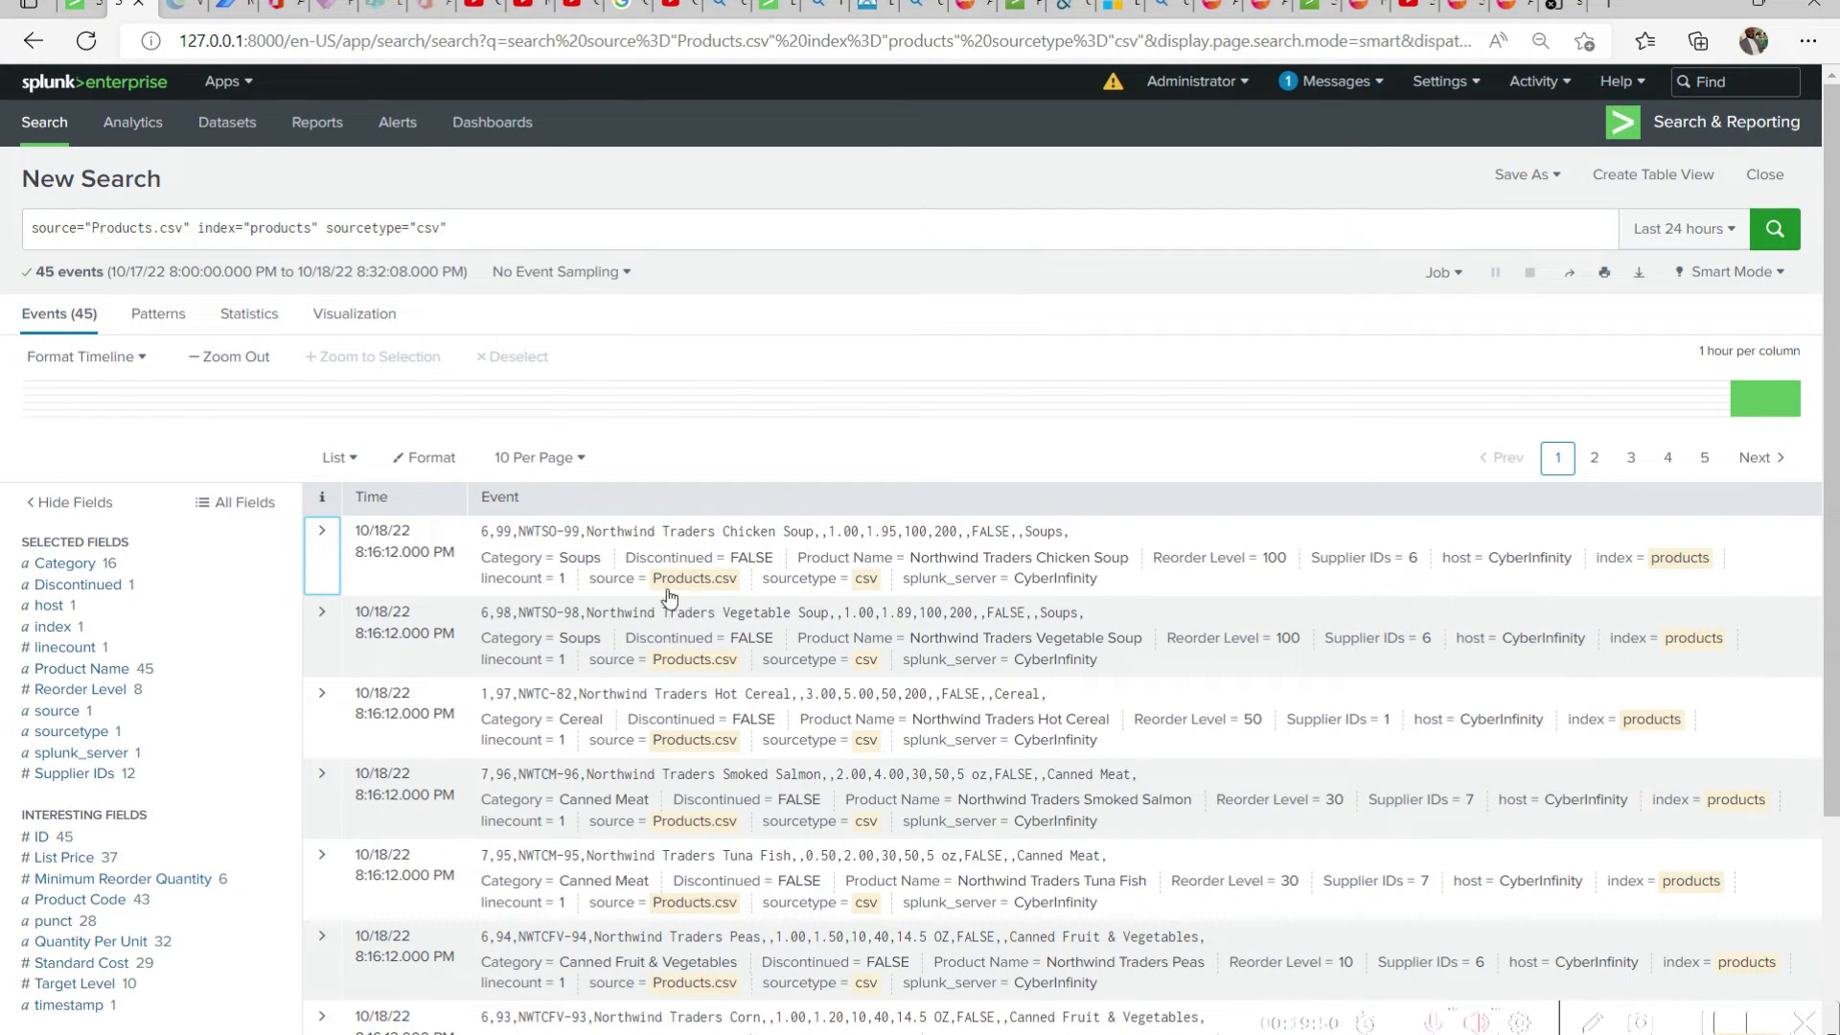
# Add the host="CyberInfinity" filter back to the end of the query and run the search
pyautogui.click(522, 230)
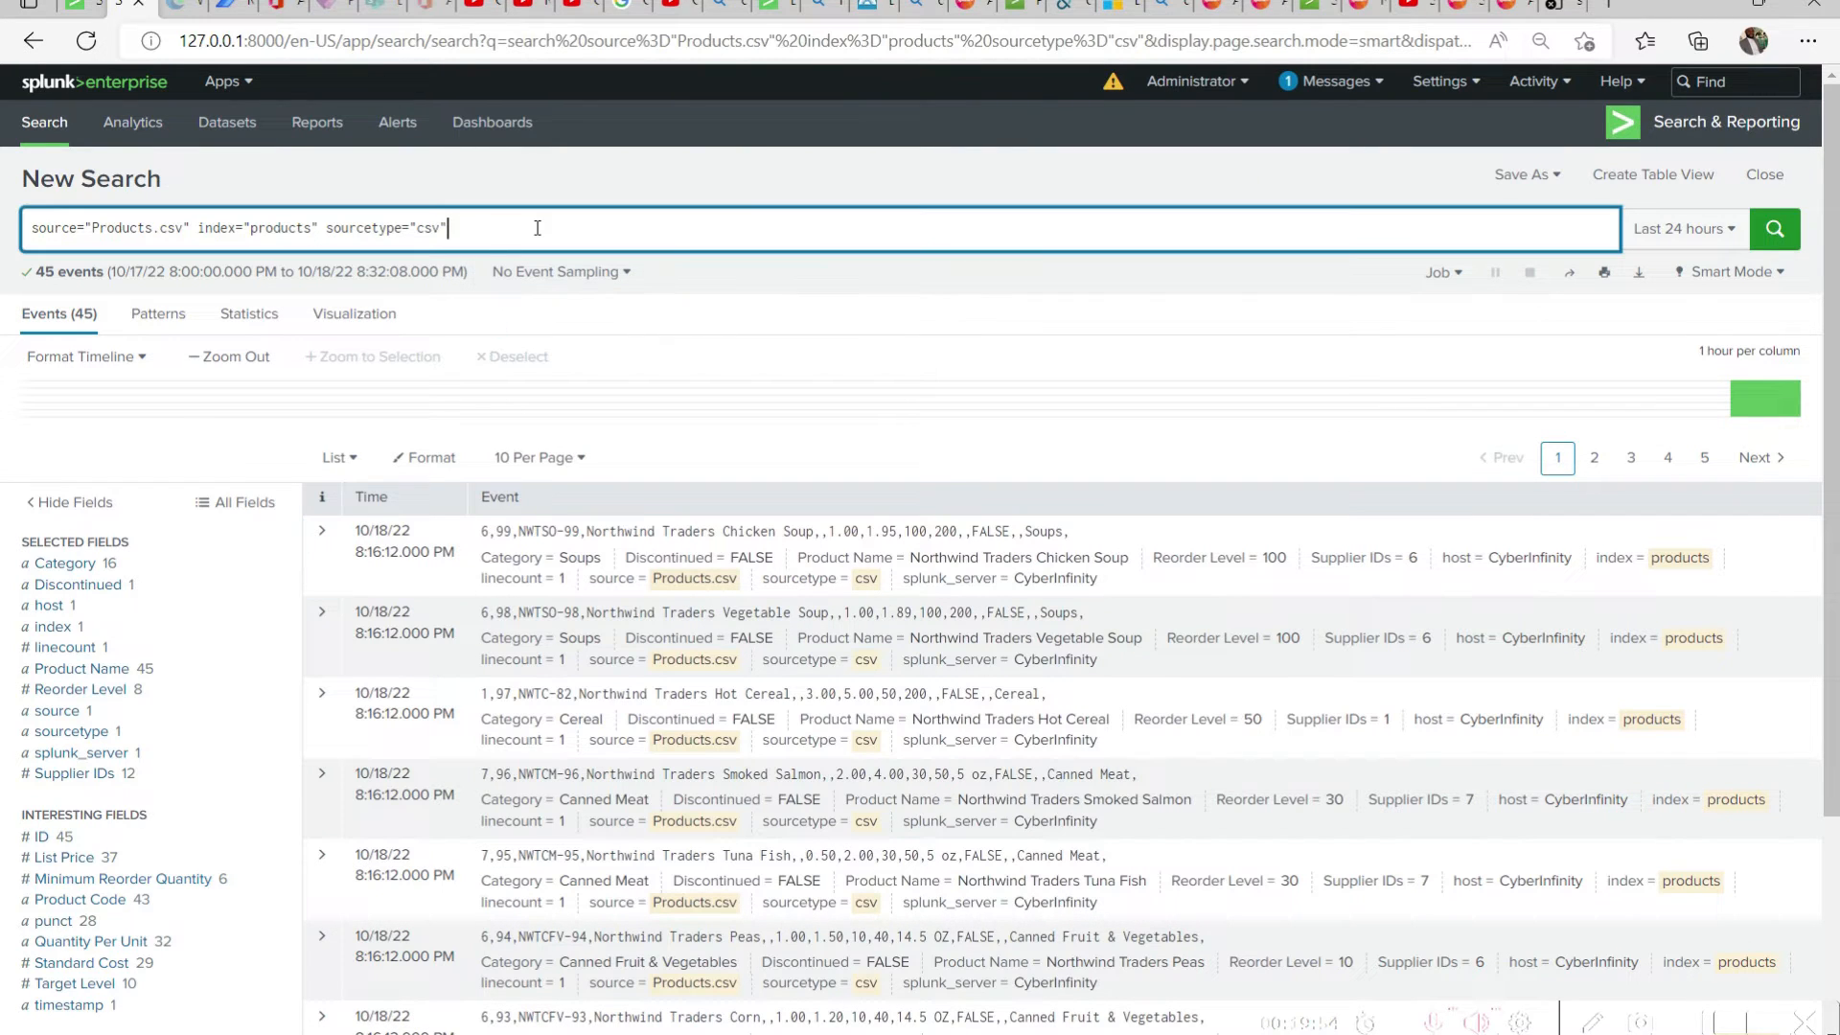
pyautogui.hotkey('ctrl', 'v')
pyautogui.click(1775, 228)
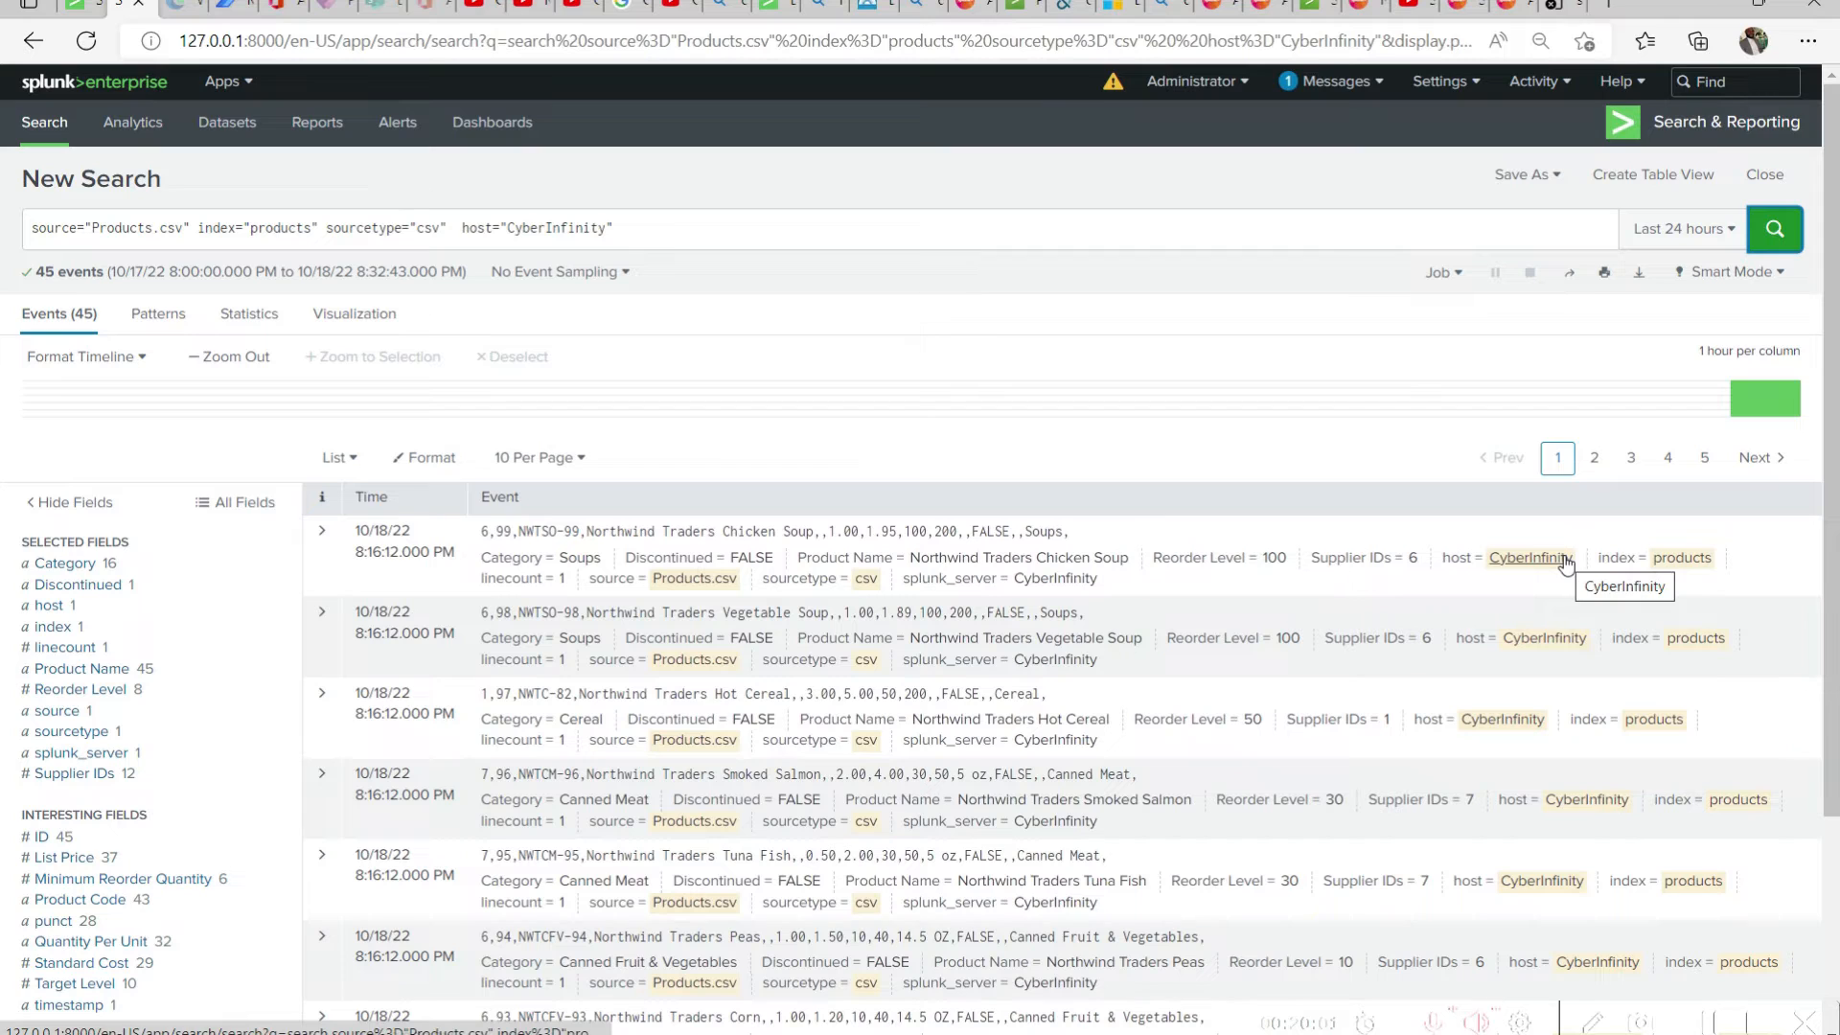
# Remove the host and source filters from the query and run index="products" sourcetype="csv"
pyautogui.moveTo(464, 230); pyautogui.dragTo(618, 230)
pyautogui.press('BackSpace')
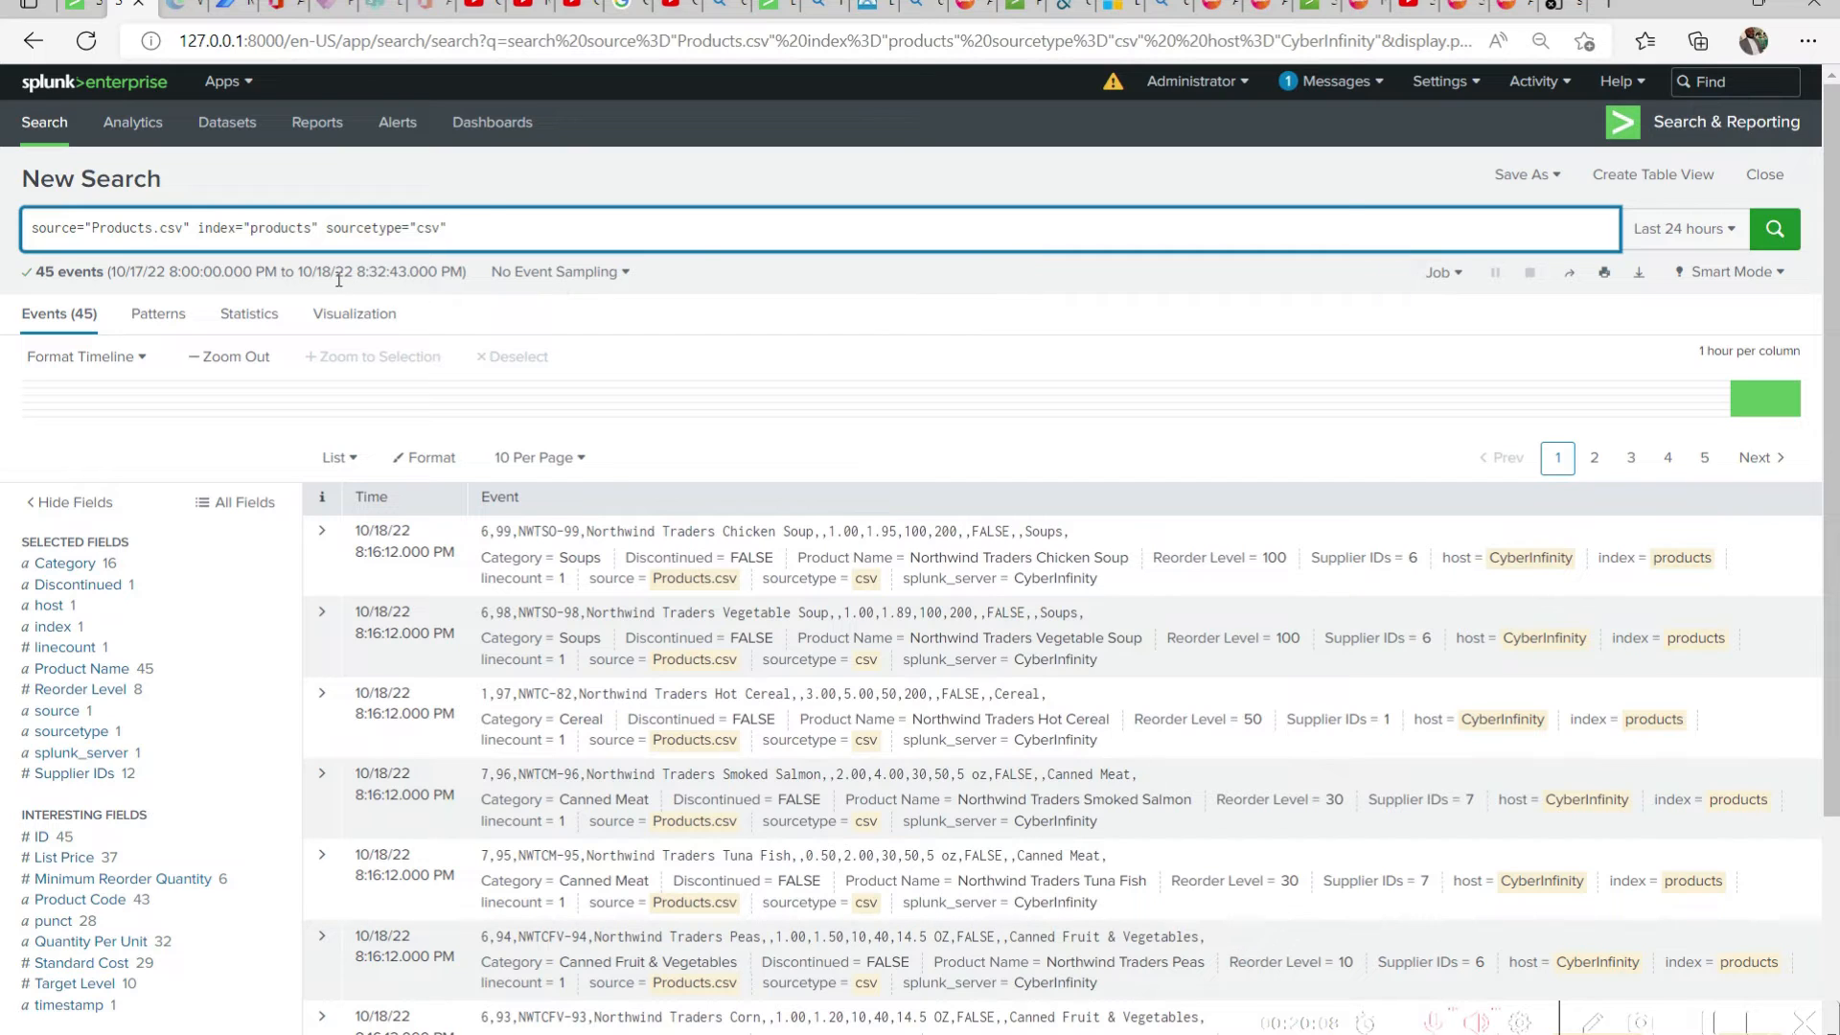
pyautogui.moveTo(199, 228); pyautogui.dragTo(32, 227)
pyautogui.press('BackSpace')
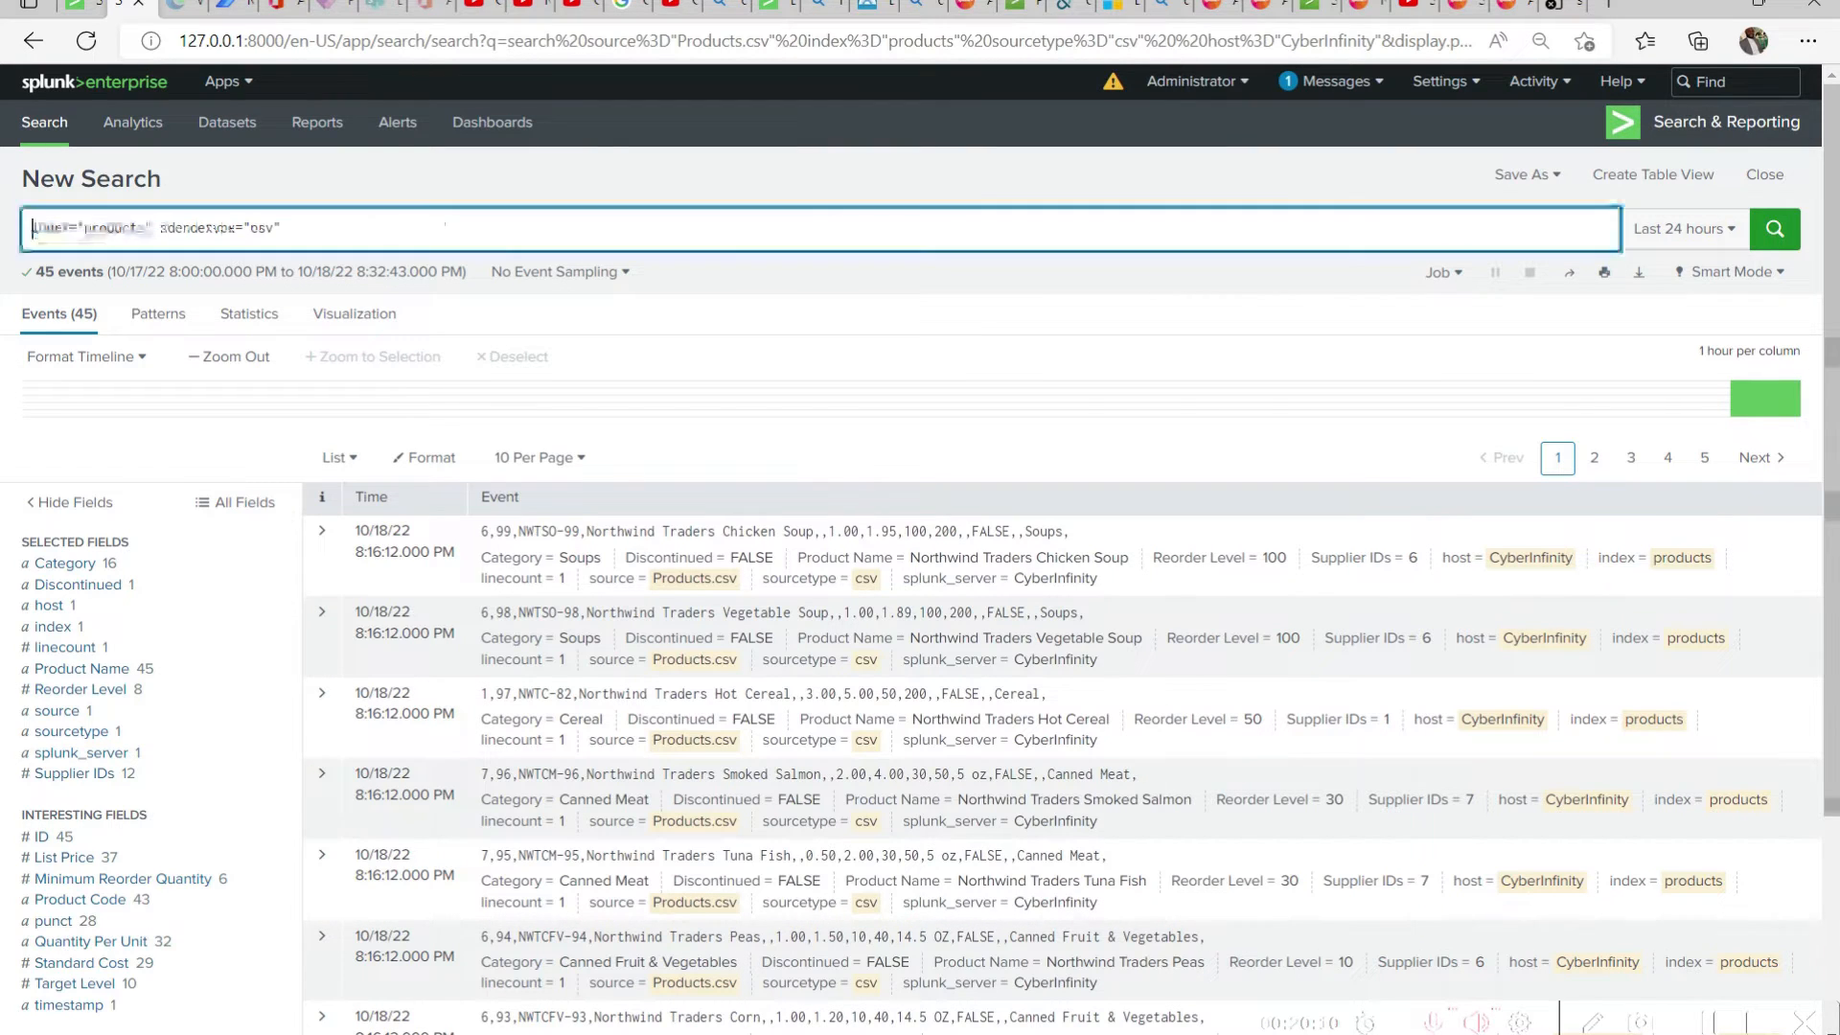
pyautogui.click(1779, 245)
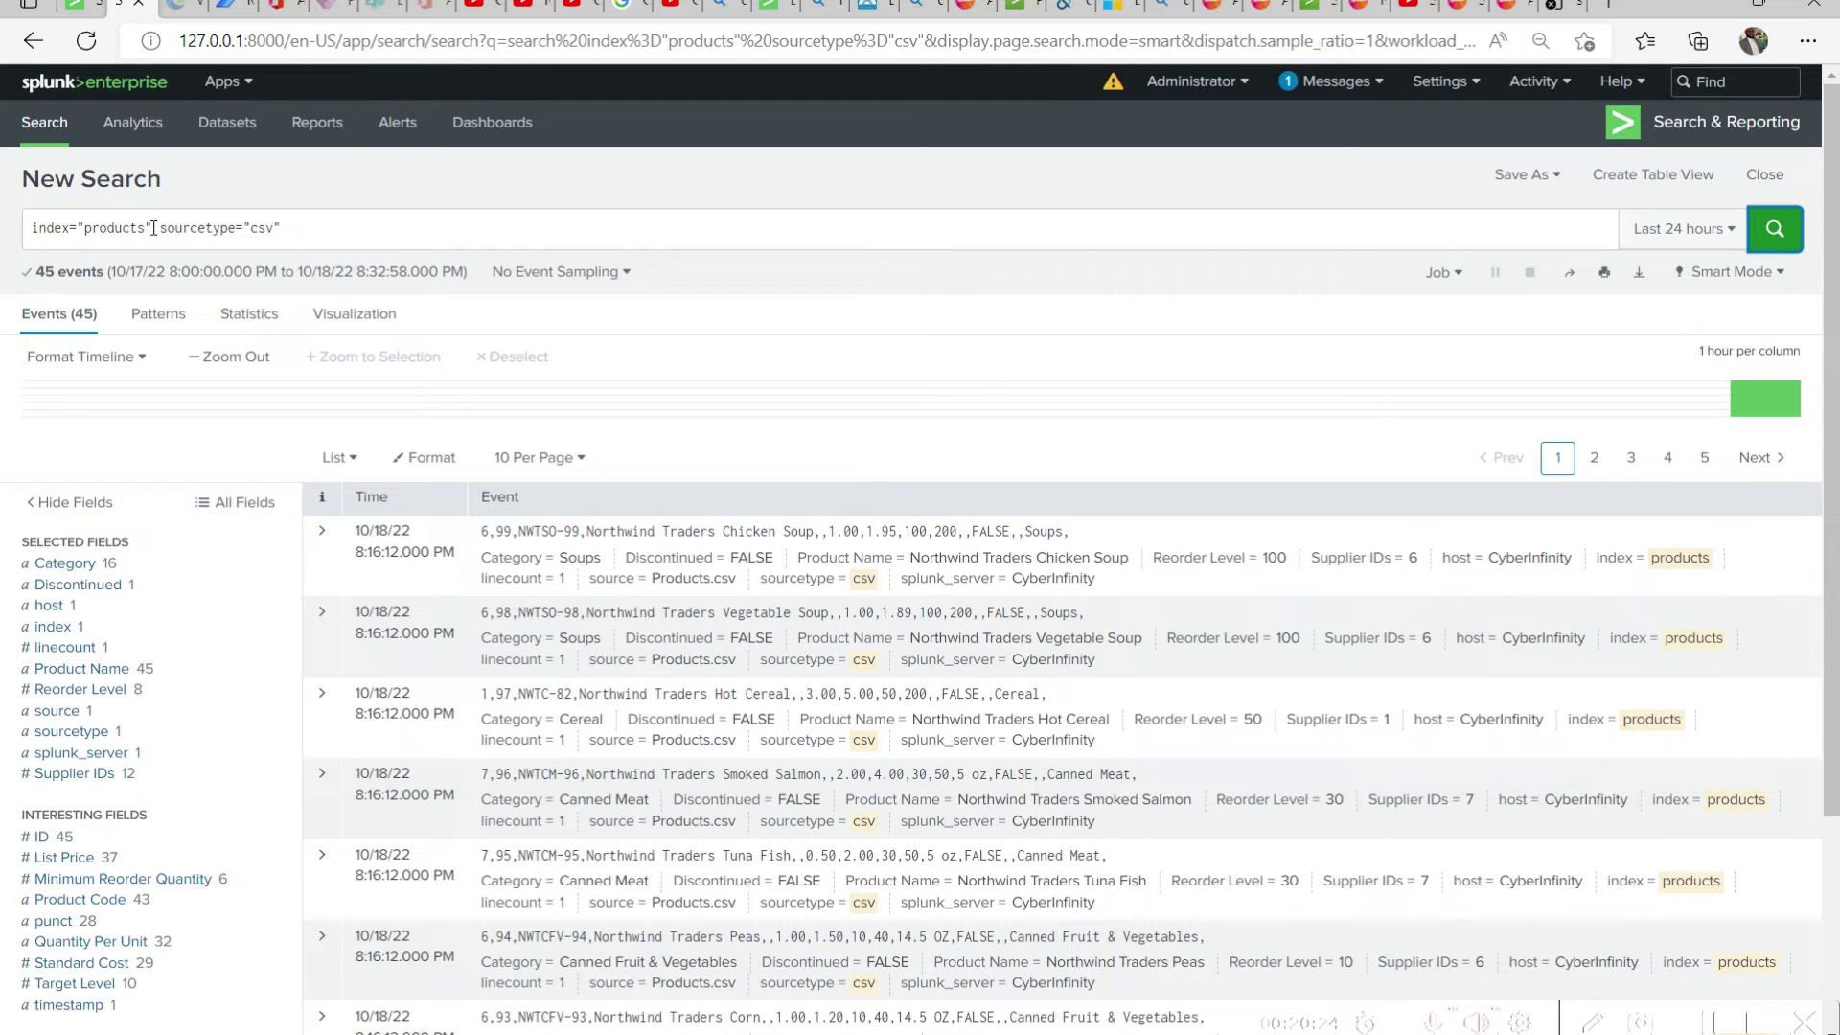
# Remove the sourcetype filter, run the search with only index="products" and look through the returned events
pyautogui.moveTo(153, 228); pyautogui.dragTo(537, 232)
pyautogui.press('BackSpace')
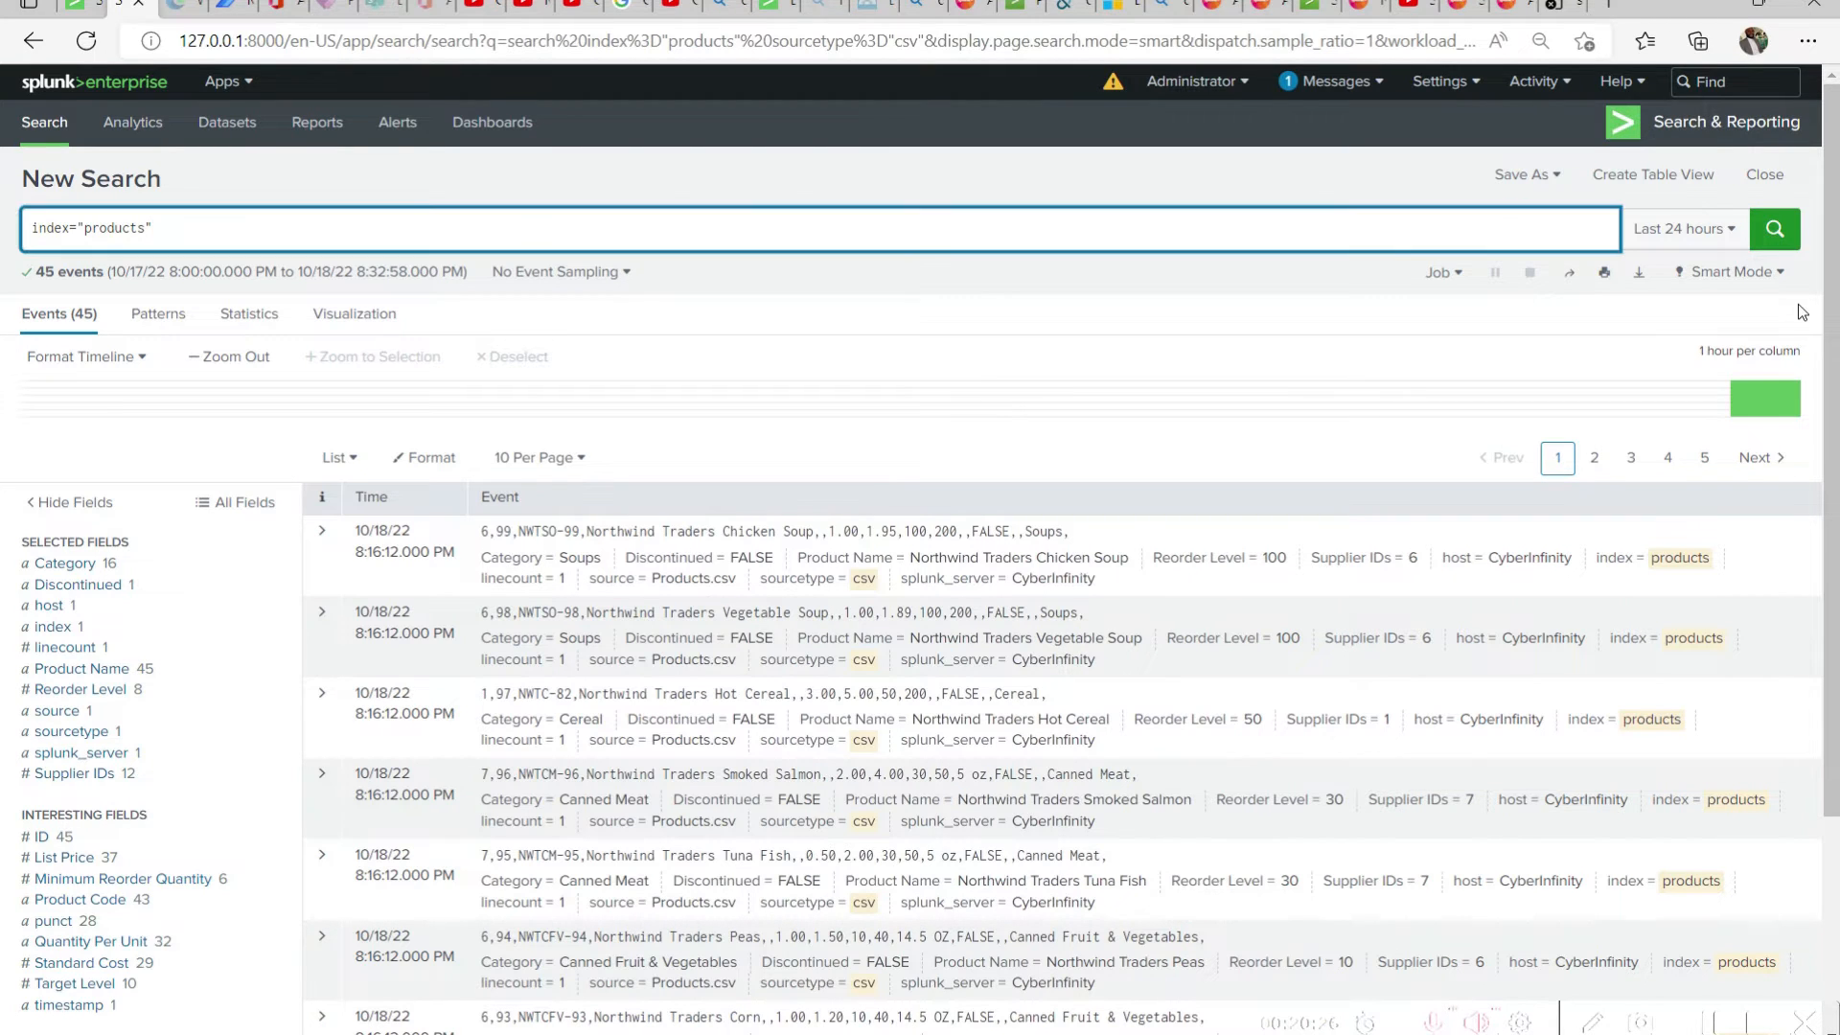
pyautogui.press('Return')
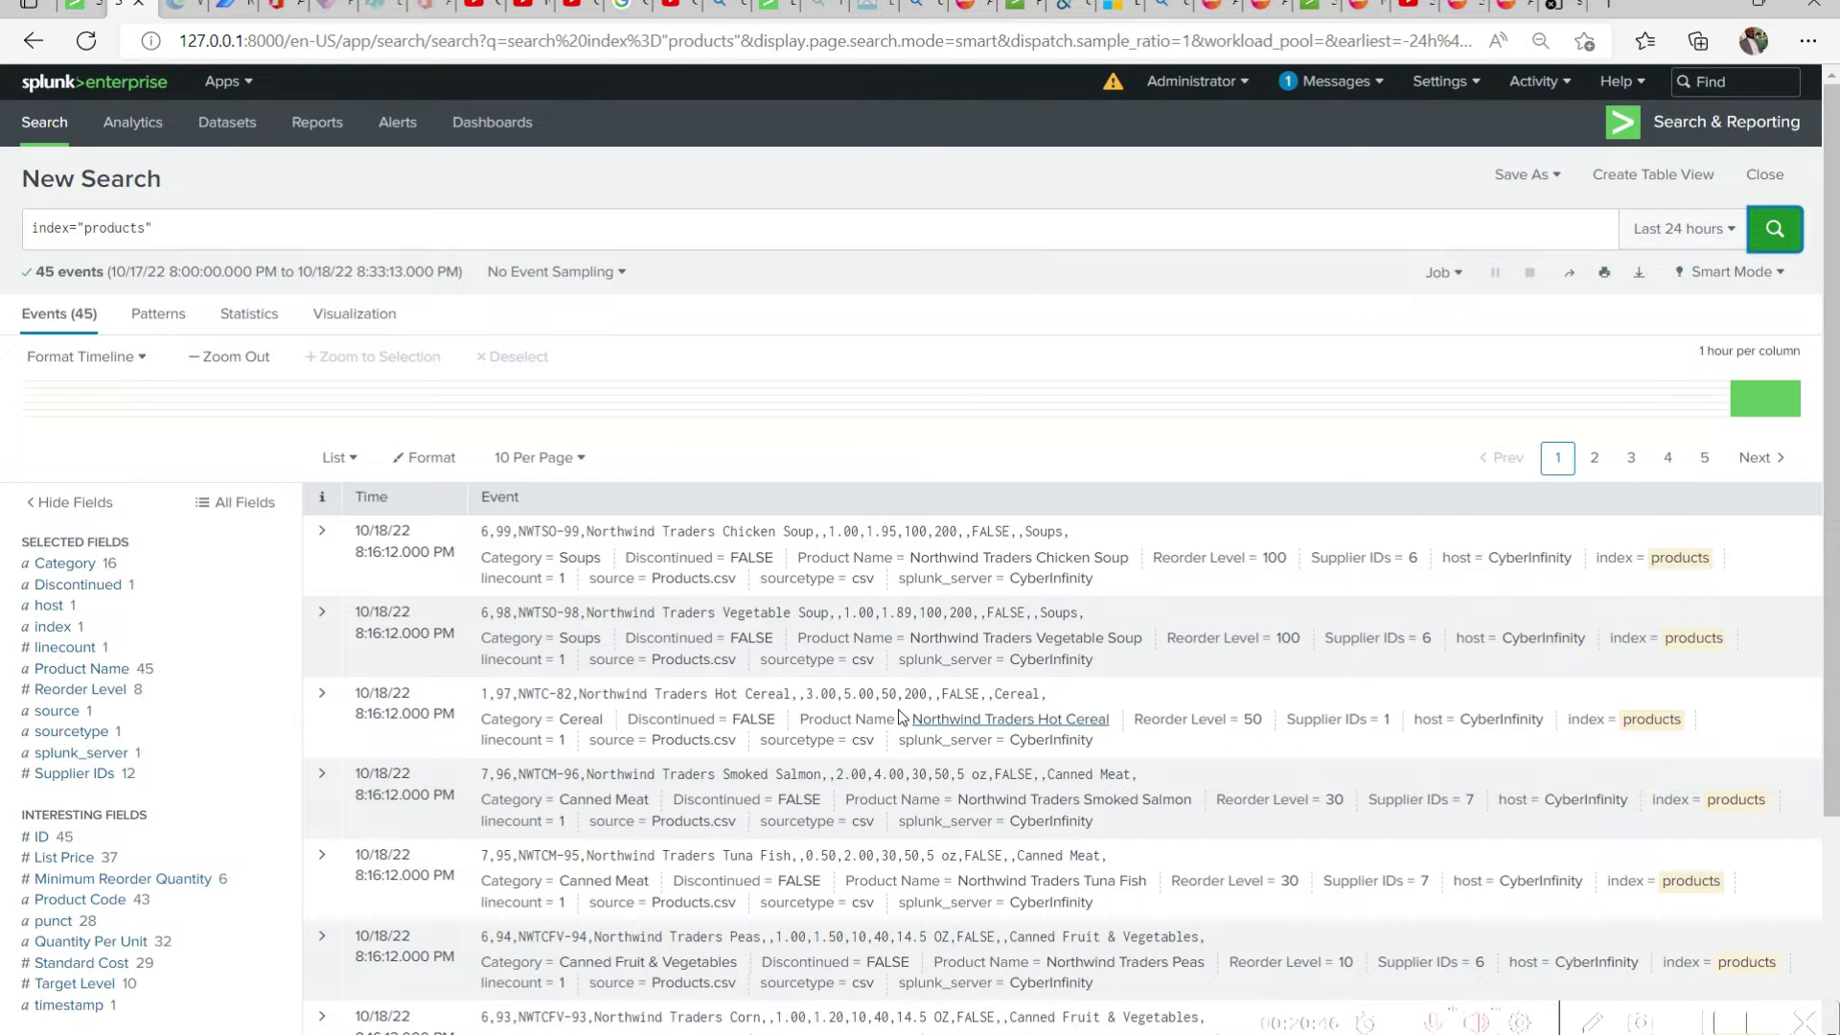
pyautogui.scroll(-1, 1059, 644)
pyautogui.scroll(-2, 1476, 797)
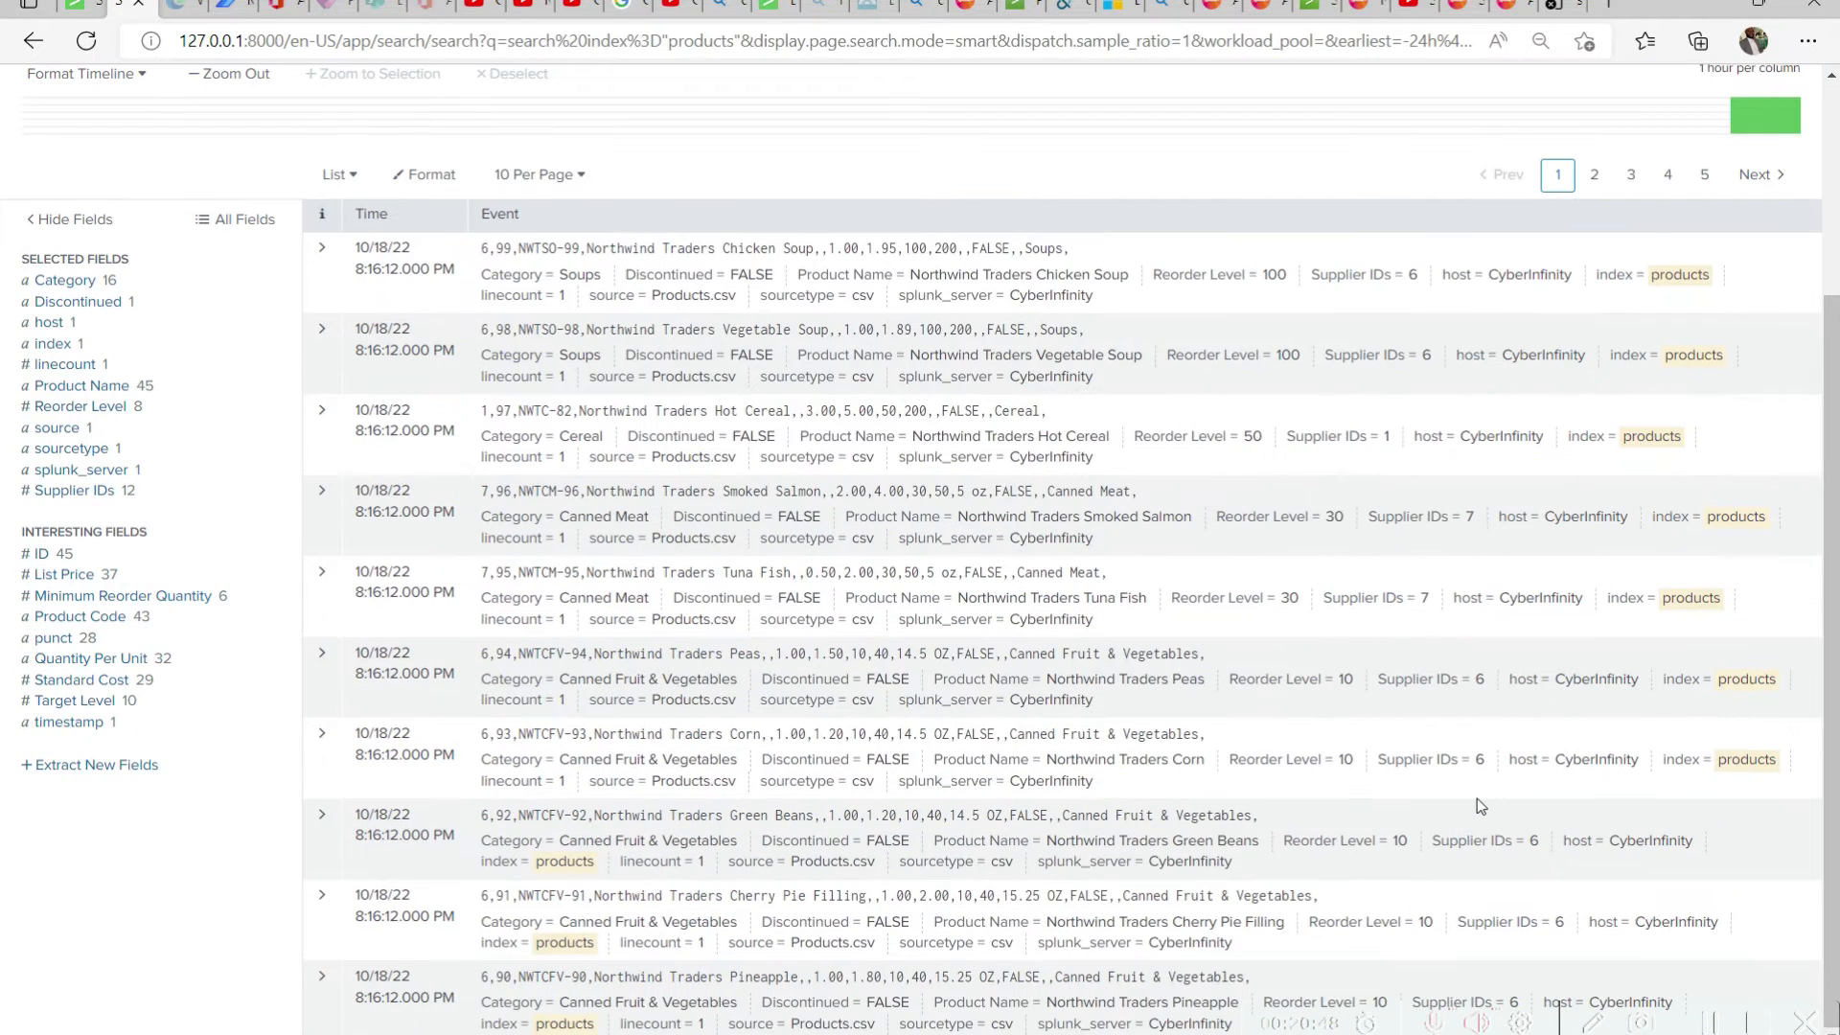
pyautogui.scroll(4, 1475, 805)
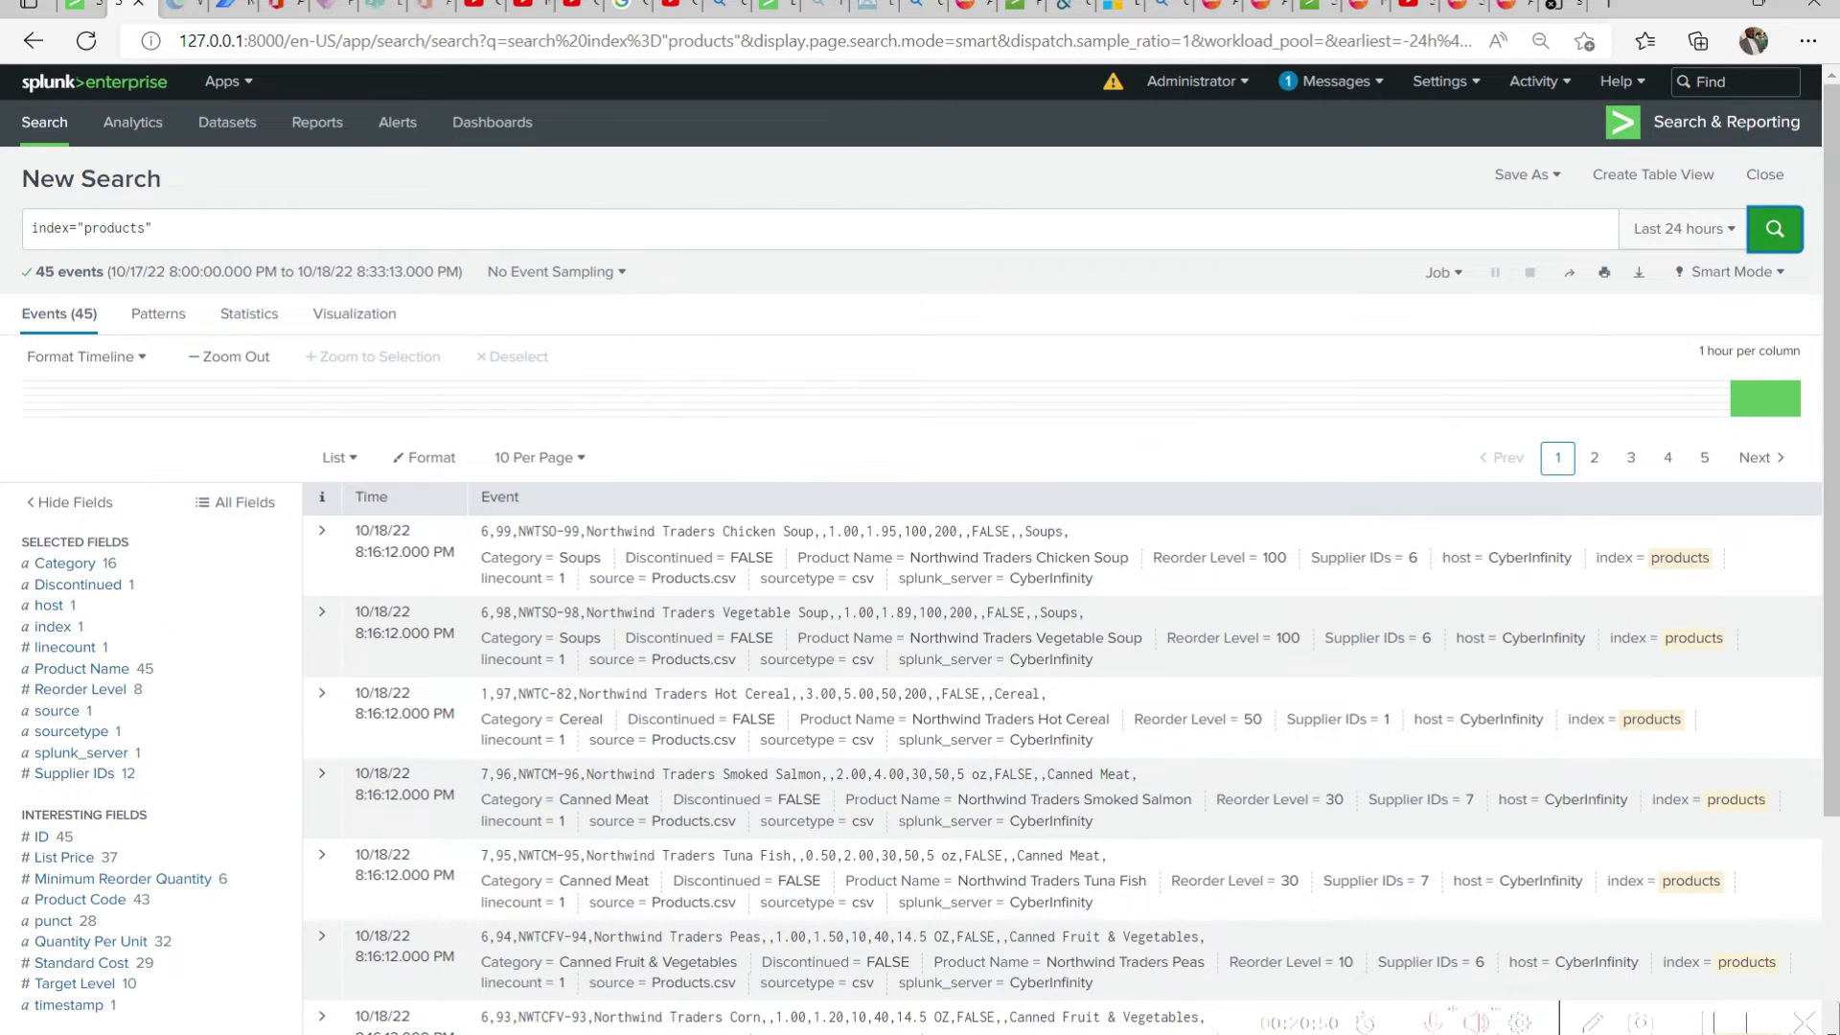
# Replace the query with the full source="Products.csv" host="CyberInfinity" index="products" sourcetype="csv" line copied from the snippets file
pyautogui.click(1123, 970)
pyautogui.moveTo(980, 612); pyautogui.dragTo(249, 614)
pyautogui.hotkey('ctrl', 'c')
pyautogui.moveTo(168, 228); pyautogui.dragTo(5, 234)
pyautogui.hotkey('ctrl', 'v')
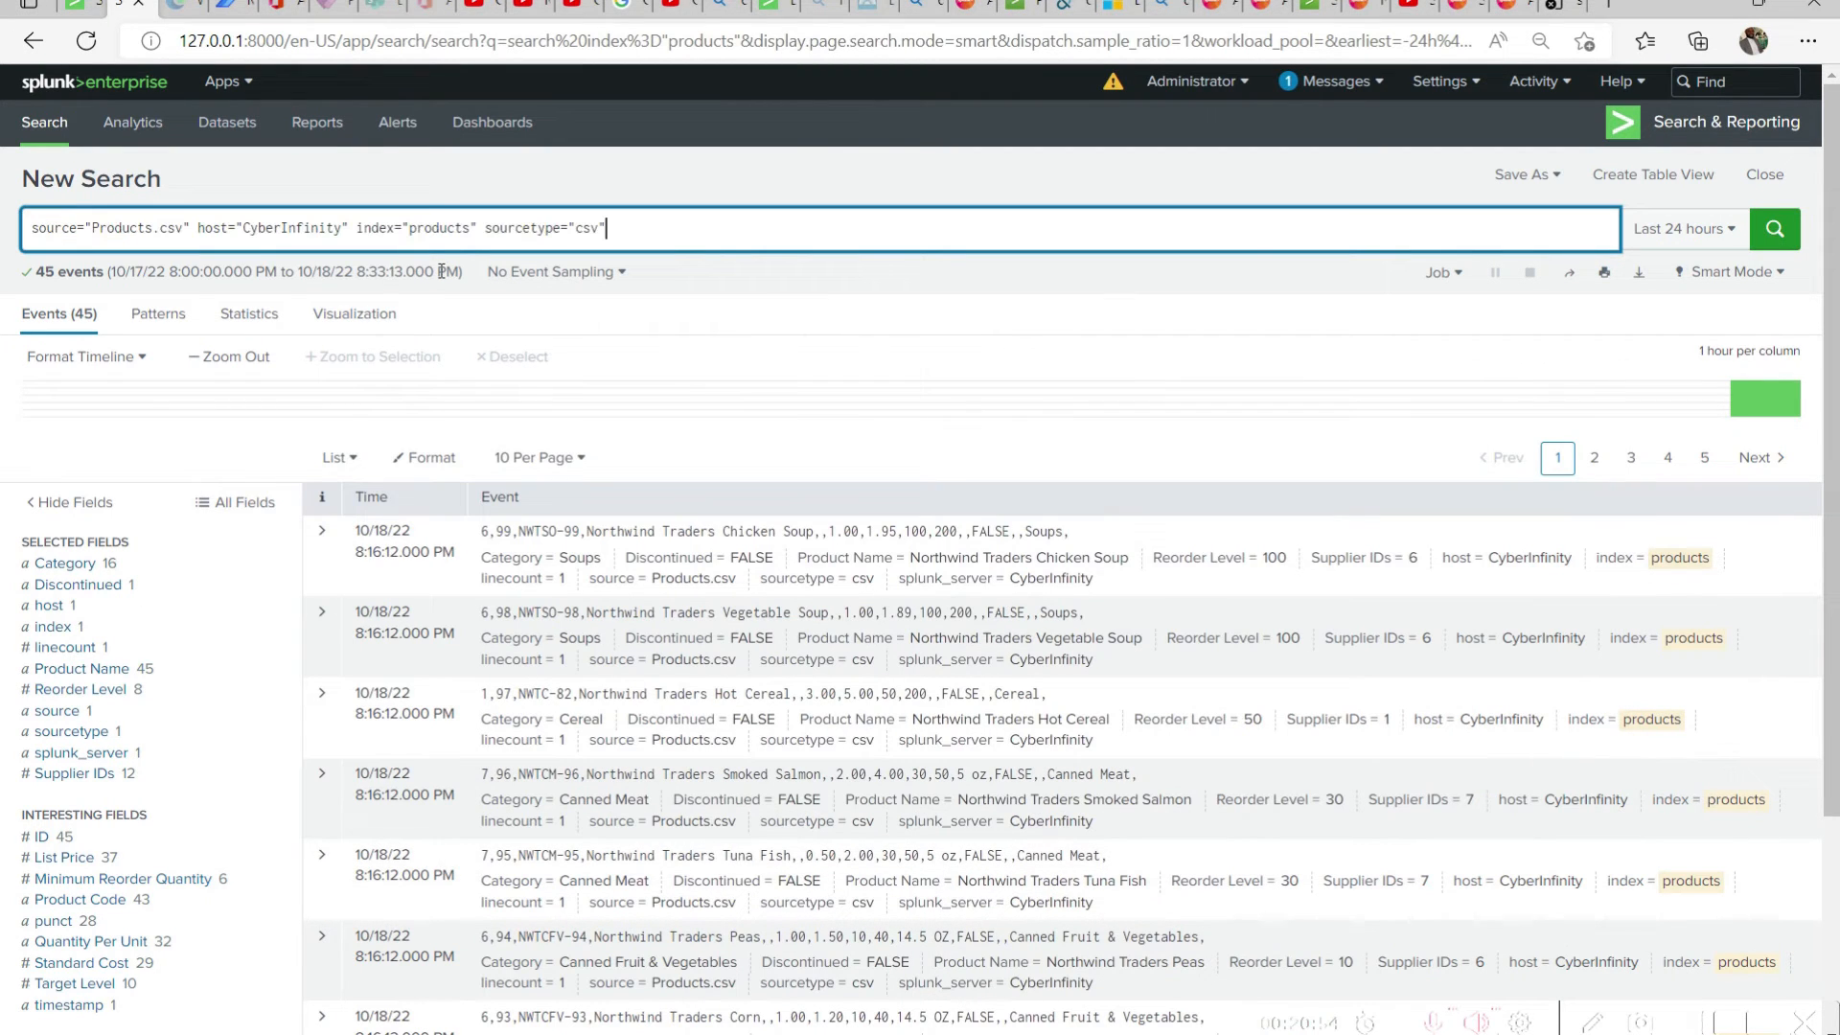
pyautogui.click(786, 163)
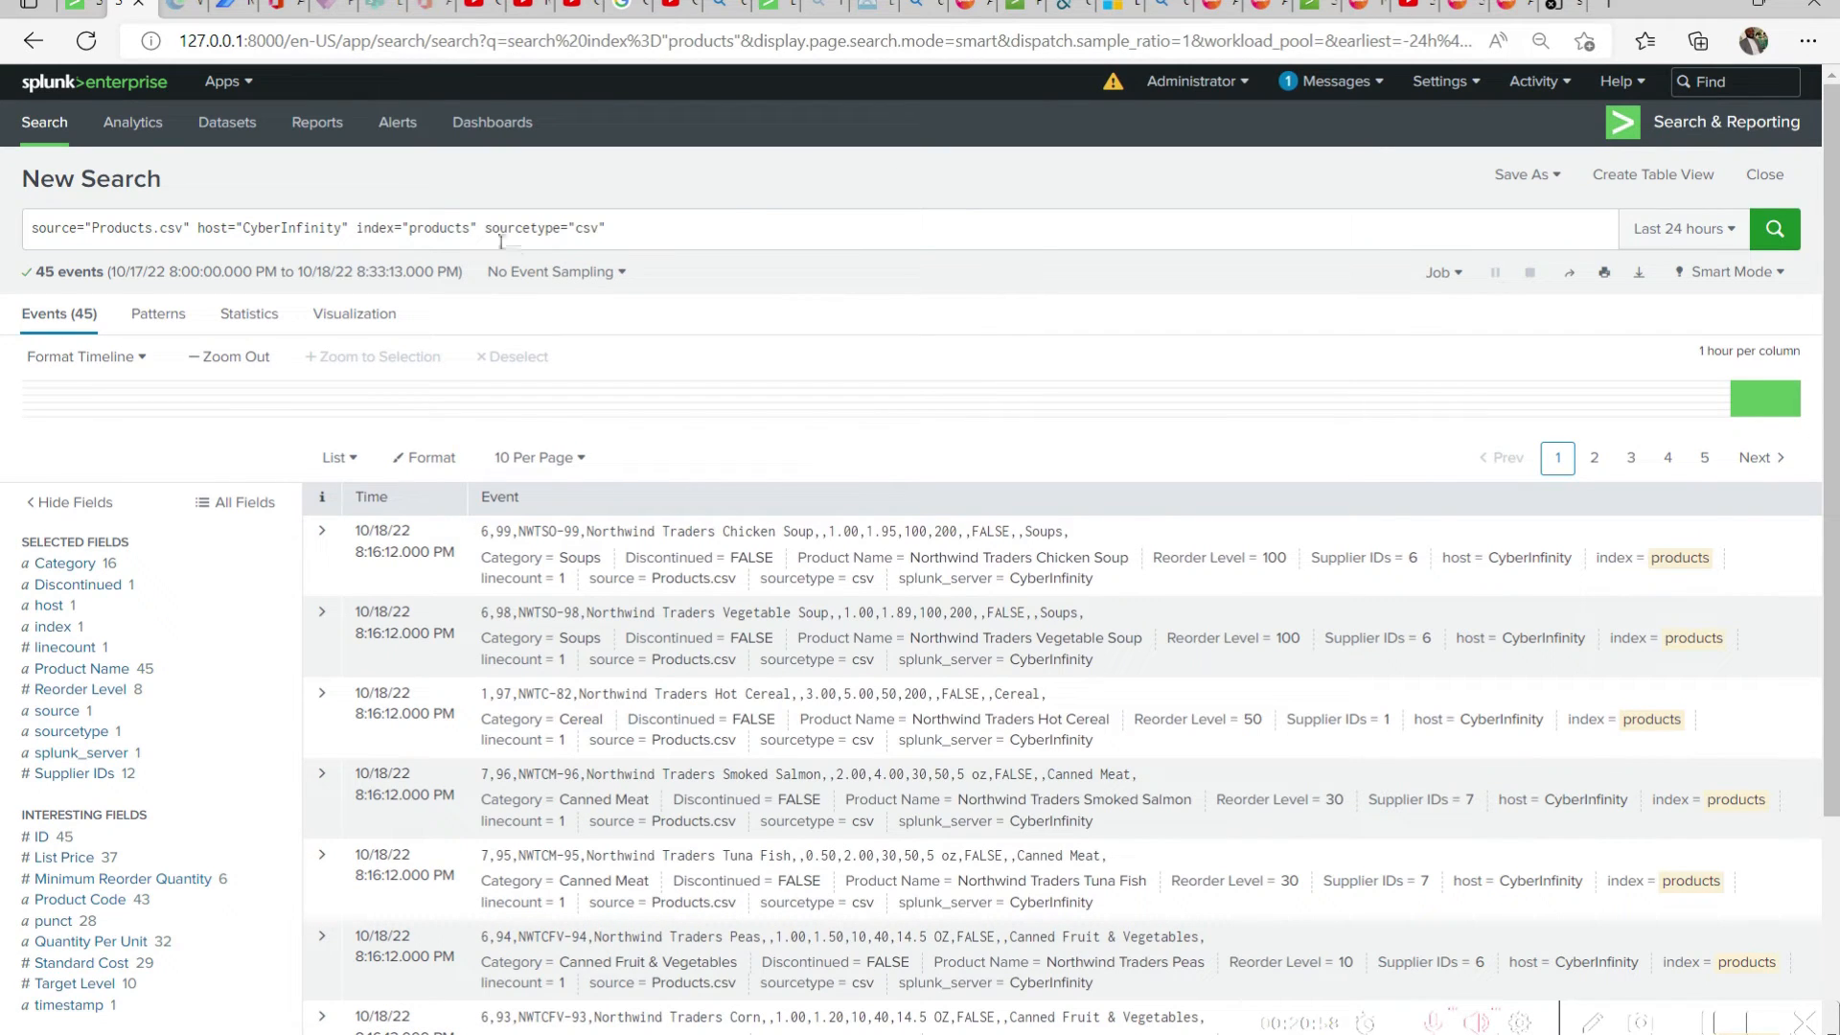
# Cut the source, host and index filters from the query and run only sourcetype="csv"
pyautogui.moveTo(478, 230); pyautogui.dragTo(606, 230)
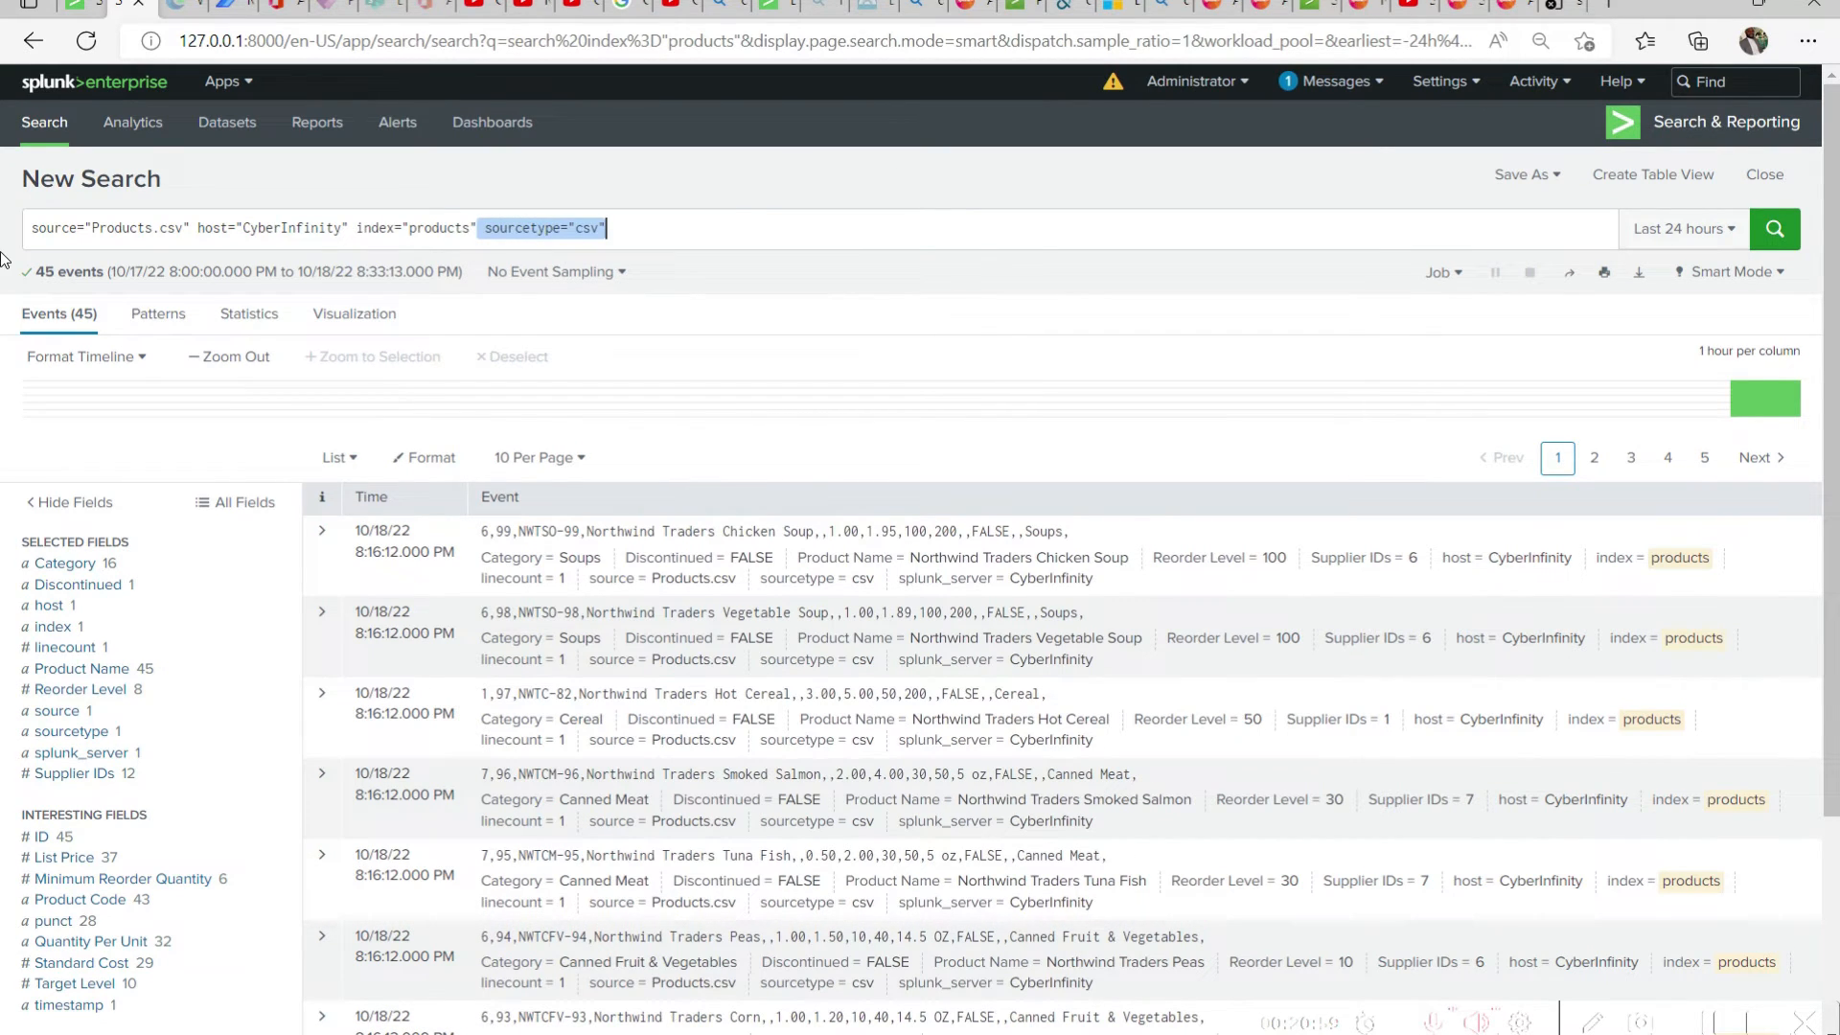
pyautogui.click(699, 228)
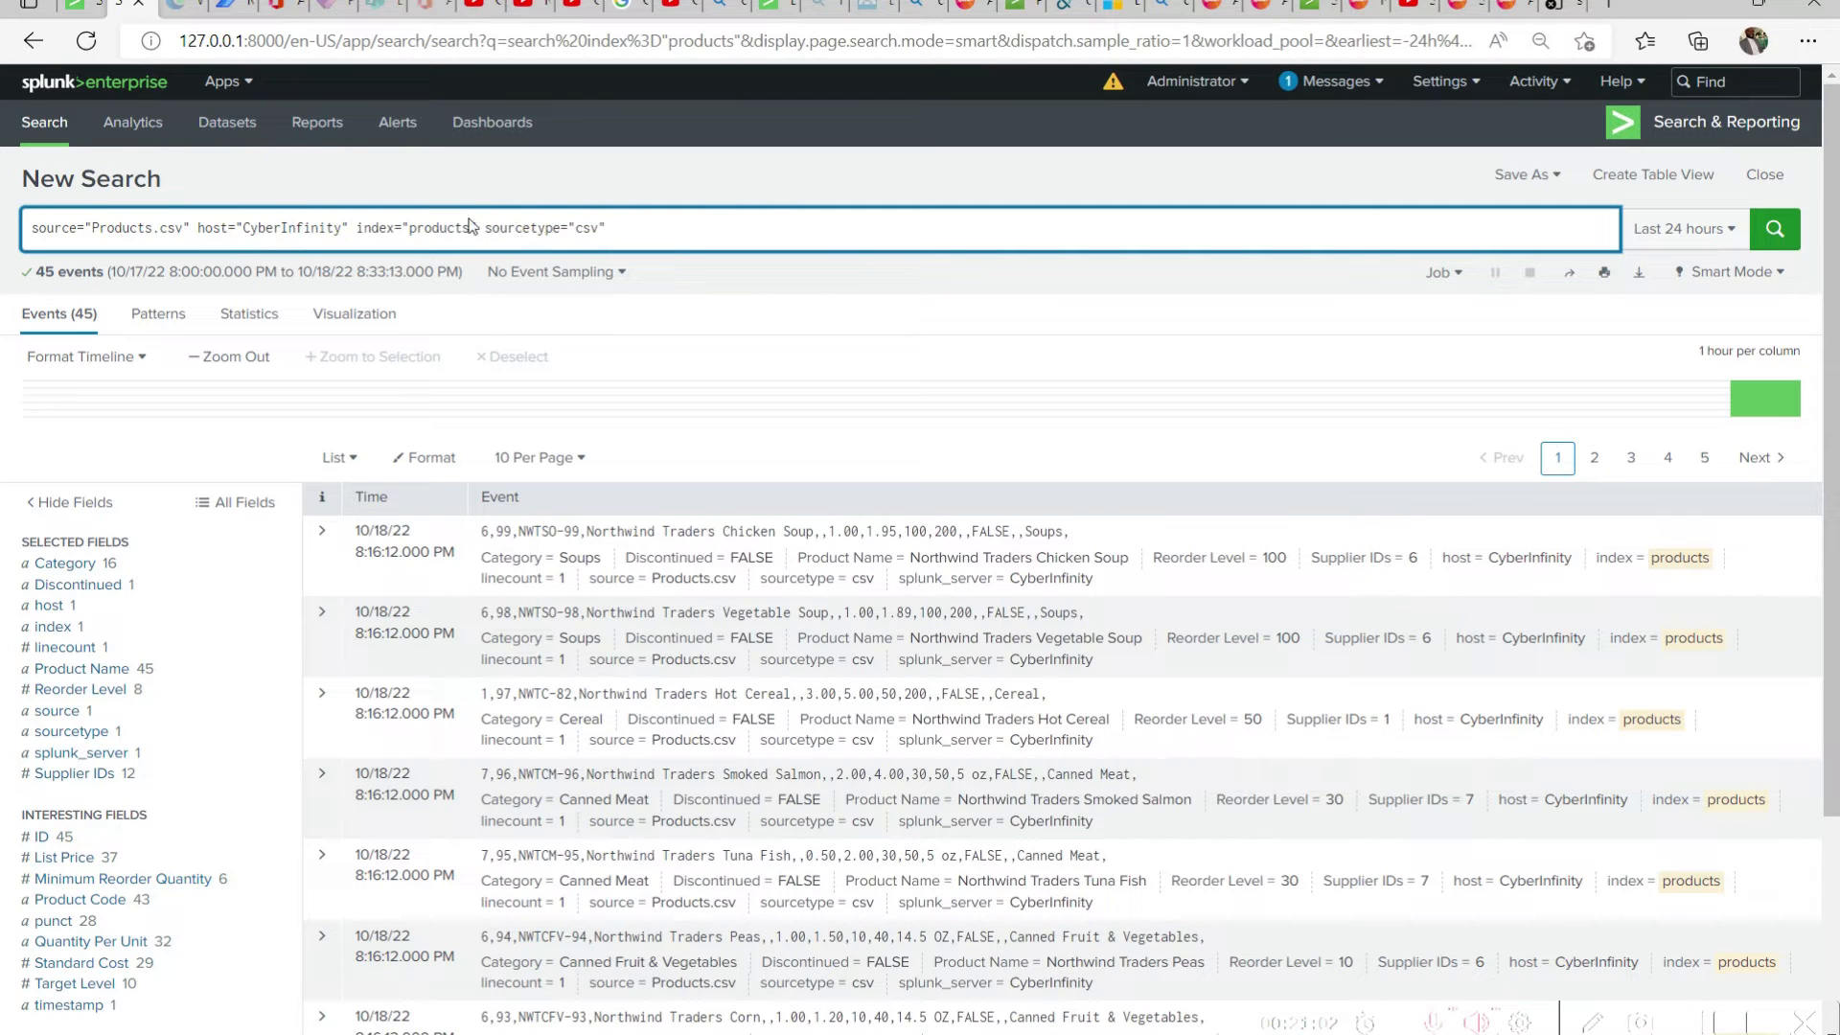
pyautogui.moveTo(484, 230); pyautogui.dragTo(17, 241)
pyautogui.hotkey('ctrl', 'c')
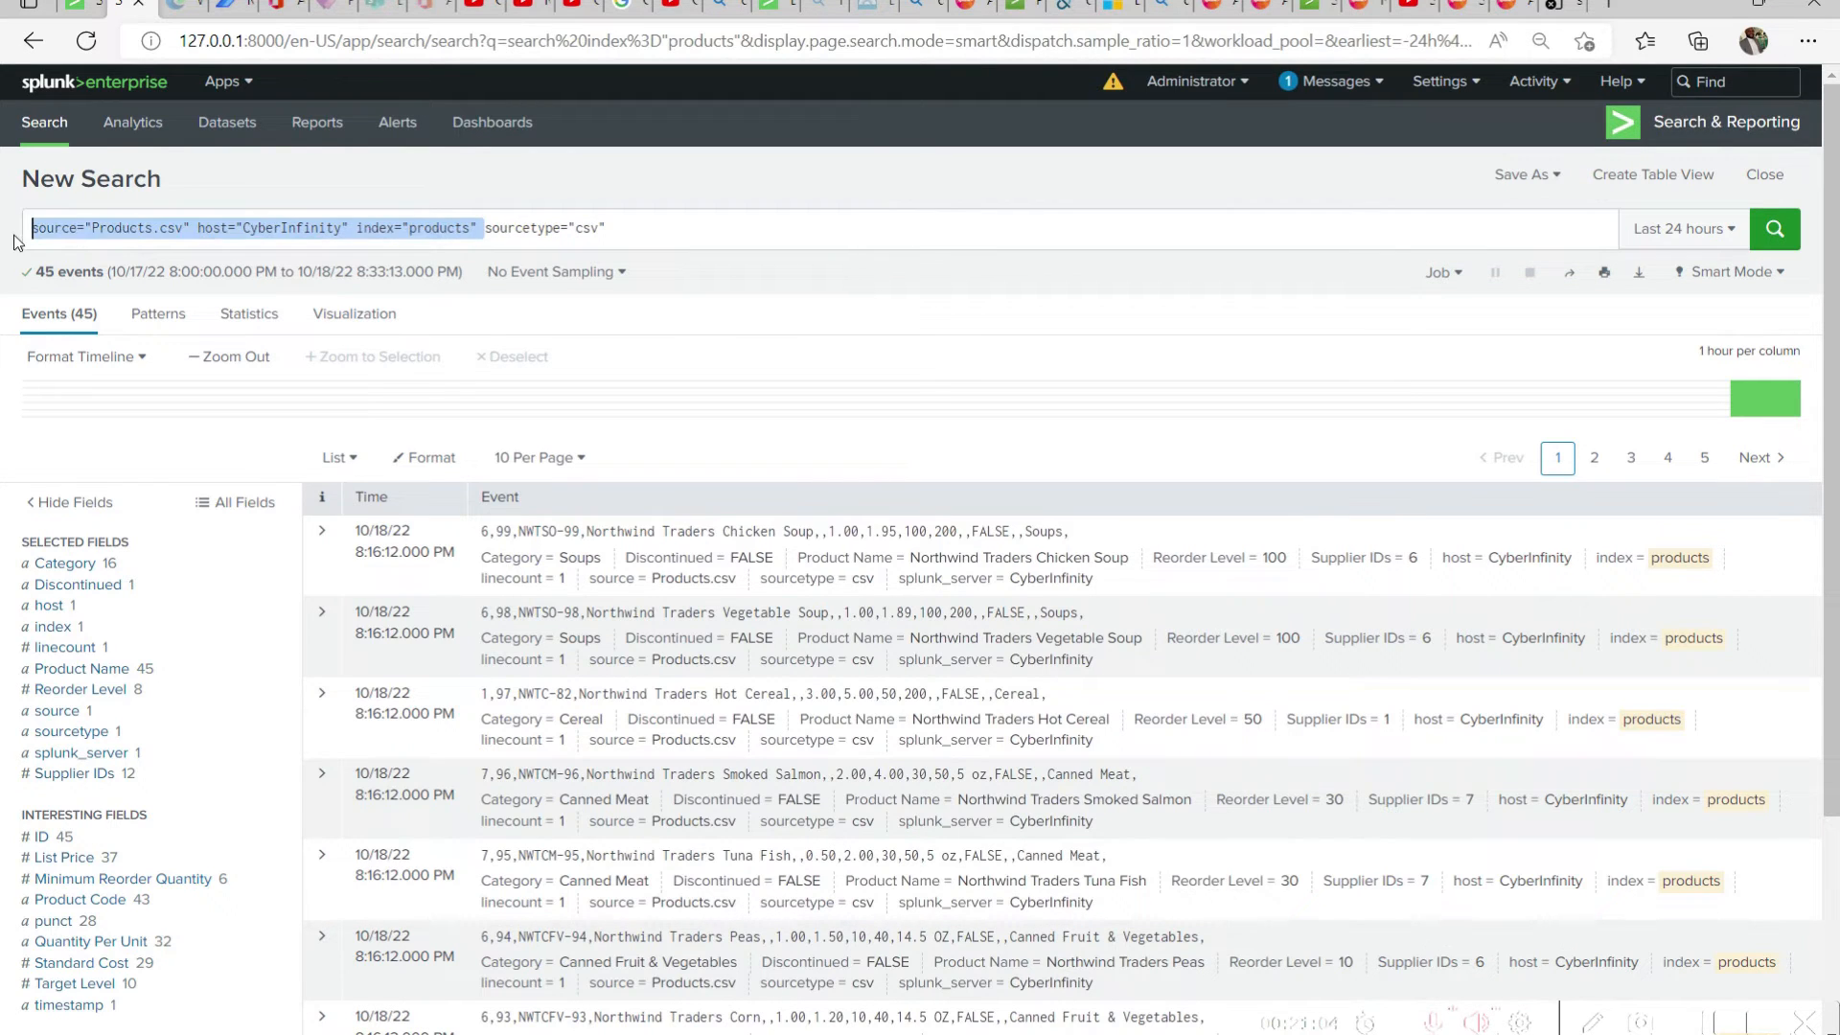
pyautogui.press('BackSpace')
pyautogui.click(1774, 239)
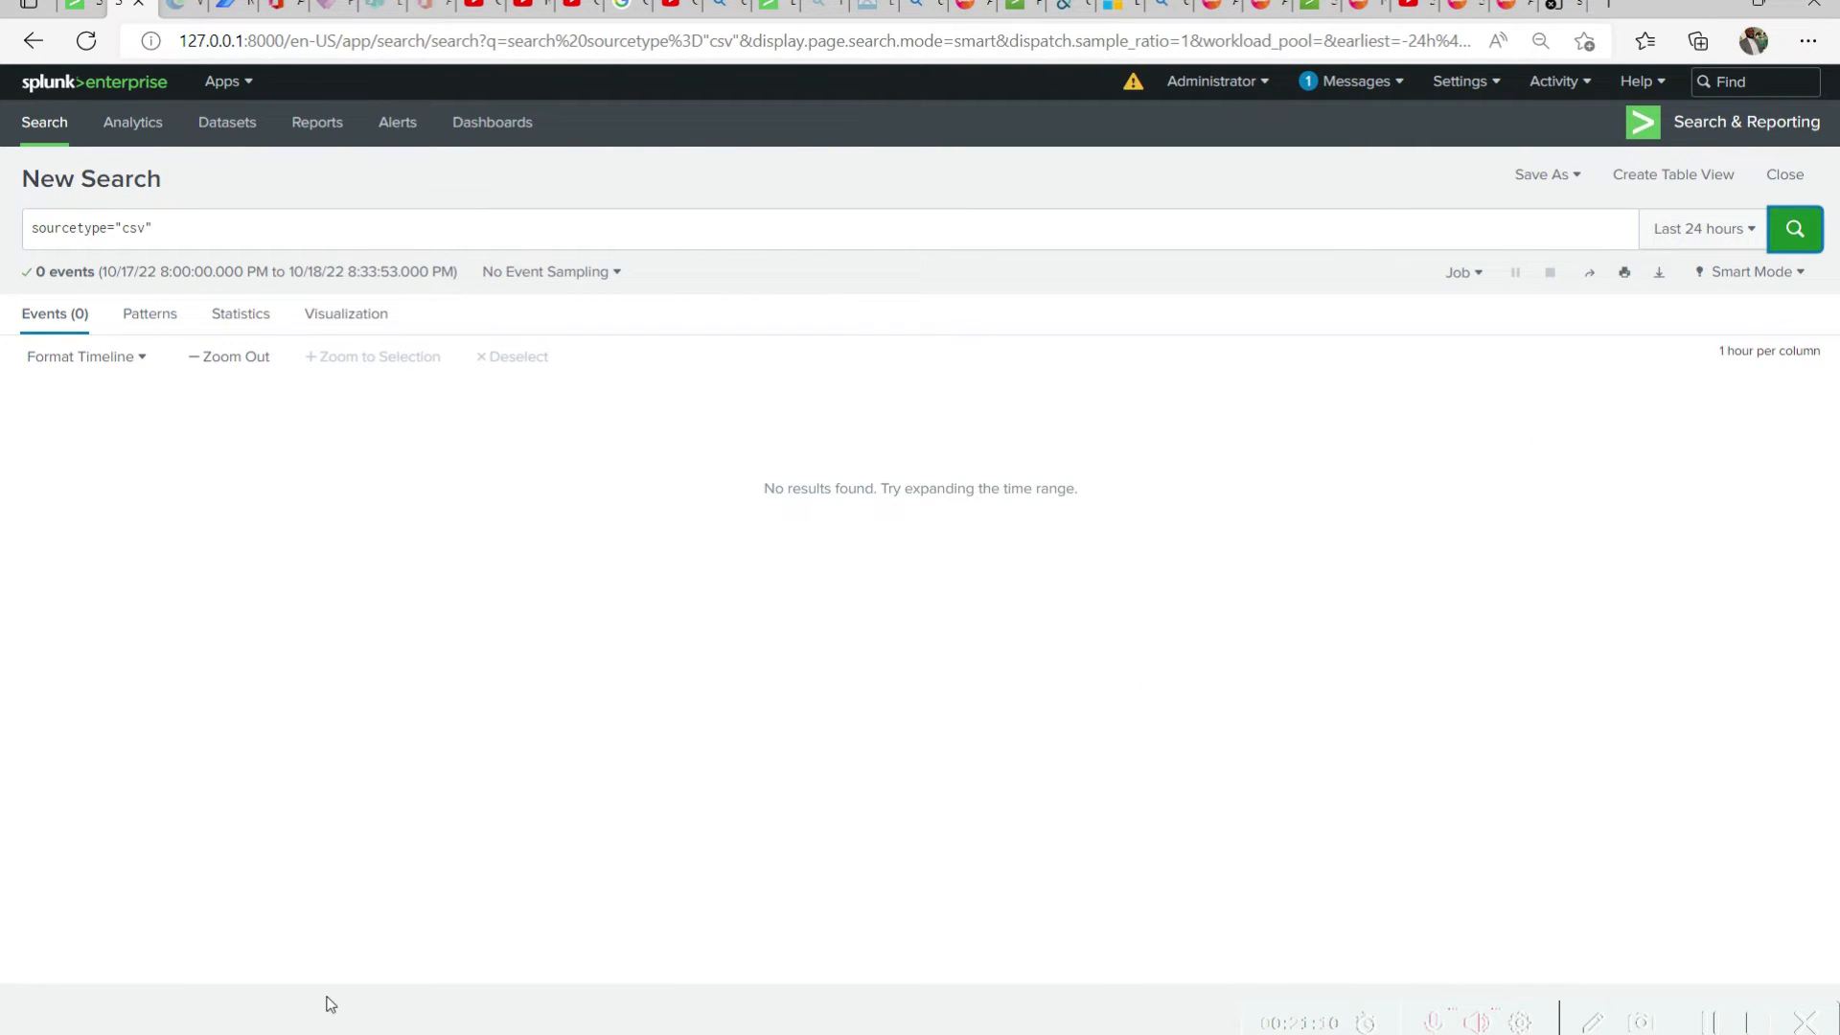
# Replace the query with the cut filters source="Products.csv" host="CyberInfinity" index="products" and run the search
pyautogui.click(189, 226)
pyautogui.hotkey('ctrl', 'a')
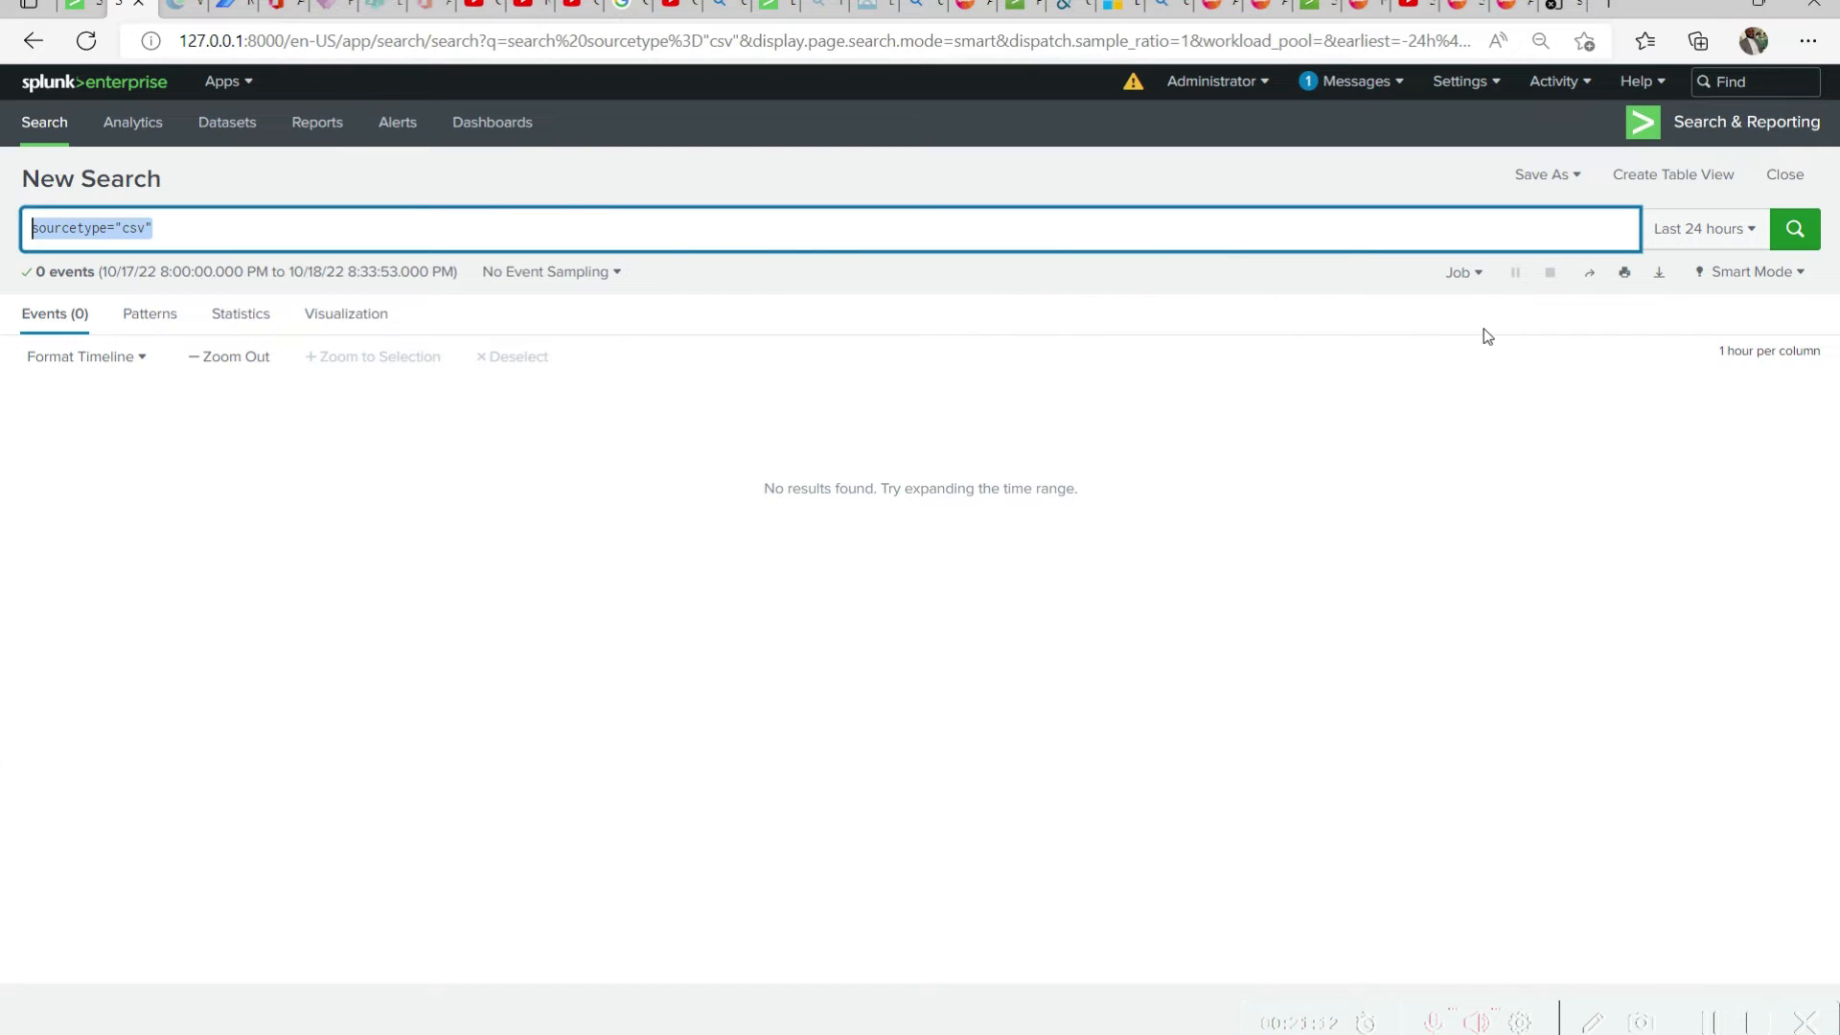
pyautogui.hotkey('ctrl', 'v')
pyautogui.press('Return')
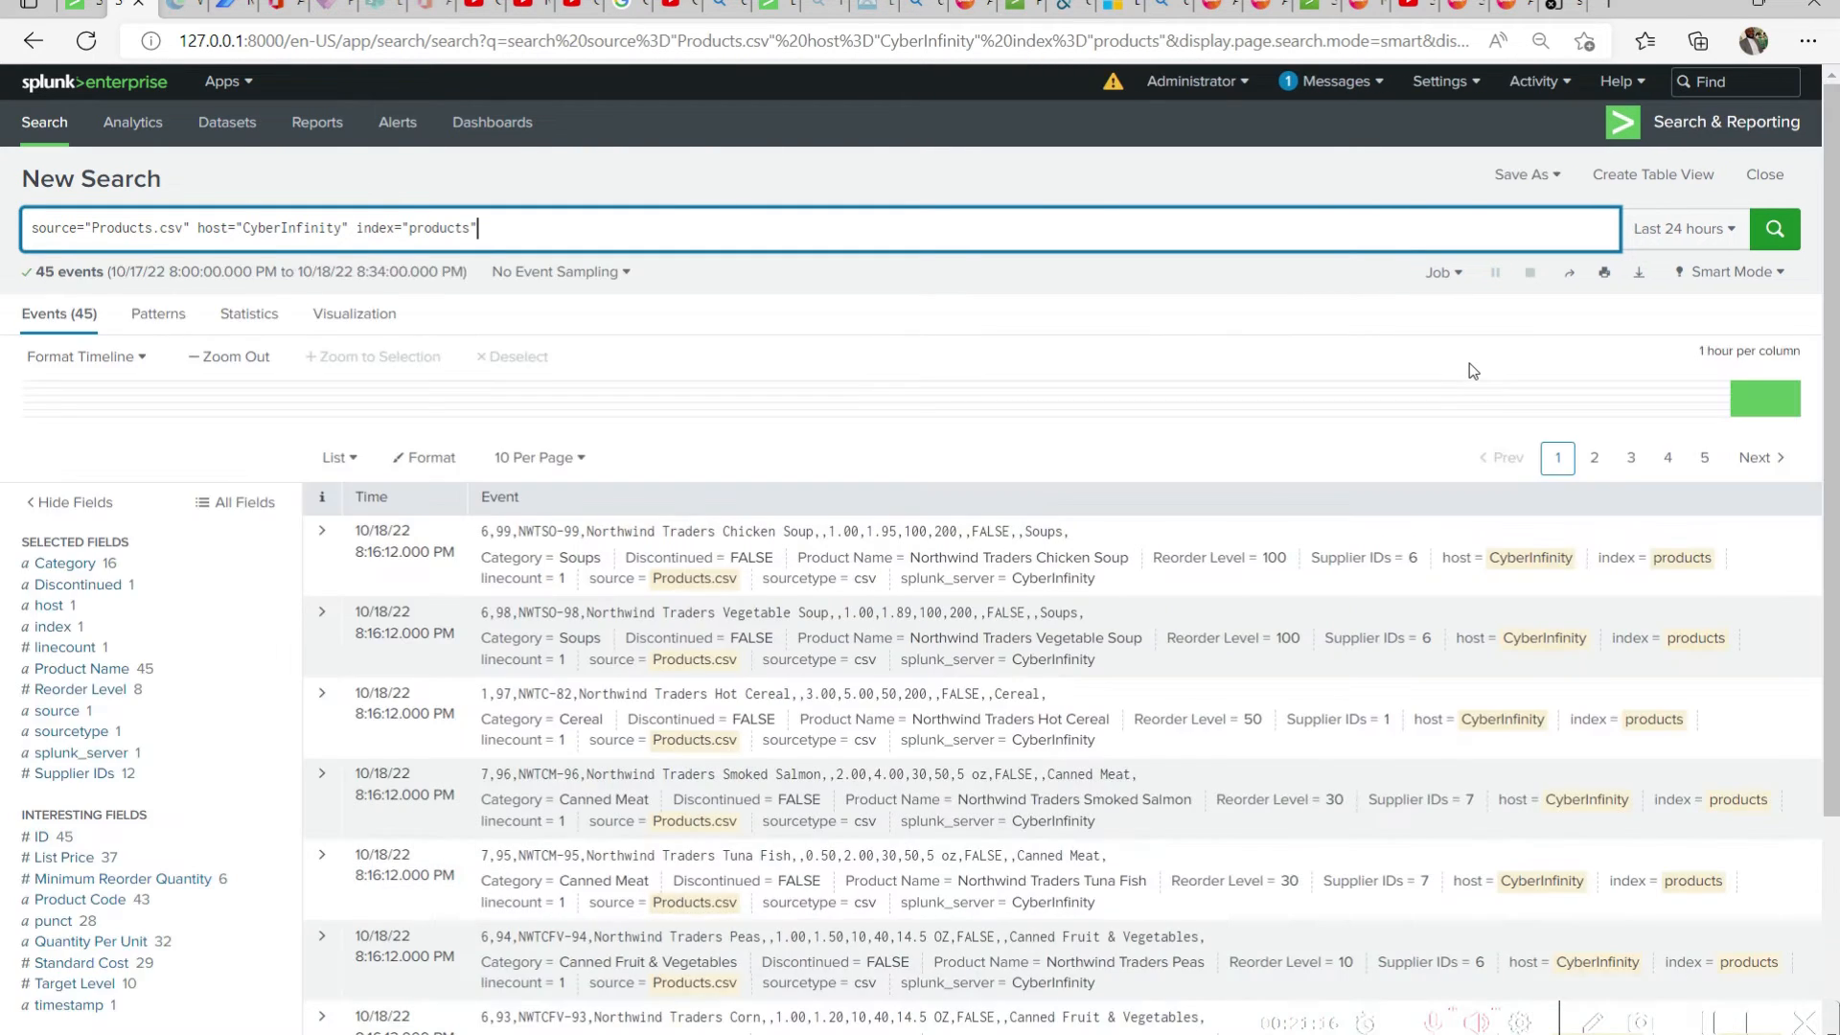
# Open the list of saved reports and search the page for "produc"
pyautogui.click(1527, 175)
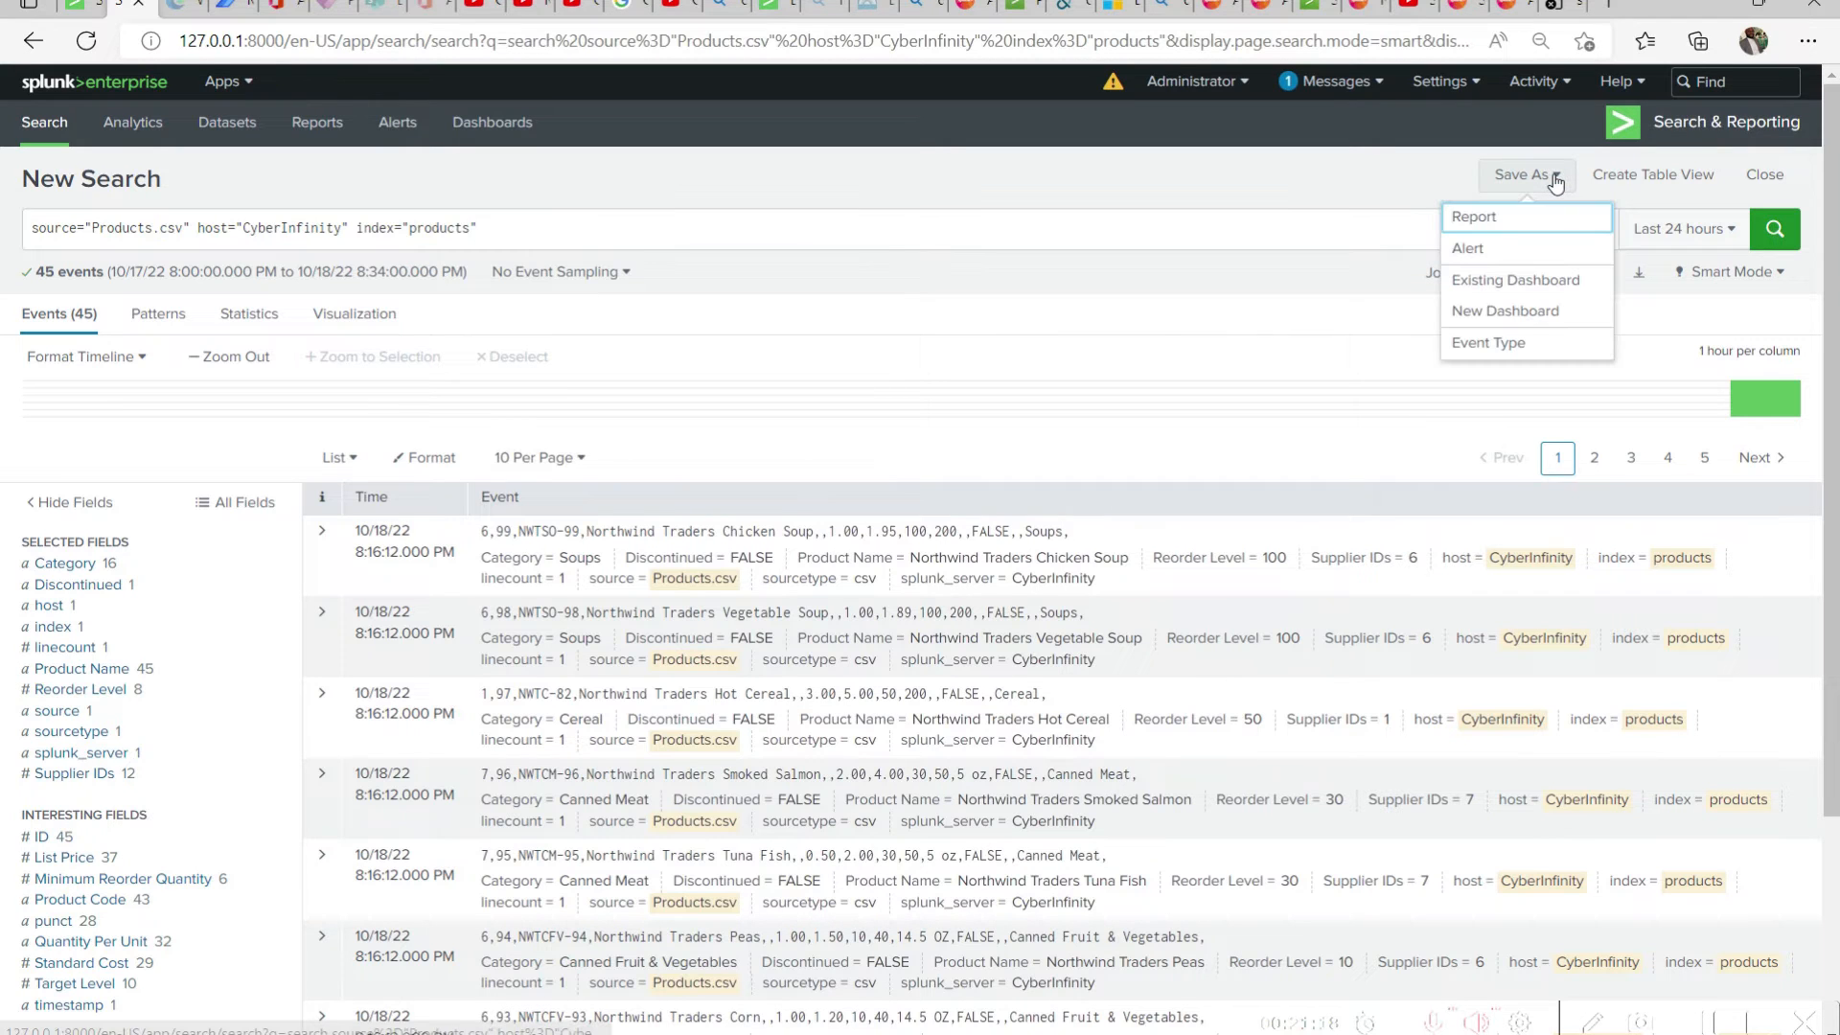
pyautogui.click(699, 167)
pyautogui.click(322, 128)
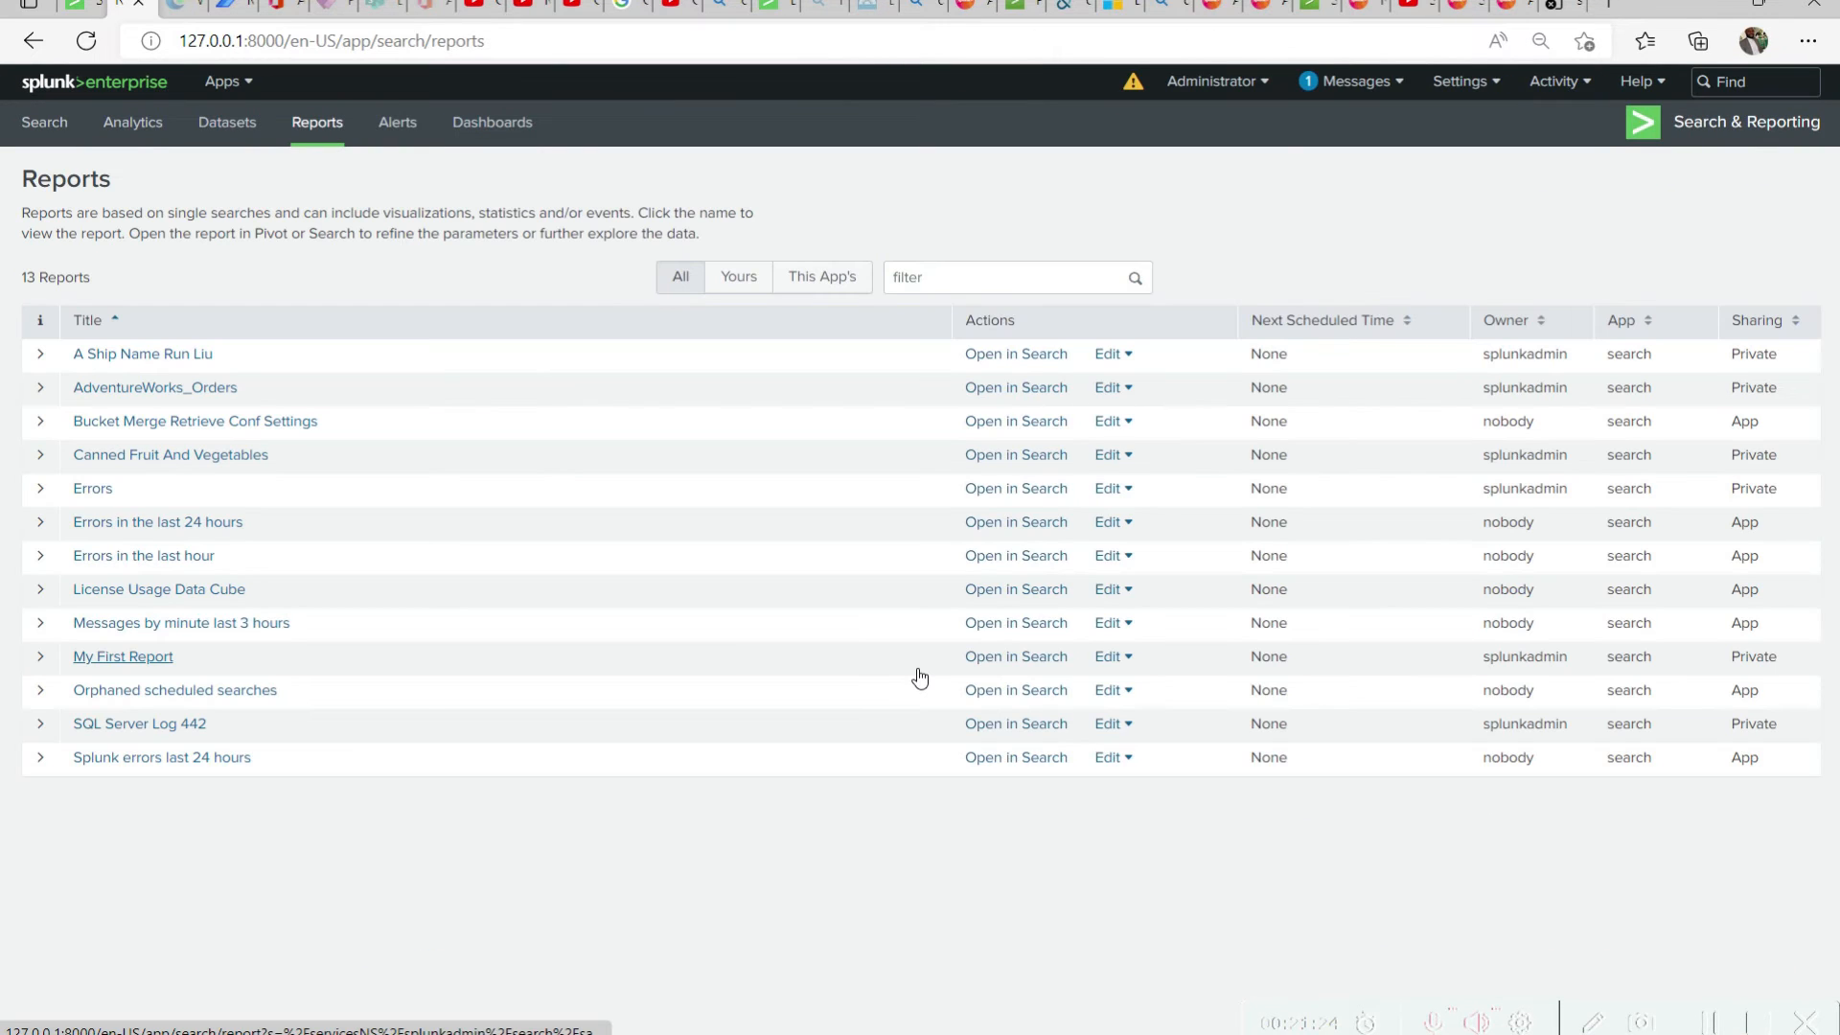
pyautogui.hotkey('ctrl', 'f')
pyautogui.write('produc')
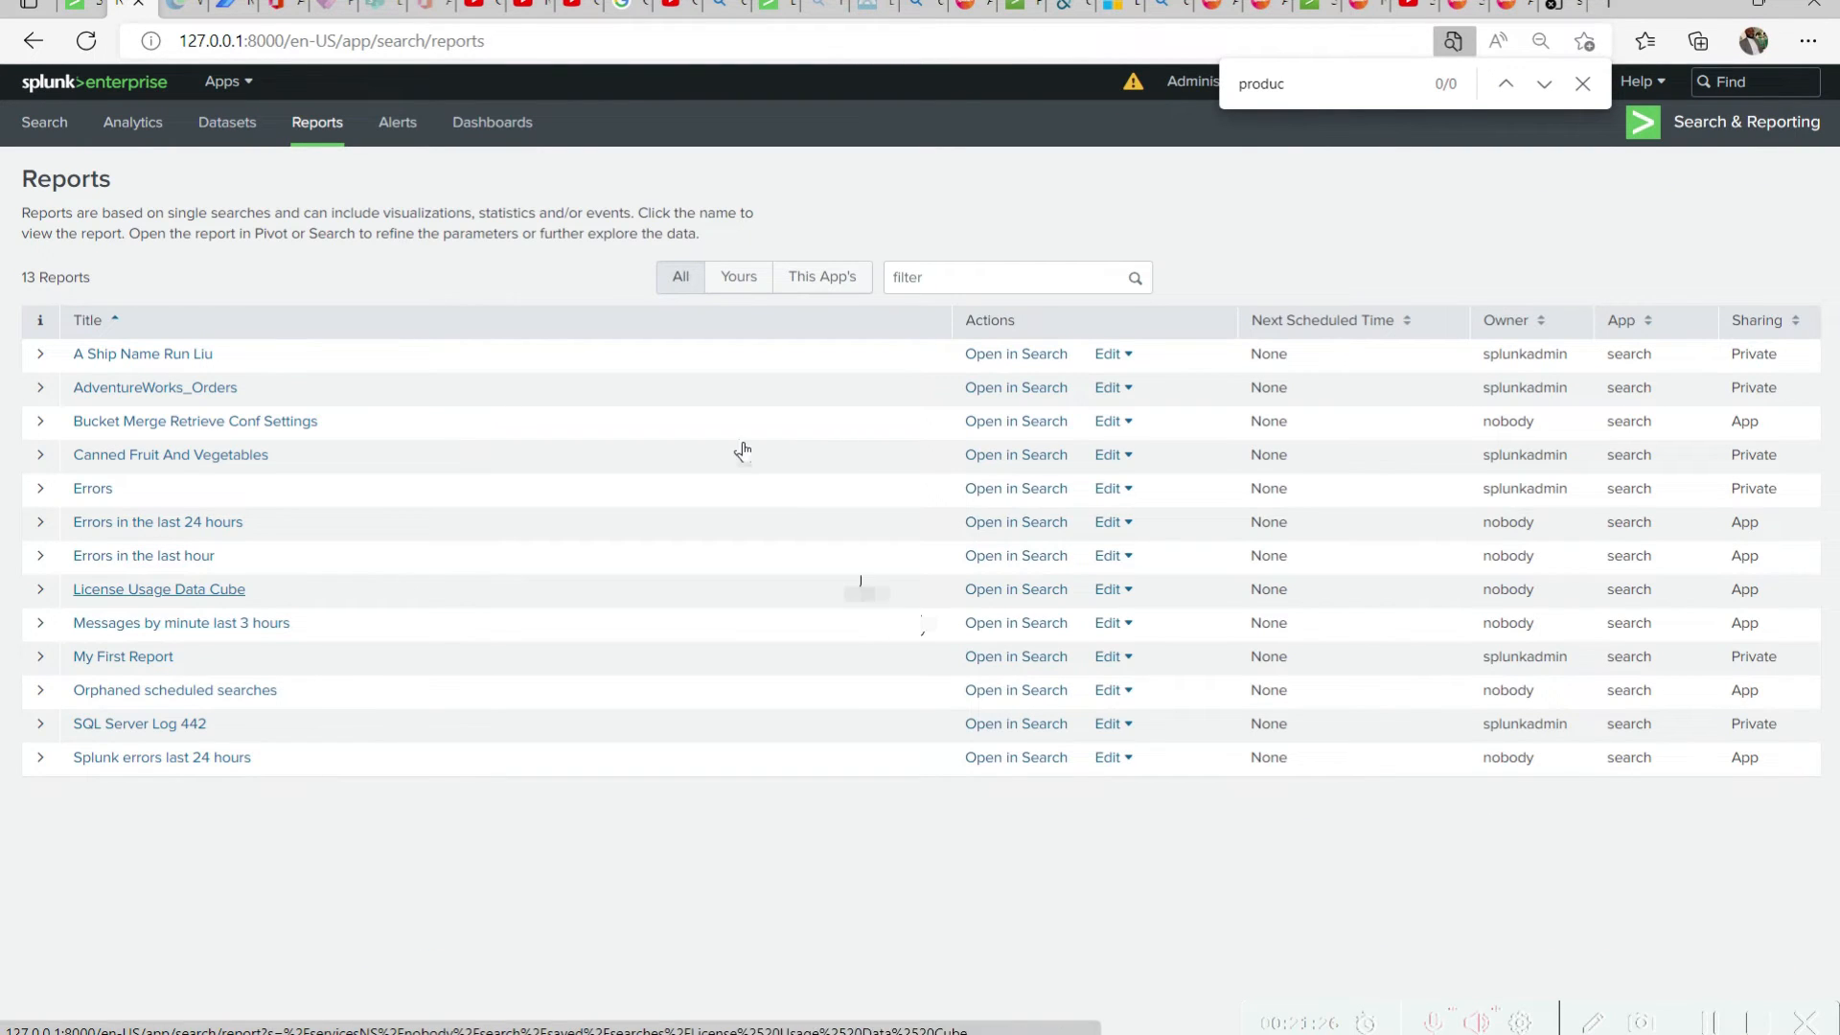
# In the blank search page, run source="Products.csv" host="CyberInfinity" index="products" as a new search
pyautogui.click(100, 9)
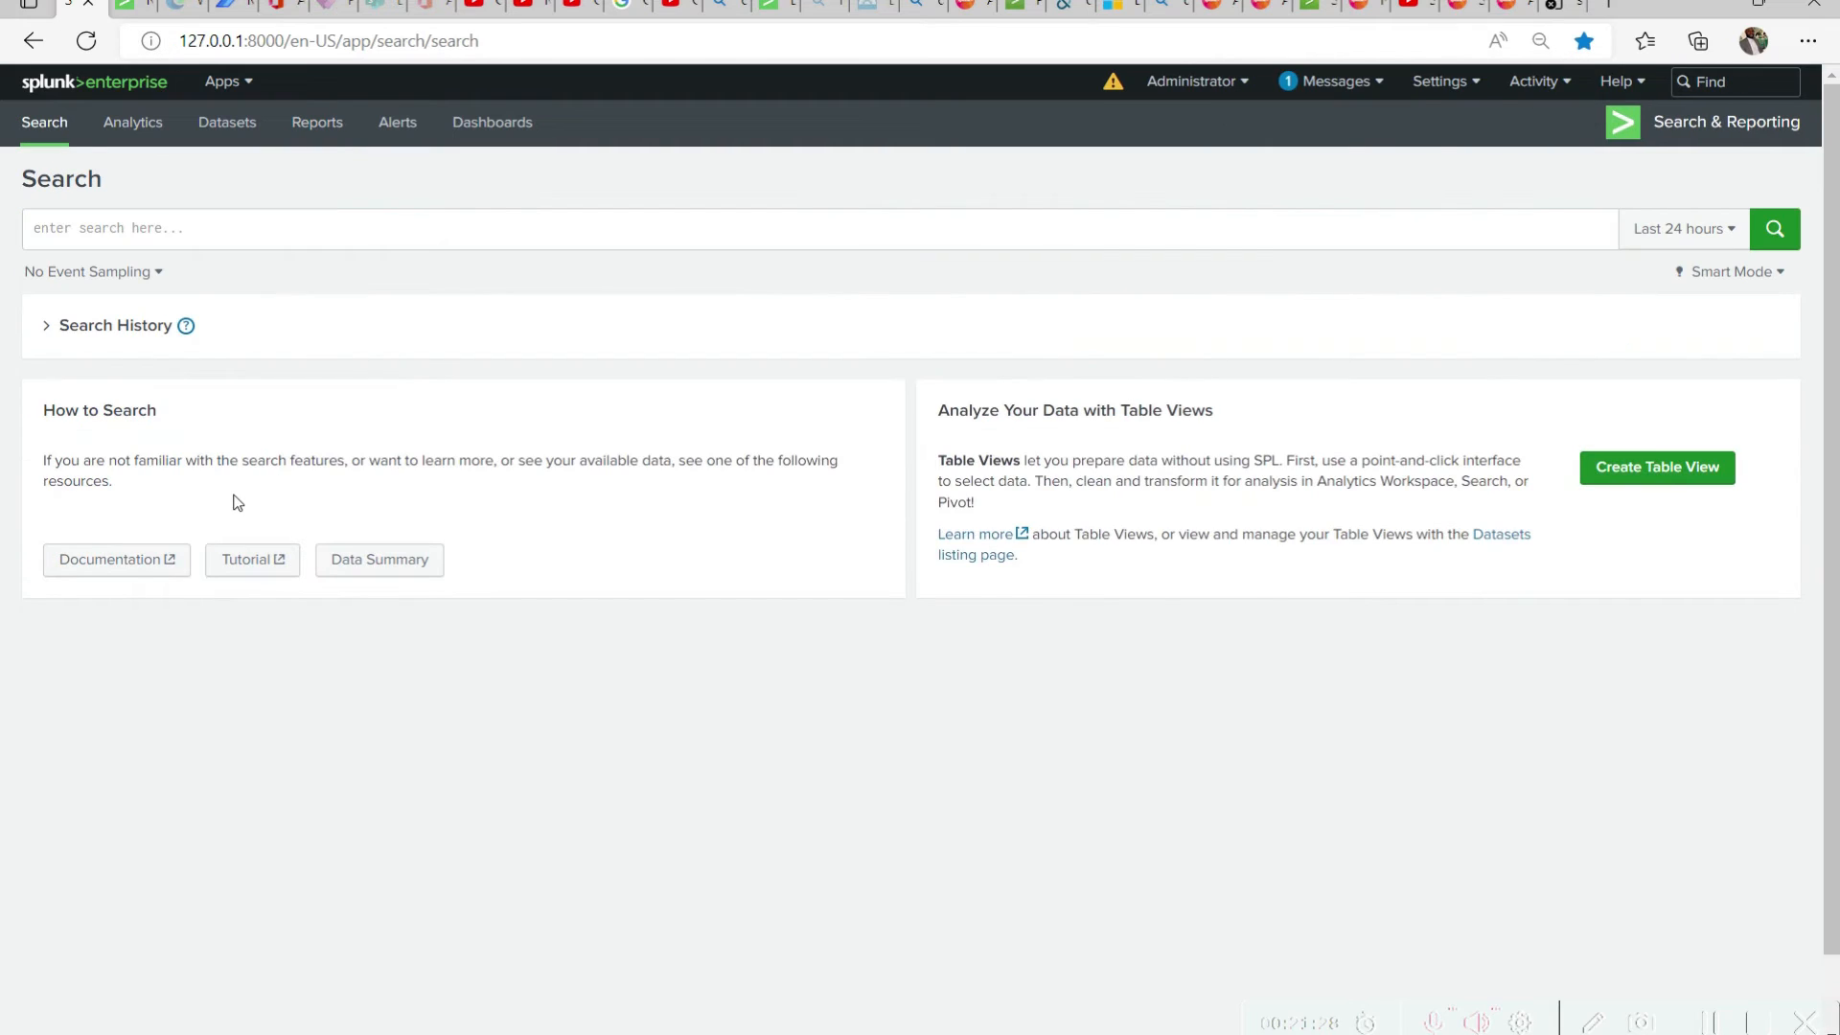
pyautogui.click(302, 219)
pyautogui.hotkey('ctrl', 'v')
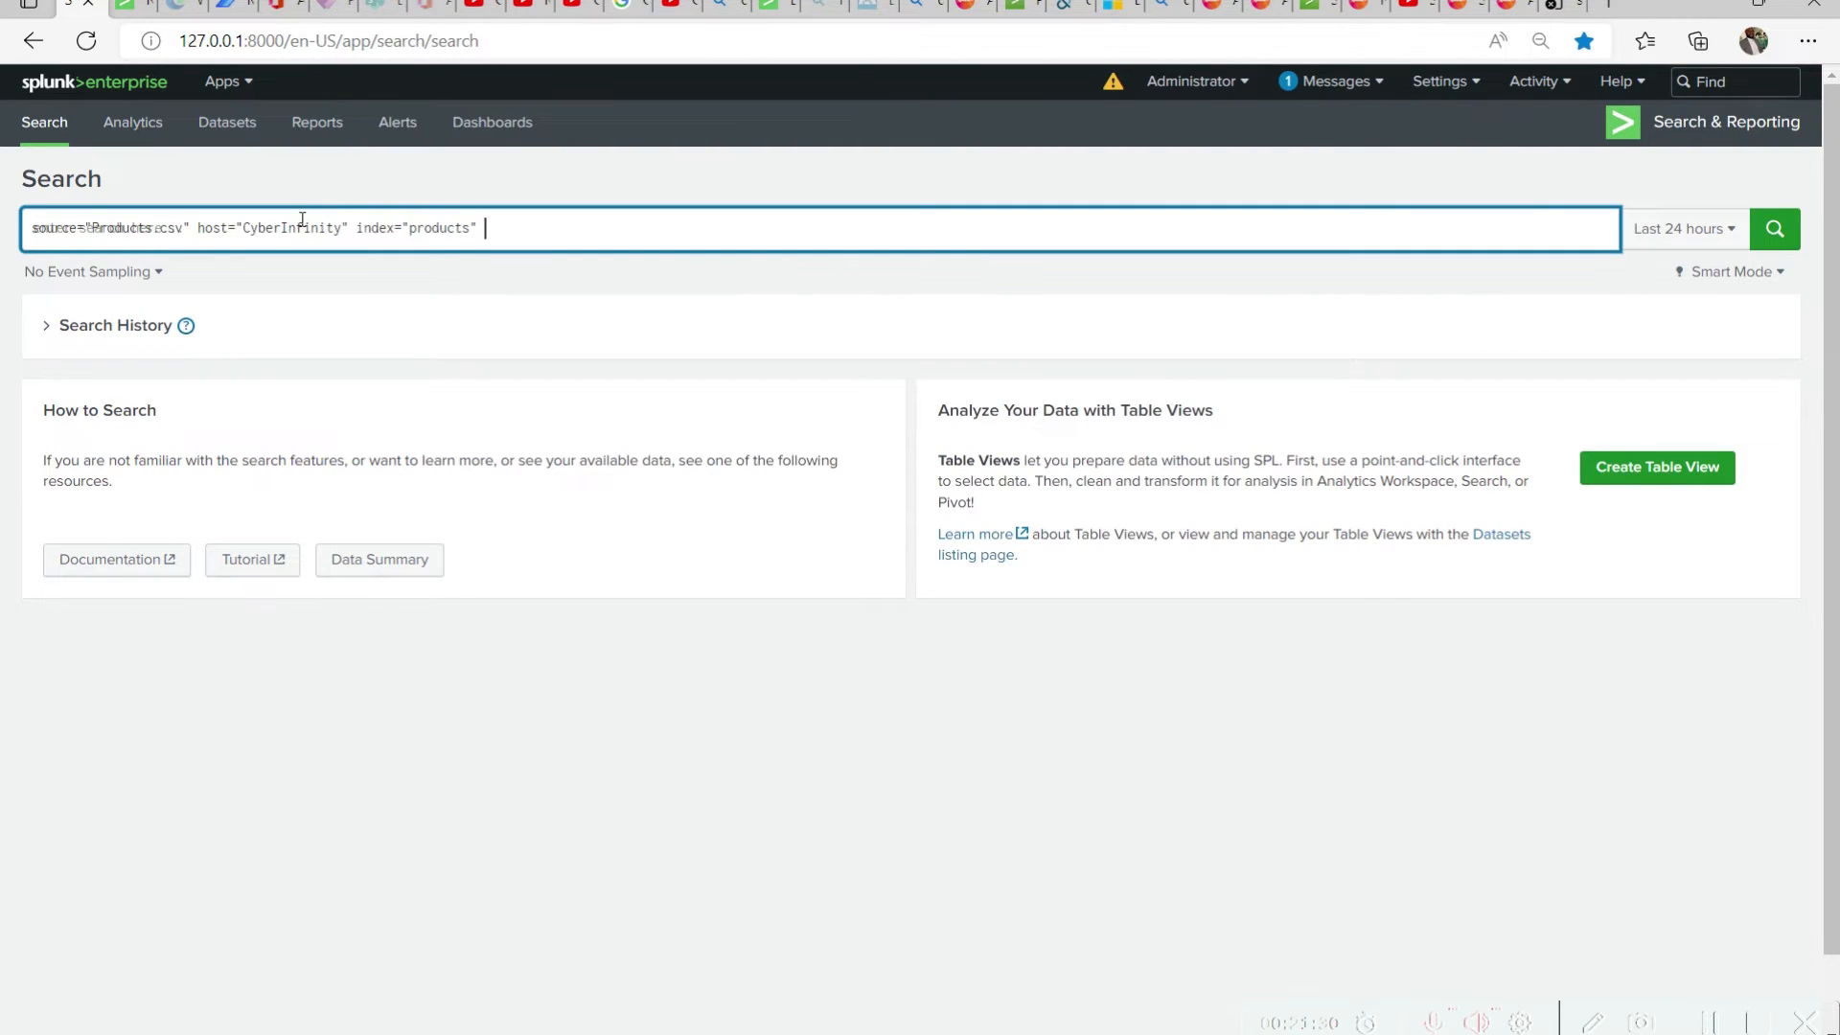
pyautogui.press('Return')
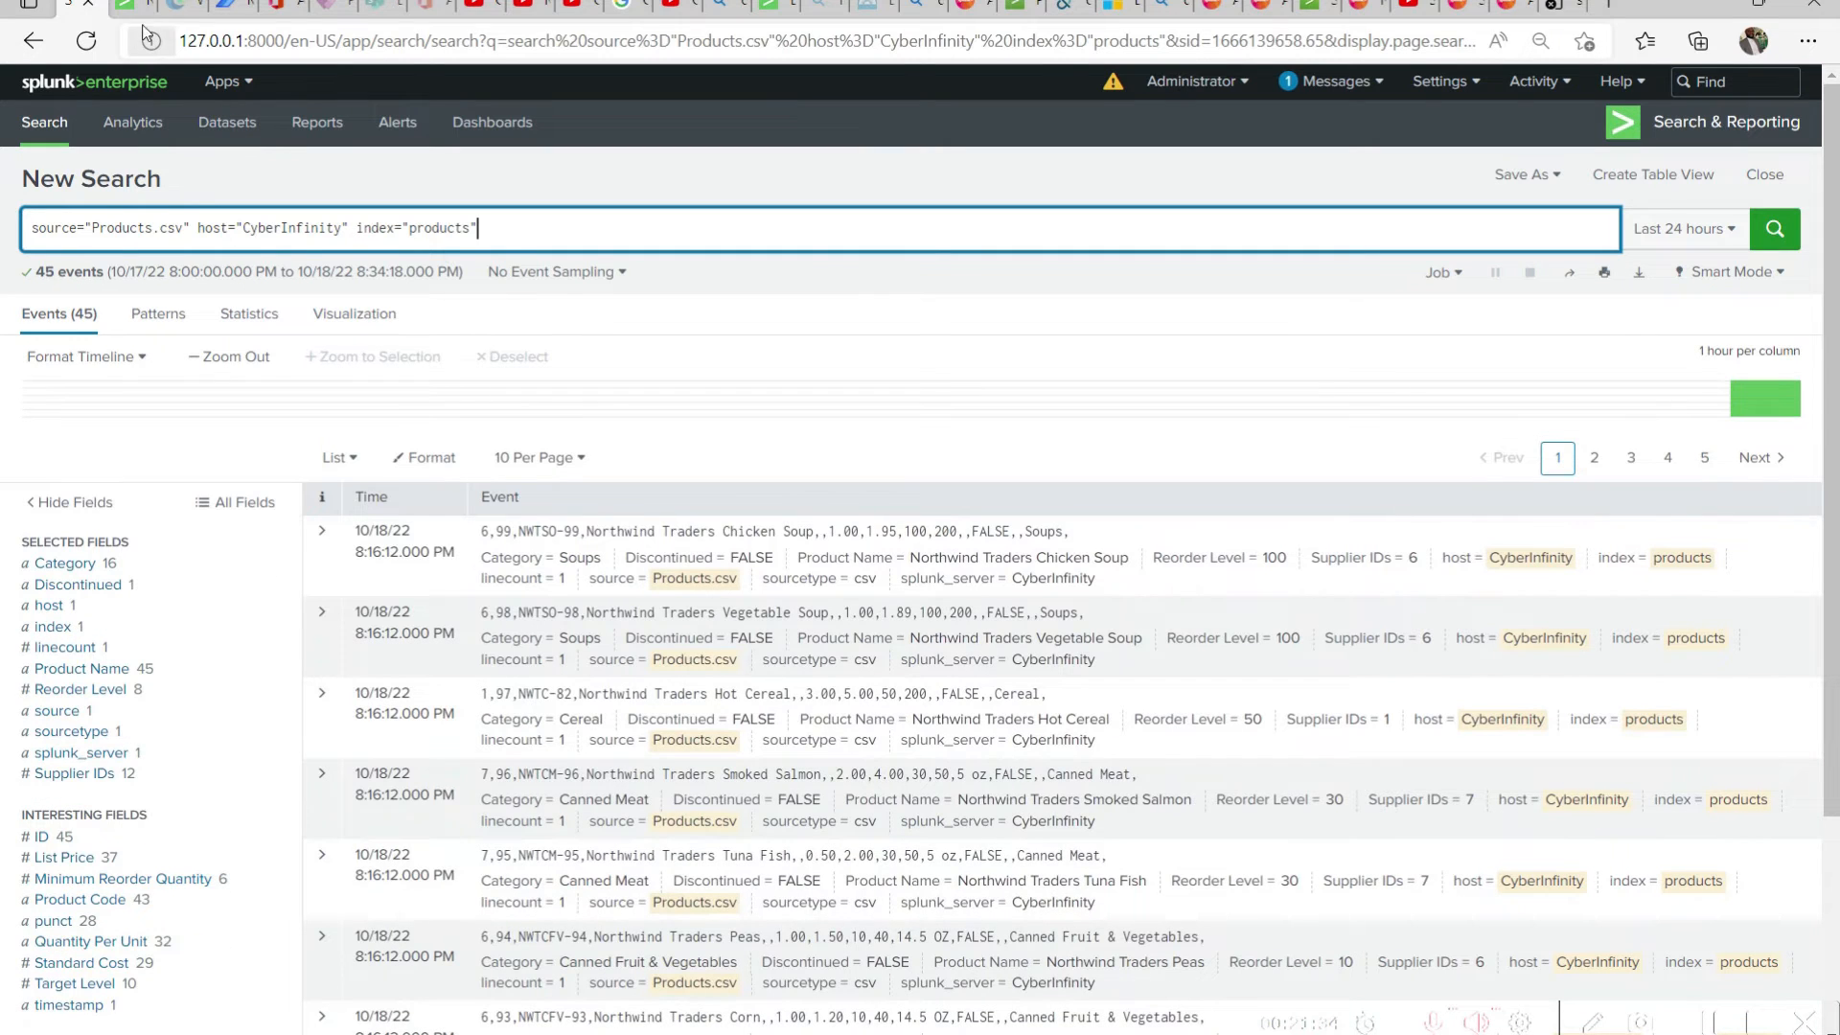
pyautogui.click(284, 141)
pyautogui.click(78, 8)
# Save the products search as a report titled "Products Report"
pyautogui.click(1557, 173)
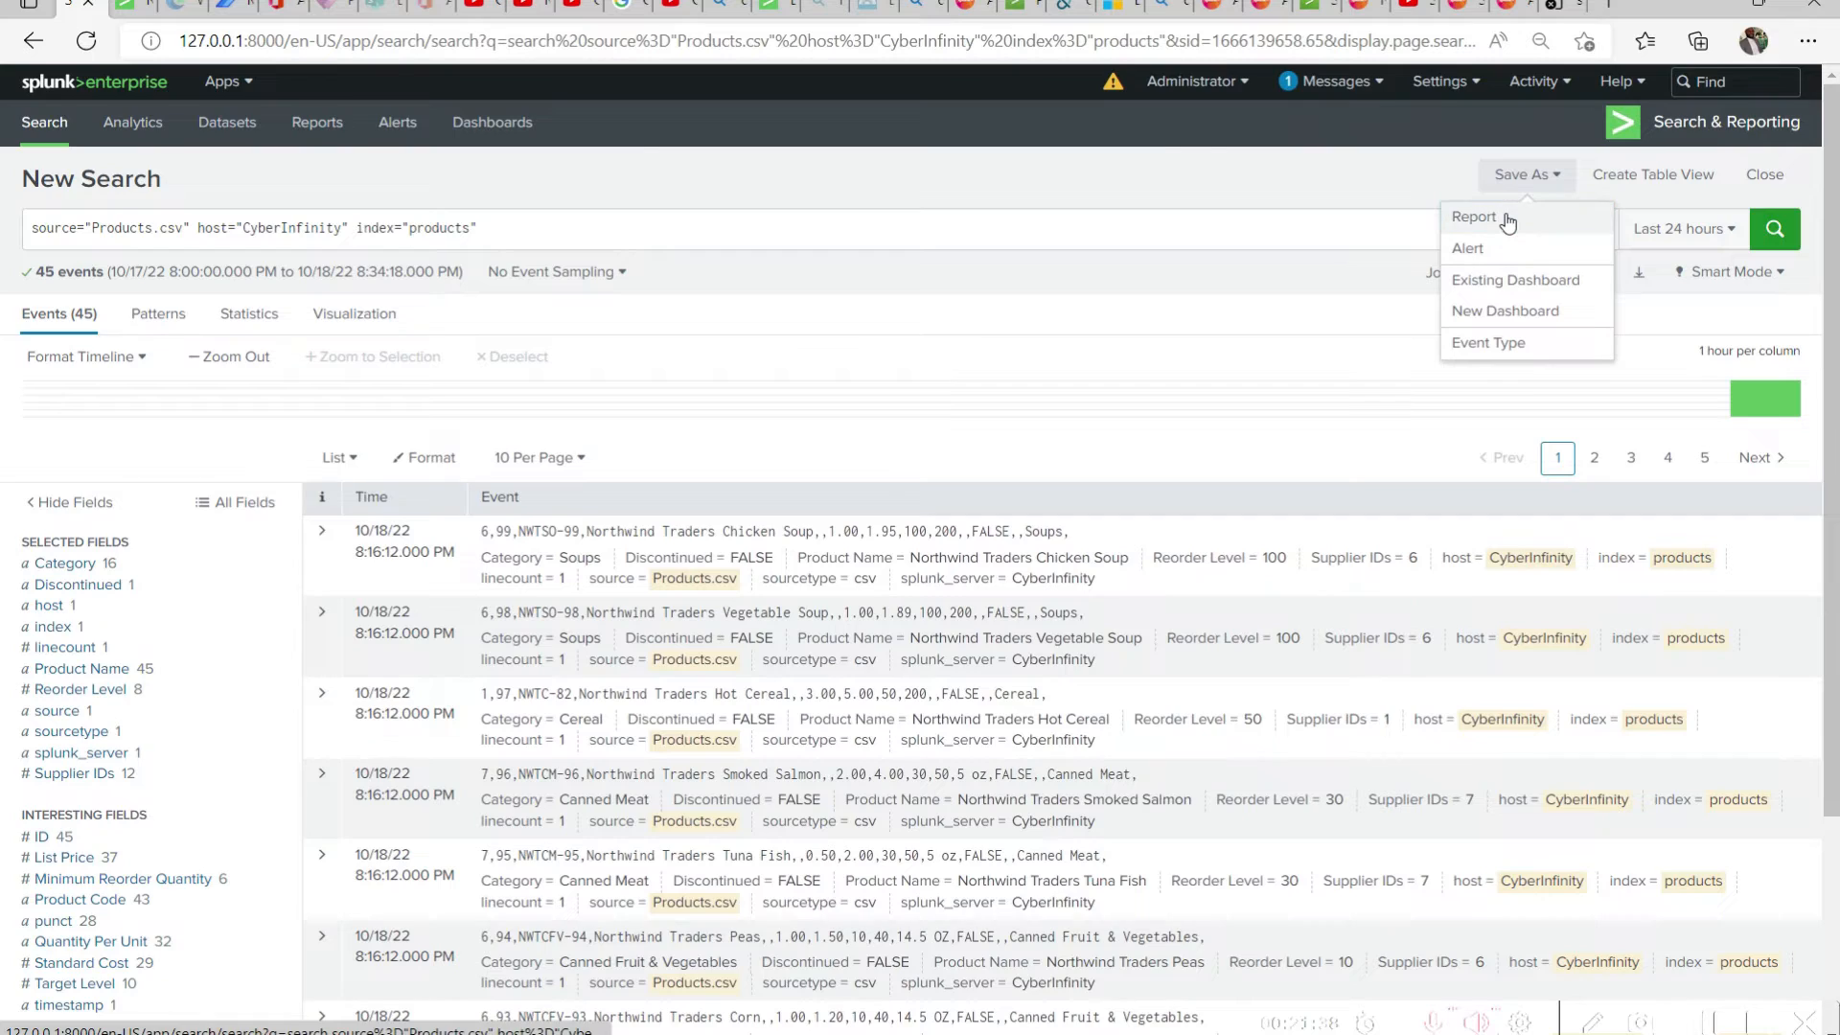
pyautogui.click(1473, 214)
pyautogui.click(1040, 211)
pyautogui.write('Peo')
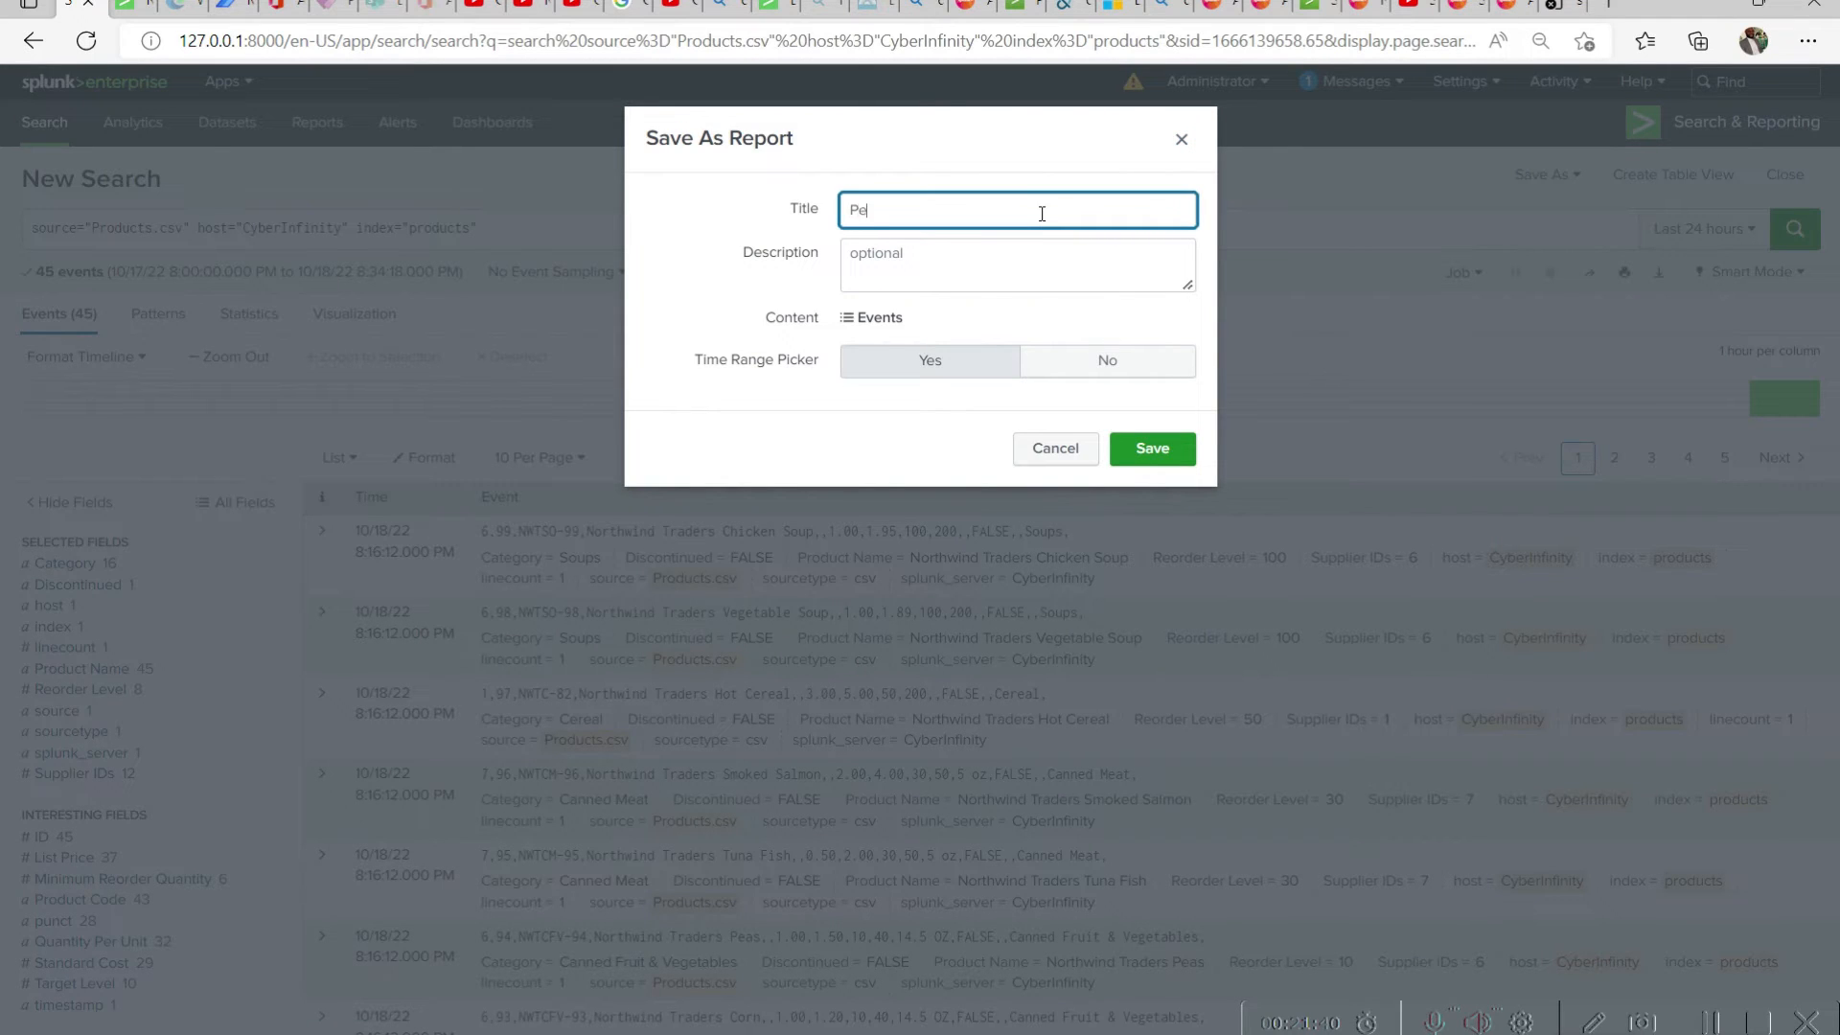
pyautogui.press('BackSpace')
pyautogui.press('BackSpace')
pyautogui.write('roducts Report')
pyautogui.click(1145, 458)
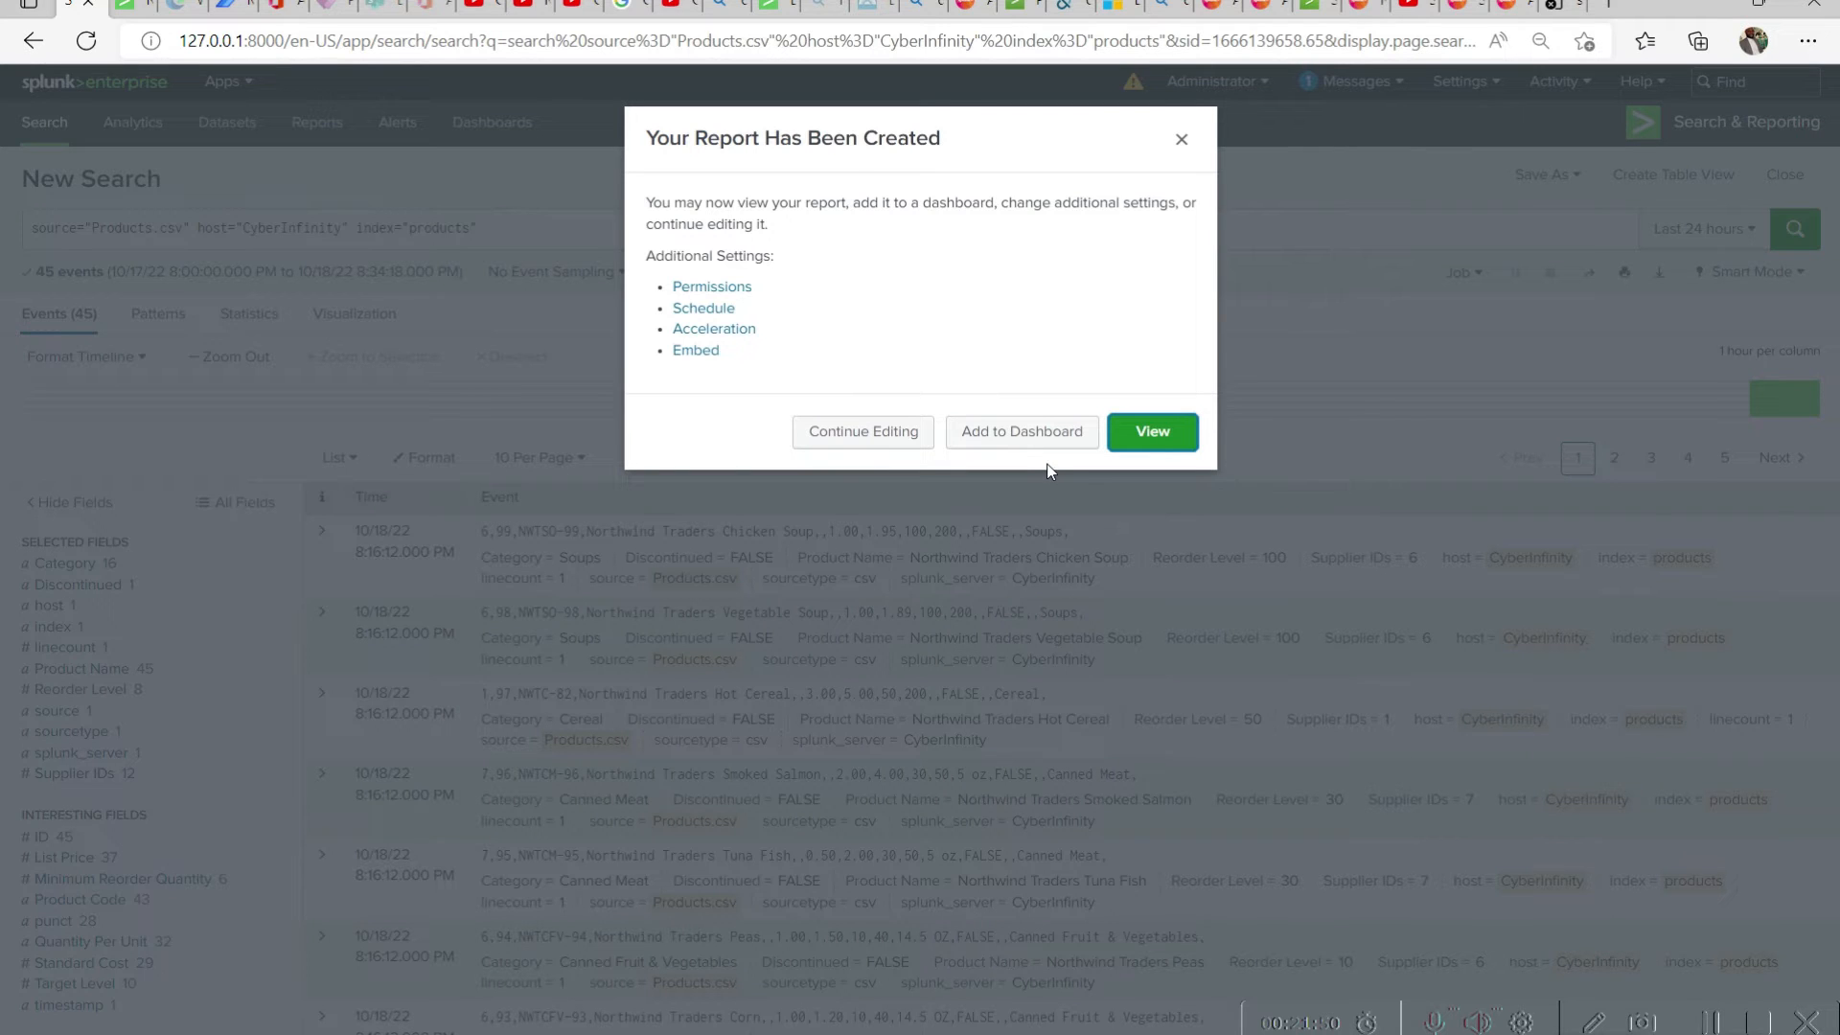
# Reload the list of saved reports and expand the details of Products Report and My First Report
pyautogui.click(144, 12)
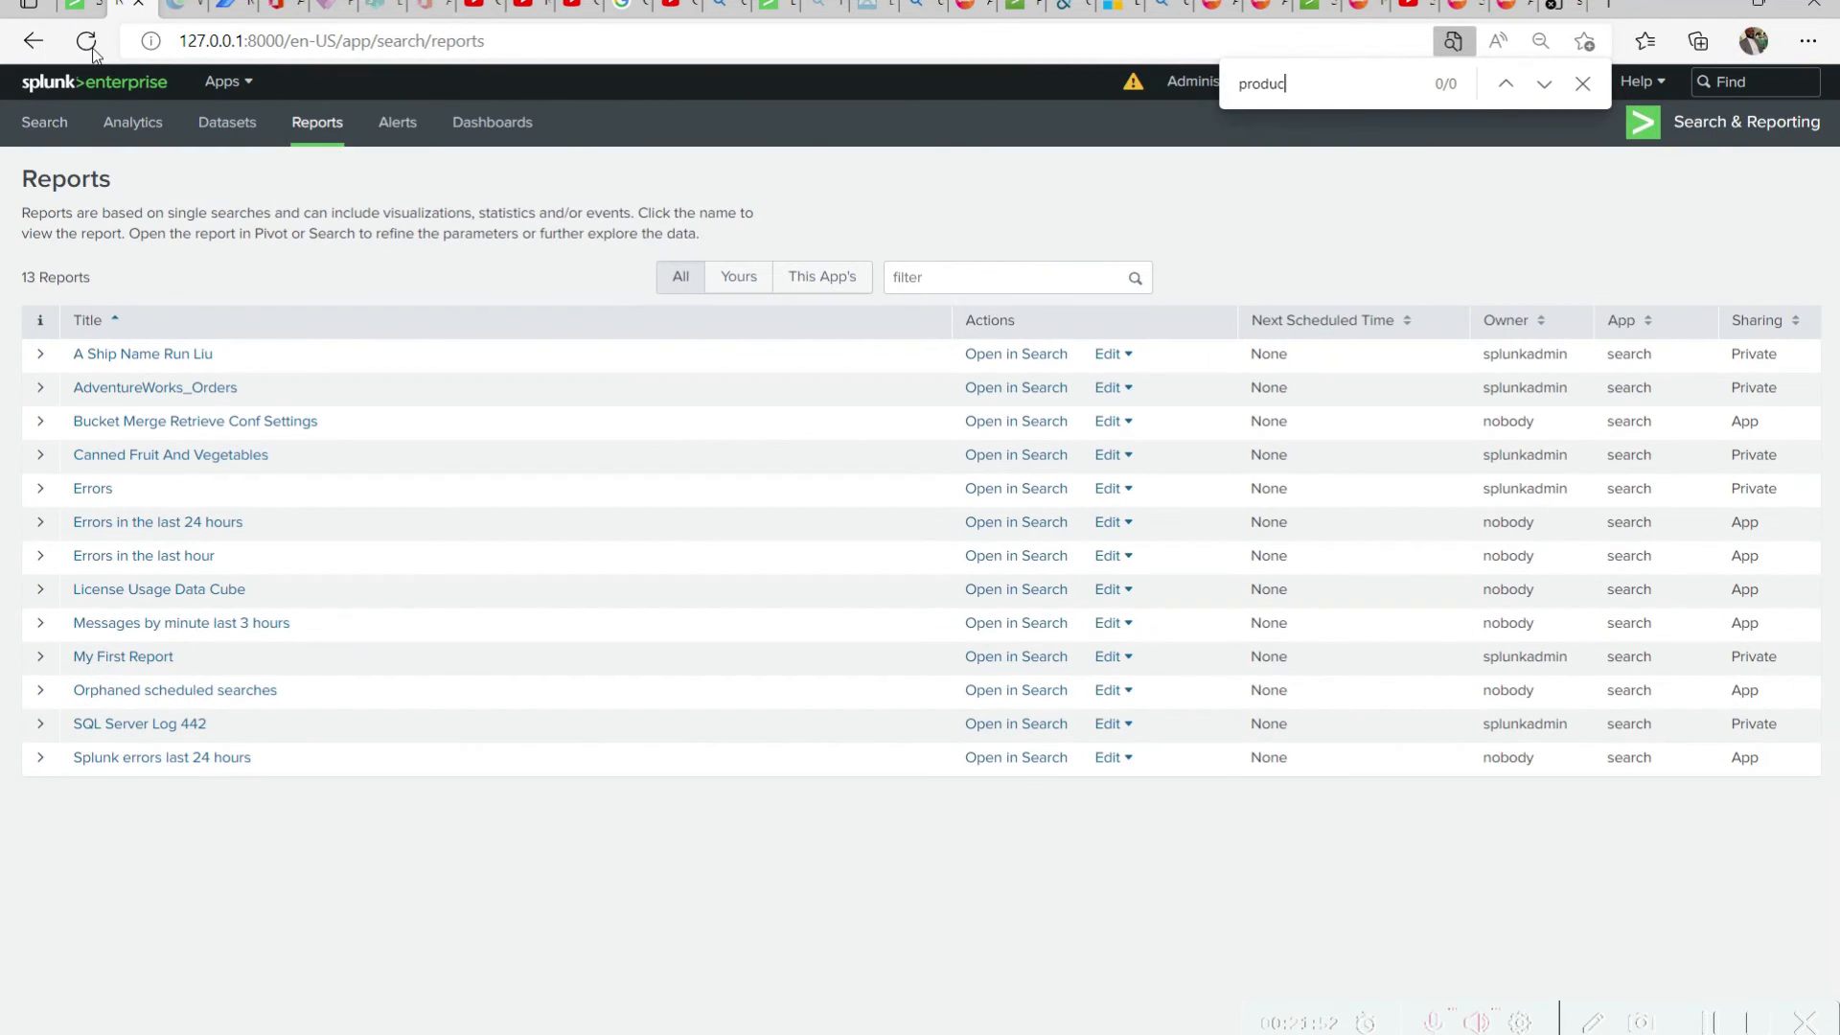
pyautogui.press('F5')
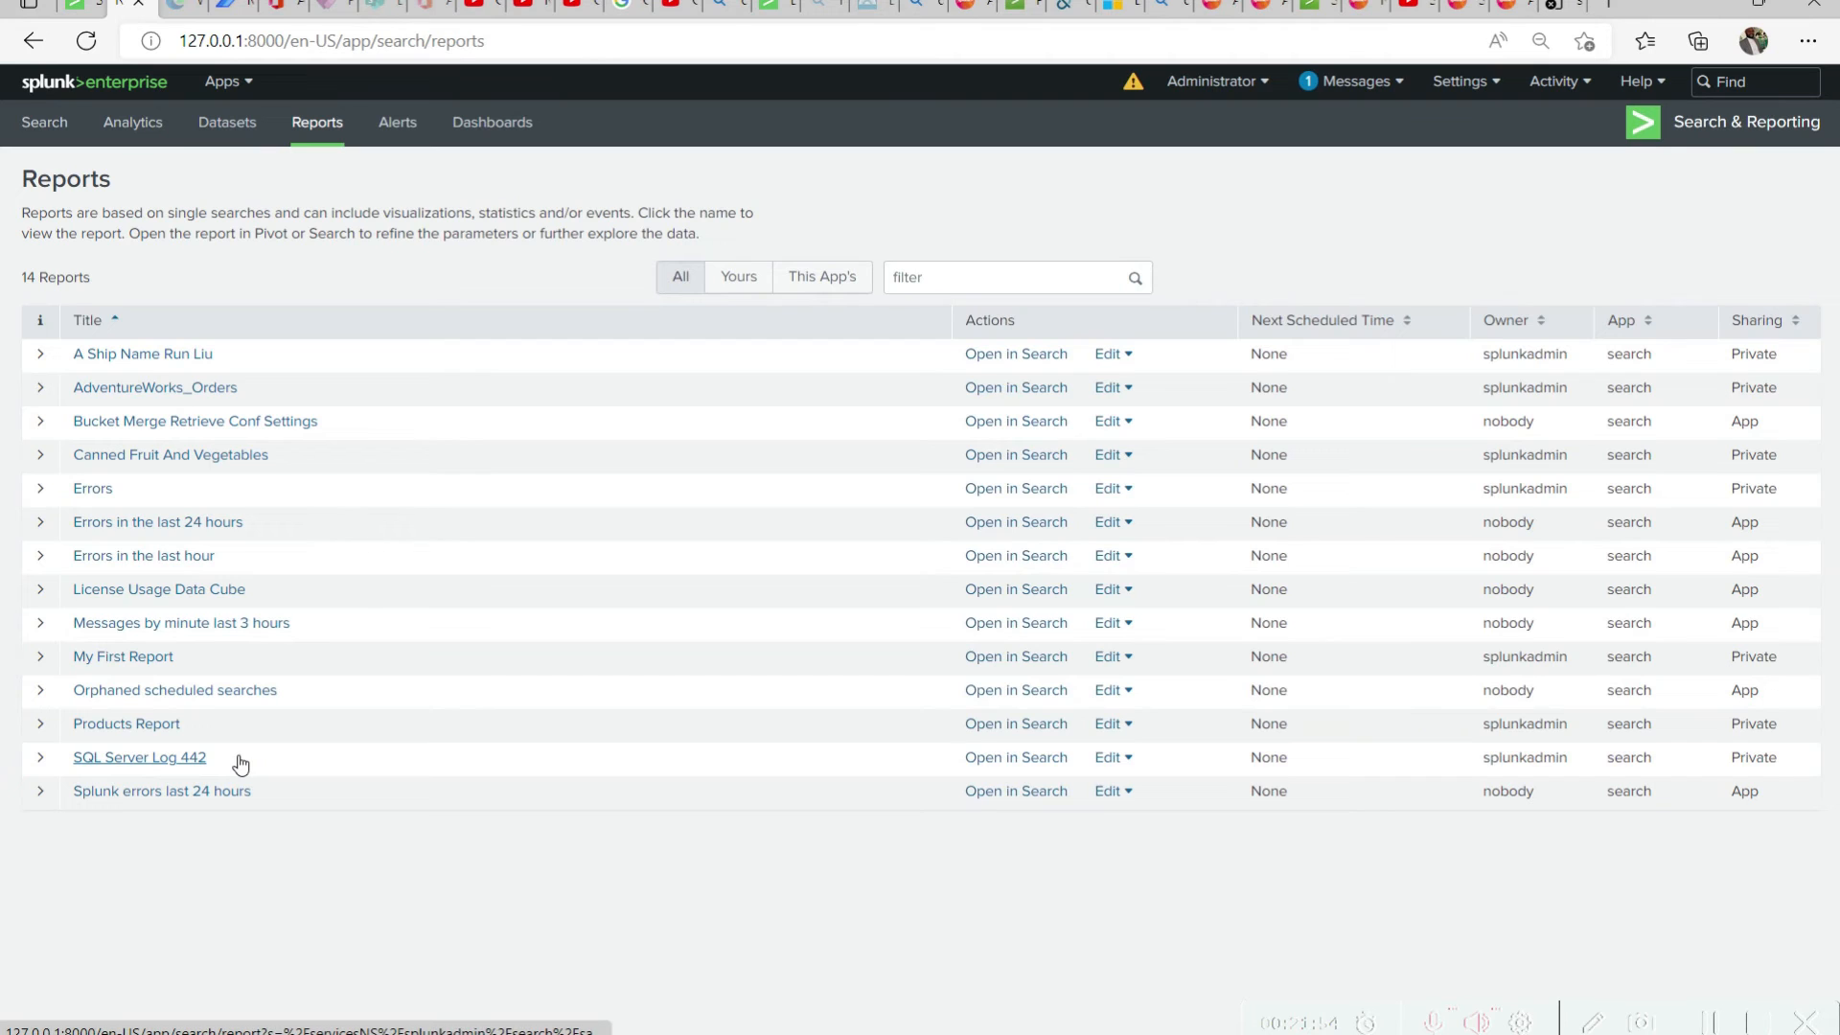
pyautogui.click(42, 728)
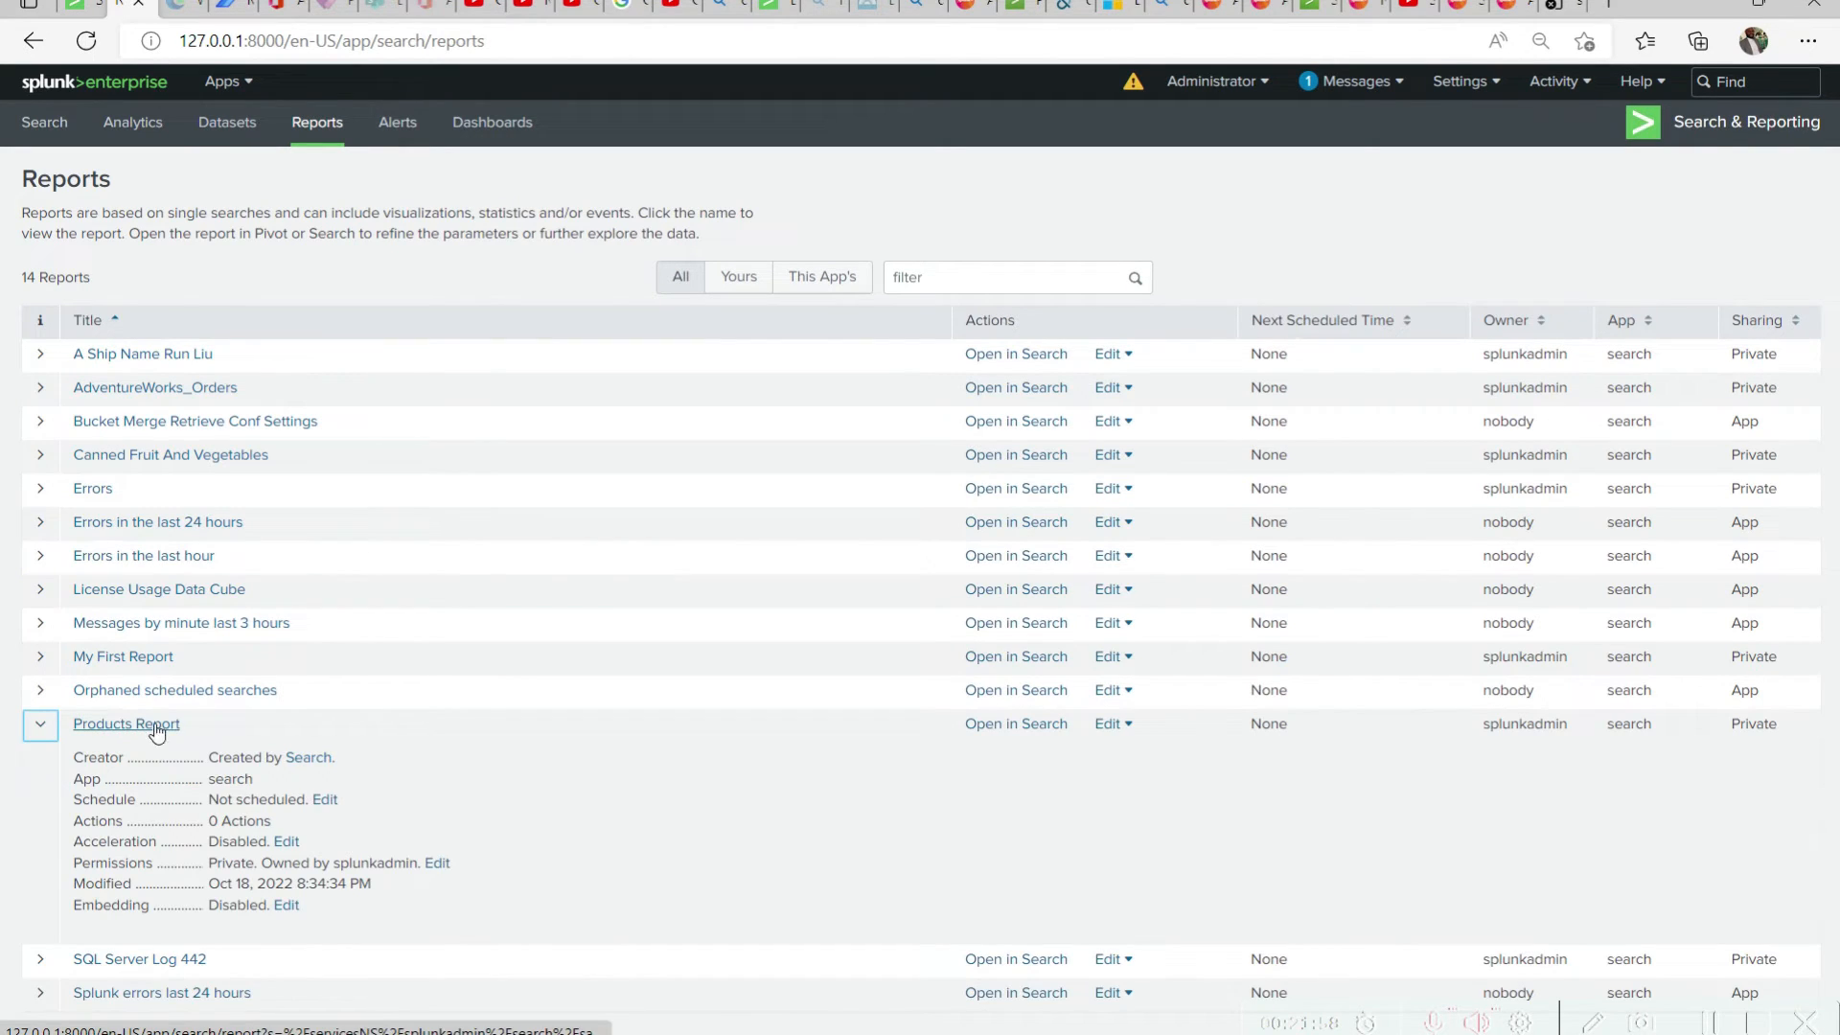
pyautogui.click(42, 658)
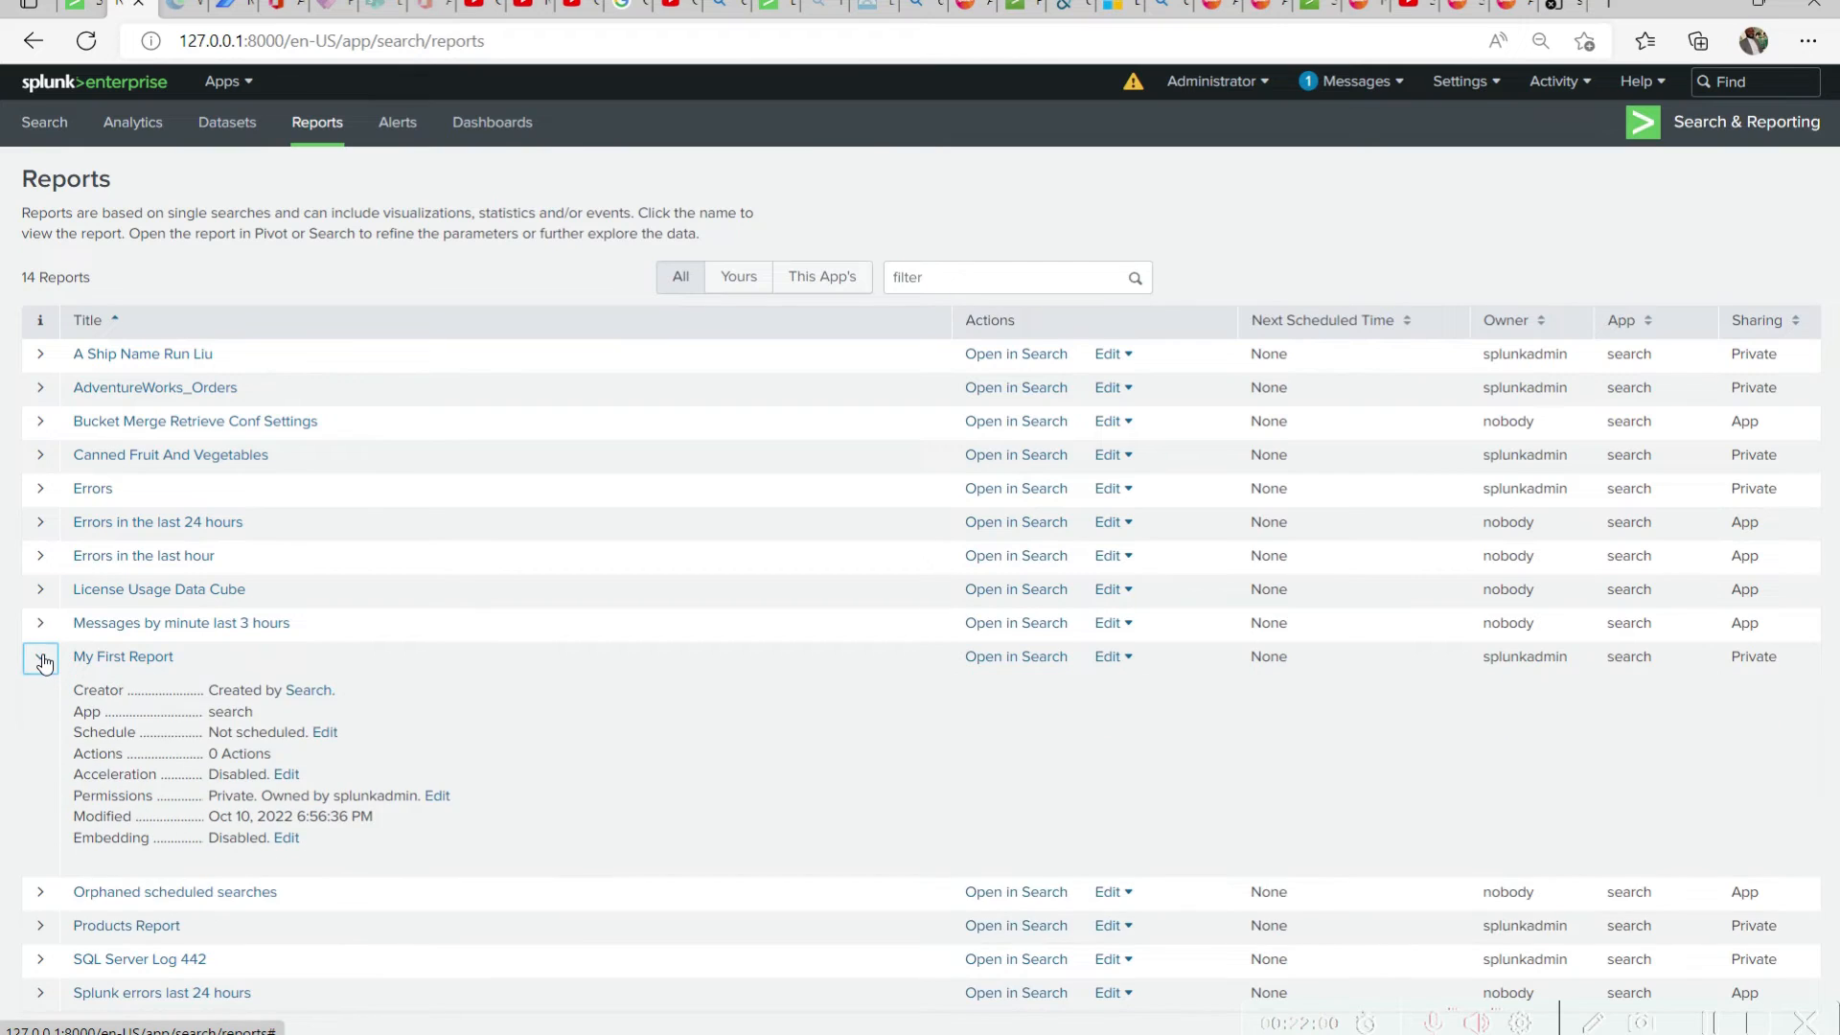
# Set Products Report to run every day with a 5-minute schedule window
pyautogui.click(42, 659)
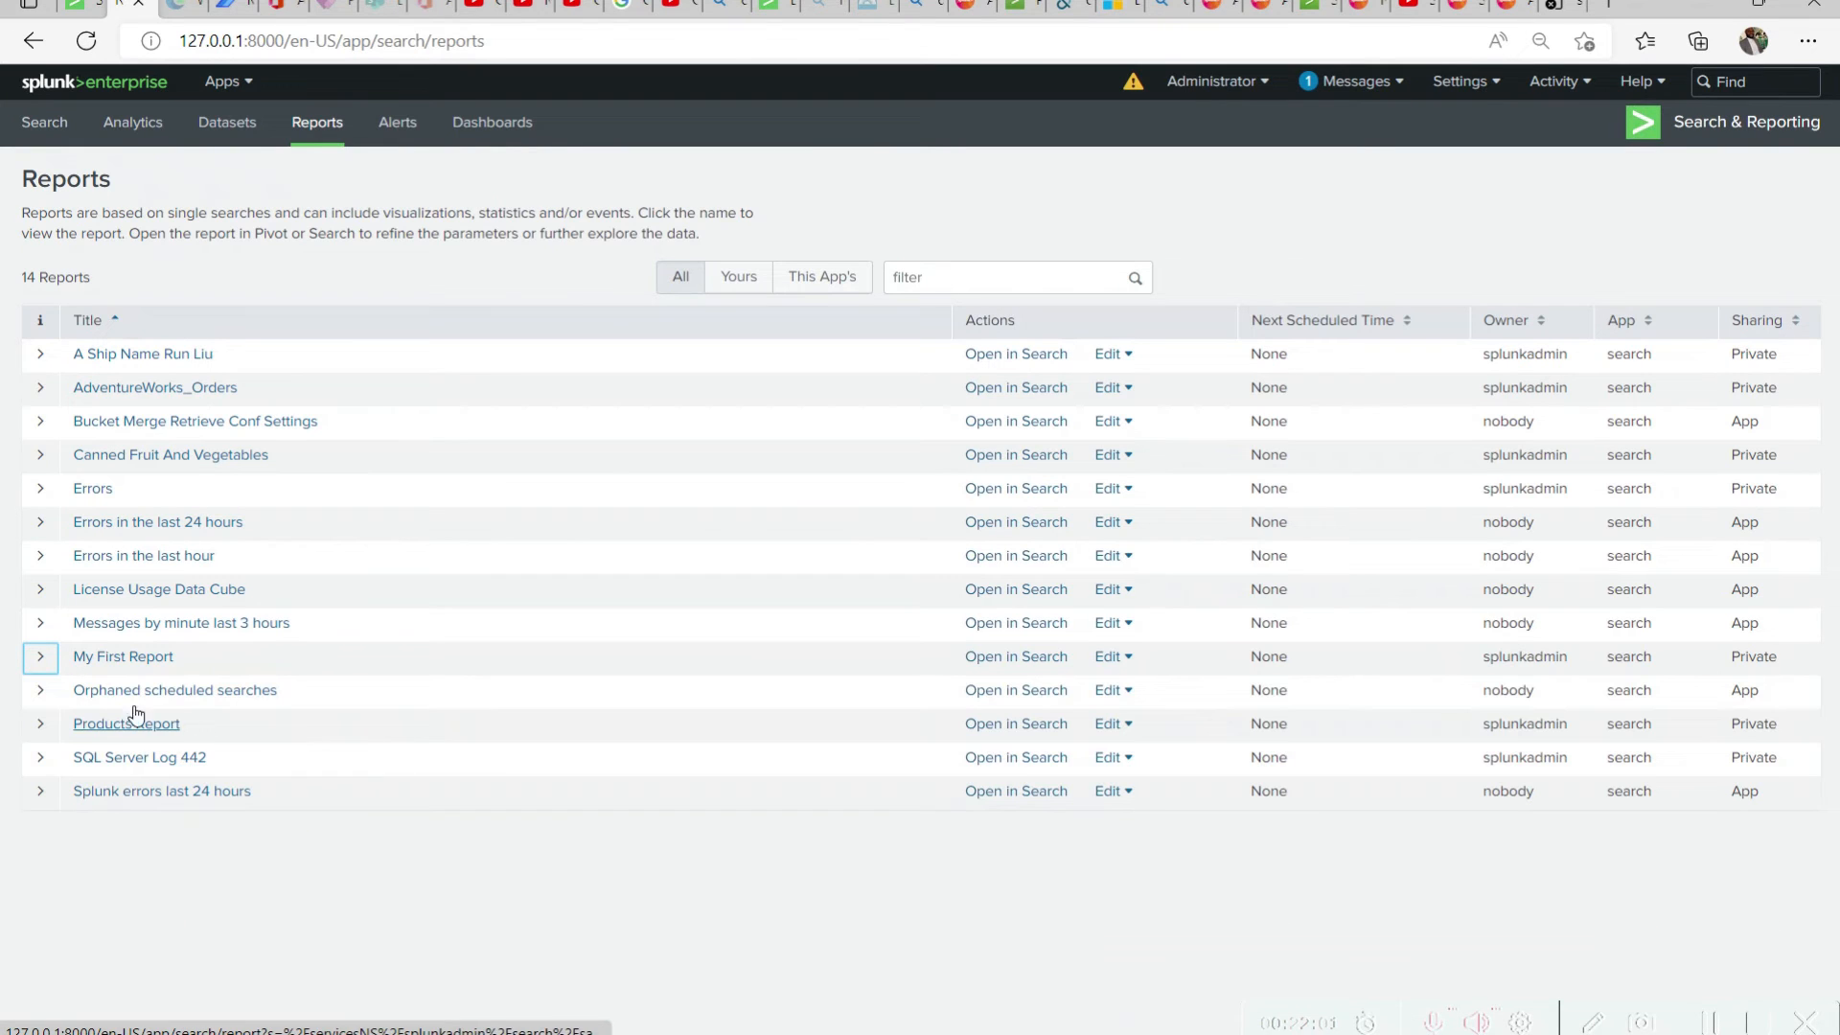
pyautogui.click(40, 724)
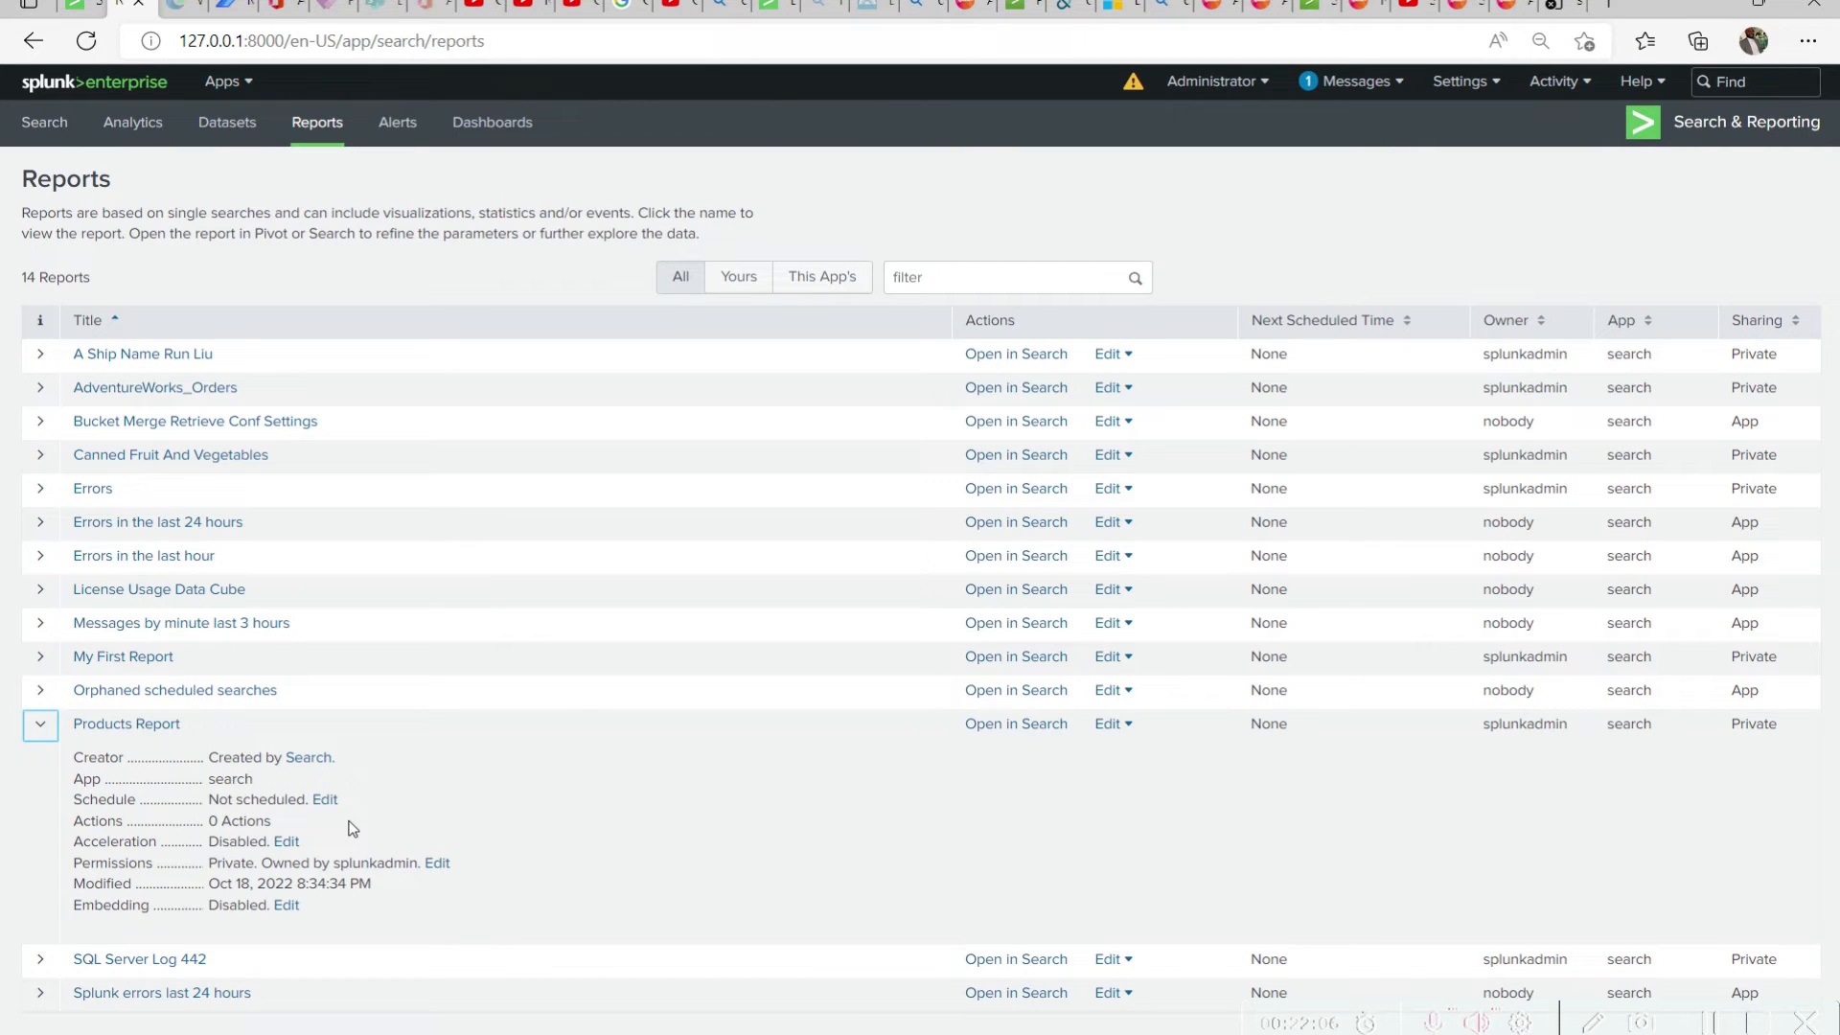
pyautogui.click(325, 799)
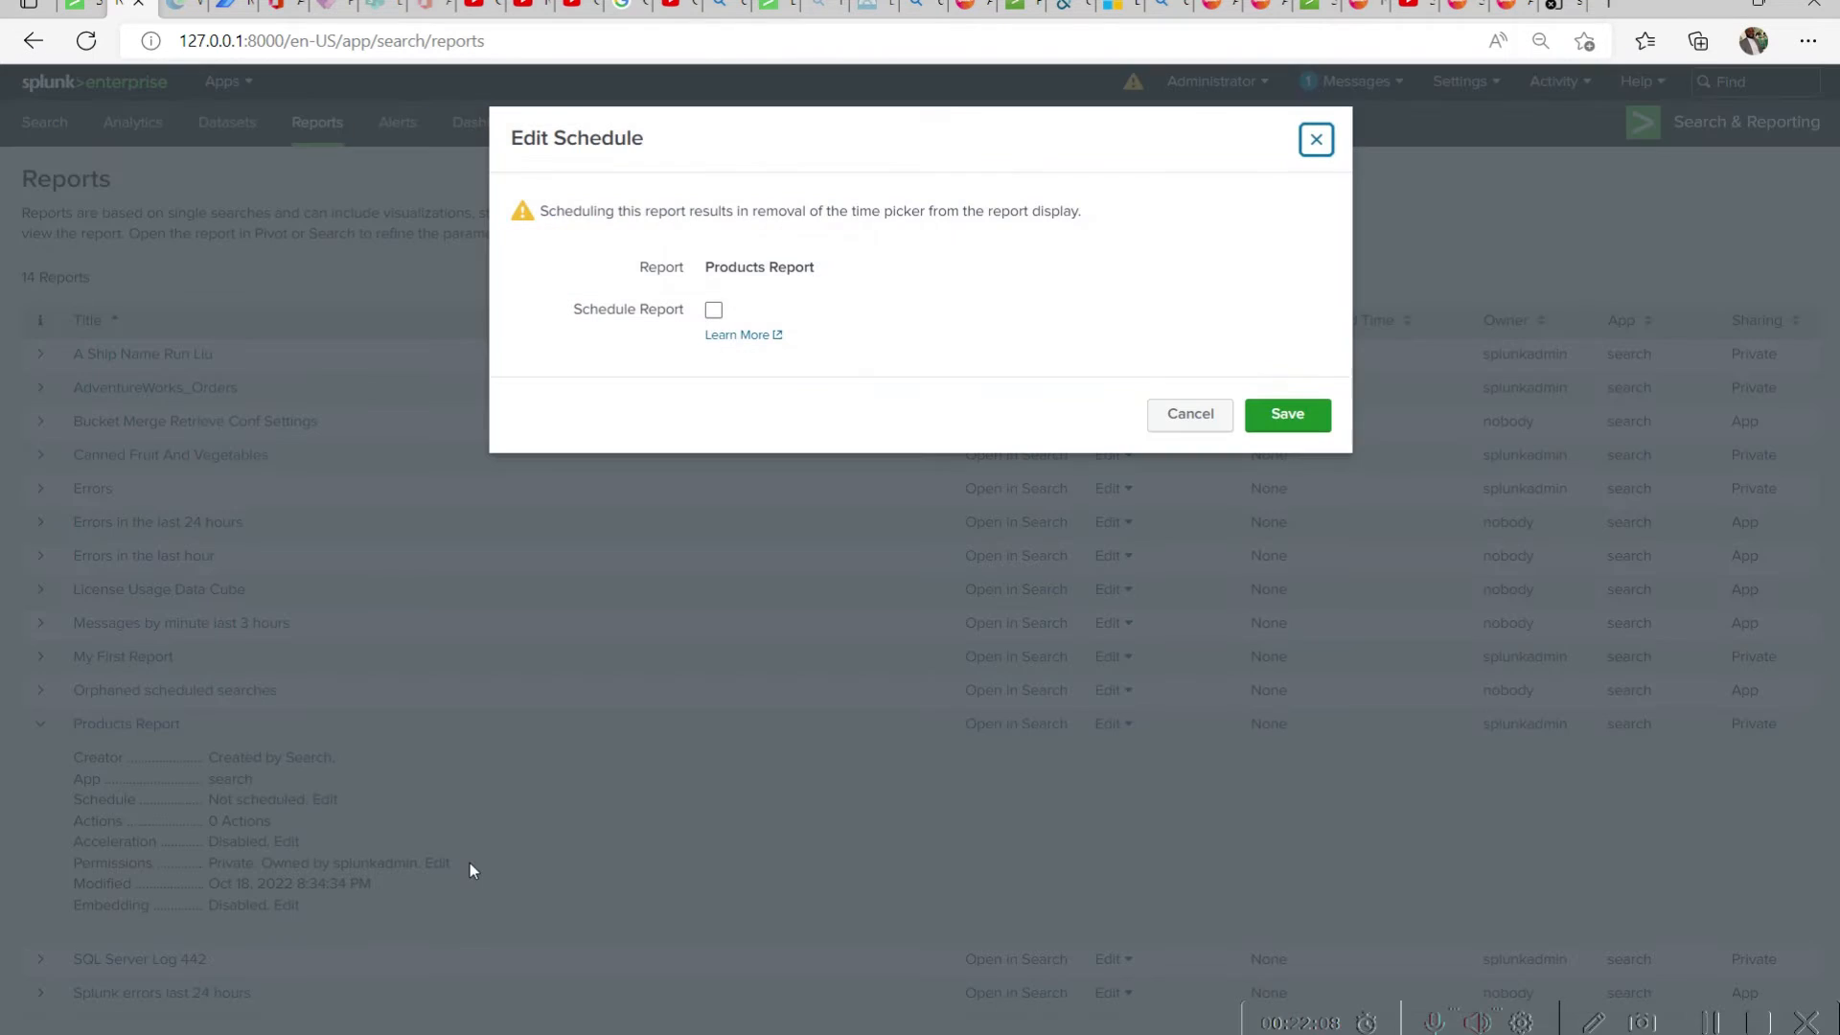
pyautogui.click(713, 312)
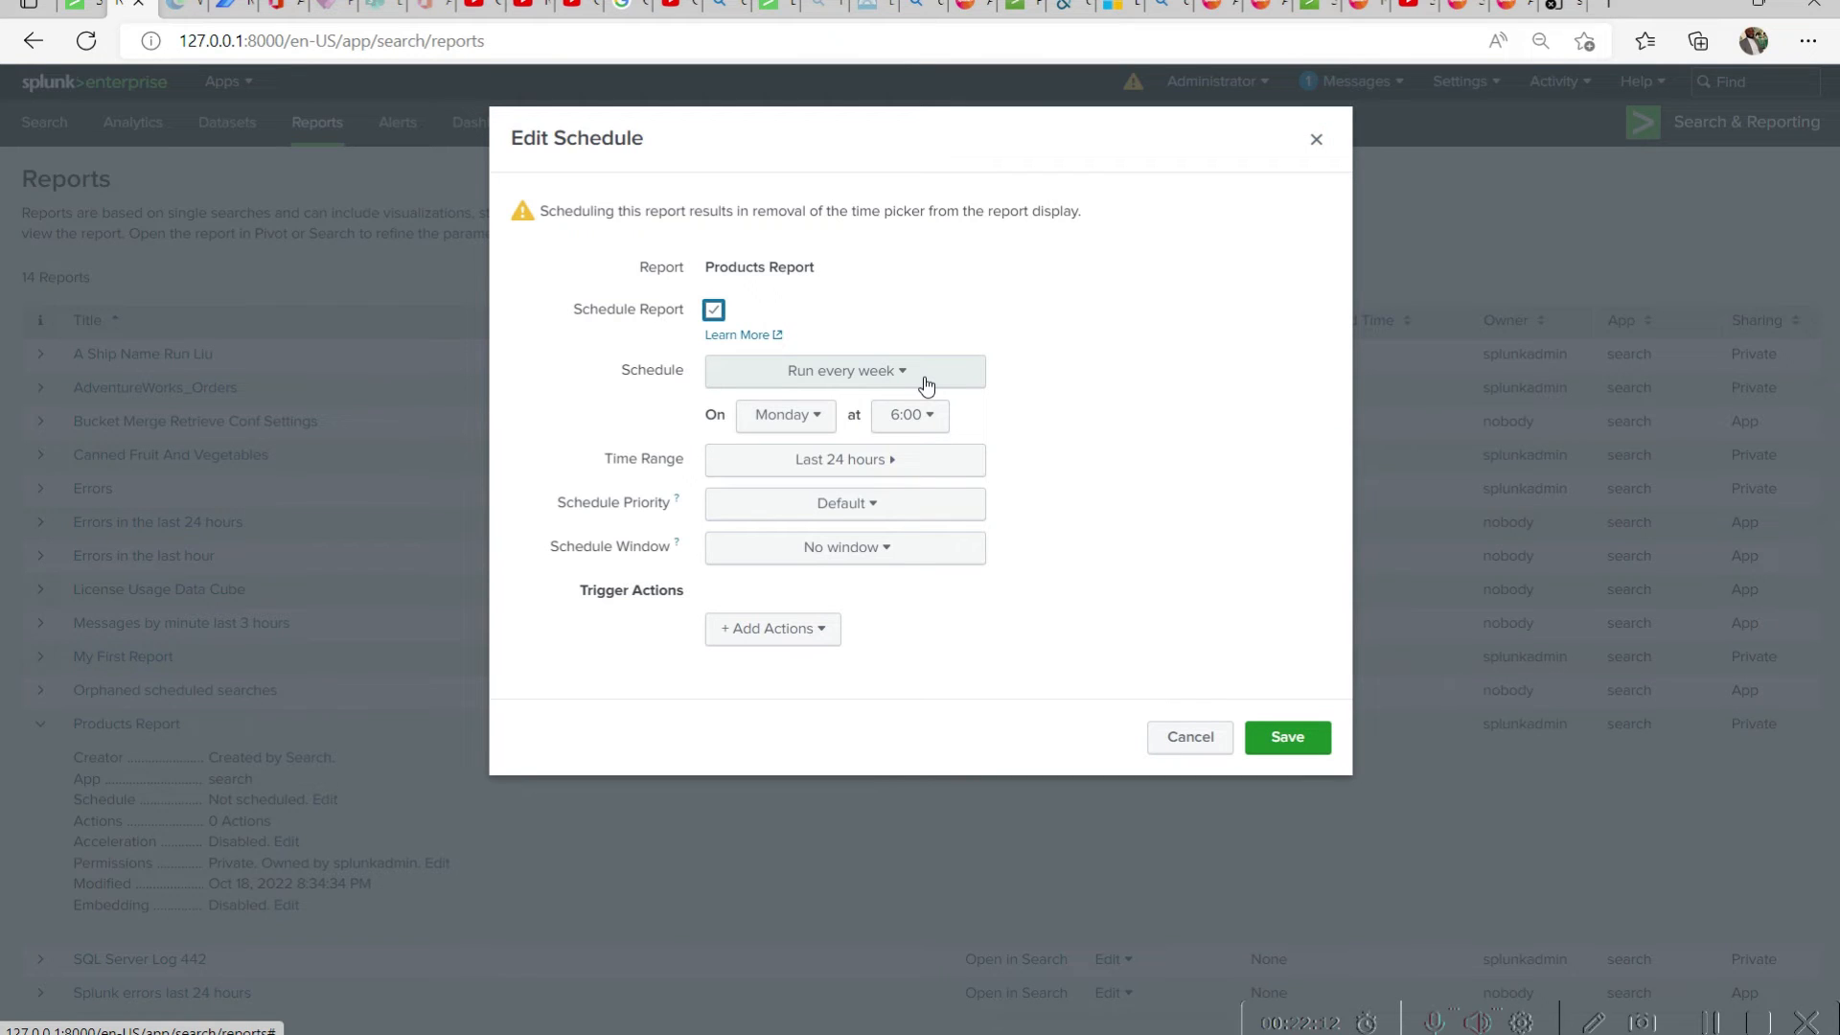
pyautogui.click(925, 383)
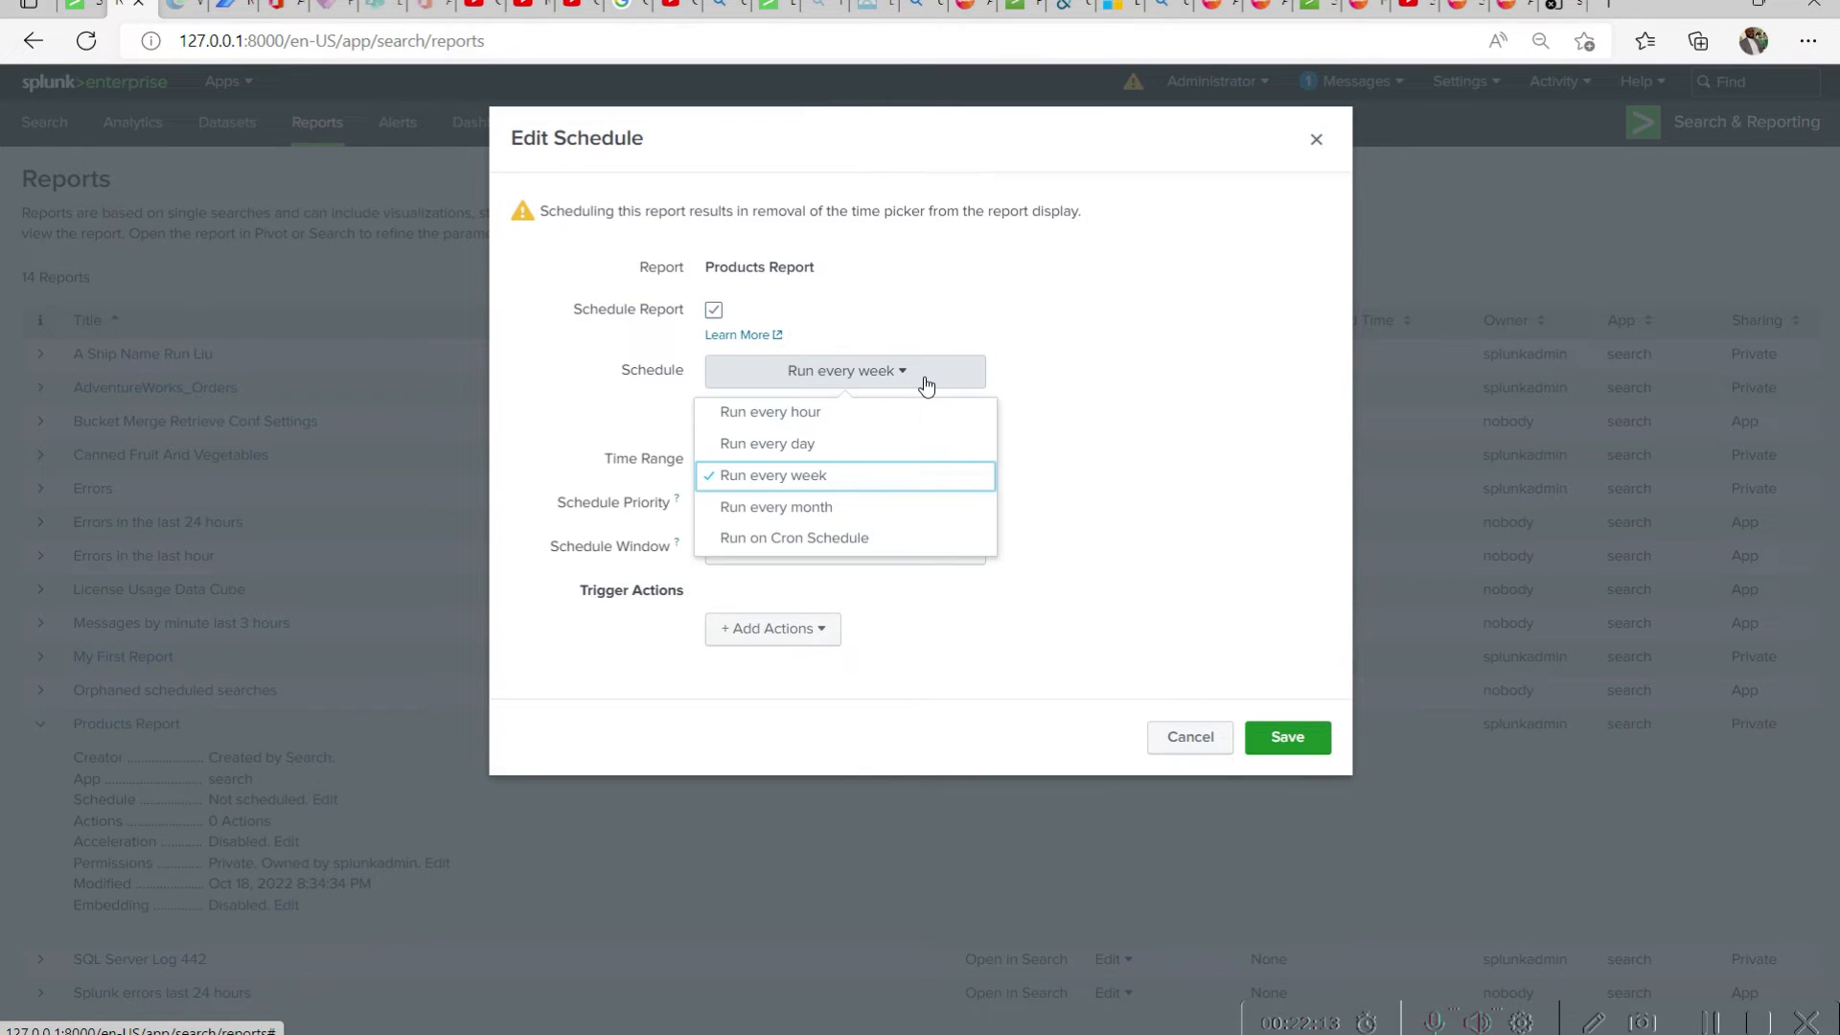
pyautogui.click(843, 444)
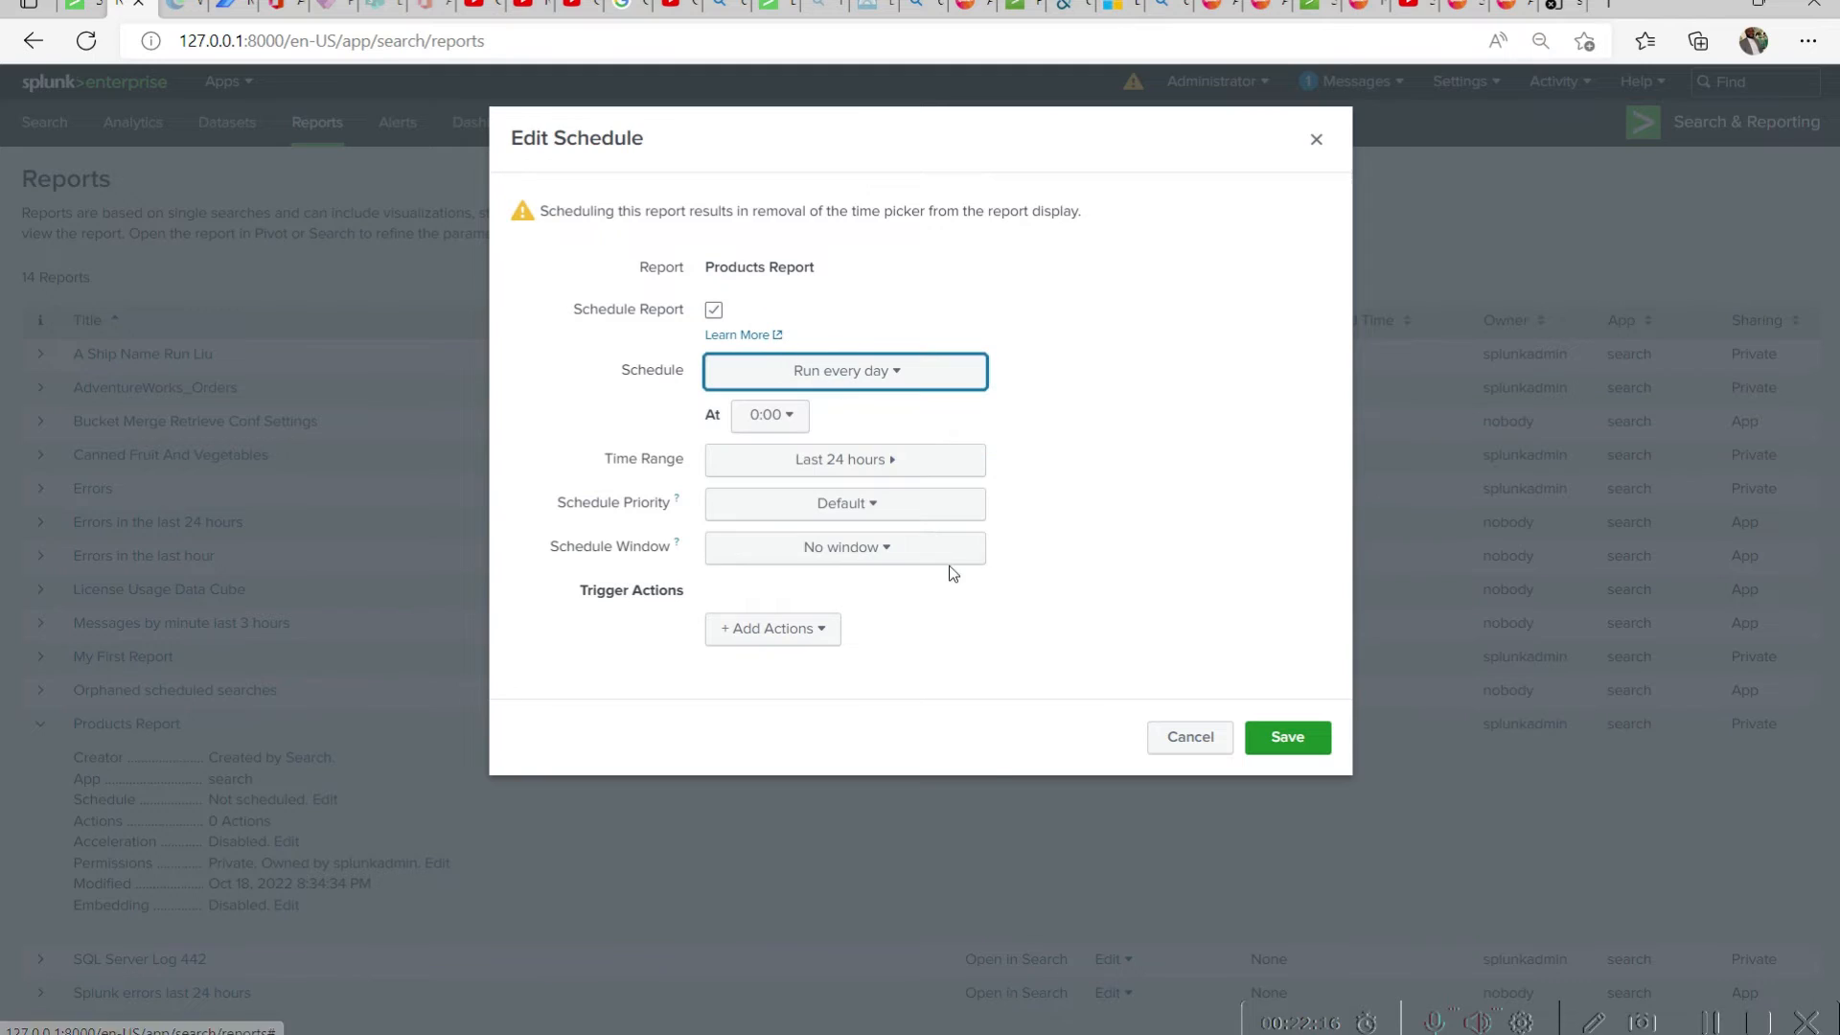
pyautogui.click(888, 546)
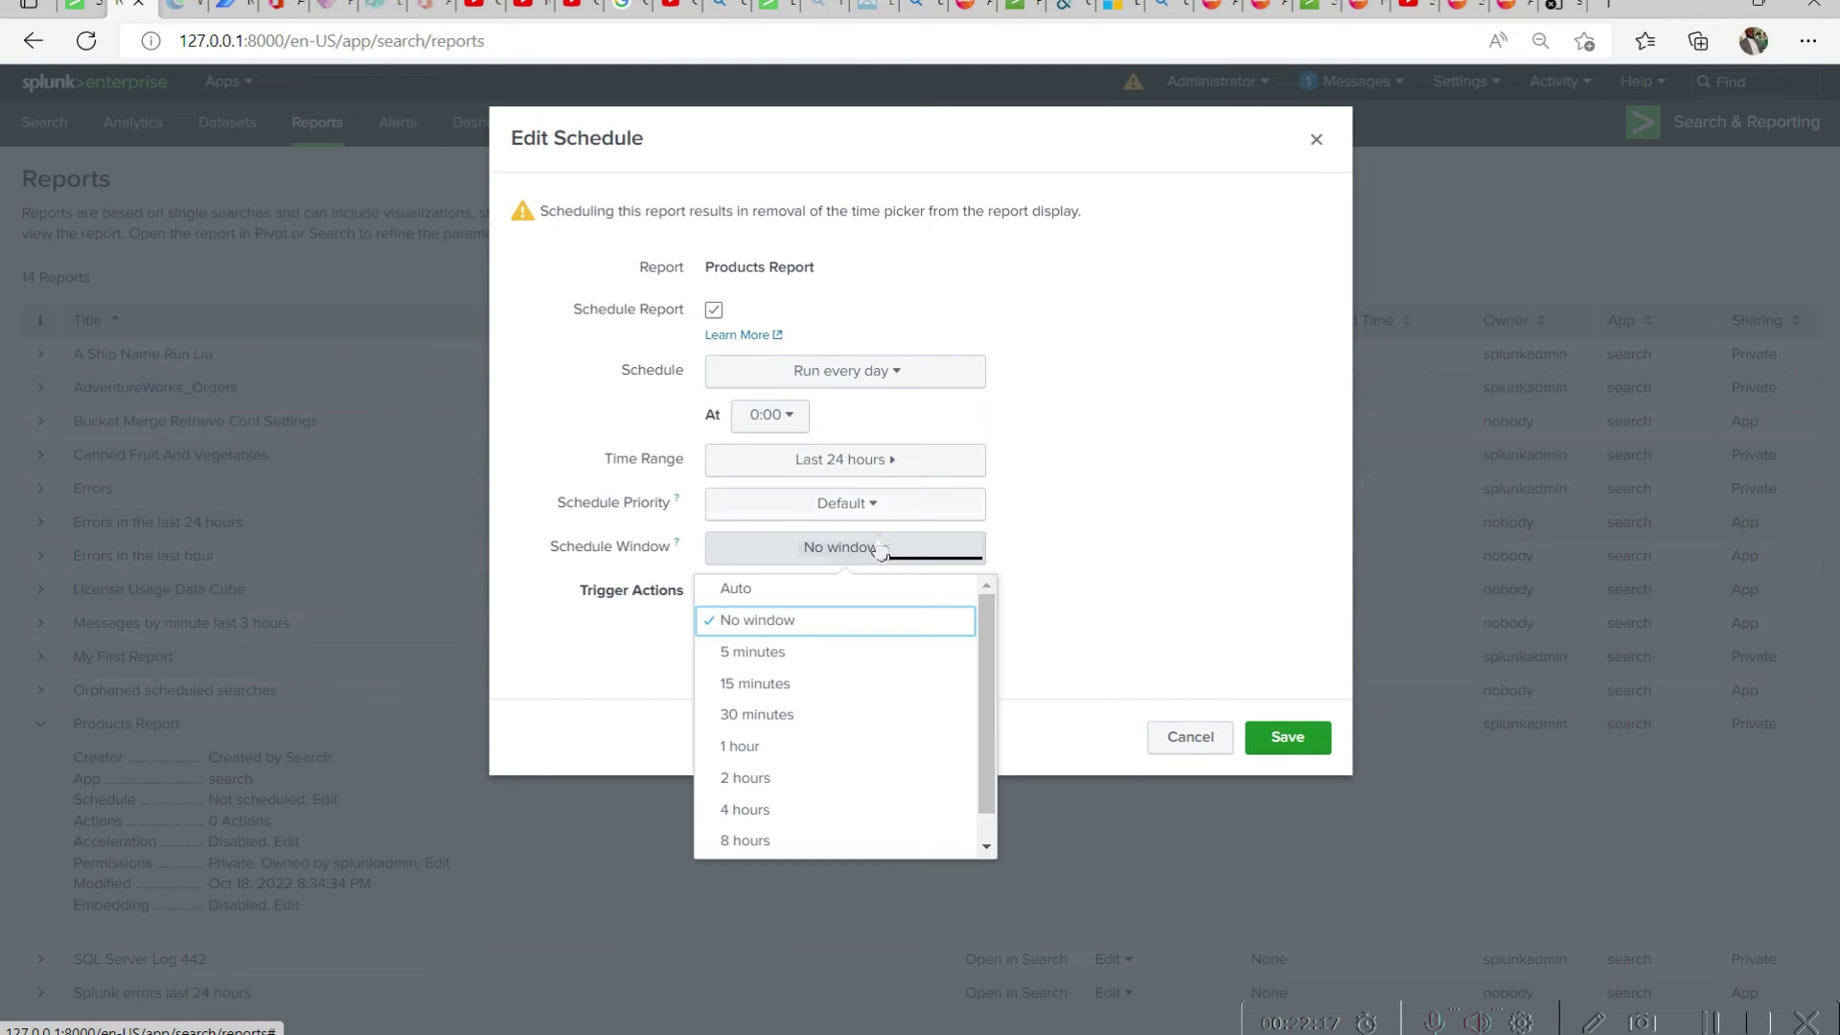
pyautogui.click(801, 651)
# Add a Log Event trigger action with the event text "products report has run" and save the schedule
pyautogui.click(822, 629)
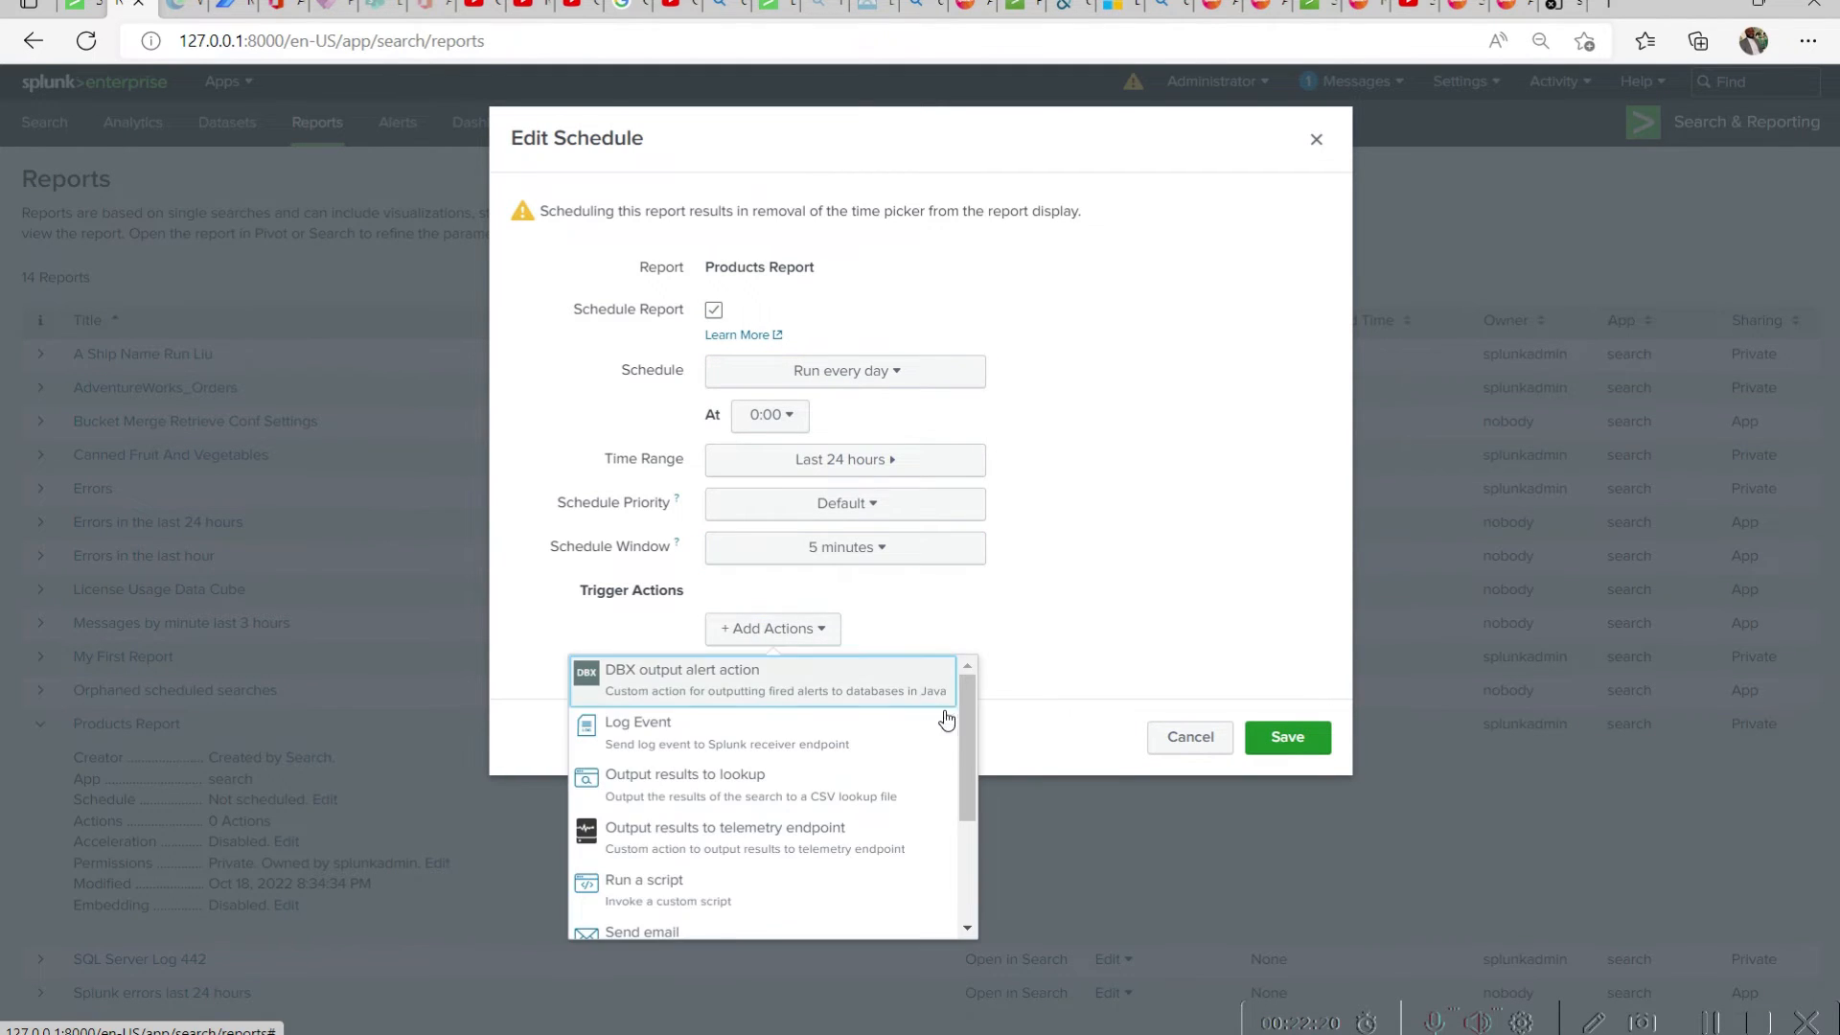
pyautogui.click(807, 753)
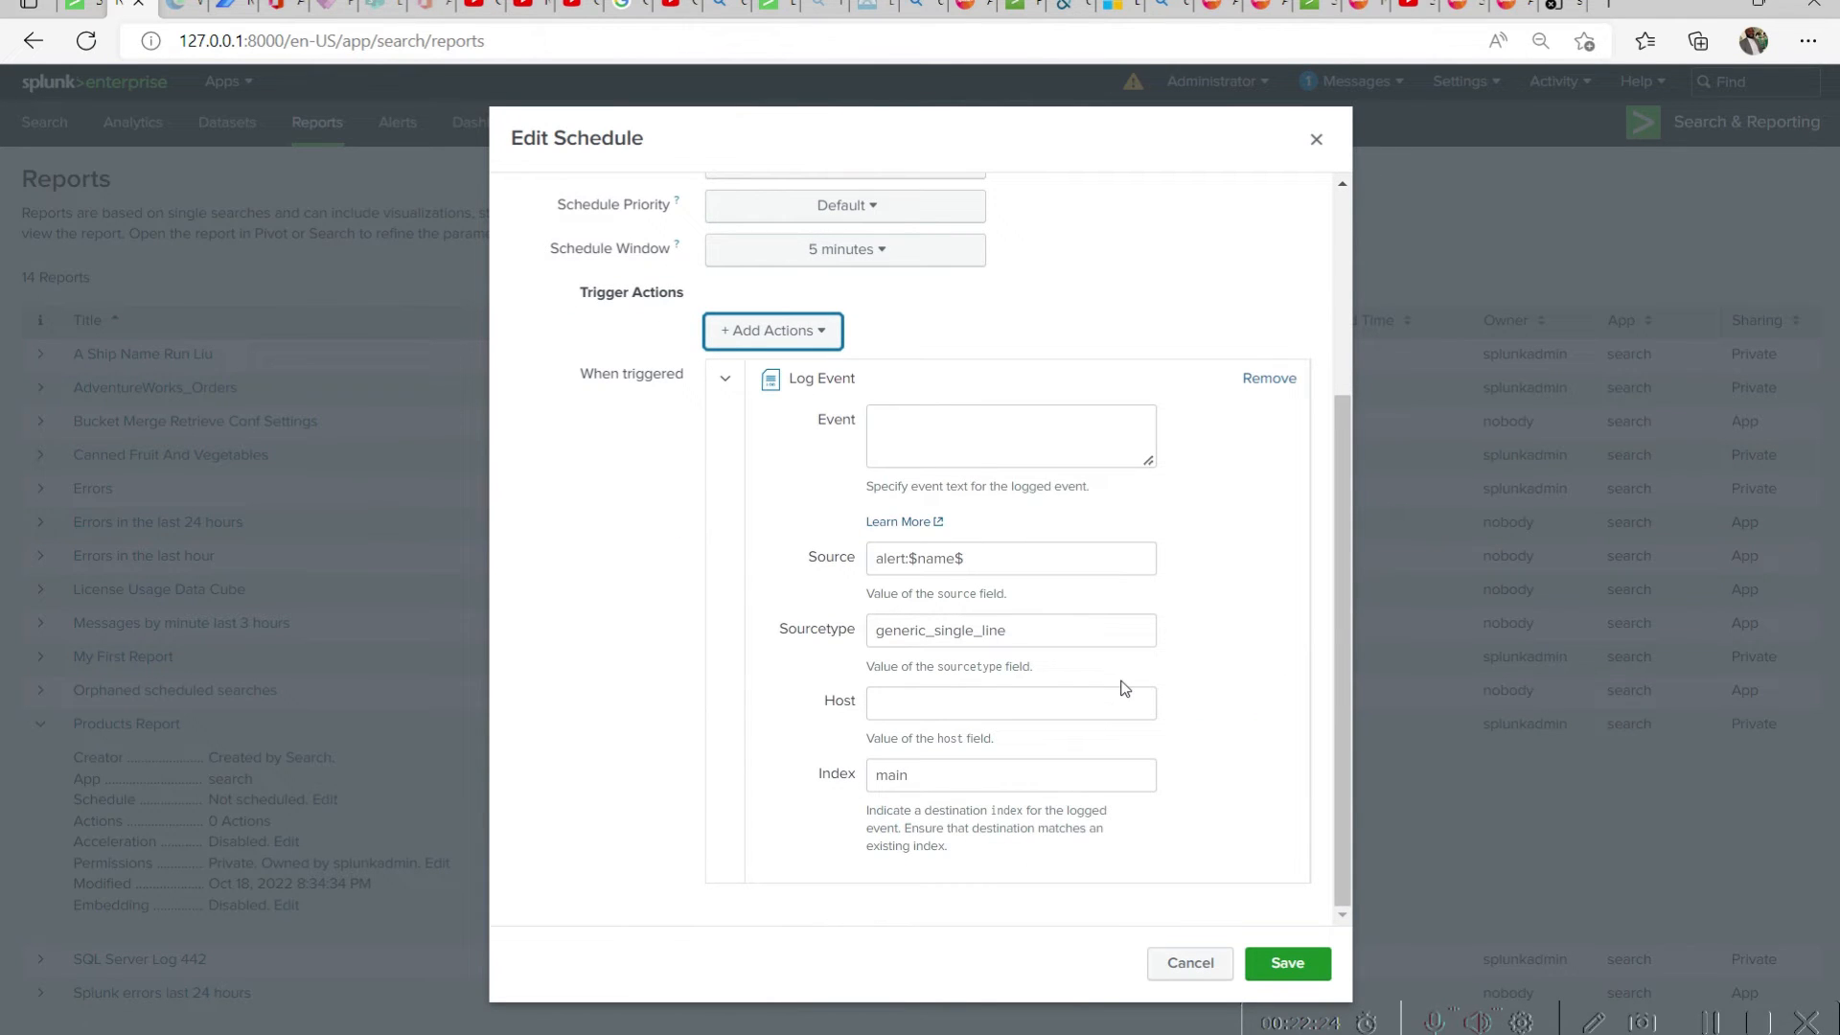
pyautogui.click(940, 436)
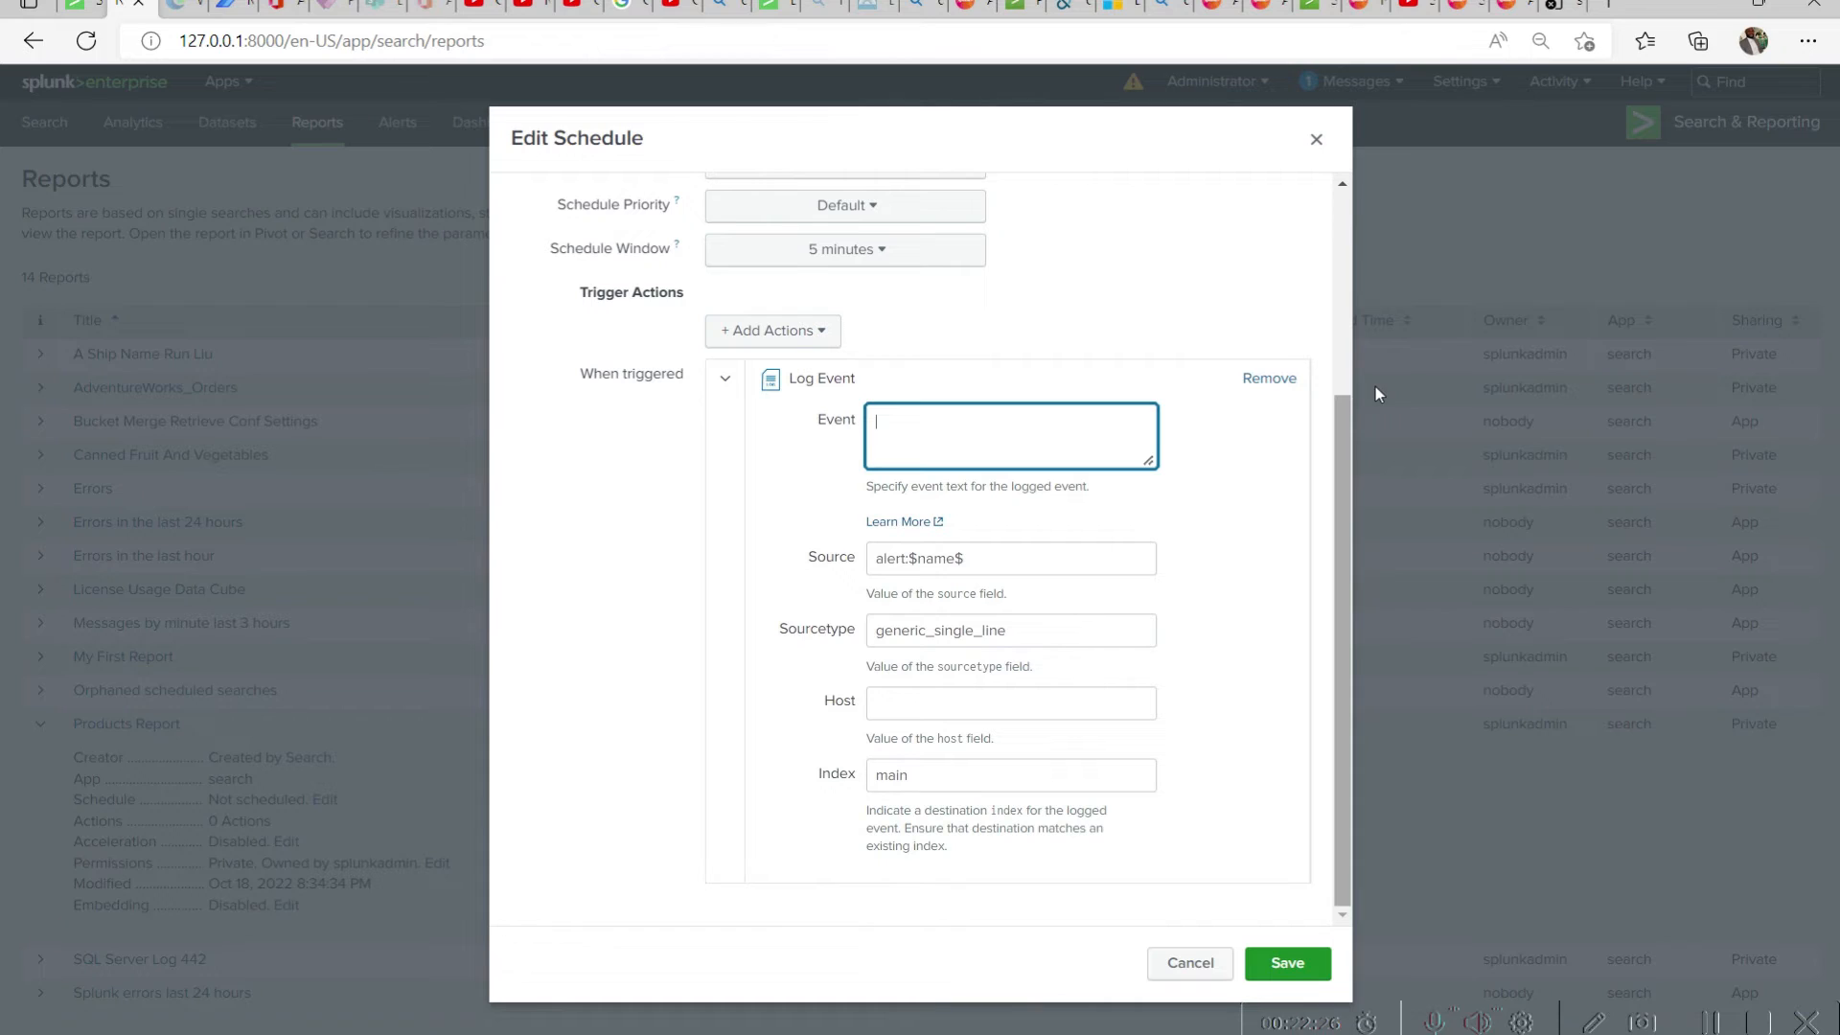
pyautogui.write('produt')
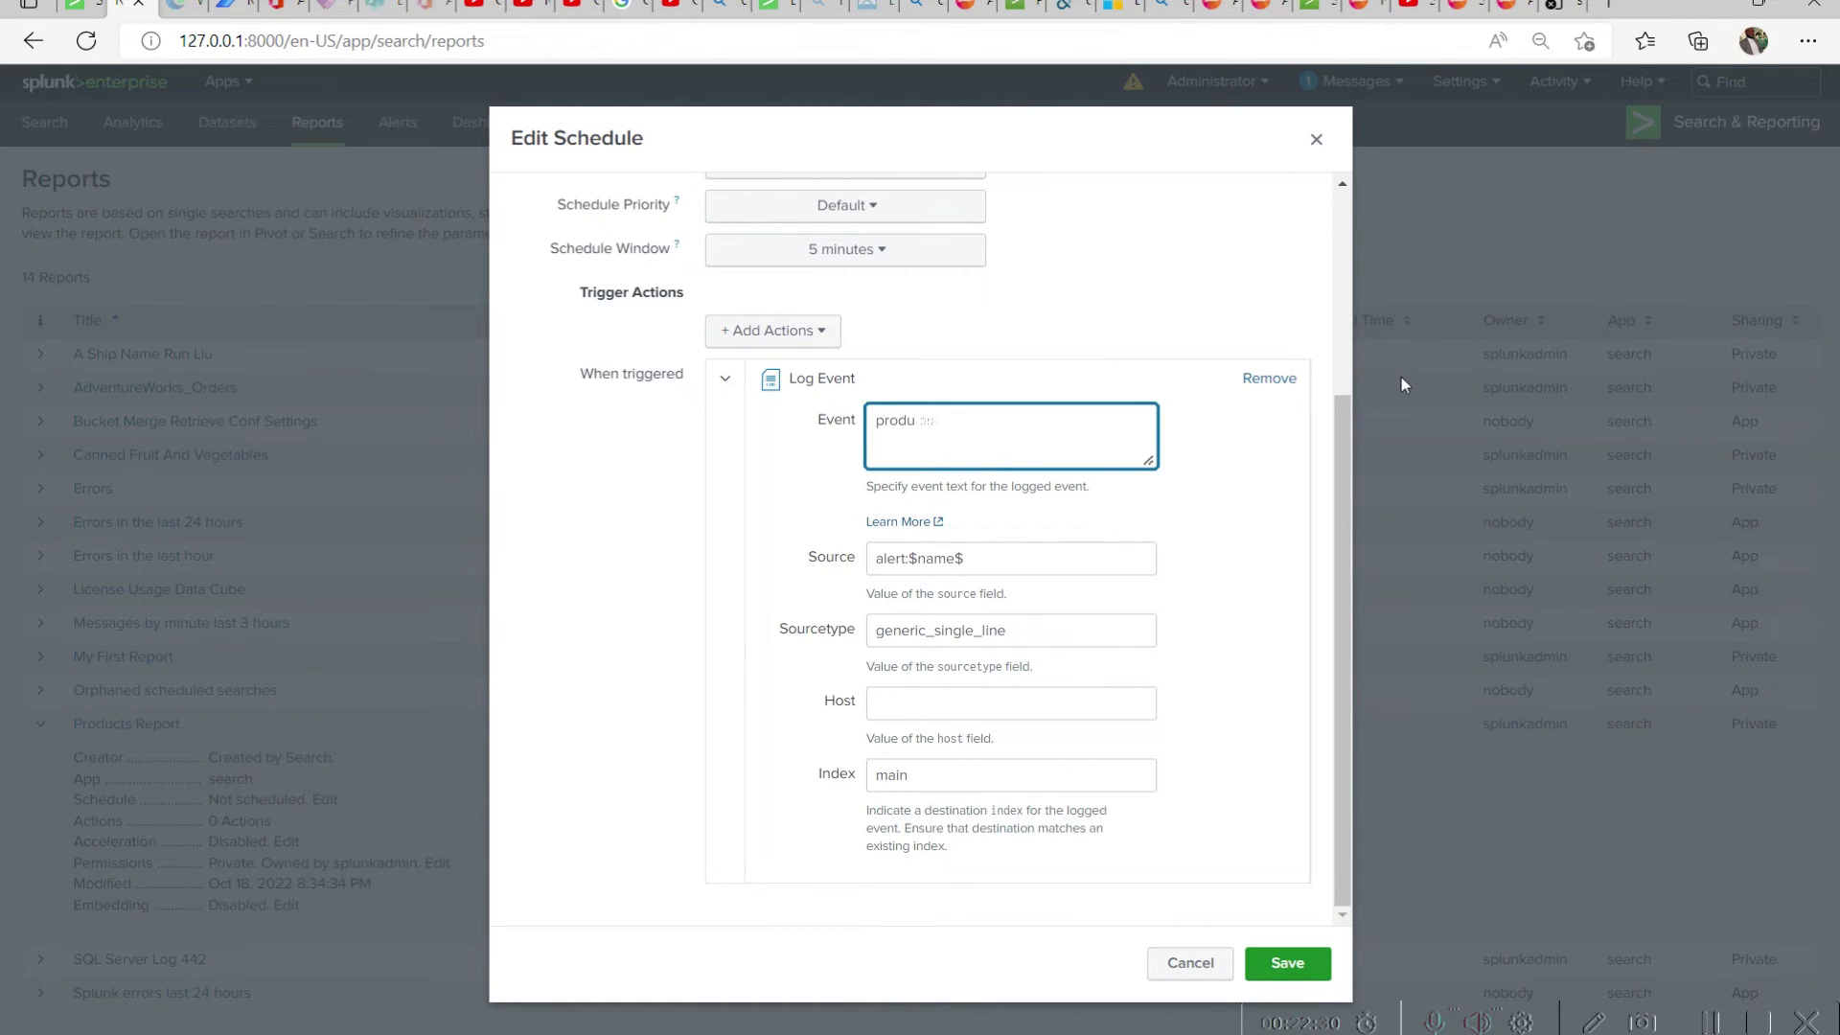
pyautogui.write('cts report has run')
pyautogui.click(1286, 963)
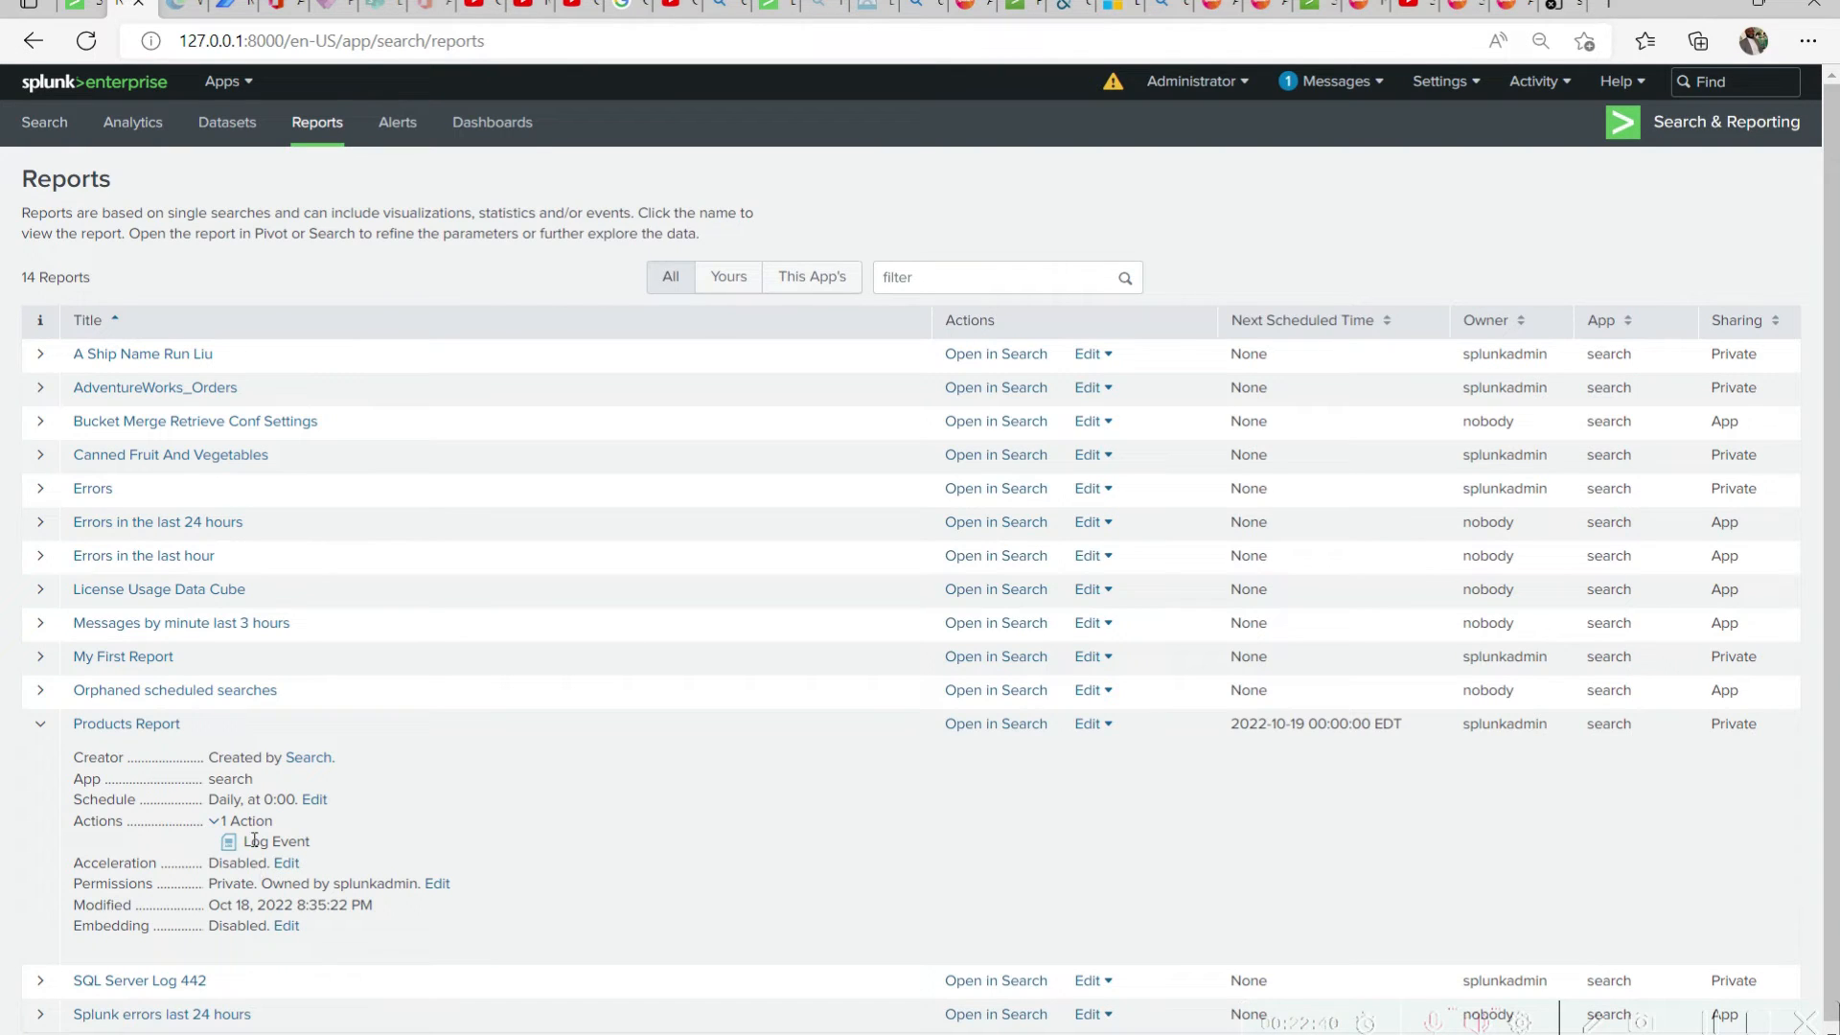
# View the list of alerts and enter source="Products.csv" host="CyberInfinity" index="products" in a blank search
pyautogui.click(38, 725)
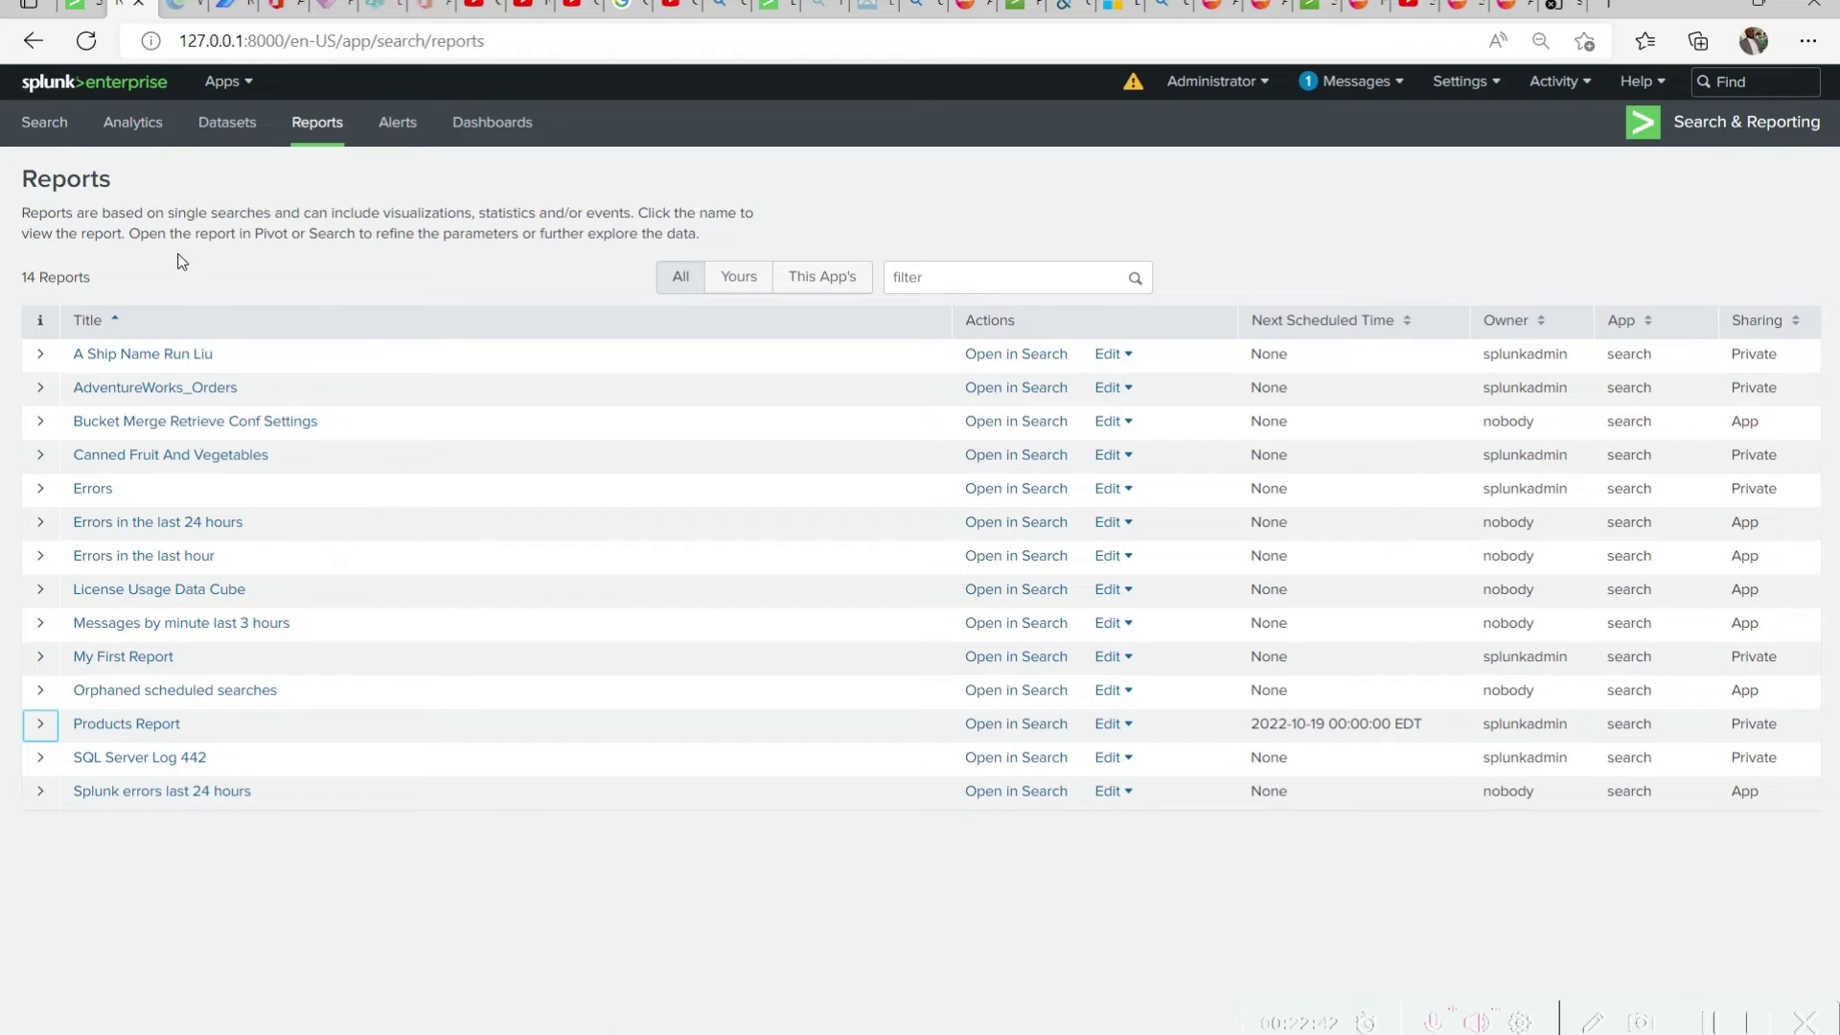
pyautogui.click(398, 123)
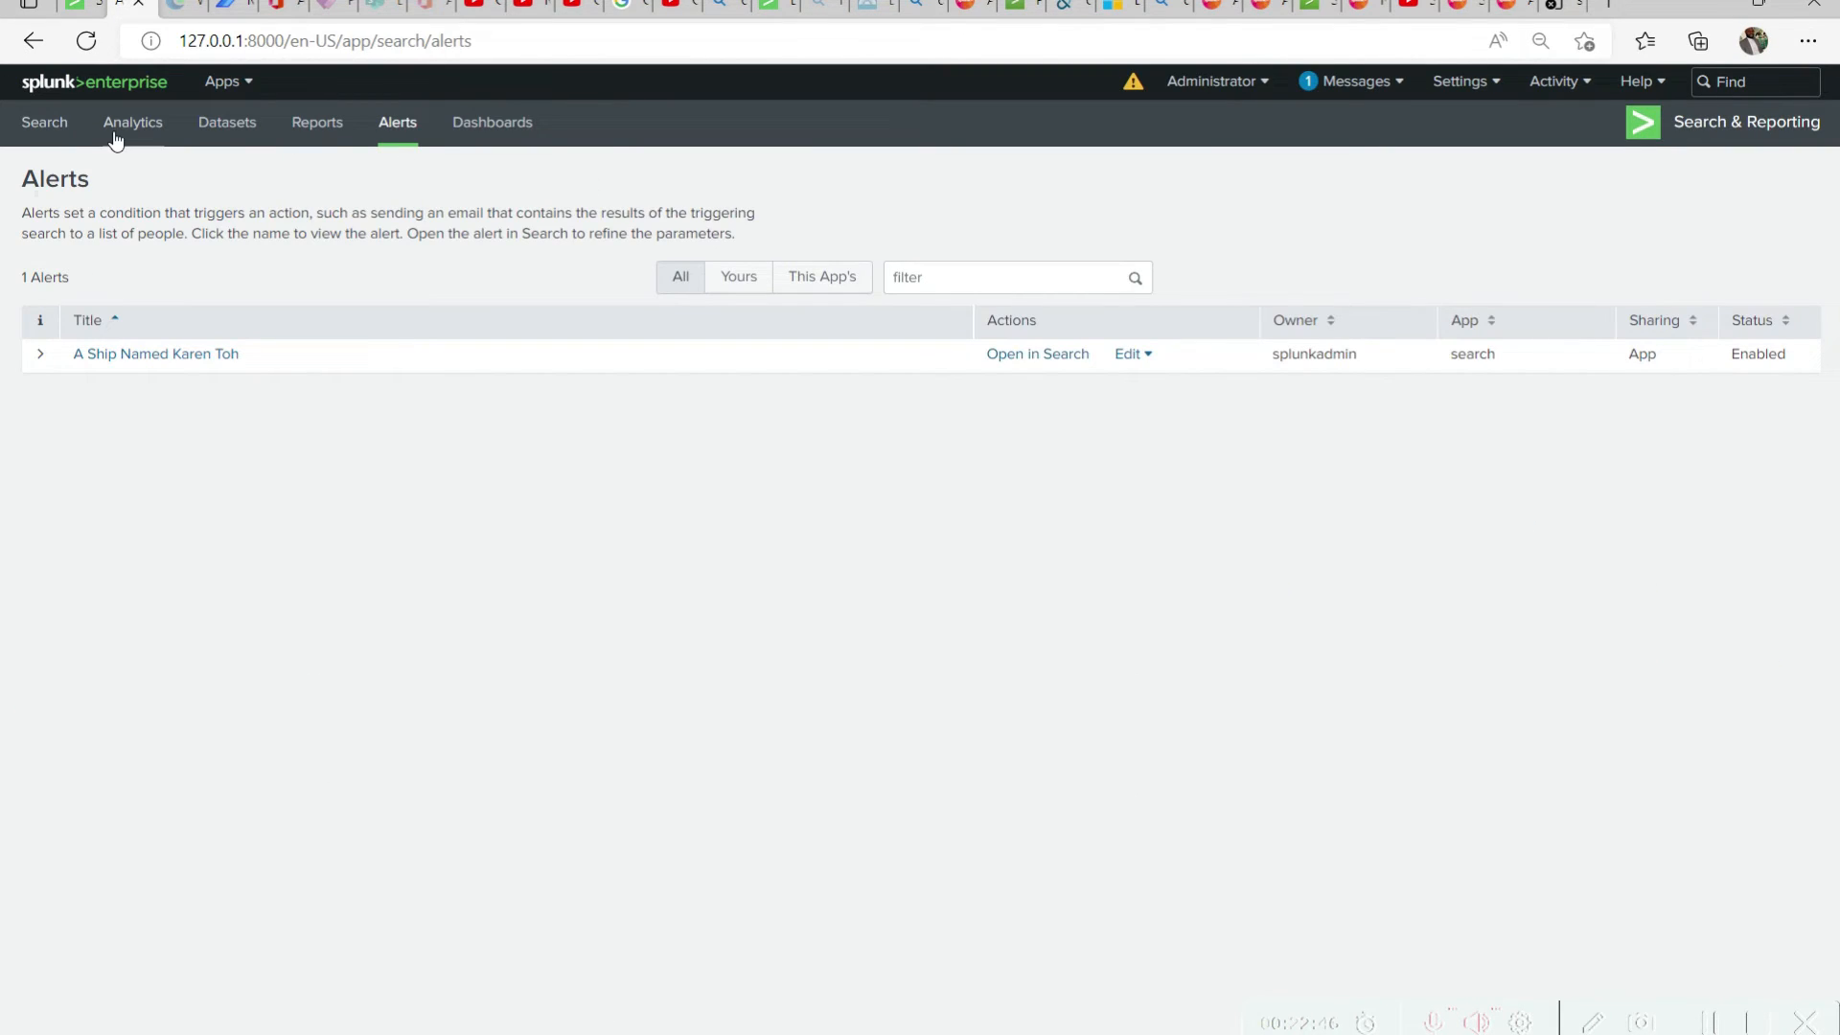
pyautogui.click(44, 123)
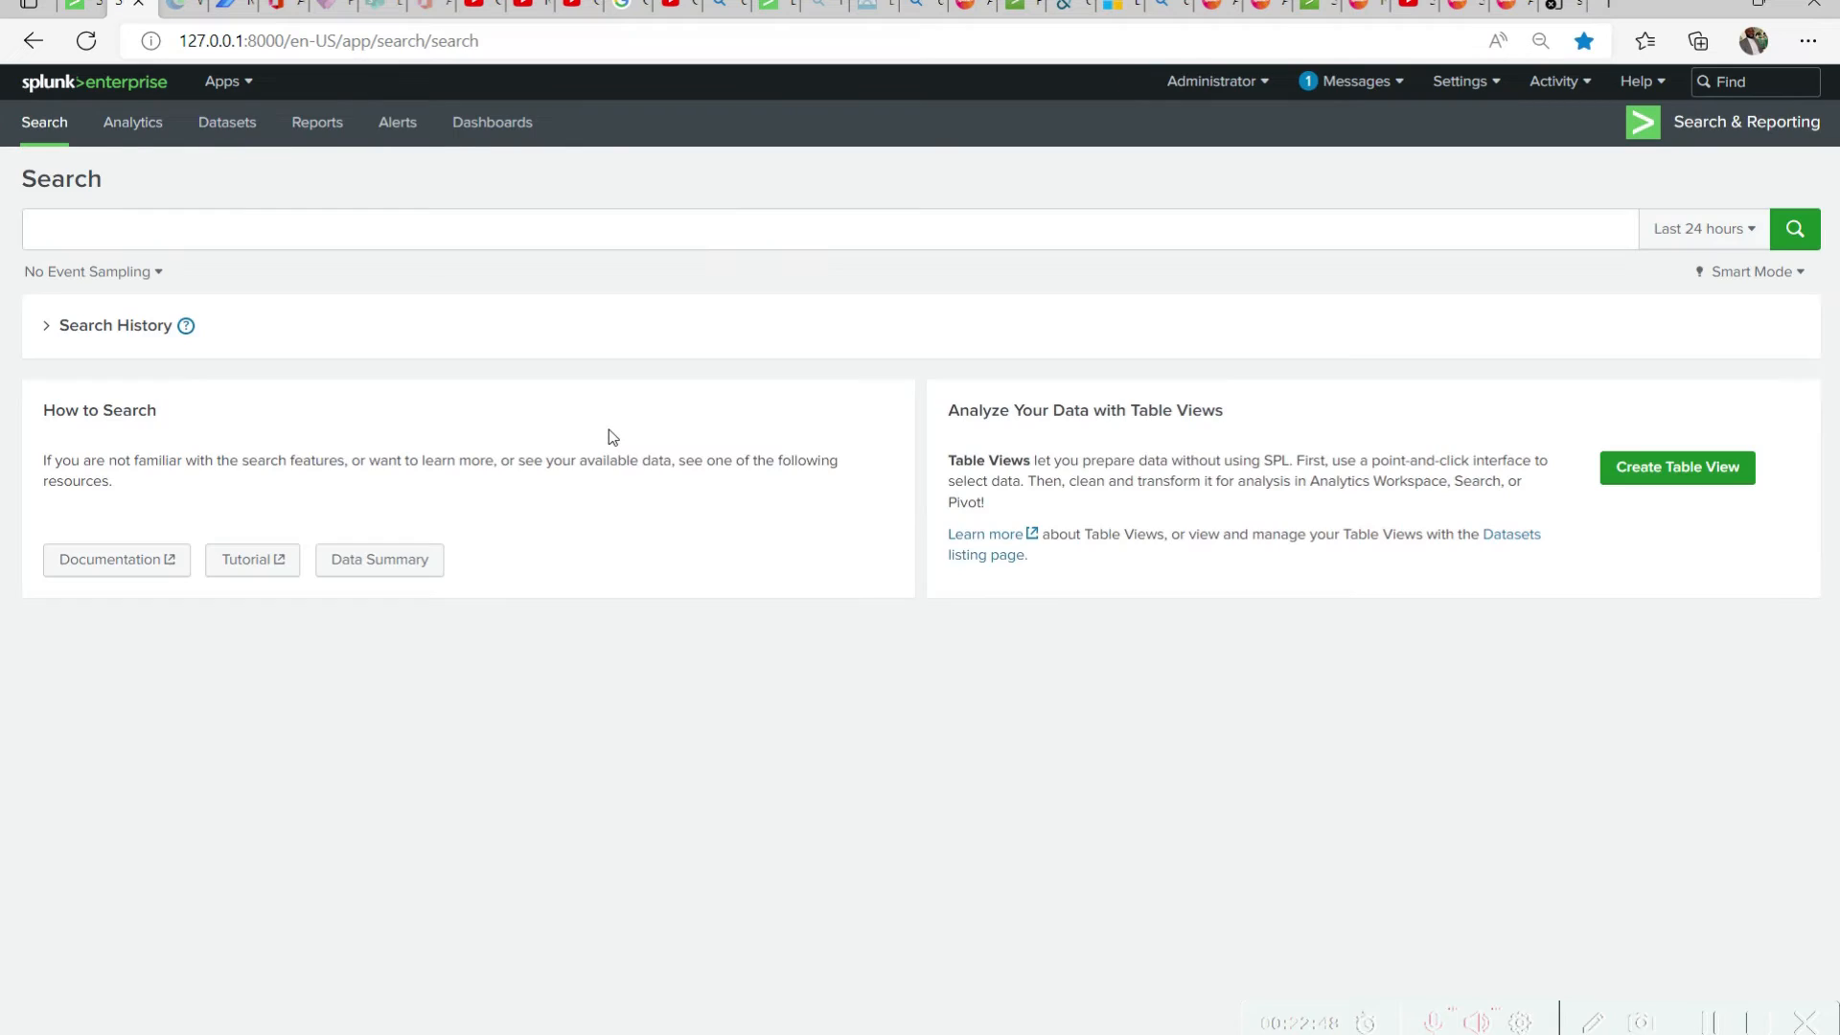
pyautogui.click(243, 218)
pyautogui.write('source="Products.csv" host="CyberInfinity" index="products"')
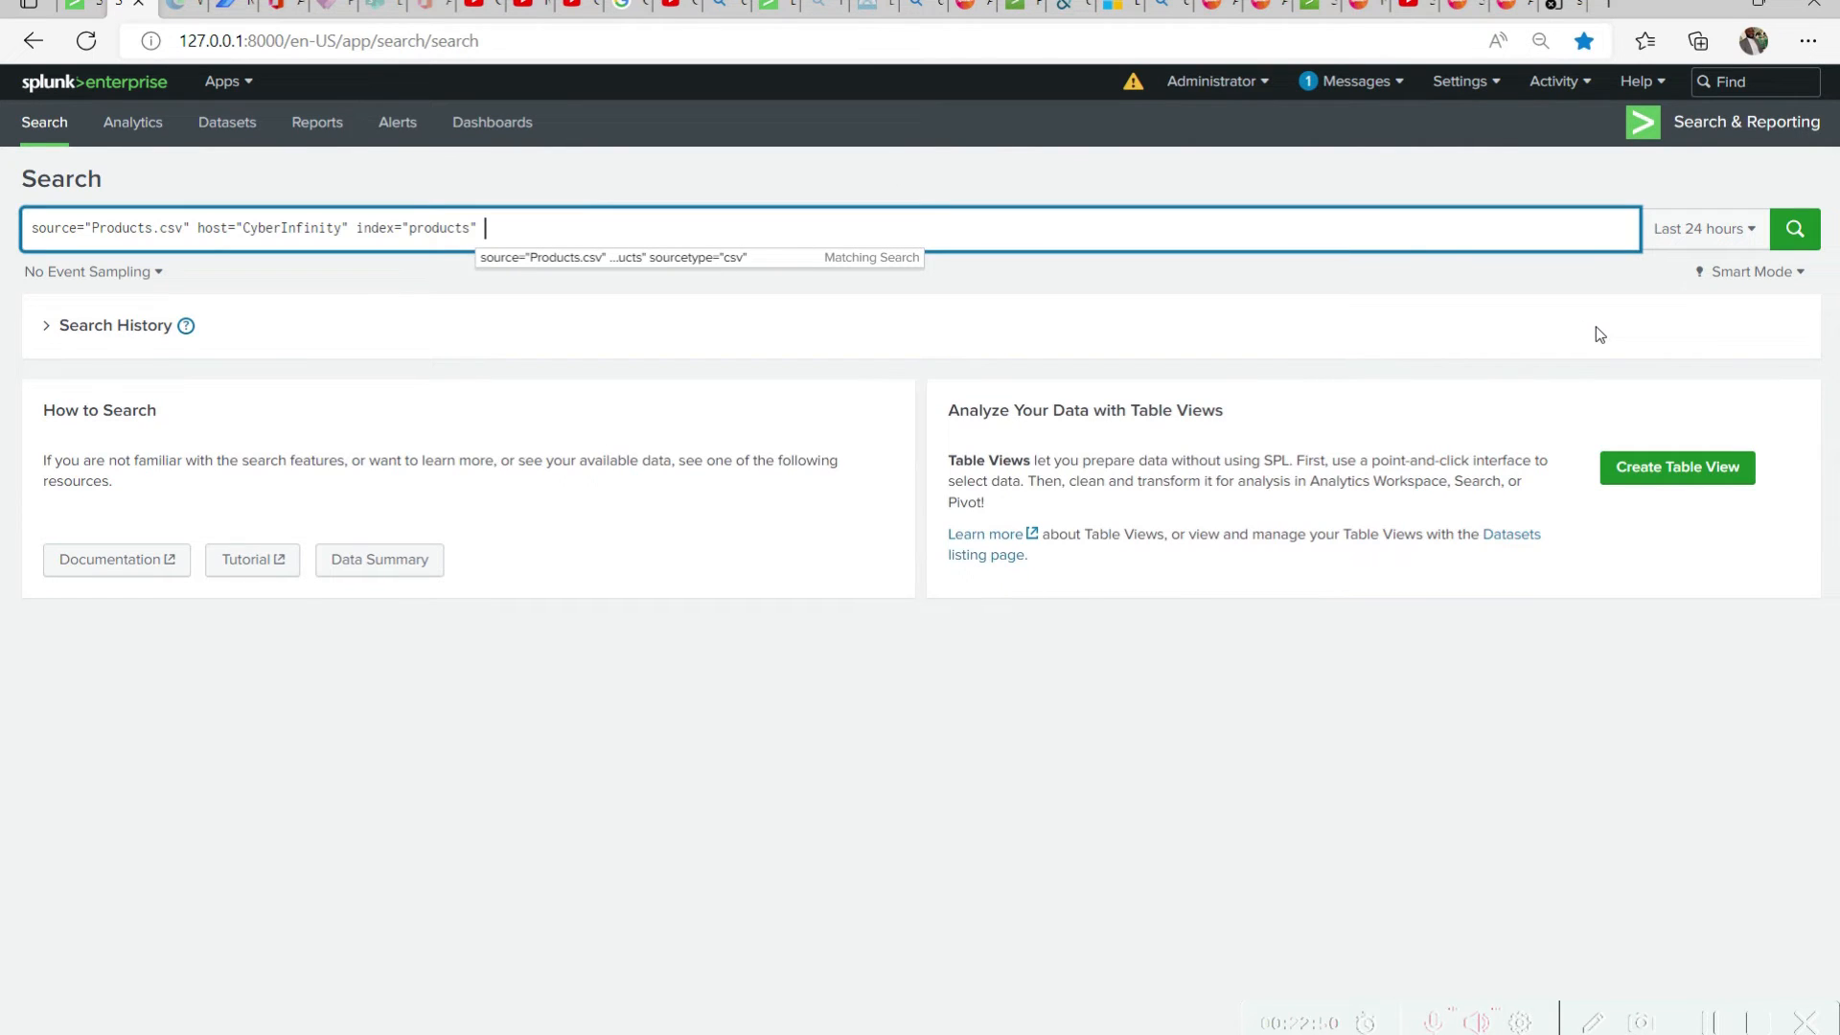
# Expand the search history and review the most recent queries
pyautogui.click(53, 333)
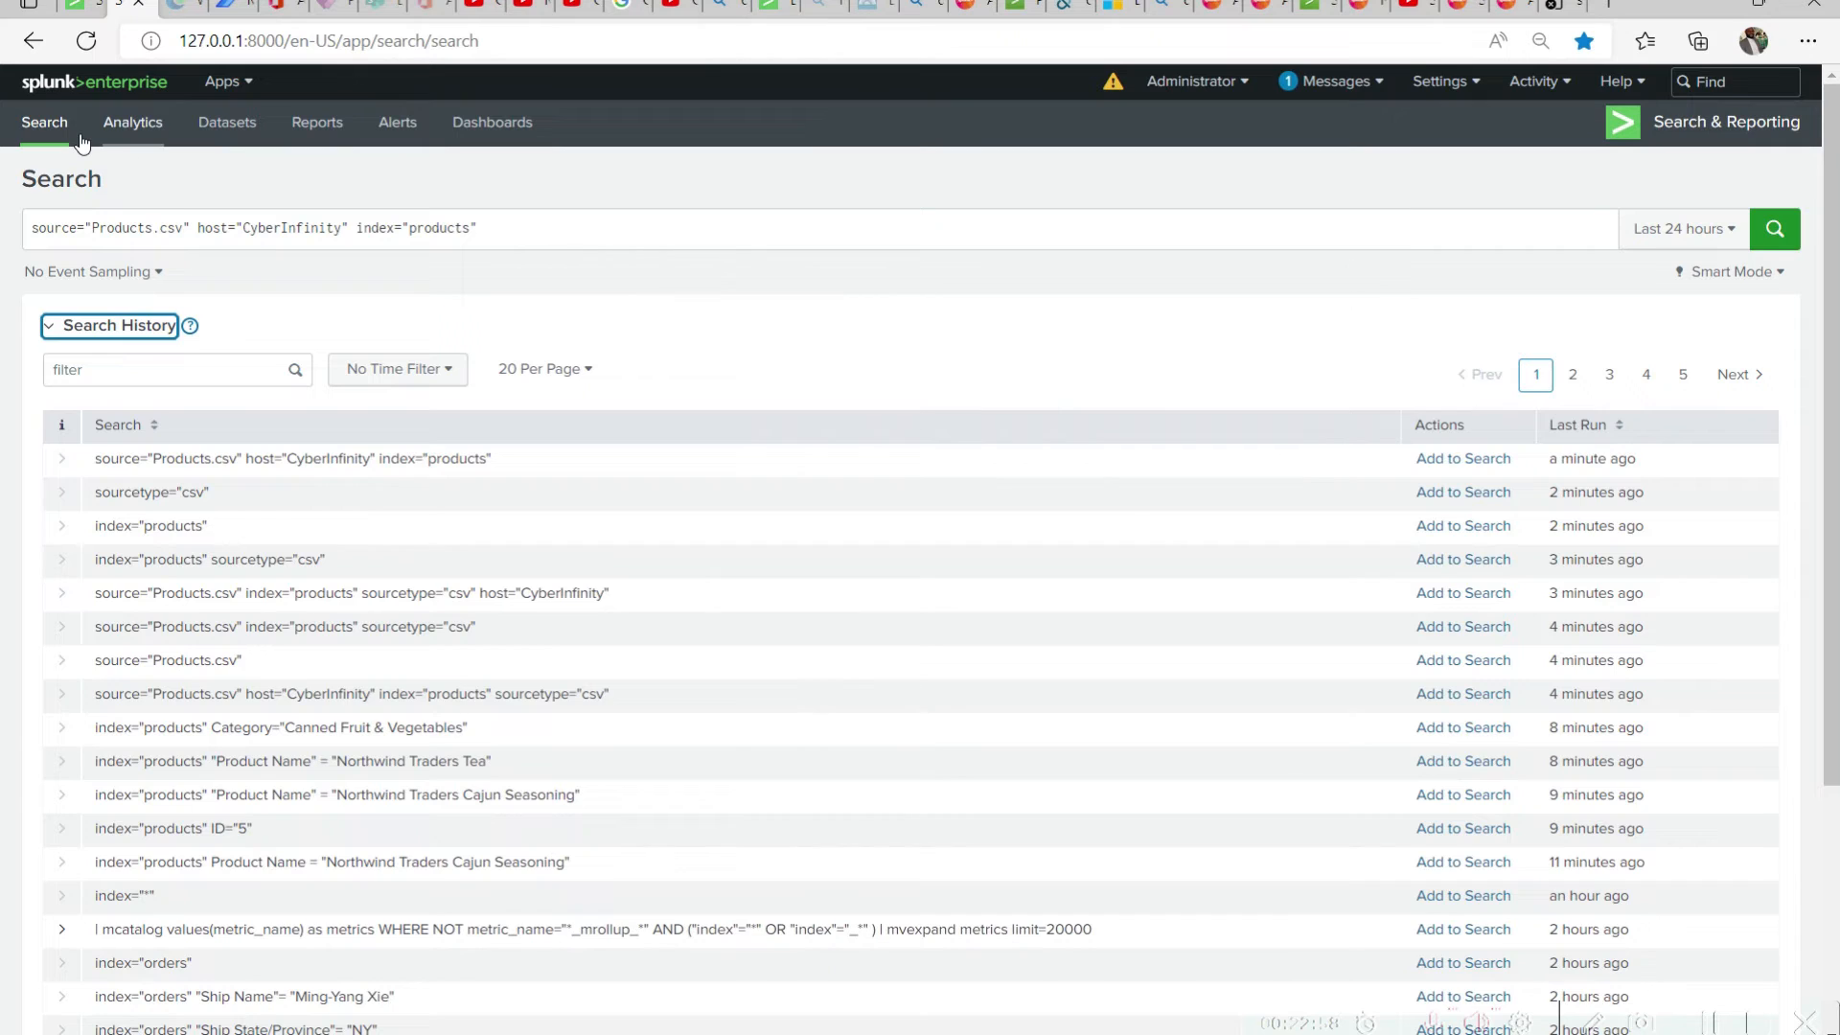
pyautogui.click(125, 328)
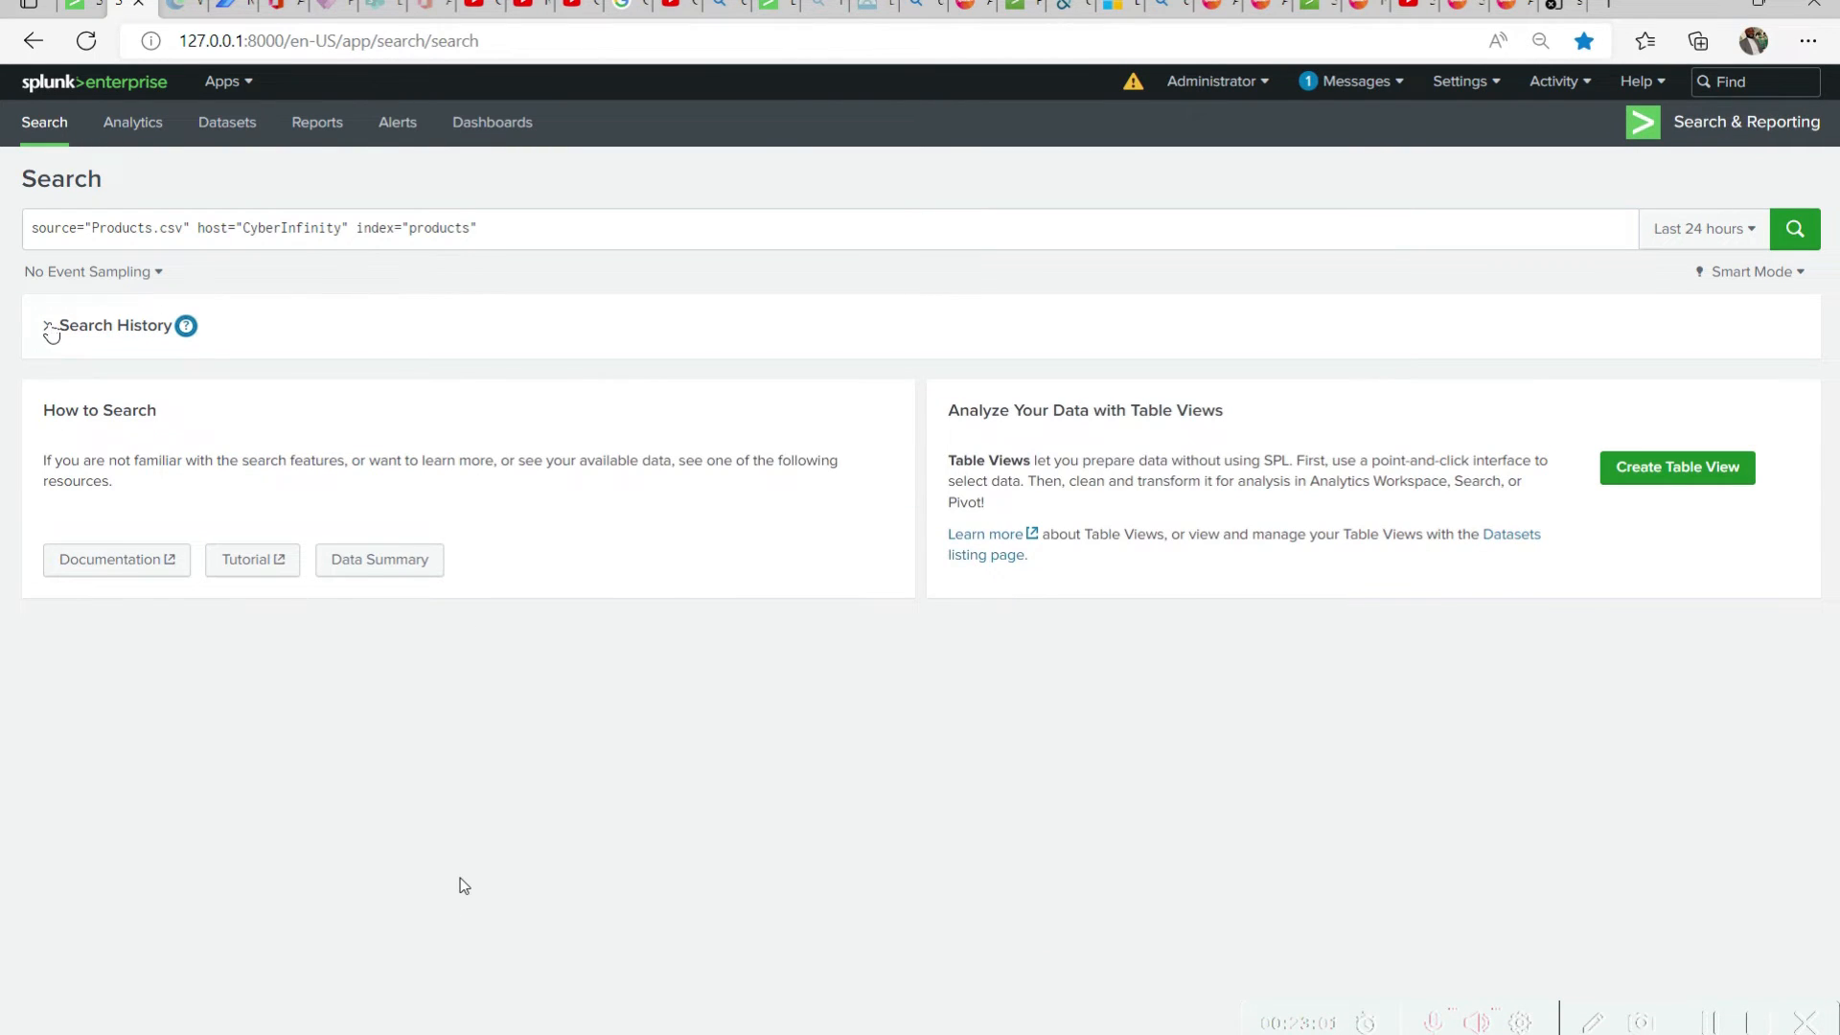
pyautogui.click(48, 325)
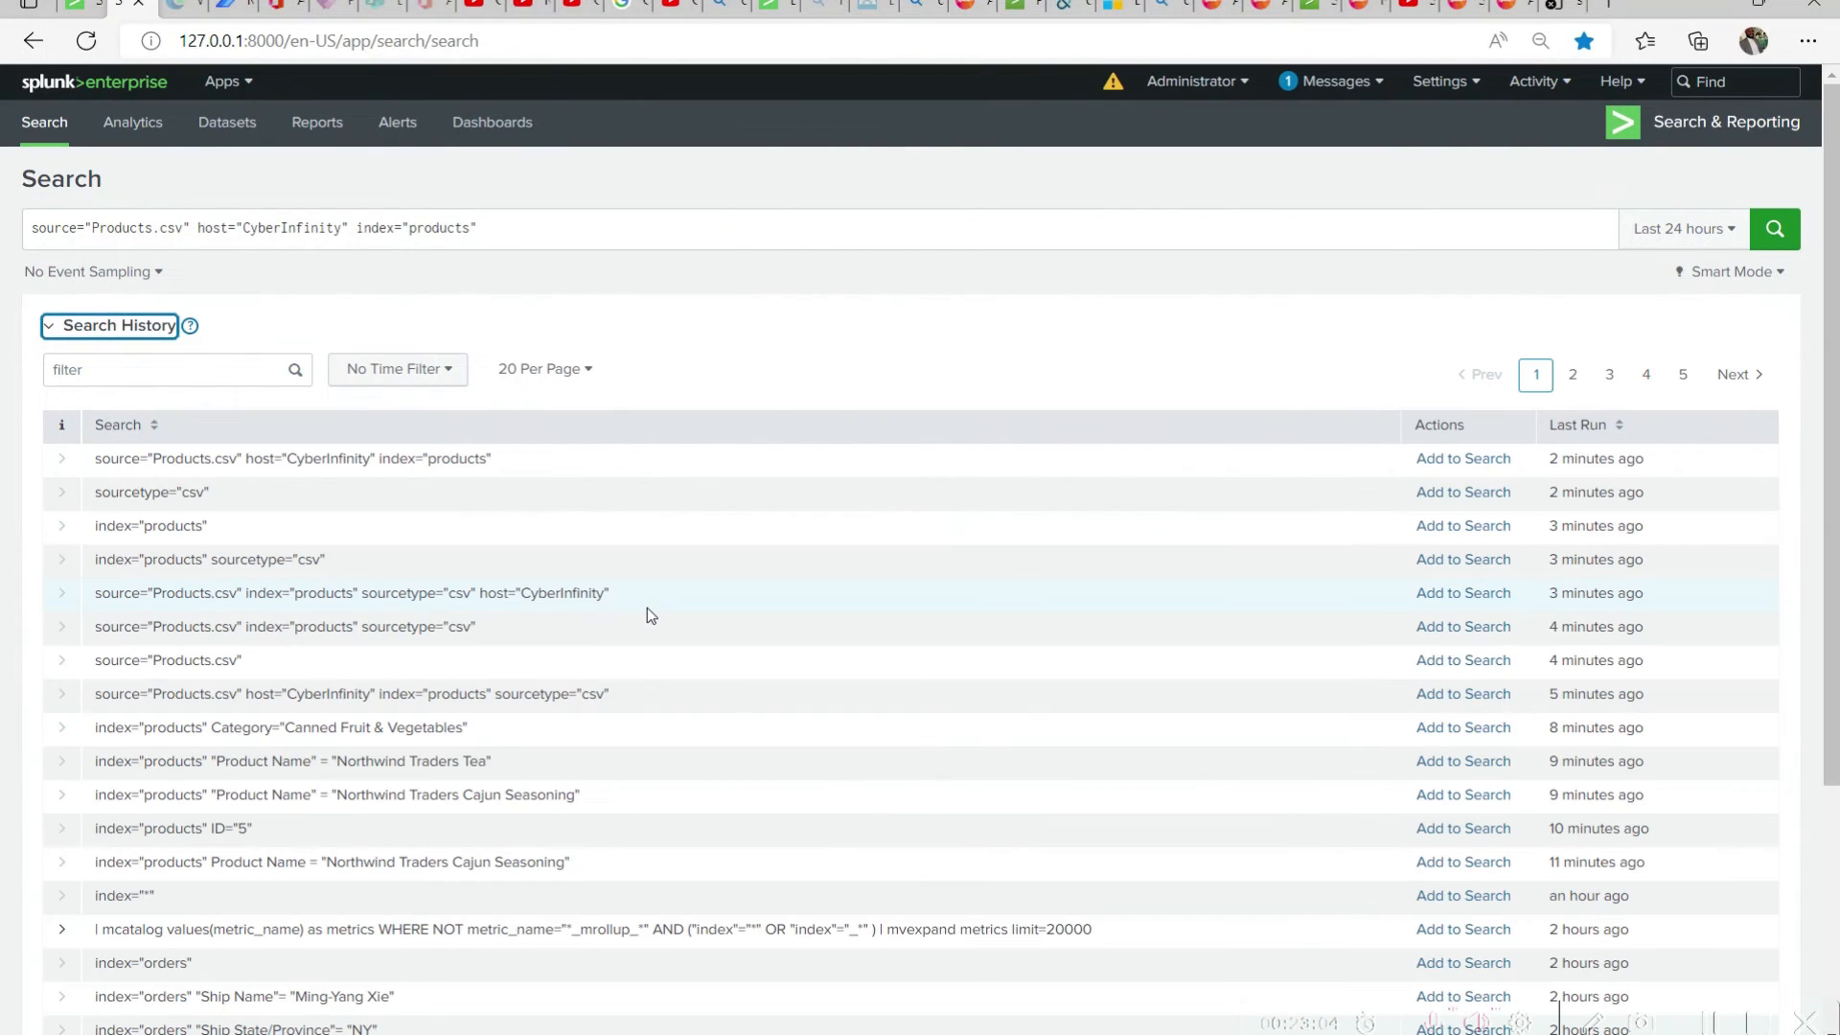
pyautogui.click(1322, 467)
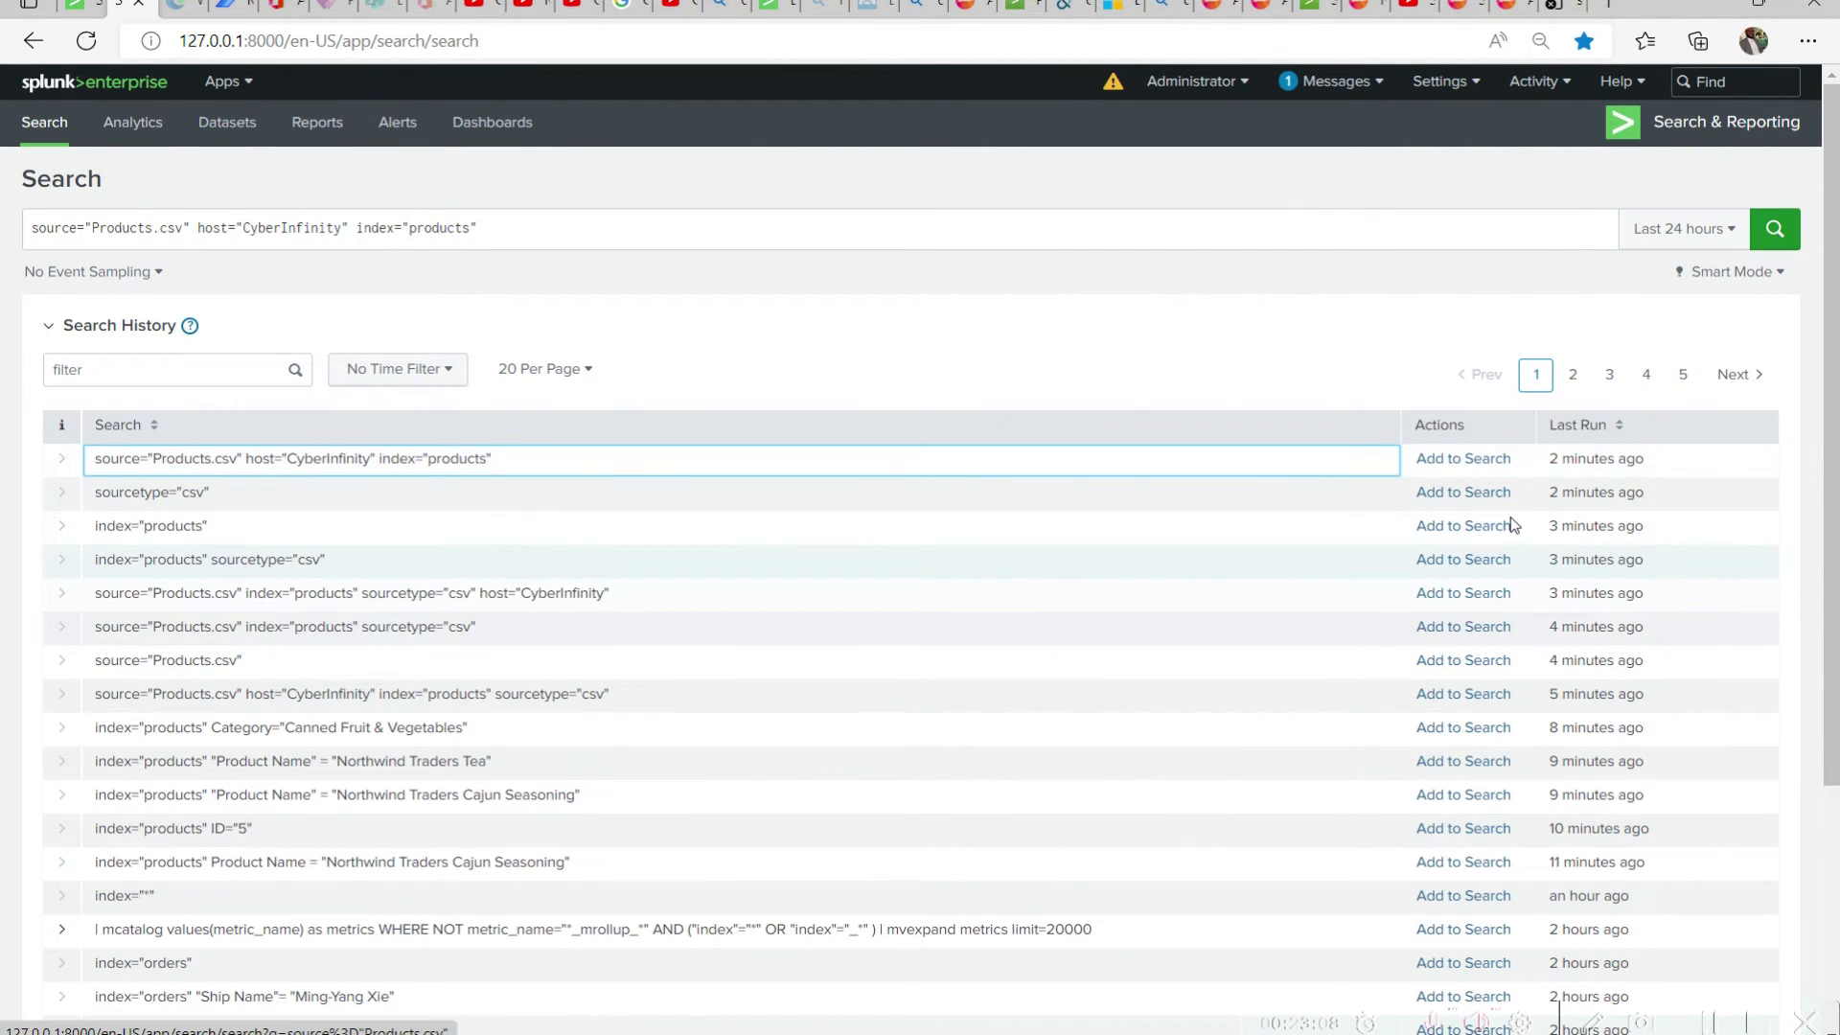
# Clear the current query and re-add source="Products.csv" host="CyberInfinity" index="products" from the search history
pyautogui.click(538, 235)
pyautogui.hotkey('ctrl', 'a')
pyautogui.write('s')
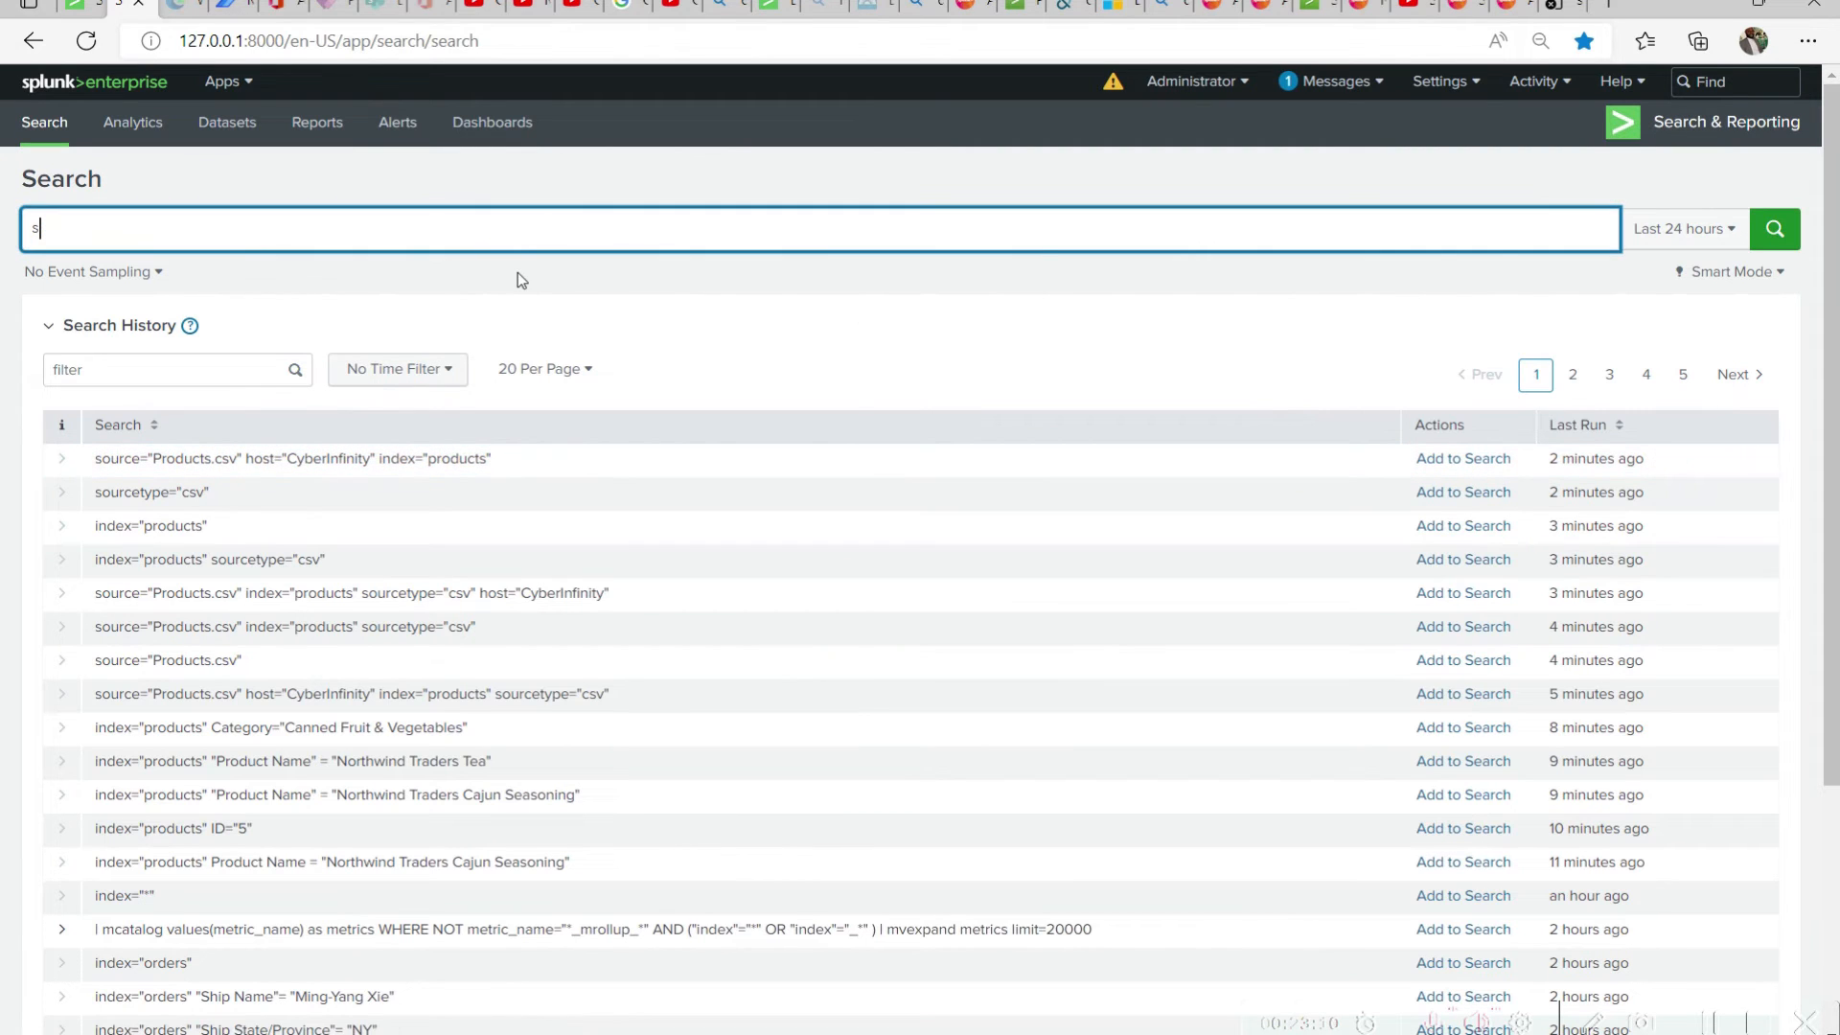
pyautogui.press('BackSpace')
pyautogui.click(1476, 460)
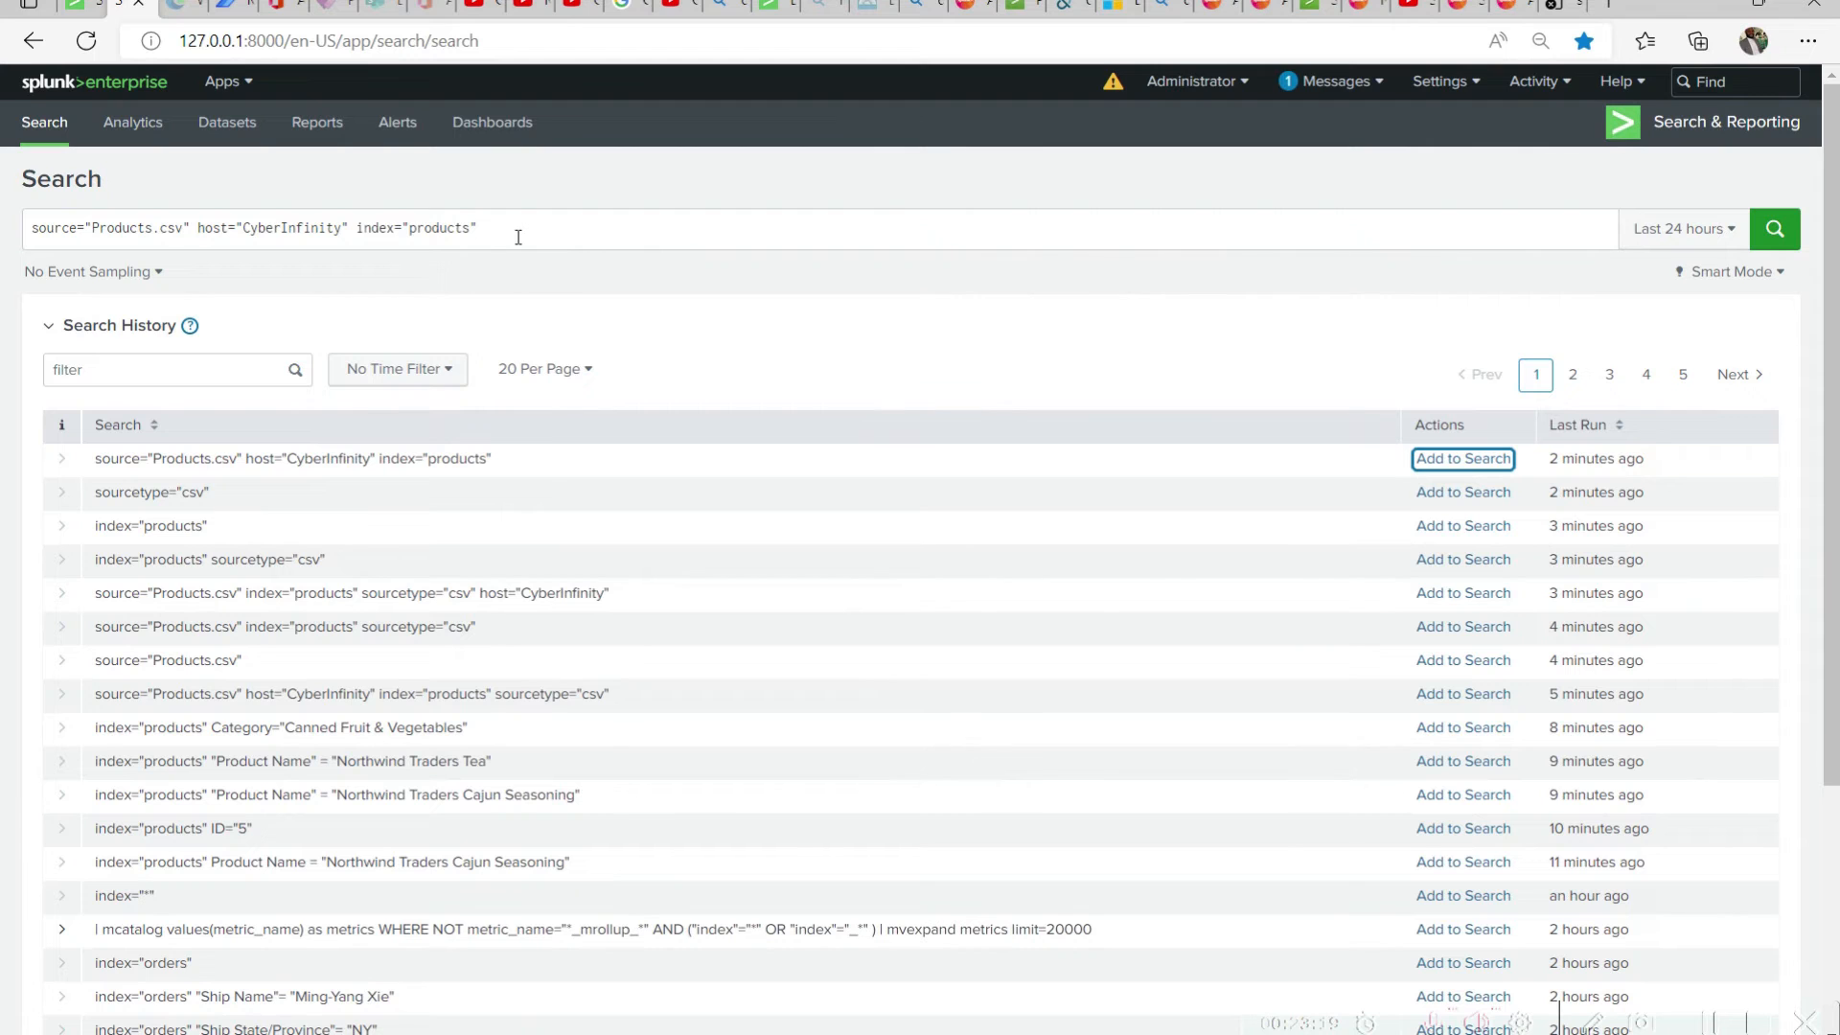
# Browse the older queries in the search history, viewing pages 5, 4, 3 and 2
pyautogui.moveTo(517, 234); pyautogui.dragTo(3, 230)
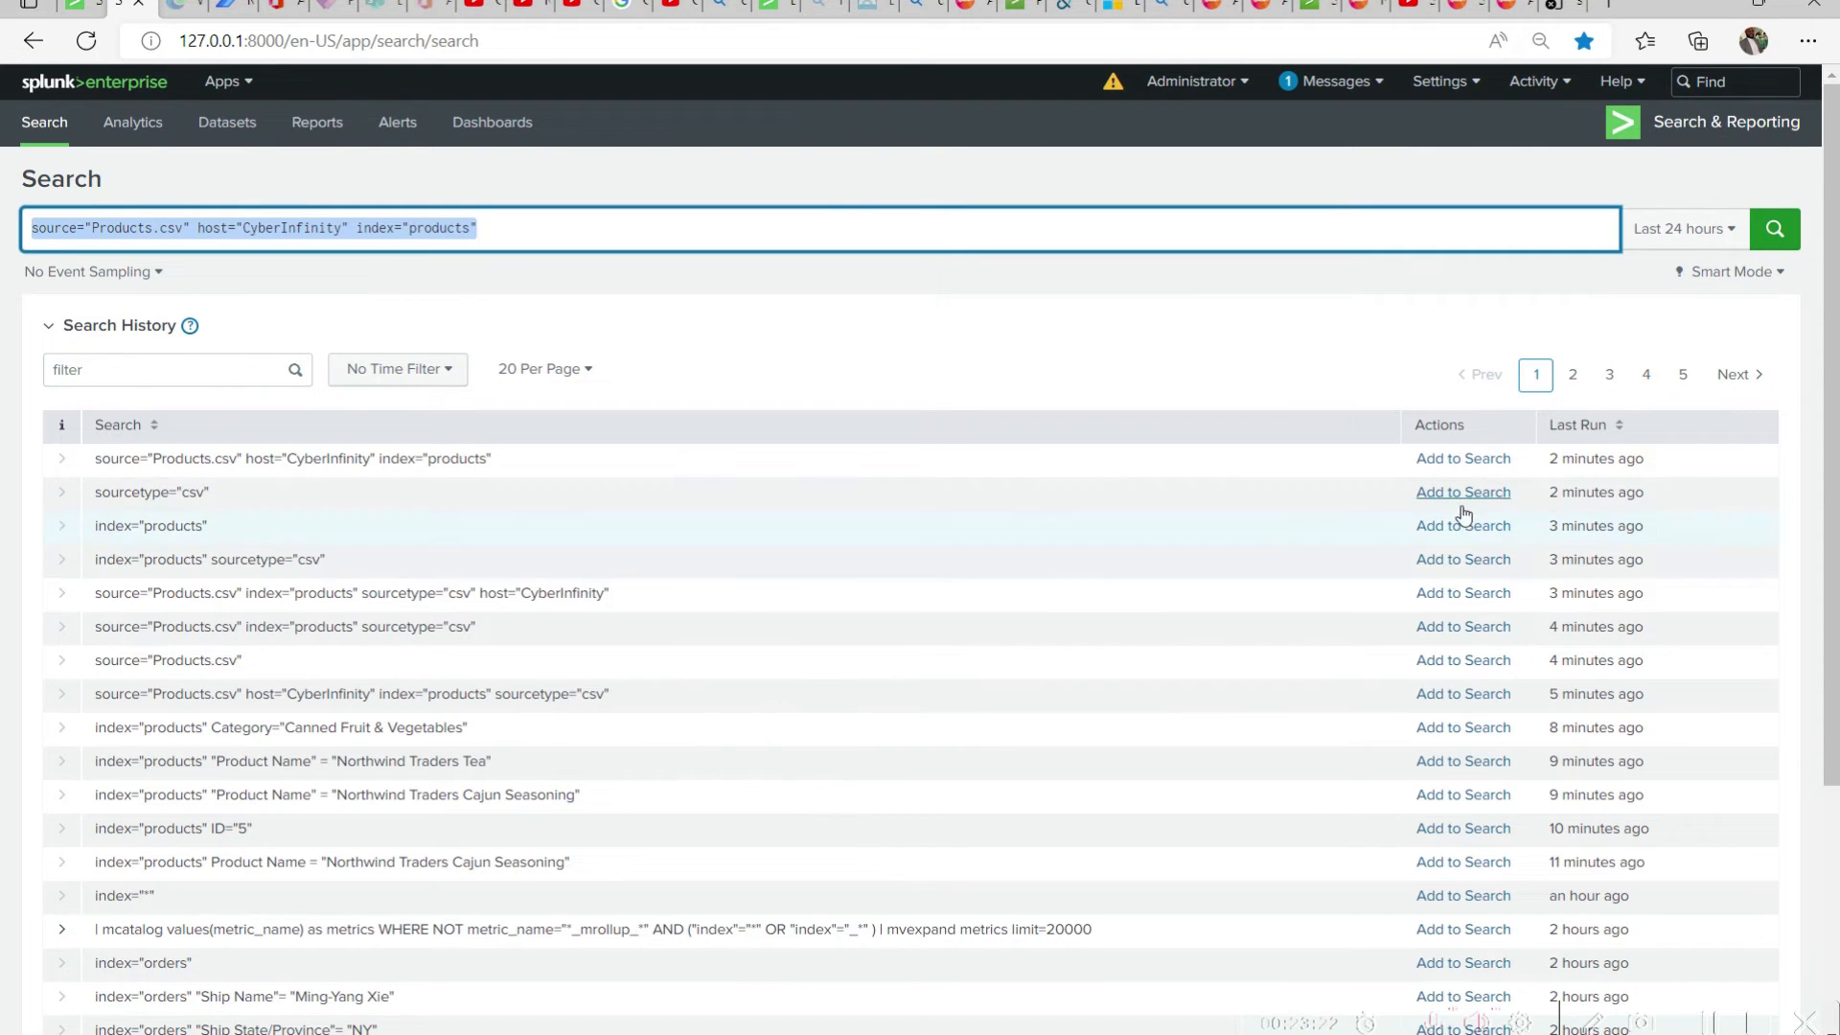
pyautogui.scroll(-4, 1512, 569)
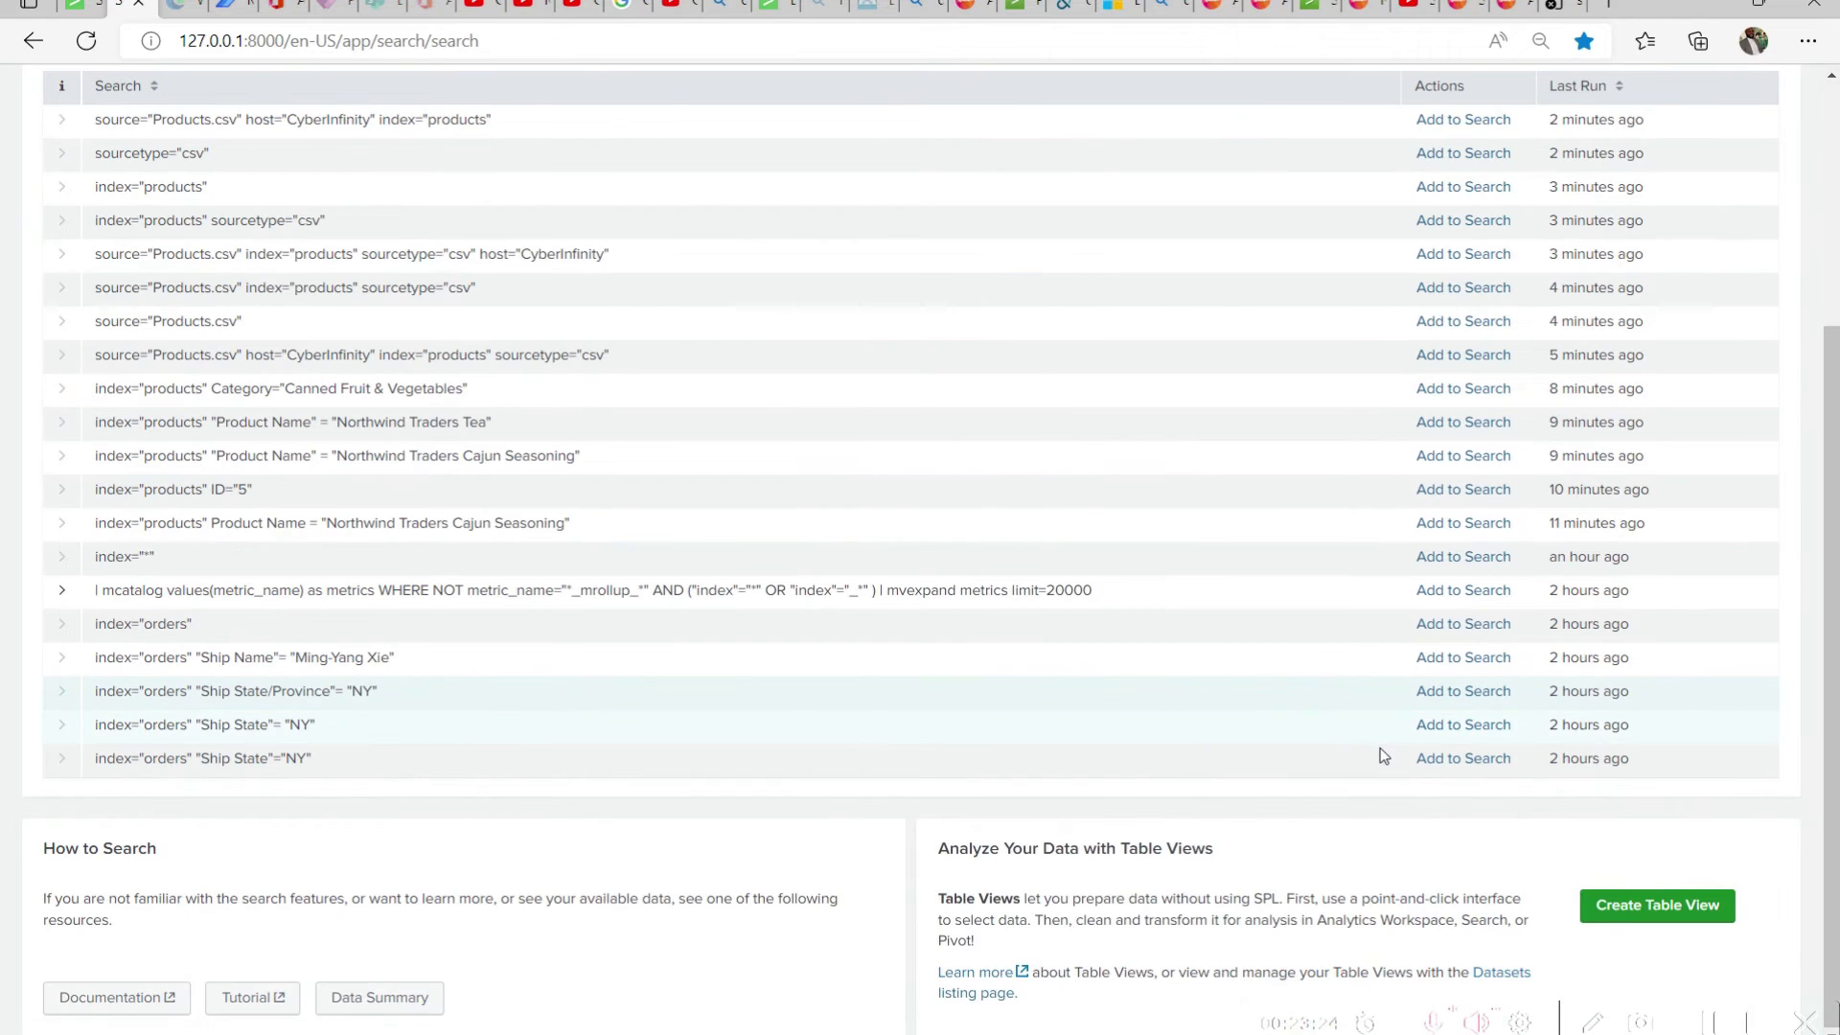
pyautogui.scroll(4, 1380, 756)
pyautogui.click(1682, 377)
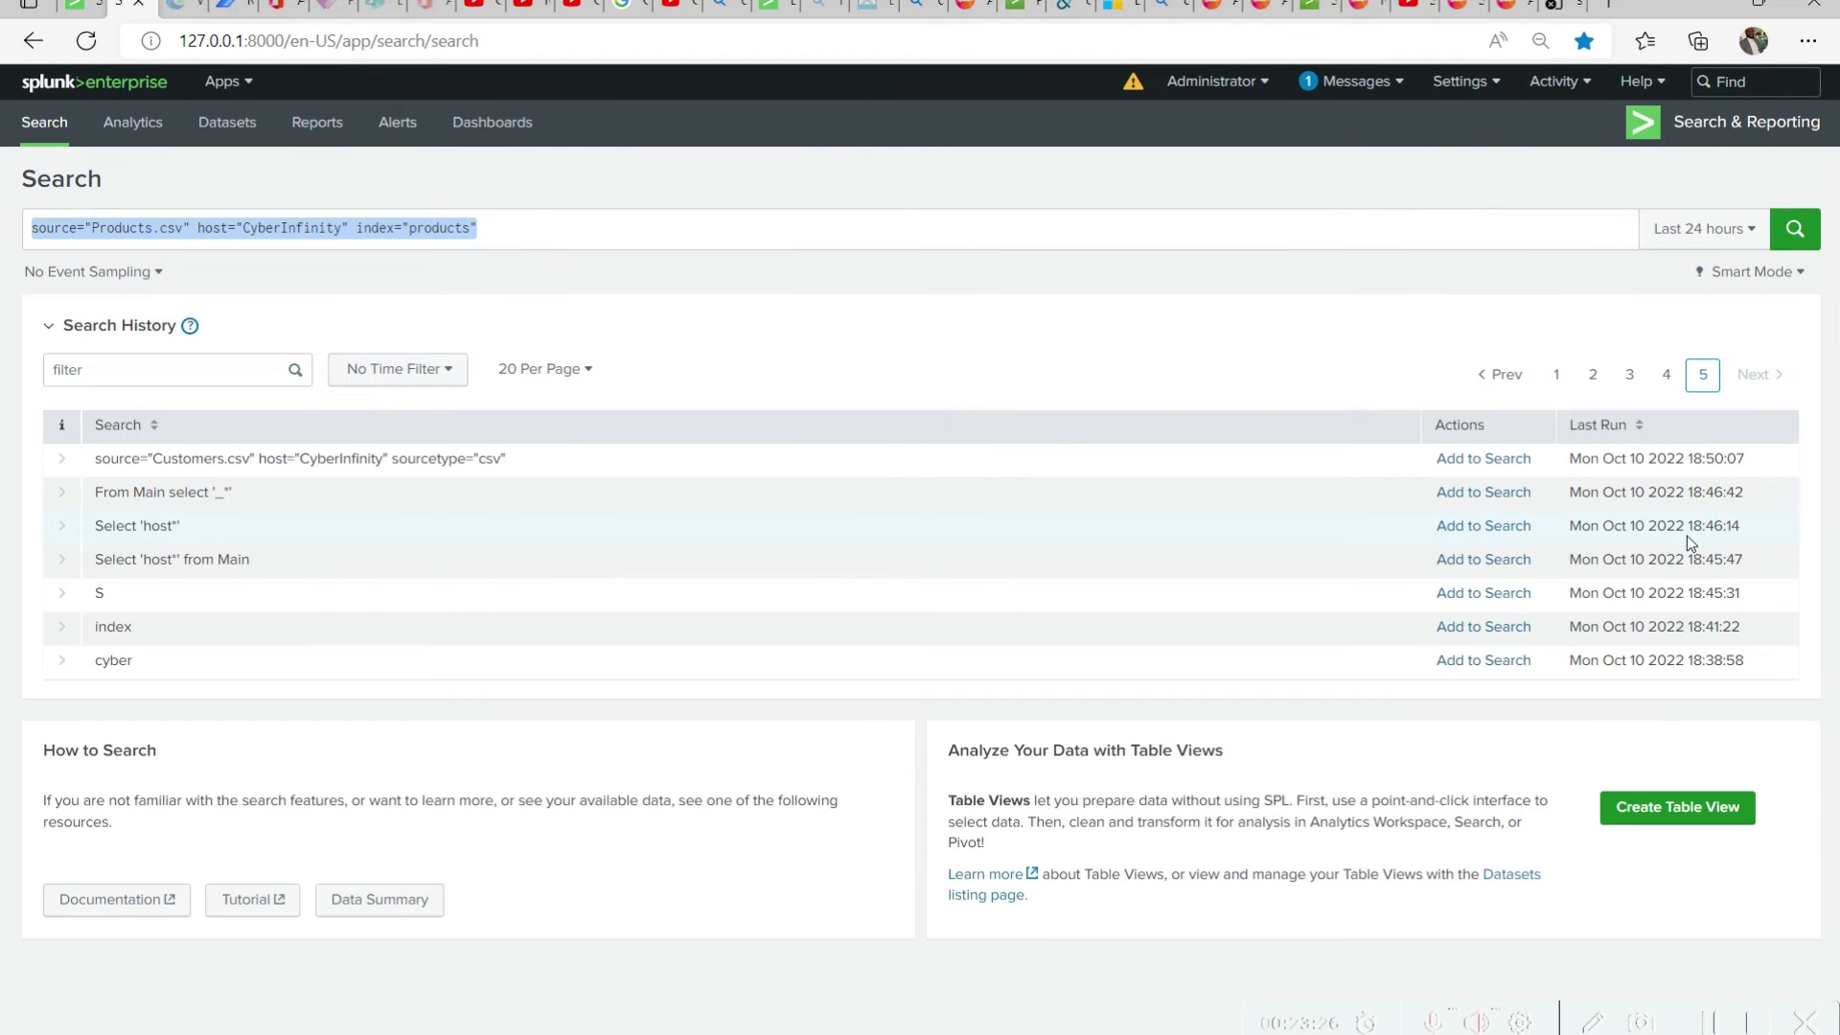
pyautogui.click(1666, 375)
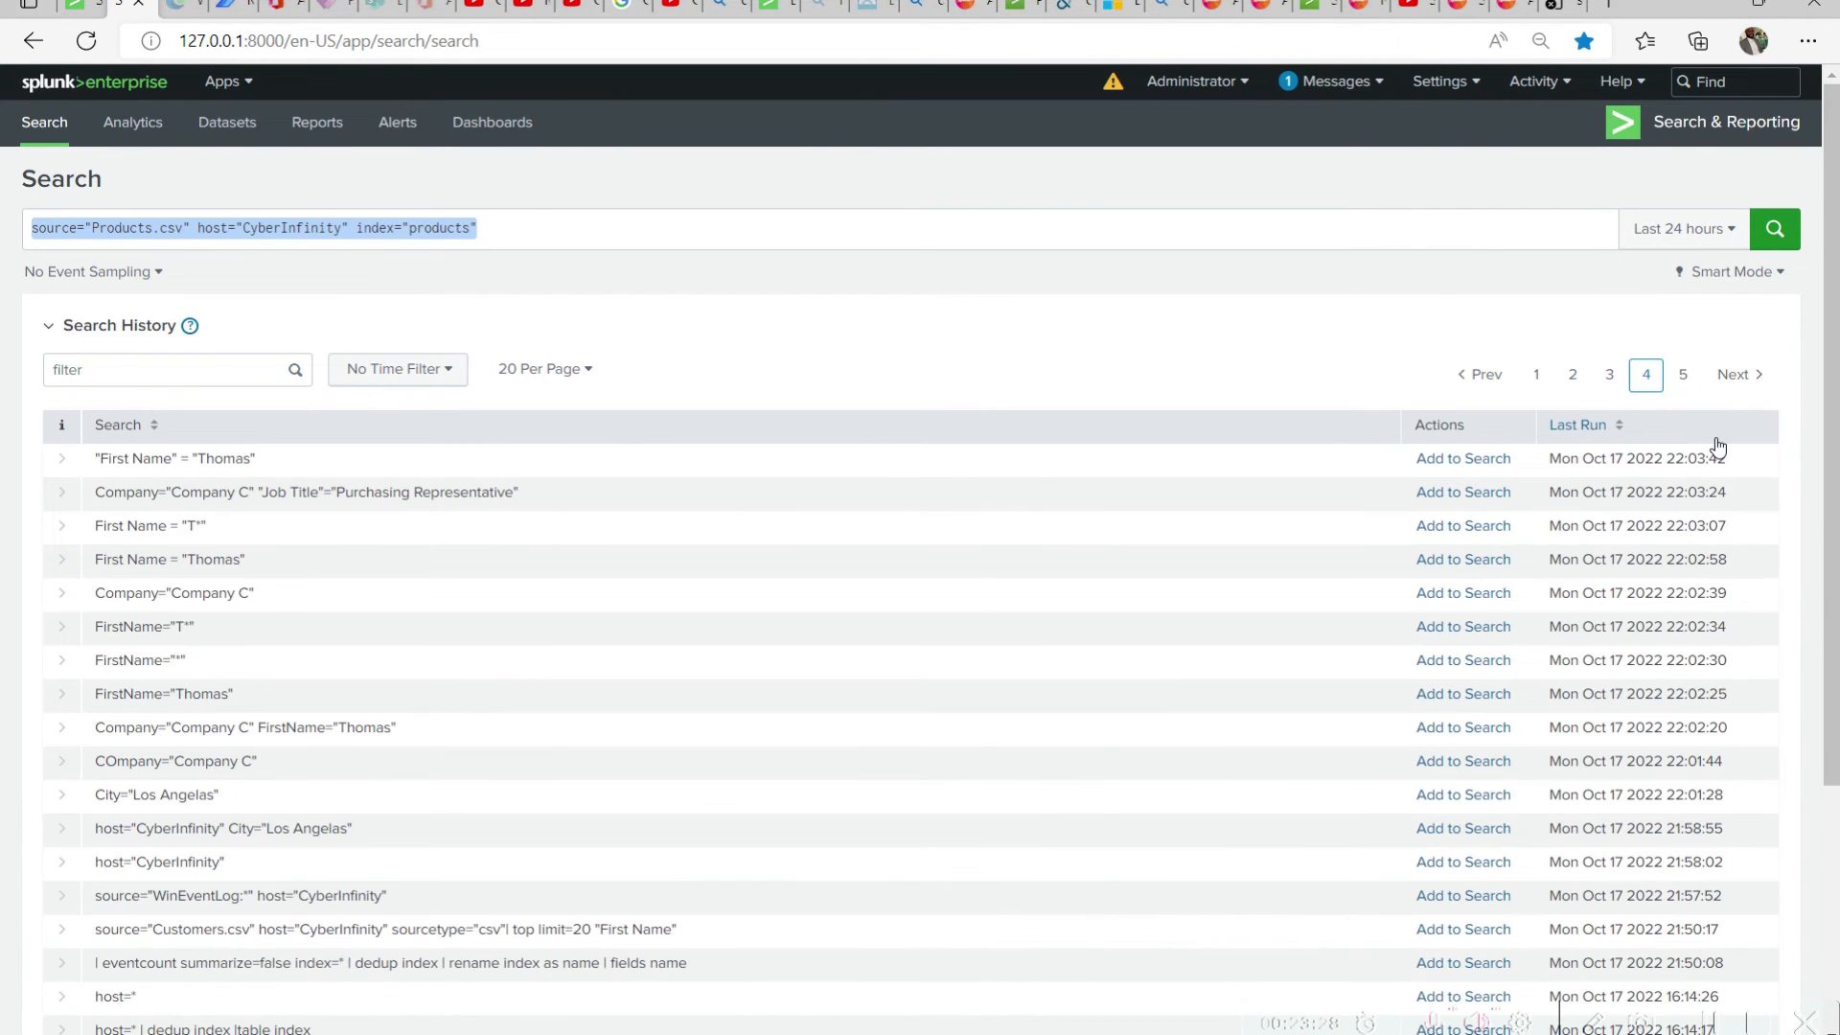
pyautogui.click(1616, 378)
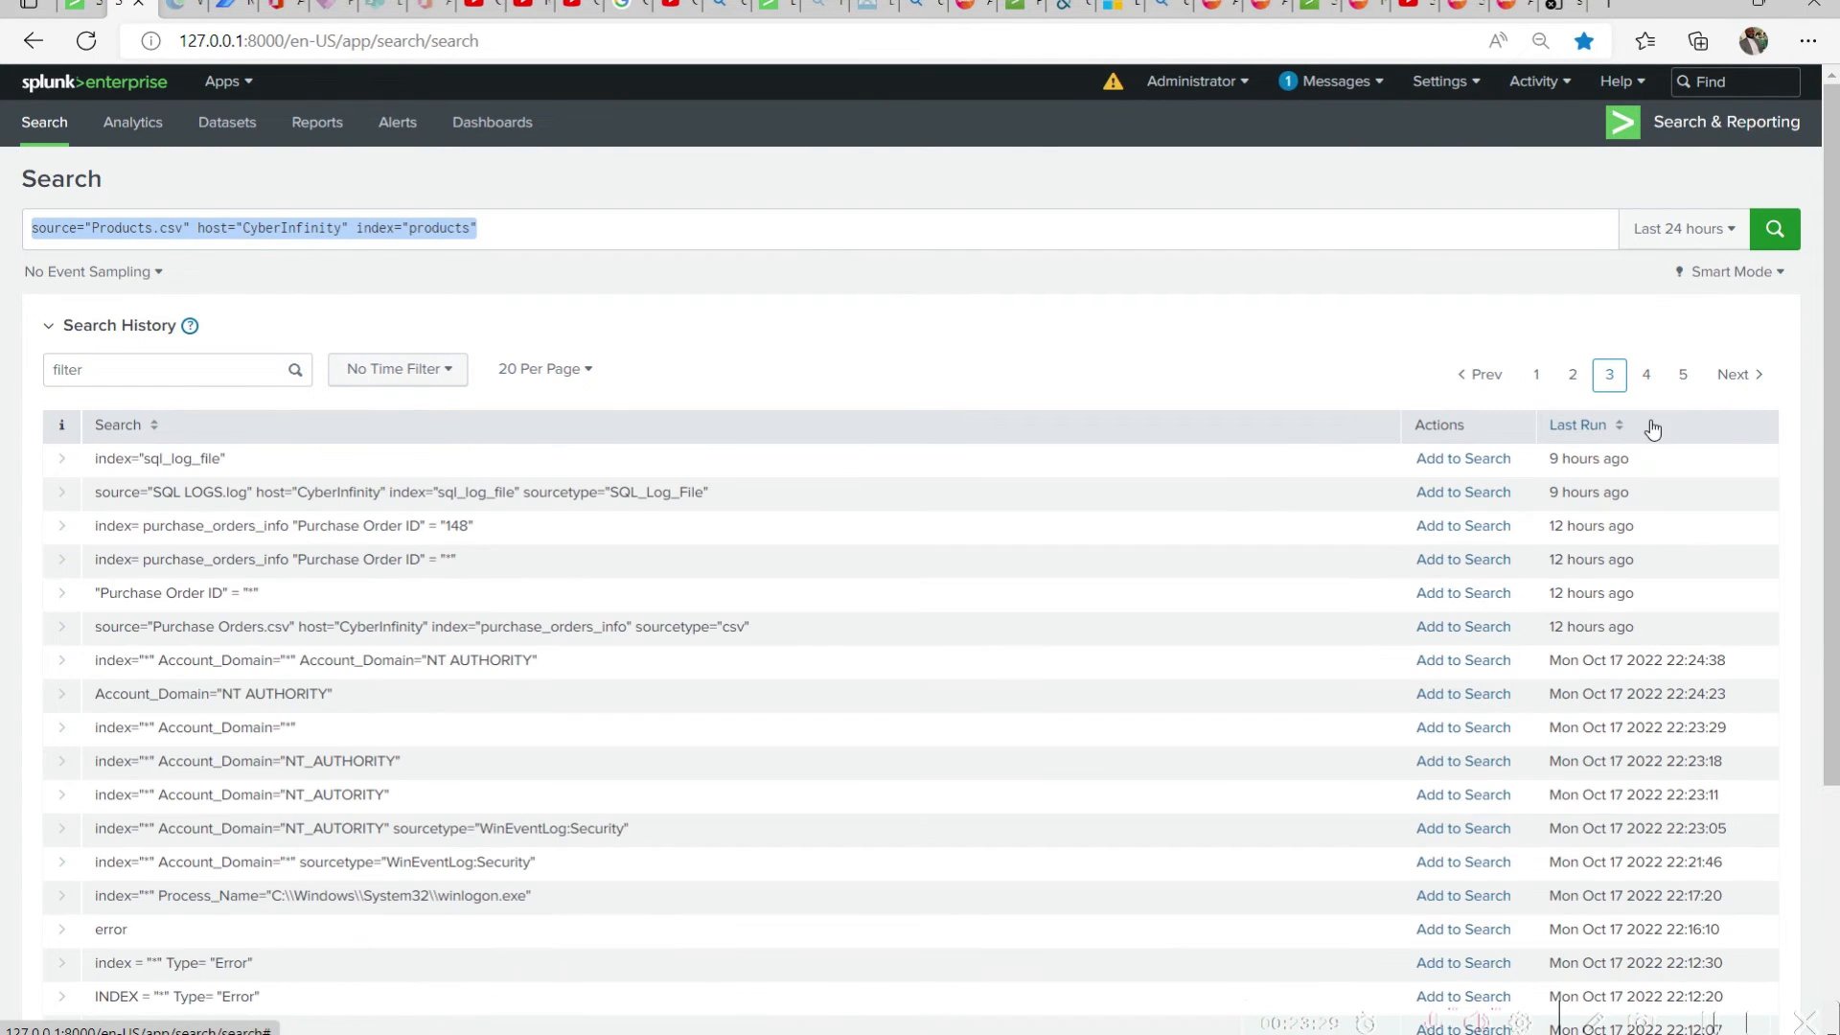
pyautogui.click(1584, 384)
# Add the orders query filtering on Ship City "Las Vegas" and a Ship Name from the search history and run it
pyautogui.click(1463, 459)
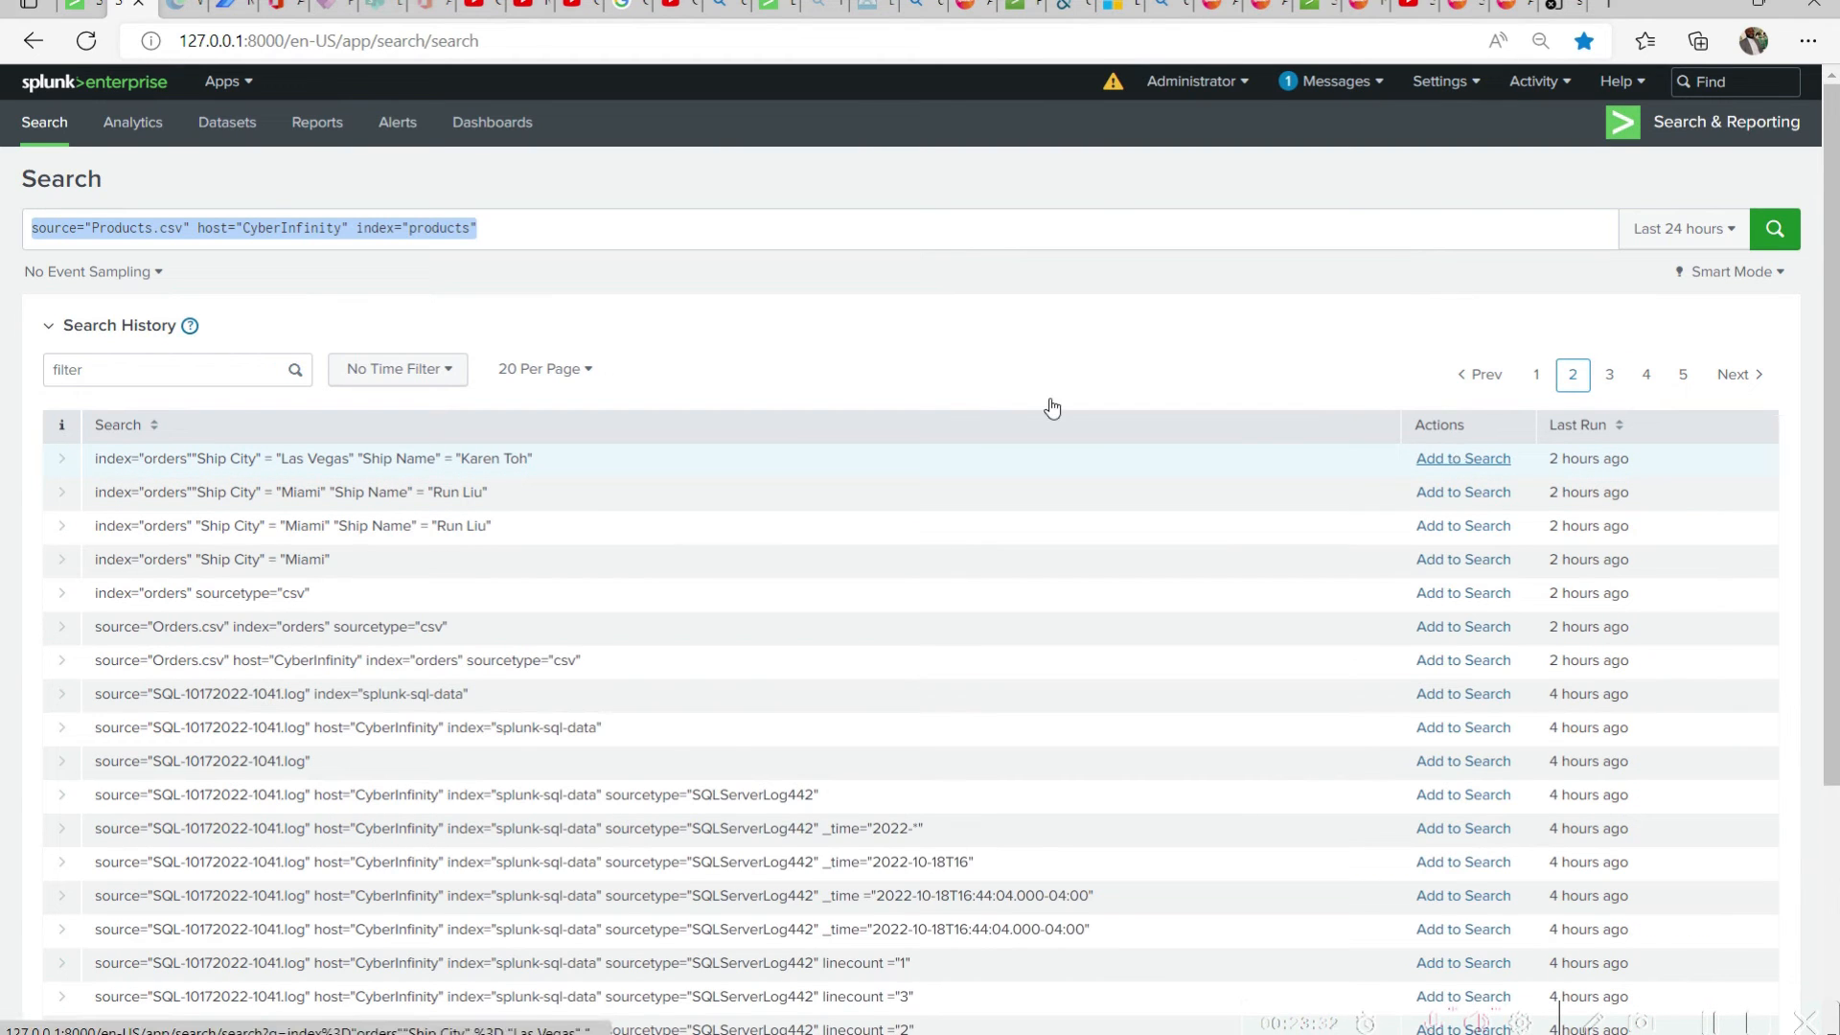
pyautogui.click(1500, 460)
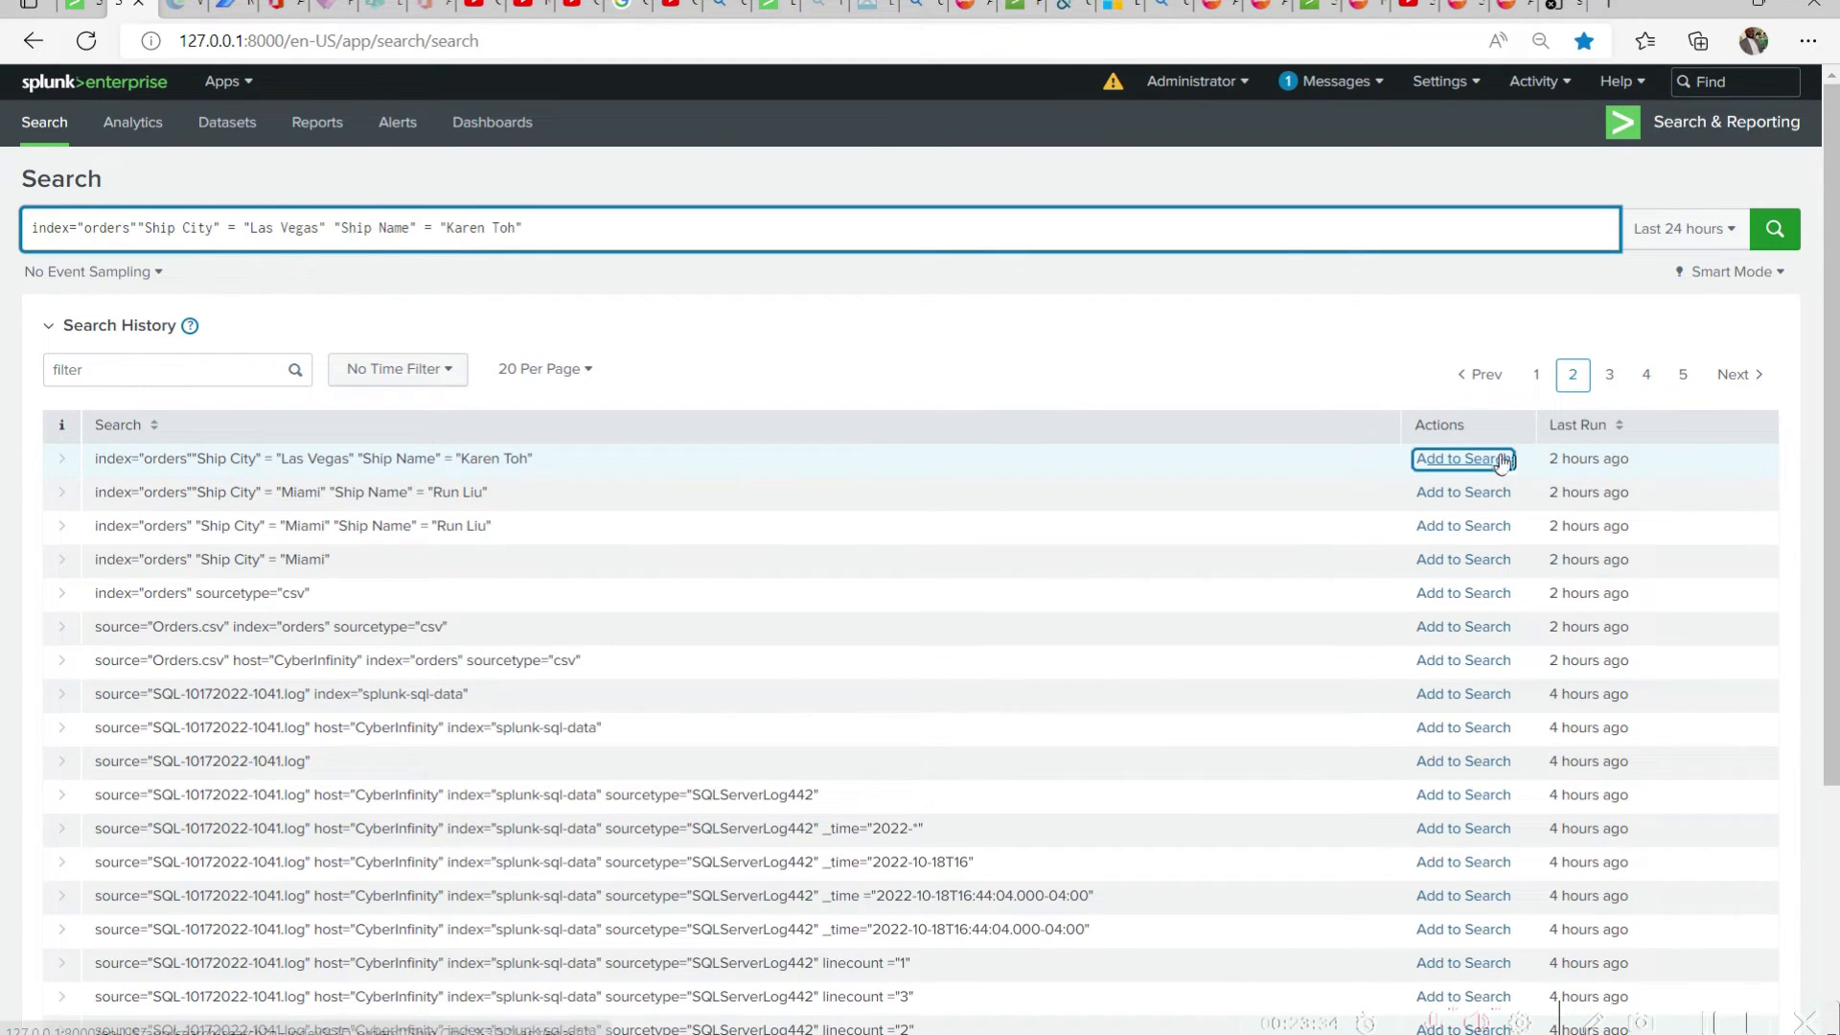
pyautogui.click(1773, 230)
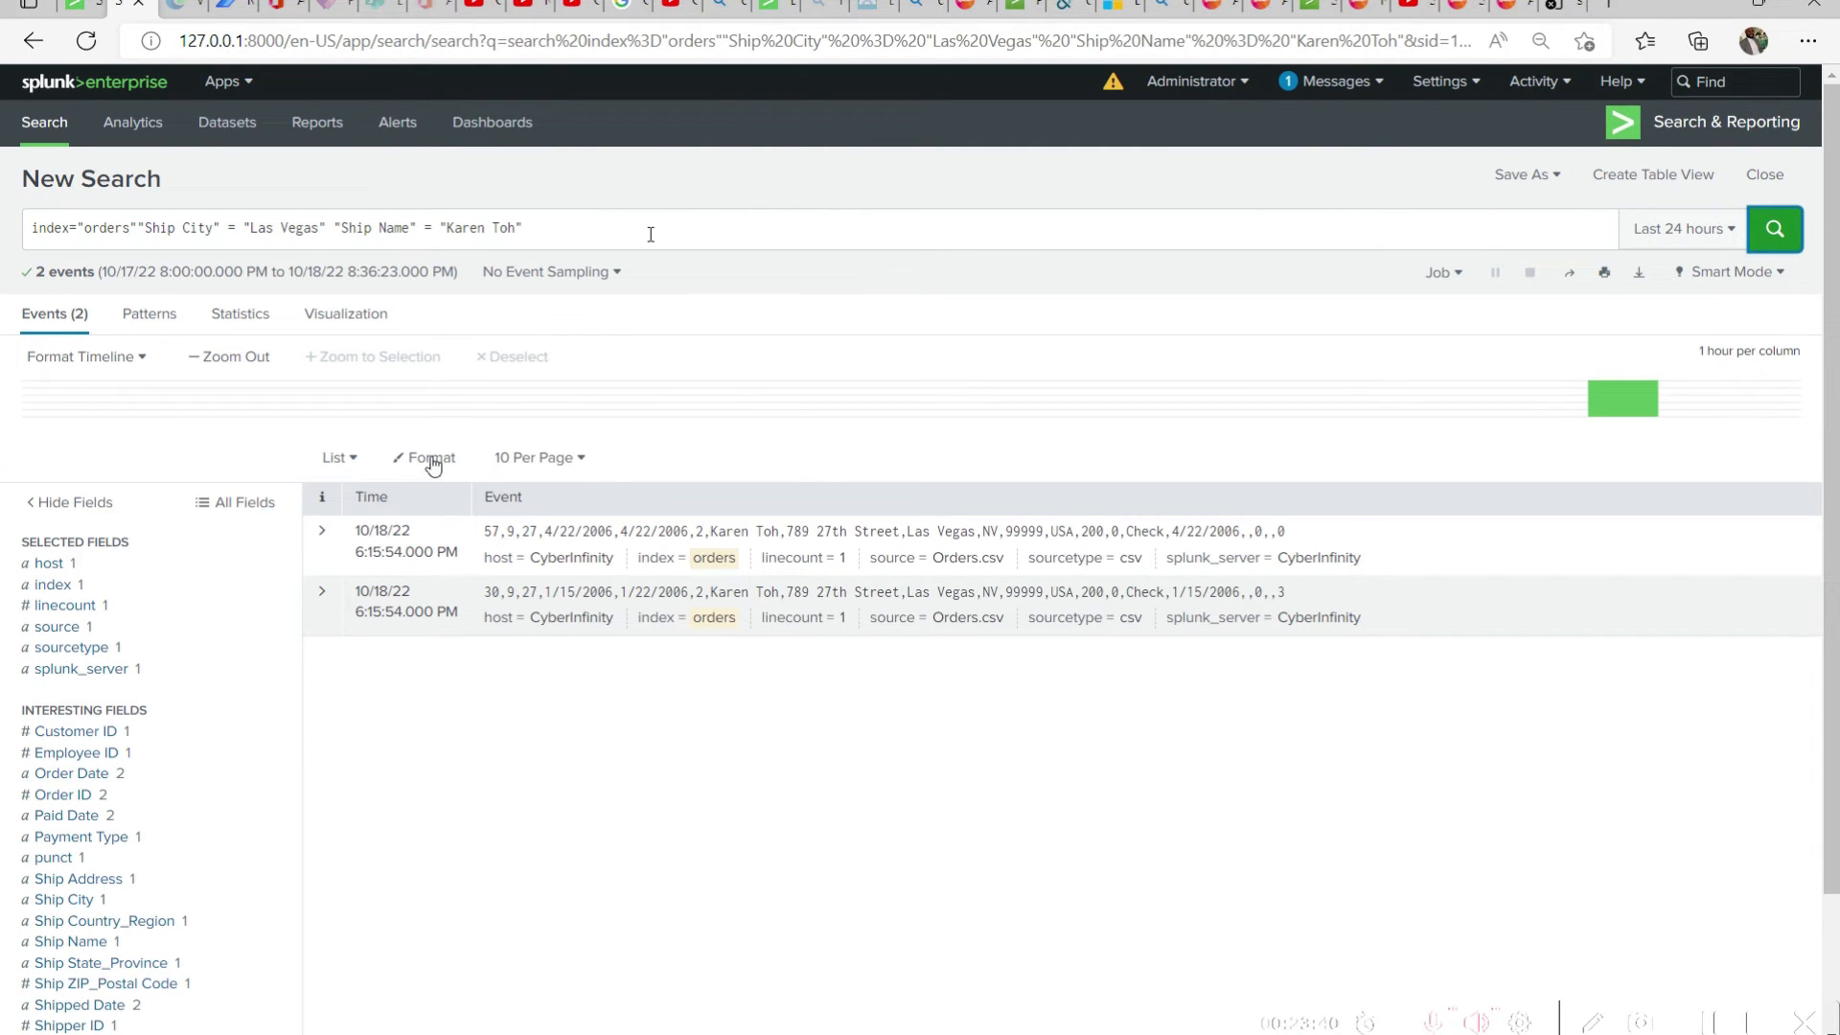
# Run source="Products.csv" host="CyberInfinity" index="products" from the search history and close the leftover report-creation tab
pyautogui.click(56, 131)
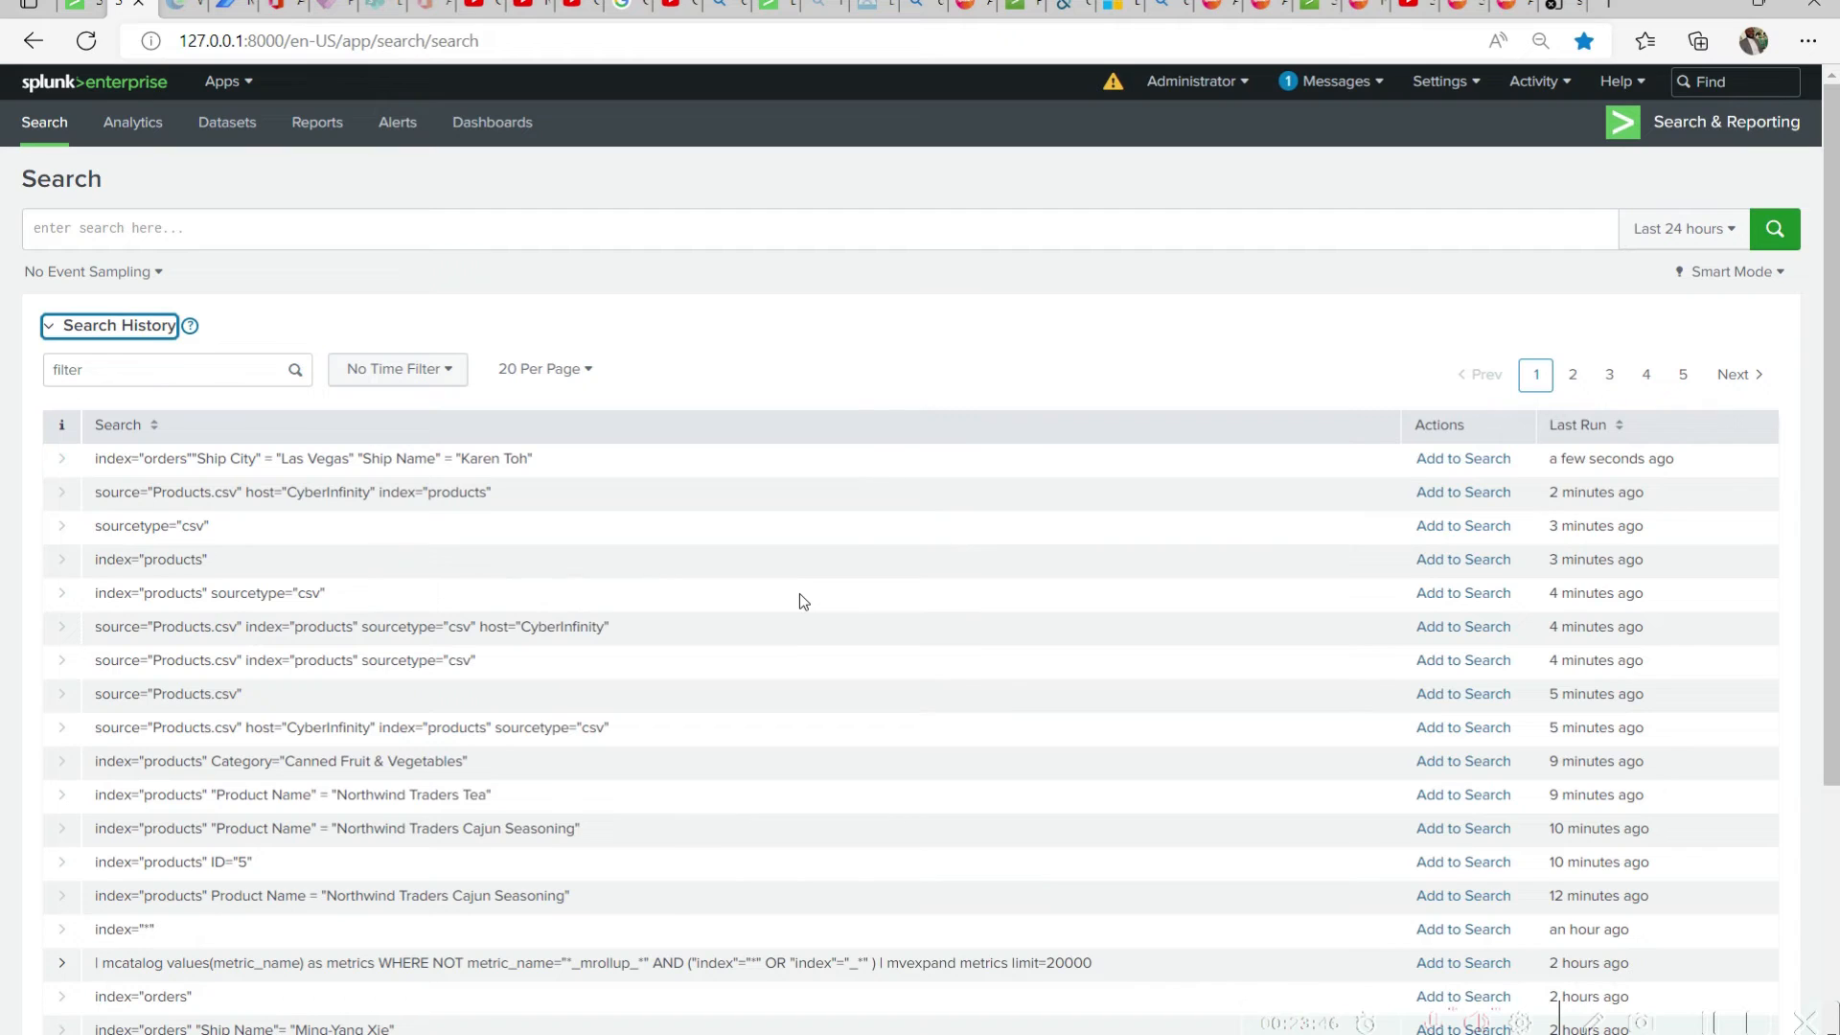
pyautogui.click(1473, 493)
pyautogui.click(510, 231)
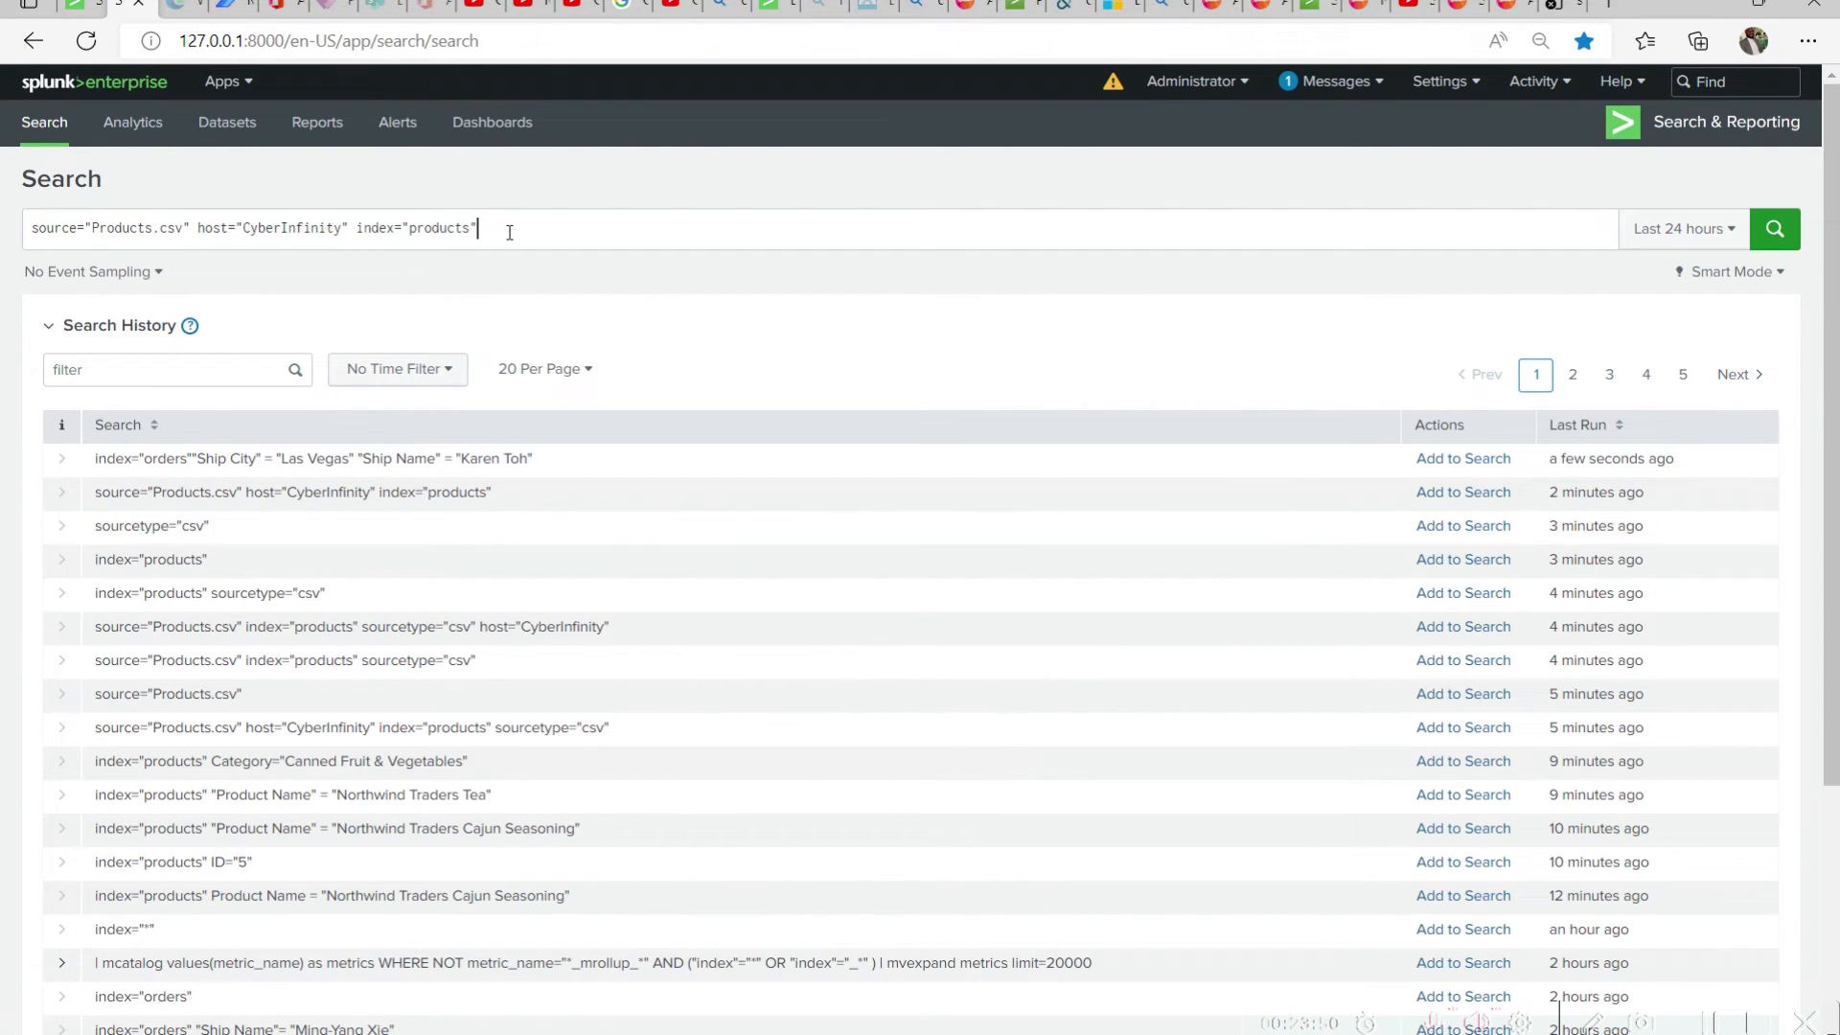
pyautogui.press('Return')
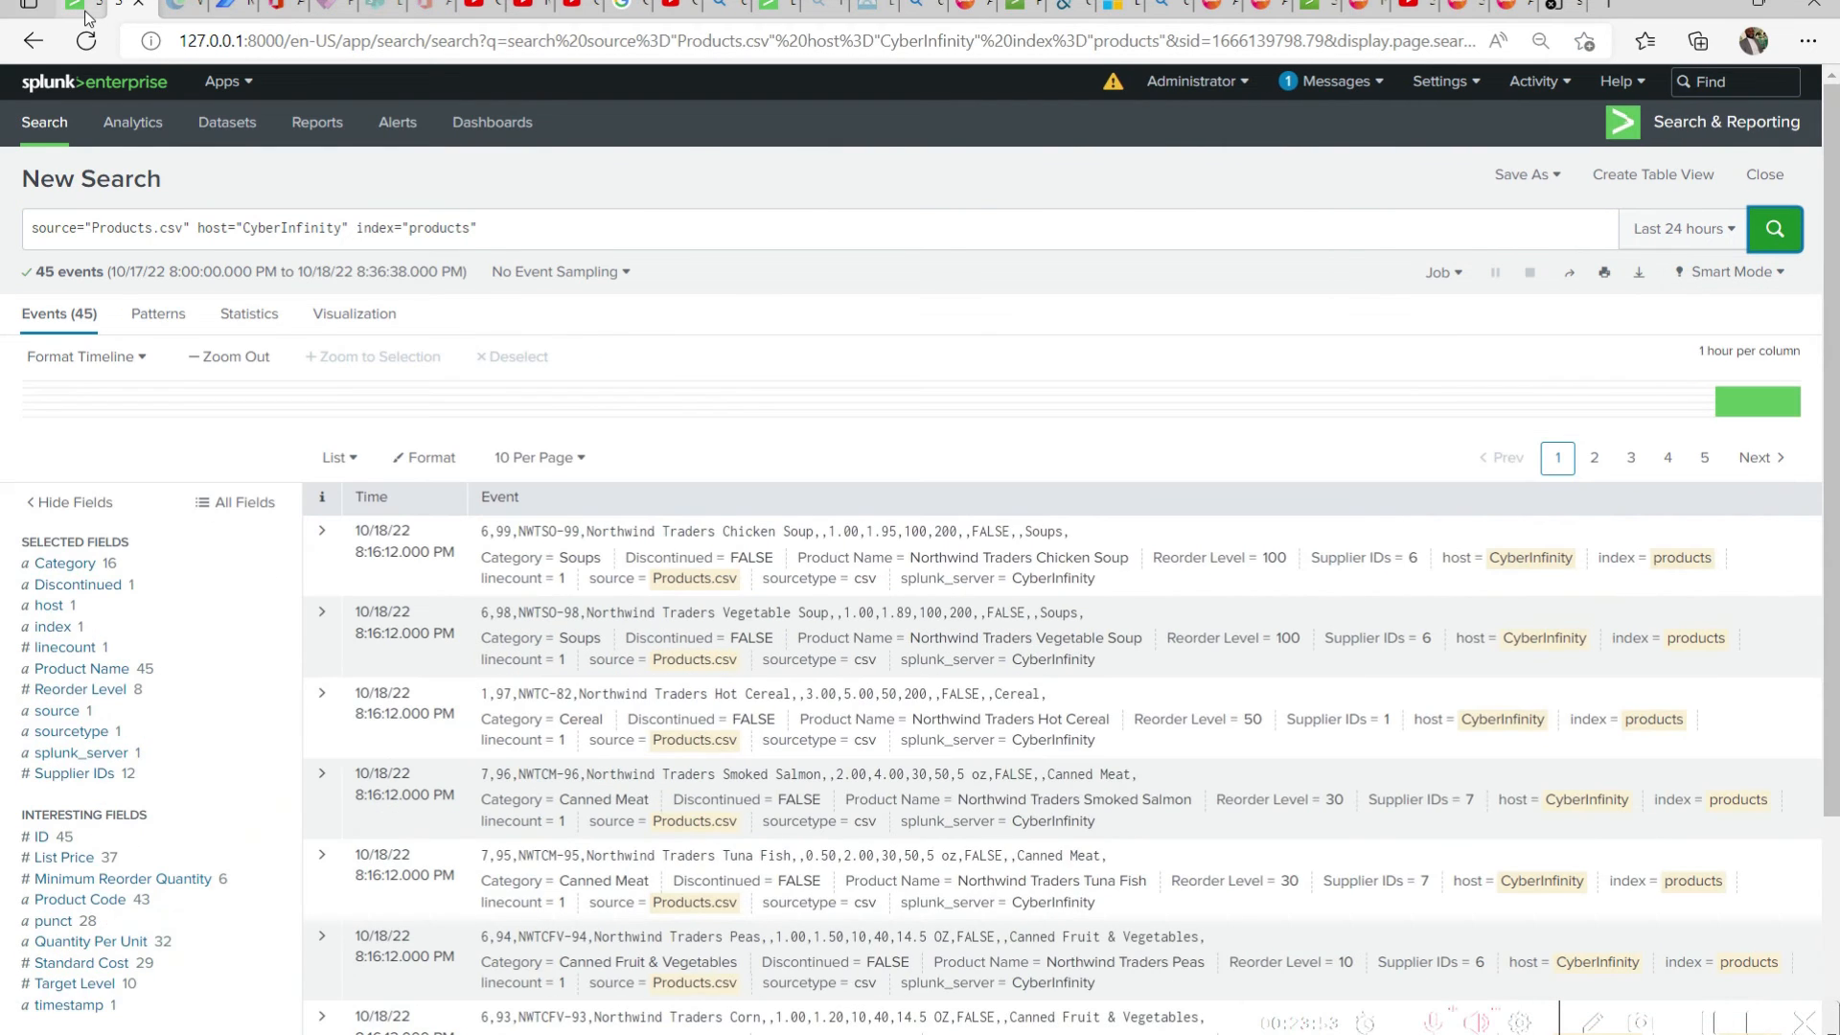
pyautogui.click(86, 16)
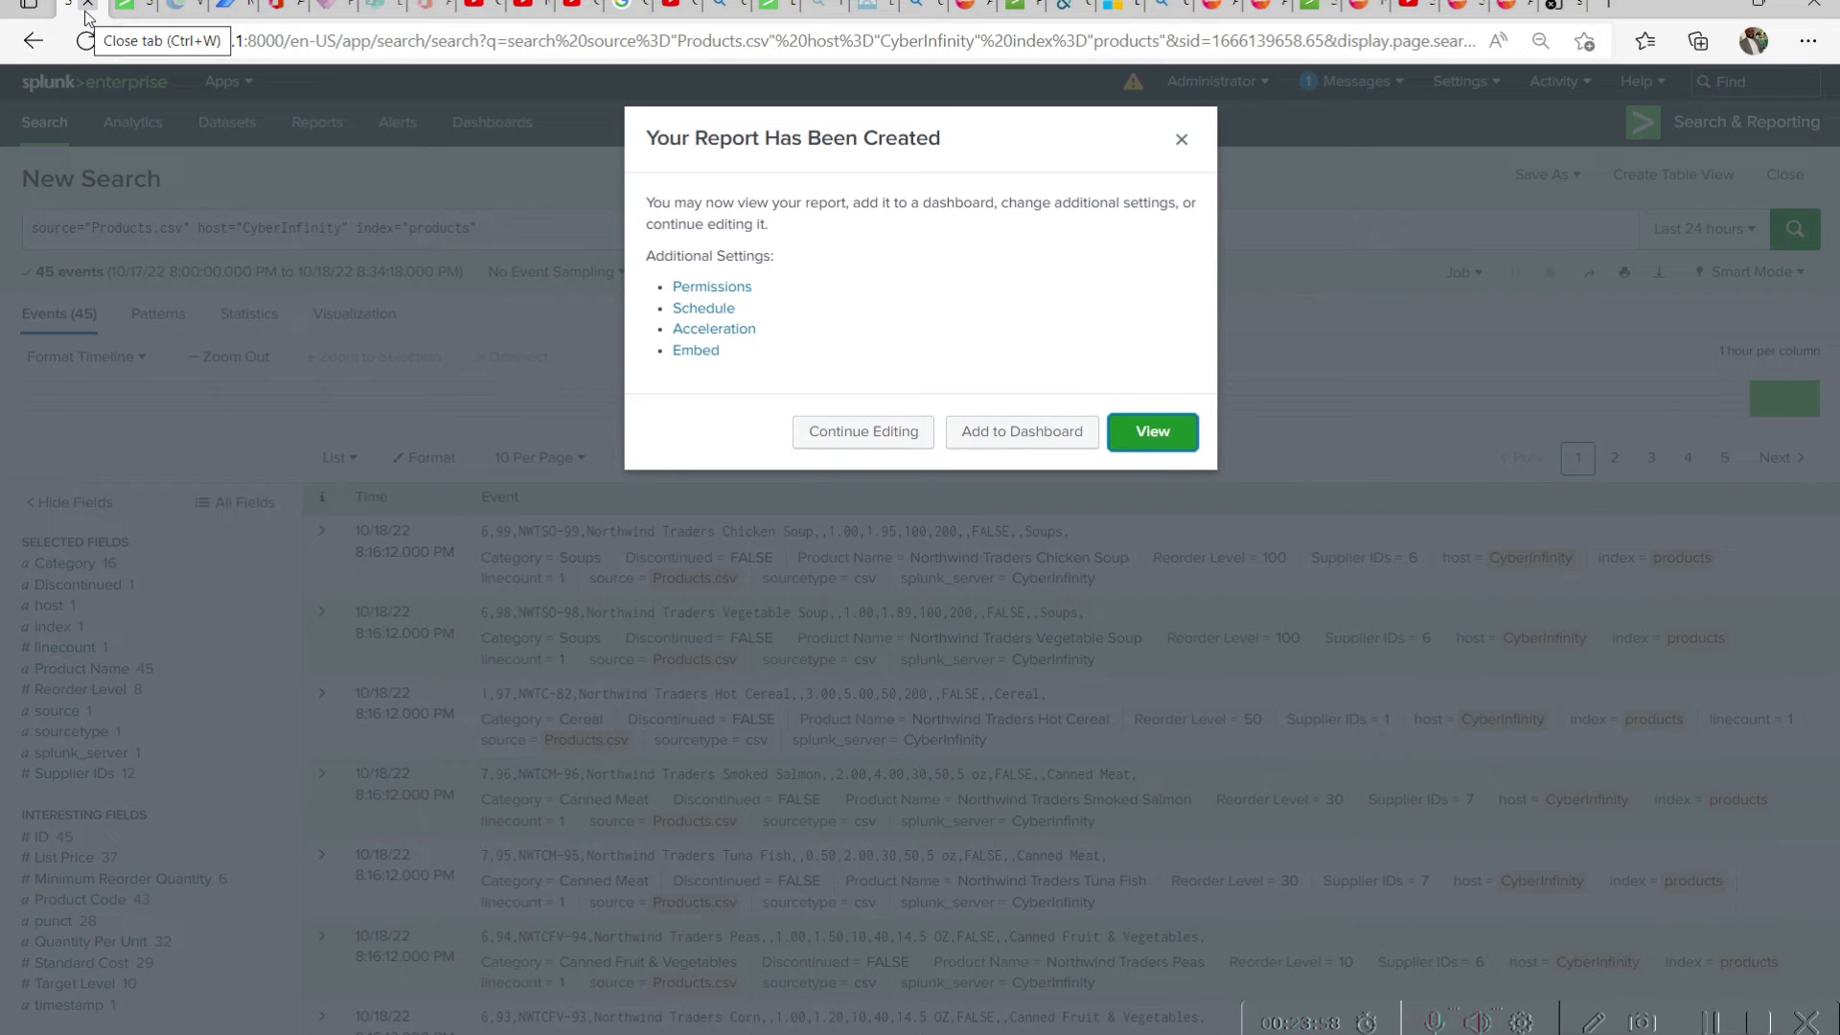
pyautogui.click(86, 16)
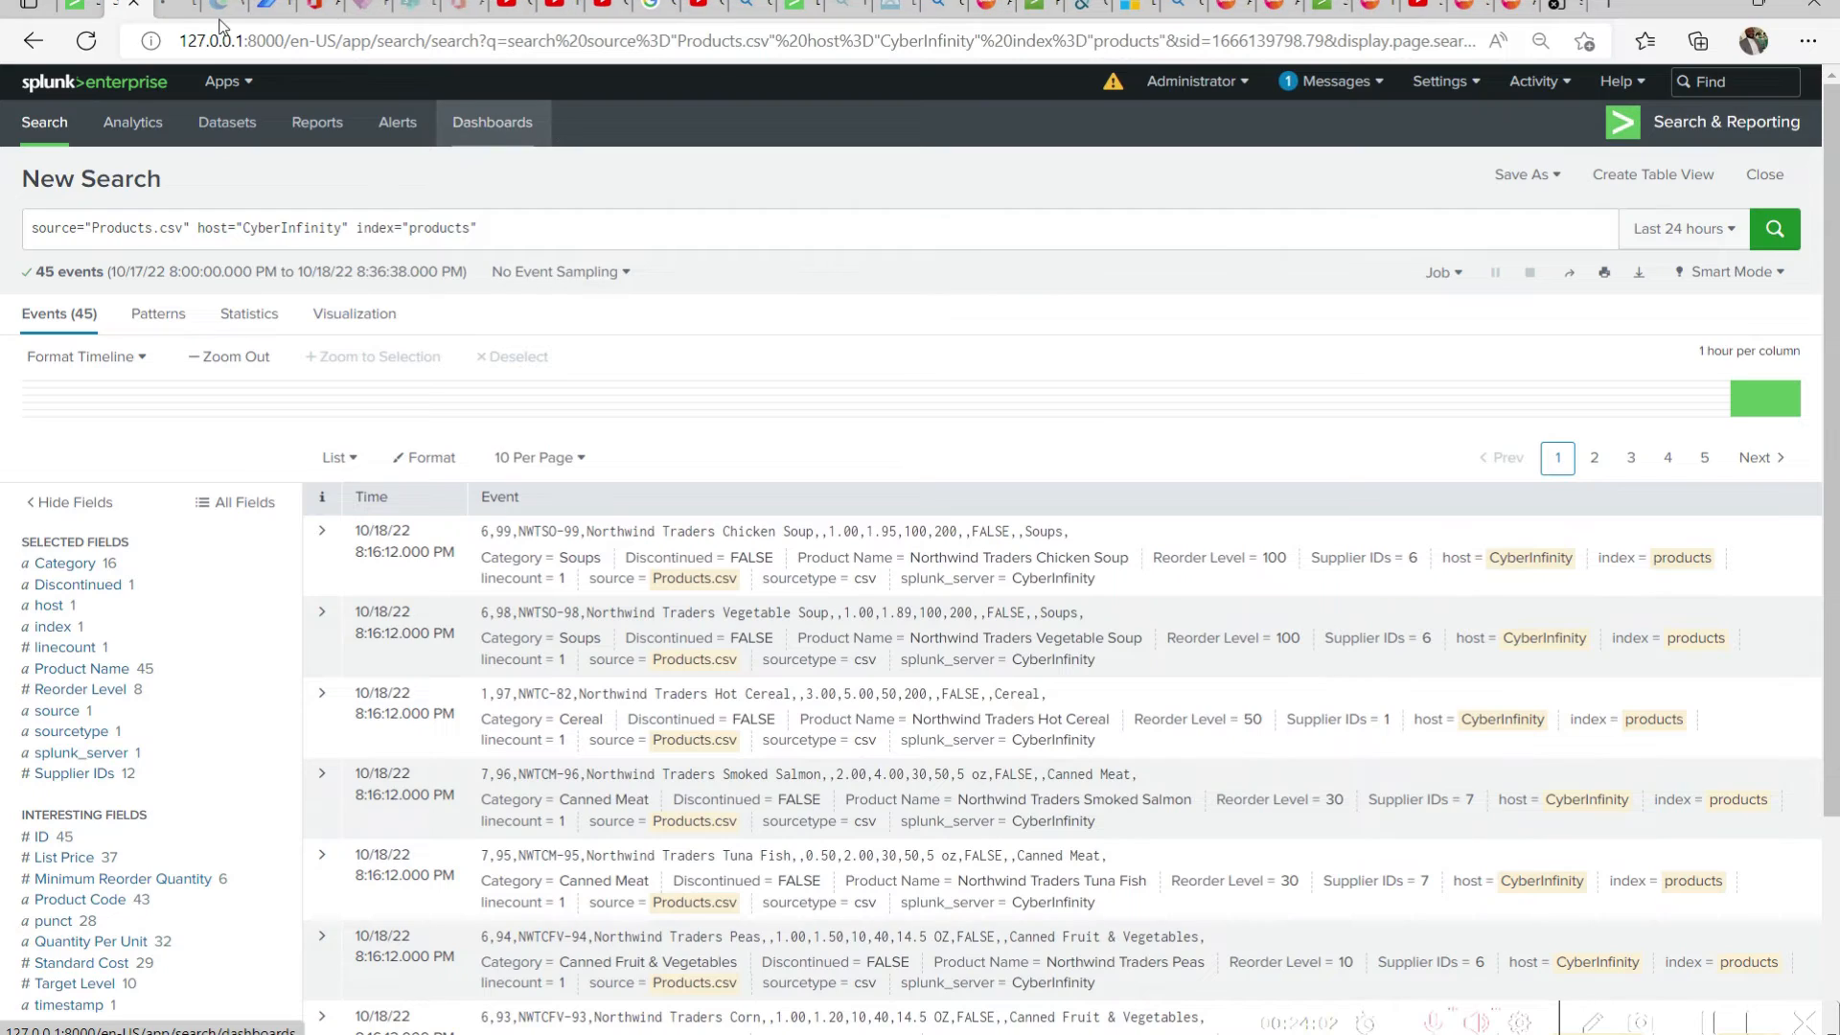
pyautogui.click(182, 11)
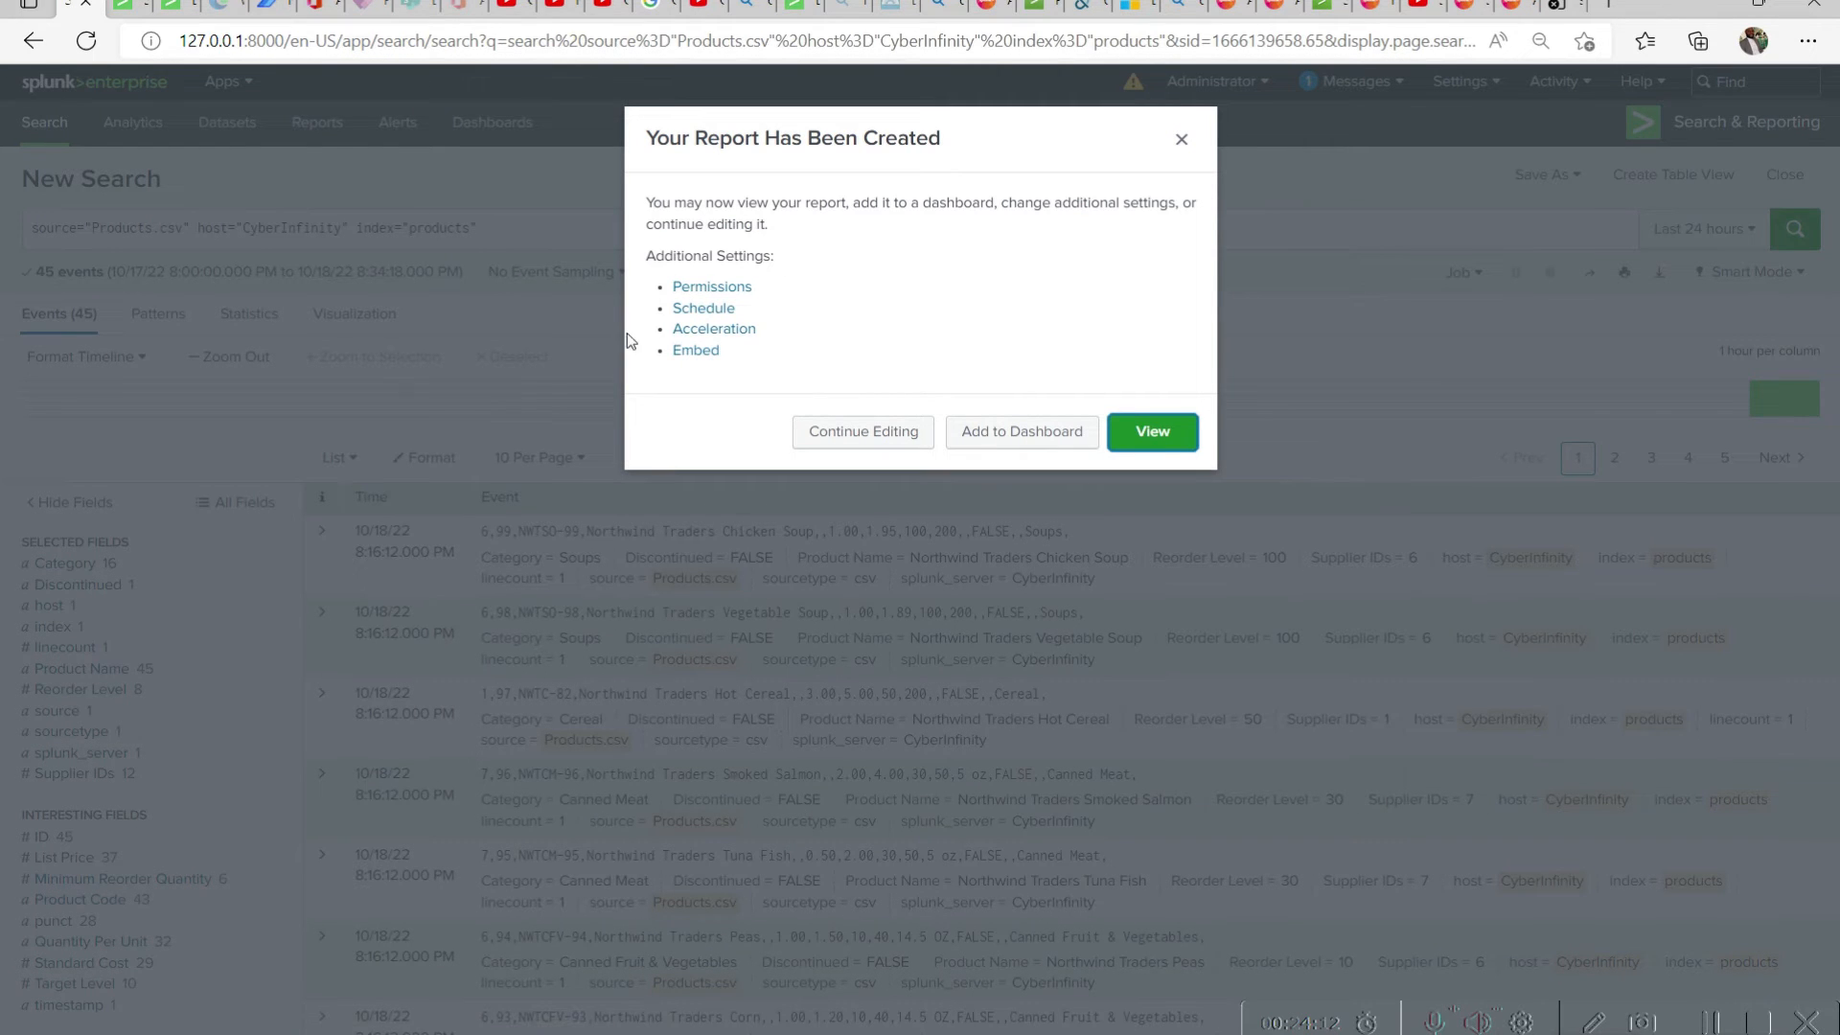
pyautogui.click(1019, 433)
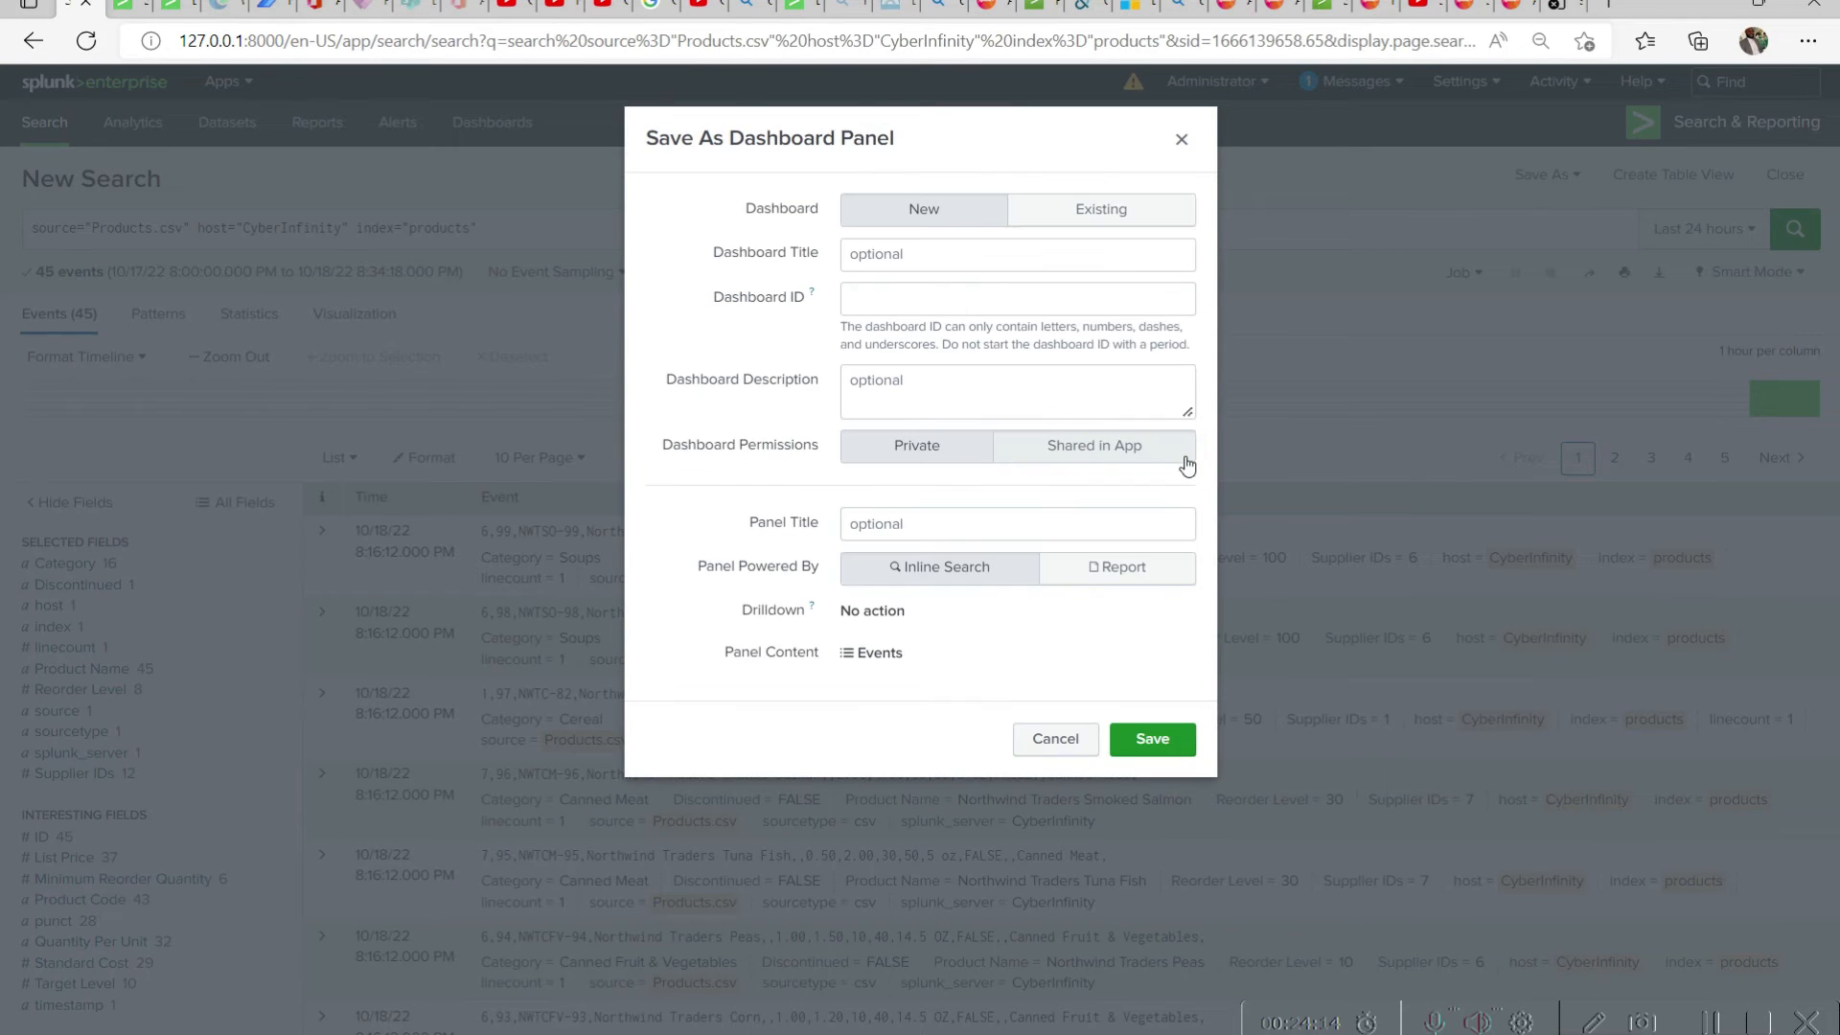
pyautogui.click(1125, 212)
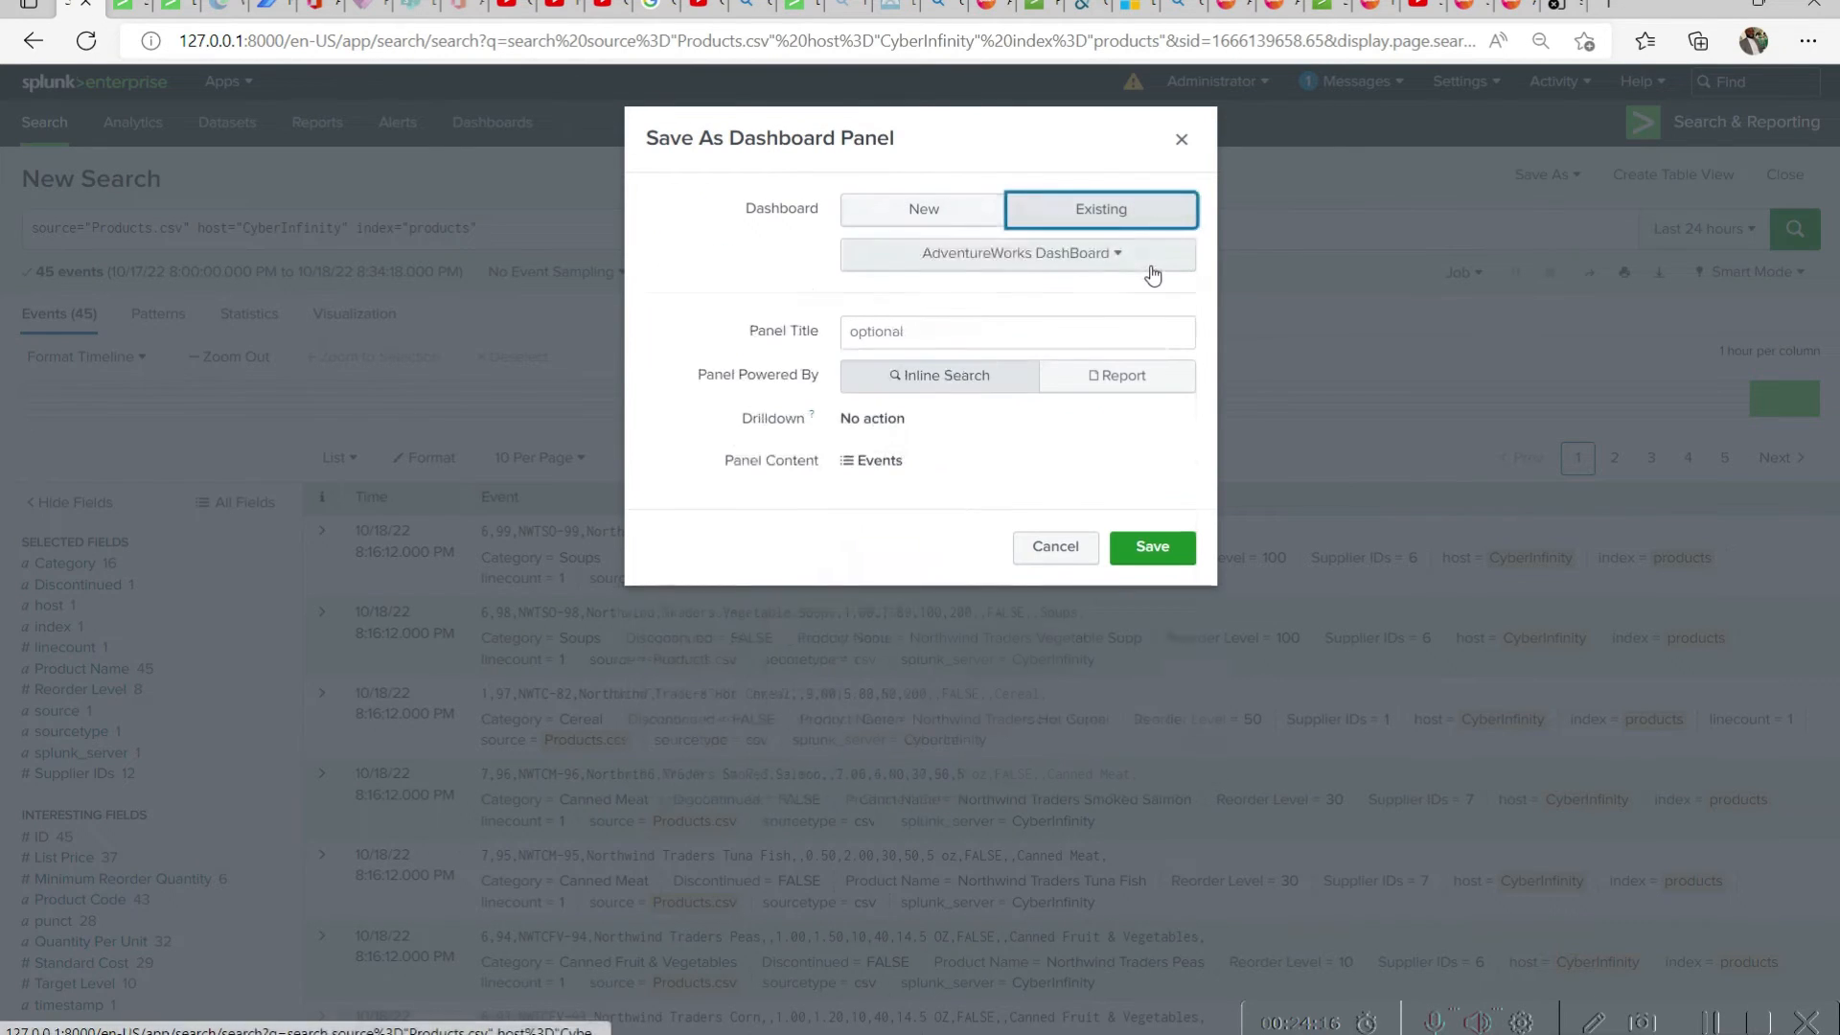
pyautogui.click(937, 330)
pyautogui.click(1071, 326)
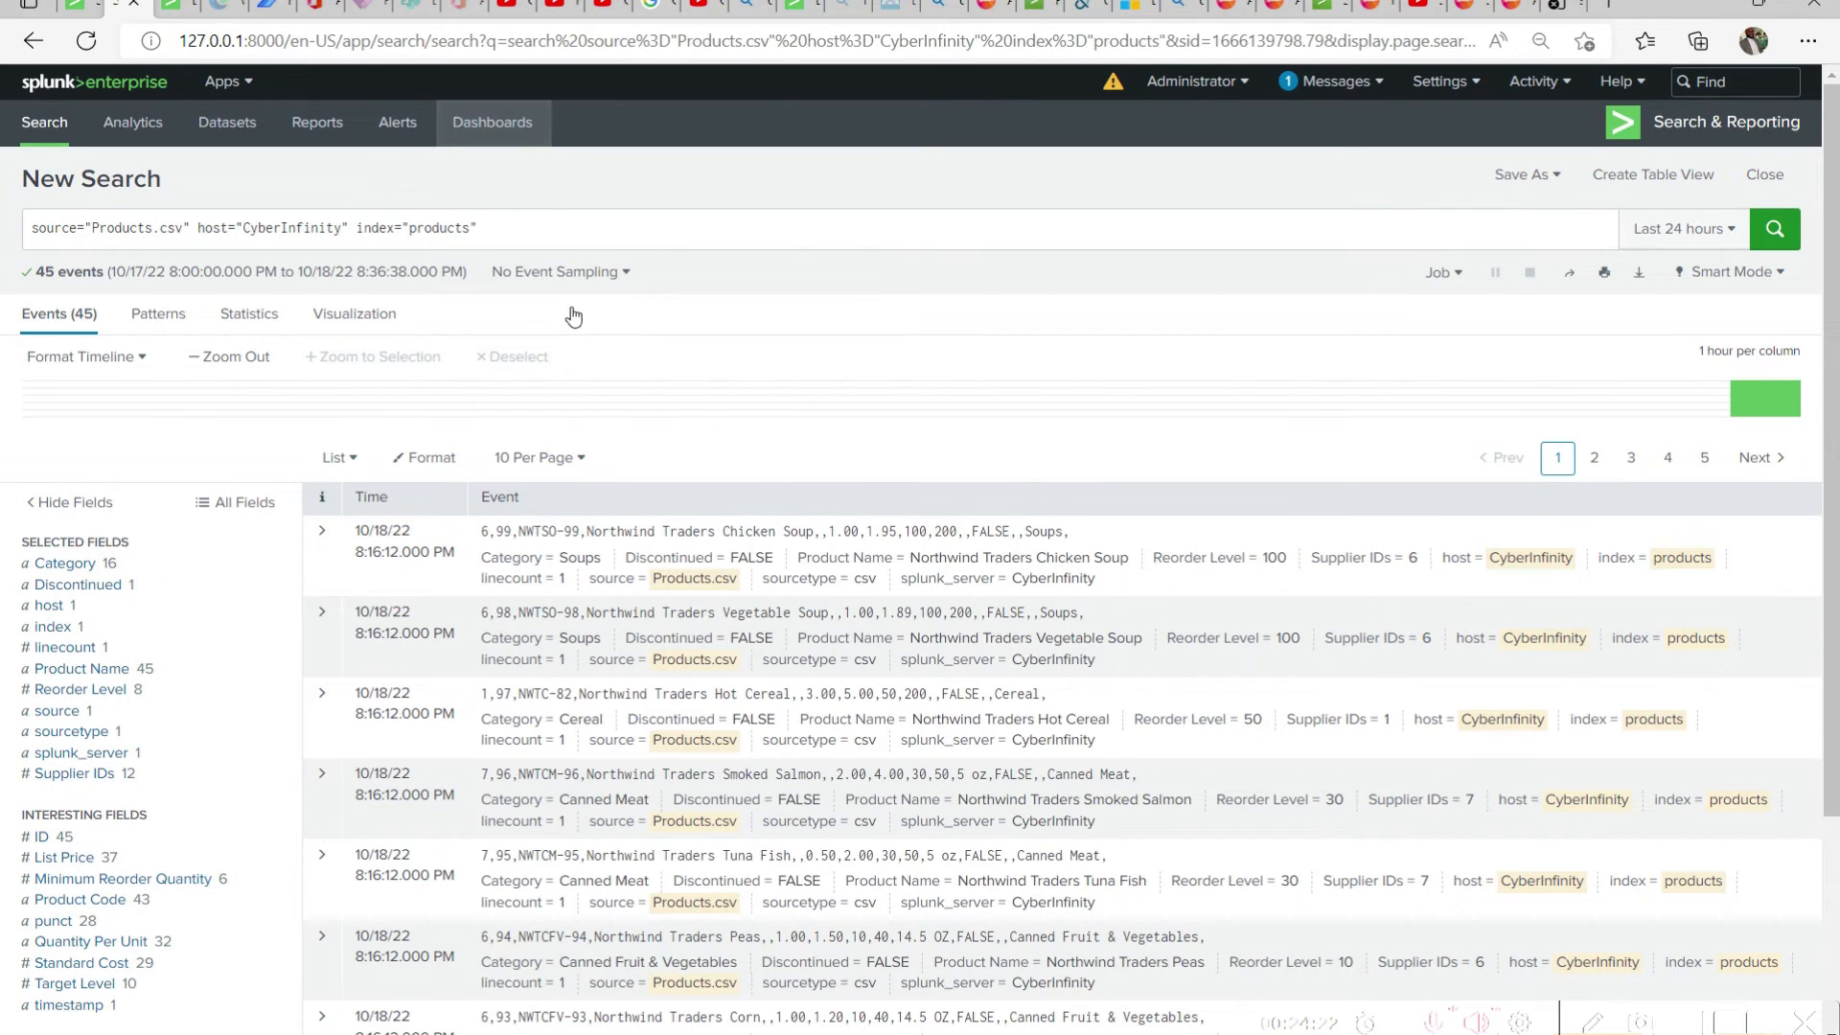
# Open AdventureWorks DashBoard from the dashboards list, examine its existing panels, and cancel the pending panel save for Products Report
pyautogui.scroll(-3, 807, 411)
pyautogui.scroll(3, 813, 377)
pyautogui.click(174, 8)
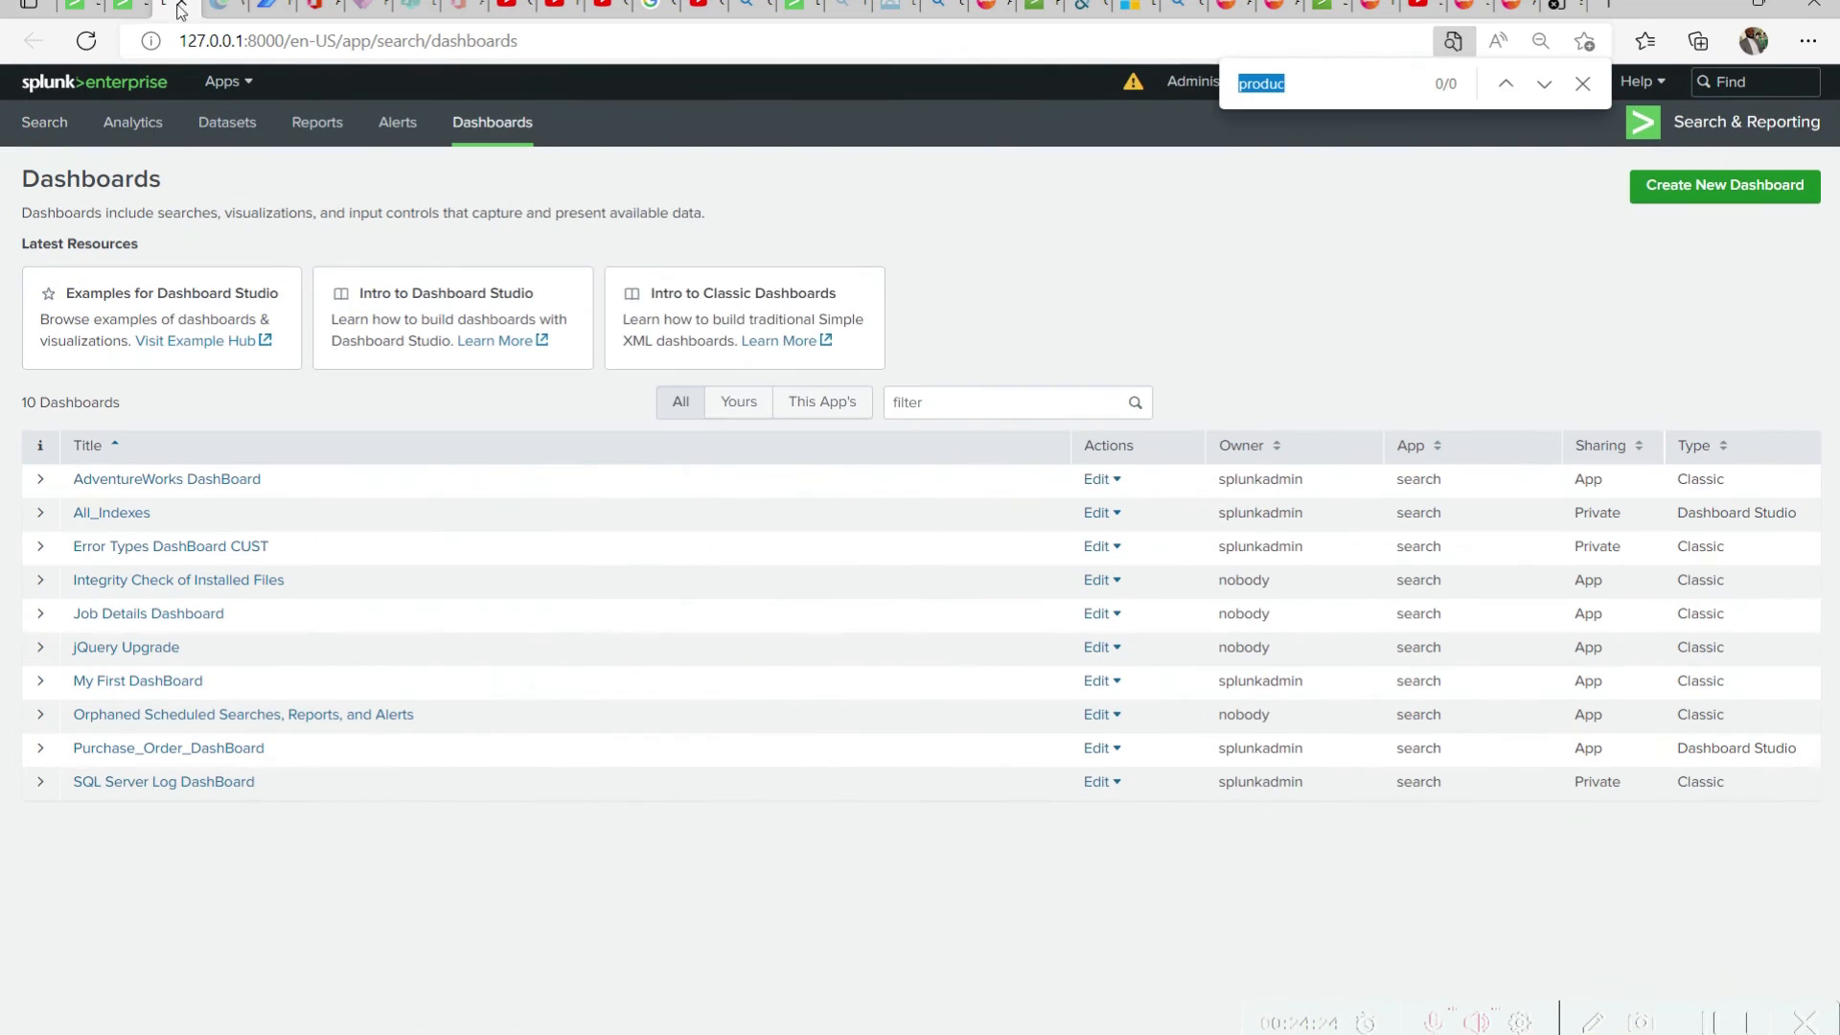
pyautogui.click(40, 479)
pyautogui.click(245, 479)
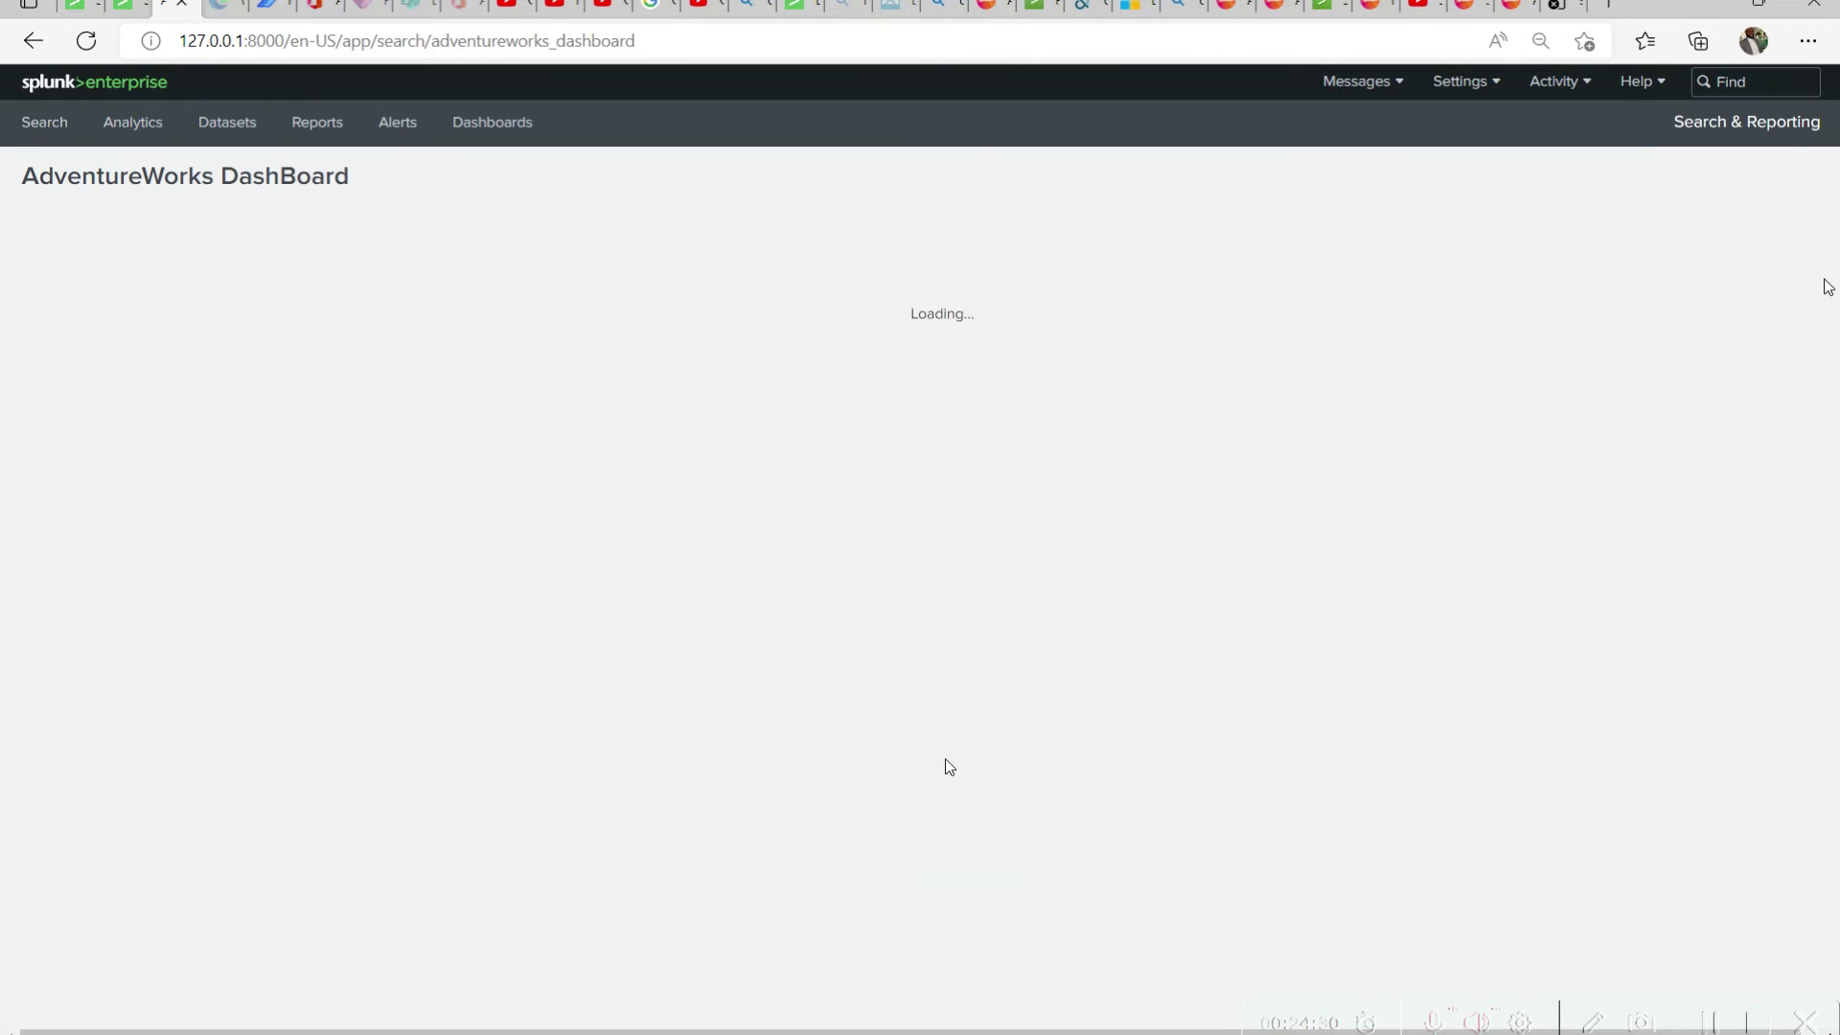
pyautogui.scroll(-7, 1154, 584)
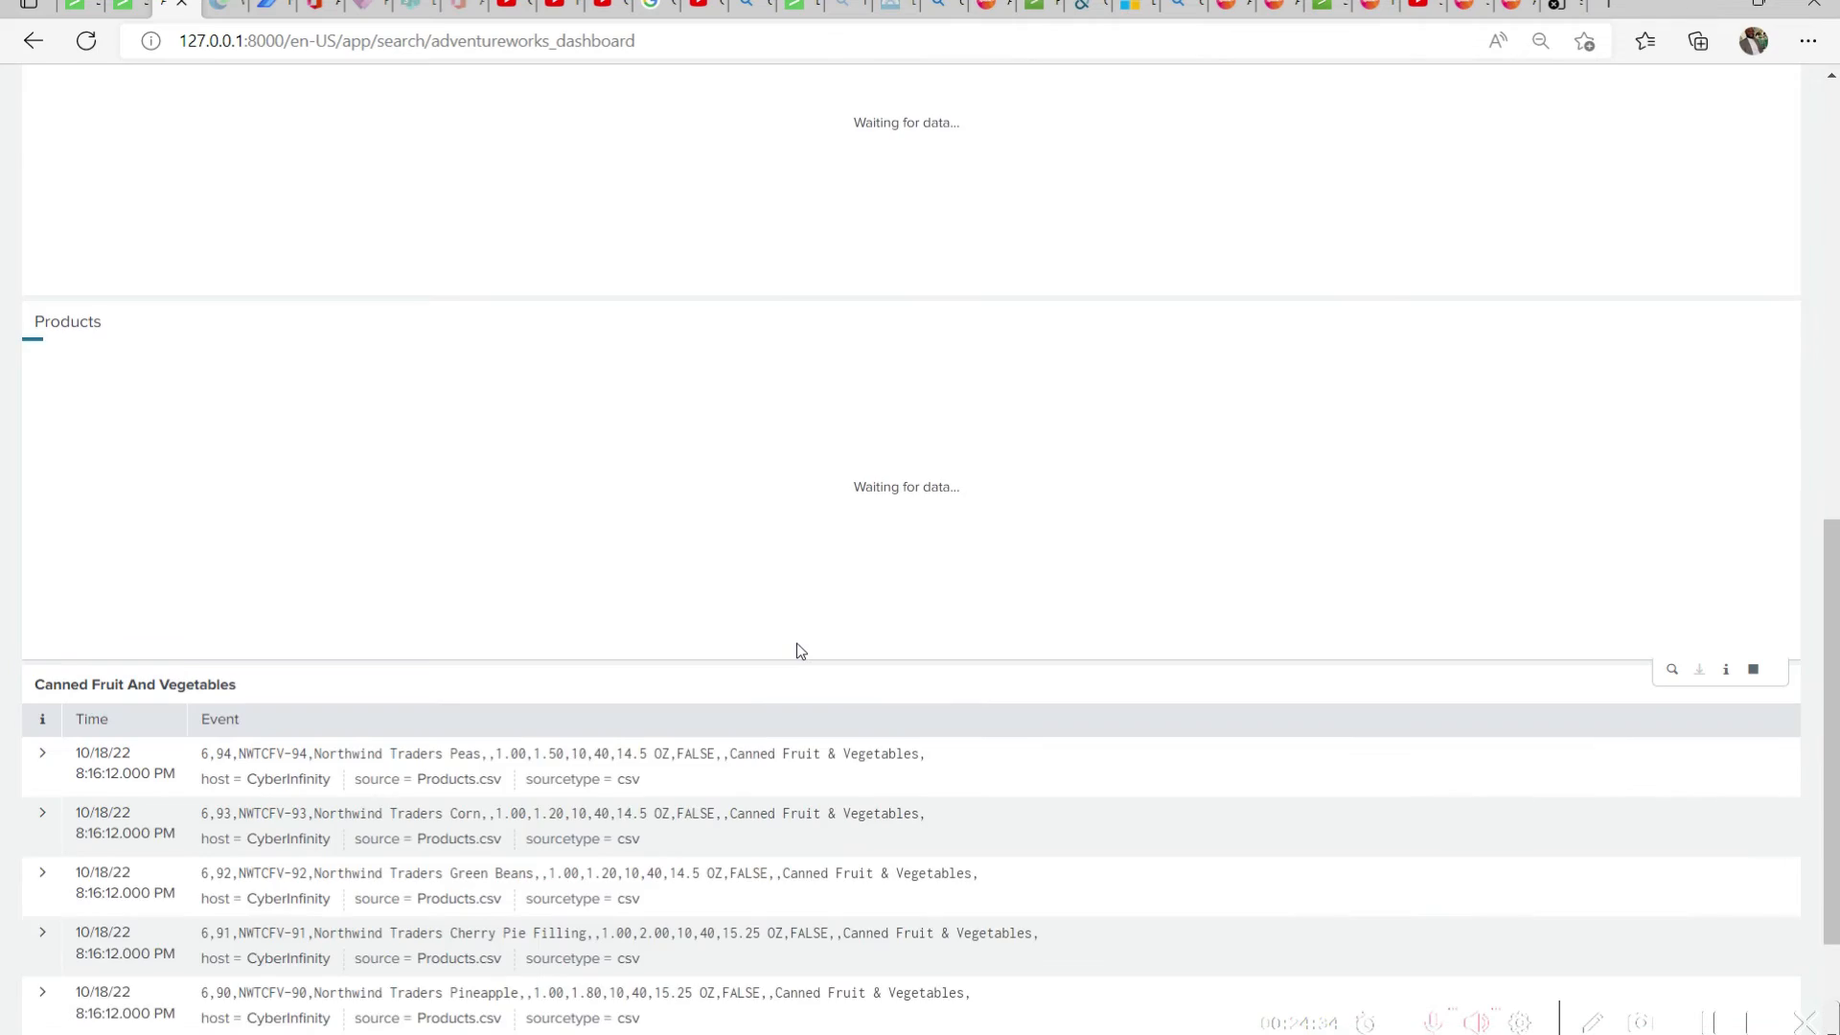
pyautogui.scroll(2, 840, 652)
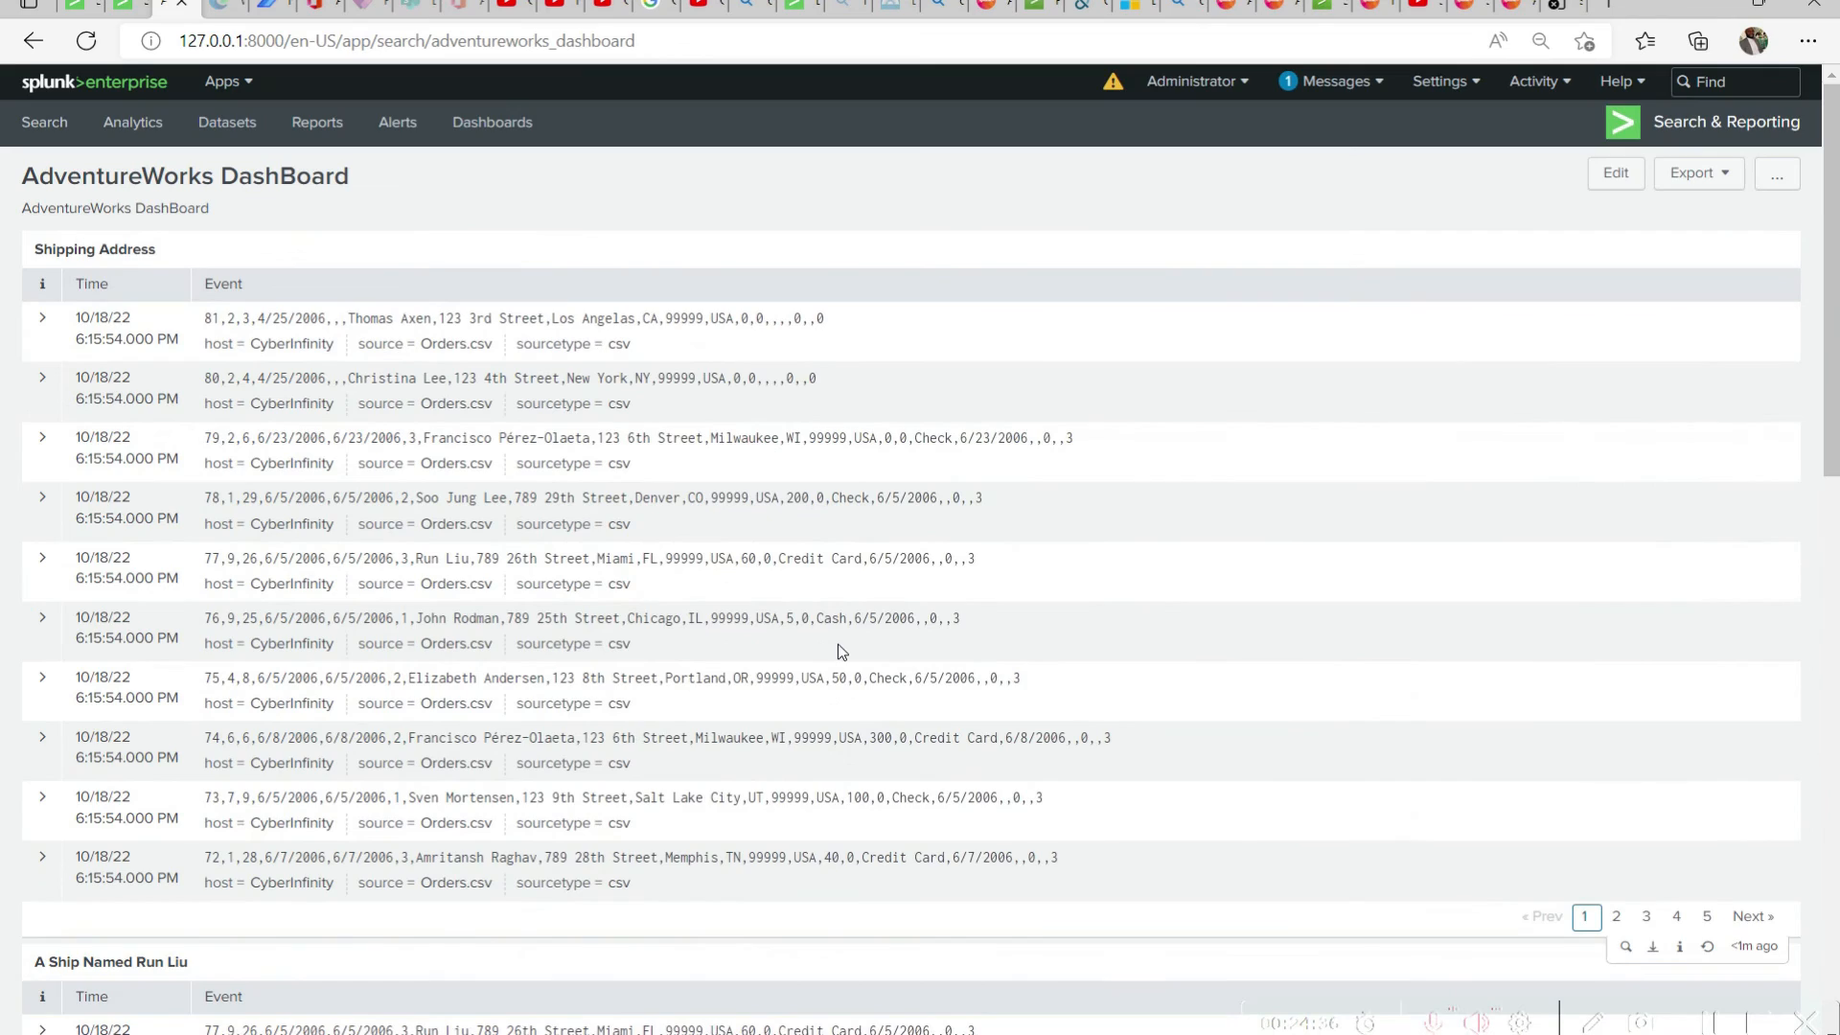
pyautogui.scroll(-9, 840, 652)
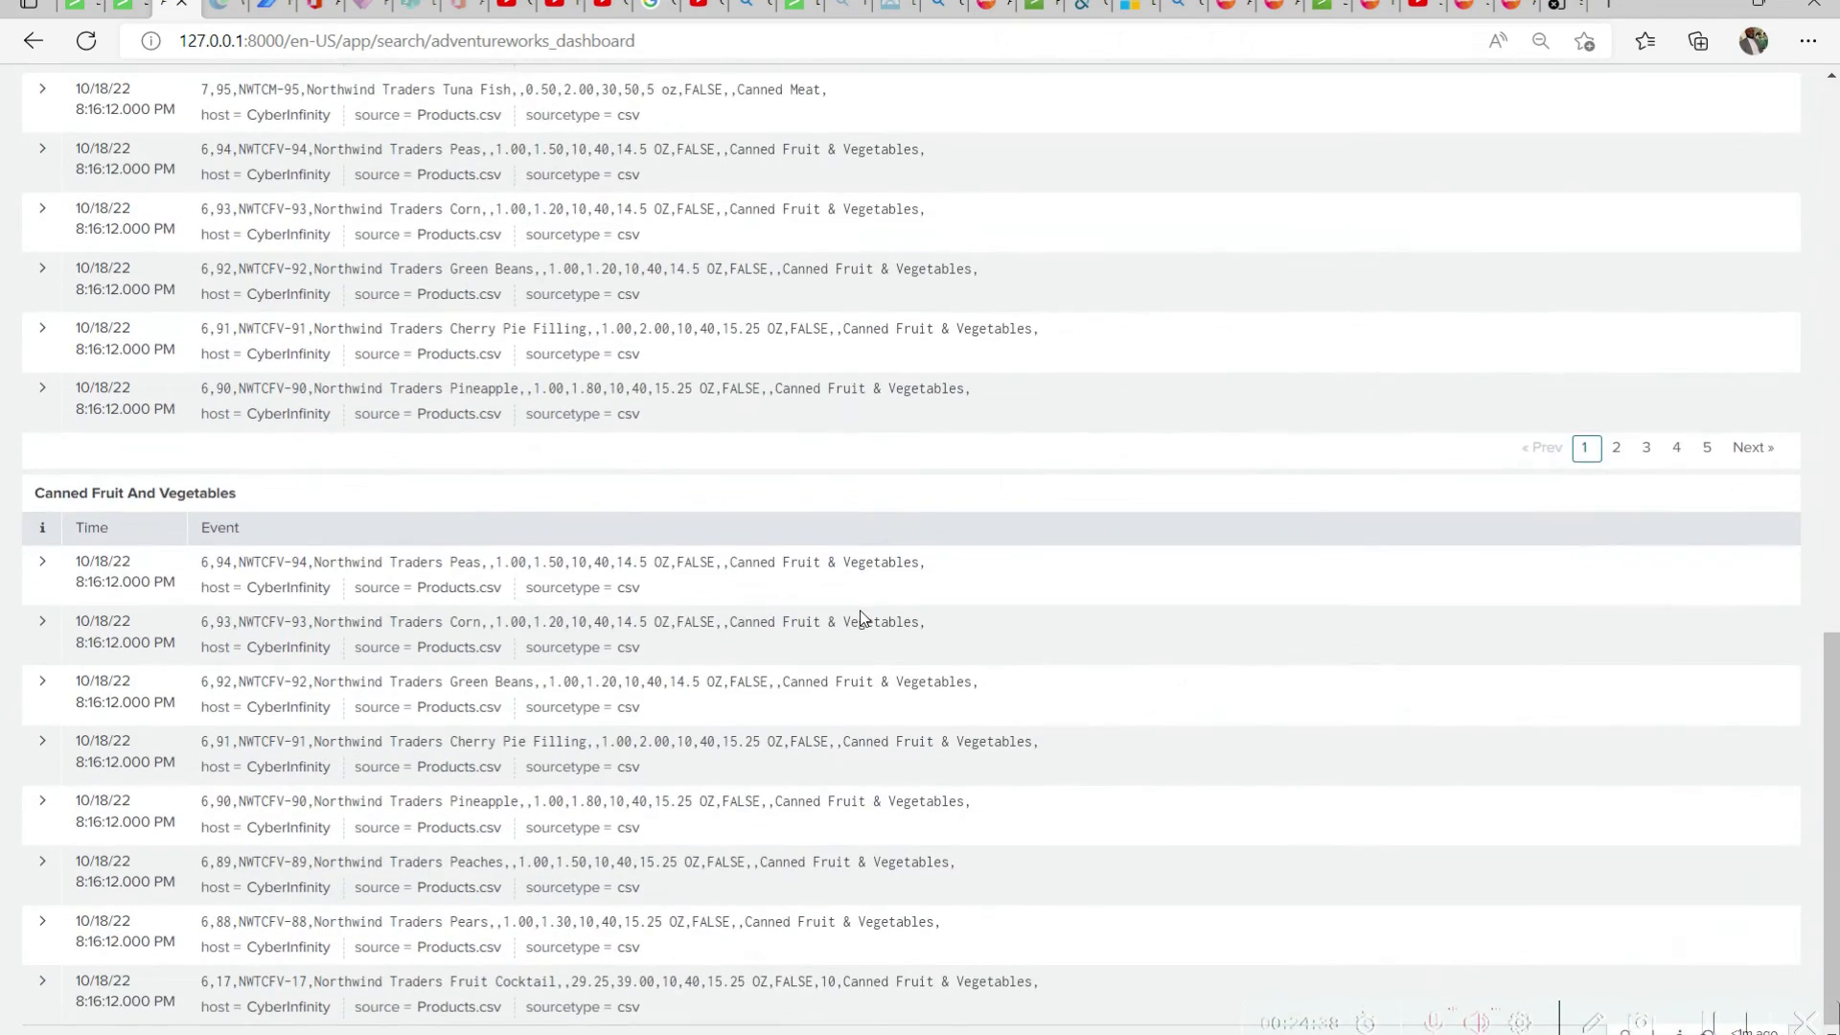
pyautogui.scroll(4, 519, 652)
pyautogui.click(117, 253)
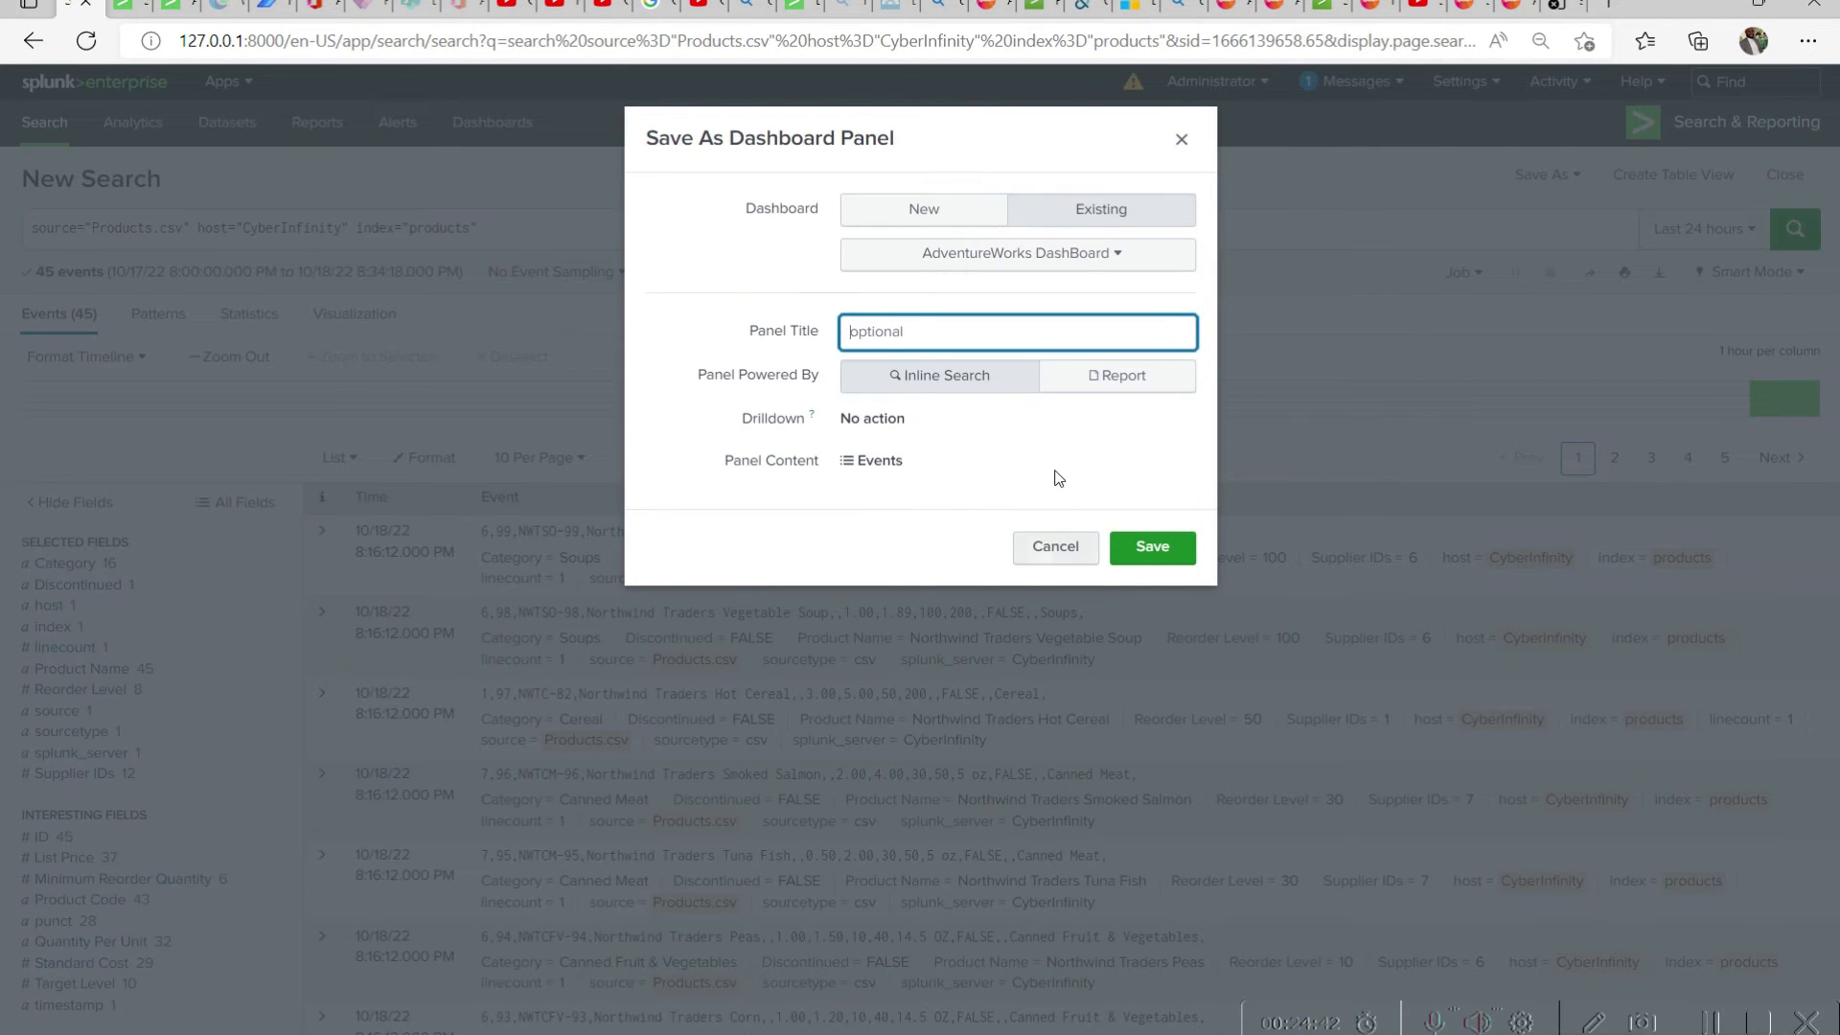
pyautogui.click(1045, 554)
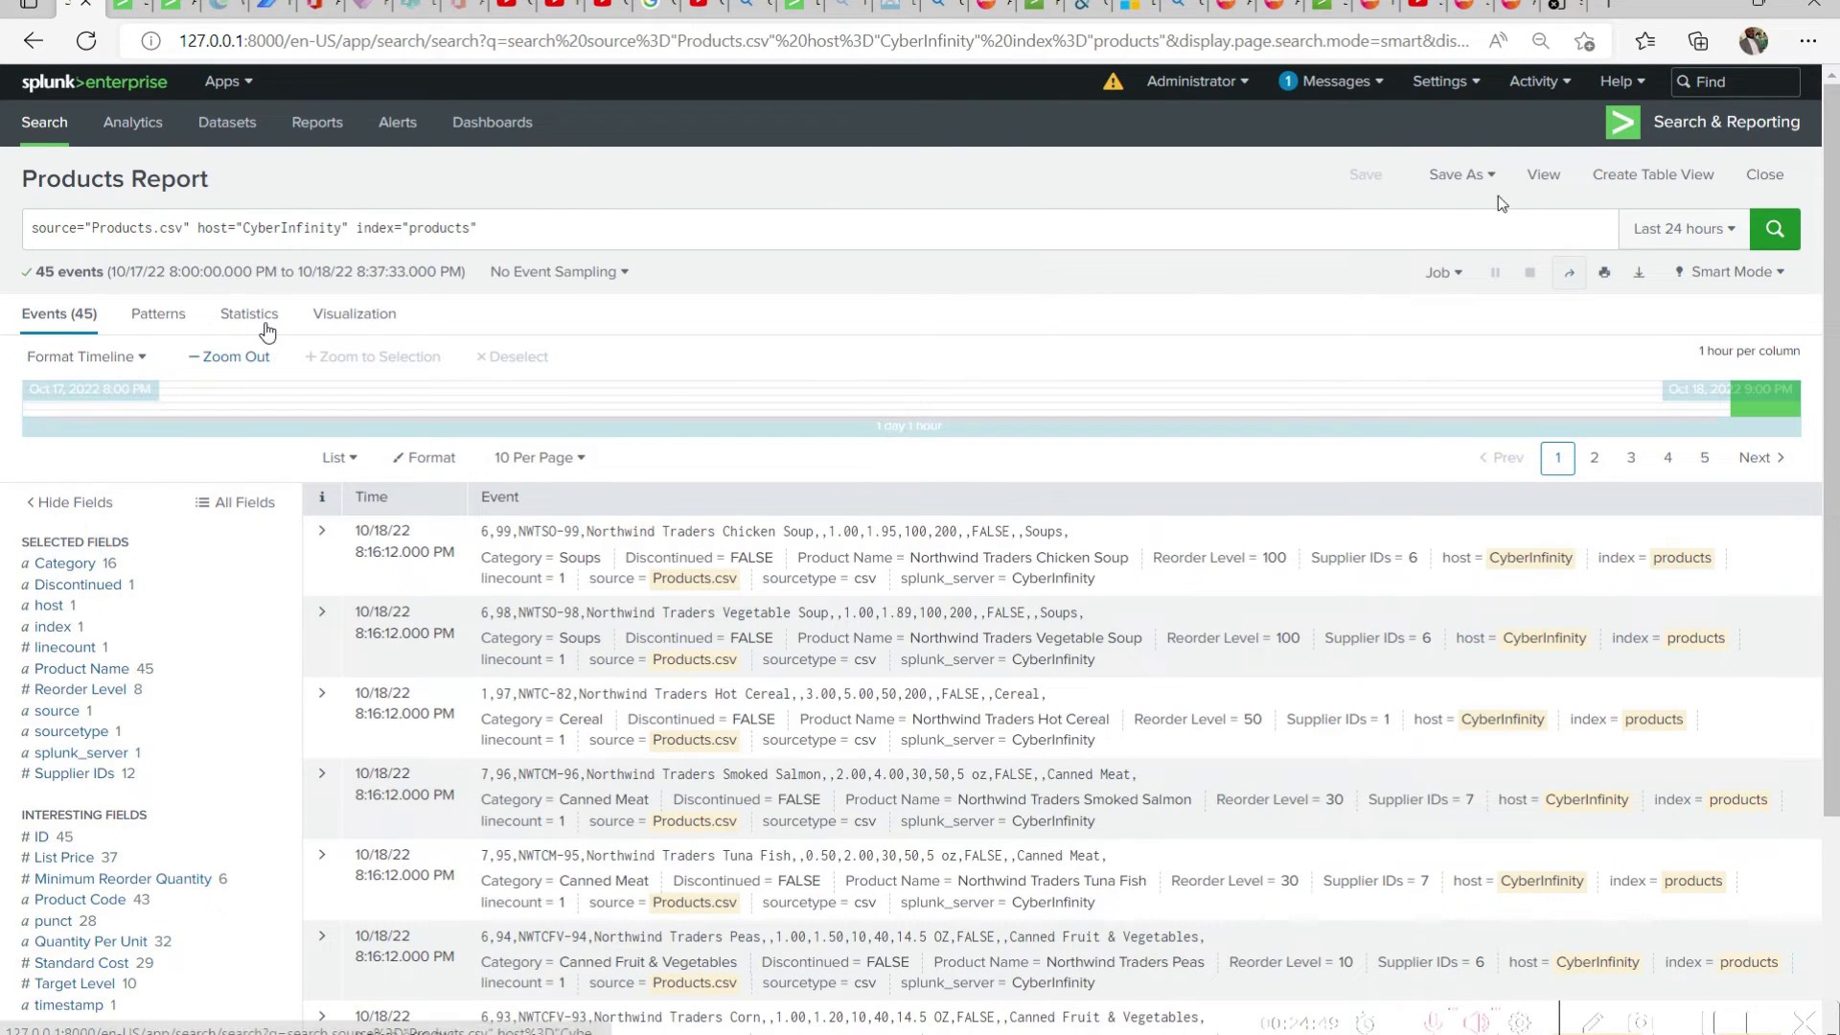
# Start saving the Products Report search as an event type named Product Event Type
pyautogui.click(1458, 175)
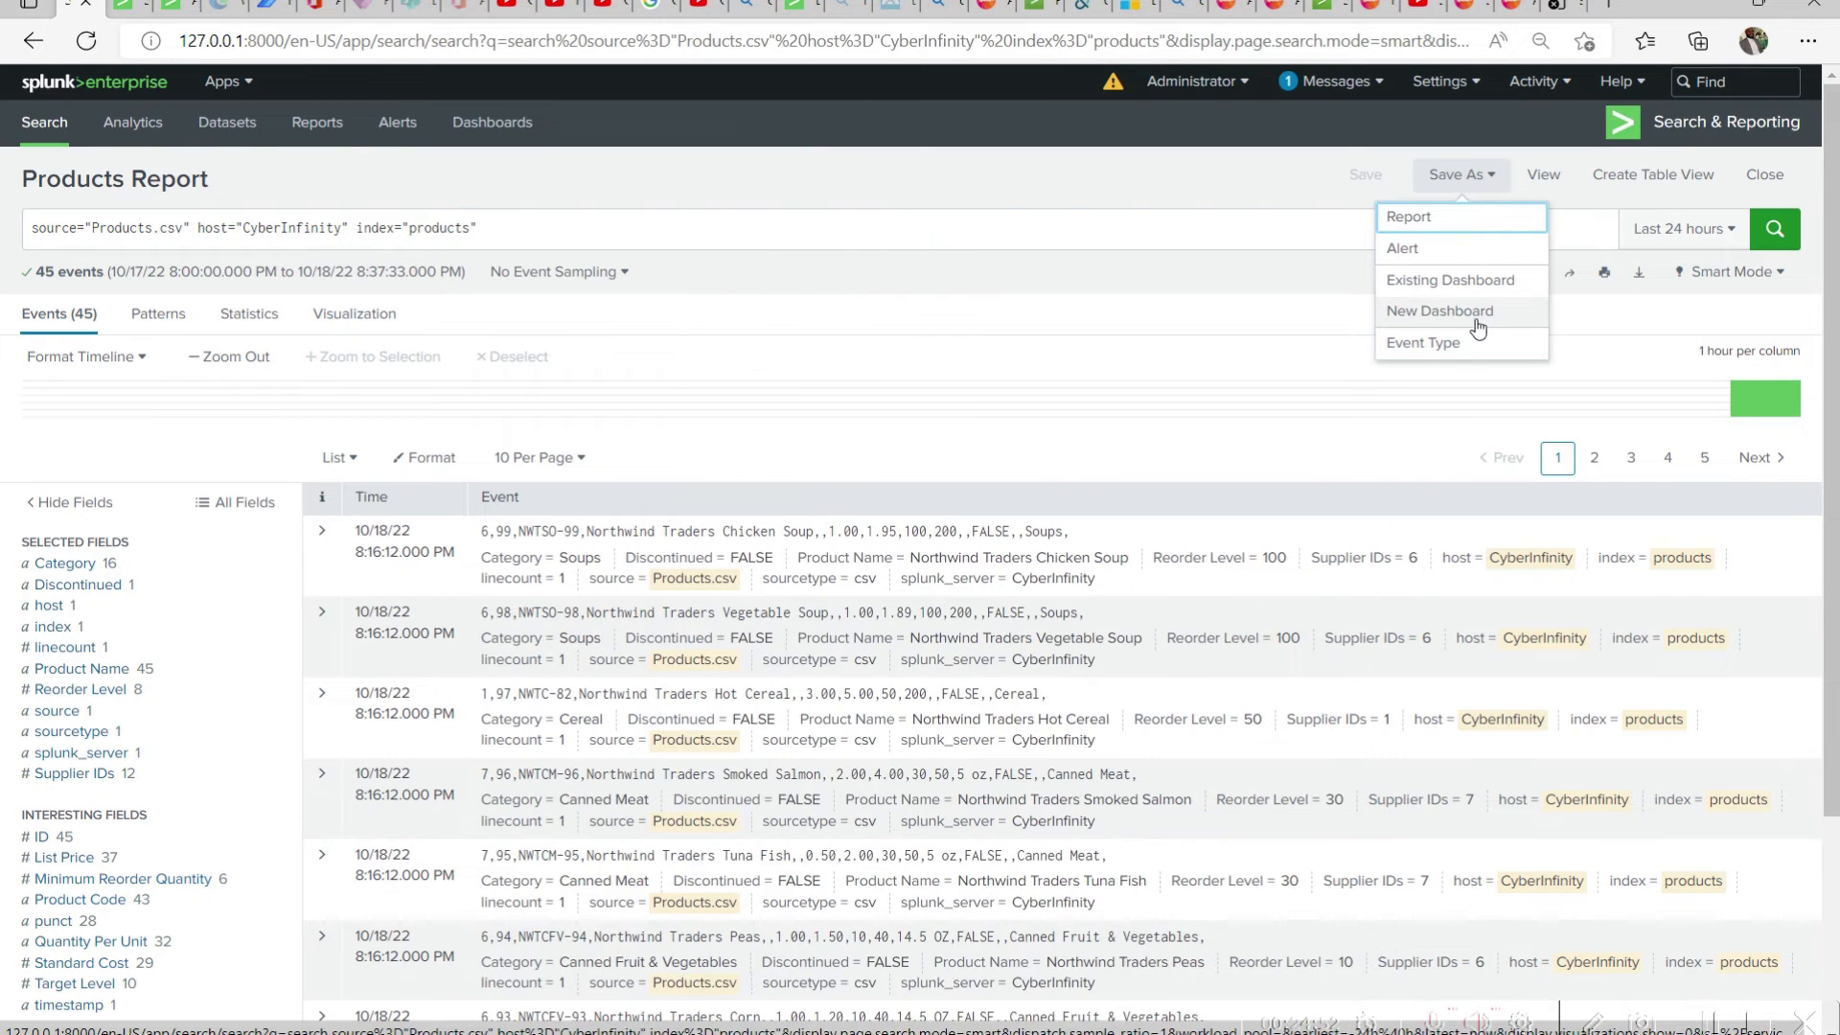
pyautogui.click(1471, 343)
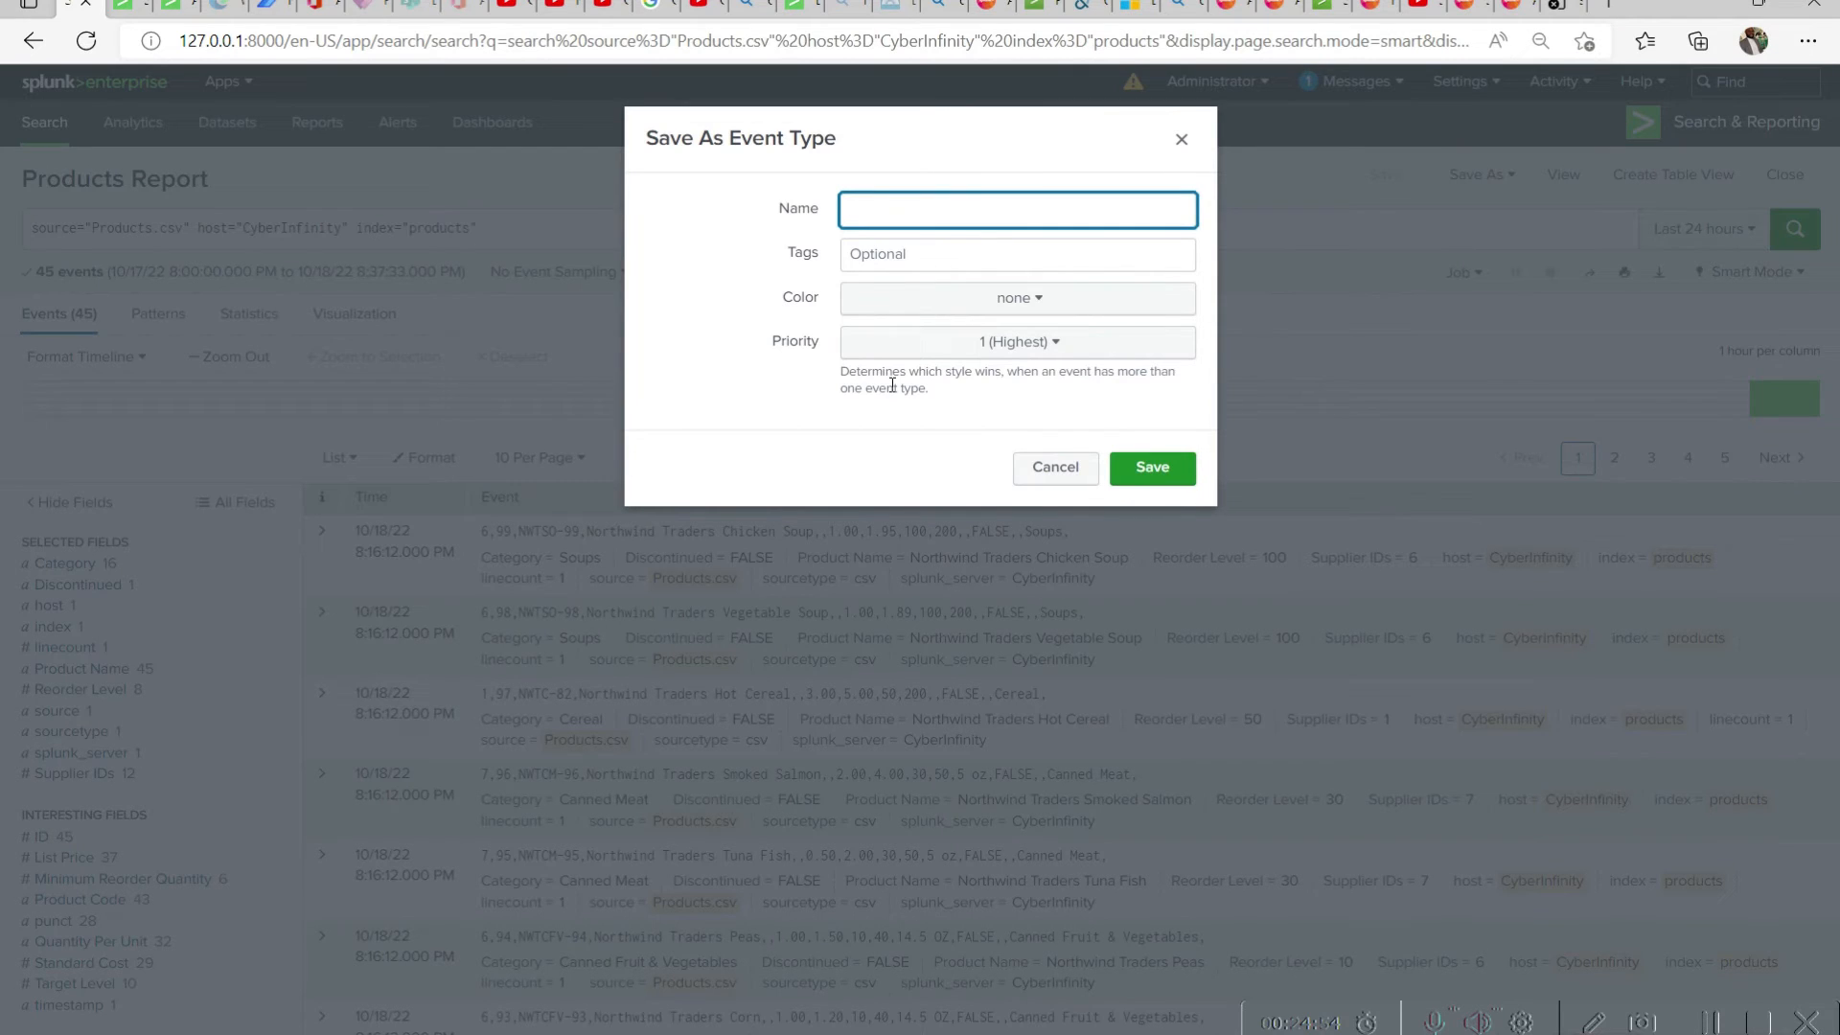
pyautogui.write('Product Eventy')
pyautogui.press('BackSpace')
pyautogui.write('Type')
pyautogui.click(961, 261)
pyautogui.click(1011, 236)
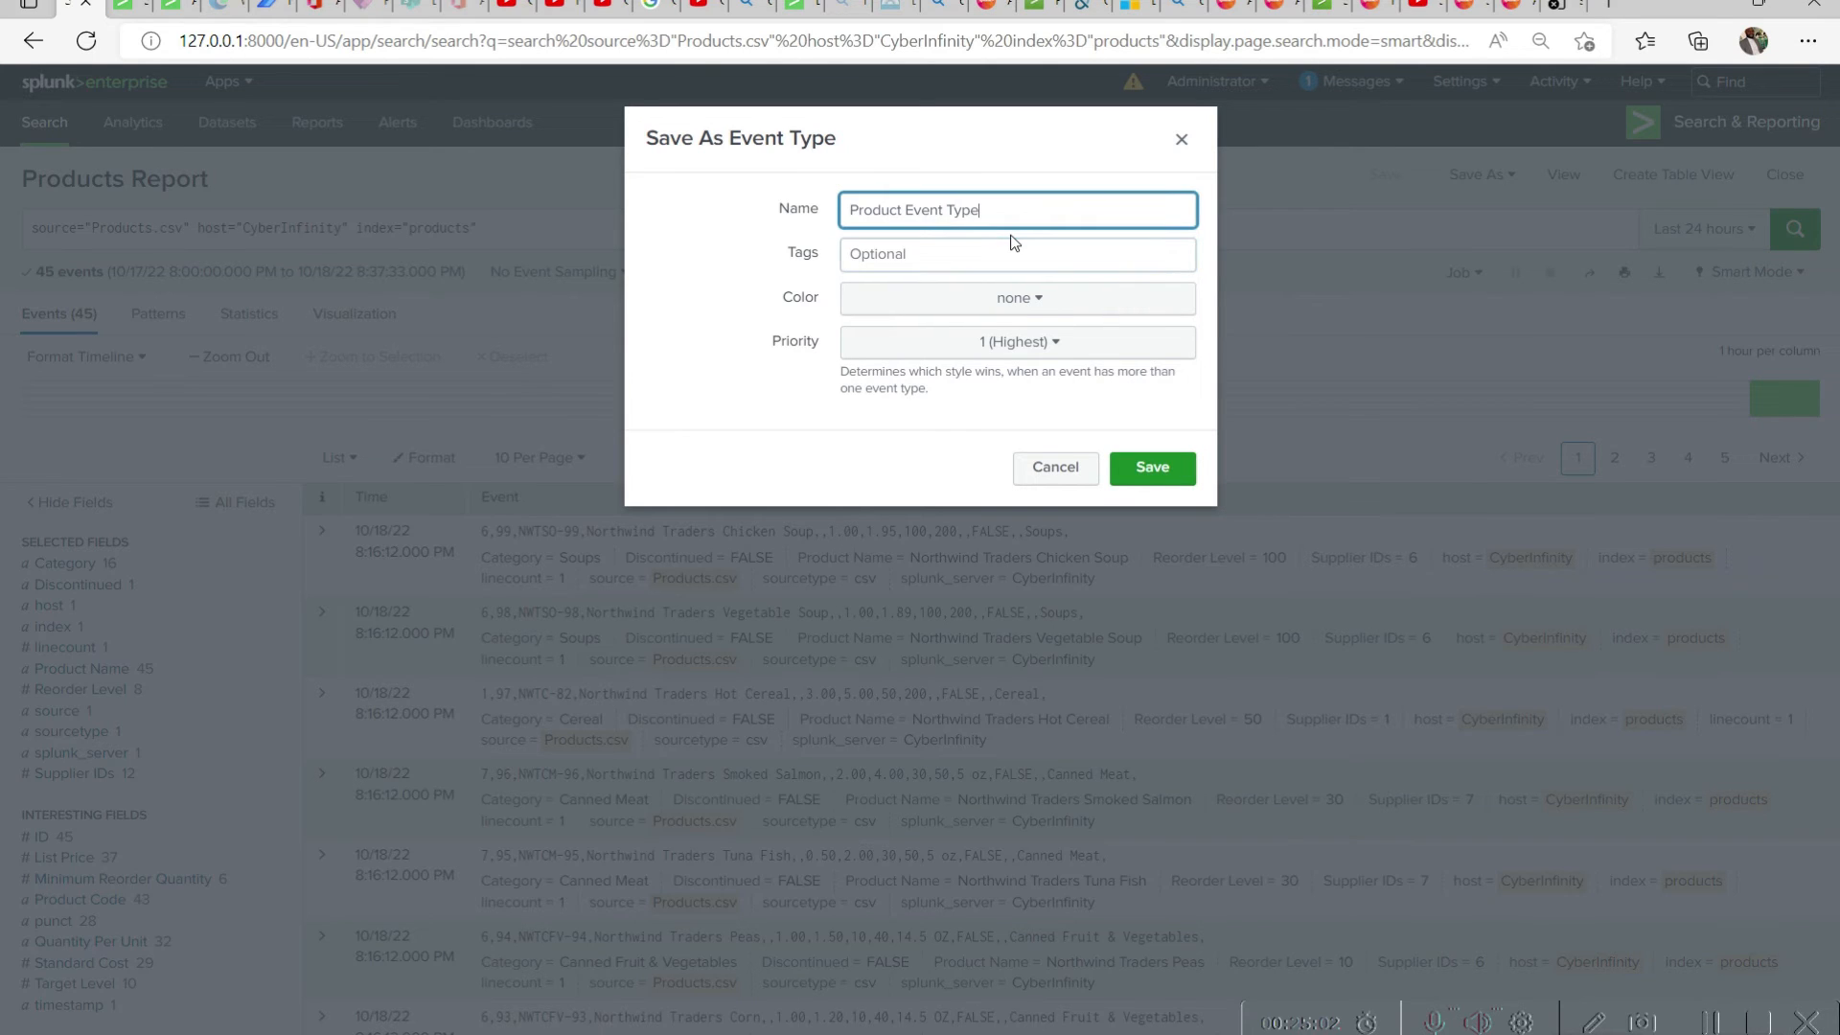
# Copy the event type's name into its tags, set the color to blue, keep priority 1 (Highest), and save it
pyautogui.hotkey('ctrl', 'a')
pyautogui.hotkey('ctrl', 'c')
pyautogui.click(993, 251)
pyautogui.hotkey('ctrl', 'v')
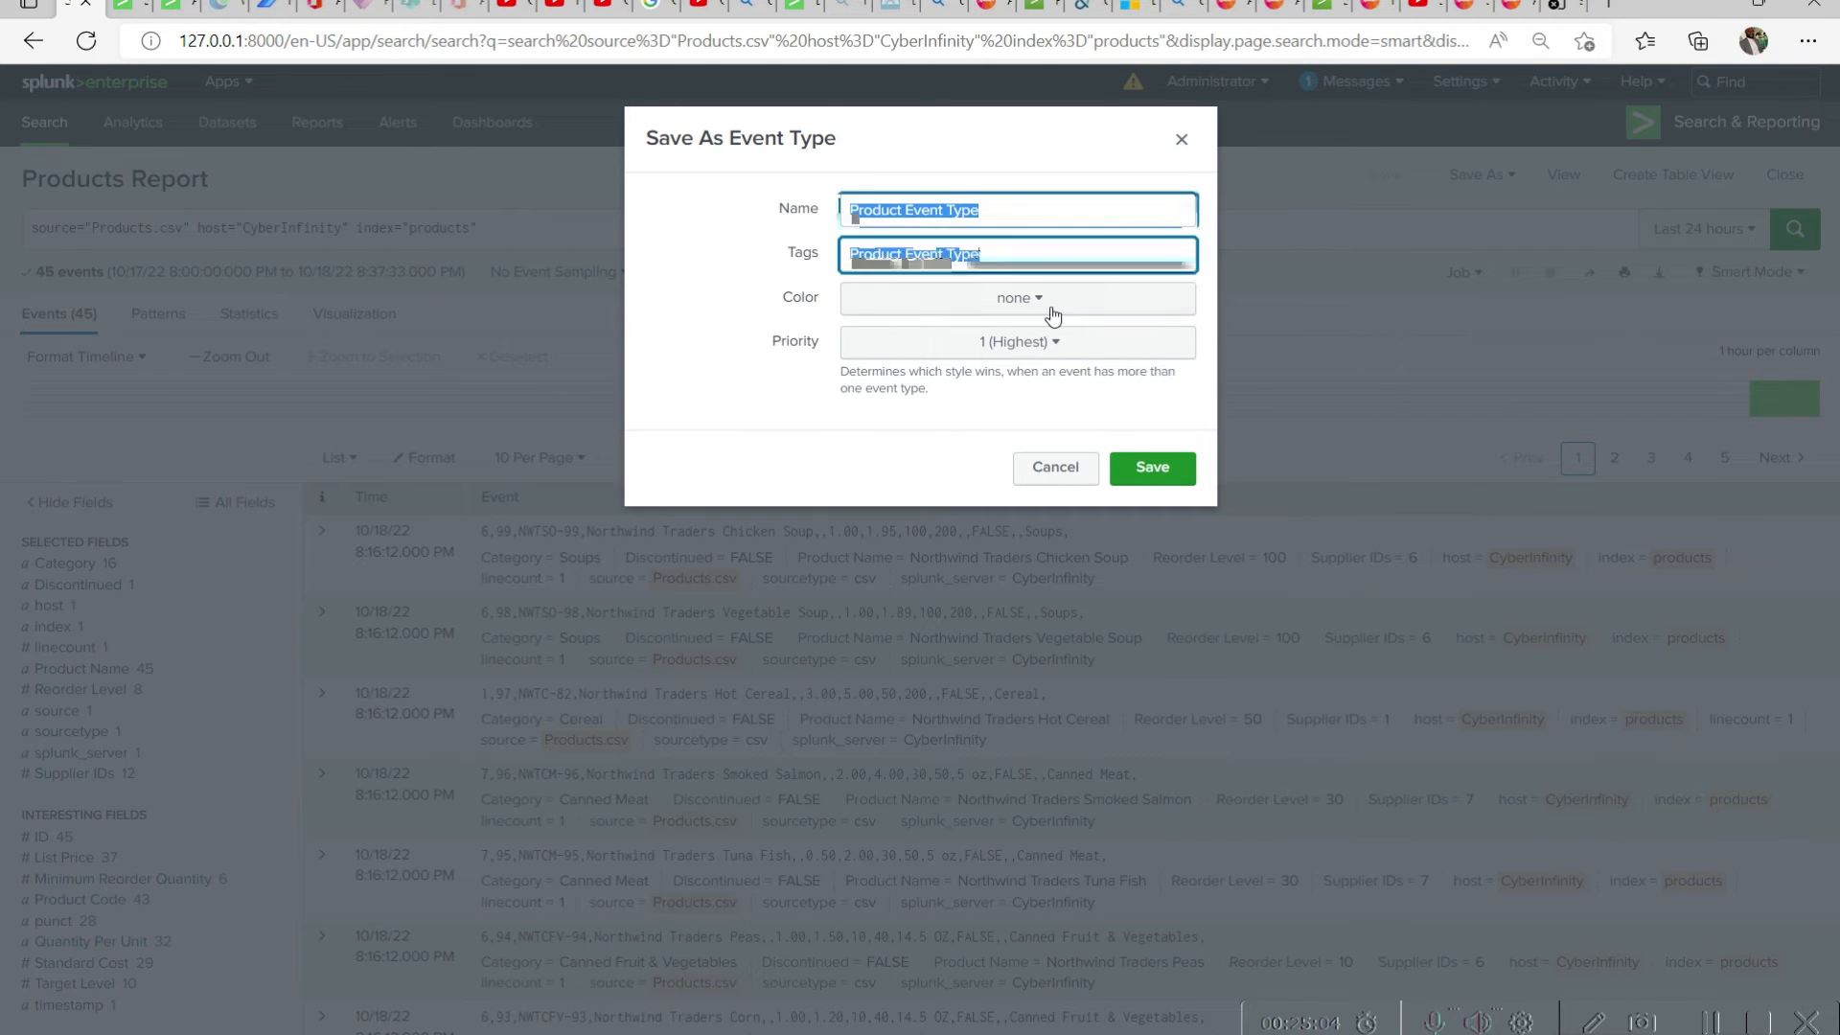
pyautogui.click(1049, 314)
pyautogui.click(1026, 375)
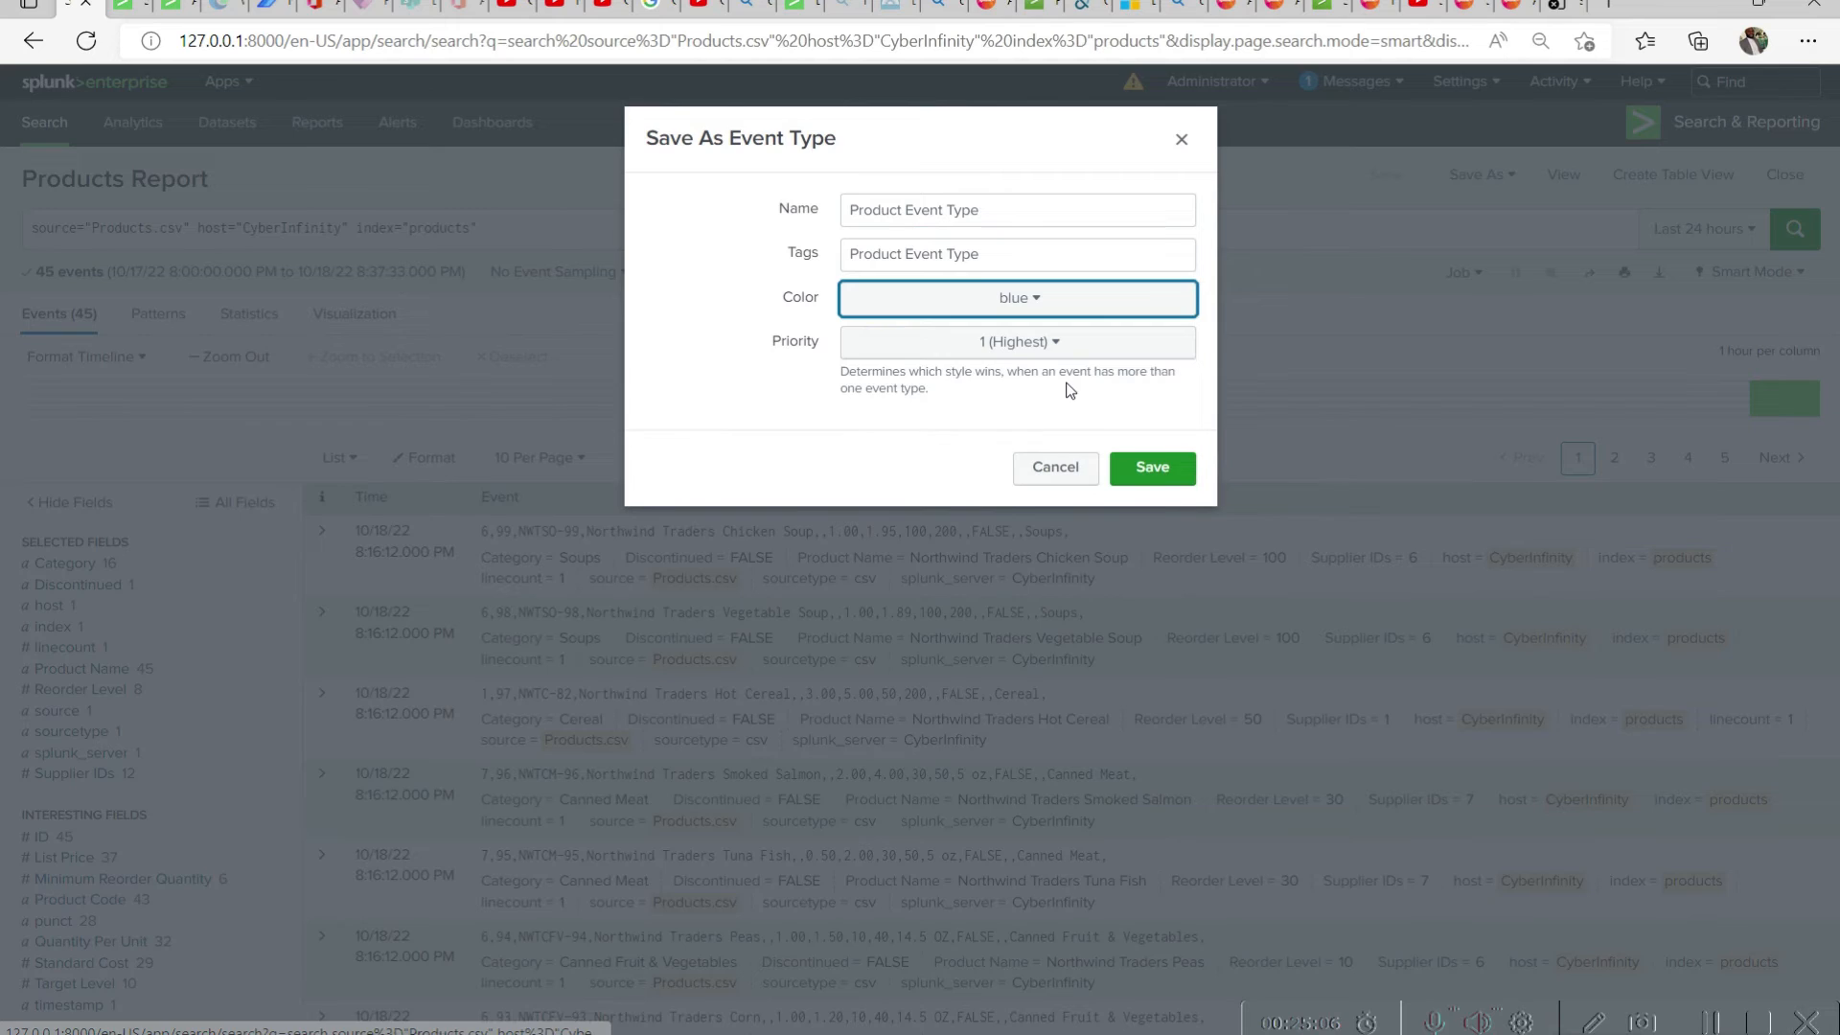
pyautogui.click(1051, 347)
pyautogui.click(698, 366)
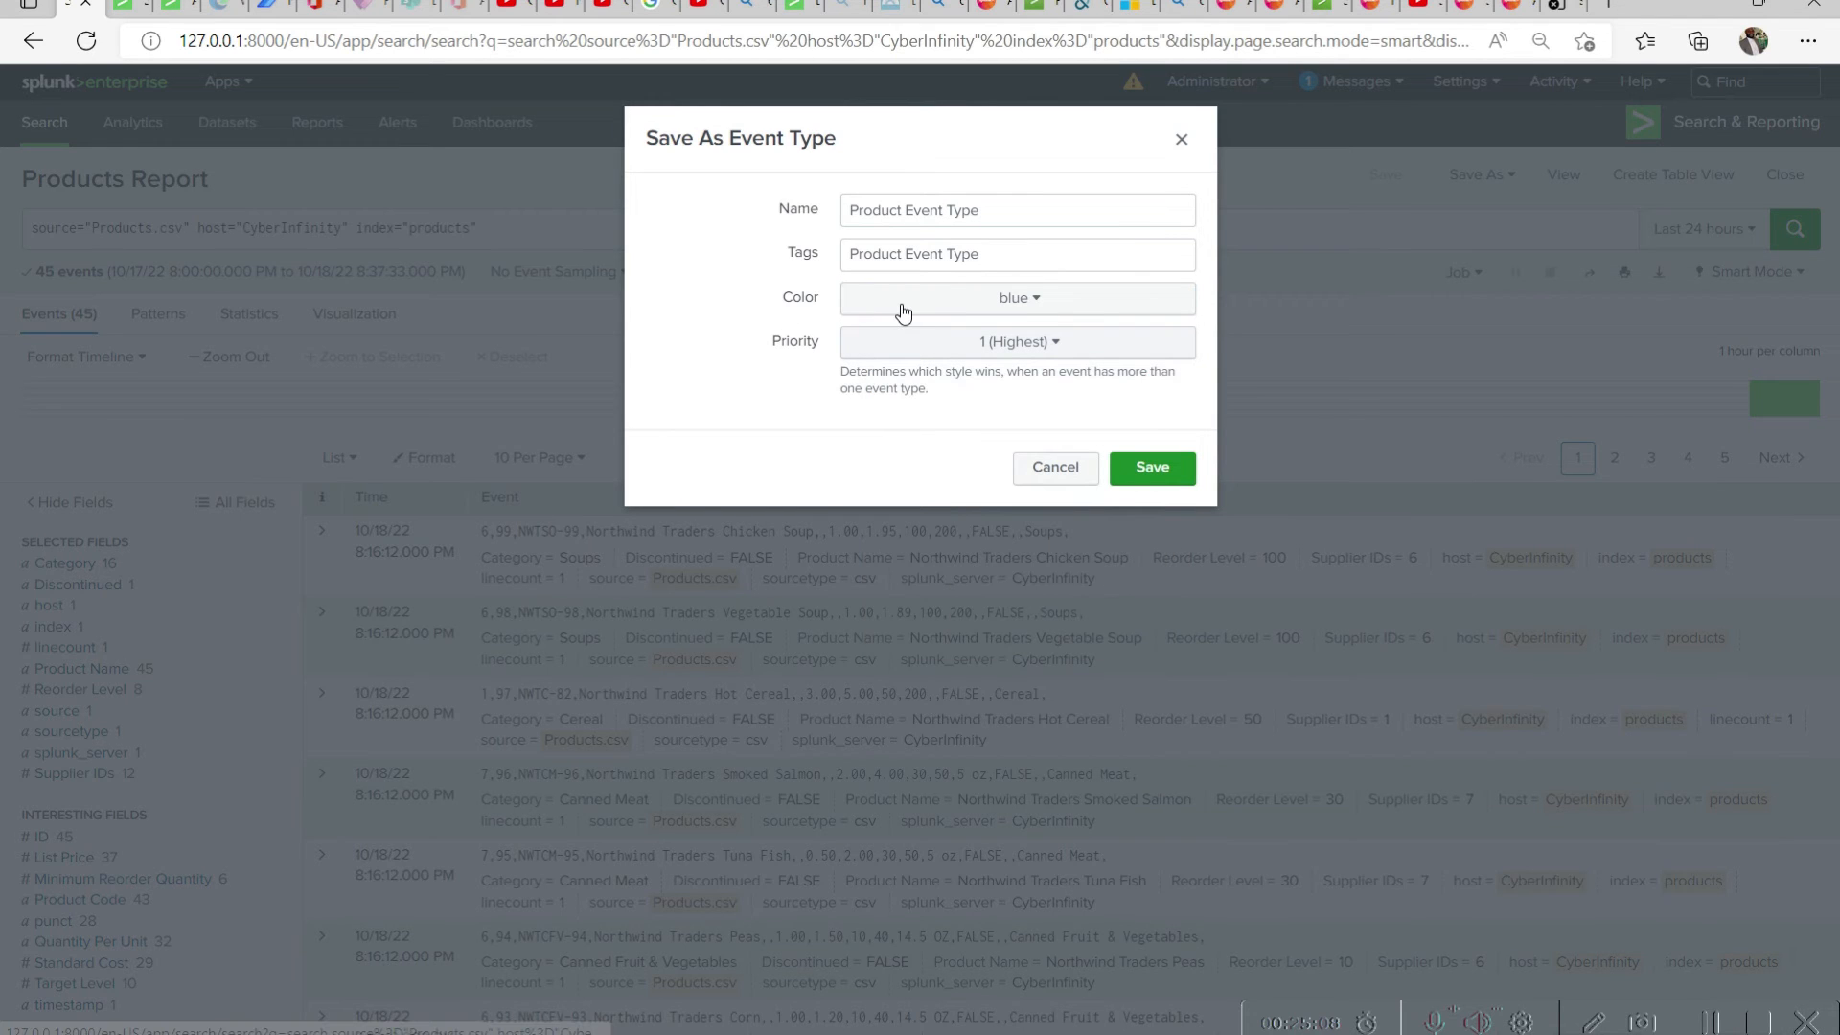
pyautogui.click(1119, 489)
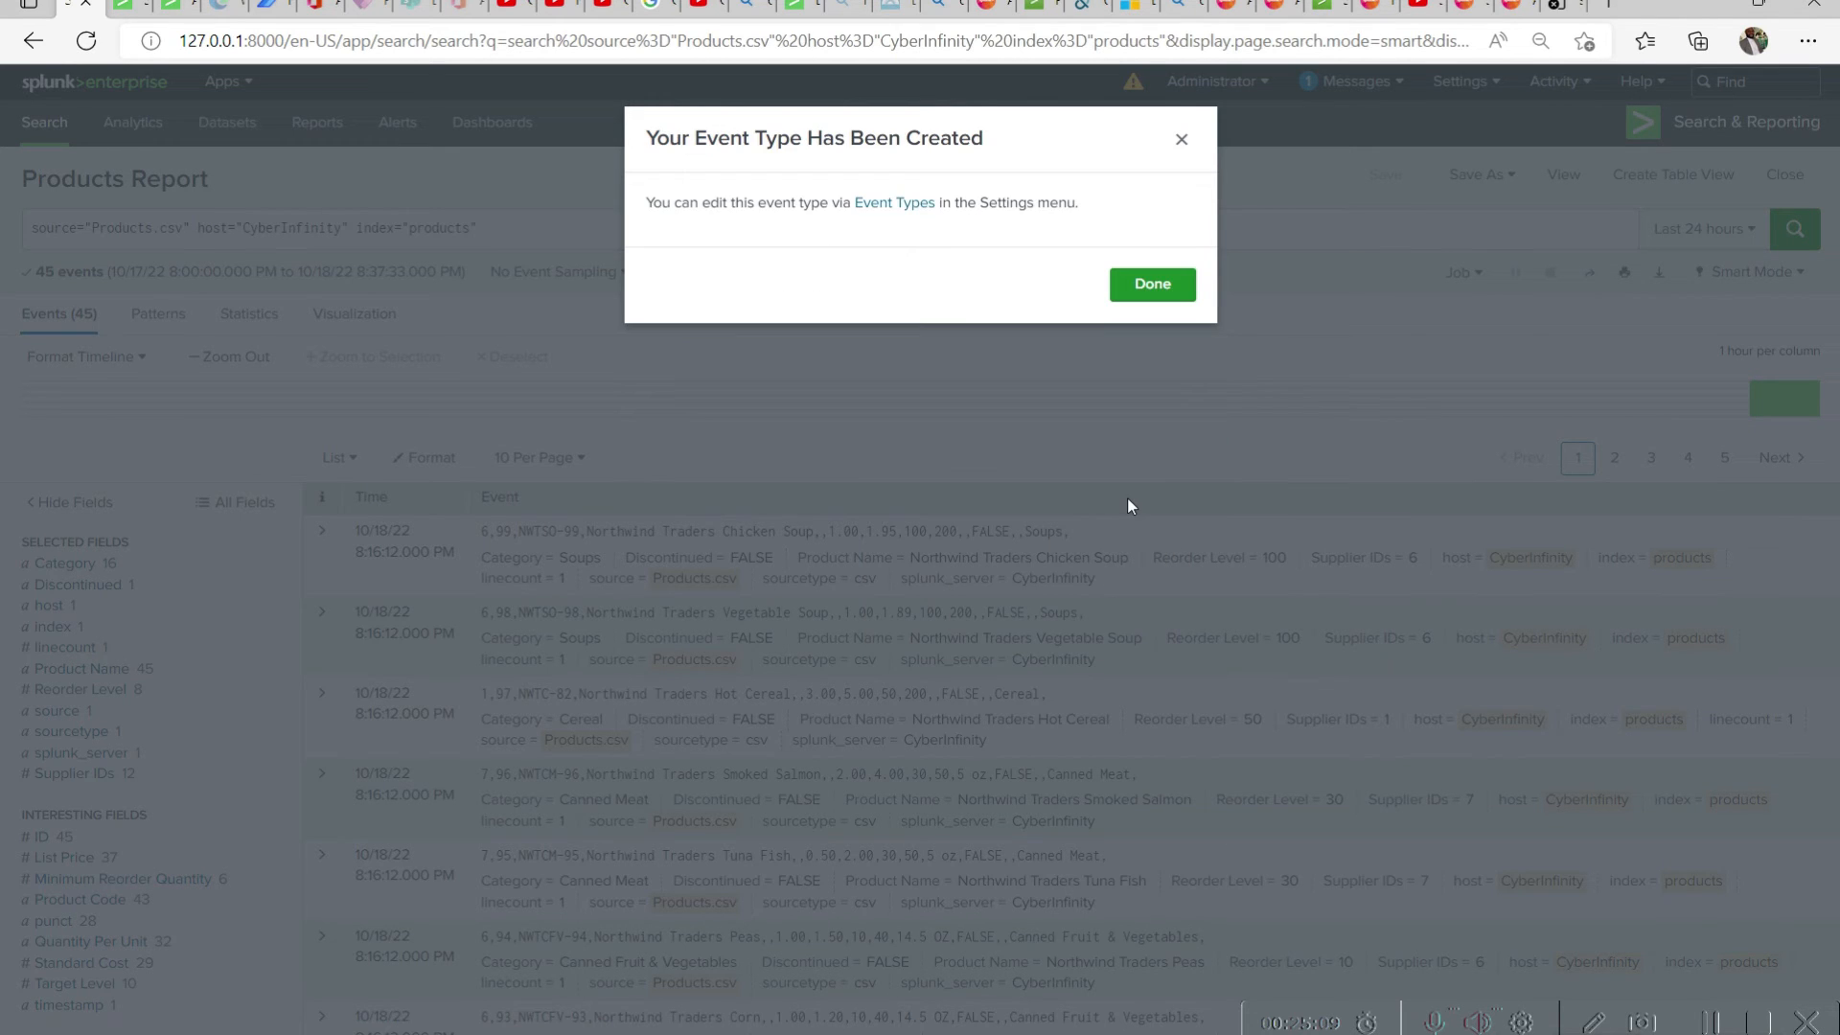
# Open the Event Types list in a new tab, dismiss the creation confirmation, and view the saved event types
pyautogui.rightClick(892, 210)
pyautogui.click(1042, 223)
pyautogui.click(1152, 284)
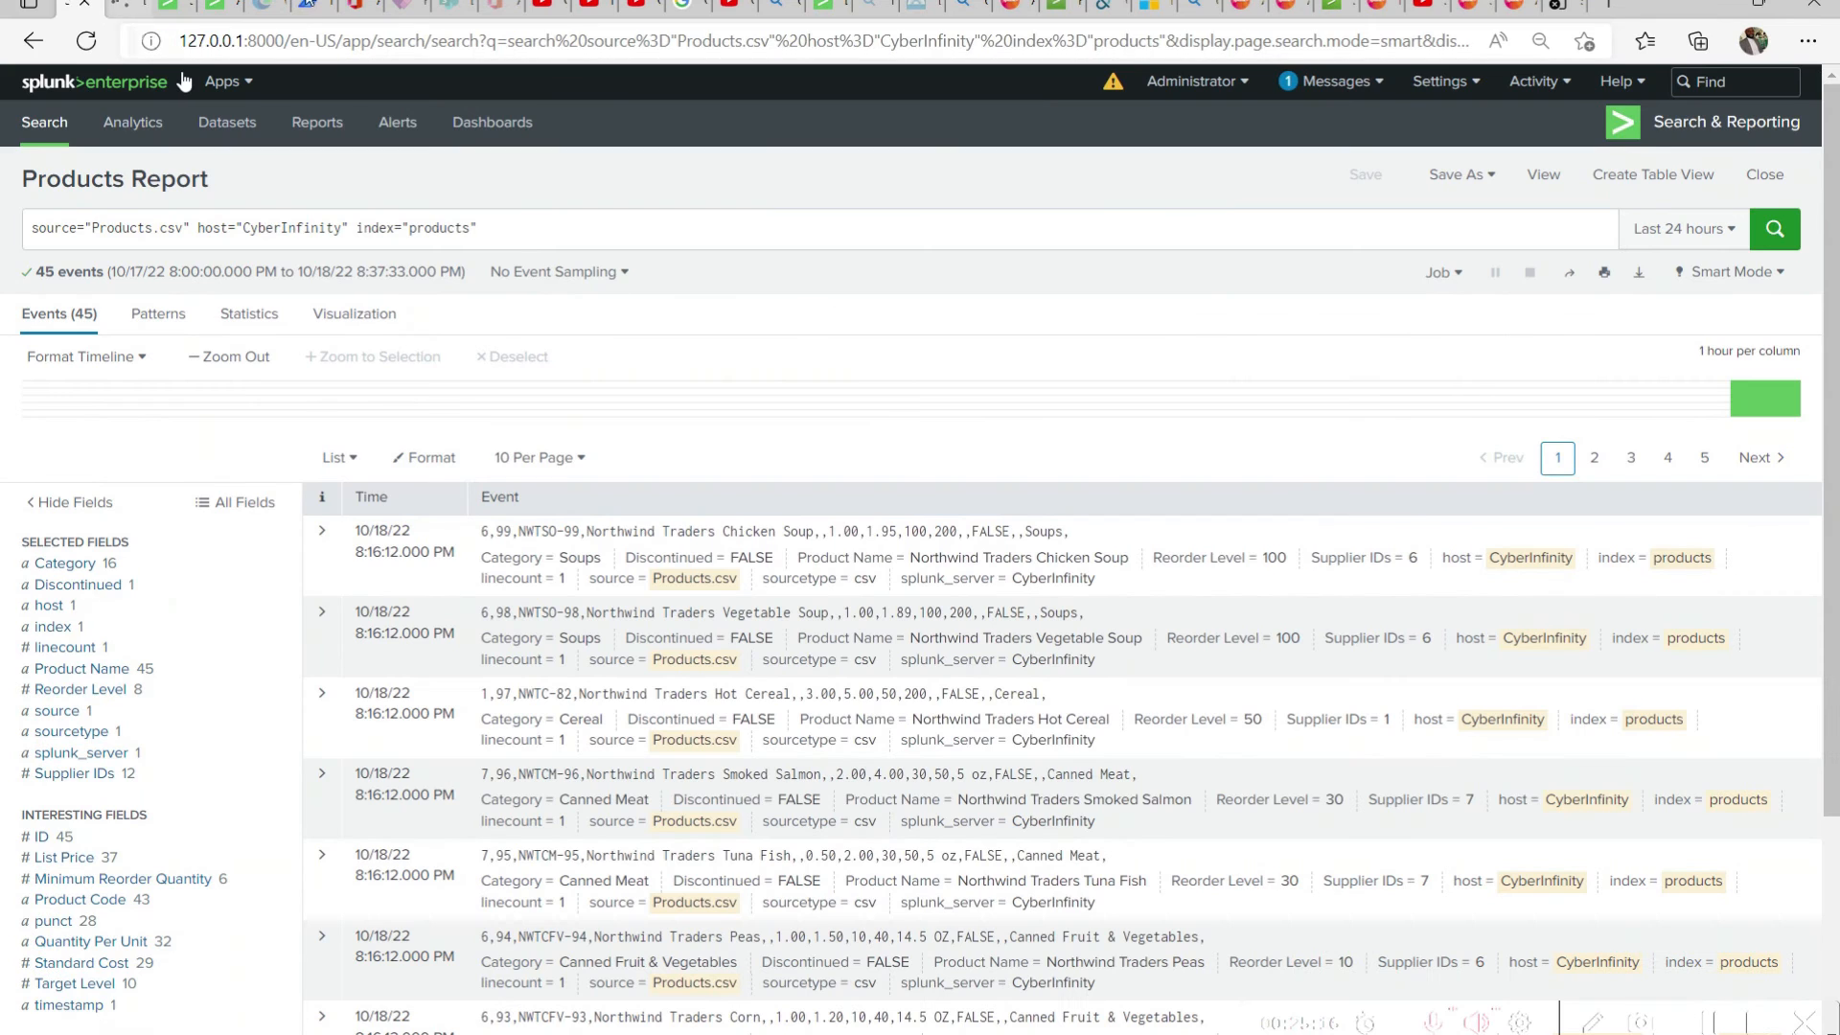
pyautogui.hotkey('ctrl', 'Tab')
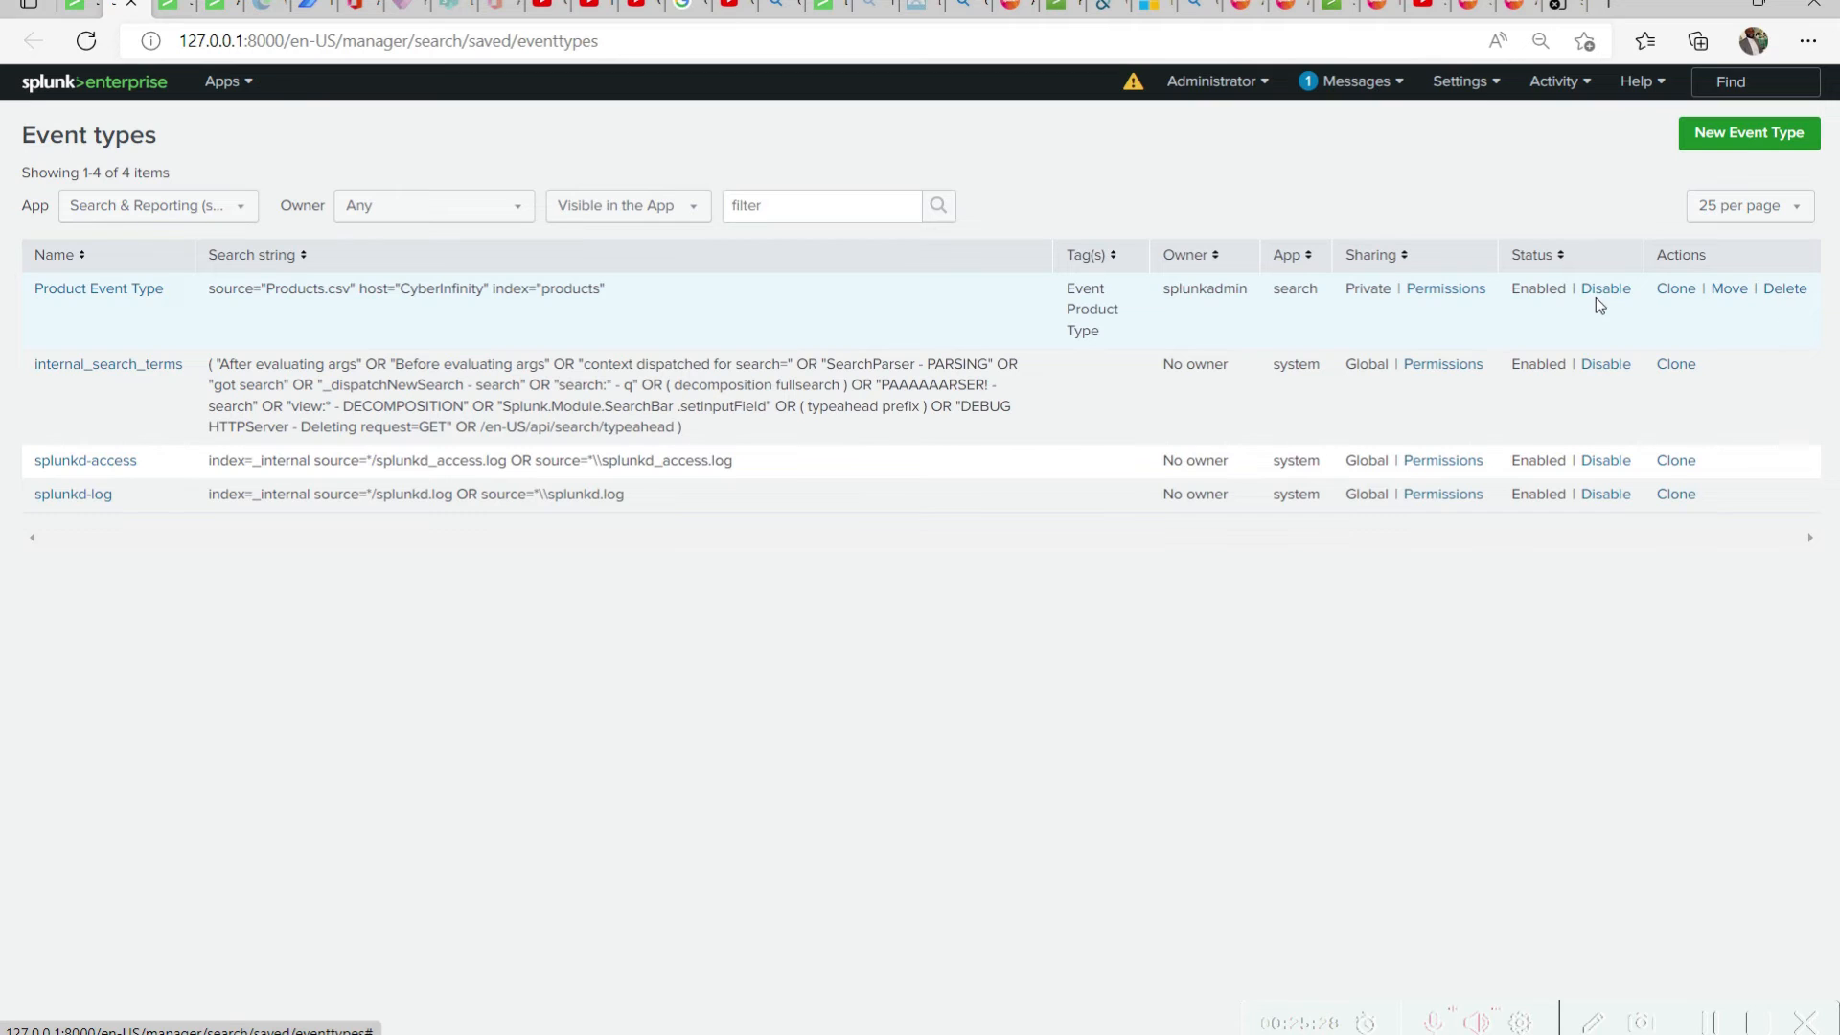
# Return to the products search and examine its format options and the Visualization, Statistics, Patterns and Events views
pyautogui.click(73, 10)
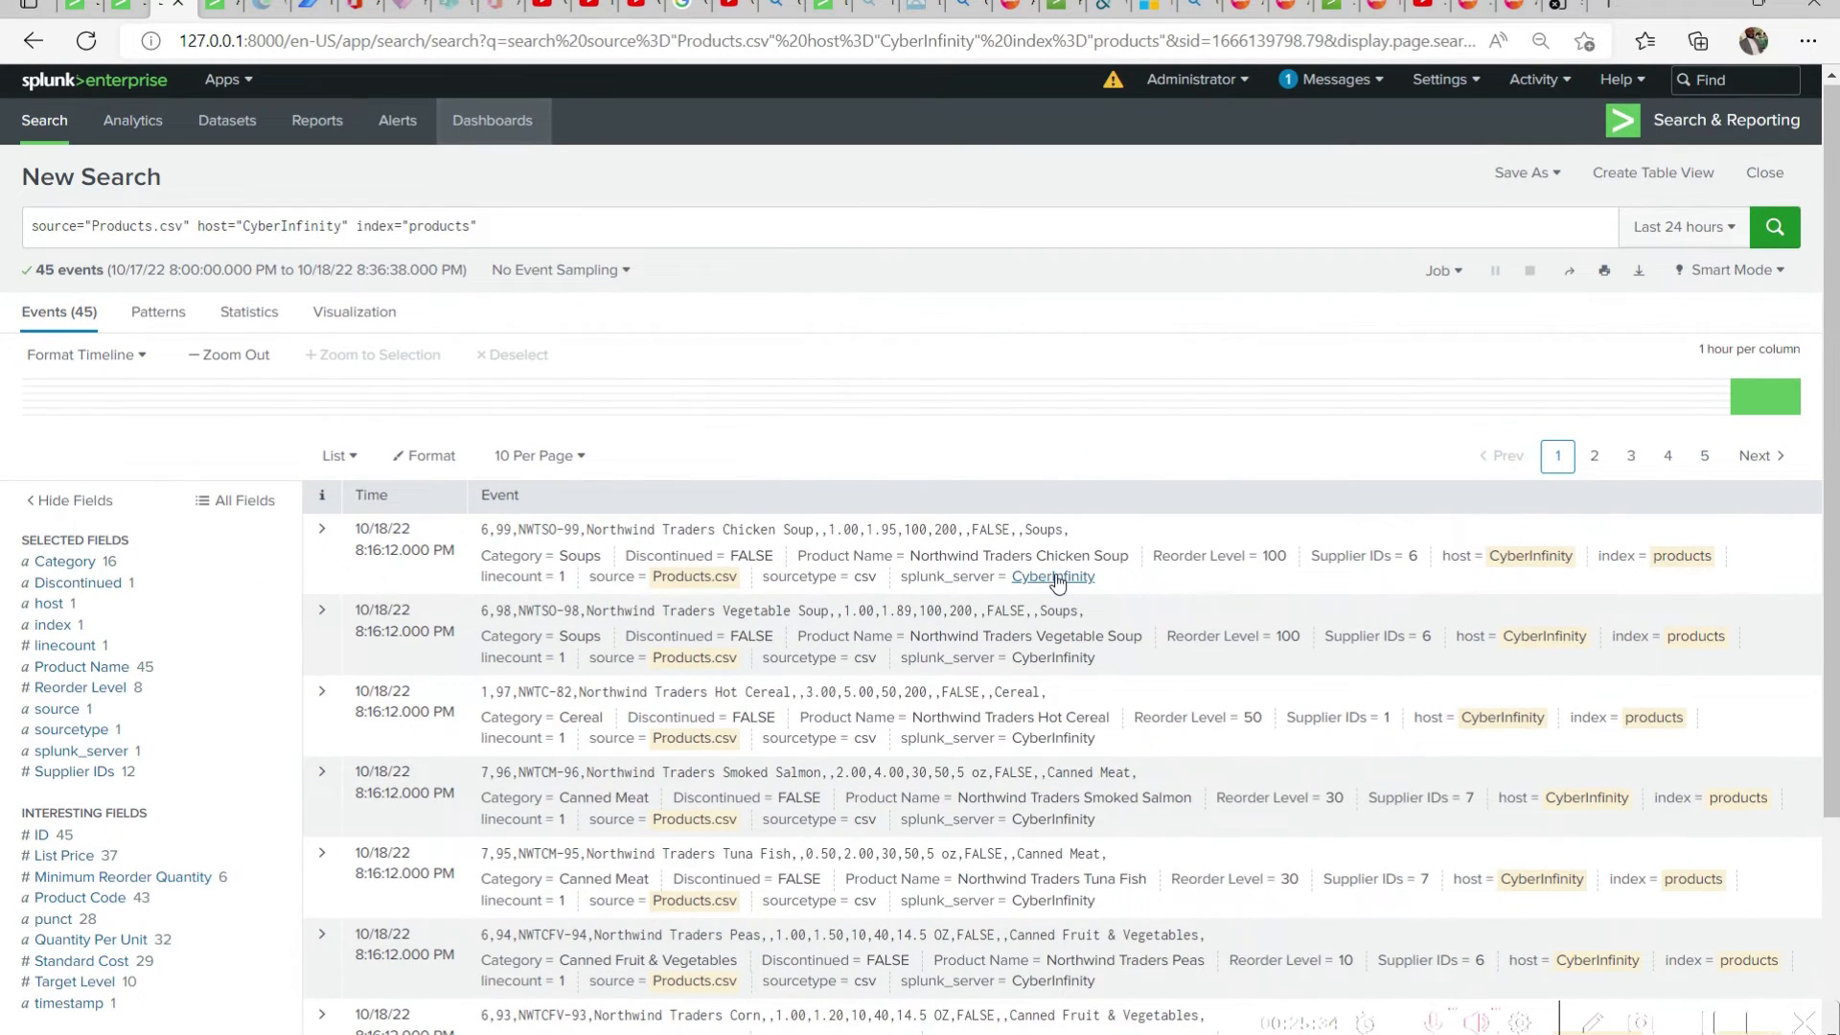
pyautogui.click(428, 465)
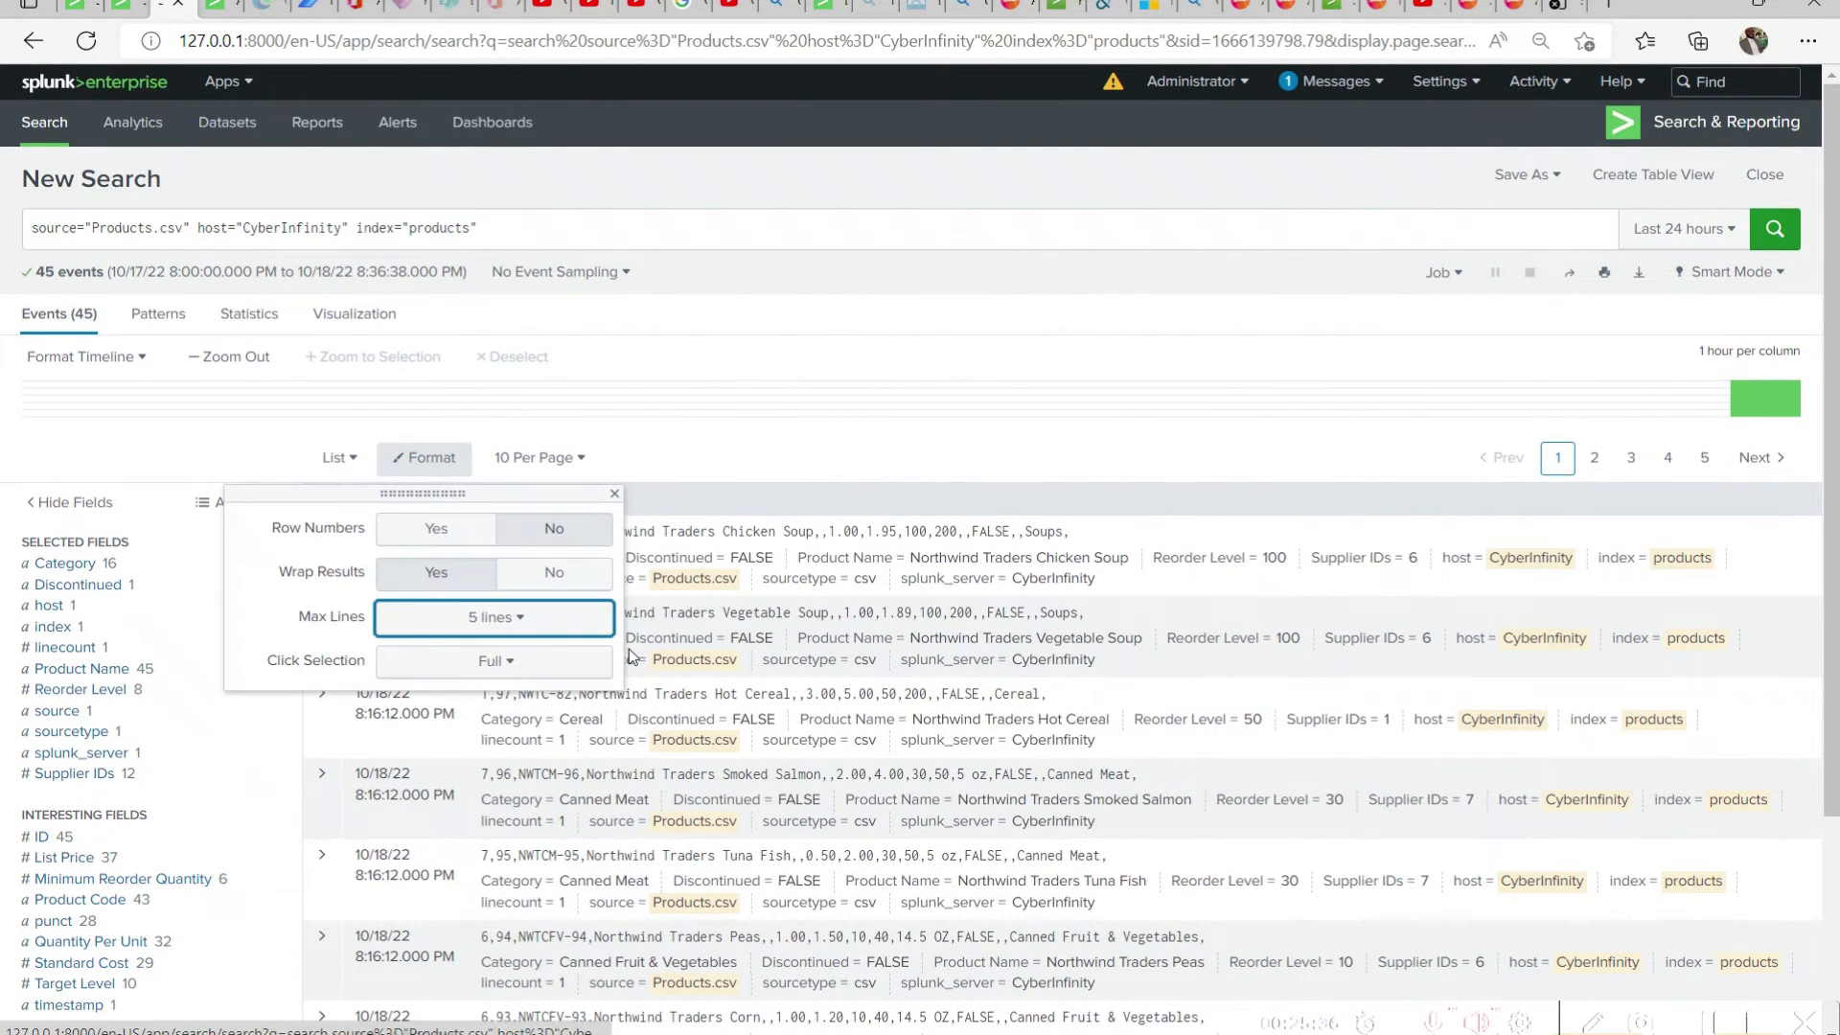
pyautogui.click(695, 450)
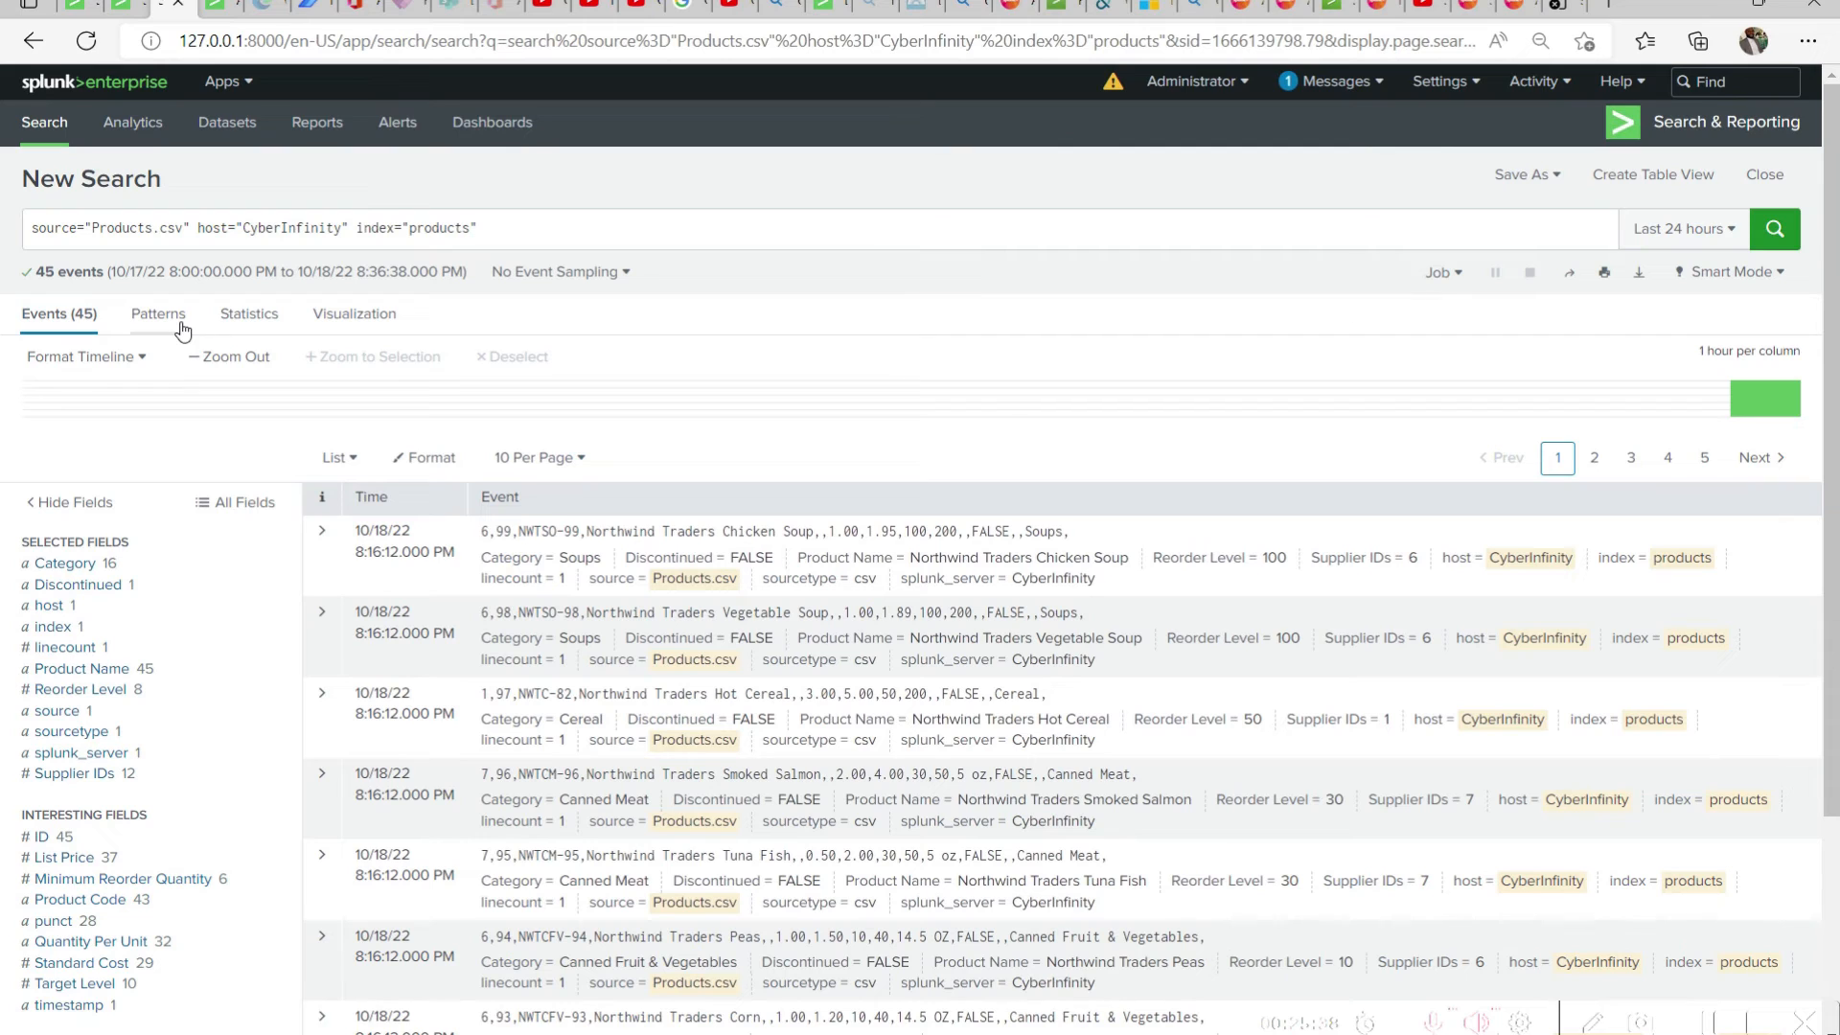
pyautogui.click(360, 319)
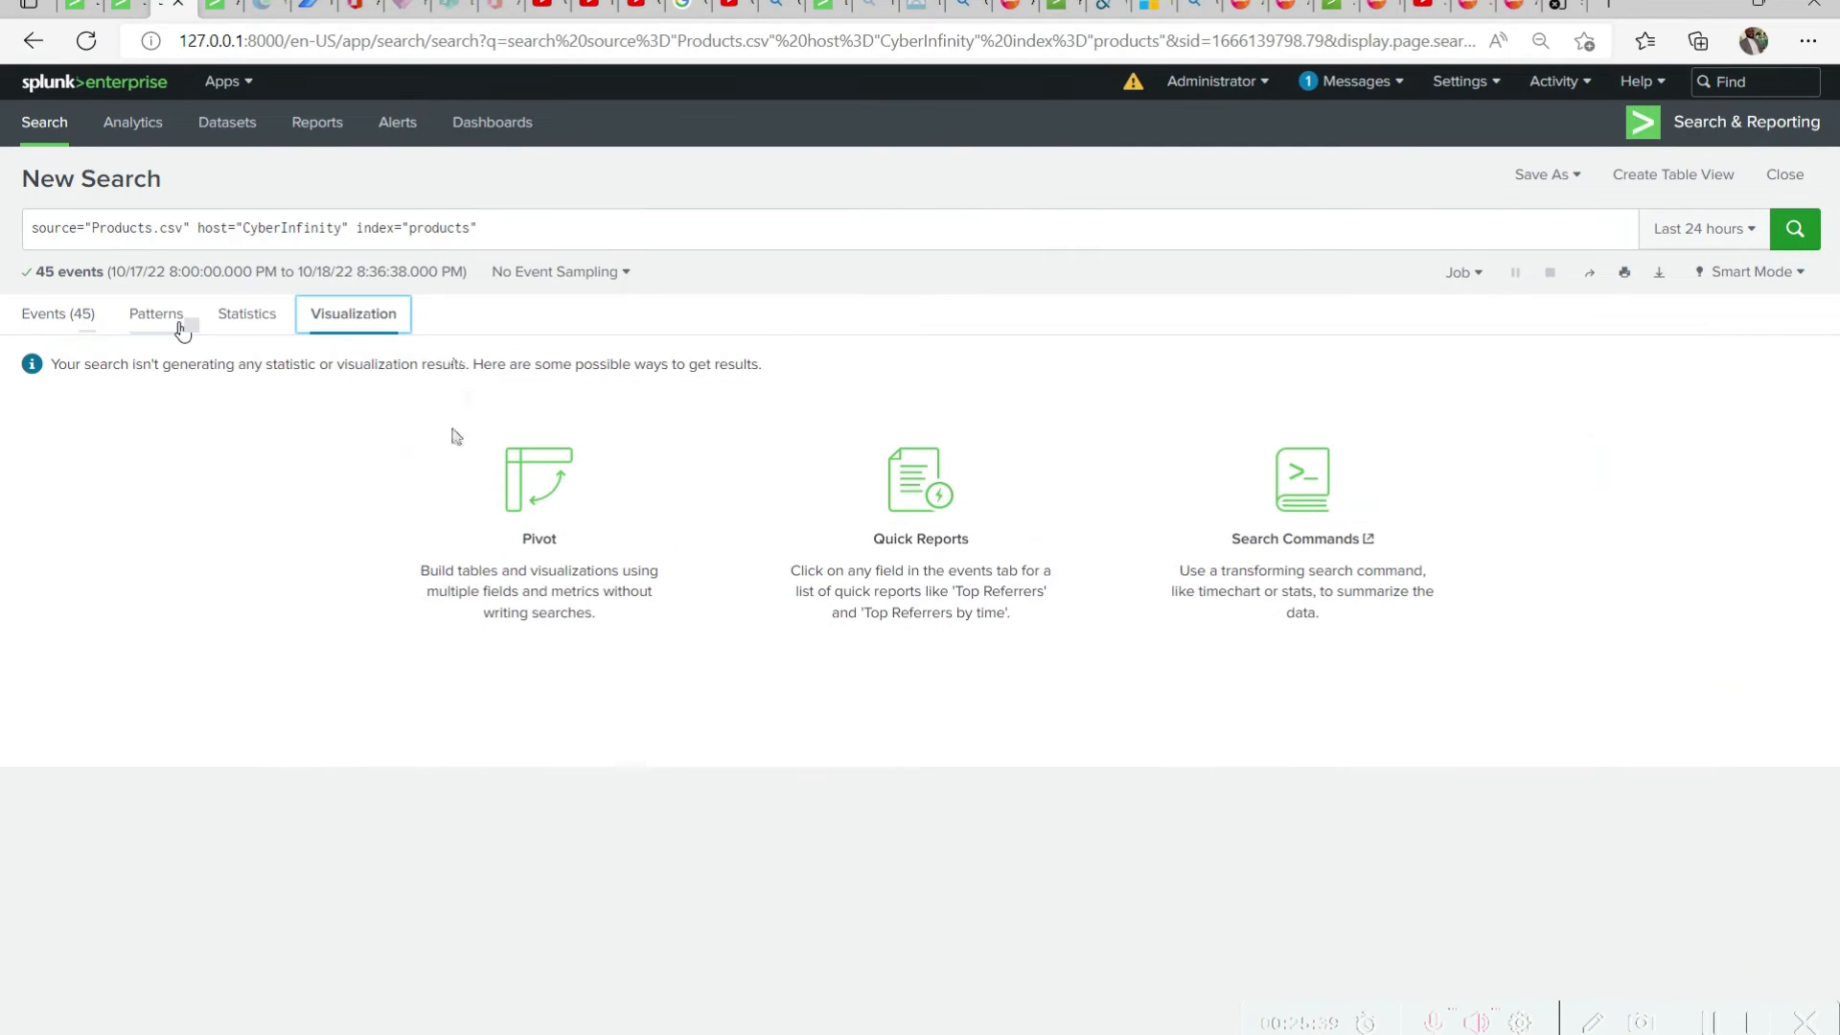
pyautogui.click(240, 315)
pyautogui.click(175, 326)
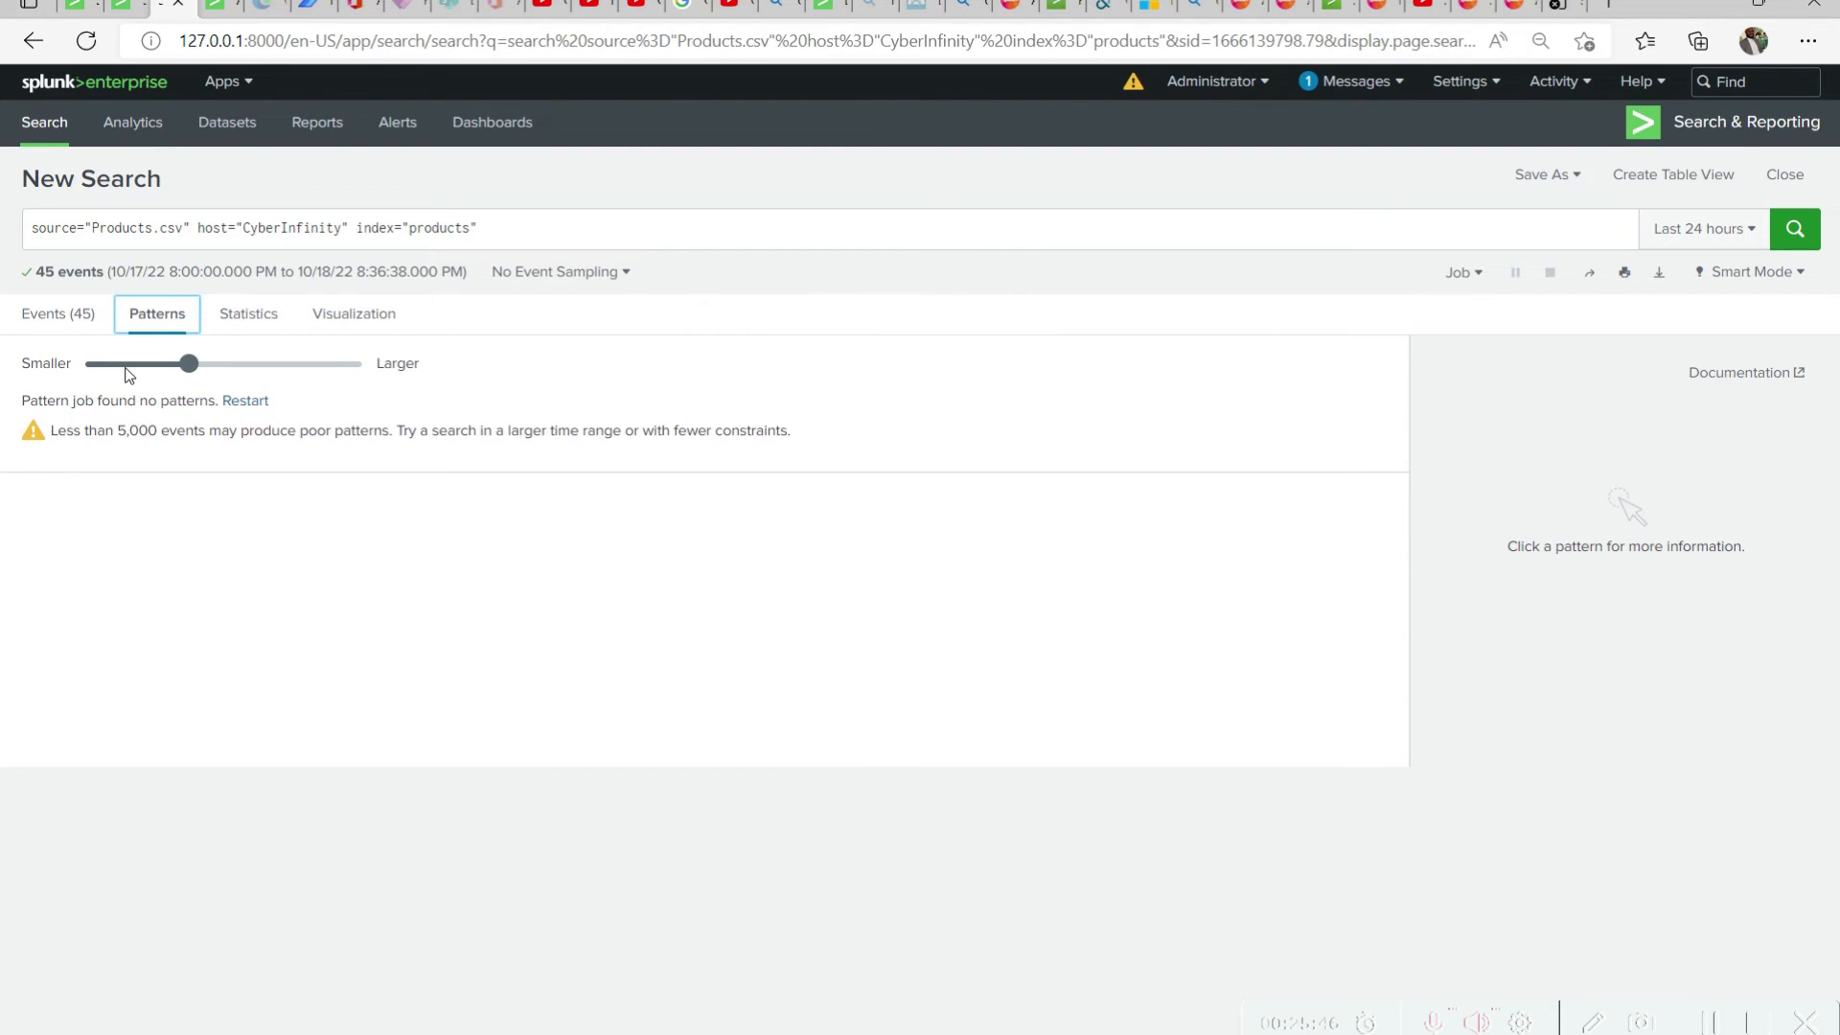
pyautogui.click(35, 330)
pyautogui.scroll(-3, 594, 621)
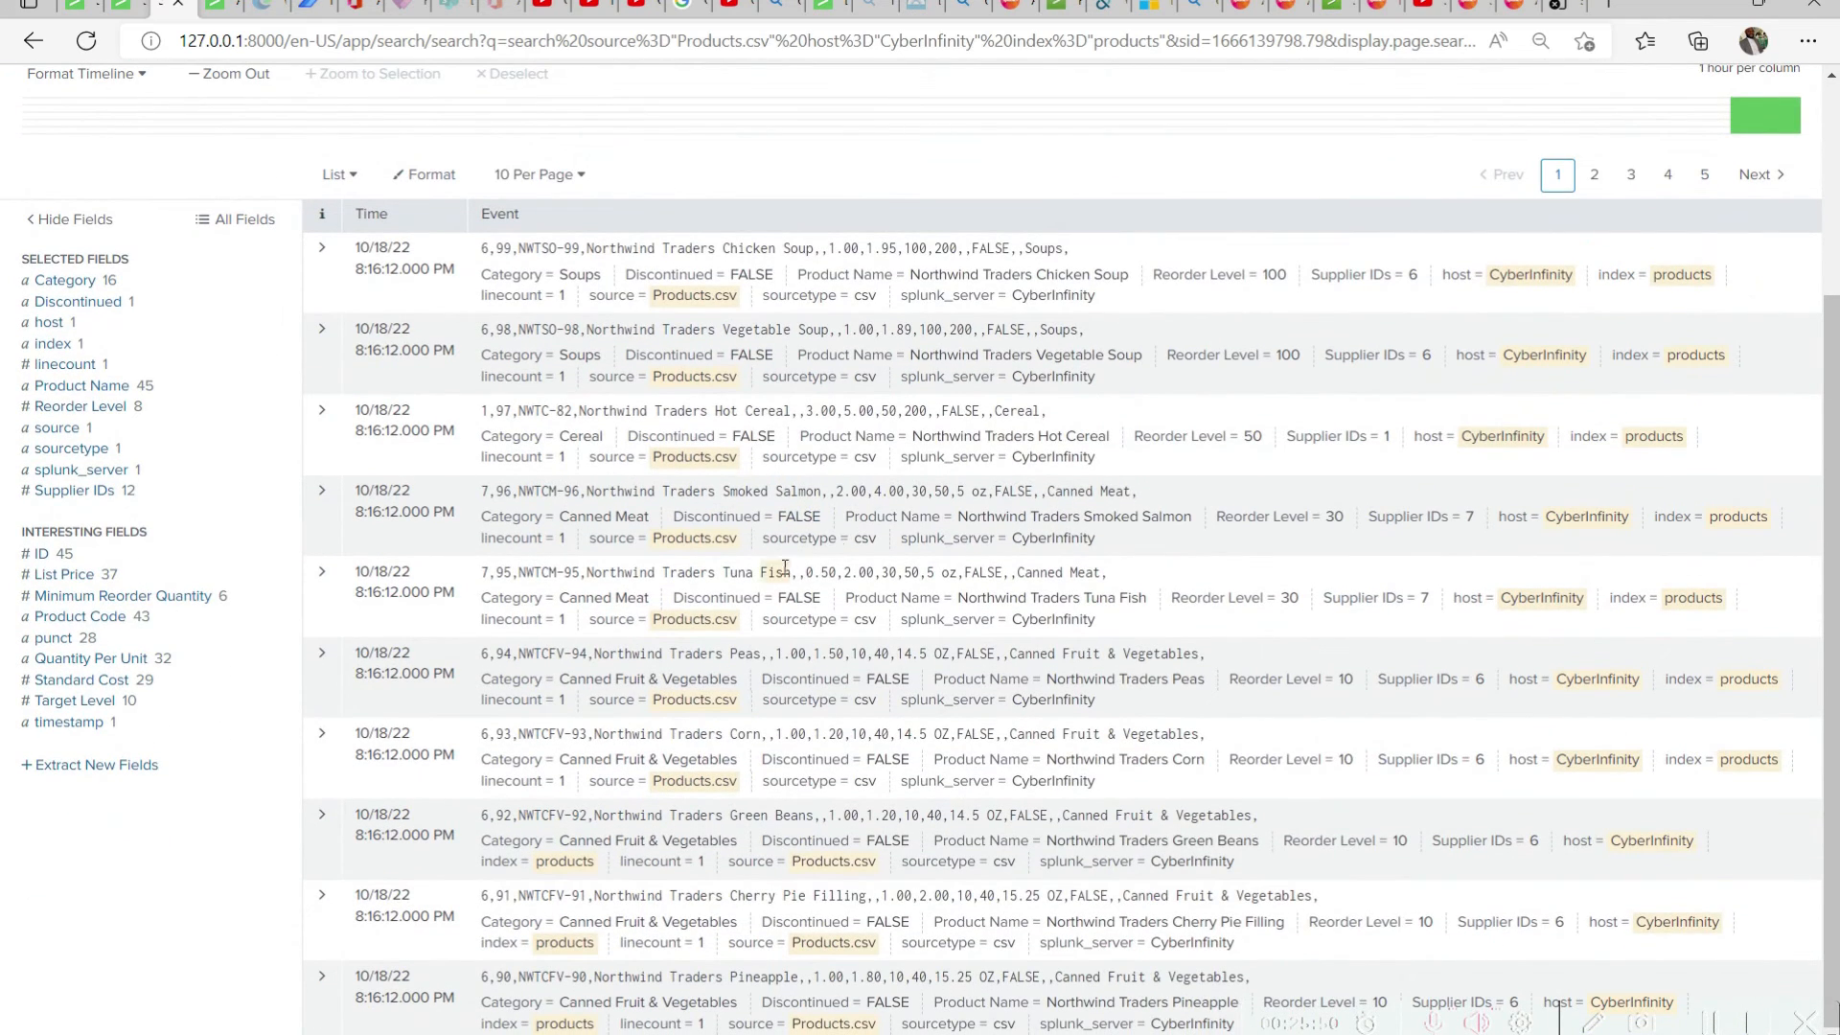
pyautogui.scroll(3, 907, 537)
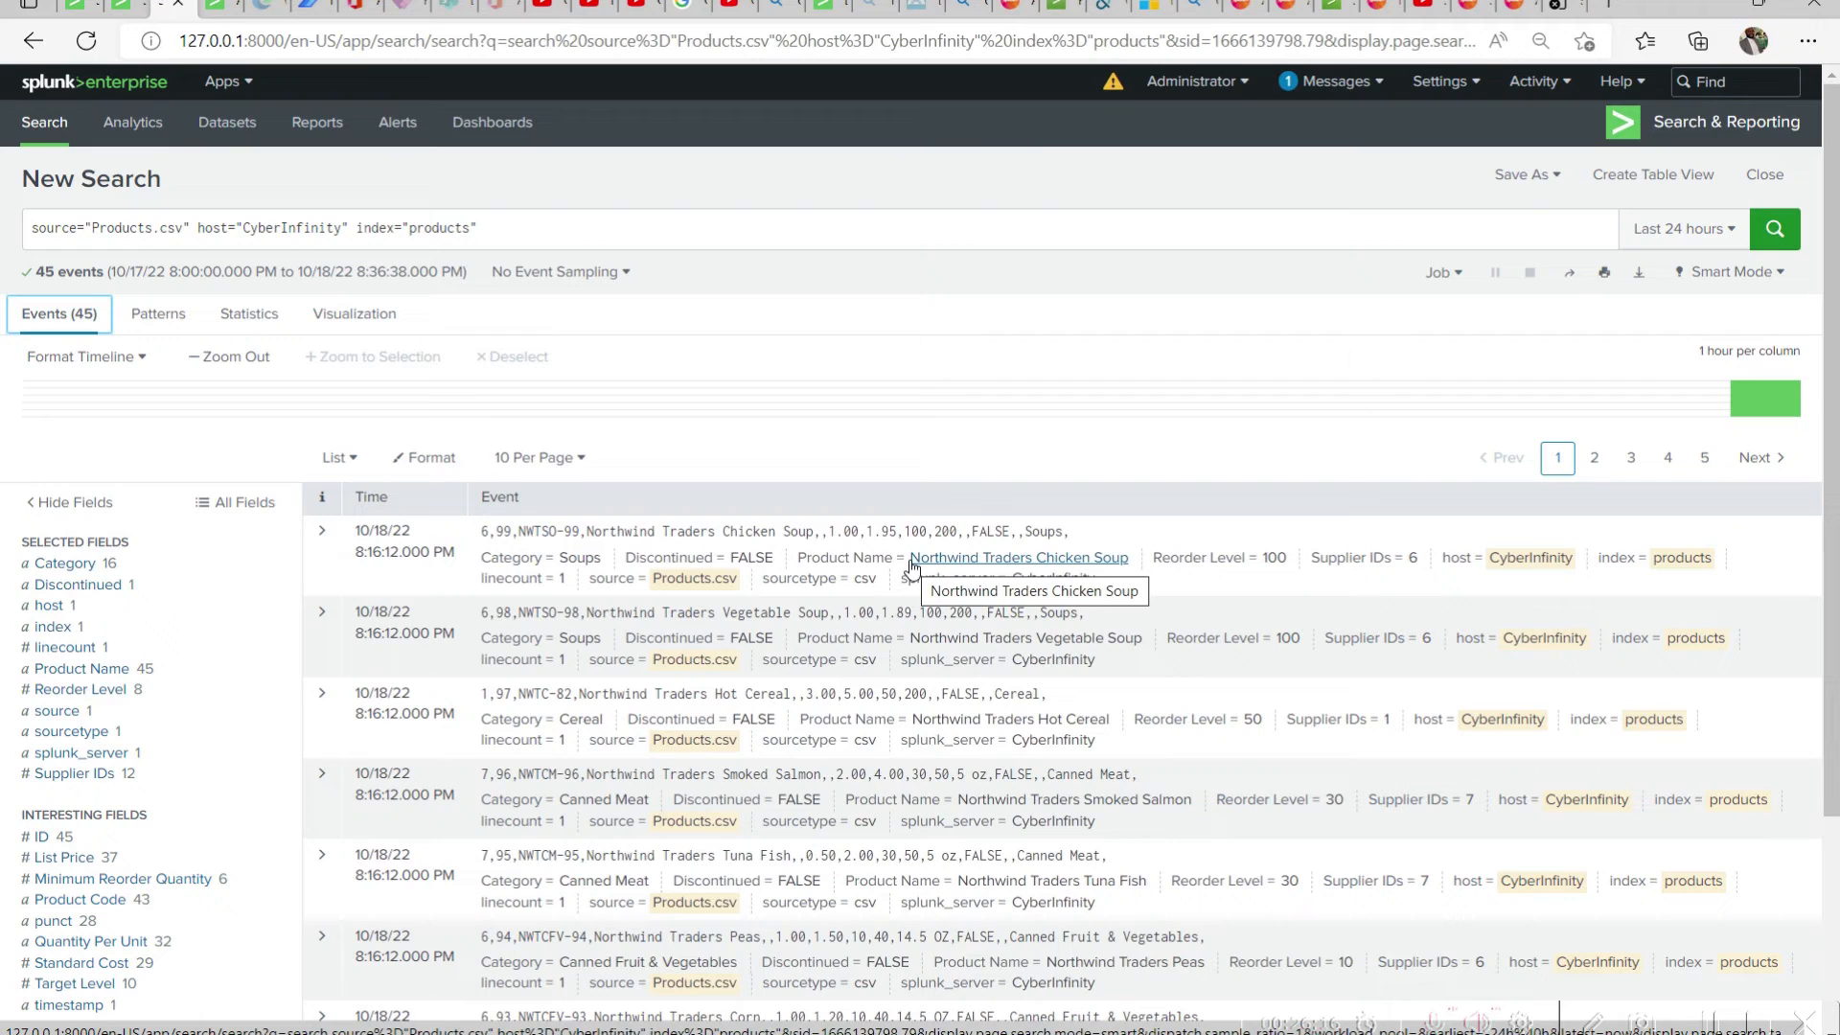
pyautogui.click(1533, 178)
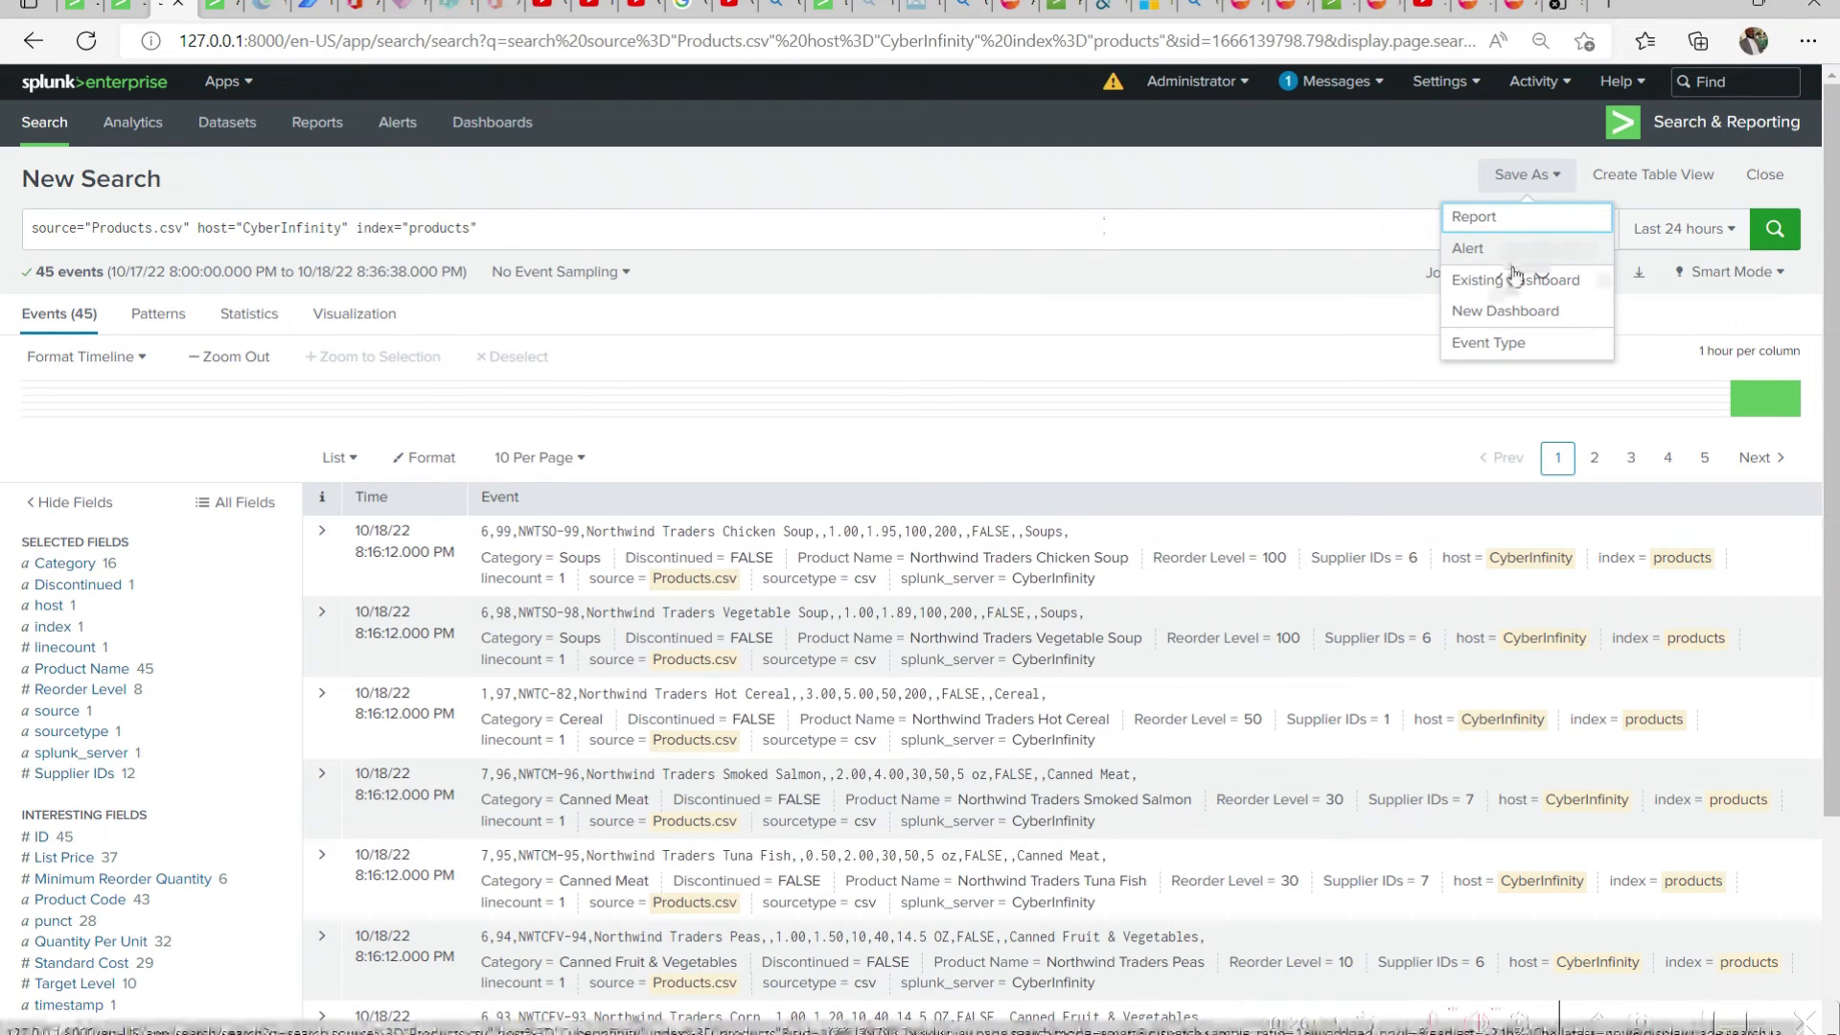
pyautogui.click(435, 500)
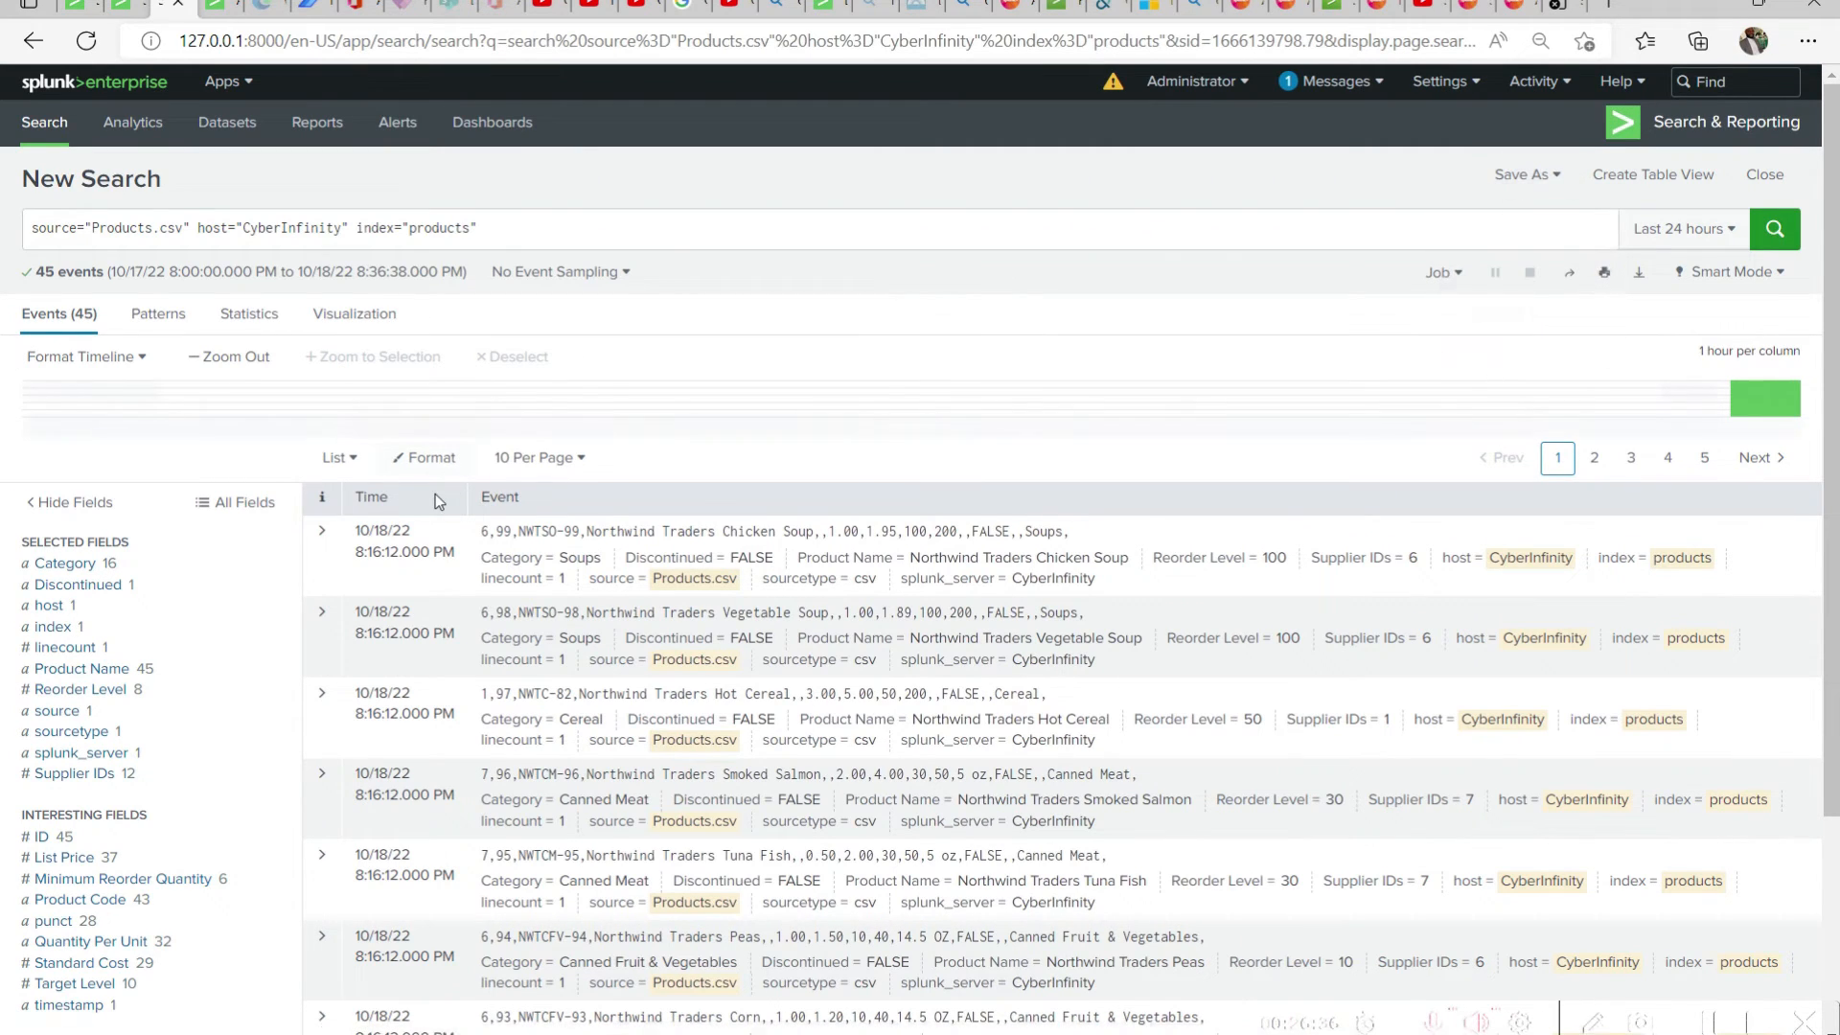
# Display the product events as a table, look through the rows, and switch the display to Raw
pyautogui.click(346, 458)
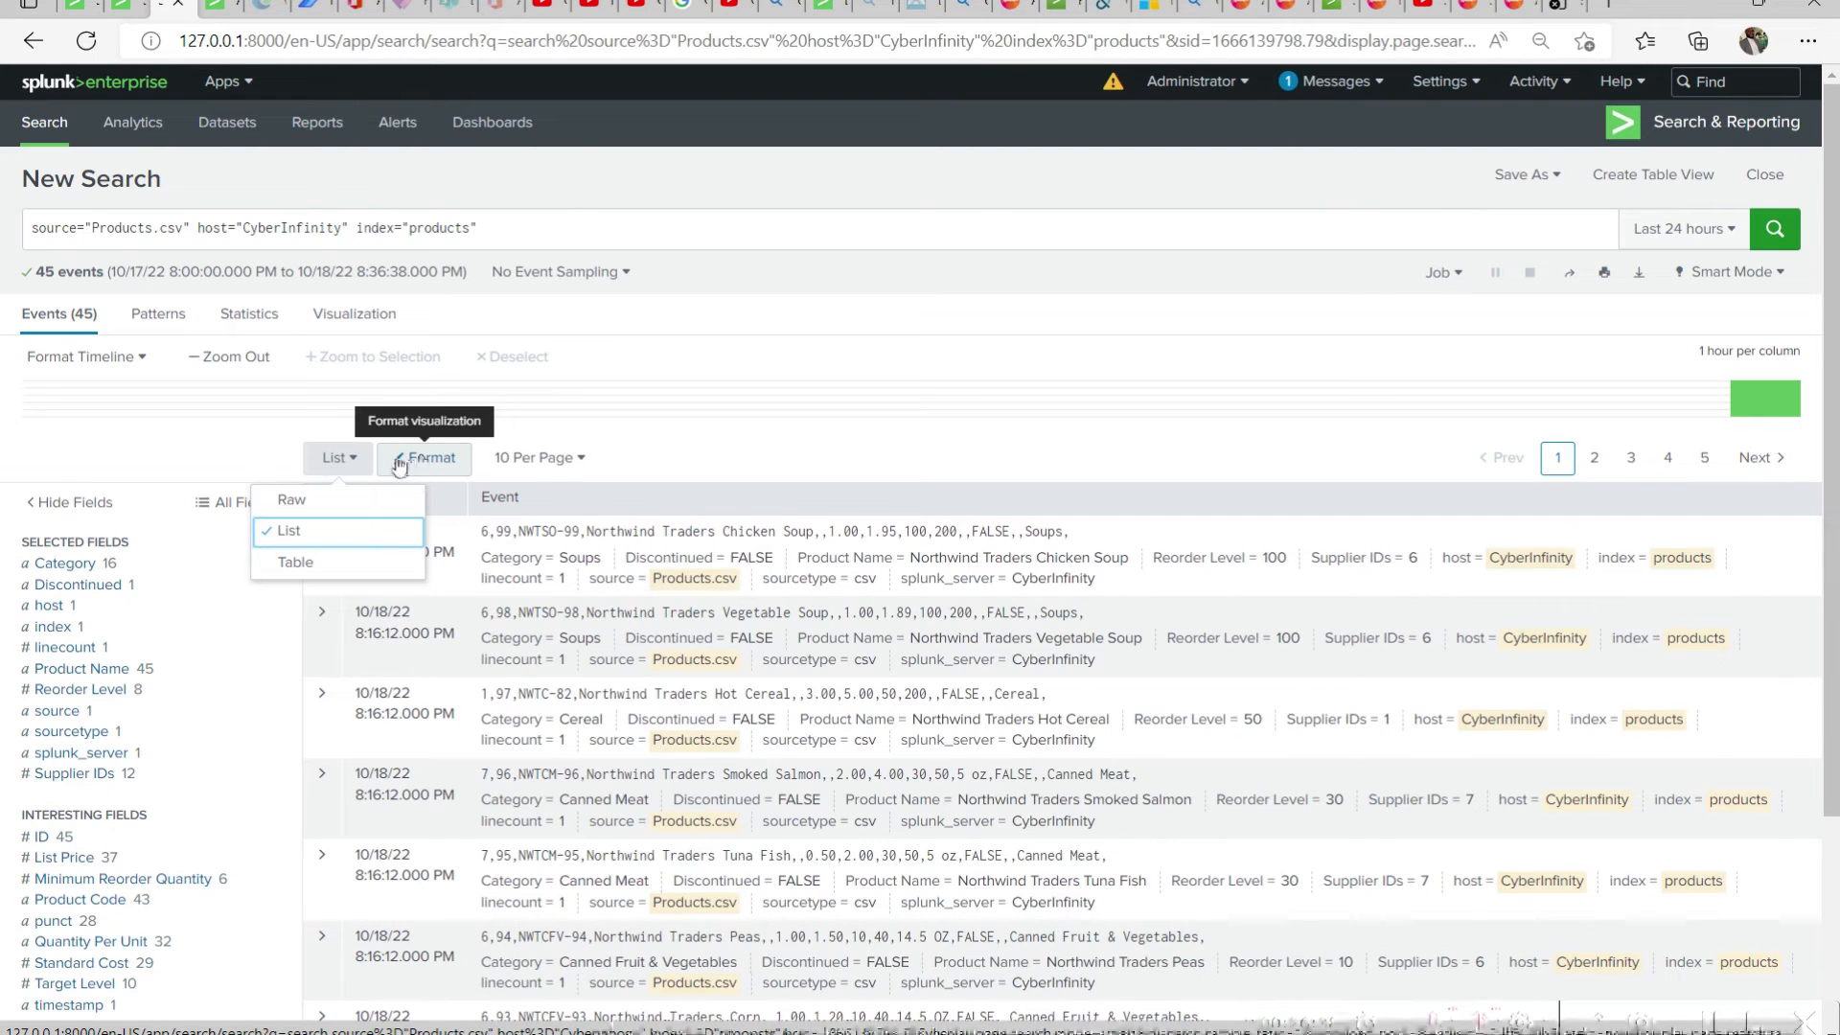
pyautogui.click(408, 564)
pyautogui.scroll(-2, 1753, 562)
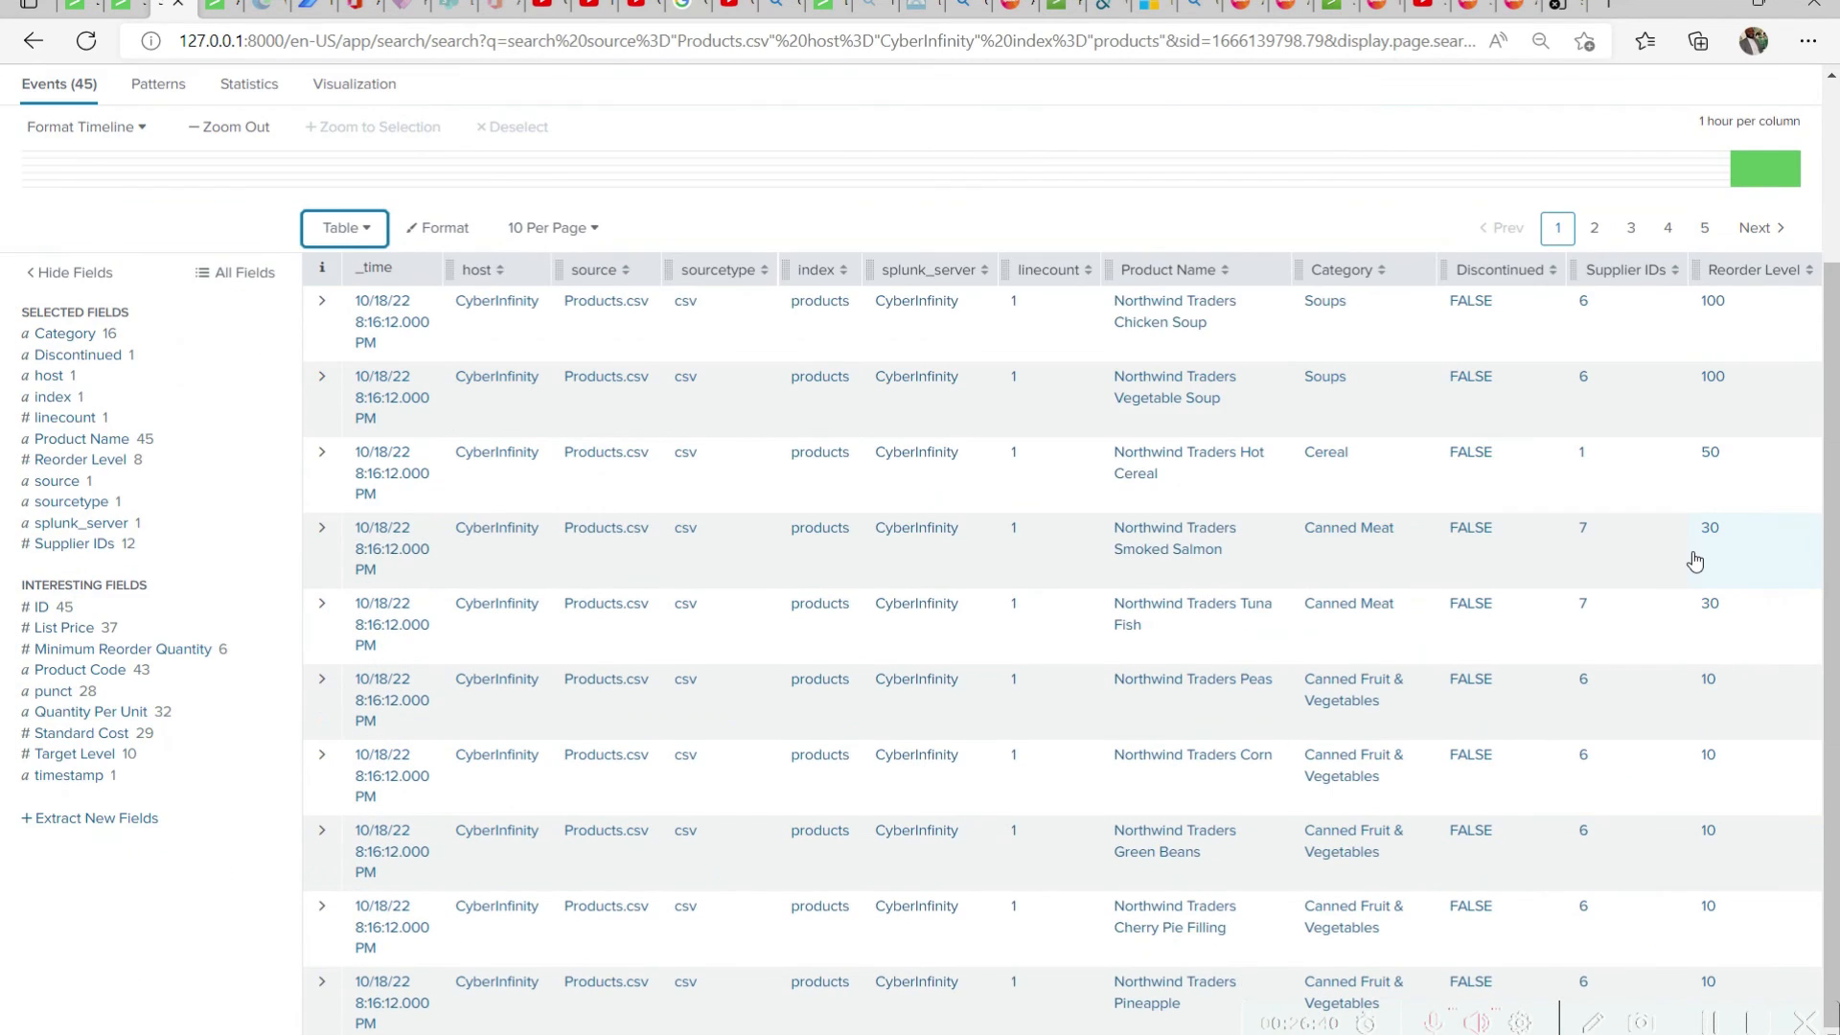
pyautogui.scroll(2, 895, 587)
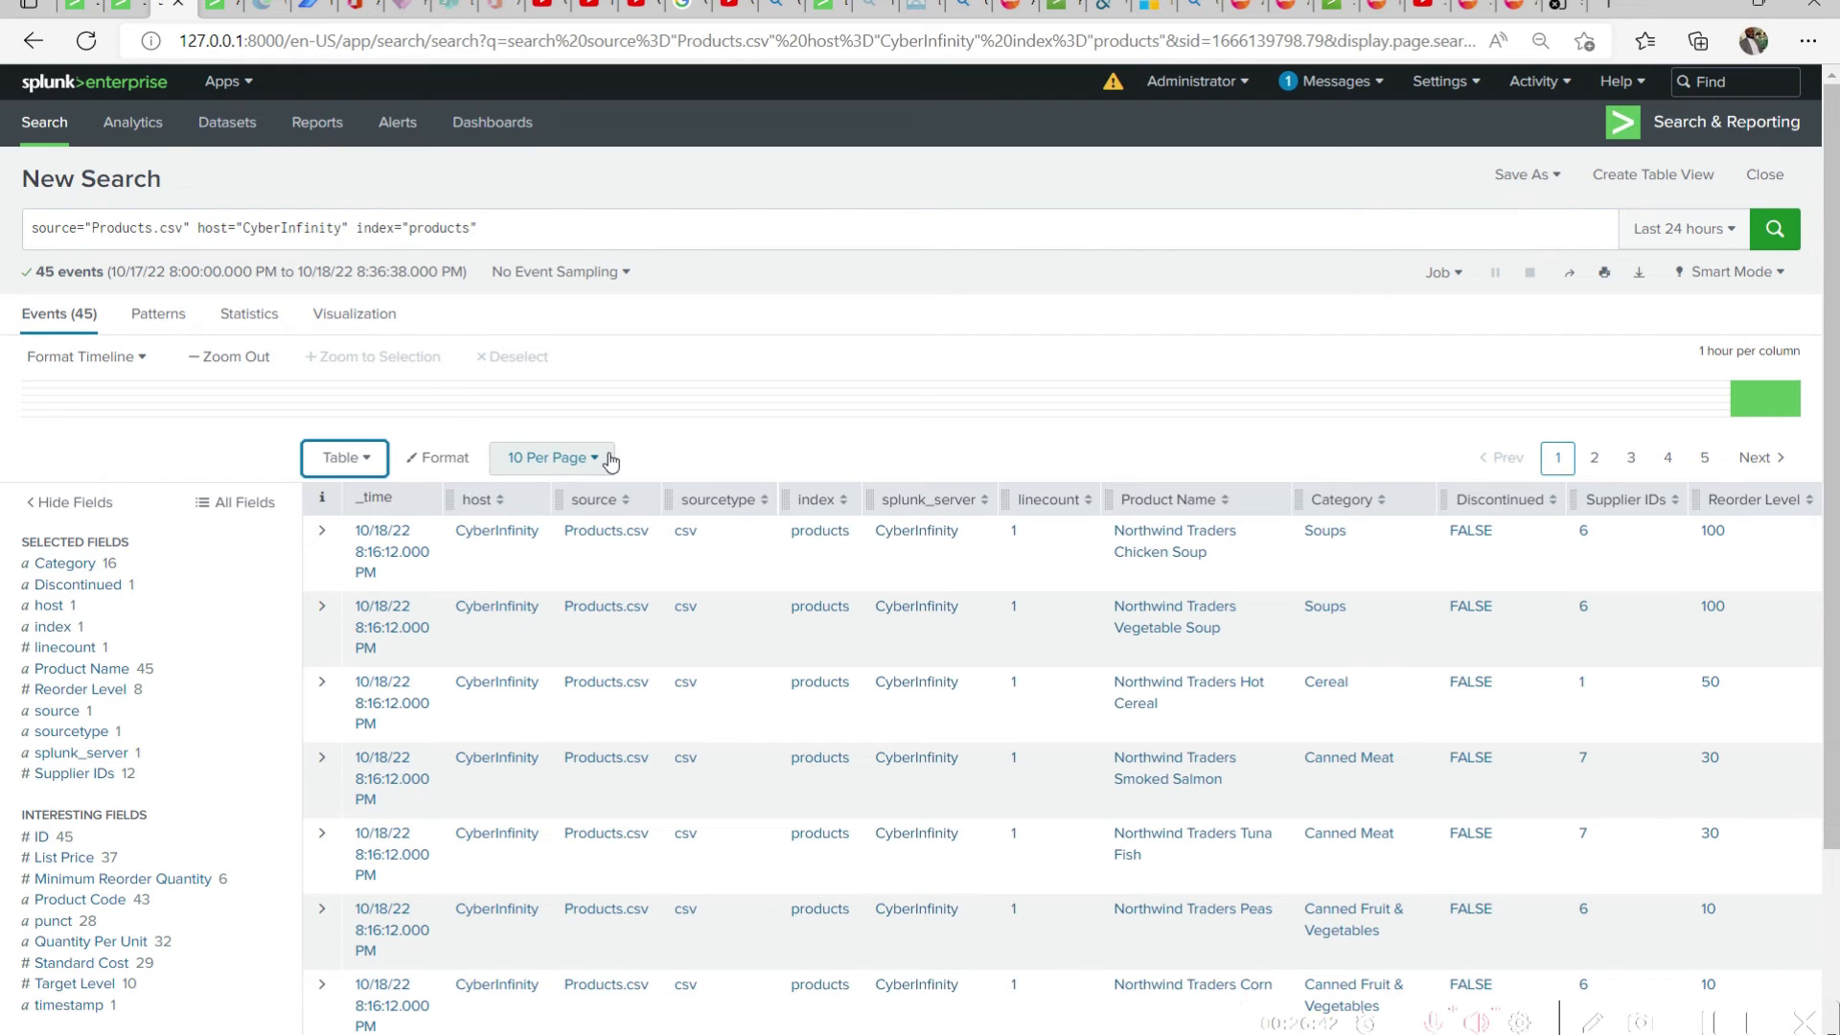
pyautogui.click(346, 460)
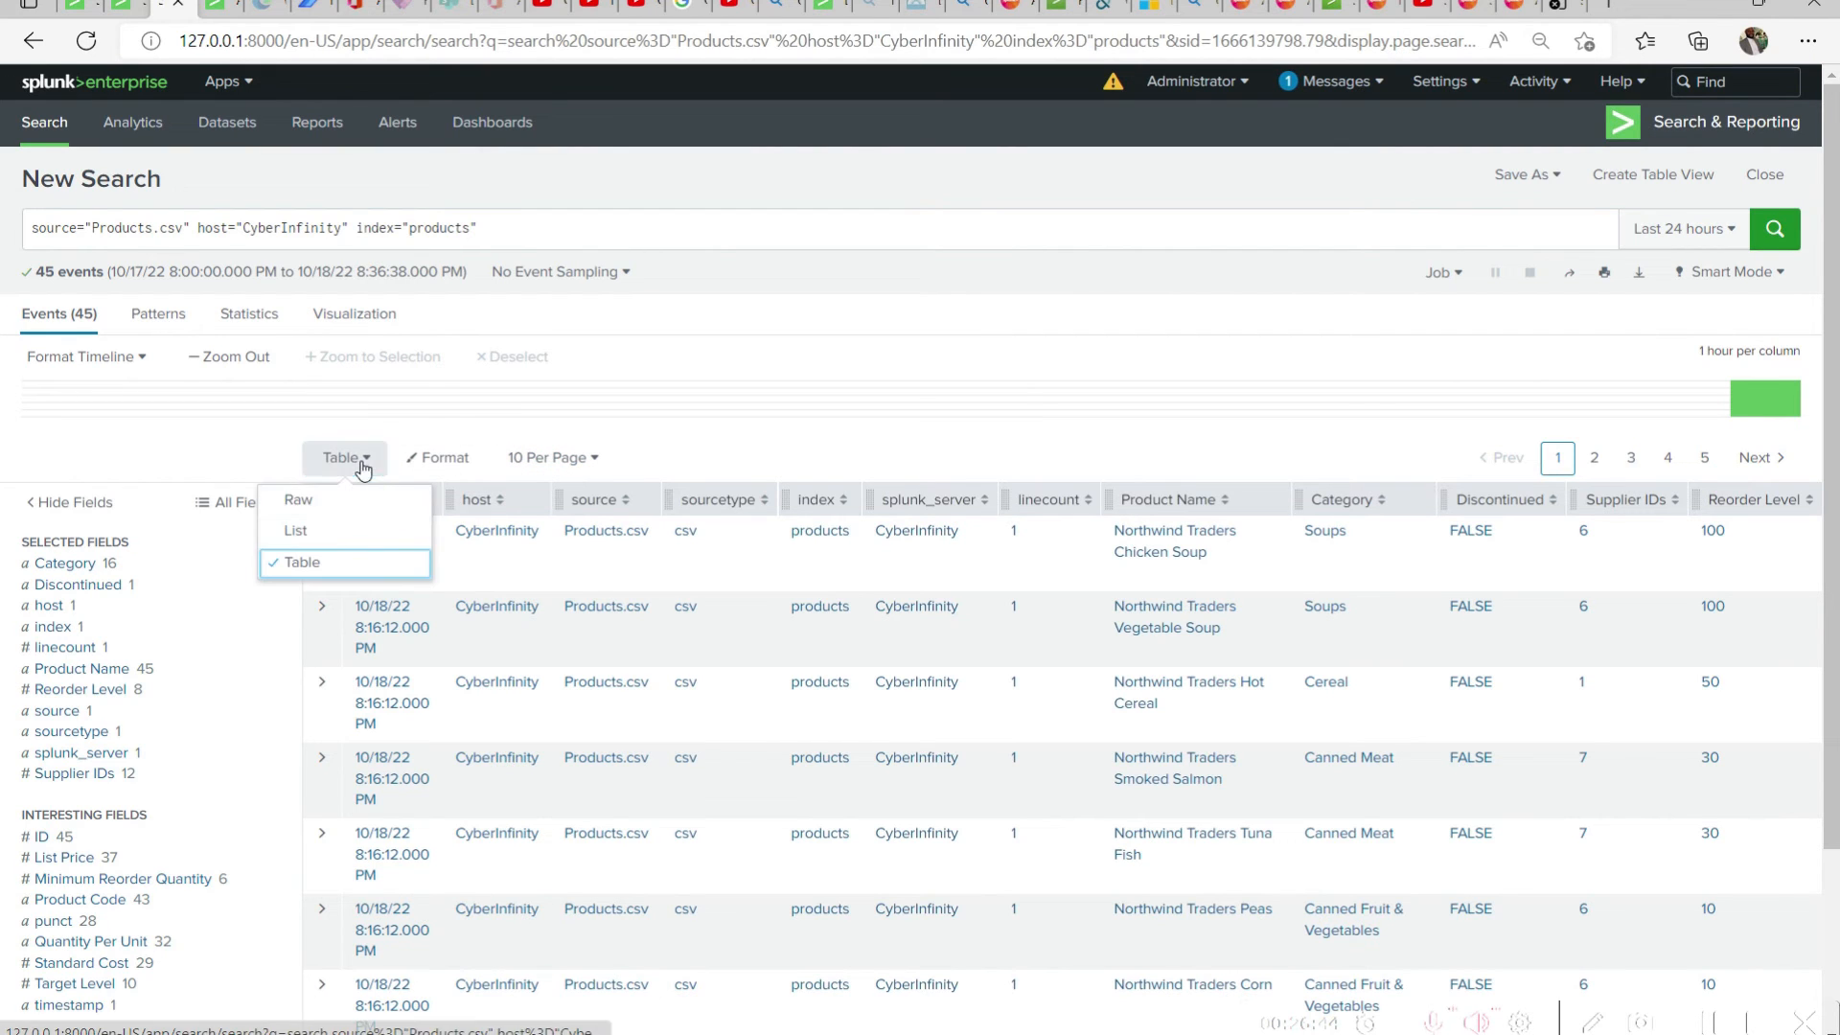
pyautogui.click(336, 503)
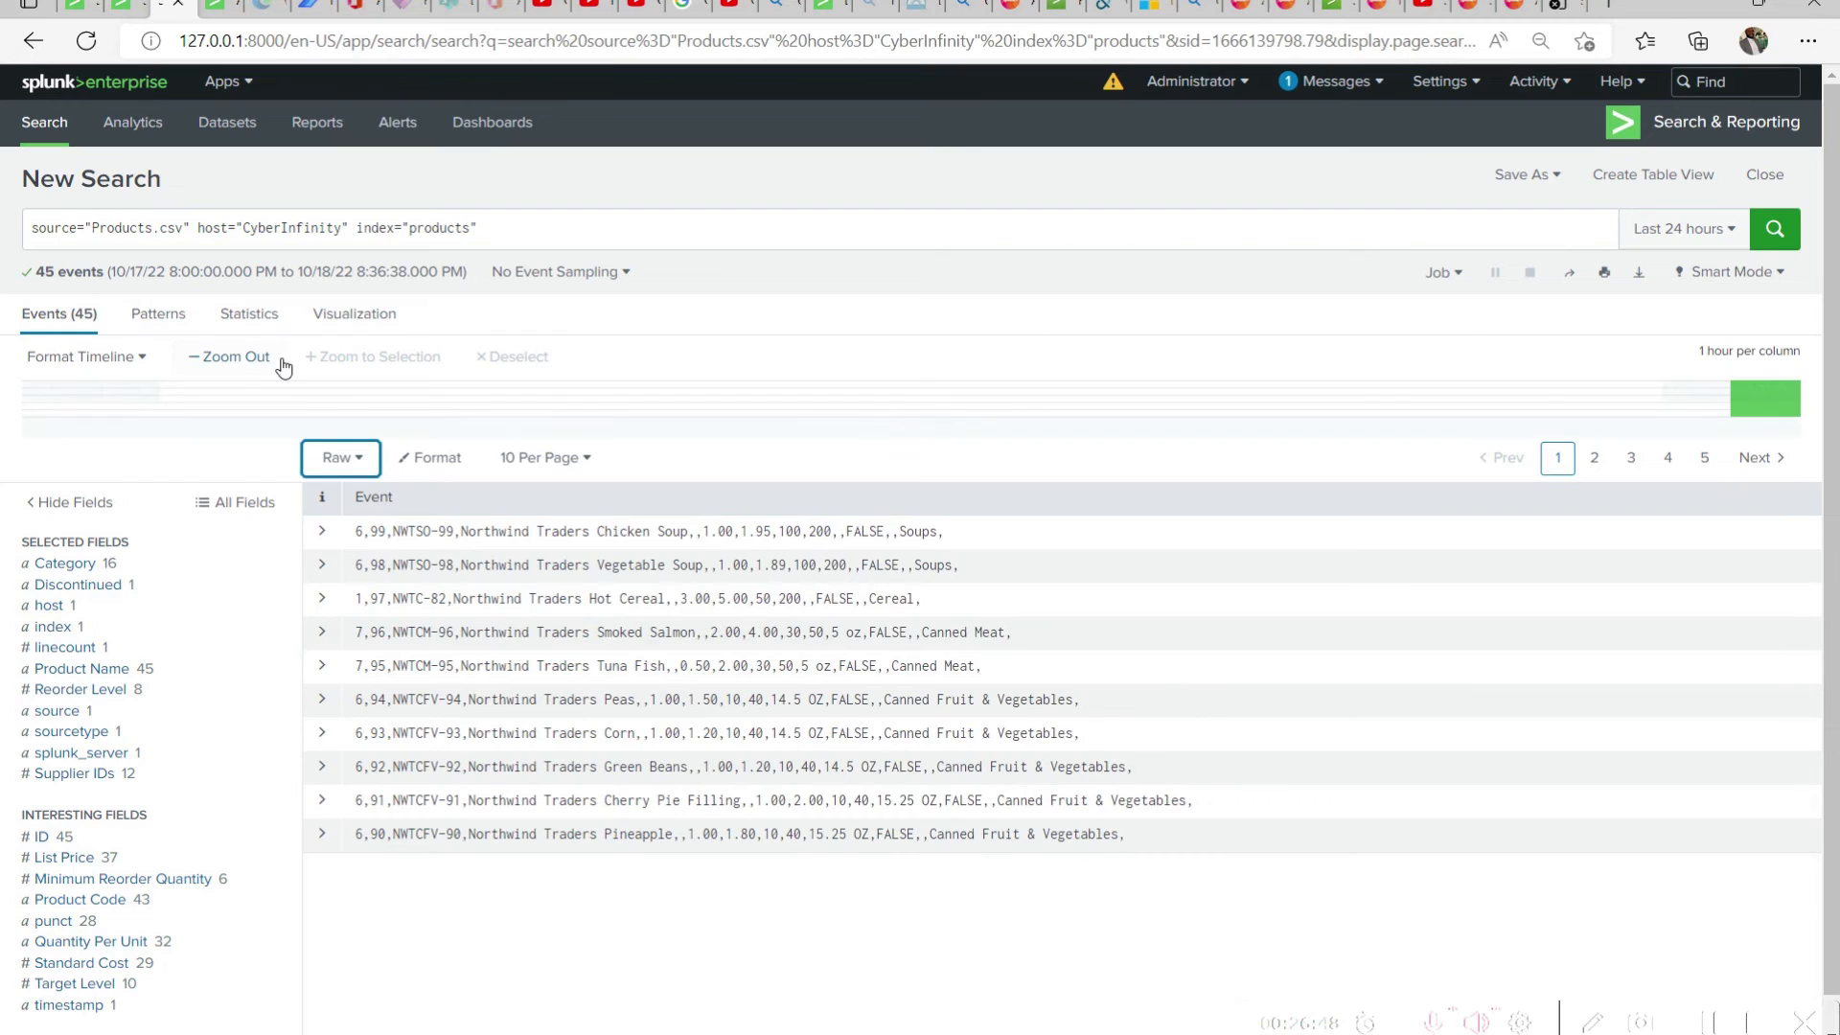
# Review the search modes and the time range picker's Presets, Relative, Real-time, Date Range, Date & Time Range and Advanced options without applying any
pyautogui.click(1768, 275)
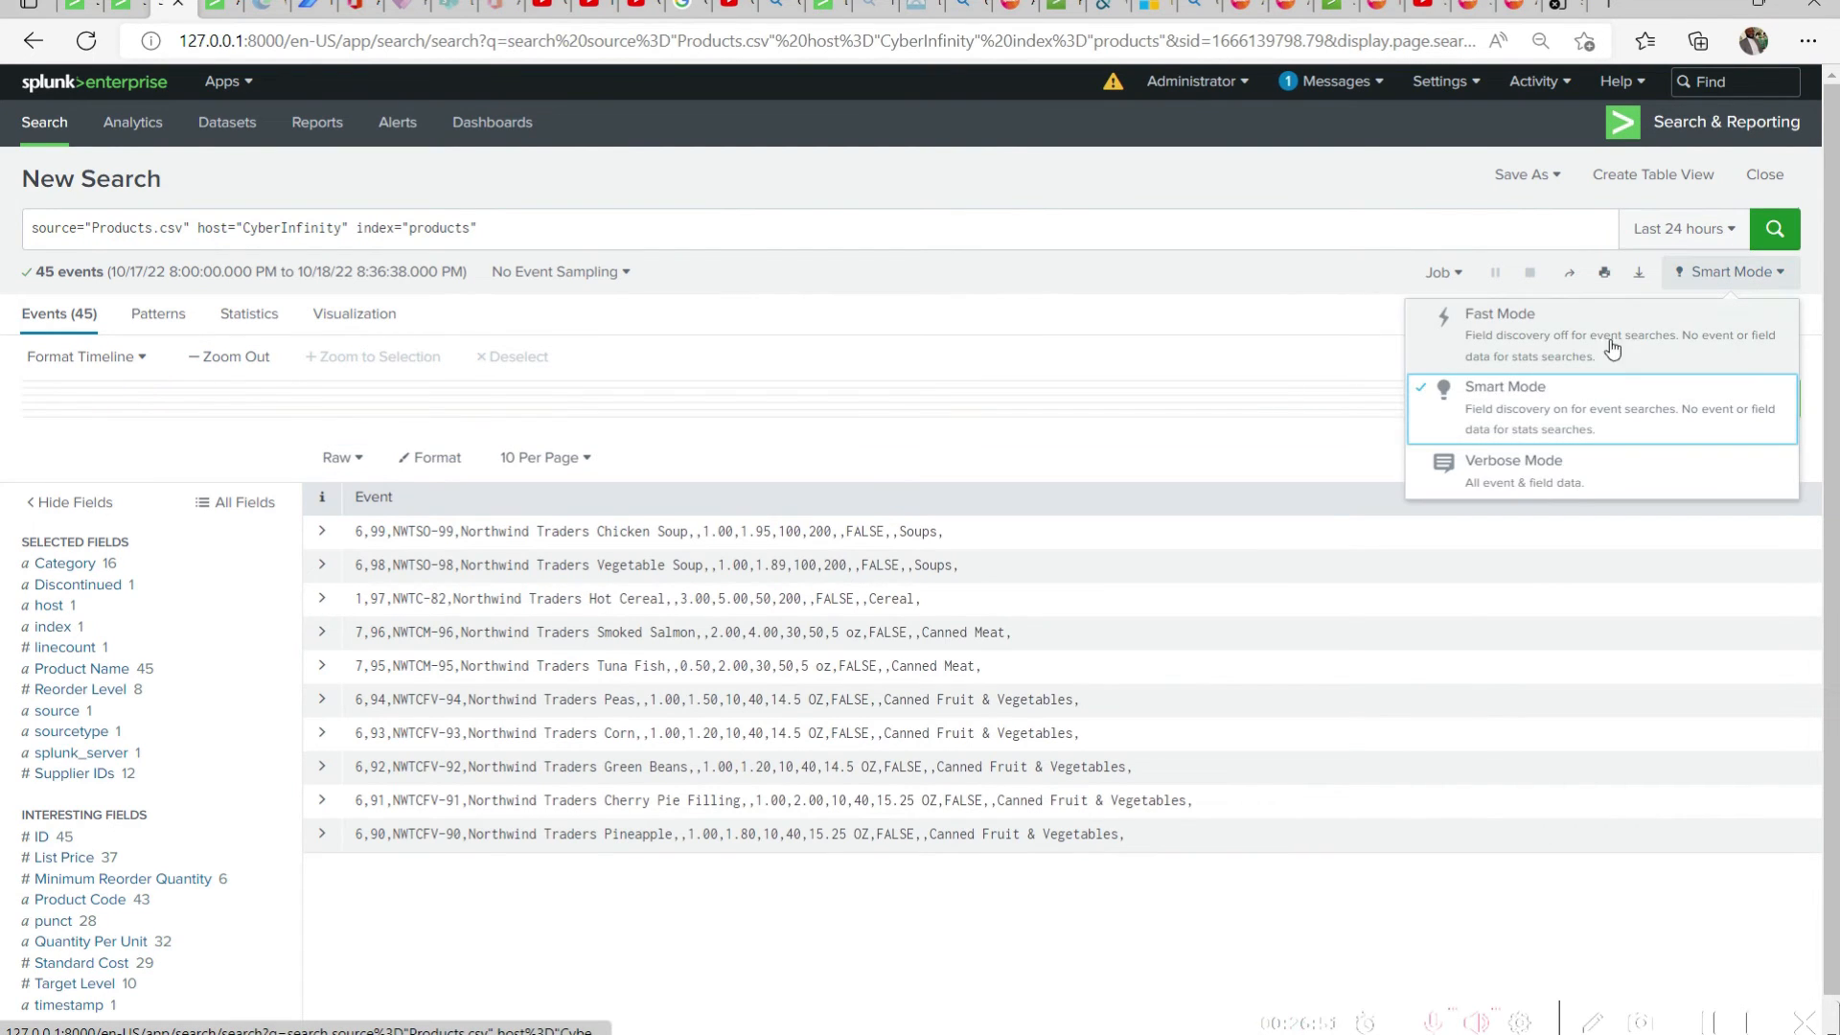
pyautogui.click(1343, 189)
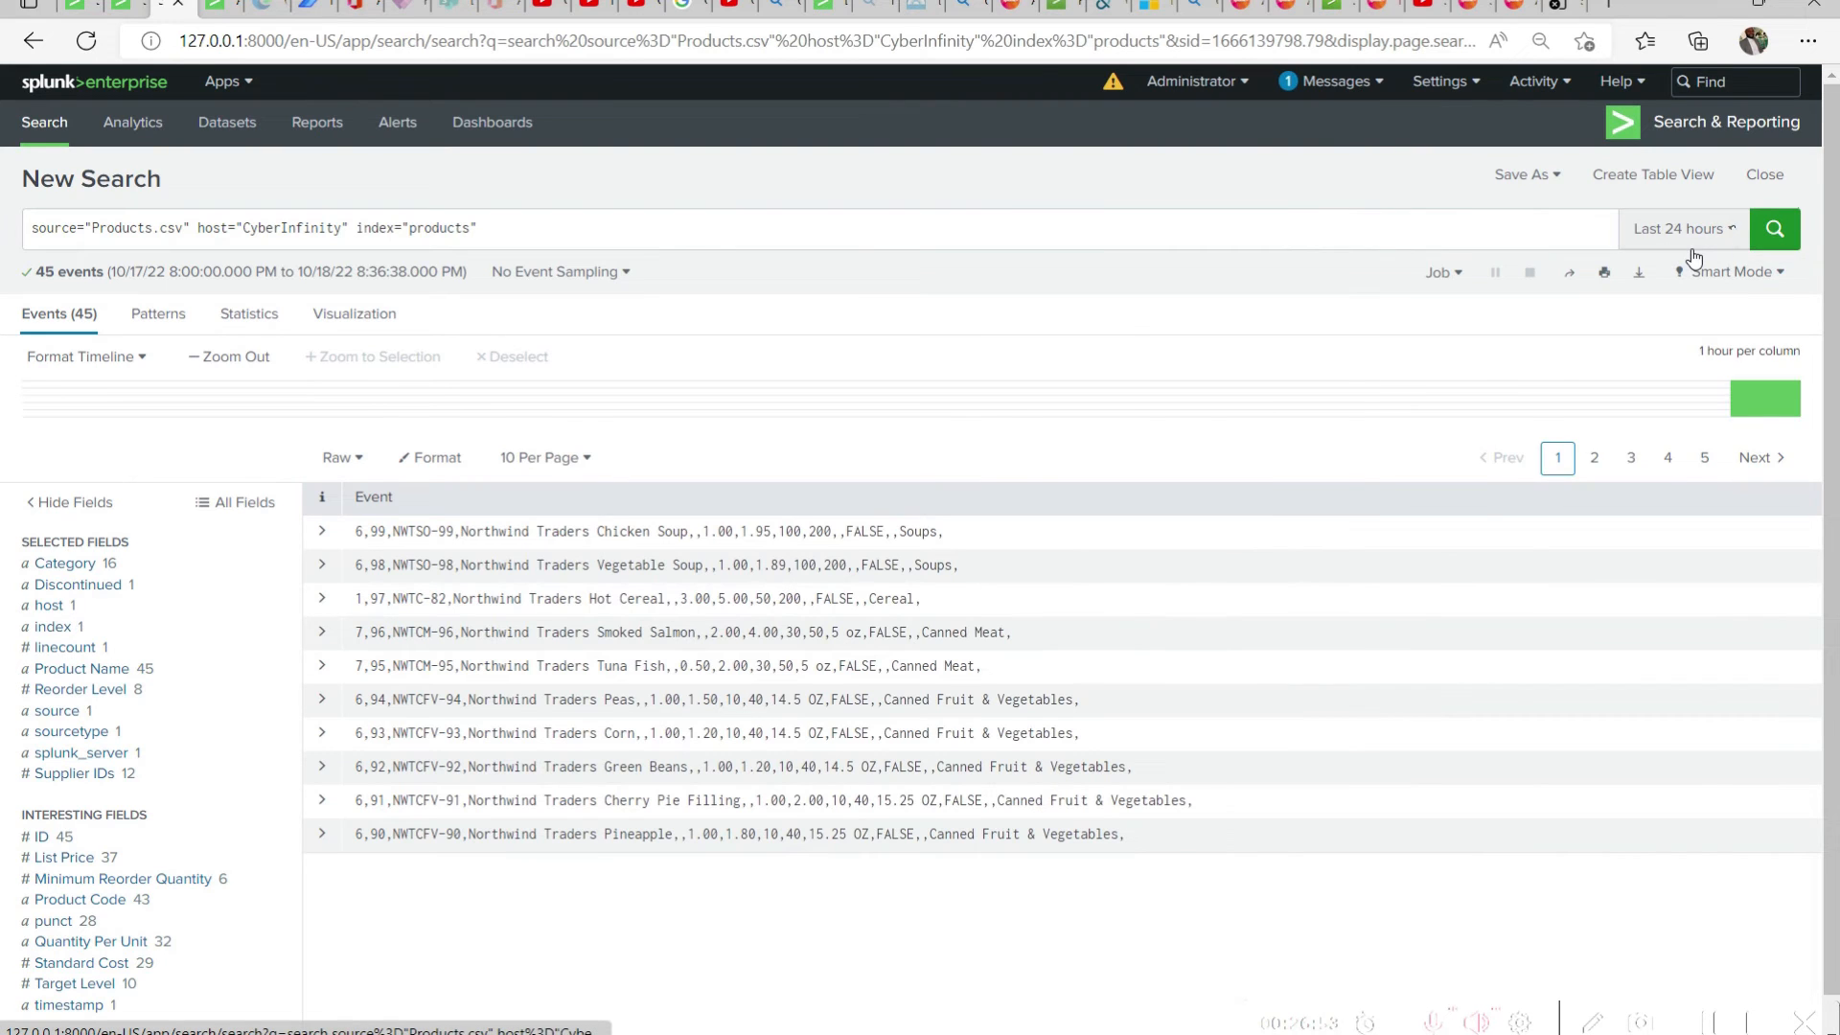
pyautogui.click(1733, 230)
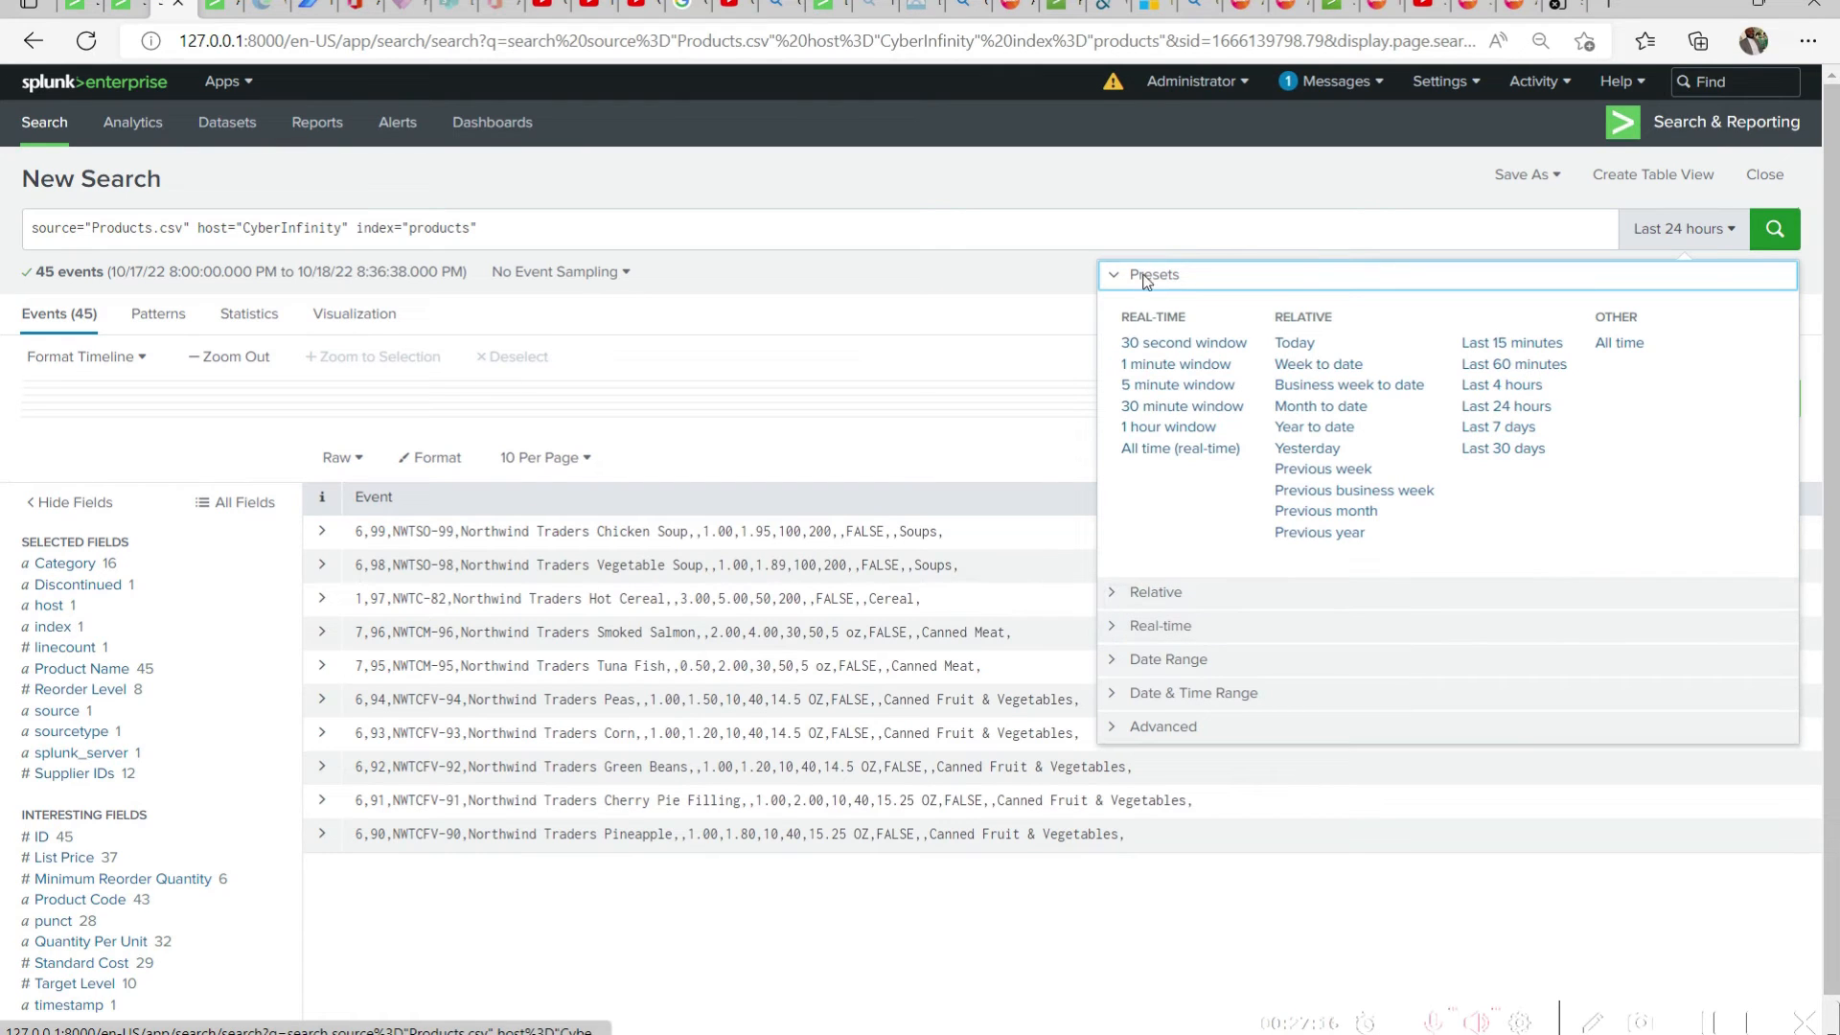
pyautogui.click(1116, 594)
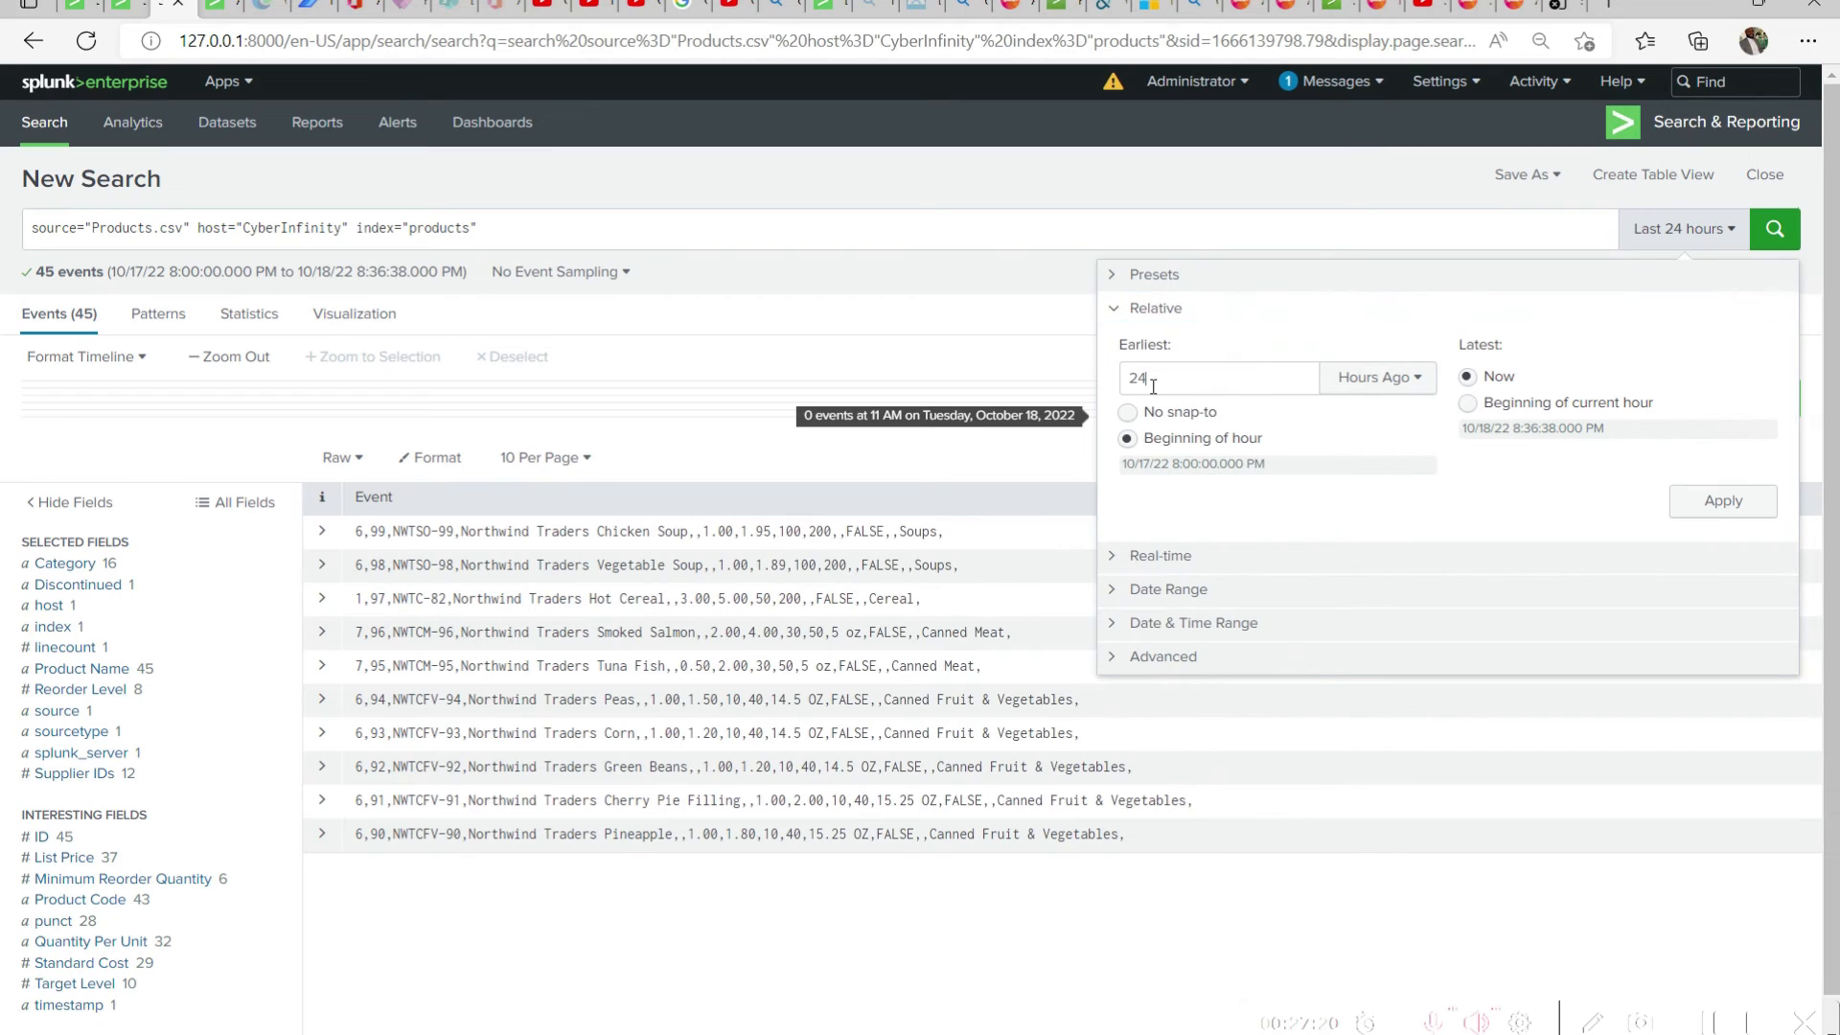
pyautogui.moveTo(1153, 386); pyautogui.dragTo(1118, 393)
pyautogui.write('21')
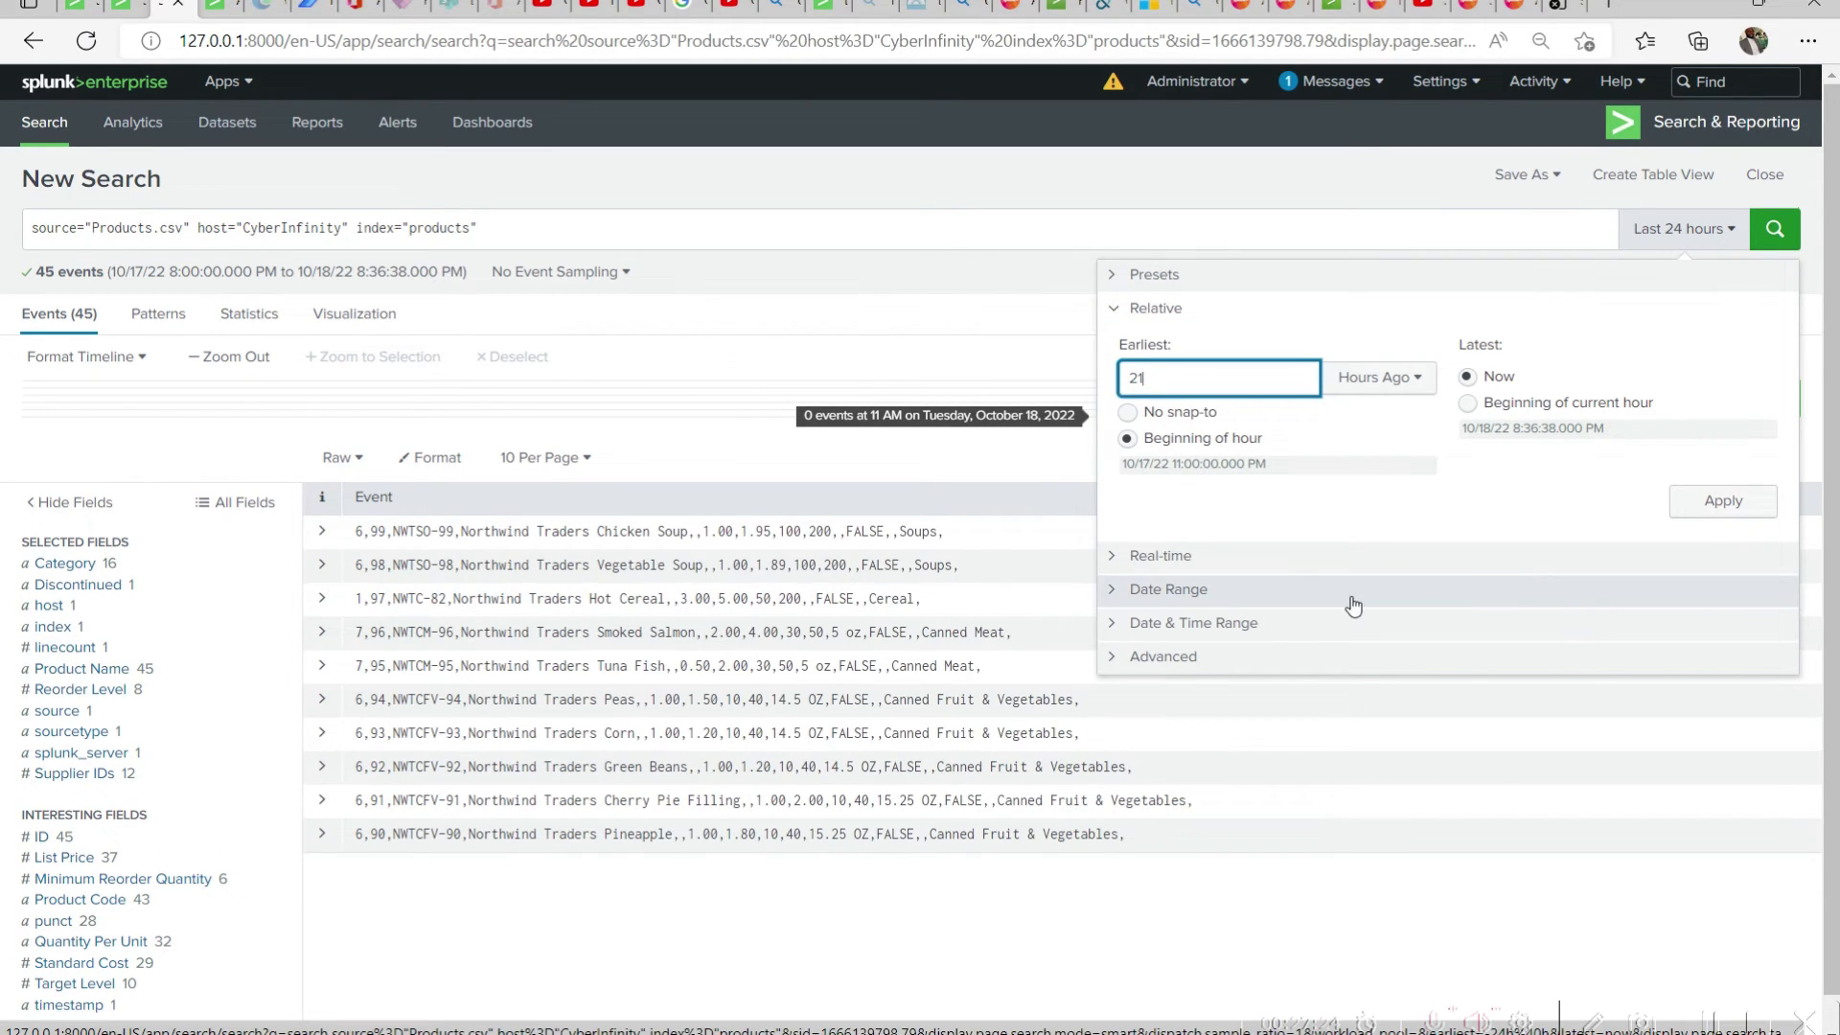
pyautogui.click(1183, 555)
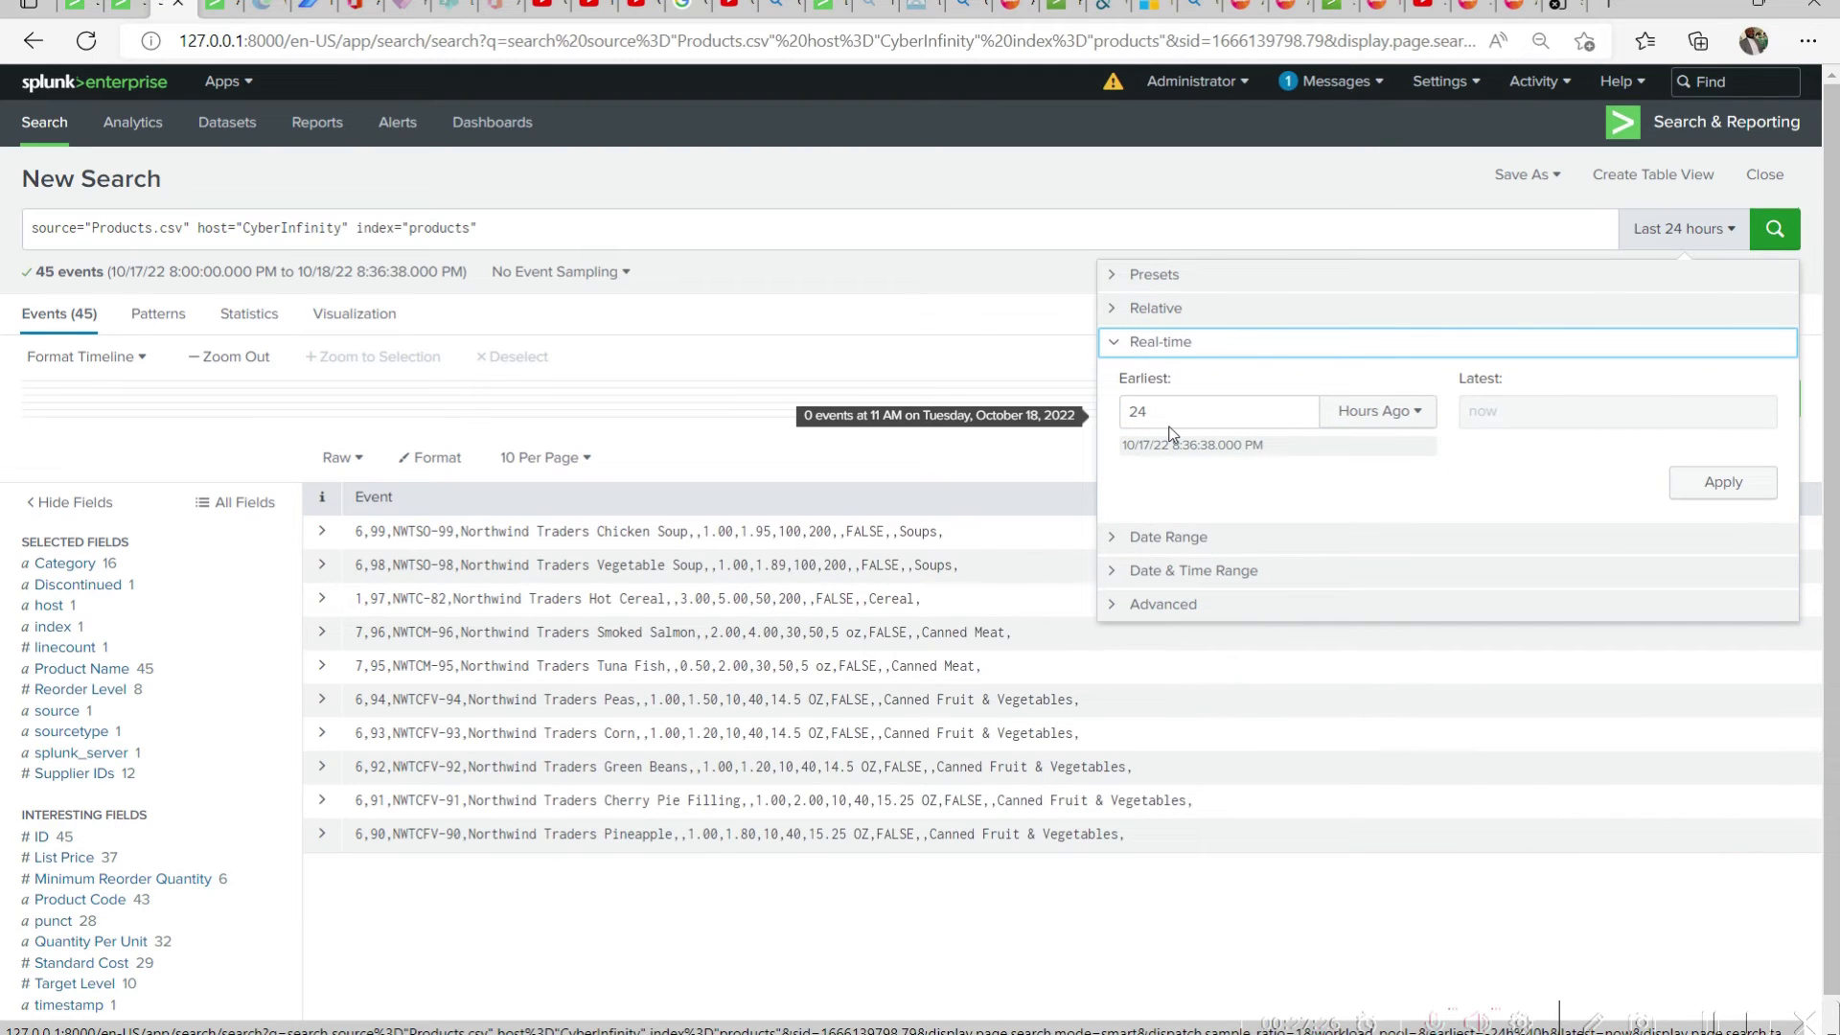
pyautogui.click(1173, 538)
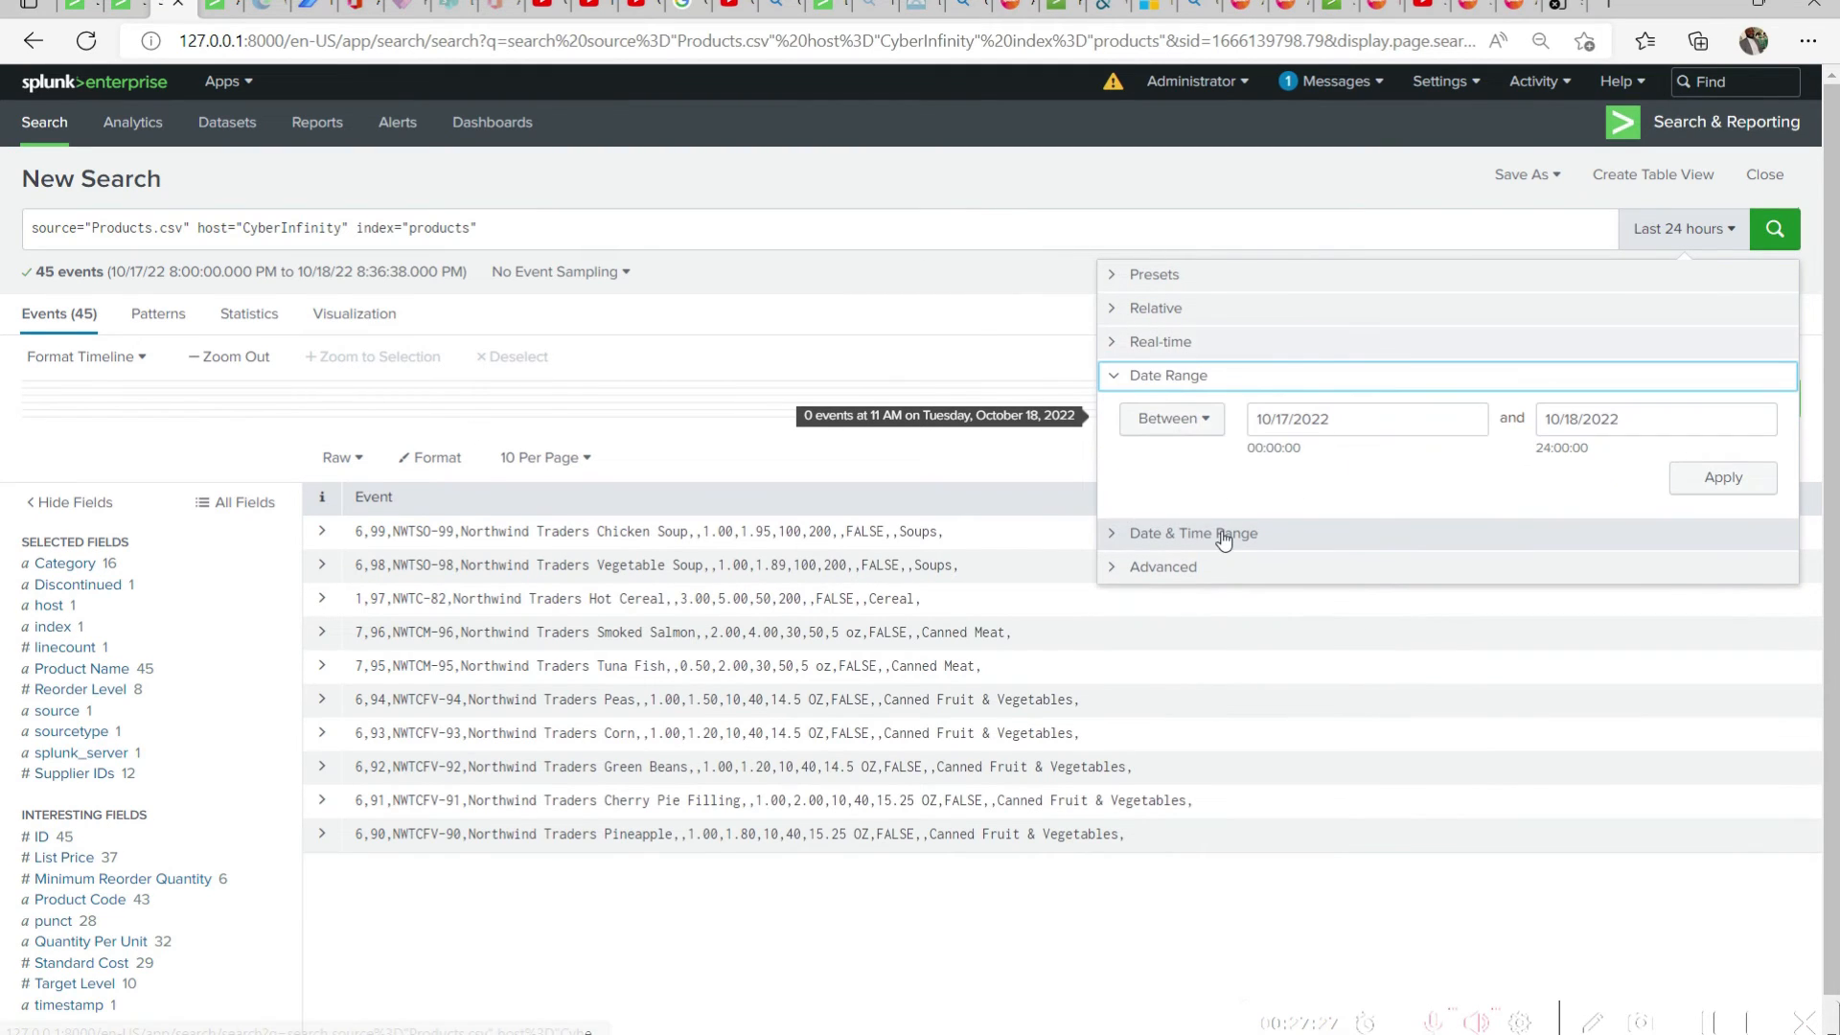
pyautogui.click(1215, 541)
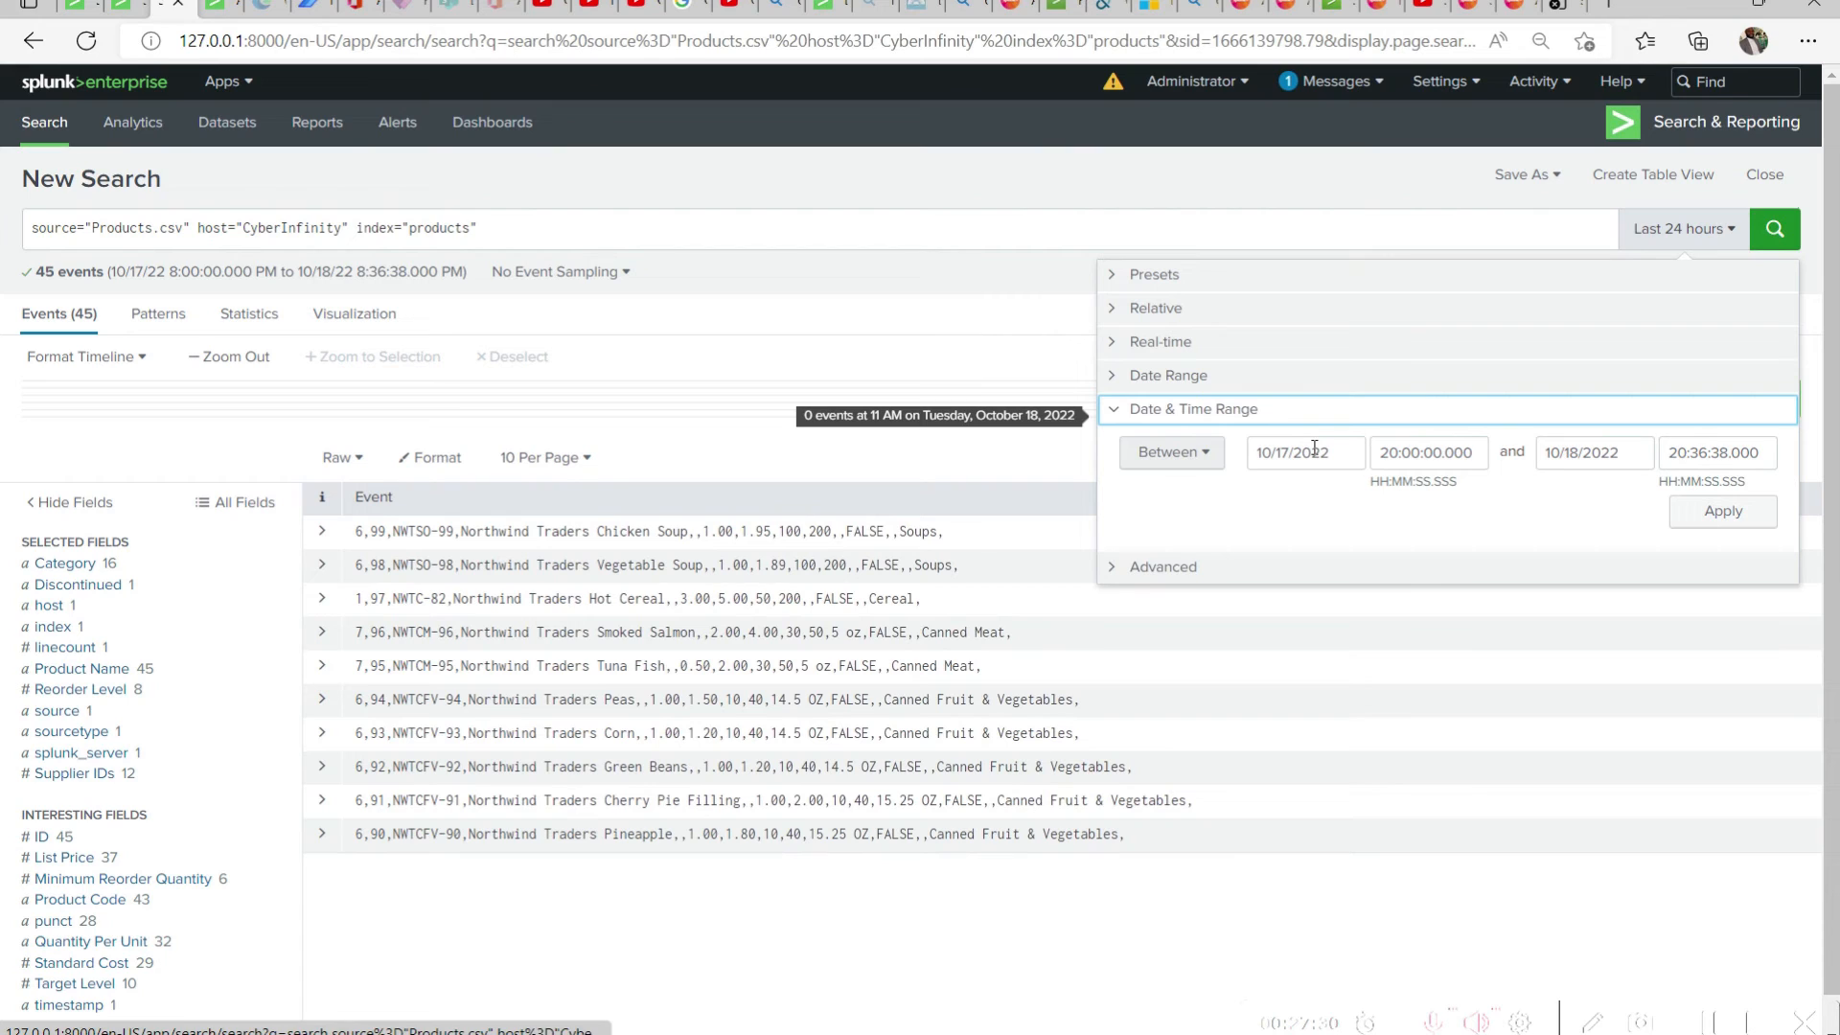
pyautogui.click(1146, 574)
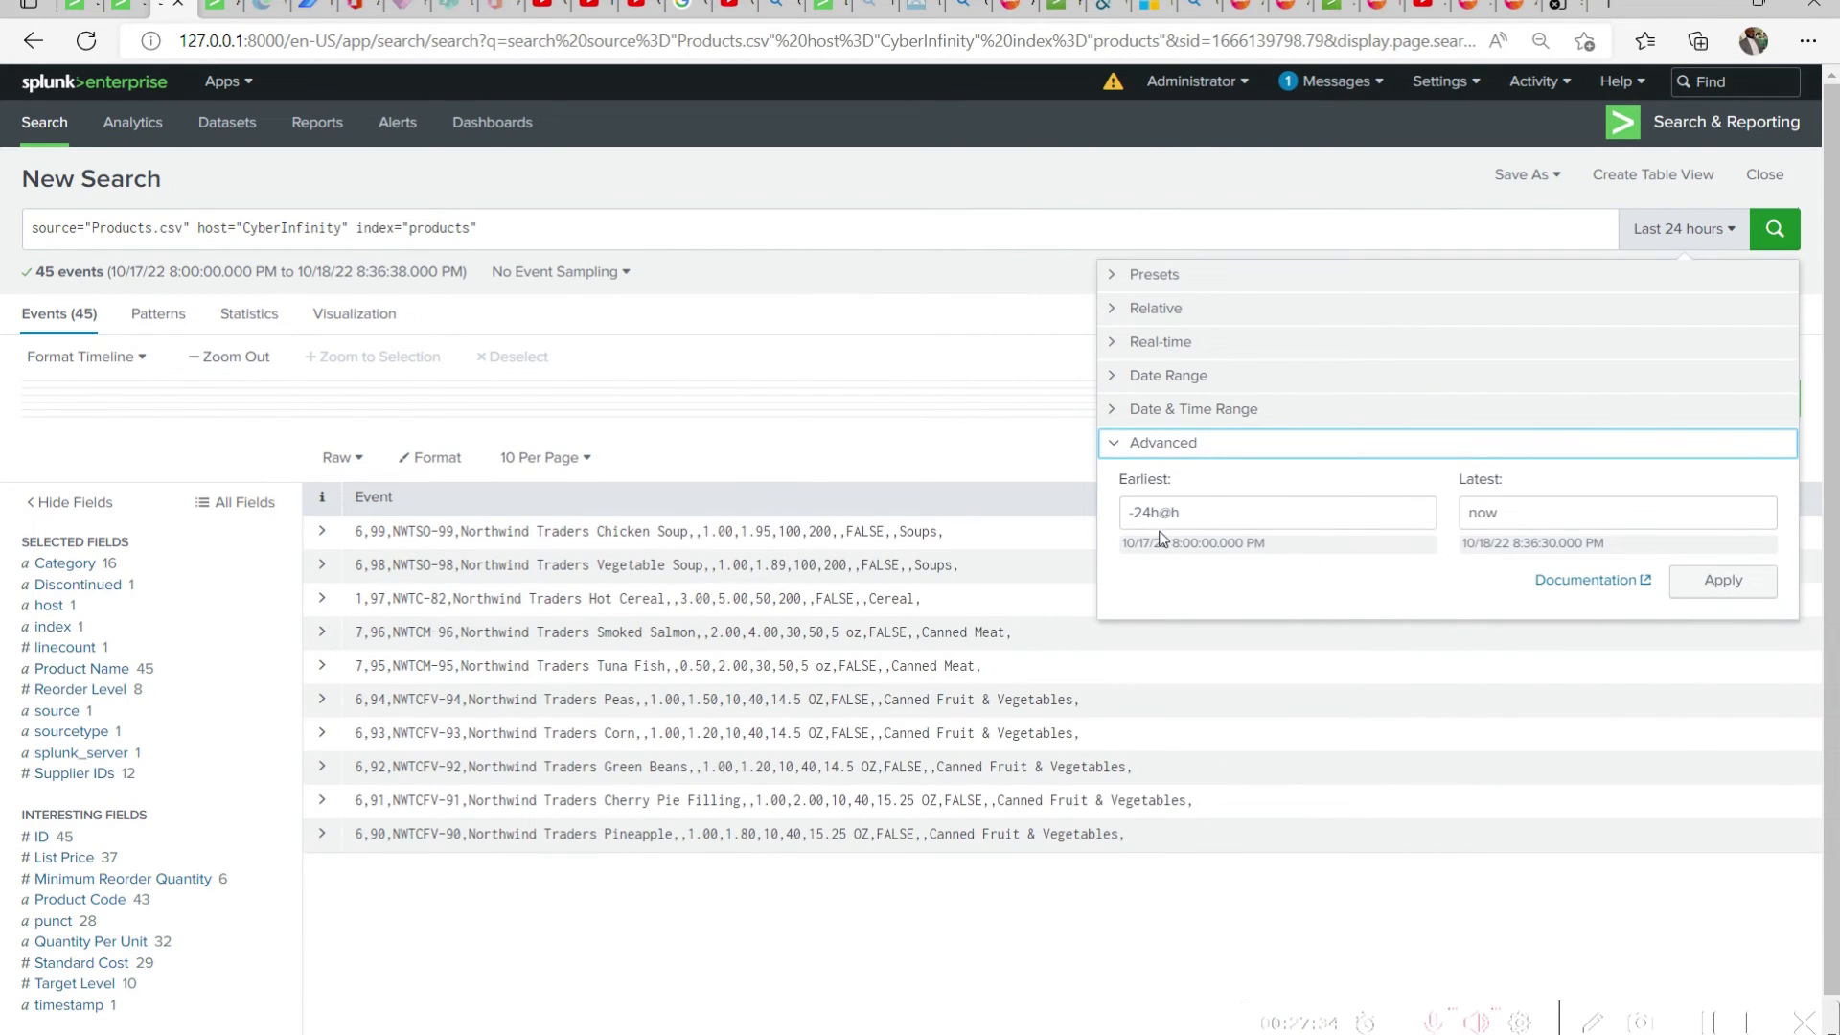
pyautogui.click(1001, 177)
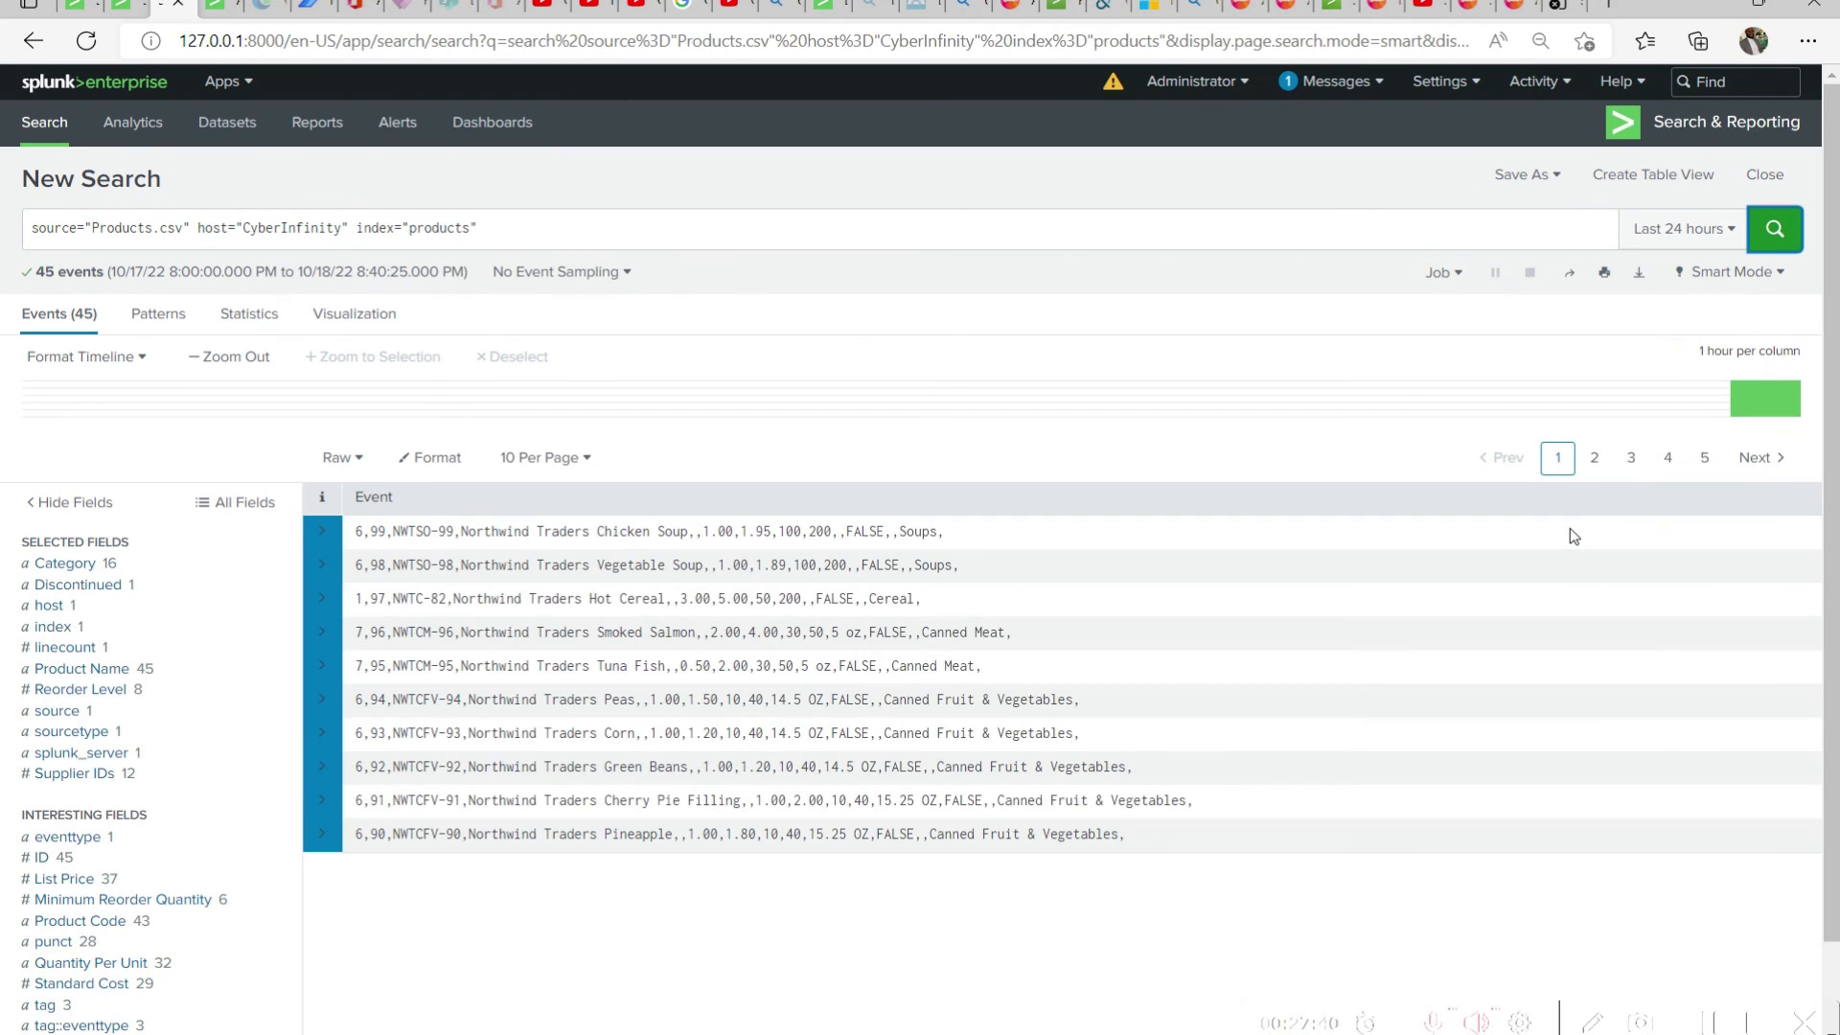
# Remove the source and host terms from the search, keeping only index="products", and run it
pyautogui.click(361, 227)
pyautogui.click(337, 227)
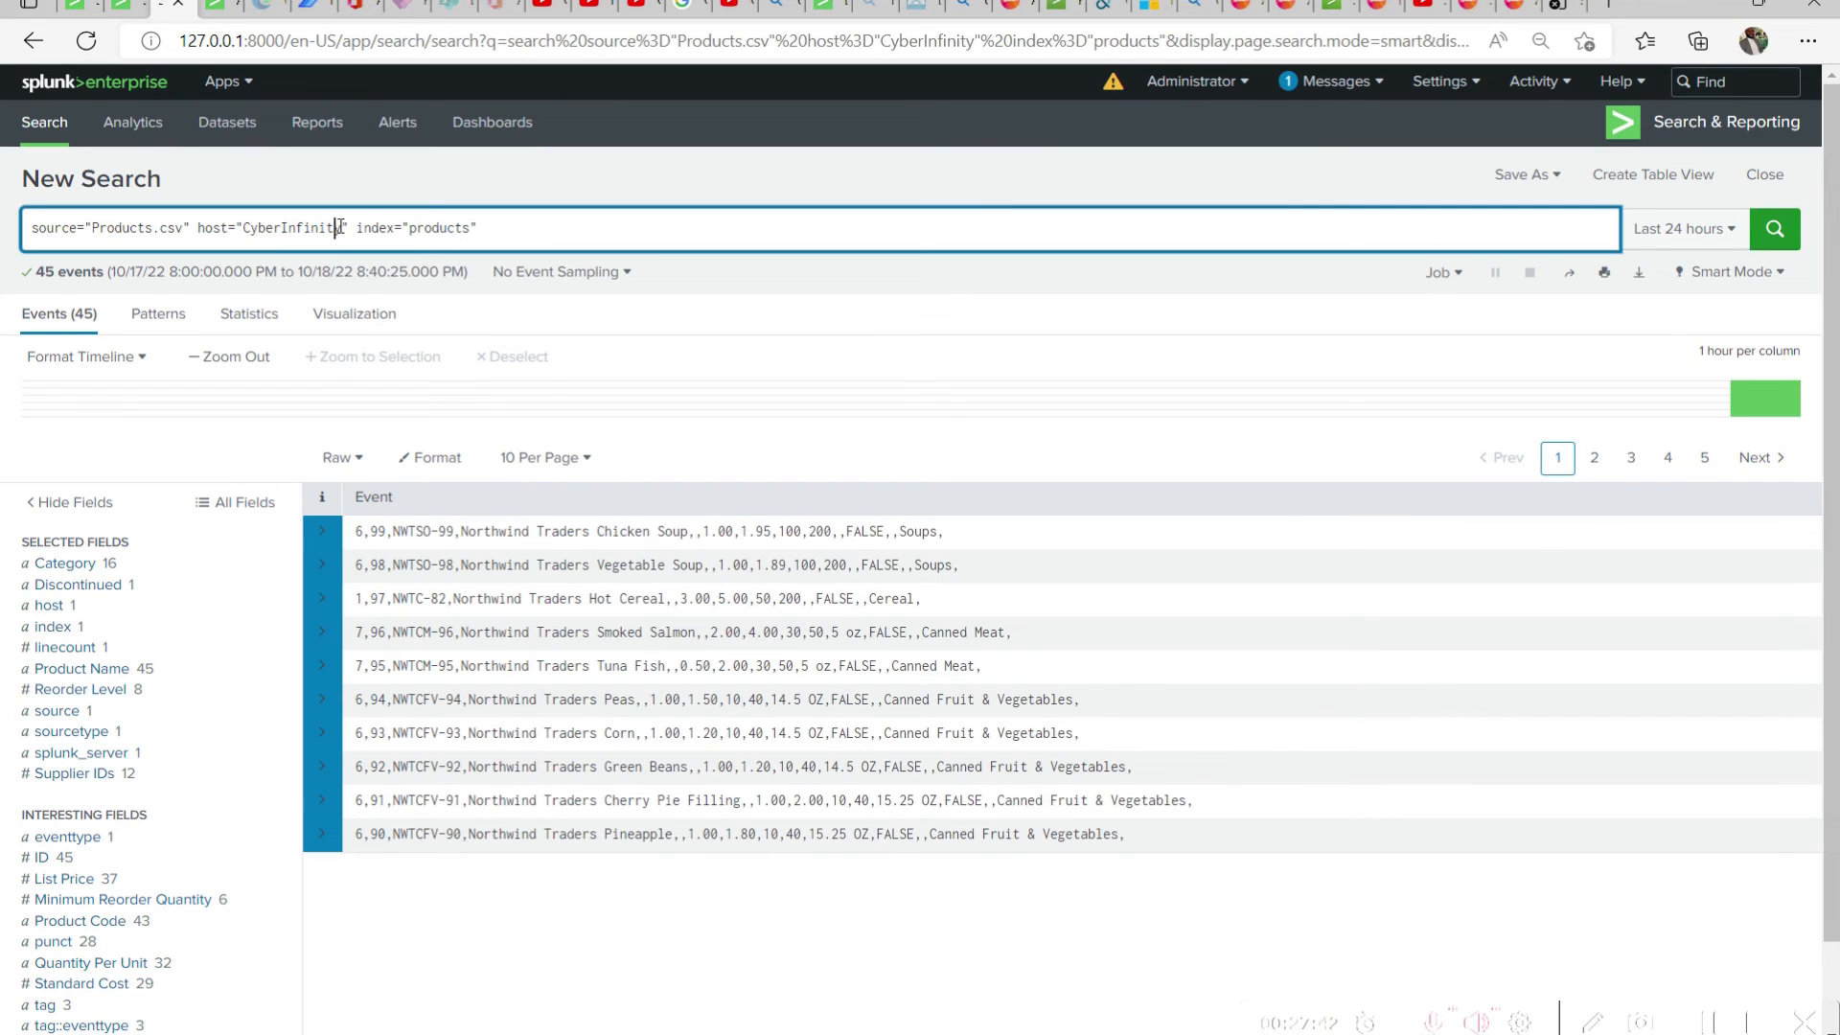
pyautogui.moveTo(353, 227); pyautogui.dragTo(11, 230)
pyautogui.press('BackSpace')
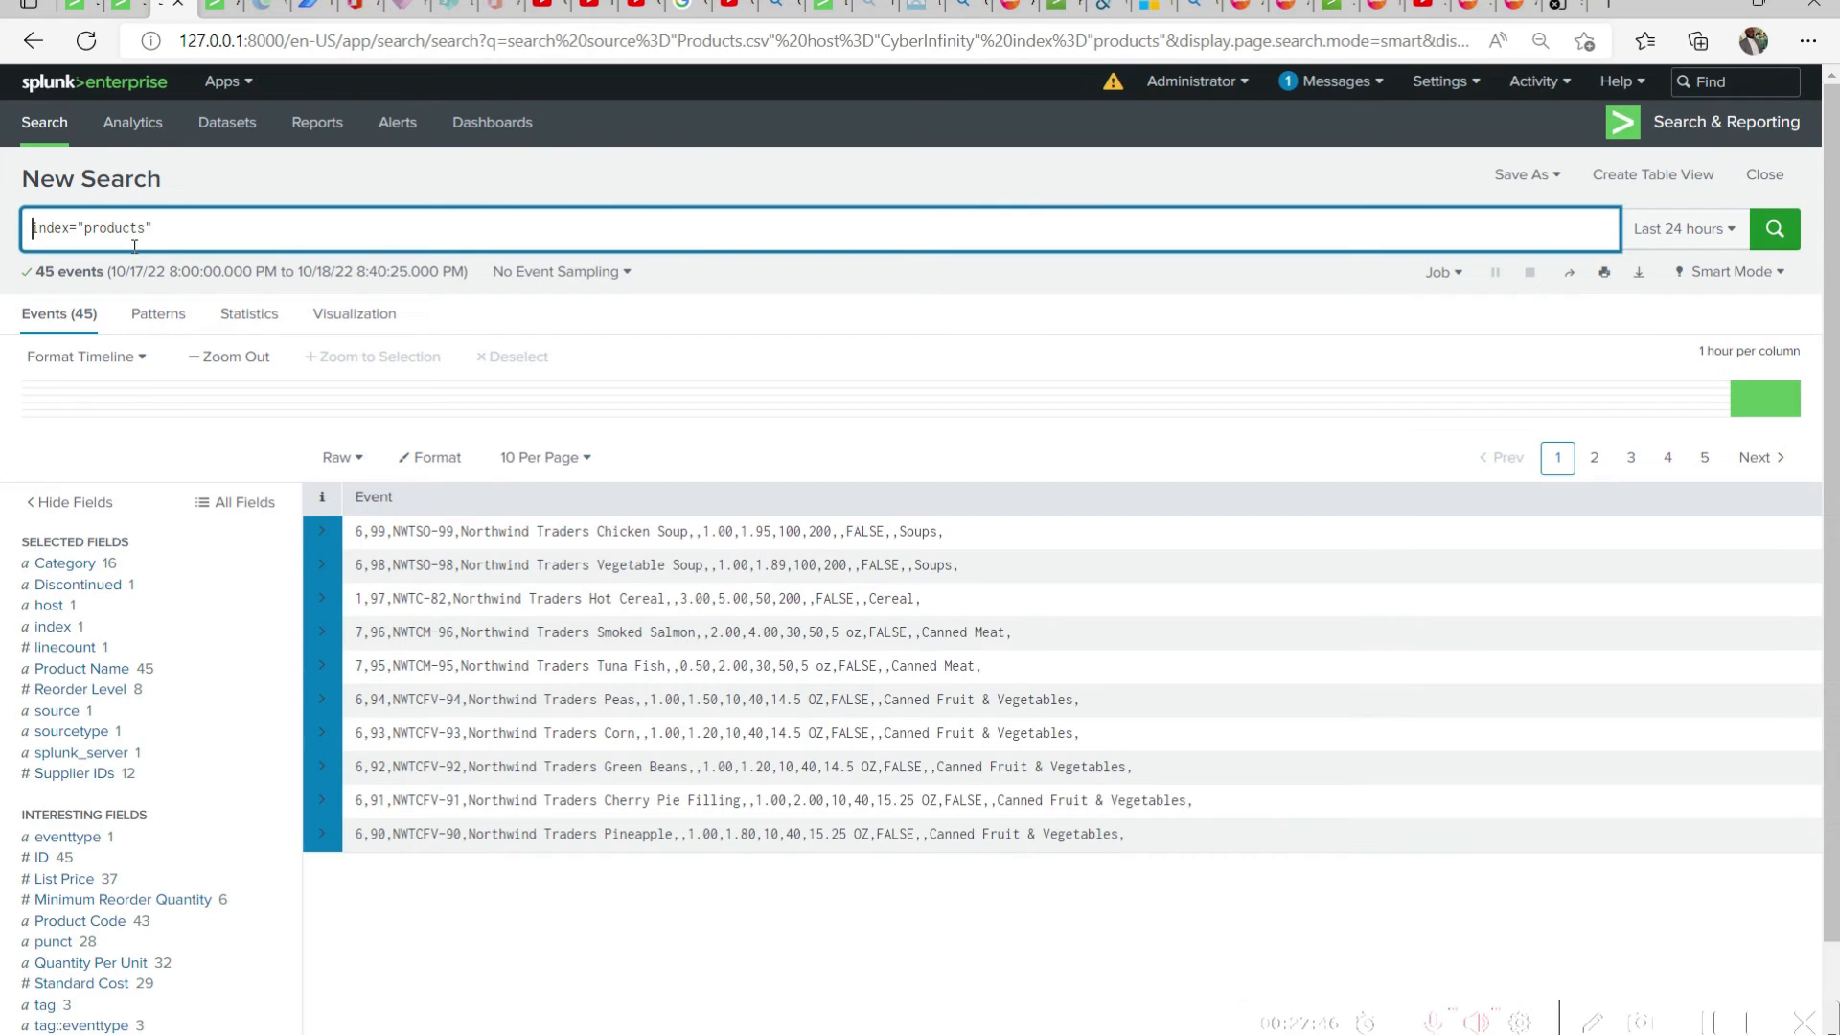
pyautogui.click(1773, 233)
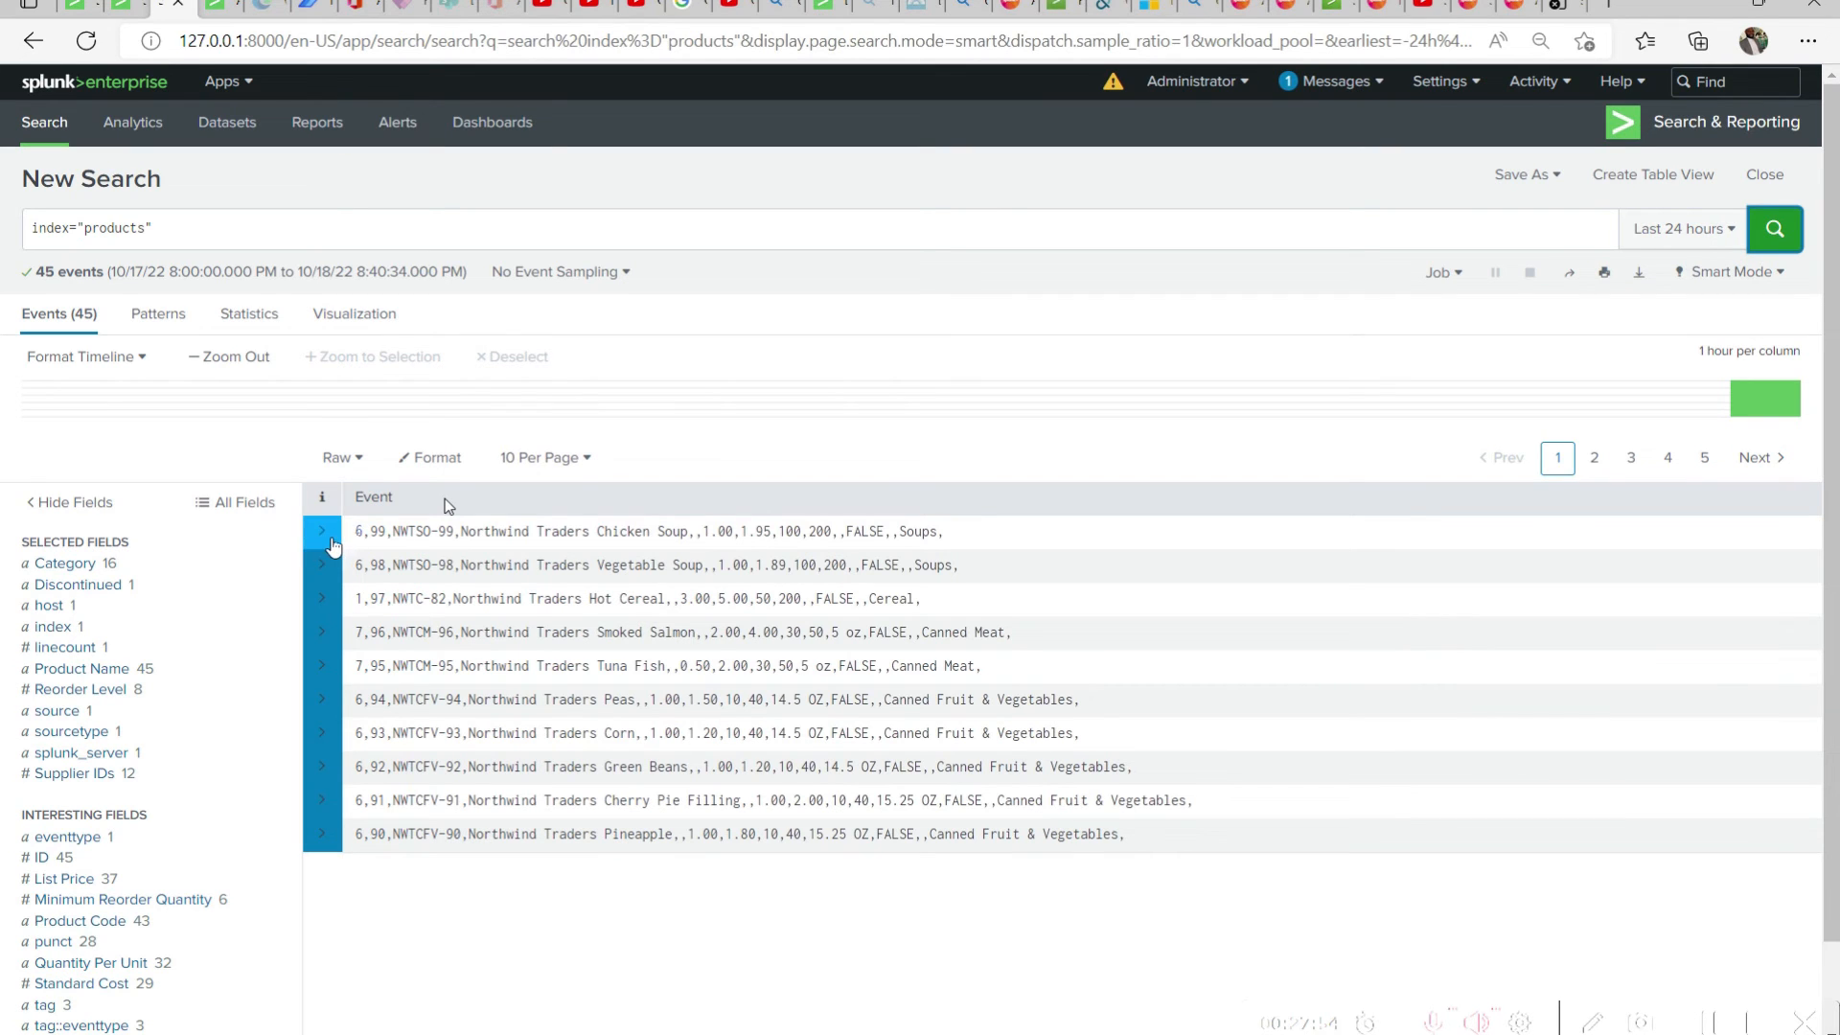
# Inspect the first event's details and raw text, and check the event display options while keeping Raw
pyautogui.click(323, 533)
pyautogui.click(325, 536)
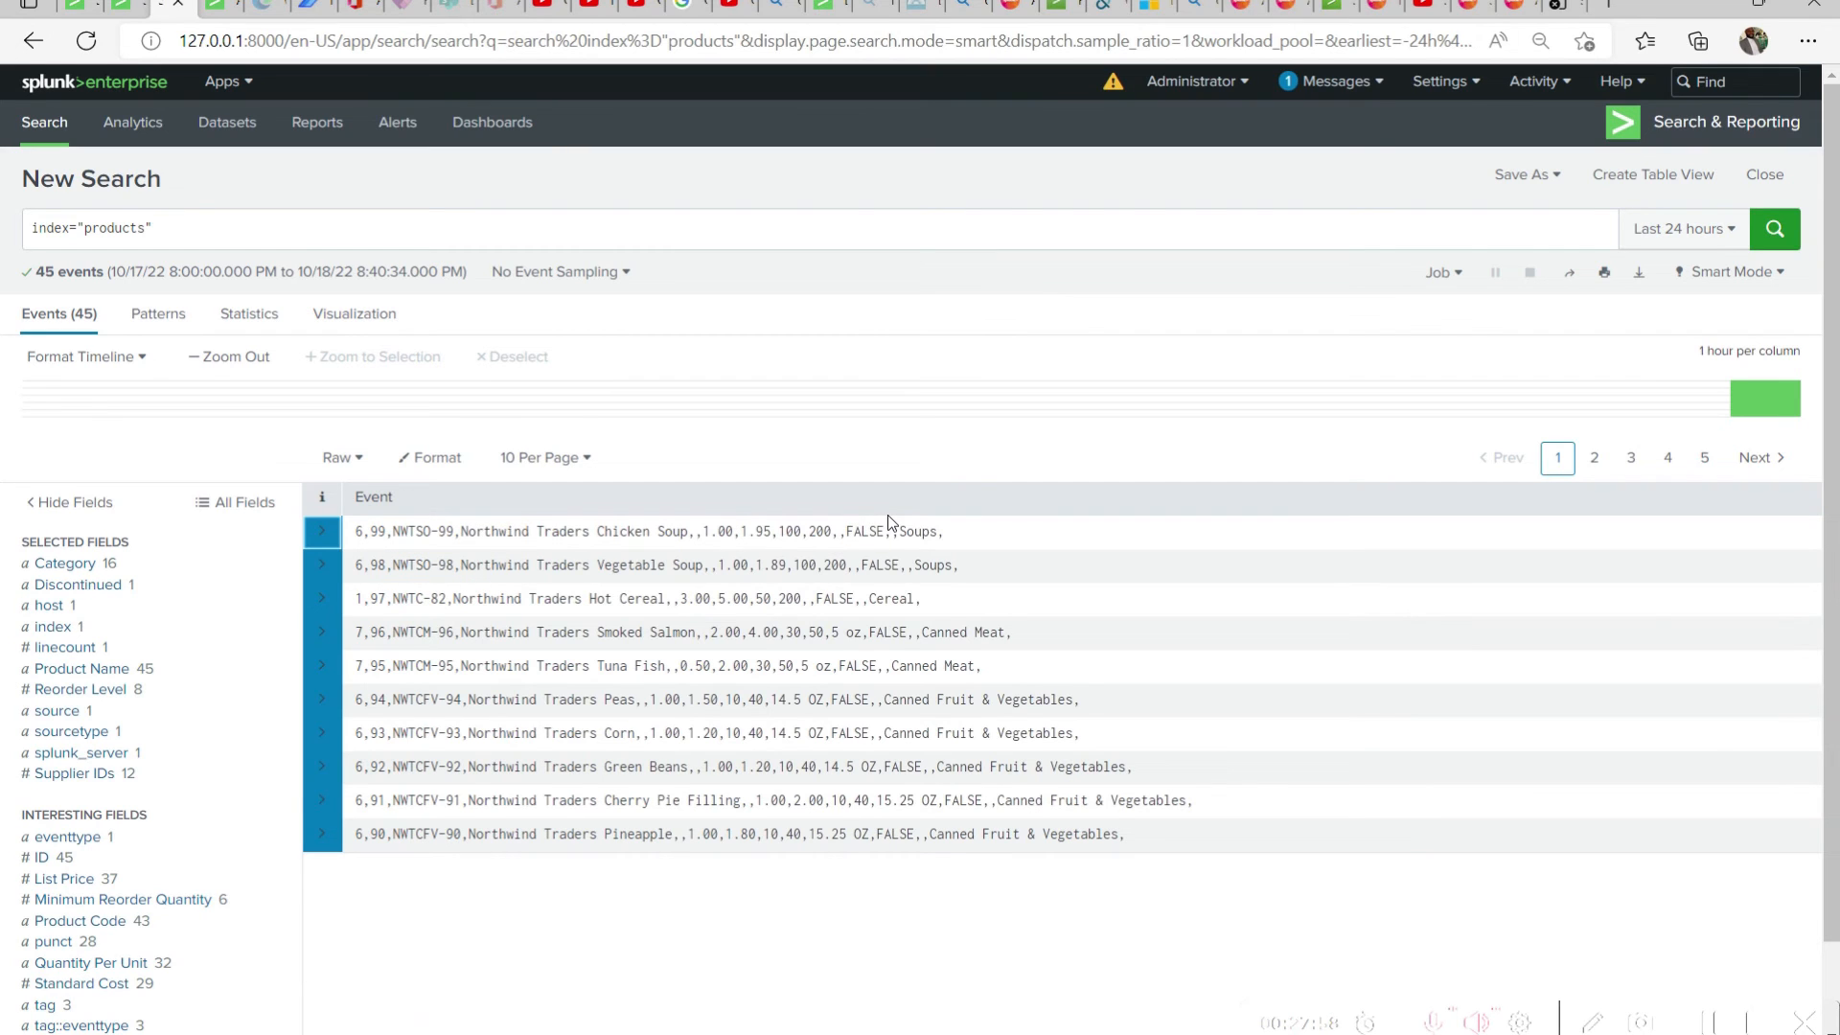
pyautogui.moveTo(947, 533); pyautogui.dragTo(372, 532)
pyautogui.click(1029, 538)
pyautogui.click(342, 457)
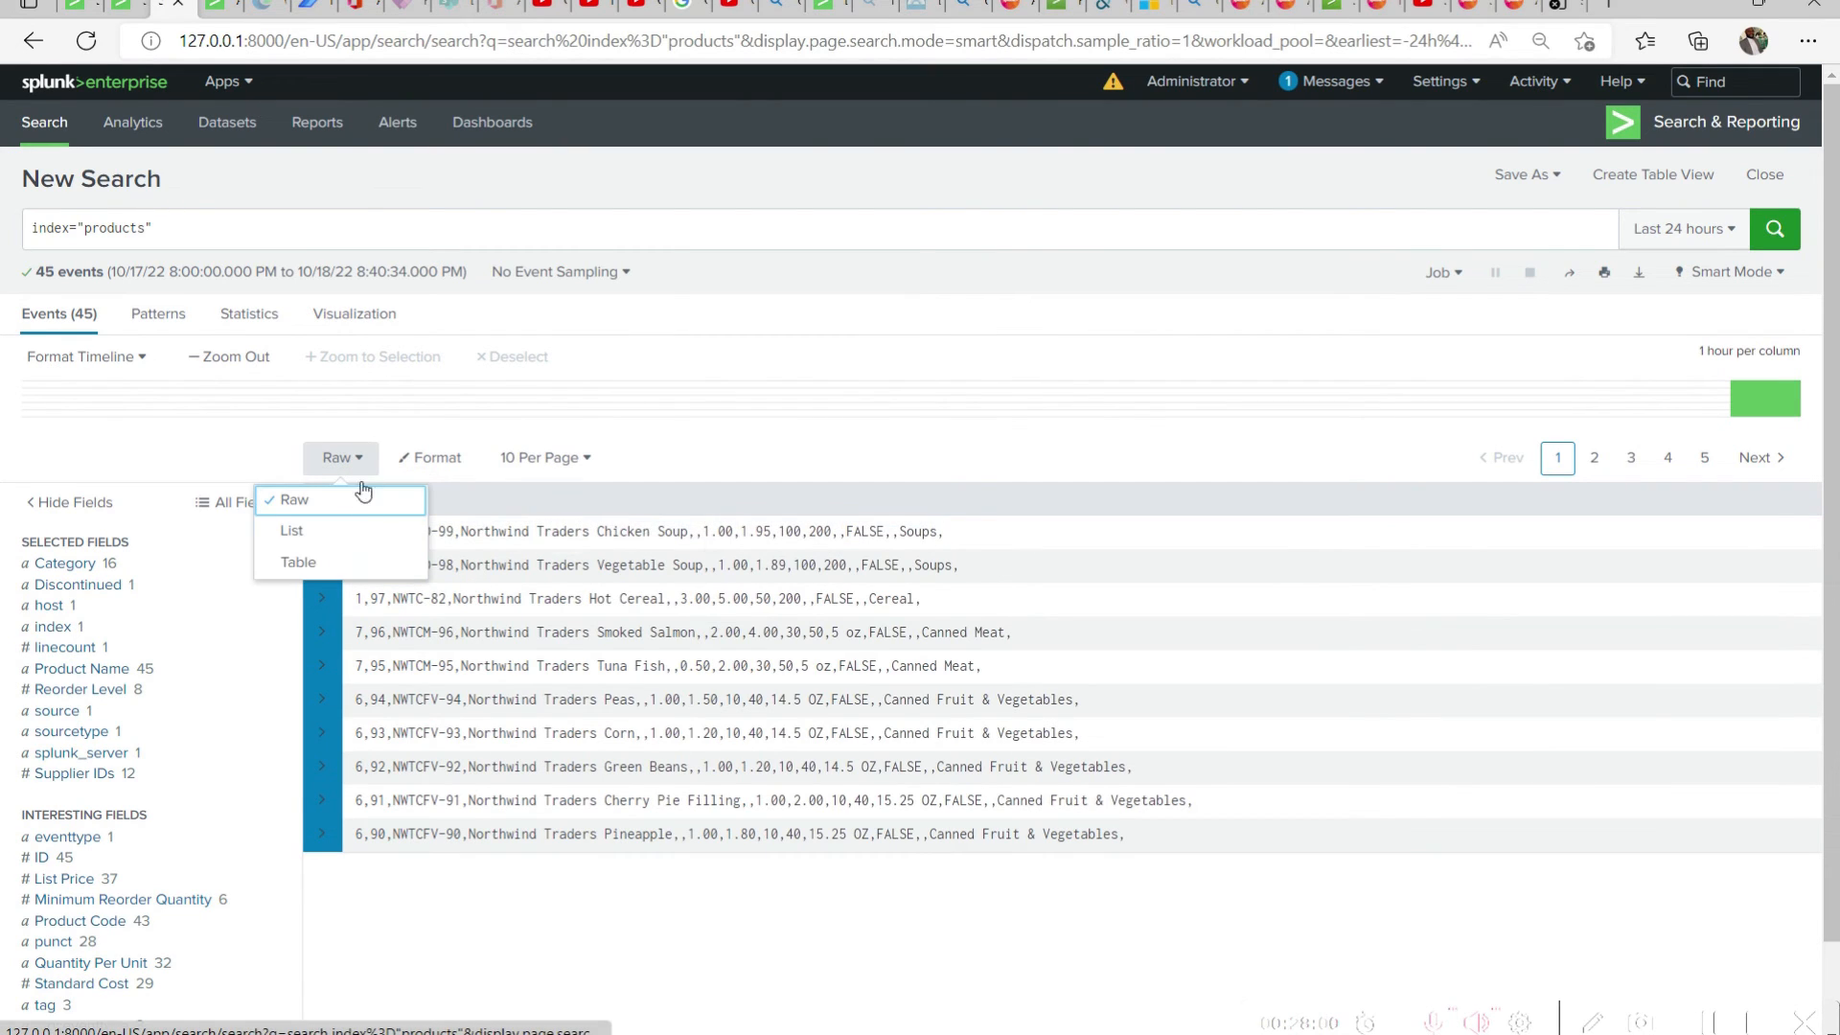
pyautogui.click(297, 497)
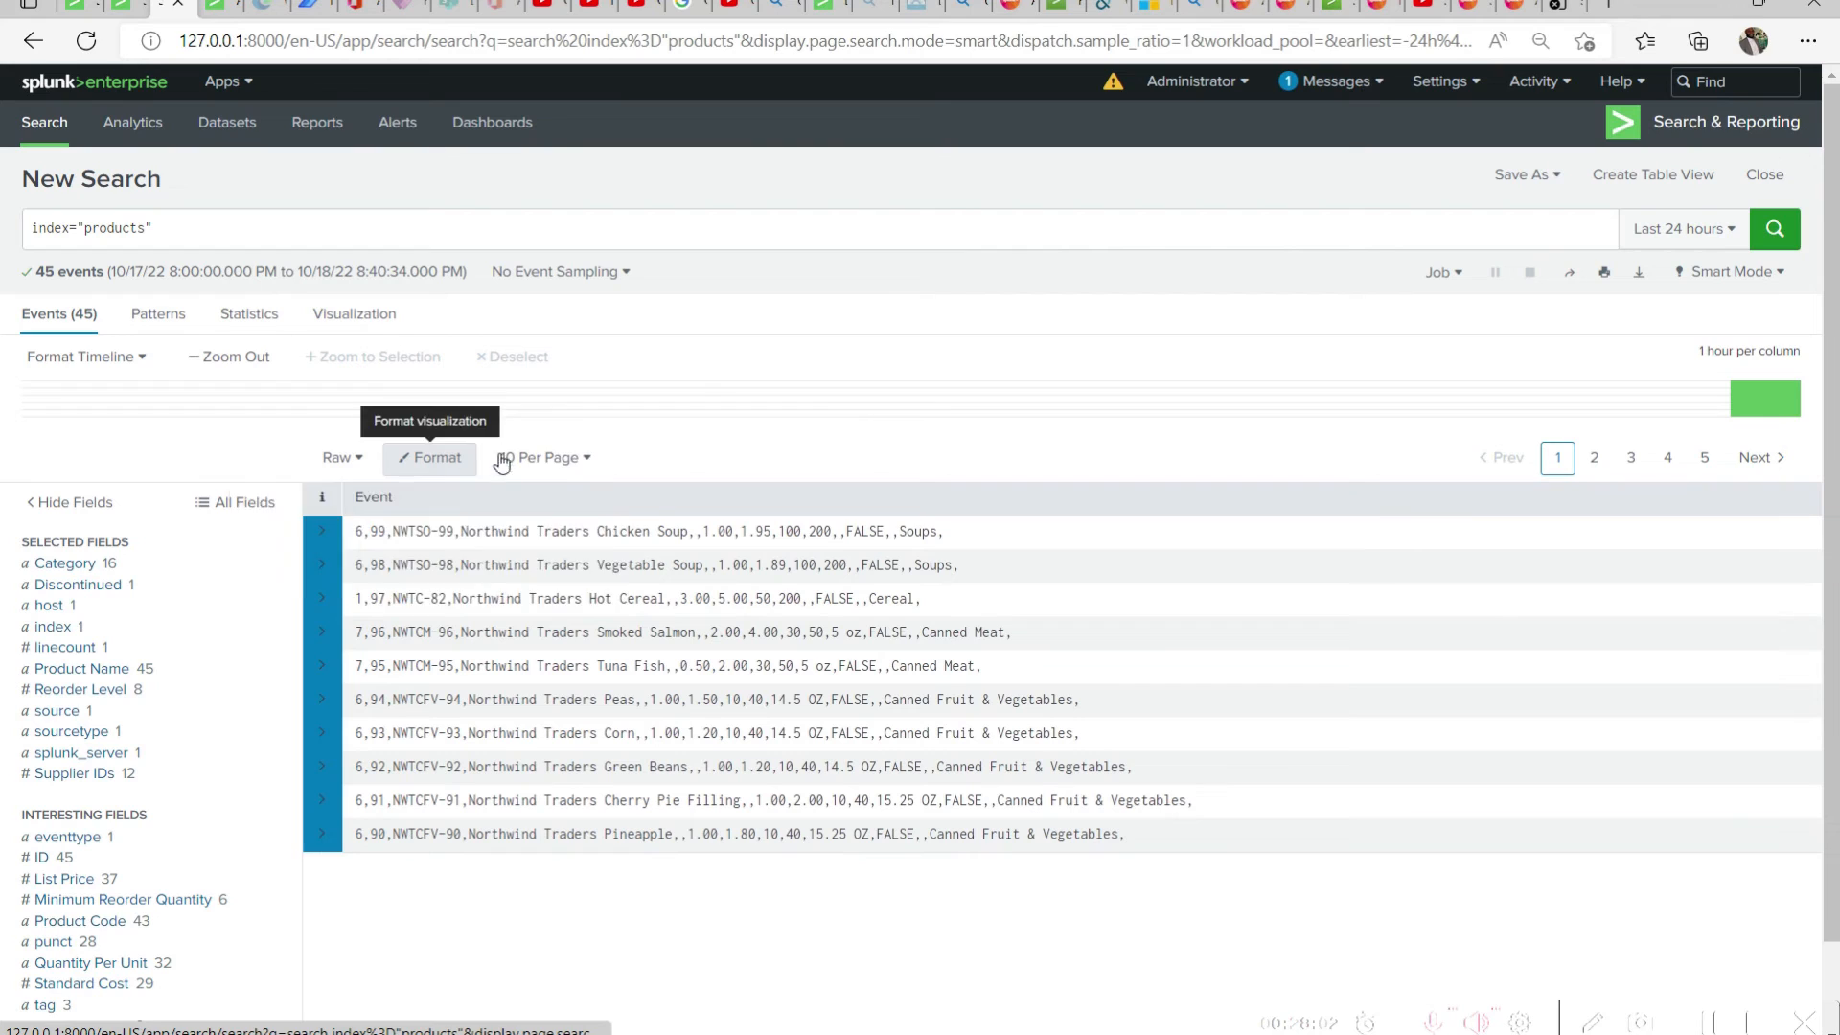
# Set the maximum lines shown per event to 10 lines in the event format options
pyautogui.click(437, 459)
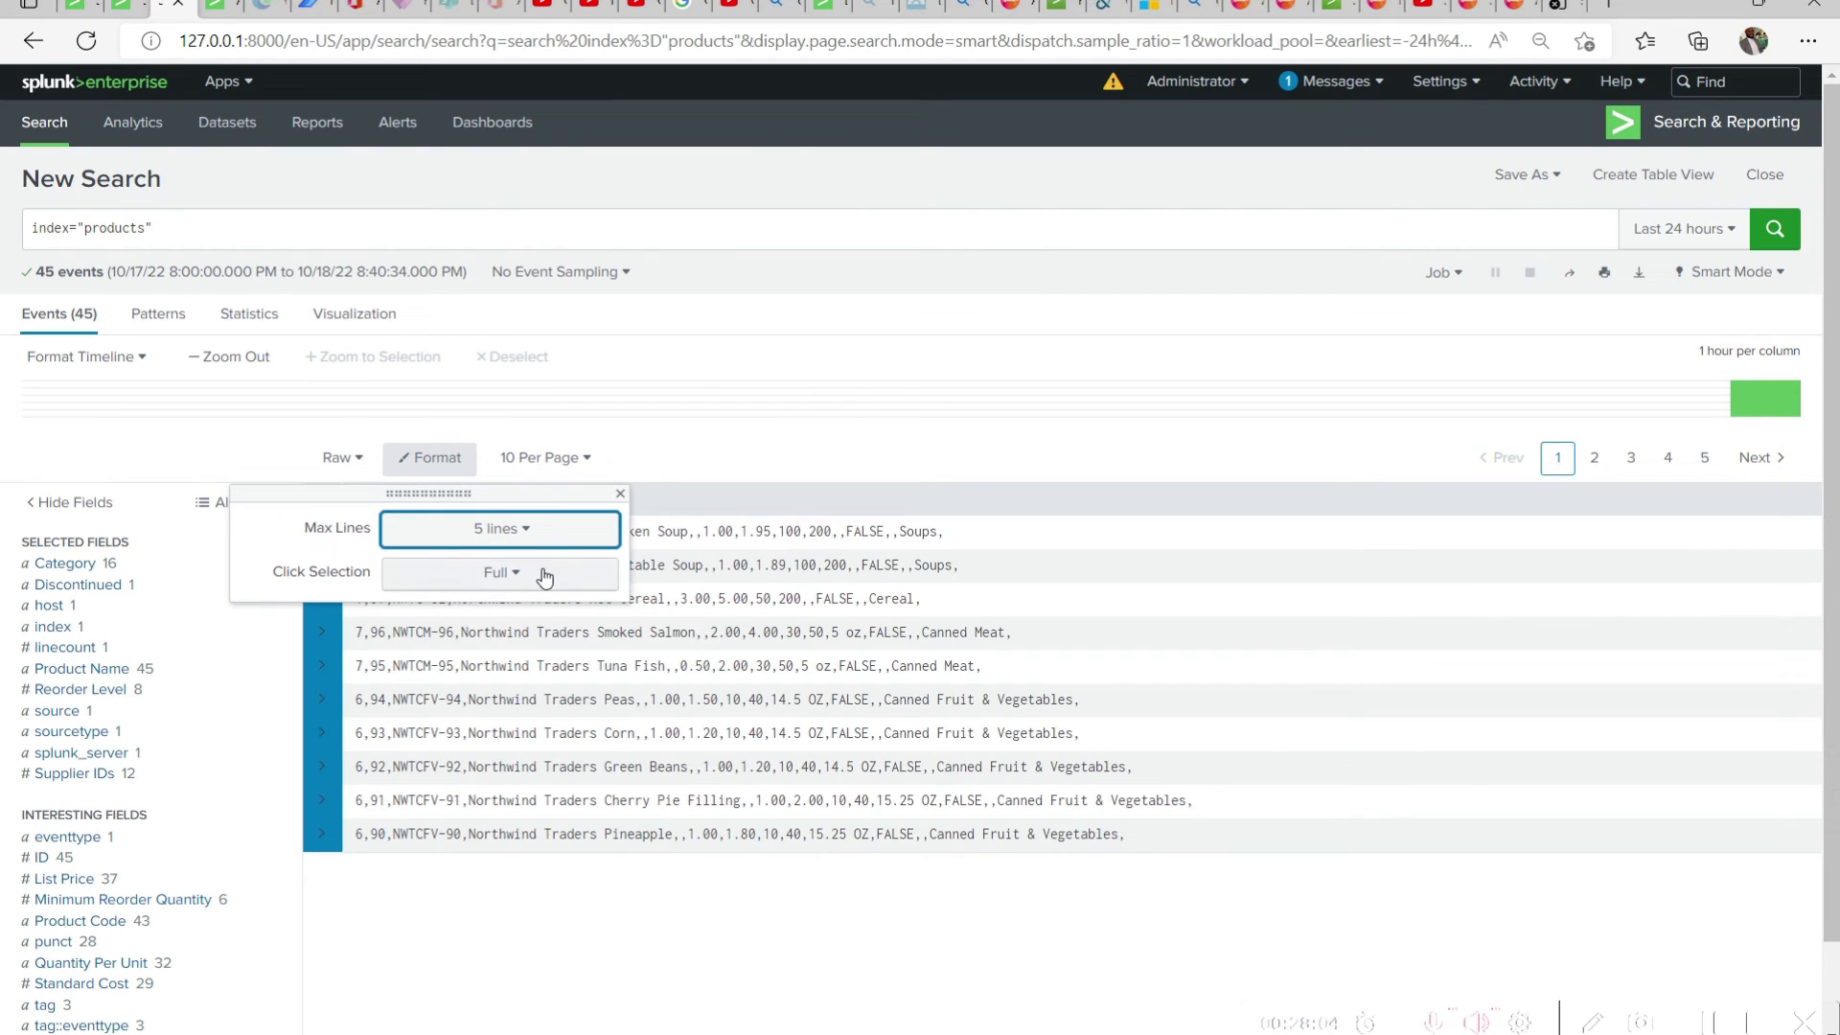
pyautogui.click(537, 532)
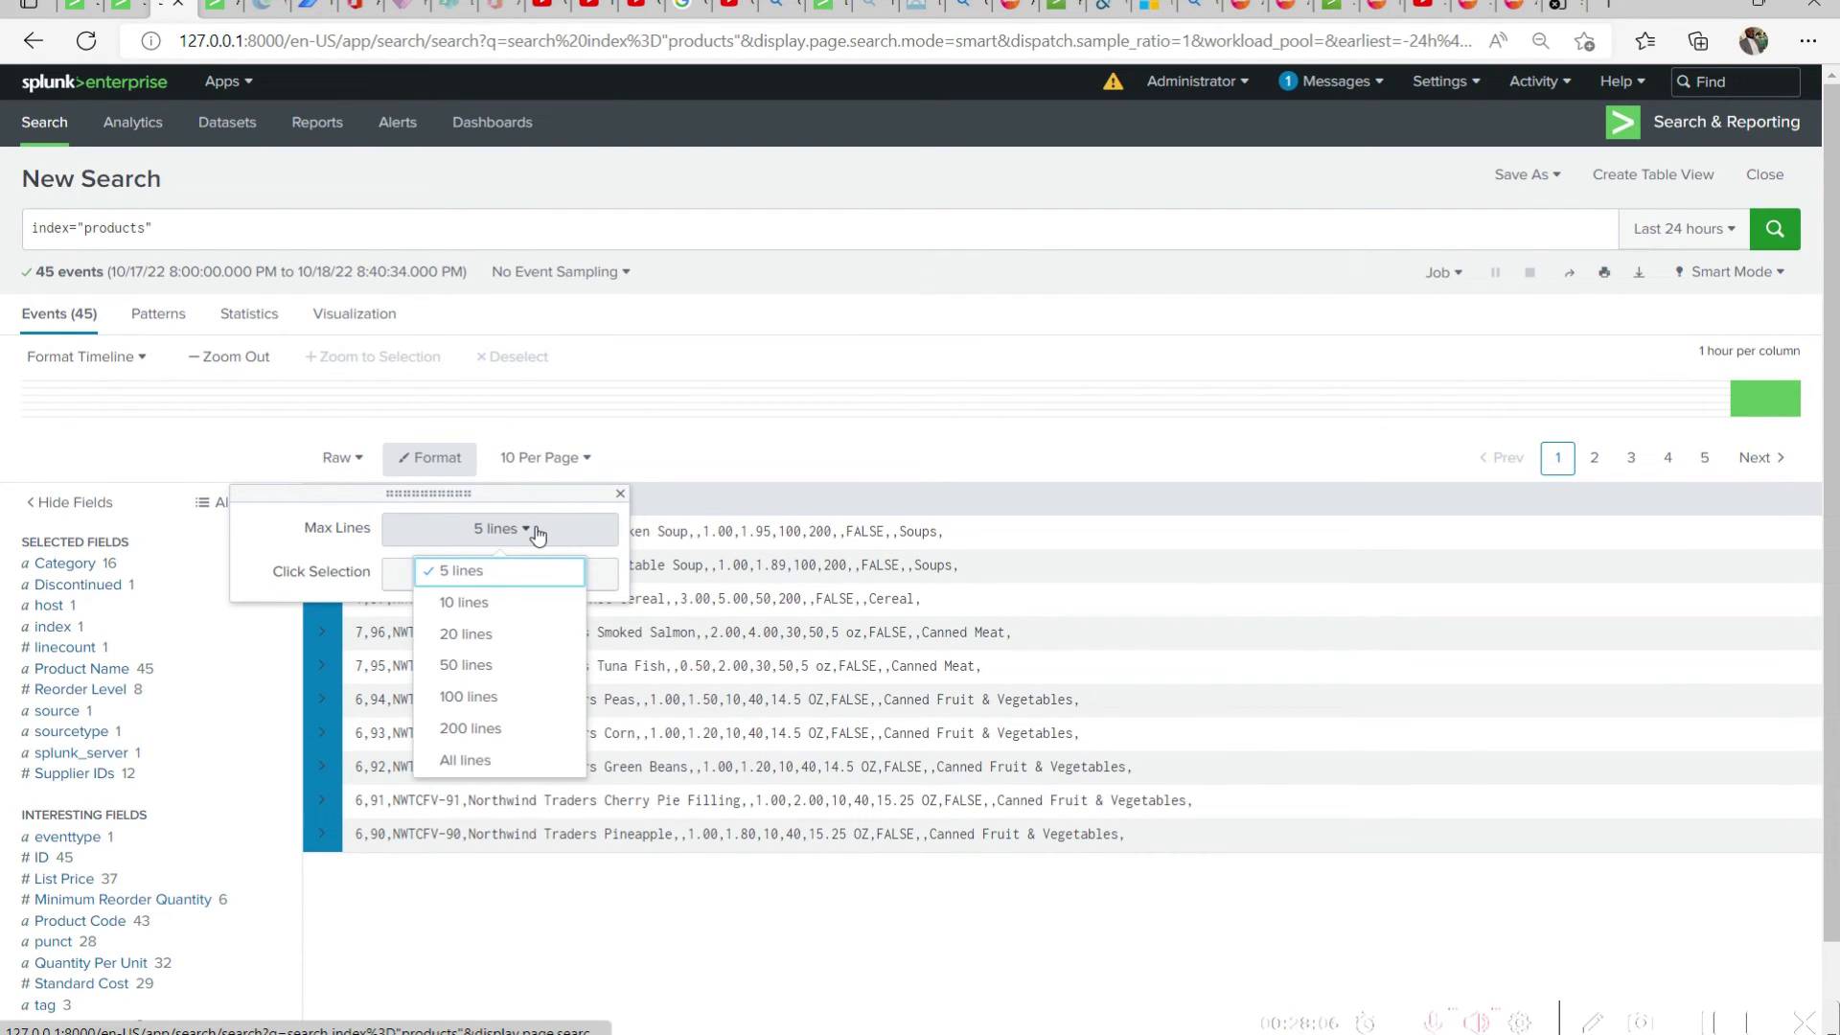
pyautogui.click(508, 604)
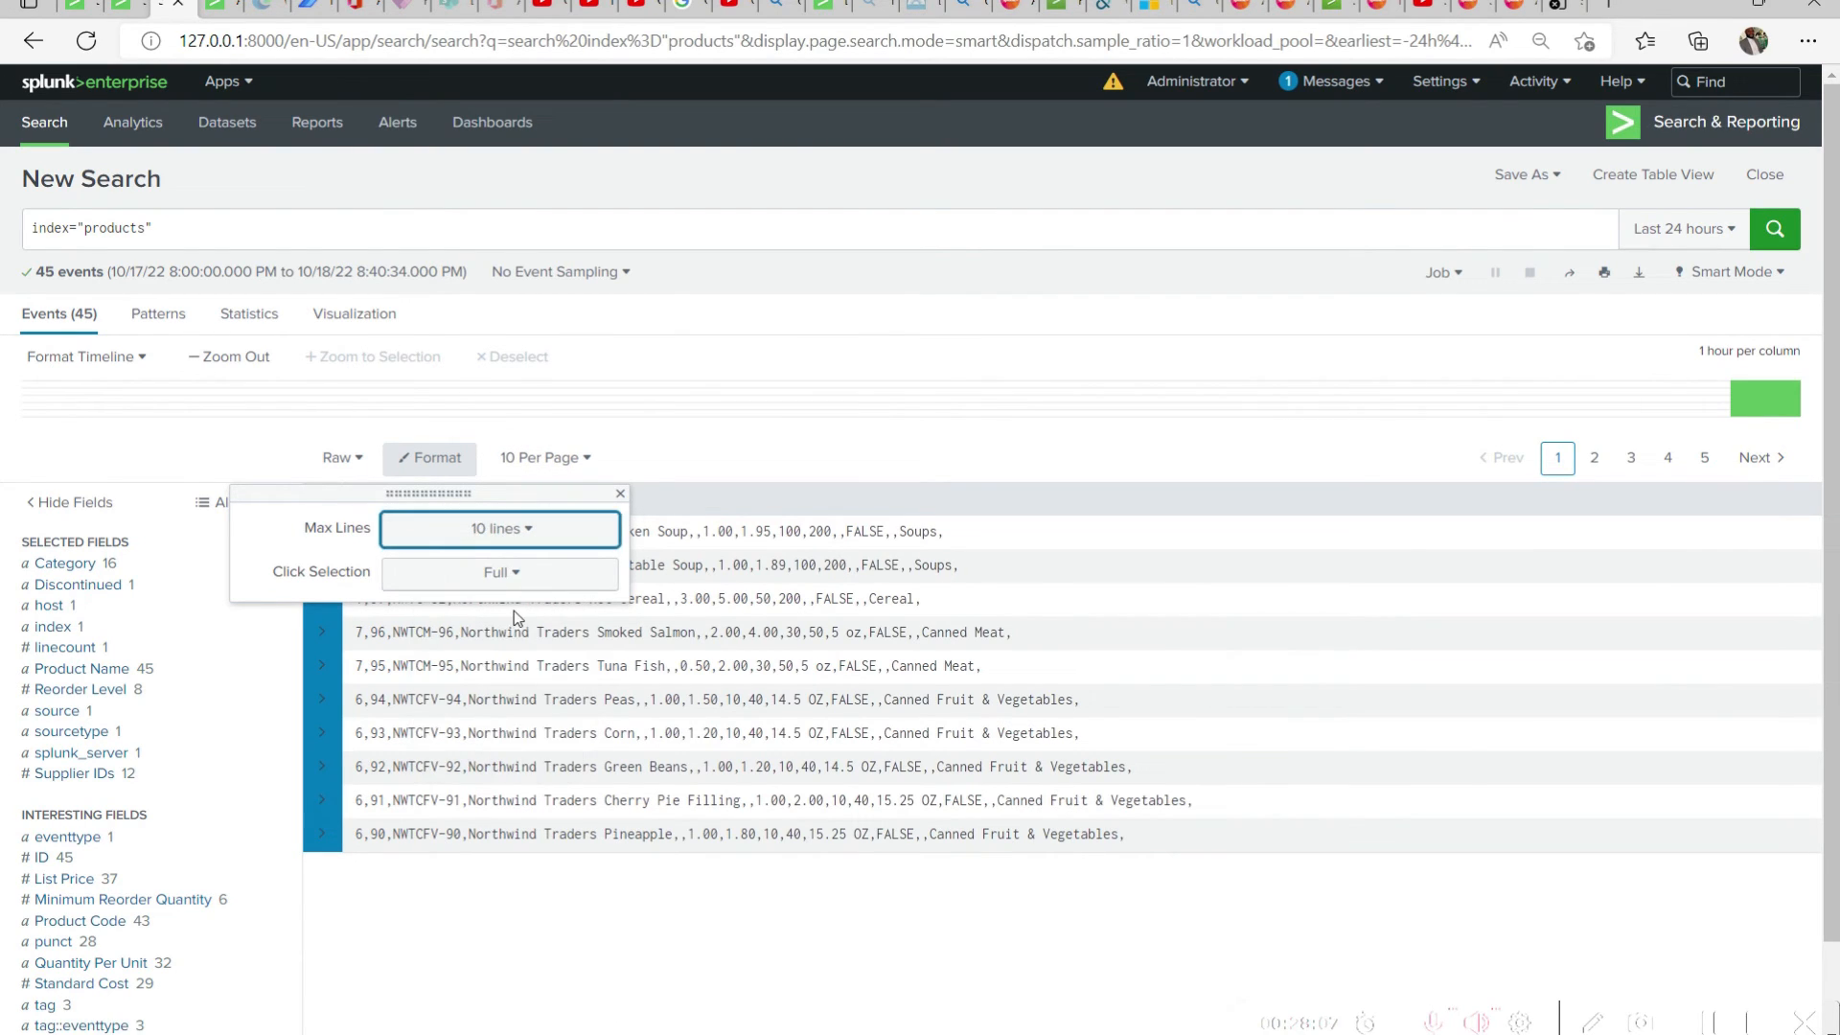
pyautogui.click(725, 502)
# Try 20 events per page, then show 50 per page and look through the product events
pyautogui.click(575, 458)
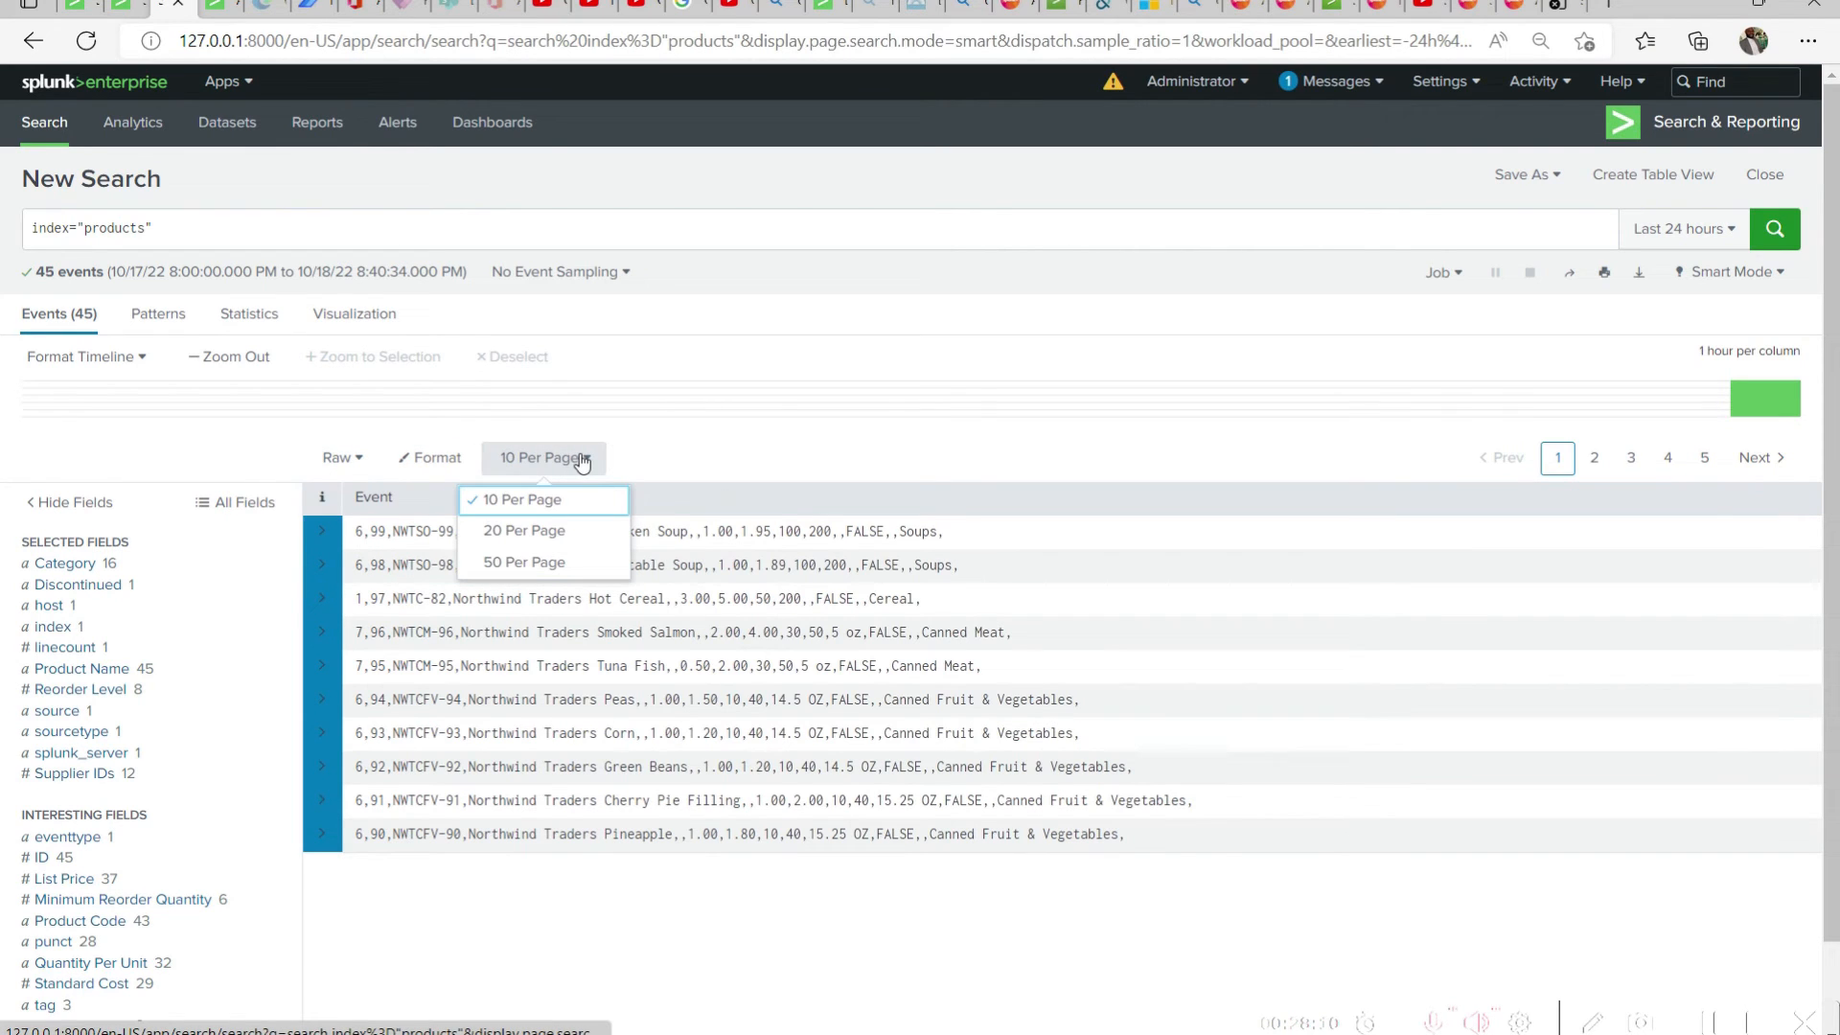
pyautogui.click(537, 532)
pyautogui.scroll(-2, 1026, 698)
pyautogui.scroll(2, 1035, 718)
pyautogui.click(546, 457)
pyautogui.click(536, 559)
pyautogui.scroll(-2, 706, 773)
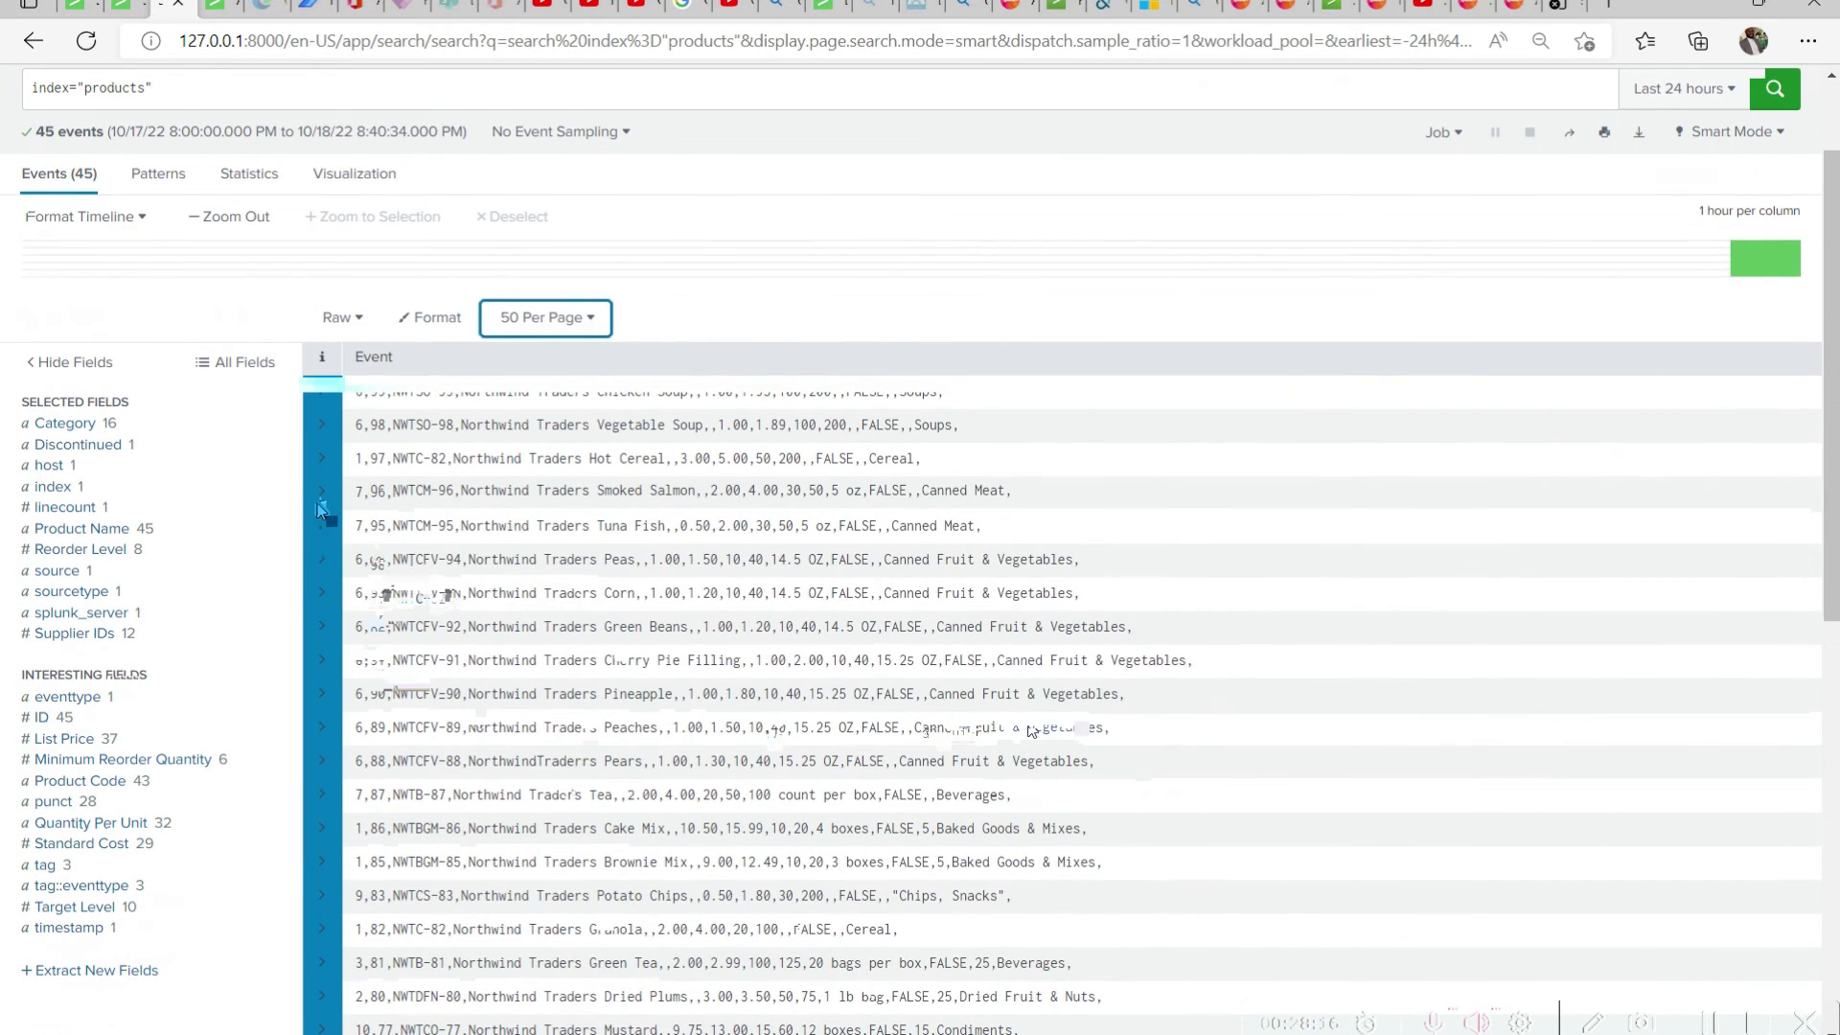
pyautogui.scroll(2, 746, 700)
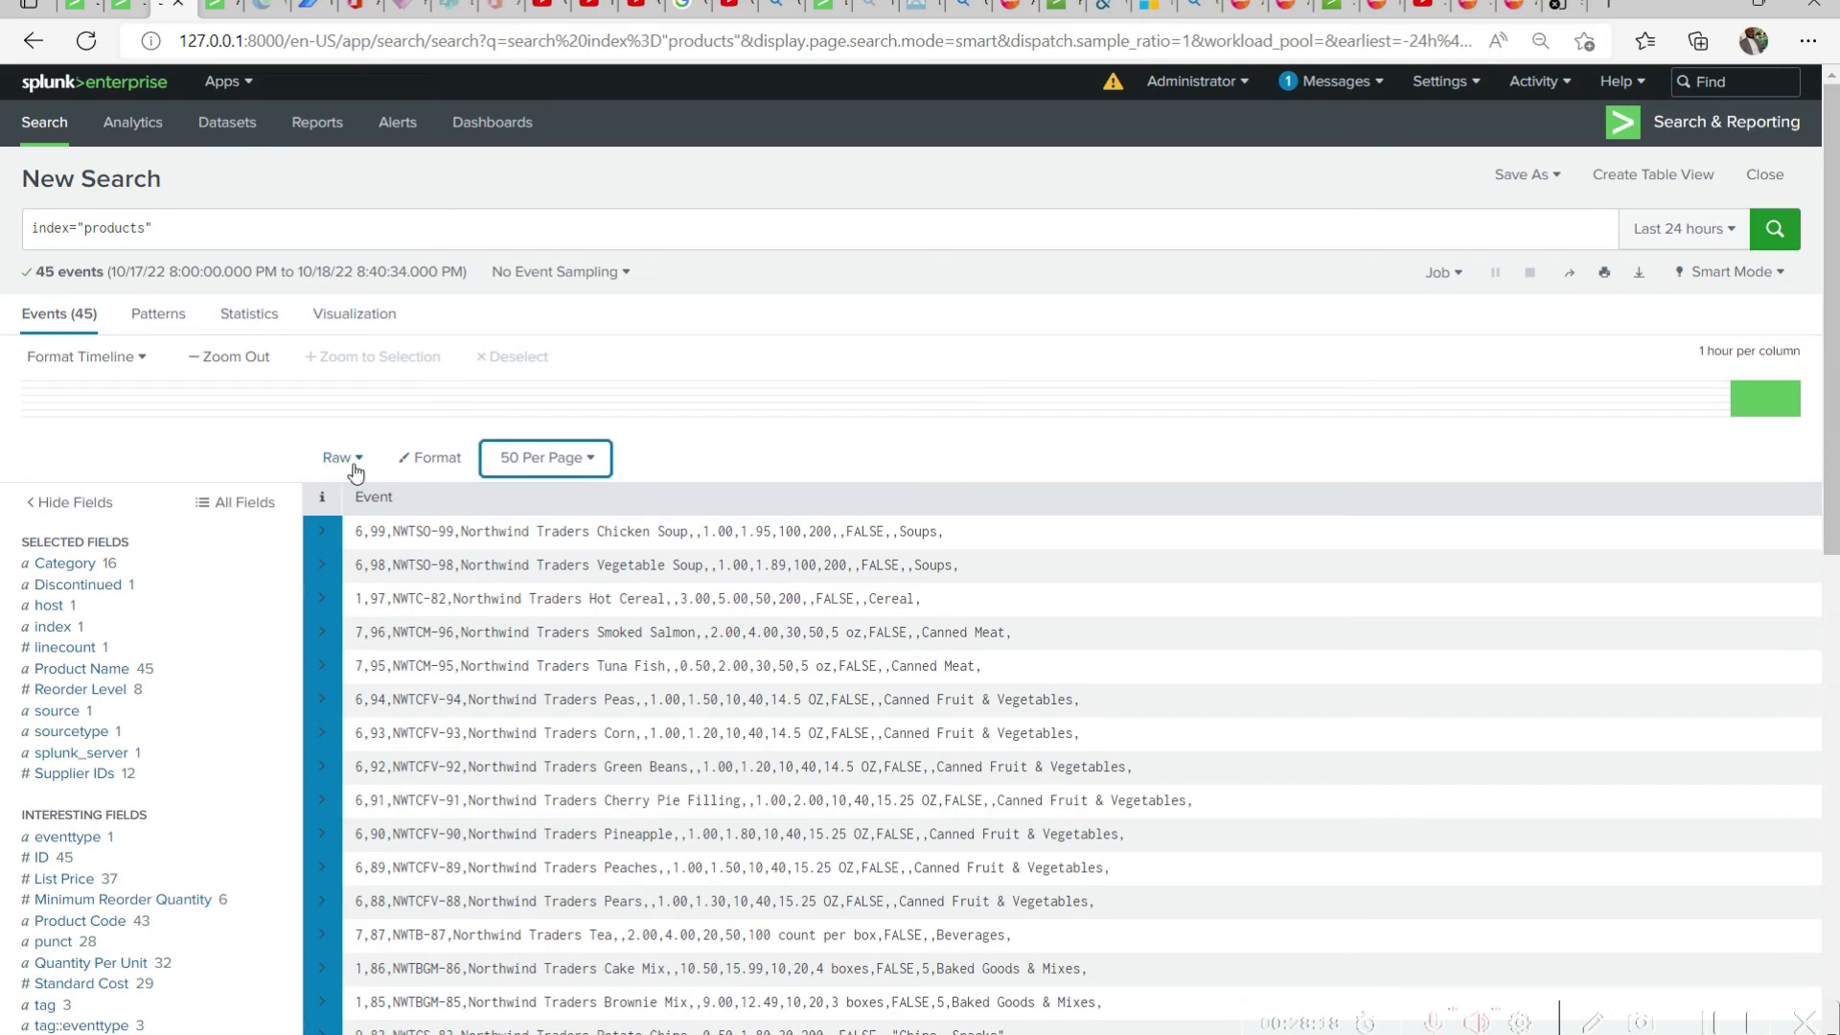
# Display the events as a list and examine the expanded fields of the Chicken Soup event
pyautogui.click(343, 458)
pyautogui.click(329, 541)
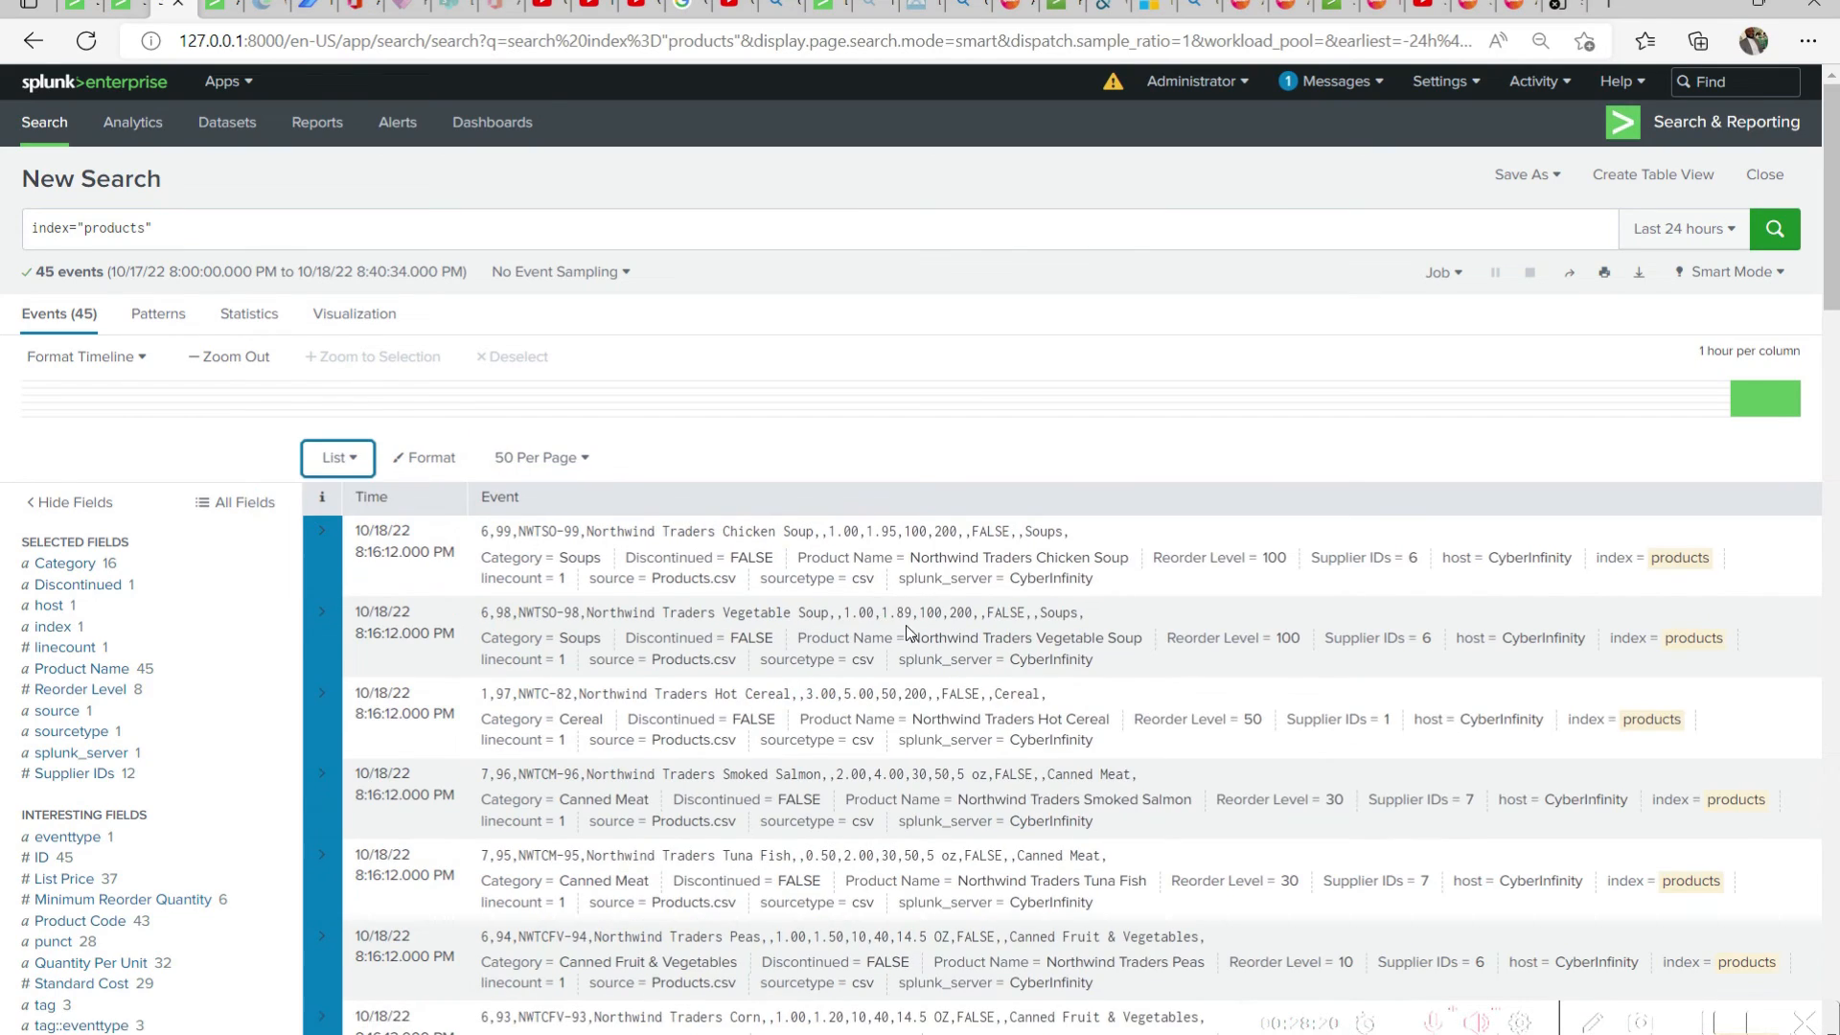
pyautogui.scroll(-5, 905, 625)
pyautogui.scroll(5, 905, 658)
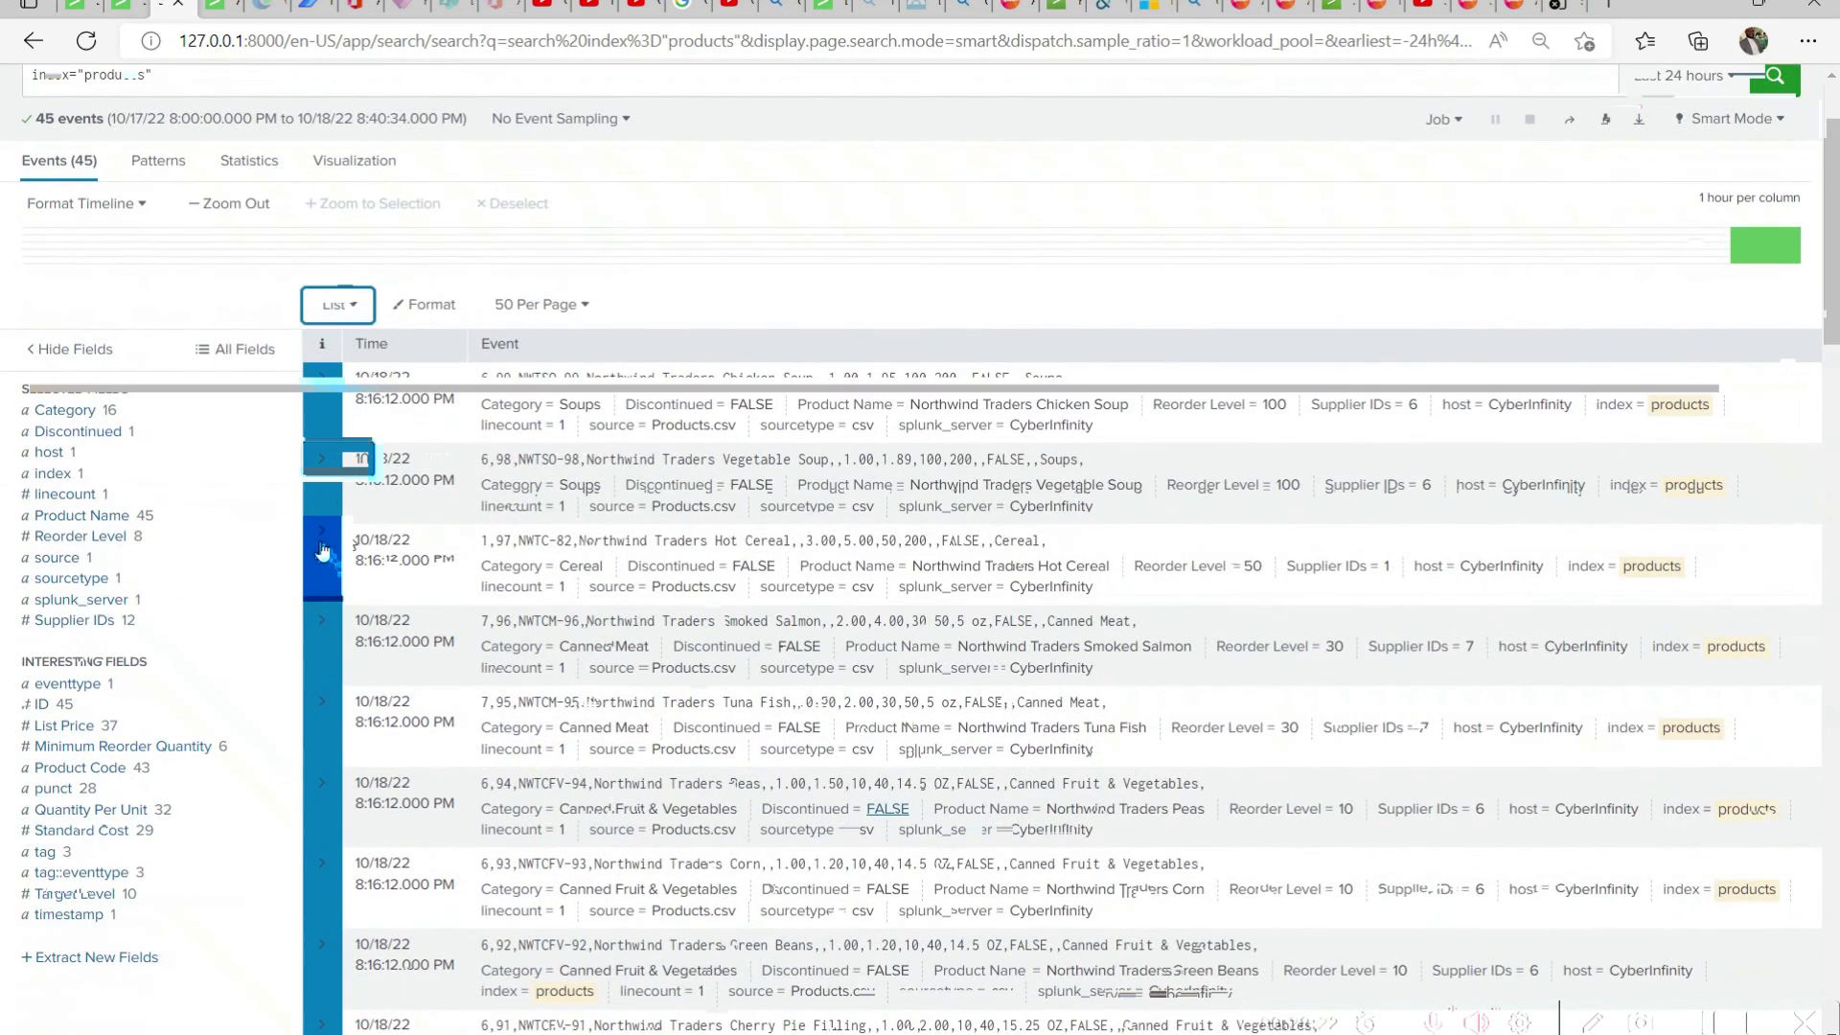
pyautogui.click(322, 548)
pyautogui.scroll(-6, 846, 705)
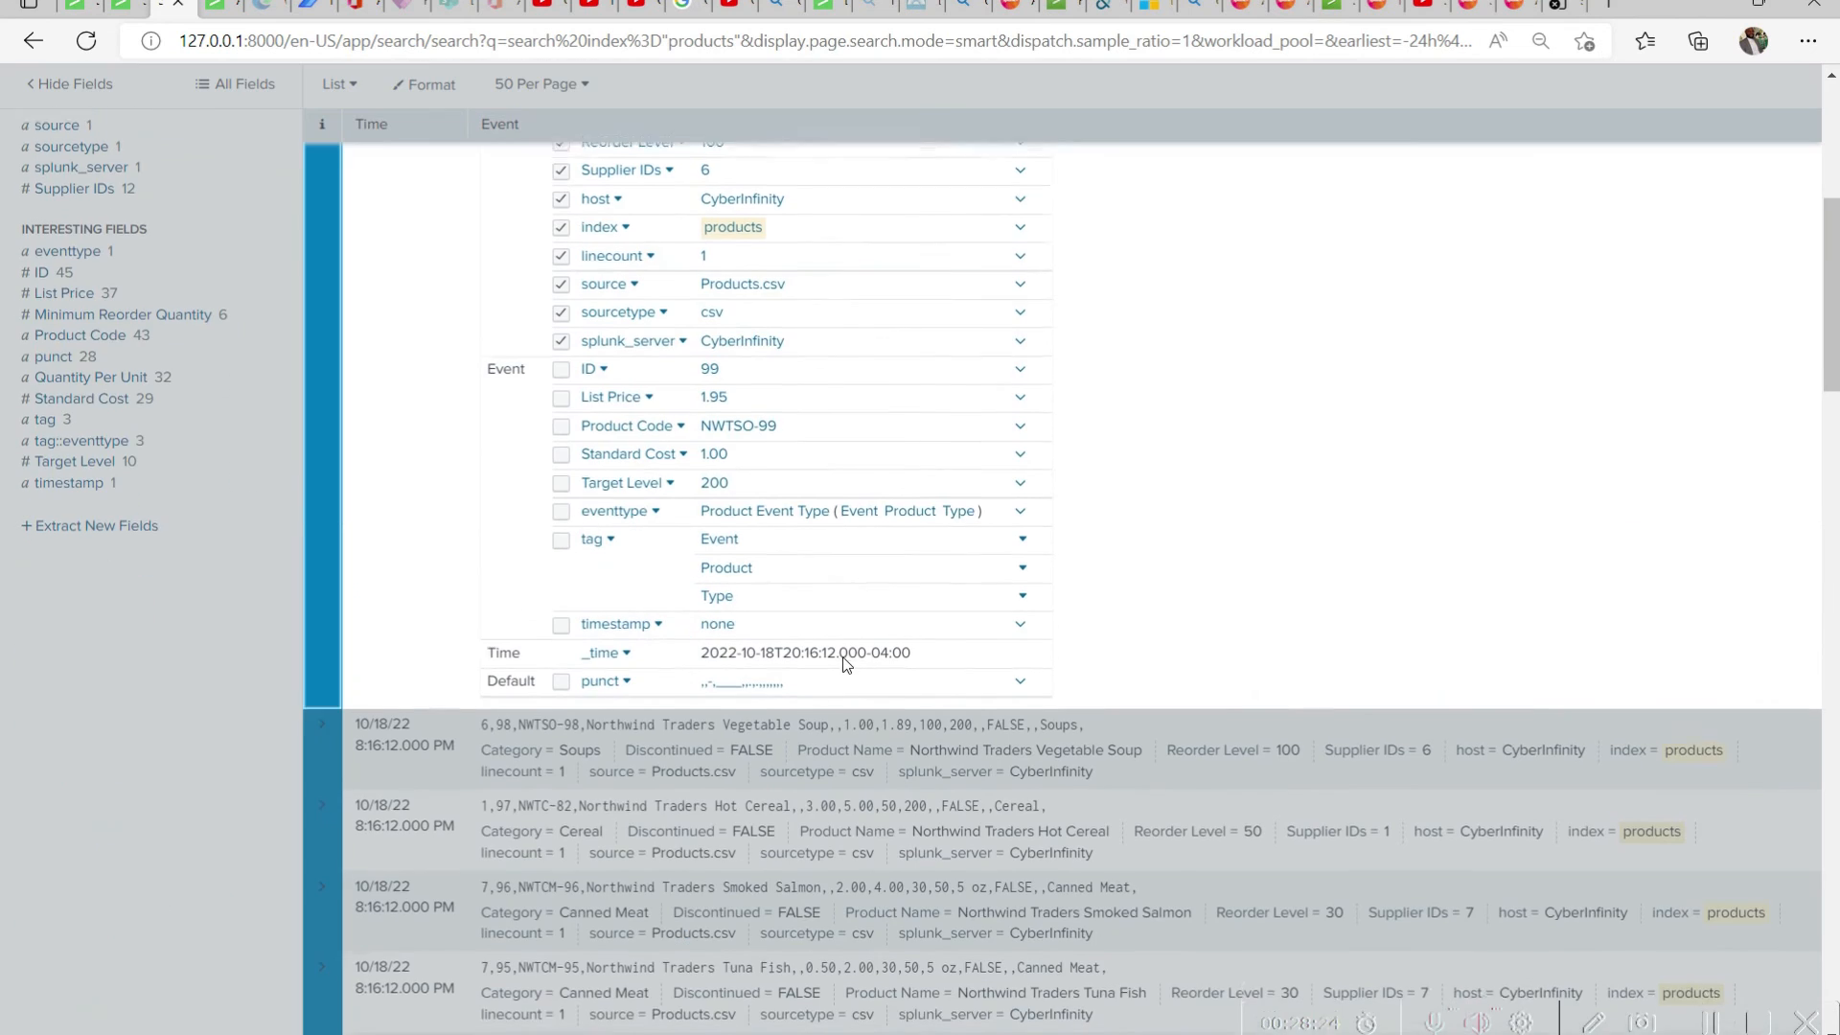
pyautogui.scroll(6, 843, 698)
# Display the events as a table, switch to the Products workbook in Excel, and resize its window into a wide strip above the table rows
pyautogui.click(341, 460)
pyautogui.click(326, 552)
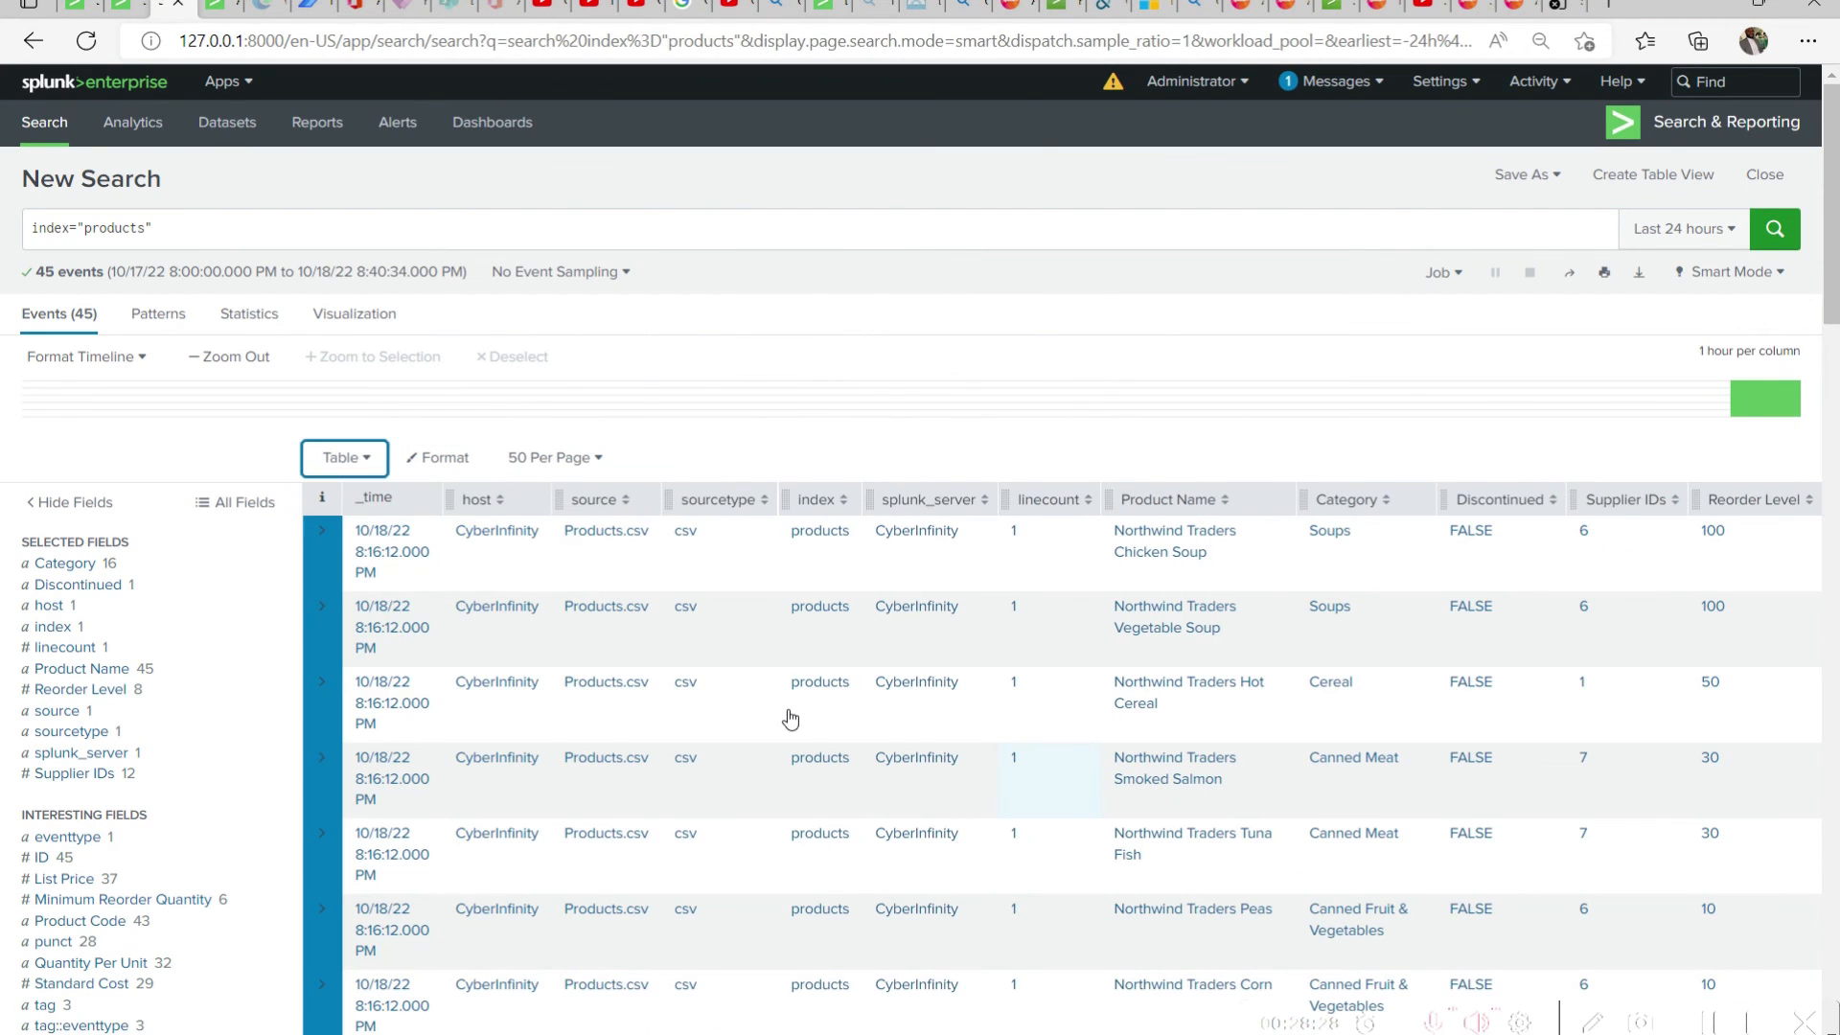
pyautogui.hotkey('alt', 'Tab')
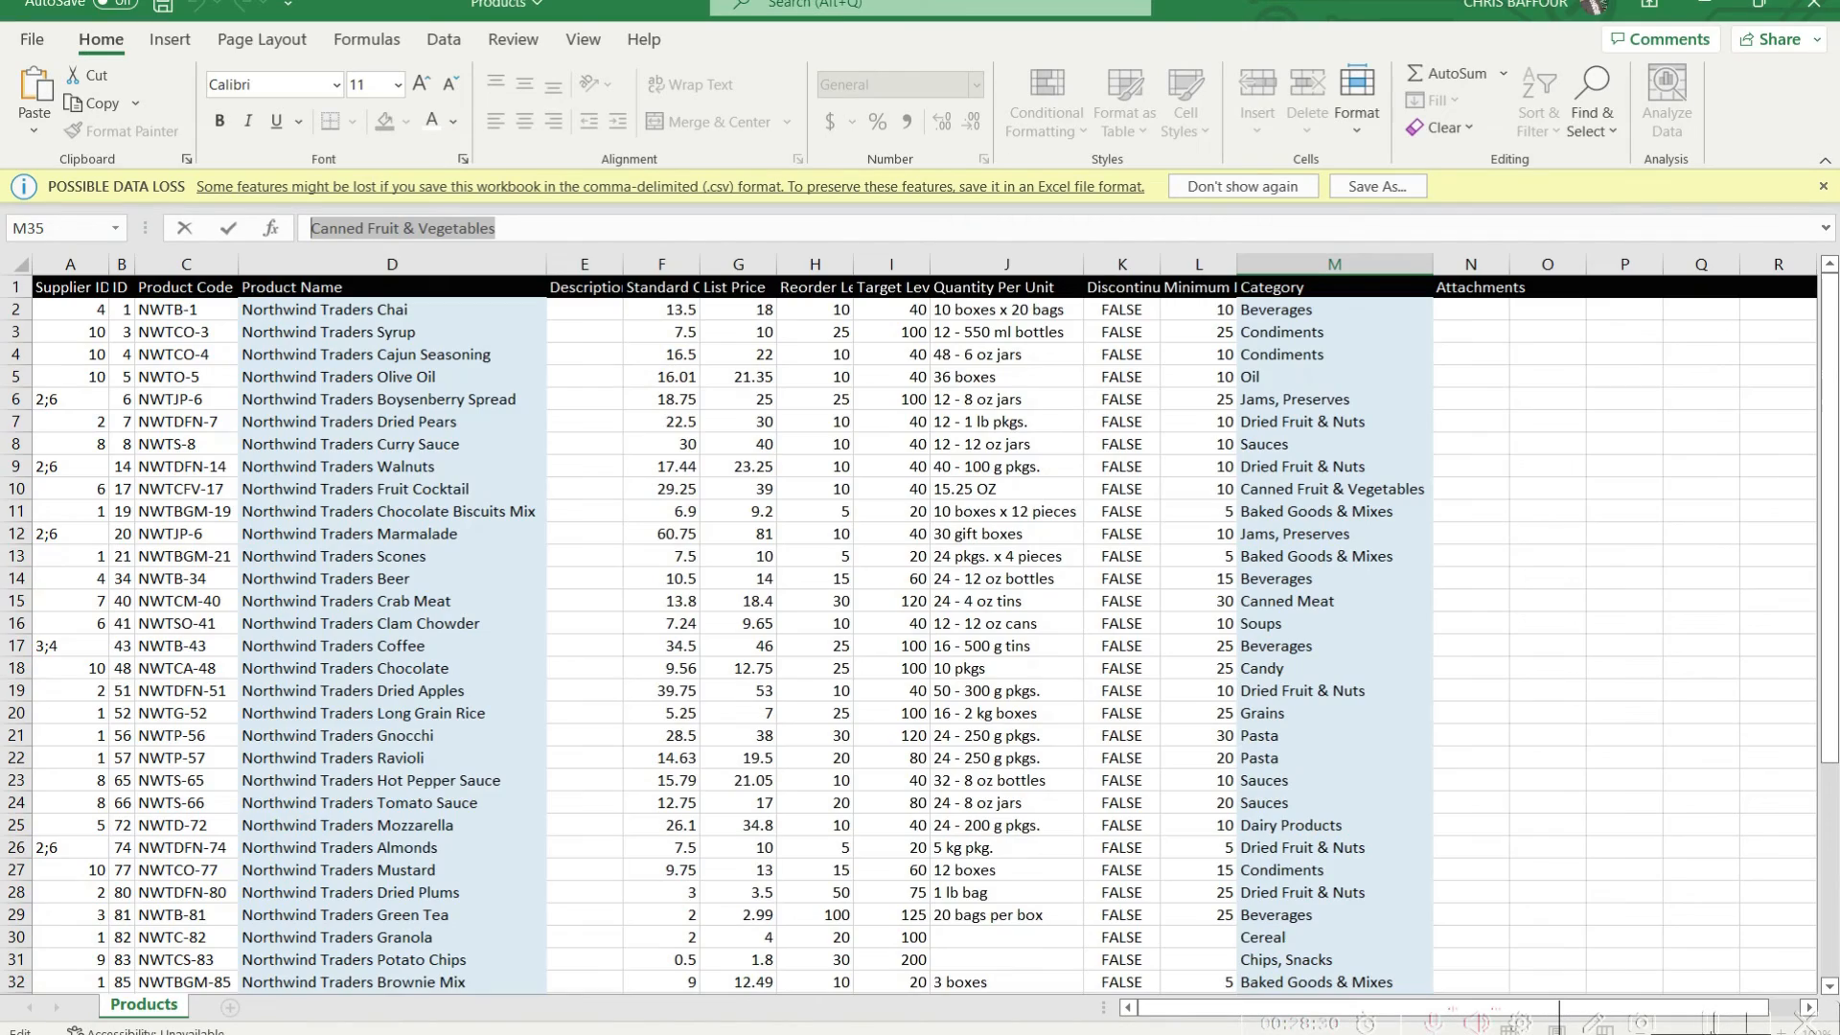
pyautogui.moveTo(1211, 22)
pyautogui.mouseDown()
pyautogui.moveTo(1221, 91)
pyautogui.moveTo(1616, 435)
pyautogui.moveTo(1380, 594)
pyautogui.moveTo(1271, 563)
pyautogui.moveTo(1489, 561)
pyautogui.moveTo(1457, 554)
pyautogui.moveTo(1285, 331)
pyautogui.moveTo(1222, 35)
pyautogui.mouseUp()
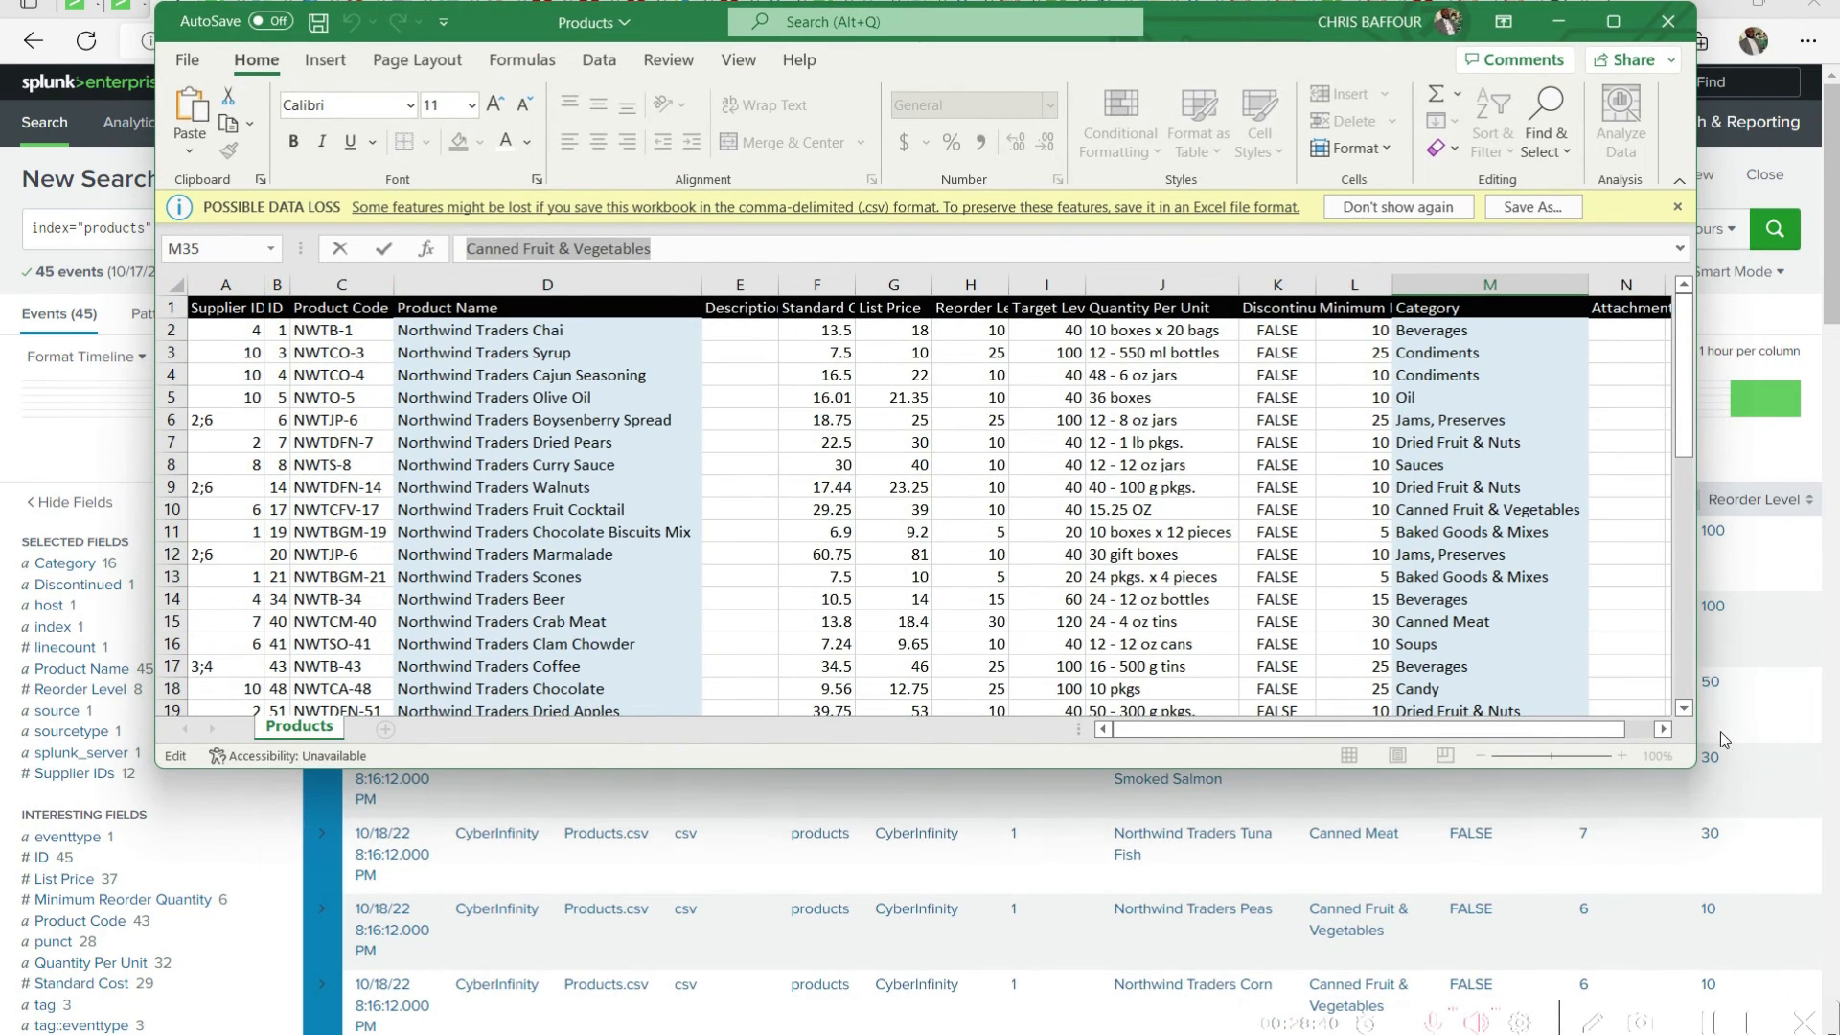
pyautogui.moveTo(1694, 766); pyautogui.dragTo(1811, 450)
pyautogui.moveTo(1317, 30); pyautogui.dragTo(1138, 26)
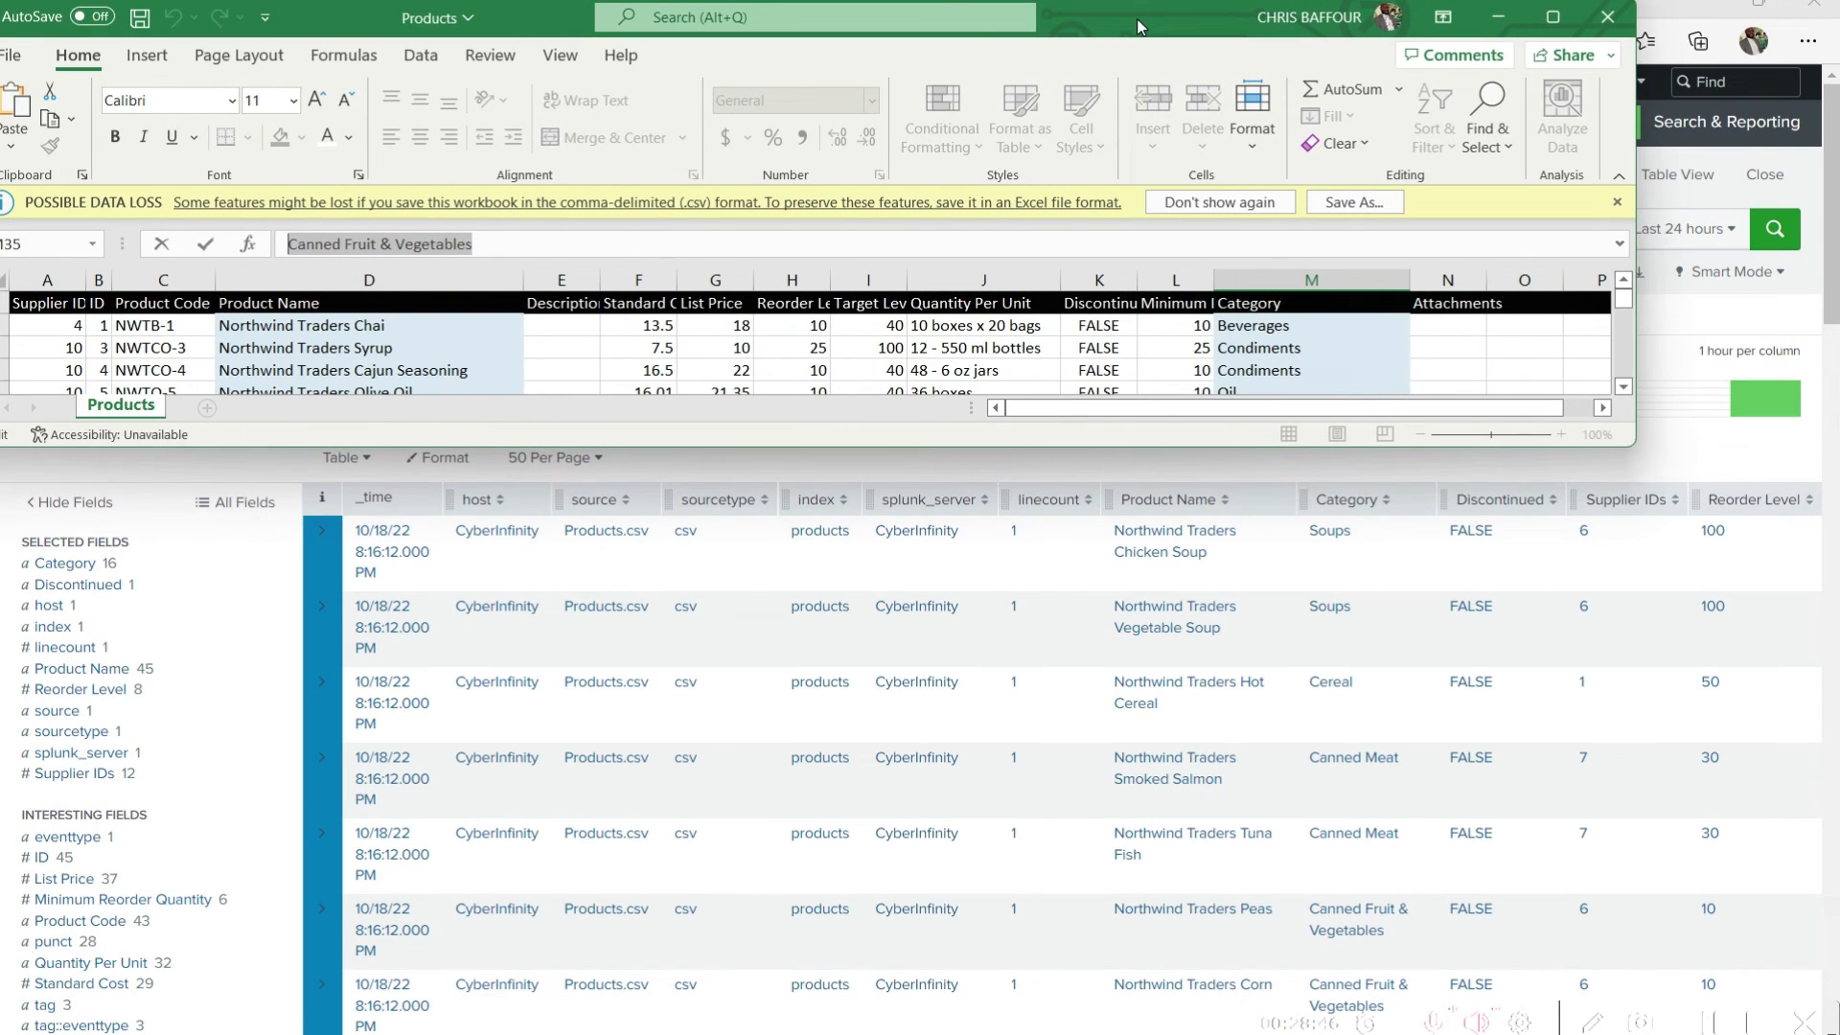
pyautogui.moveTo(1636, 161); pyautogui.dragTo(1820, 164)
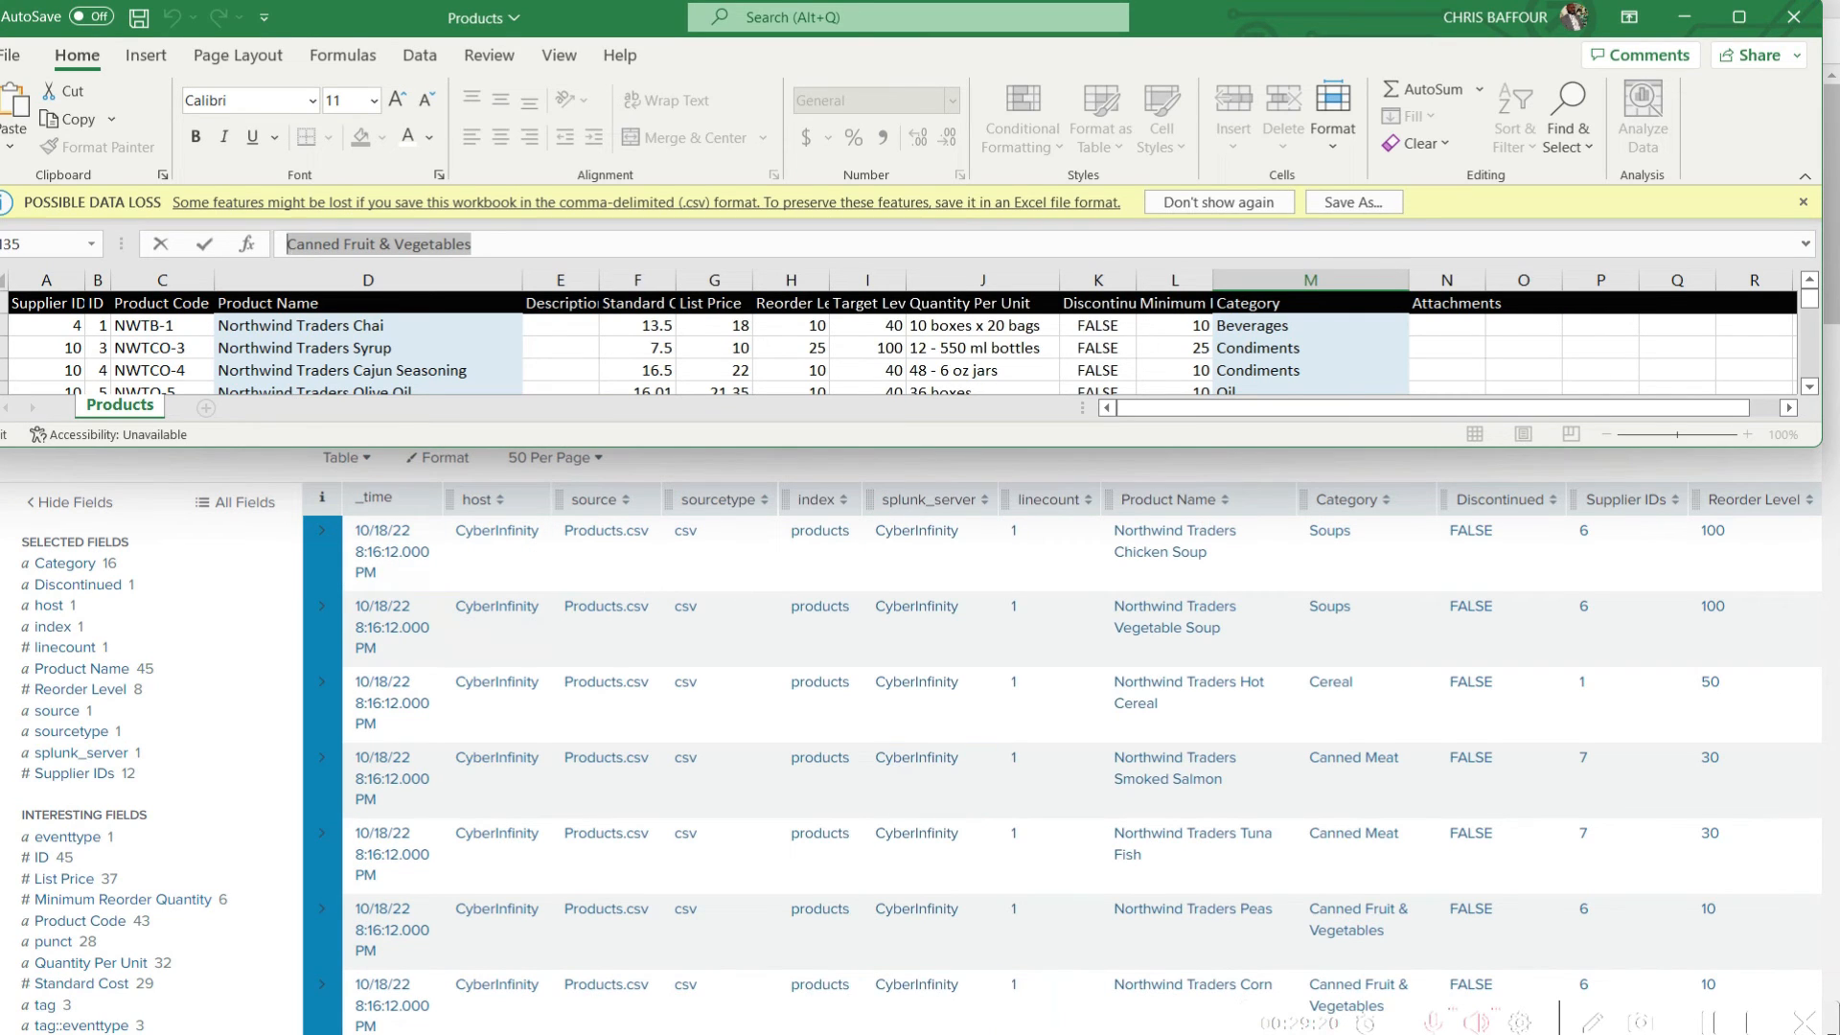
# Switch to the SPLUNK SNIPPETS note in Notepad and compare the host, source, sourcetype and index keys with the Splunk table columns
pyautogui.moveTo(1210, 1034)
pyautogui.click(1065, 974)
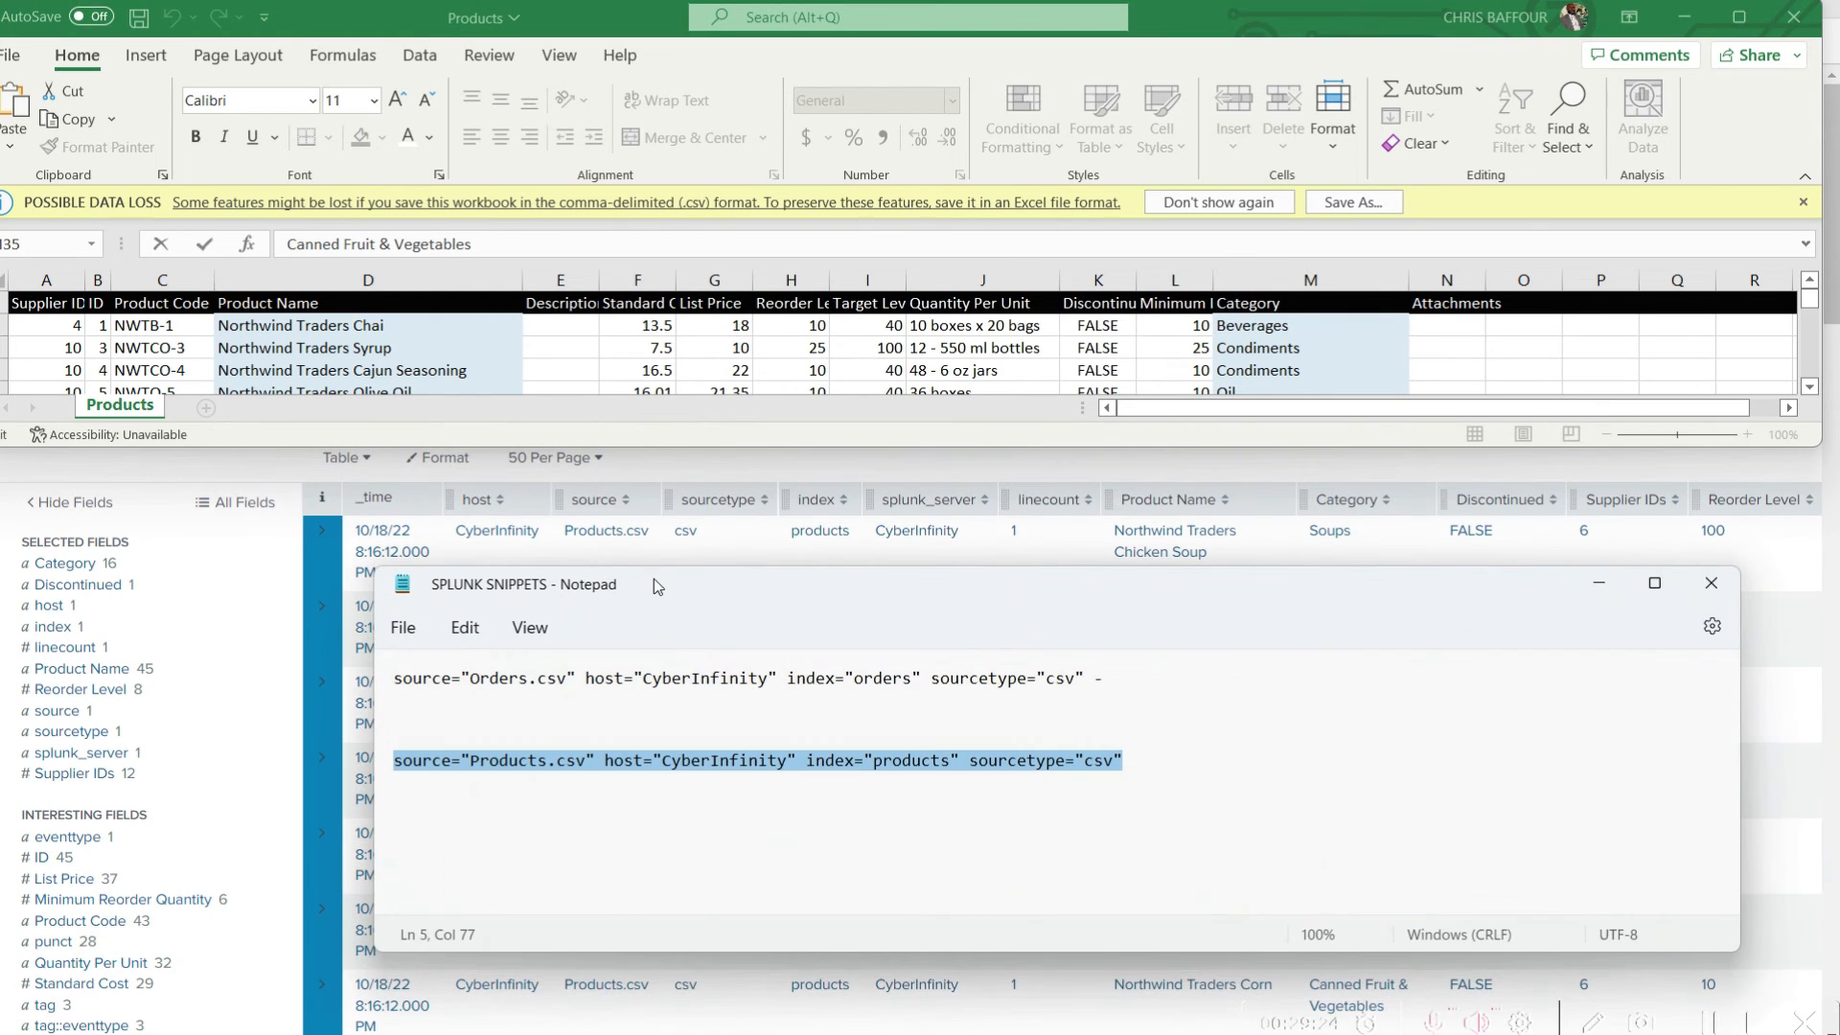
pyautogui.doubleClick(622, 760)
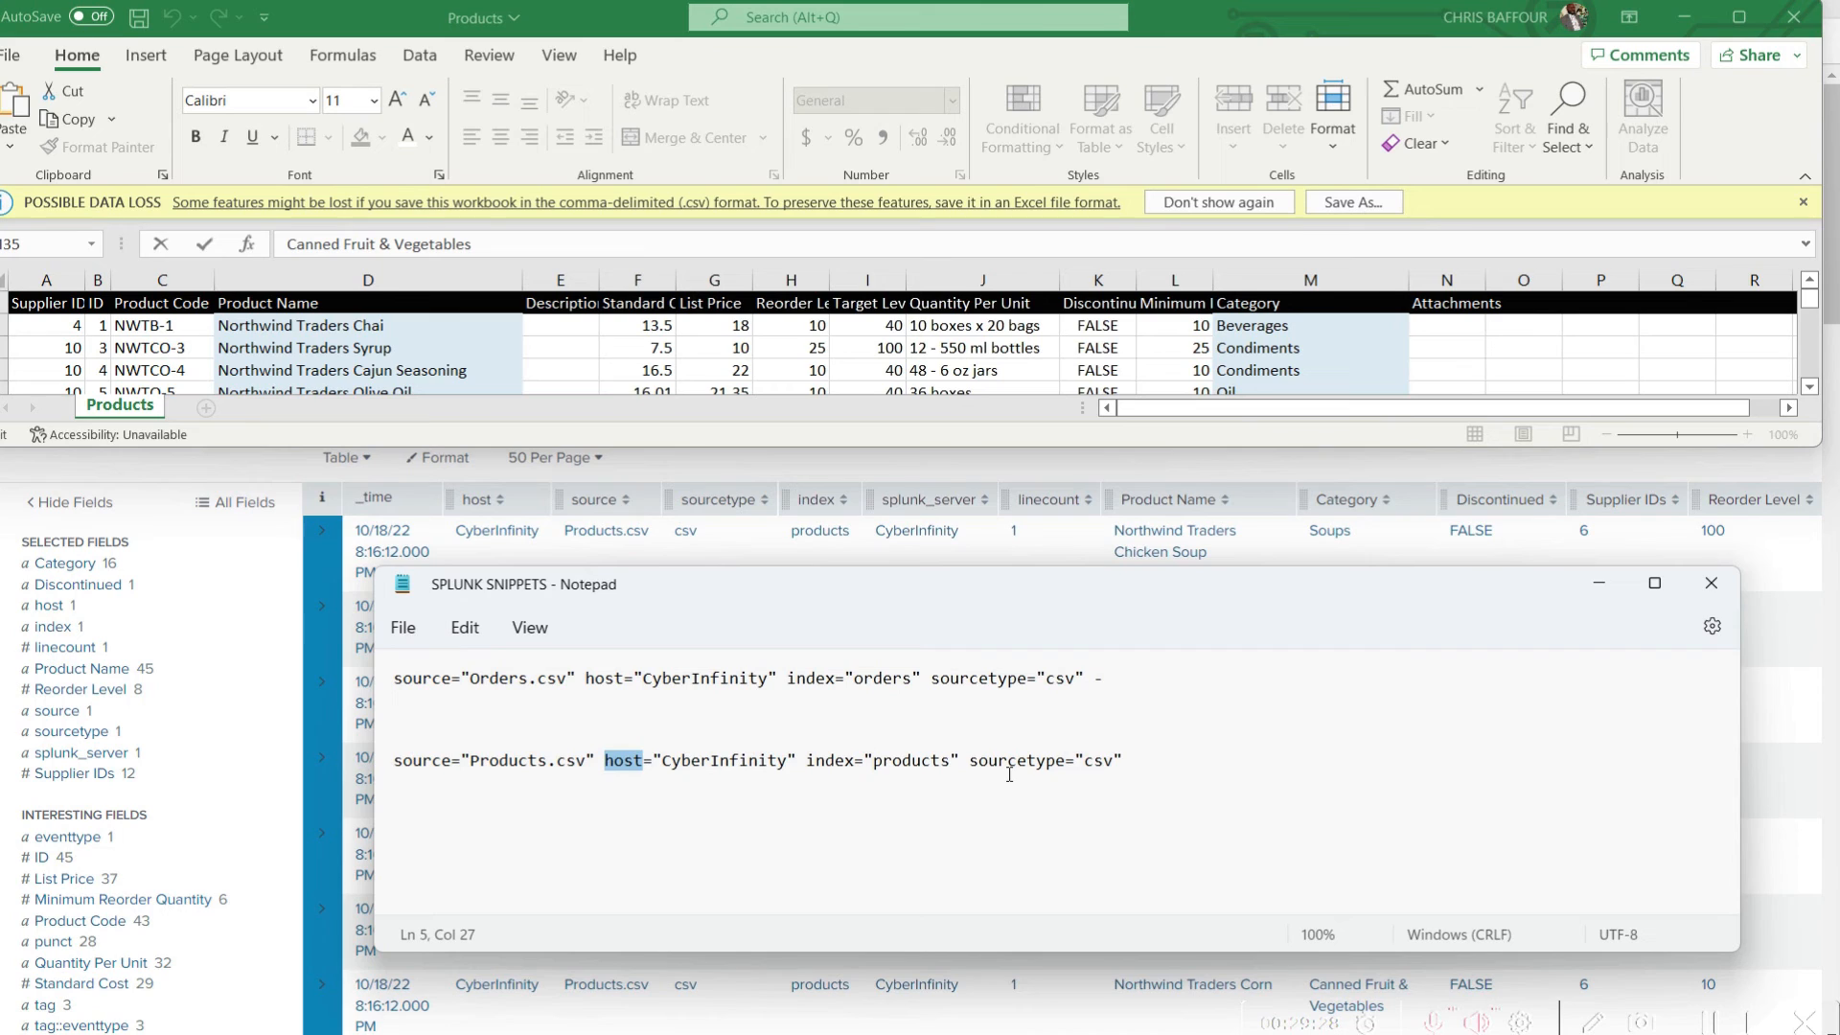
pyautogui.doubleClick(407, 760)
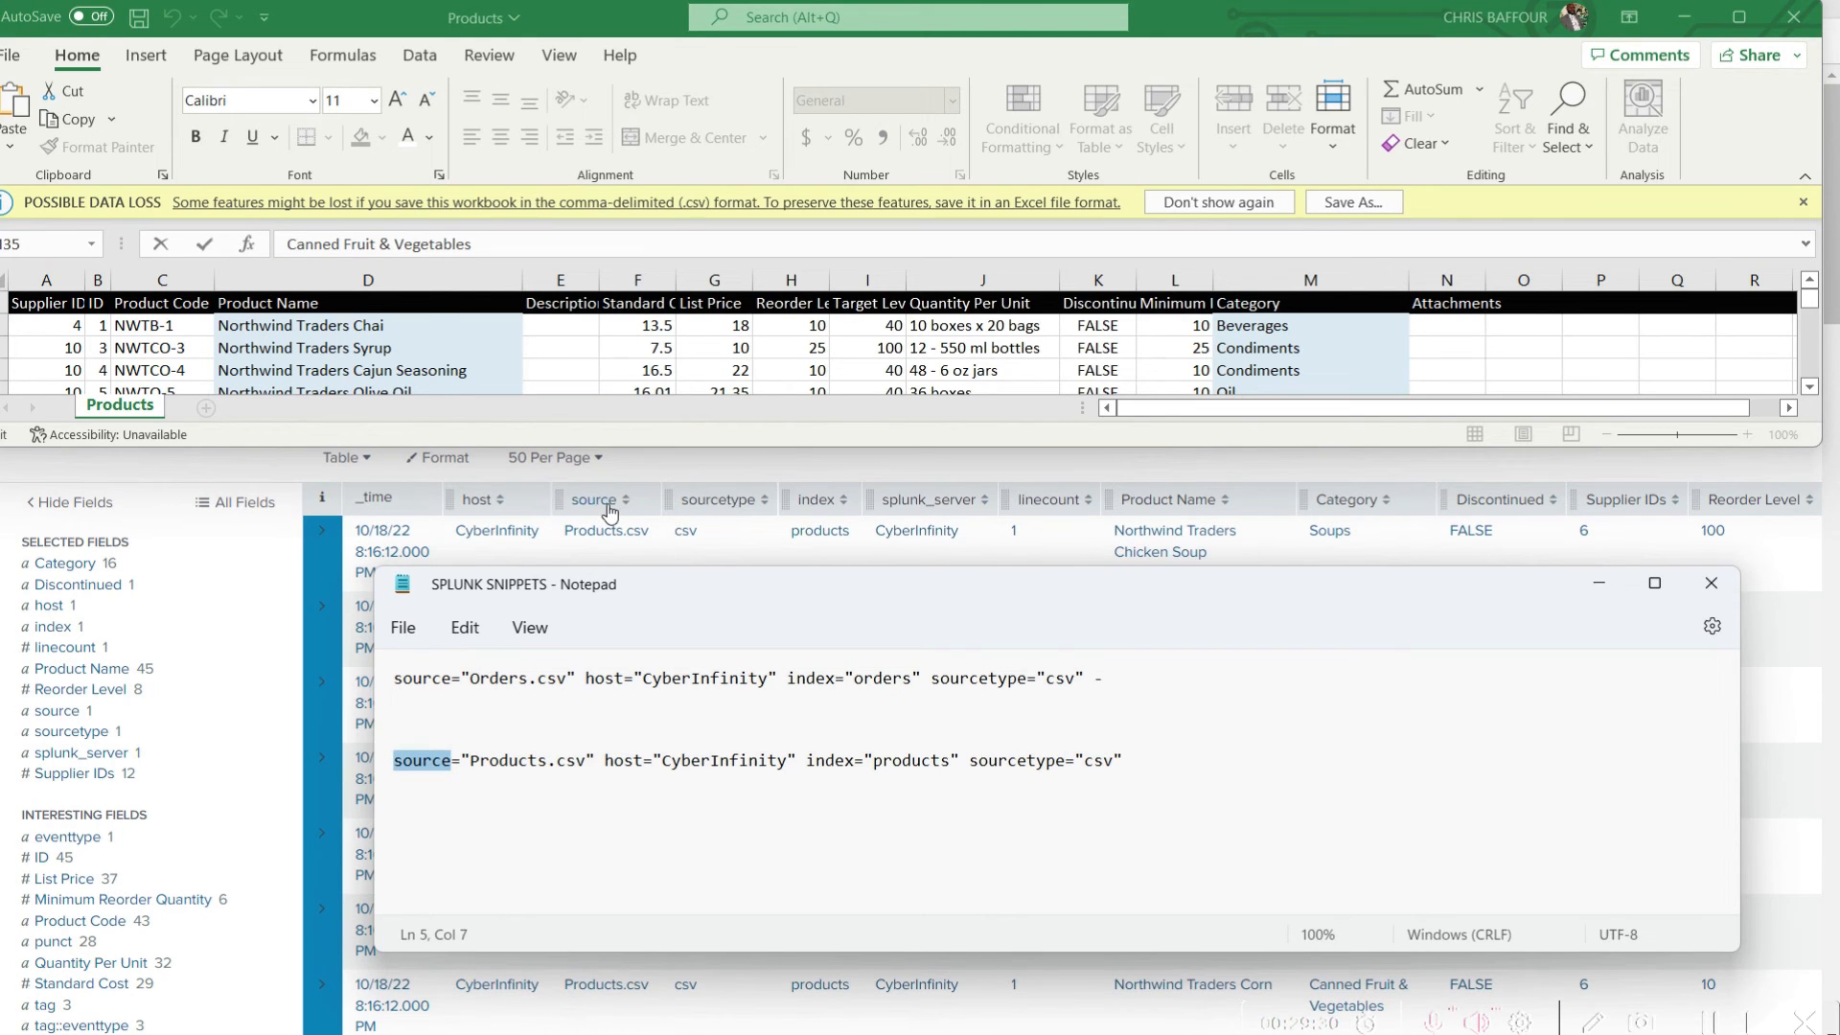
pyautogui.click(1028, 760)
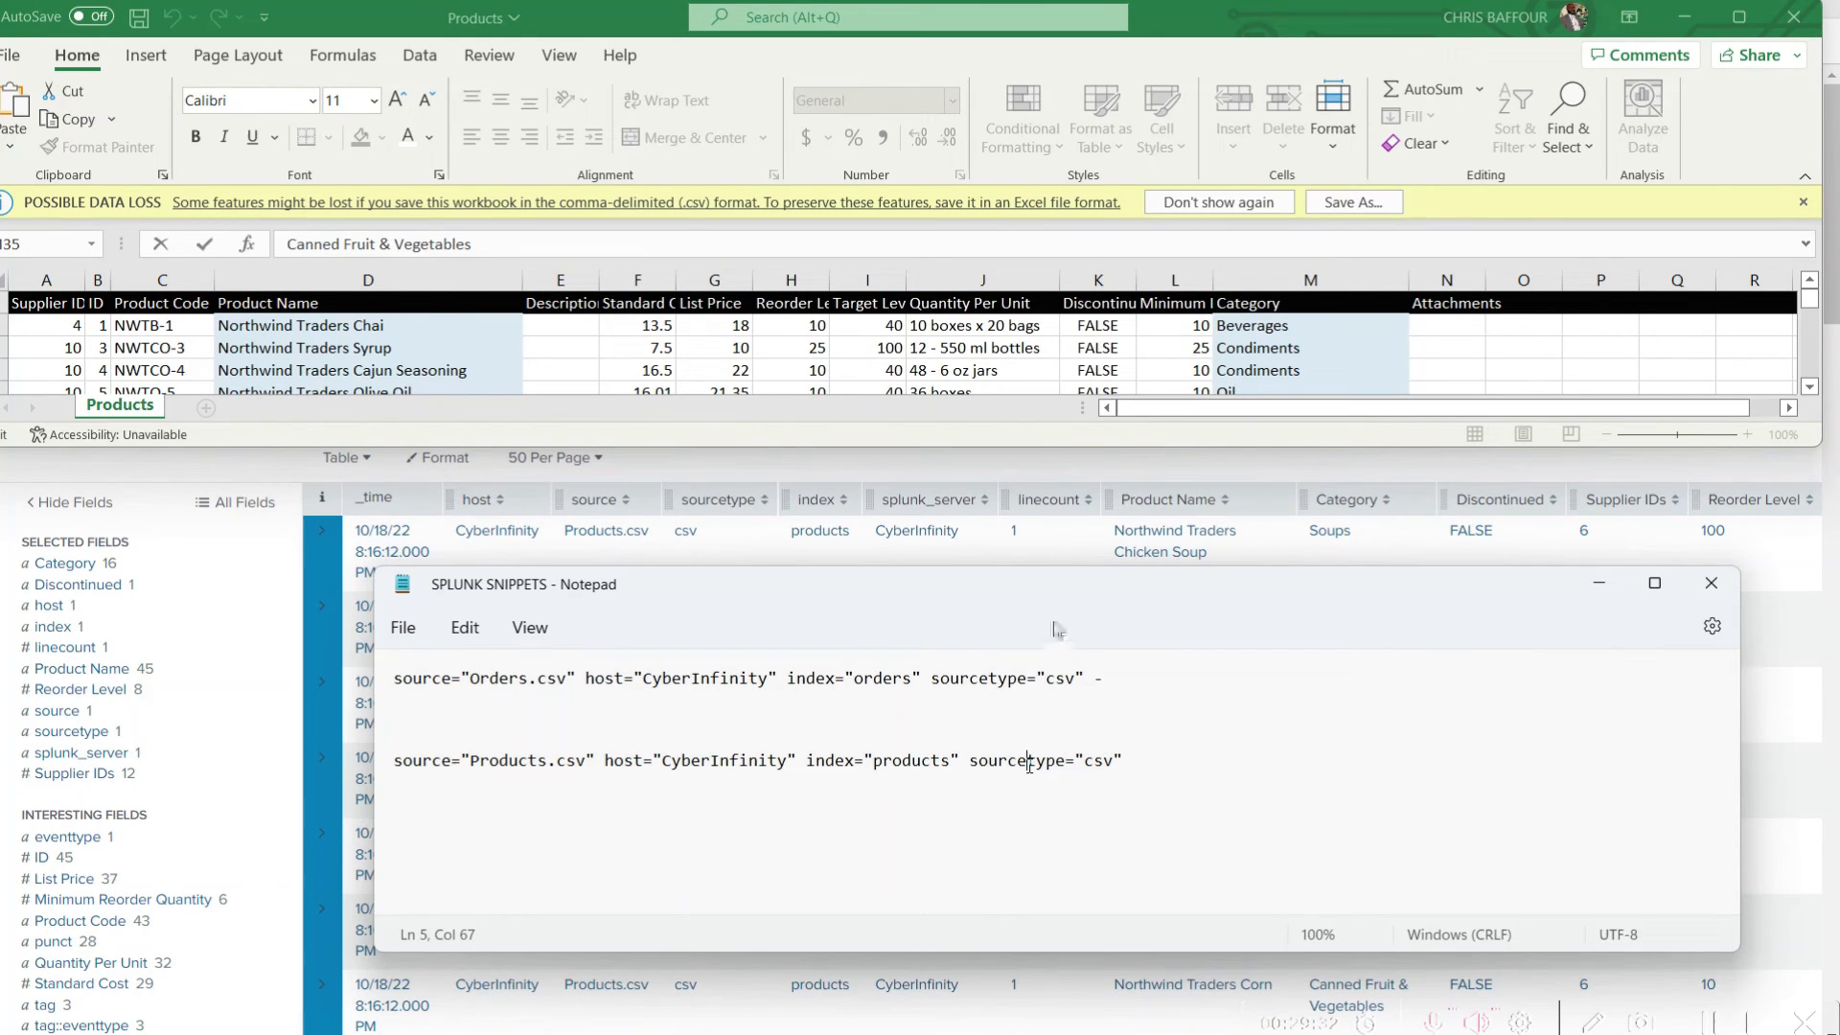
pyautogui.doubleClick(1028, 762)
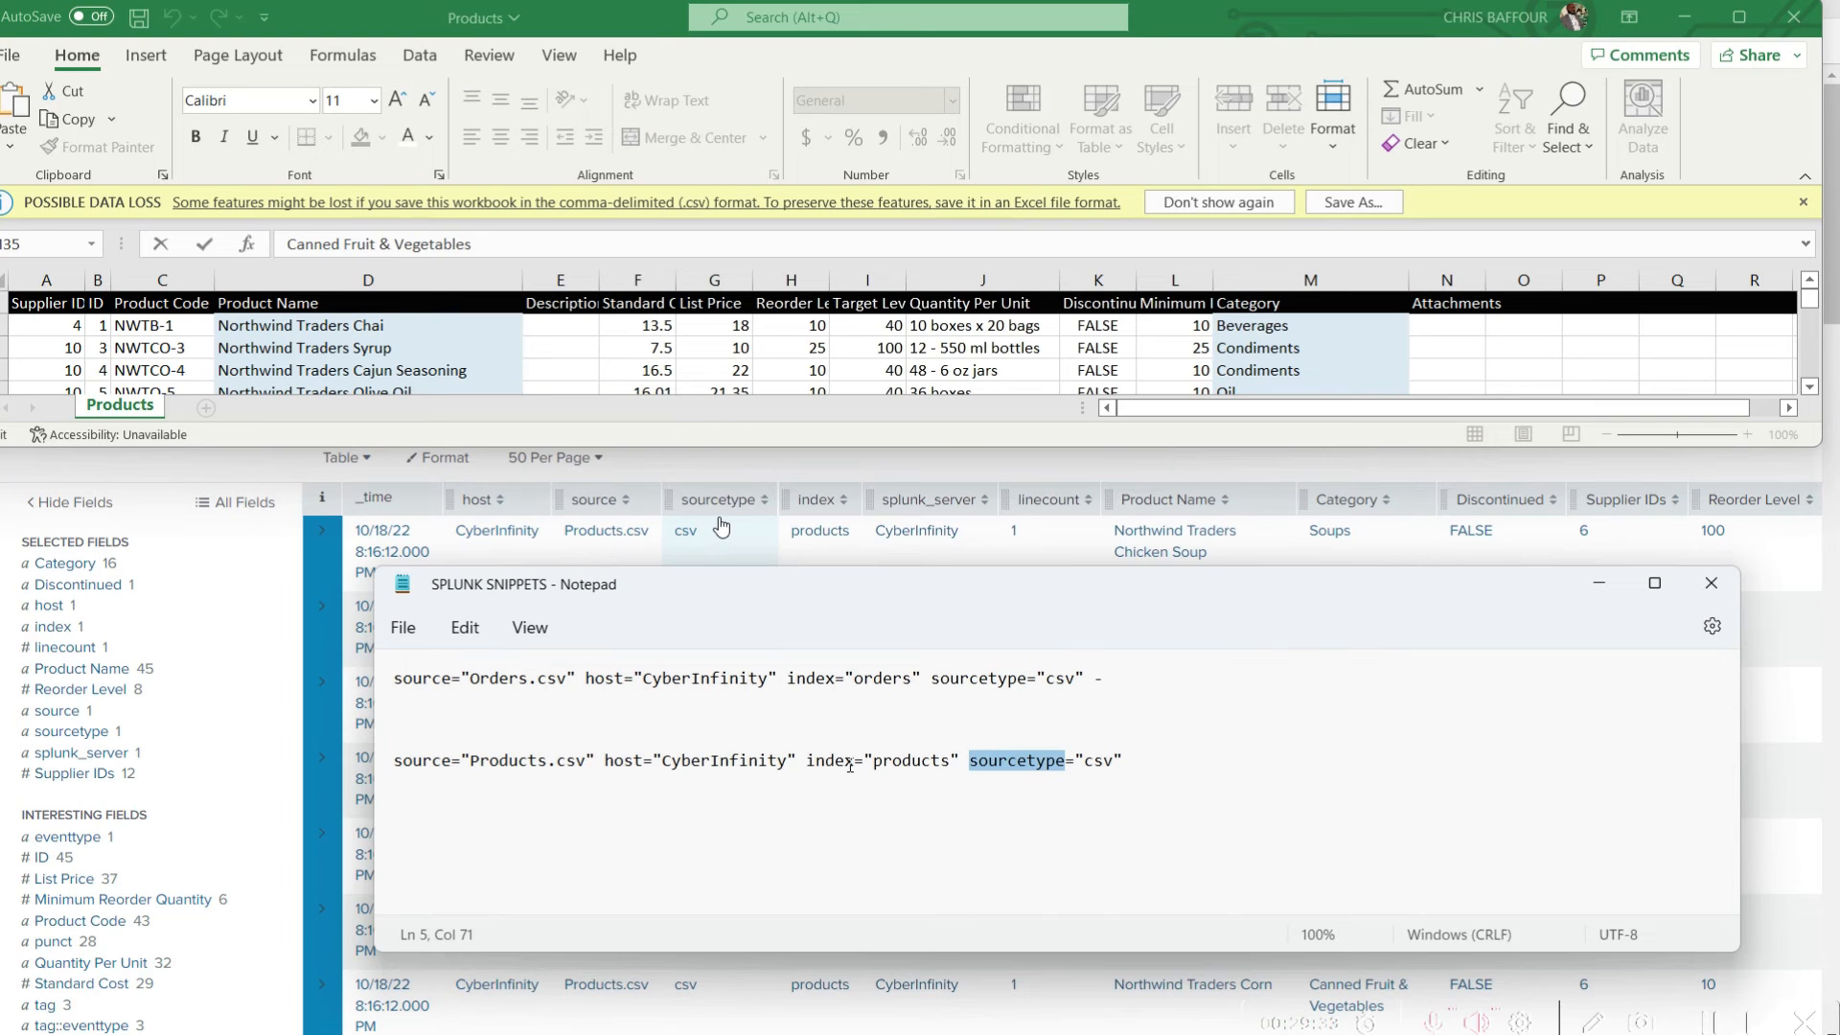
pyautogui.doubleClick(830, 760)
pyautogui.click(1609, 591)
# Look through the product event rows in the Splunk table and enlarge the page view to 100%
pyautogui.scroll(-5, 1007, 812)
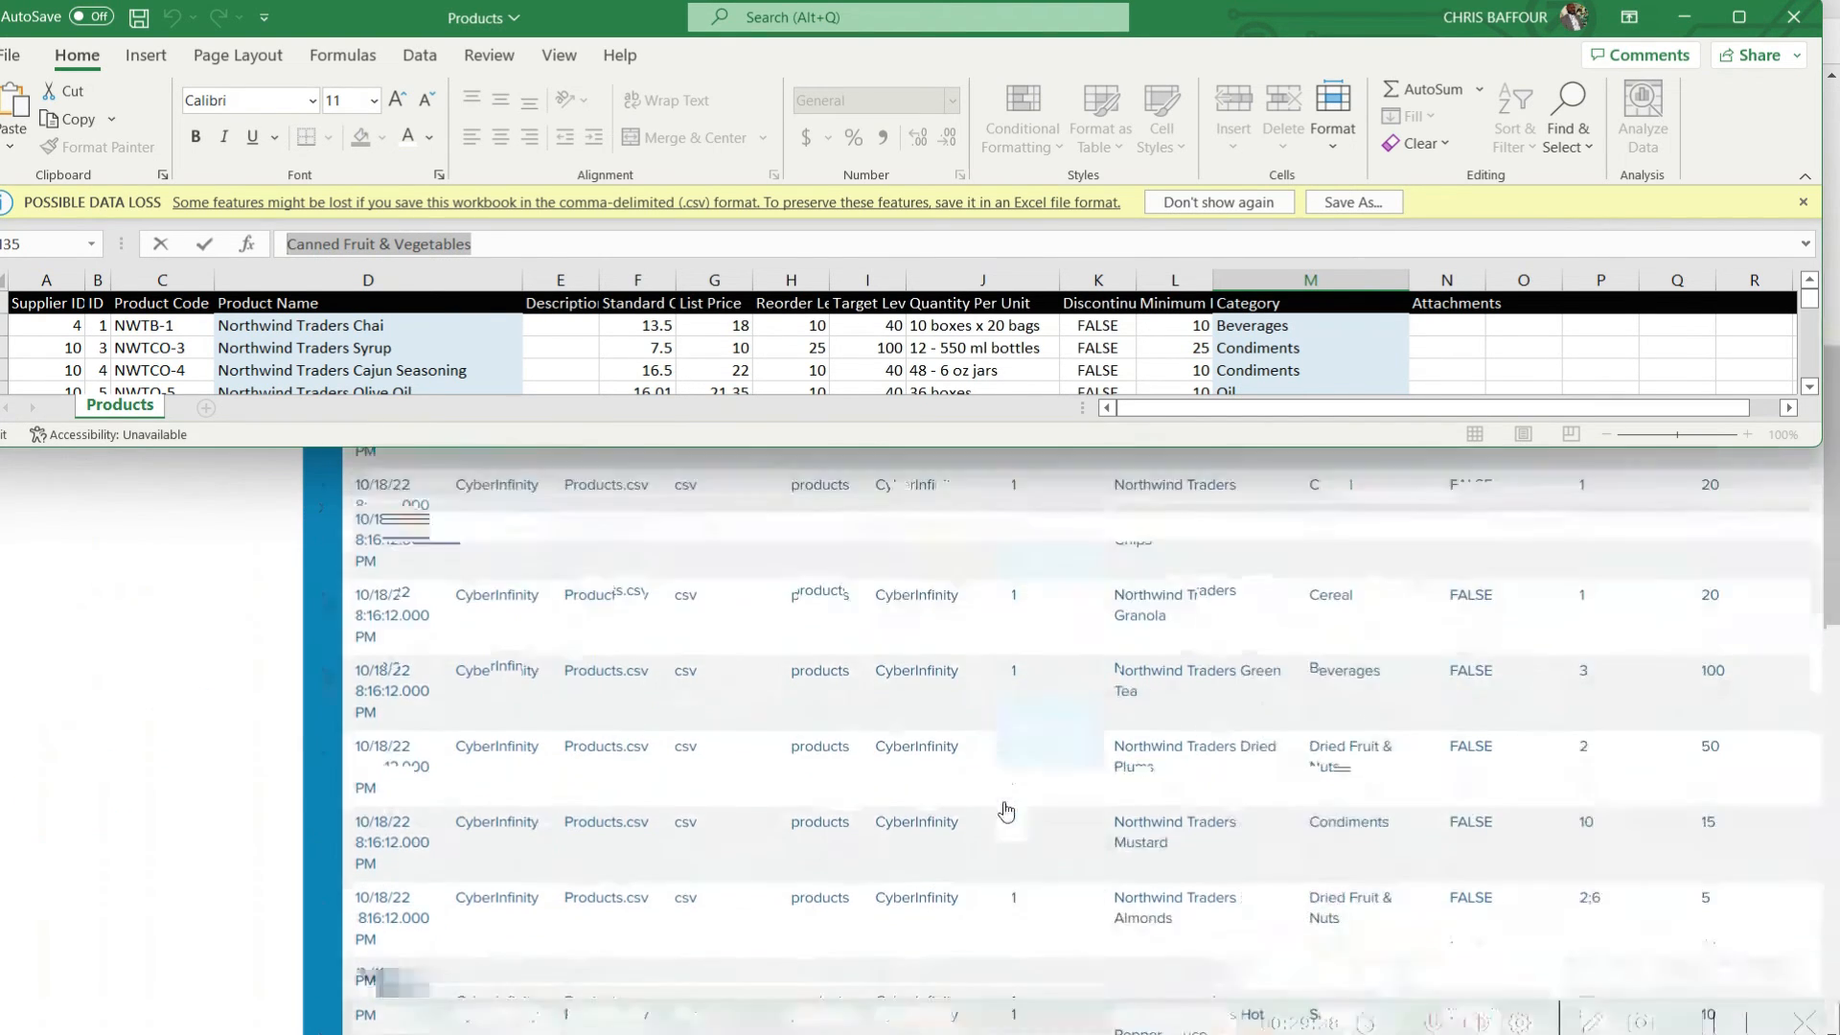
pyautogui.scroll(-10, 1006, 810)
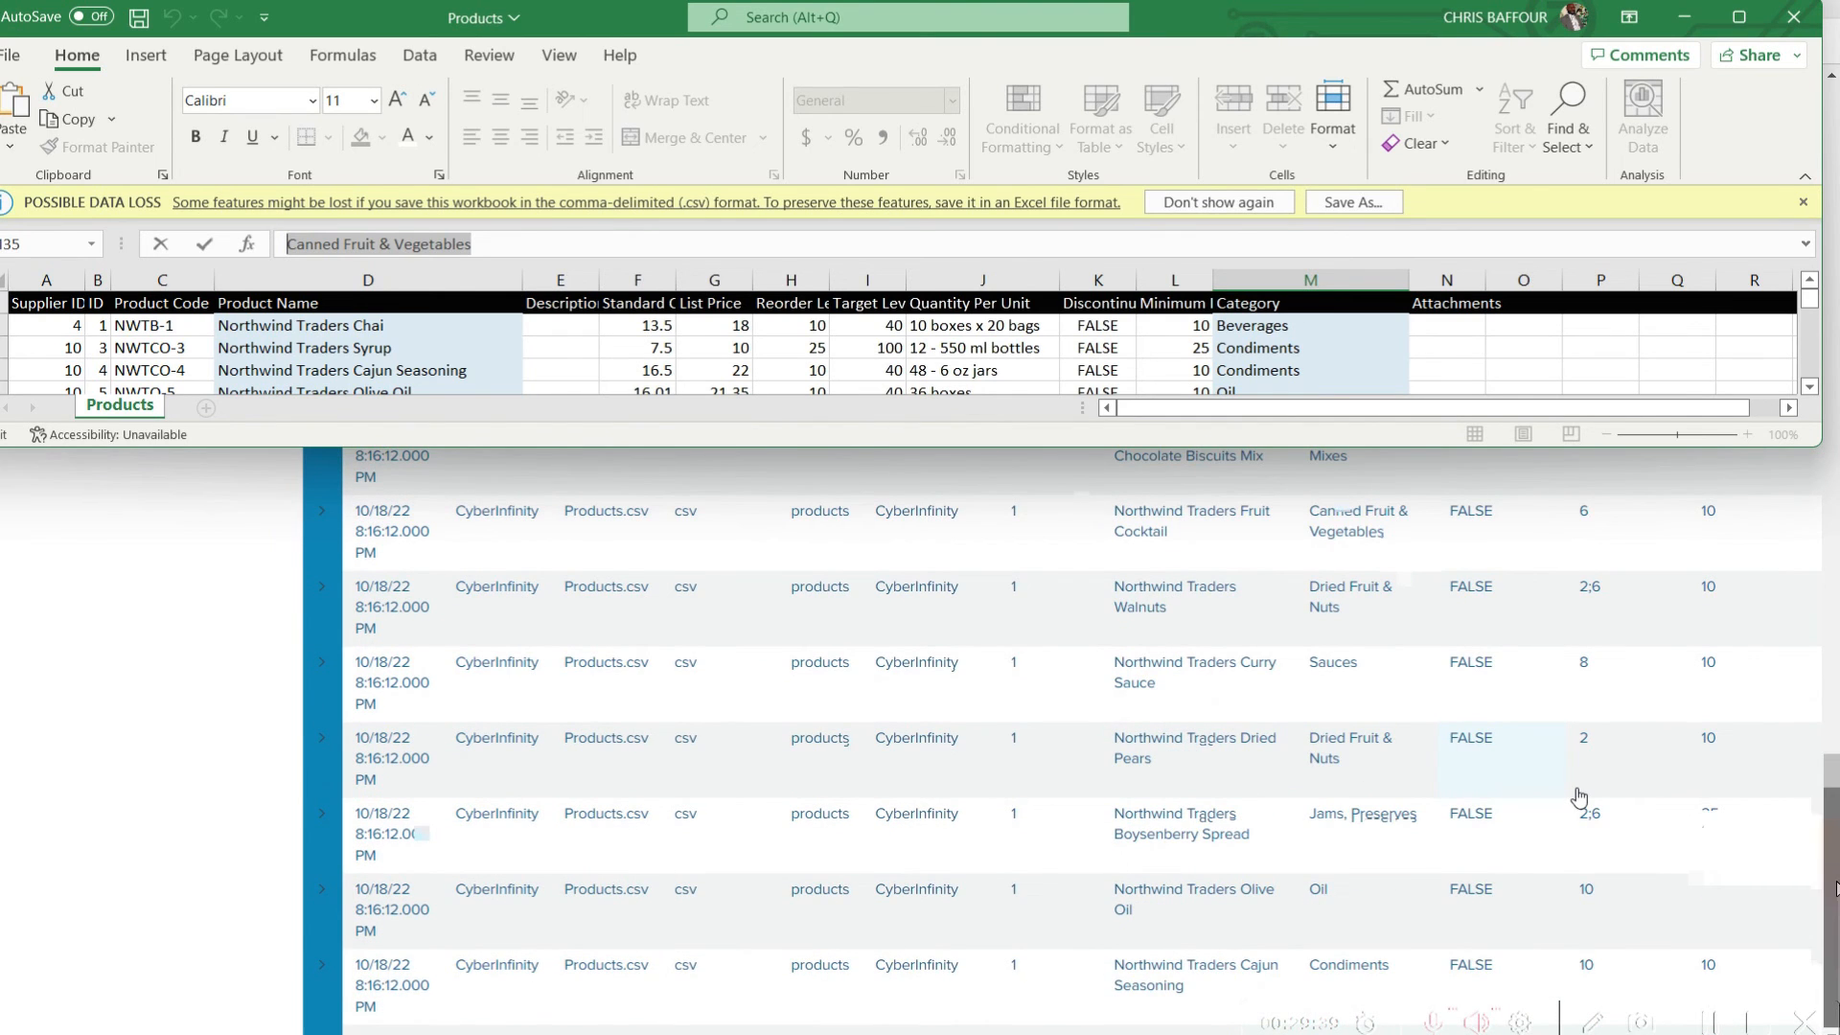
pyautogui.scroll(15, 1579, 797)
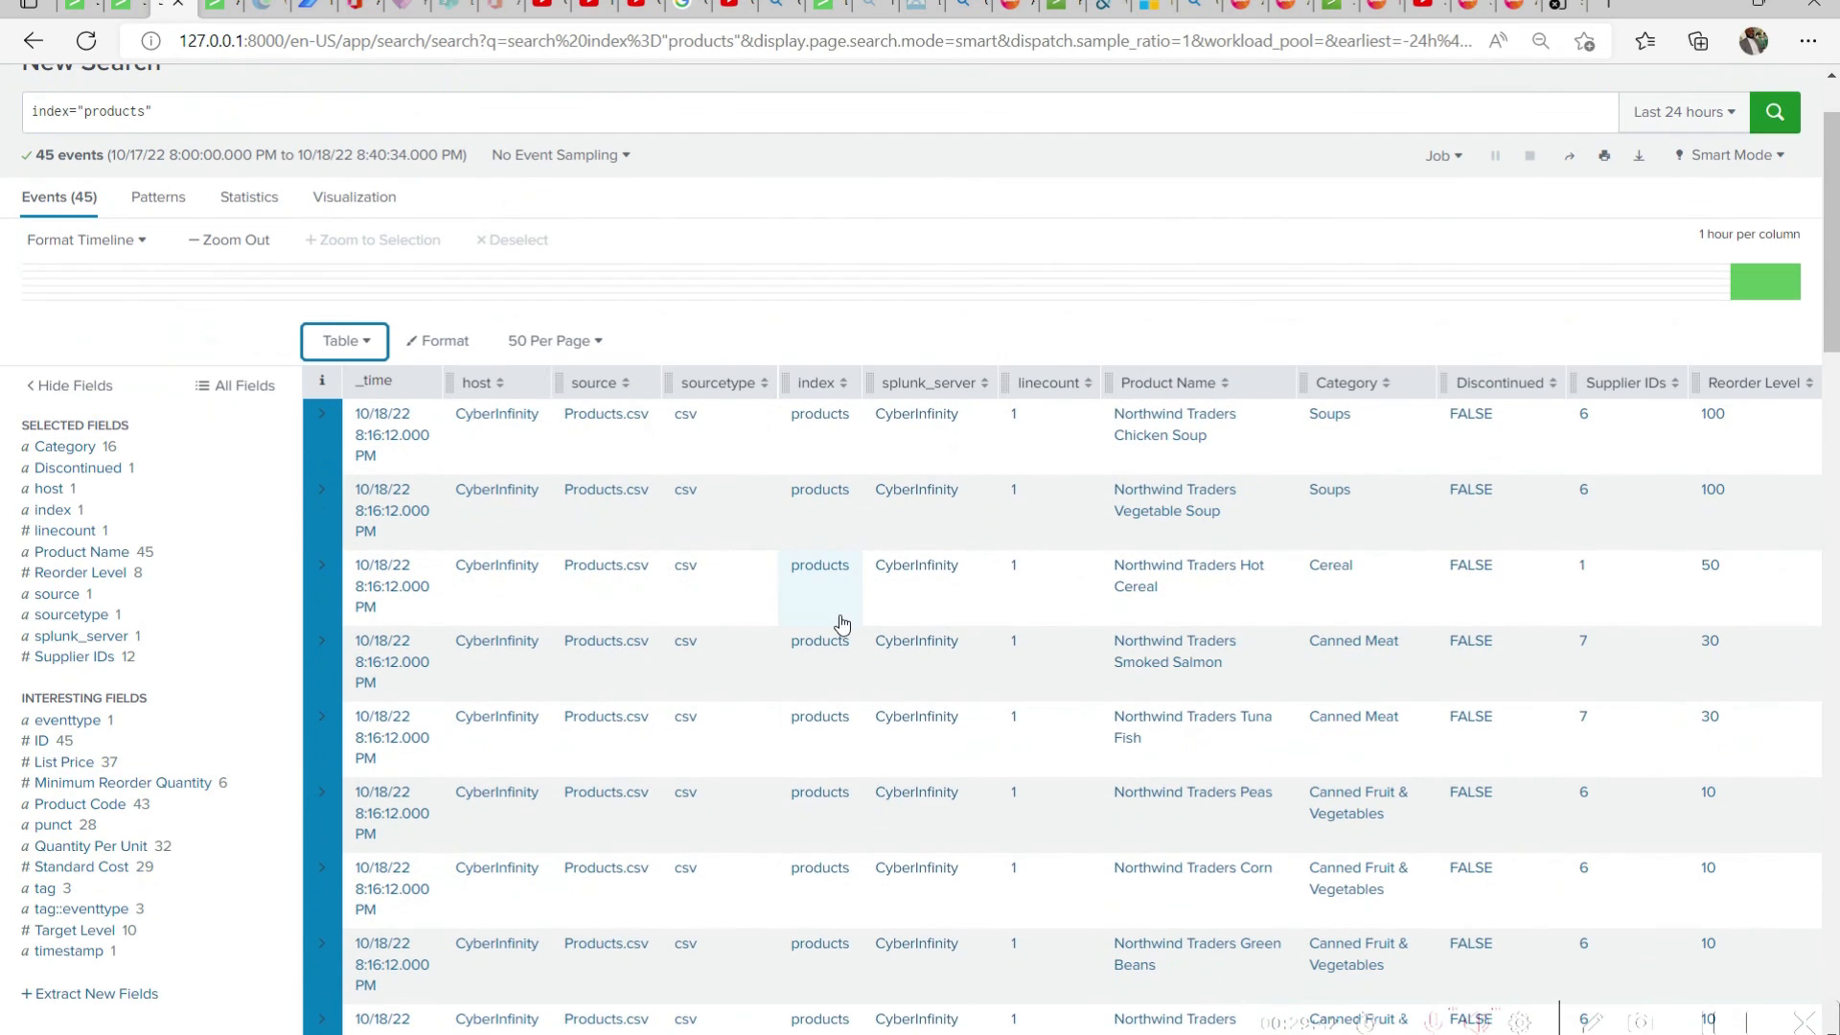
pyautogui.click(1159, 154)
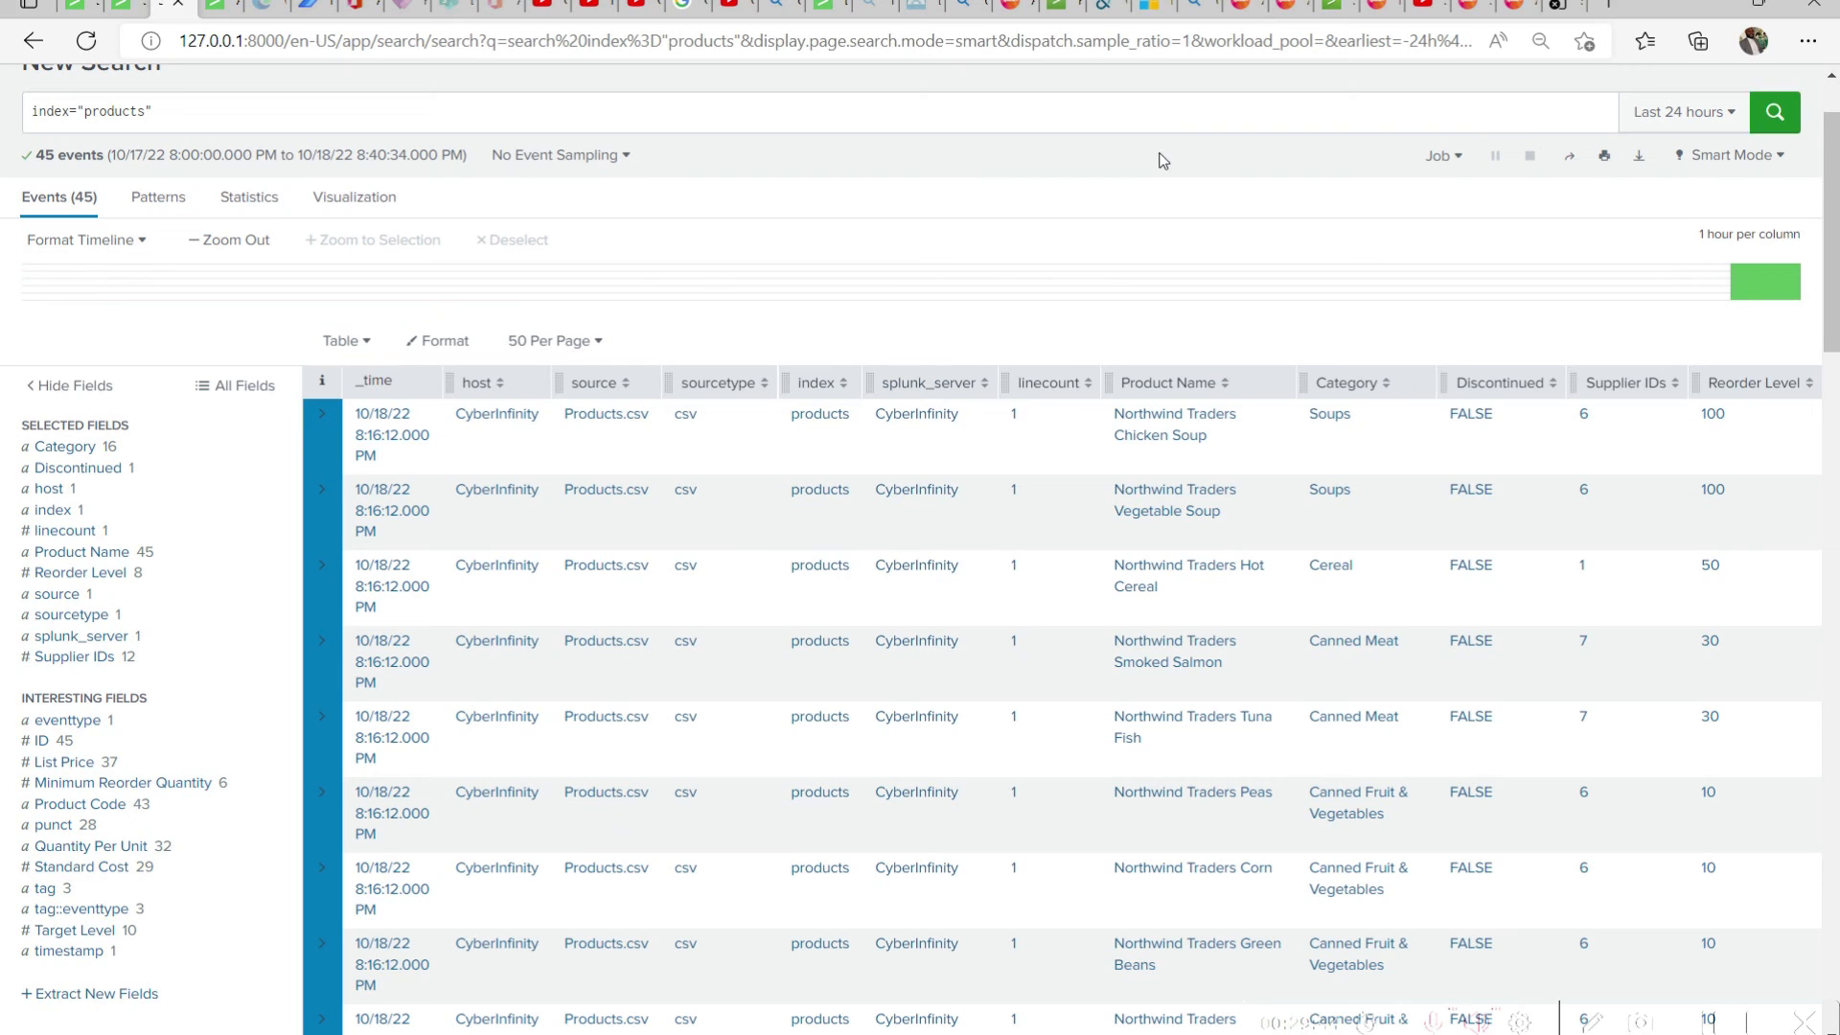
pyautogui.hotkey('ctrl', '+')
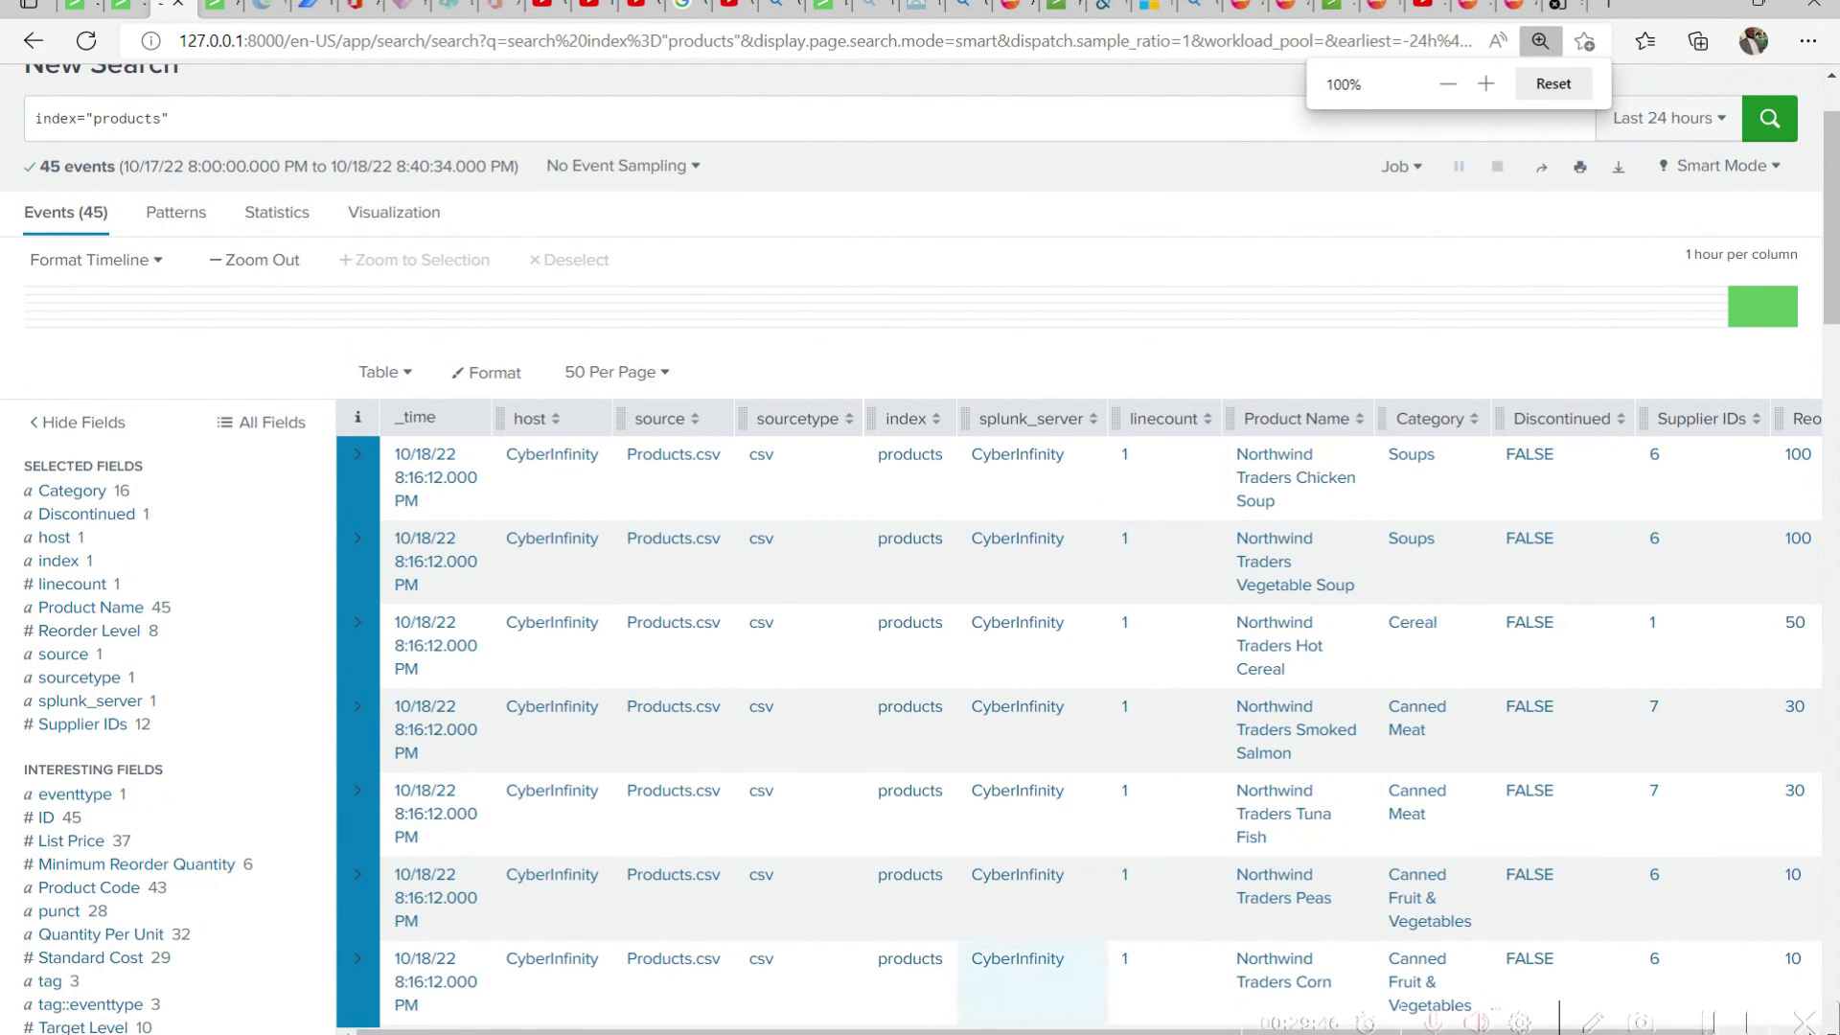
pyautogui.hscroll(1, 1079, 716)
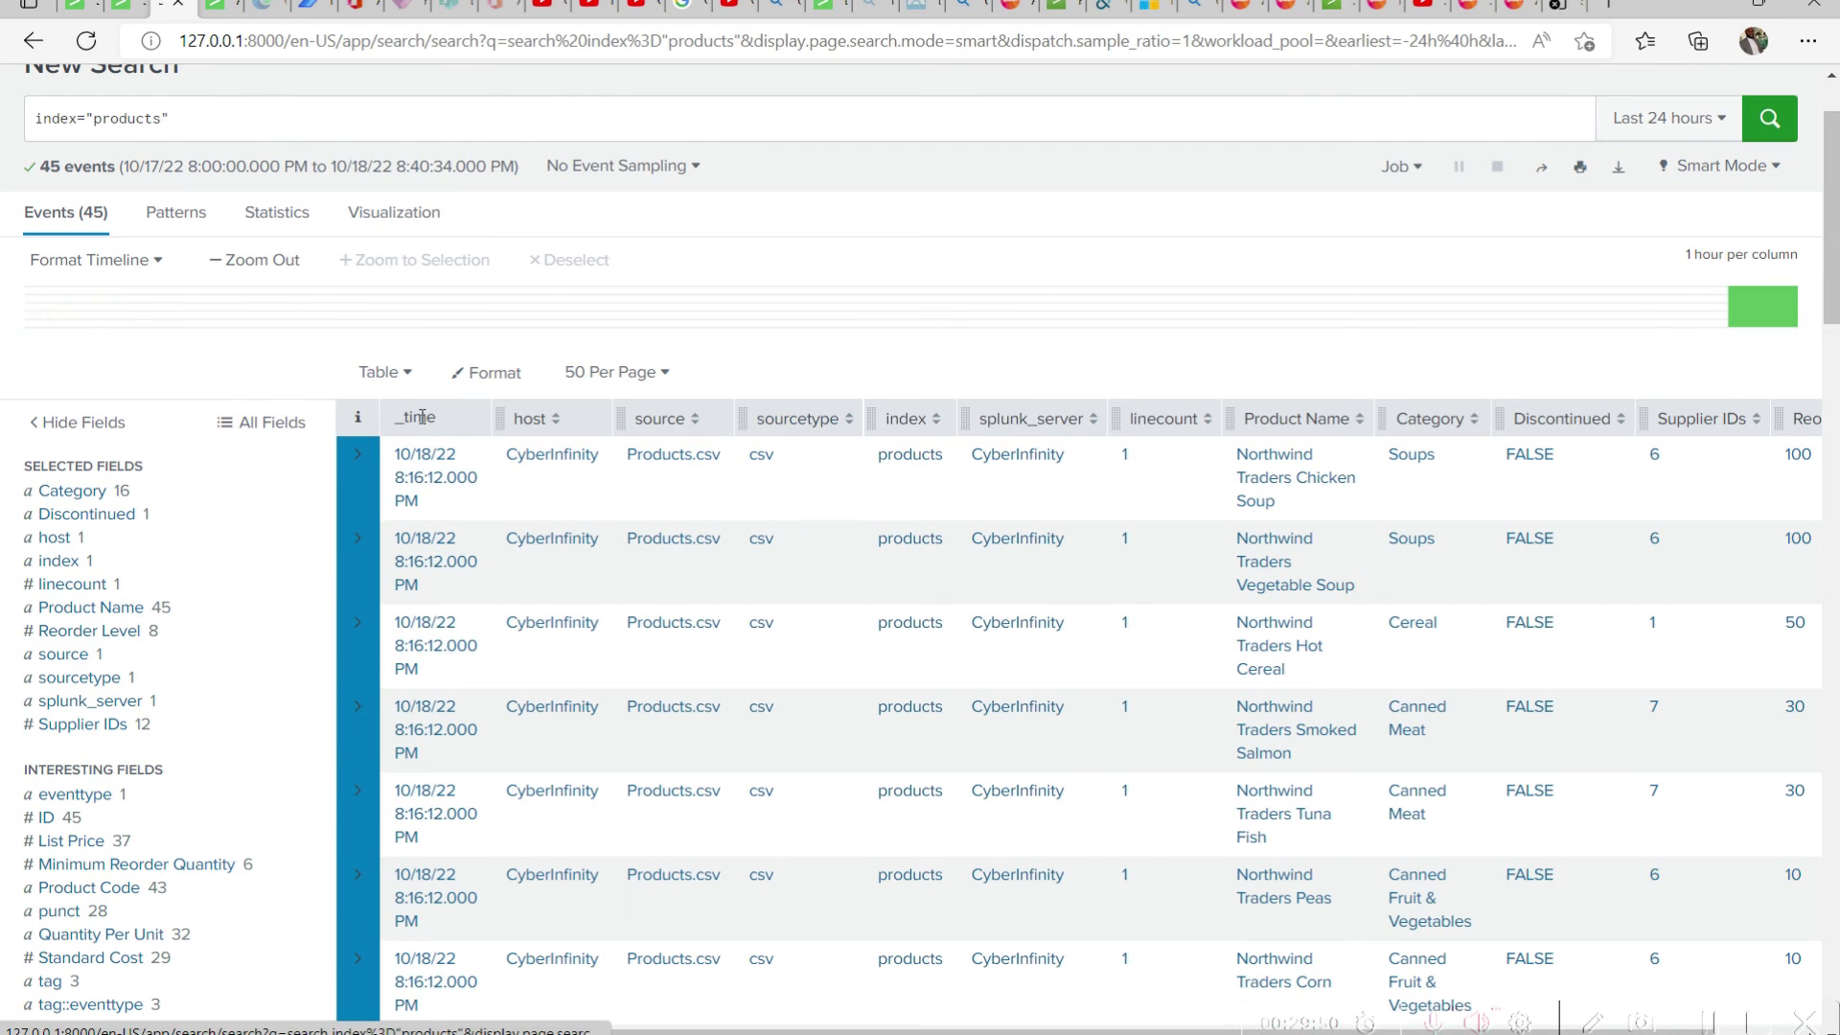
pyautogui.scroll(2, 440, 418)
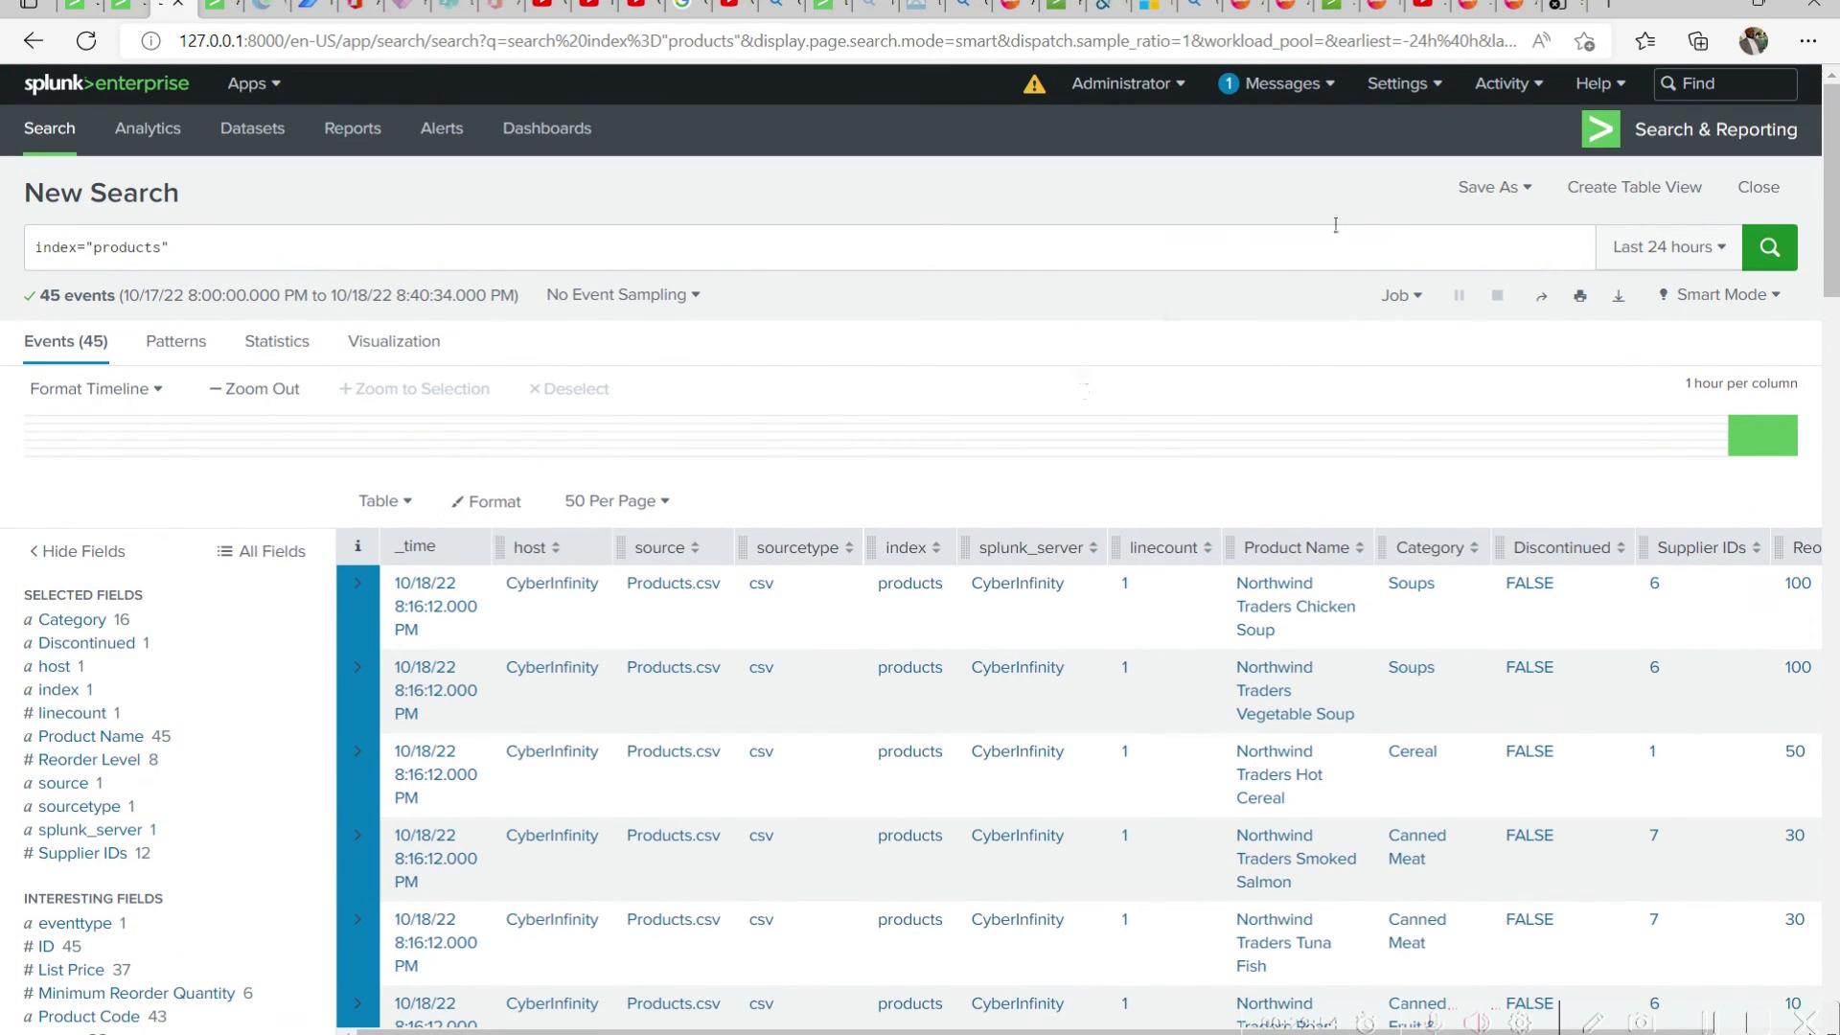
# Start saving the search as an alert, using "Products Alert" as both its title and description
pyautogui.click(1520, 196)
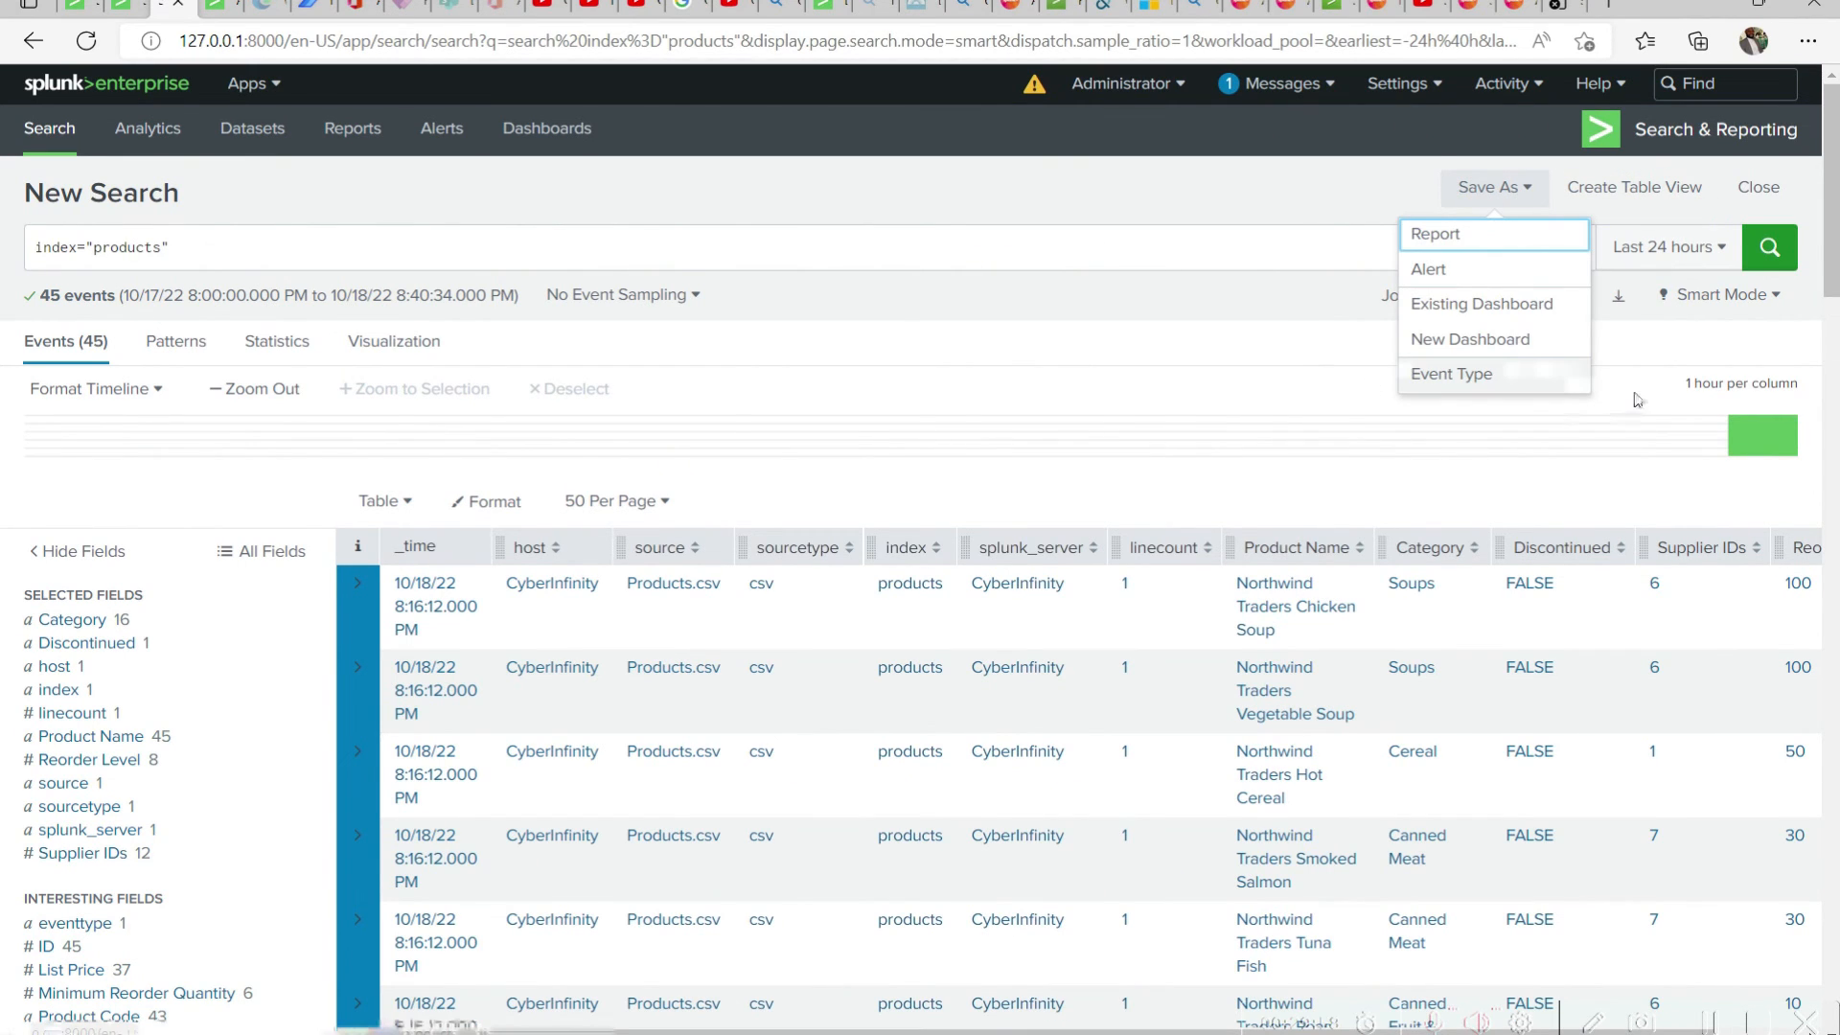
pyautogui.click(1510, 287)
pyautogui.click(849, 260)
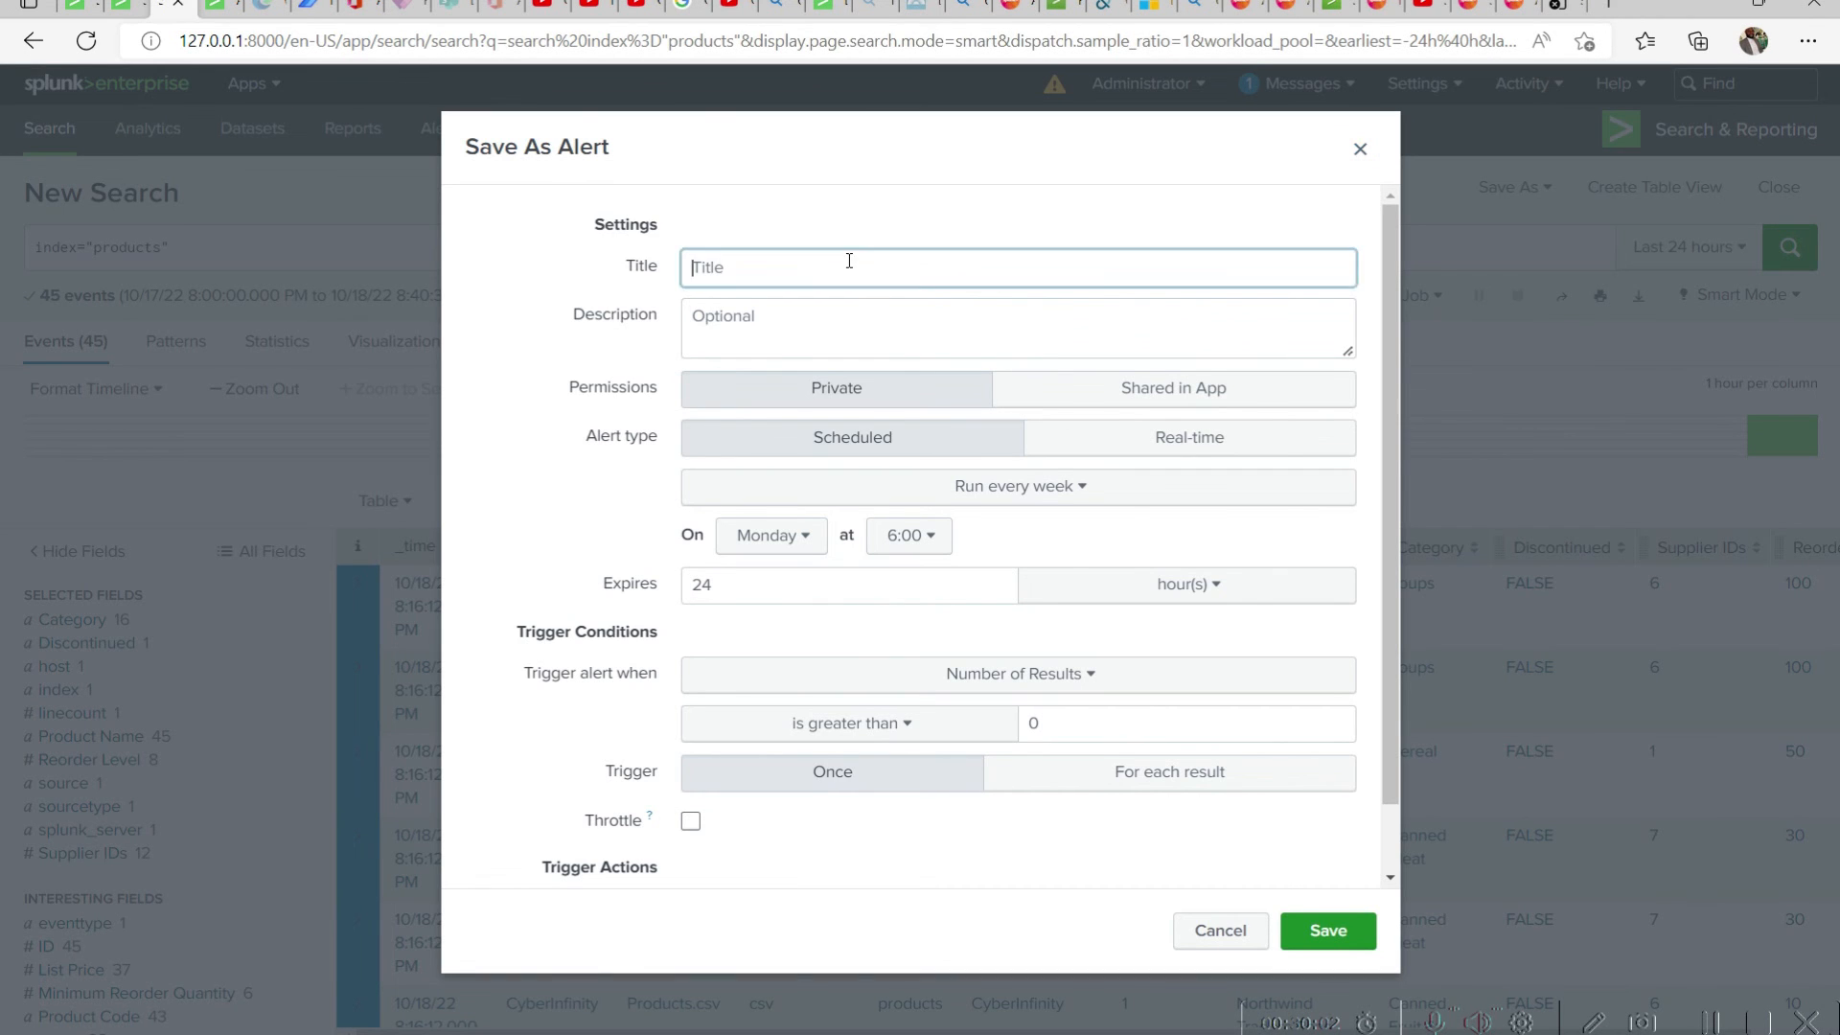
pyautogui.write('P')
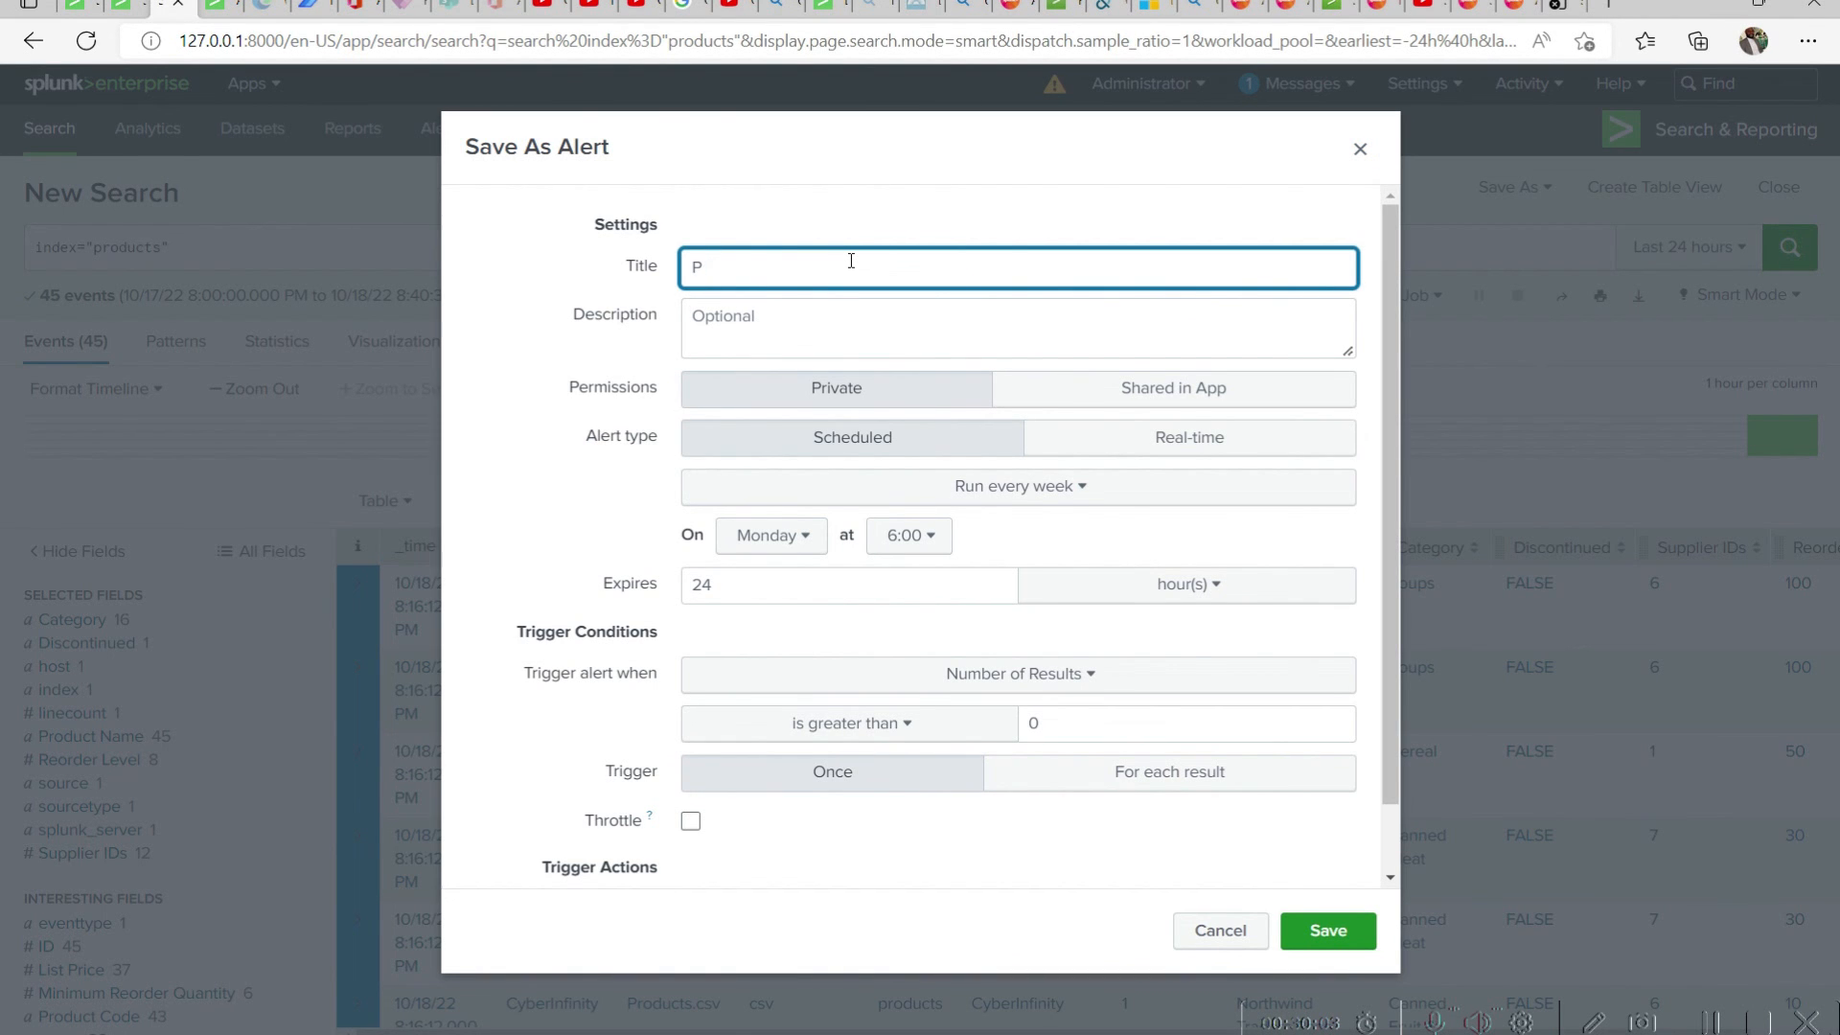
pyautogui.write('eodut')
pyautogui.press('BackSpace')
pyautogui.write('cts Alert')
pyautogui.hotkey('ctrl', 'a')
pyautogui.hotkey('ctrl', 'c')
pyautogui.press('Tab')
pyautogui.hotkey('ctrl', 'v')
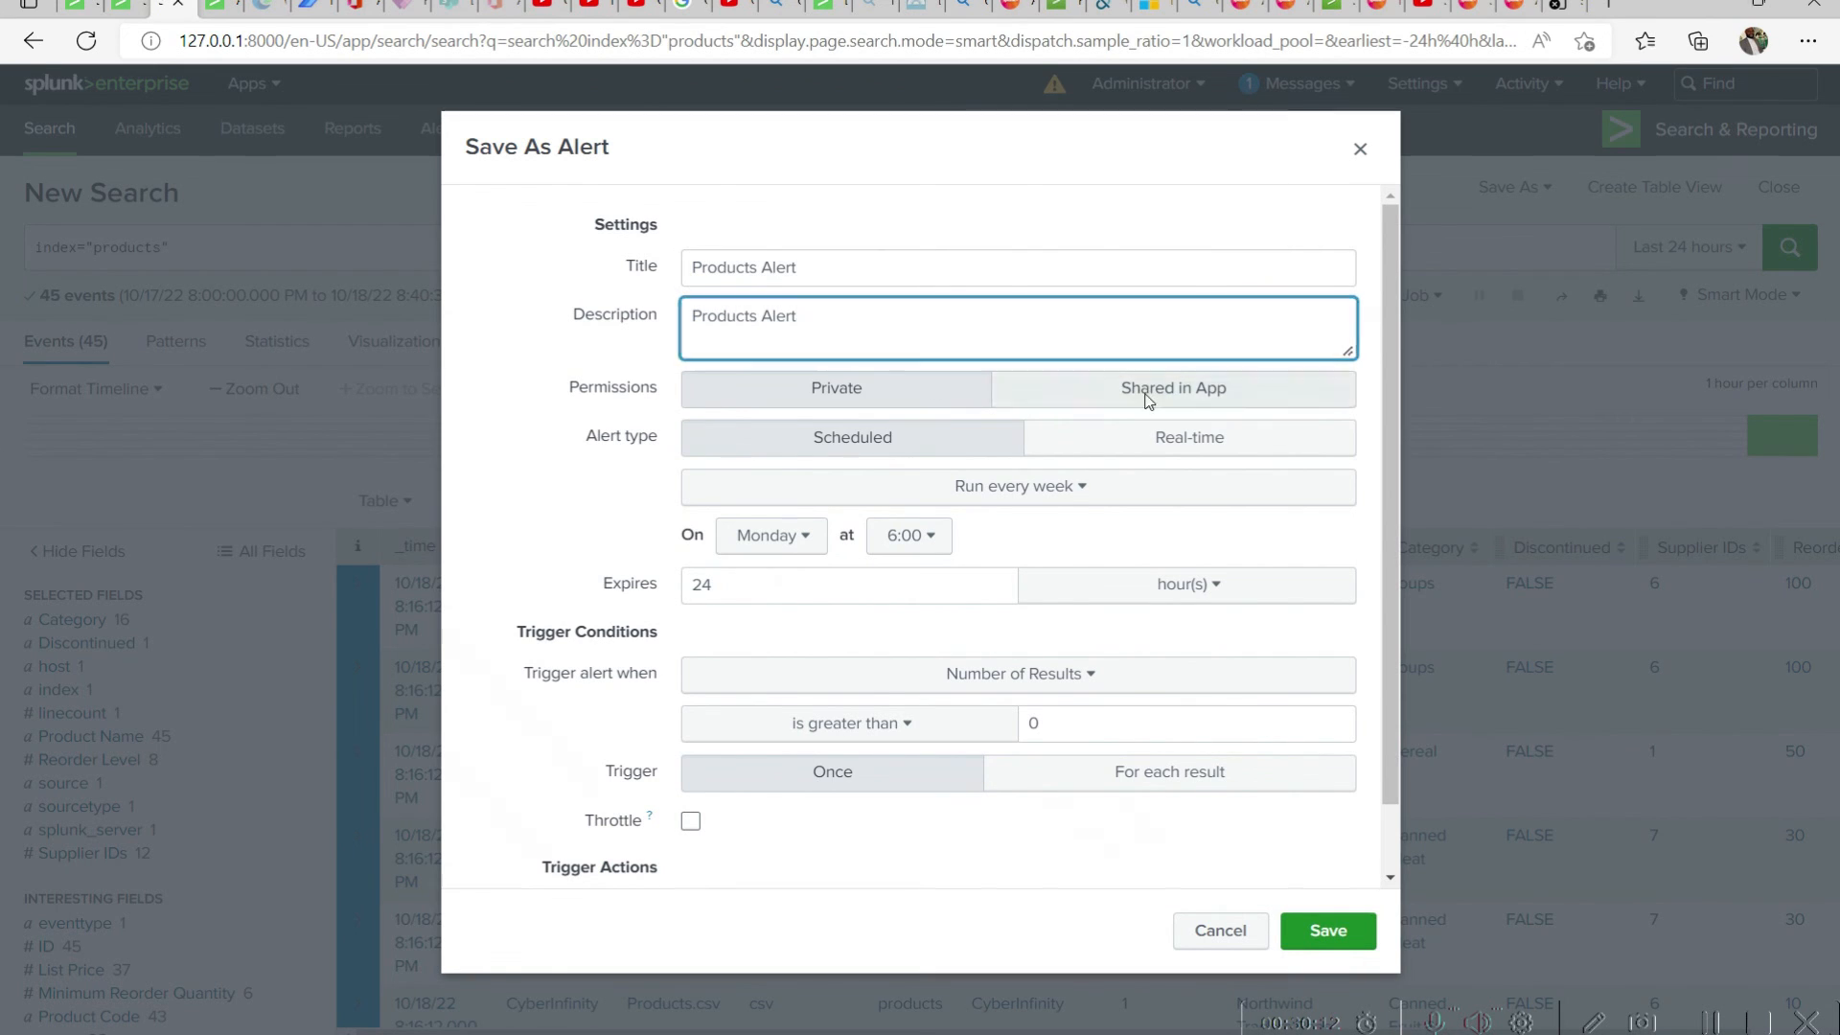
# Share the alert in the app and schedule it every day at 3:00 with an expiry of 4 hours
pyautogui.click(1203, 393)
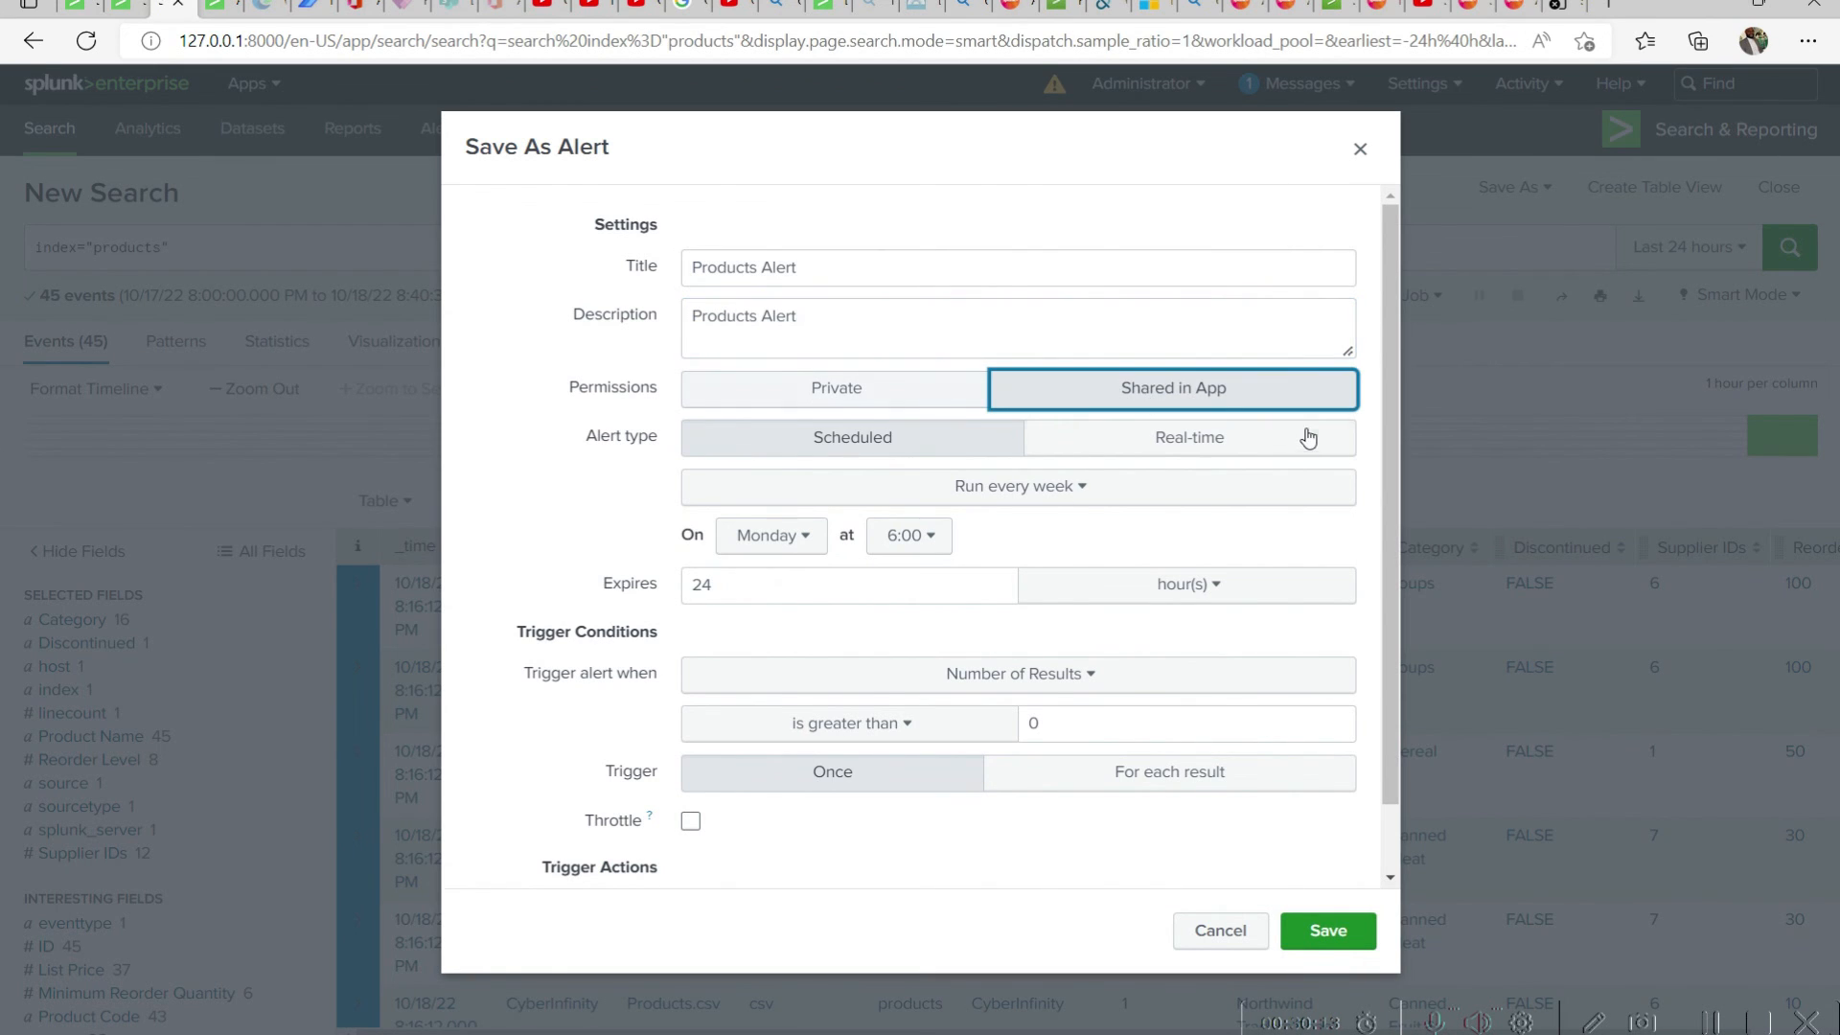
pyautogui.click(1069, 489)
pyautogui.click(941, 572)
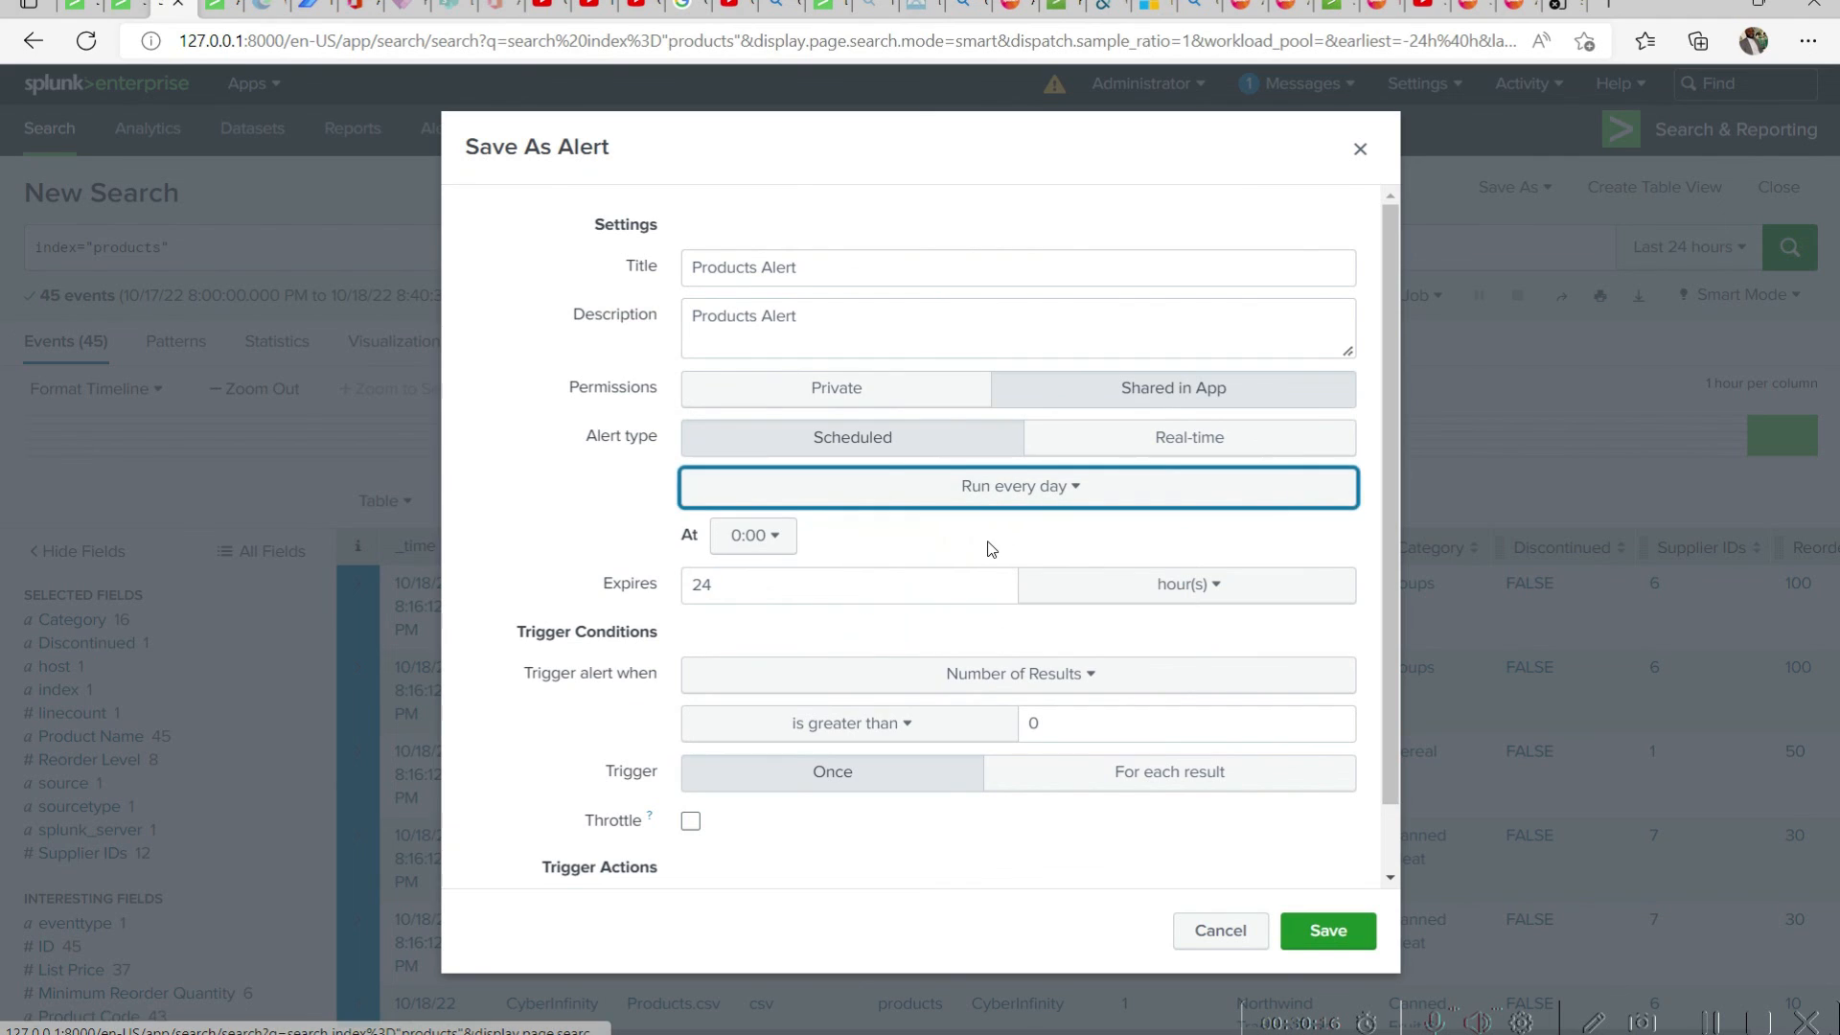
pyautogui.click(752, 536)
pyautogui.click(714, 687)
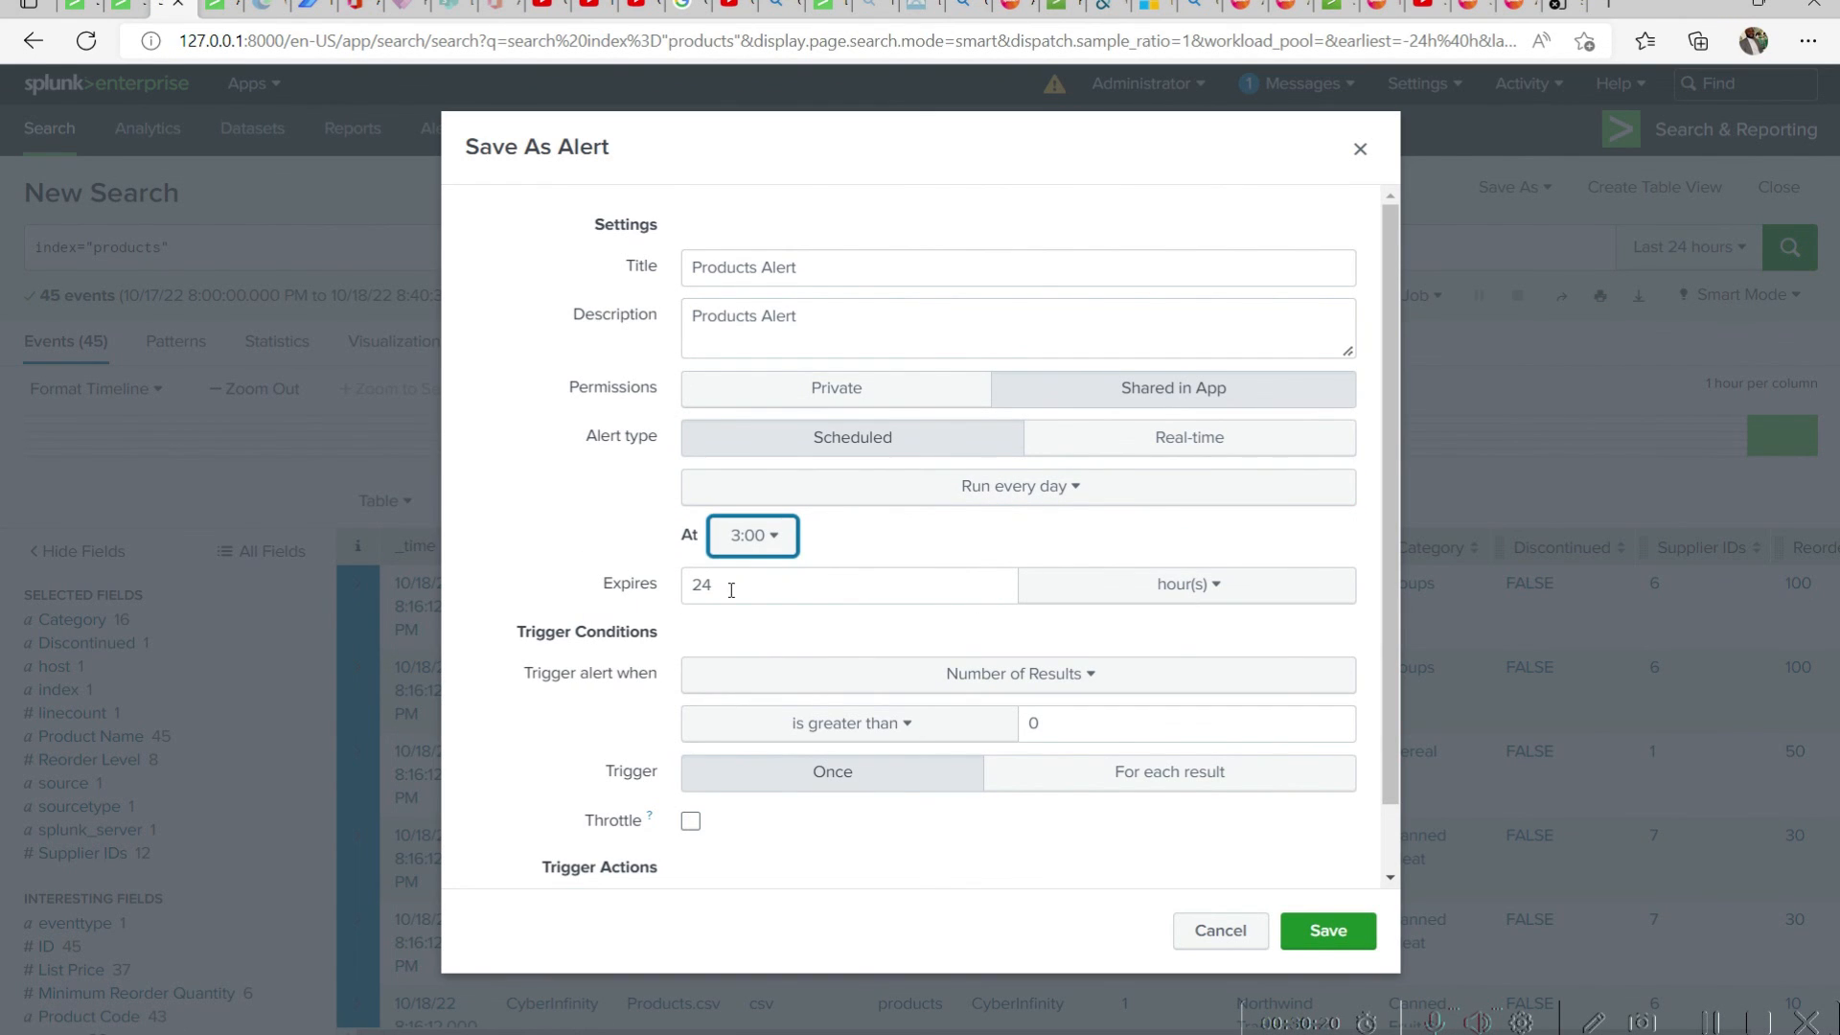
pyautogui.press('Tab')
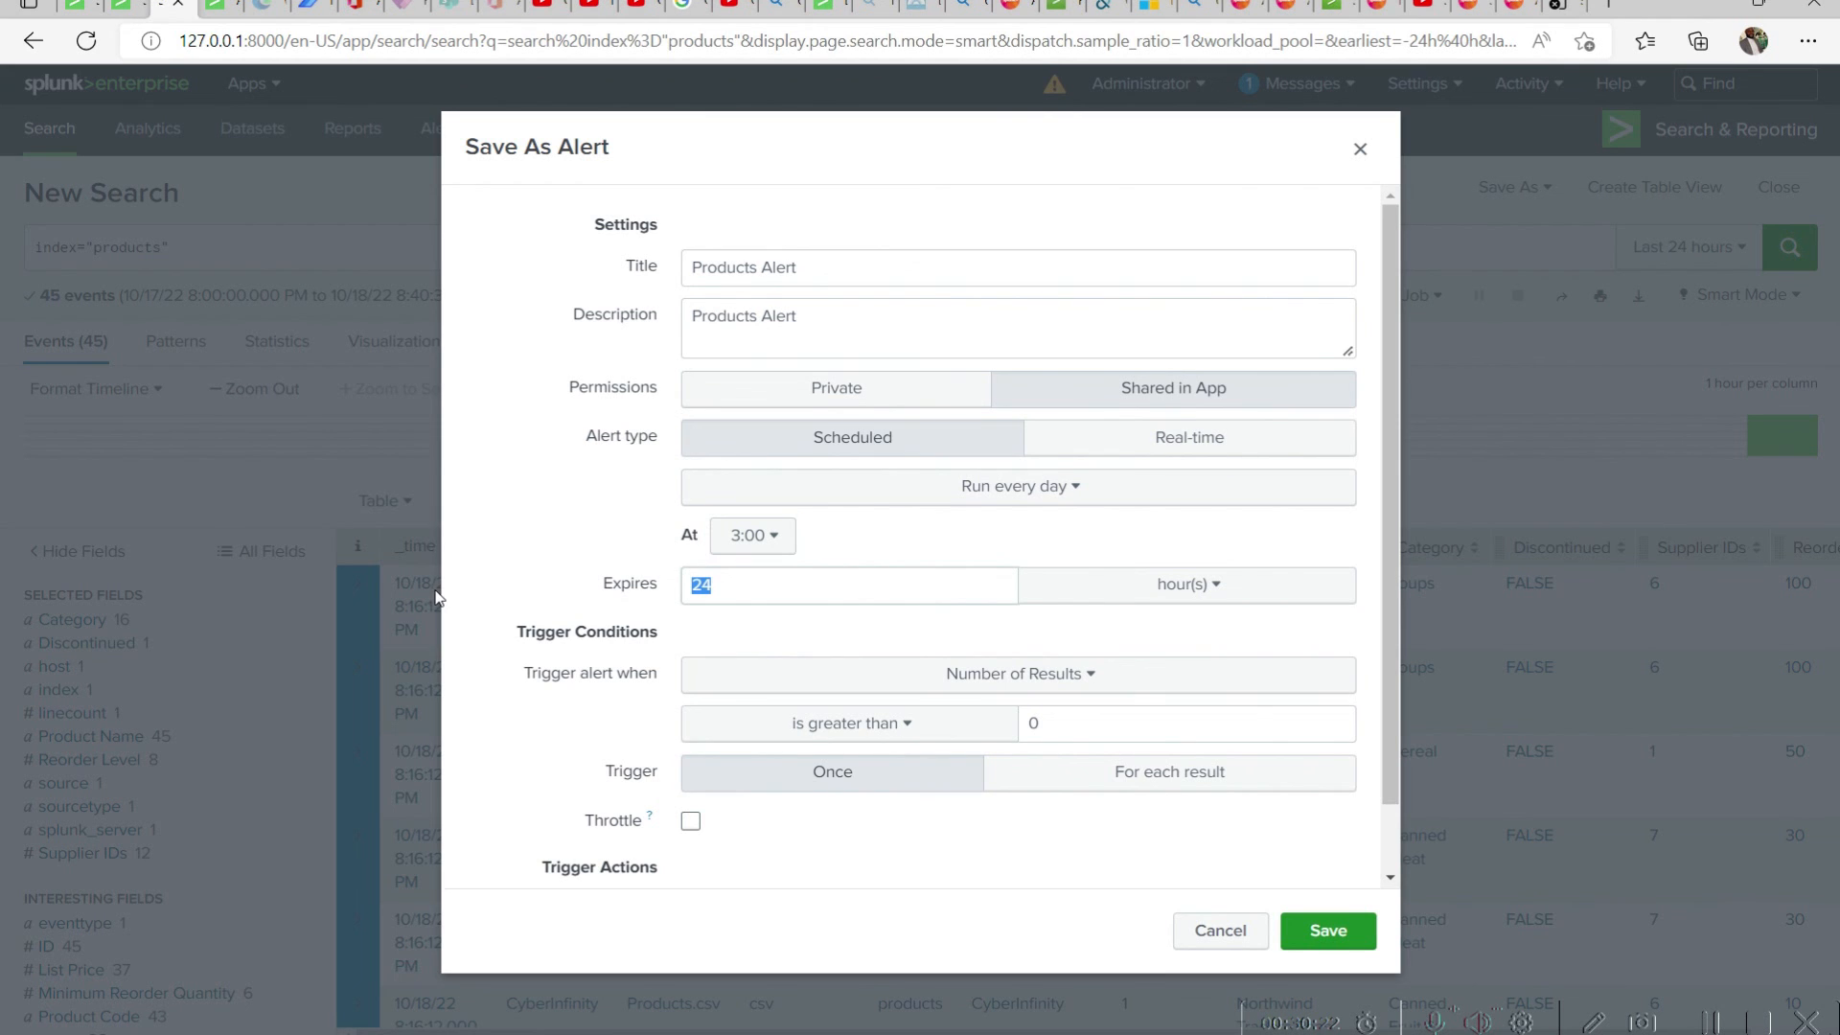
pyautogui.write('4')
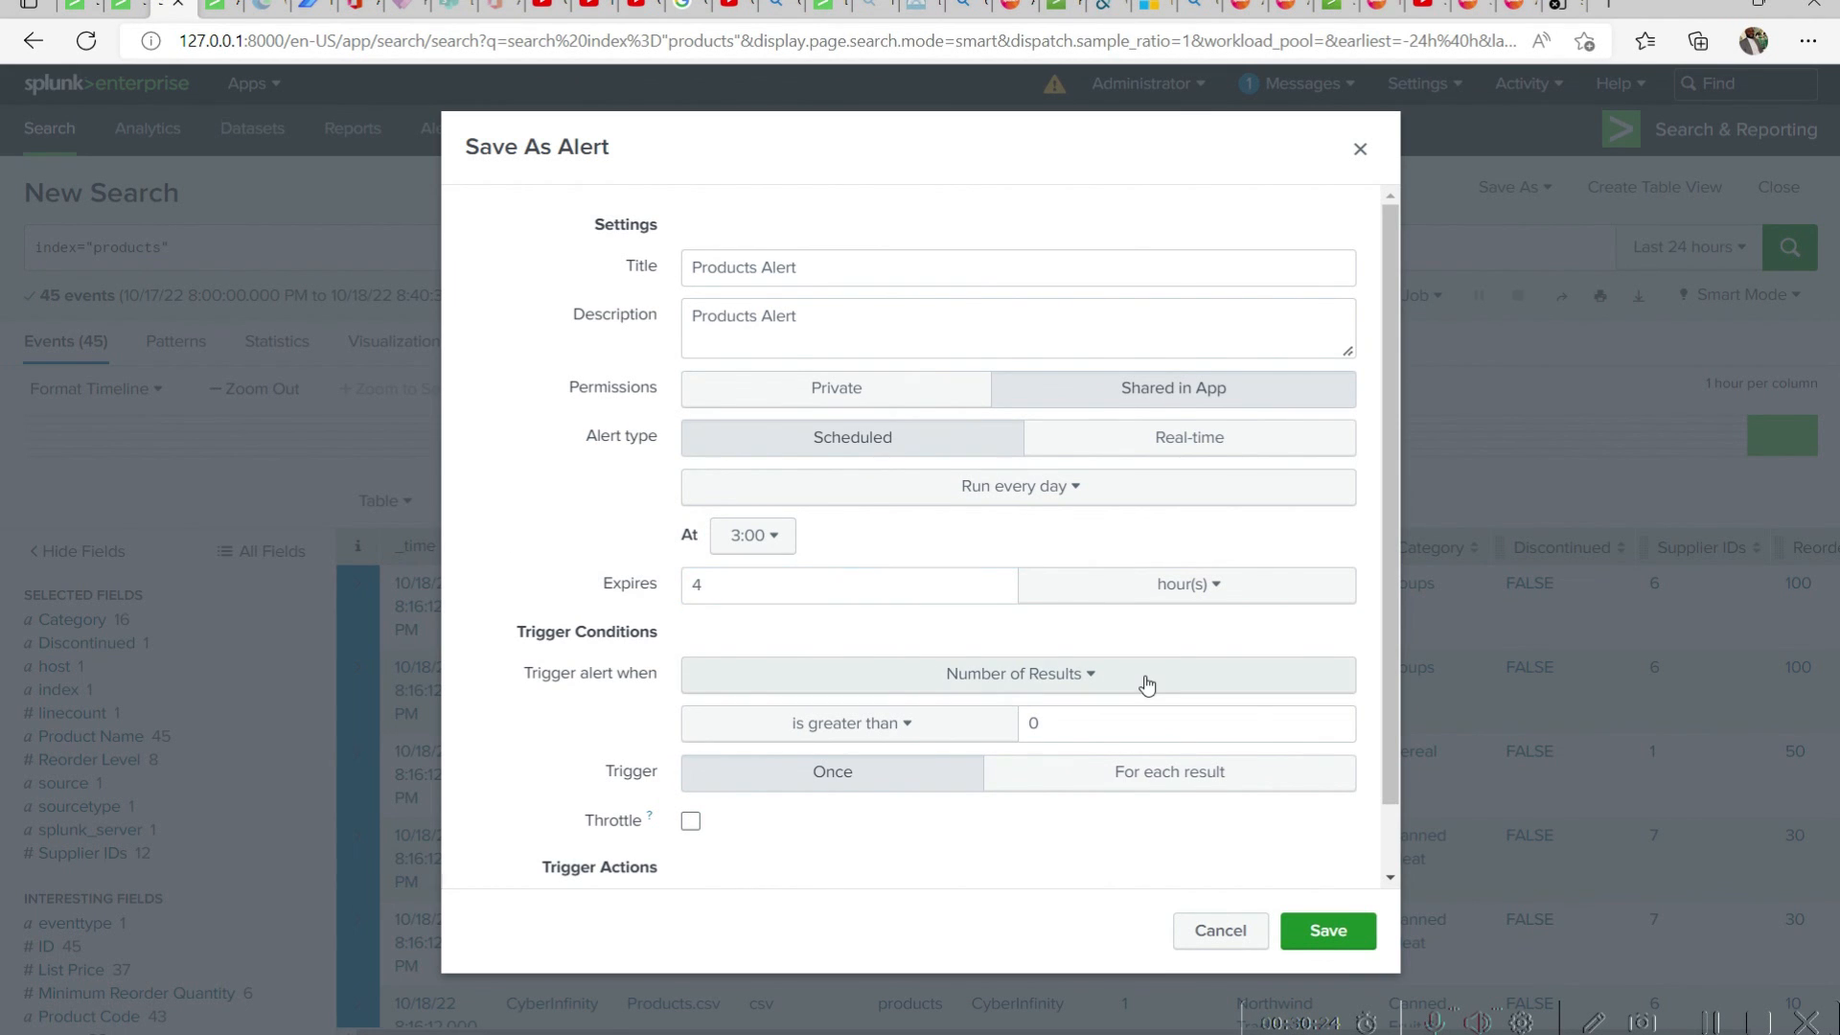
# Set the alert to trigger when the number of results is greater than 100
pyautogui.scroll(-1, 1147, 684)
pyautogui.click(1088, 604)
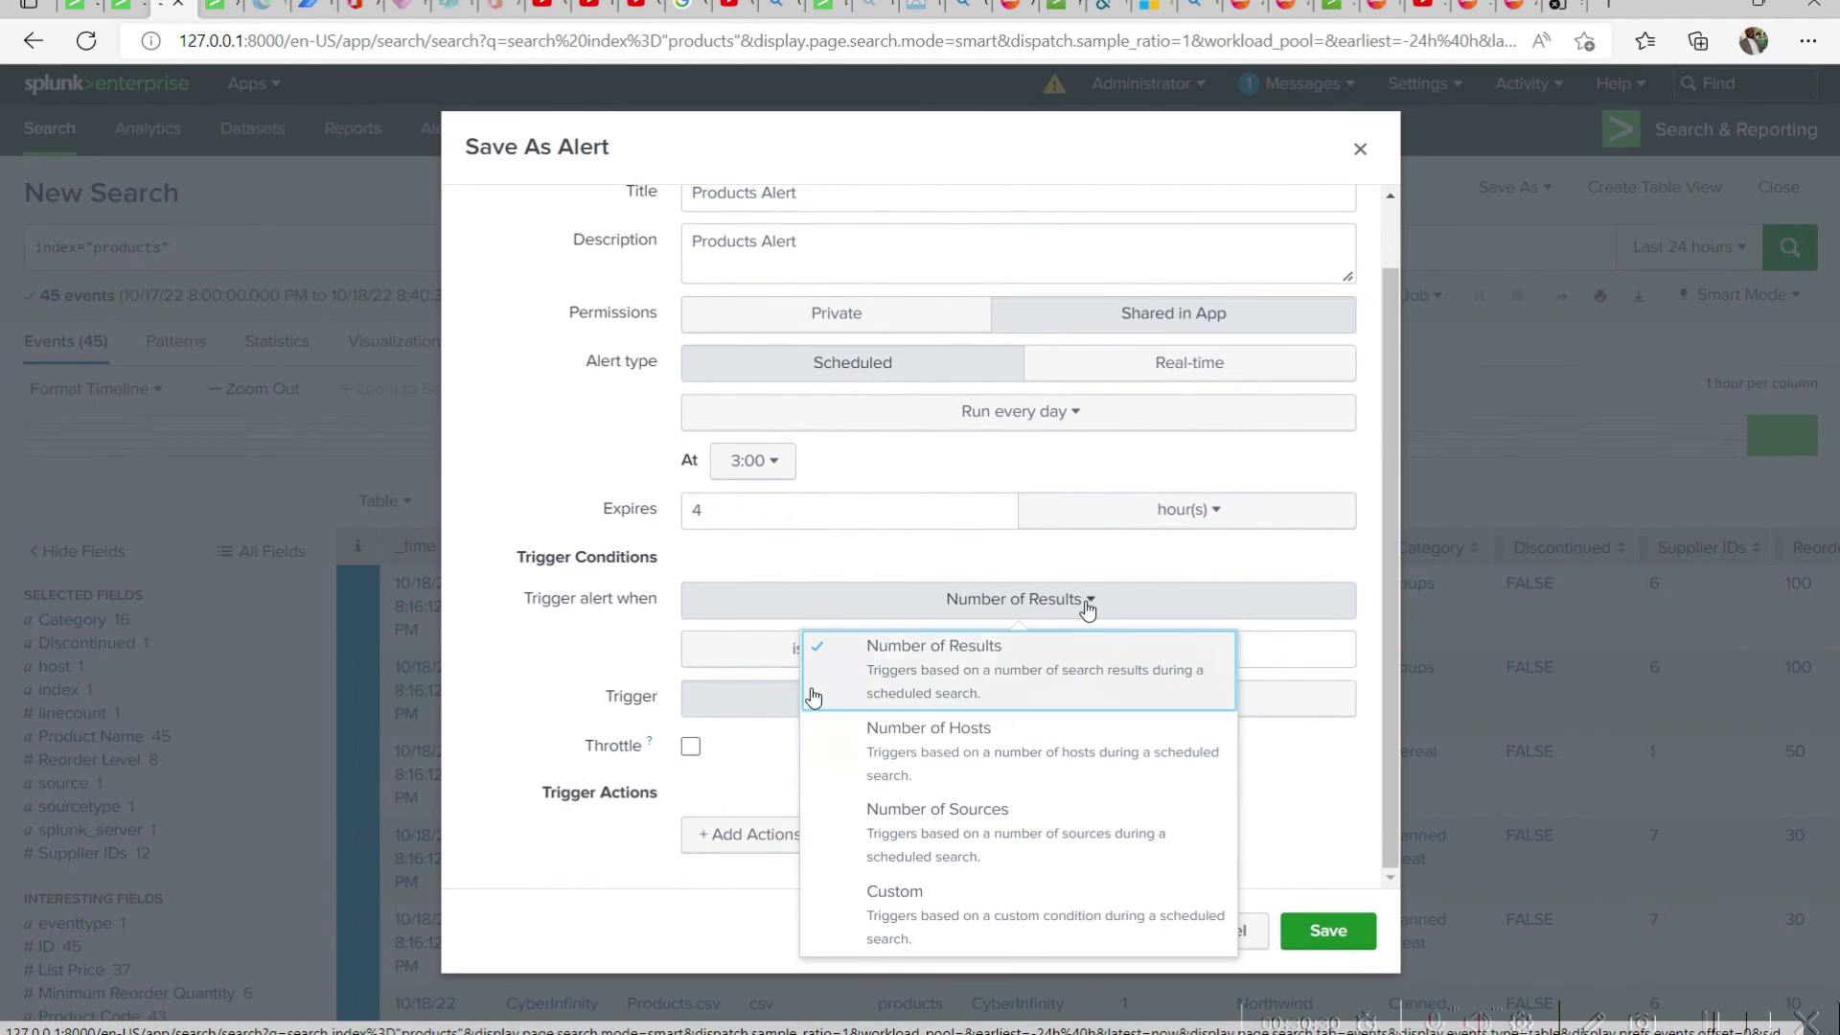
pyautogui.click(874, 682)
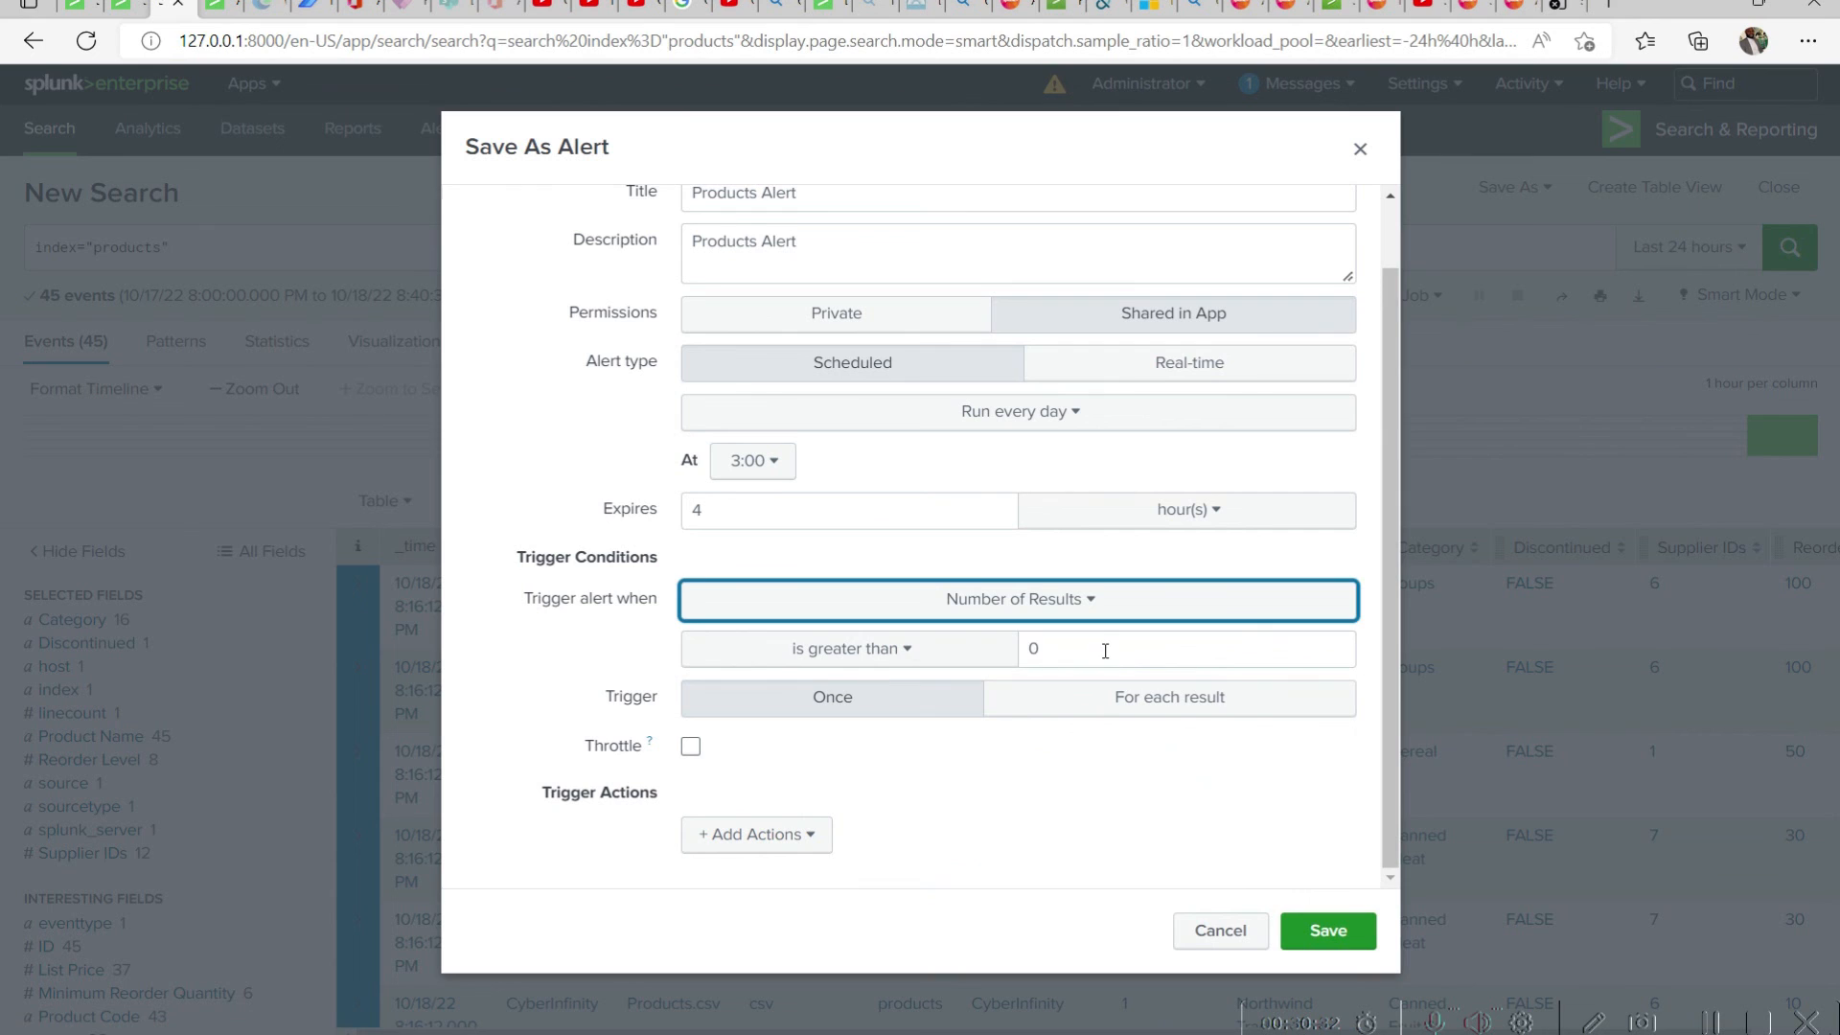
pyautogui.click(1113, 635)
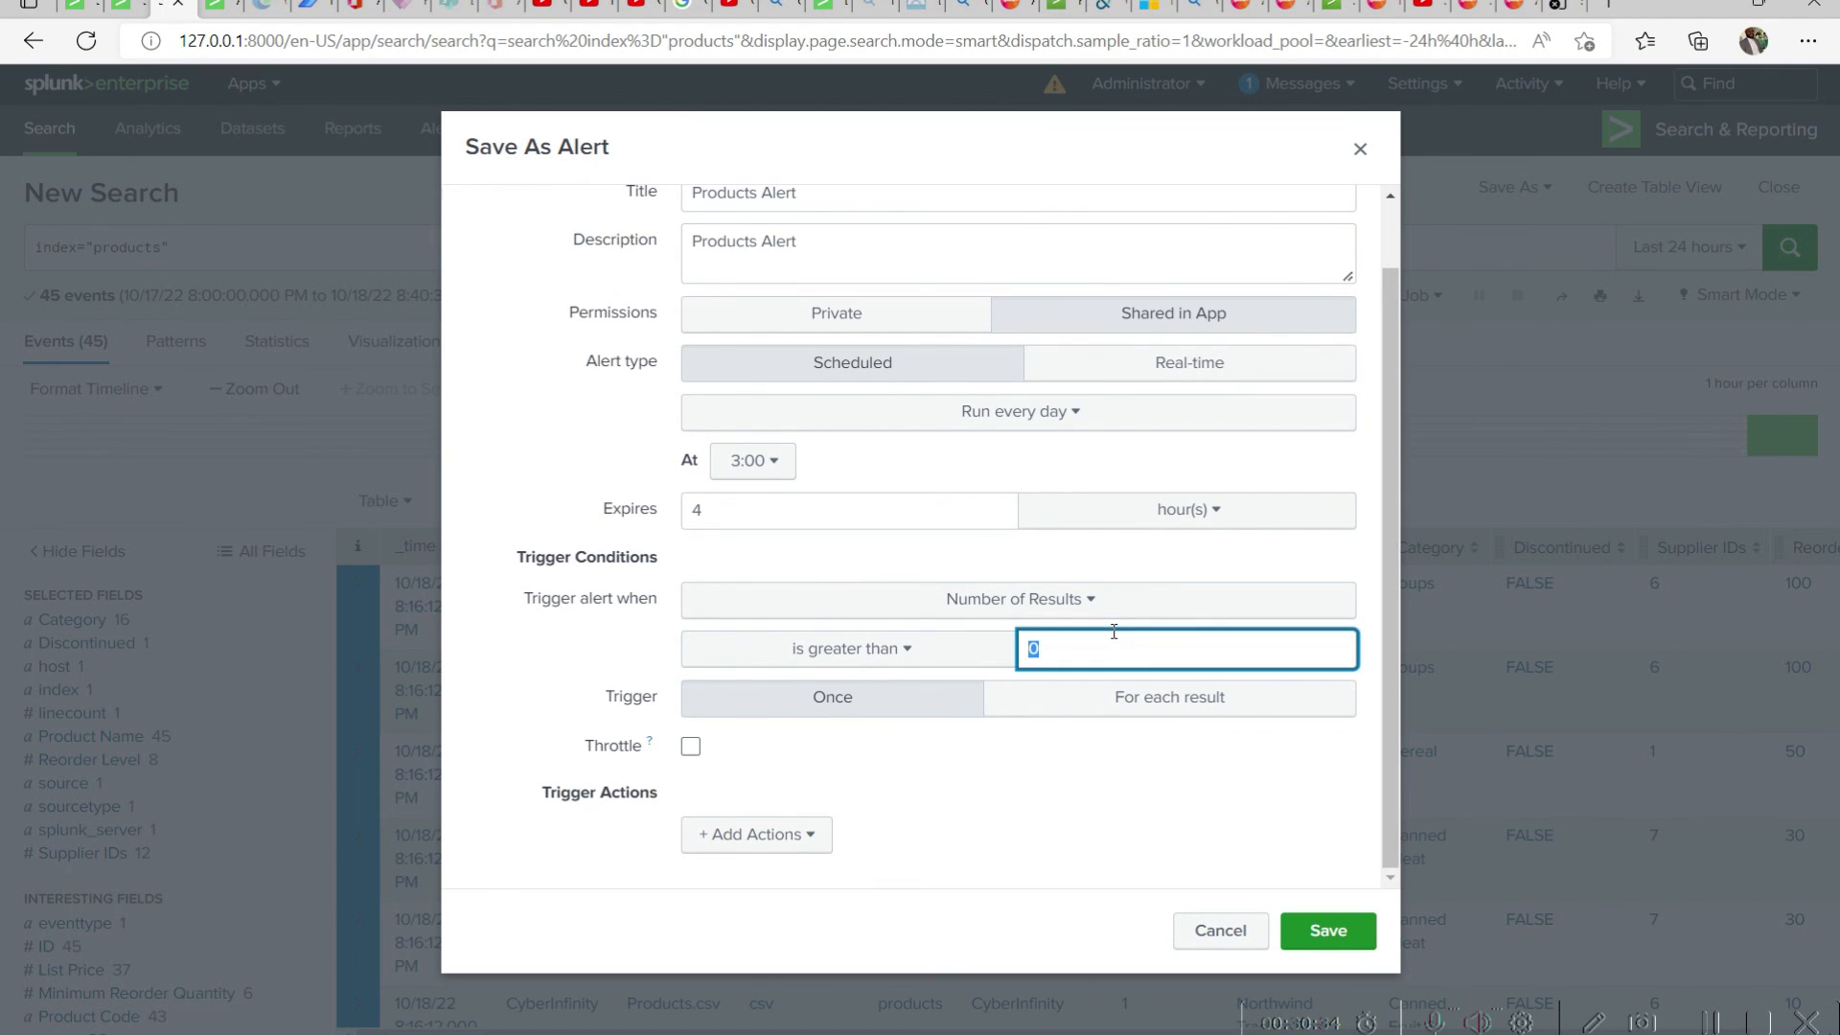
pyautogui.write('100')
# Switch to the Products workbook in Excel, enlarge its window and check the last product row, then return to the Splunk alert
pyautogui.hotkey('alt', 'Tab')
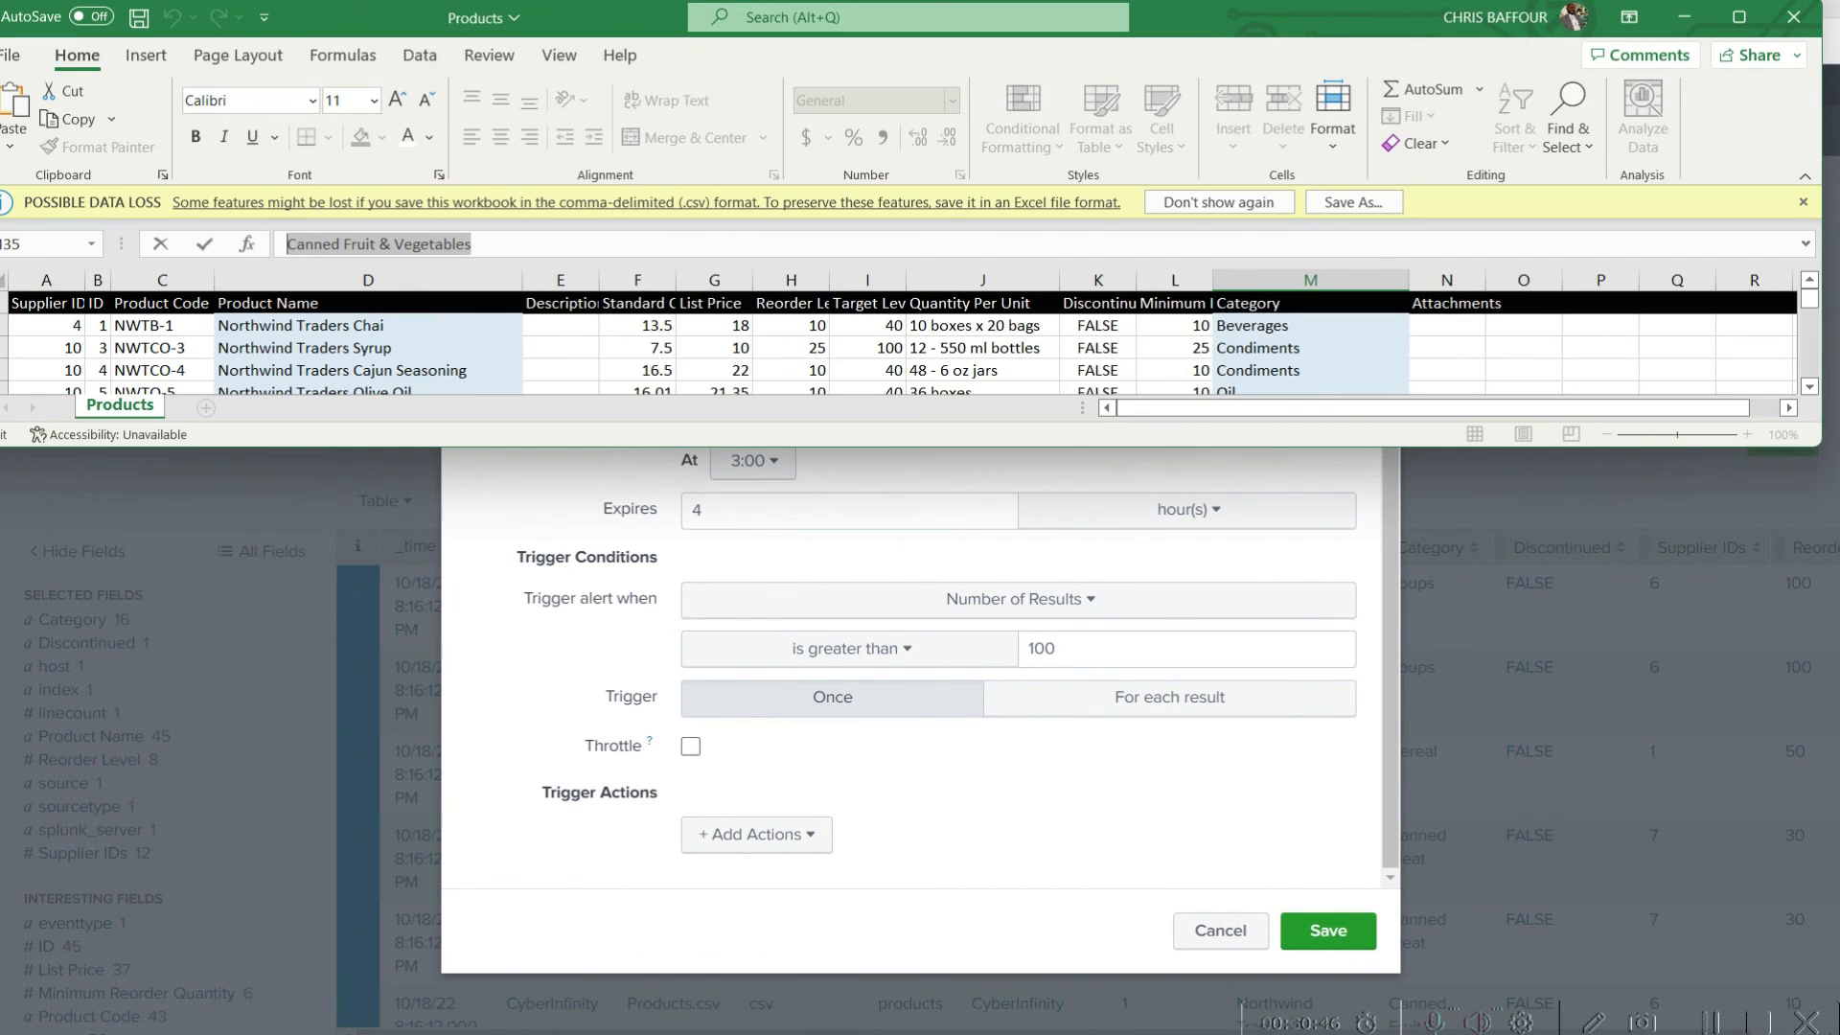
pyautogui.doubleClick(417, 446)
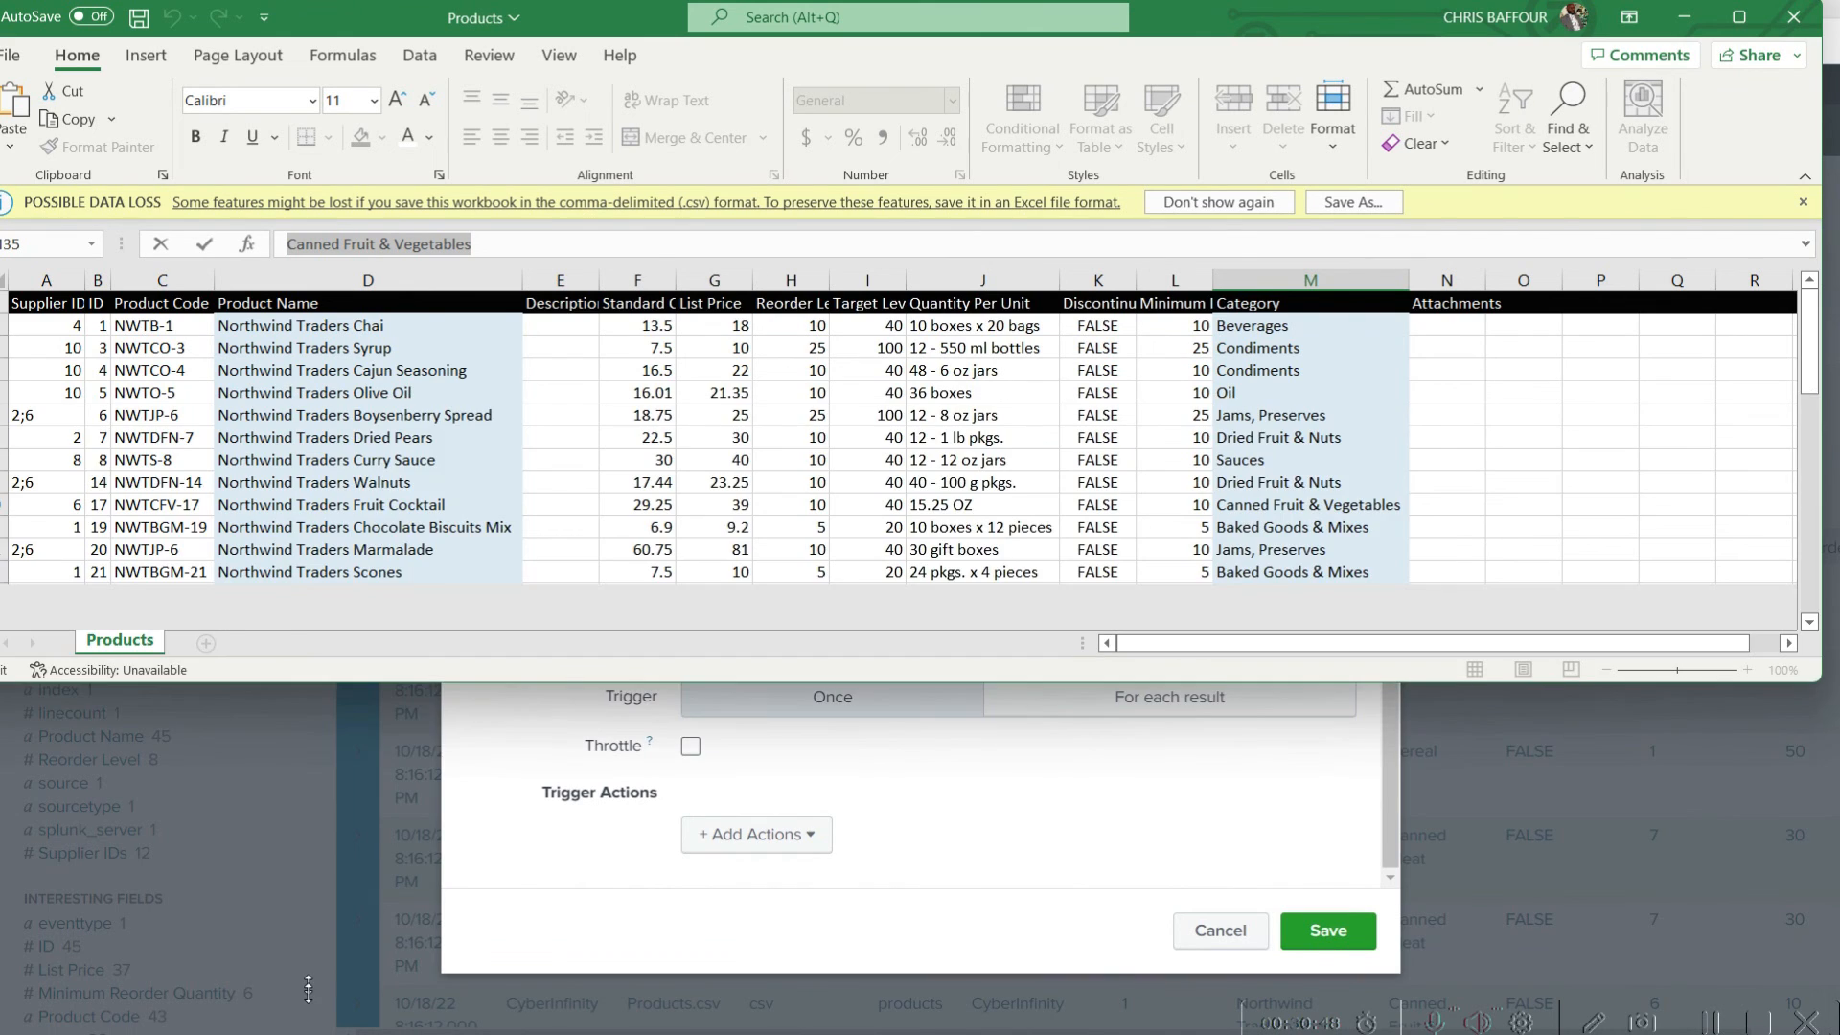
pyautogui.scroll(-8, 455, 582)
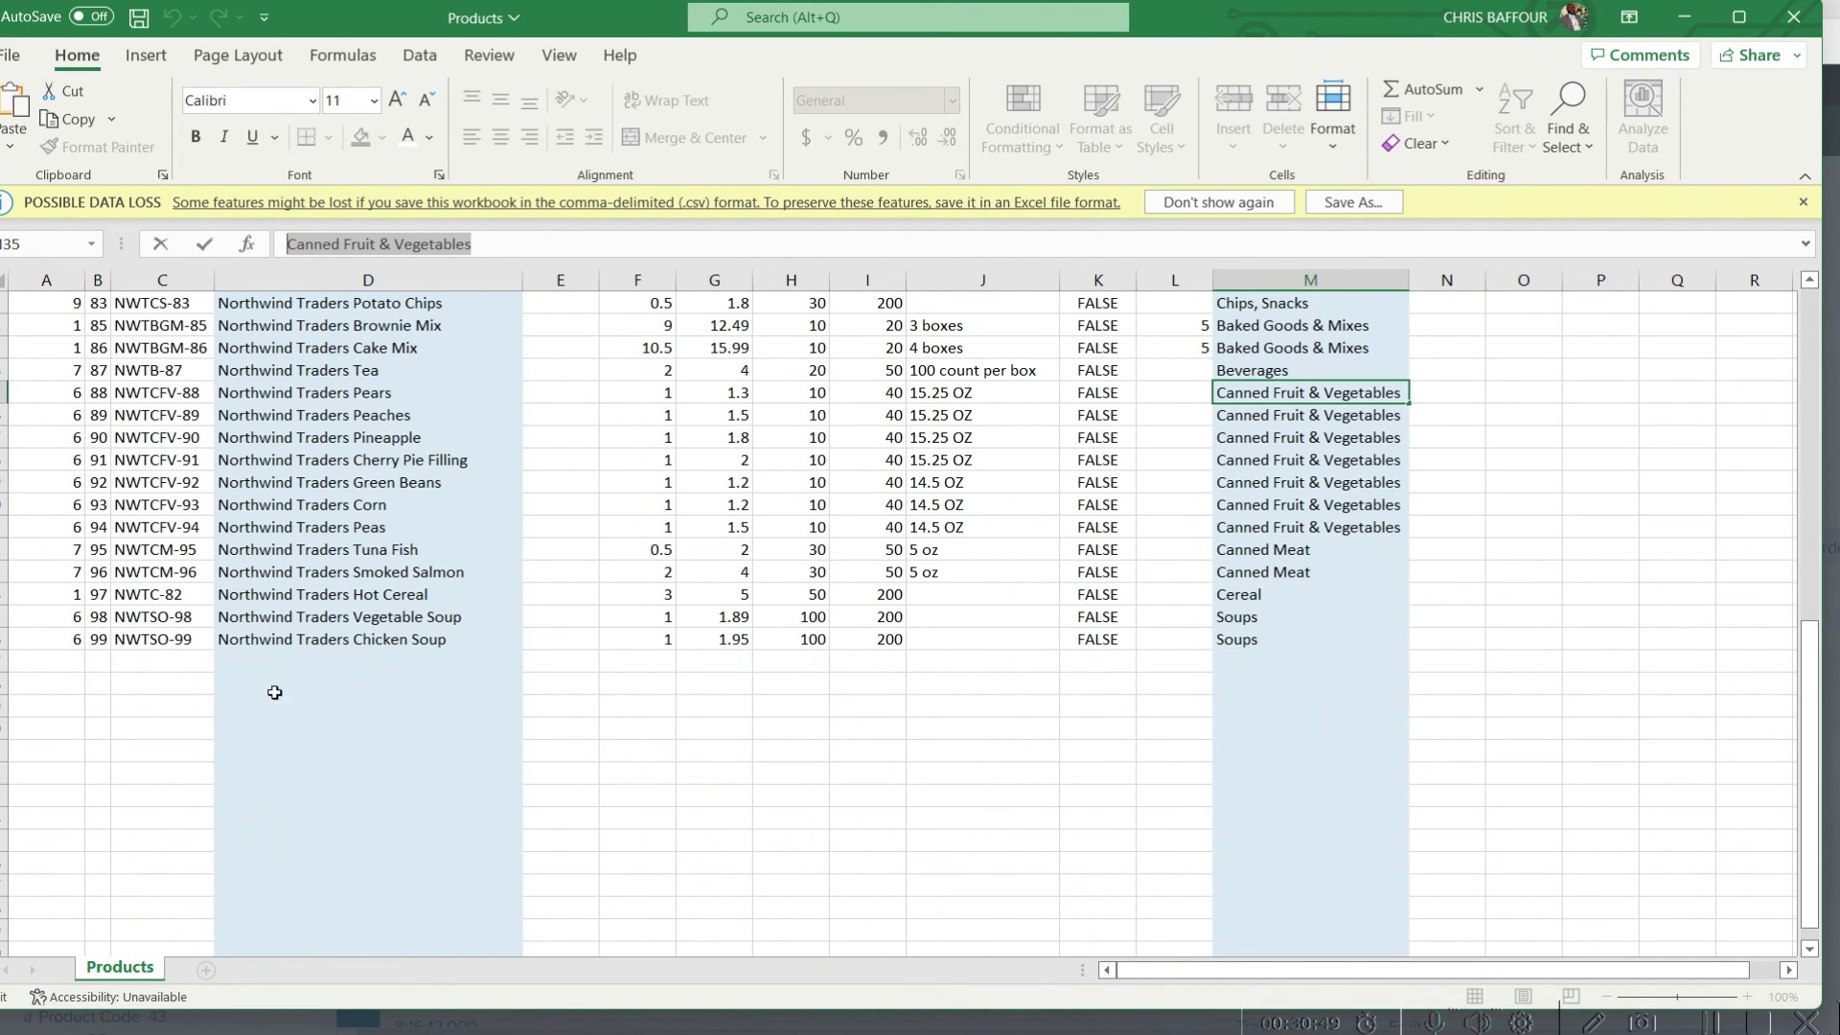
pyautogui.click(16, 639)
pyautogui.moveTo(1659, 19); pyautogui.dragTo(1376, 116)
pyautogui.click(1376, 117)
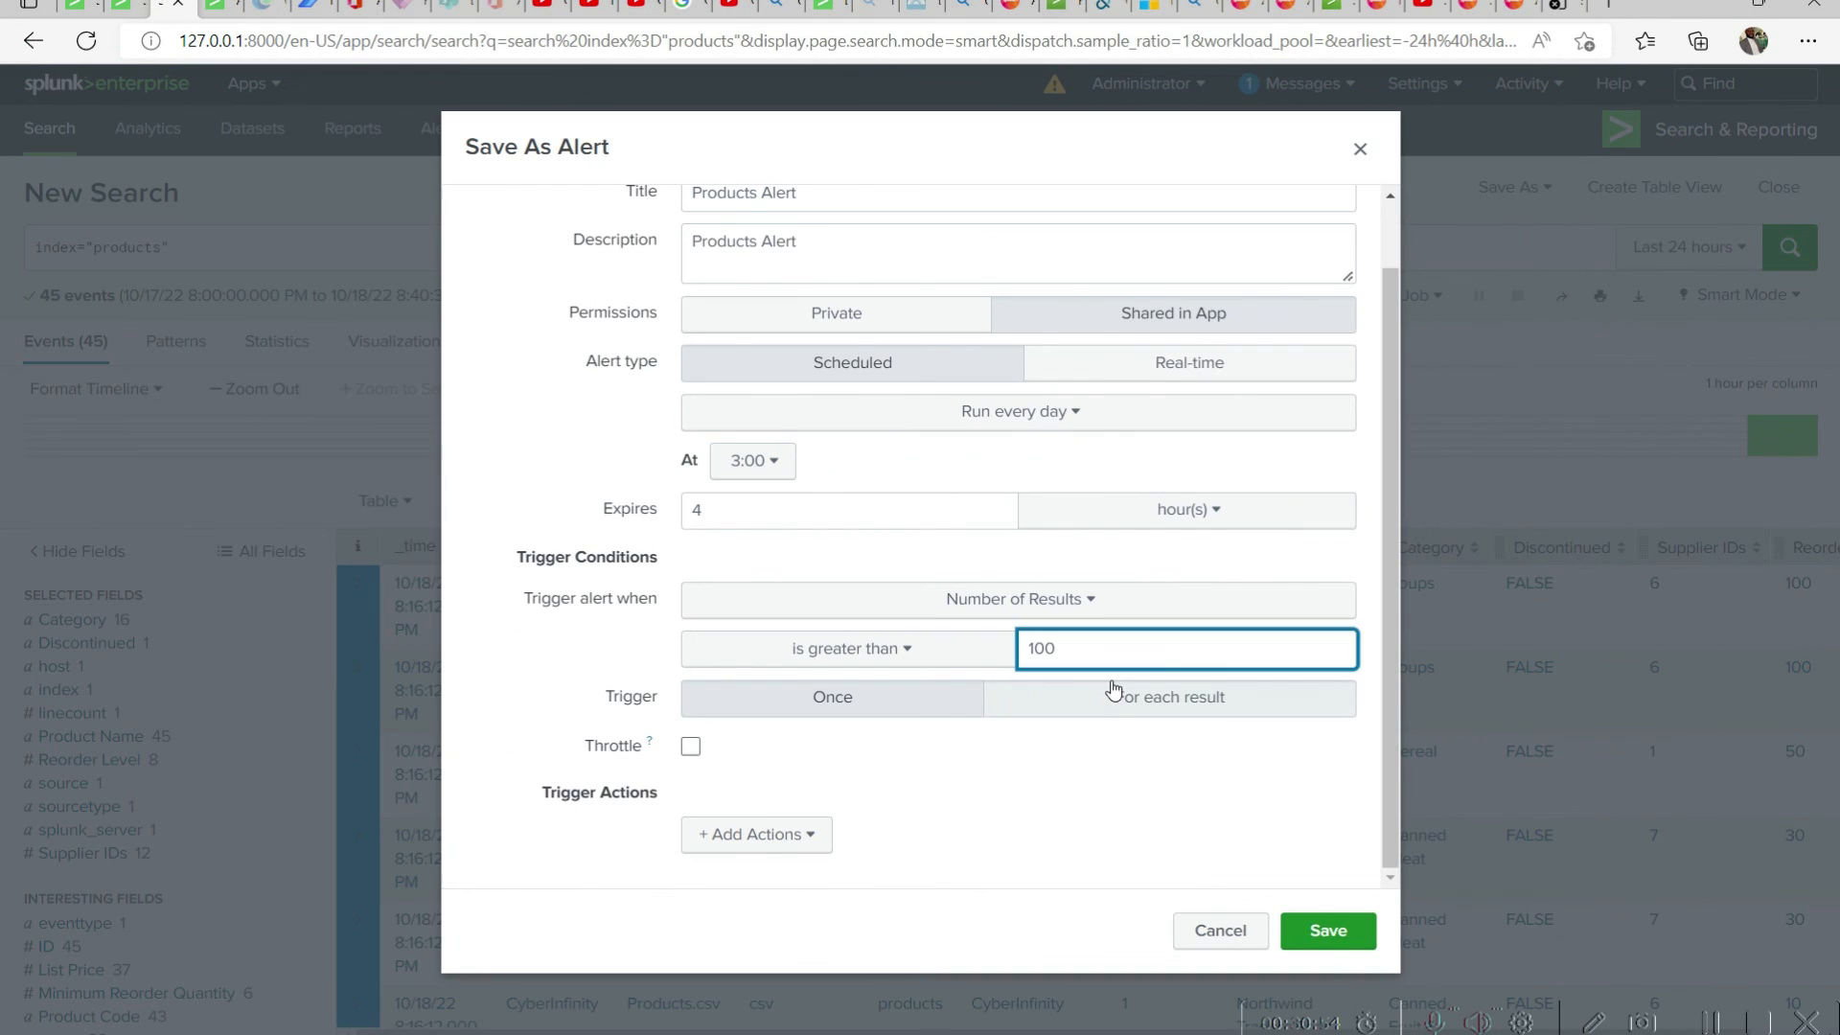
# Set the alert's number-of-results threshold to 48 and try to save the alert
pyautogui.doubleClick(1018, 659)
pyautogui.write('48')
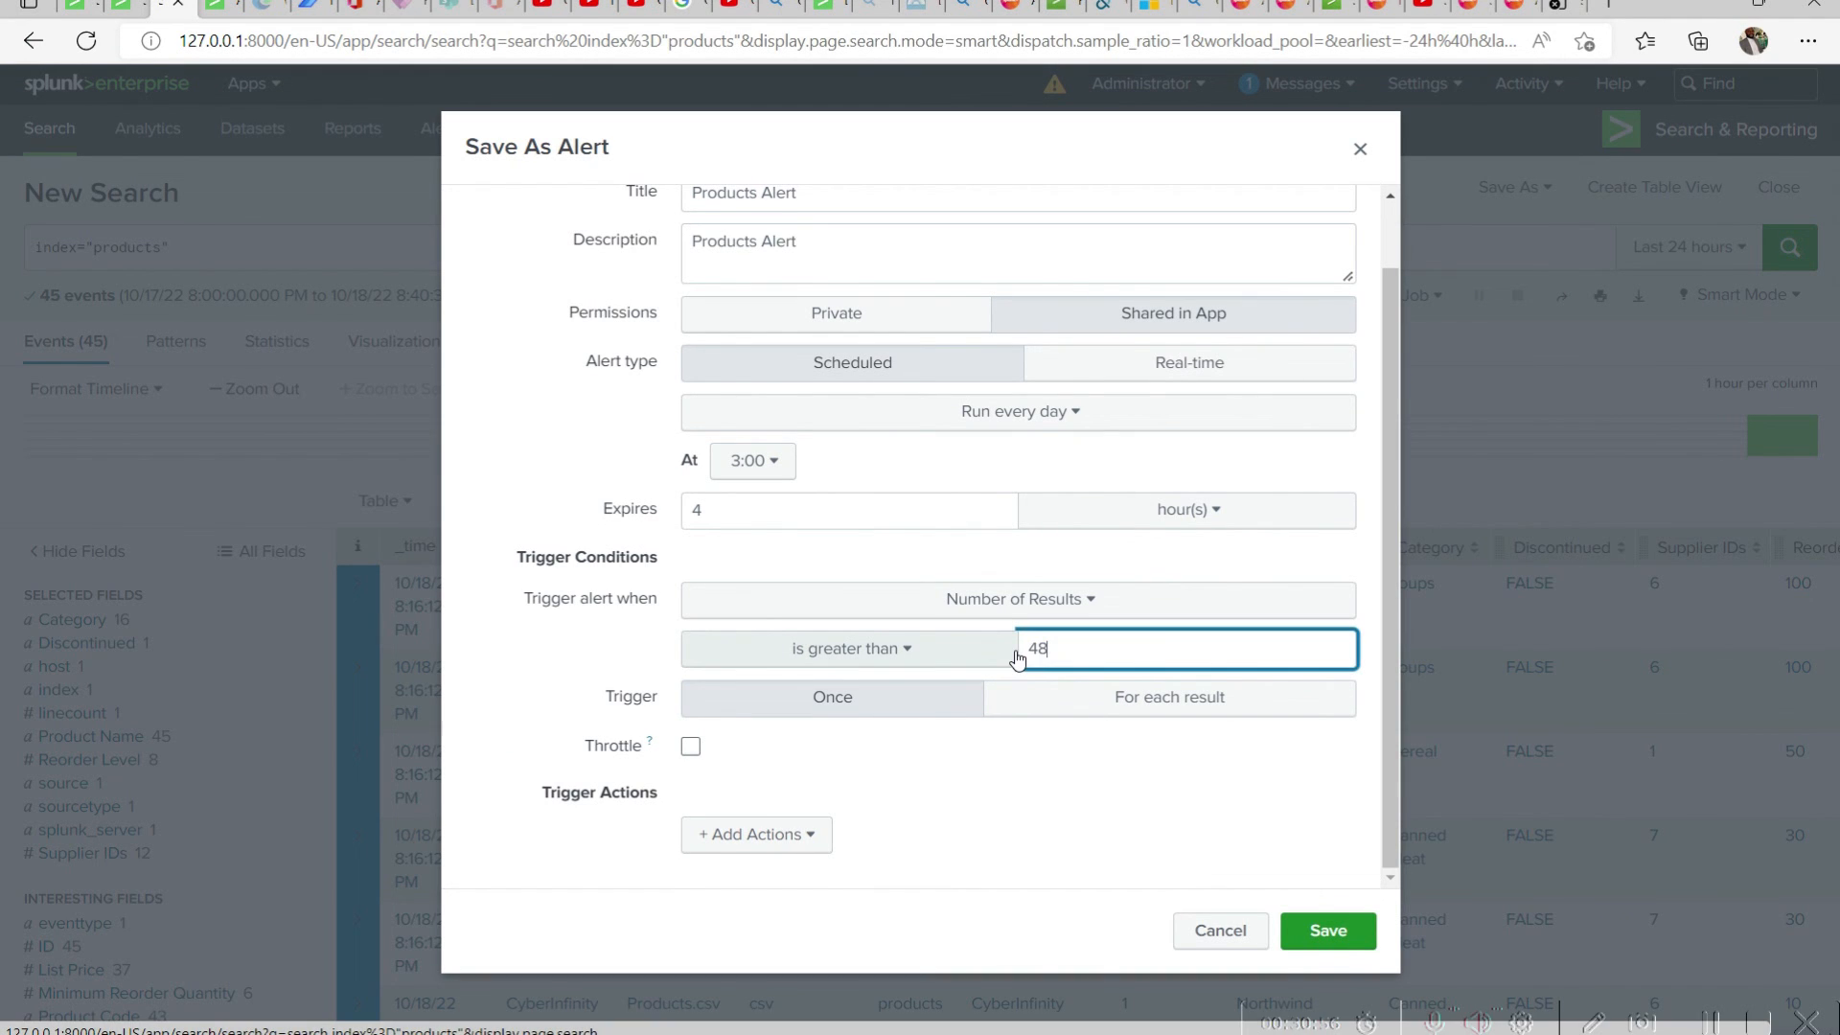
pyautogui.click(1365, 939)
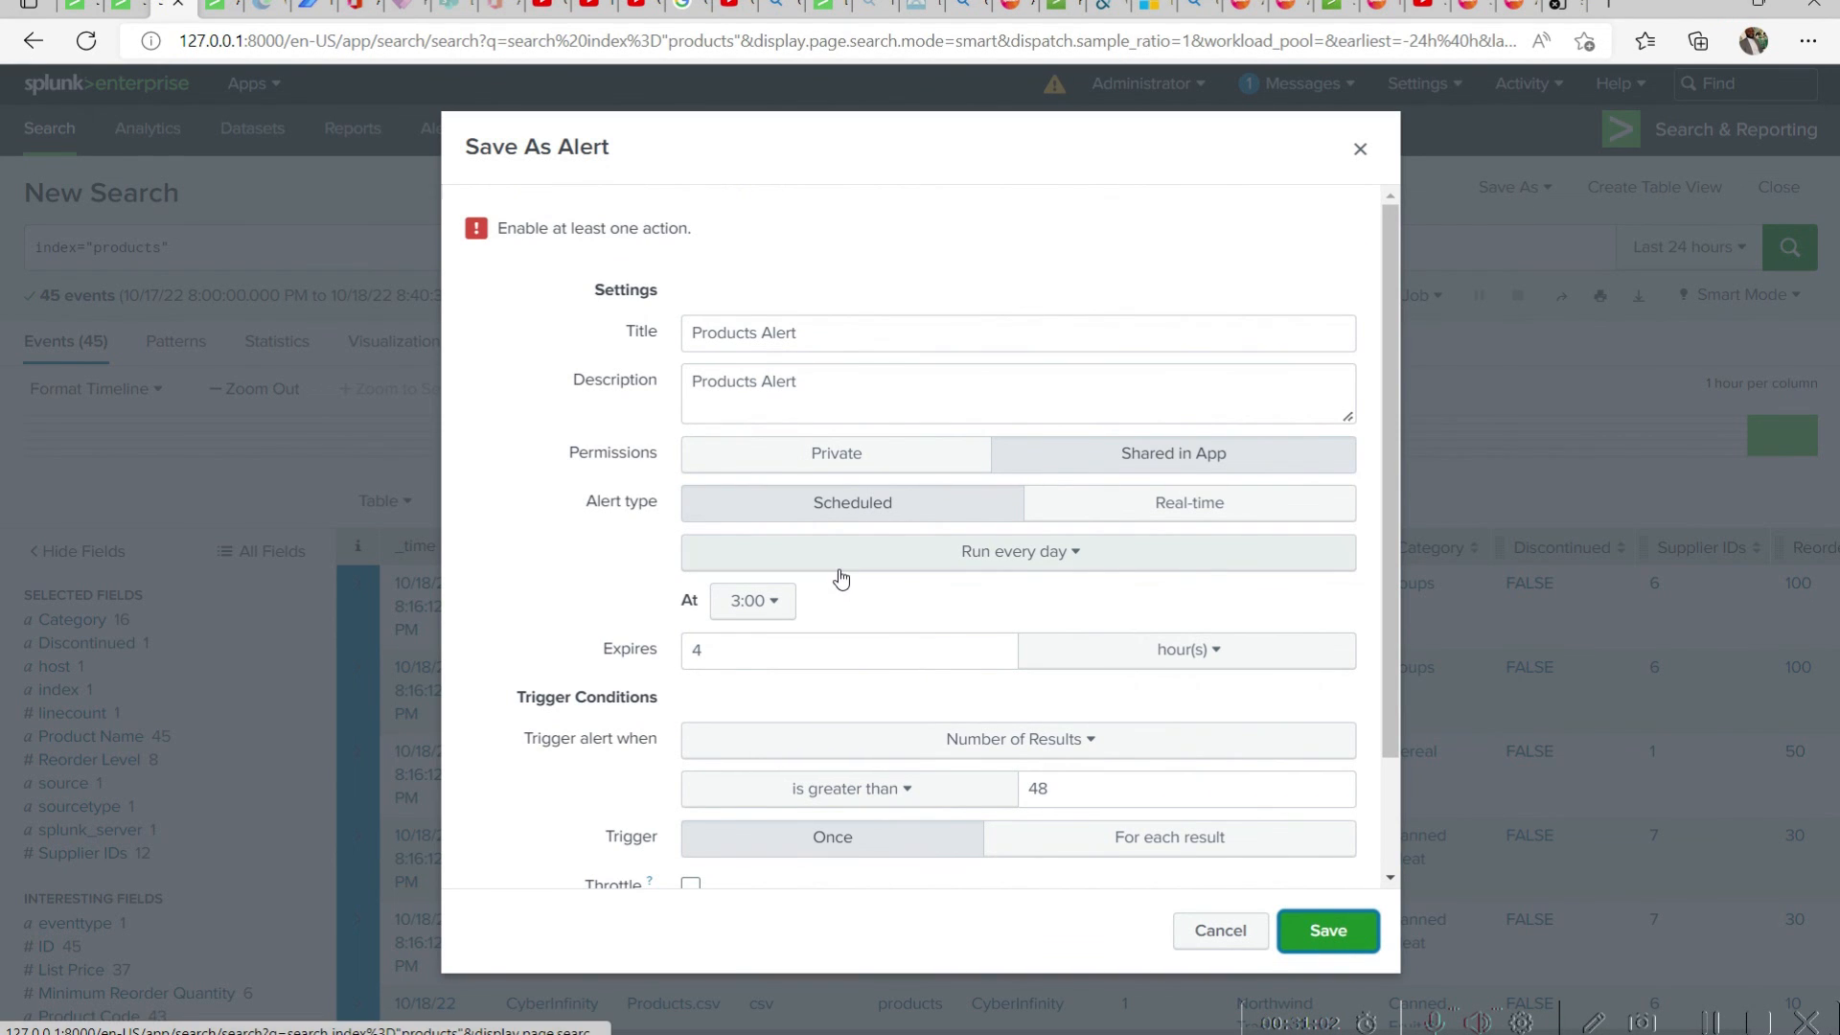
# Find "action" on the page and add a Log Event trigger action to the alert
pyautogui.hotkey('ctrl', 'f')
pyautogui.write('a')
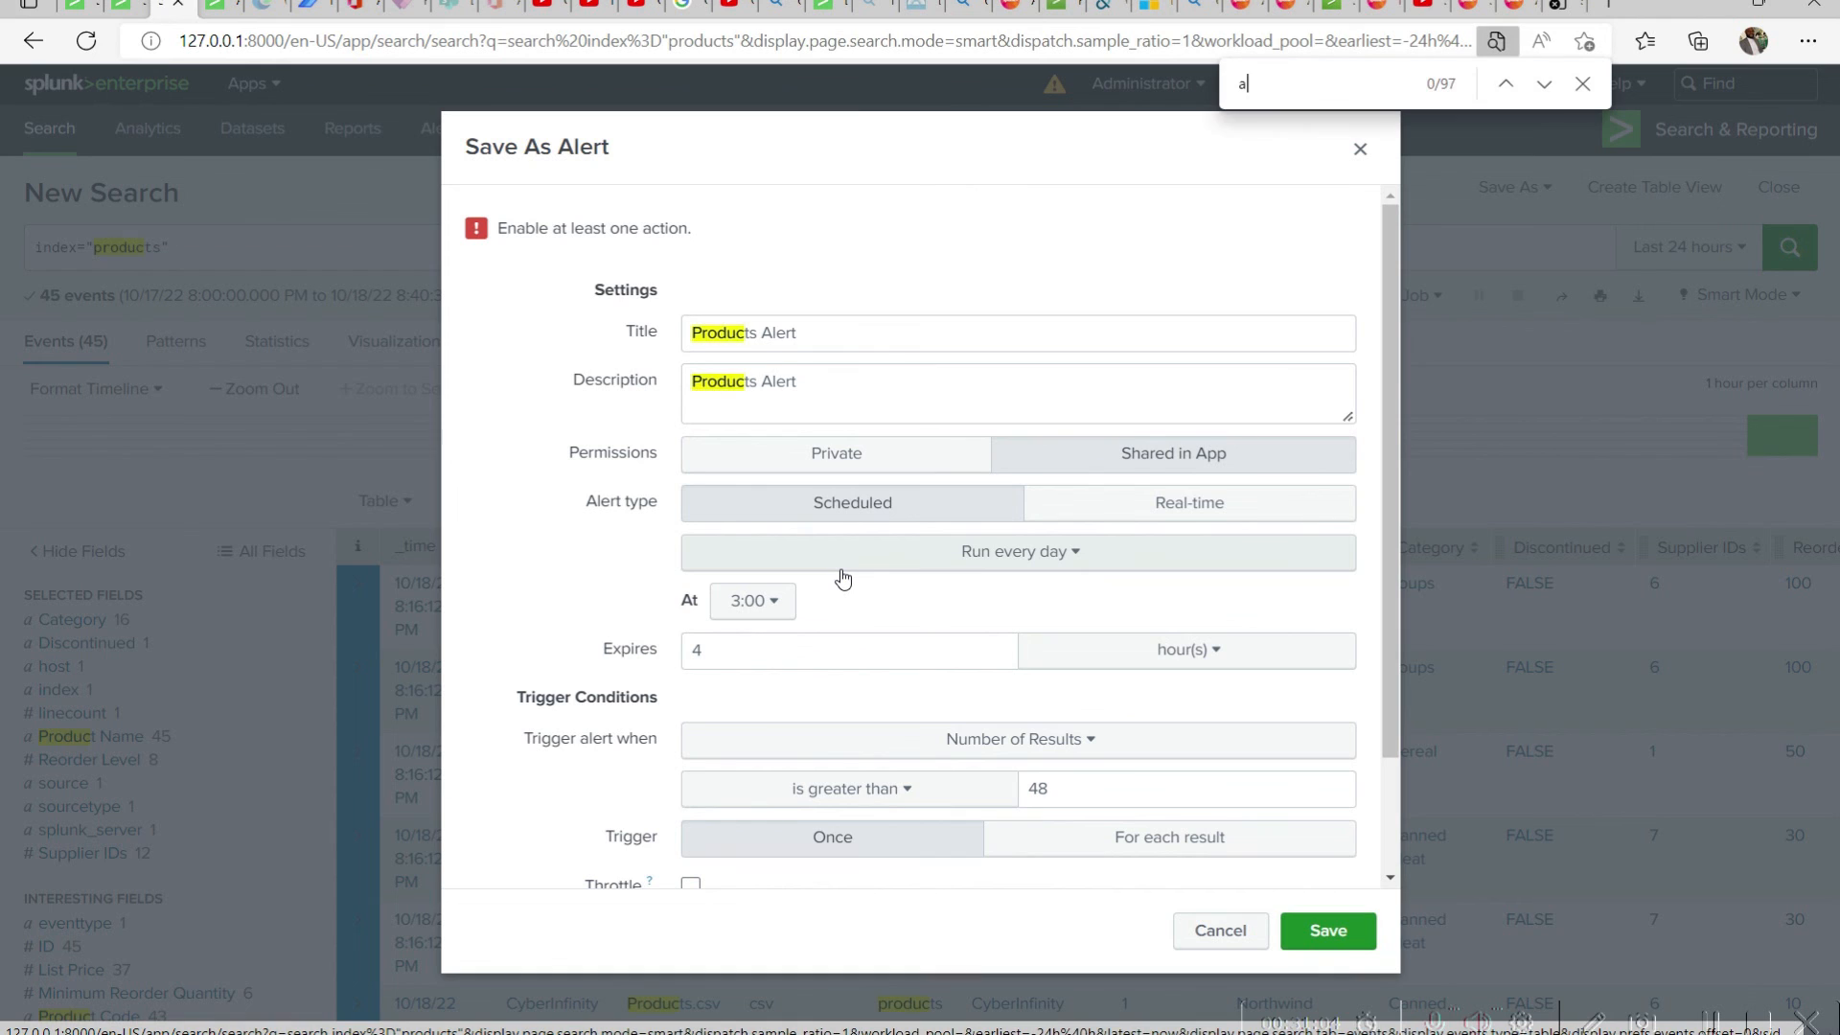
pyautogui.write('ction')
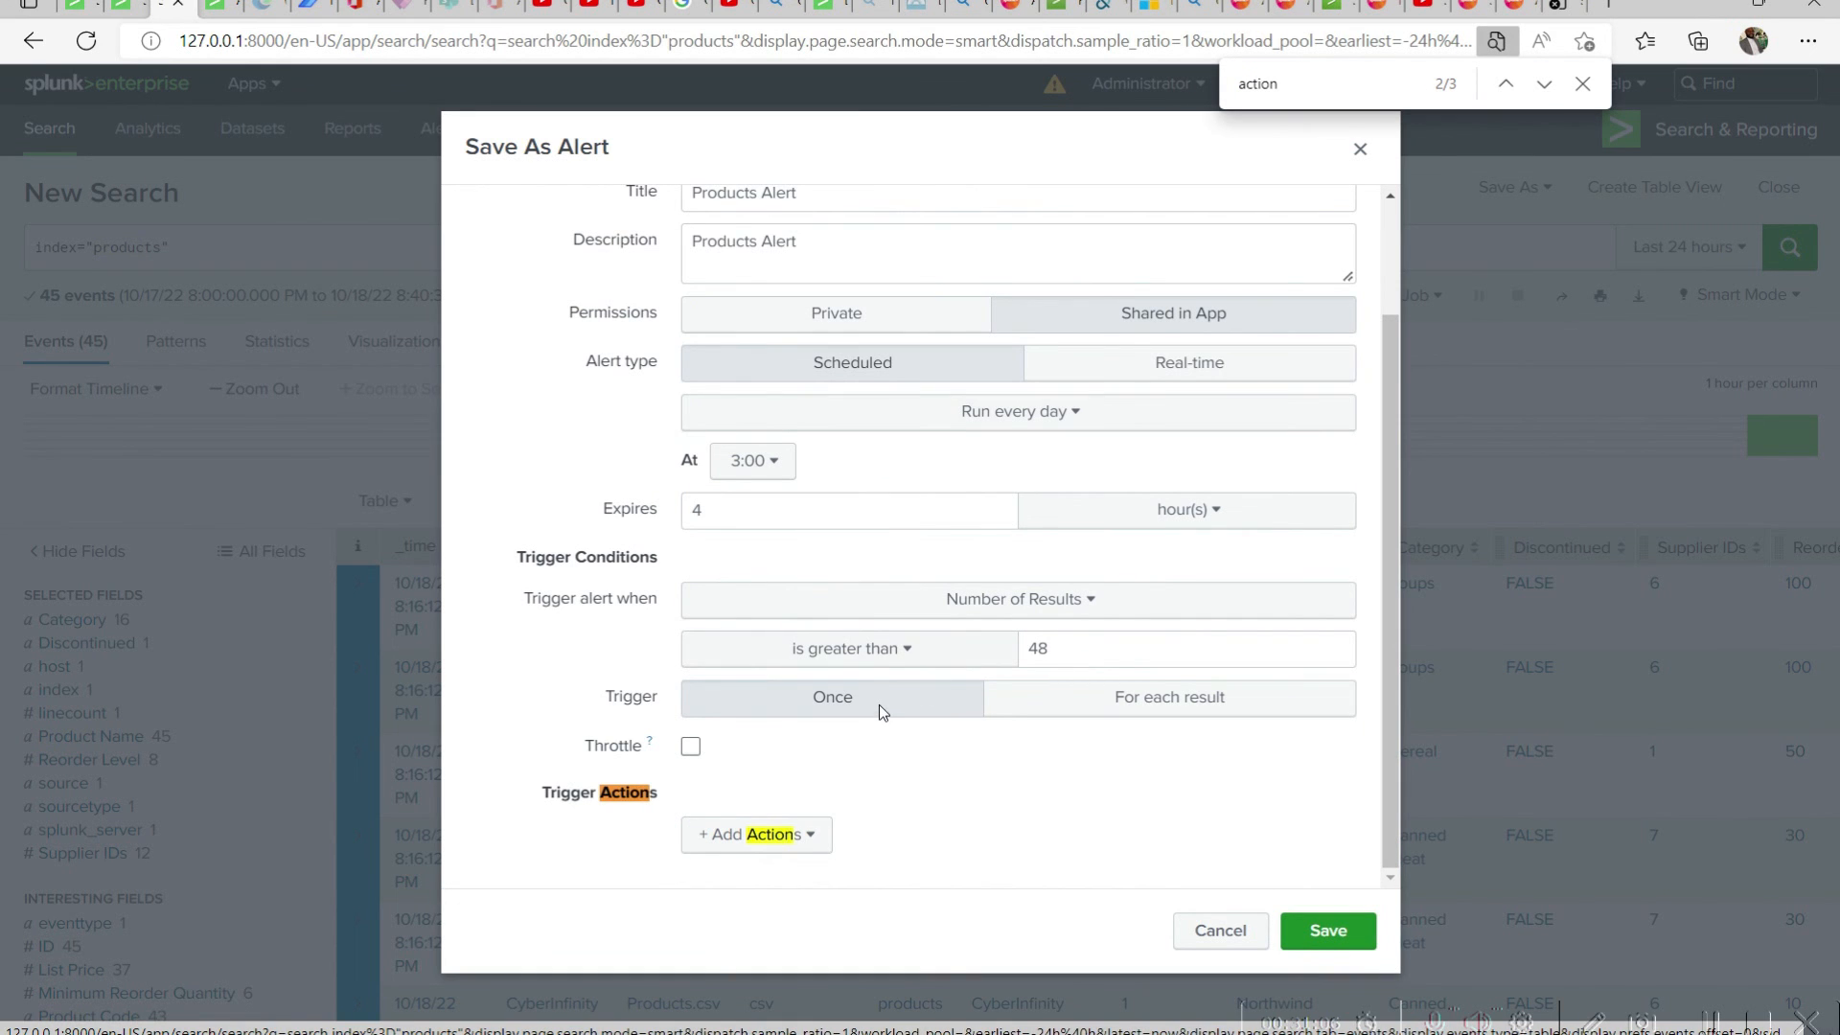
pyautogui.click(829, 833)
pyautogui.scroll(-2, 757, 652)
pyautogui.scroll(1, 780, 587)
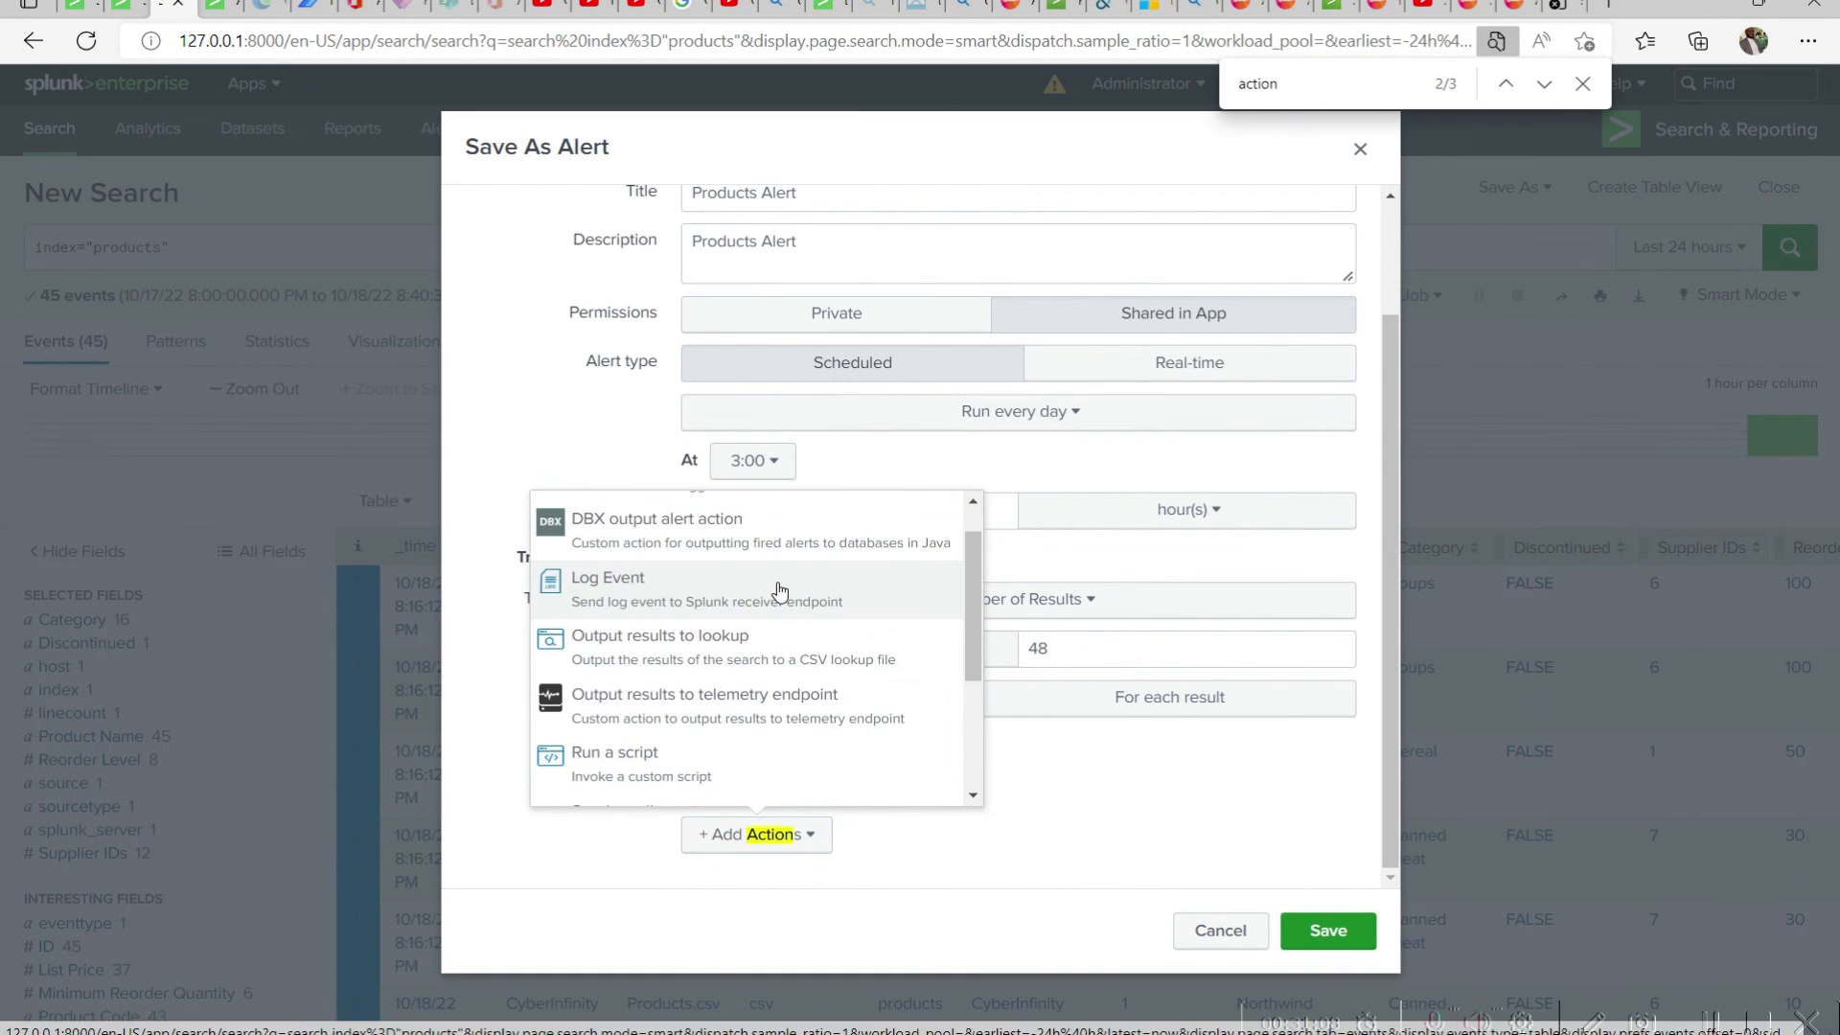
pyautogui.click(780, 587)
# Enter "New products have been added" as the logged event text and save the alert
pyautogui.click(985, 349)
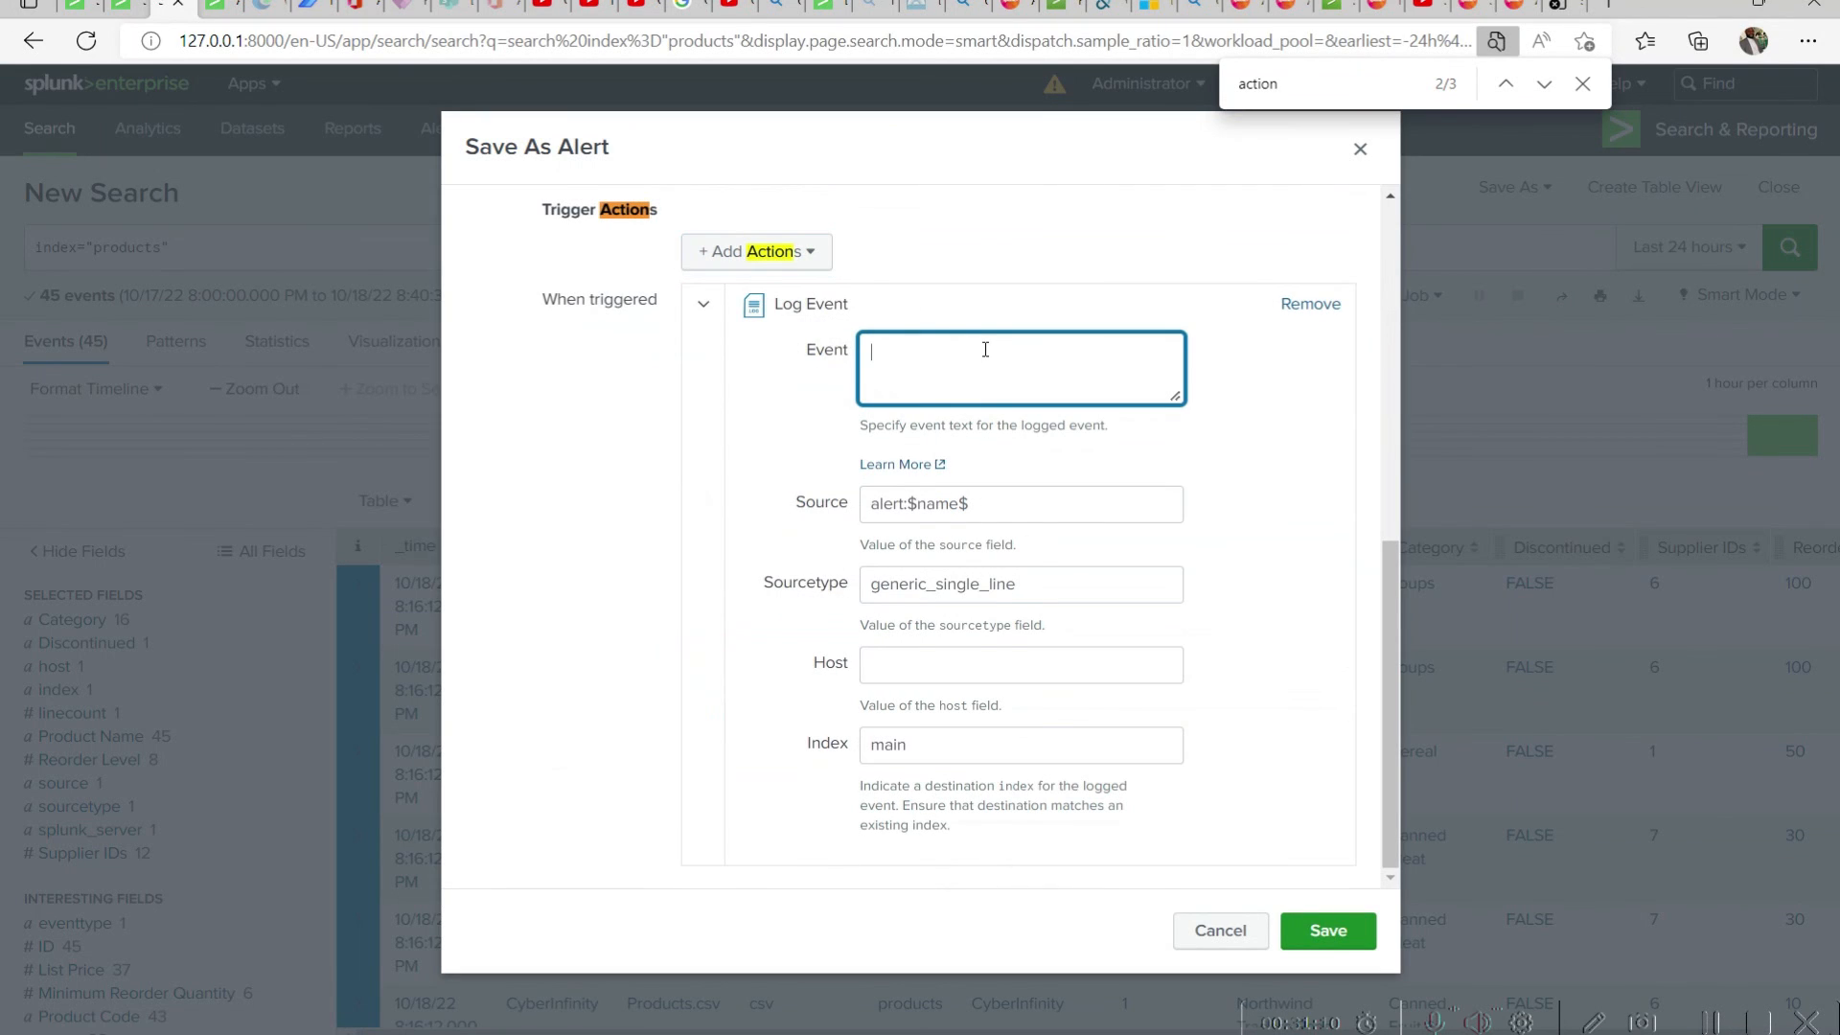
pyautogui.write('A new products')
pyautogui.hotkey('ctrl', 'a')
pyautogui.write('New products have b')
pyautogui.write('ddeed.')
pyautogui.press('BackSpace')
pyautogui.press('BackSpace')
pyautogui.press('BackSpace')
pyautogui.write('d')
pyautogui.click(1351, 935)
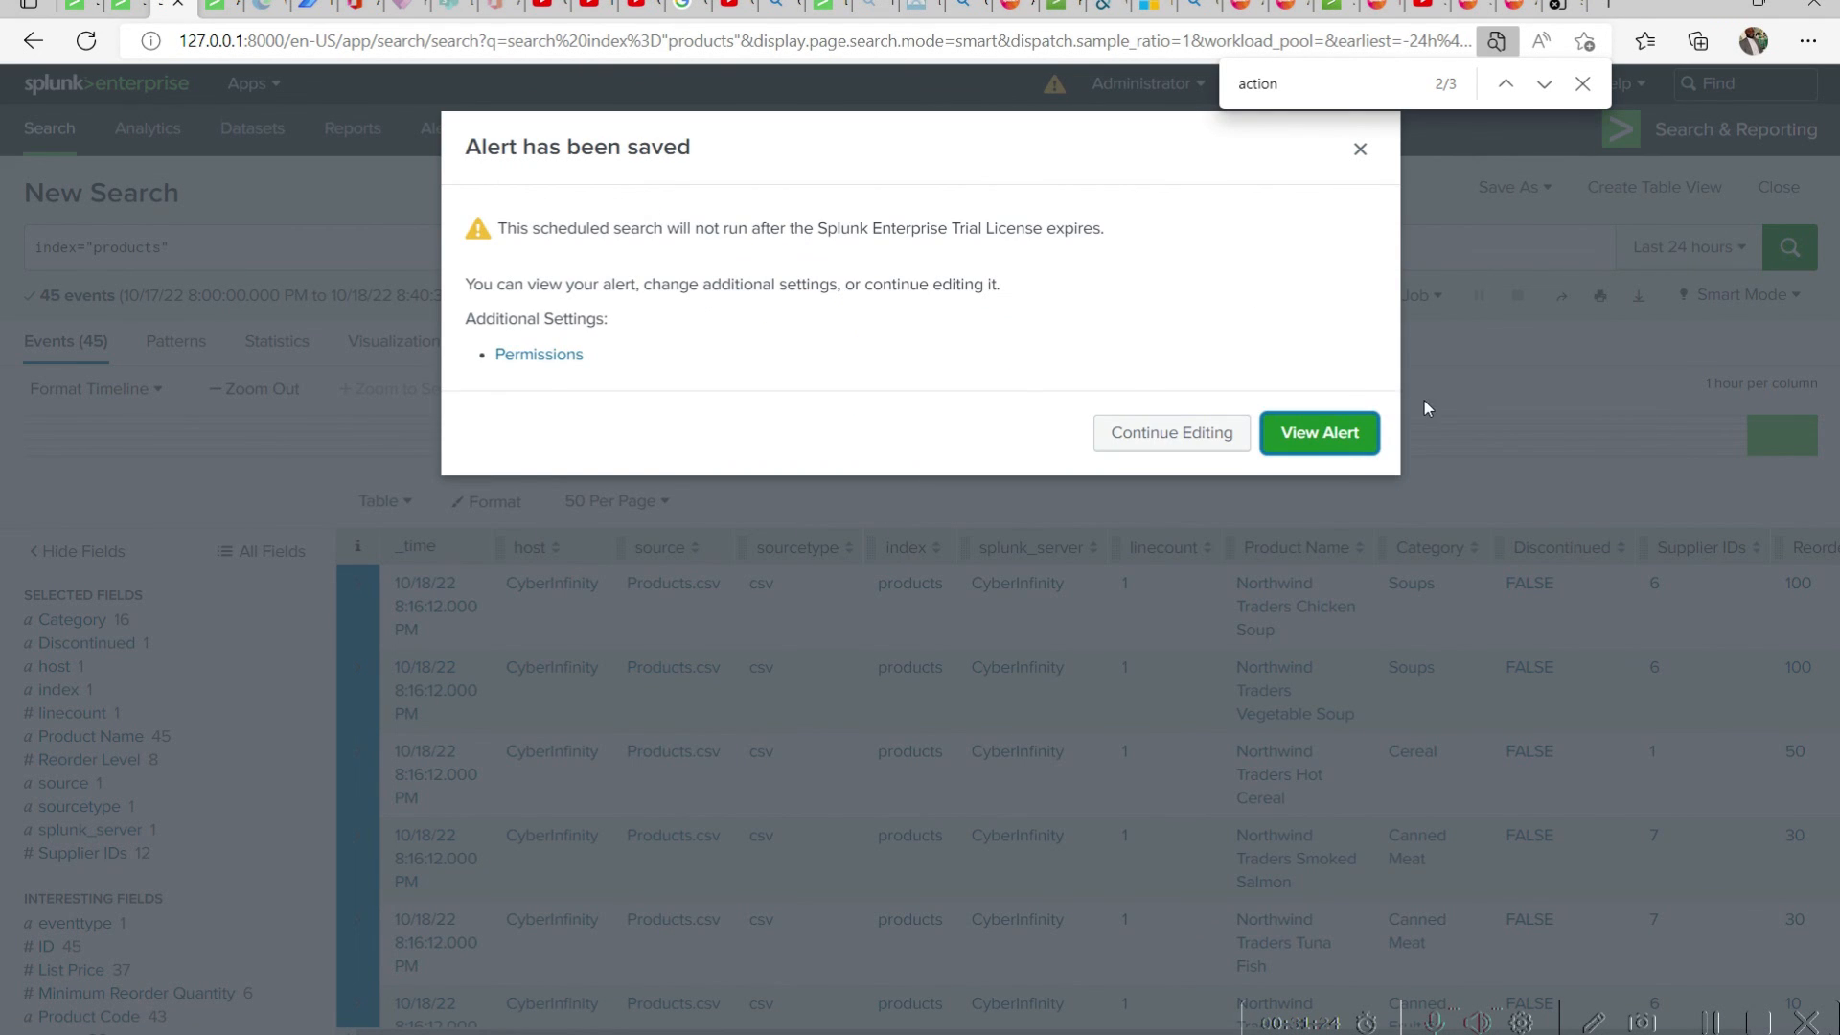
# View the saved Products Alert, then examine the details of both alerts in the app's alerts list
pyautogui.click(1305, 436)
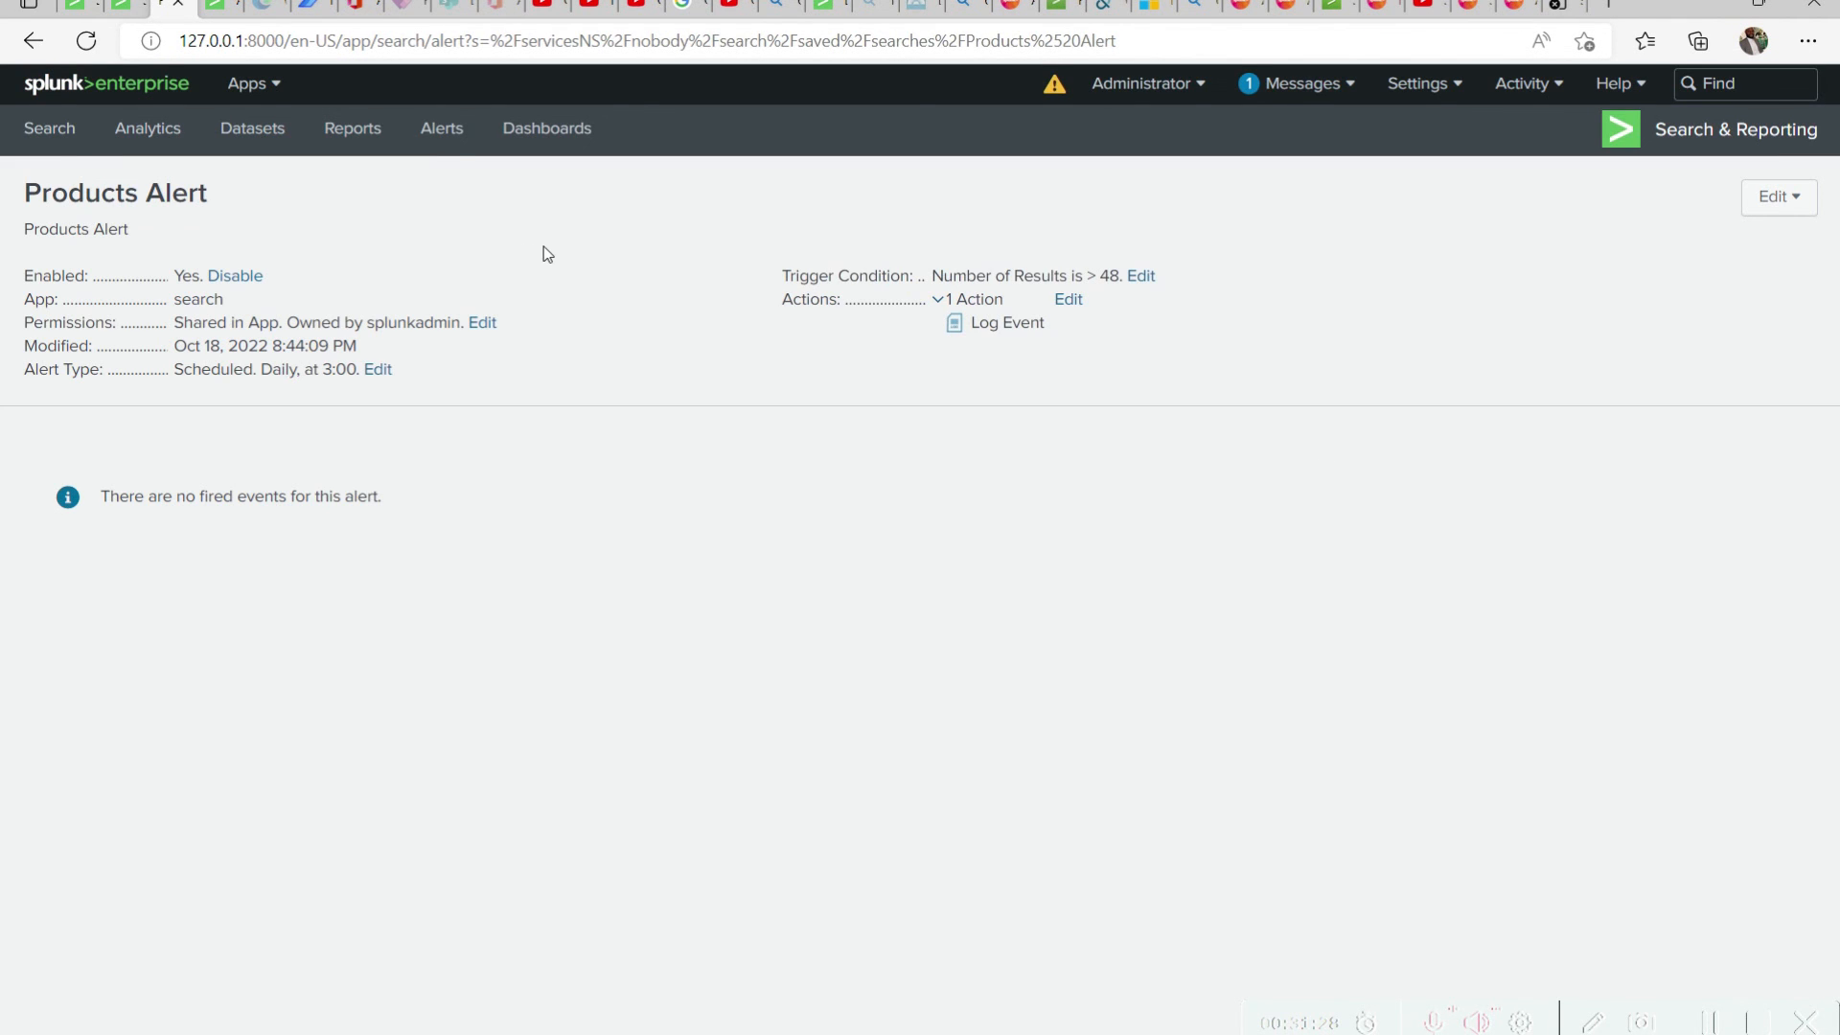
pyautogui.click(439, 130)
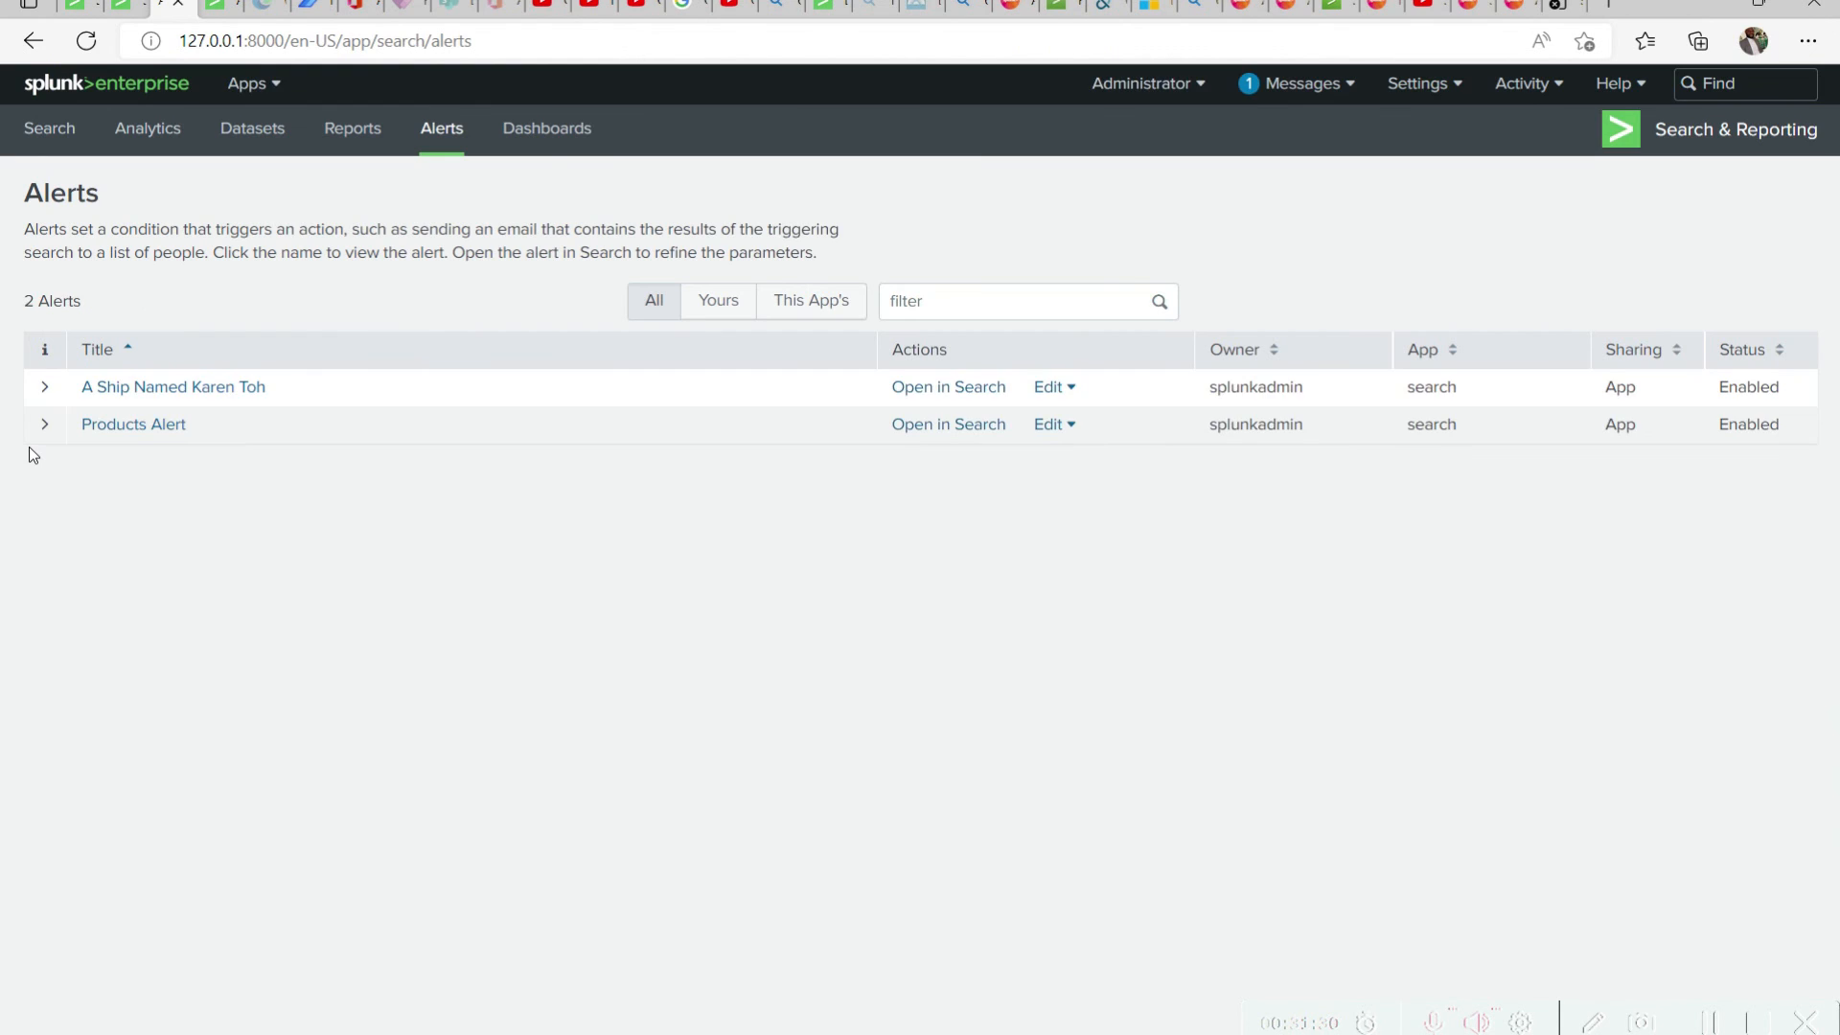
pyautogui.click(45, 424)
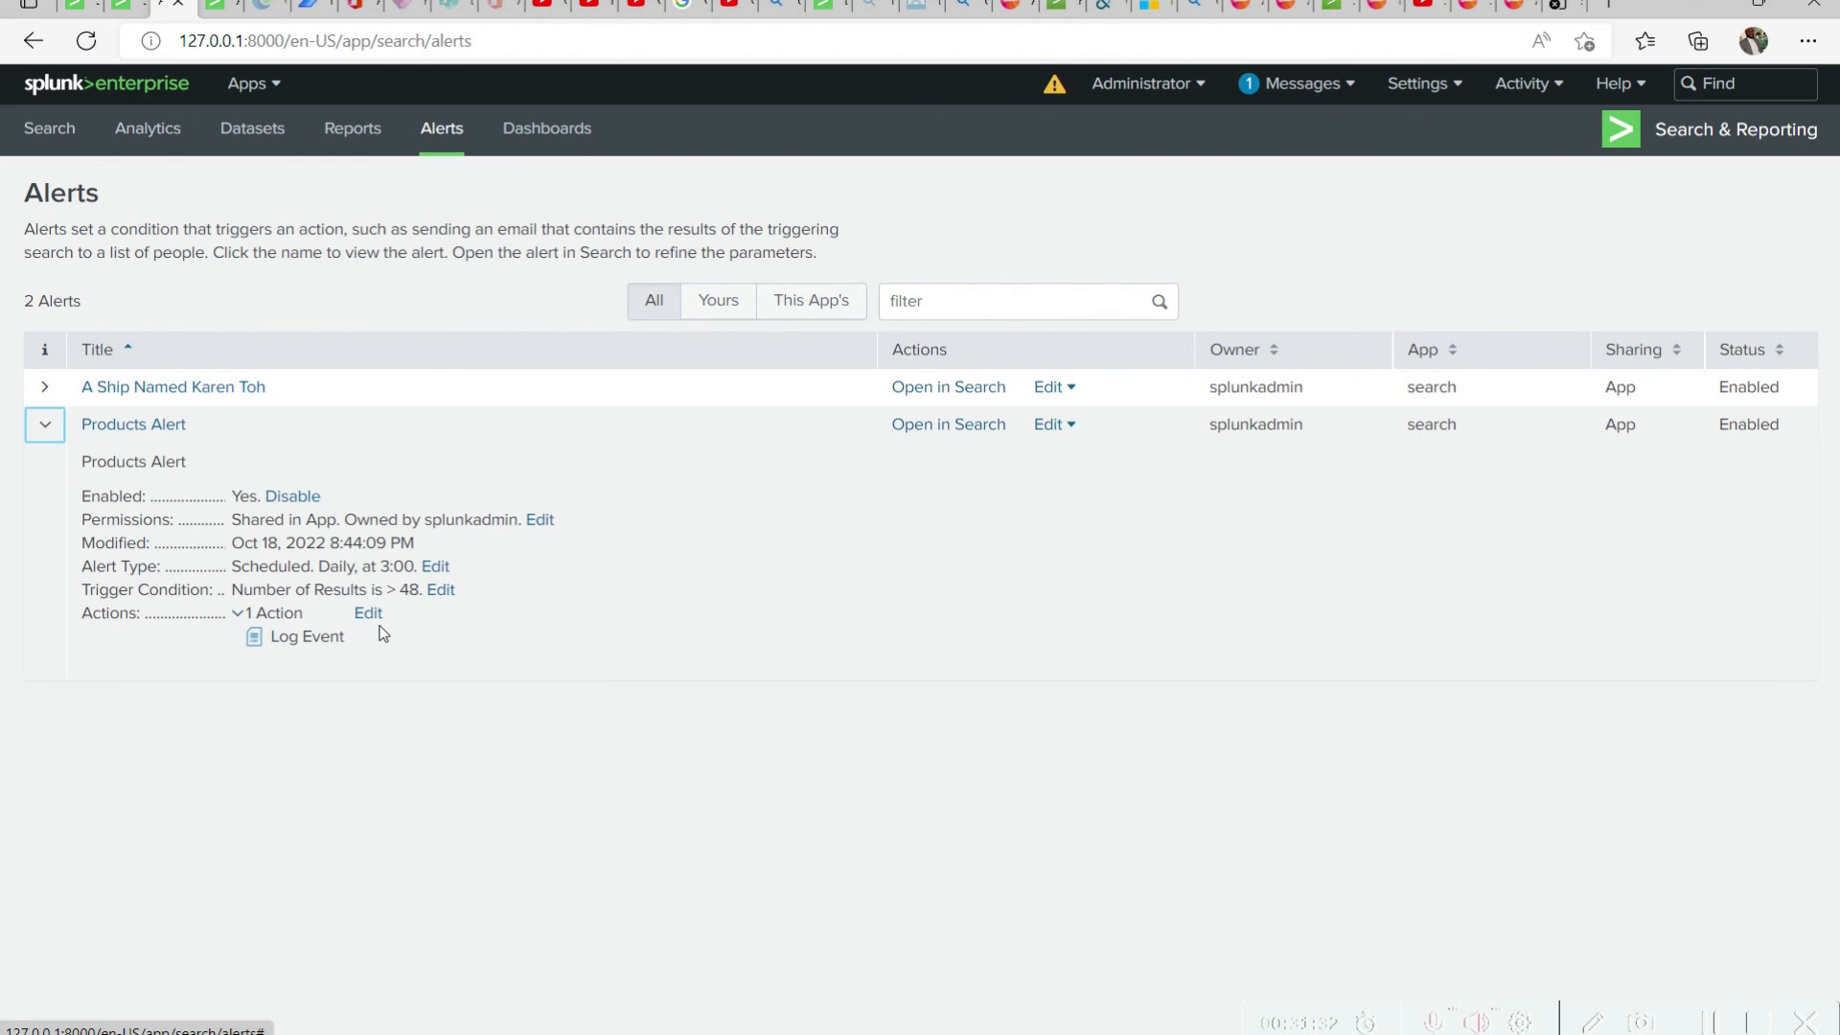
pyautogui.click(45, 387)
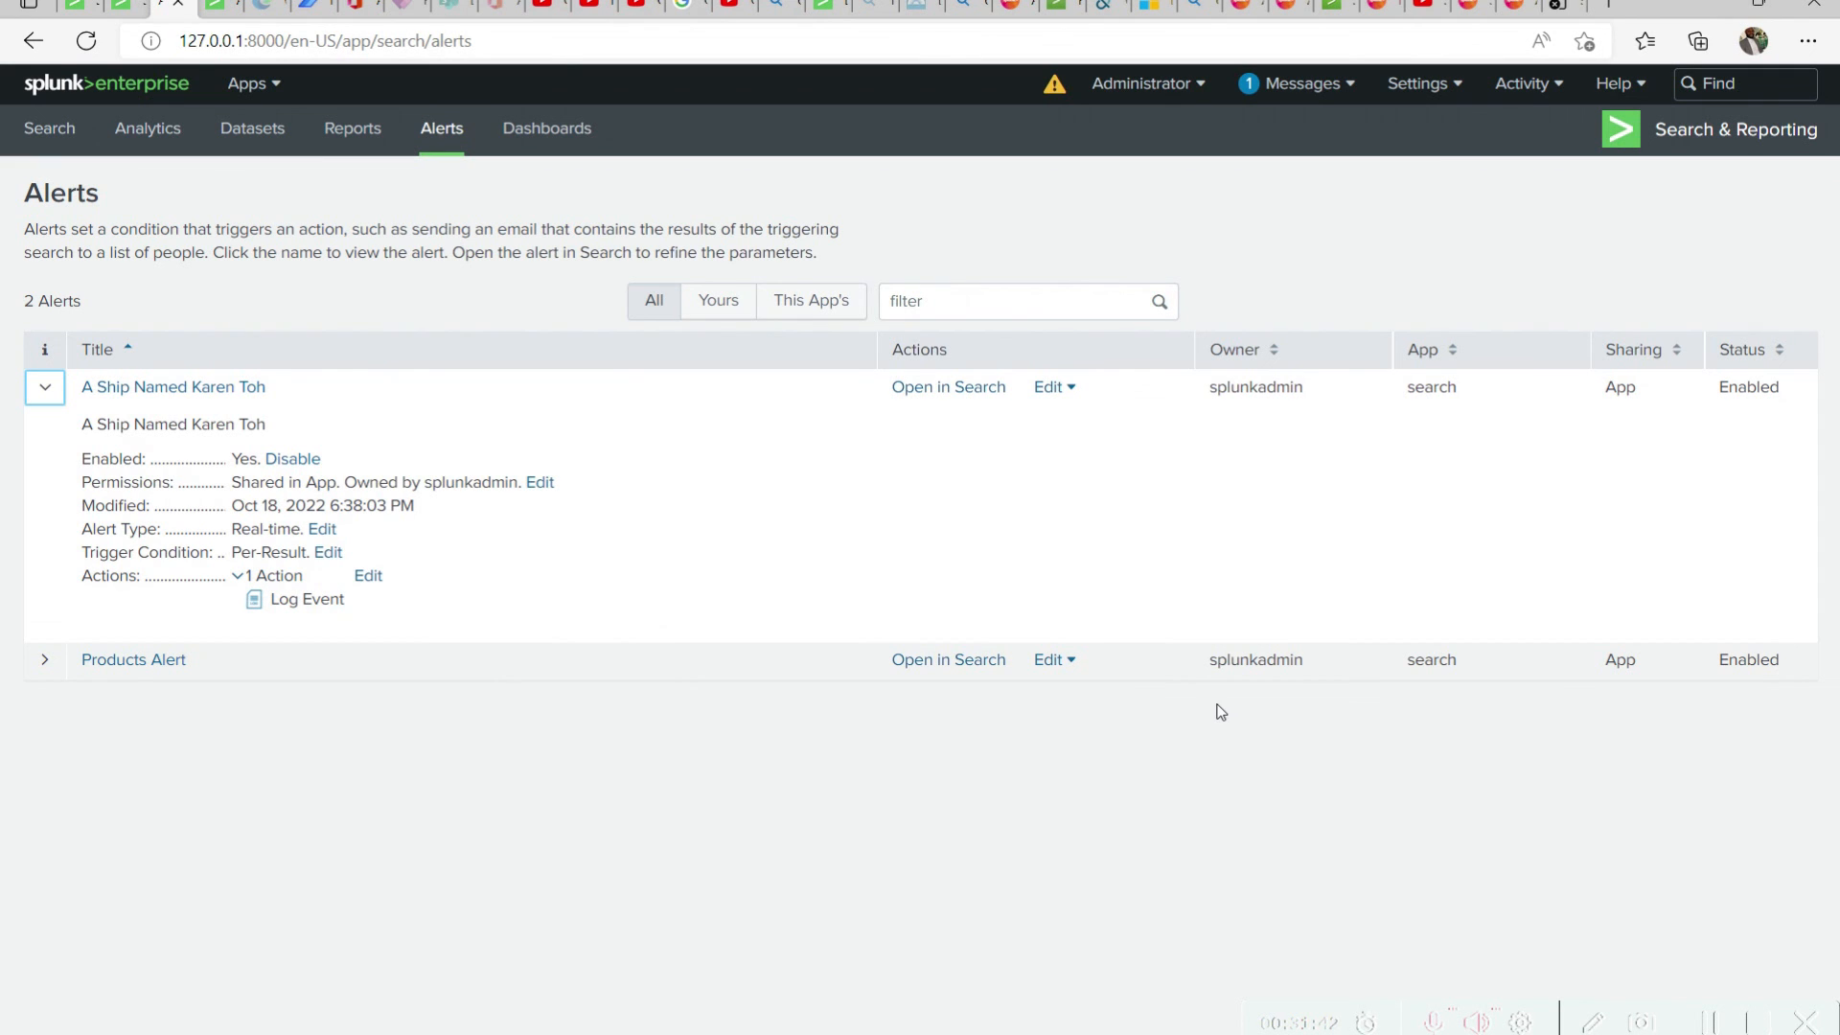
# Return to the search start page and open the list of saved reports
pyautogui.click(66, 137)
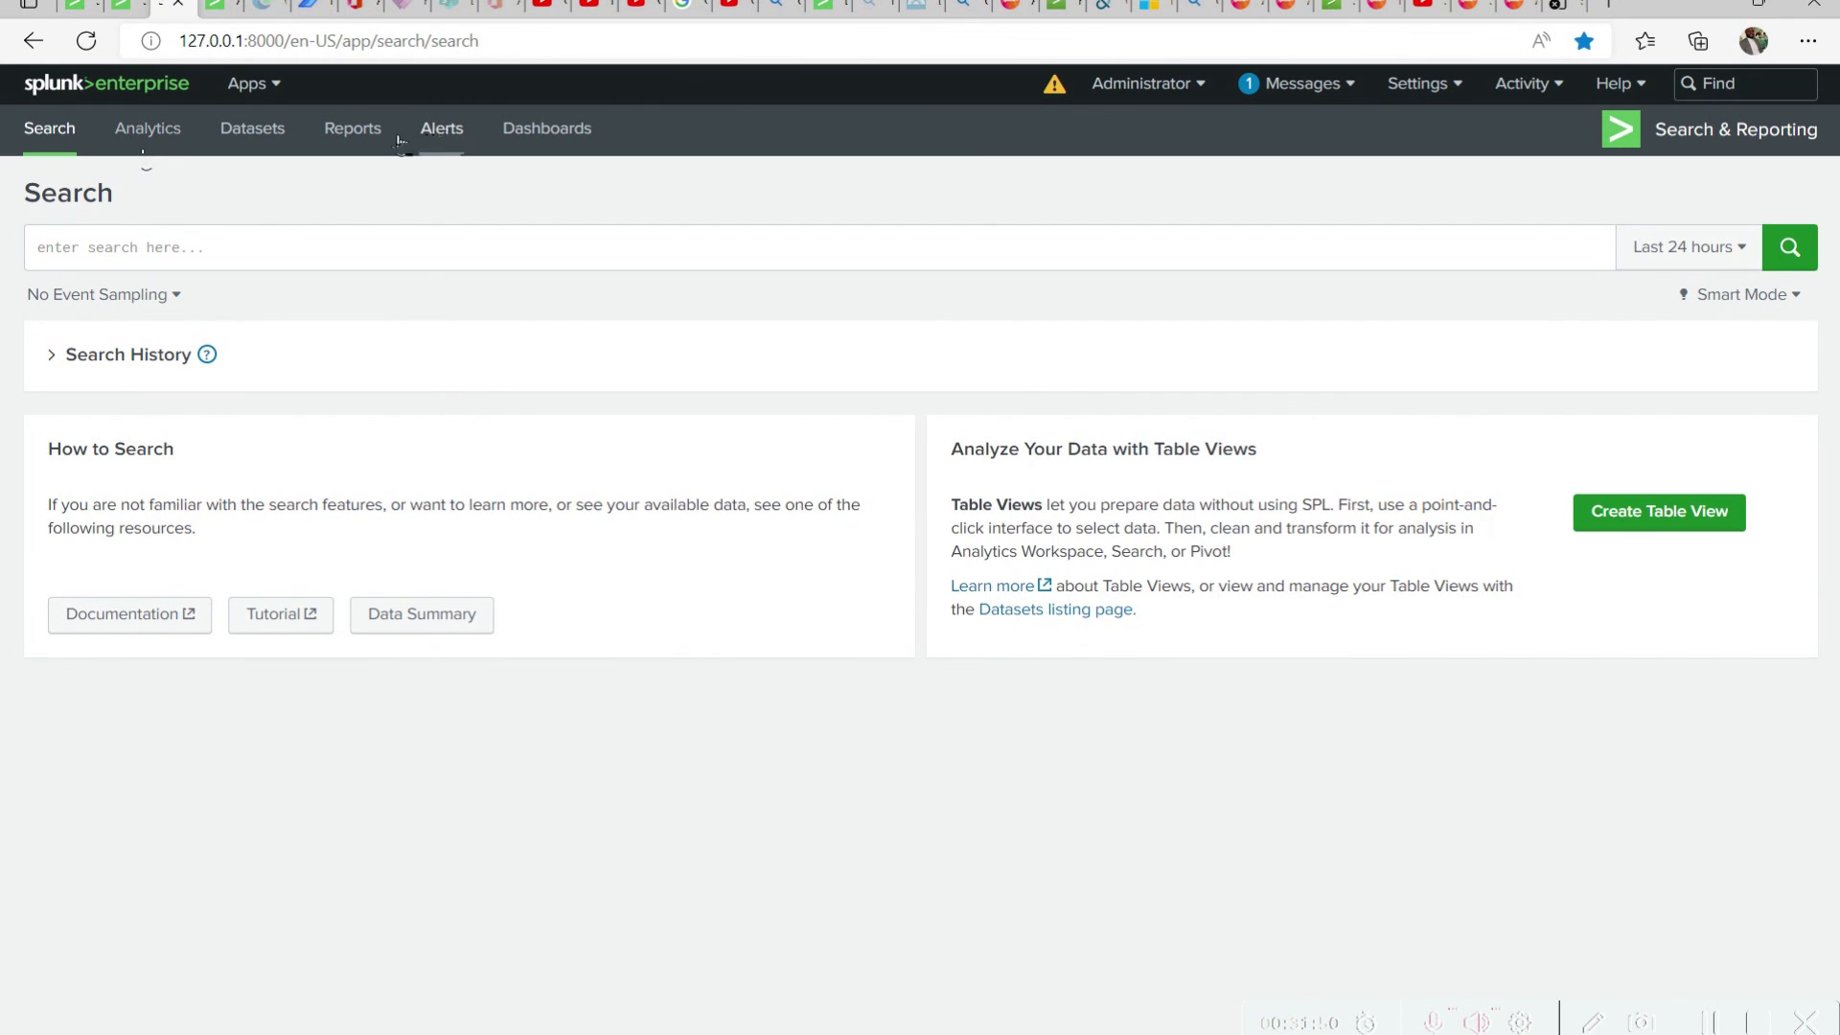
pyautogui.click(357, 132)
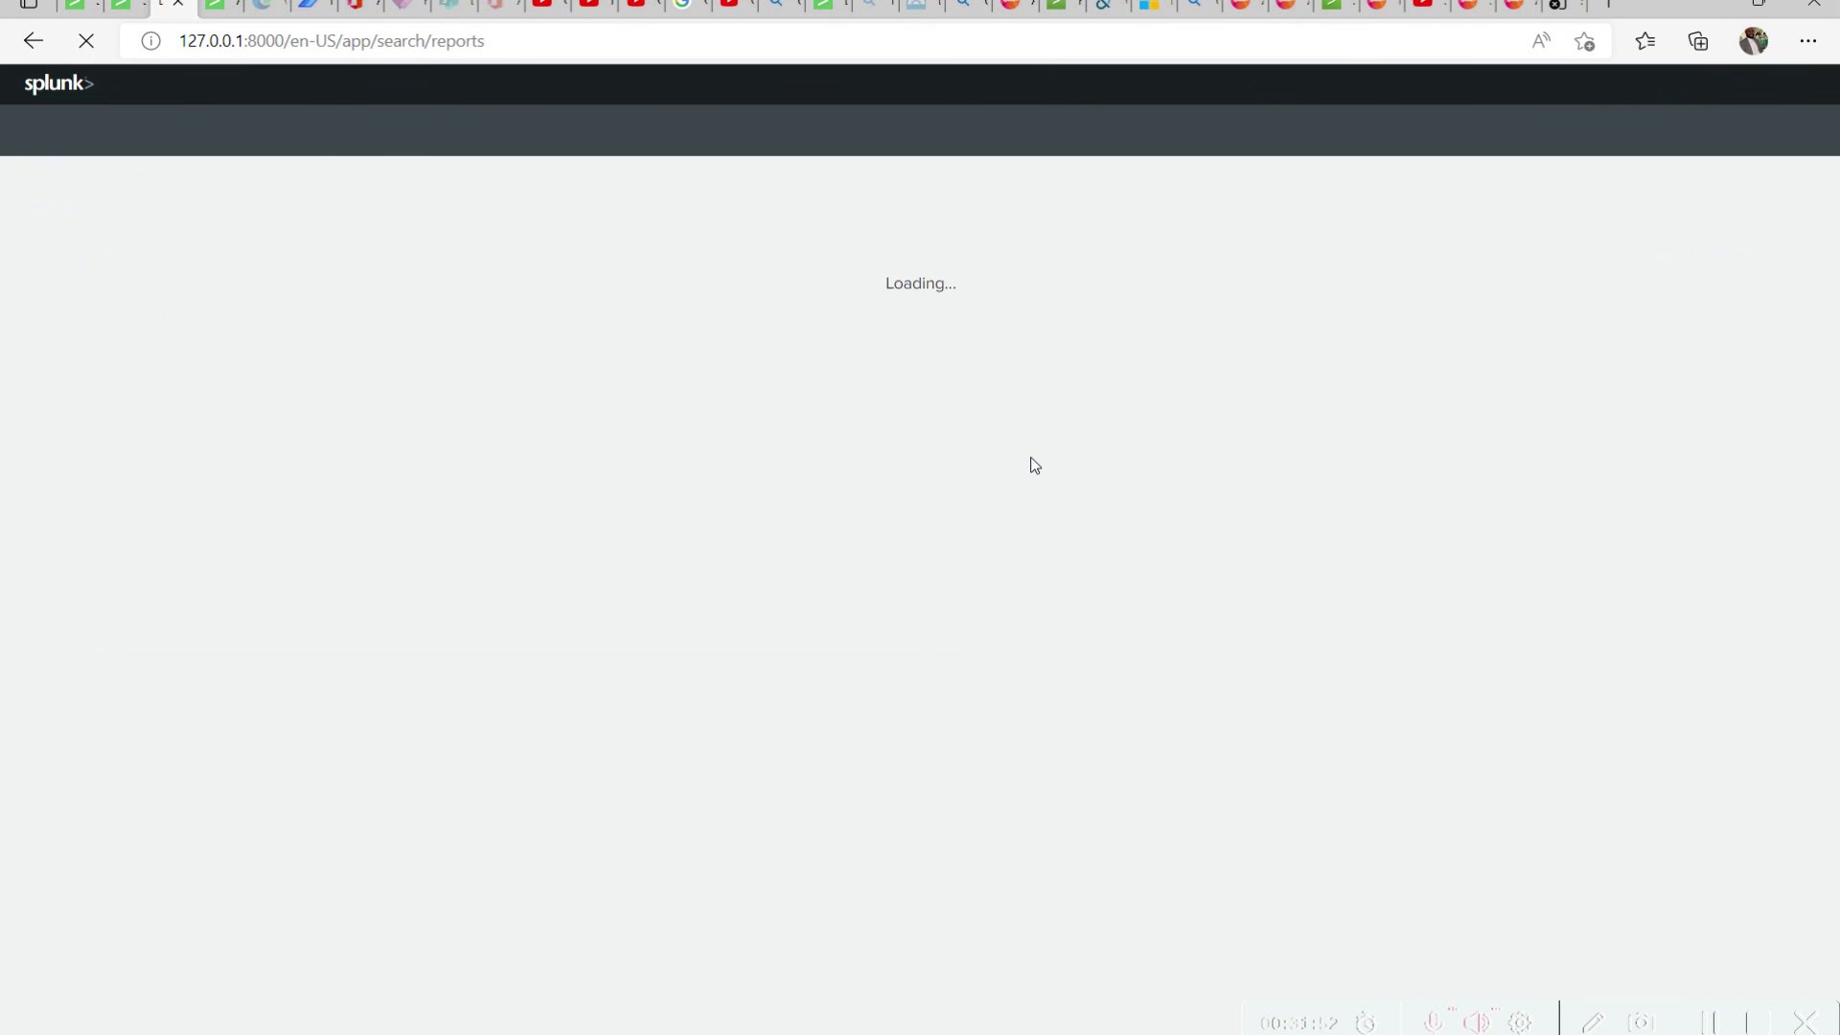